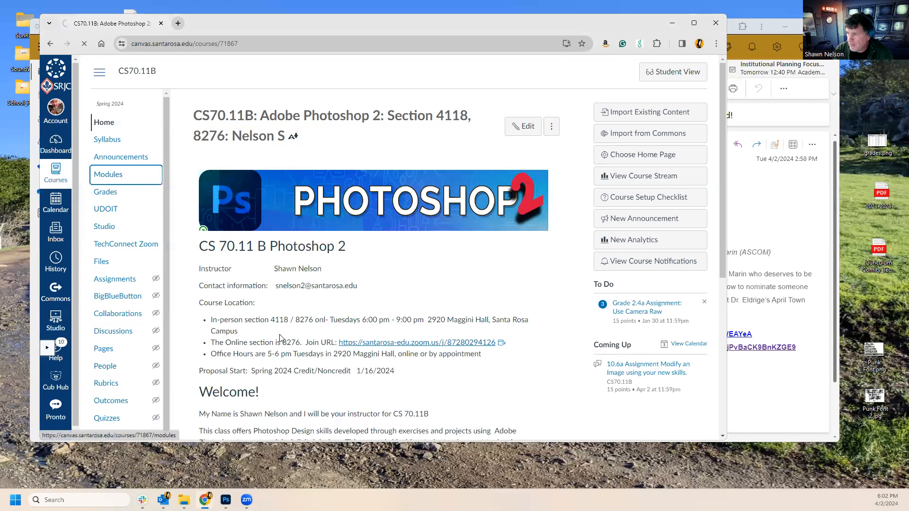
Publish Module 11 Alignments and Distortions together with all of its items.
scroll(331, 328, down, 20)
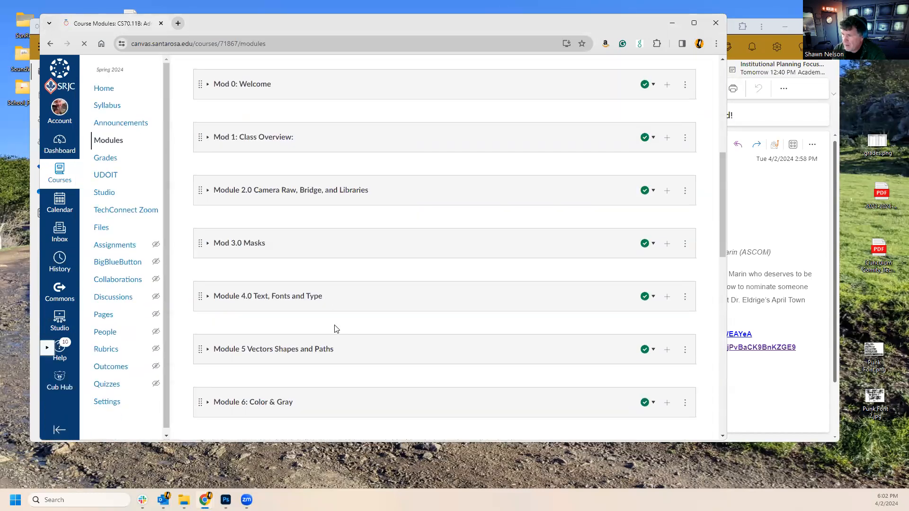
scroll(336, 329, up, 3)
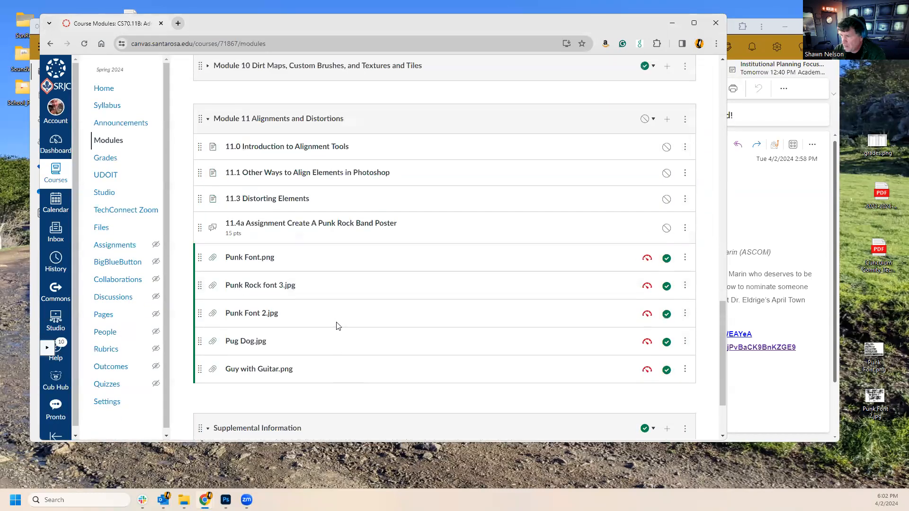
click(647, 166)
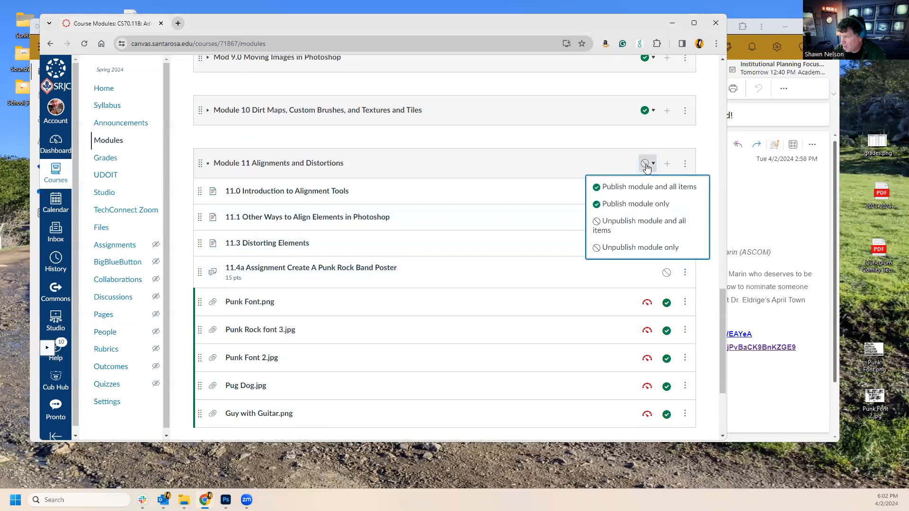
click(638, 190)
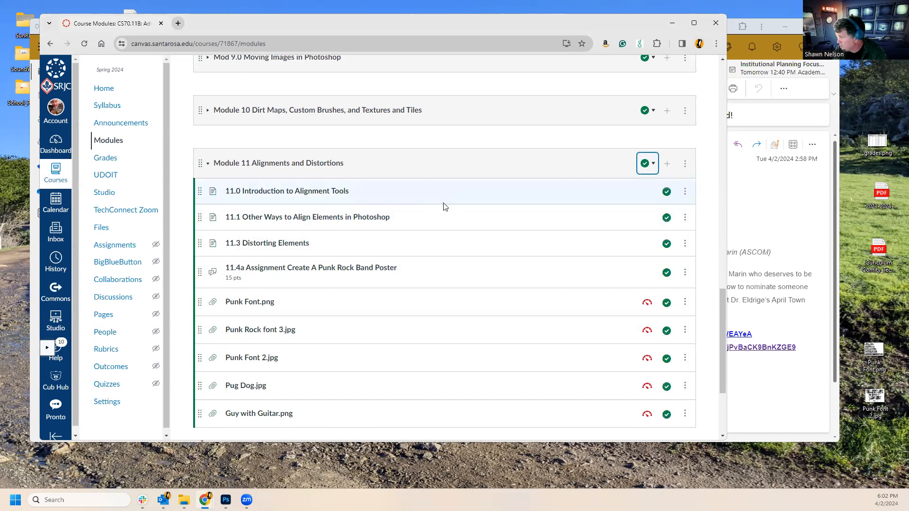
Expand Module 10 and open the 10.6a Assignment Modify an Image using your new skills discussion.
scroll(412, 300, up, 7)
scroll(411, 297, down, 3)
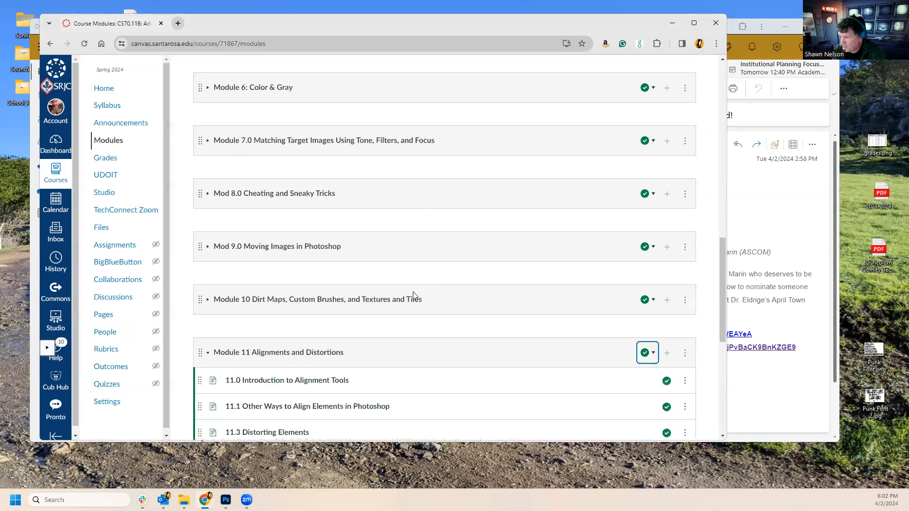
click(208, 300)
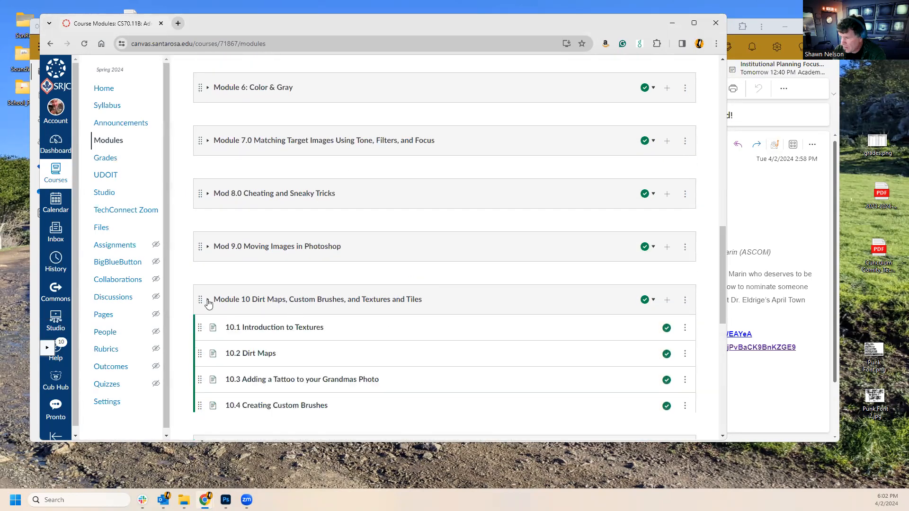
scroll(357, 305, down, 3)
scroll(360, 299, down, 2)
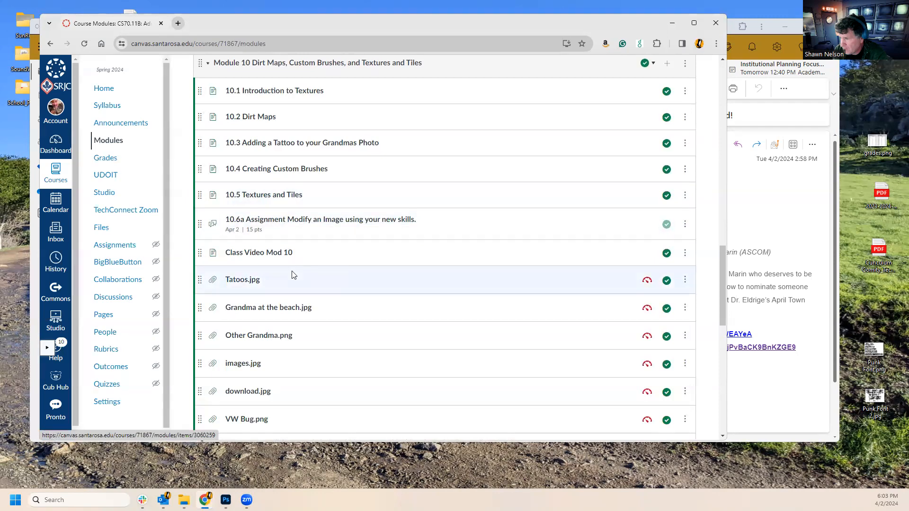
click(291, 225)
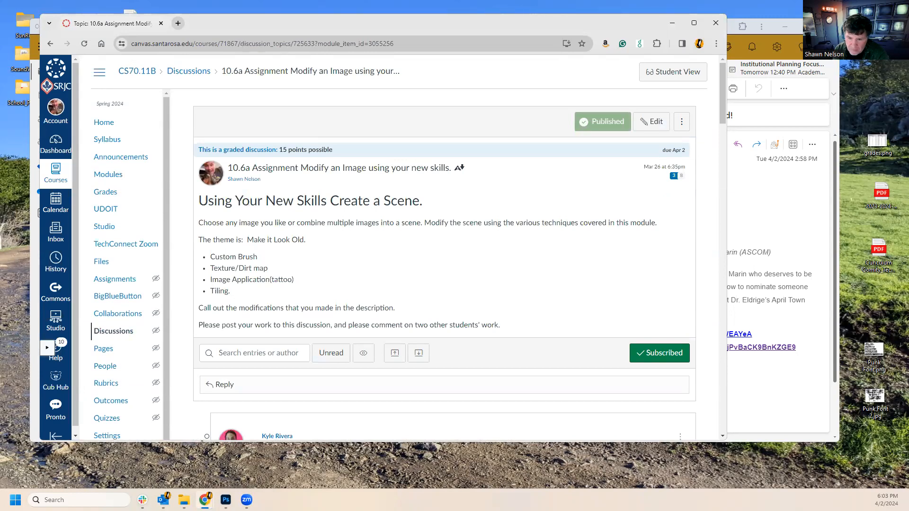
Review the assignment instructions and compare the original and edited woman-with-car photos in the first student post.
scroll(388, 279, down, 3)
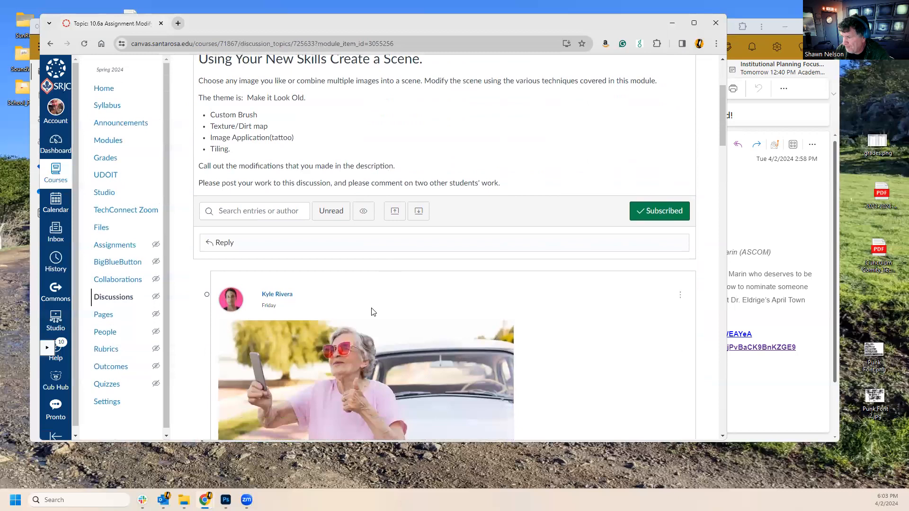
scroll(372, 312, up, 3)
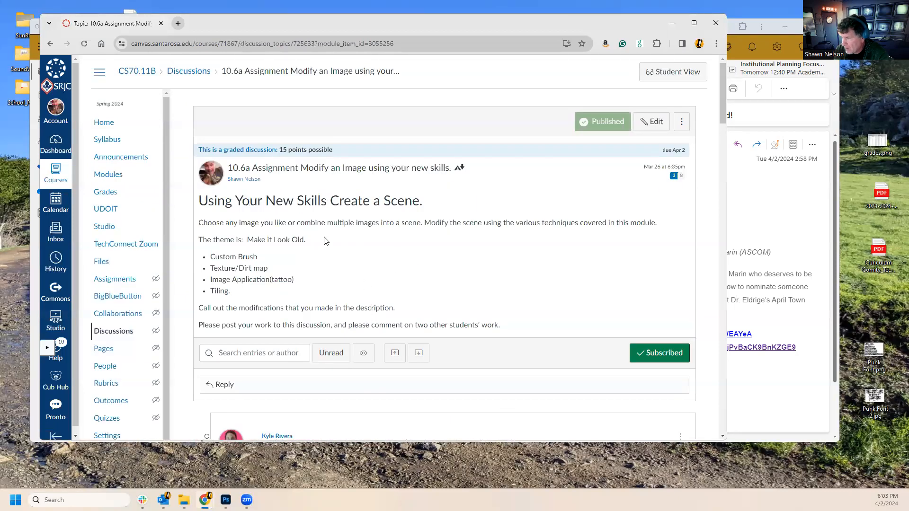
scroll(363, 248, down, 4)
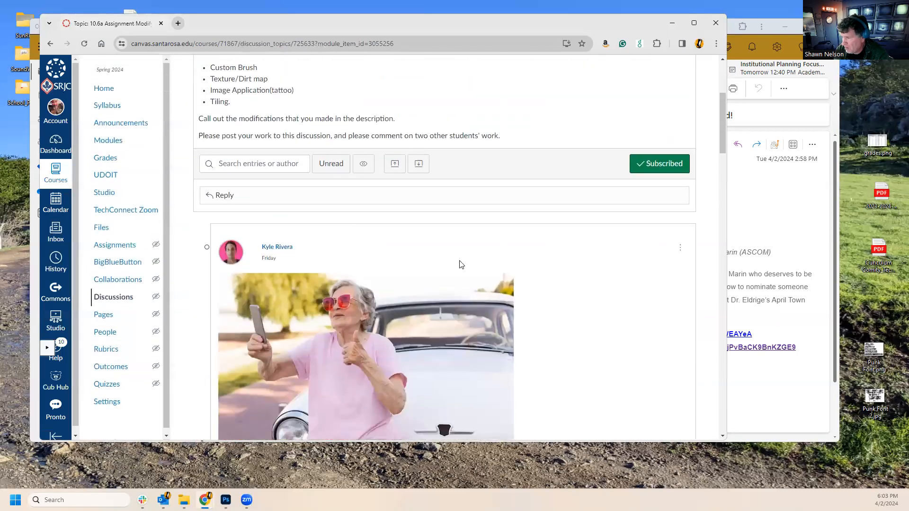
scroll(521, 265, down, 2)
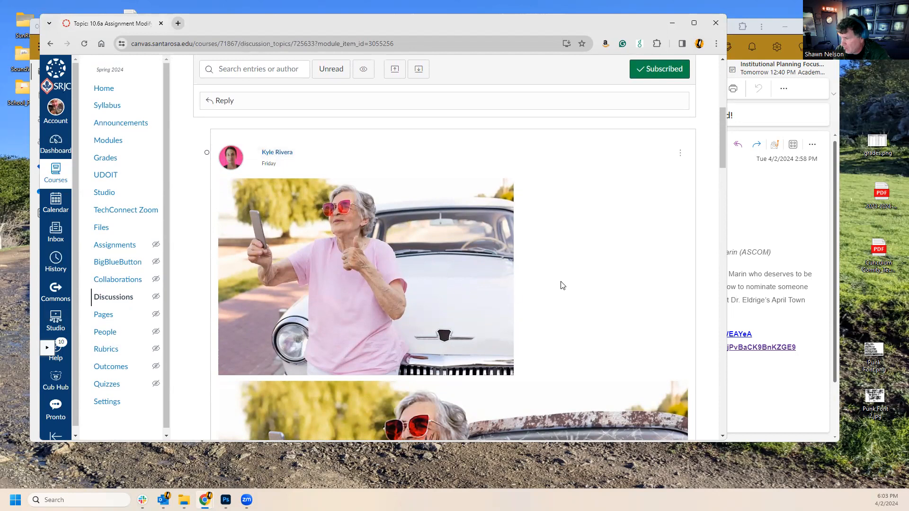
scroll(566, 286, down, 2)
scroll(569, 288, down, 3)
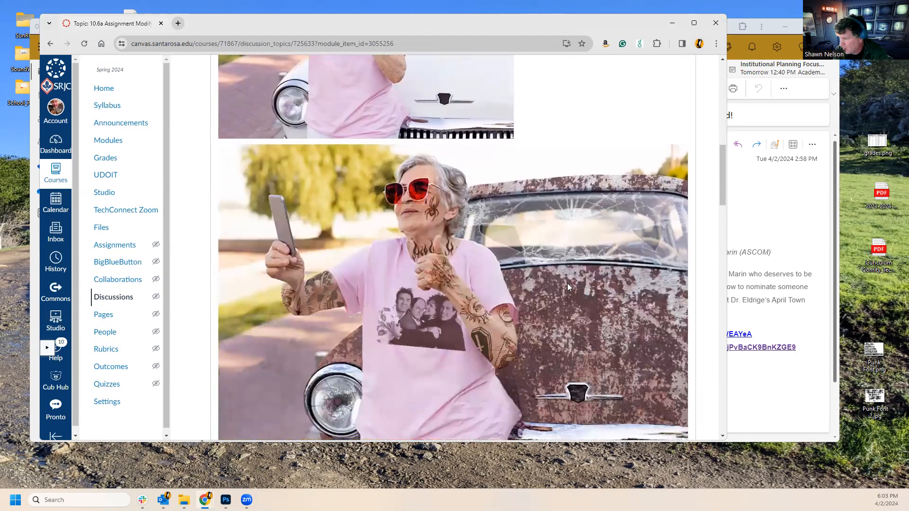
scroll(562, 253, down, 1)
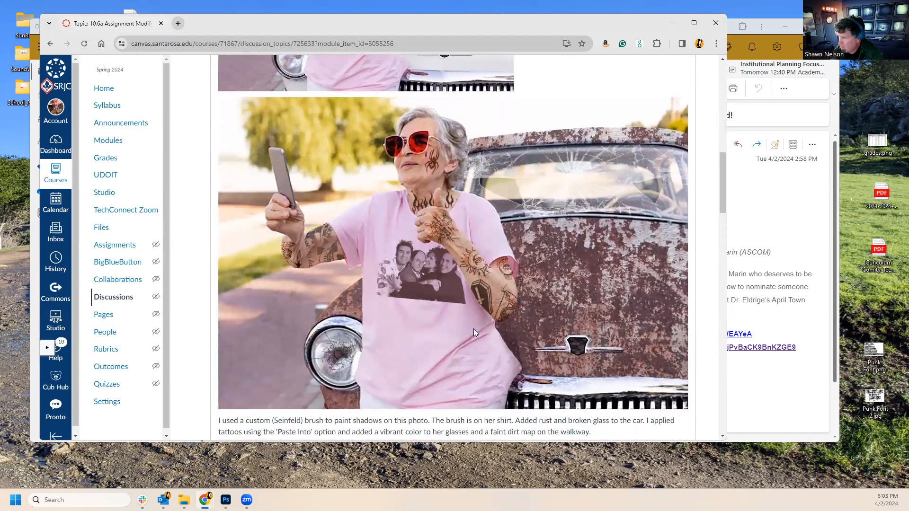
scroll(474, 330, up, 2)
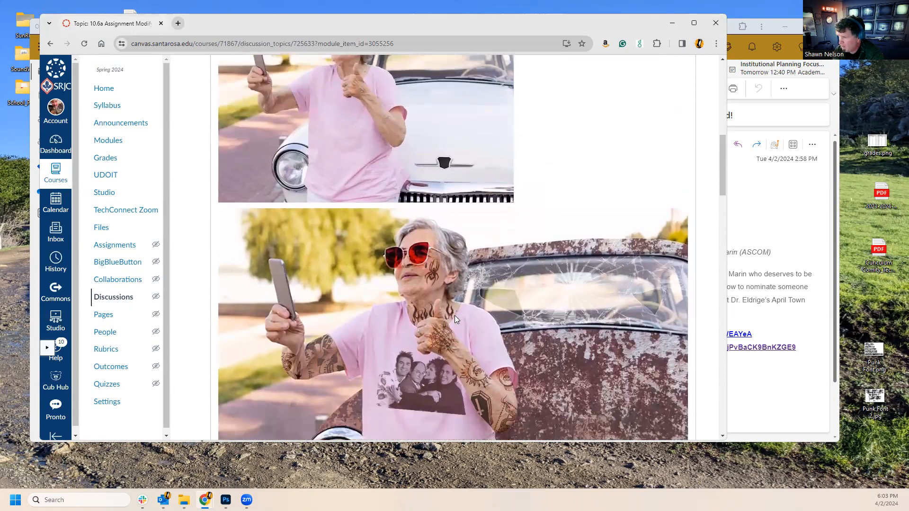
scroll(456, 320, down, 1)
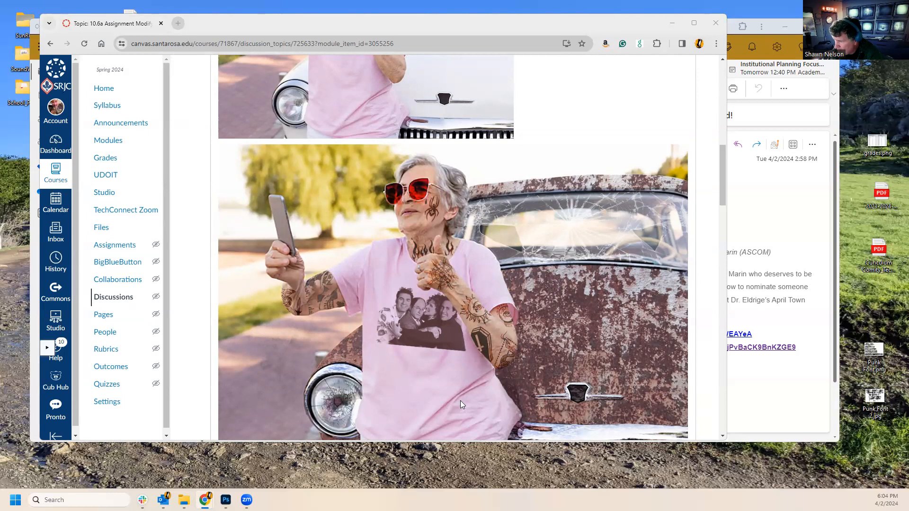
Examine the first post's edited car photo against its written description of the custom brush, rust, tattoos and dirt map.
scroll(341, 364, down, 1)
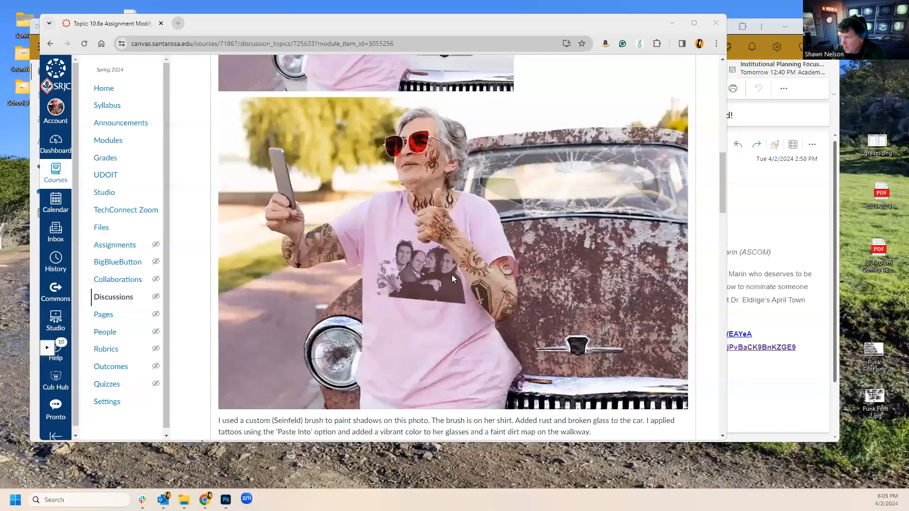
scroll(452, 275, up, 6)
scroll(514, 326, down, 8)
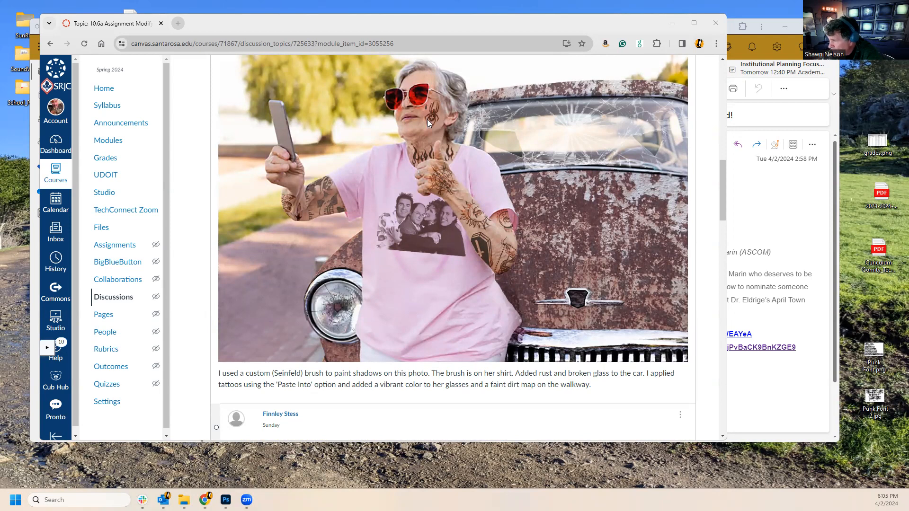
scroll(484, 186, down, 5)
scroll(492, 190, up, 3)
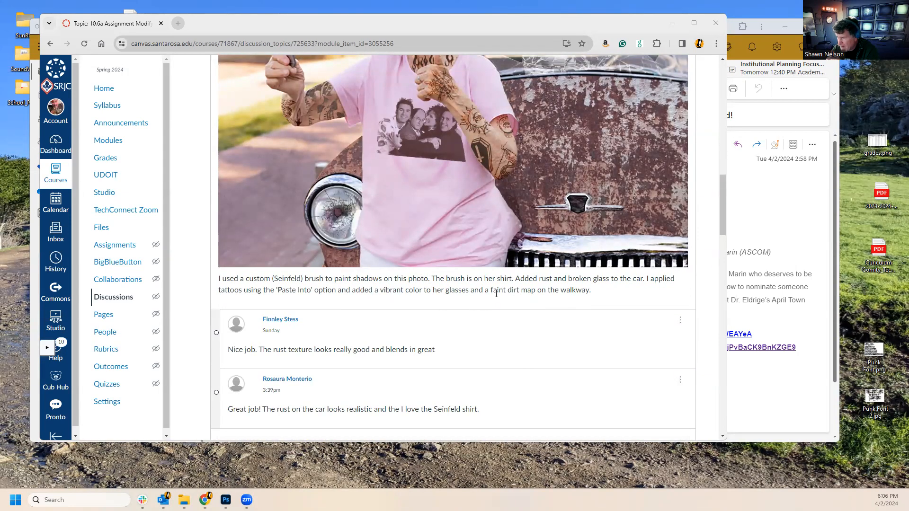
scroll(575, 215, up, 1)
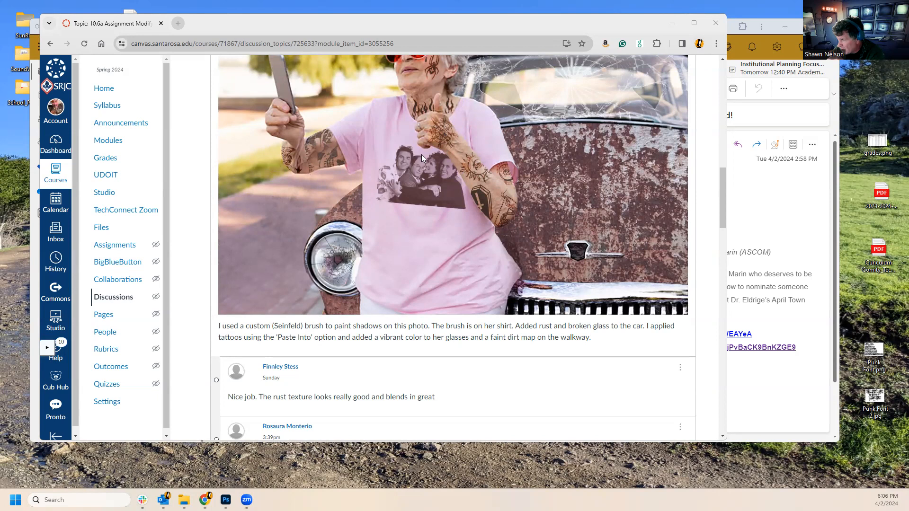
scroll(442, 144, up, 2)
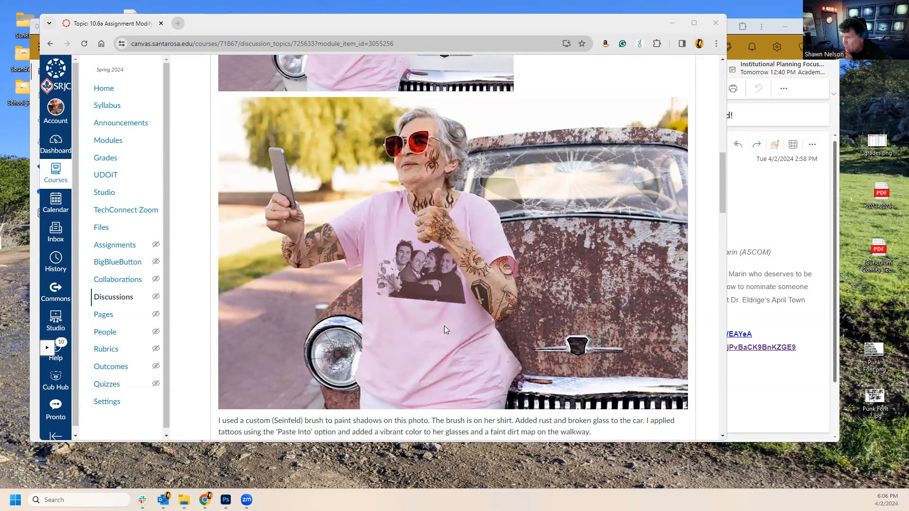
Read the classmates' replies under the first post and recheck its before and after photos.
scroll(441, 313, down, 6)
scroll(422, 282, down, 3)
scroll(423, 285, down, 3)
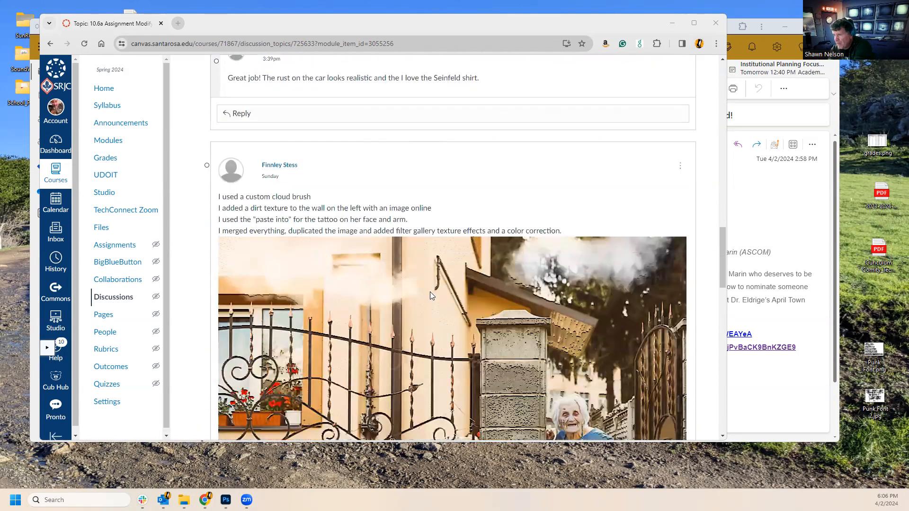
scroll(425, 273, up, 5)
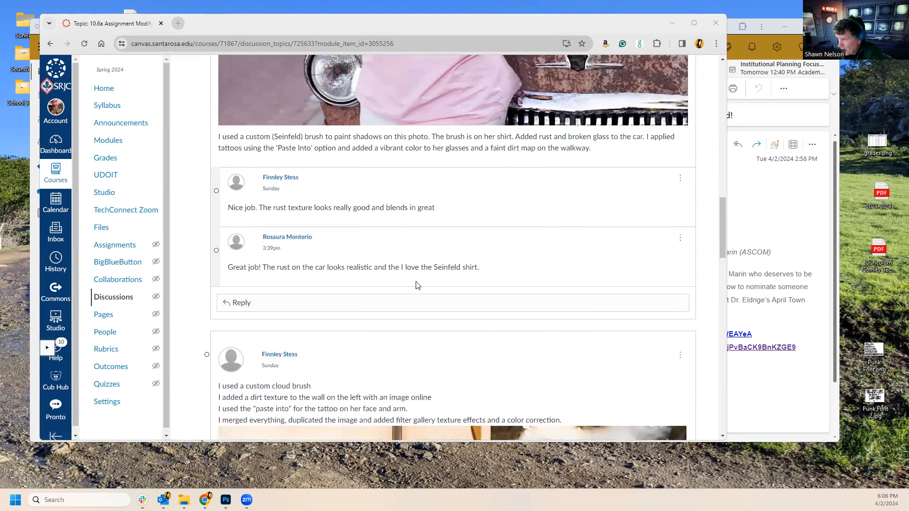
scroll(575, 237, up, 5)
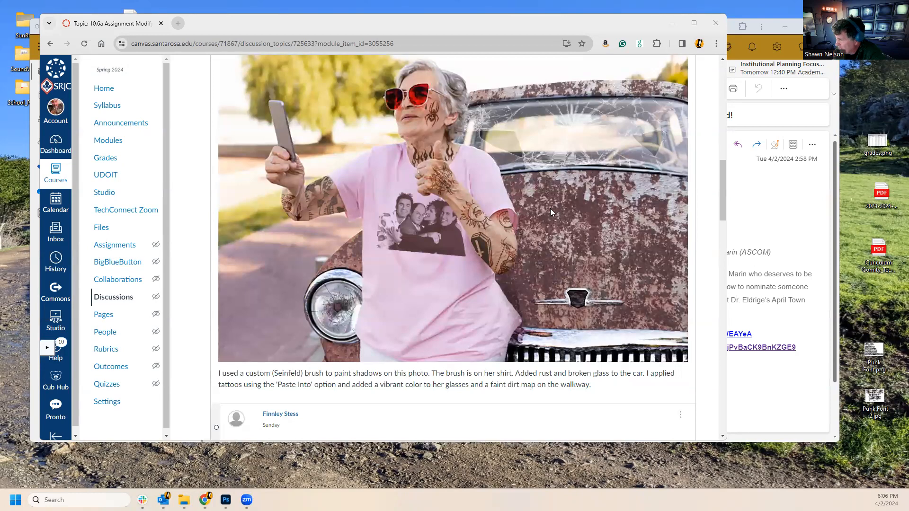
scroll(558, 204, up, 6)
scroll(559, 204, down, 4)
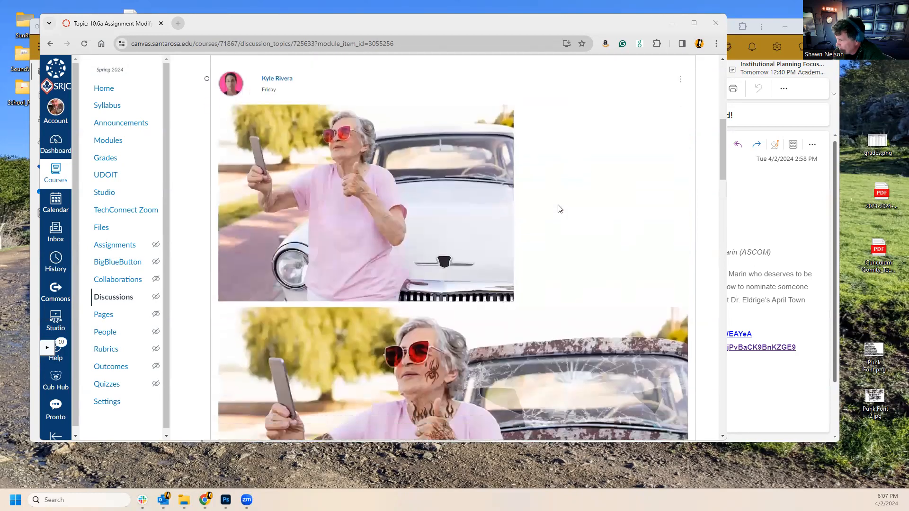
scroll(559, 203, up, 3)
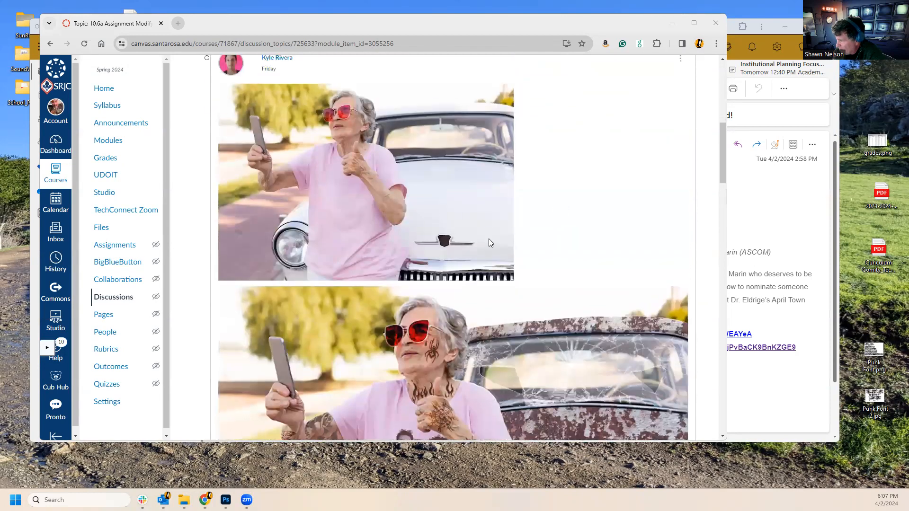
scroll(557, 292, down, 5)
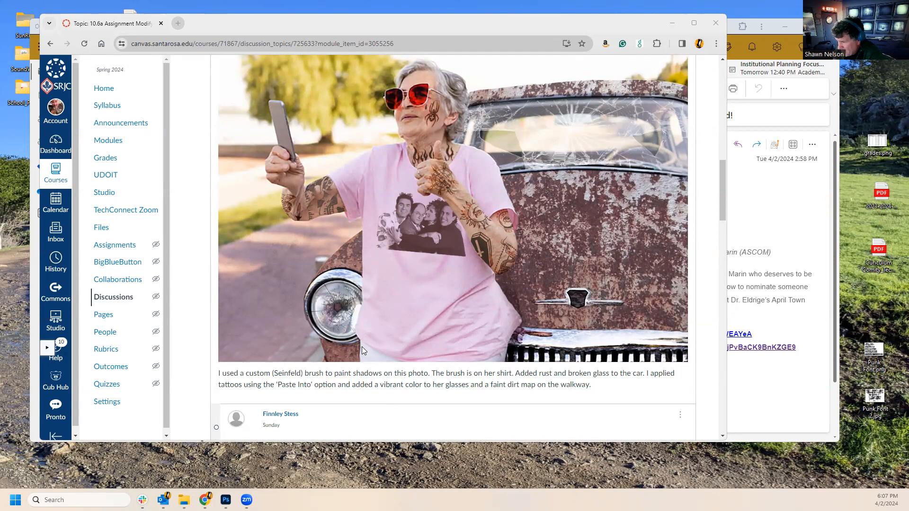
Examine the second student post's technique list and its edited image of the elderly woman beside the fenced house.
scroll(588, 277, down, 7)
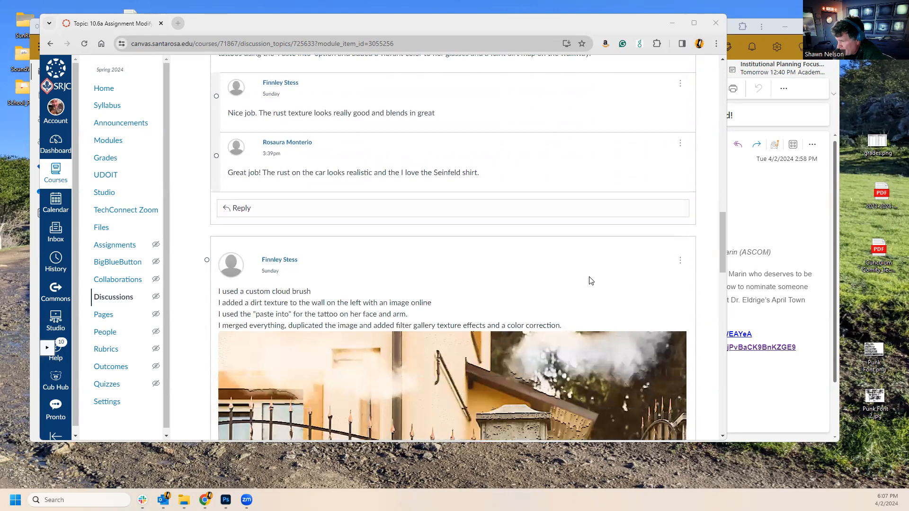
scroll(384, 257, down, 3)
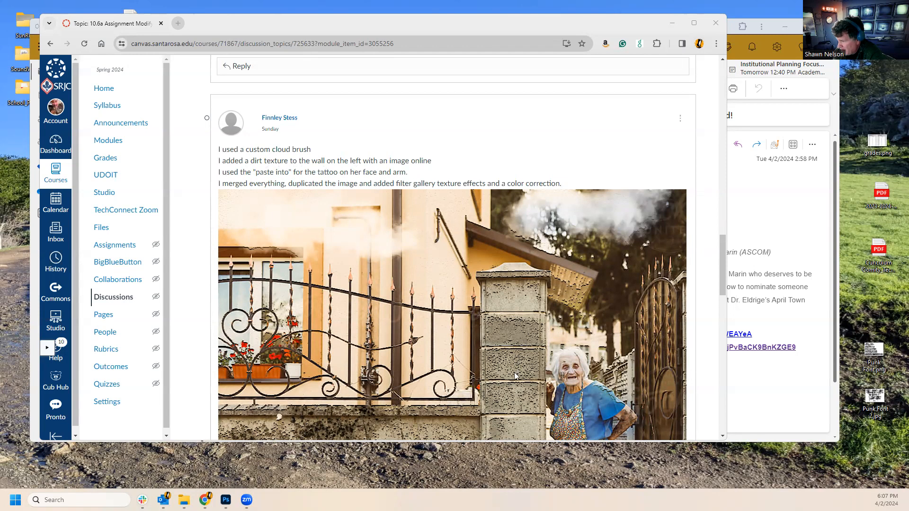
scroll(513, 353, down, 3)
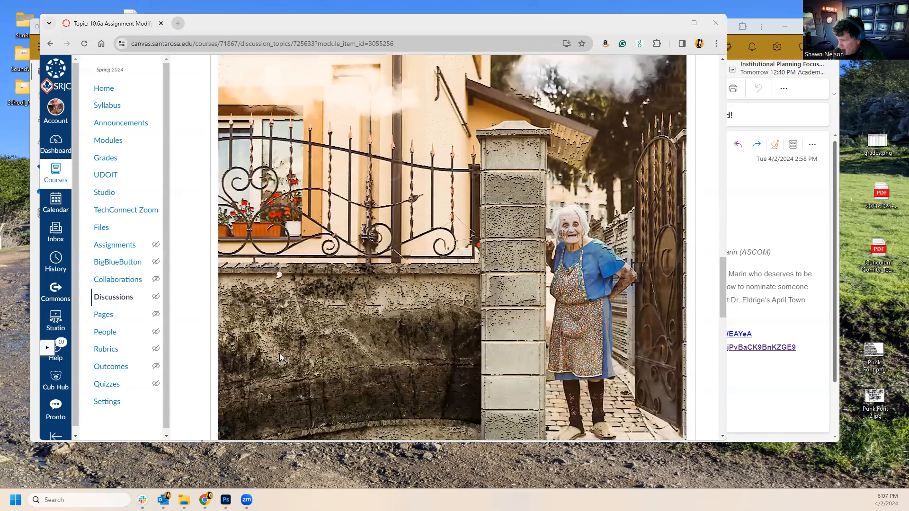
scroll(301, 378, up, 3)
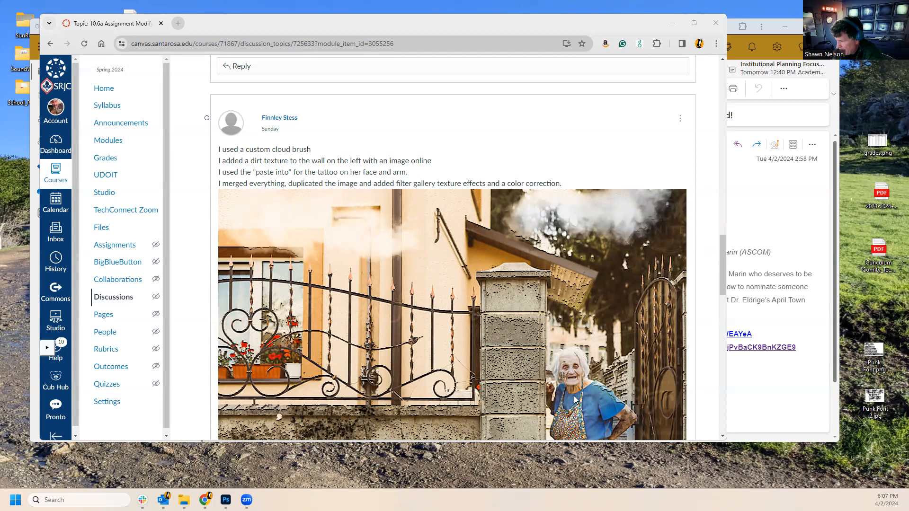
scroll(576, 379, down, 2)
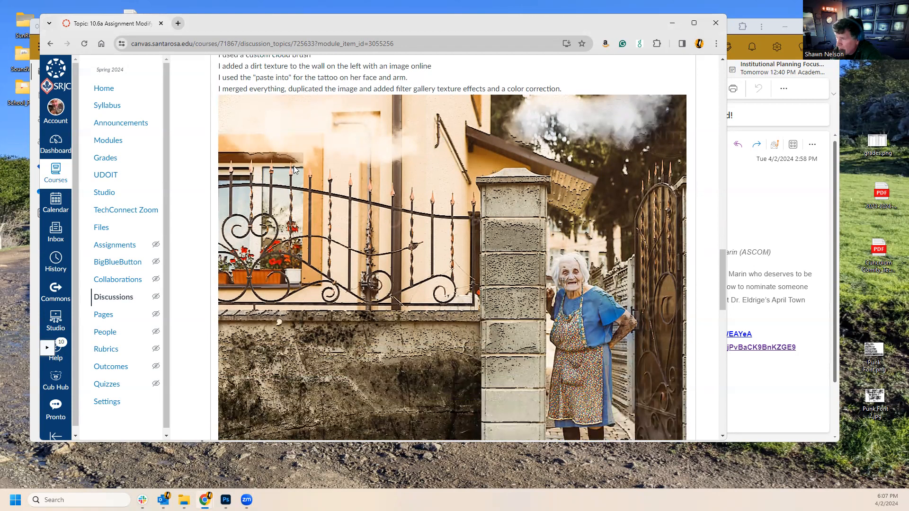
scroll(293, 165, up, 3)
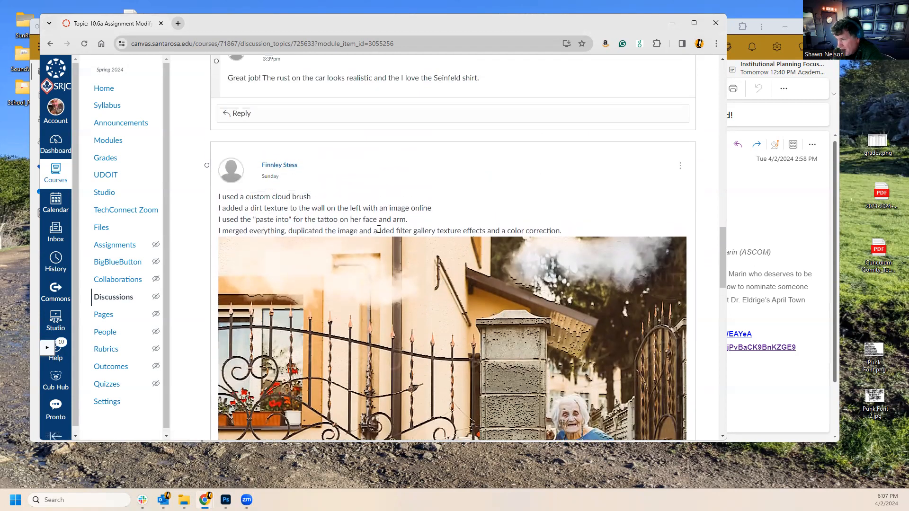
scroll(552, 335, down, 2)
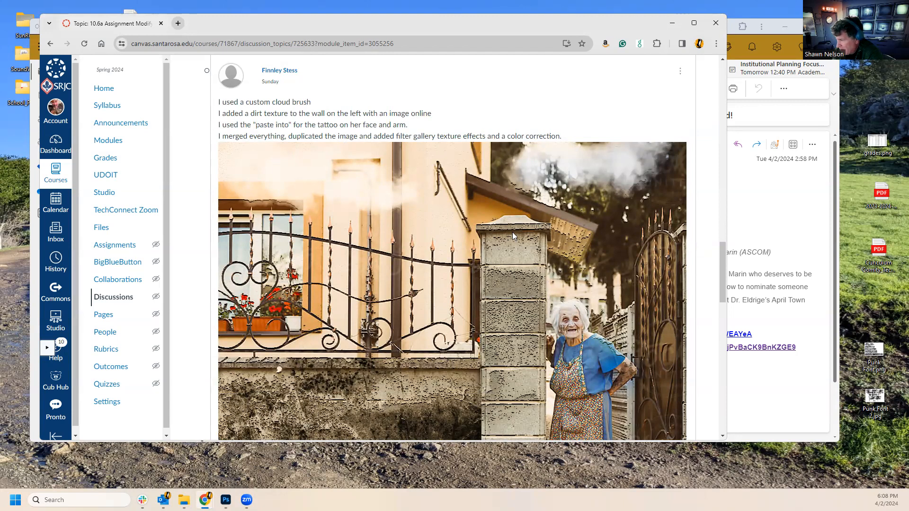
scroll(537, 287, down, 3)
scroll(537, 287, down, 3)
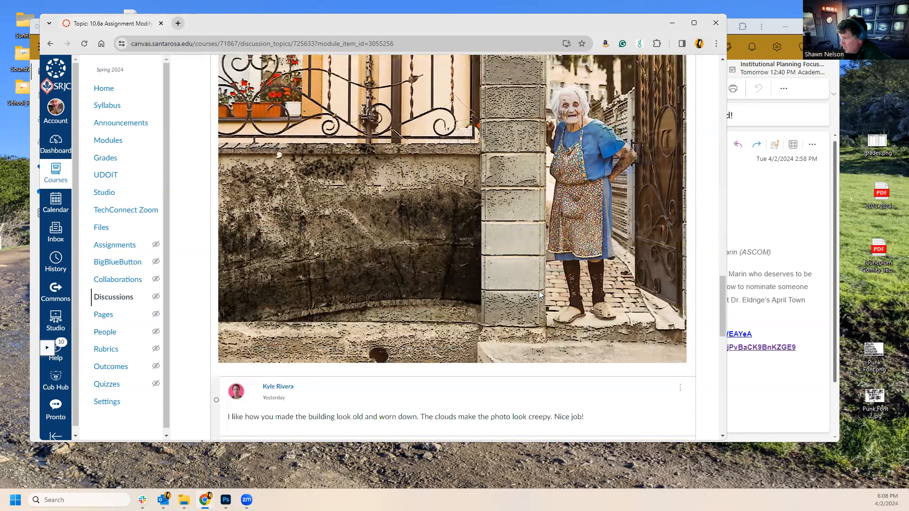
Study the second post's edited photo of the elderly woman and worn wall, and read the classmates' replies below it.
scroll(488, 294, up, 3)
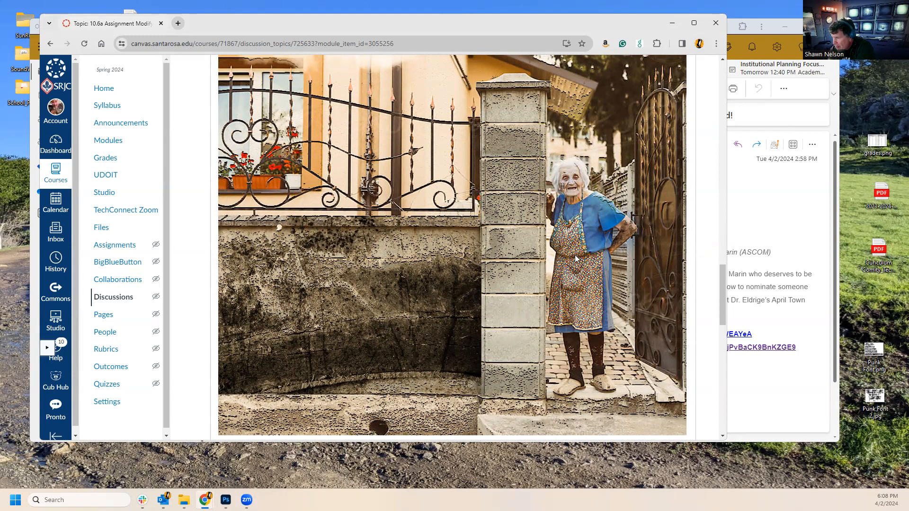
scroll(542, 325, down, 4)
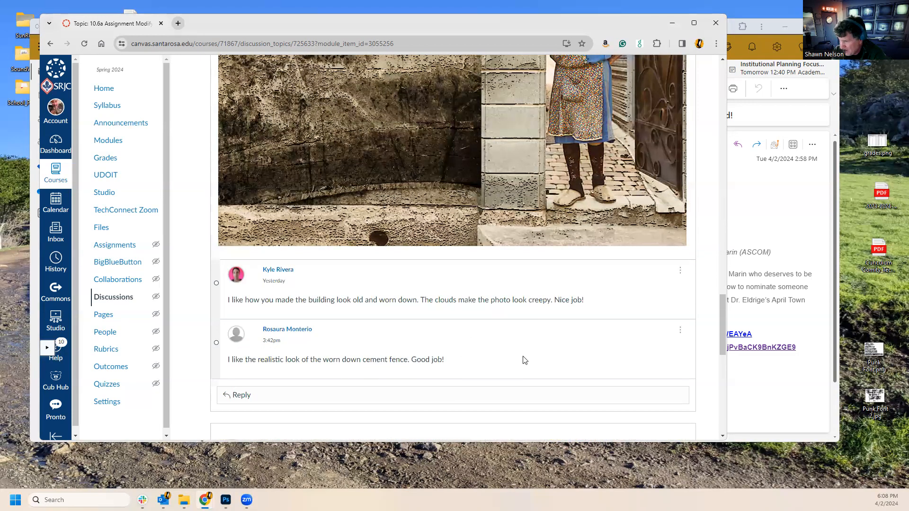
scroll(566, 353, up, 2)
scroll(566, 353, up, 2)
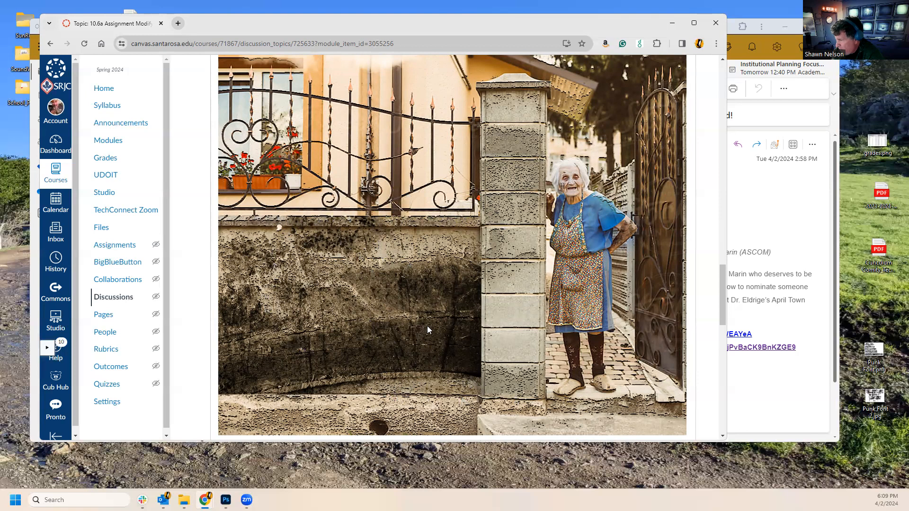
scroll(427, 326, down, 5)
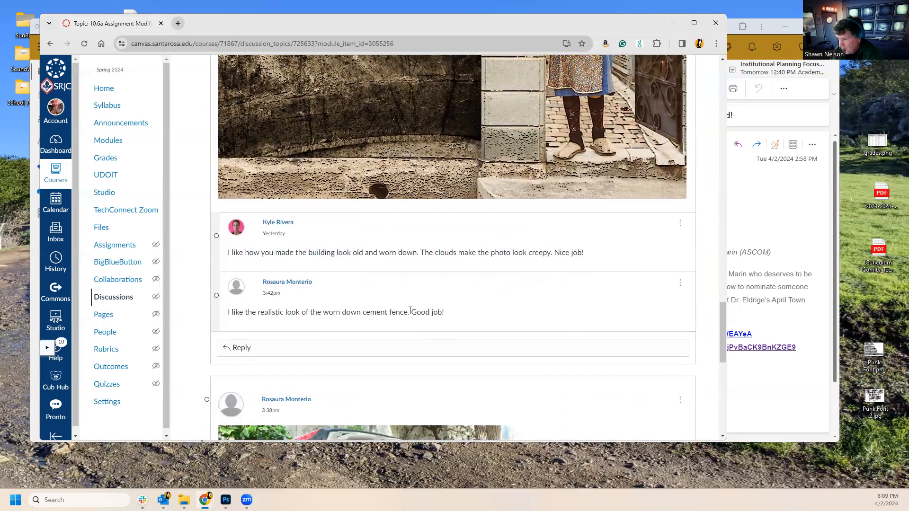
Examine the third student post's red convertible image against its list of dirt map, tattoo, custom brush and texture techniques, including the reply.
scroll(436, 322, down, 3)
scroll(523, 322, down, 2)
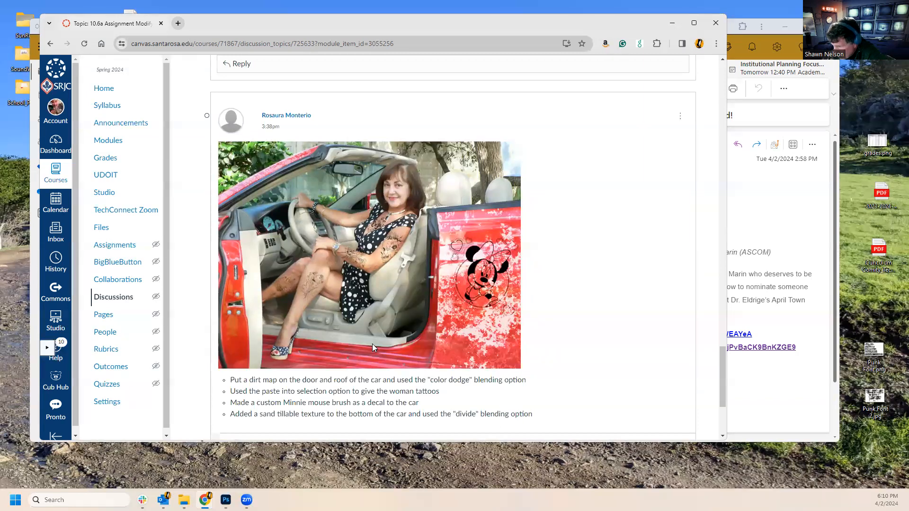
scroll(391, 325, down, 3)
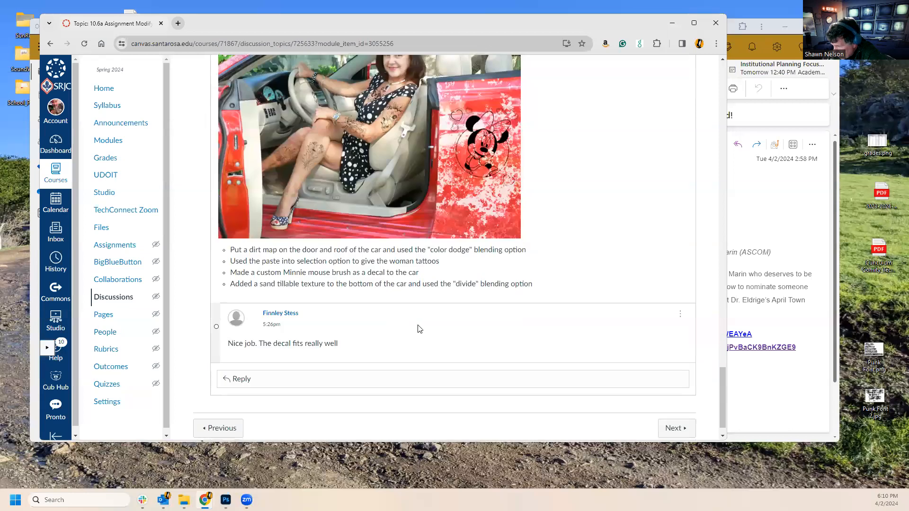
scroll(417, 329, up, 2)
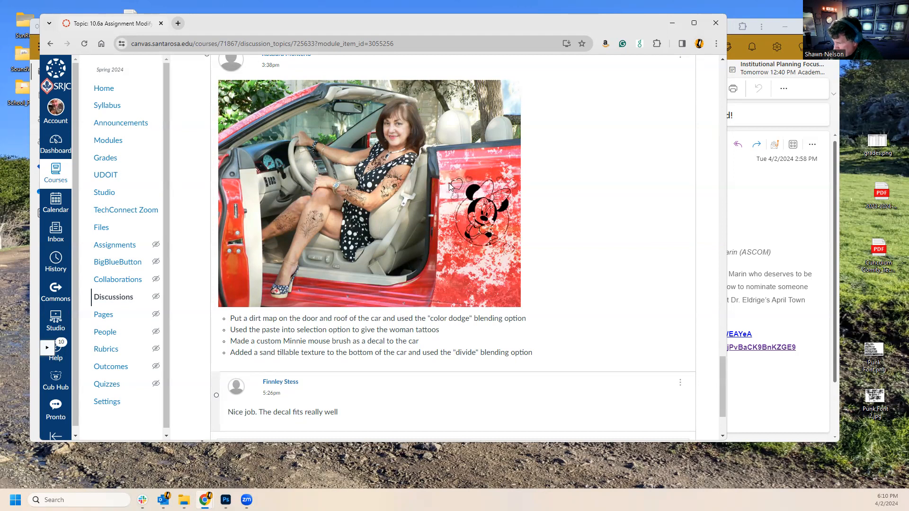
scroll(447, 290, down, 2)
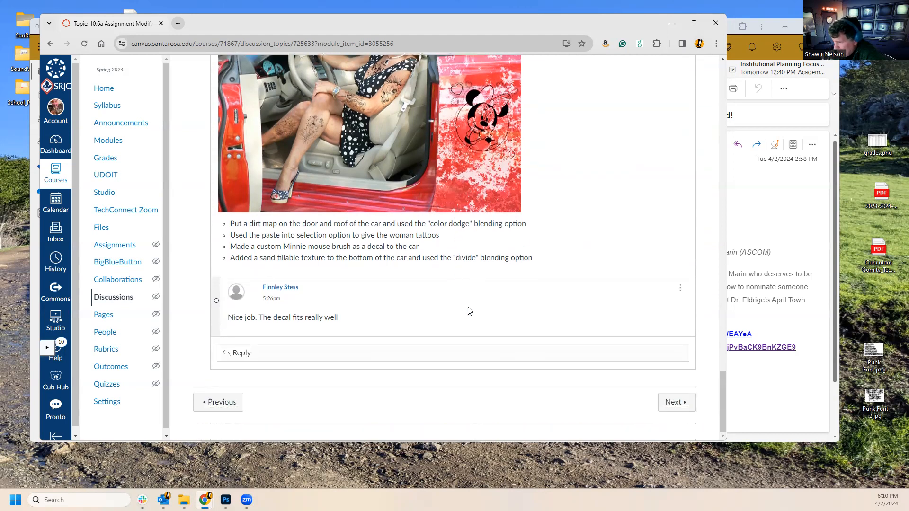
Reread the assignment's required techniques and recheck the first post's edited rusty car photo against them.
scroll(534, 323, up, 10)
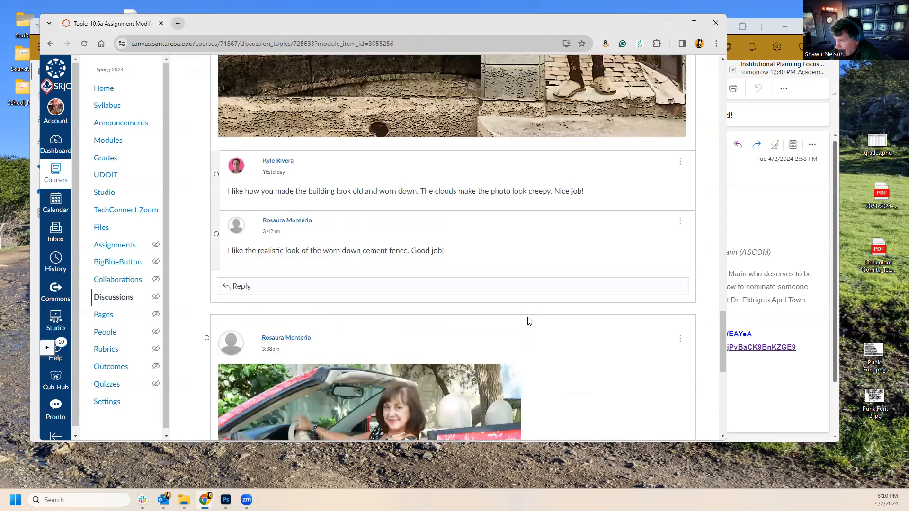
scroll(535, 340, up, 10)
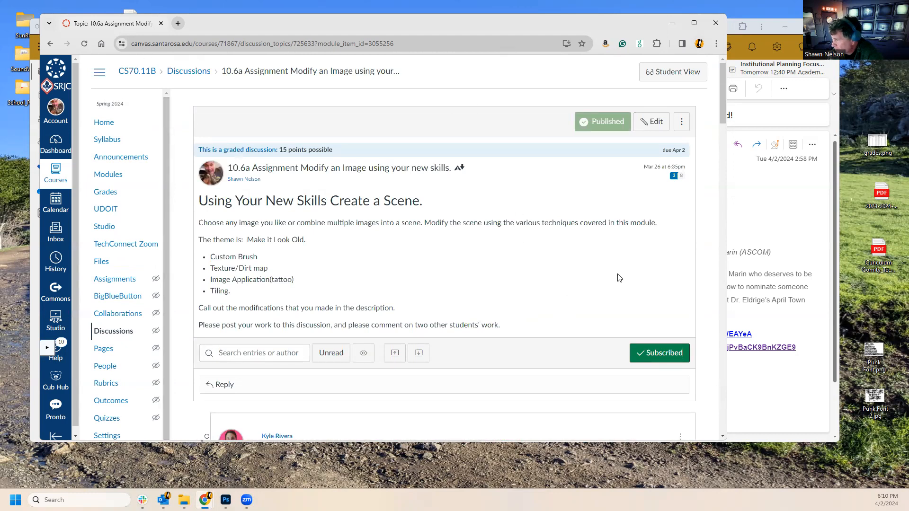
scroll(466, 263, down, 5)
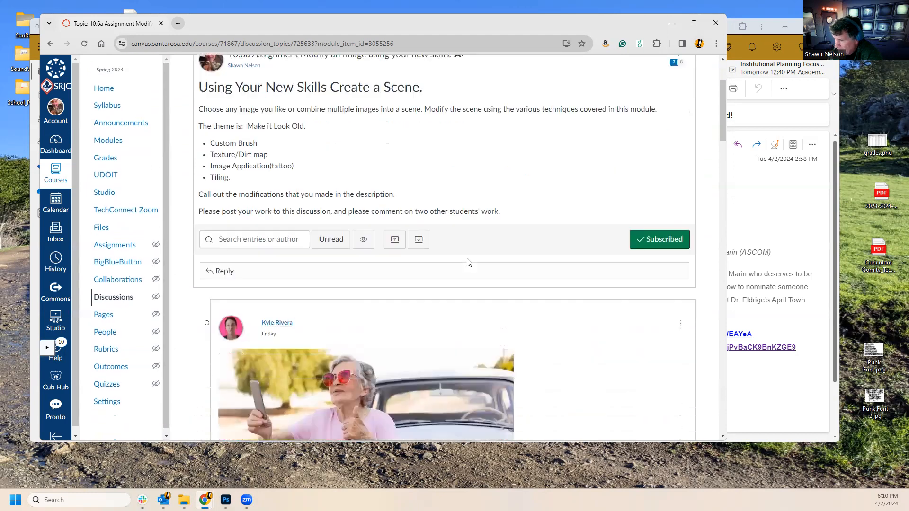
scroll(502, 263, down, 5)
scroll(514, 267, down, 1)
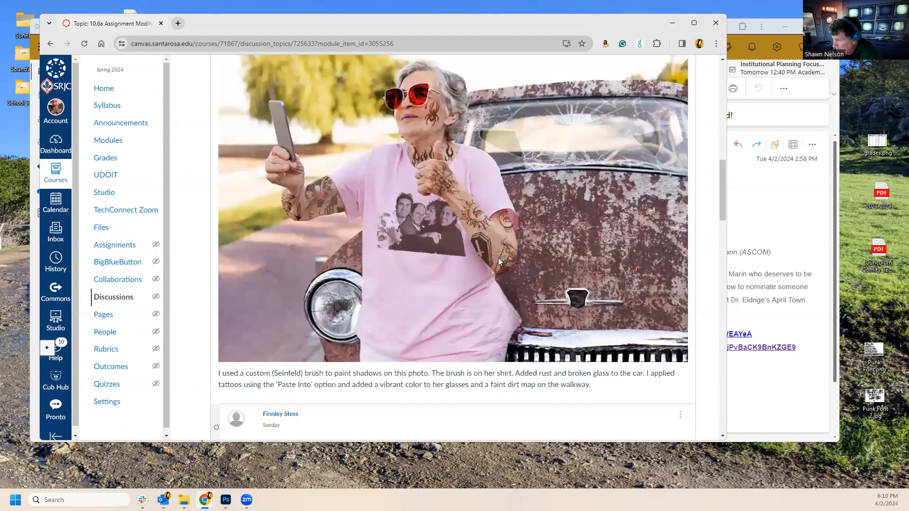
scroll(480, 213, up, 2)
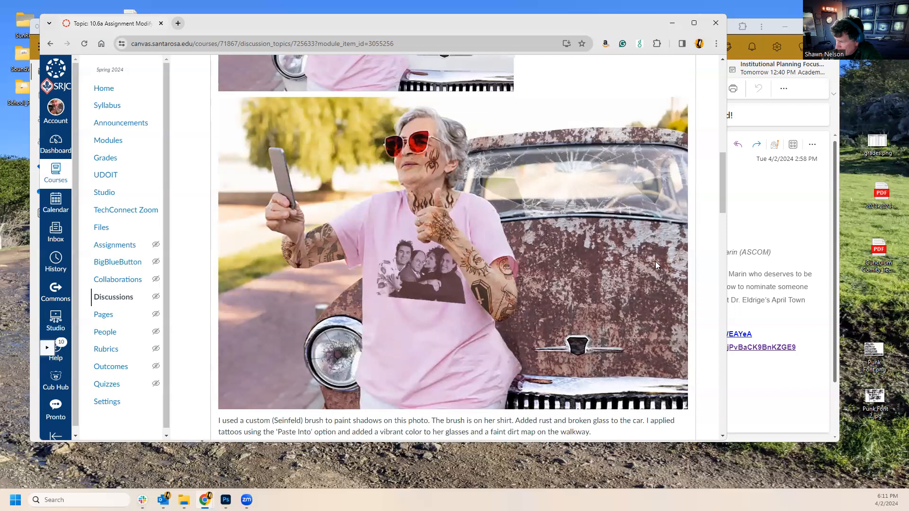
Recheck the second post's technique list and the textures in its edited image of the elderly woman by the gate.
scroll(635, 294, down, 8)
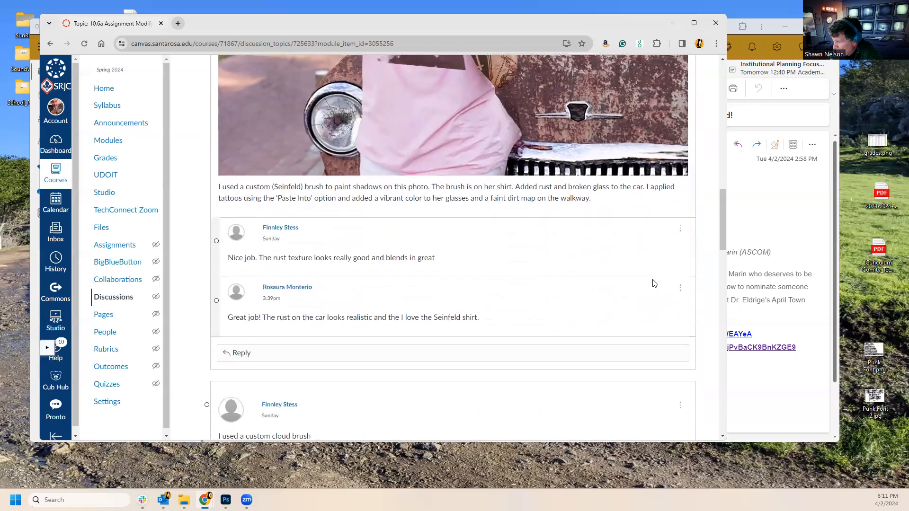
scroll(632, 290, down, 5)
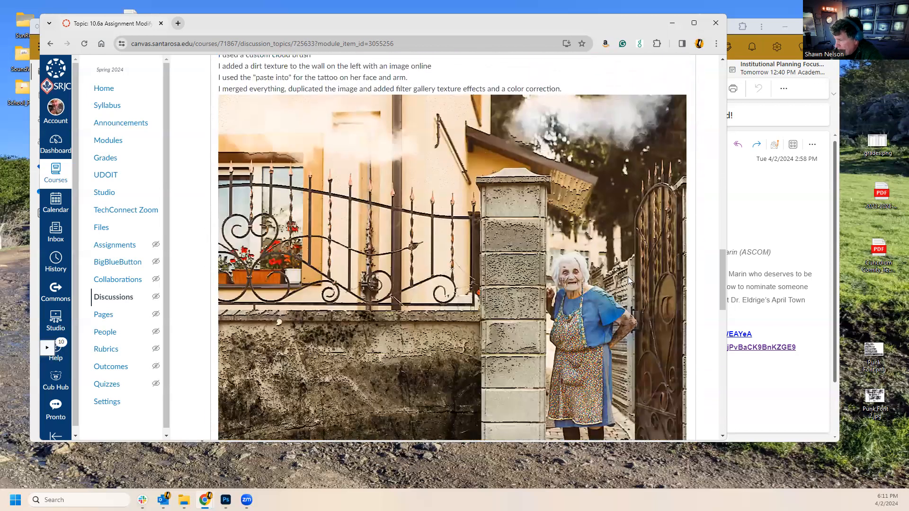
scroll(628, 276, down, 3)
scroll(630, 275, up, 4)
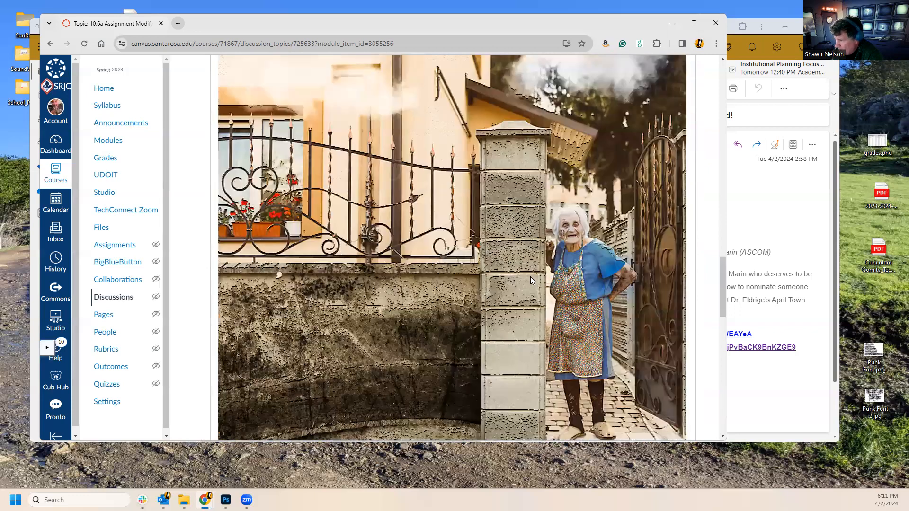
scroll(530, 277, down, 3)
scroll(576, 340, up, 3)
scroll(570, 337, down, 1)
scroll(548, 327, down, 3)
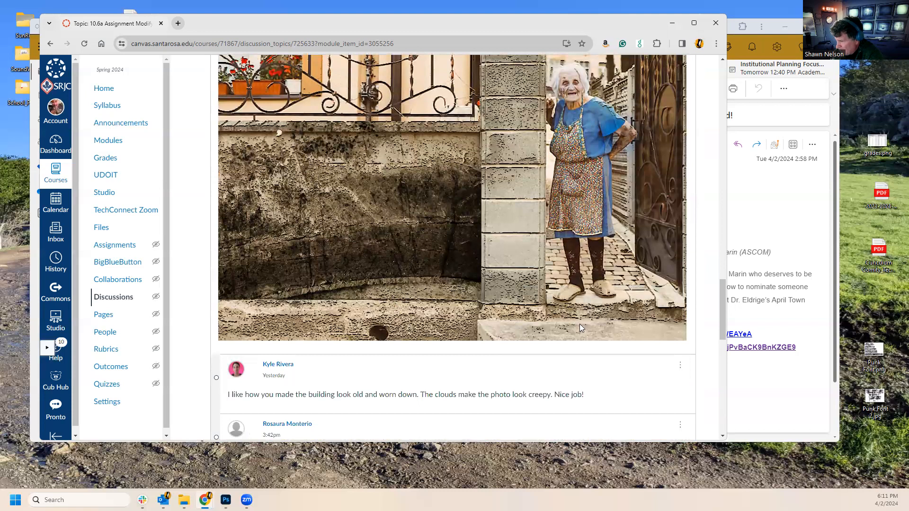
Review the assignment instructions and the first post's original photo once more, and glance at the open Photoshop document.
scroll(582, 326, up, 14)
scroll(596, 333, up, 15)
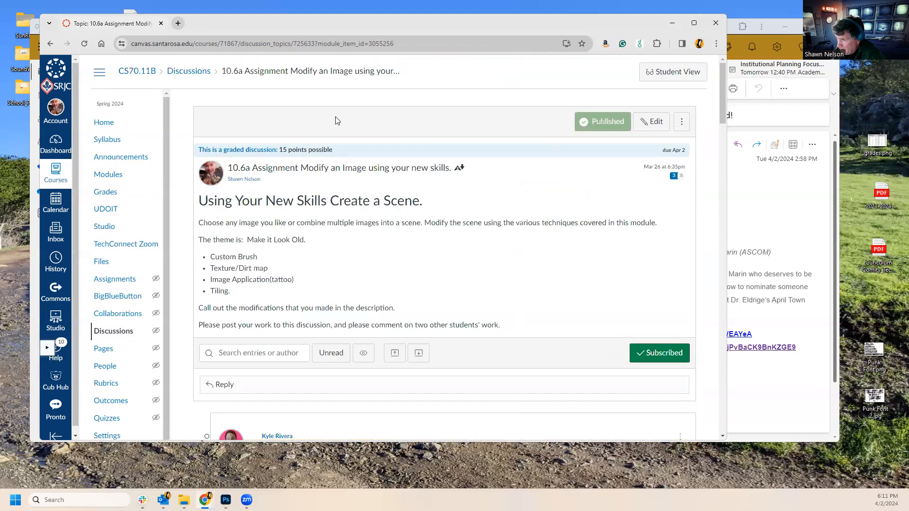
scroll(344, 181, down, 5)
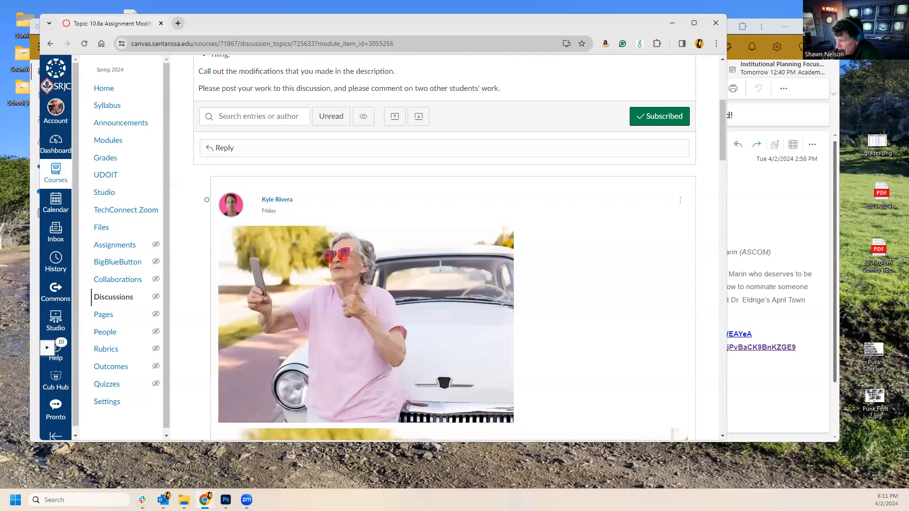
key(alt+Tab)
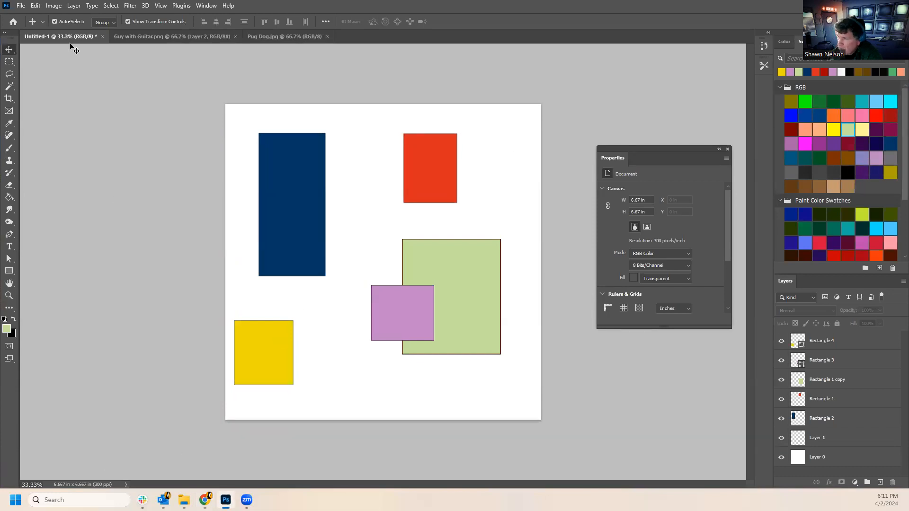
key(alt+Tab)
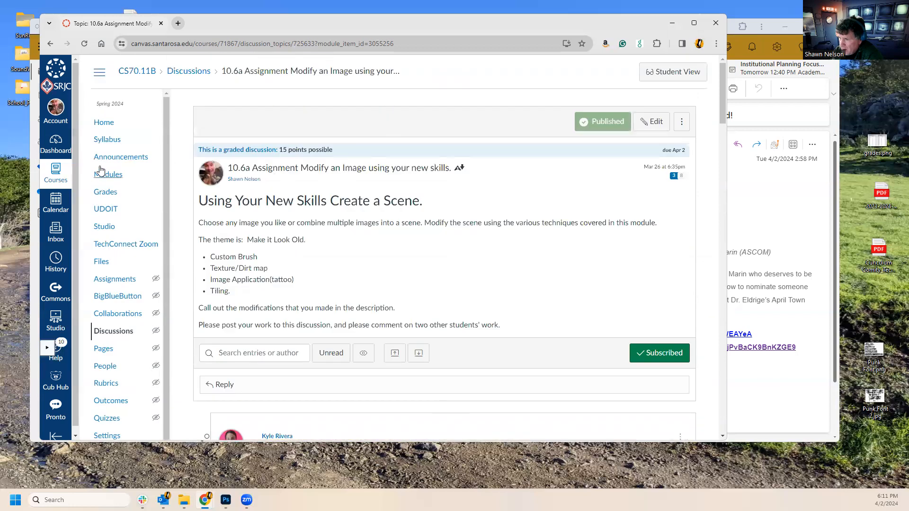
Open the course's module list, collapse Module 10 and look over the items in Module 11 Alignments and Distortions.
click(107, 175)
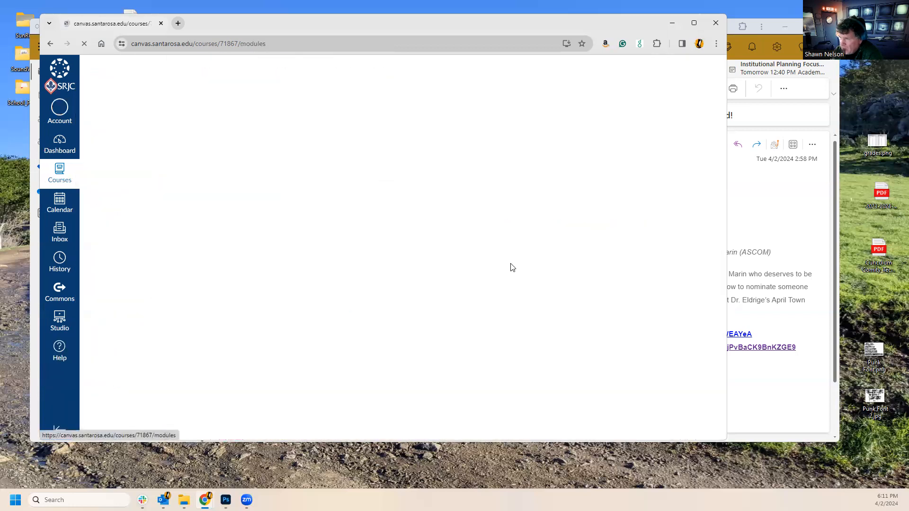
scroll(376, 294, down, 5)
scroll(313, 314, down, 8)
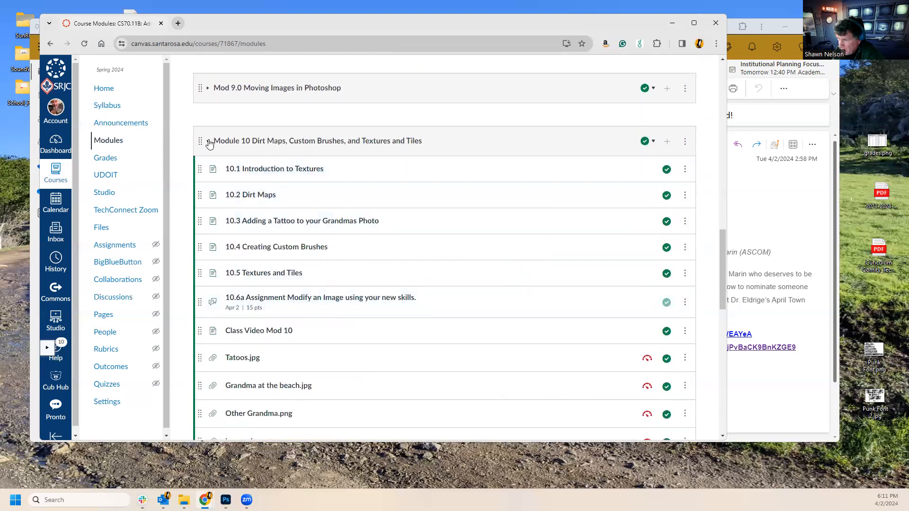
click(209, 142)
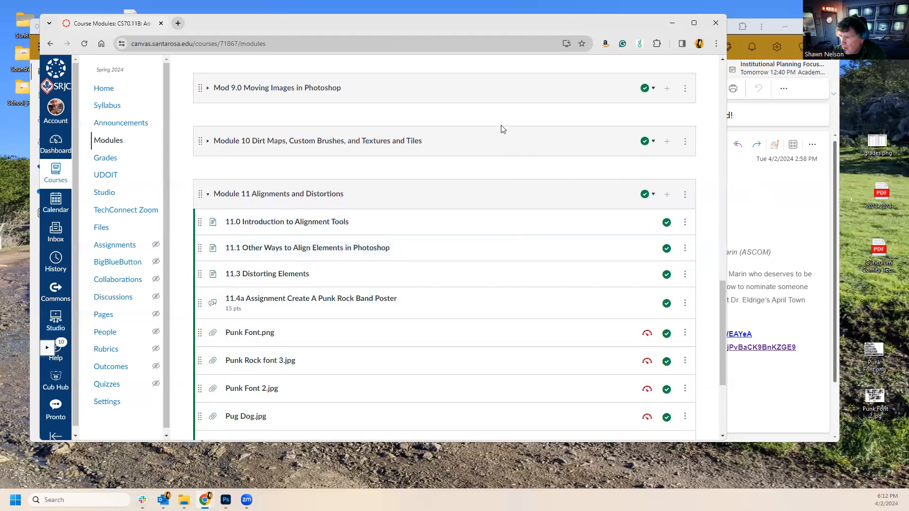
scroll(365, 308, down, 3)
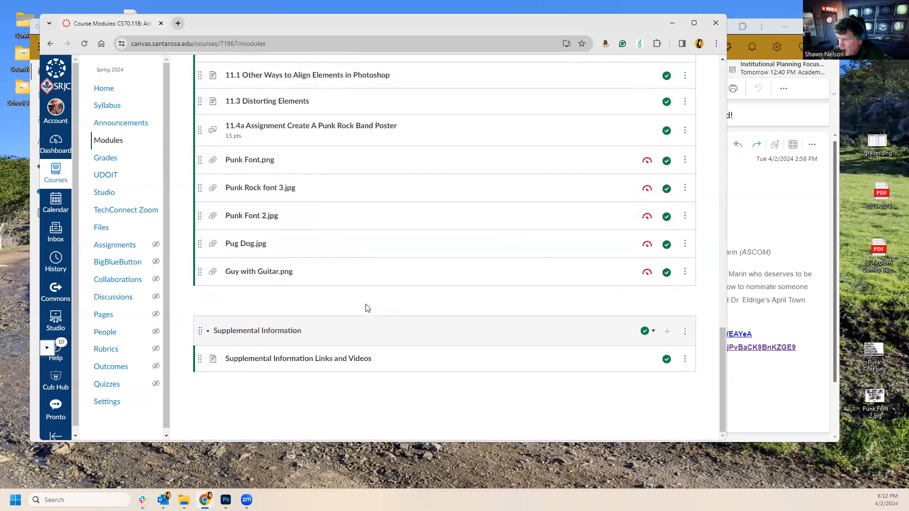
scroll(367, 307, up, 3)
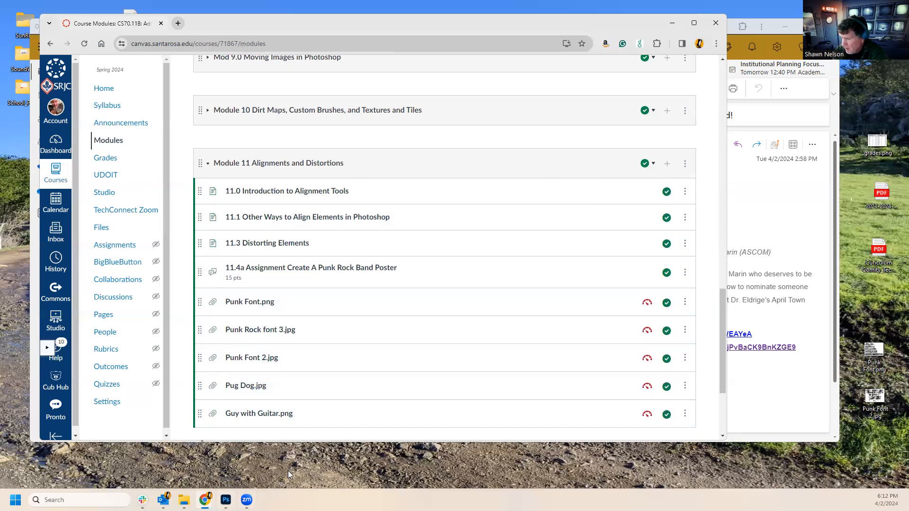
Switch to Photoshop and align the blue and red rectangles together to the canvas's left edge, its right edge, and finally its horizontal centre.
click(225, 500)
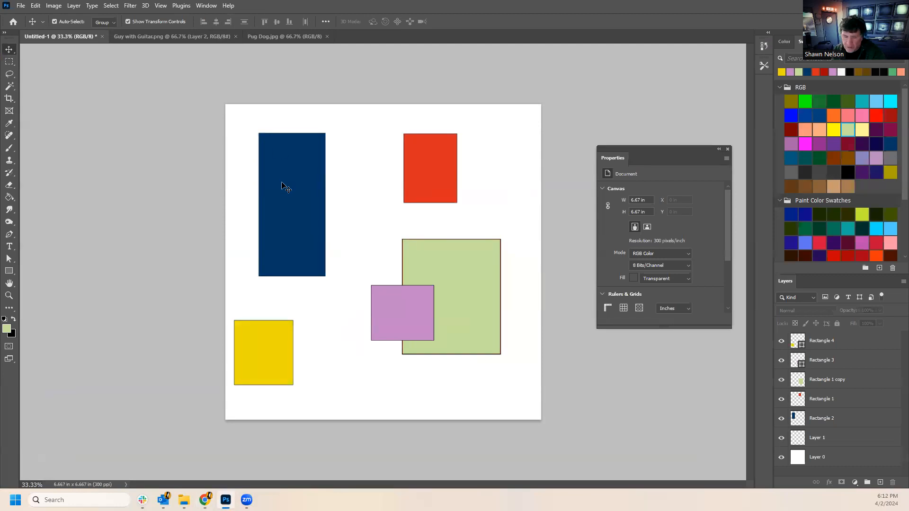
click(310, 183)
shift+click(434, 177)
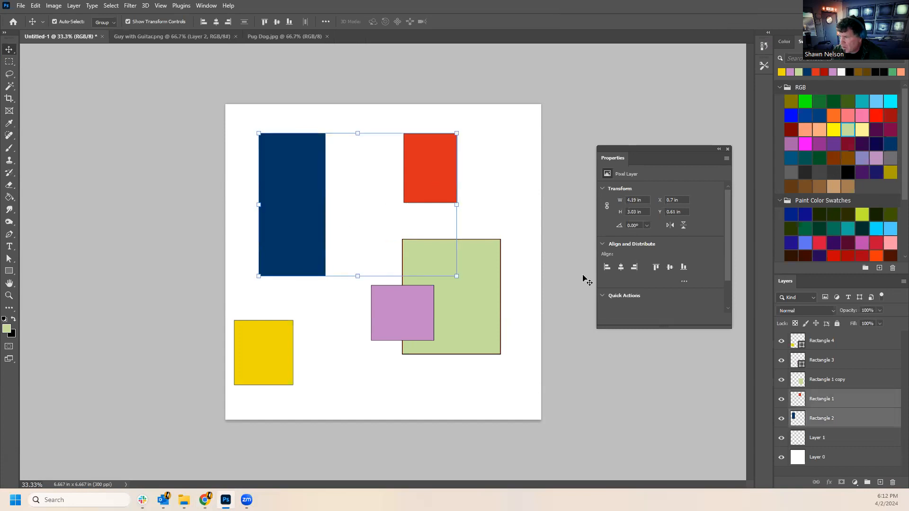
click(203, 22)
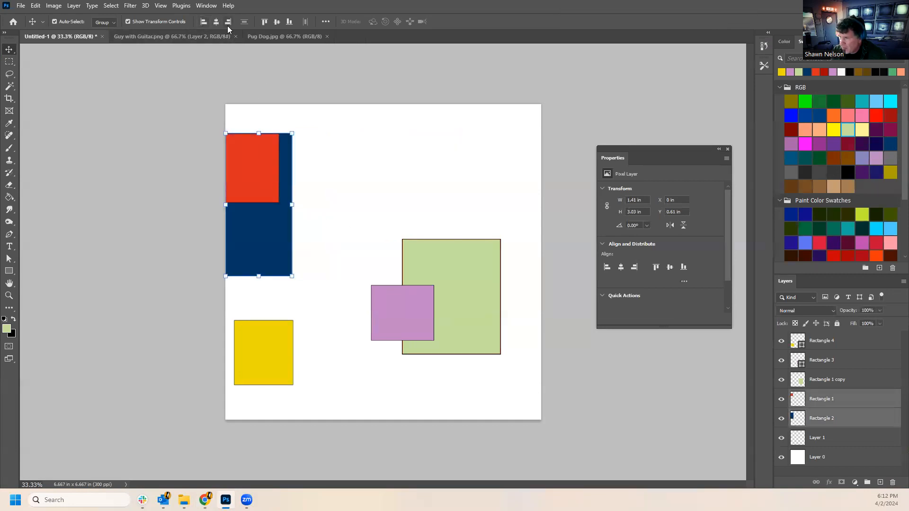
click(228, 23)
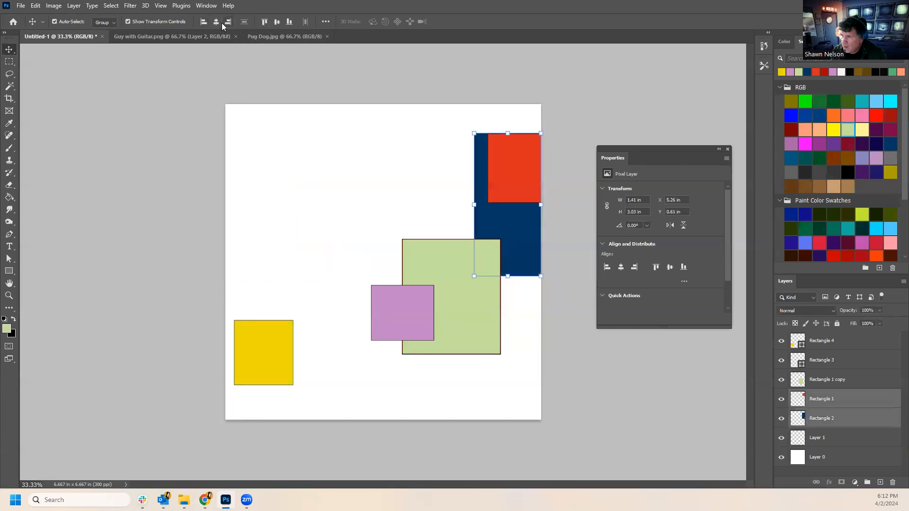
click(216, 22)
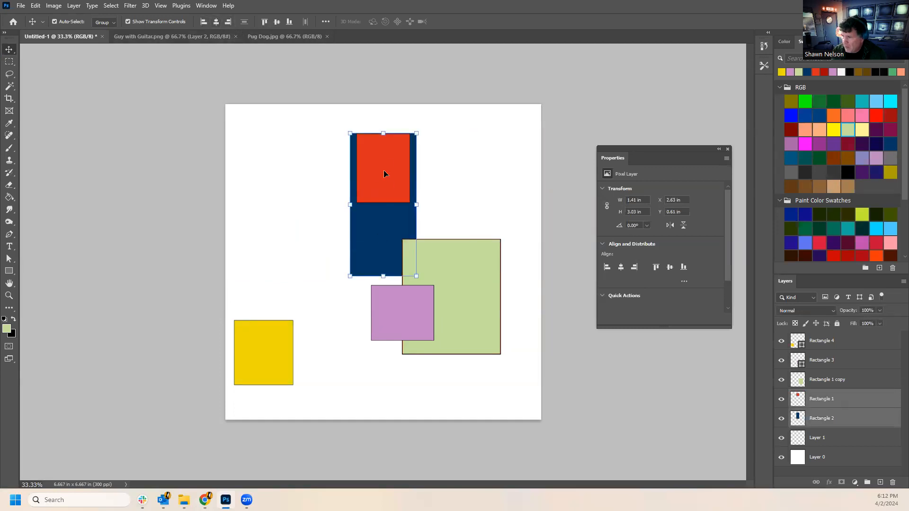
Align the red rectangle's left edge to the white background layer, Layer 0.
click(460, 169)
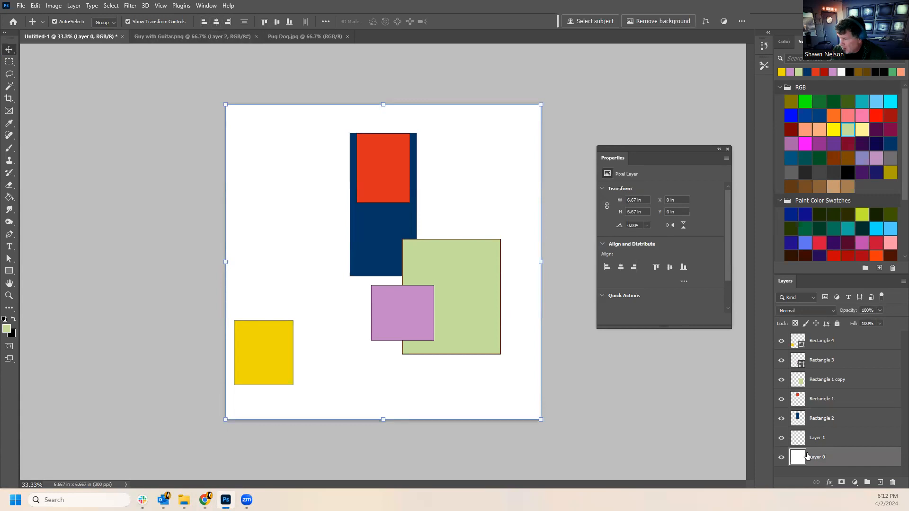
shift+click(391, 175)
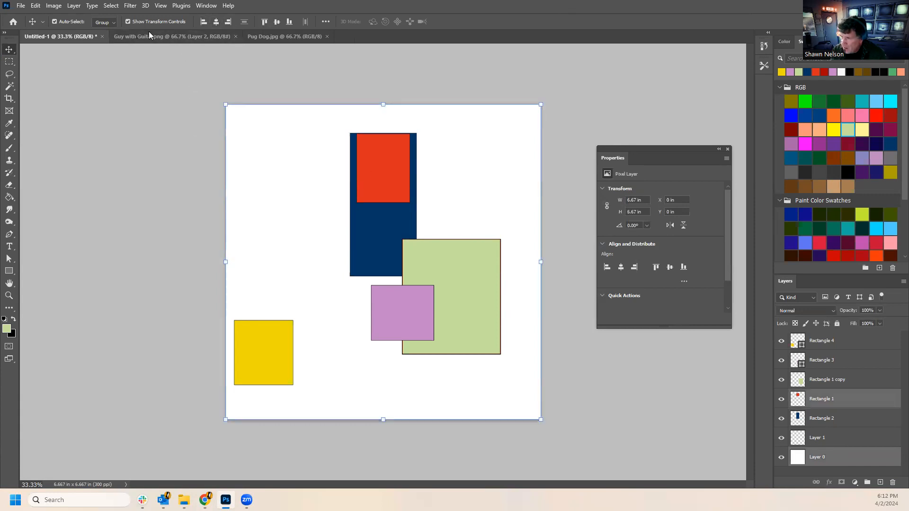
click(203, 22)
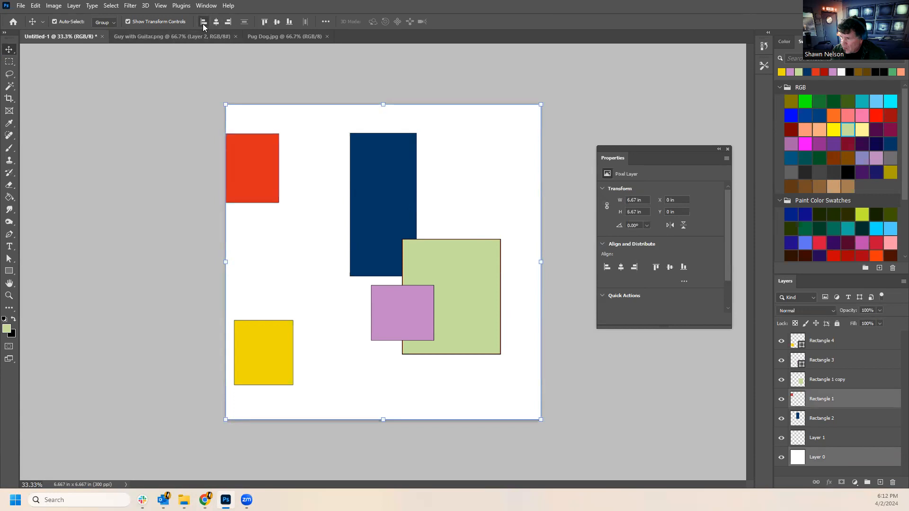
Align the blue rectangle's right edge to the white background layer, Layer 0.
click(379, 187)
shift+click(831, 461)
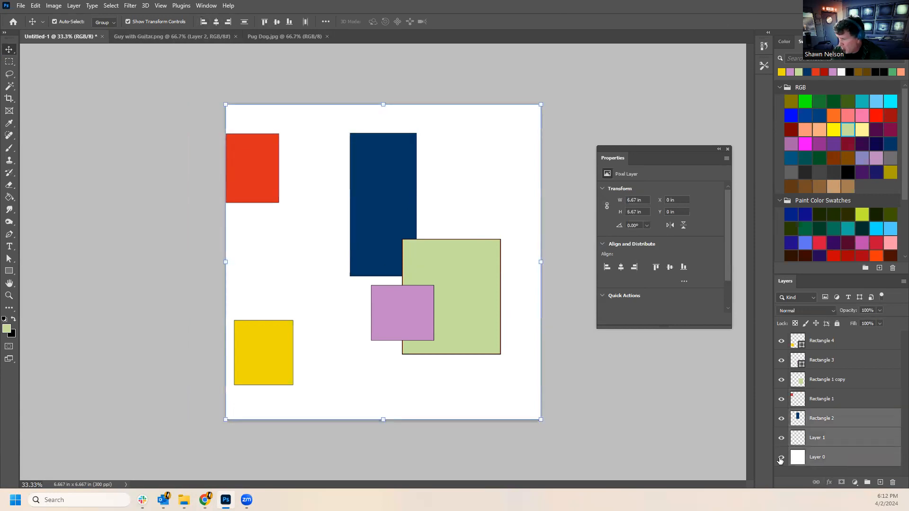
click(228, 22)
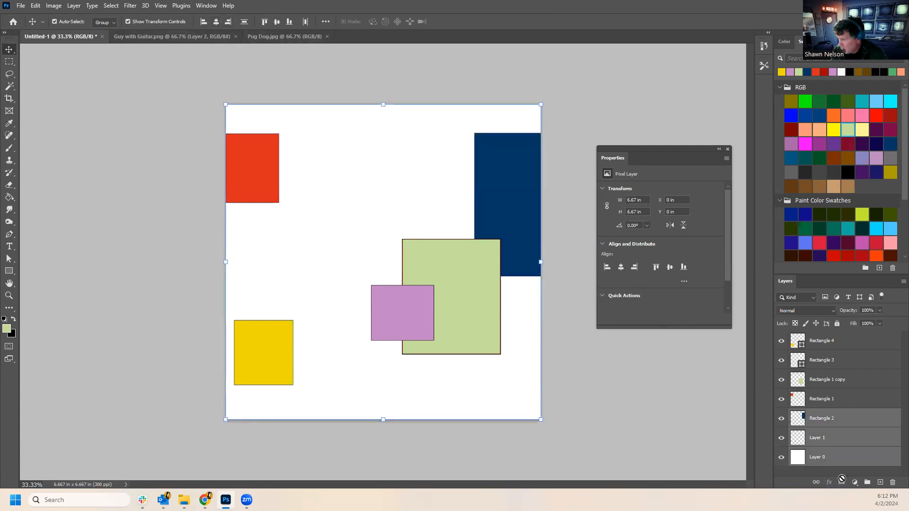
Highlight the rectangle layers in turn from Rectangle 2 up to Rectangle 4 to identify each shape, and clear the selection.
click(831, 424)
shift+click(833, 442)
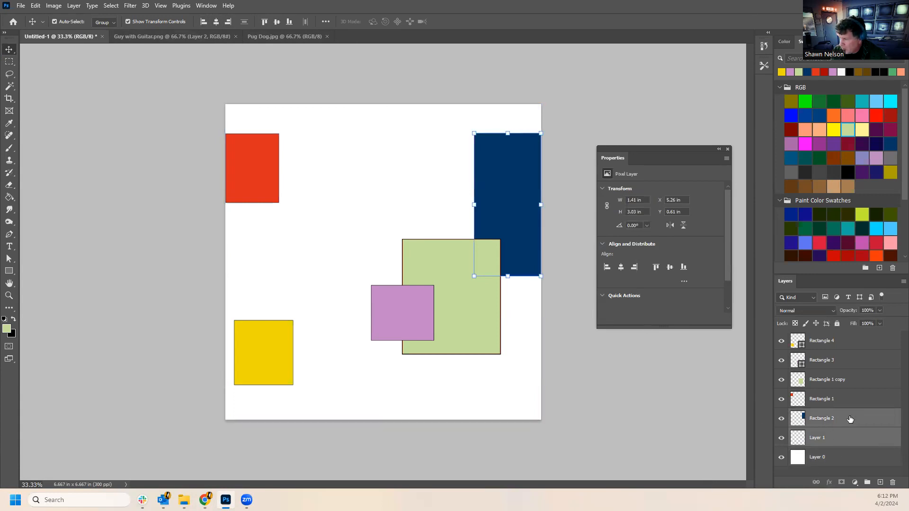
click(825, 401)
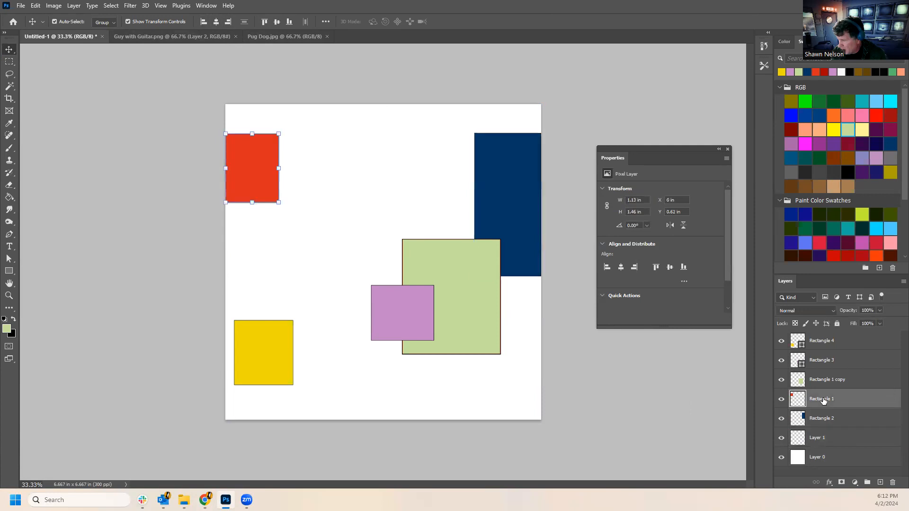
click(824, 380)
click(823, 361)
click(823, 345)
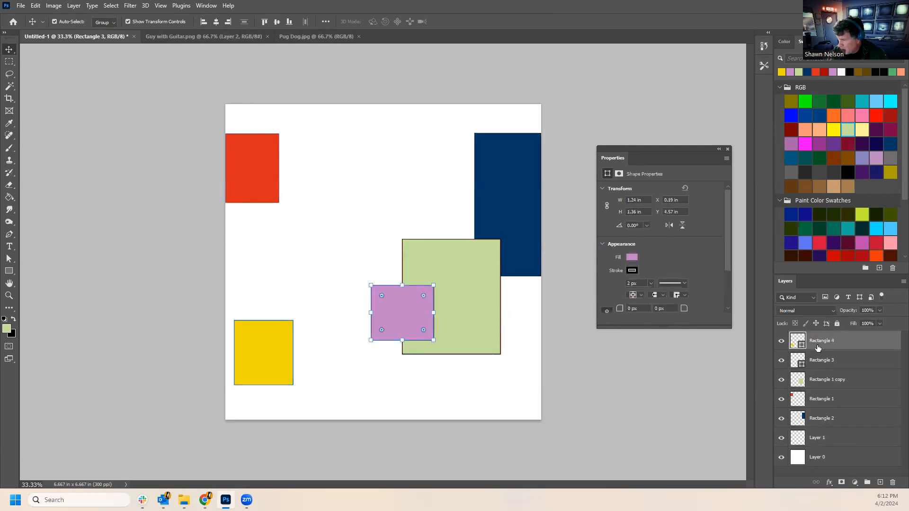
click(643, 426)
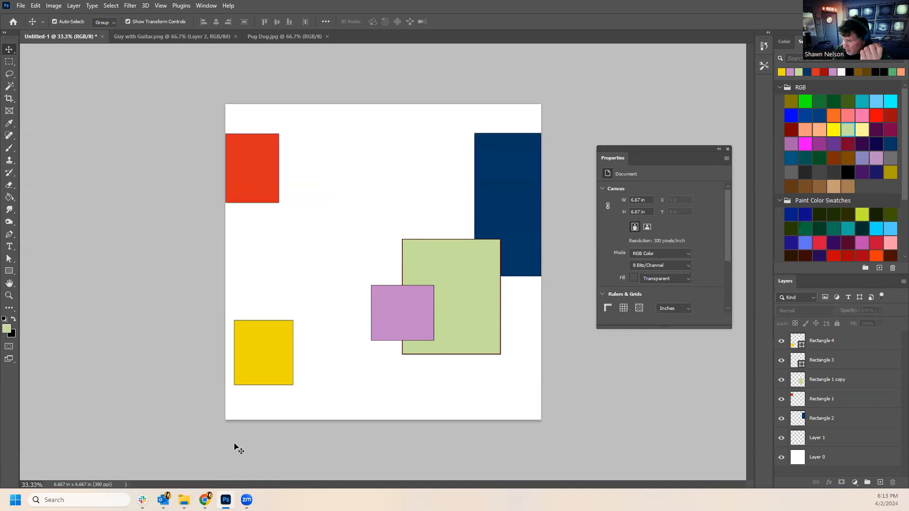
Switch to the course modules in Chrome, review the 11.0 Introduction to Alignment Tools page, and return to Photoshop.
click(205, 501)
click(210, 457)
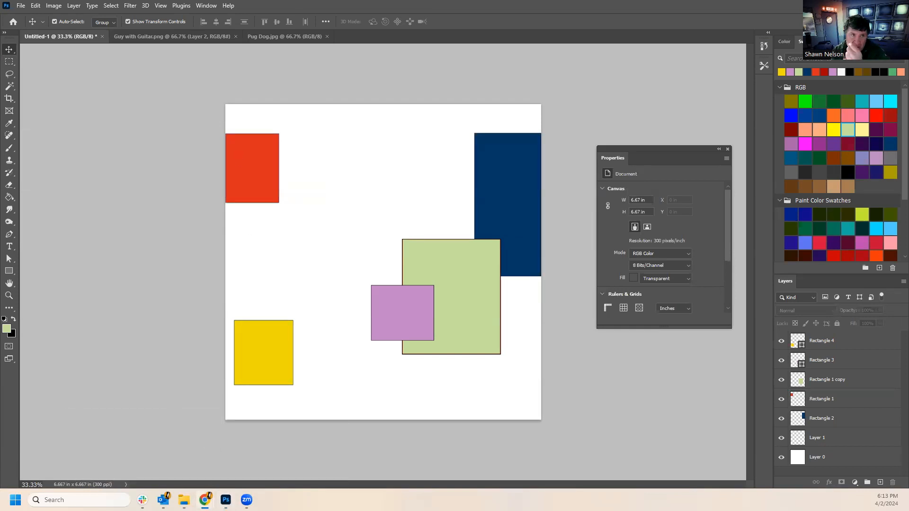
key(alt+Tab)
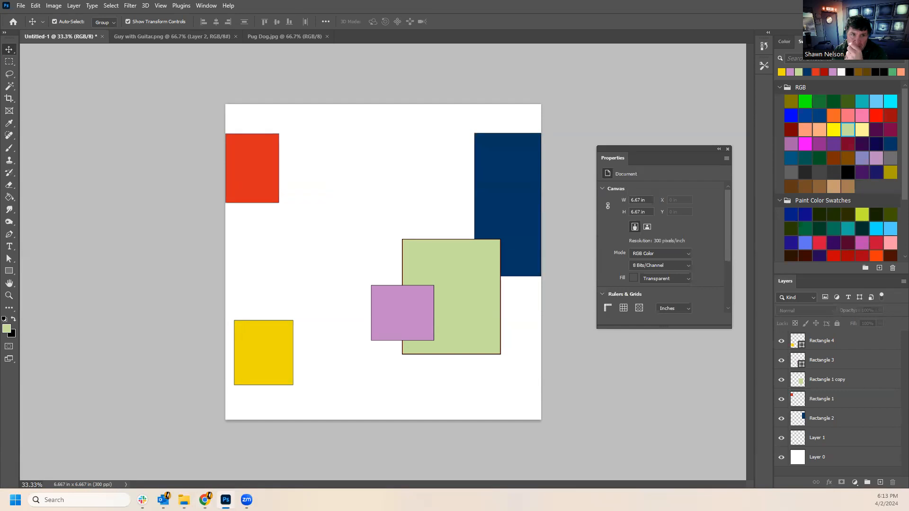
mouse_move(184, 500)
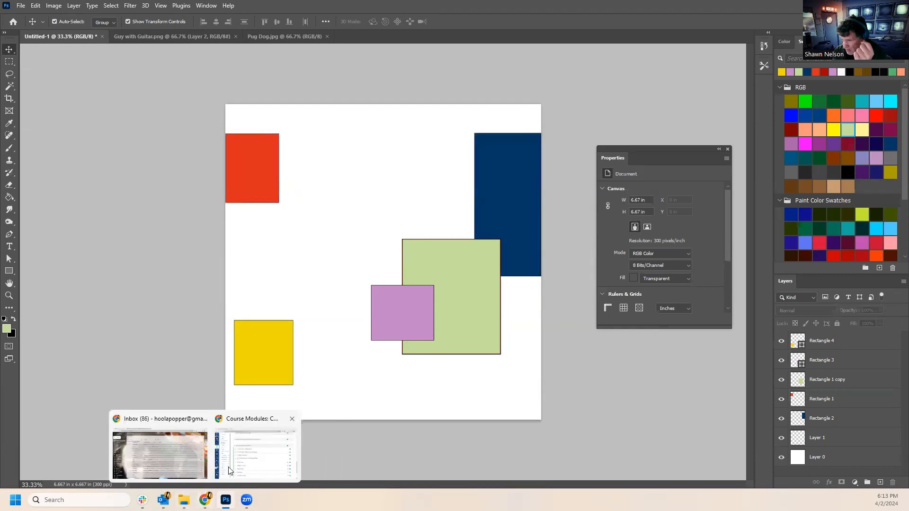
click(256, 452)
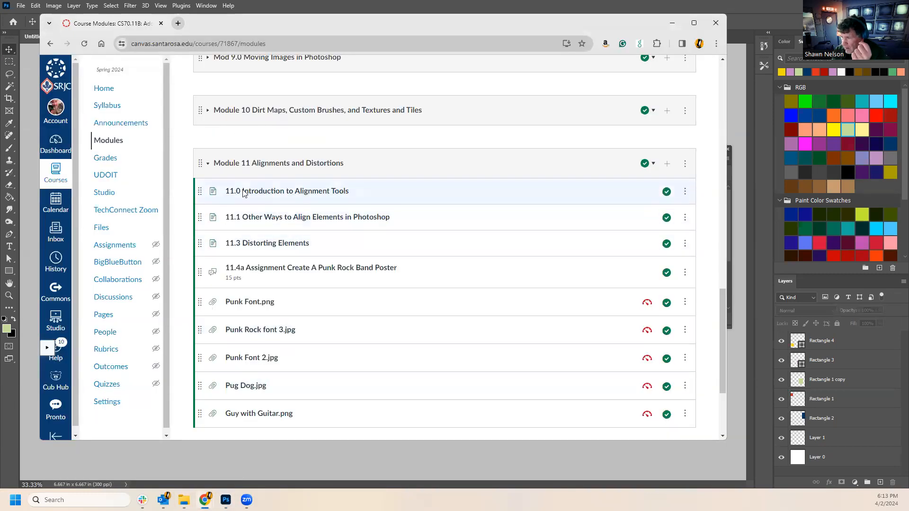
click(297, 197)
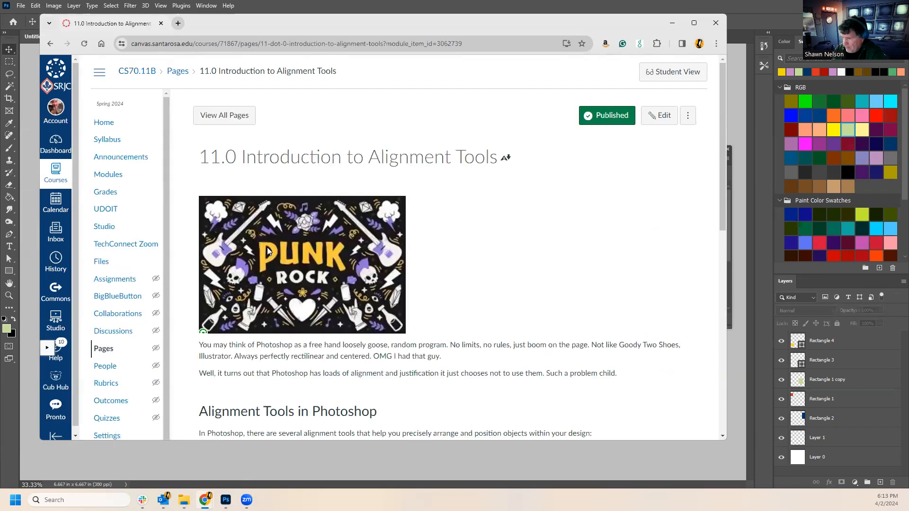
scroll(375, 277, down, 4)
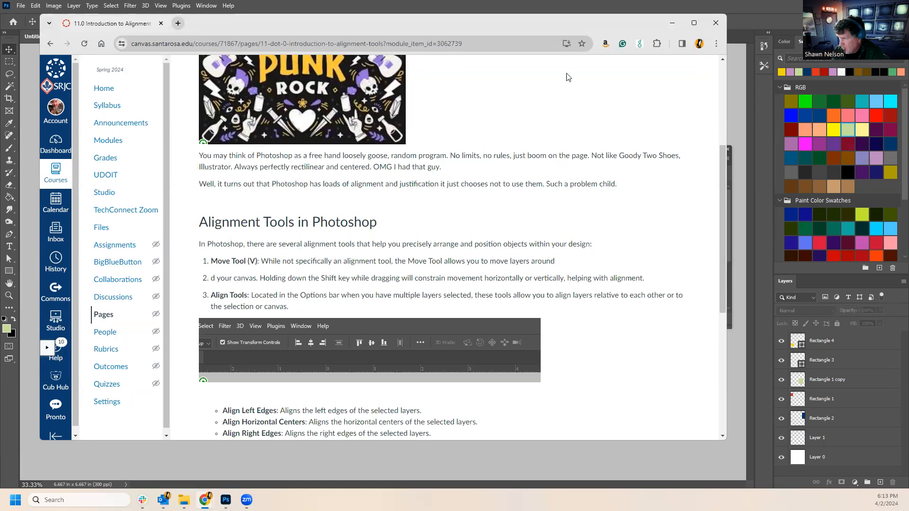
drag(557, 32, 0, 32)
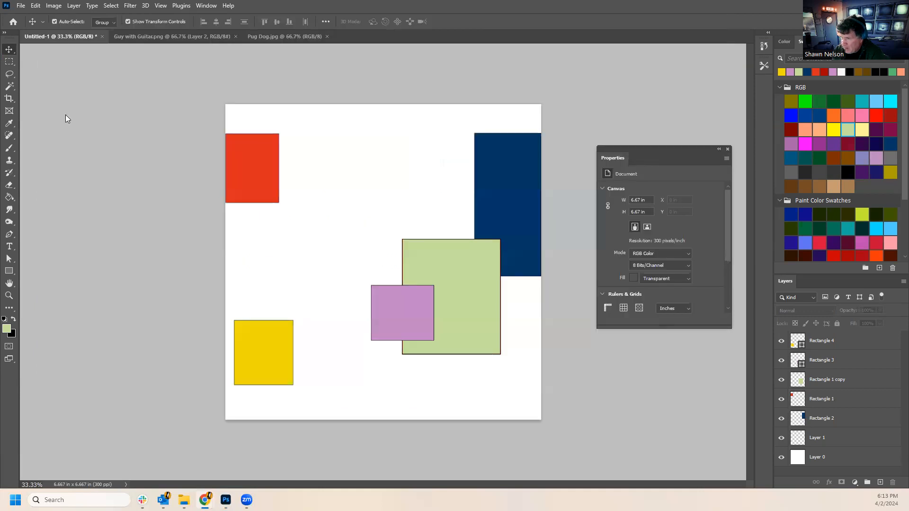
Move the red rectangle with the smart guides until it sits above the green one, left edges in line, at about X 3.73 in.
click(249, 172)
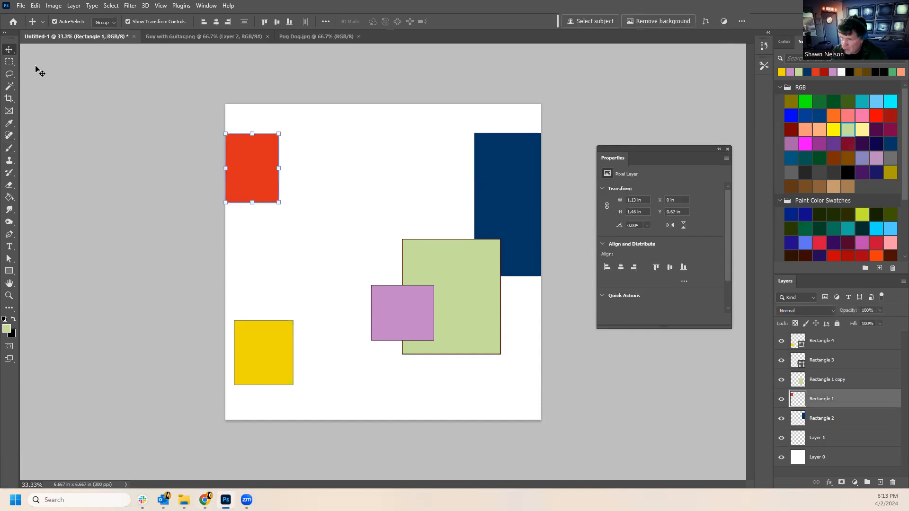
drag(250, 171, 316, 290)
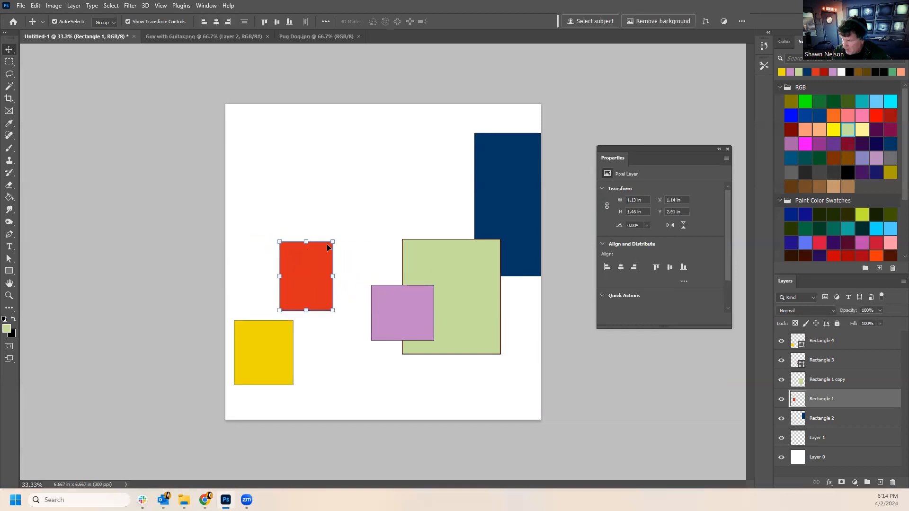
drag(311, 268, 316, 266)
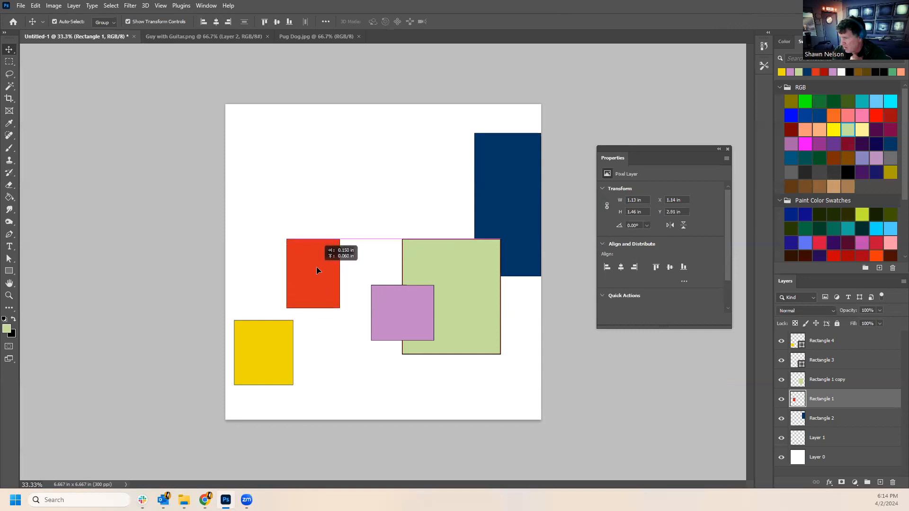
drag(316, 267, 437, 171)
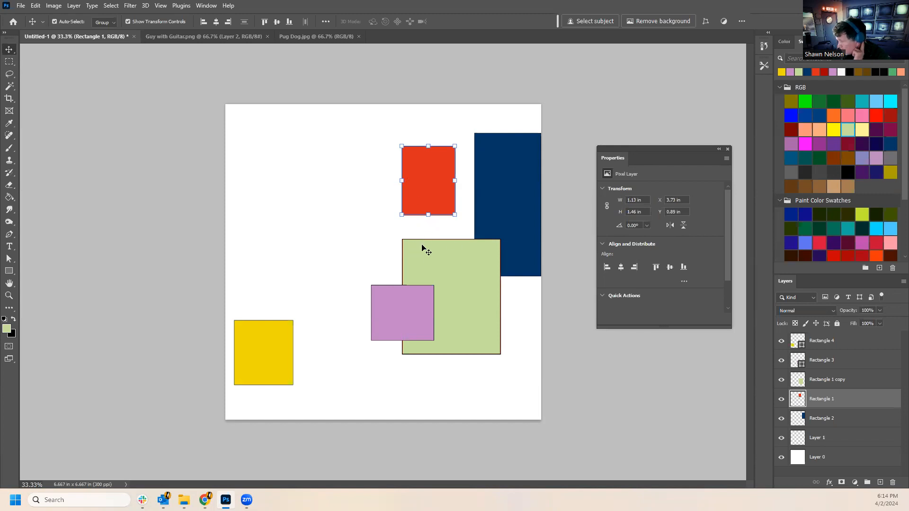
Place the red rectangle beside the yellow one and the purple rectangle directly above the yellow one with their left edges in line.
drag(435, 166, 279, 350)
drag(389, 313, 320, 290)
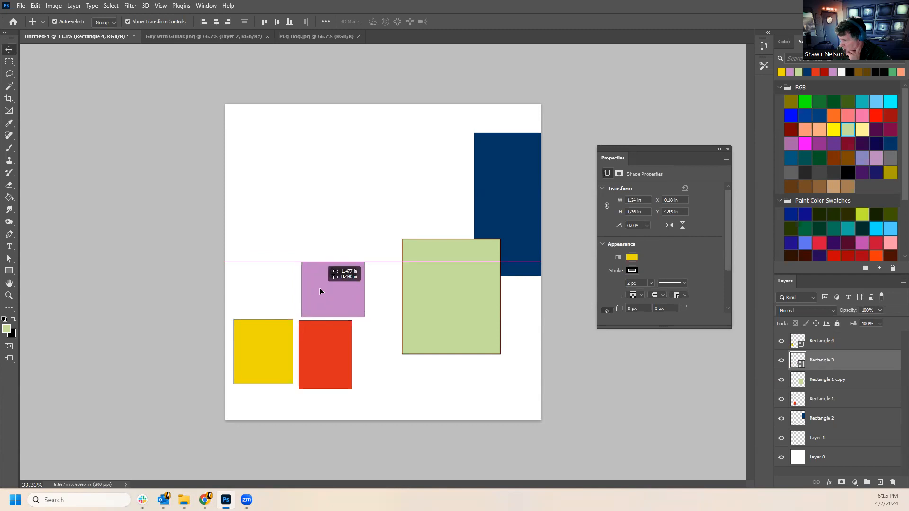
drag(319, 288, 253, 284)
Align the purple and yellow rectangles together to the canvas's horizontal and vertical centres.
shift+click(264, 353)
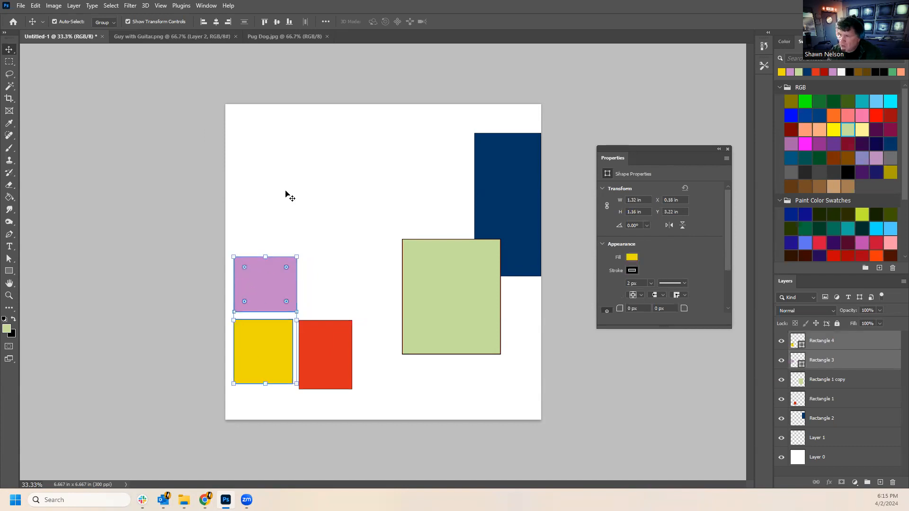
click(217, 22)
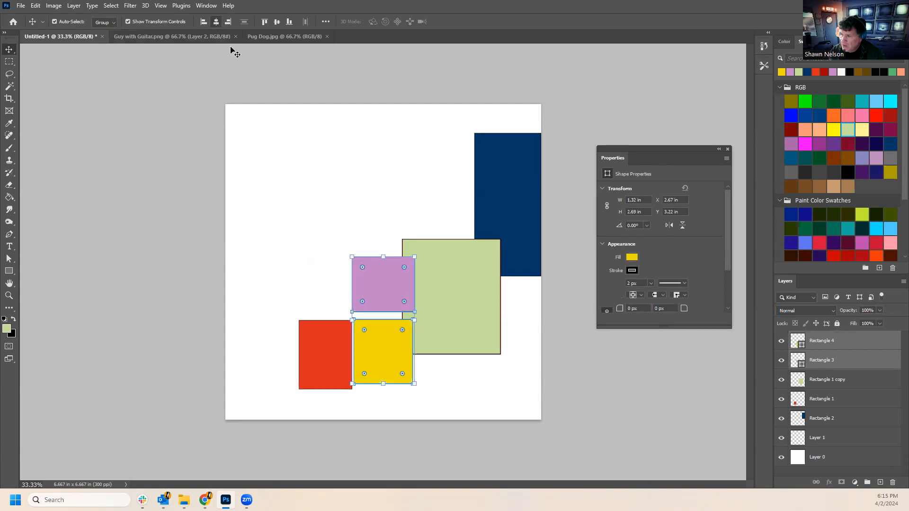
click(277, 22)
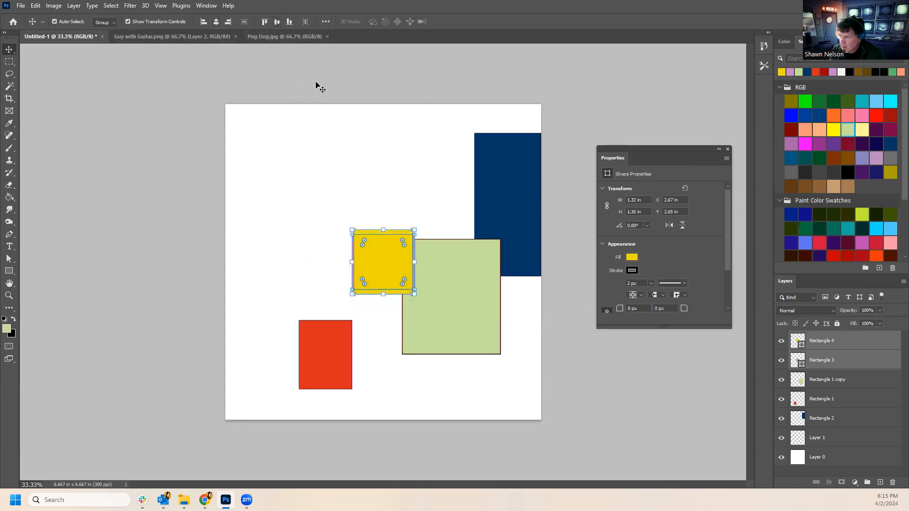
Separate the yellow and purple rectangles, and align both to the canvas's bottom edge, left edge, and finally its horizontal centre.
drag(382, 266, 271, 302)
click(380, 201)
shift+click(300, 199)
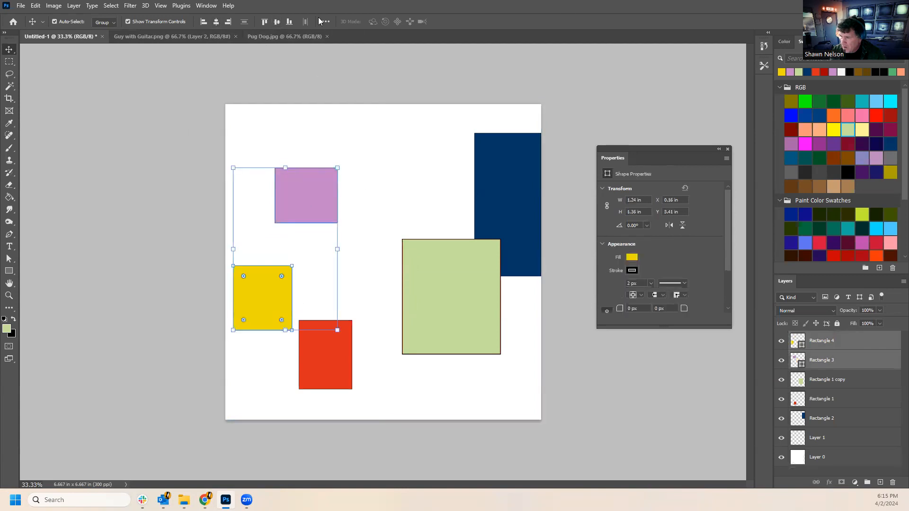
click(290, 22)
click(204, 21)
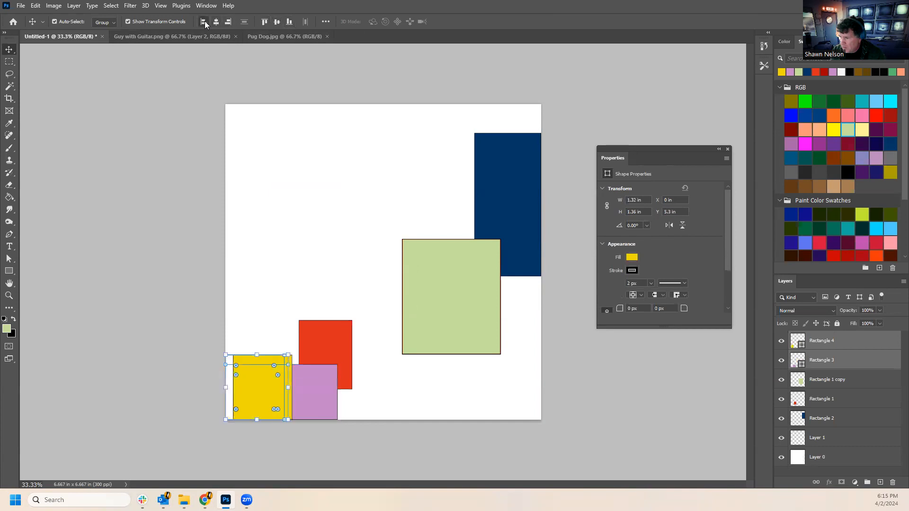
click(216, 22)
click(337, 226)
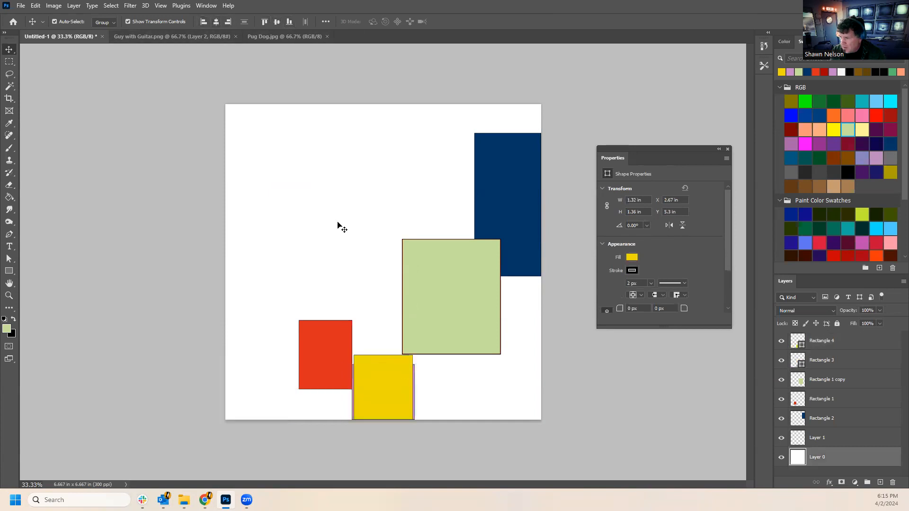
Move the yellow rectangle to about X 1.45 in, Y 1.4 in, and select the purple Rectangle 3 together with Layer 0.
drag(377, 388, 322, 204)
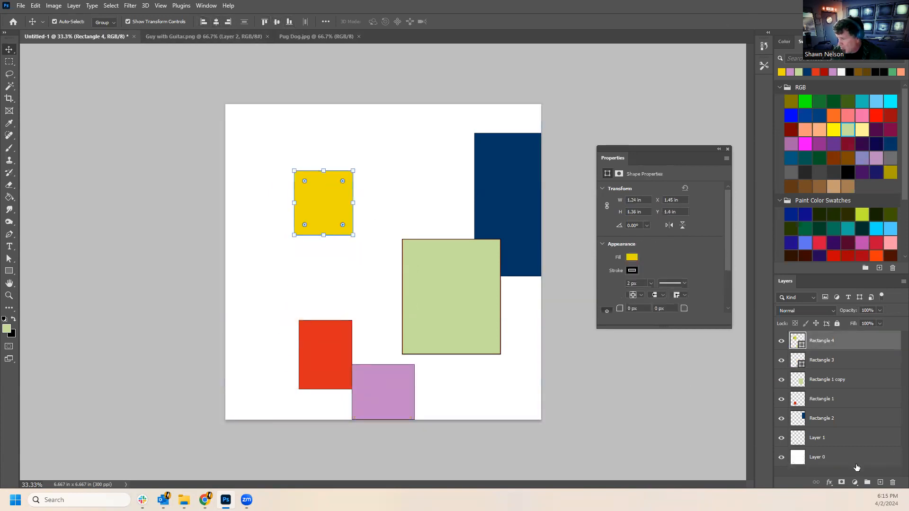
click(843, 457)
ctrl+click(821, 361)
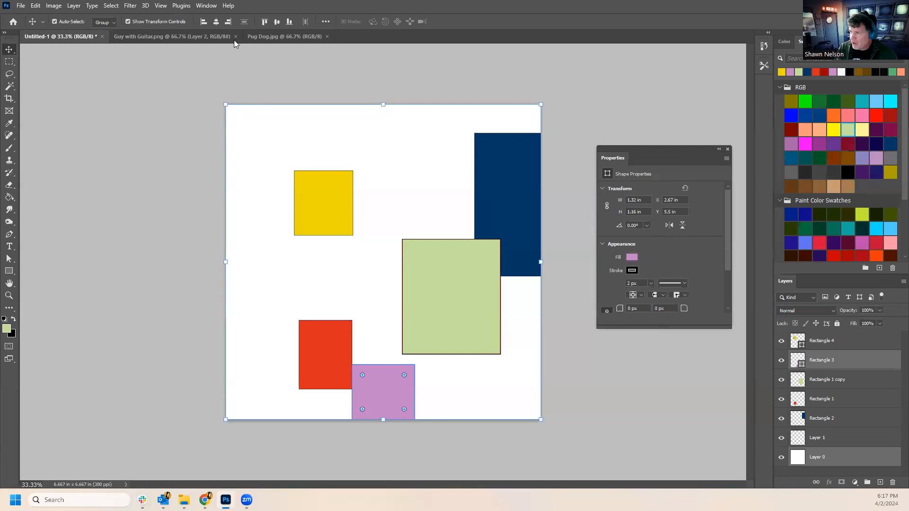
Spread out the rectangles: green into the canvas's upper-left corner, red below the blue one, and yellow above the purple one.
drag(456, 278, 291, 153)
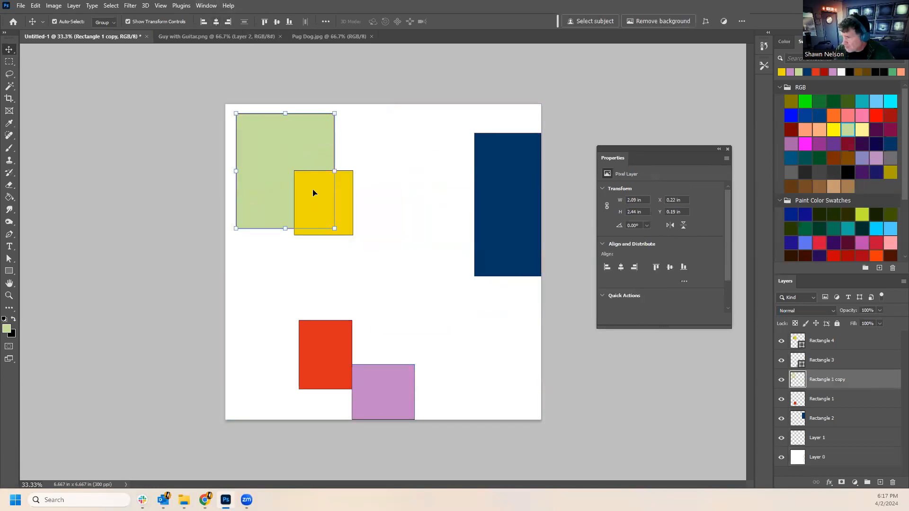
click(344, 200)
click(327, 334)
drag(324, 342, 482, 321)
drag(309, 210, 391, 278)
click(387, 194)
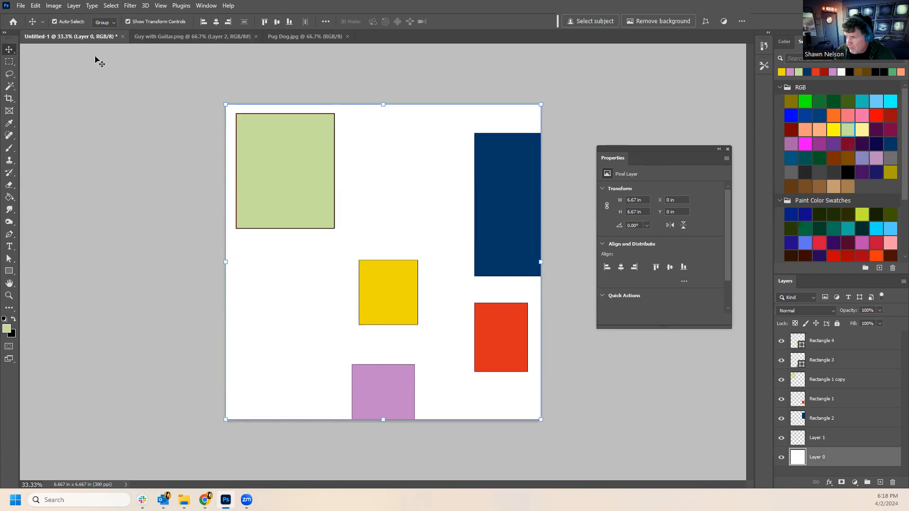
Show the rulers and place the green rectangle at an X position of 3 in and about Y 0.62 in.
click(160, 6)
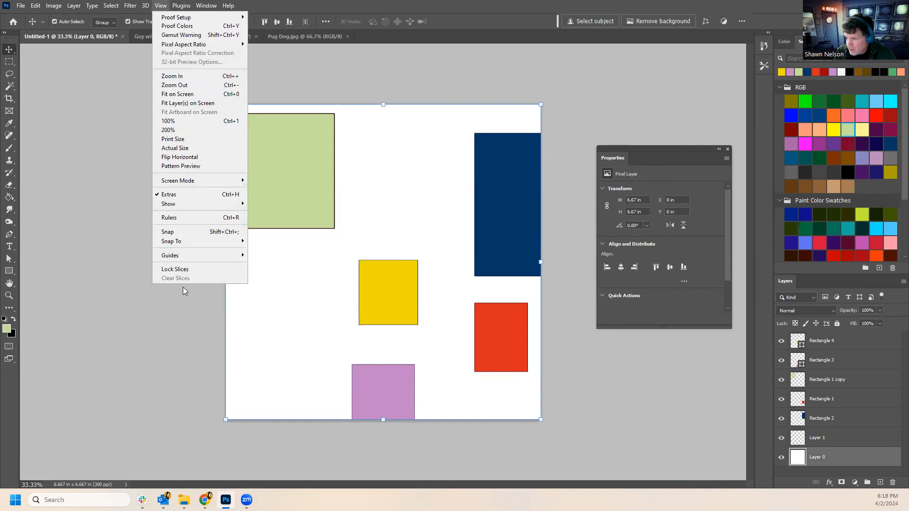
click(170, 218)
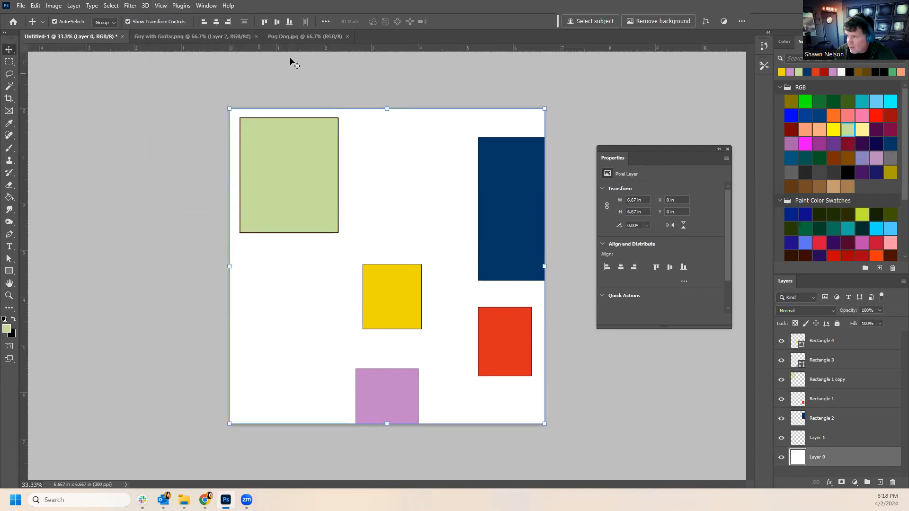
drag(295, 160, 351, 196)
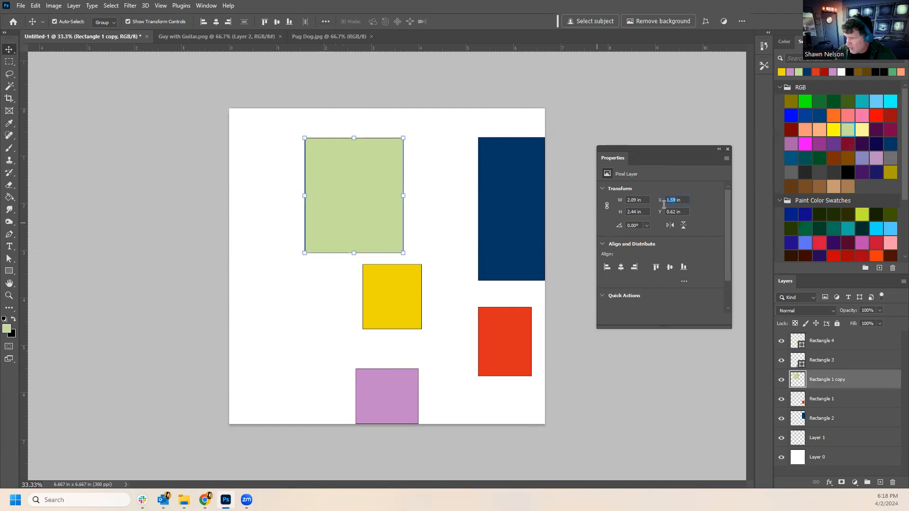
text(3)
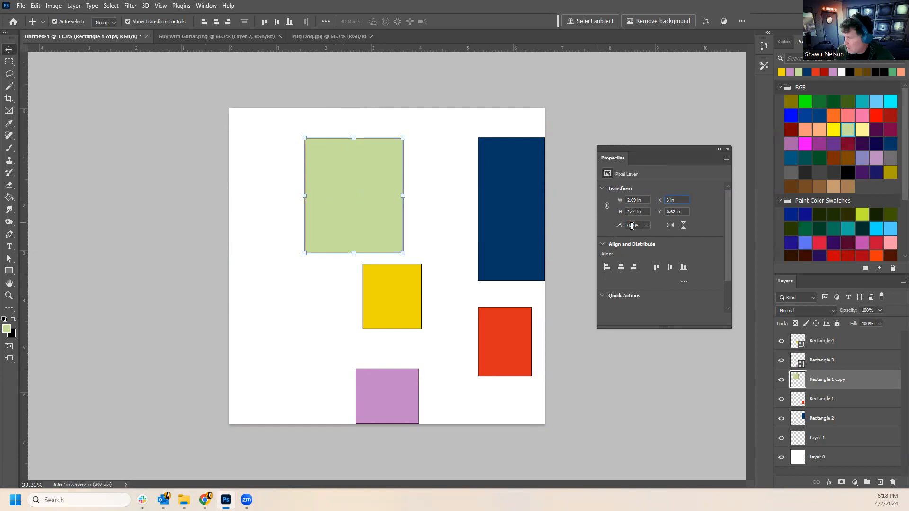
key(Return)
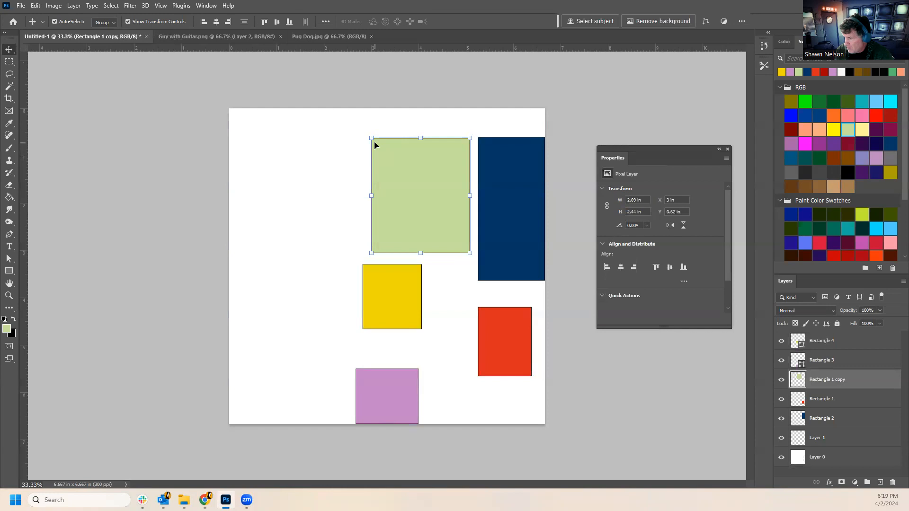
Move the green rectangle to about X 1.4 in, Y 0.49 in, and set its X position to 3 in again.
drag(406, 172, 330, 166)
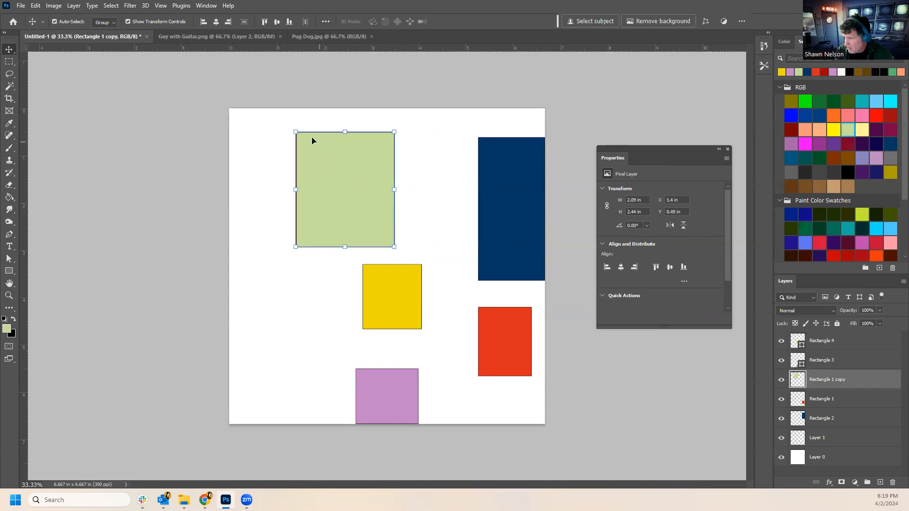
click(678, 199)
text(3)
key(Return)
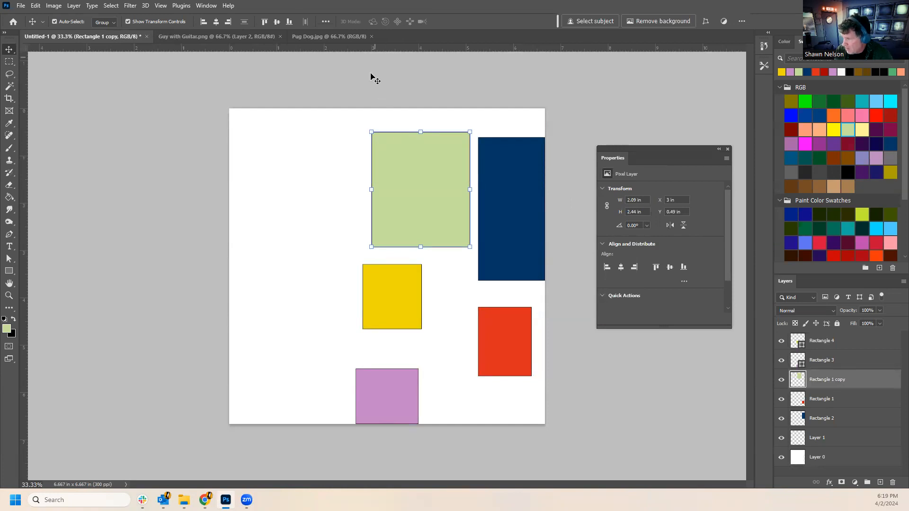
Move the green rectangle toward the canvas's upper-left area, to about X 0.55 in, Y 0.28 in.
drag(373, 139, 265, 137)
drag(290, 205, 325, 203)
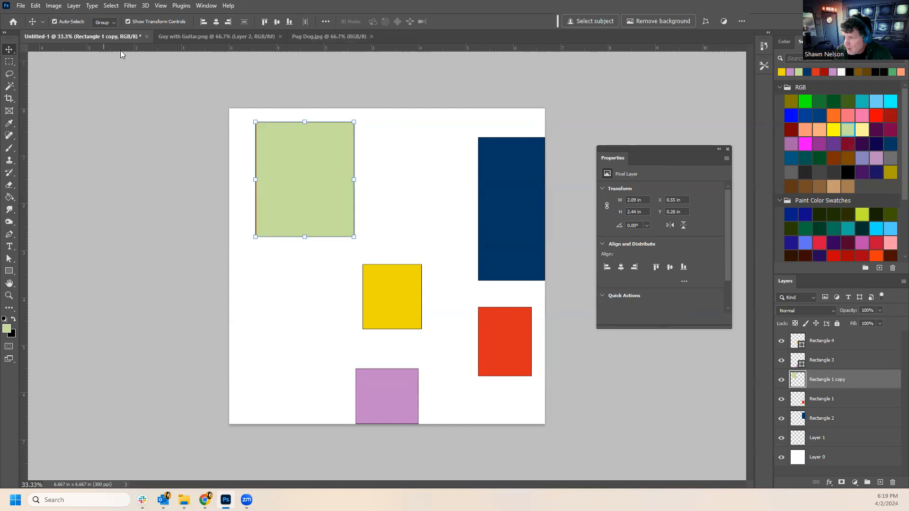
Review the ruler unit choices in the Units & Rulers preferences and keep the rulers set to Inches.
right_click(401, 44)
click(391, 48)
key(ctrl+u)
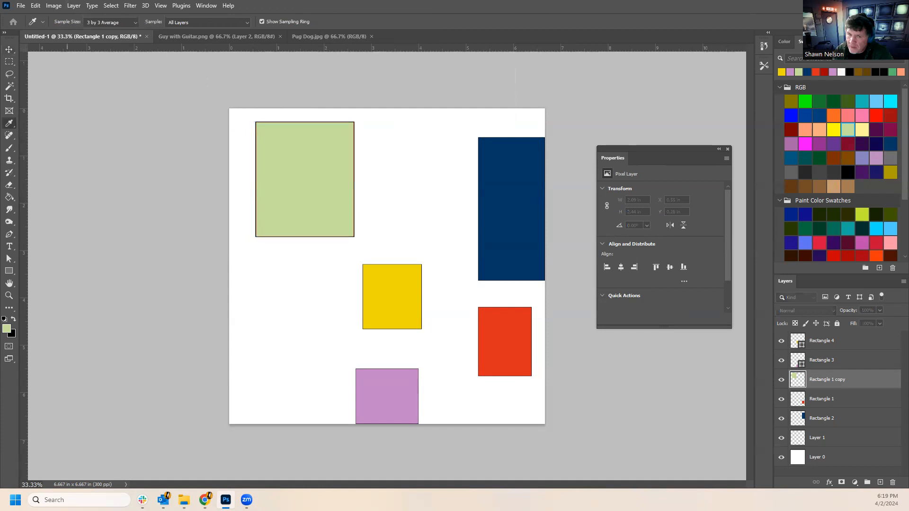
drag(383, 122, 335, 126)
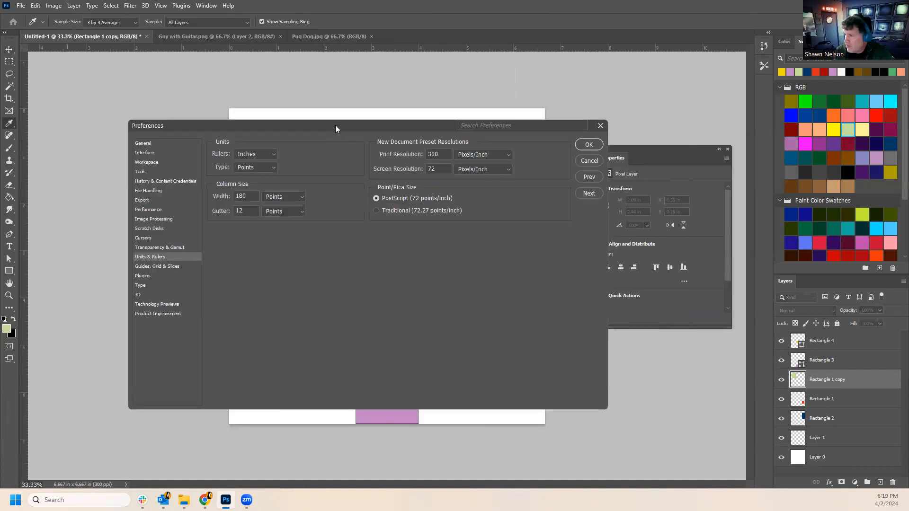
click(243, 155)
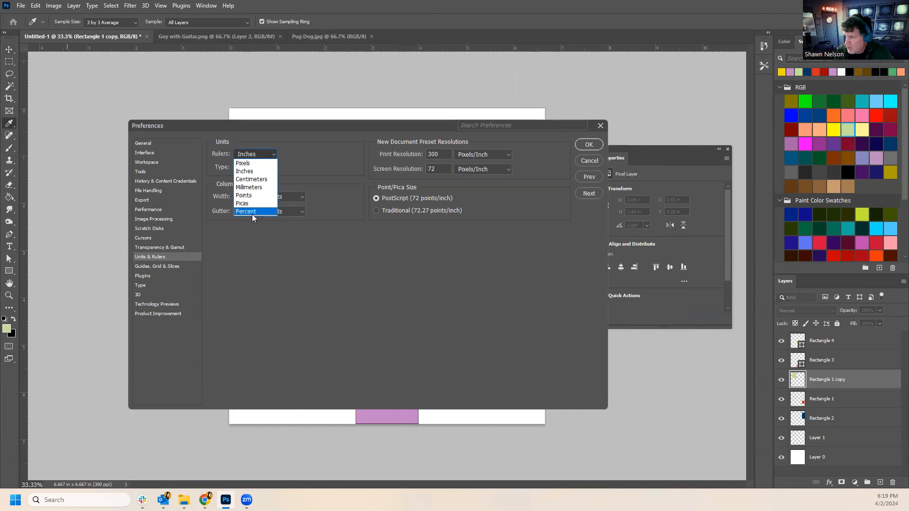
click(253, 174)
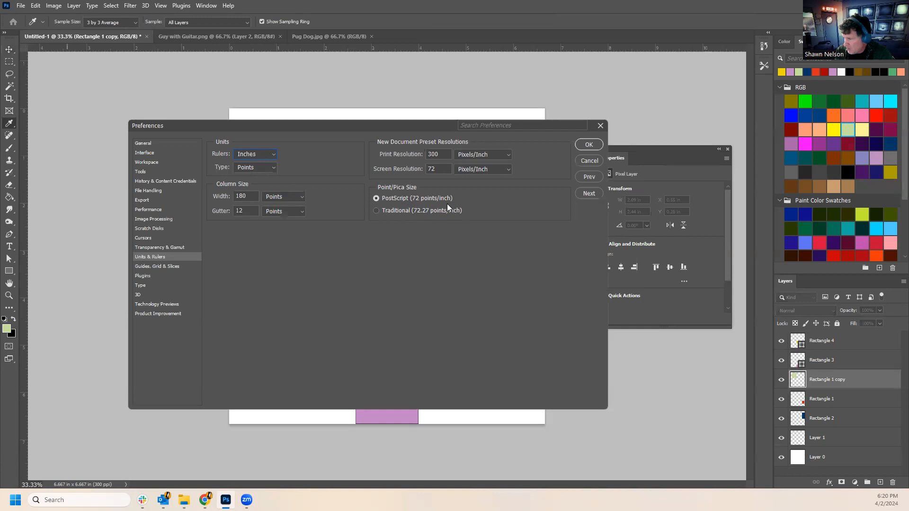
click(584, 146)
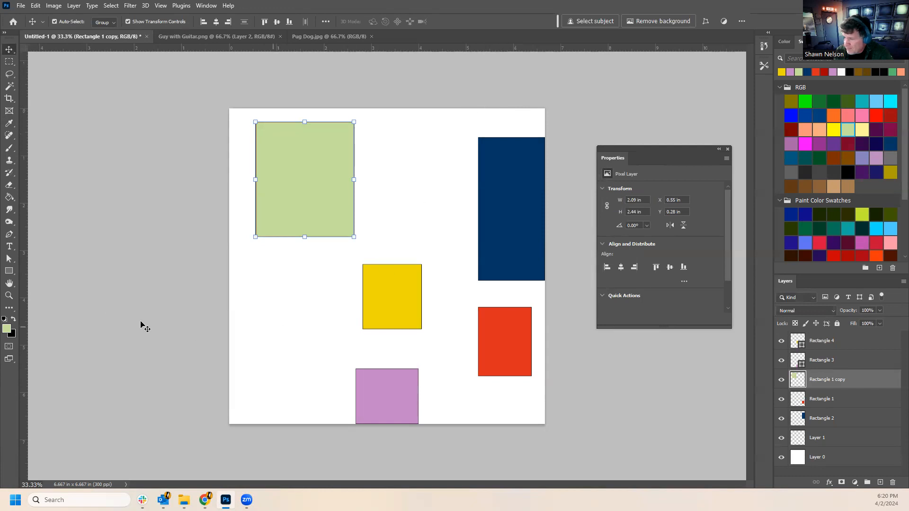
Rearrange the rectangles: green lower at the left, yellow at about X 2.85 in, Y 1.31 in, purple below yellow, blue at about X 4.62 in, Y 0.56 in.
drag(377, 301, 377, 157)
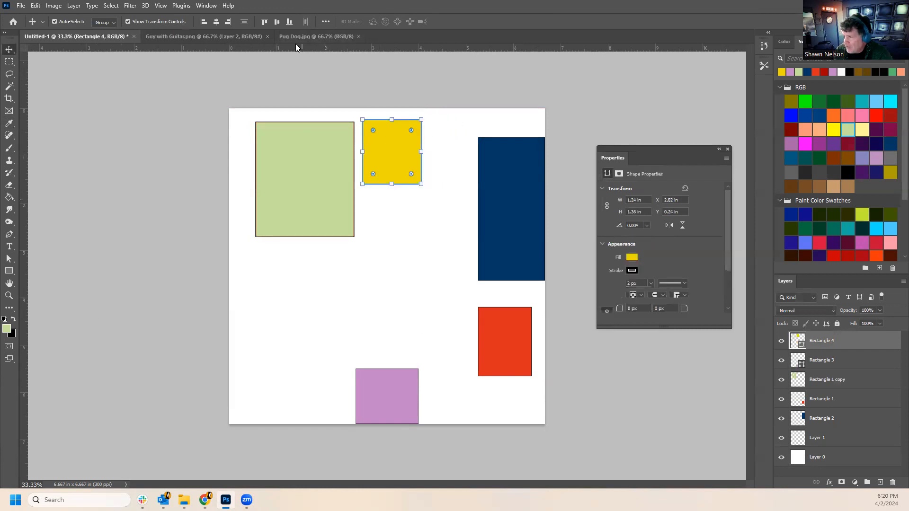
drag(290, 174, 276, 251)
drag(397, 392, 403, 307)
drag(389, 166, 395, 225)
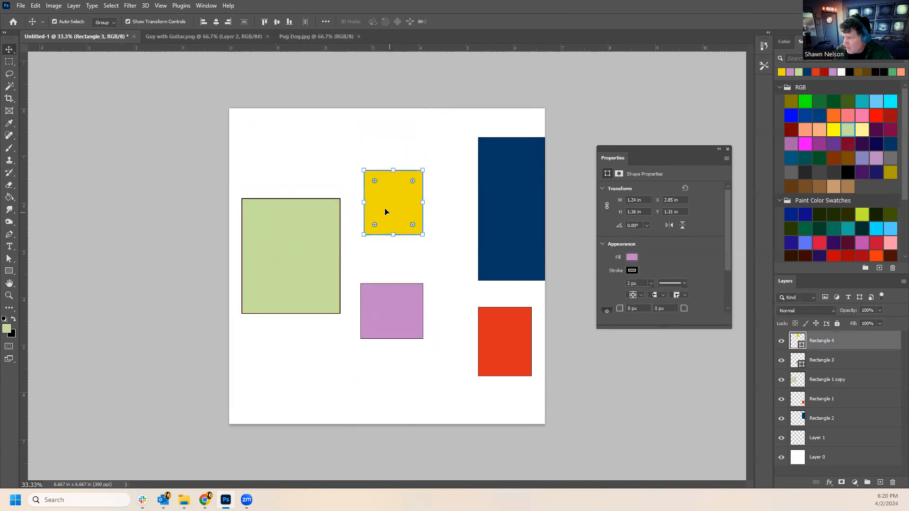
drag(485, 220, 465, 207)
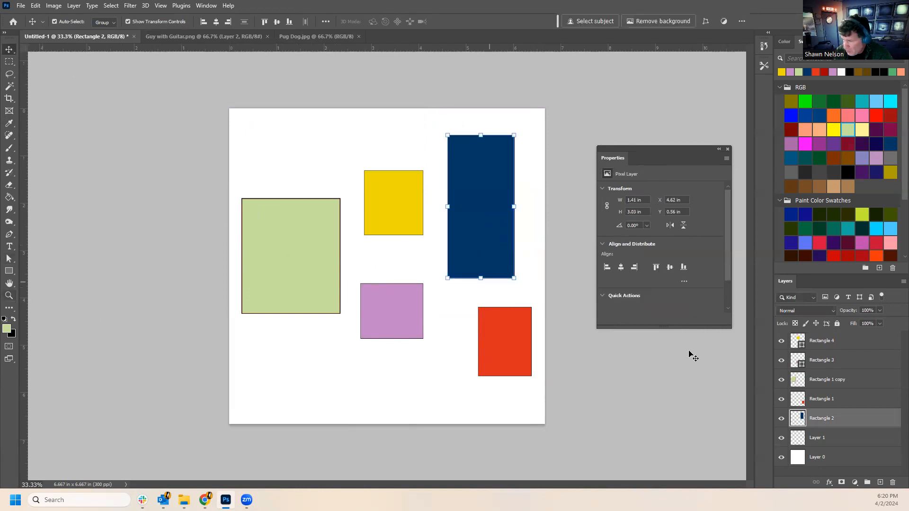
Create a new empty layer above the yellow Rectangle 4 layer.
click(837, 343)
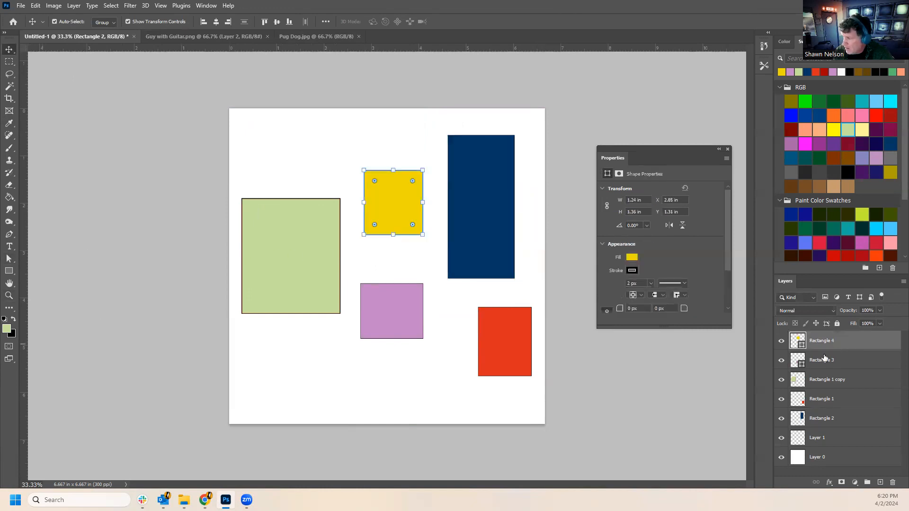
click(839, 458)
click(861, 343)
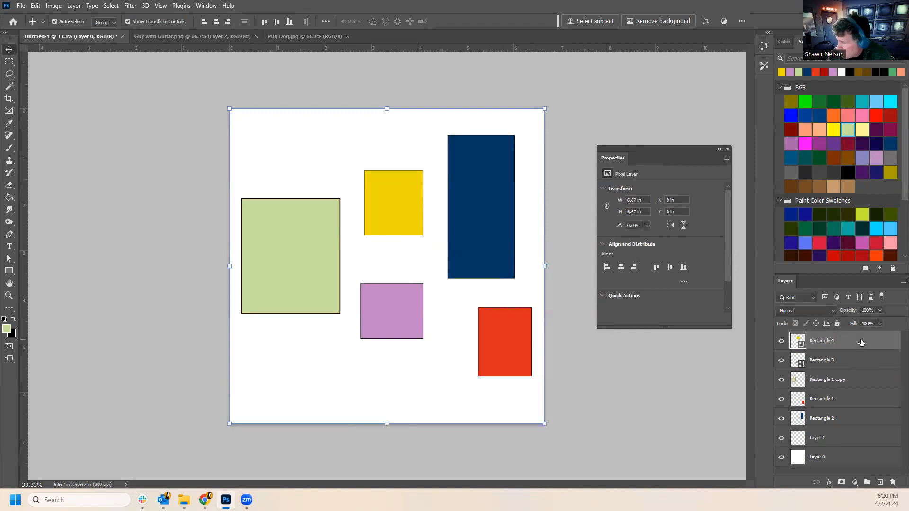
click(879, 483)
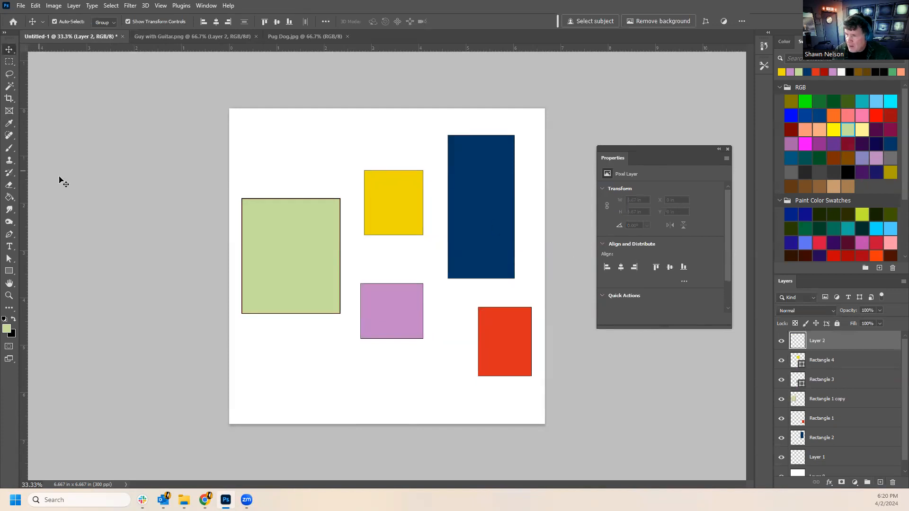
Set up the Brush tool with a black foreground colour and an 18 px brush size.
click(7, 151)
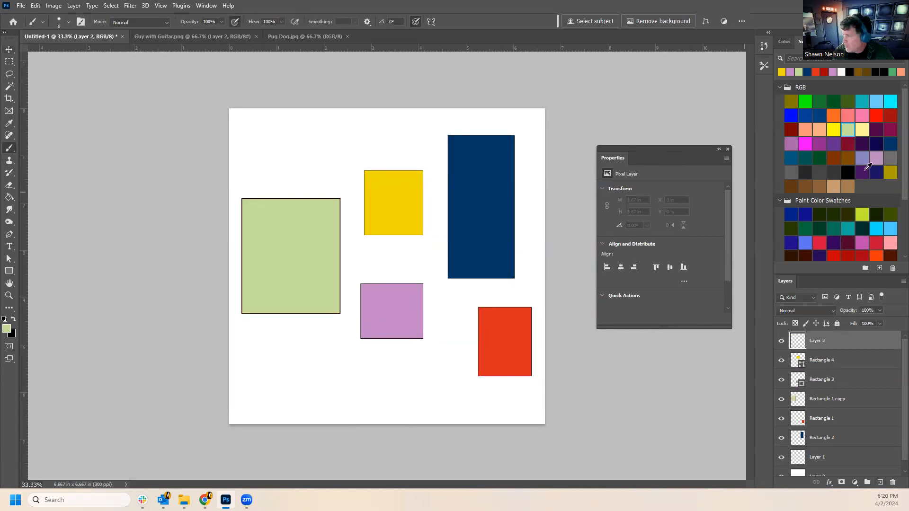
click(848, 172)
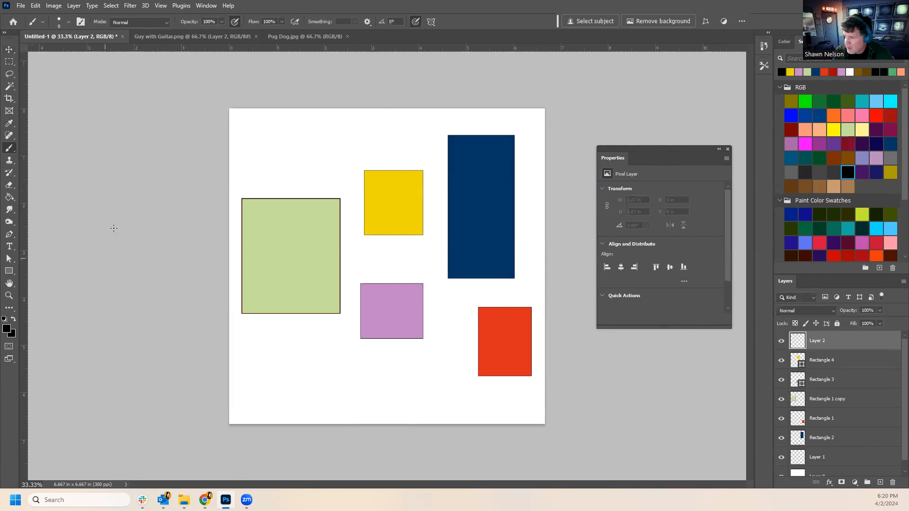
click(68, 20)
drag(55, 53, 58, 52)
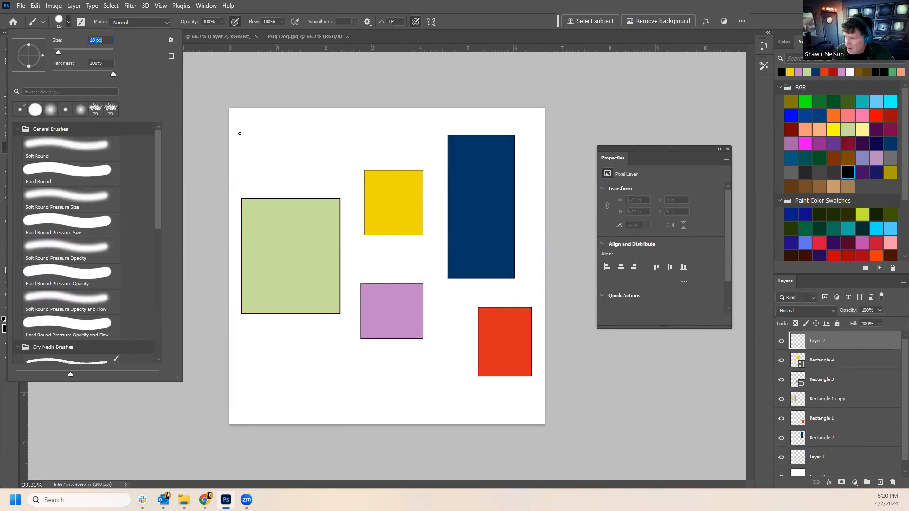
click(252, 67)
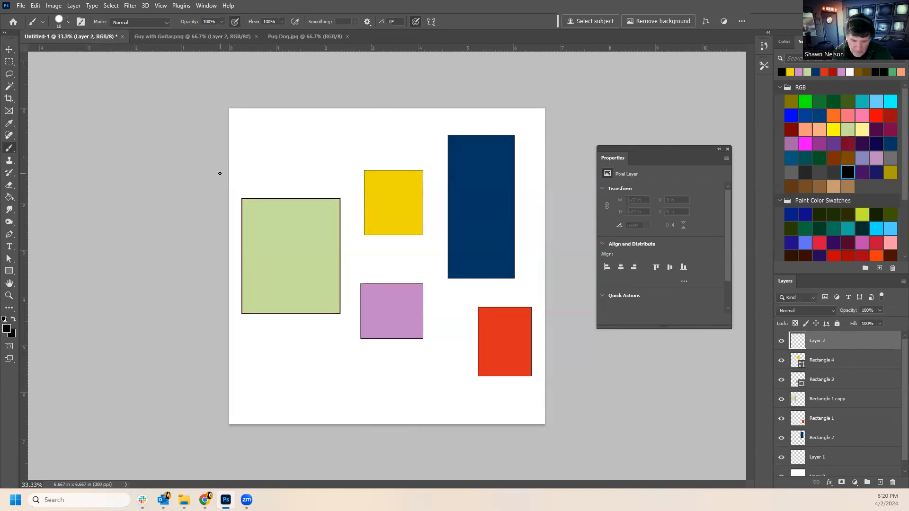
Paint straight horizontal, slanted, zigzag and near-vertical black lines across the canvas, and lower the layer's opacity to 42%.
drag(200, 170, 582, 188)
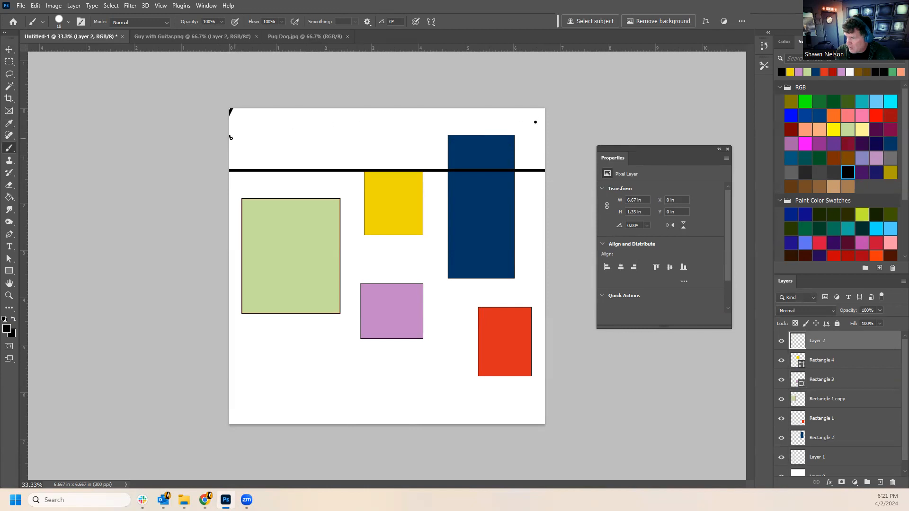
shift+click(229, 136)
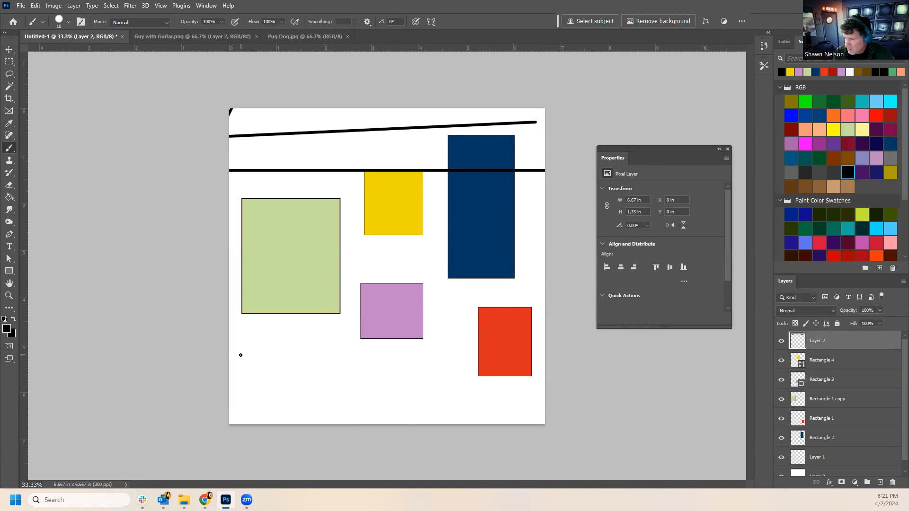
shift+click(528, 406)
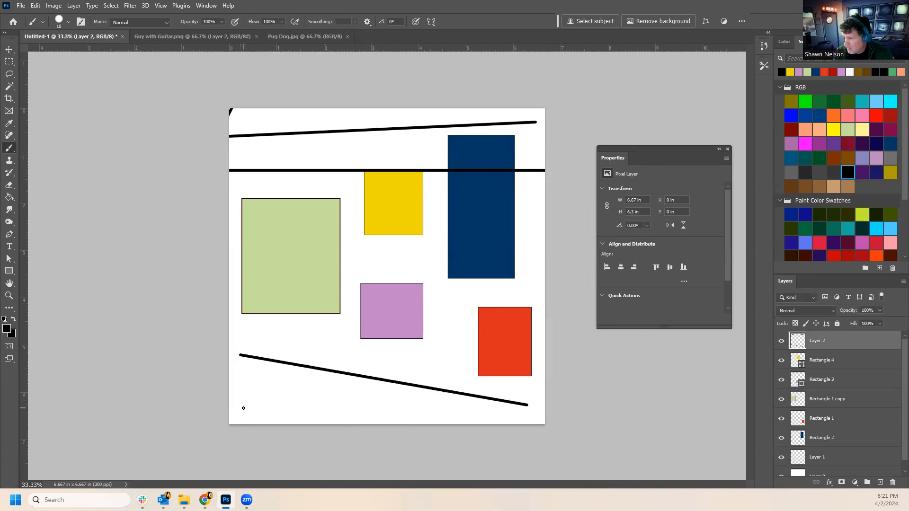
shift+click(291, 417)
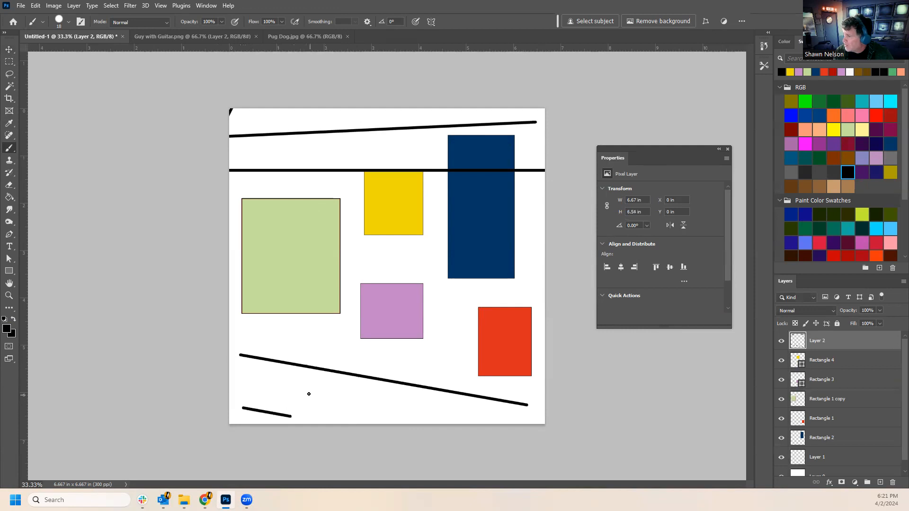
shift+click(306, 392)
shift+click(351, 407)
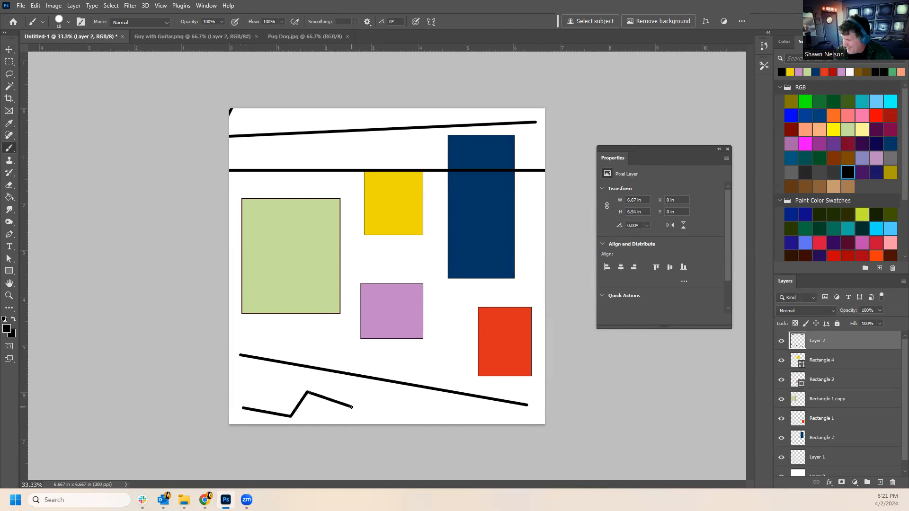
shift+click(357, 356)
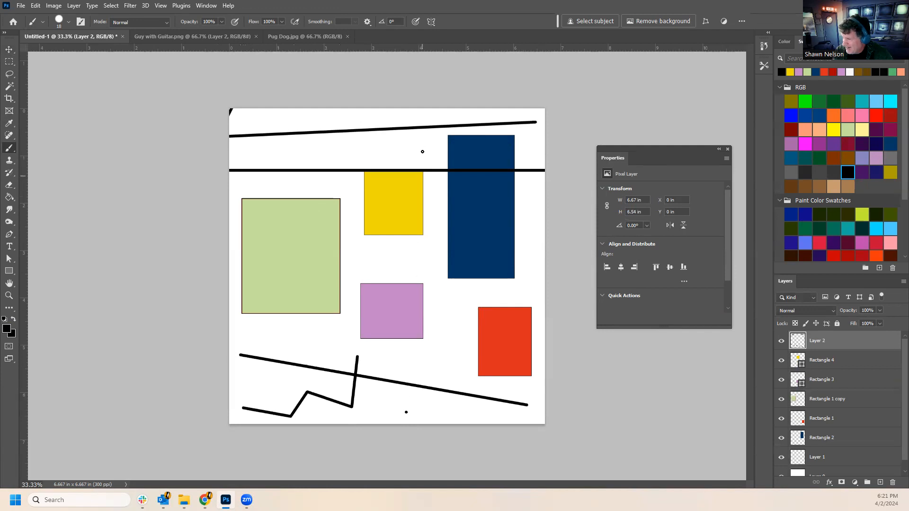
shift+click(414, 111)
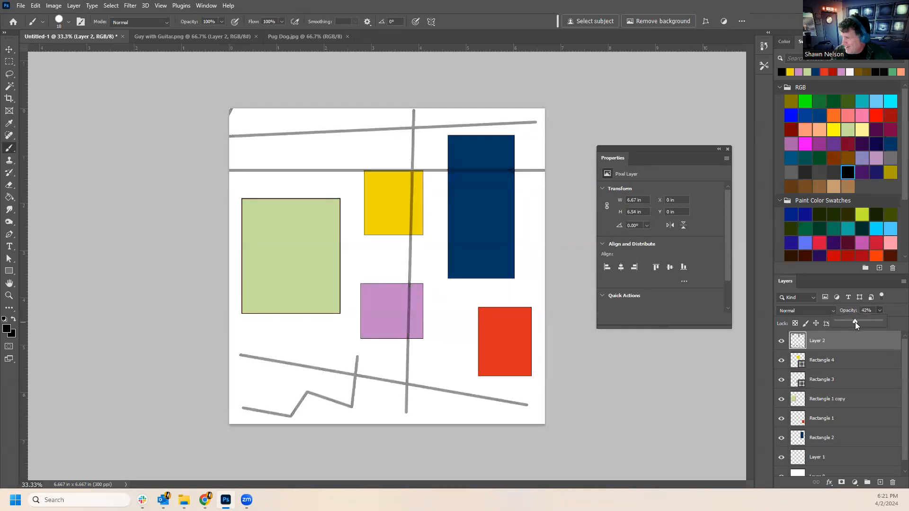
Move the green, yellow and blue rectangles so their top edges line up with the painted horizontal line at about Y 1.33 in.
click(9, 49)
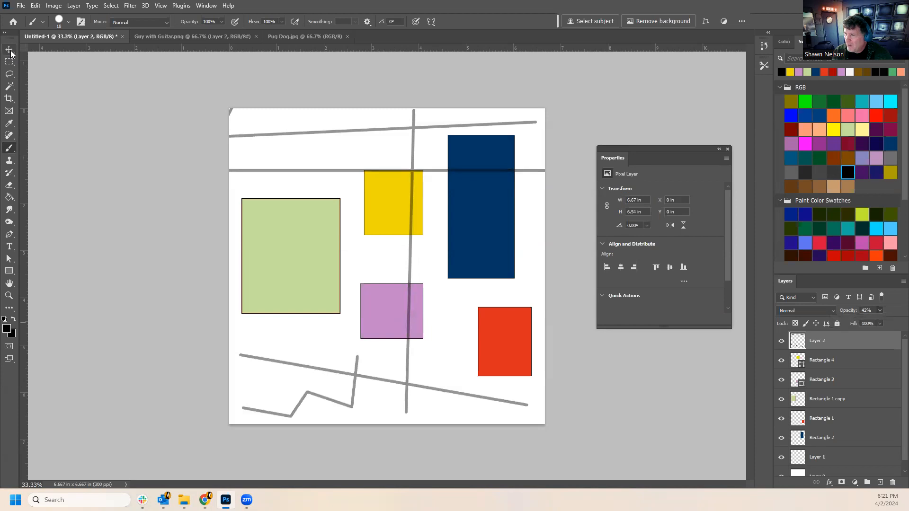
drag(292, 264, 284, 238)
drag(382, 194, 365, 204)
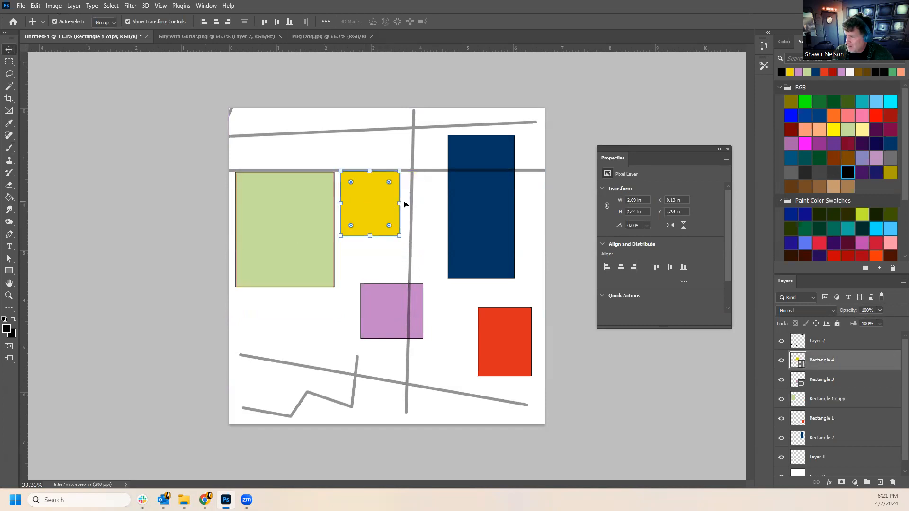
drag(464, 183, 435, 219)
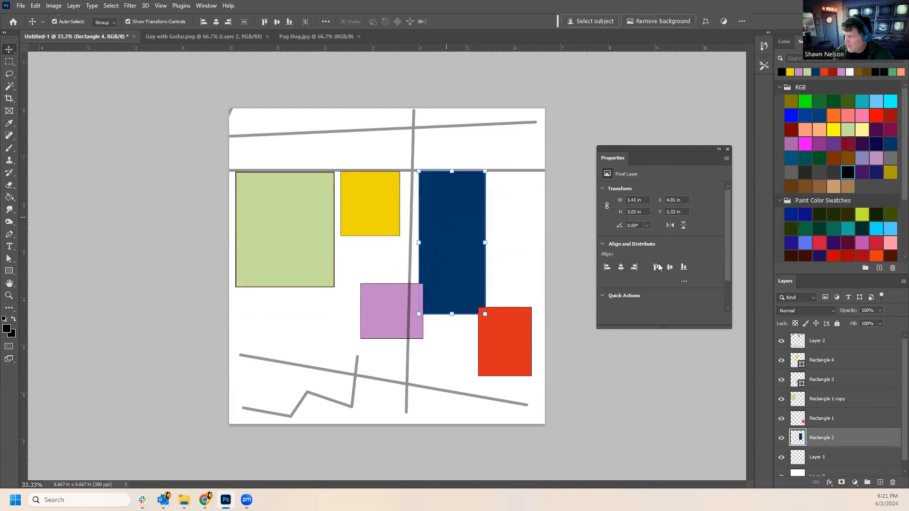
Hide and show the painted-lines layer, and move the red rectangle to about X 3.61 in, Y 3.8 in.
click(781, 341)
click(781, 343)
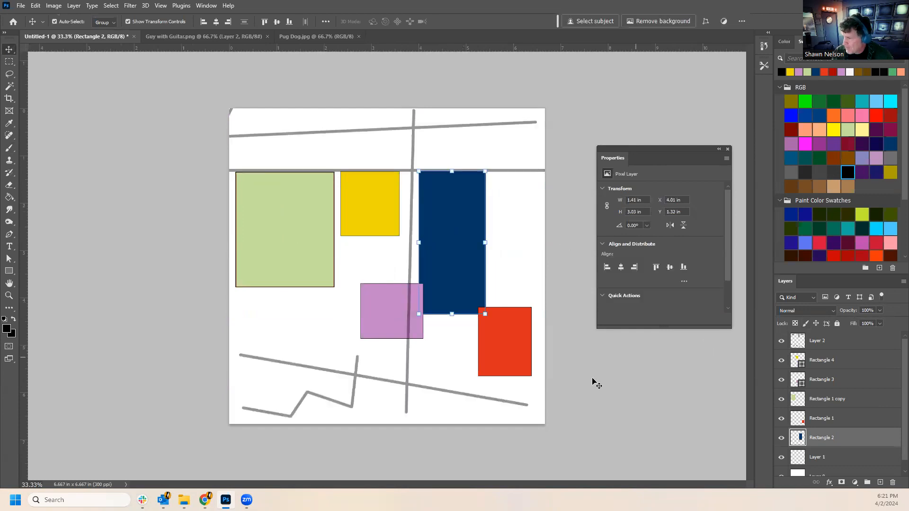
click(847, 347)
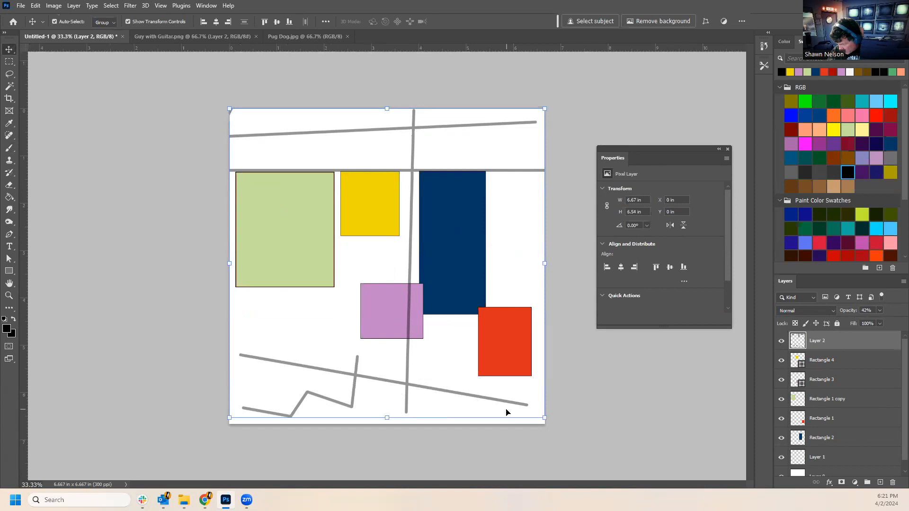
drag(515, 350, 437, 331)
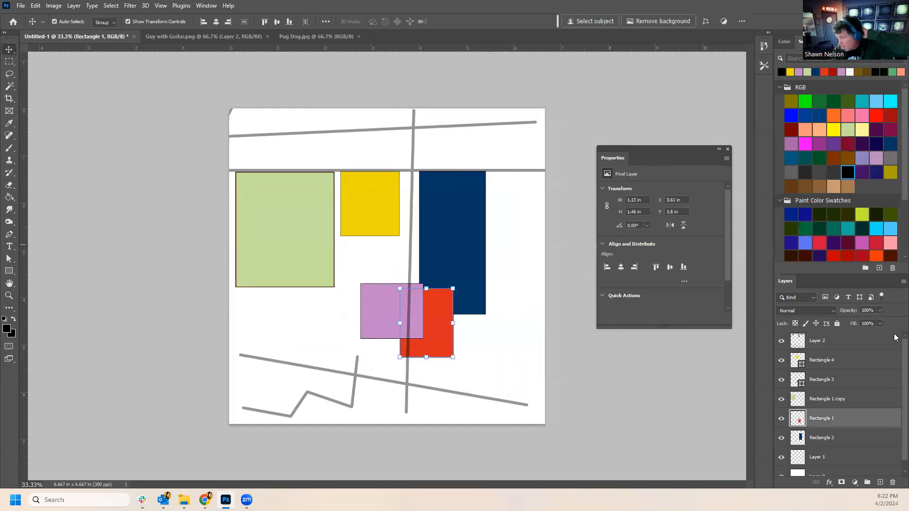
Delete the layer containing the painted lines.
click(811, 337)
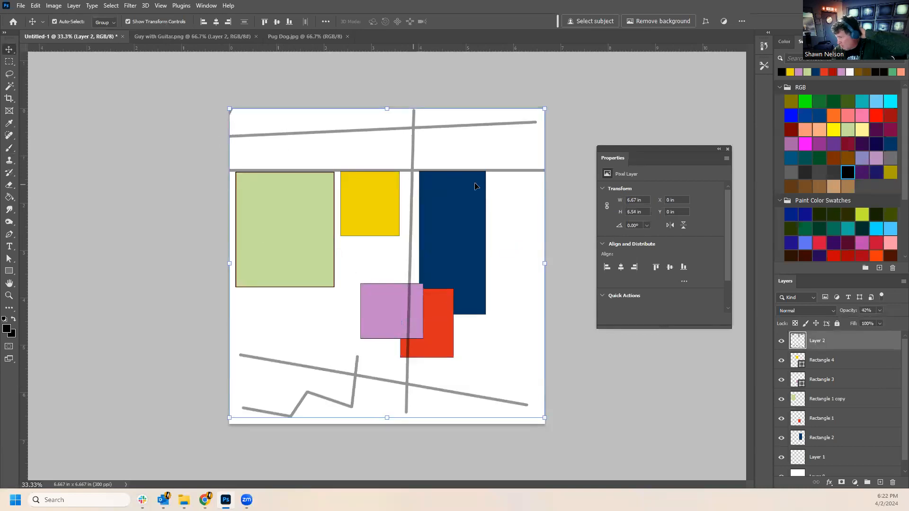
click(893, 484)
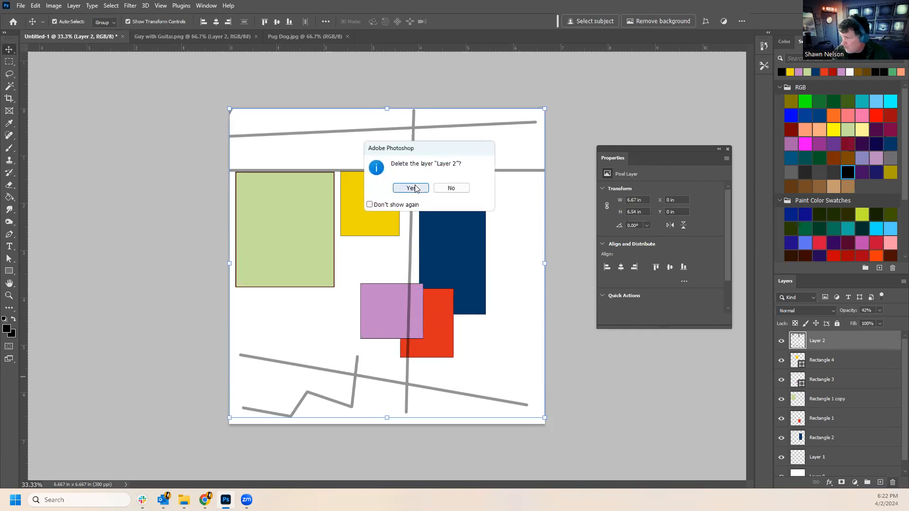
click(411, 189)
Place a horizontal ruler guide at about 1.15 in and snap the top edges of the green, yellow and blue rectangles to it.
drag(307, 50, 345, 162)
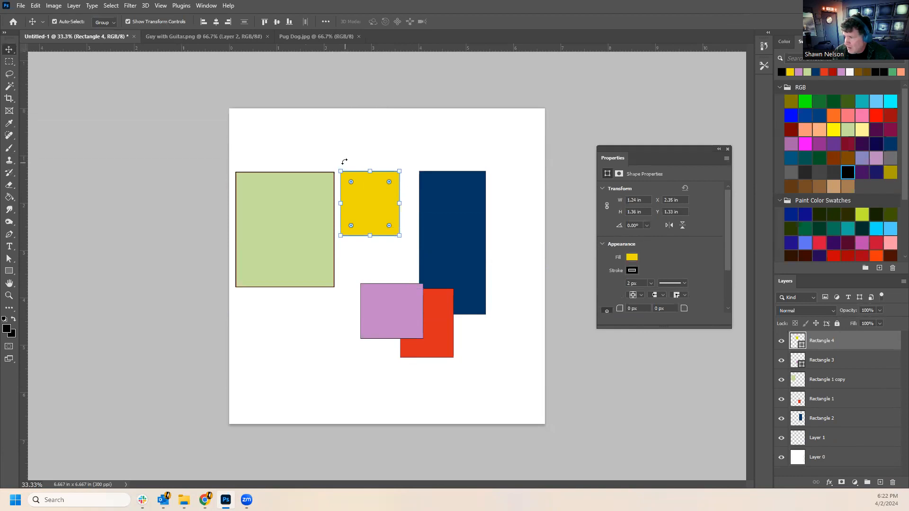
drag(278, 239, 277, 232)
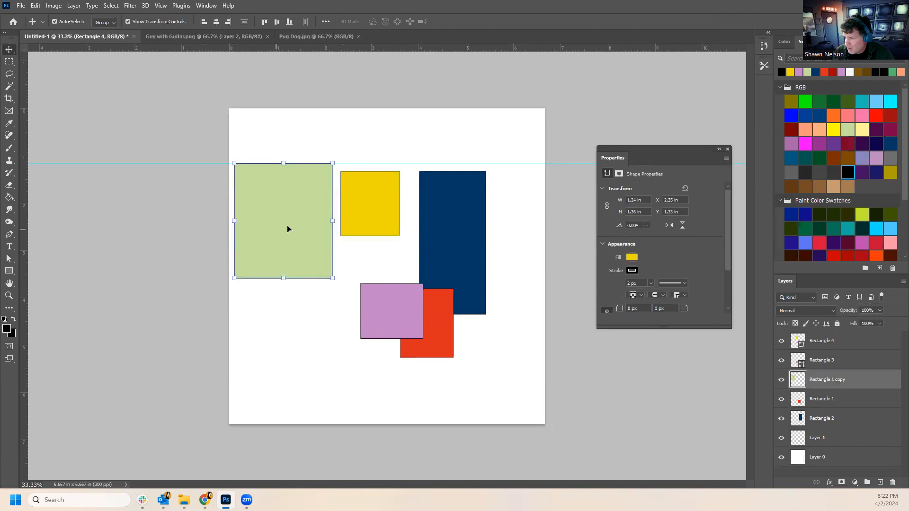
drag(368, 213, 365, 203)
drag(458, 242, 452, 234)
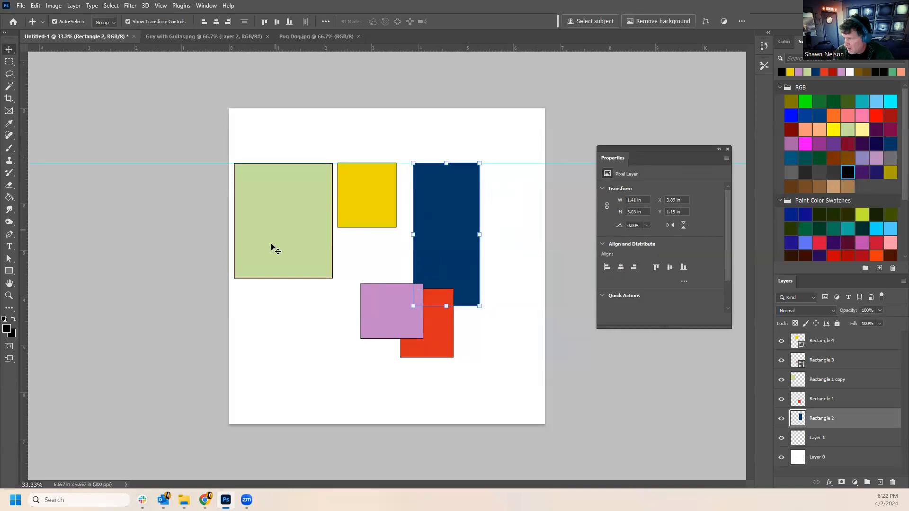
Move the purple rectangle below the green one, and the red rectangle beside the blue one at about X 5.44 in, Y 1.29 in.
click(308, 333)
drag(377, 310, 270, 338)
drag(423, 330, 511, 200)
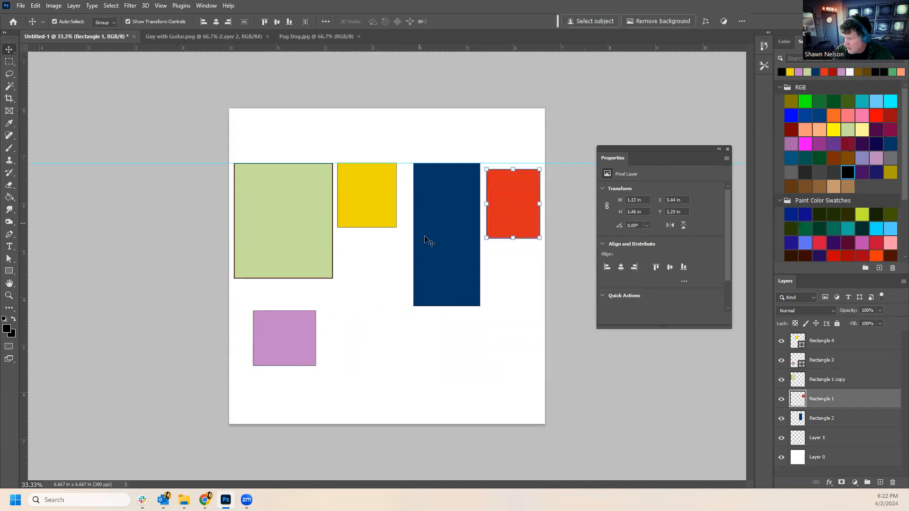
Align the top edges of the green, yellow, blue and red rectangles, then deselect them.
click(282, 229)
shift+click(349, 209)
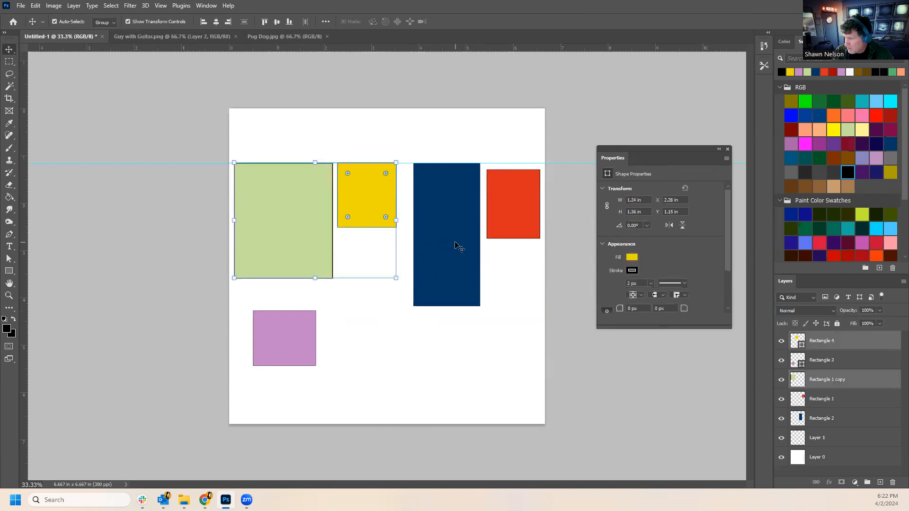
shift+click(459, 246)
shift+click(506, 228)
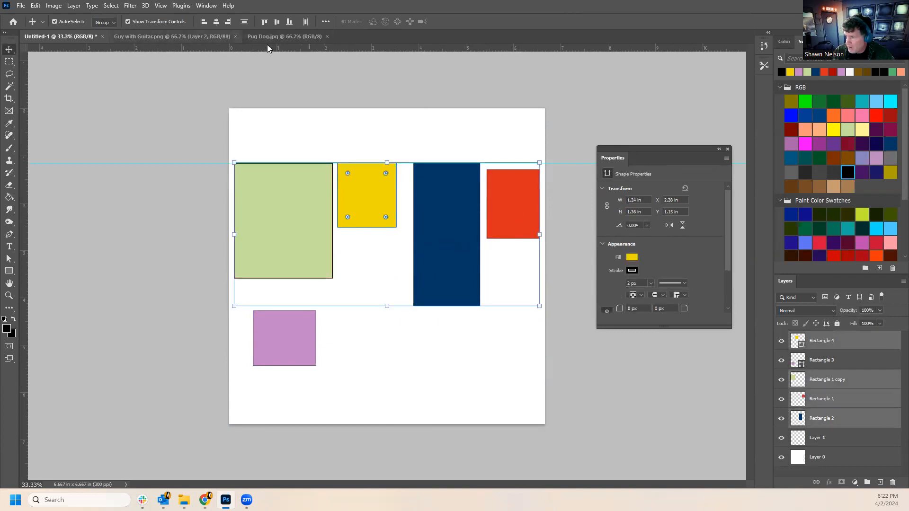
click(265, 21)
drag(299, 140, 302, 198)
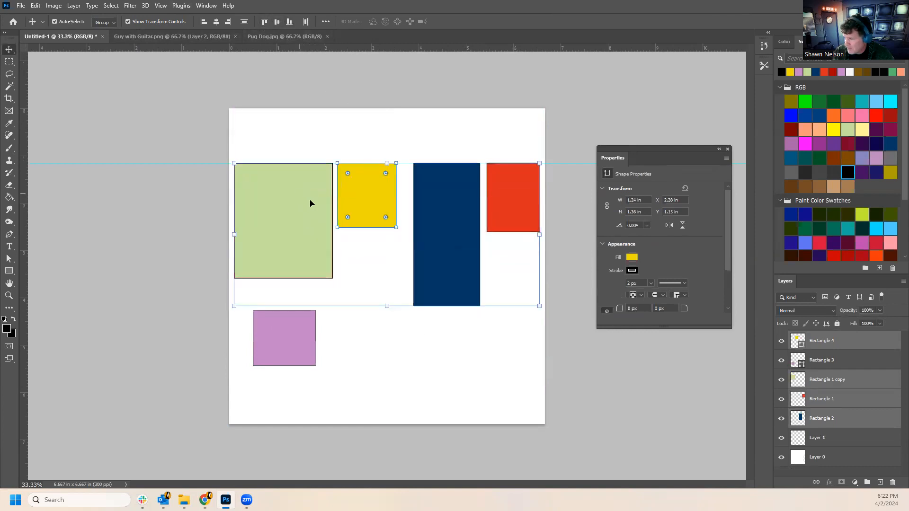
click(168, 256)
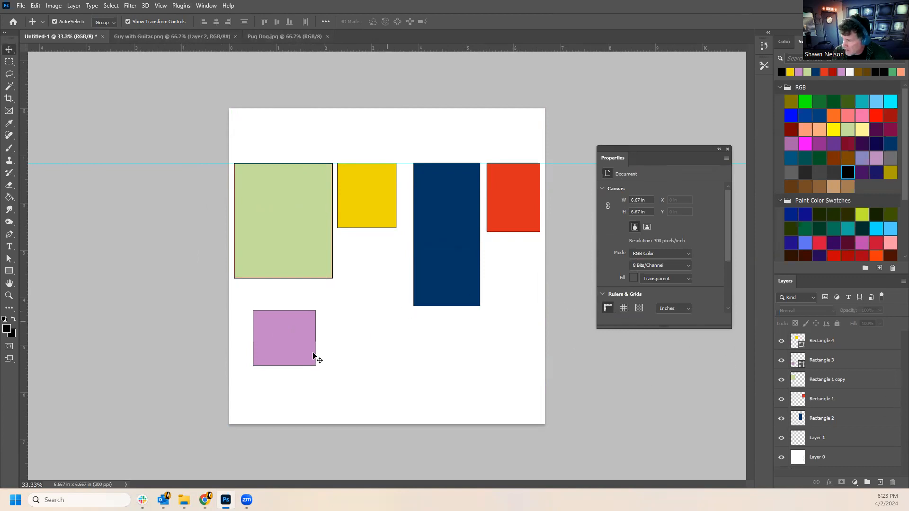
Distribute the purple, green and yellow rectangles vertically with equal spacing, and clear the selection.
click(294, 331)
shift+click(284, 232)
shift+click(354, 180)
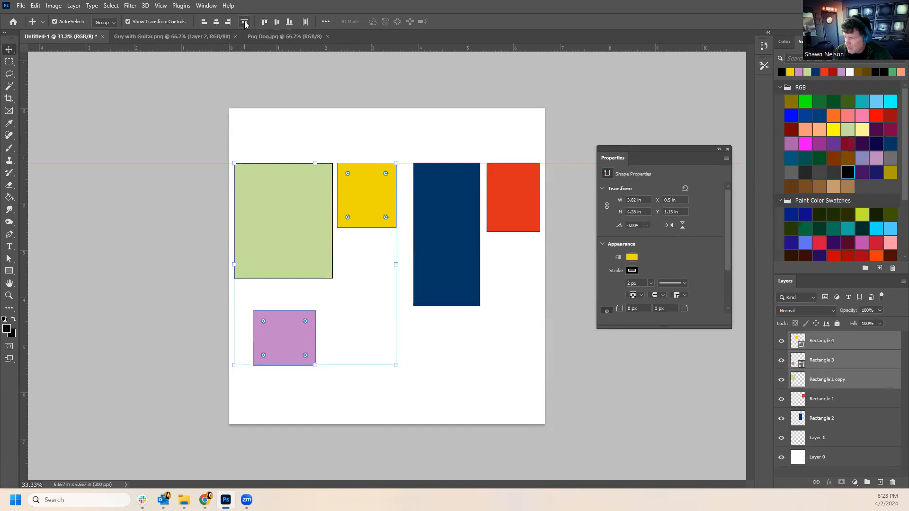
click(245, 22)
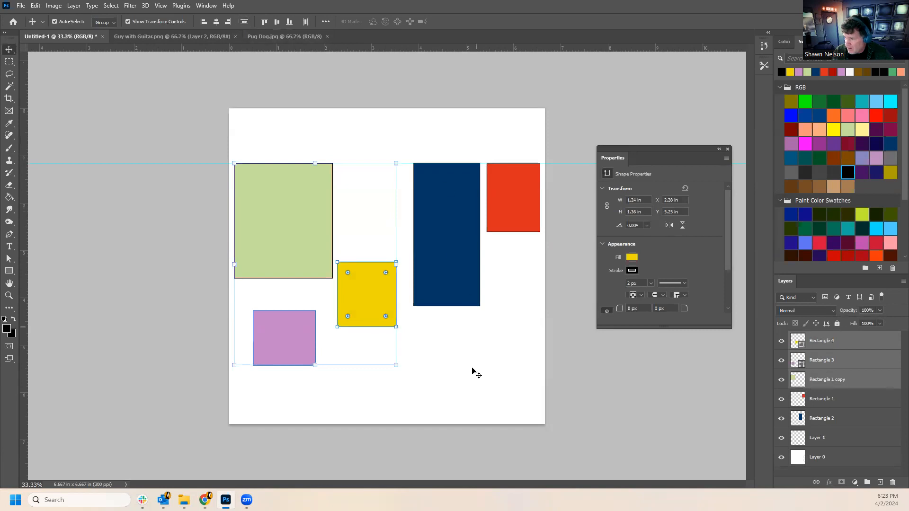
click(589, 455)
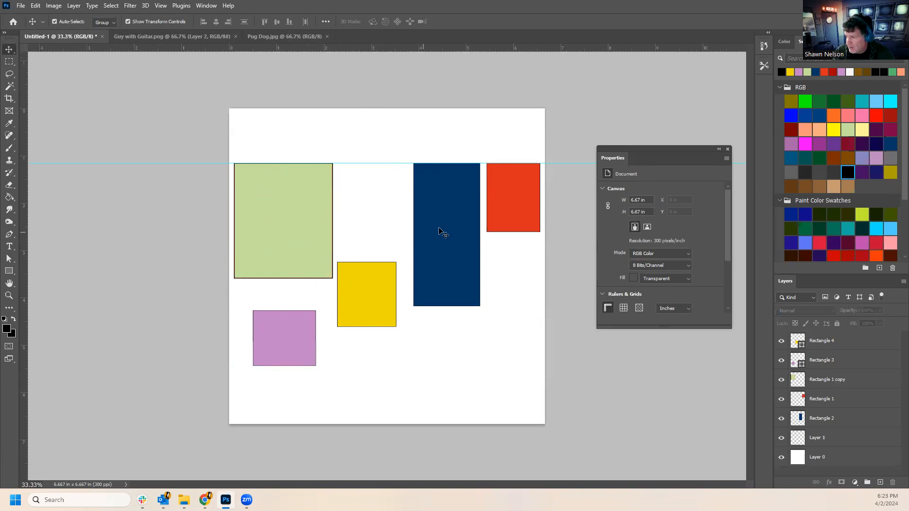
Distribute the green, blue and red rectangles horizontally with equal spacing.
click(489, 206)
click(429, 202)
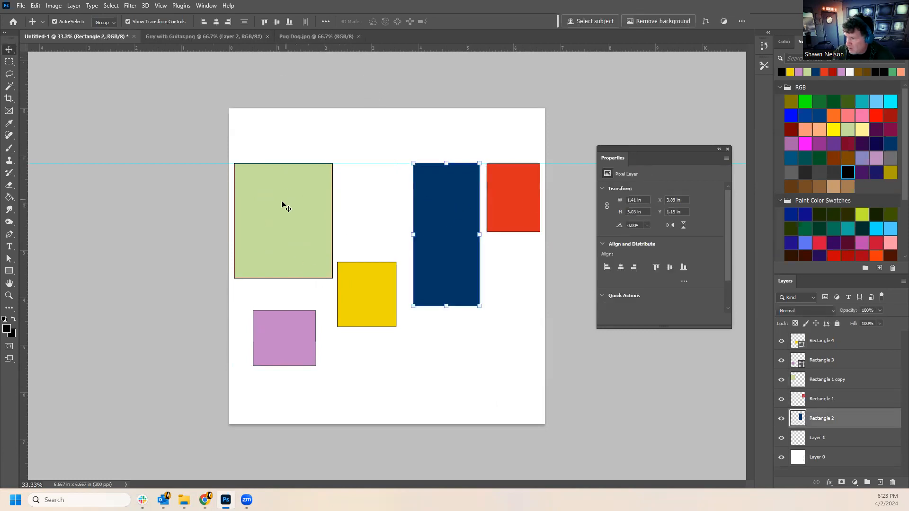
click(281, 204)
shift+click(435, 236)
shift+click(499, 223)
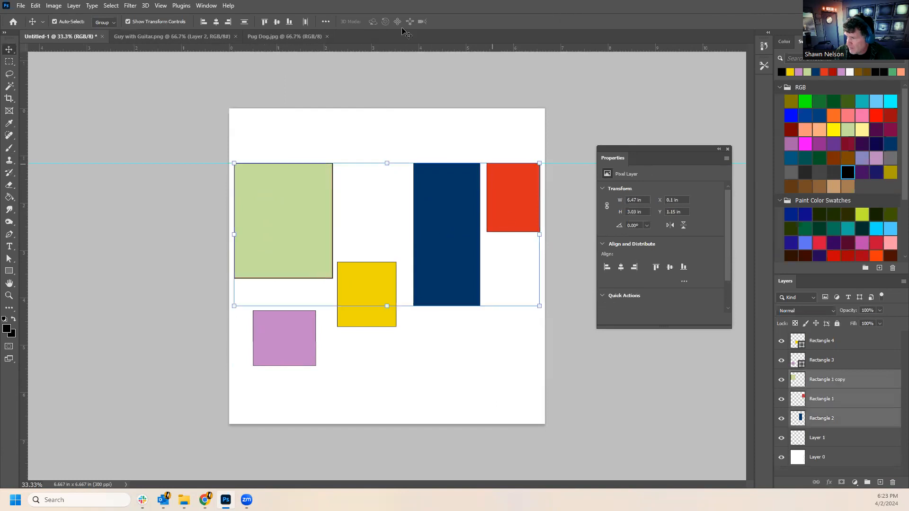
click(304, 25)
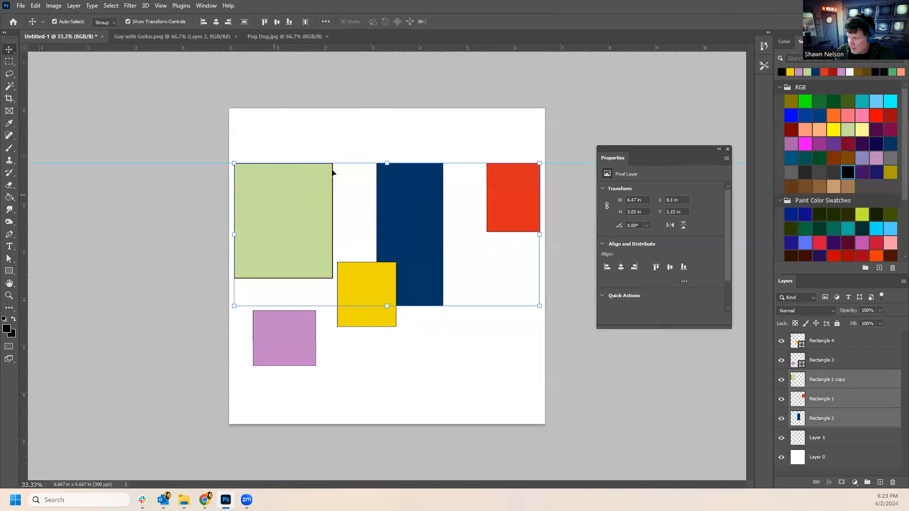
Move the selected trio up to about X 0.15 in, Y 0.49 in, and place the yellow and purple rectangles near the canvas's bottom edge.
drag(426, 235, 427, 205)
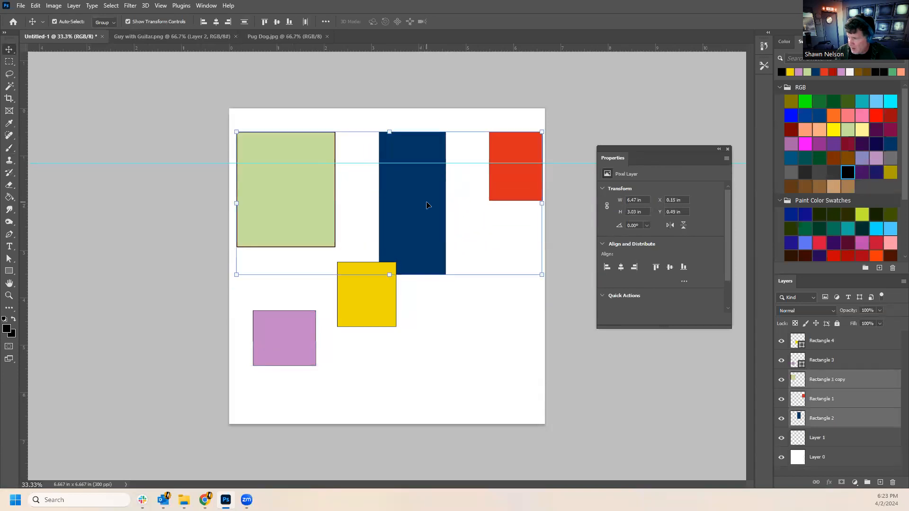
drag(390, 316, 384, 393)
drag(292, 358, 282, 380)
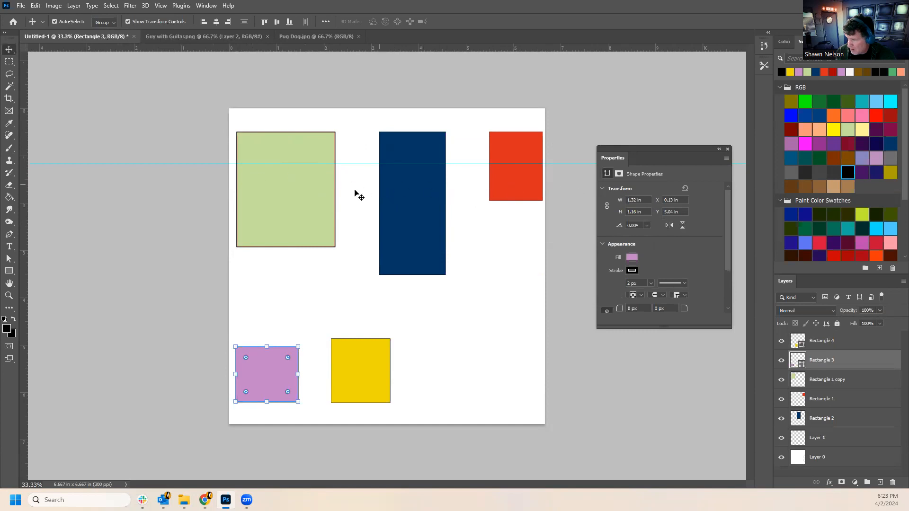
Shift the red and blue rectangles closer to the green one and distribute all three horizontally.
drag(514, 192, 473, 199)
drag(404, 221, 364, 220)
shift+click(474, 193)
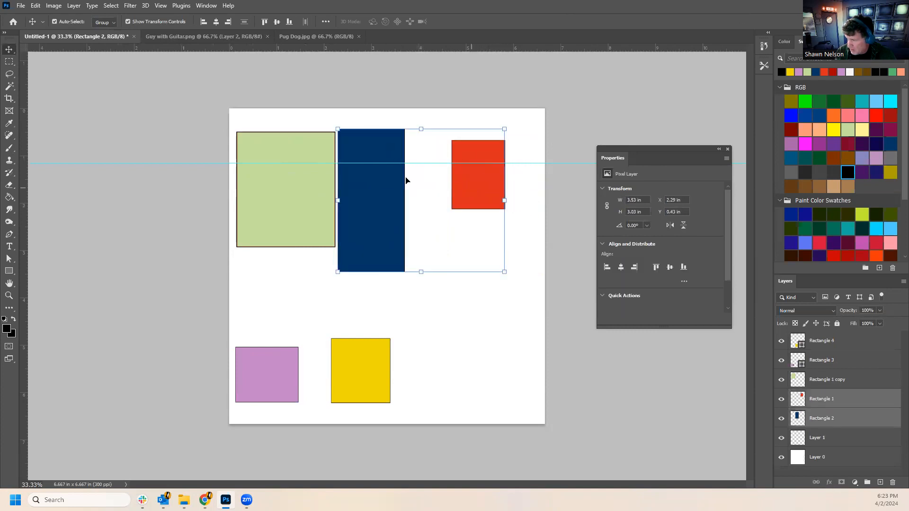
shift+click(325, 184)
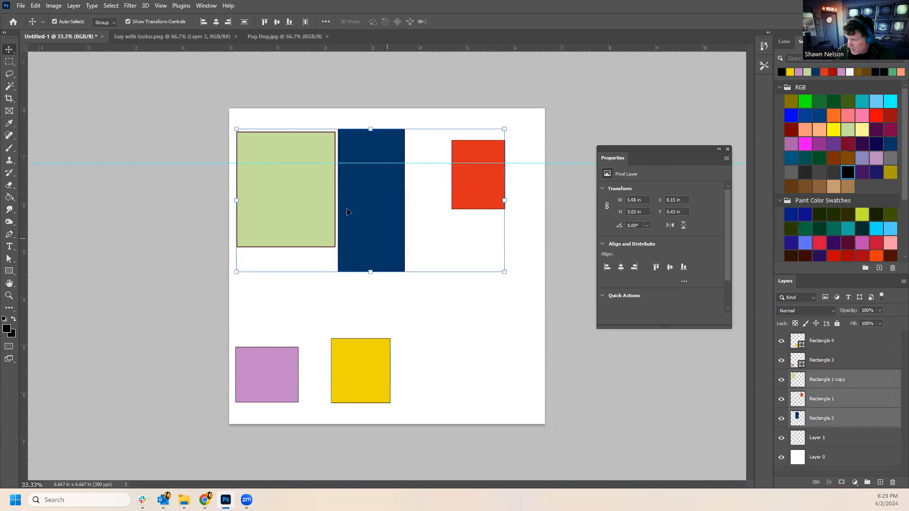
click(306, 21)
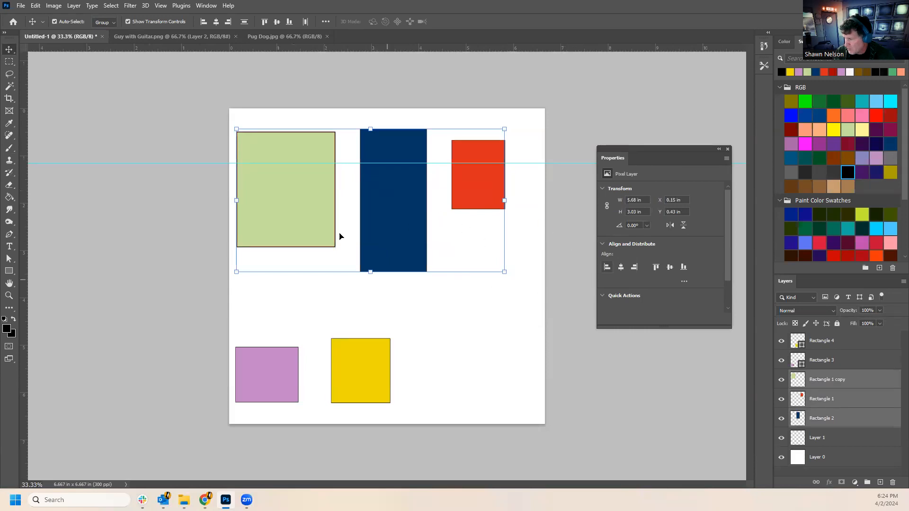
click(598, 414)
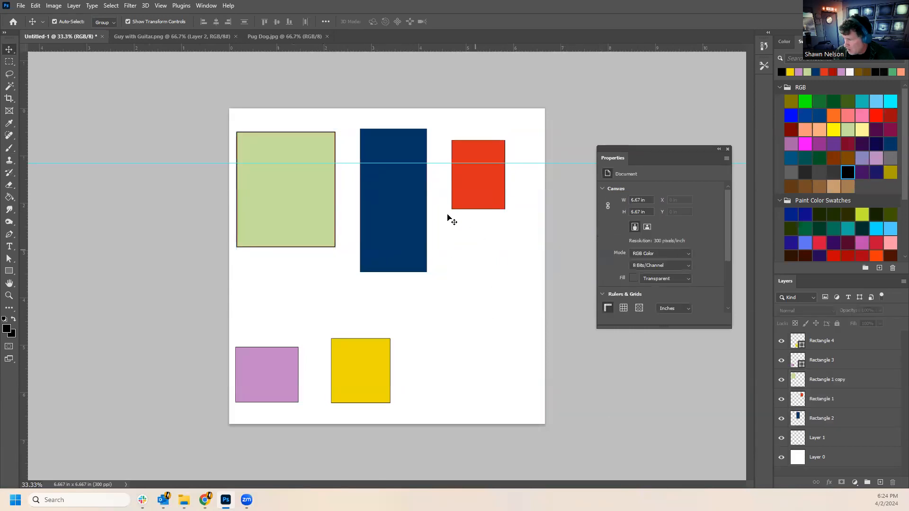
Select the red, blue and green rectangles and browse the full list of Quick Actions, then close it.
click(480, 189)
shift+click(392, 212)
shift+click(315, 204)
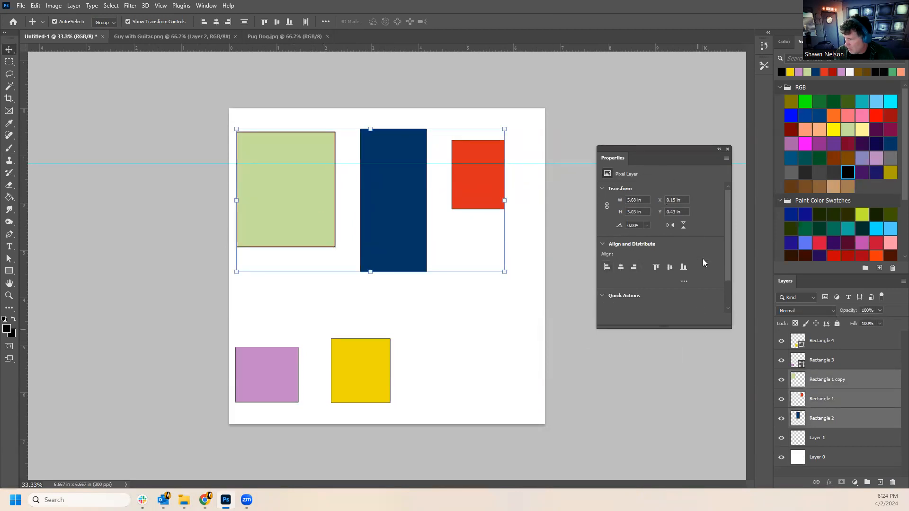
click(603, 297)
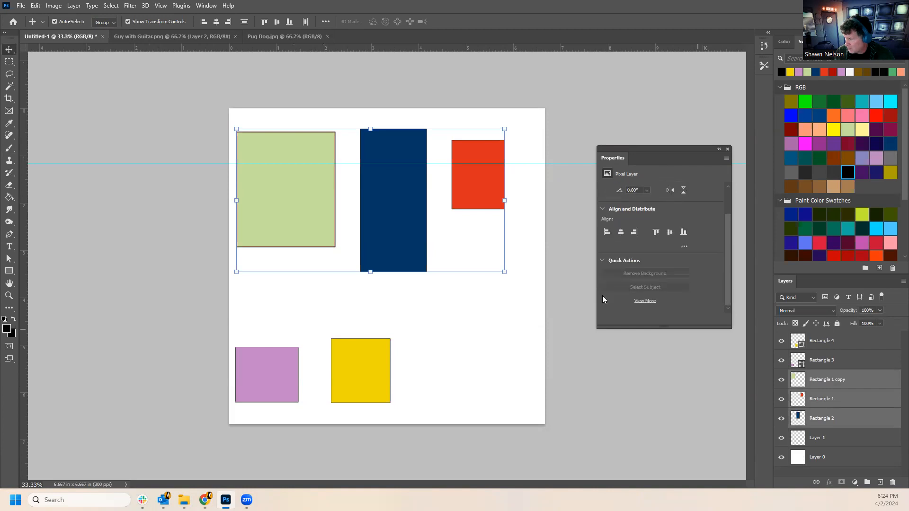
click(646, 301)
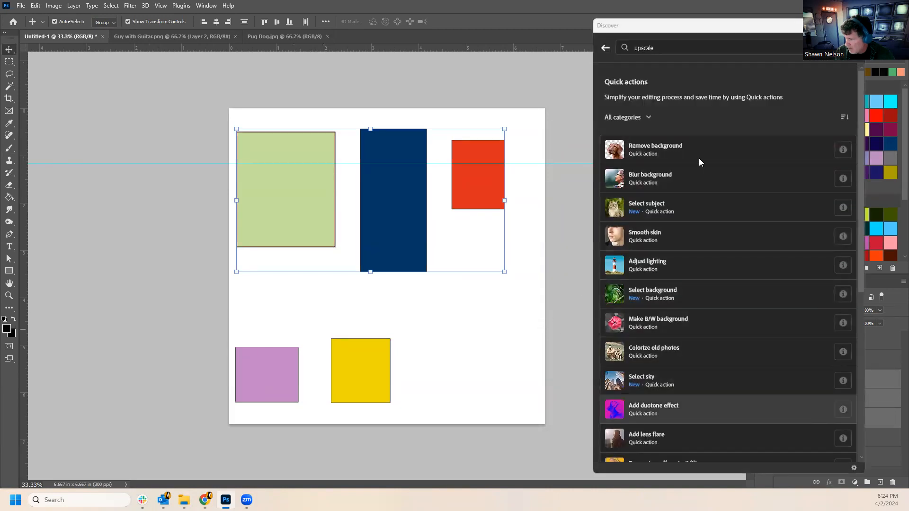
scroll(690, 410, down, 5)
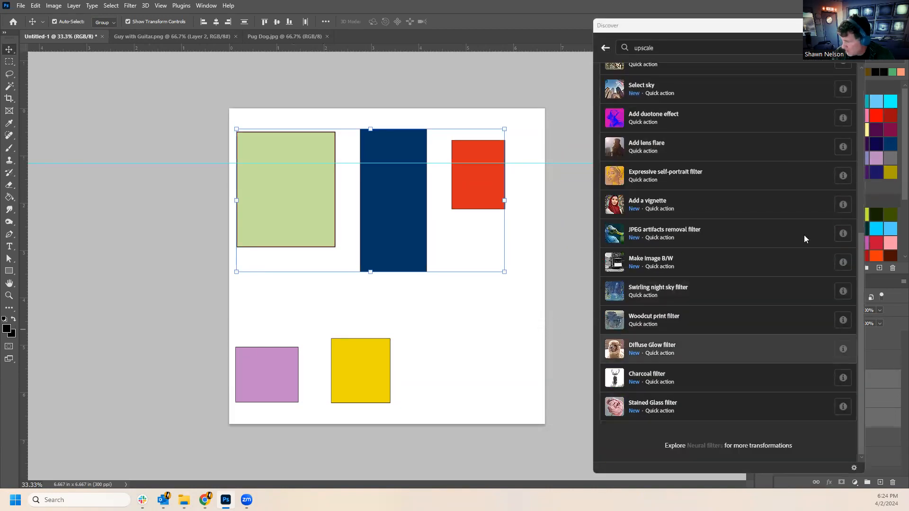
click(854, 26)
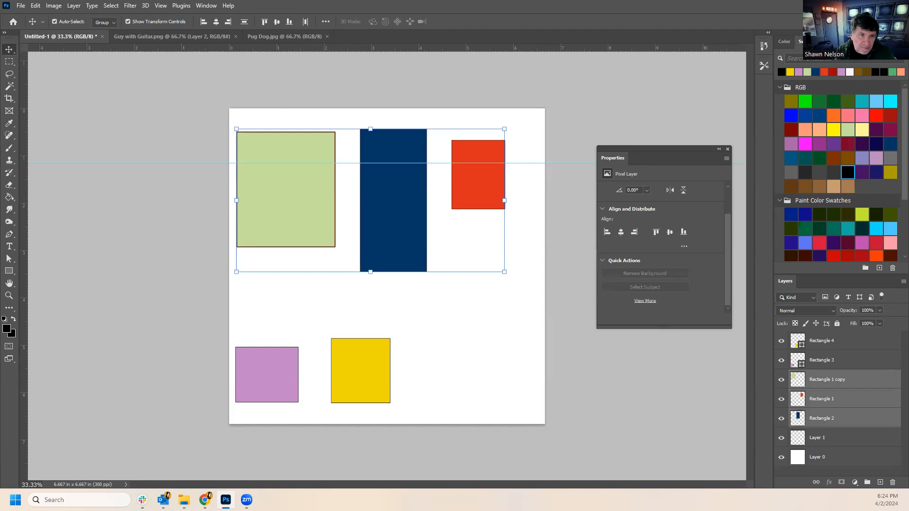
Switch to the browser, review the course page's descriptions of distribute tools, smart guides, rulers and snapping, and return to Photoshop.
key(alt+Tab)
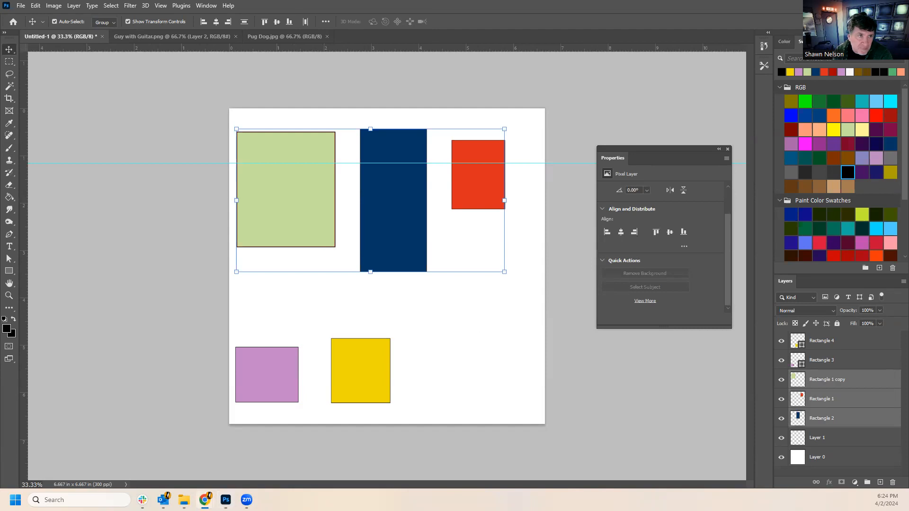
key(alt+Tab)
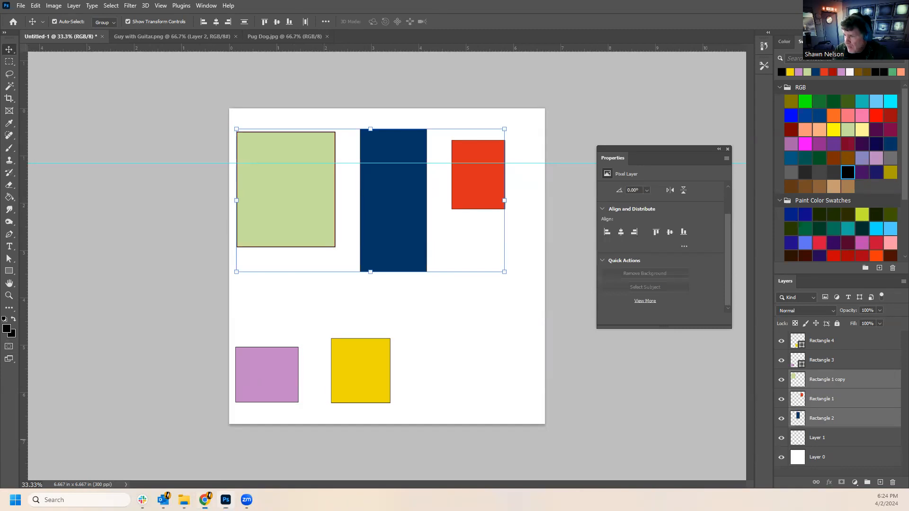
key(alt+Tab)
scroll(270, 187, down, 5)
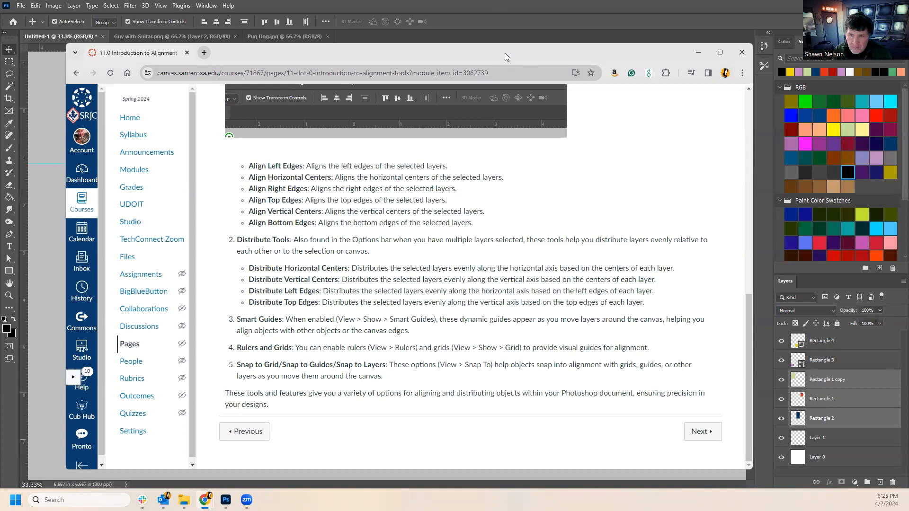
key(alt+Tab)
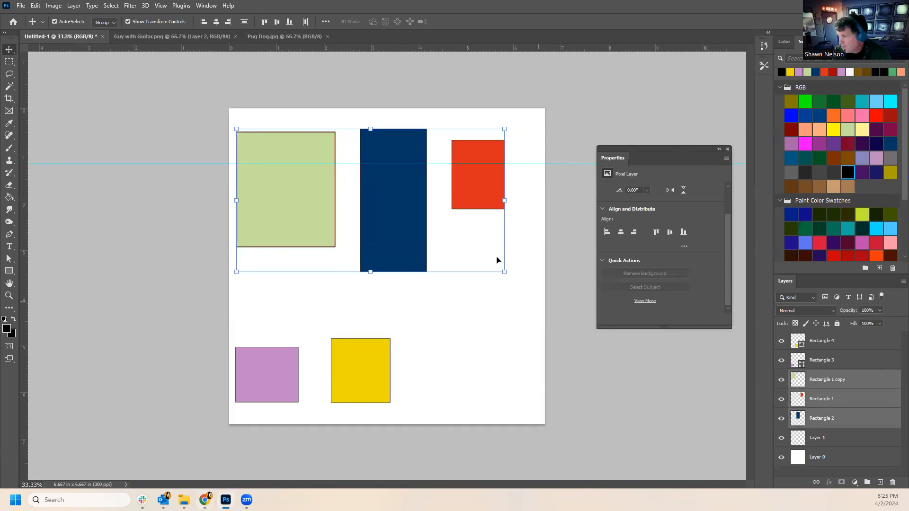
Turn on Snap and move the green rectangle against the red one's bottom edge, at about X 4.58 in, Y 2.13 in.
click(506, 377)
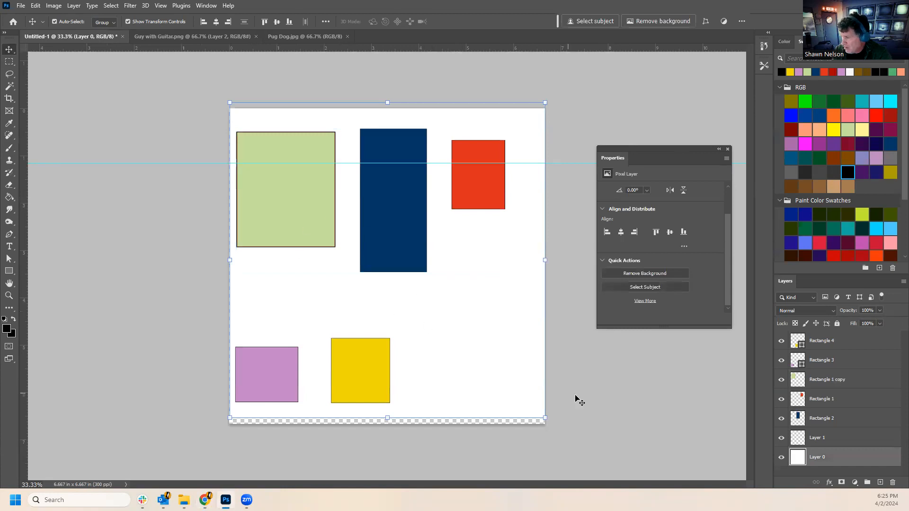
key(ctrl)
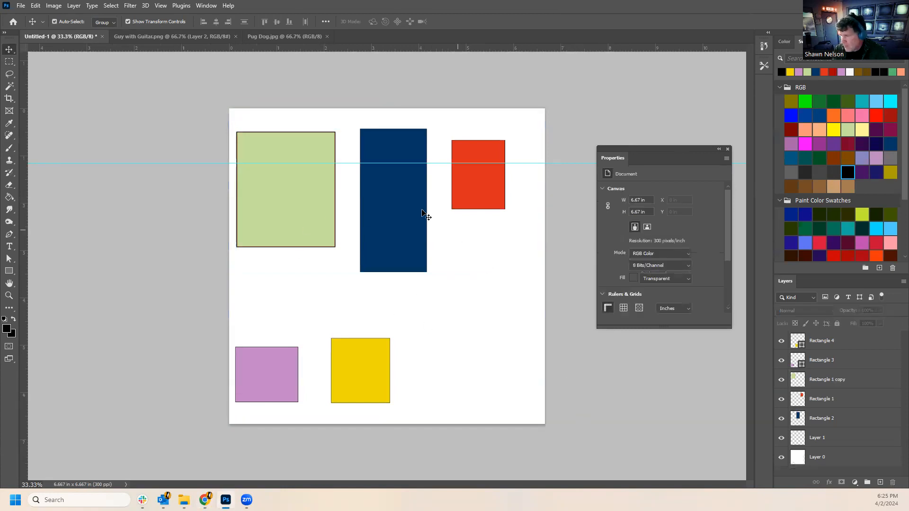
click(286, 213)
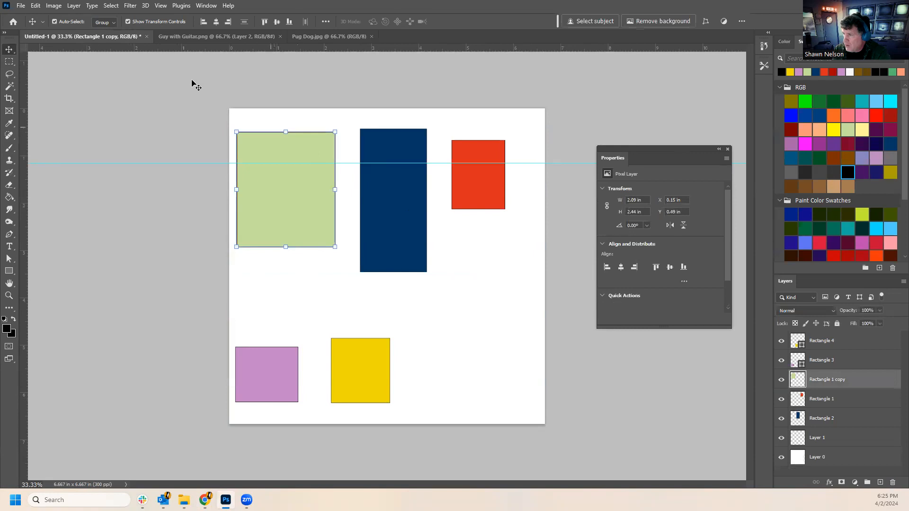
click(163, 6)
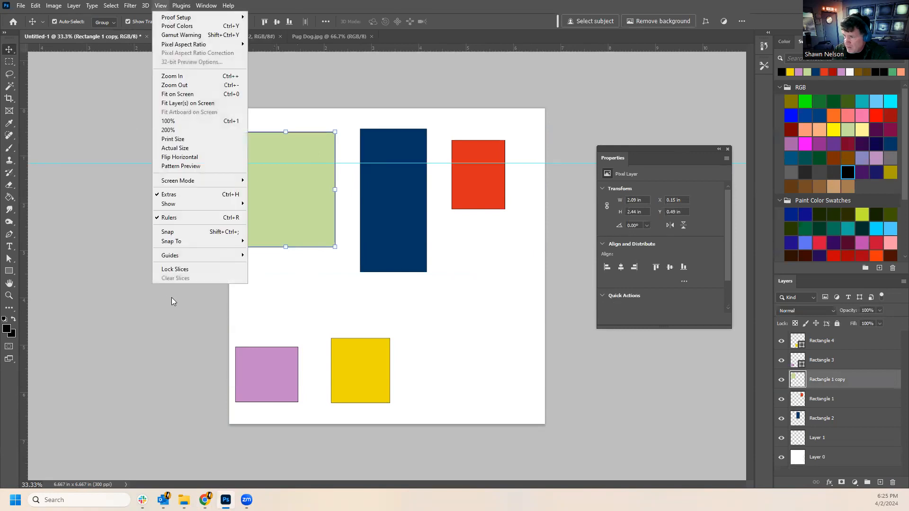
click(176, 234)
drag(253, 204, 465, 283)
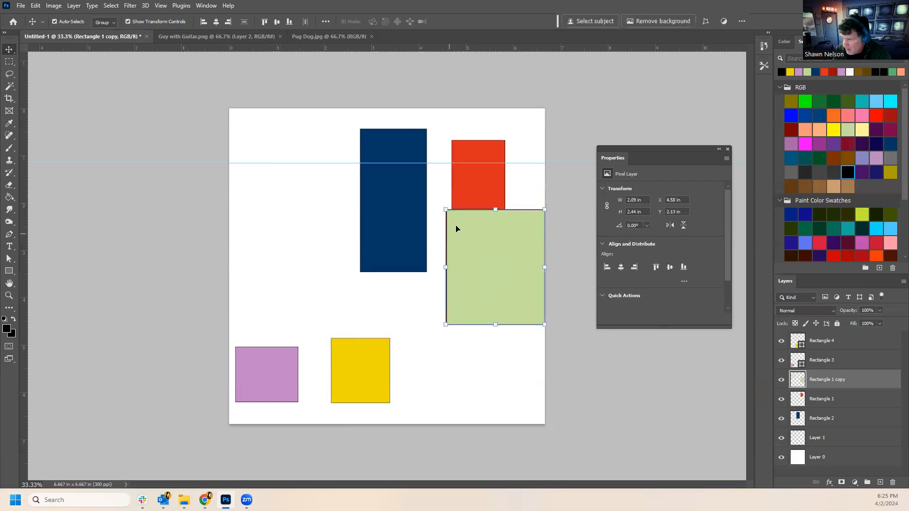
click(615, 345)
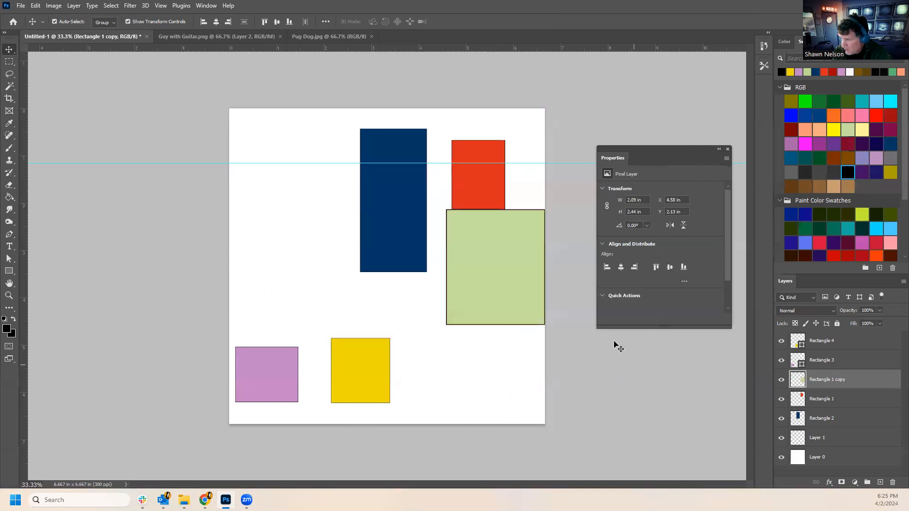
At 300% zoom, slide the green rectangle along the red one's bottom edge to about X 4.51 in, keeping it snapped.
click(9, 296)
click(491, 203)
click(492, 210)
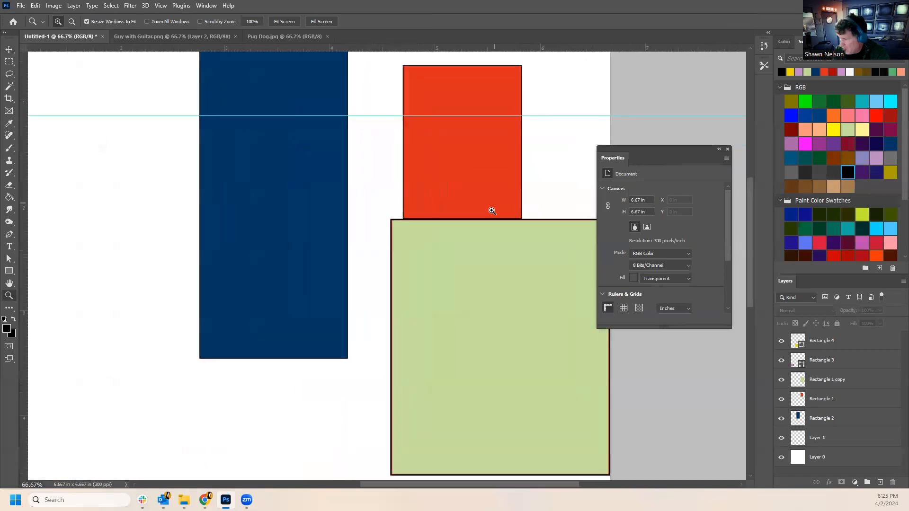
click(492, 210)
click(491, 210)
click(436, 220)
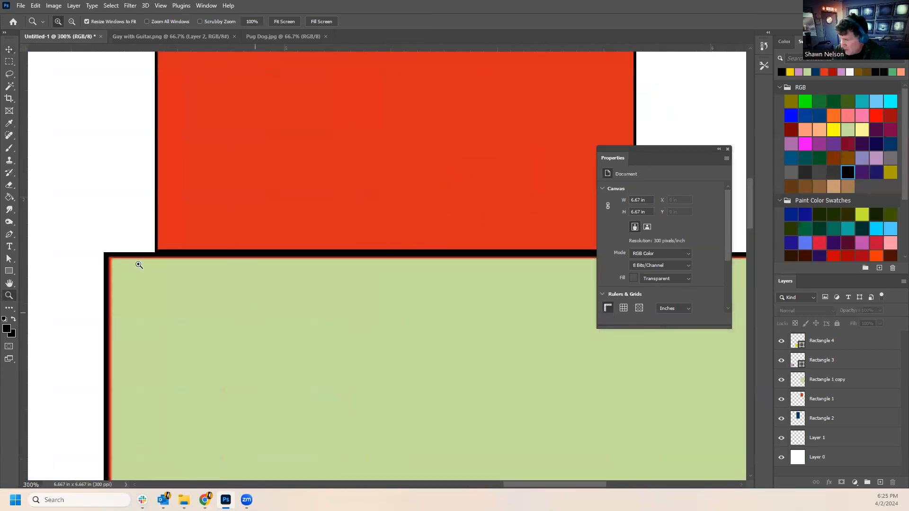
click(10, 49)
drag(237, 345, 236, 353)
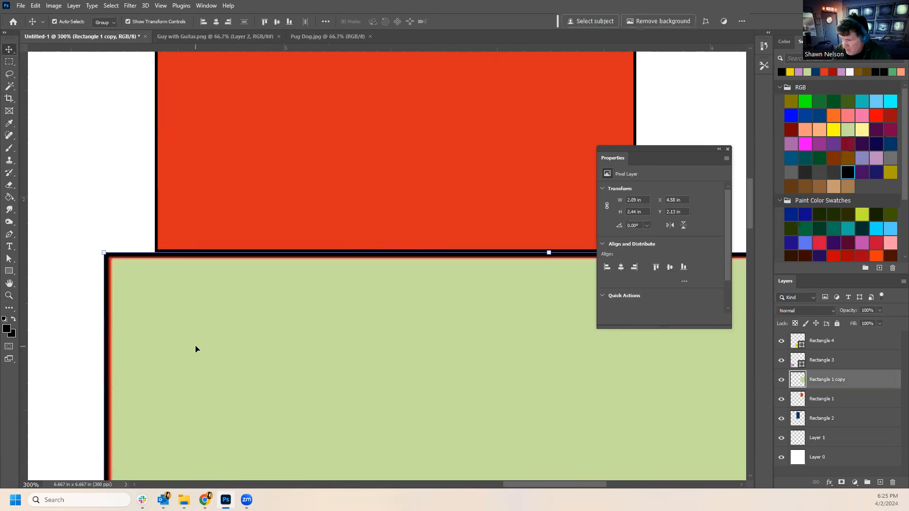
click(102, 216)
click(170, 333)
drag(423, 325, 396, 327)
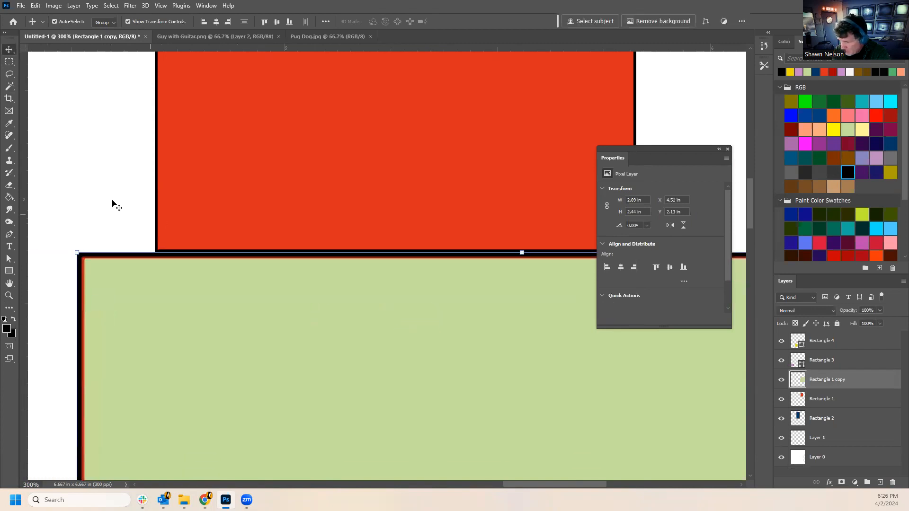
Line up the blue, red and green rectangles in a row along the canvas's top edge, starting with blue near the top-left corner.
click(9, 295)
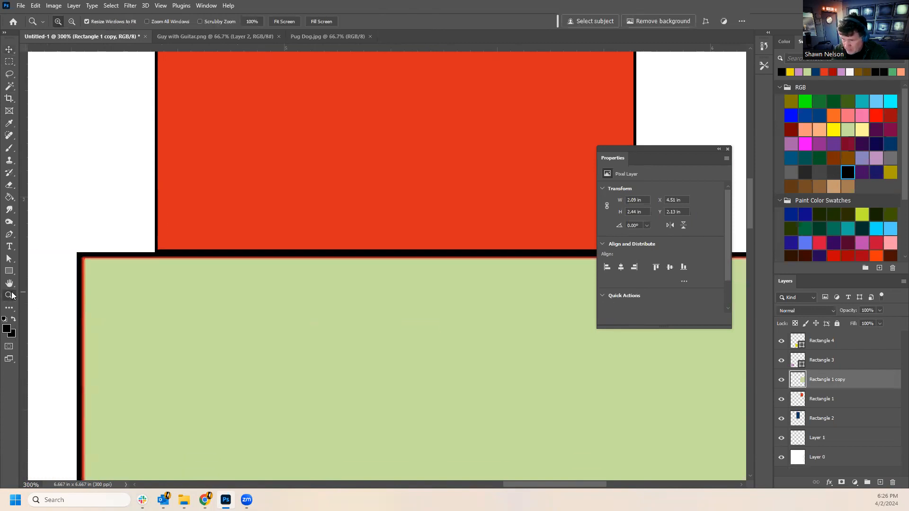
alt+click(371, 287)
alt+click(411, 340)
alt+click(426, 390)
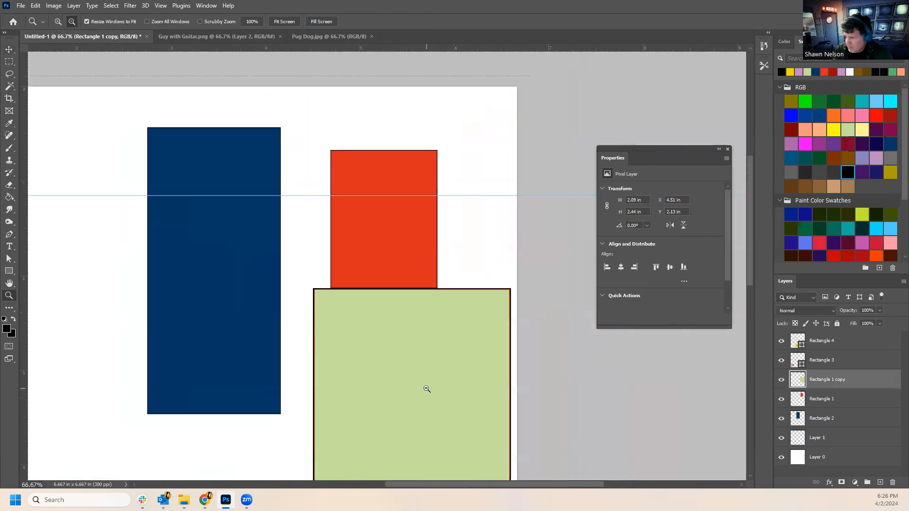
alt+click(406, 404)
alt+click(379, 434)
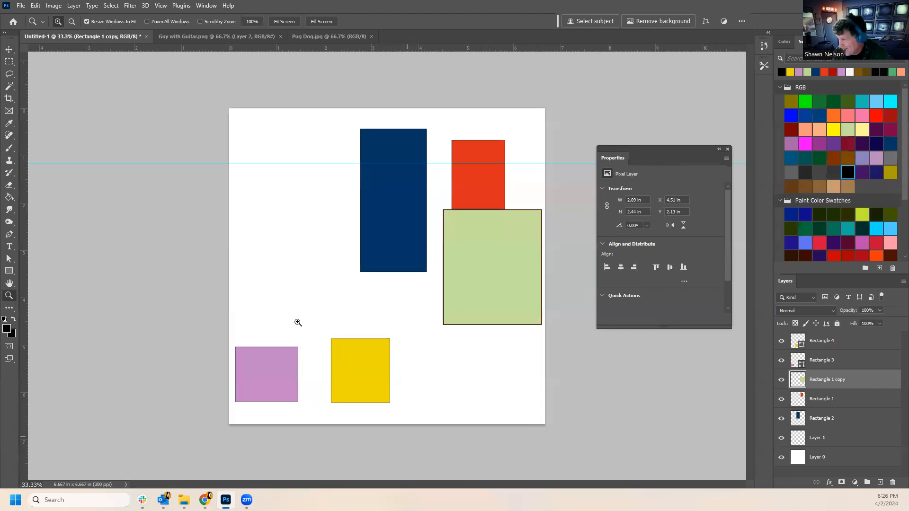
click(13, 52)
drag(404, 198, 280, 182)
drag(462, 184, 325, 156)
drag(476, 247, 414, 152)
Move the yellow rectangle directly beneath the green one and the purple rectangle beneath the blue one, purple at about X 0.18 in, Y 3.33 in.
click(395, 352)
drag(366, 370, 417, 265)
drag(275, 372, 274, 290)
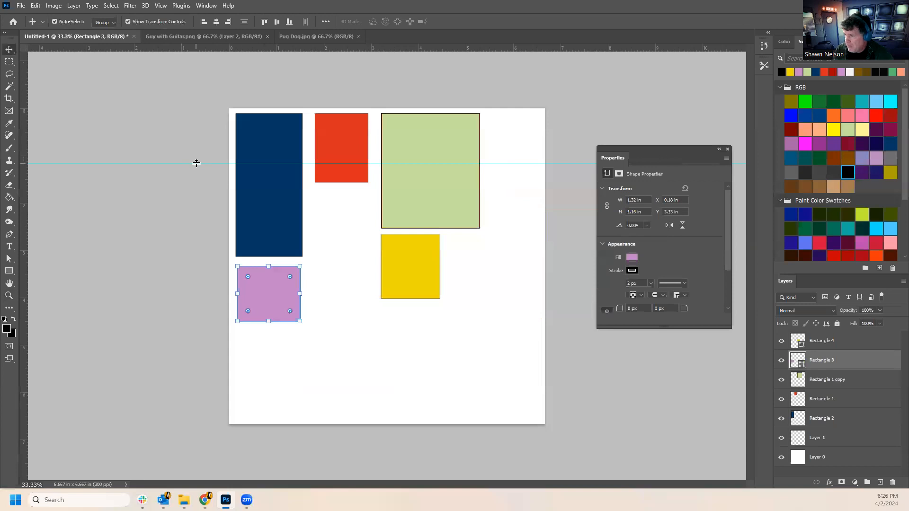
Add four horizontal ruler guides across the middle of the canvas and two vertical guides, one through and one just right of the blue rectangle.
drag(212, 47, 209, 258)
drag(179, 50, 161, 240)
drag(186, 46, 158, 359)
drag(173, 51, 154, 276)
drag(25, 142, 310, 165)
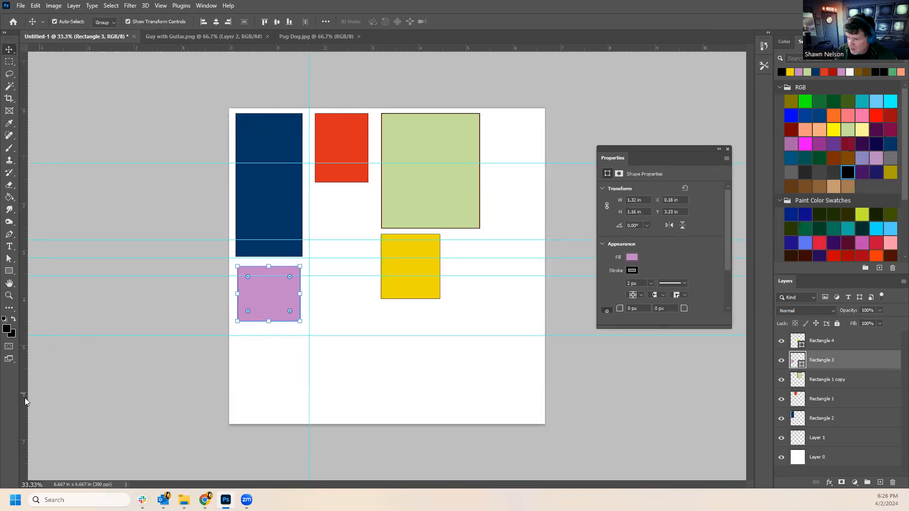
drag(25, 397, 281, 391)
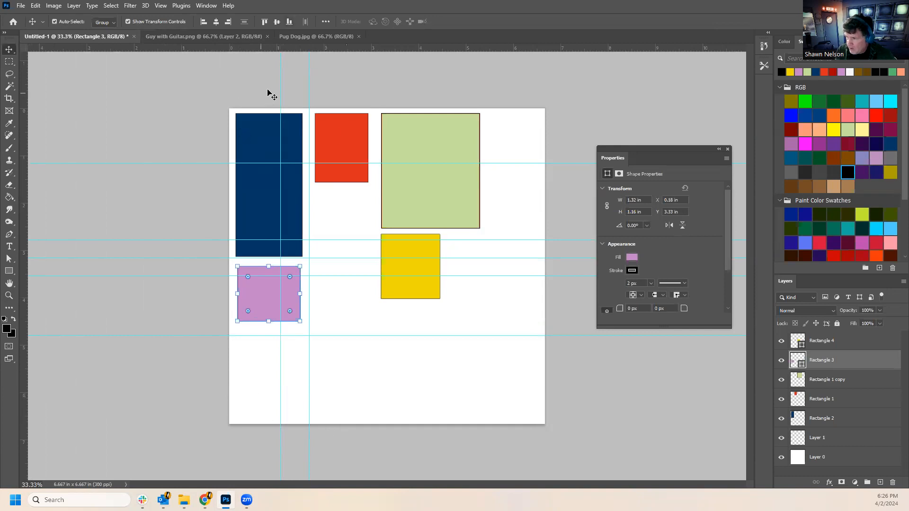
Remove both vertical guides and every horizontal guide except the one just below the blue rectangle.
drag(280, 102, 15, 184)
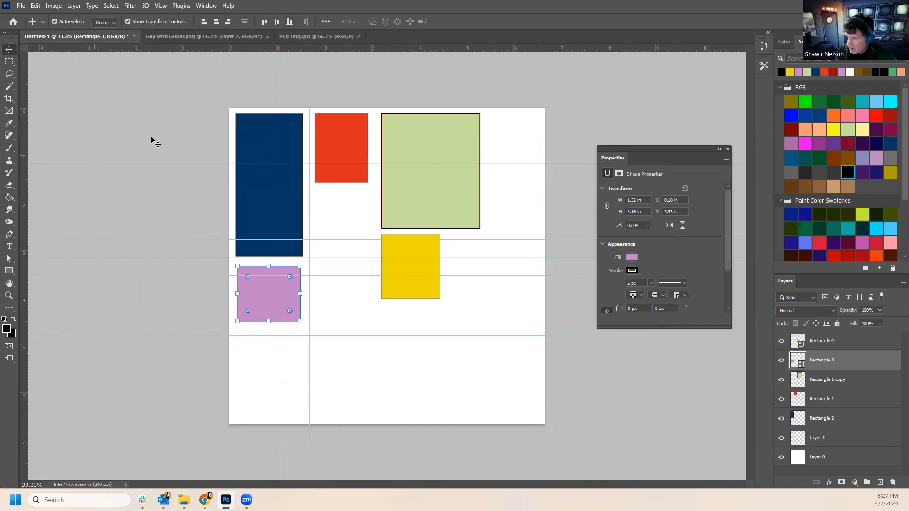
drag(308, 87, 16, 183)
click(105, 164)
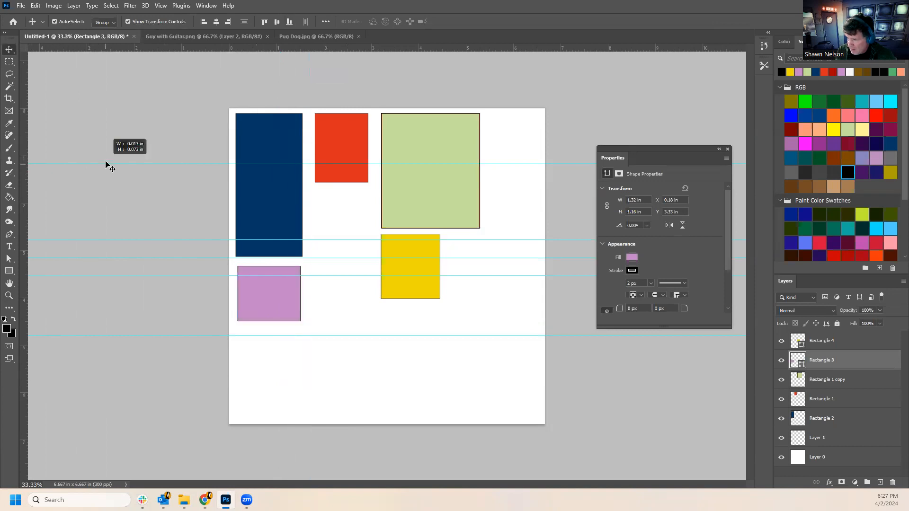
drag(107, 163, 123, 48)
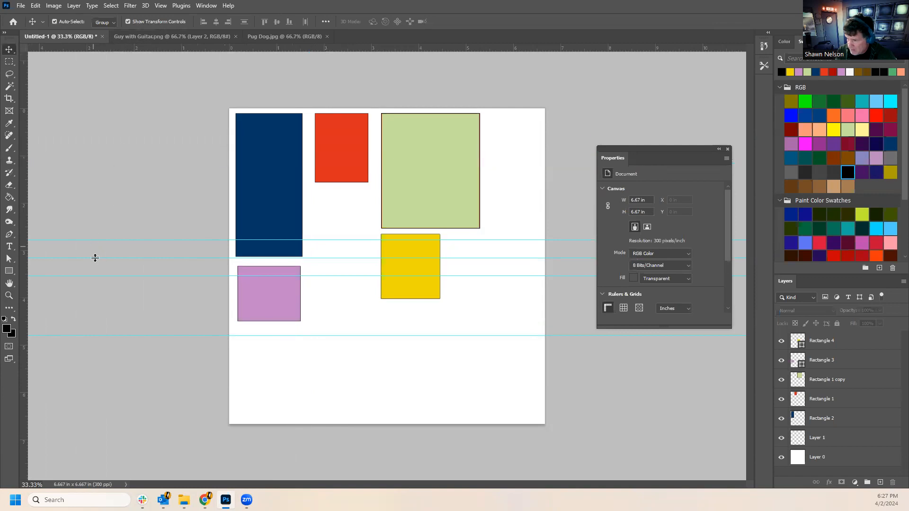
drag(101, 239, 67, 484)
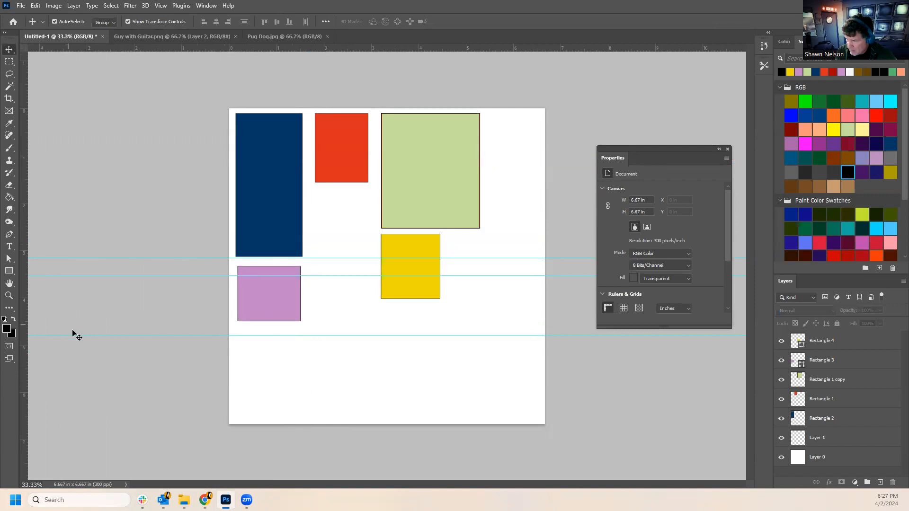
drag(75, 337, 103, 484)
drag(126, 276, 142, 478)
Slide the remaining horizontal guide up across the lower part of the green rectangle, and remove it from the canvas.
drag(159, 259, 191, 215)
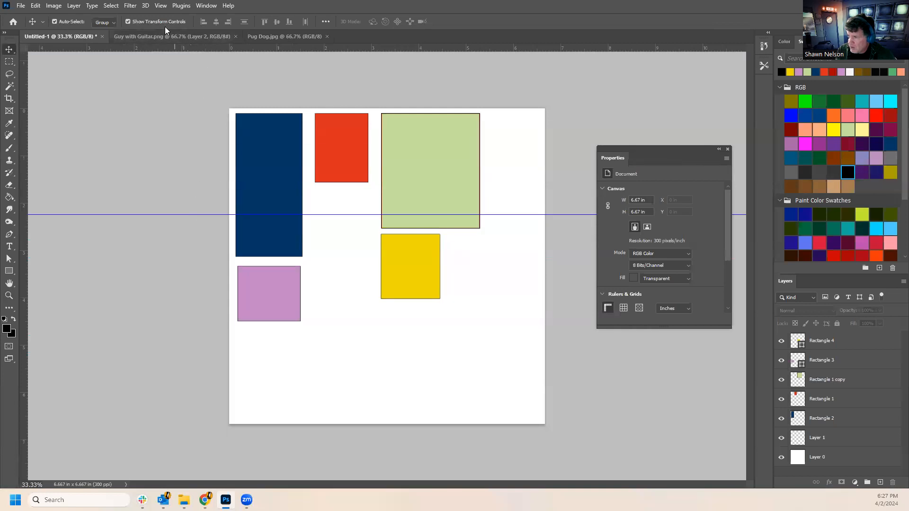
click(161, 6)
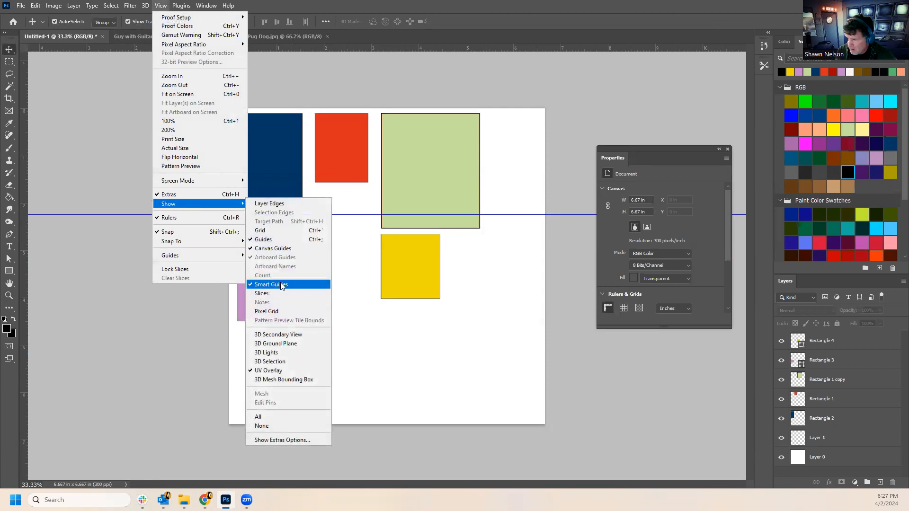
click(159, 334)
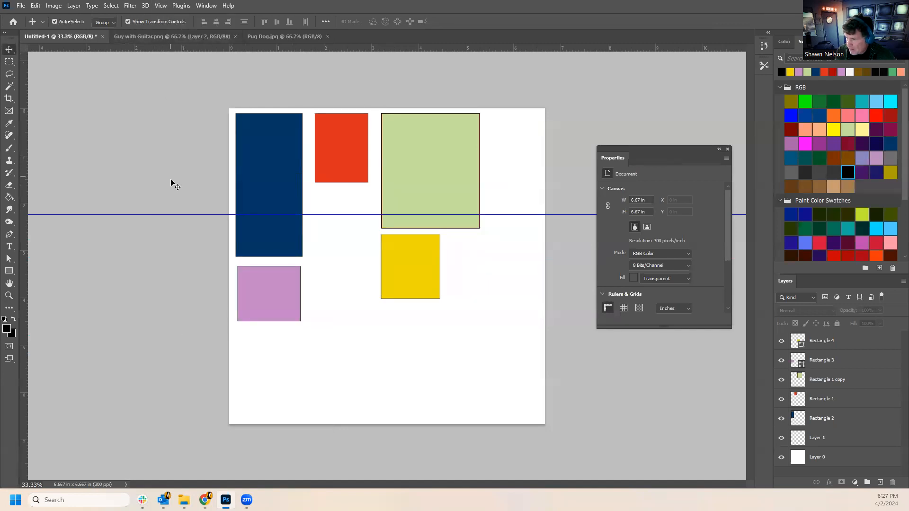
click(179, 214)
drag(180, 214, 217, 35)
Show the document grid over the canvas.
click(161, 5)
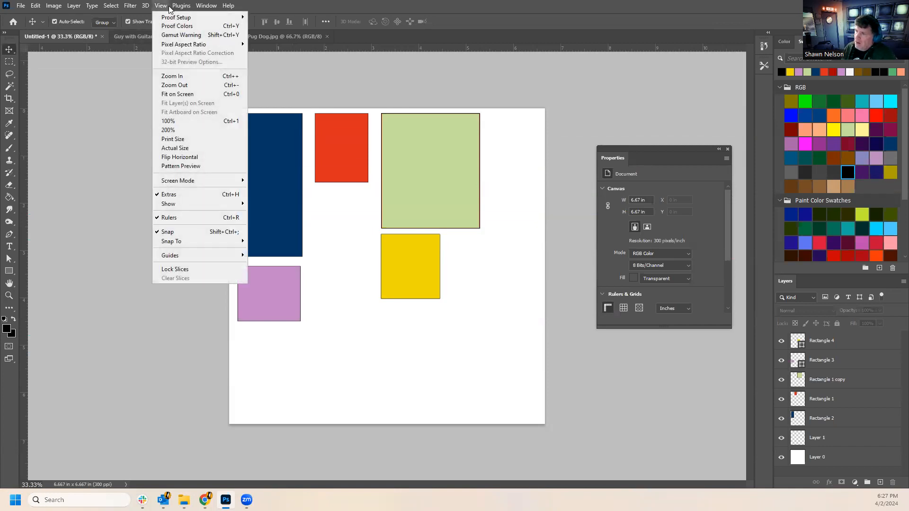
mouse_move(189, 4)
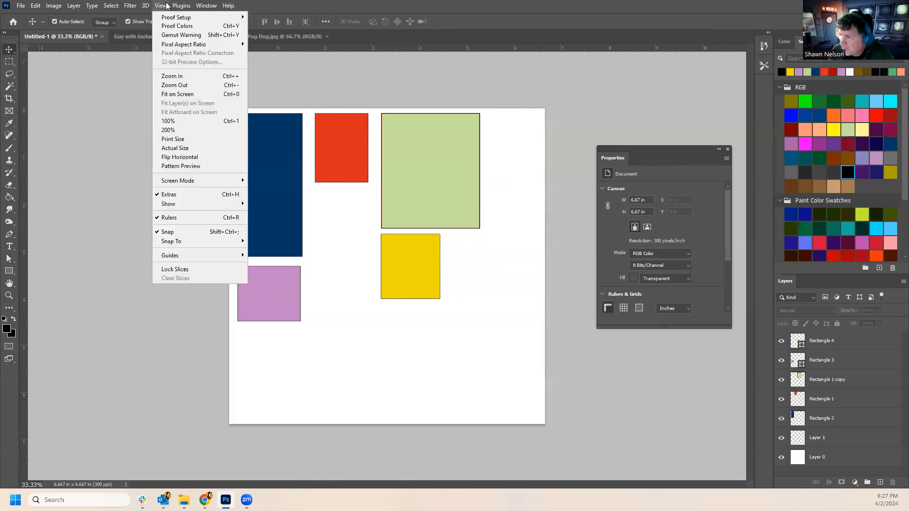
mouse_move(160, 6)
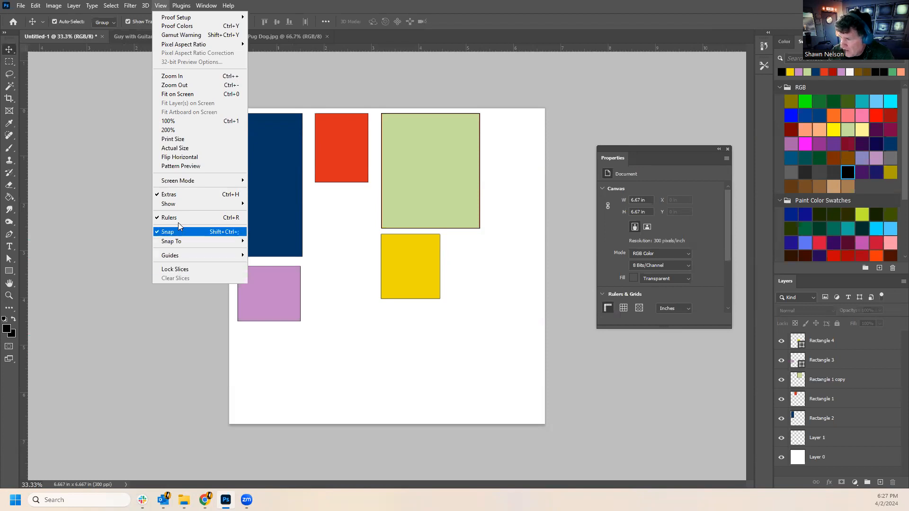
mouse_move(172, 207)
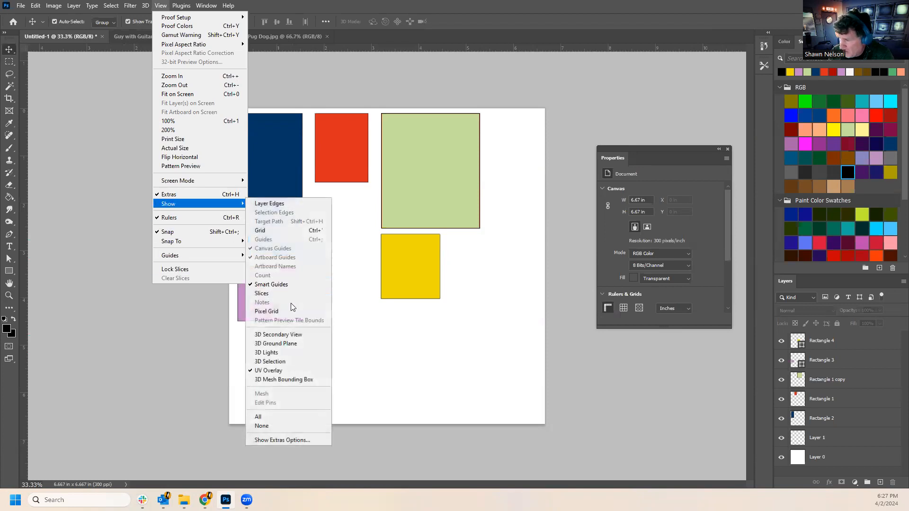
click(269, 232)
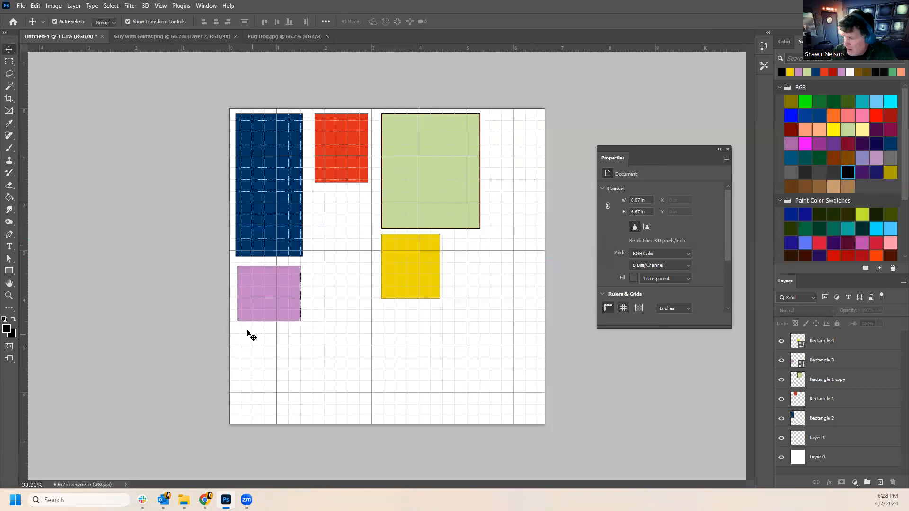
Move the purple and yellow rectangles onto nearby grid lines, and the green one against the canvas's right edge at about X 4.58 in, Y 2.53 in.
drag(274, 290, 313, 313)
drag(413, 271, 406, 313)
drag(416, 219, 480, 323)
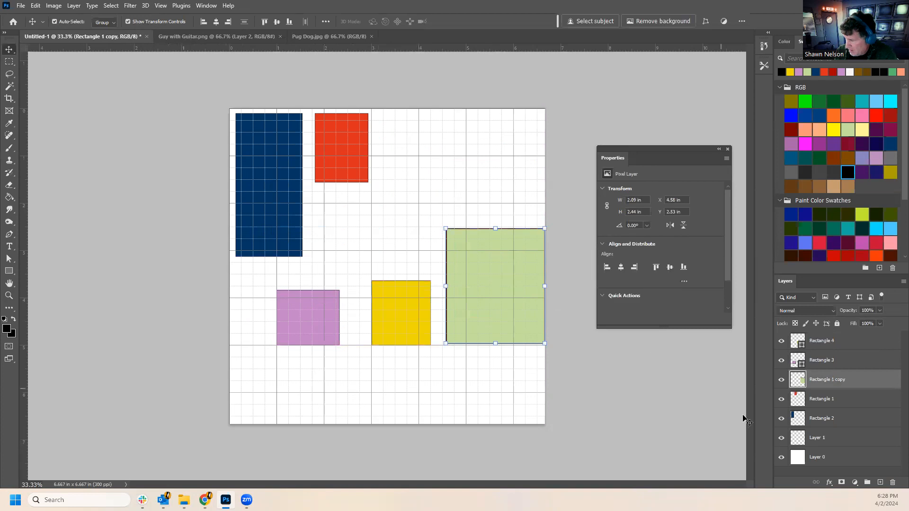
Hide every layer to view the bare grid, and turn all the layers back on.
click(782, 438)
click(781, 418)
click(782, 360)
click(782, 341)
click(781, 379)
click(781, 399)
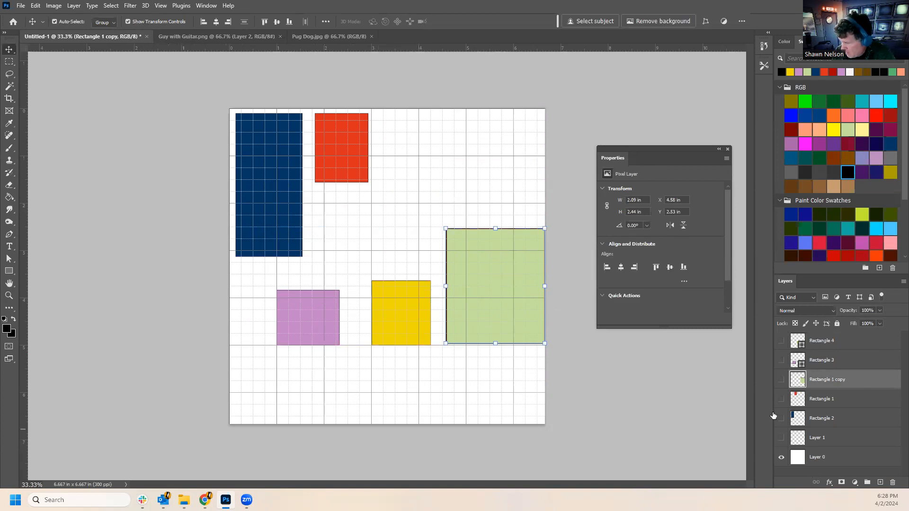
click(782, 458)
click(781, 458)
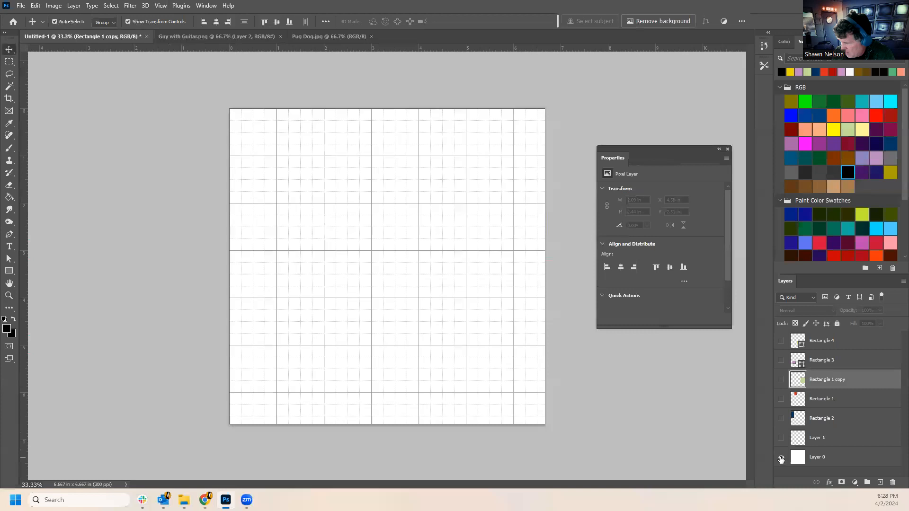
drag(780, 446, 782, 342)
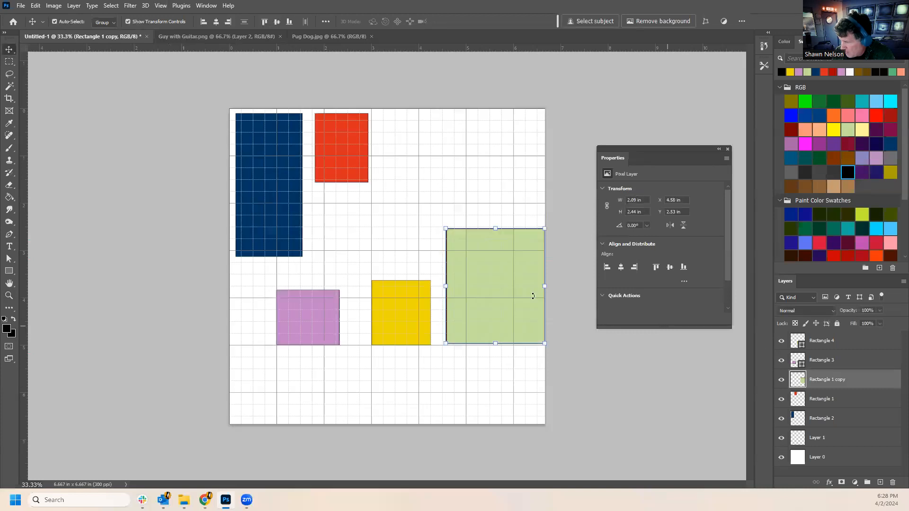
Snap the purple rectangle to grid lines toward the lower left, yellow to about X 2.01 in, Y 3.64 in, and green to X 4 in, Y 2.56 in.
drag(304, 316, 279, 362)
drag(377, 336, 342, 322)
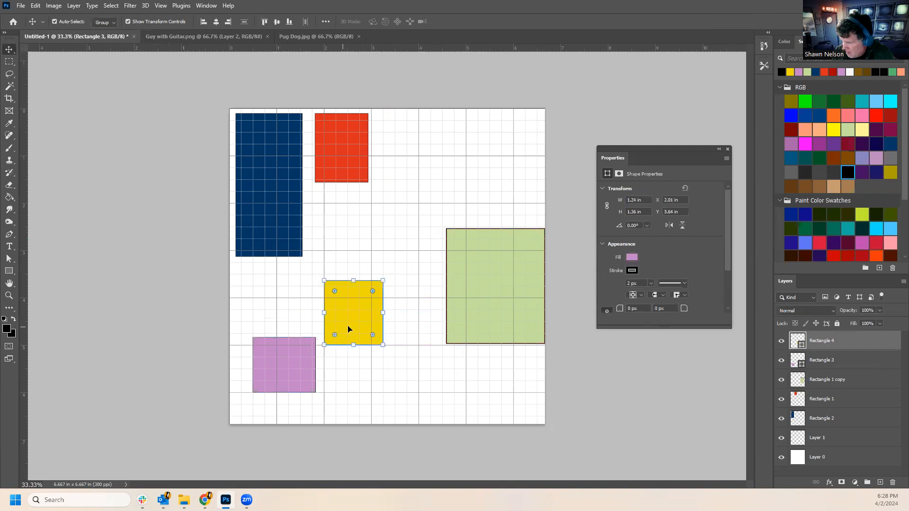
drag(461, 331, 433, 332)
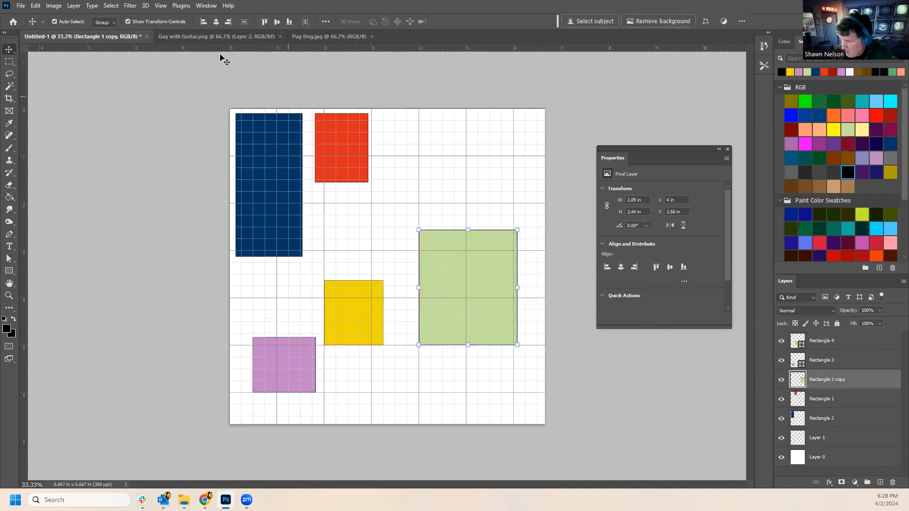
Save a copy of the document to the Desktop as GRID IMAGE in PNG format, accepting the PNG options.
click(20, 5)
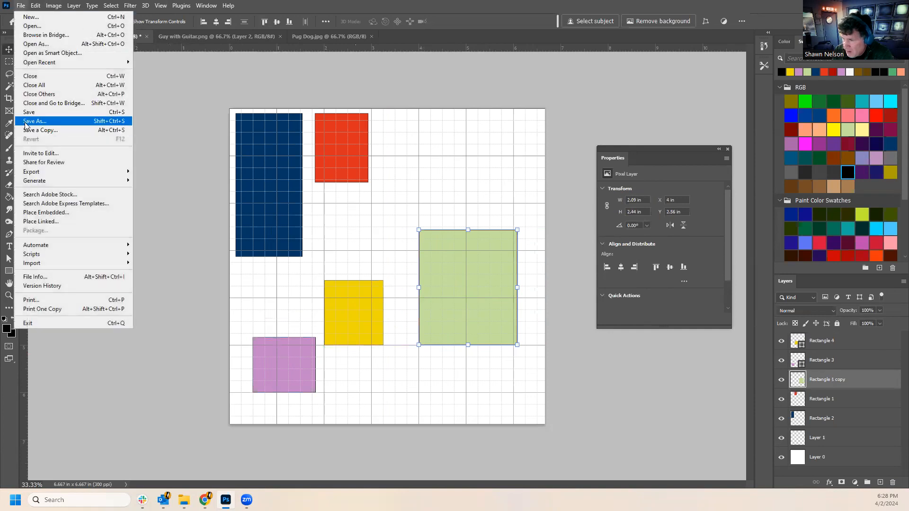
click(26, 123)
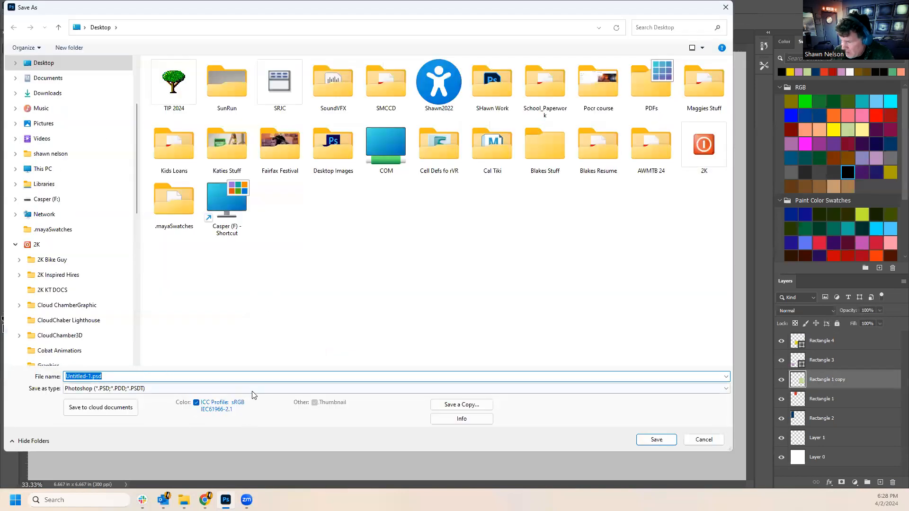
click(462, 405)
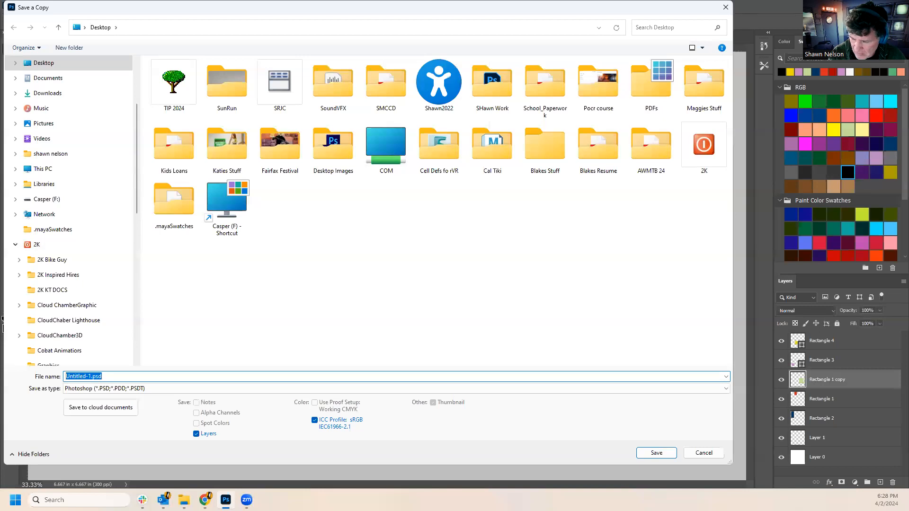
text(GRI)
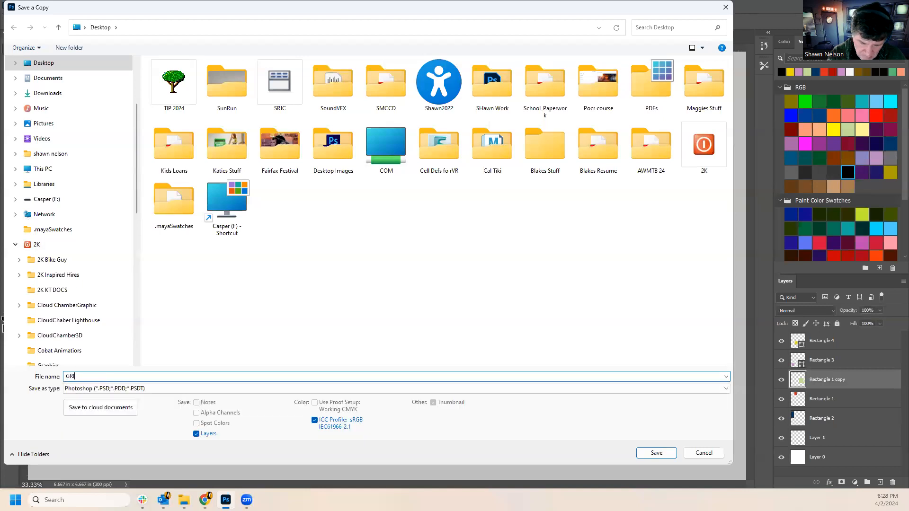
text(D IMAGE)
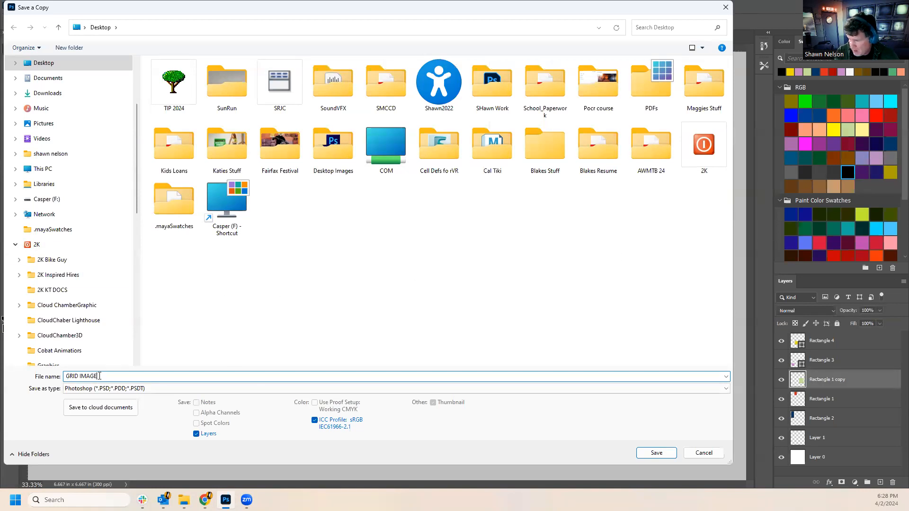
click(92, 388)
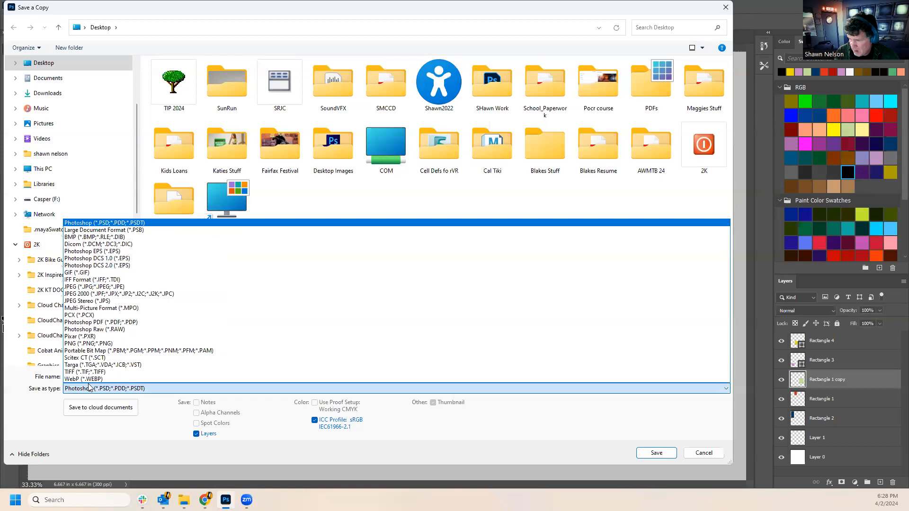
click(90, 344)
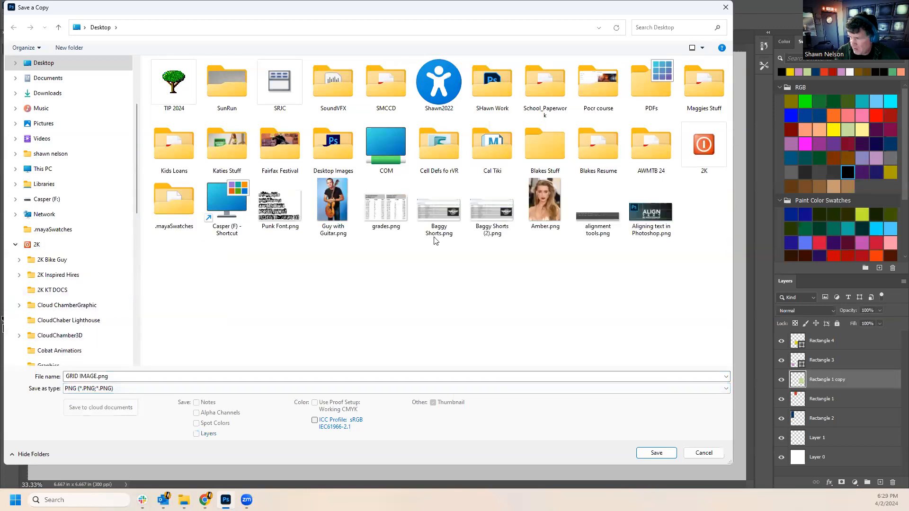
click(60, 64)
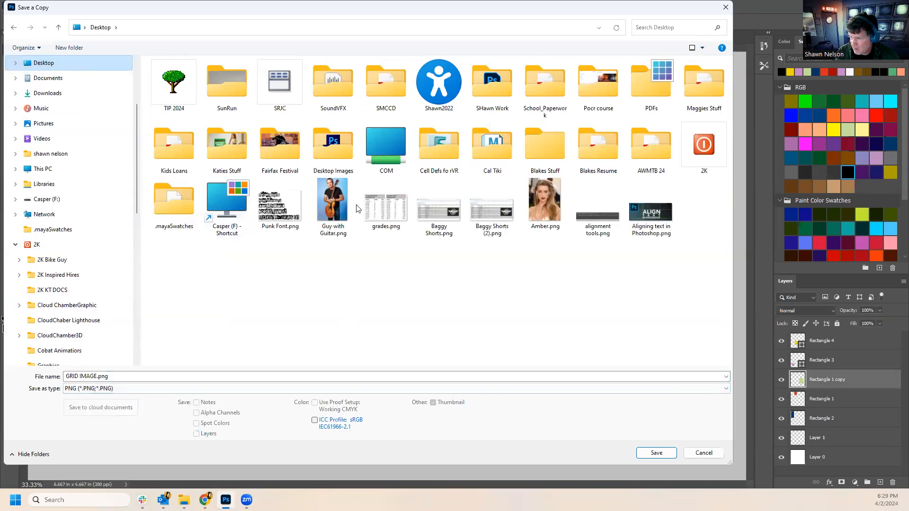
click(645, 456)
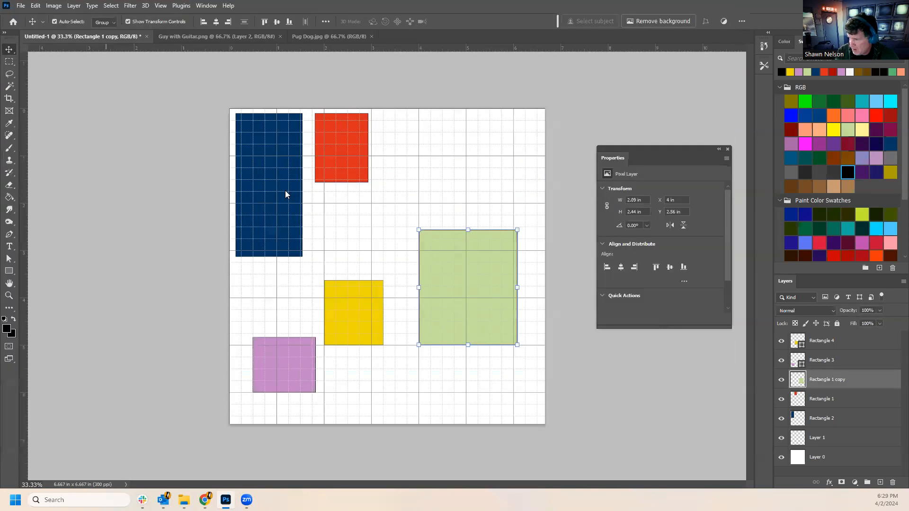
click(432, 171)
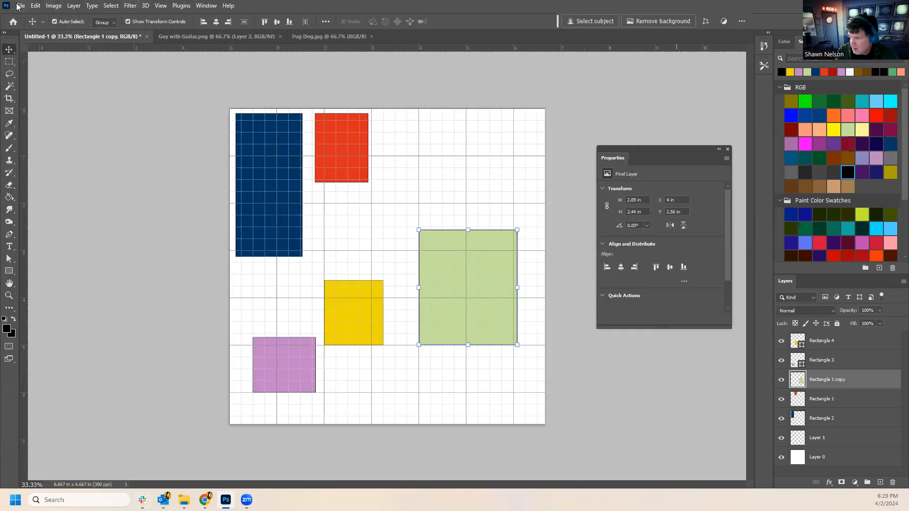
Switch to the desktop, open the exported GRID IMAGE.png to check whether the grid was saved, close it and return to Photoshop.
key(alt+Tab)
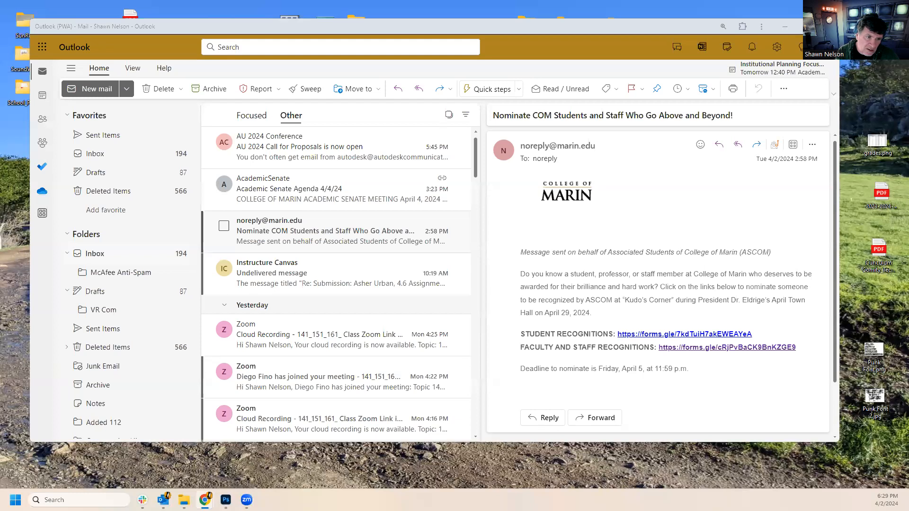
drag(27, 168, 207, 466)
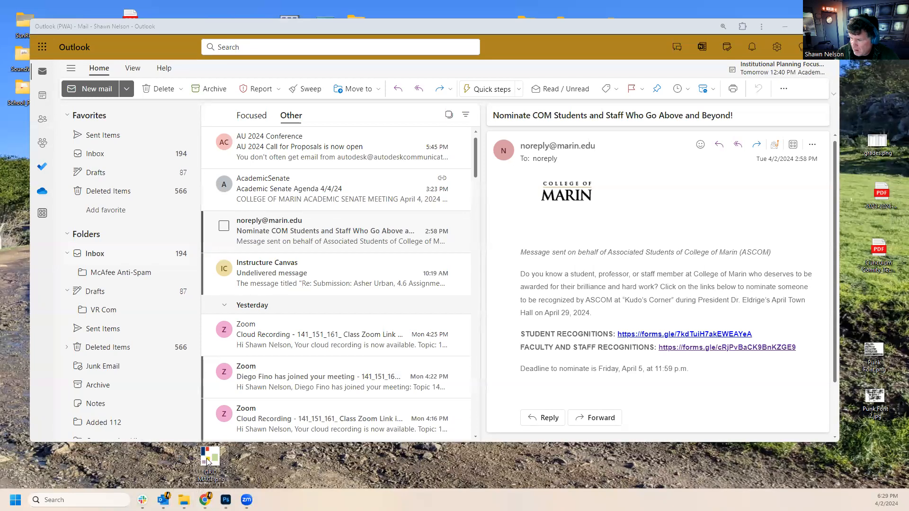
double_click(207, 462)
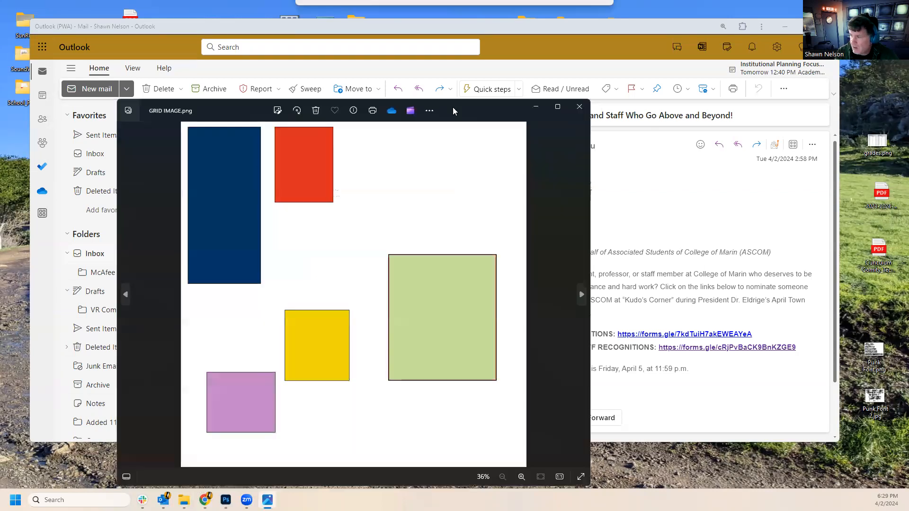
click(579, 106)
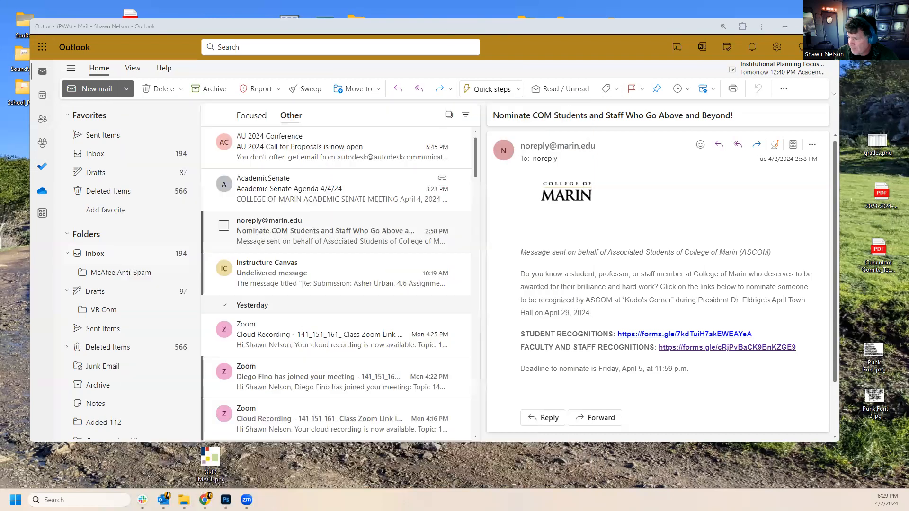
click(223, 497)
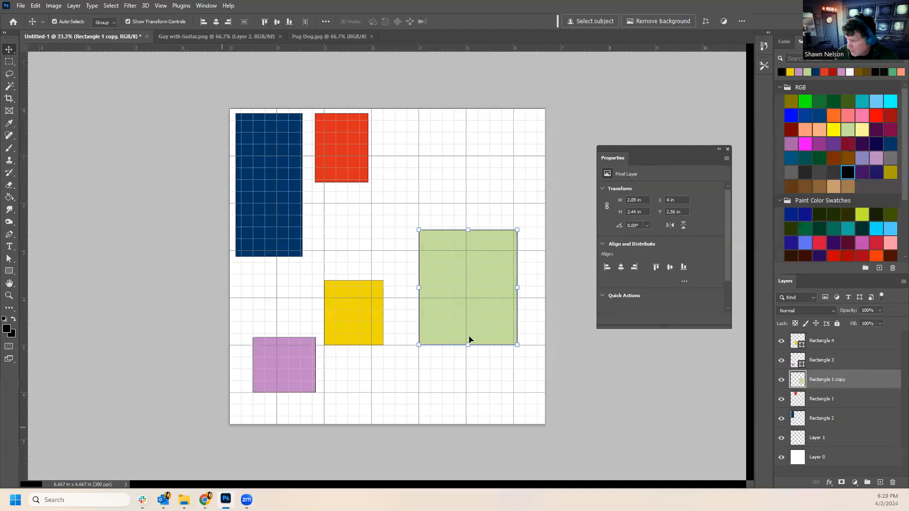
Snap the green rectangle upward to the grid lines at X 4 in, Y 1 in, and select the white background layer.
drag(435, 254, 434, 181)
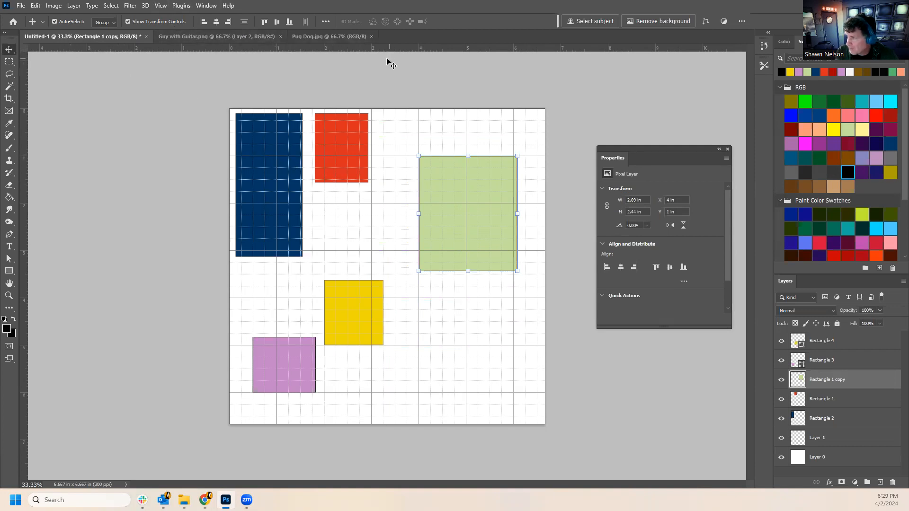
click(438, 133)
click(160, 6)
click(181, 5)
click(206, 6)
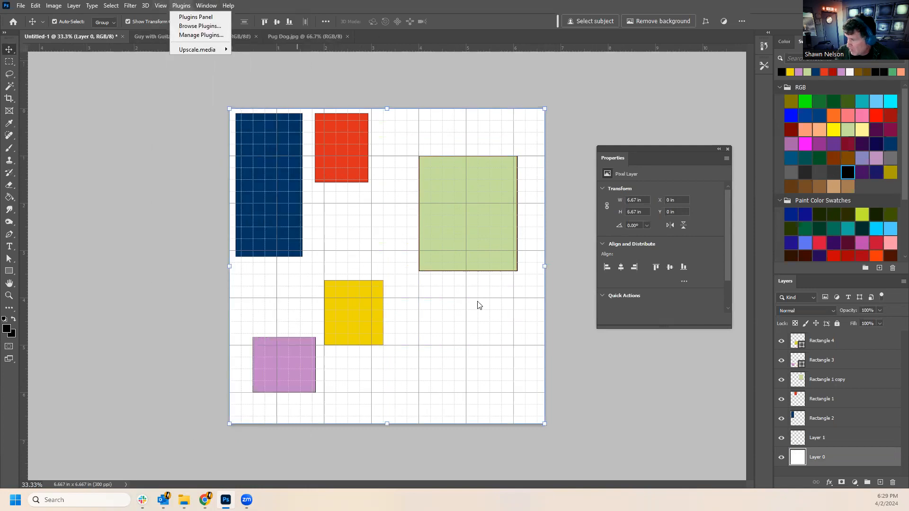
click(663, 314)
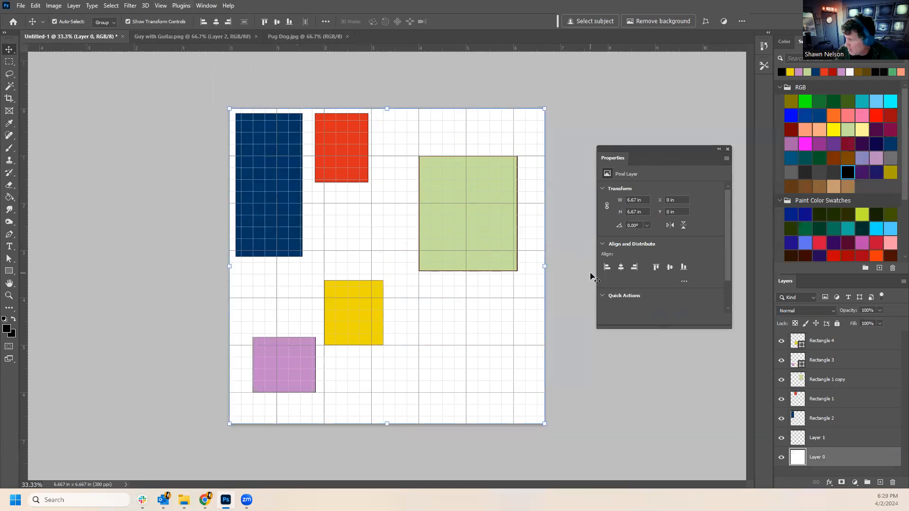
right_click(409, 117)
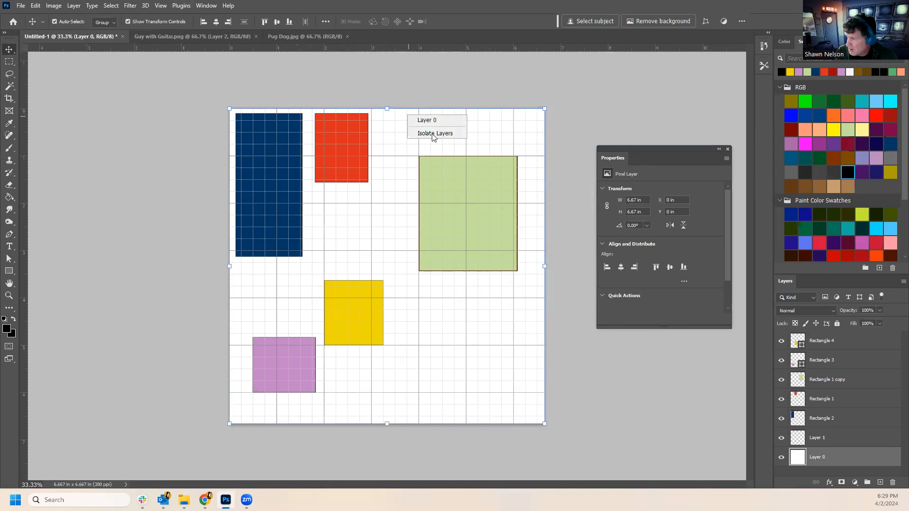
click(361, 37)
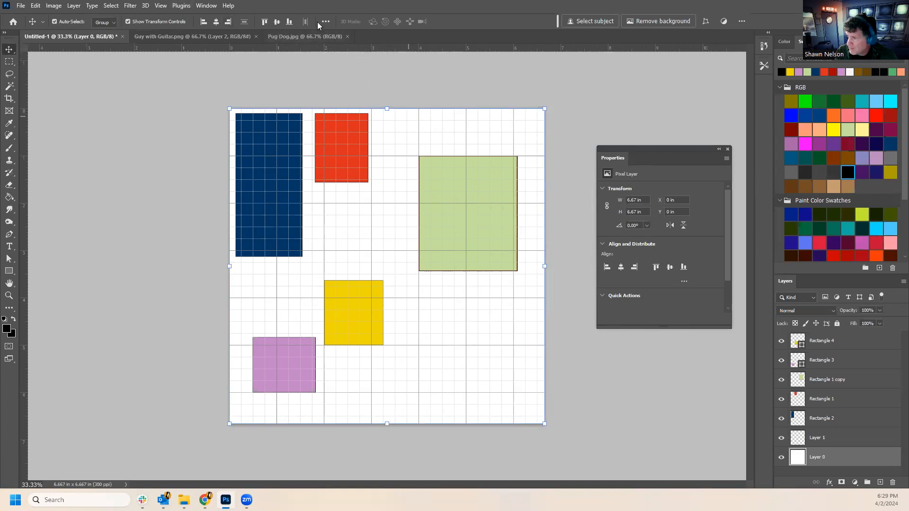
click(323, 21)
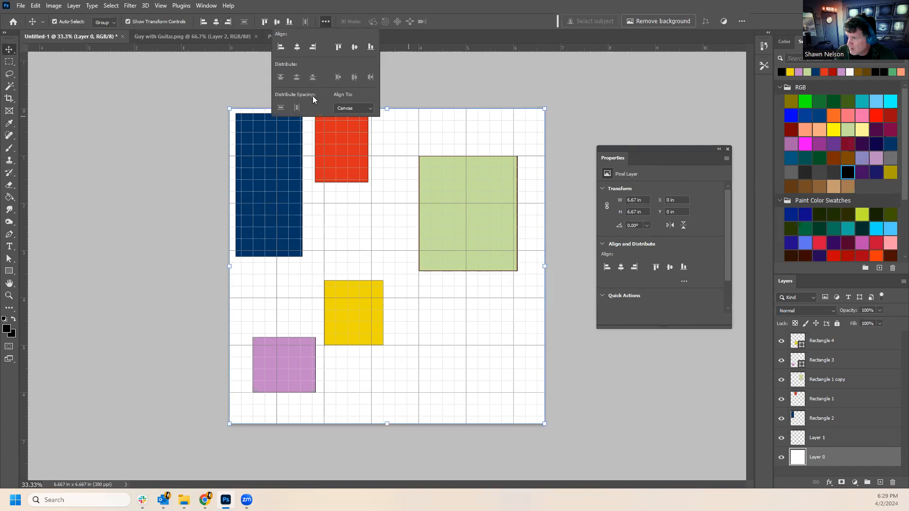
Turn on the display of layer edges and deselect all layers.
click(163, 6)
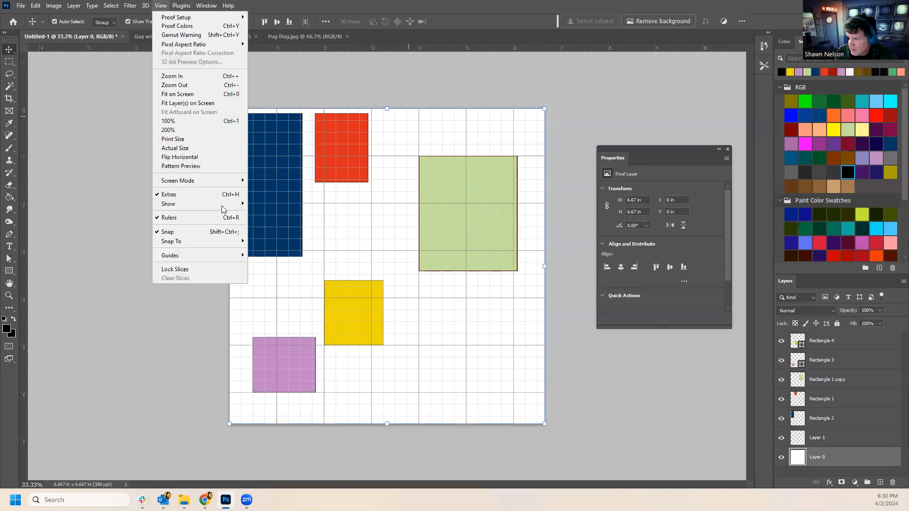
mouse_move(223, 204)
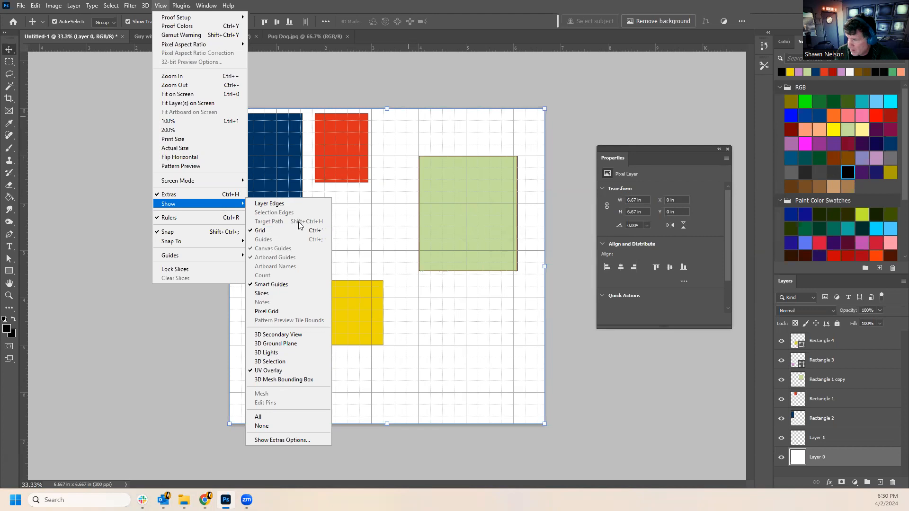
click(291, 207)
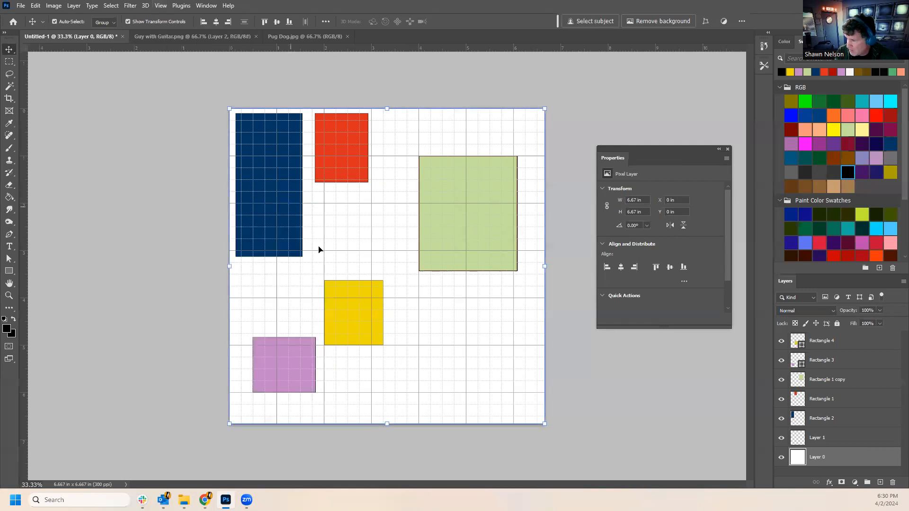
click(580, 420)
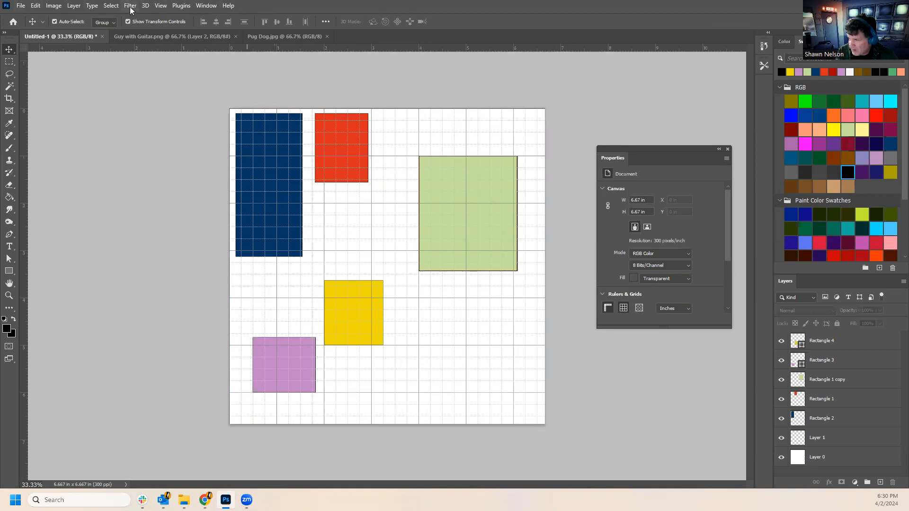
Hide the grid and turn off the display of layer edges.
click(157, 6)
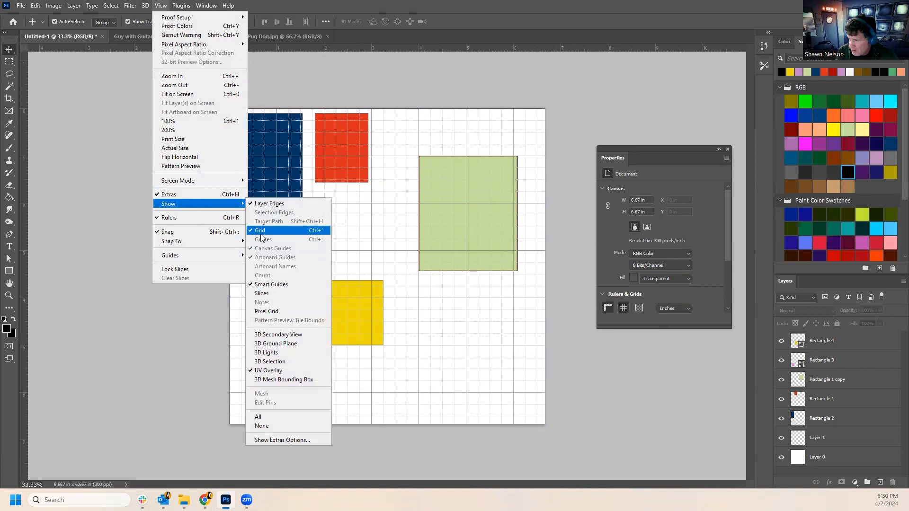
click(265, 230)
click(132, 7)
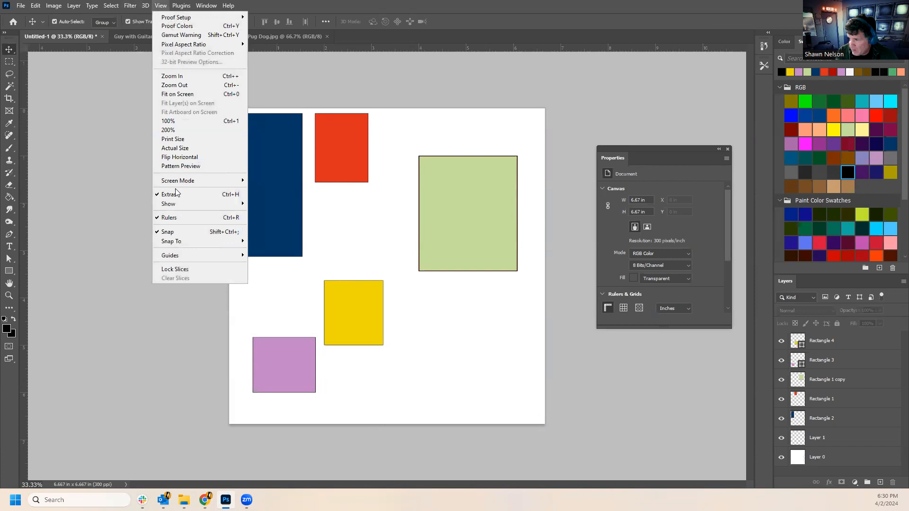
mouse_move(208, 208)
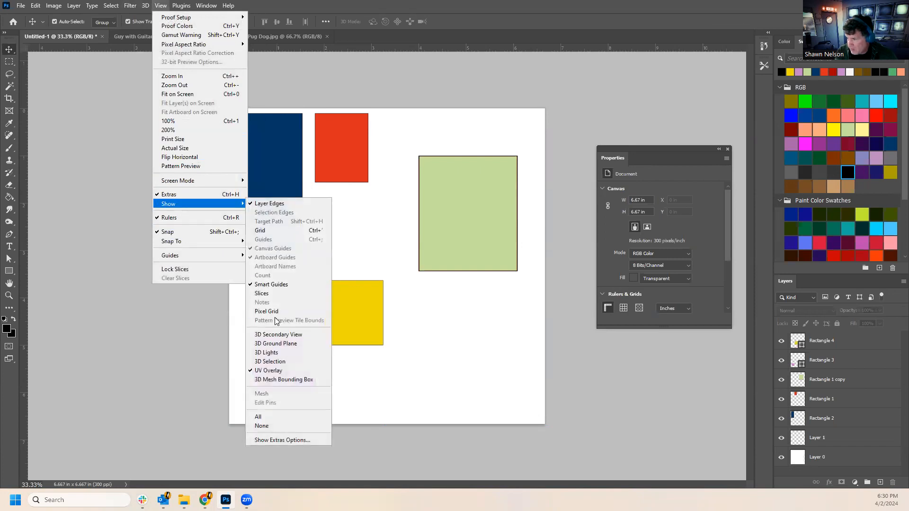
click(276, 203)
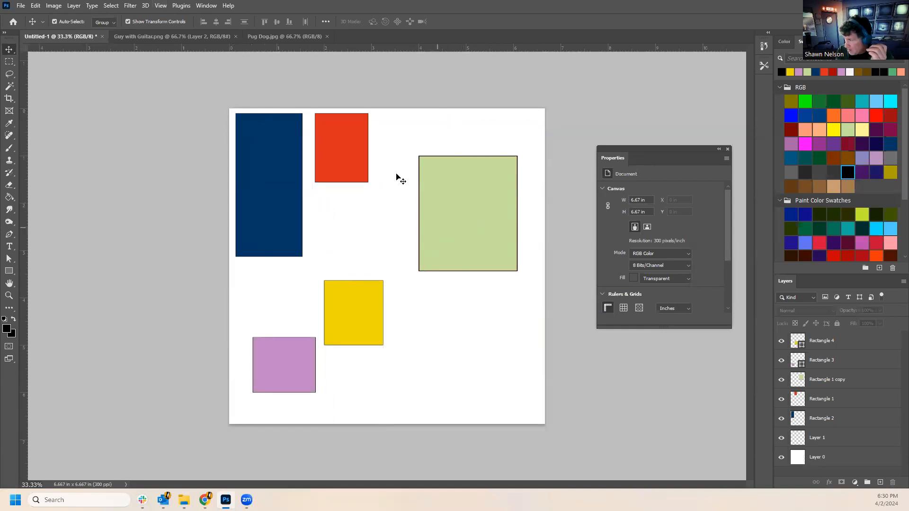
Duplicate the white Layer 0 within the same document as Layer 0 copy.
click(839, 456)
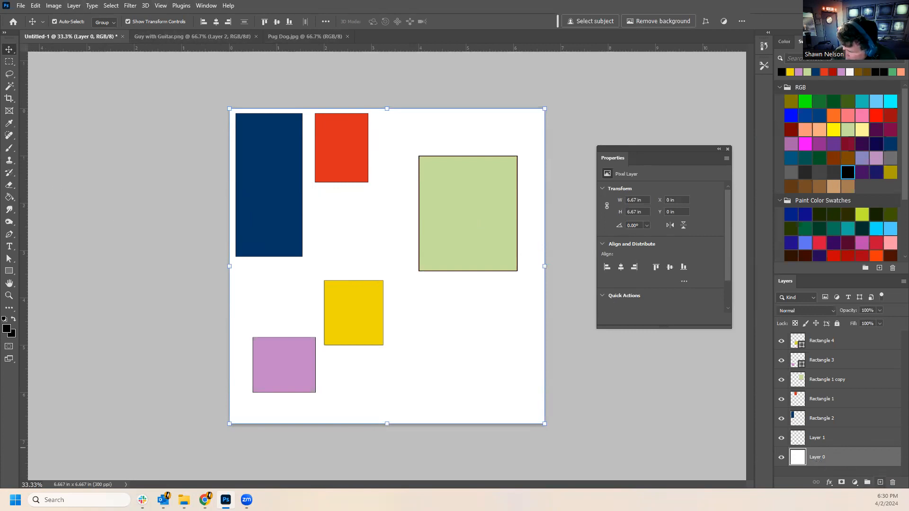
right_click(849, 457)
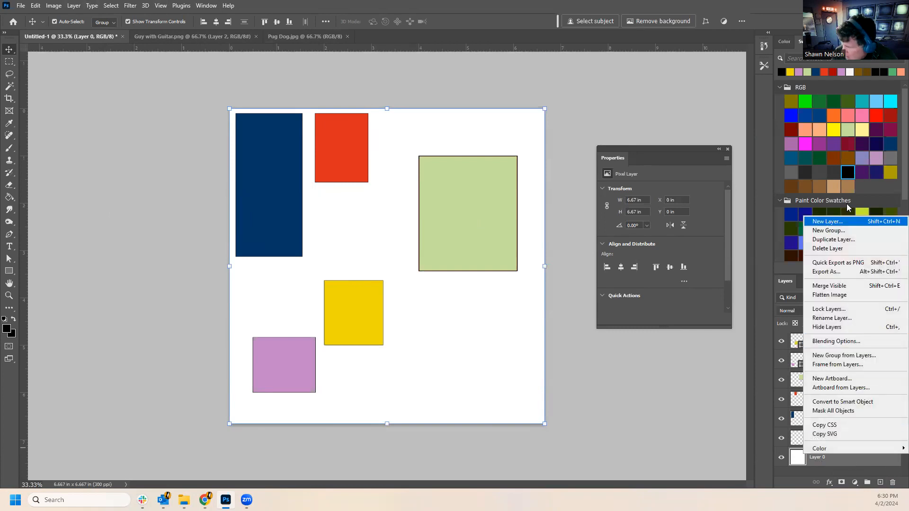
click(829, 240)
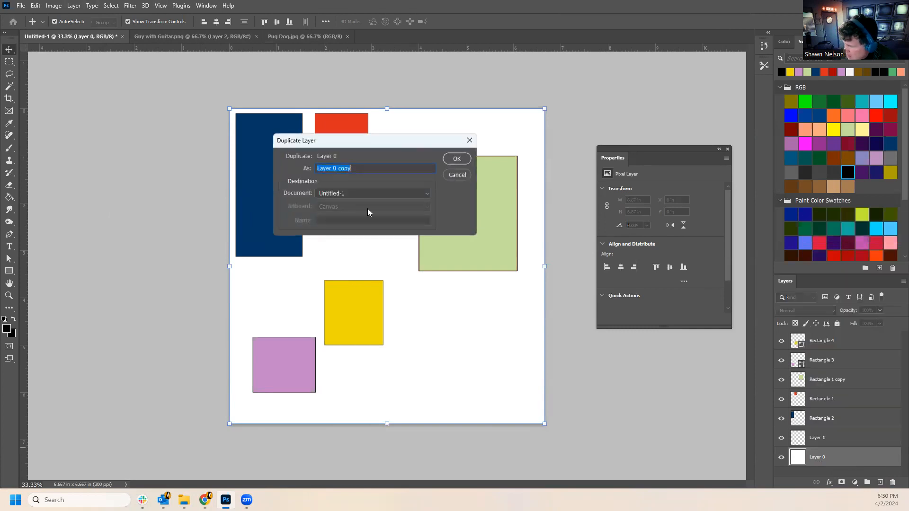
click(457, 159)
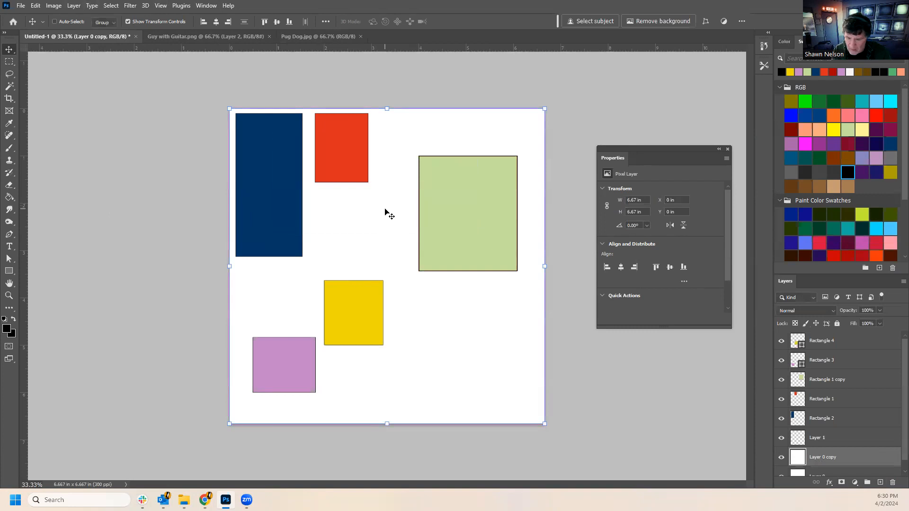
Scale Layer 0 copy proportionally to about 60% and move it near the canvas centre, to about X 1.16 in, Y 1.44 in.
key(ctrl+t)
drag(548, 431, 423, 305)
drag(337, 222, 391, 290)
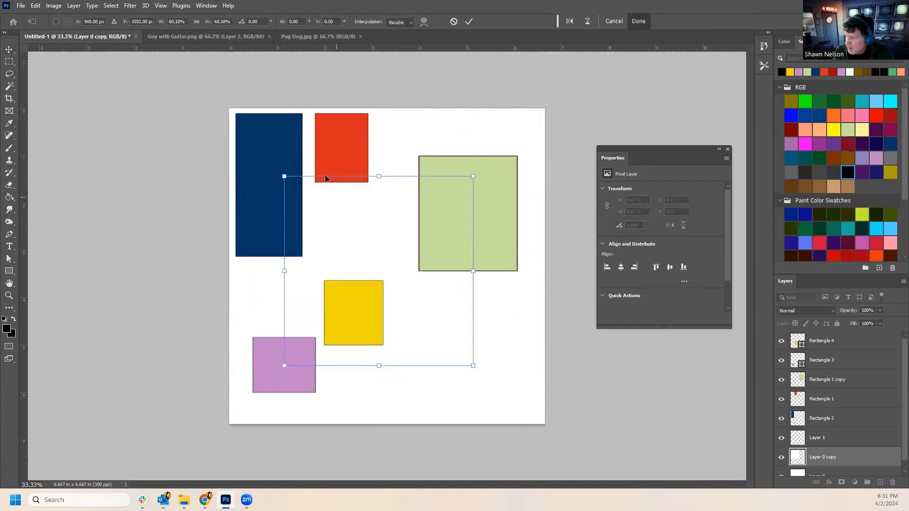
Turn on the display of layer edges with the scaled white copy selected.
click(131, 5)
mouse_move(160, 6)
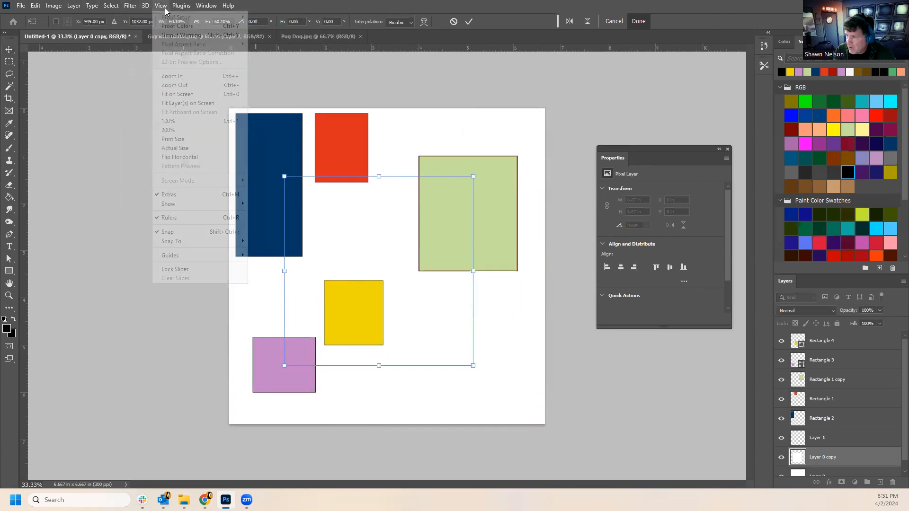
mouse_move(179, 204)
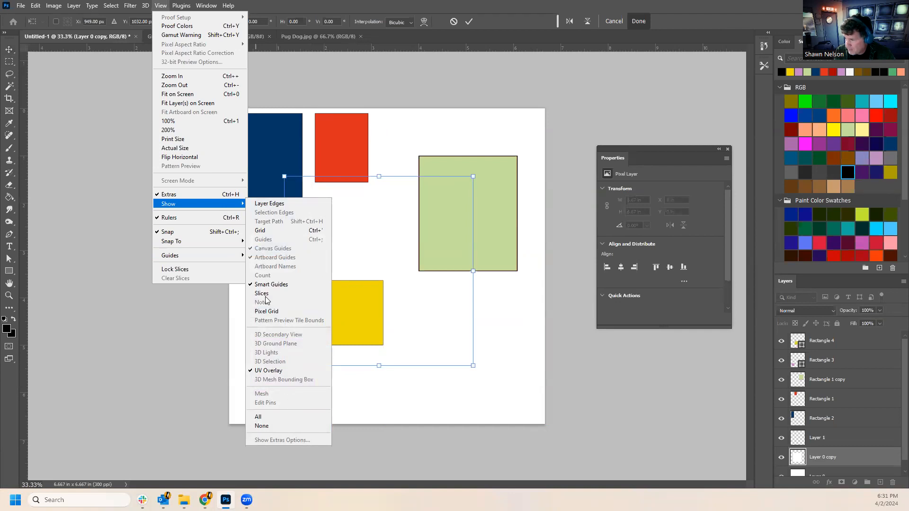
click(272, 204)
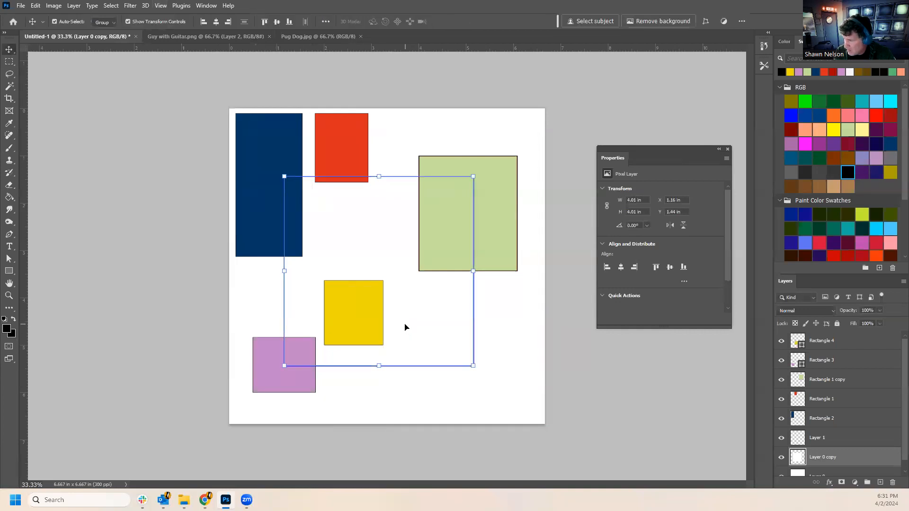
Examine how layer edges outline each layer by selecting Layer 0 copy, Layer 1, Rectangle 2 and Layer 0 in turn, ending on Layer 0 copy.
click(585, 434)
click(850, 461)
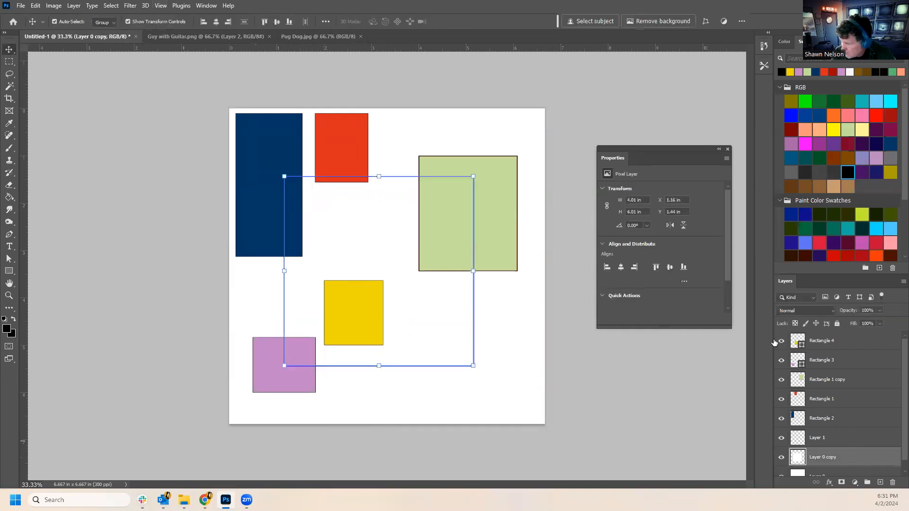
click(573, 399)
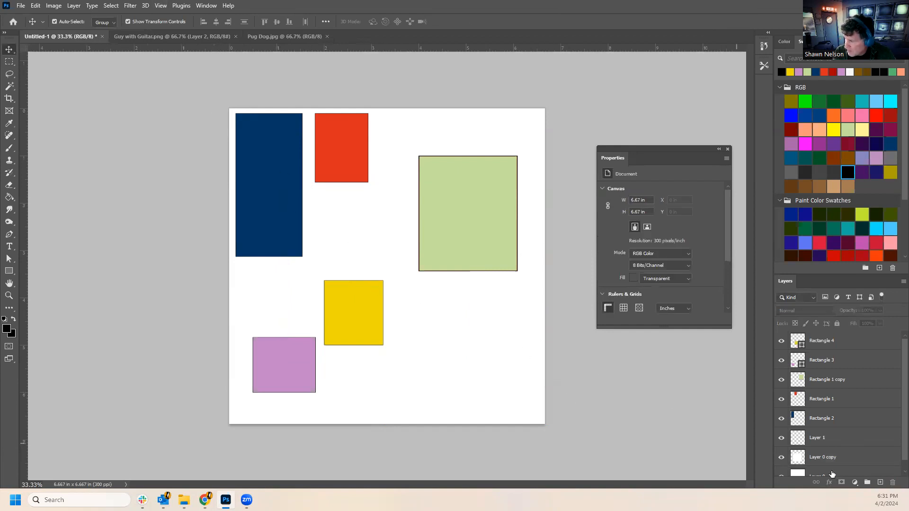
click(854, 461)
click(837, 439)
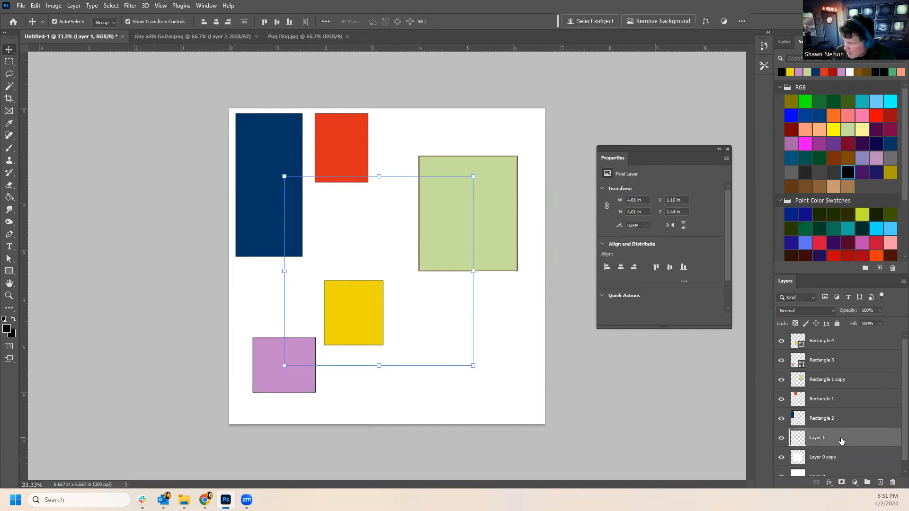
scroll(838, 439, down, 1)
click(831, 448)
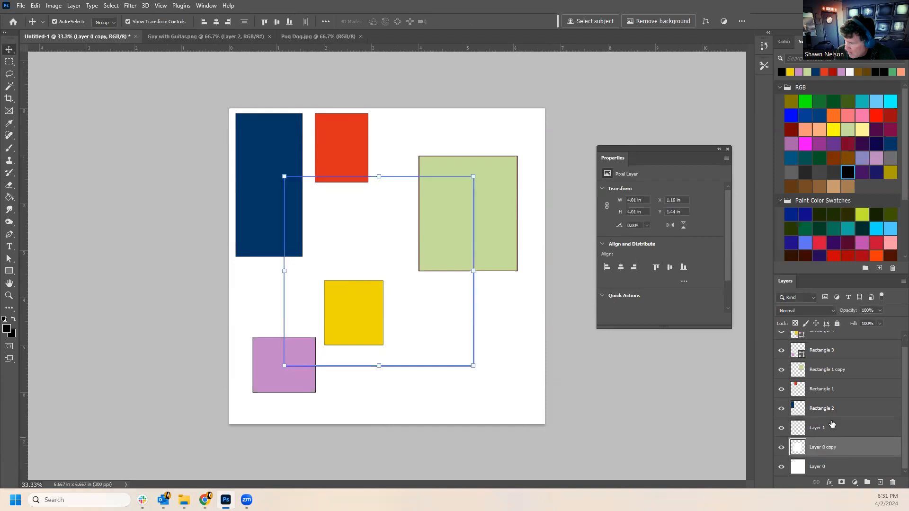
click(813, 474)
click(823, 411)
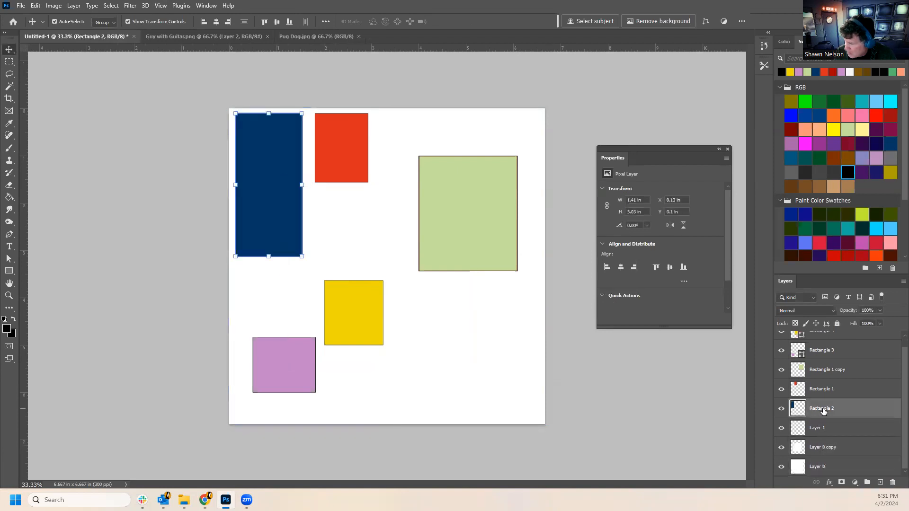
click(822, 466)
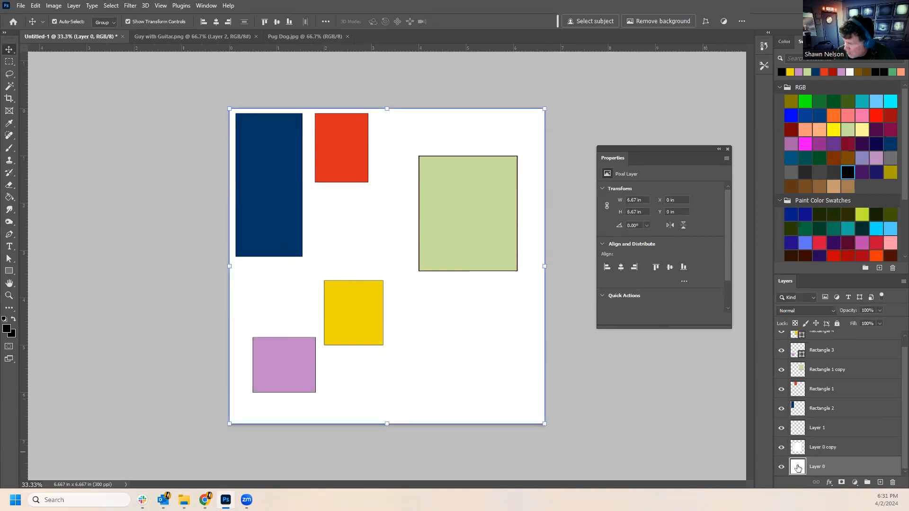
click(836, 452)
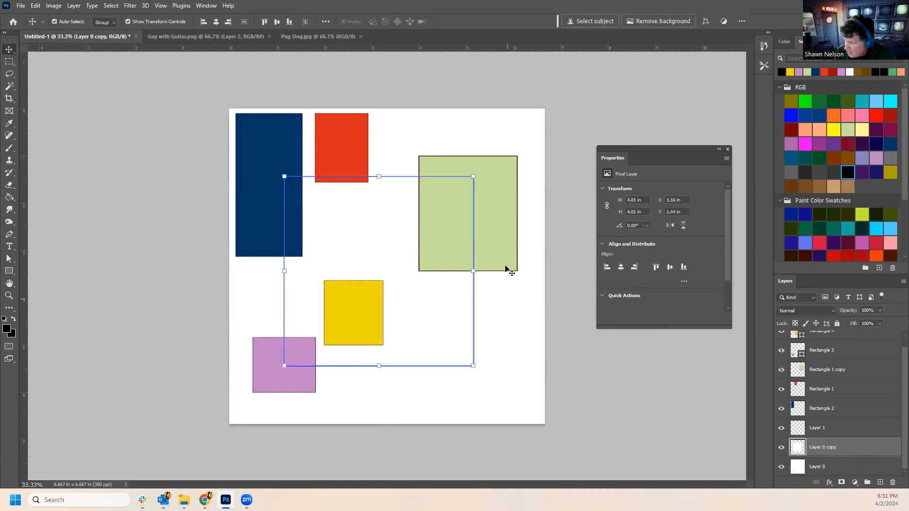
Turn off the display of layer edges and check it by selecting Layer 1 and Layer 0 copy, ending with nothing selected.
click(161, 6)
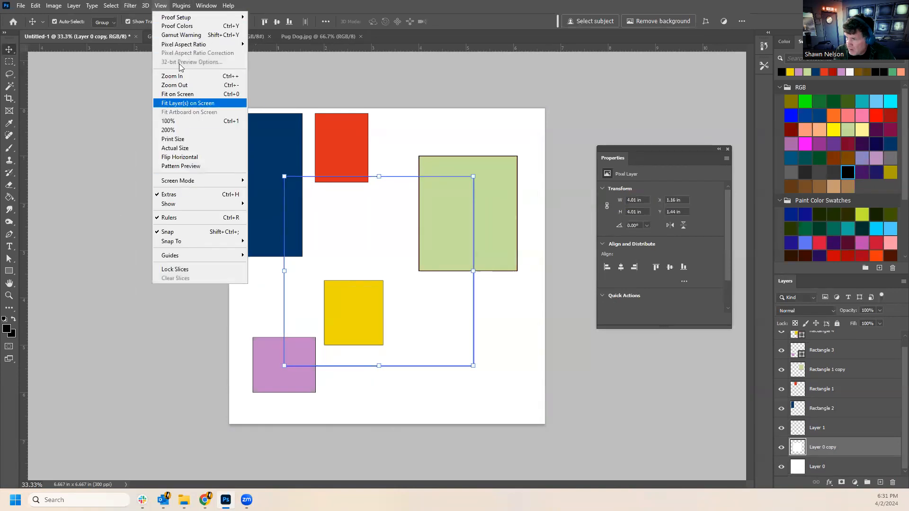
mouse_move(198, 207)
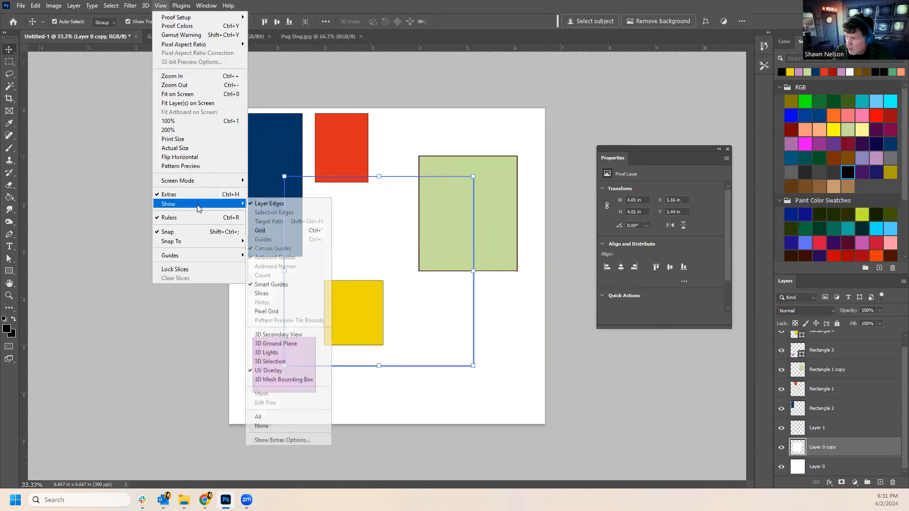
click(286, 204)
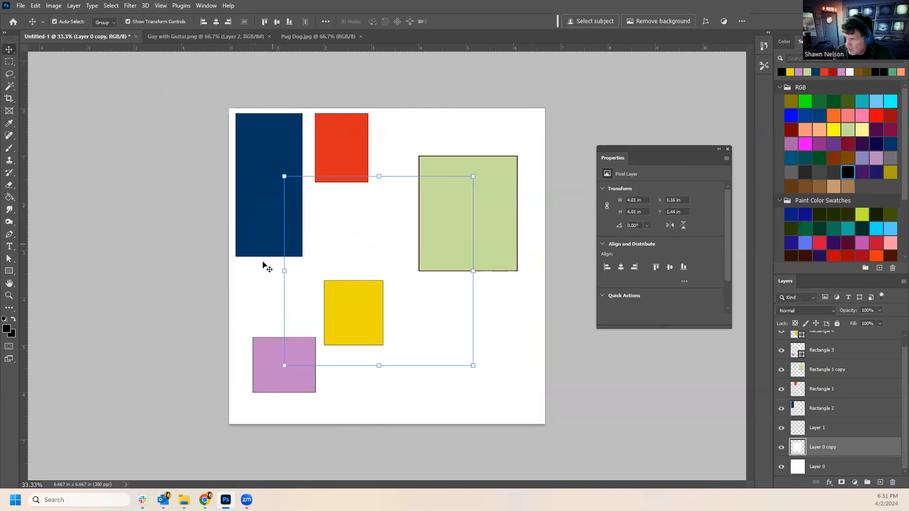
click(603, 433)
click(871, 430)
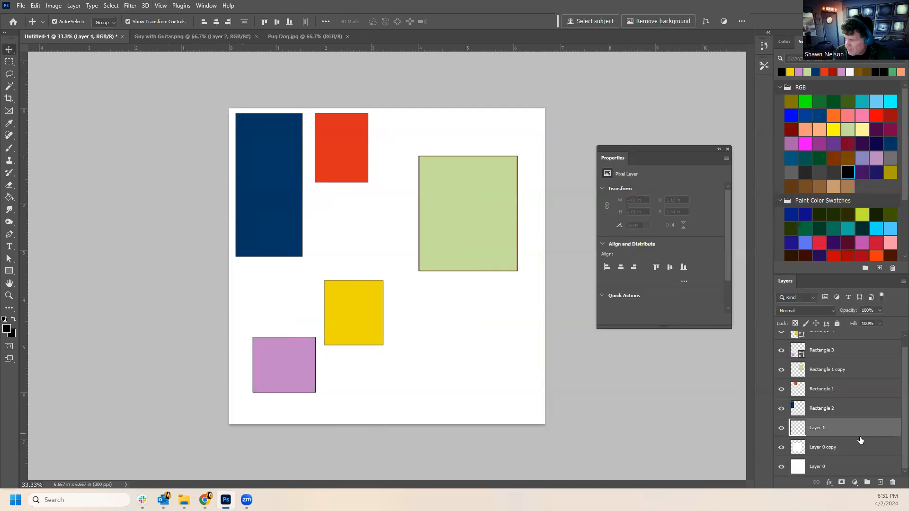
click(848, 448)
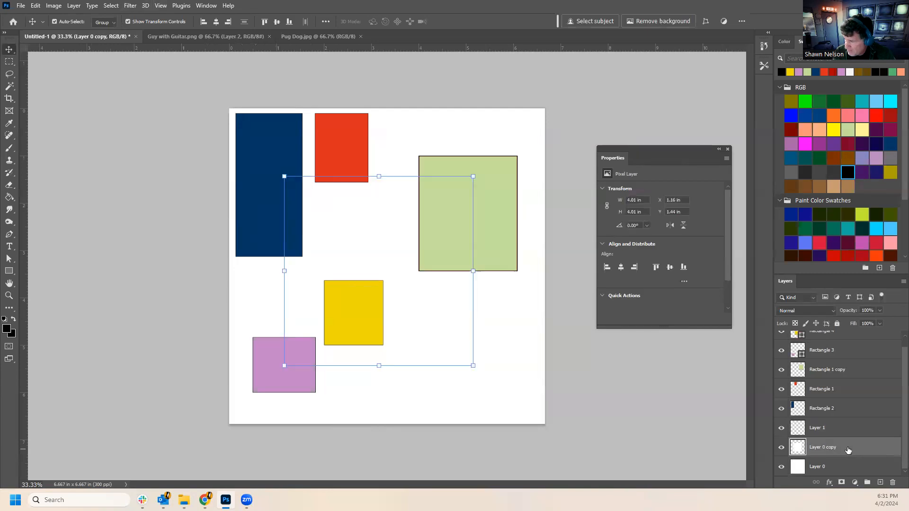
click(163, 200)
Turn on the display of the pixel grid for the document.
click(161, 6)
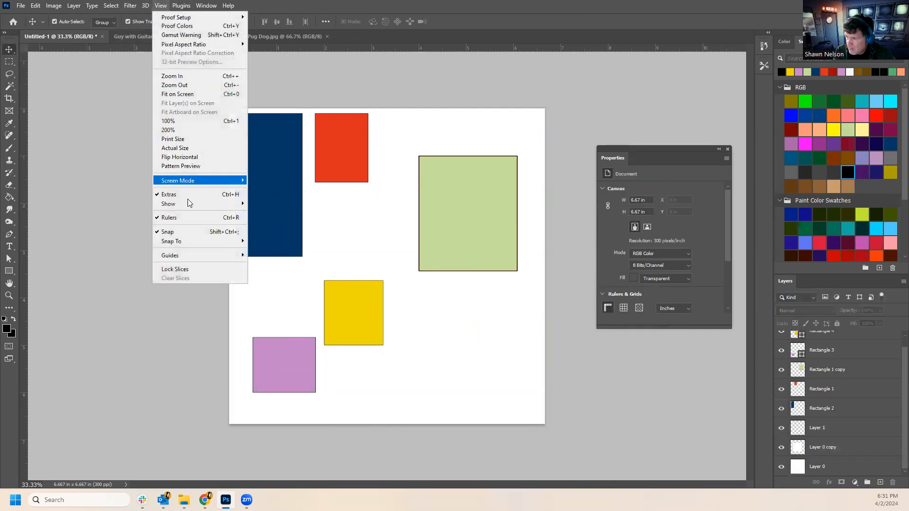
mouse_move(201, 208)
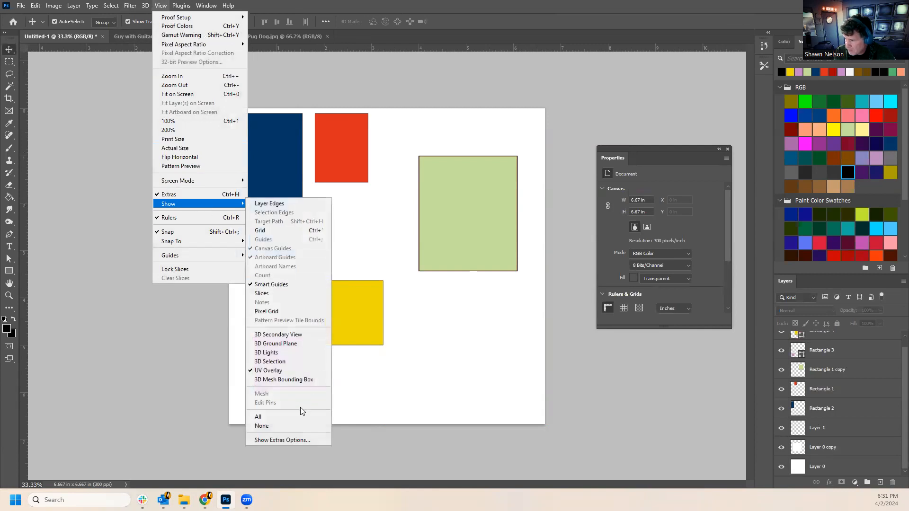
click(258, 313)
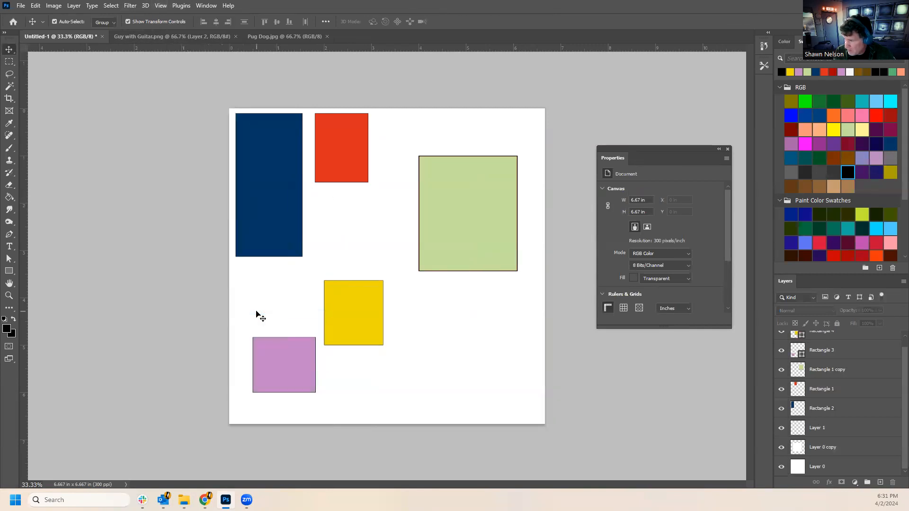
Hide Layer 0 and Layer 0 copy to expose the transparency checkerboard, and show both layers again.
click(782, 467)
click(783, 448)
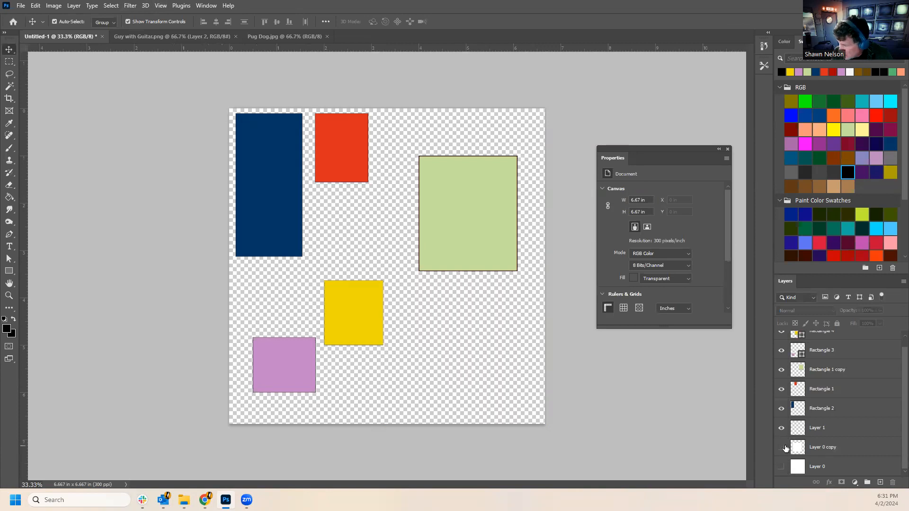
click(782, 447)
click(782, 467)
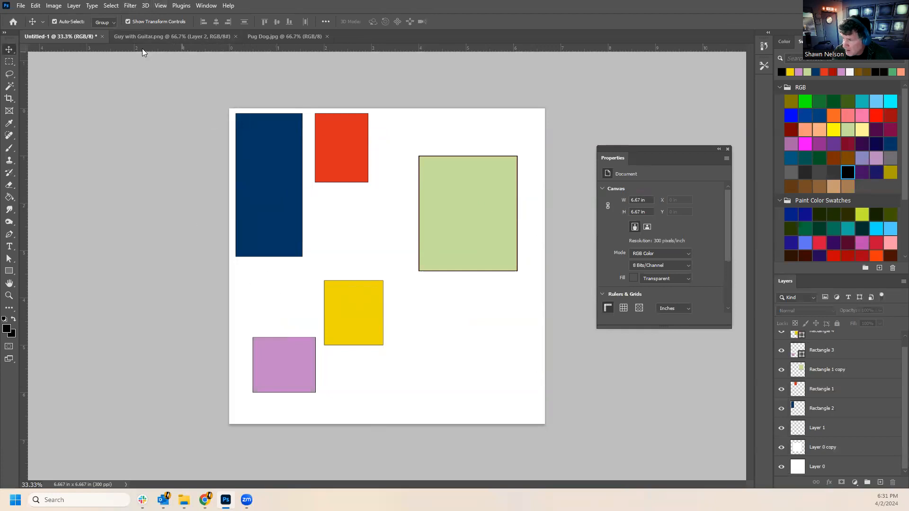
Create a new document from the 1000 pixel grid preset and view the transparency grid preferences without changing them.
click(21, 6)
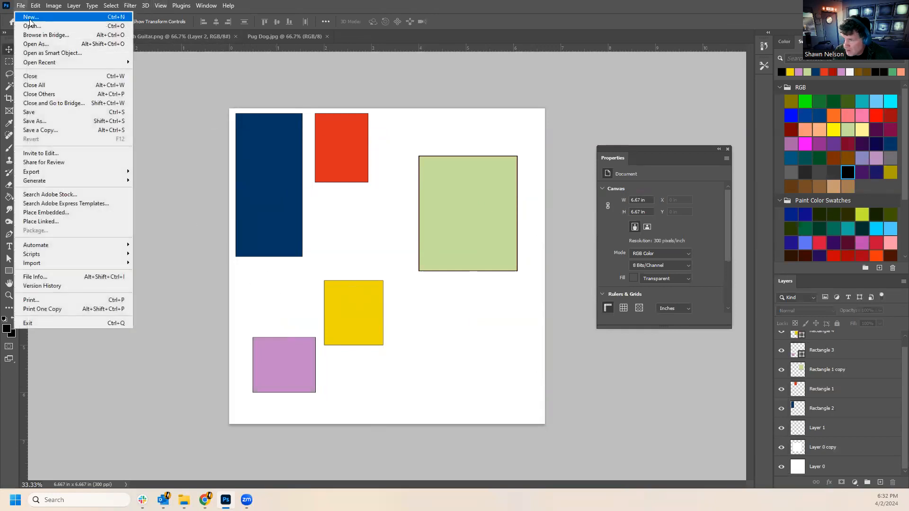
click(30, 18)
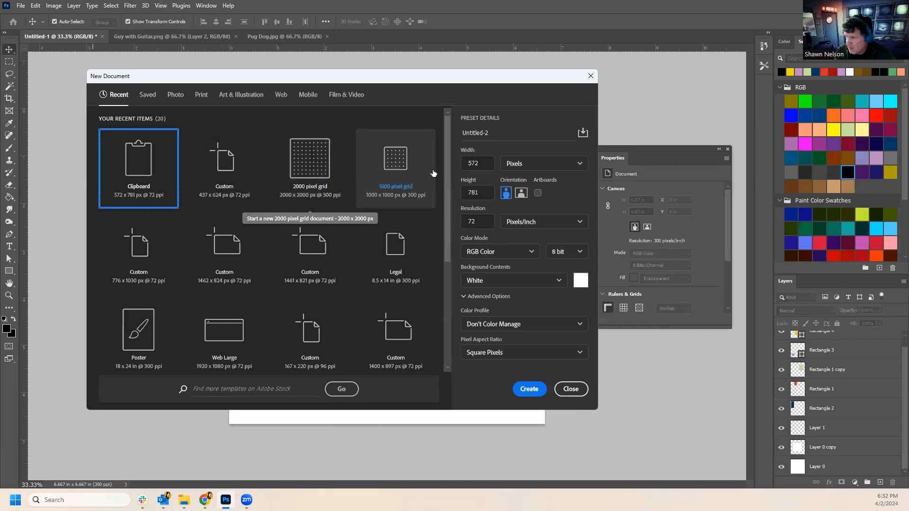
double_click(395, 163)
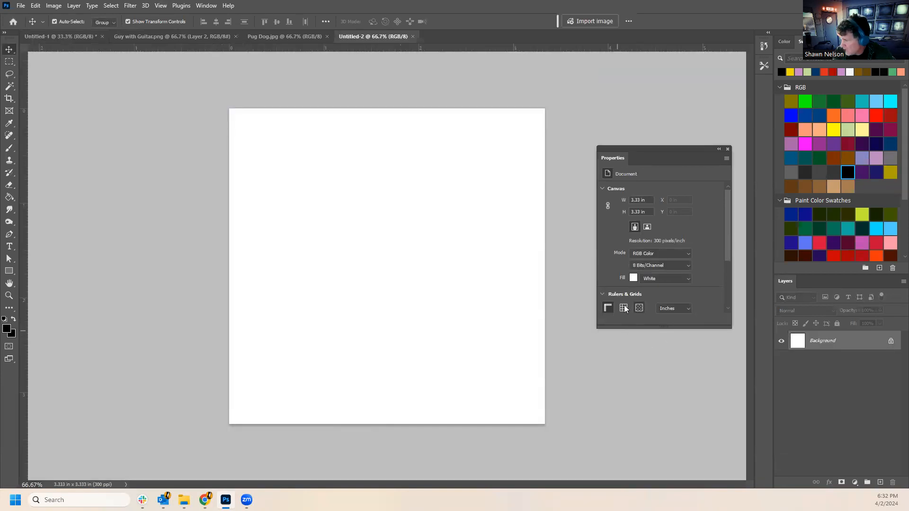
click(639, 308)
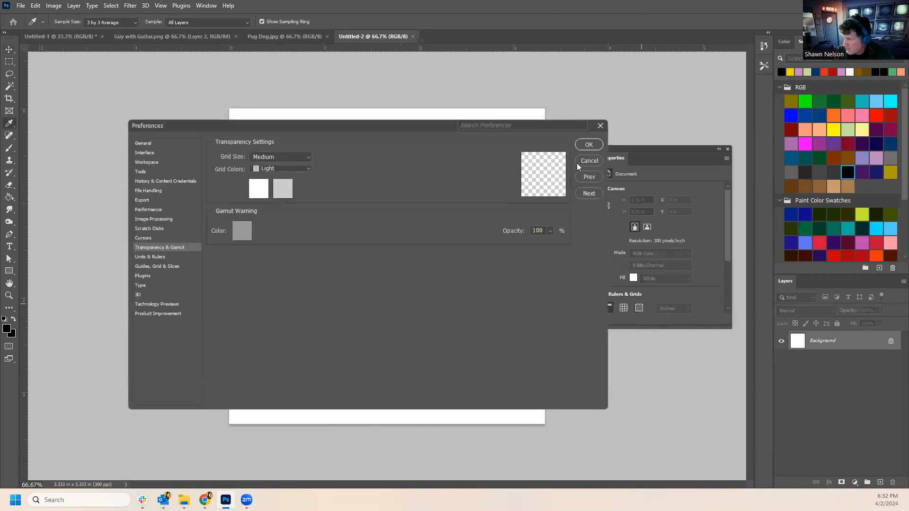
click(589, 162)
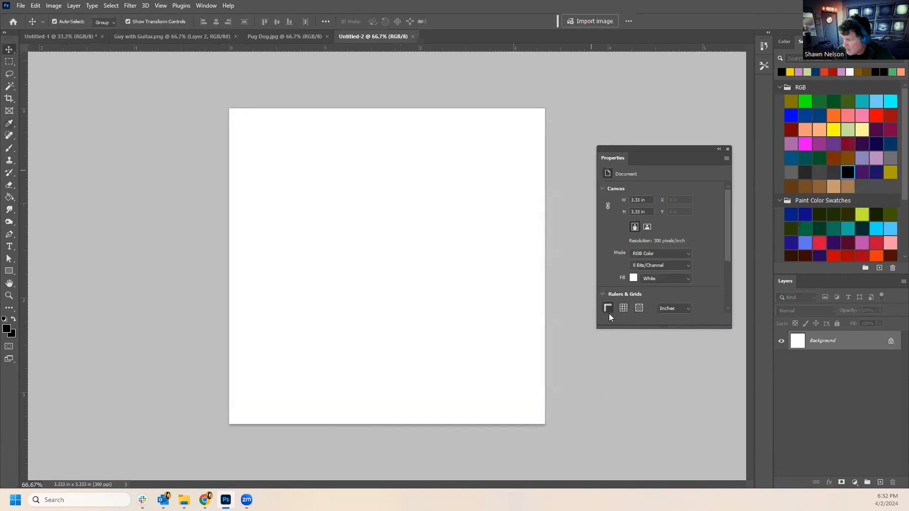
Set the ruler units to millimeters and show the grid over the blank canvas.
click(673, 309)
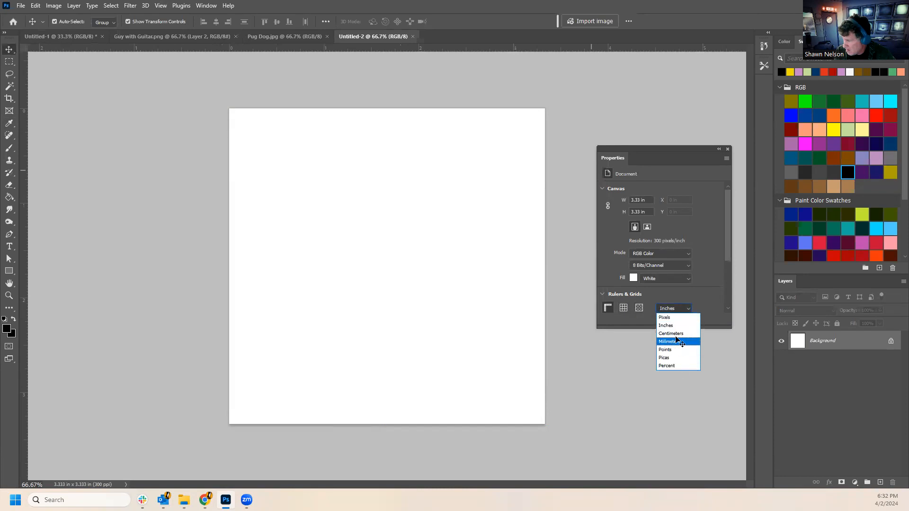
click(679, 342)
click(624, 308)
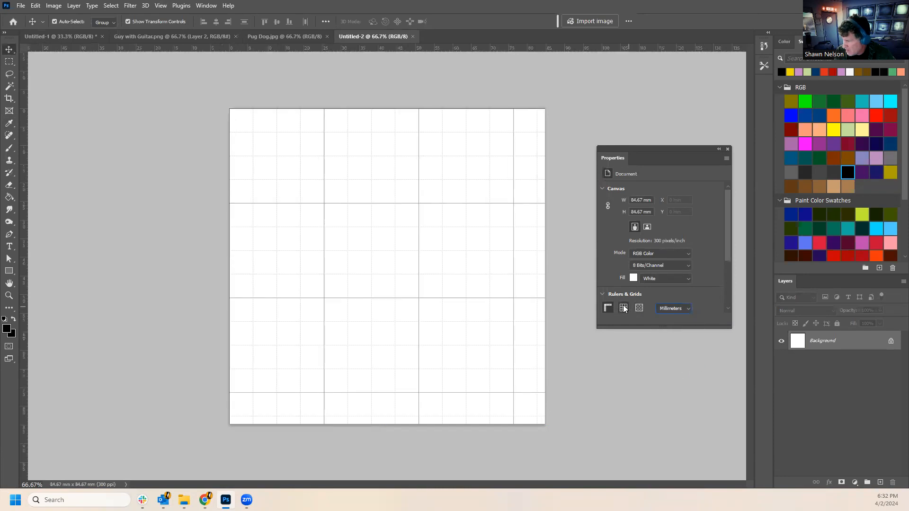
Hide the grid and view the Units & Rulers preferences, leaving them without changes.
click(625, 308)
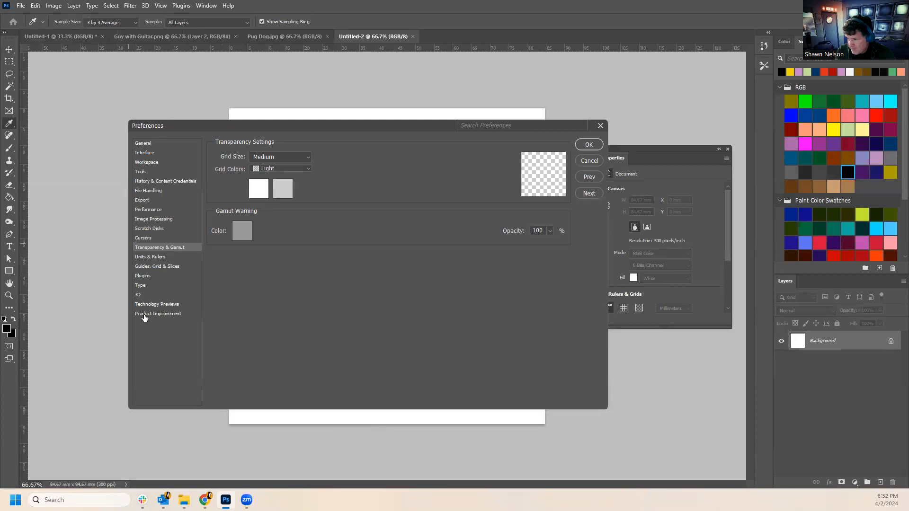
click(150, 258)
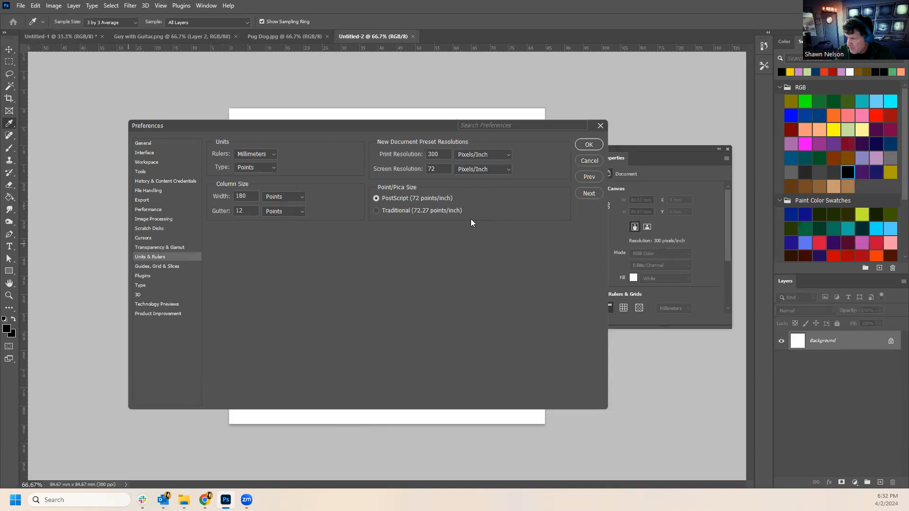
click(589, 162)
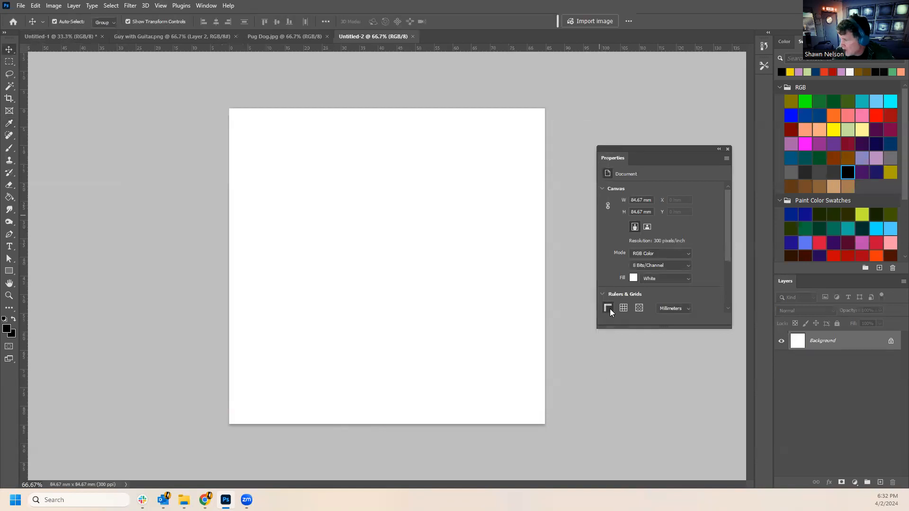
Convert the locked Background into a regular layer, reveal the distribute options in its properties, and deselect it.
click(853, 341)
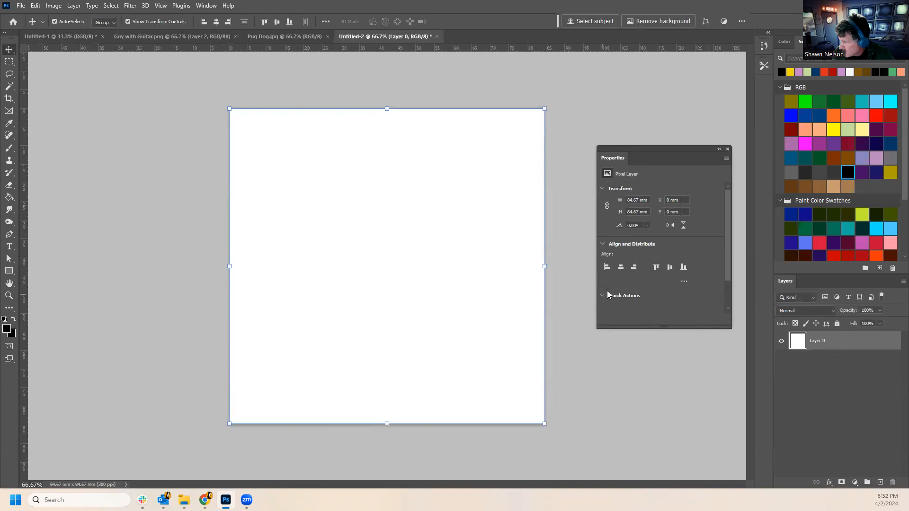
click(685, 282)
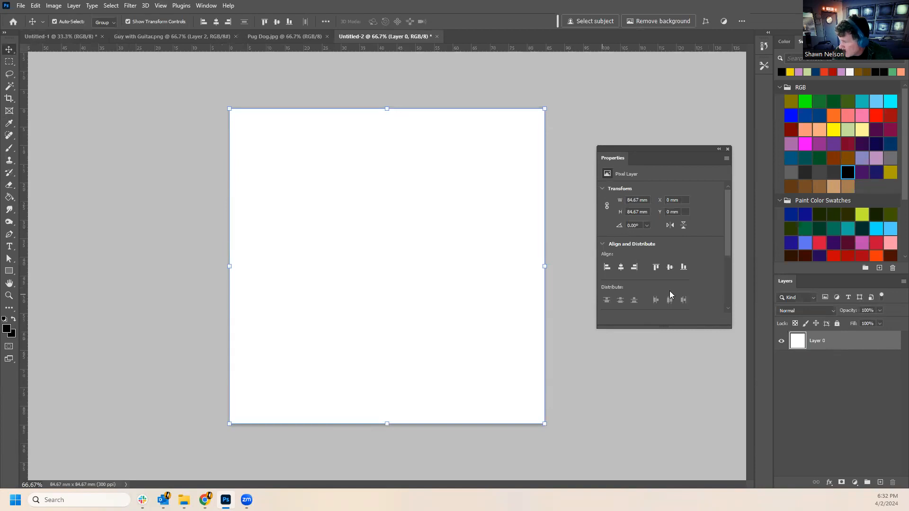
click(812, 386)
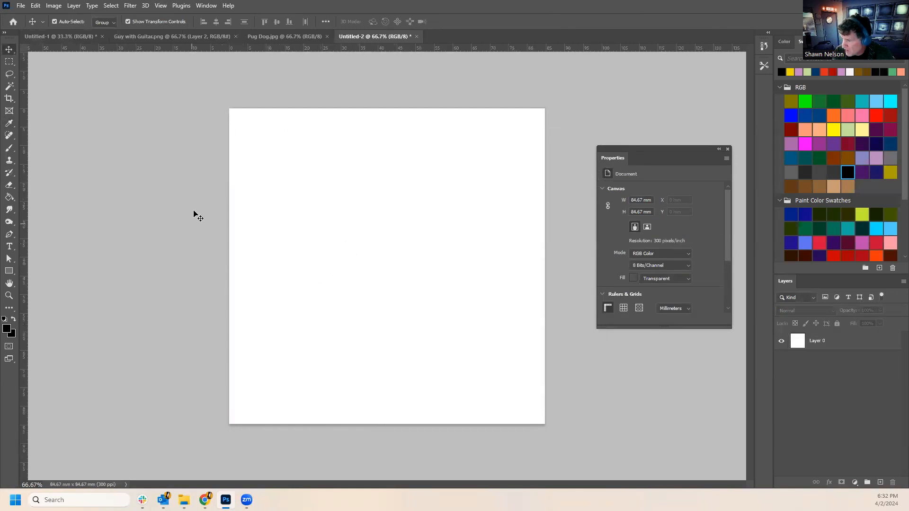
right_click(316, 237)
click(327, 208)
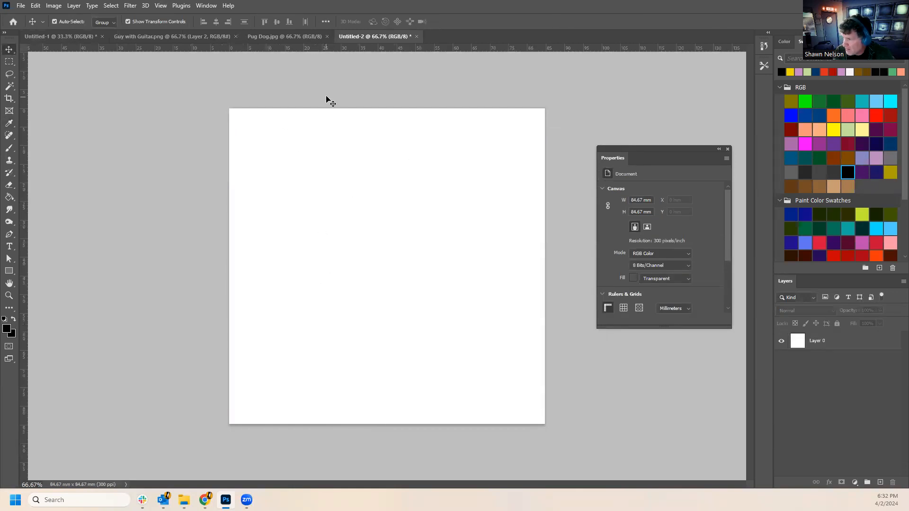
Close Untitled-2 without saving it and return to the Untitled-1 document with the coloured rectangles.
click(295, 37)
click(368, 38)
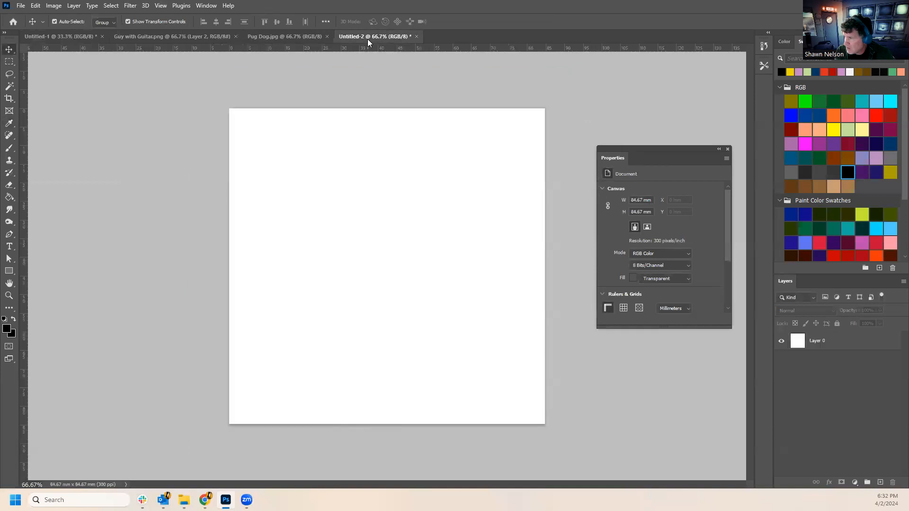
click(416, 37)
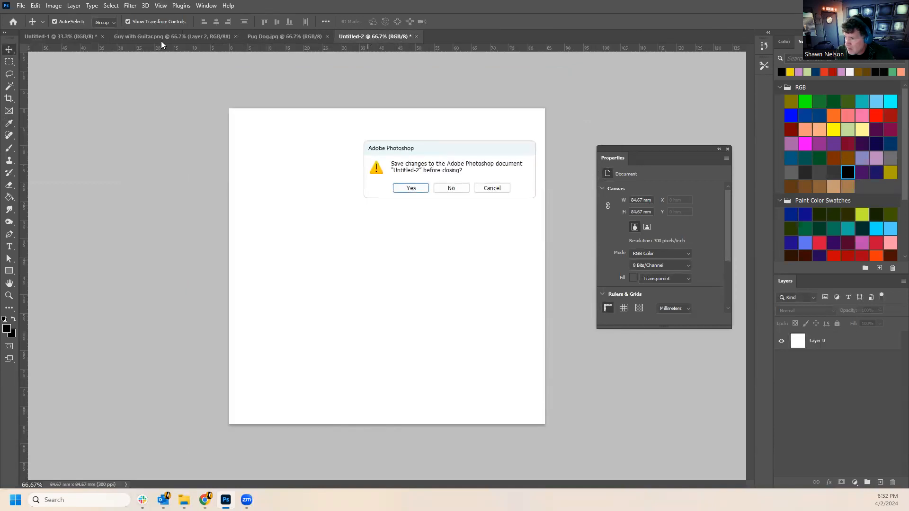
key(Tab)
click(450, 187)
click(70, 36)
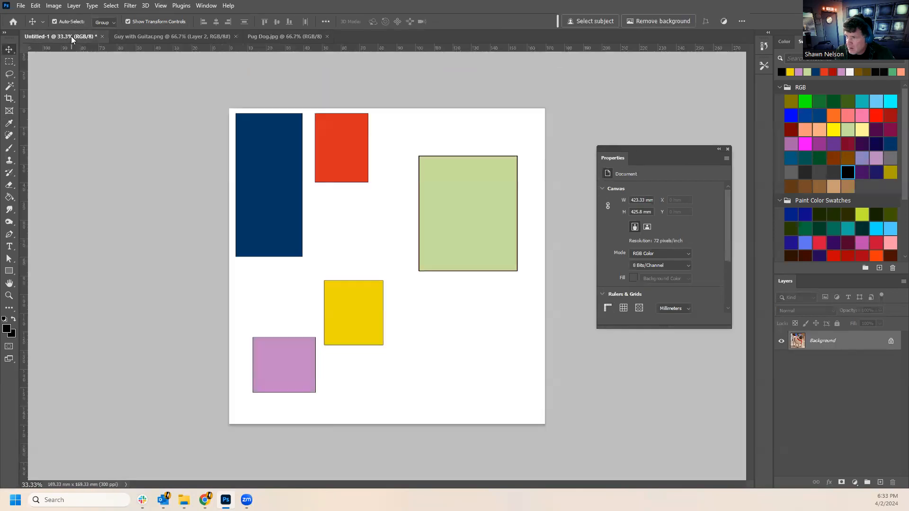
Turn on the display of slices in Untitled-1 and deselect all layers.
click(453, 374)
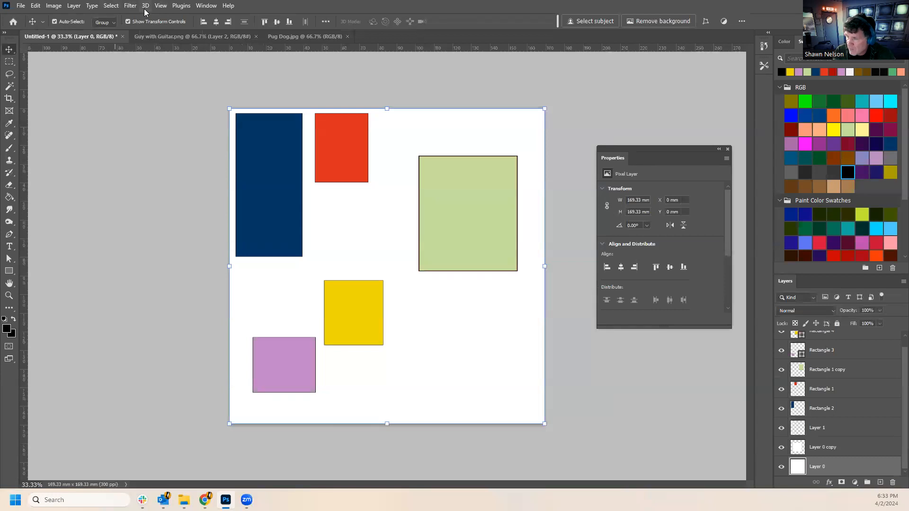
click(129, 5)
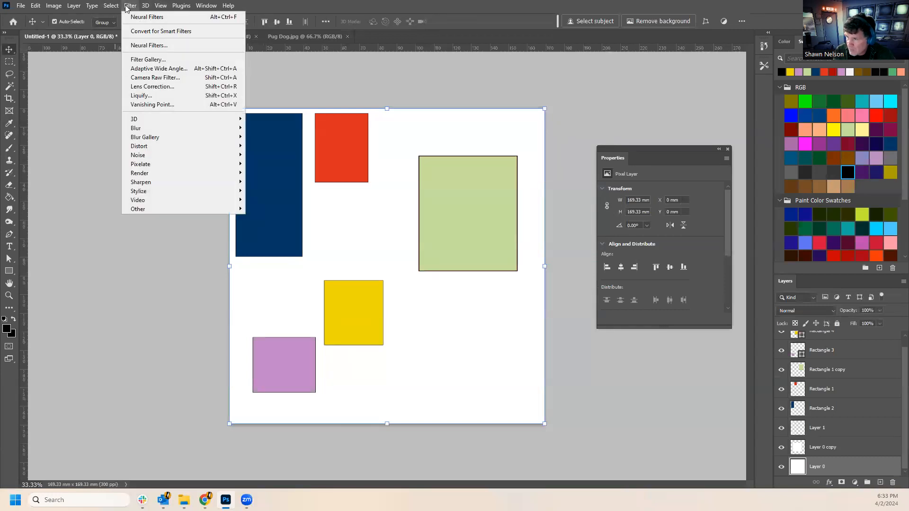
mouse_move(160, 6)
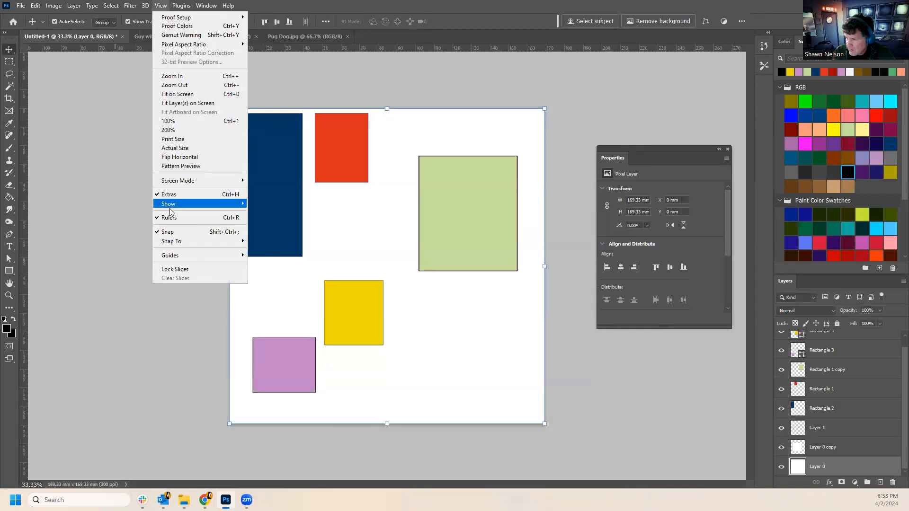
mouse_move(182, 203)
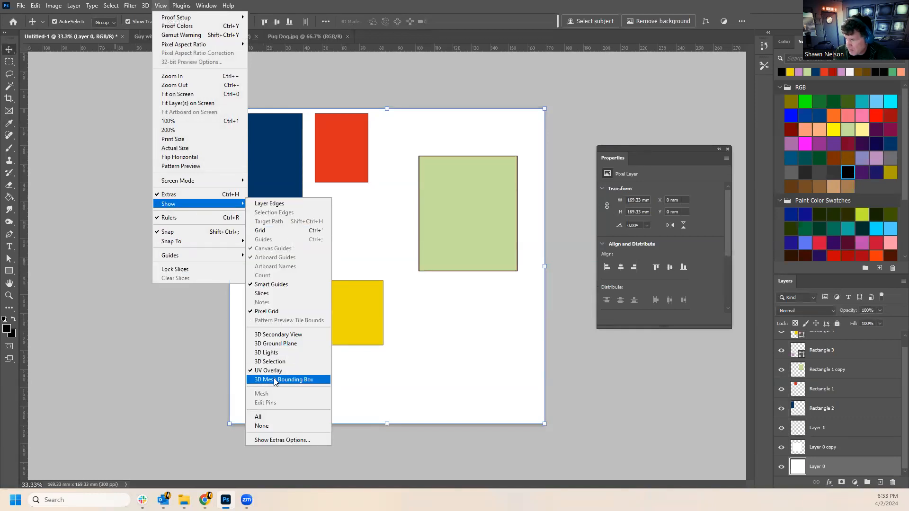
click(266, 293)
click(601, 435)
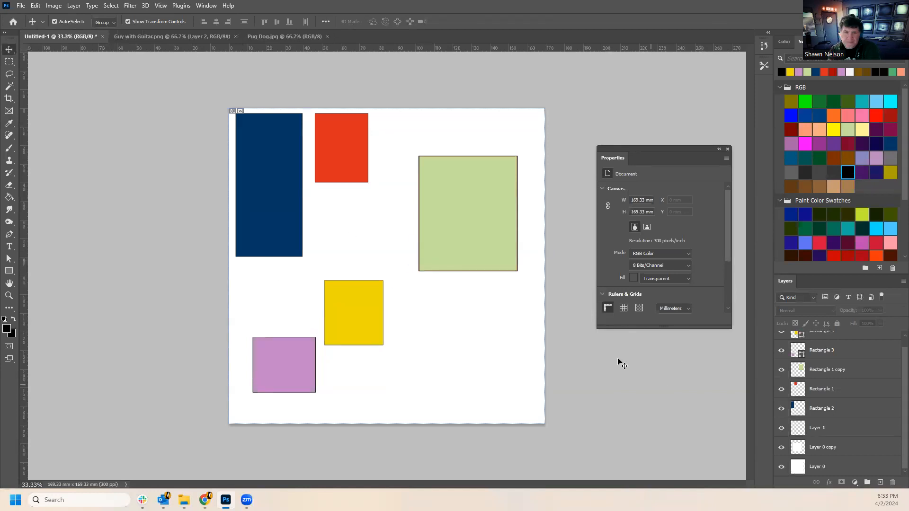
Switch to Chrome and bring its window with the Google results for "9 SLICE" into view over the canvas.
key(alt+Tab)
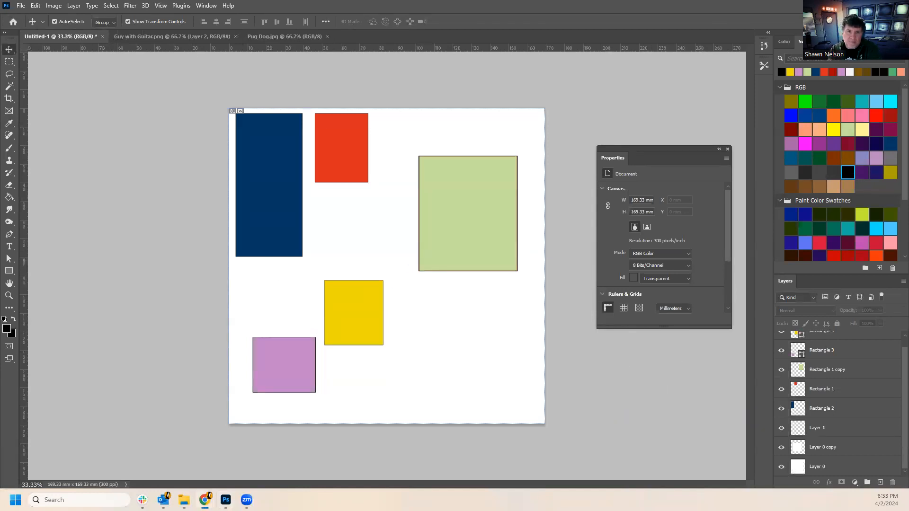
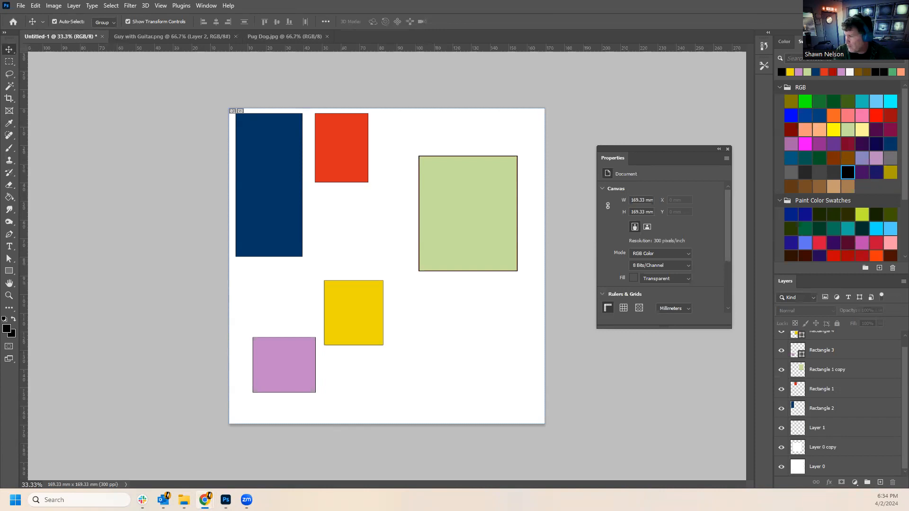
drag(0, 23, 469, 22)
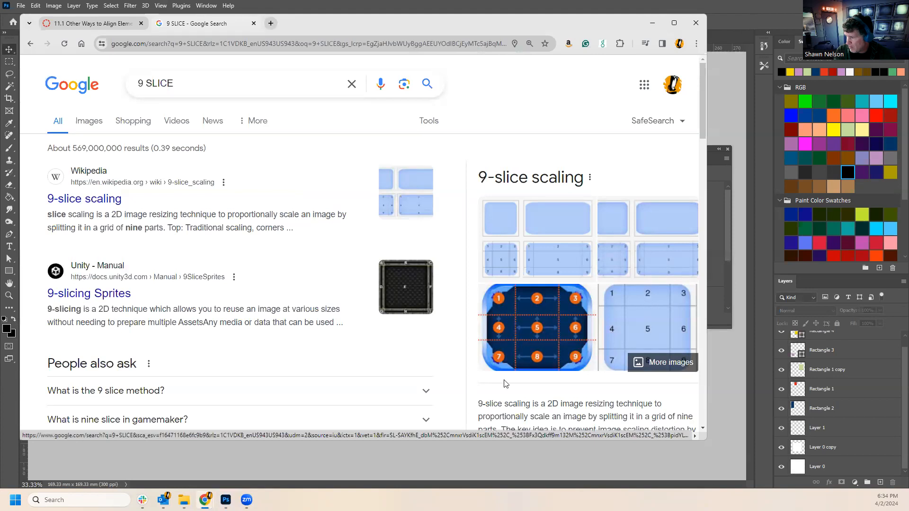
Open the image results for 9-slice scaling, preview the Roblox Studio diagram, and look through its related images.
click(543, 351)
click(423, 270)
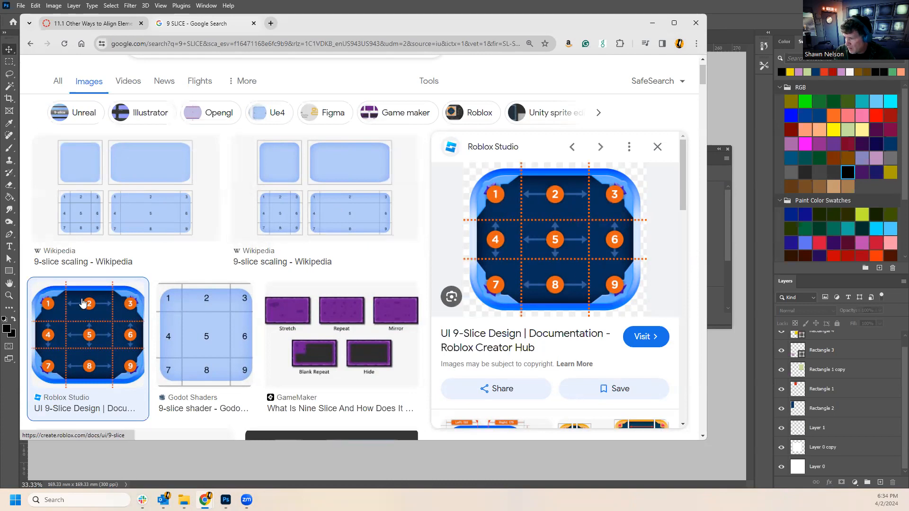
scroll(440, 284, down, 5)
scroll(442, 275, up, 1)
scroll(524, 298, down, 5)
scroll(524, 297, down, 2)
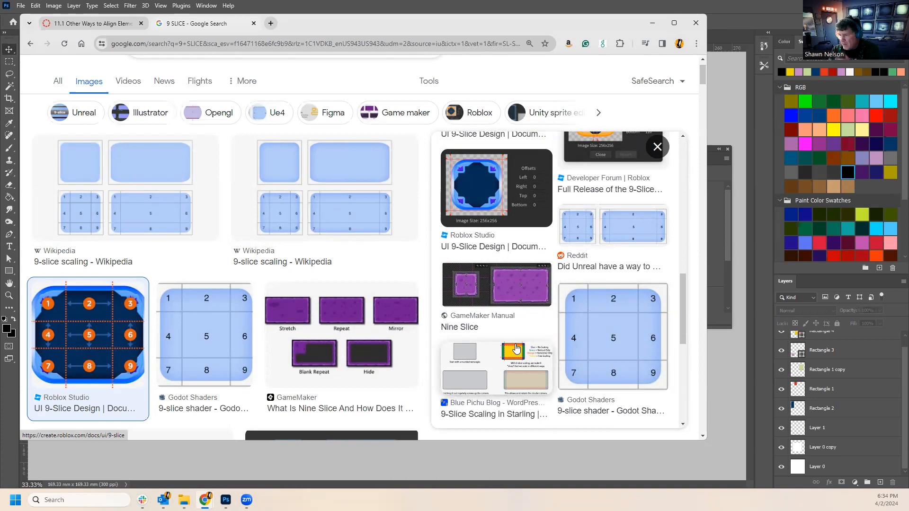
Open the GameMaker article on Nine Slice and examine its illustrations of the numbered slices and the resized sprite.
click(380, 410)
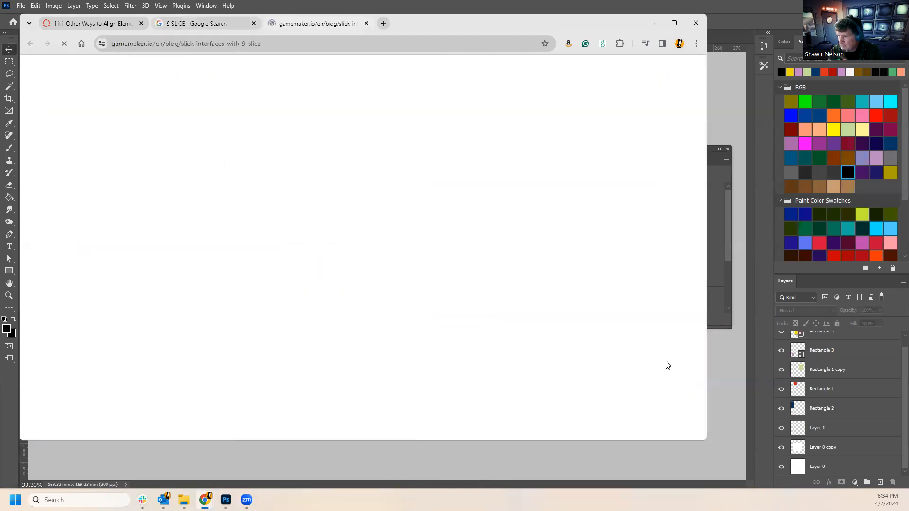
scroll(525, 323, down, 5)
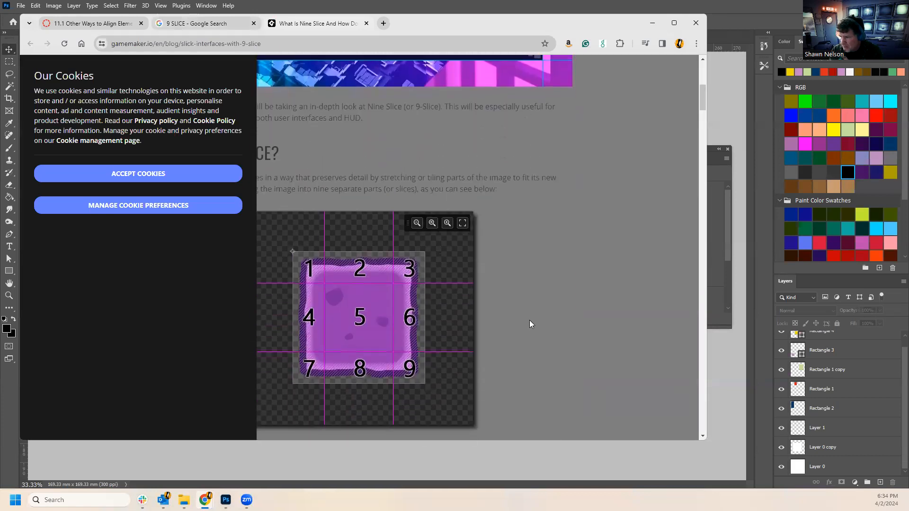
scroll(529, 320, down, 7)
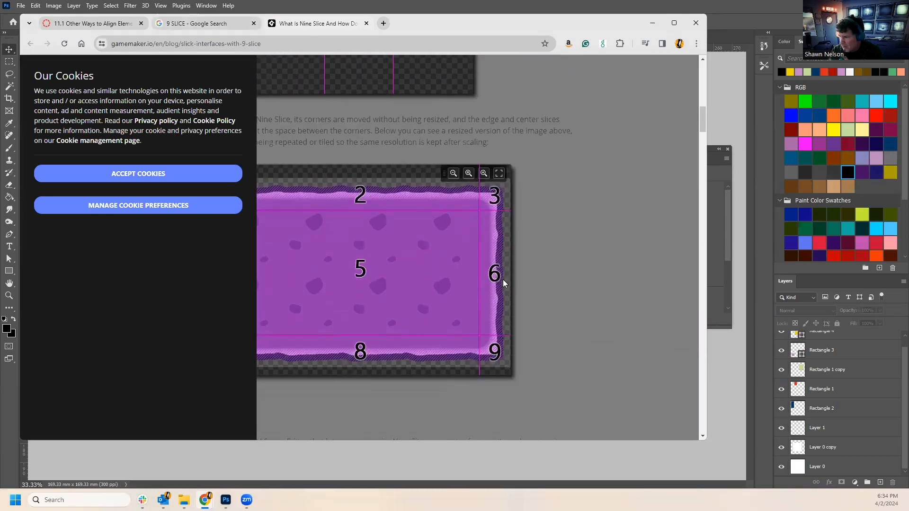
scroll(556, 247, down, 7)
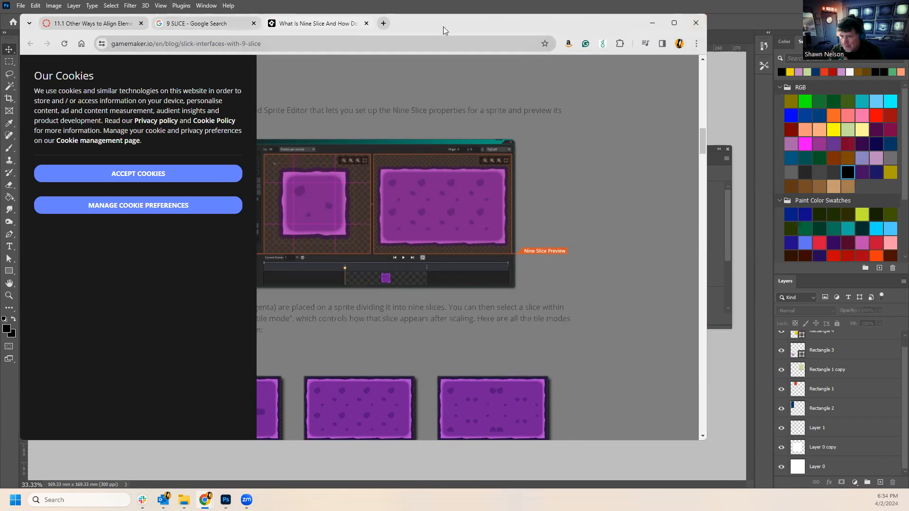
Switch back to Photoshop and fill Layer 0 with a dark maroon swatch using the Paint Bucket tool.
click(653, 23)
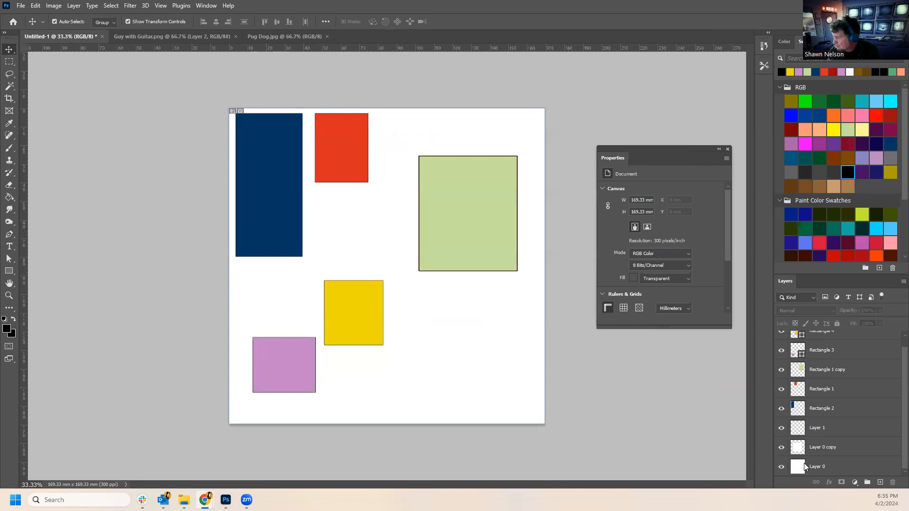
click(839, 471)
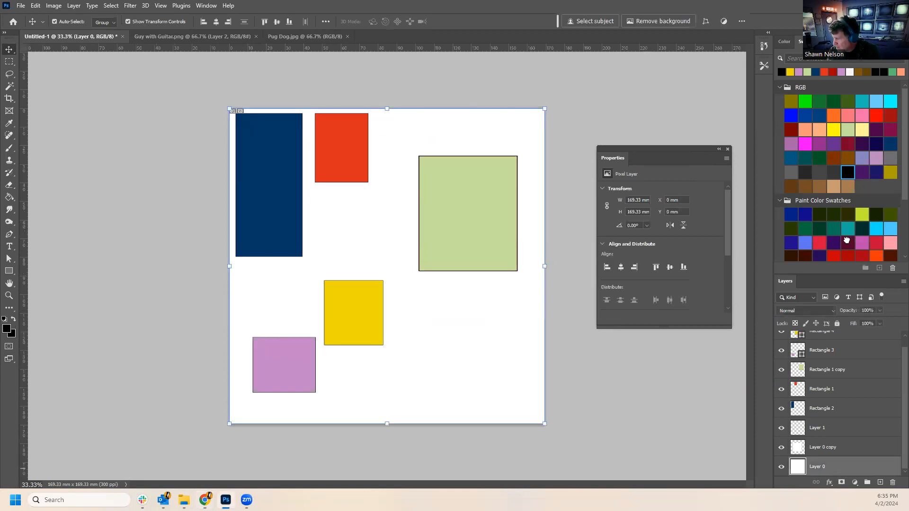
click(849, 243)
click(9, 197)
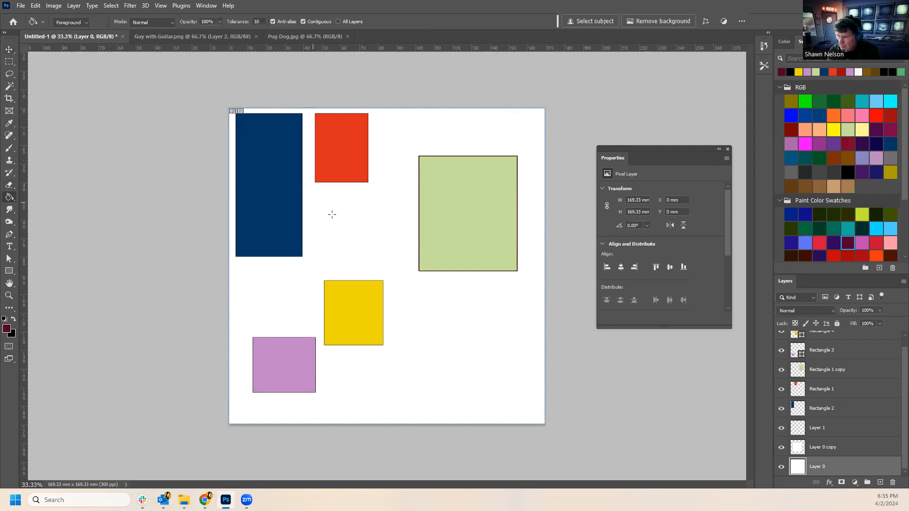
click(349, 225)
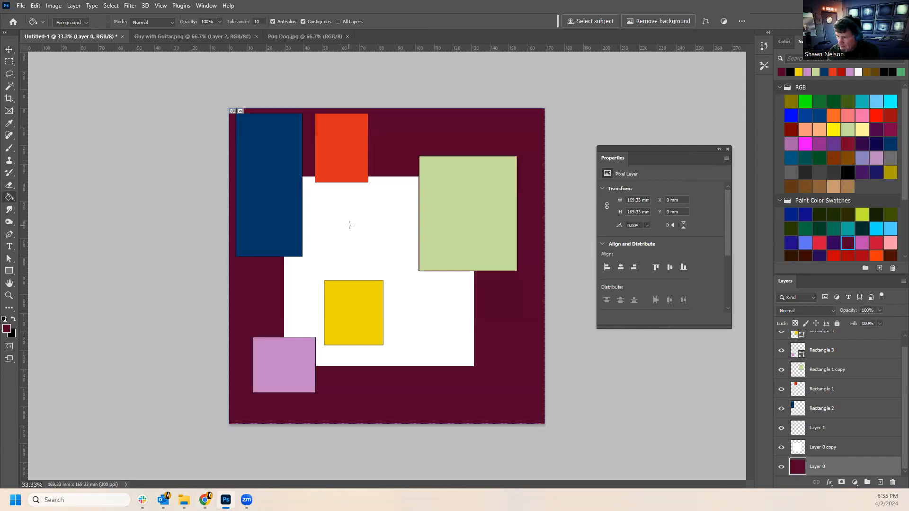
Delete the Layer 0 copy layer that covers the middle of the maroon background.
click(823, 447)
click(893, 482)
click(423, 188)
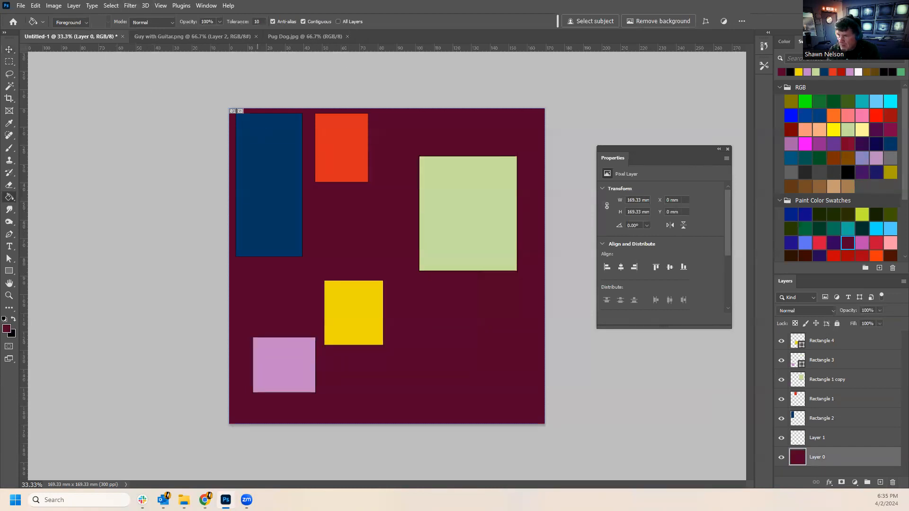
Turn off the display of slices with the Move tool active, and deselect all layers.
click(9, 50)
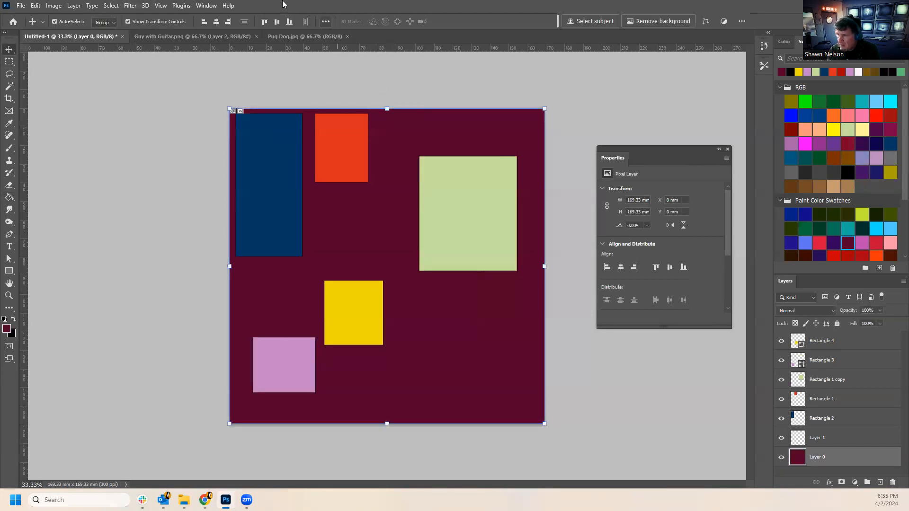
click(165, 6)
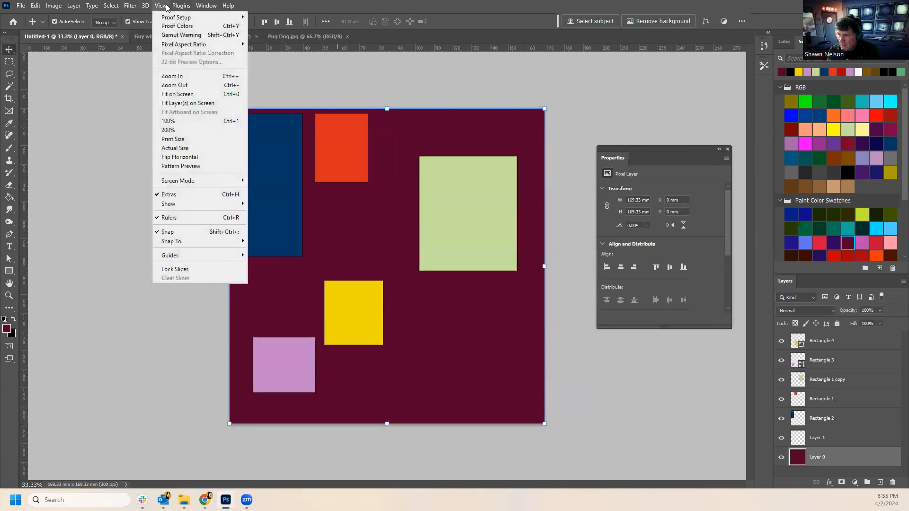
mouse_move(198, 203)
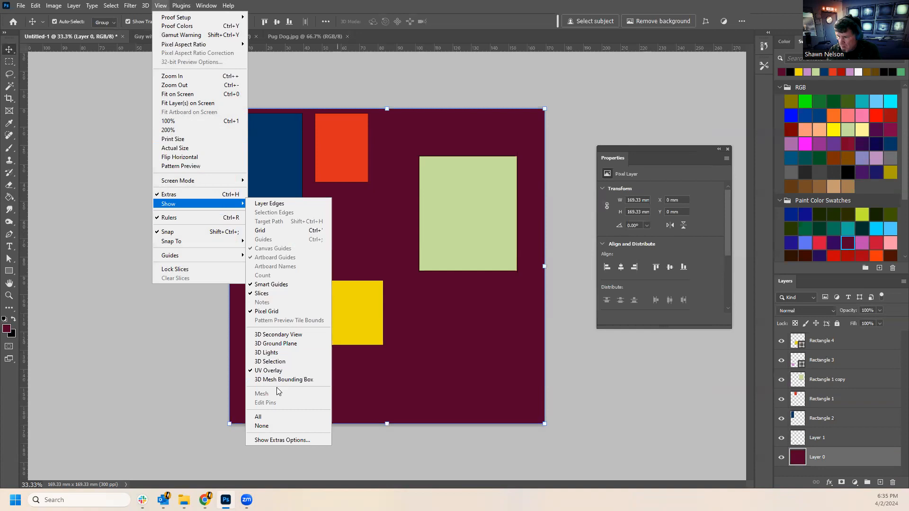
click(257, 294)
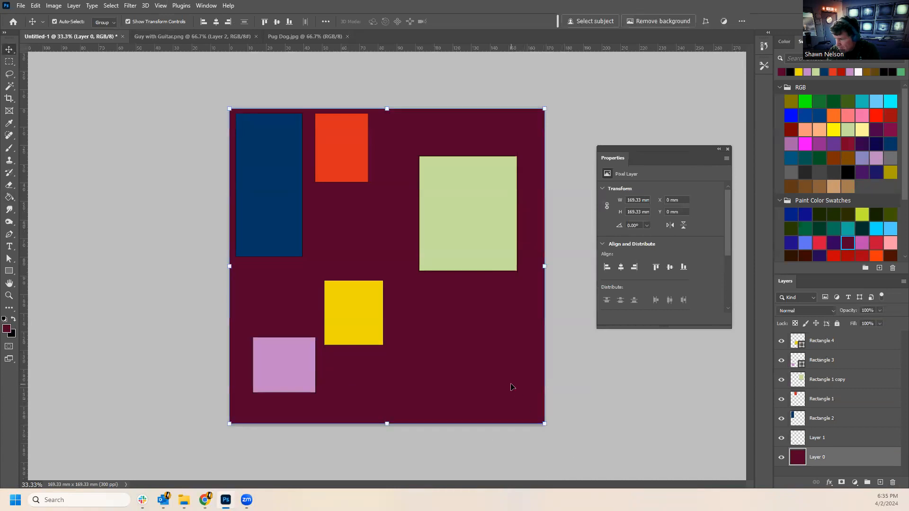
click(622, 423)
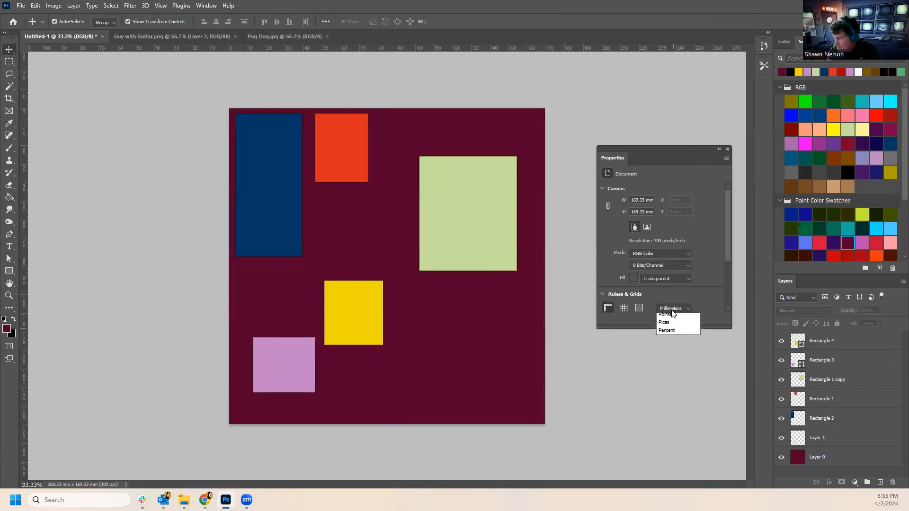
Set the document's ruler units to inches and view the available bit depths, keeping 8 Bits/Channel.
click(673, 325)
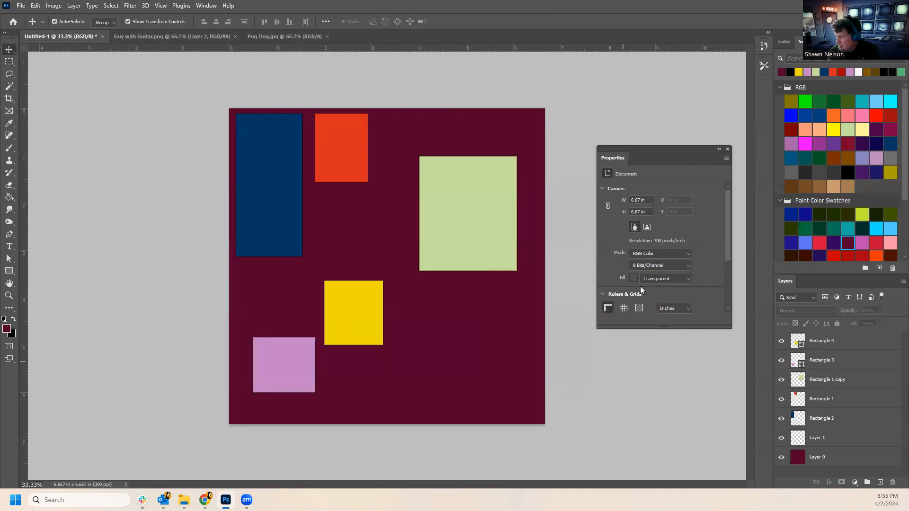
click(666, 265)
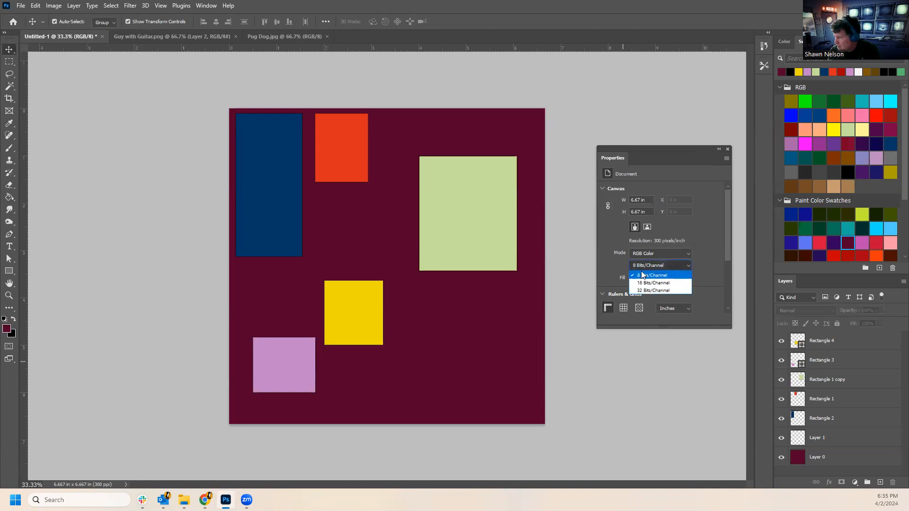
click(630, 396)
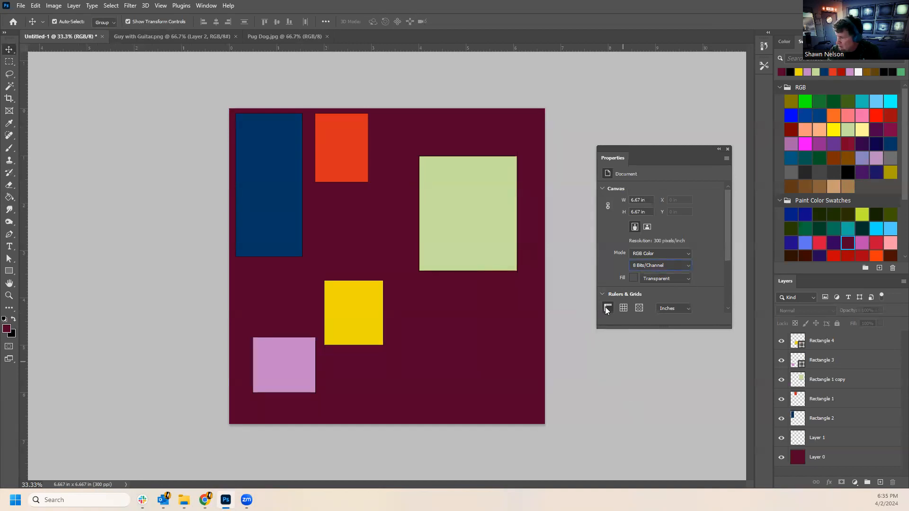
View the Transparency & Gamut preferences without changing them, and show the grid over the canvas.
click(636, 308)
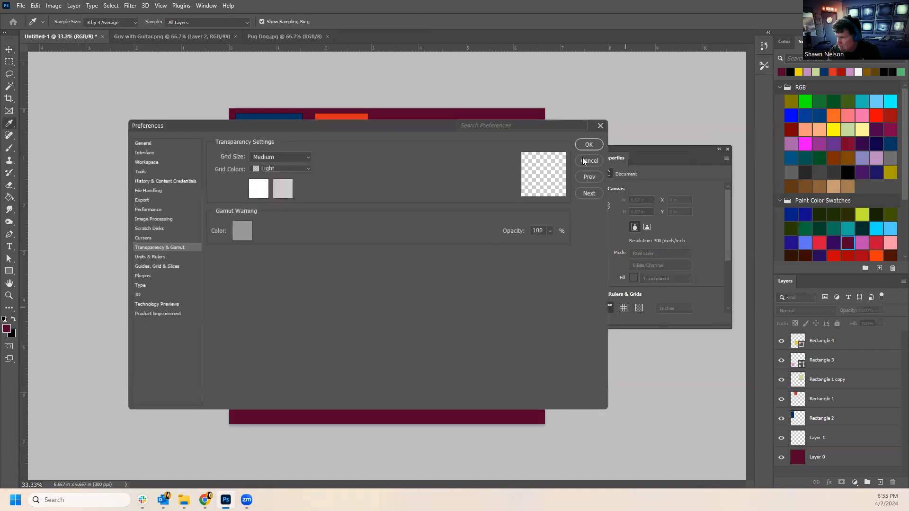
click(589, 160)
click(625, 308)
click(624, 308)
click(624, 308)
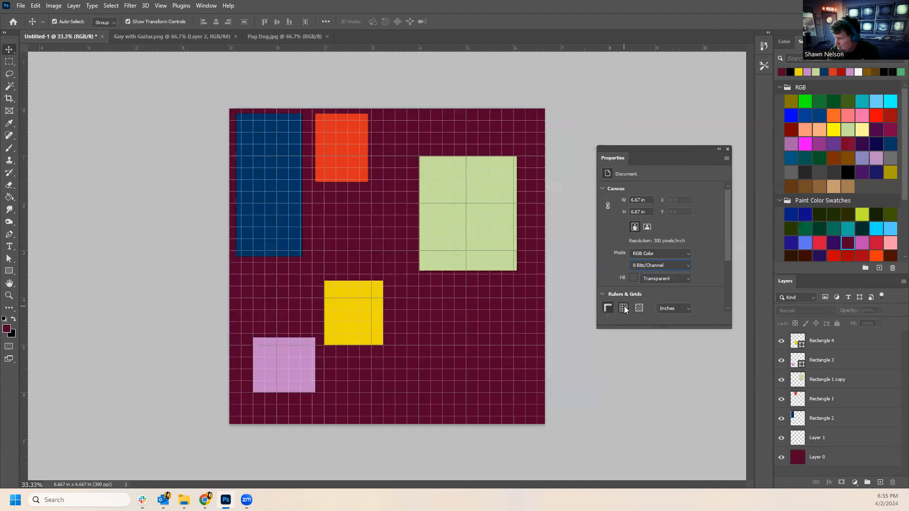
Set the document's ruler units to pixels, and toggle the rulers off and back on.
click(674, 309)
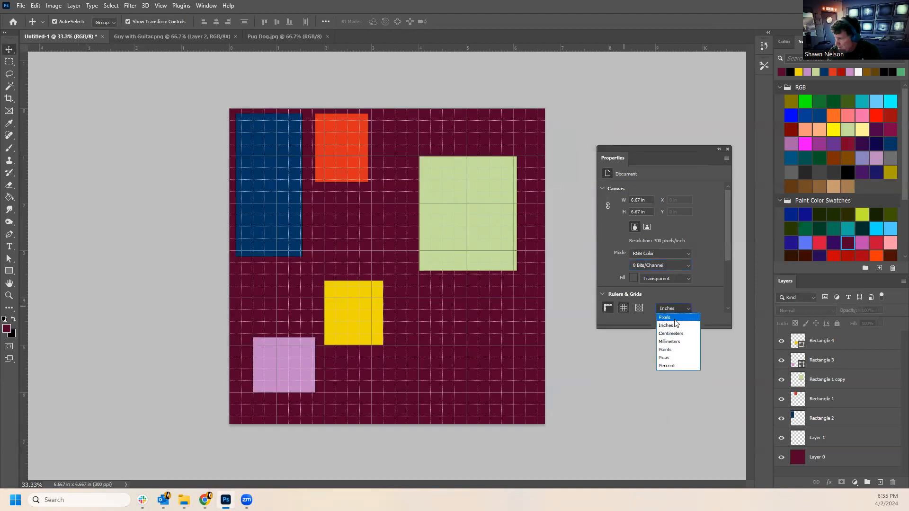
click(674, 317)
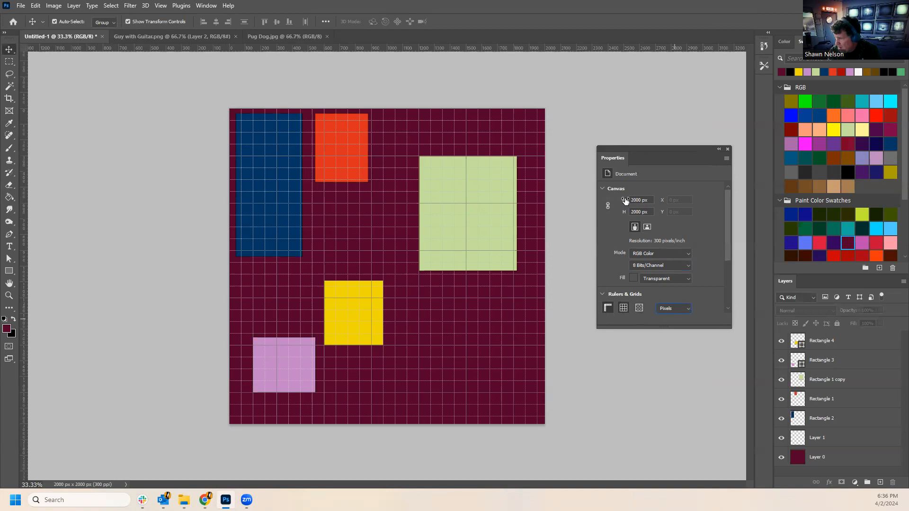
click(608, 308)
click(608, 308)
Hide the grid on the canvas and set the document's ruler units to inches.
click(624, 310)
click(624, 310)
click(624, 310)
click(667, 308)
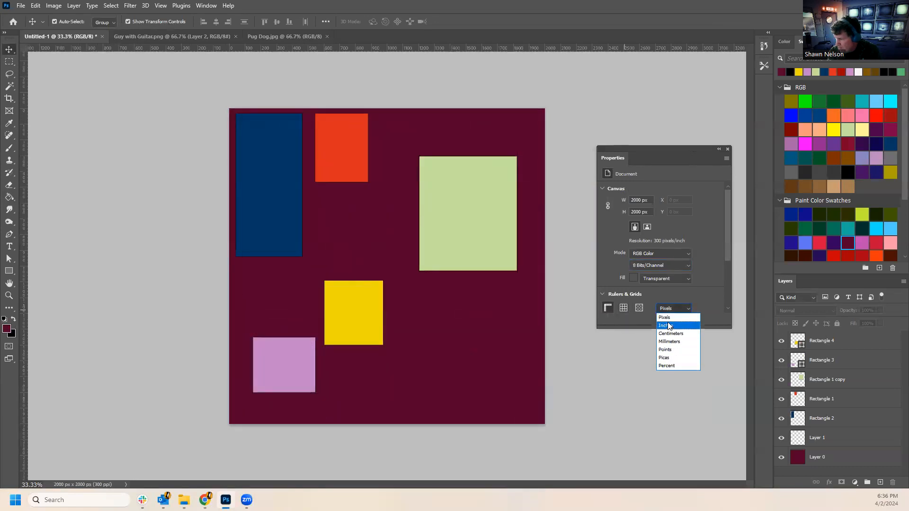
click(669, 326)
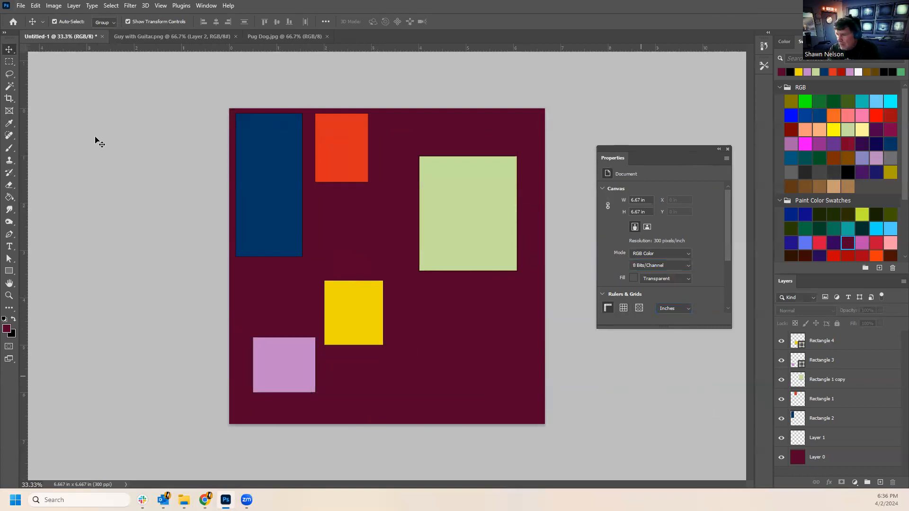
Lock the document's slices and unlock them again.
click(160, 6)
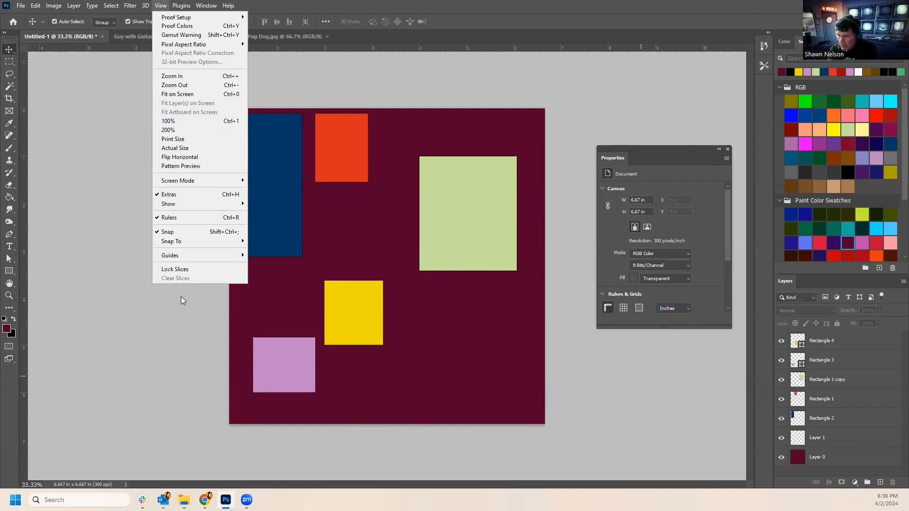
click(179, 271)
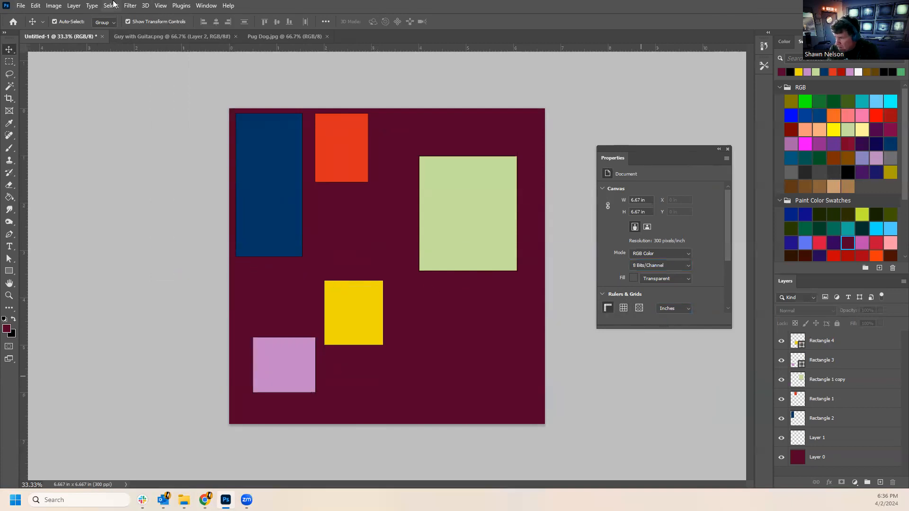
click(164, 5)
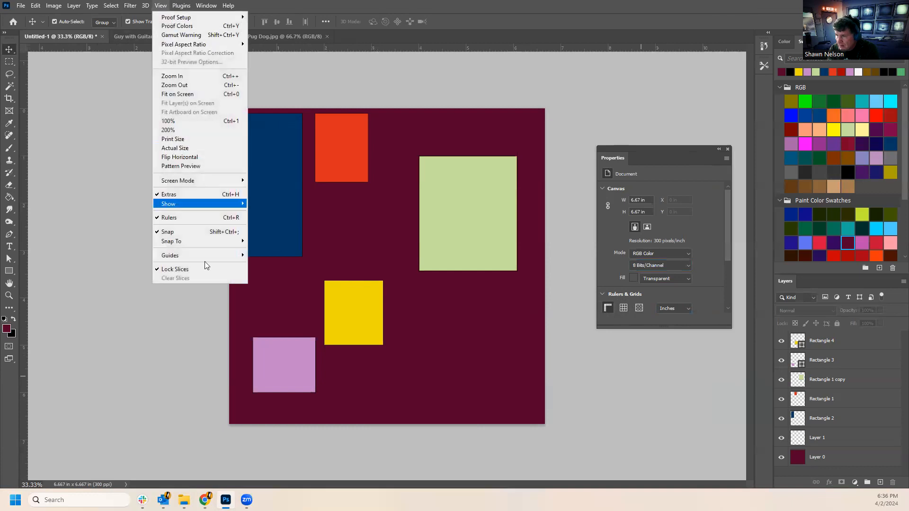
click(183, 271)
Turn off the display of the pixel grid.
click(163, 7)
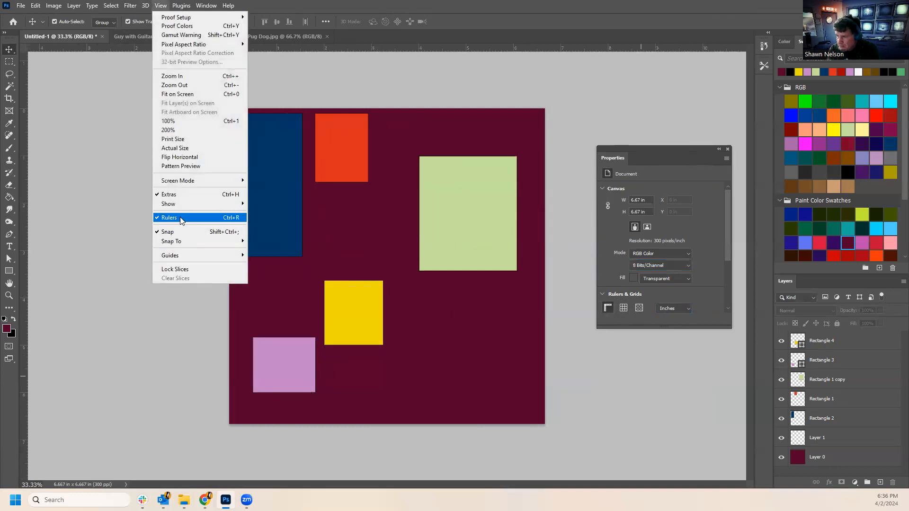
mouse_move(179, 206)
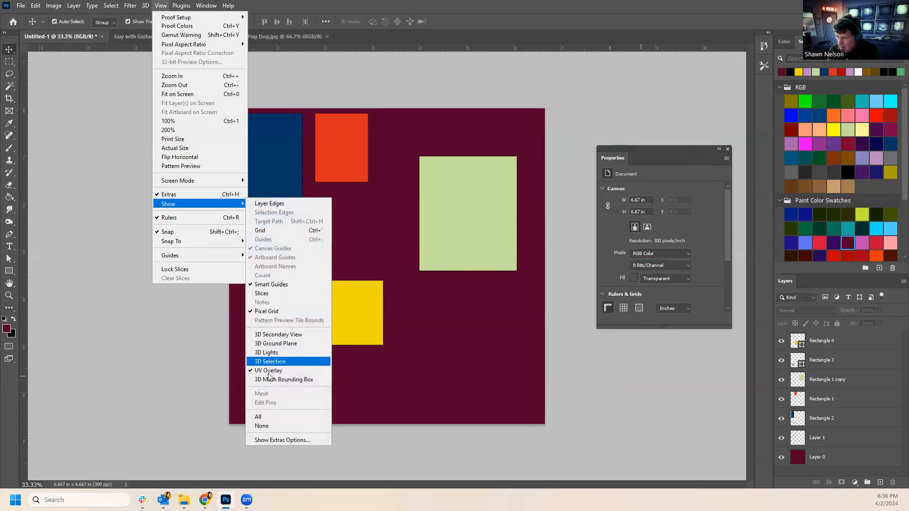
click(269, 312)
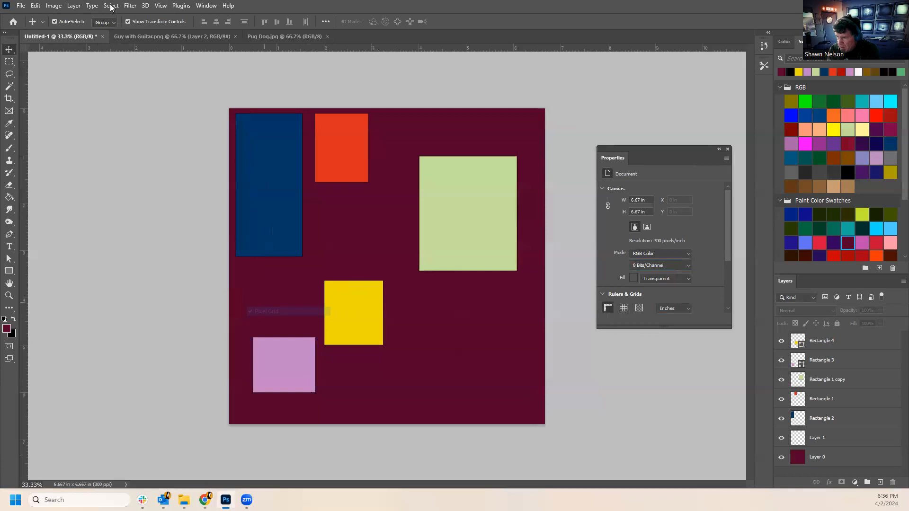
click(131, 8)
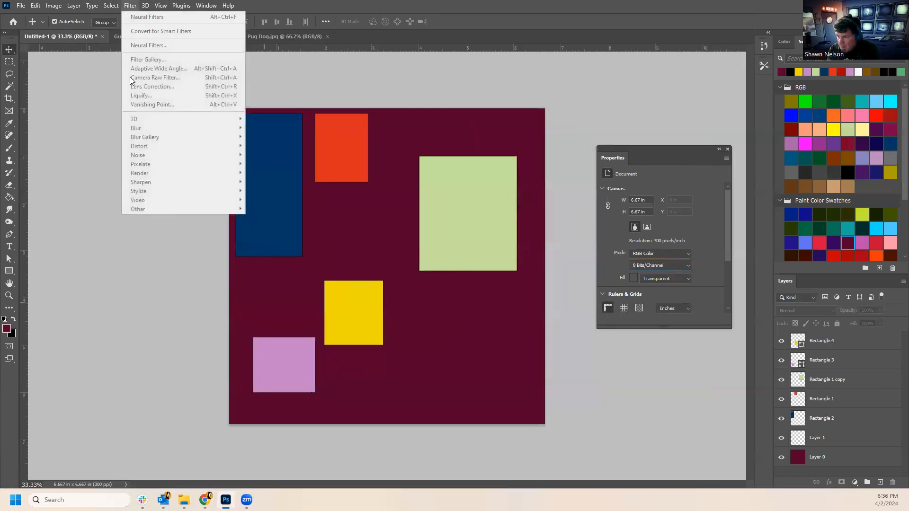
click(166, 4)
click(166, 5)
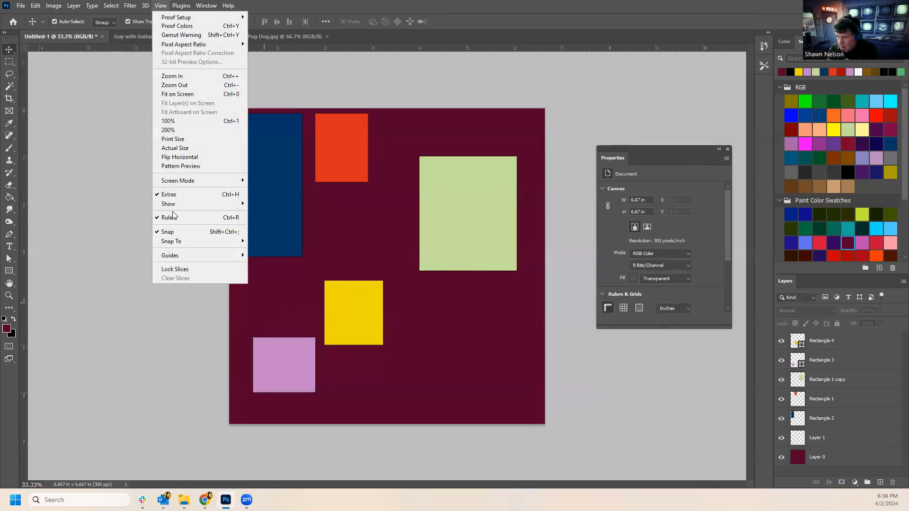
mouse_move(177, 204)
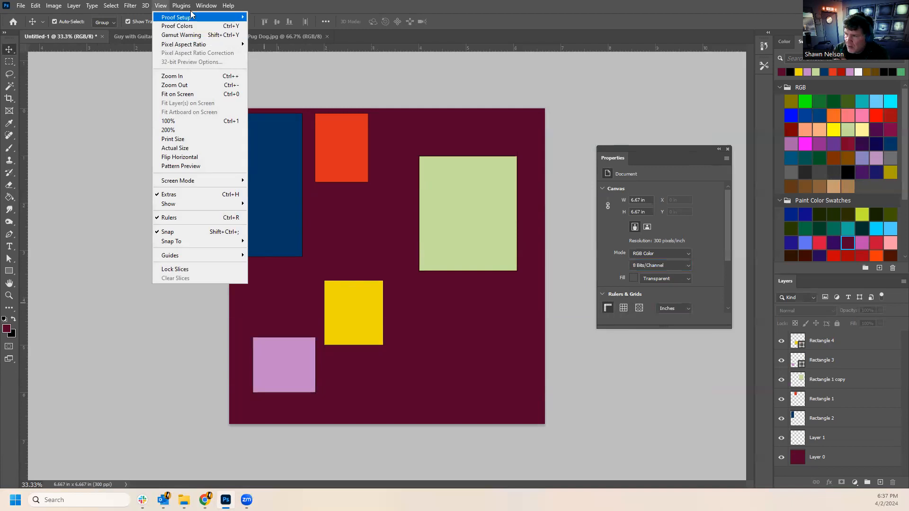
mouse_move(228, 5)
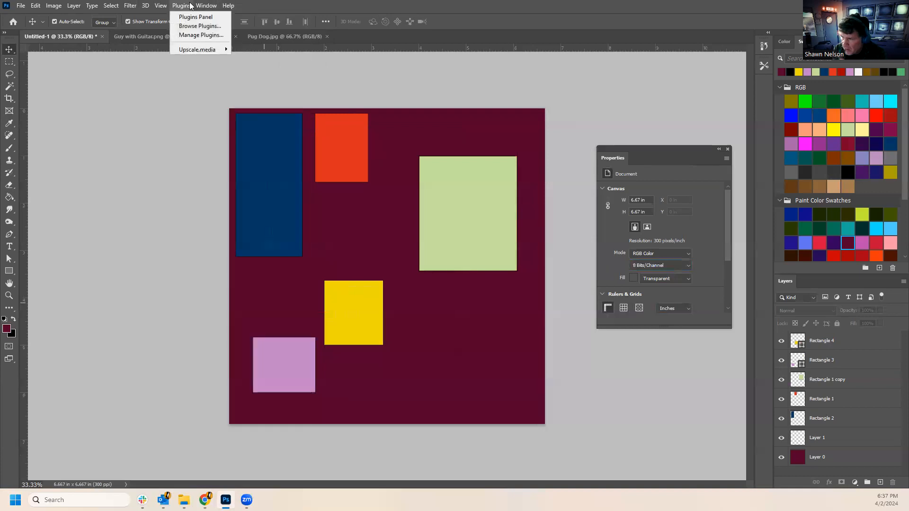
Review which elements the Show Extras Options include, and leave them without changes.
mouse_move(162, 5)
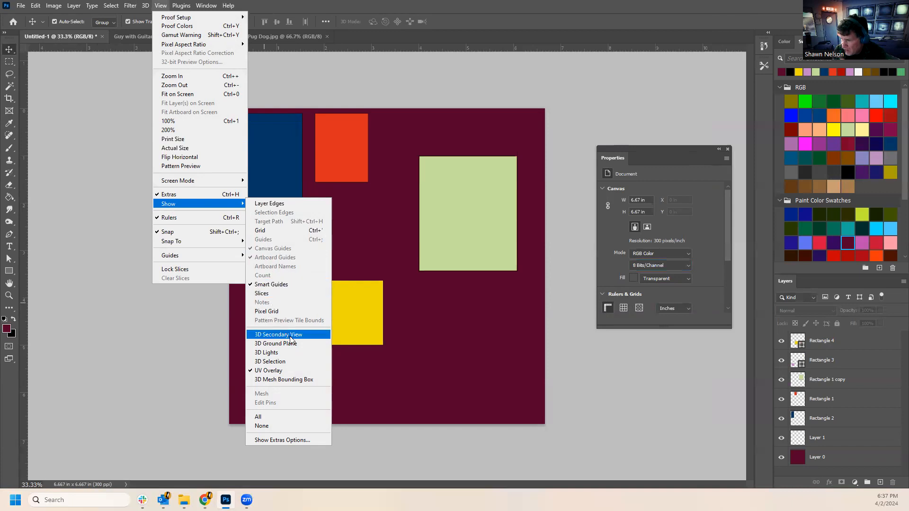
click(286, 441)
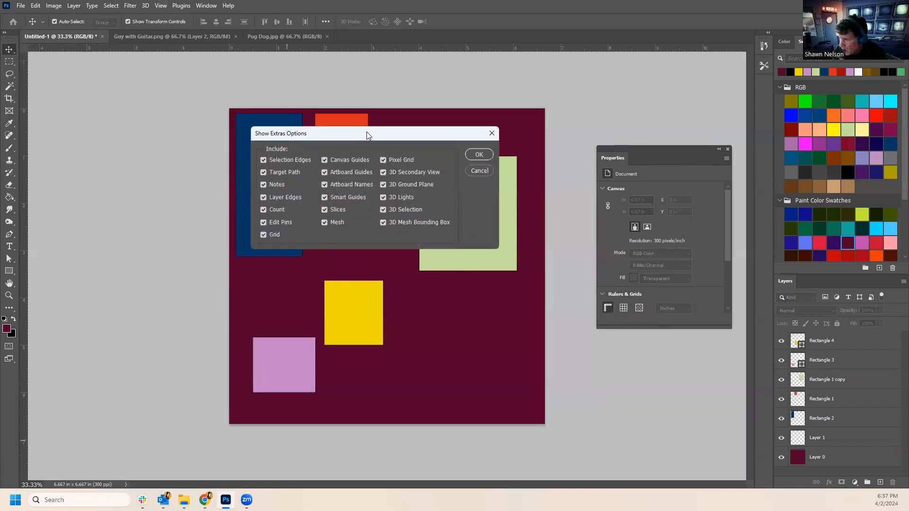
drag(369, 134, 381, 191)
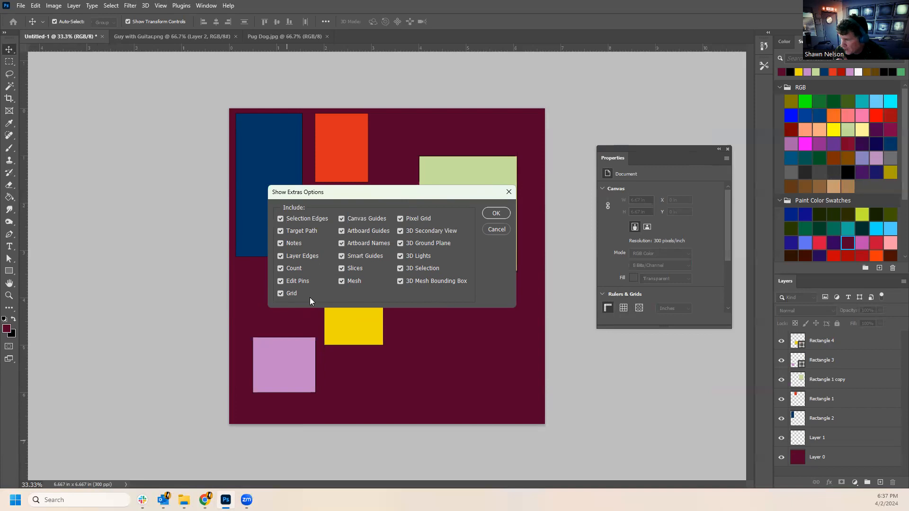
click(495, 229)
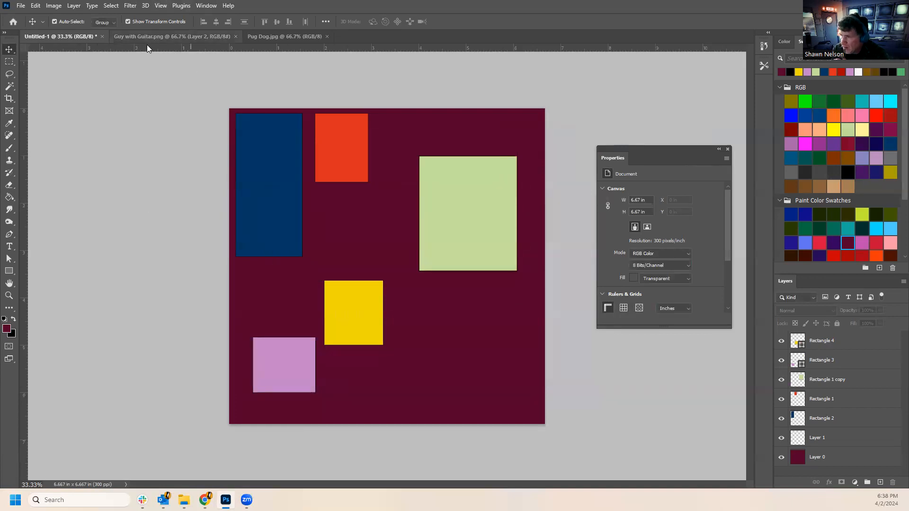
click(159, 6)
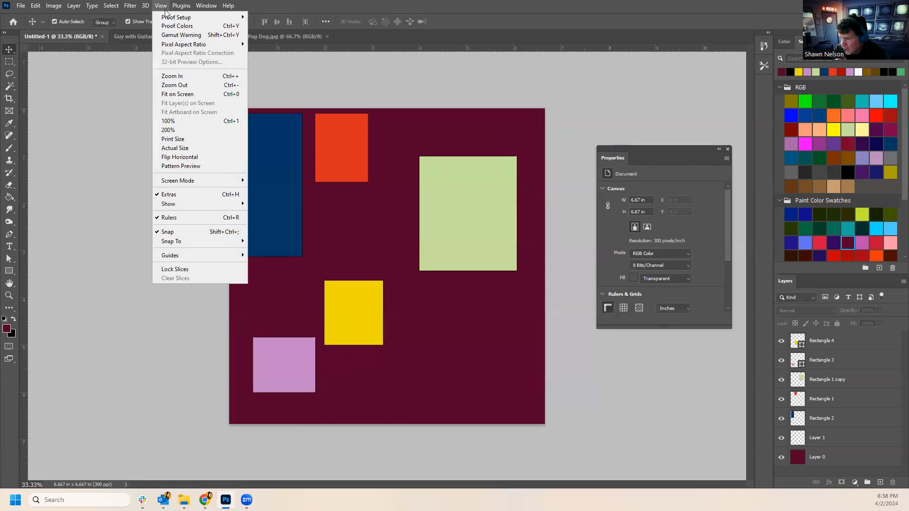
click(489, 82)
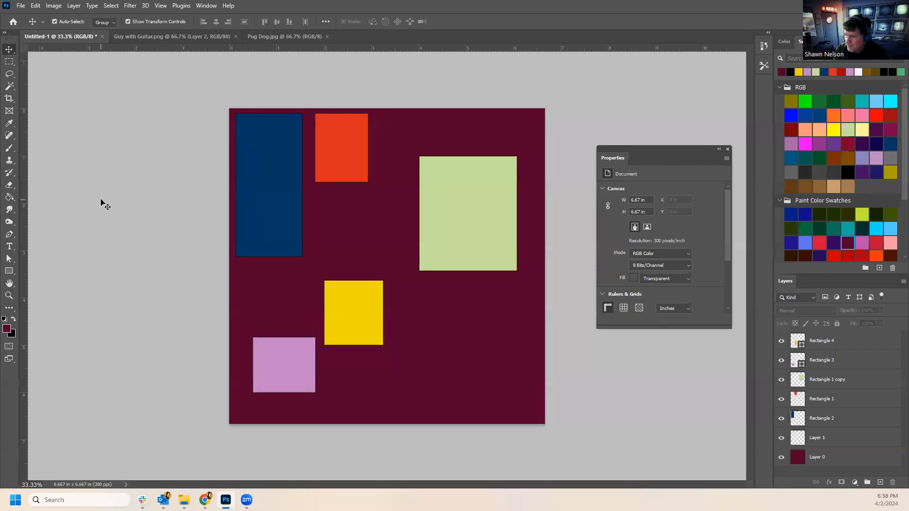
Move the green rectangle closer to the orange one using smart guides, and shift the orange rectangle slightly down.
drag(487, 227, 450, 235)
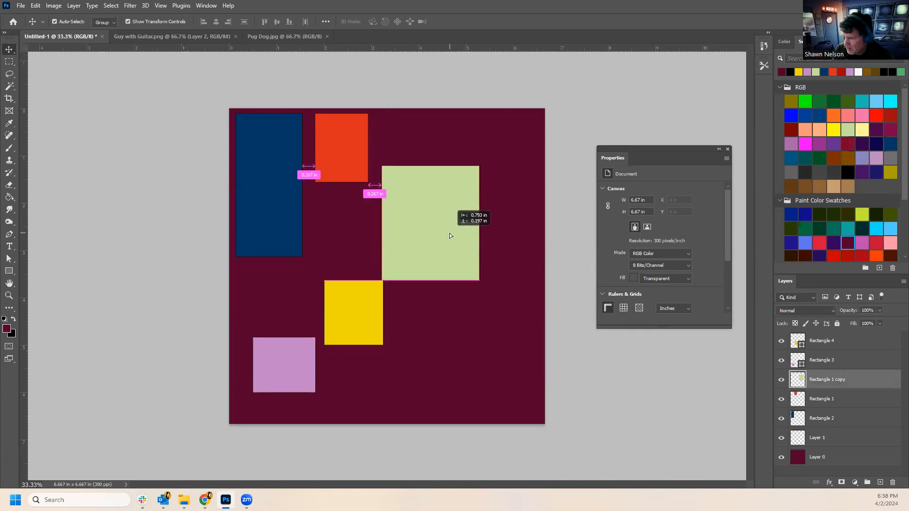
drag(450, 233, 450, 233)
drag(353, 166, 353, 175)
Delete the green, orange, blue, yellow and lilac rectangles from the maroon canvas.
mouse_move(429, 199)
mouse_down()
mouse_move(436, 202)
mouse_move(428, 193)
mouse_up()
key(Delete)
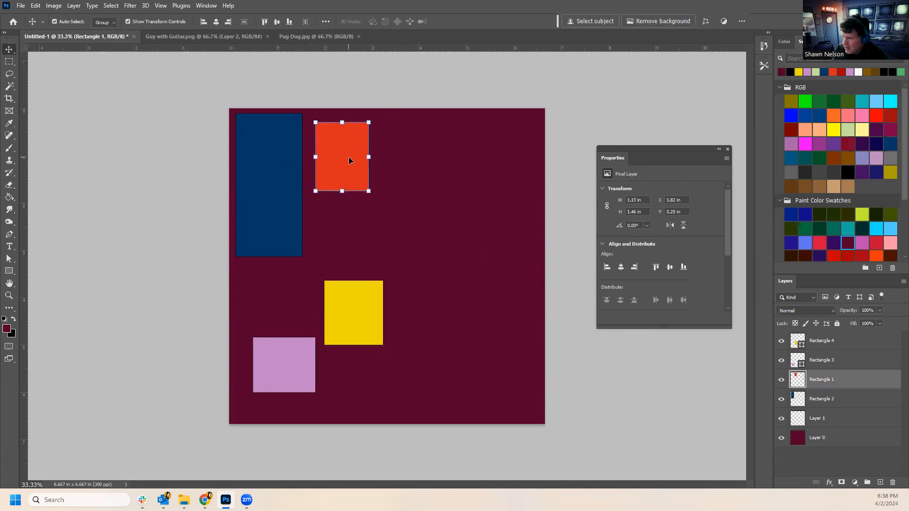
key(Delete)
key(Delete)
click(356, 301)
key(Delete)
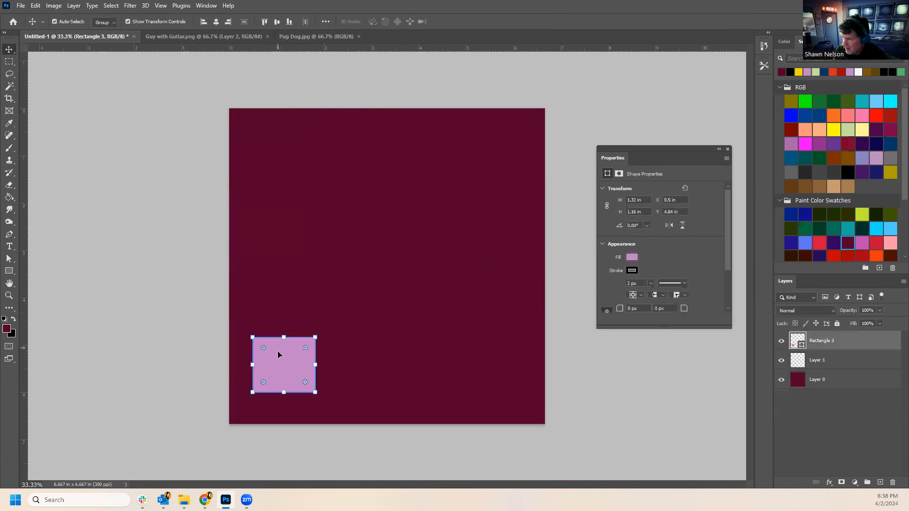
key(Delete)
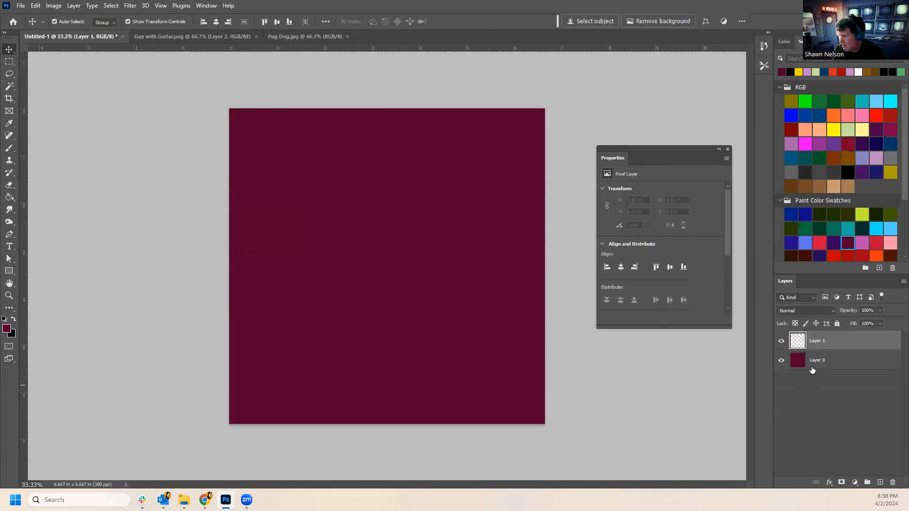
Place the Punk Font image from the desktop into the document directly above Layer 0.
click(812, 368)
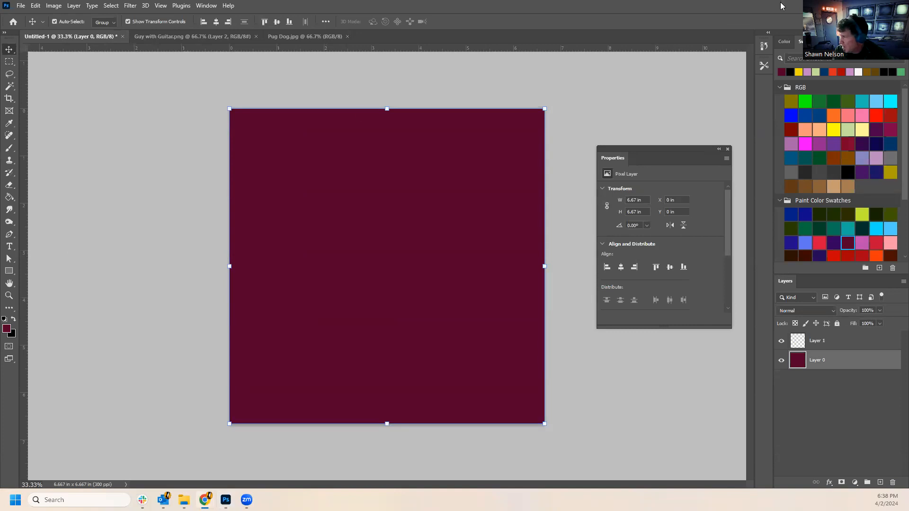
double_click(786, 21)
click(785, 27)
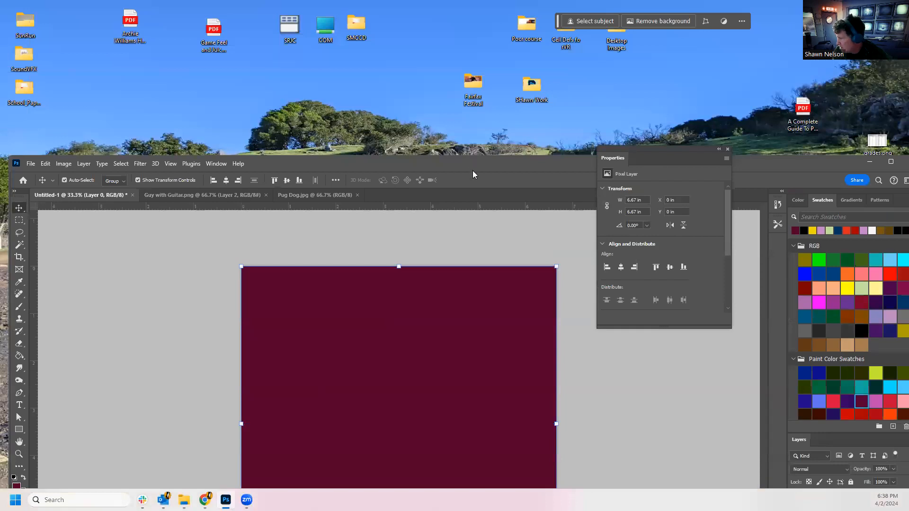
drag(472, 171, 417, 15)
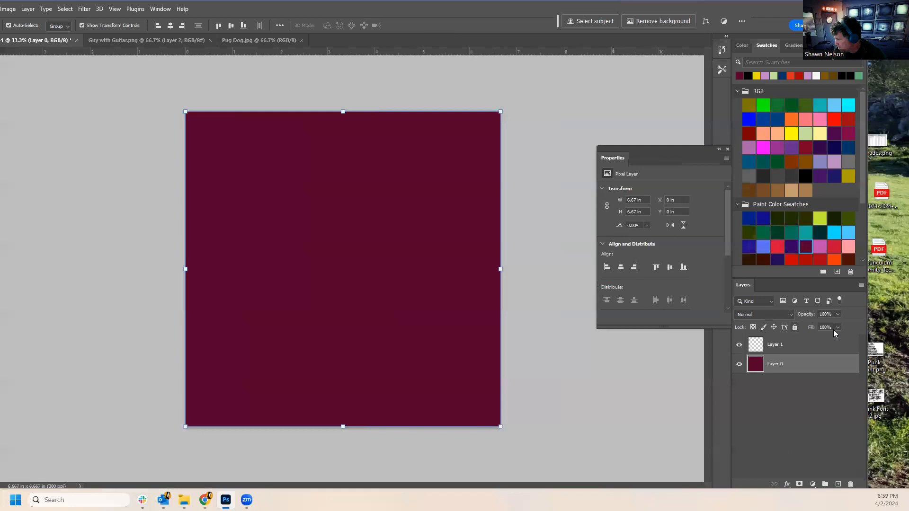
drag(876, 353, 451, 260)
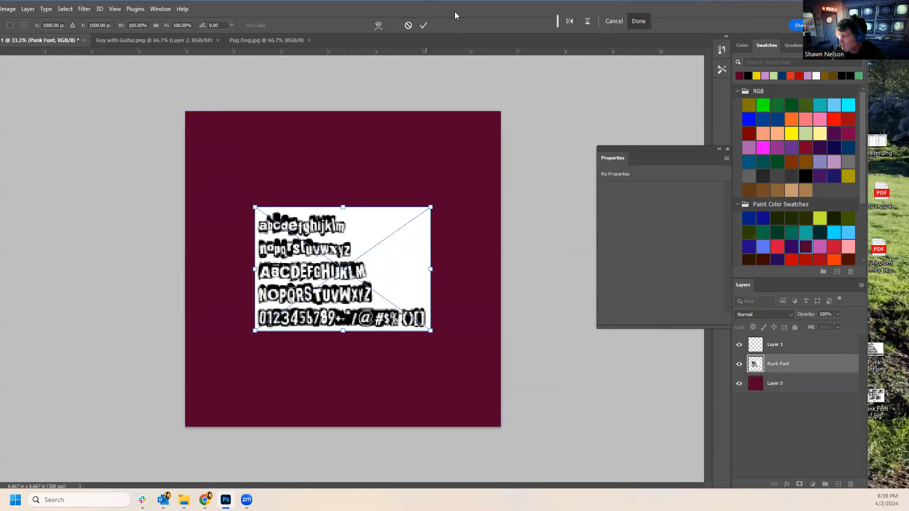
double_click(455, 12)
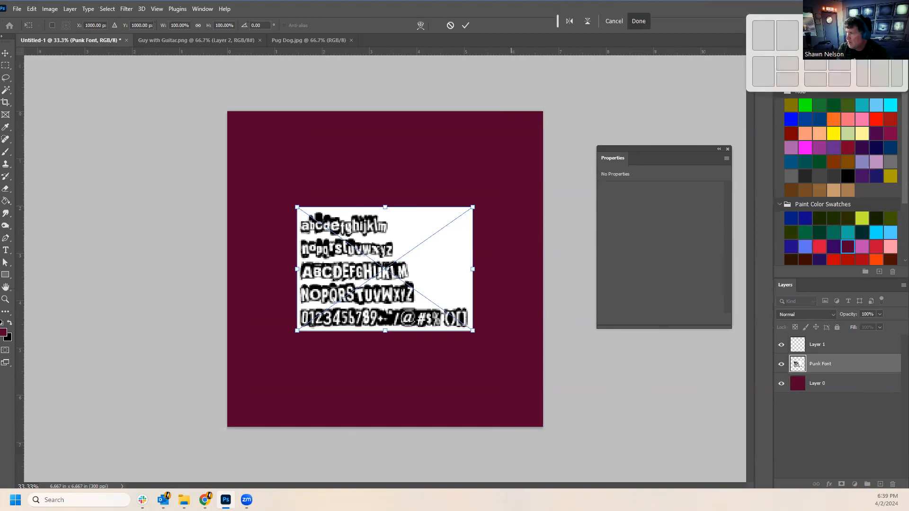
Enlarge the Punk Font image to about 6.22 × 4.41 in and position it near the canvas bottom at about X 0.22, Y 1.99 in.
key(Return)
drag(299, 204, 317, 226)
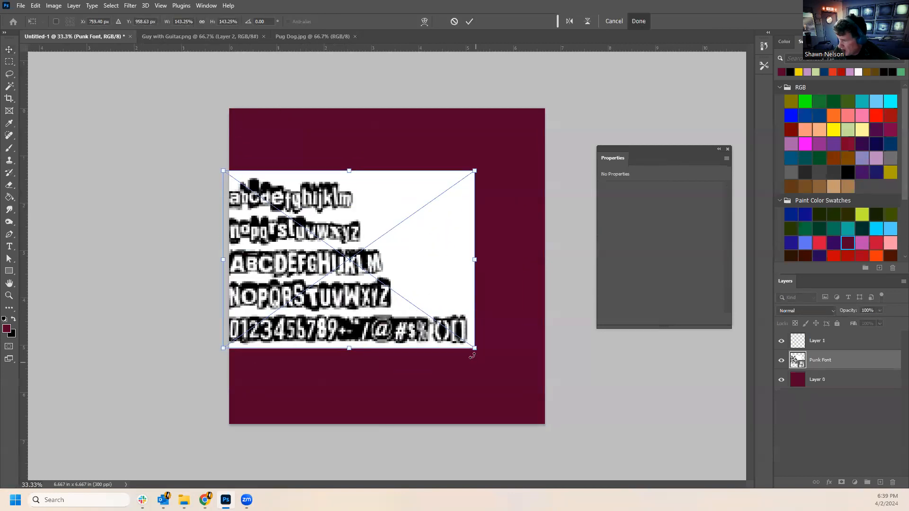
drag(474, 349, 508, 395)
drag(352, 321, 386, 311)
key(Return)
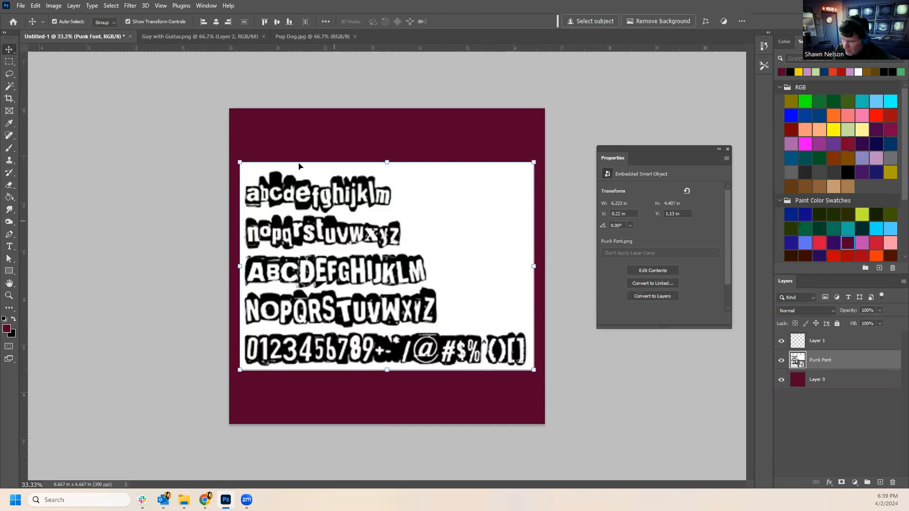
drag(422, 186, 420, 216)
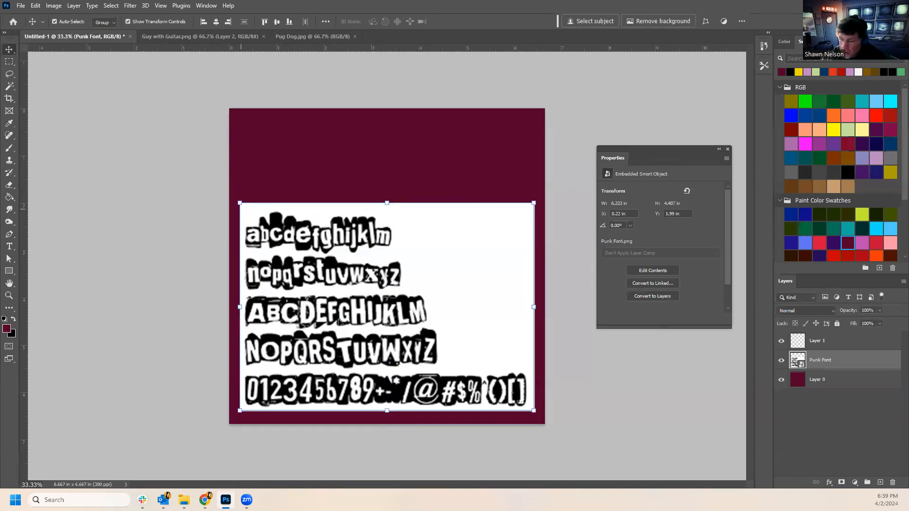
key(alt+Tab)
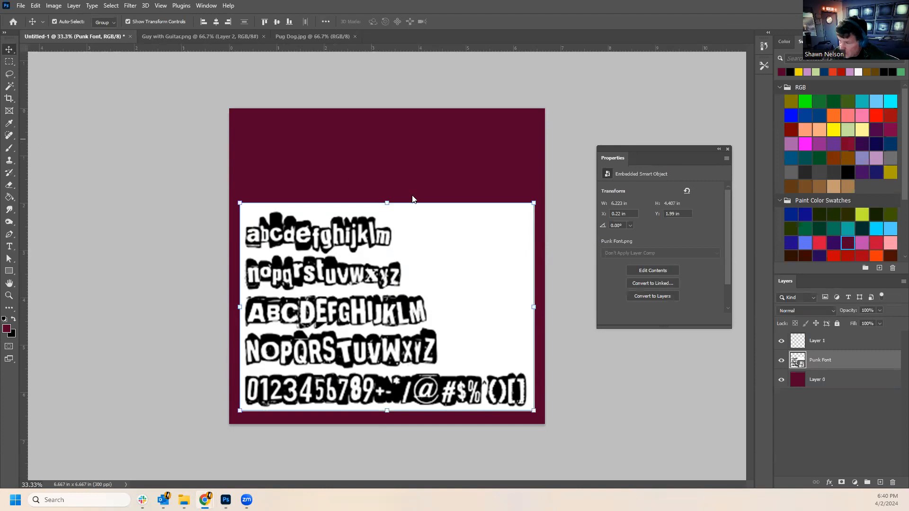
click(44, 88)
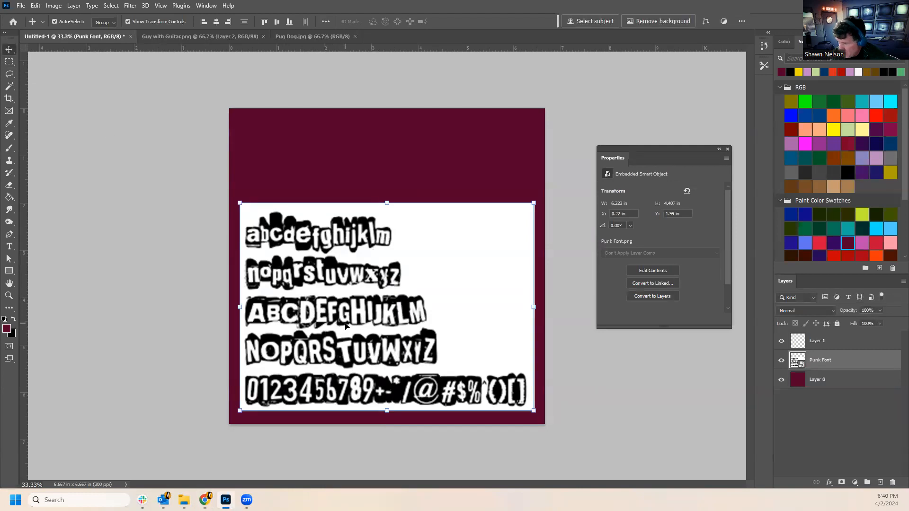
Rasterize the Punk Font layer.
click(9, 295)
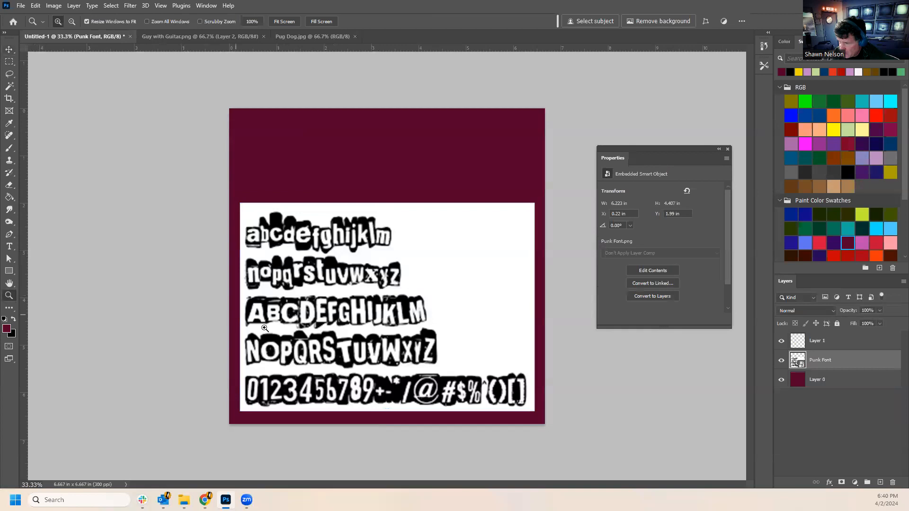
click(326, 312)
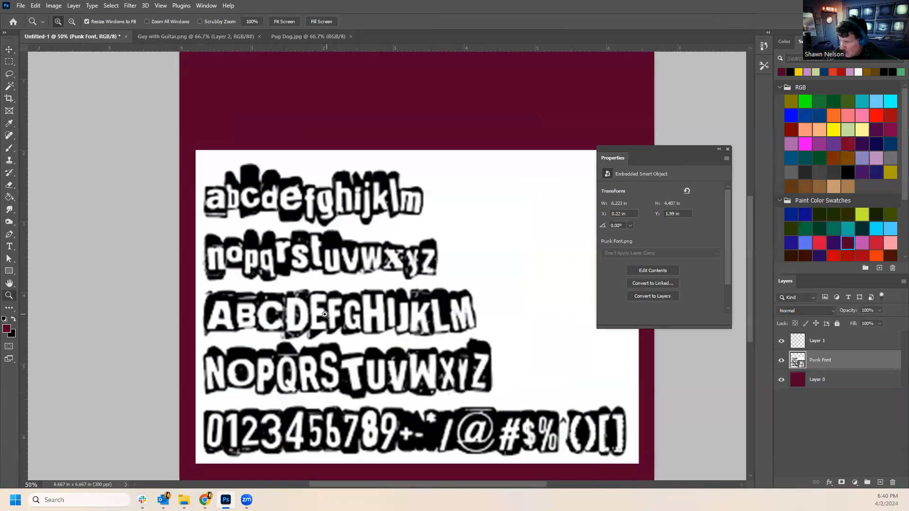
click(325, 314)
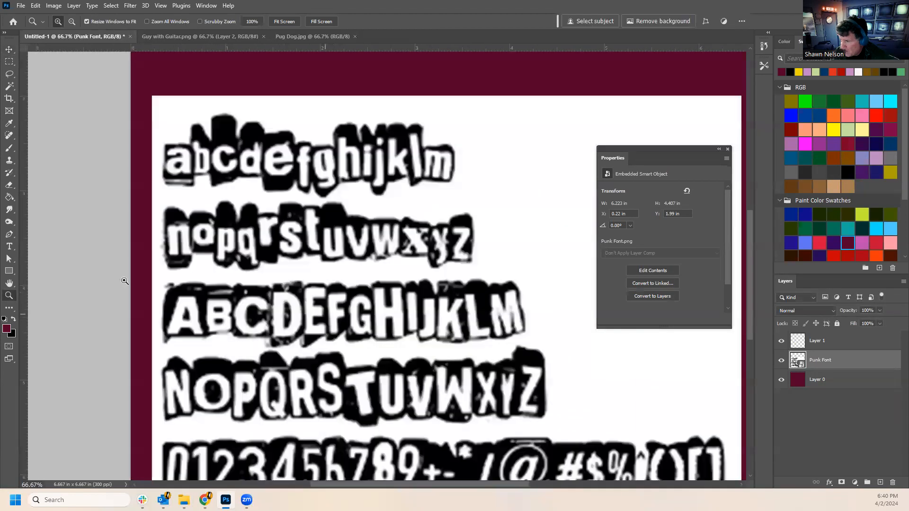
click(9, 61)
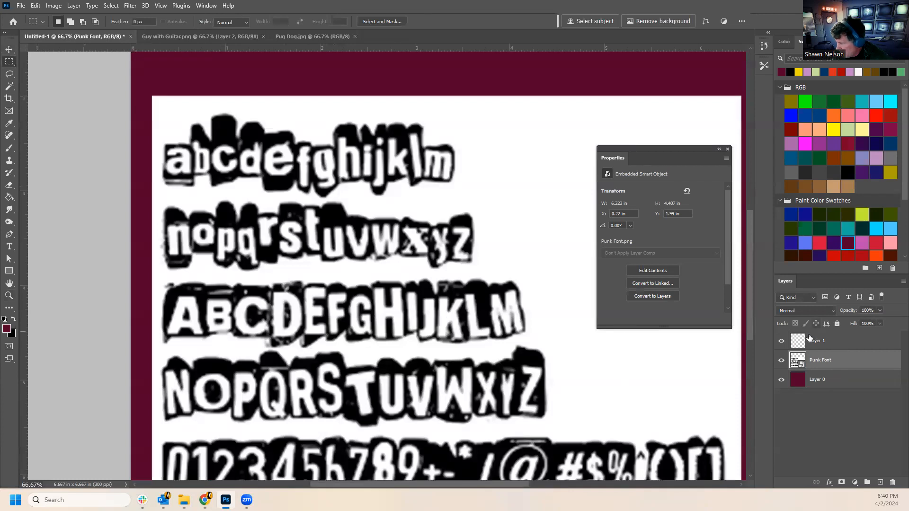
right_click(842, 359)
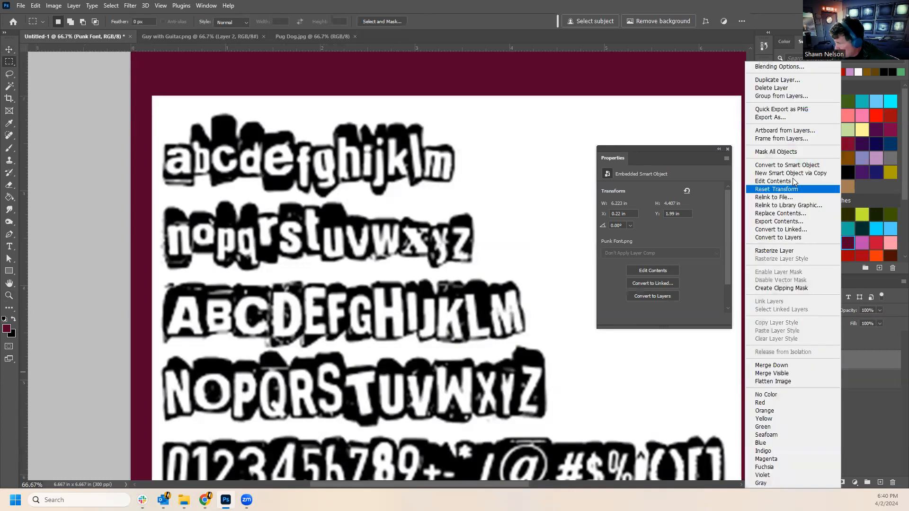
click(788, 252)
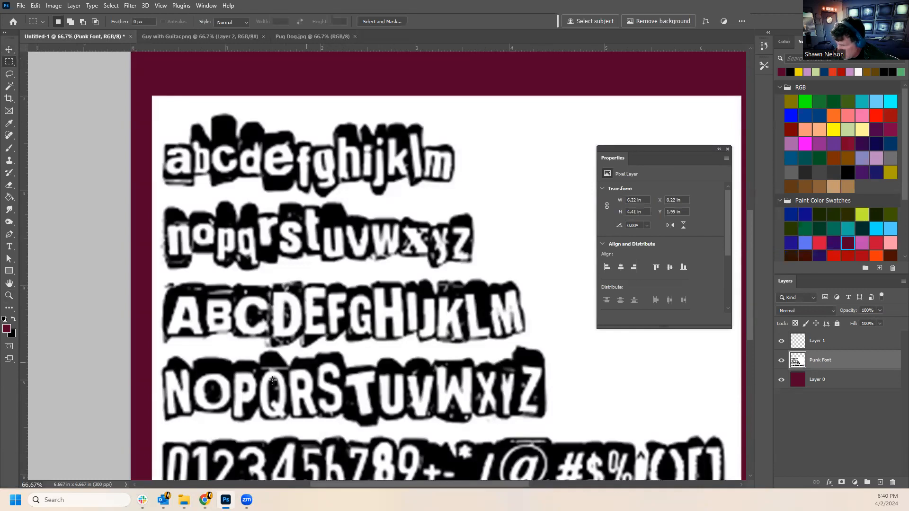
Copy the capital P to its own layer, move it onto the maroon area above the alphabet, and shift the font sheet slightly down.
drag(231, 359, 260, 432)
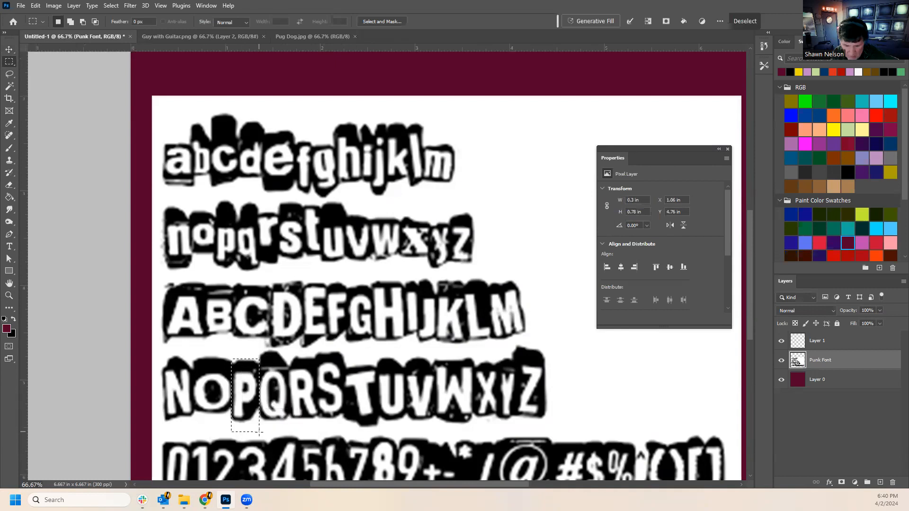
key(ctrl+j)
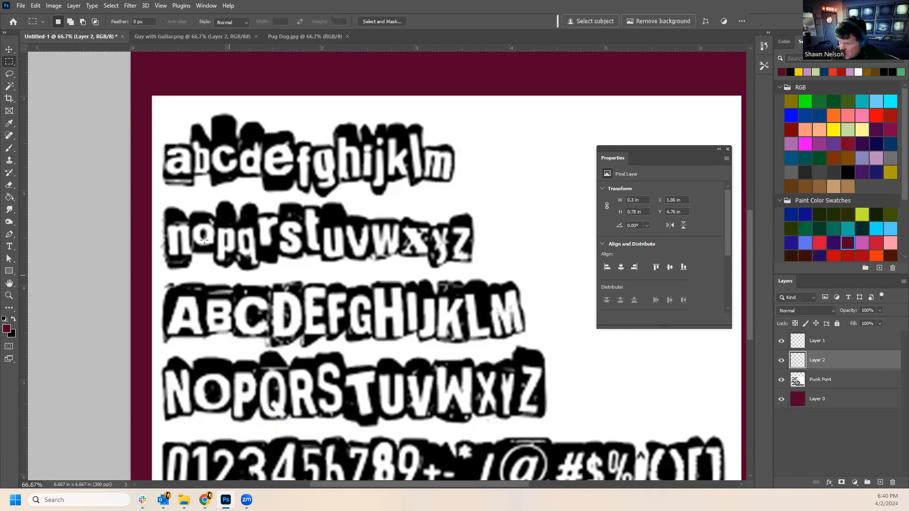
click(8, 50)
drag(239, 383, 424, 76)
mouse_move(487, 126)
mouse_down()
mouse_move(485, 148)
mouse_move(481, 139)
mouse_up()
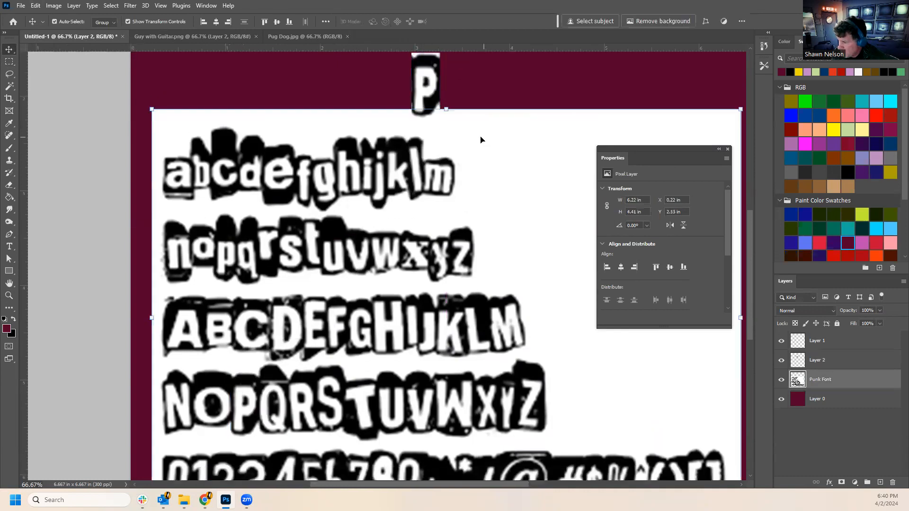
Copy the capital U from the font sheet to its own layer and place it directly after the P.
click(9, 61)
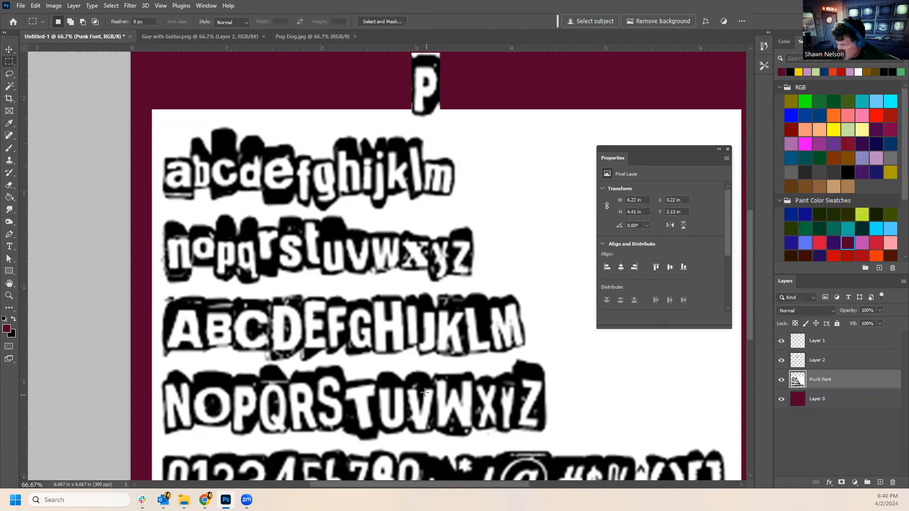
drag(376, 369, 405, 446)
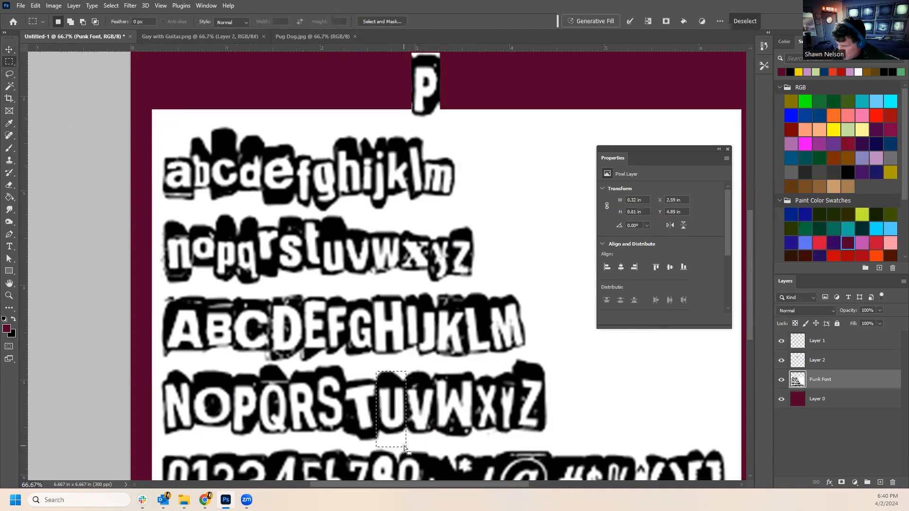
key(ctrl+j)
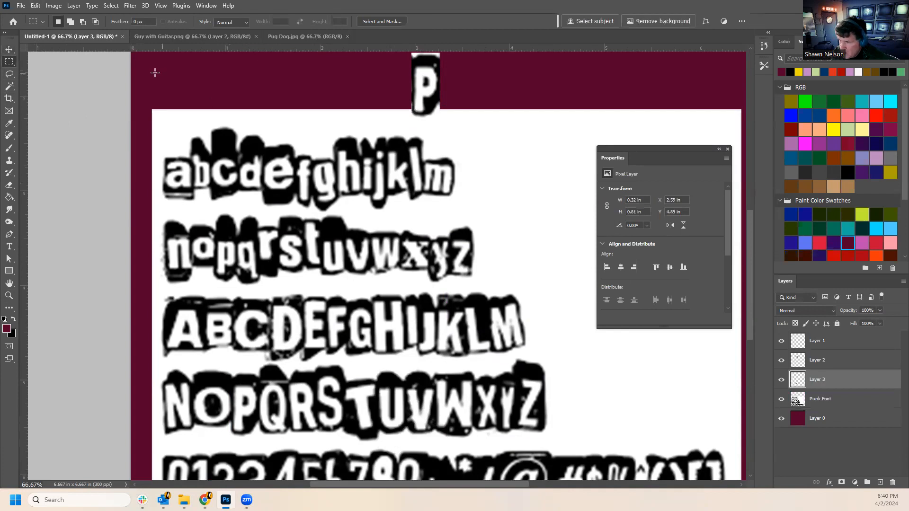
key(v)
drag(386, 410, 450, 75)
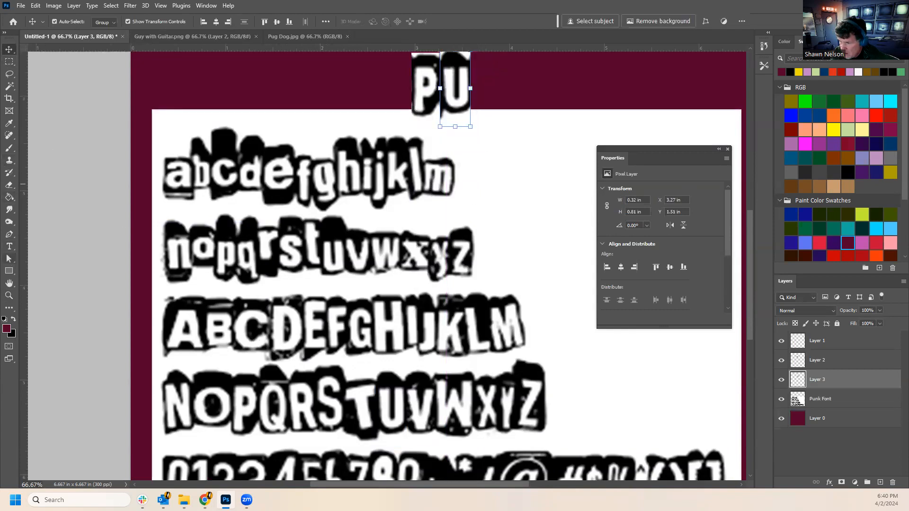
Copy the capital N from the Punk Font layer to its own layer and place it directly after the U.
click(9, 62)
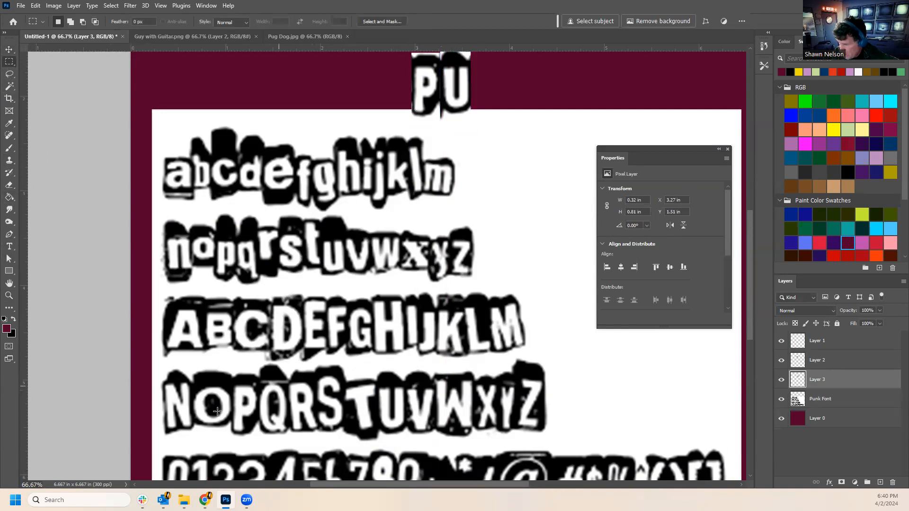
mouse_move(159, 374)
mouse_down()
mouse_move(213, 431)
mouse_move(194, 445)
mouse_up()
key(ctrl+c)
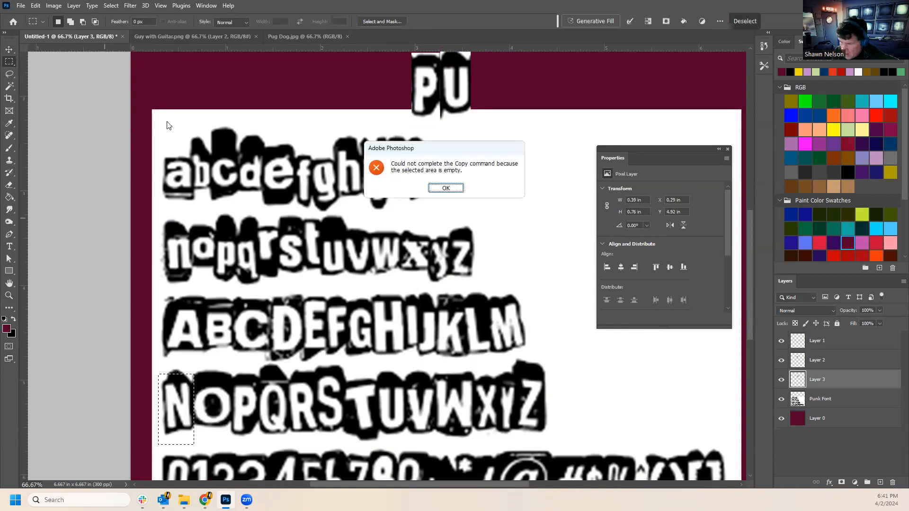
click(446, 188)
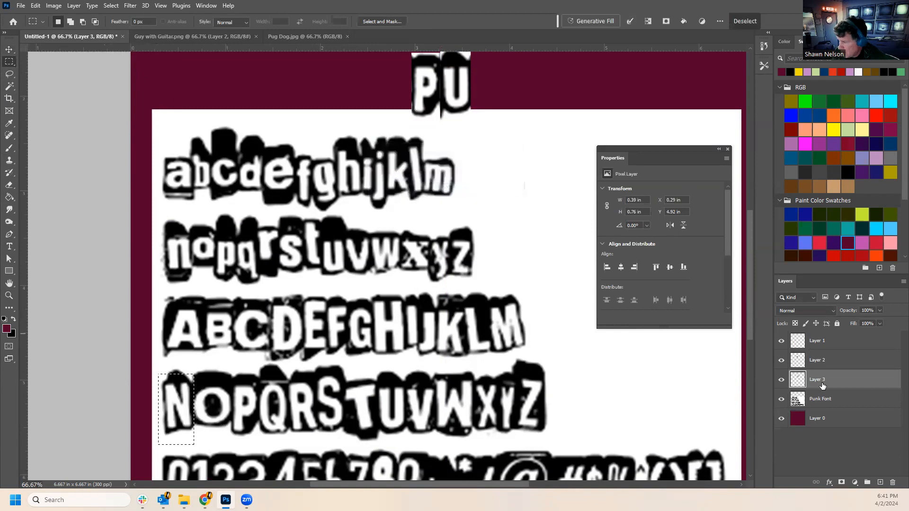
click(849, 401)
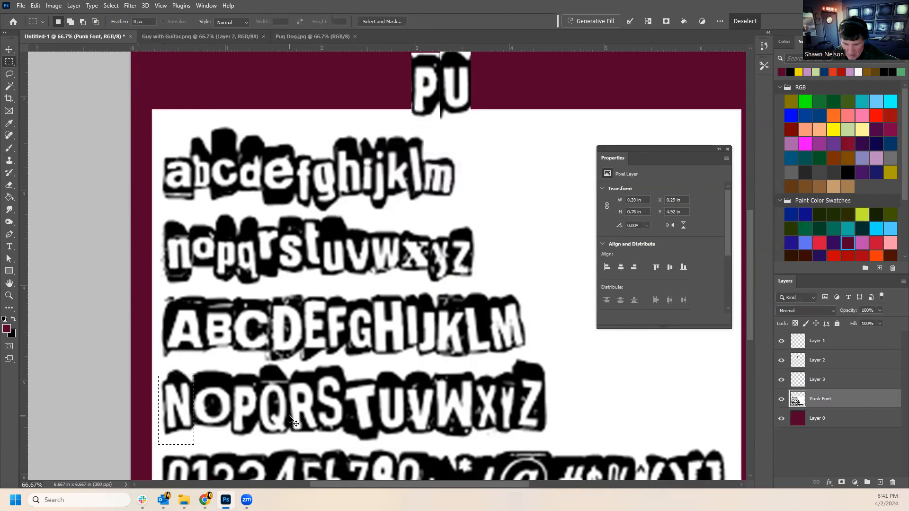
key(ctrl+j)
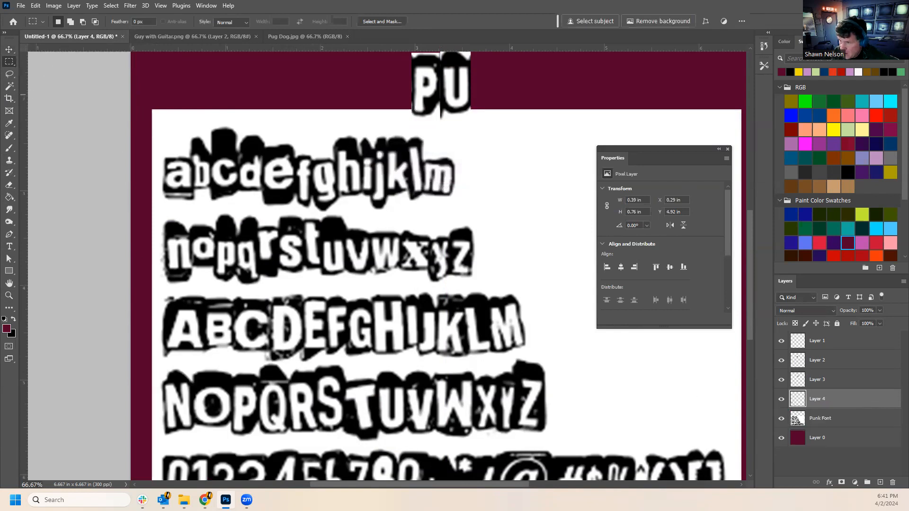
click(7, 49)
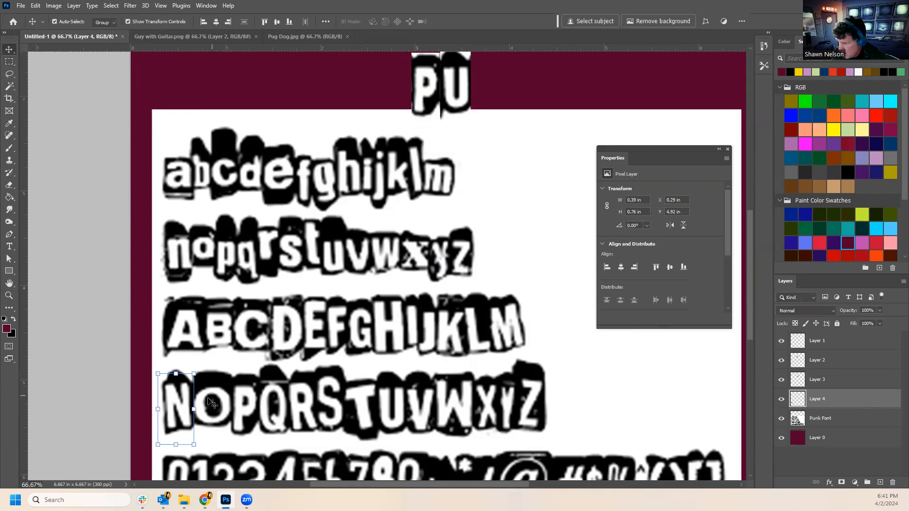
drag(205, 387, 518, 69)
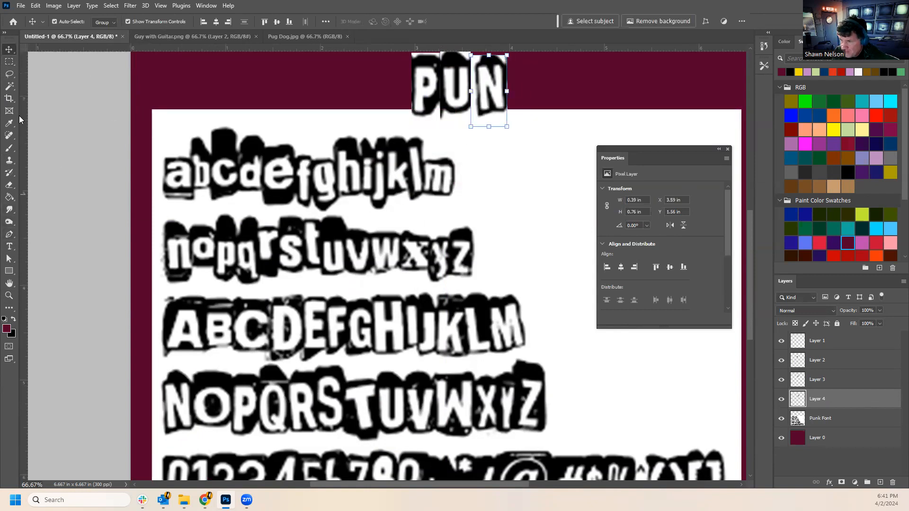
Copy the capital K from the Punk Font layer to its own layer and place it right after the N.
click(12, 61)
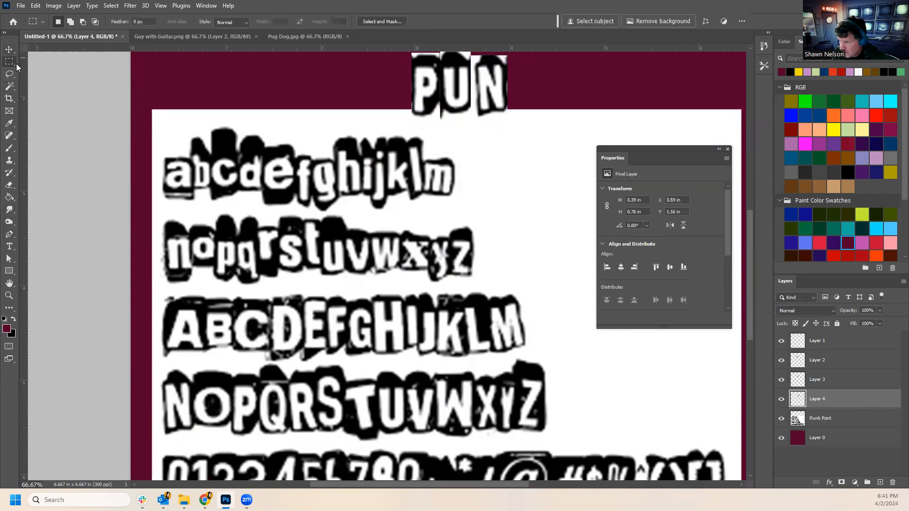
click(820, 418)
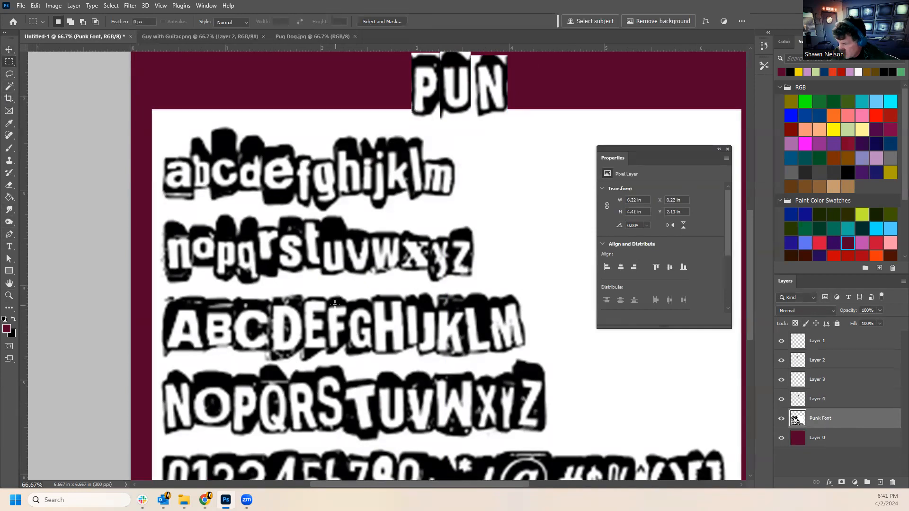
drag(436, 294, 461, 376)
key(ctrl+j)
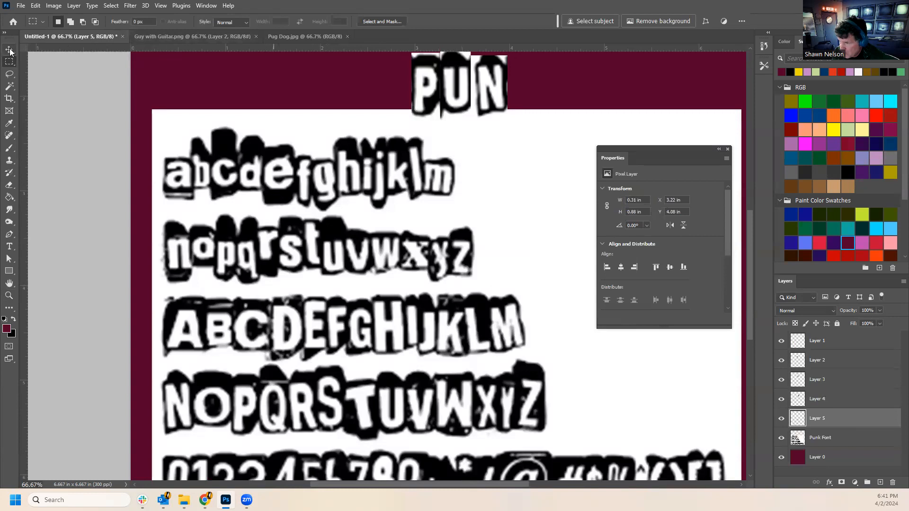
key(v)
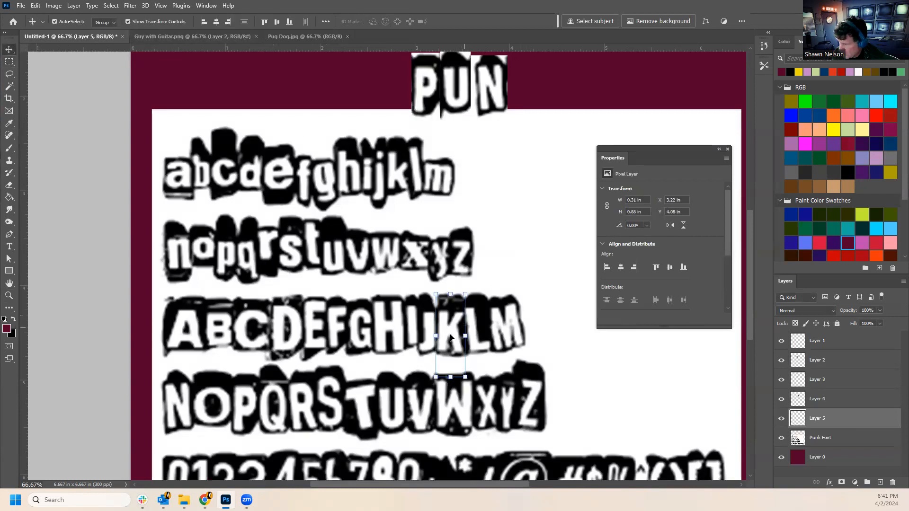
drag(454, 324, 522, 88)
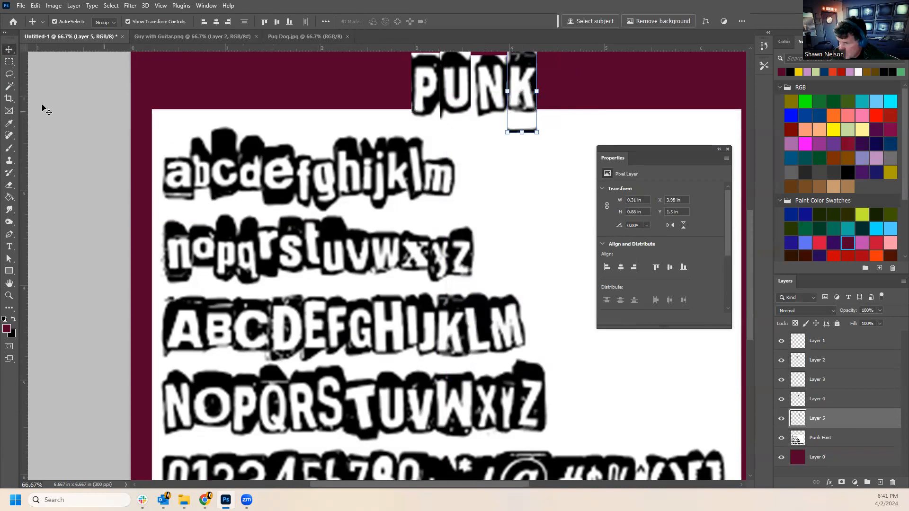
Copy the capital R from the Punk Font layer to its own layer and place it after PUNK, leaving a word space.
click(10, 65)
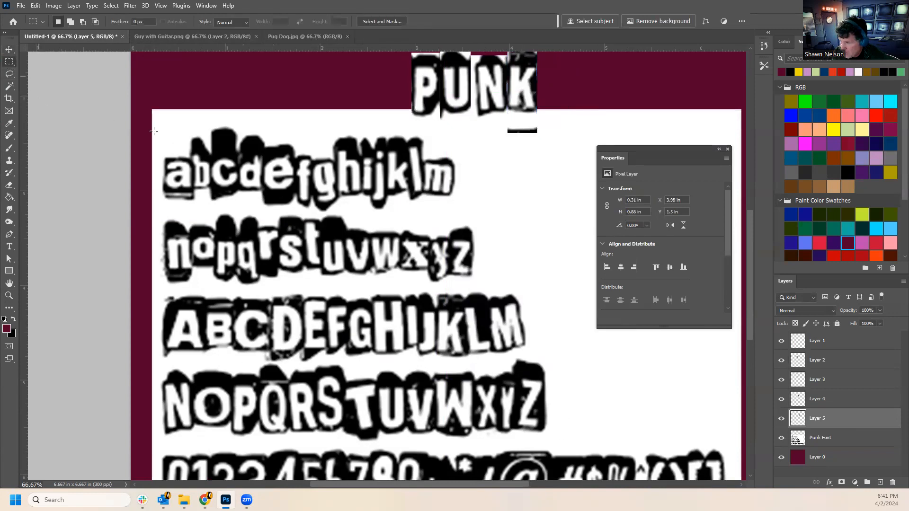
drag(286, 378, 315, 437)
click(826, 439)
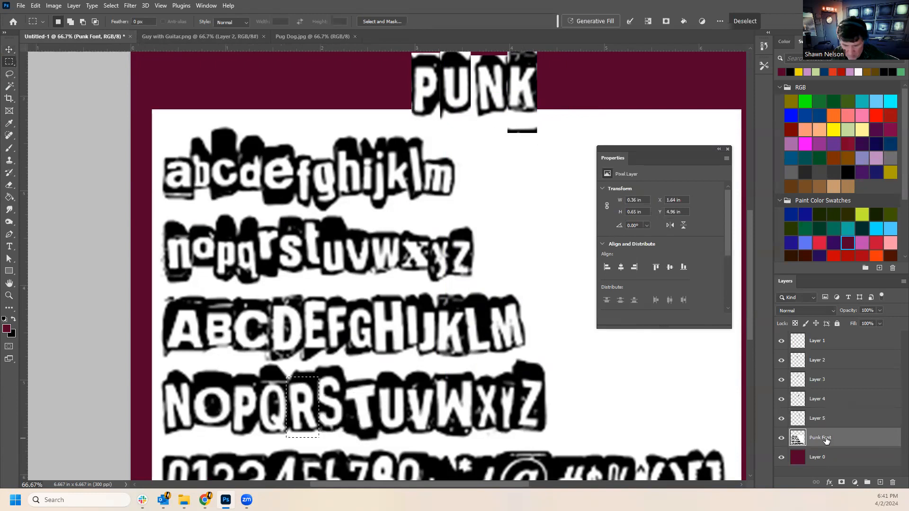
key(ctrl+j)
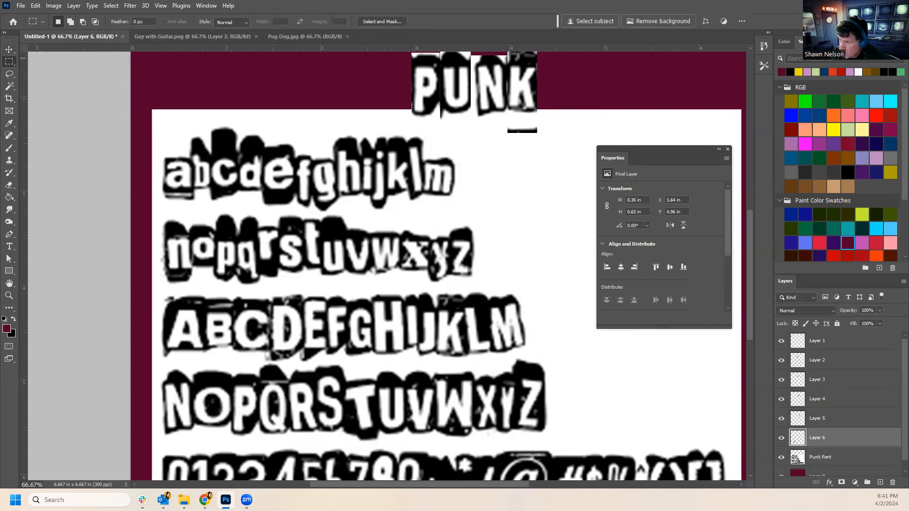
click(9, 49)
drag(313, 388, 579, 84)
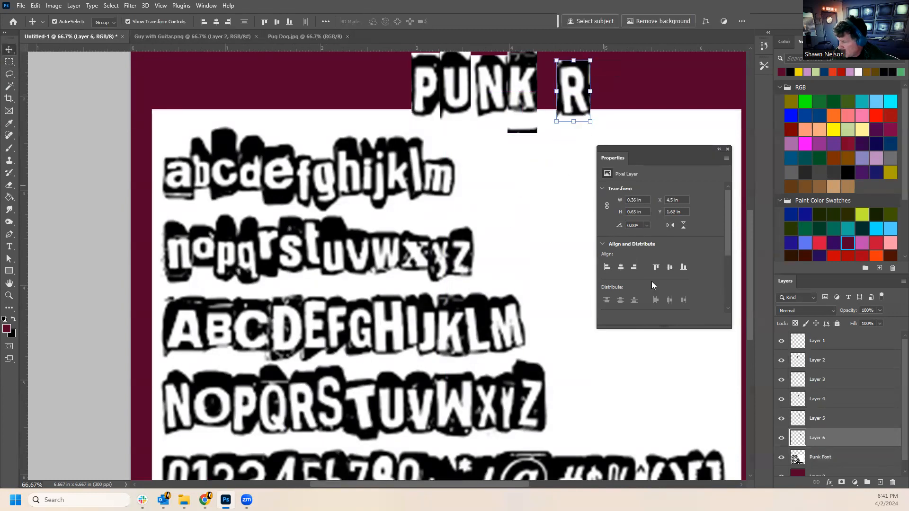
Copy the capital O from the Punk Font layer to its own layer and place it directly after the R.
click(832, 458)
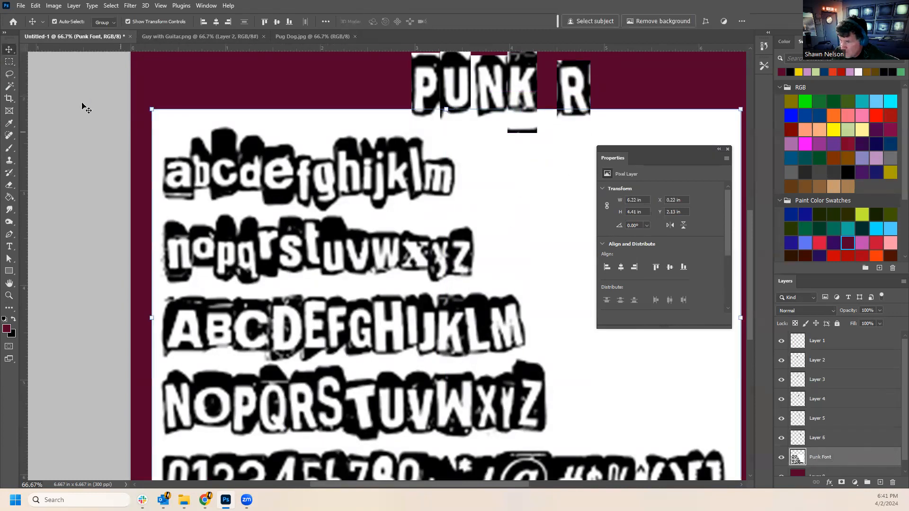
click(9, 61)
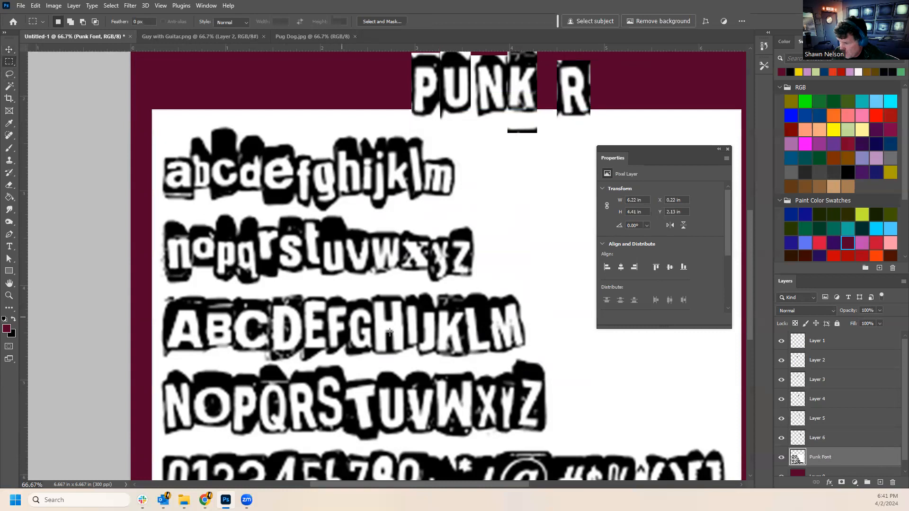
drag(191, 374, 232, 445)
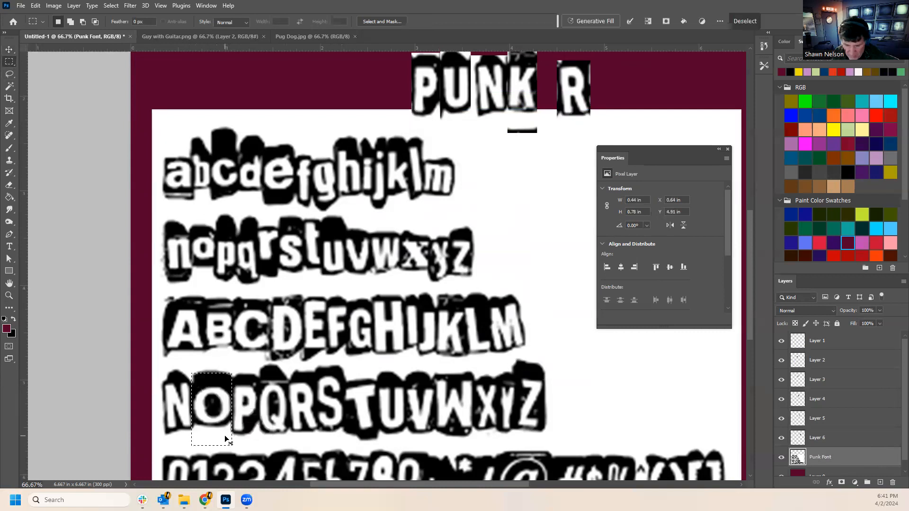
key(ctrl+j)
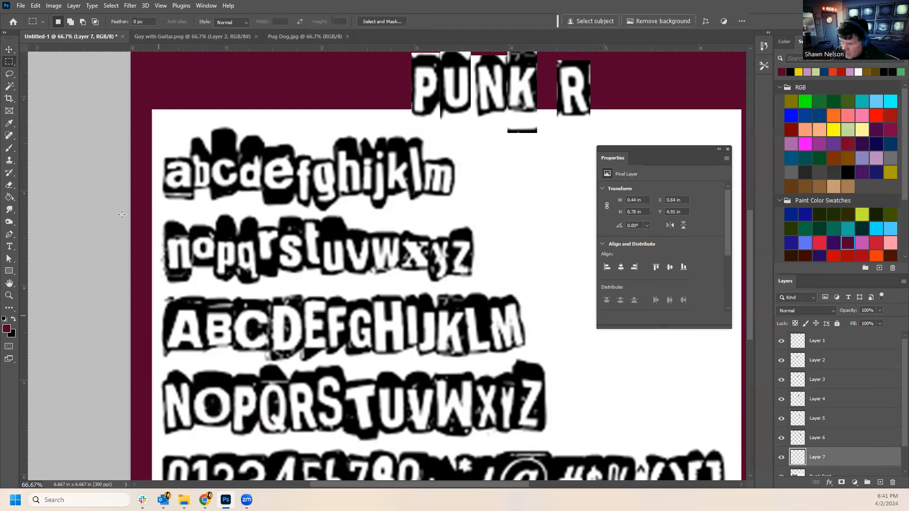
click(9, 49)
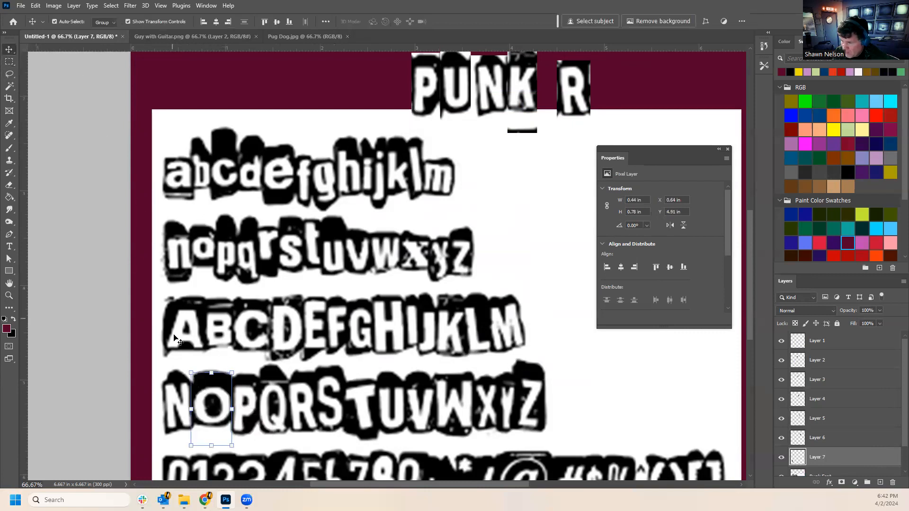
drag(211, 399, 611, 87)
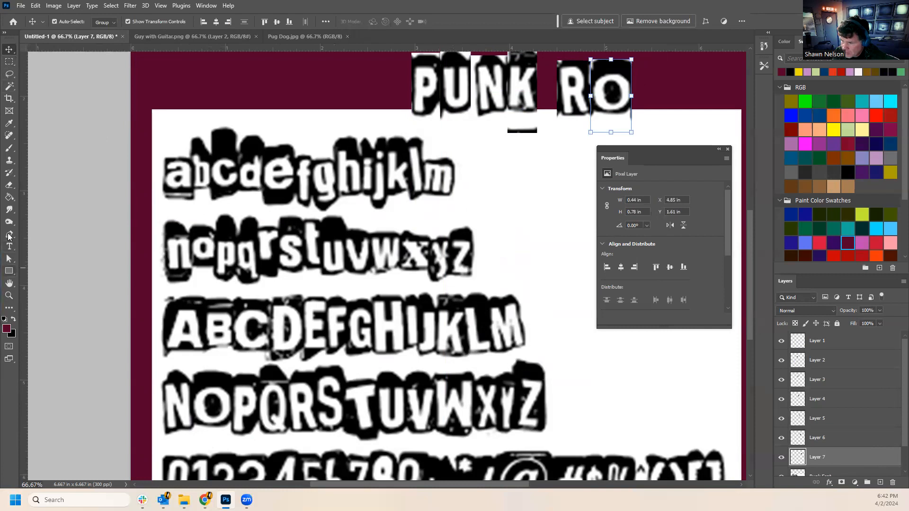
Copy the capital C from the Punk Font layer to its own layer and place it directly after the O.
click(9, 63)
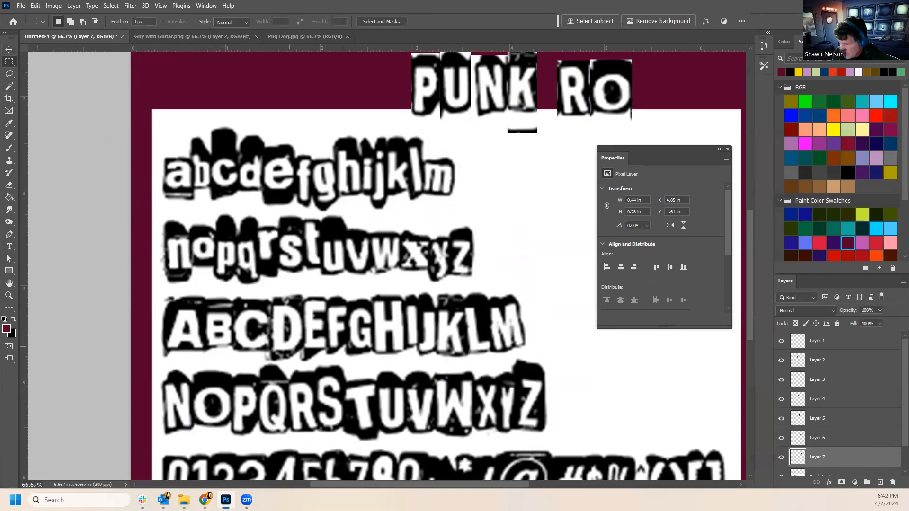
drag(234, 302, 271, 356)
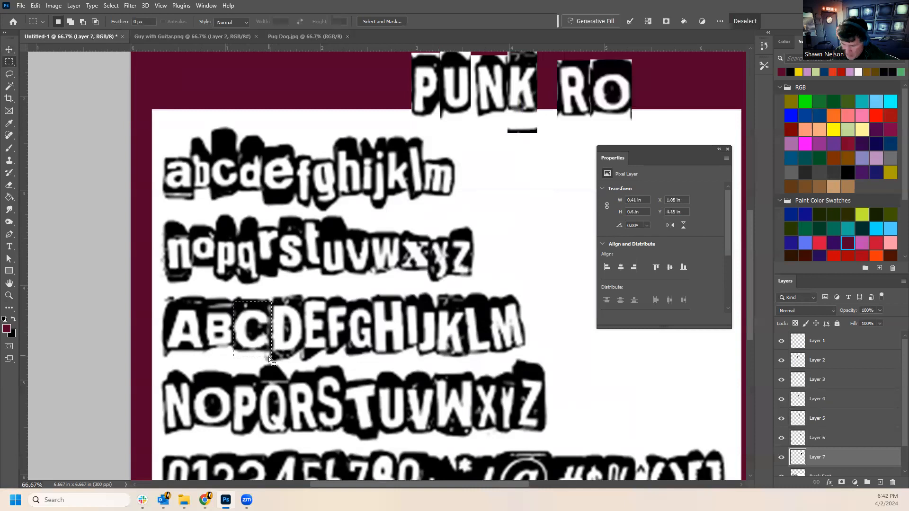
key(ctrl+c)
click(437, 189)
scroll(836, 445, down, 1)
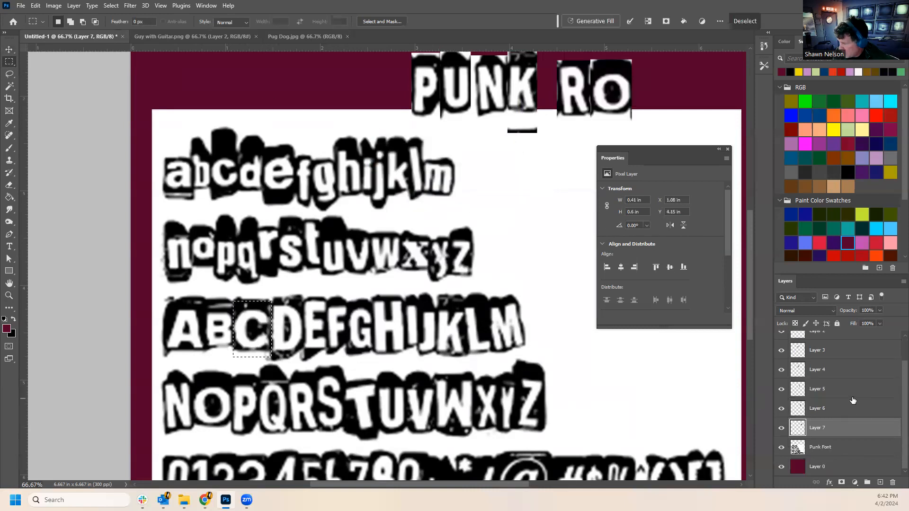
click(836, 450)
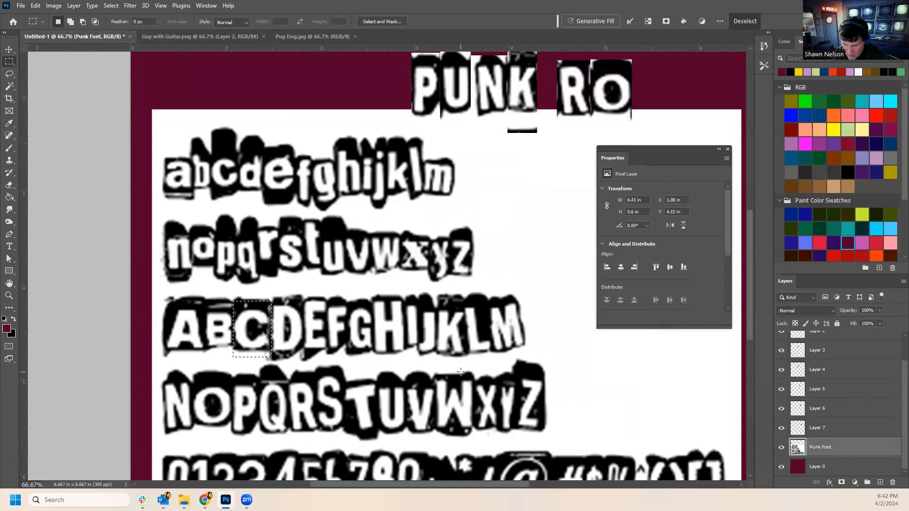
key(ctrl+j)
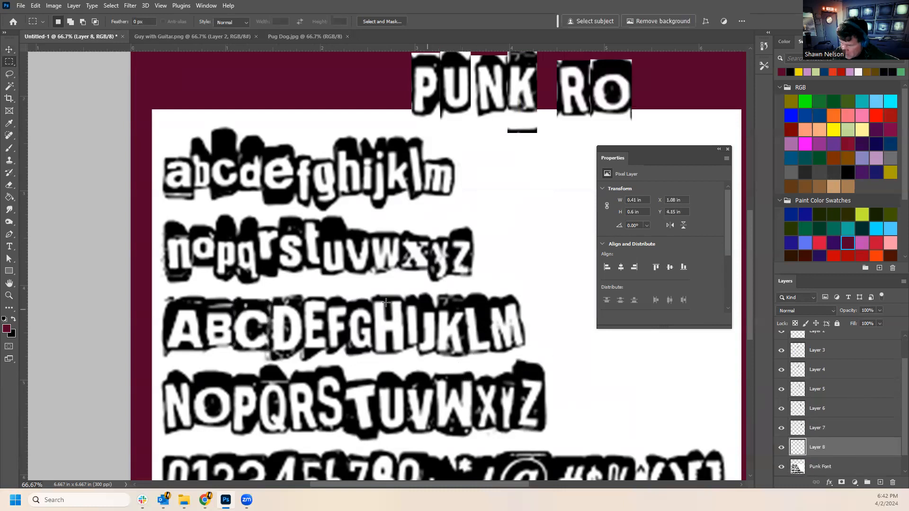
click(8, 49)
drag(253, 323, 653, 81)
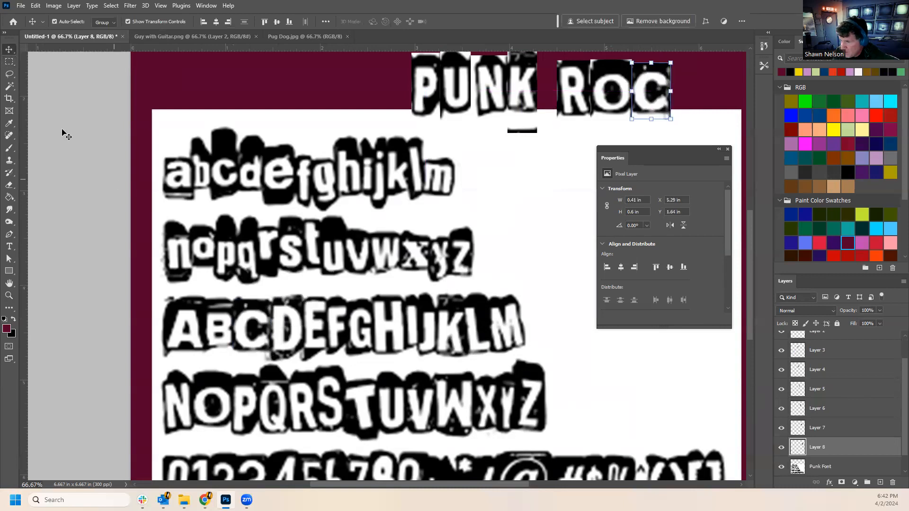
Select the capital K on the font sheet with a rectangular marquee and try to copy it for the end of the second word.
click(9, 61)
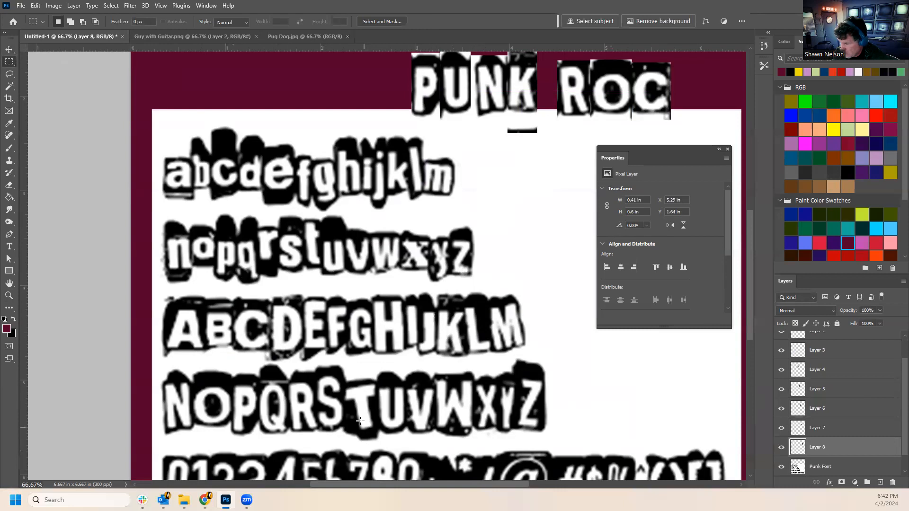
drag(437, 297, 465, 367)
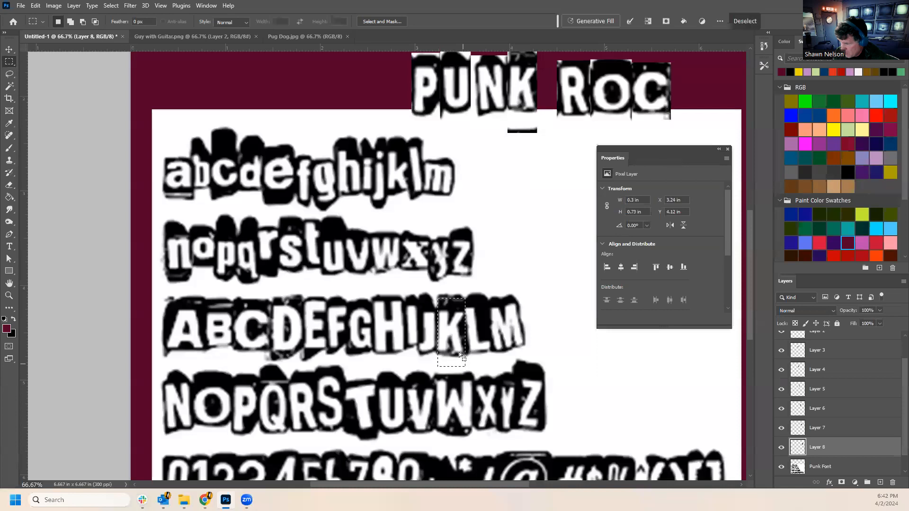
key(ctrl+c)
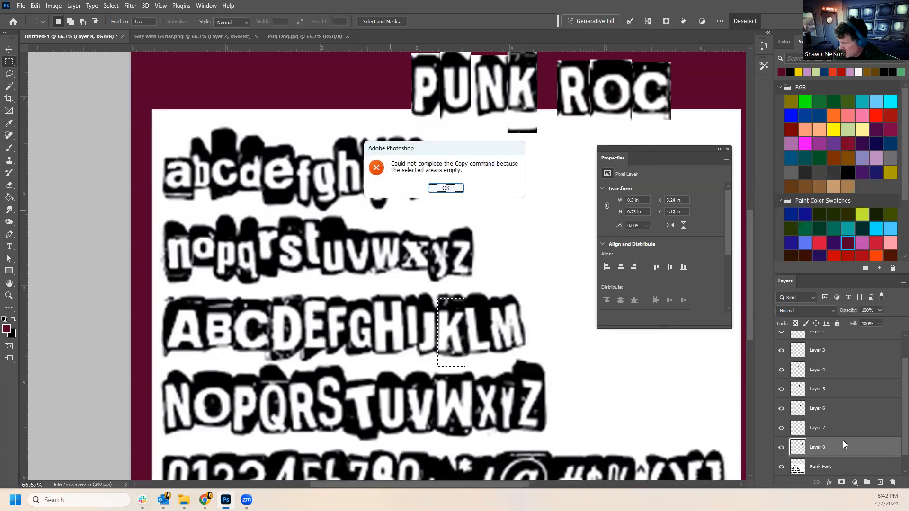
Copy the selected capital K from the Punk Font layer to its own layer and place it after ROC.
click(445, 188)
click(824, 468)
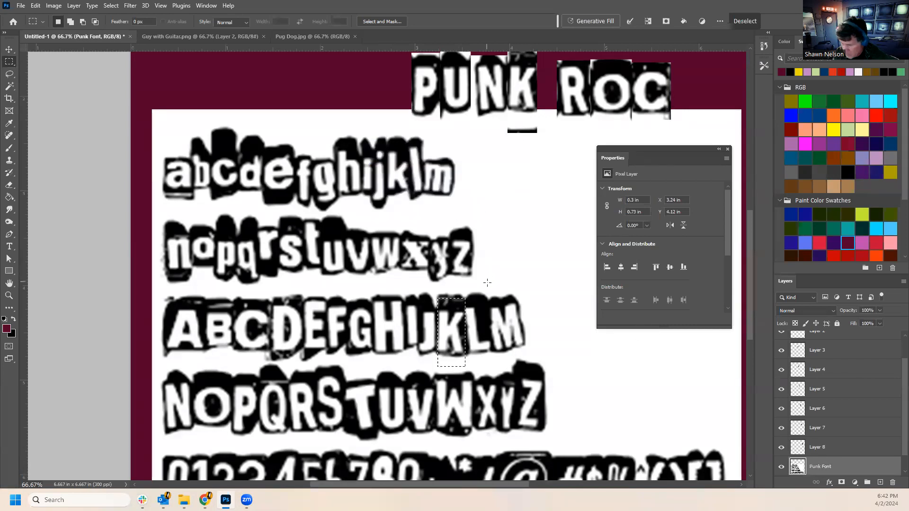
key(ctrl+j)
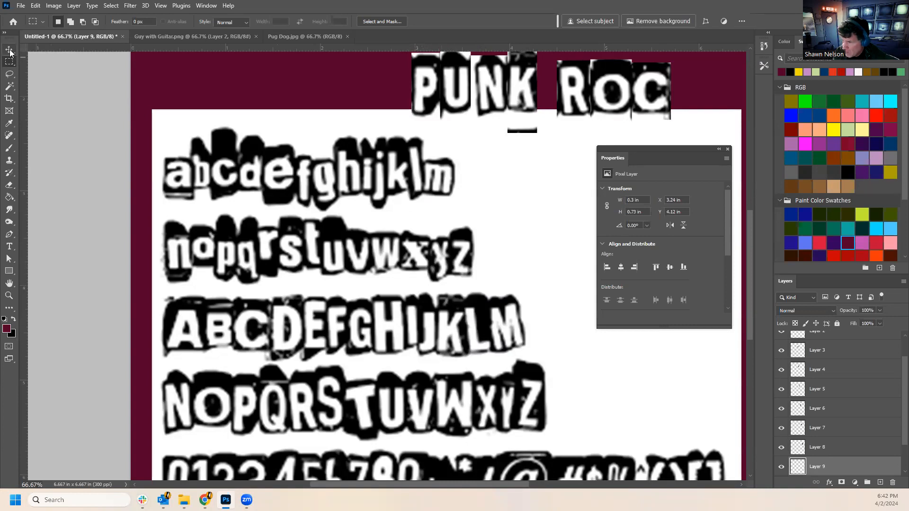
key(v)
drag(448, 325, 692, 84)
Hide the Punk Font layer and move Layers 1 to 9 together to the horizontal middle of the canvas.
scroll(876, 465, down, 2)
click(781, 447)
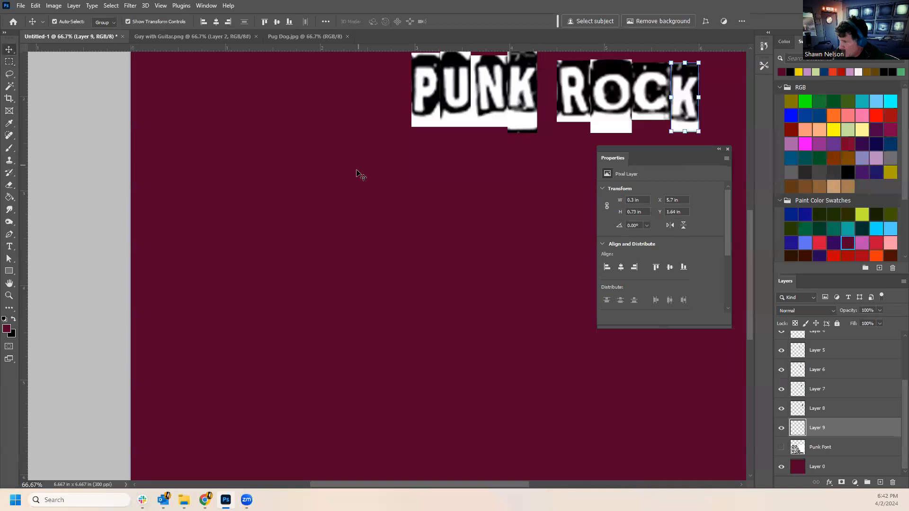
scroll(839, 407, up, 3)
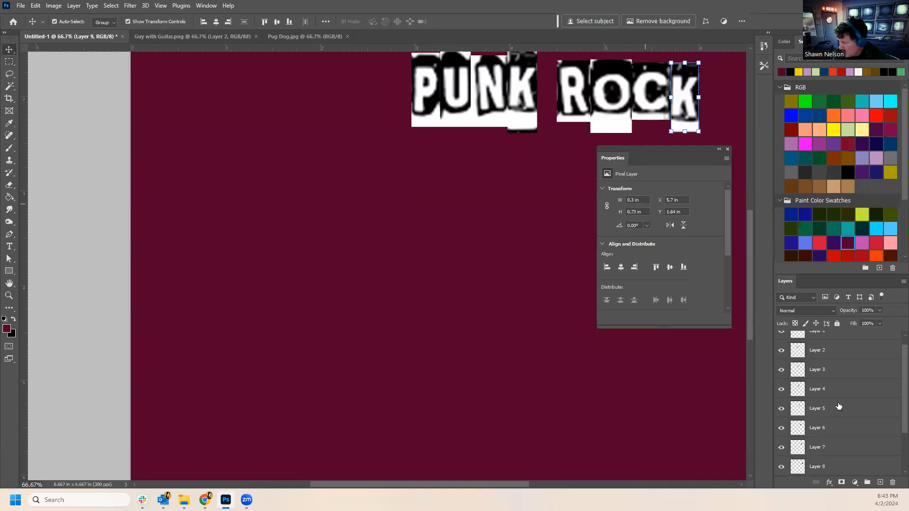
click(829, 346)
scroll(840, 427, down, 3)
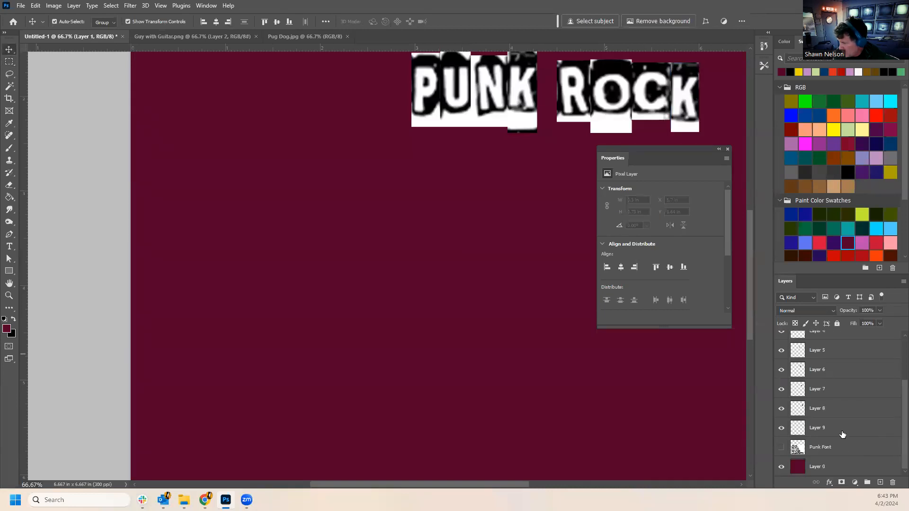
shift+click(842, 432)
drag(509, 100, 400, 198)
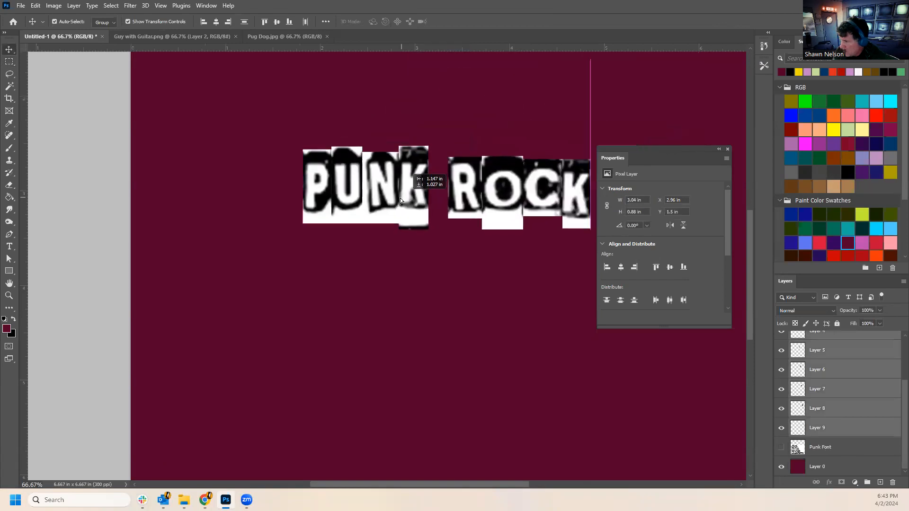
scroll(454, 266, down, 1)
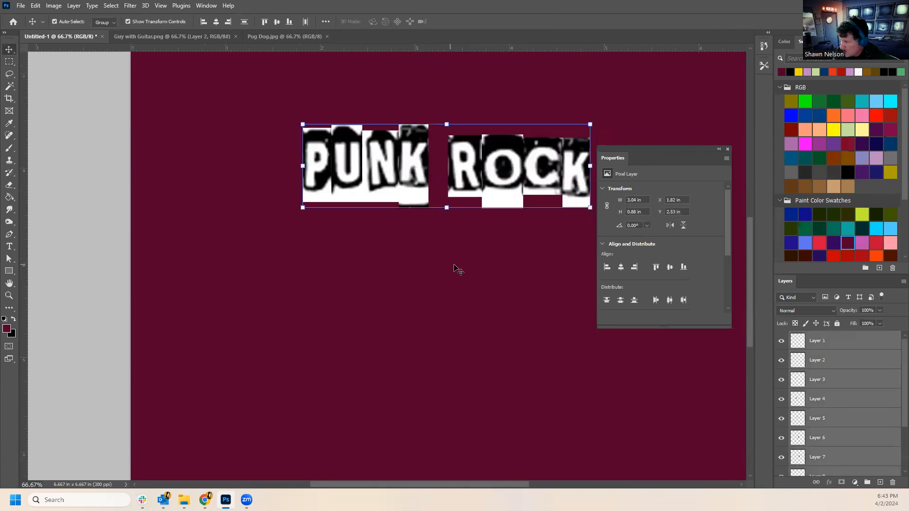
Close the Properties panel and move the PUNK ROCK lettering slightly upward on the canvas.
click(728, 150)
click(8, 296)
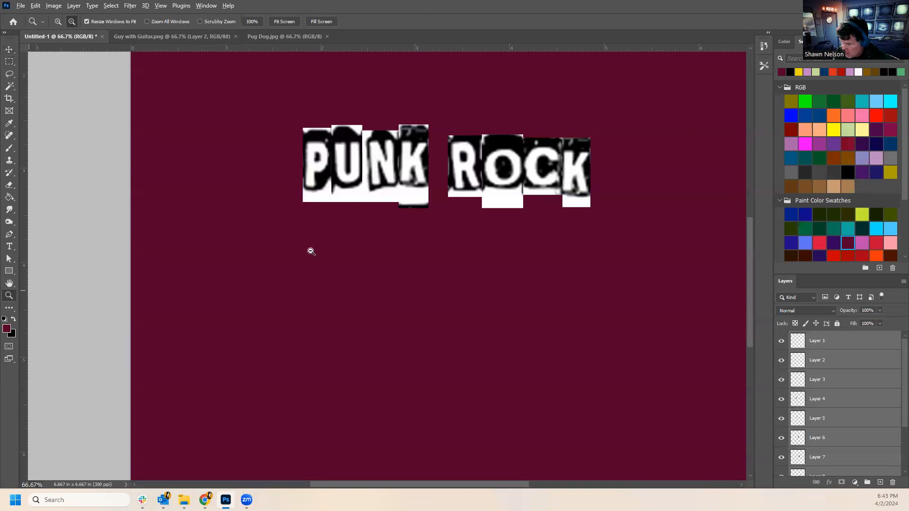
alt+click(446, 241)
alt+click(450, 235)
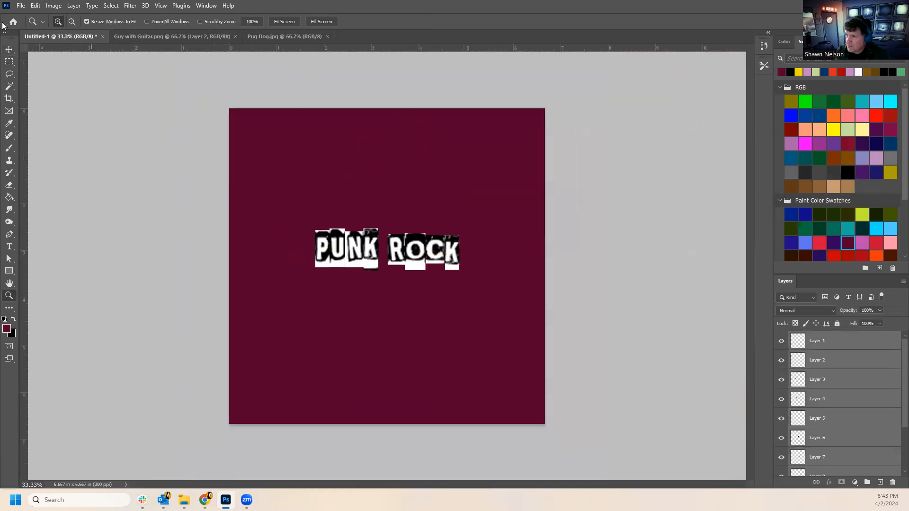
click(9, 49)
drag(397, 256, 397, 243)
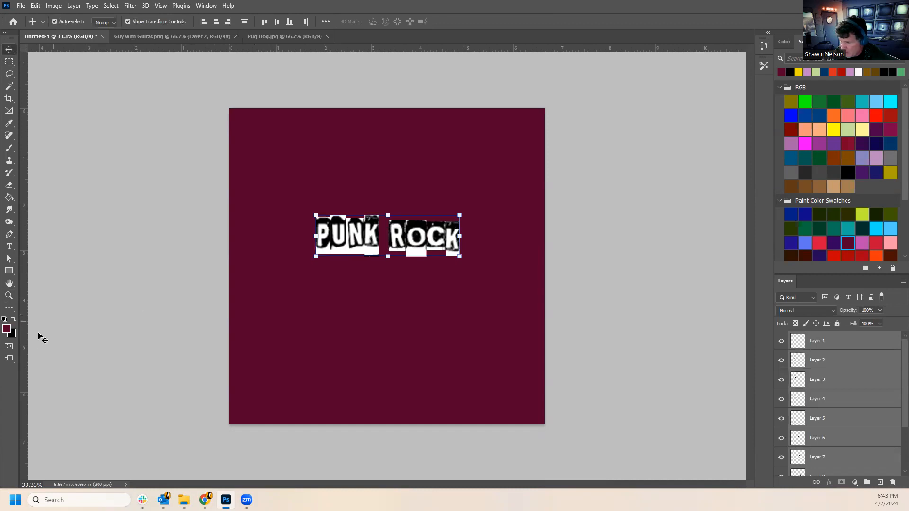
Distribute the selected PUNK ROCK letter layers horizontally so the gaps between them are even.
click(9, 296)
alt+click(416, 222)
alt+click(400, 235)
click(385, 246)
click(385, 246)
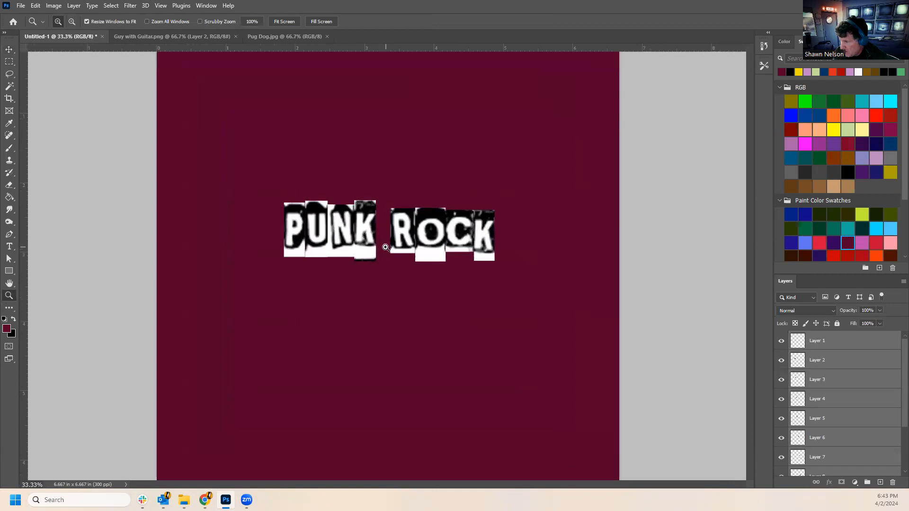
scroll(857, 398, down, 3)
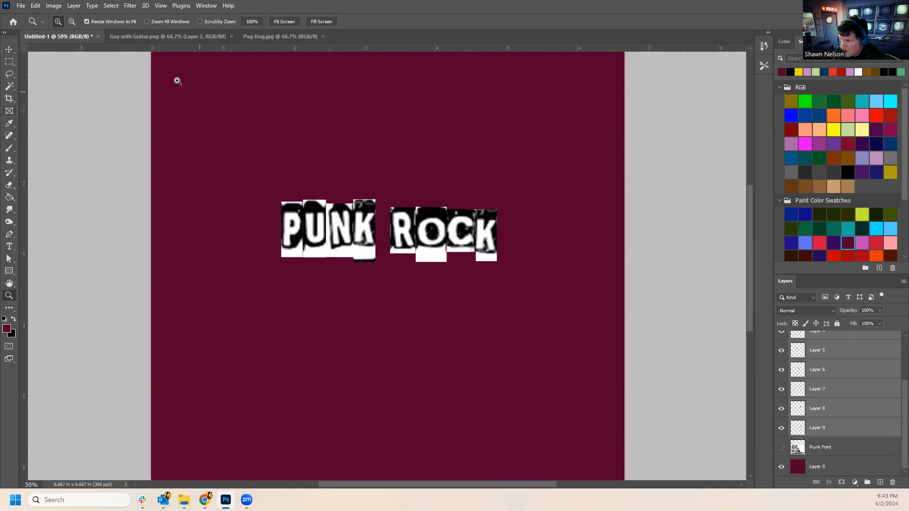
scroll(874, 402, up, 3)
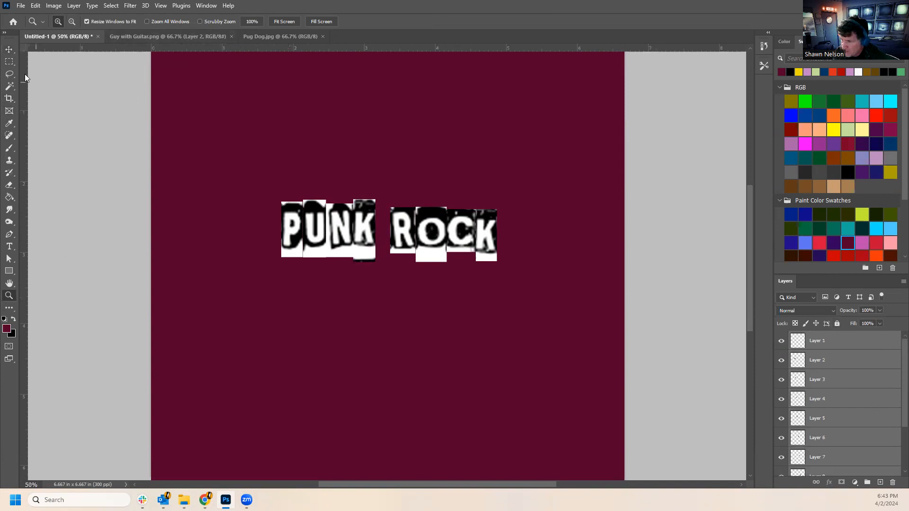
click(9, 49)
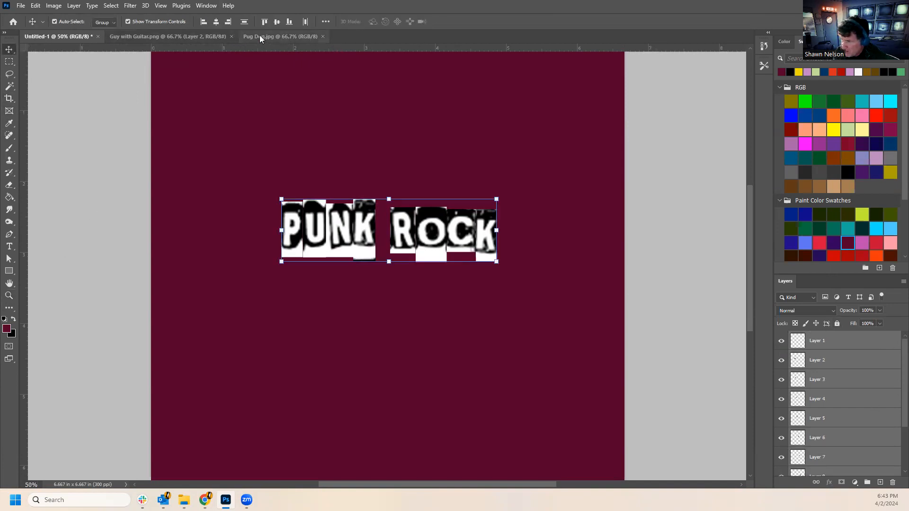
click(305, 22)
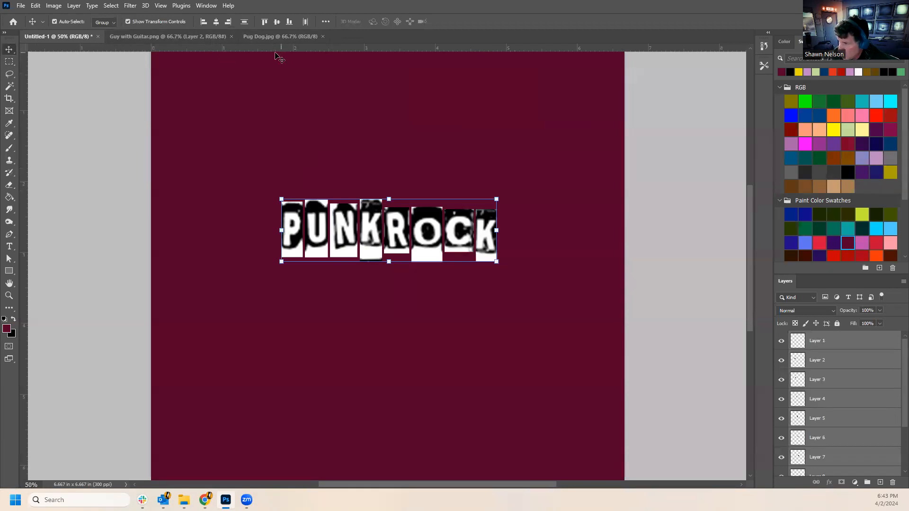
Align the letters by their top edges and then by their bottom edges, moving the row back toward mid-canvas each time.
click(264, 22)
drag(369, 86, 377, 247)
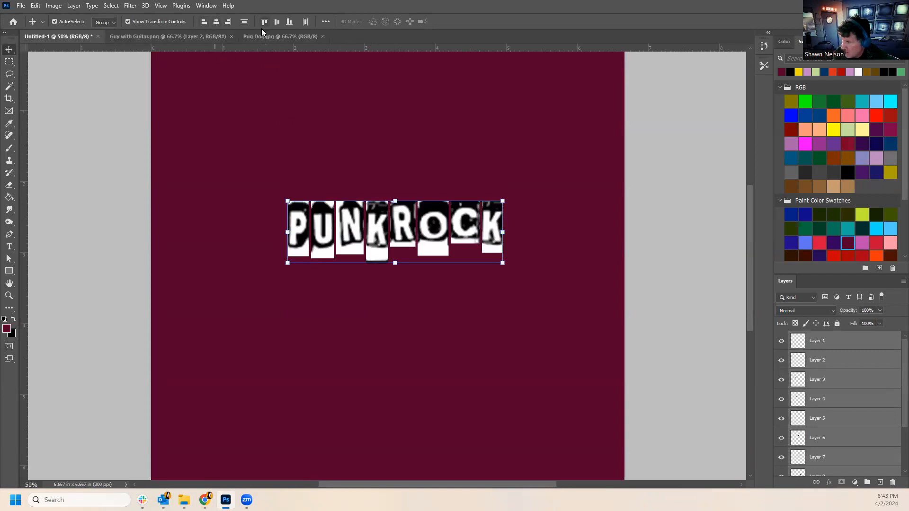
click(289, 21)
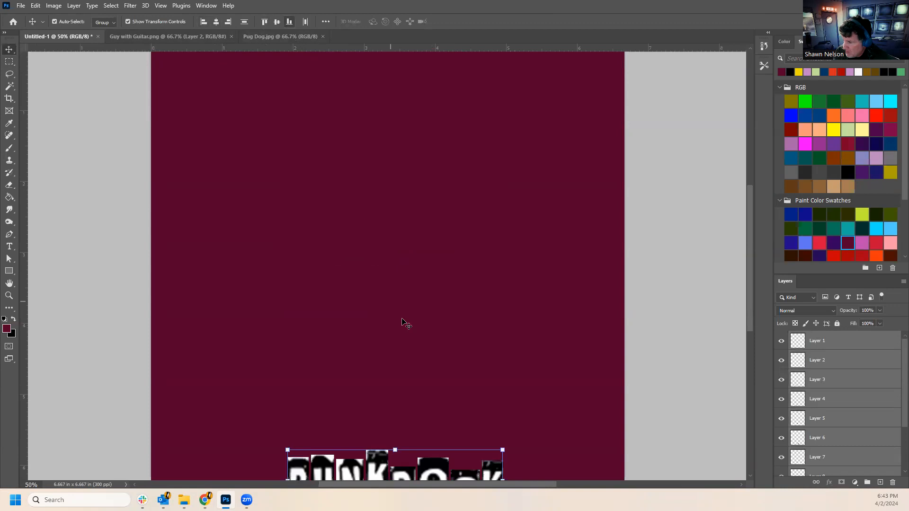
drag(407, 476, 410, 302)
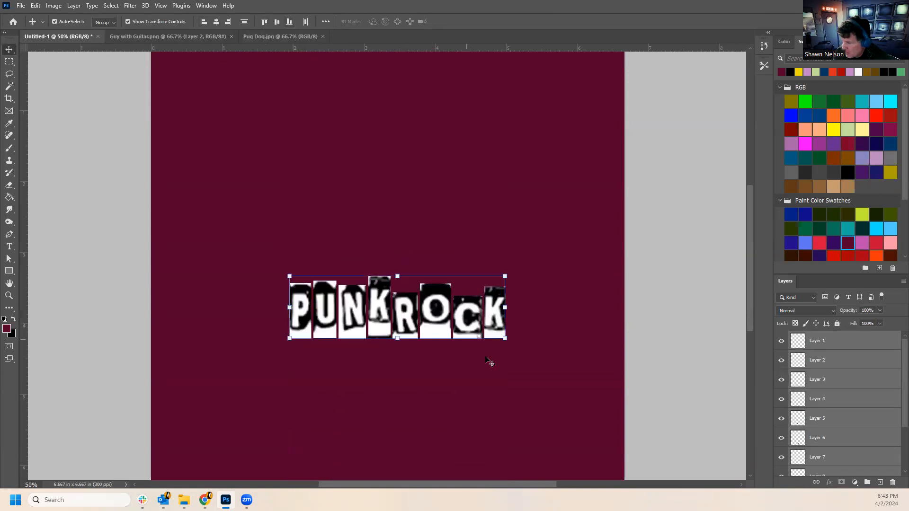
click(457, 381)
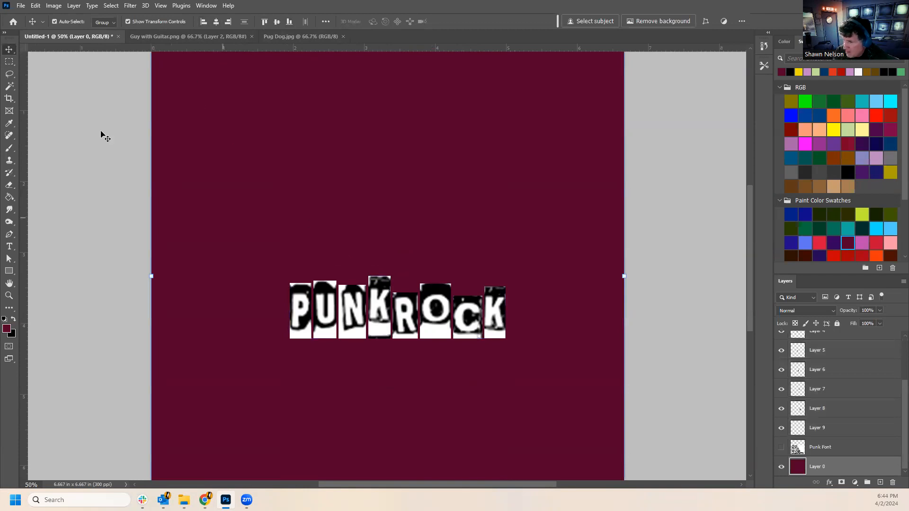
click(10, 62)
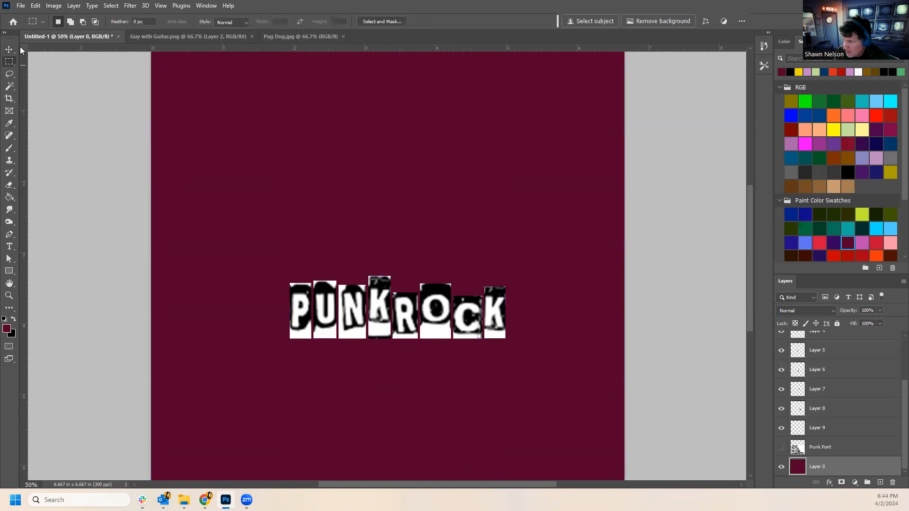
click(10, 49)
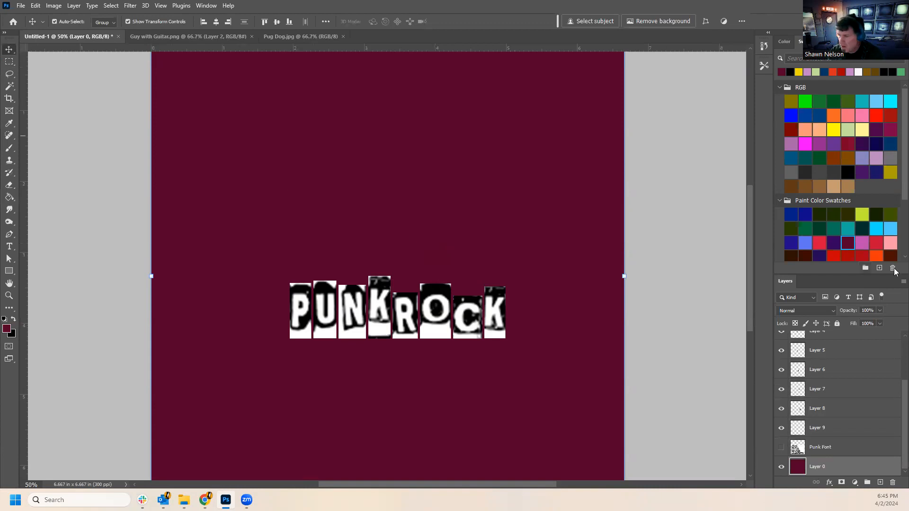
drag(543, 269, 445, 340)
key(ctrl+z)
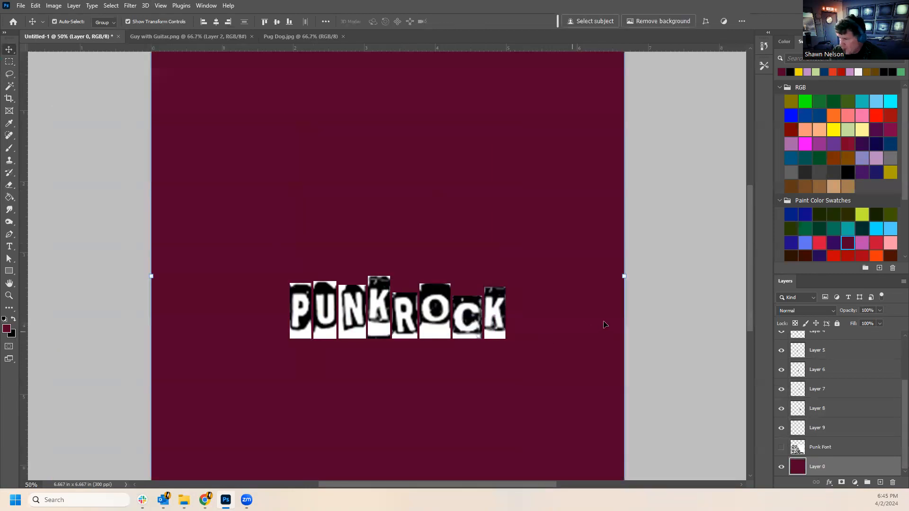
Scatter the PUNK ROCK letters by moving them individually to uneven heights and spacing across the canvas.
click(658, 308)
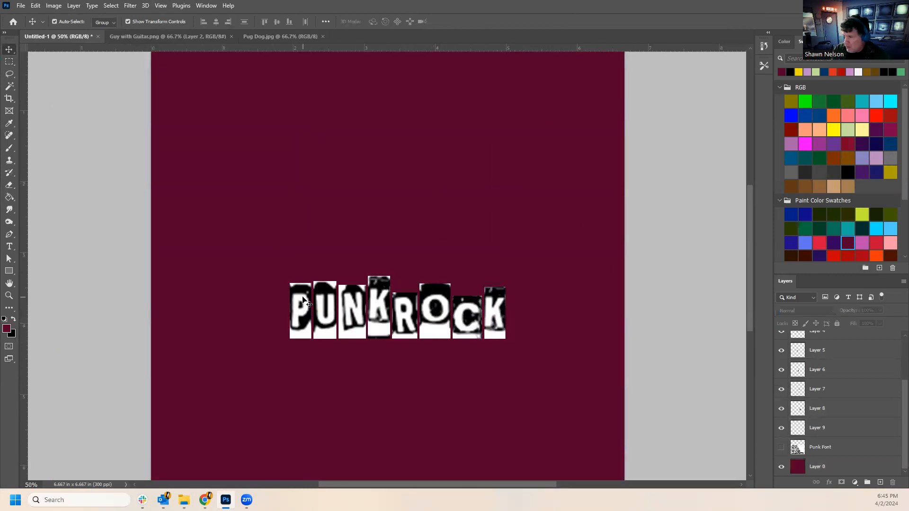
drag(305, 319, 271, 329)
drag(353, 319, 363, 364)
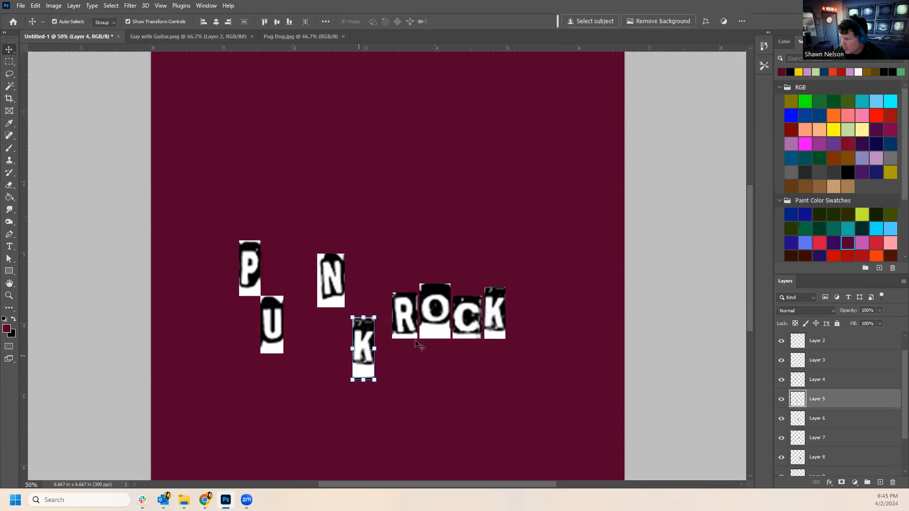
drag(394, 302, 376, 263)
drag(451, 292, 454, 217)
drag(495, 304, 497, 319)
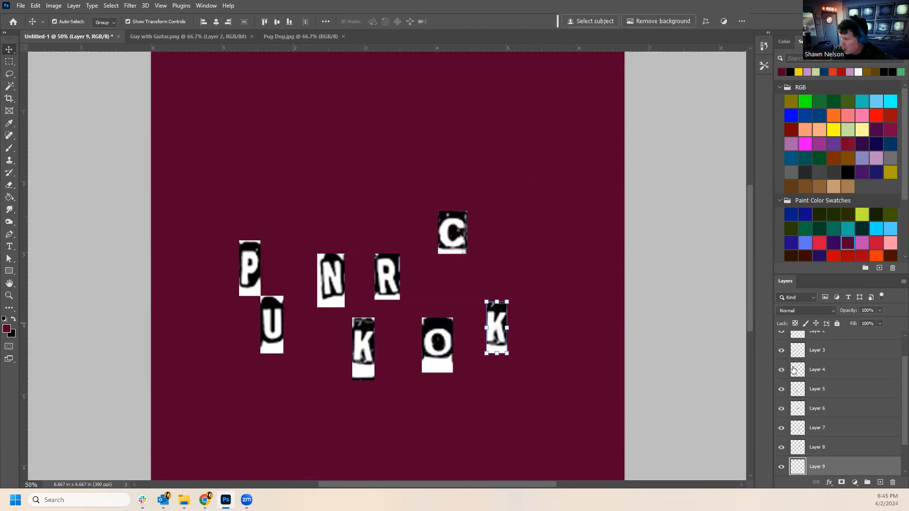
Select Layers 1 to 9 and distribute the scattered letters evenly, first horizontally and then vertically.
scroll(829, 438, down, 2)
scroll(831, 403, up, 3)
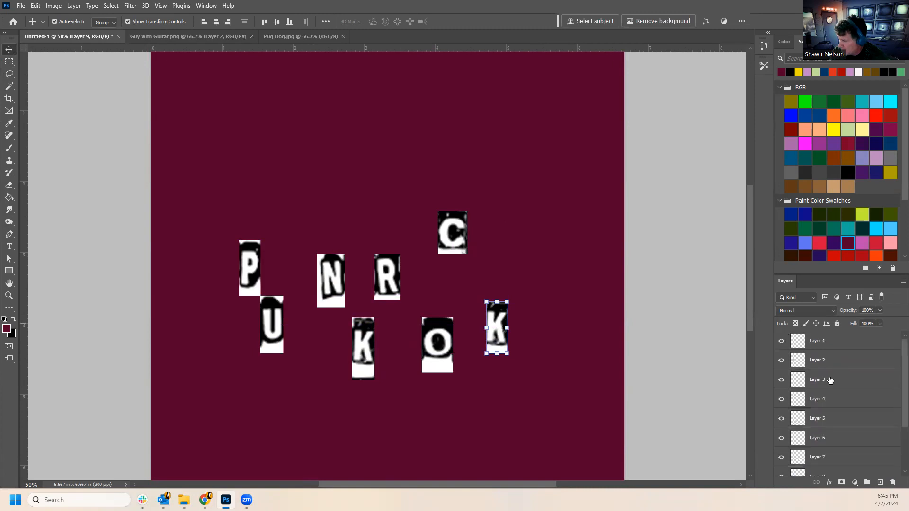
shift+click(826, 348)
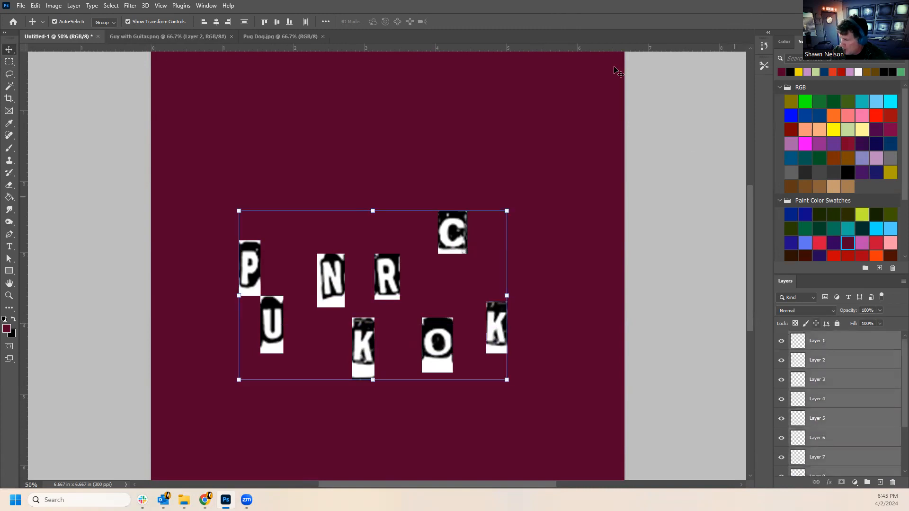
click(307, 21)
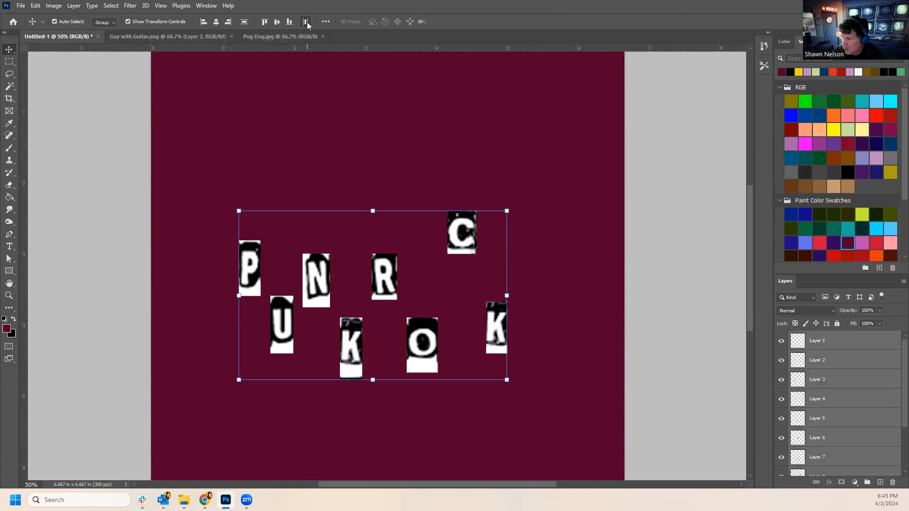
click(245, 22)
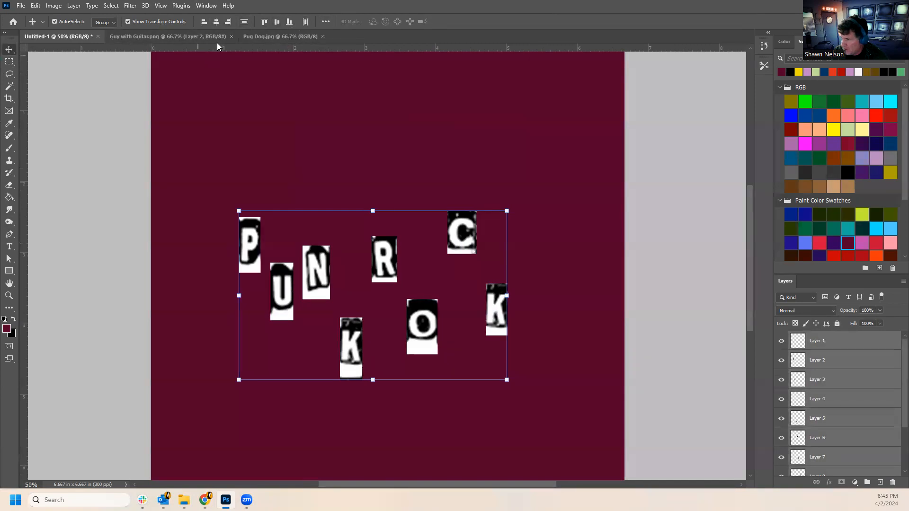
Top-align the letters and distribute them vertically, bringing the row down into the upper part of the maroon canvas.
click(264, 22)
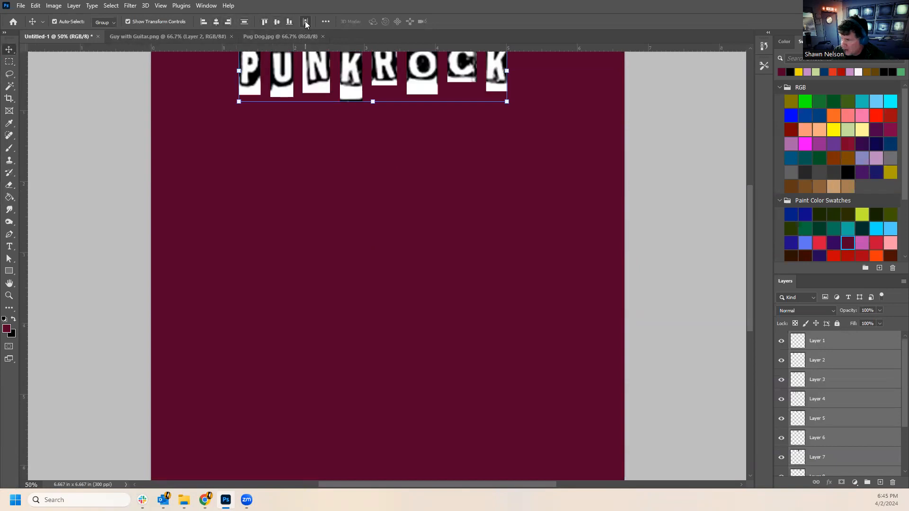
click(244, 22)
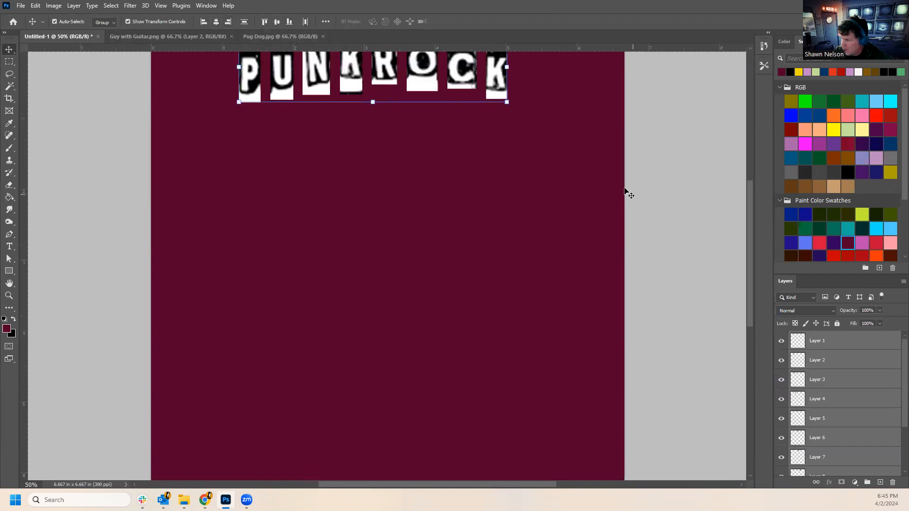
scroll(621, 191, up, 3)
drag(414, 153, 423, 225)
click(505, 320)
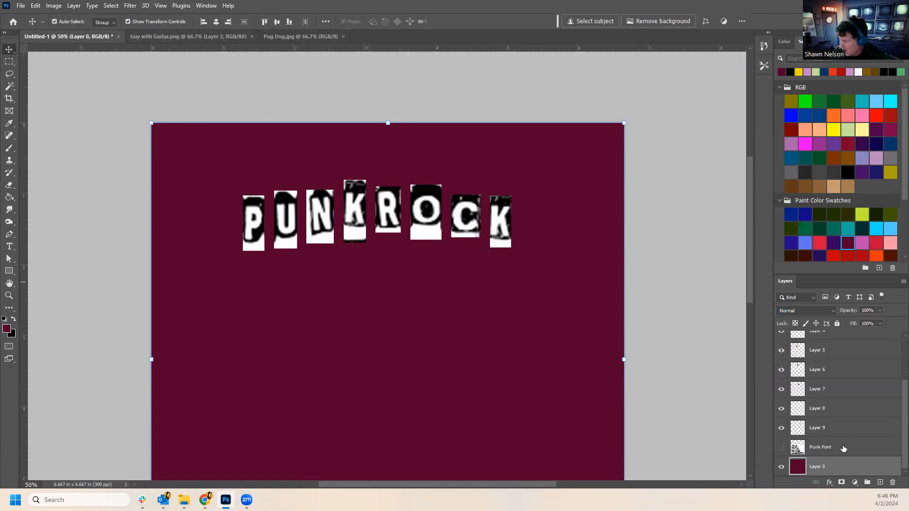
Select Layers 1 to 9 together with the maroon Layer 0 and distribute them first vertically, then horizontally across the canvas.
click(845, 428)
scroll(846, 408, up, 2)
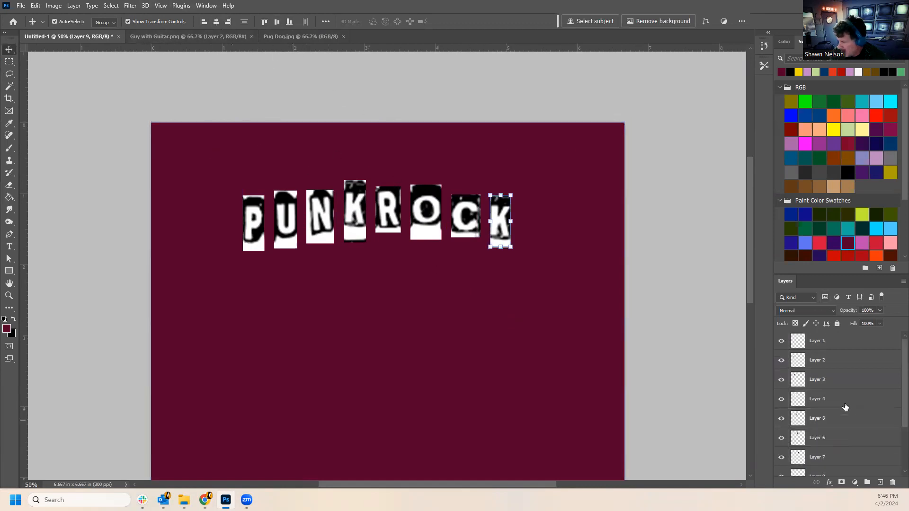
shift+click(832, 345)
scroll(832, 345, down, 2)
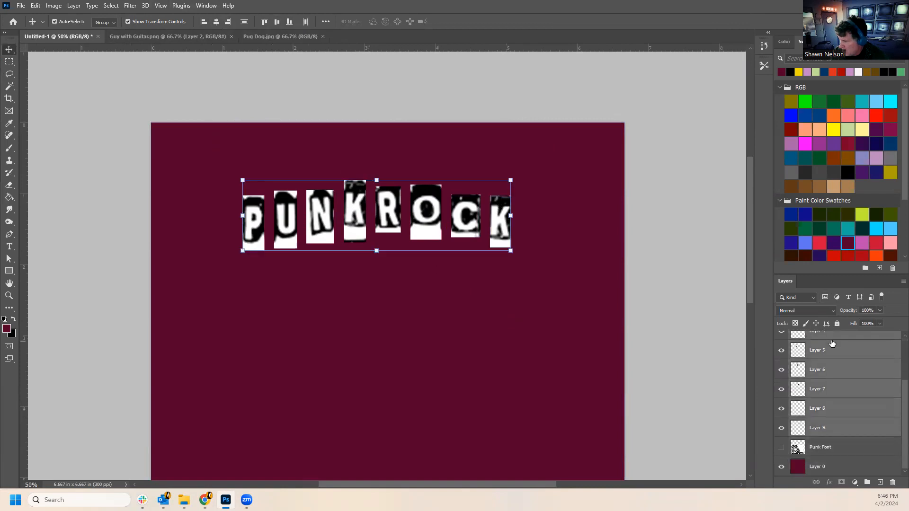
ctrl+click(824, 468)
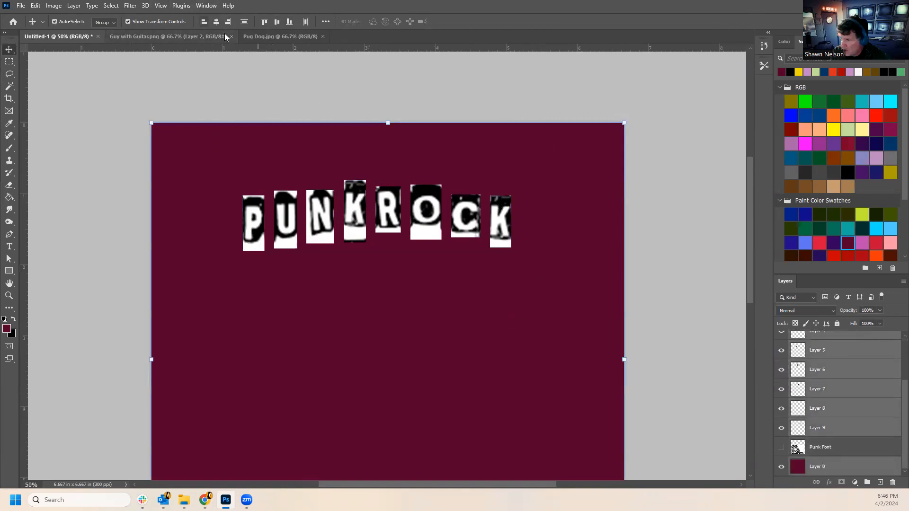
click(242, 23)
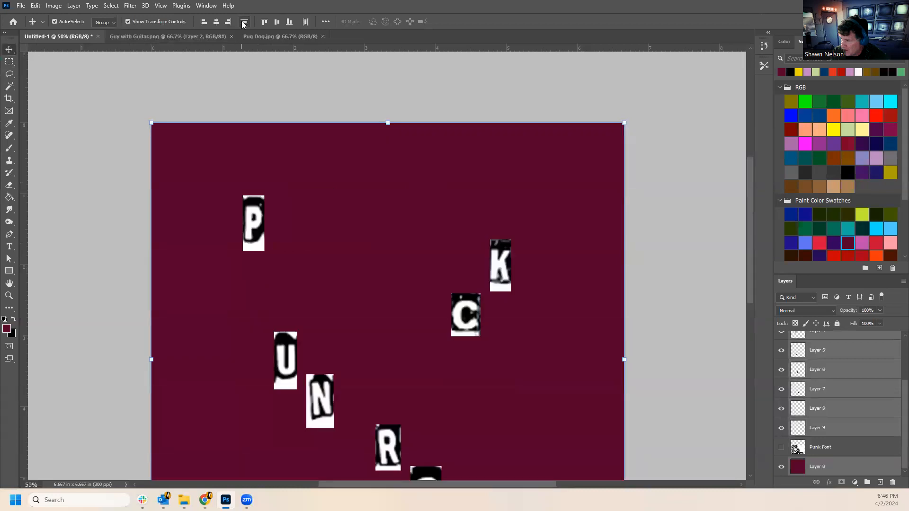
scroll(369, 237, down, 3)
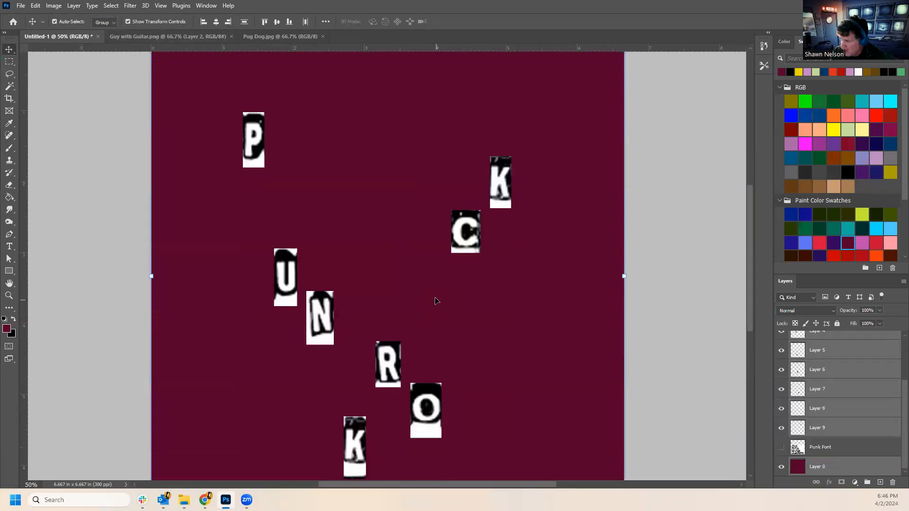
scroll(401, 250, up, 2)
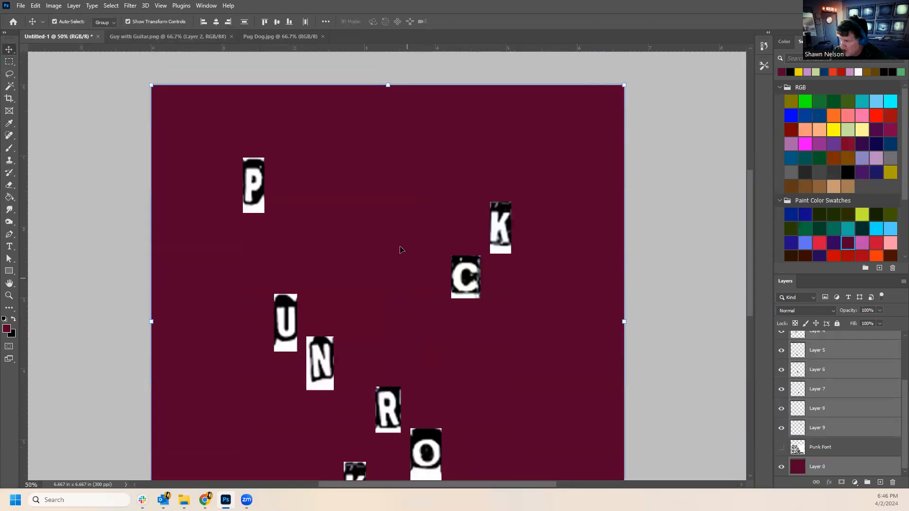
click(305, 22)
Reselect only Layers 1 to 9, top-align and horizontally distribute the letters, and move the row to the canvas's upper middle.
click(847, 427)
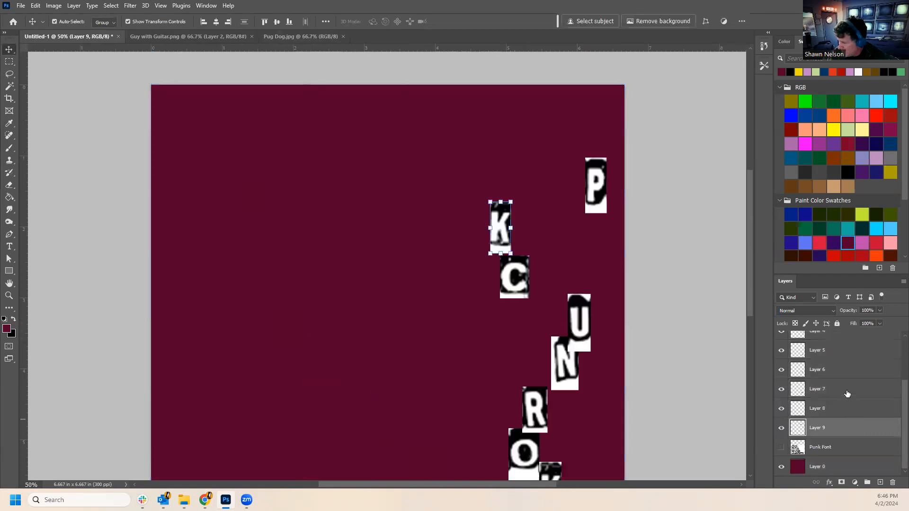
scroll(845, 388, up, 3)
shift+click(838, 346)
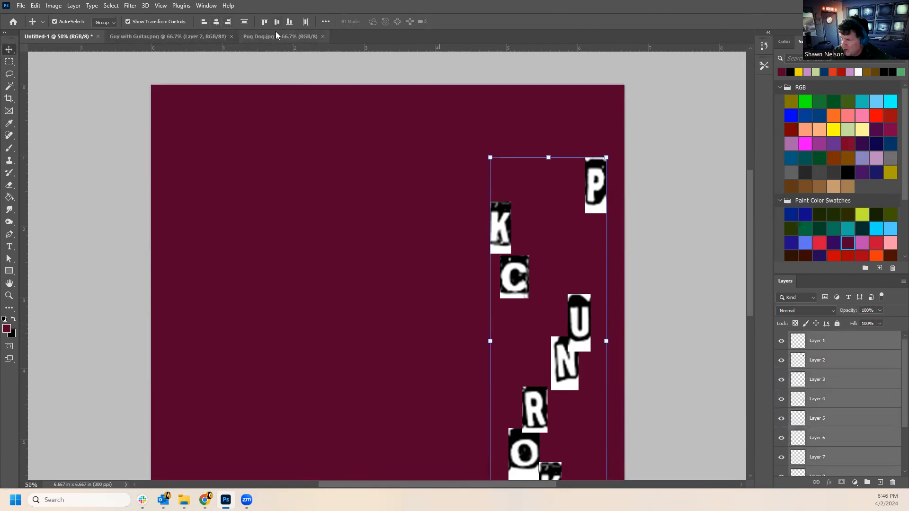
click(265, 21)
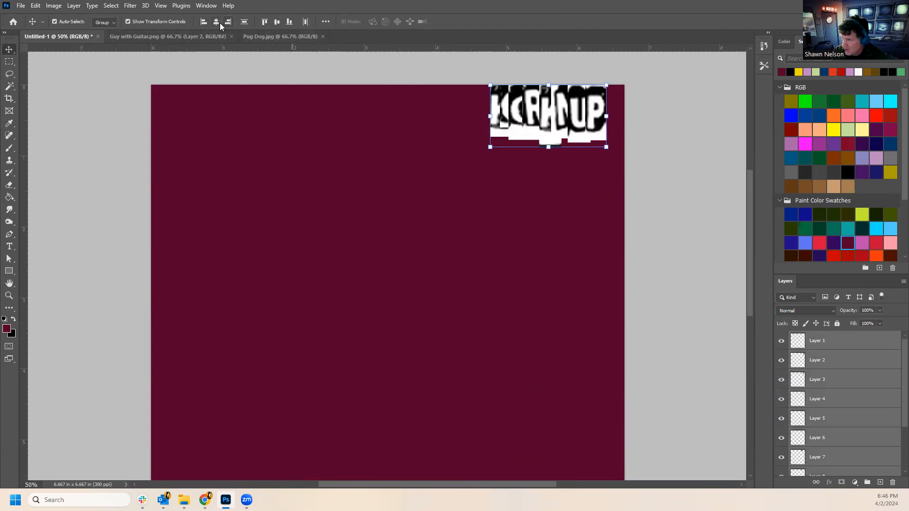
click(306, 22)
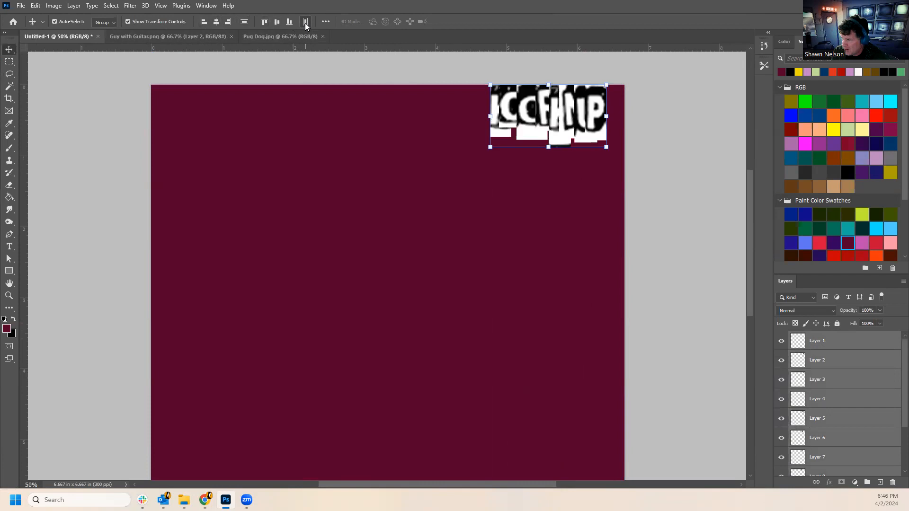
drag(561, 112, 377, 205)
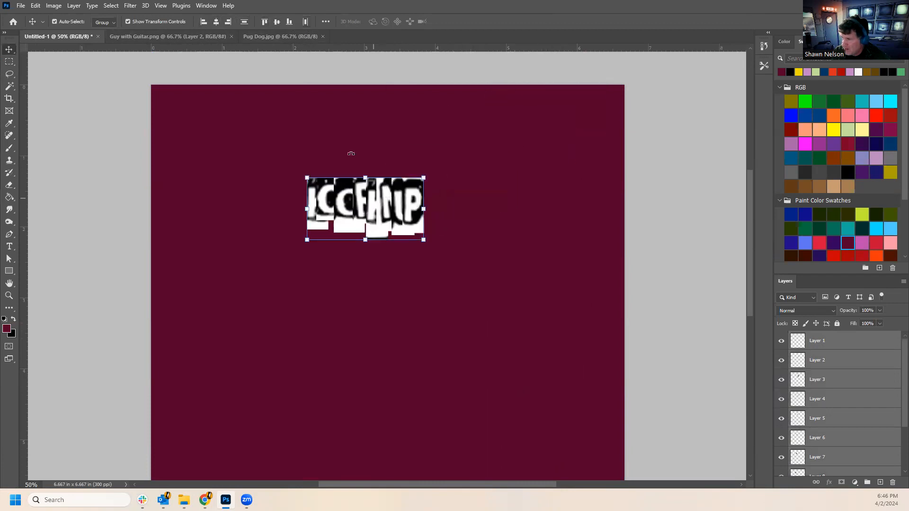
Align the letters by their horizontal centers and distribute them vertically, then deselect them.
click(216, 22)
click(242, 22)
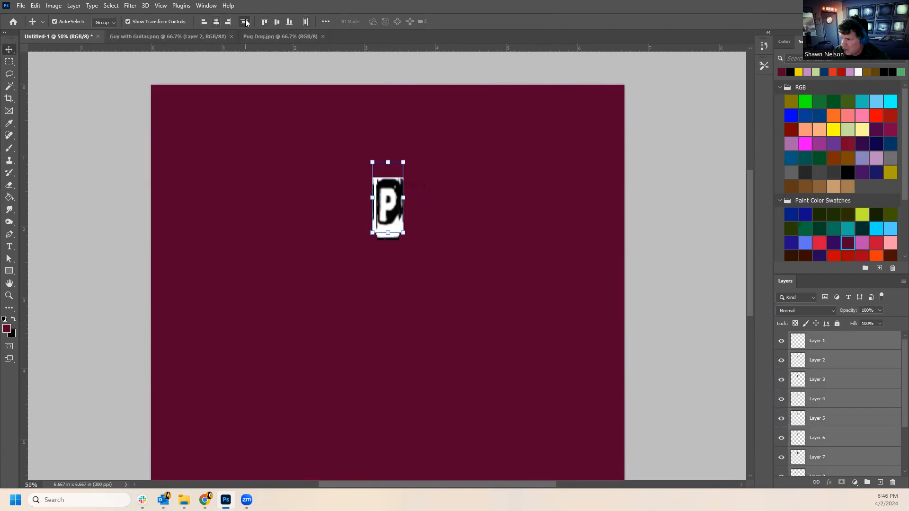
click(488, 255)
Pull the stacked letters apart one by one and arrange them to spell PUNK ROCK with a gap between the words.
drag(389, 204, 393, 265)
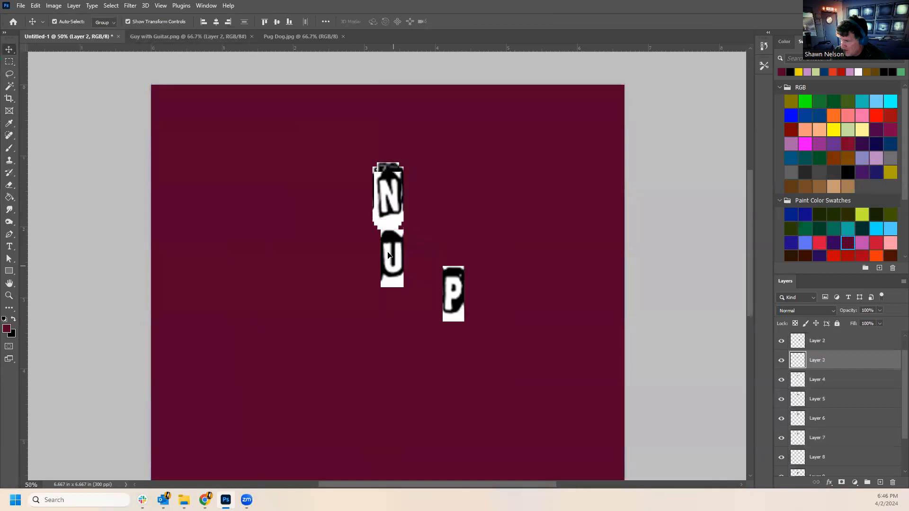
drag(387, 200, 516, 259)
drag(453, 295, 238, 188)
drag(402, 257, 268, 181)
drag(502, 266, 270, 203)
drag(365, 213, 314, 202)
drag(388, 198, 533, 182)
drag(424, 138, 365, 189)
drag(499, 194, 406, 192)
drag(530, 194, 428, 196)
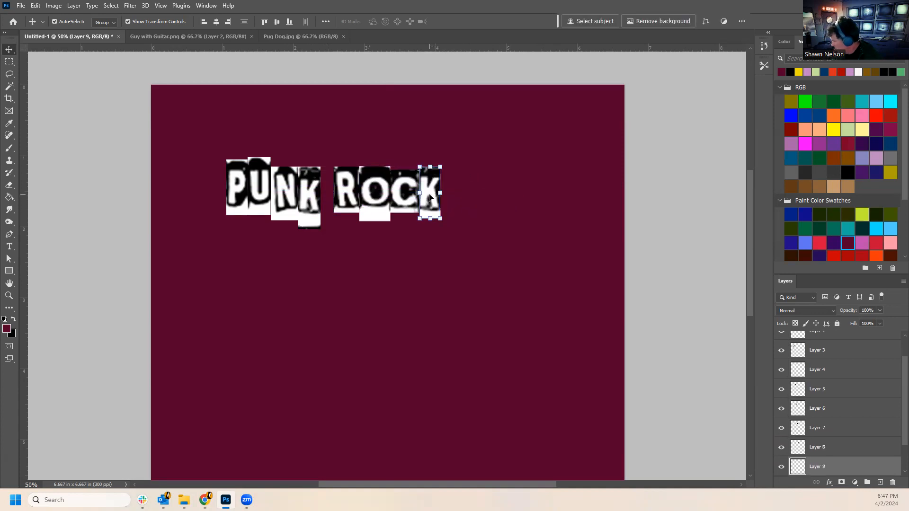
mouse_move(471, 151)
mouse_down()
mouse_move(343, 223)
mouse_move(493, 163)
mouse_move(474, 151)
mouse_up()
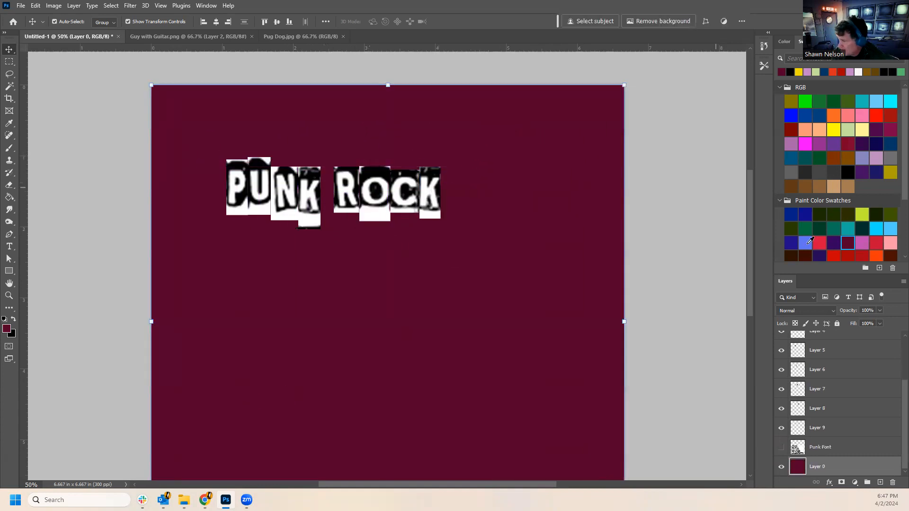
Distribute Layers 1 to 9 horizontally and top-align them, bringing the row down to the upper middle of the canvas.
click(832, 429)
scroll(843, 352, up, 3)
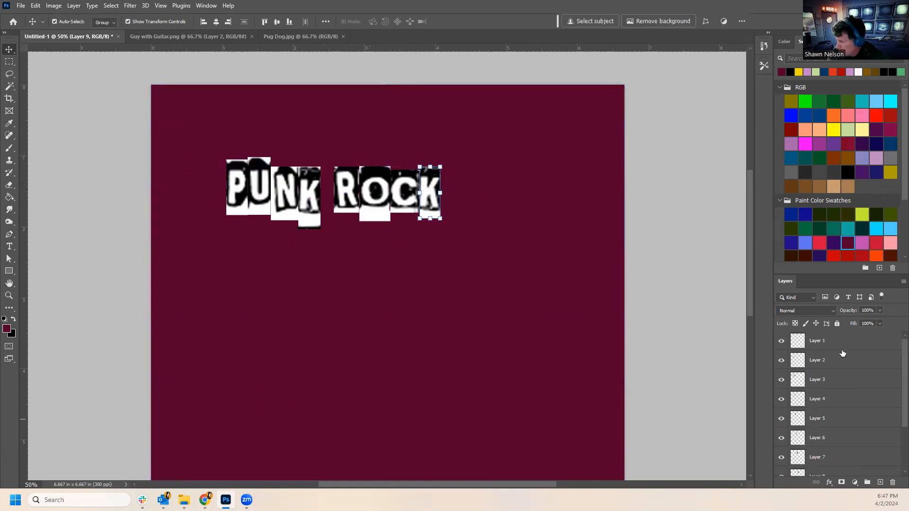
shift+click(843, 341)
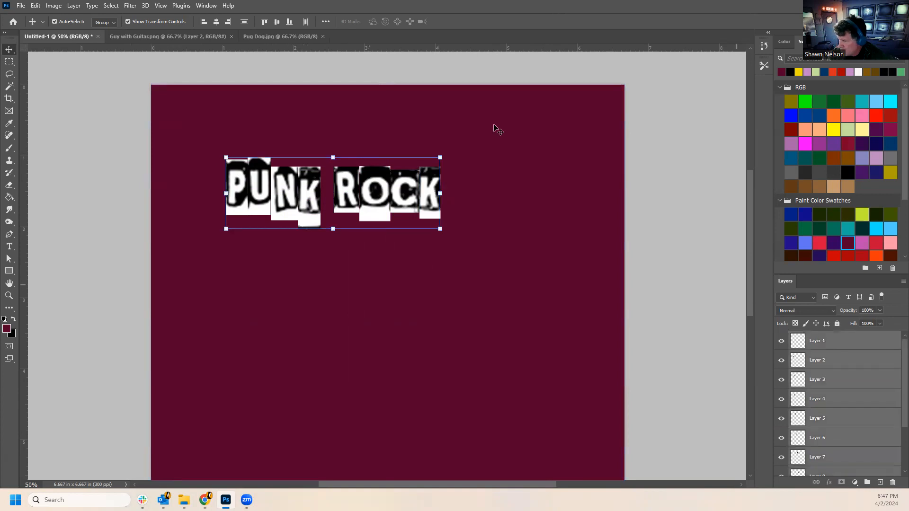
click(306, 22)
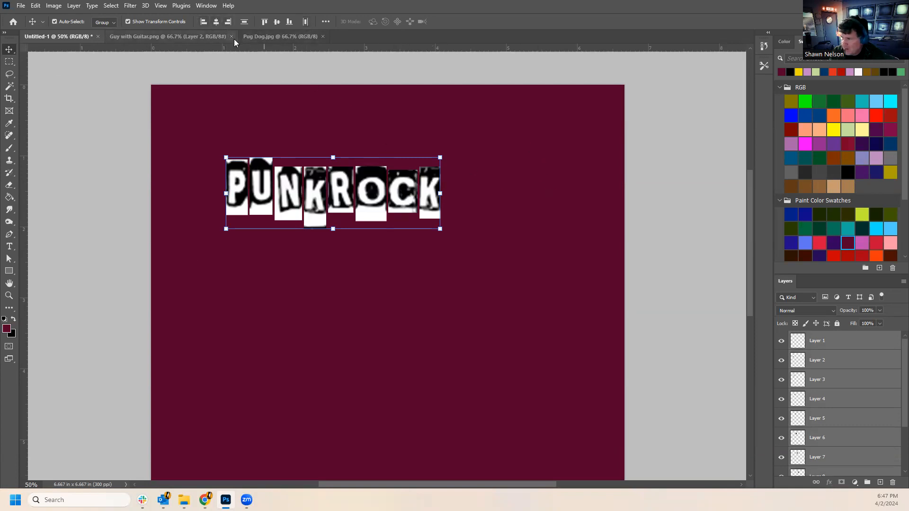
click(265, 21)
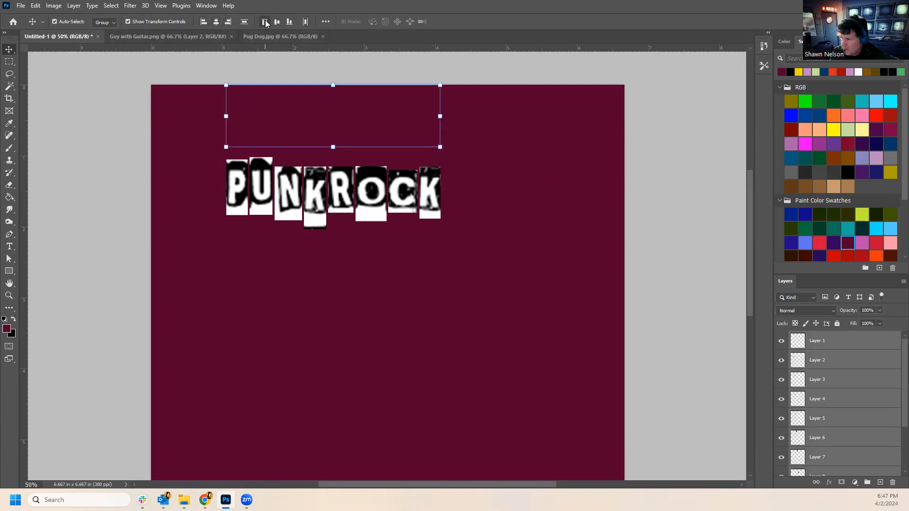
drag(341, 108, 434, 198)
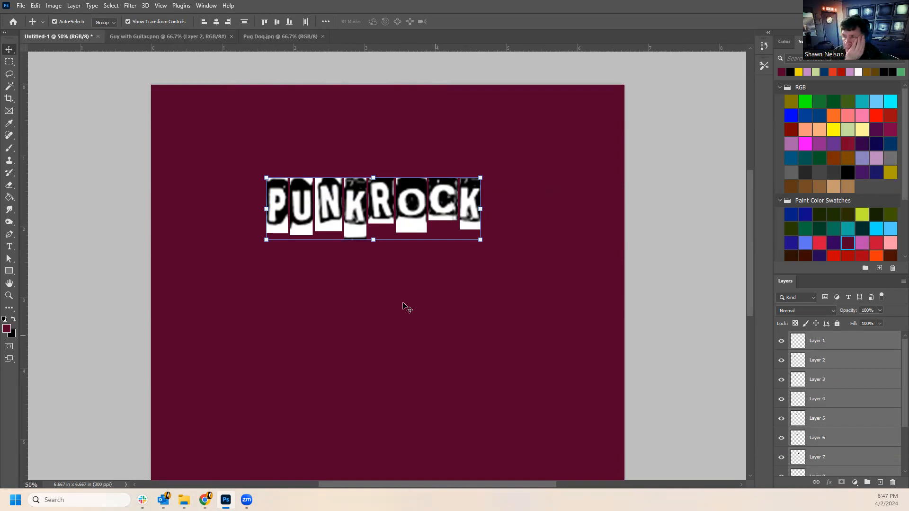
click(325, 293)
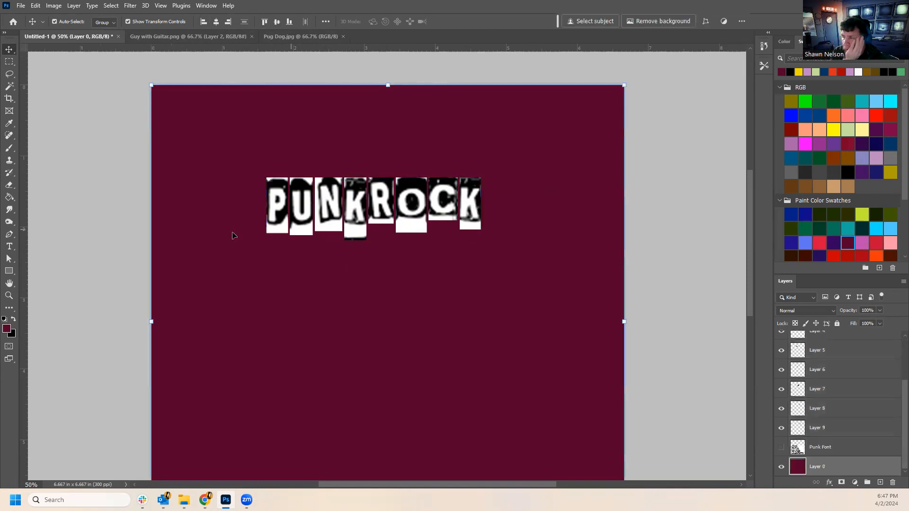
Nudge the letter P slightly left and up, using the smart guides to set a 0.030 in gap before the U.
scroll(232, 234, up, 7)
scroll(231, 233, down, 6)
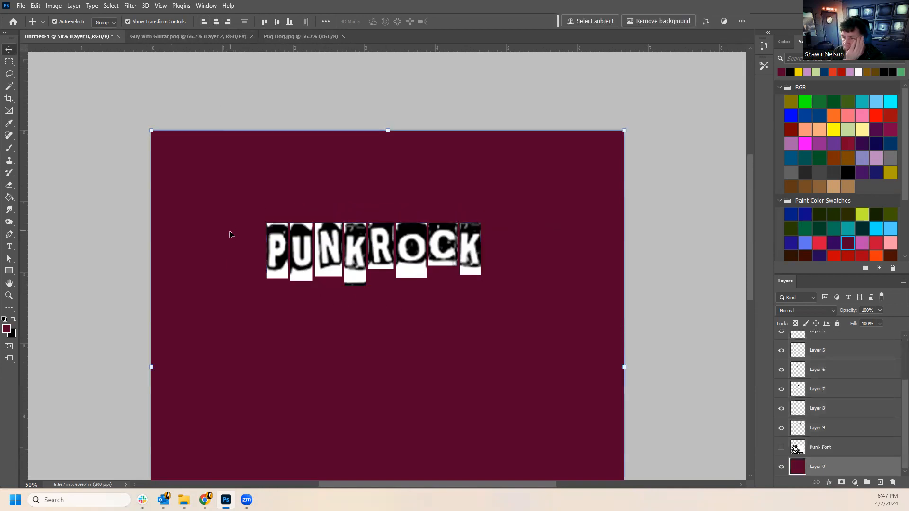
click(9, 295)
click(259, 219)
click(323, 231)
click(312, 218)
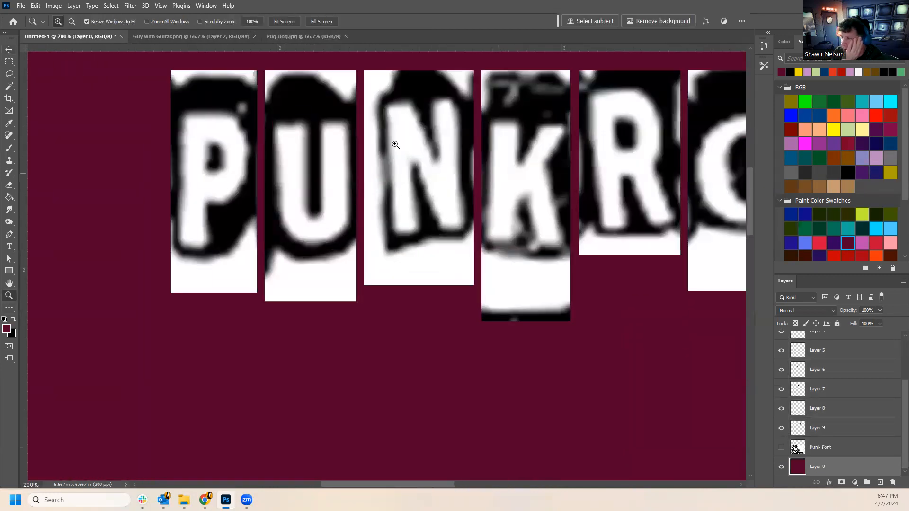
click(10, 50)
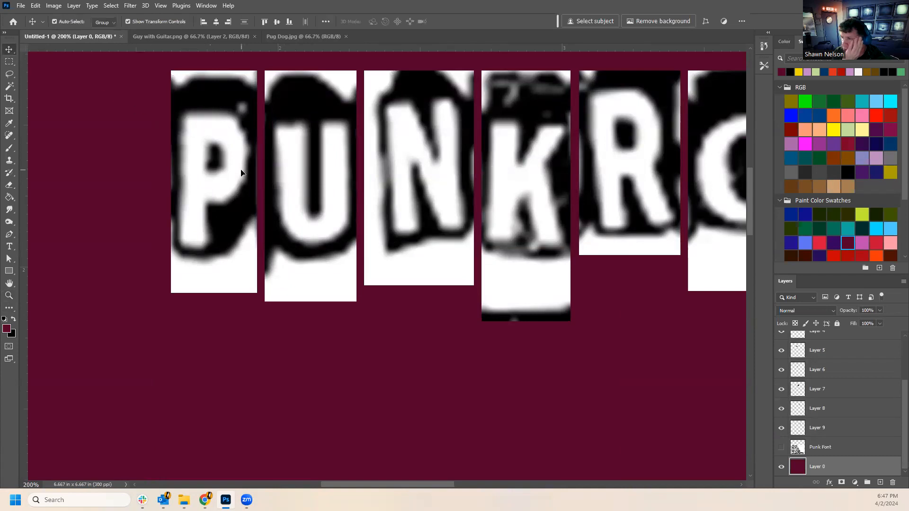
click(252, 173)
mouse_move(246, 176)
mouse_down()
mouse_move(238, 178)
mouse_move(245, 178)
mouse_up()
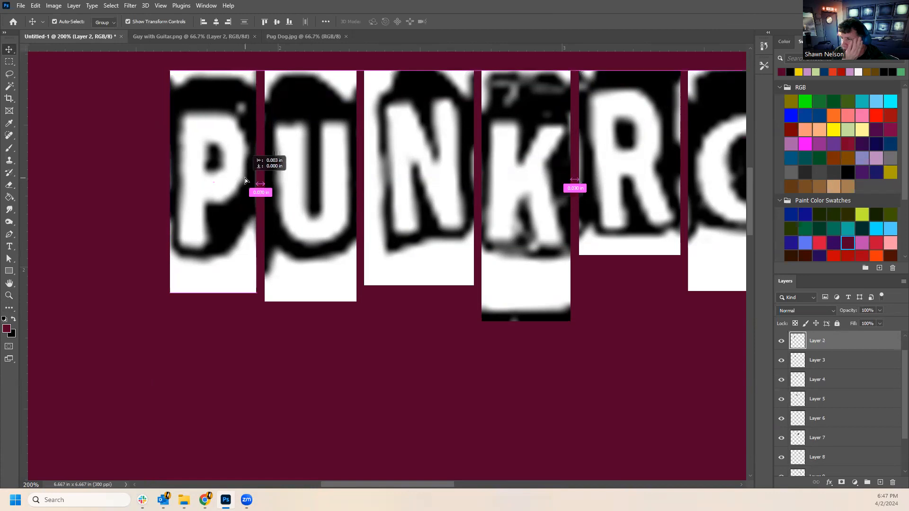
drag(245, 180, 240, 178)
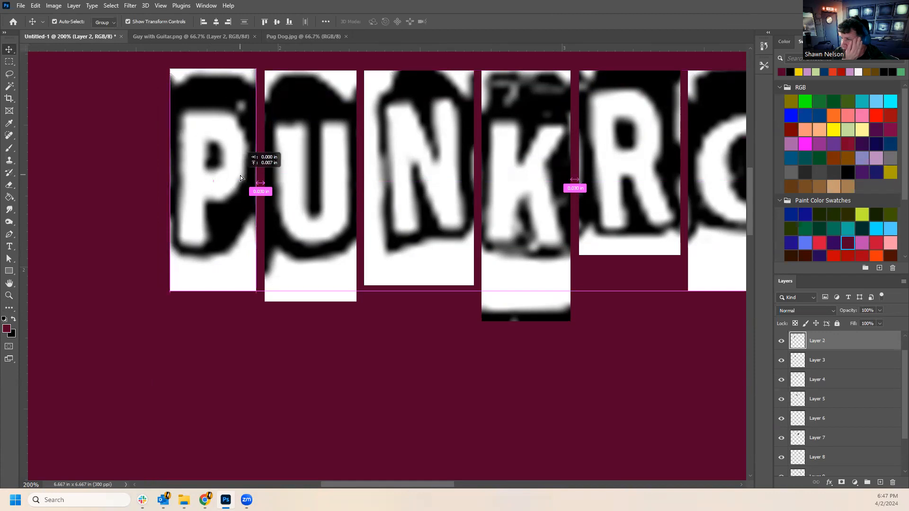
drag(240, 176, 240, 176)
Nudge the R, O and N slightly left to fine-tune the spacing between neighbouring letters using the smart guides.
click(589, 198)
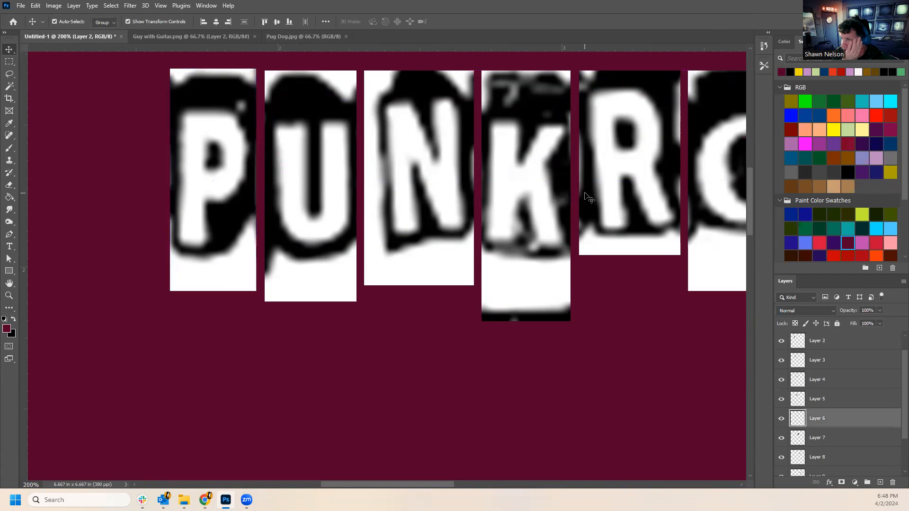
drag(600, 192, 598, 193)
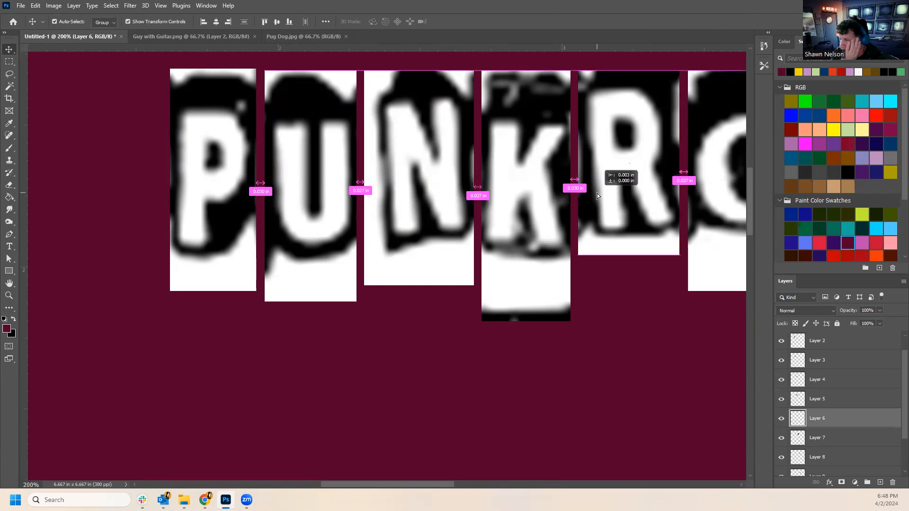
drag(598, 193, 595, 193)
drag(711, 189, 709, 188)
drag(224, 192, 224, 191)
click(314, 222)
drag(398, 219, 394, 218)
Examine the finished PUNKROCK row up close and against the whole maroon canvas at 33.33%.
scroll(419, 189, down, 1)
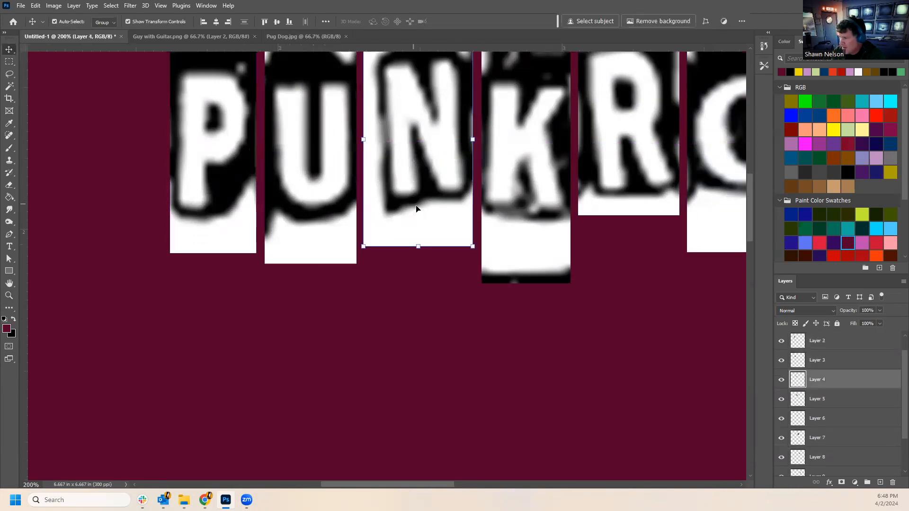
scroll(355, 265, up, 2)
key(z)
alt+click(334, 294)
alt+click(446, 270)
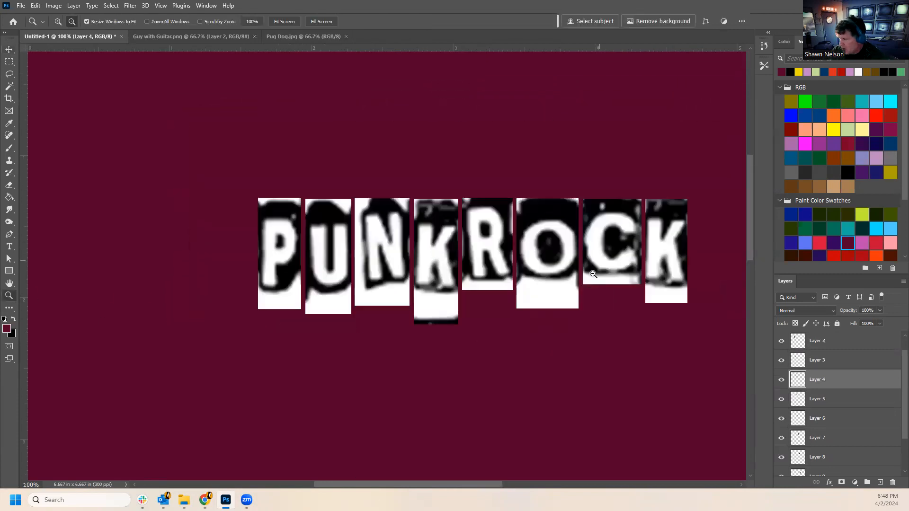
alt+click(627, 286)
alt+click(673, 337)
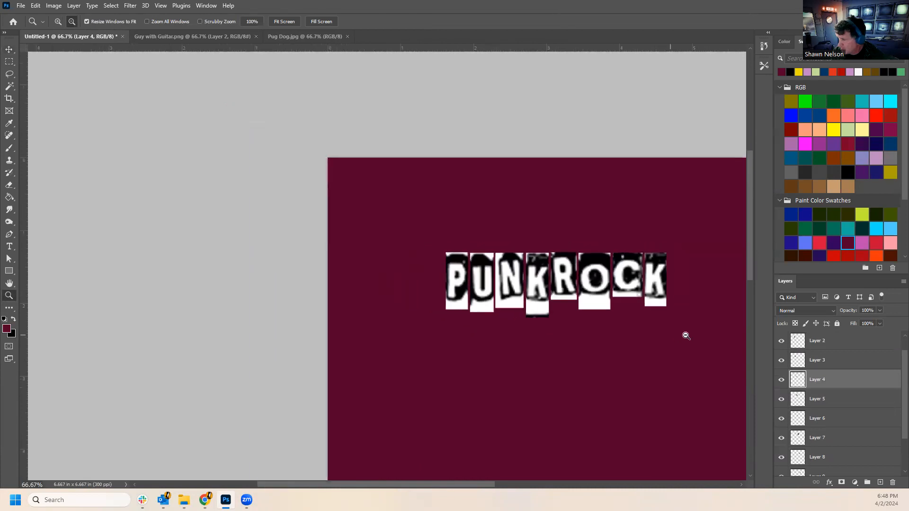
alt+click(687, 327)
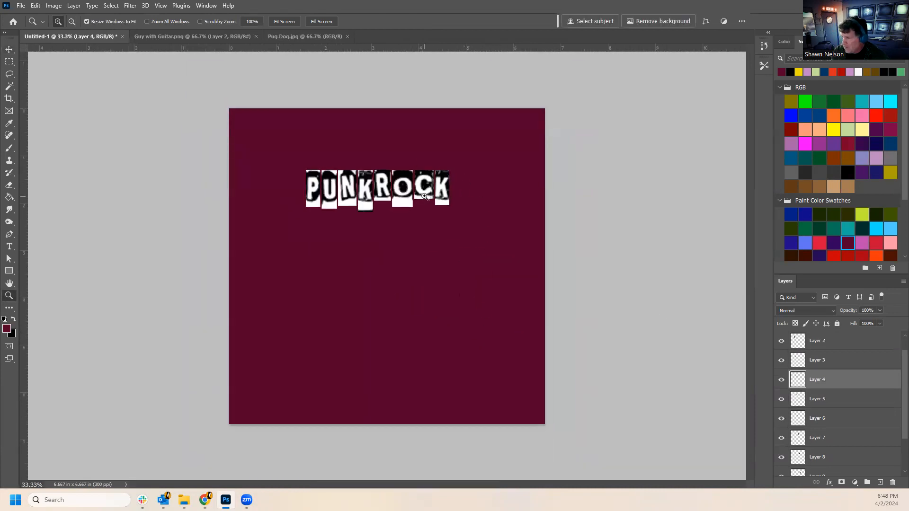
alt+click(375, 174)
click(363, 195)
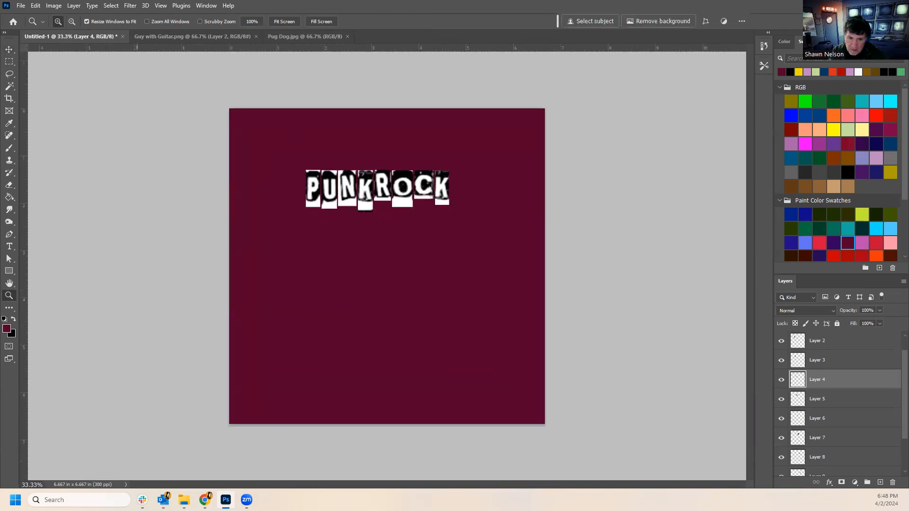
Switch to Chrome and bring up the course page "11.1 Other Ways to Align Elements in Photoshop".
key(alt+Tab)
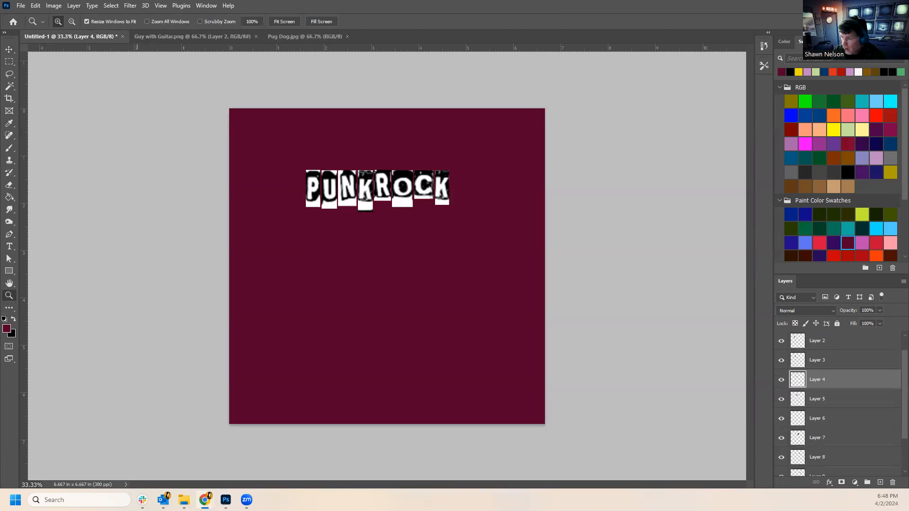
drag(445, 1, 446, 35)
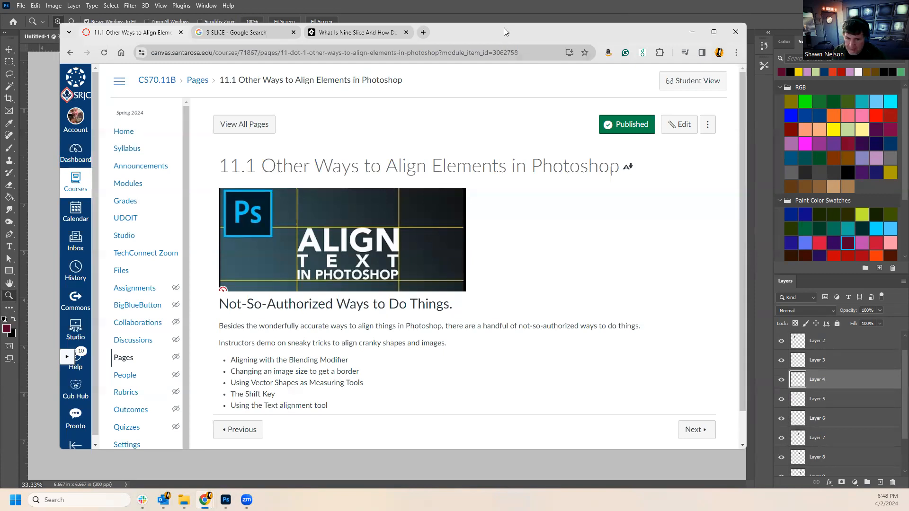
Switch back to Photoshop and open the Stroke settings for the maroon background layer, Layer 0.
click(693, 32)
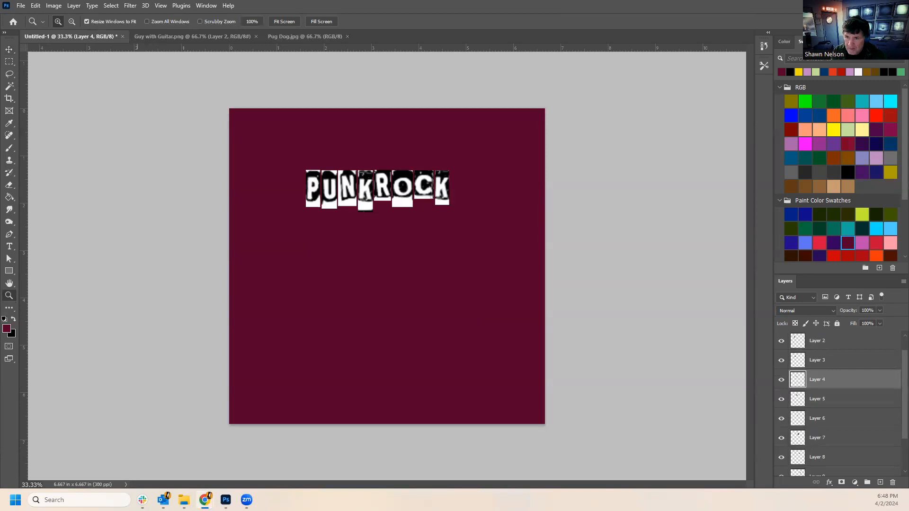
click(848, 341)
scroll(853, 374, down, 2)
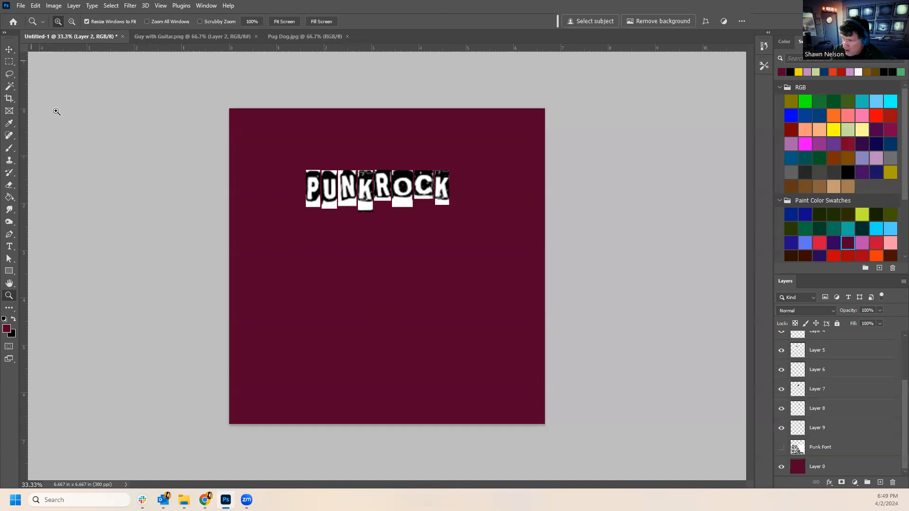
click(54, 6)
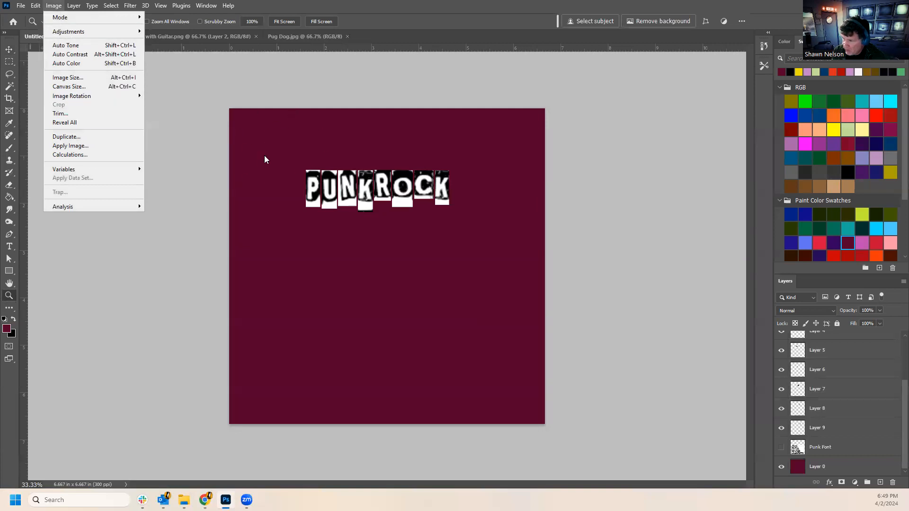
click(645, 120)
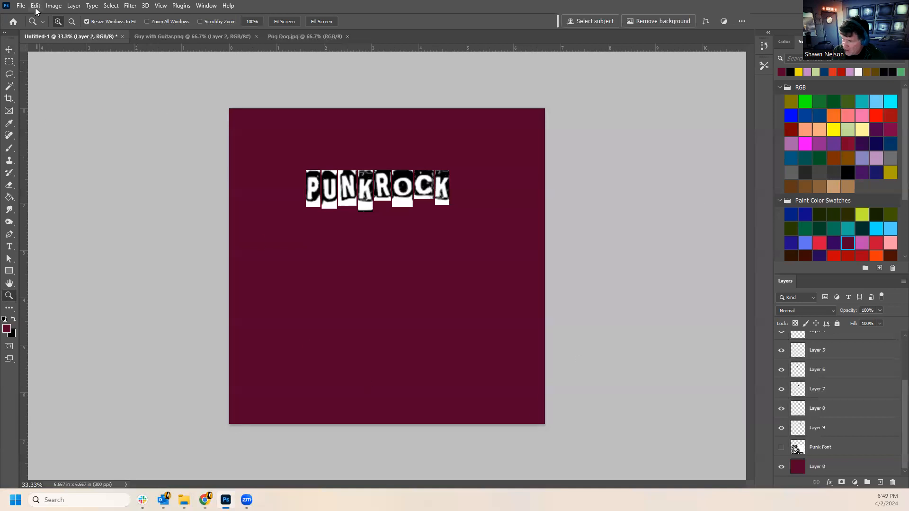
click(835, 468)
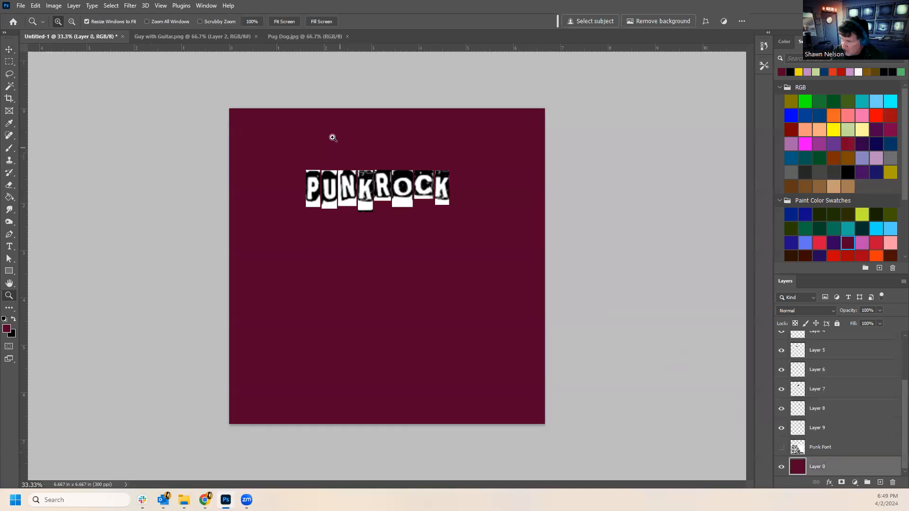
click(10, 51)
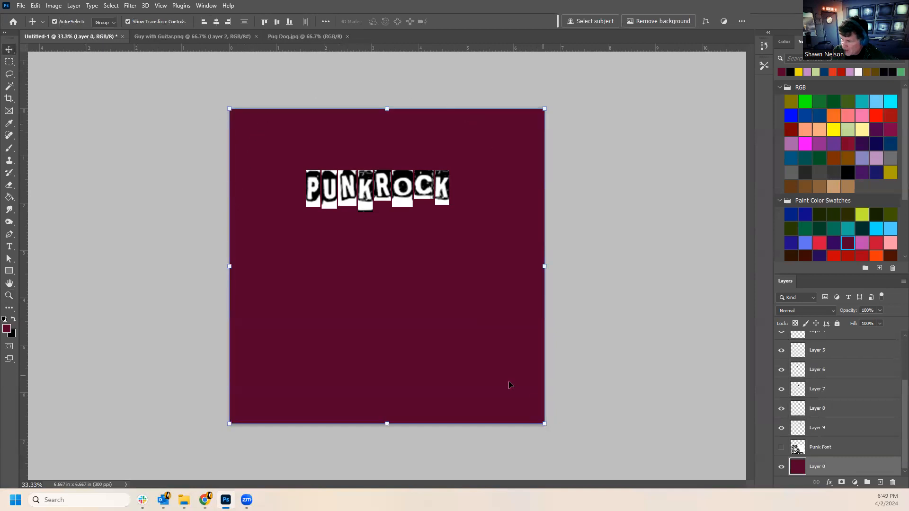
click(36, 6)
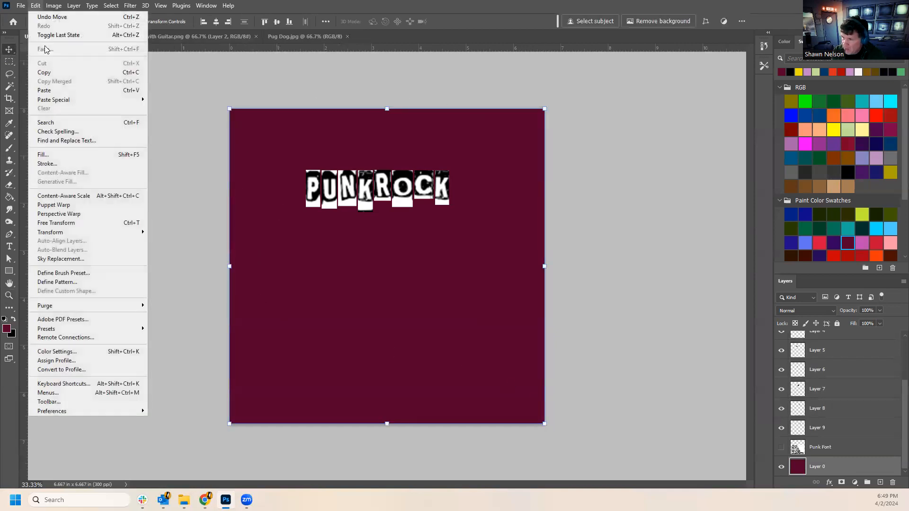
click(48, 164)
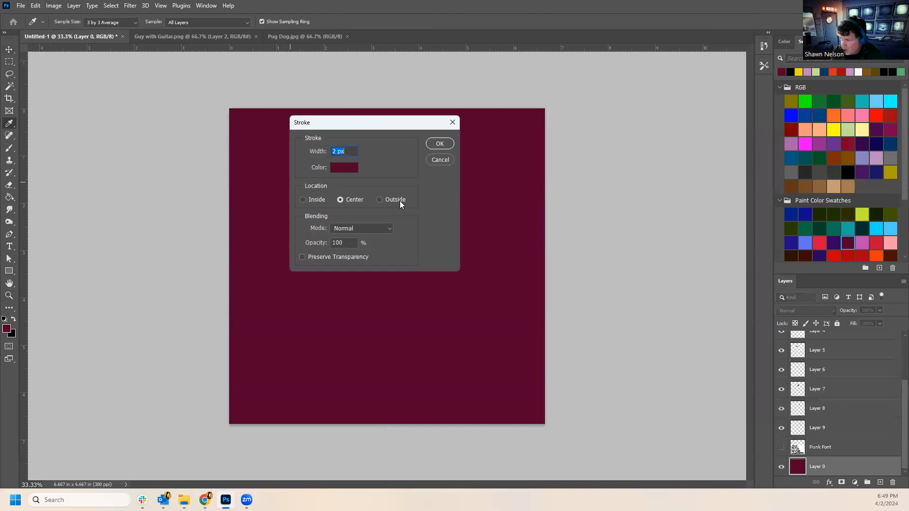
Apply a 25 px bright green (#06ff00) stroke inside the edges of Layer 0.
click(310, 200)
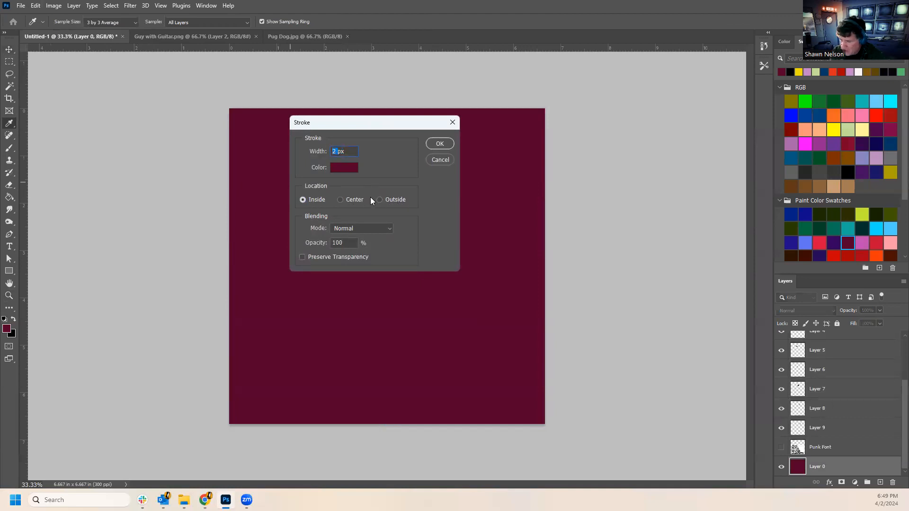
text(25)
click(353, 168)
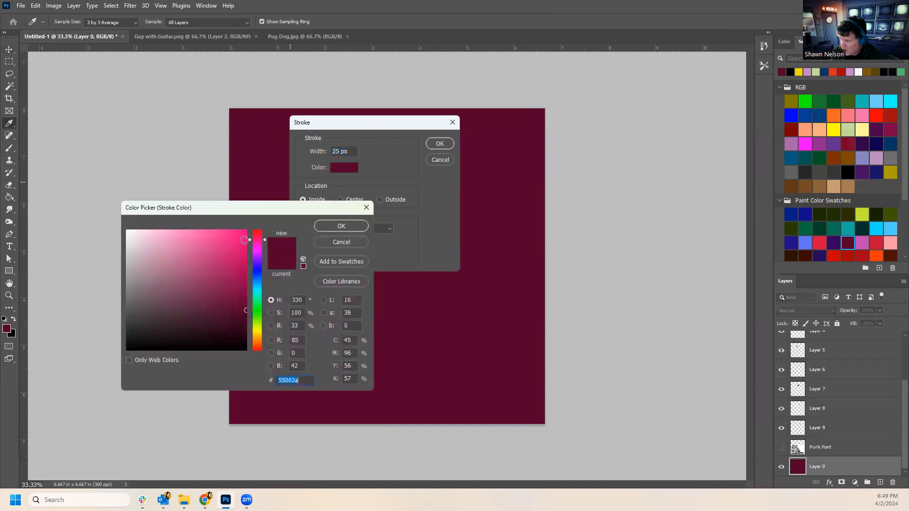
click(257, 310)
drag(242, 271, 381, 175)
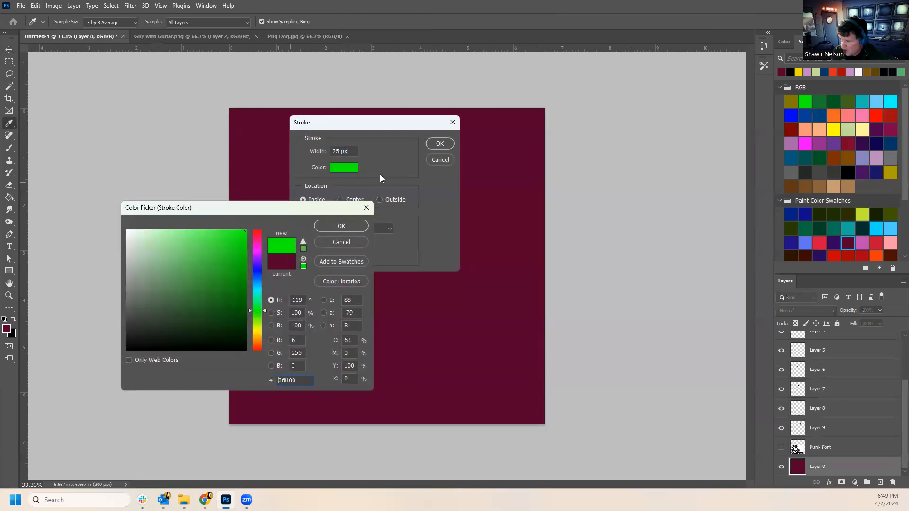
click(347, 224)
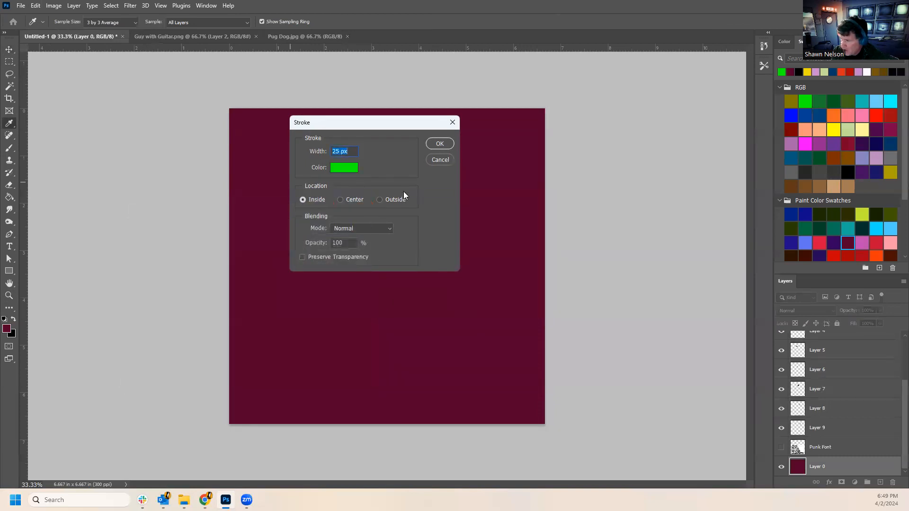
click(440, 144)
key(v)
click(680, 346)
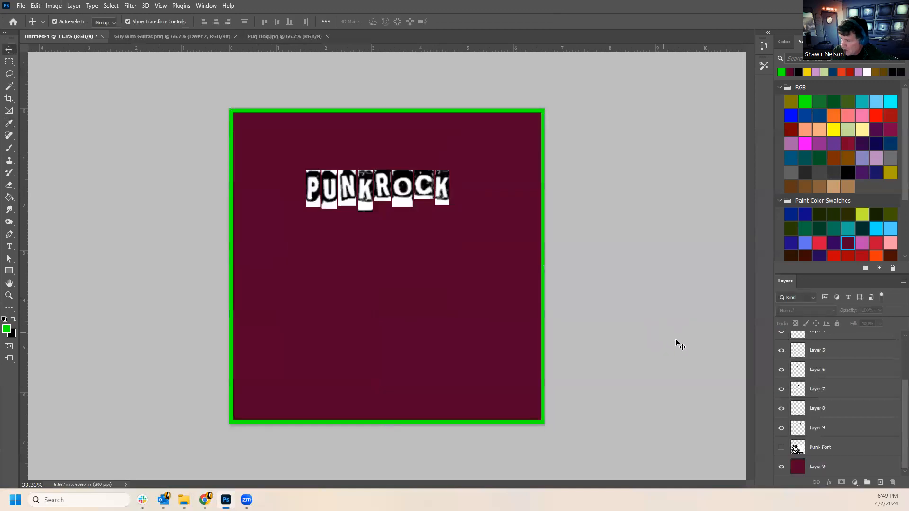
Toggle Layer 0's visibility to check which layer carries the green border, and undo the stroke.
click(781, 469)
click(782, 469)
click(866, 474)
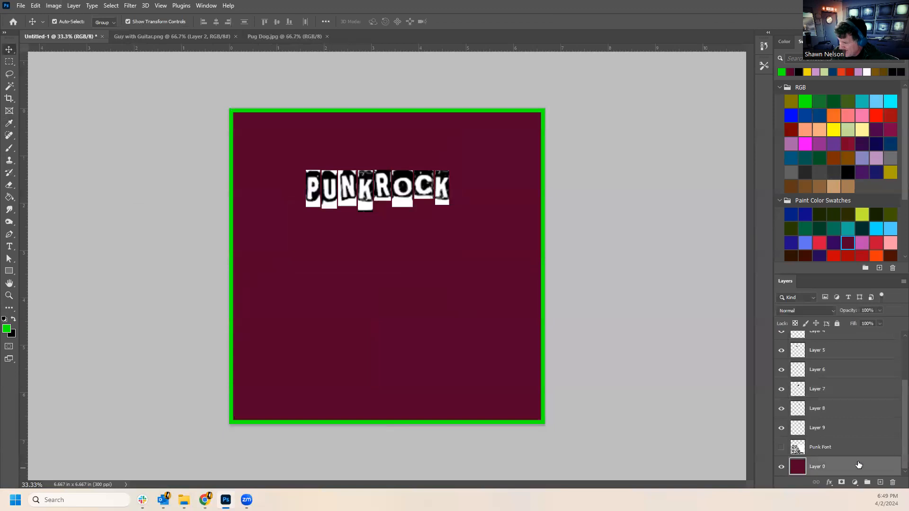
scroll(876, 403, up, 1)
scroll(876, 404, up, 3)
click(779, 341)
scroll(806, 402, down, 4)
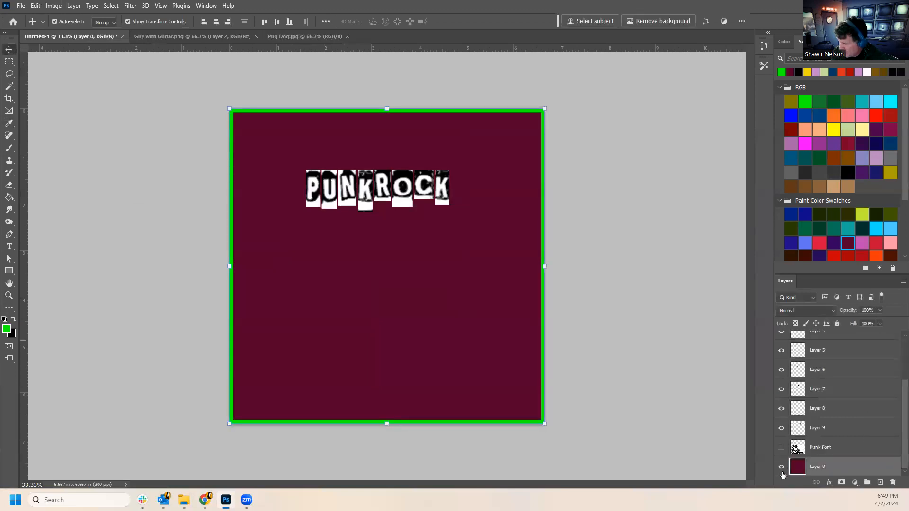
click(782, 467)
click(782, 467)
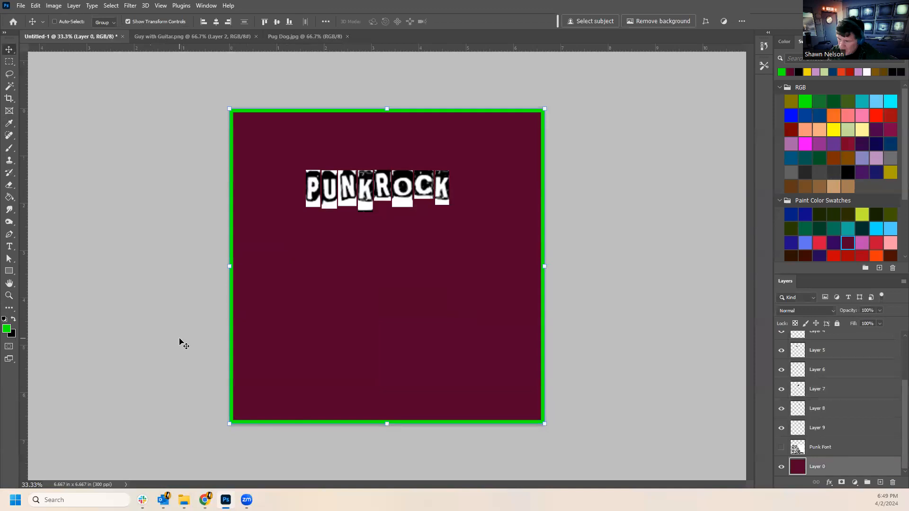
key(ctrl+z)
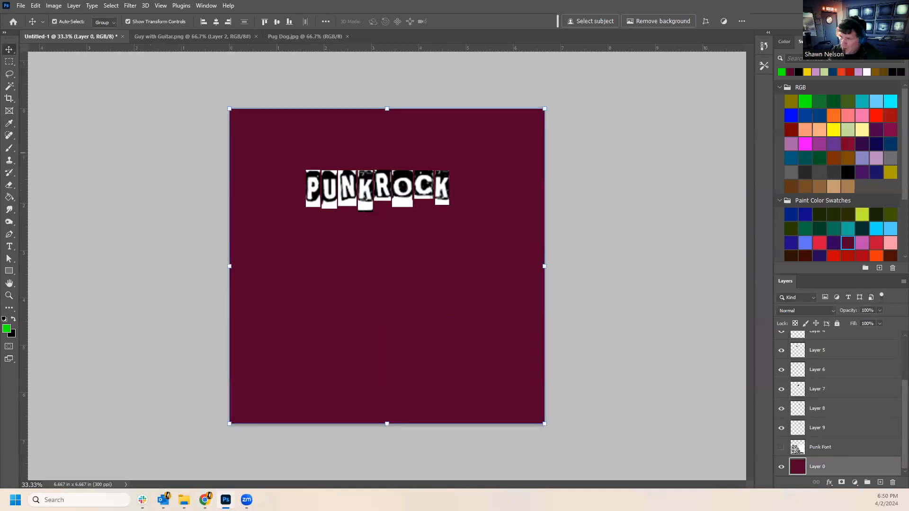
Add a new layer directly above Layer 0 and try to apply the 25 px green inside stroke to it.
click(880, 481)
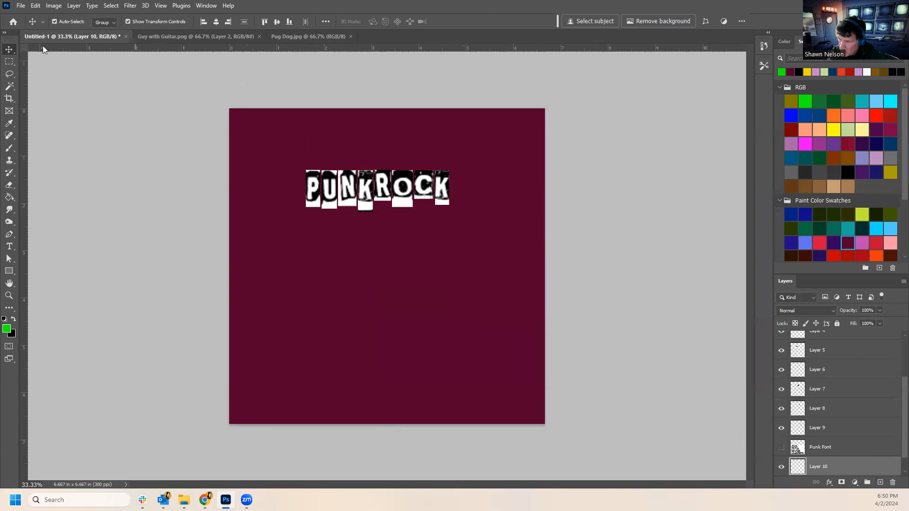
click(36, 6)
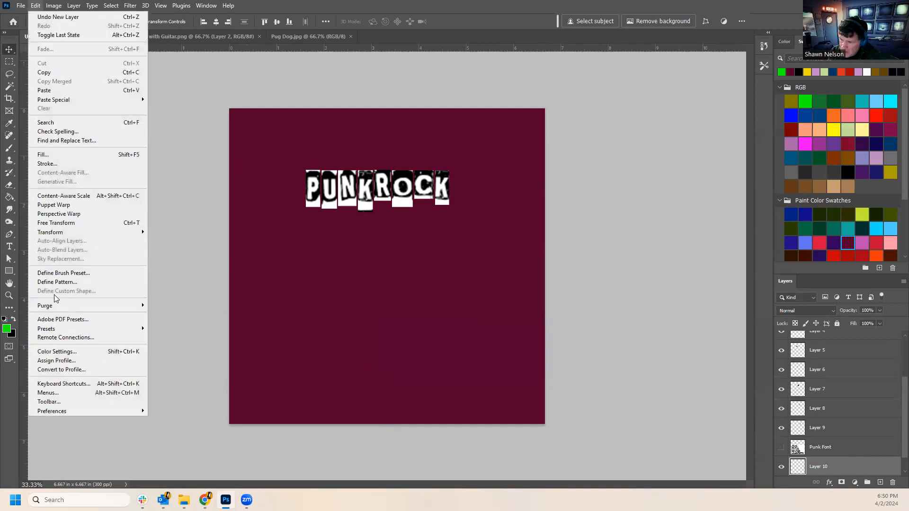
click(47, 164)
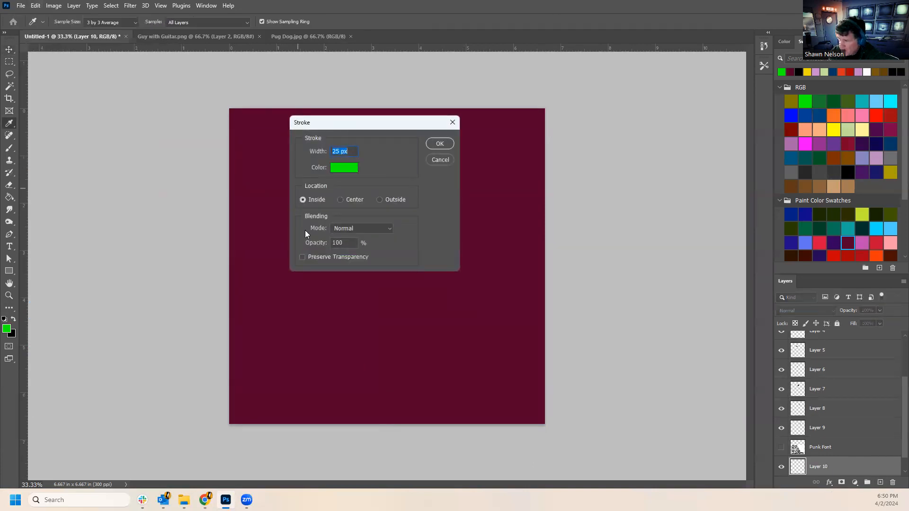
click(440, 143)
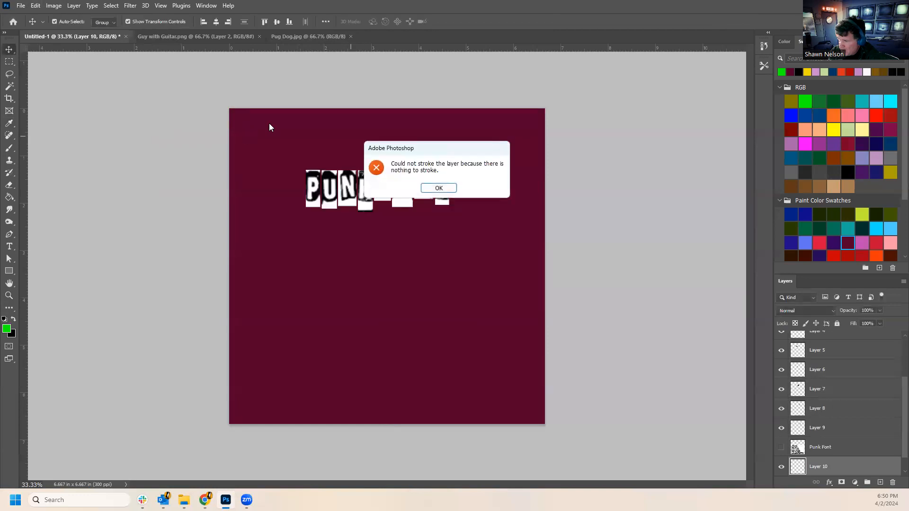
click(434, 190)
scroll(839, 440, down, 1)
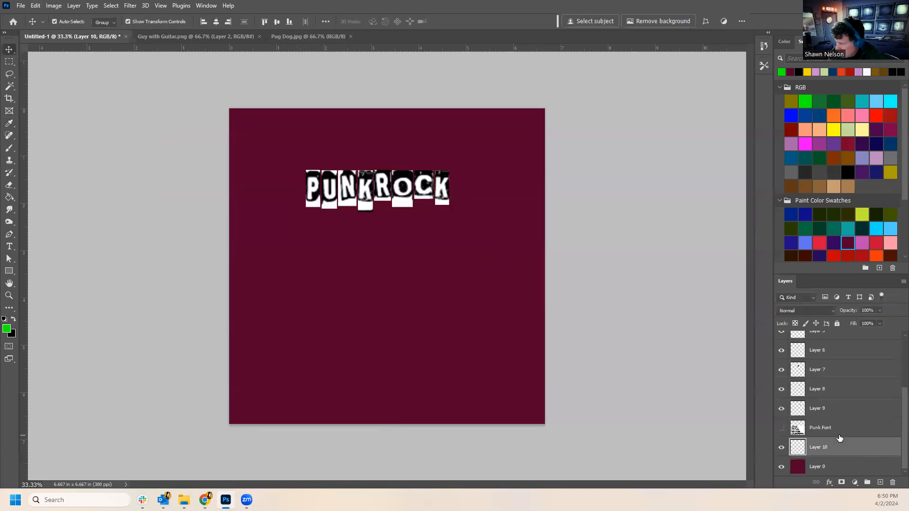
Select the whole canvas and apply the 25 px green inside stroke to the new empty layer.
click(110, 6)
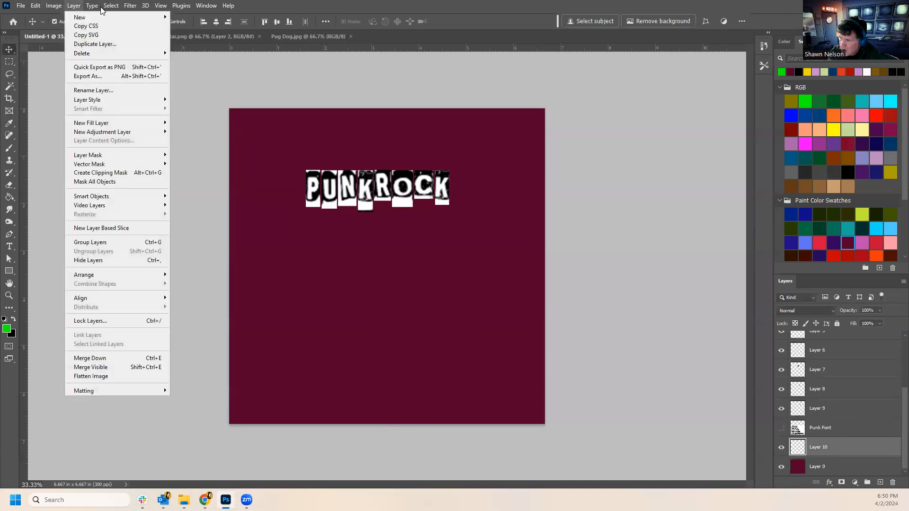
click(113, 17)
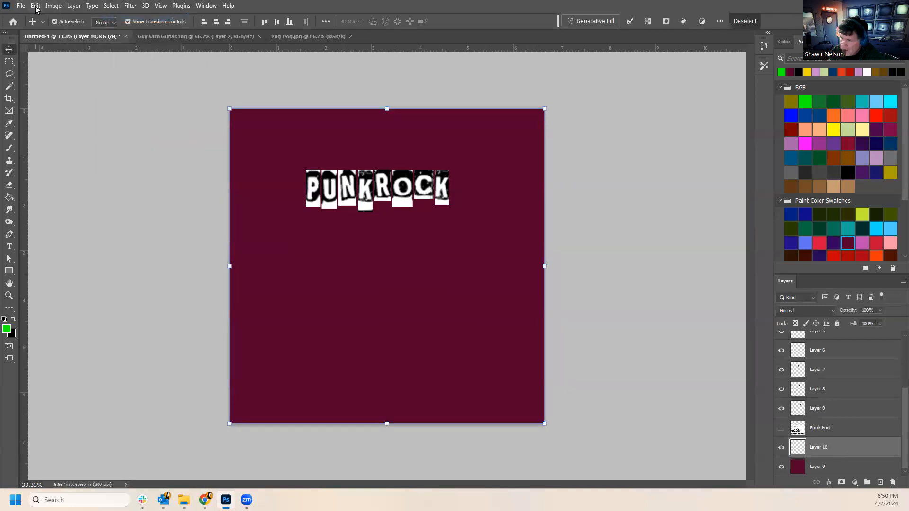
click(36, 6)
click(61, 163)
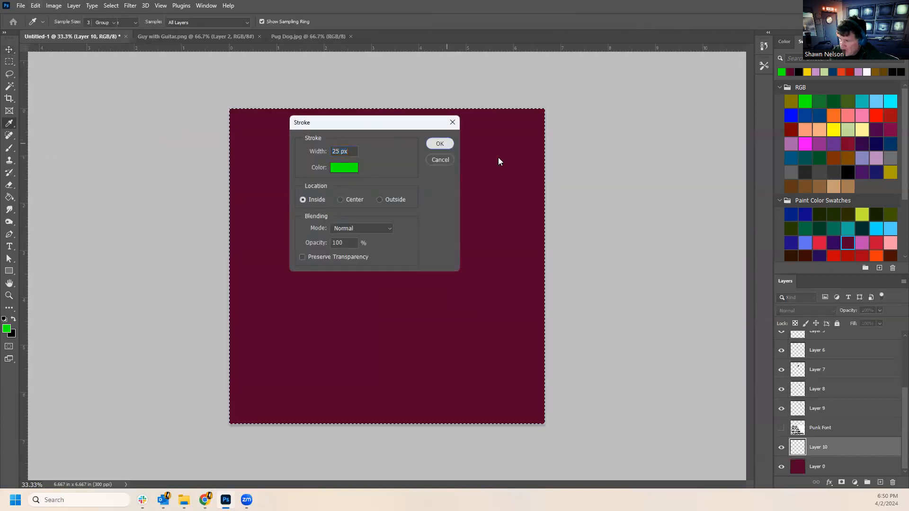
click(445, 143)
click(701, 290)
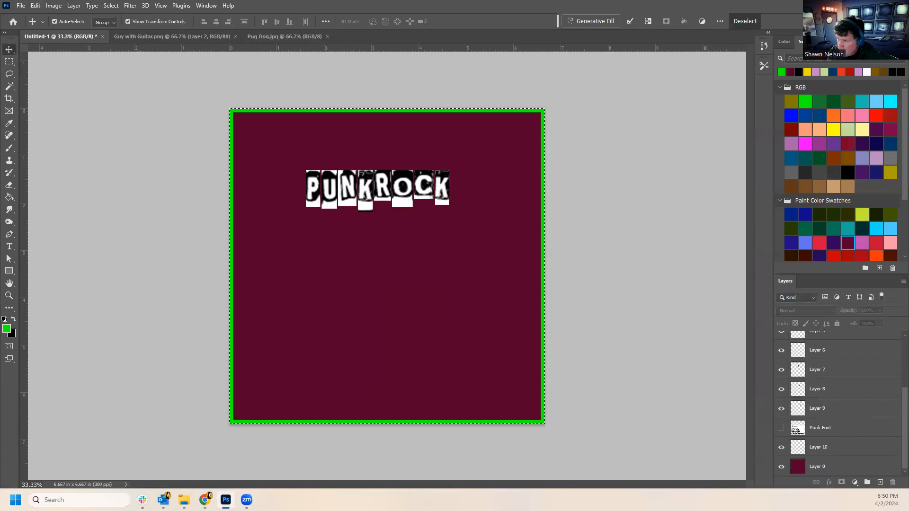
Resize the image to 4 by 4 inches with the resolution at 300 pixels/inch.
click(53, 8)
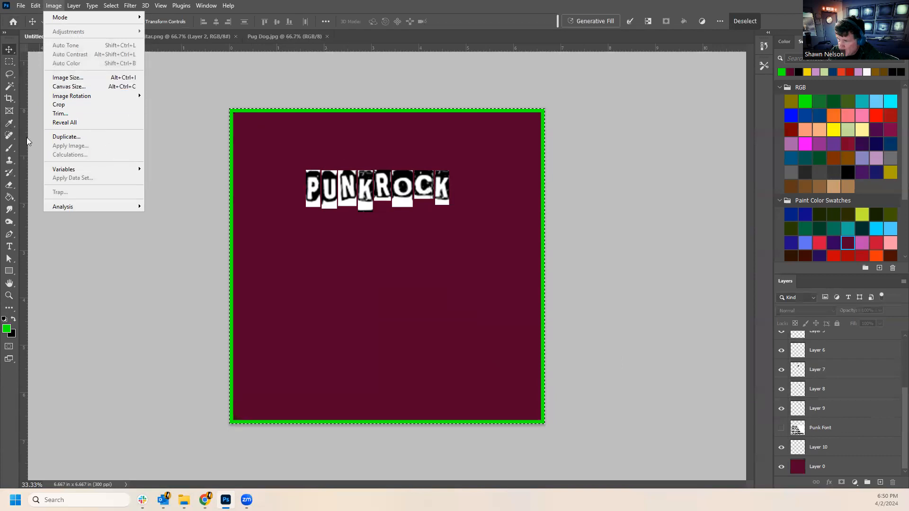
click(68, 77)
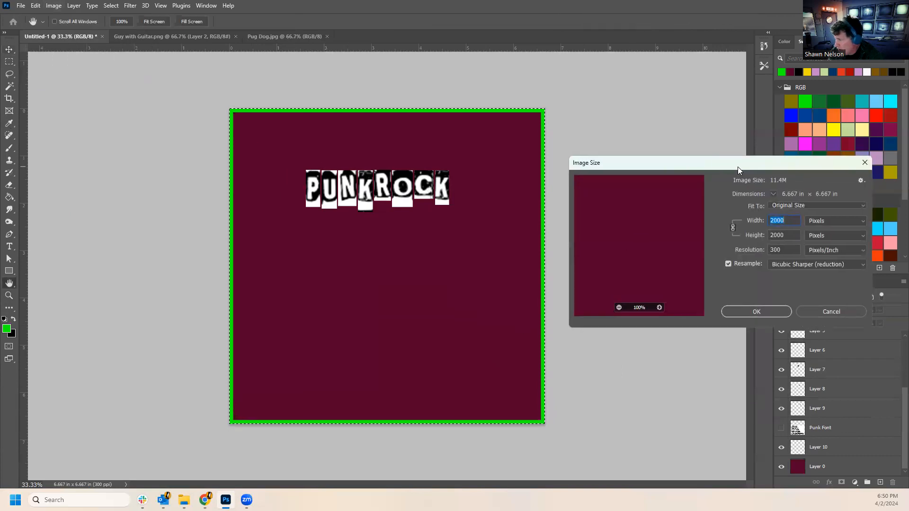
drag(737, 169, 264, 175)
click(368, 230)
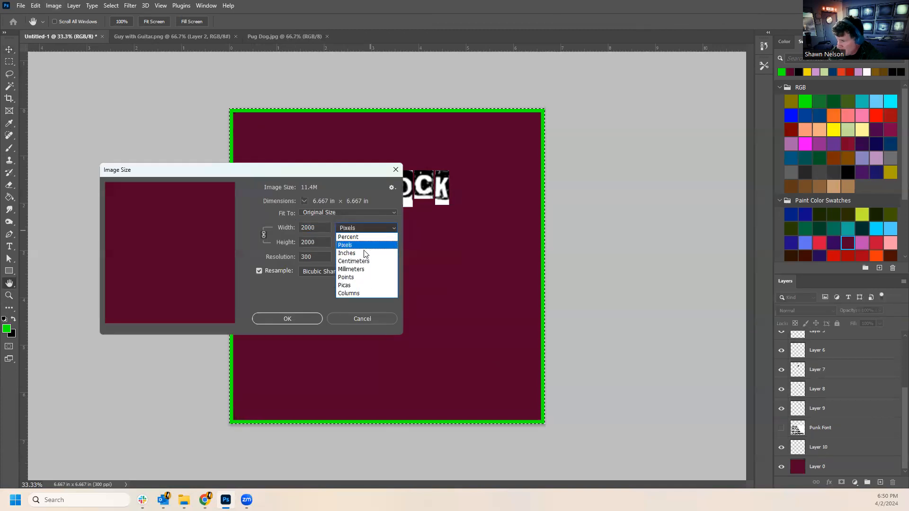
click(367, 248)
double_click(322, 228)
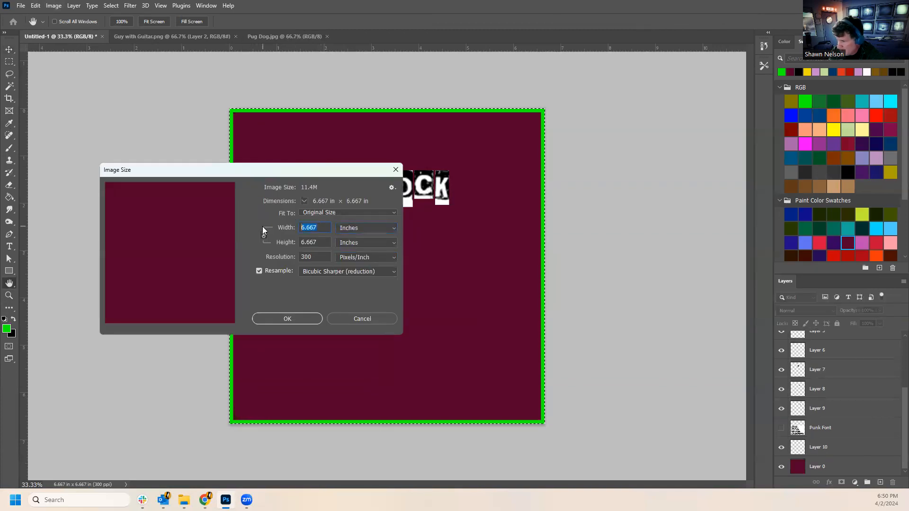
text(4)
click(322, 240)
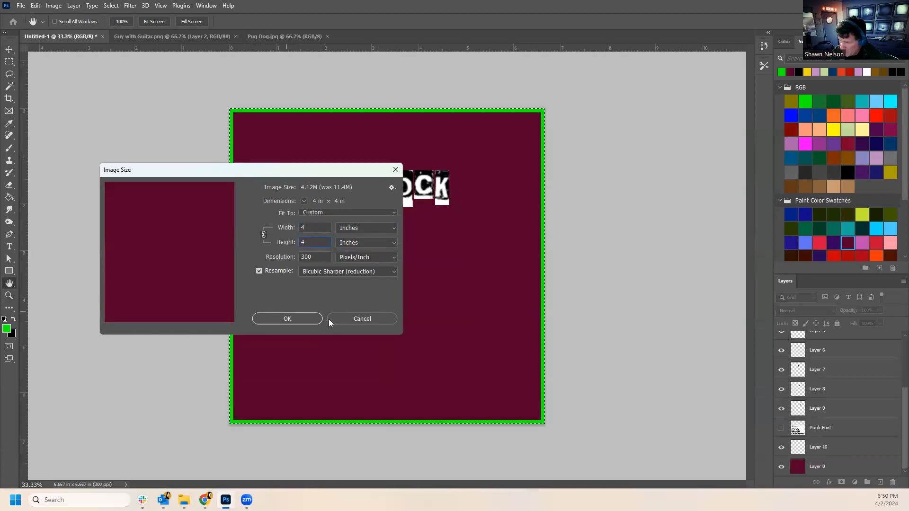
click(284, 318)
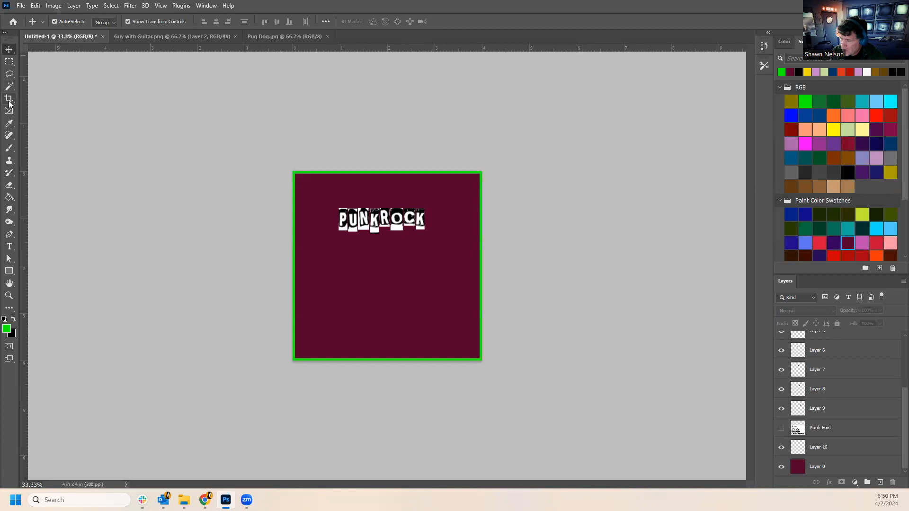
Try enlarging the canvas by 6 inches in both width and height, relative to its current size, and undo it.
click(52, 6)
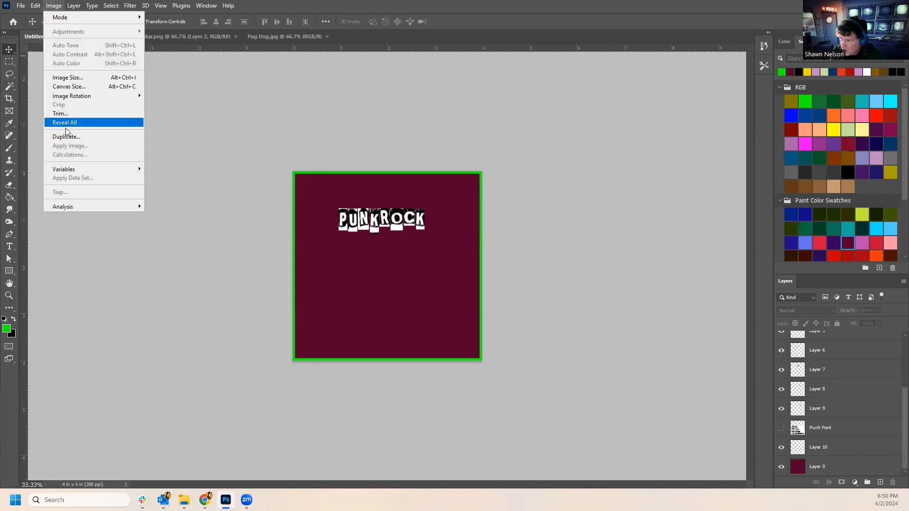
click(68, 86)
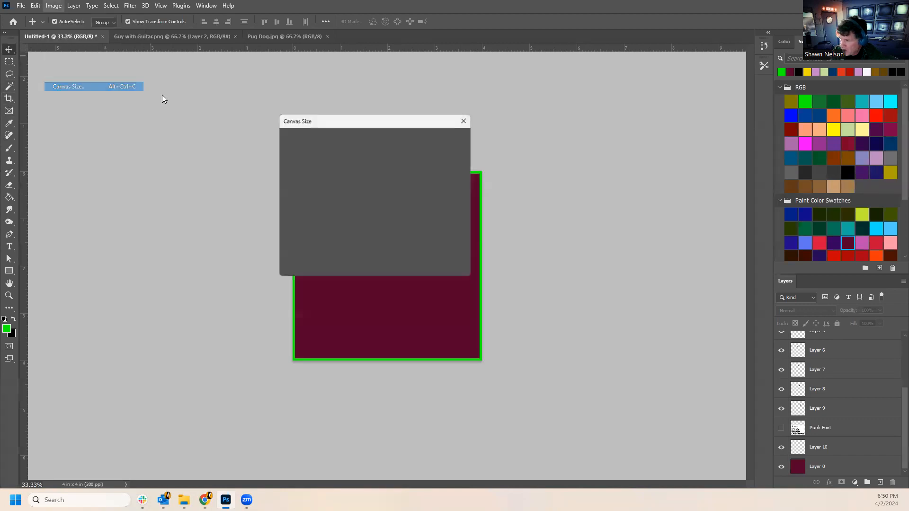
drag(368, 183, 329, 186)
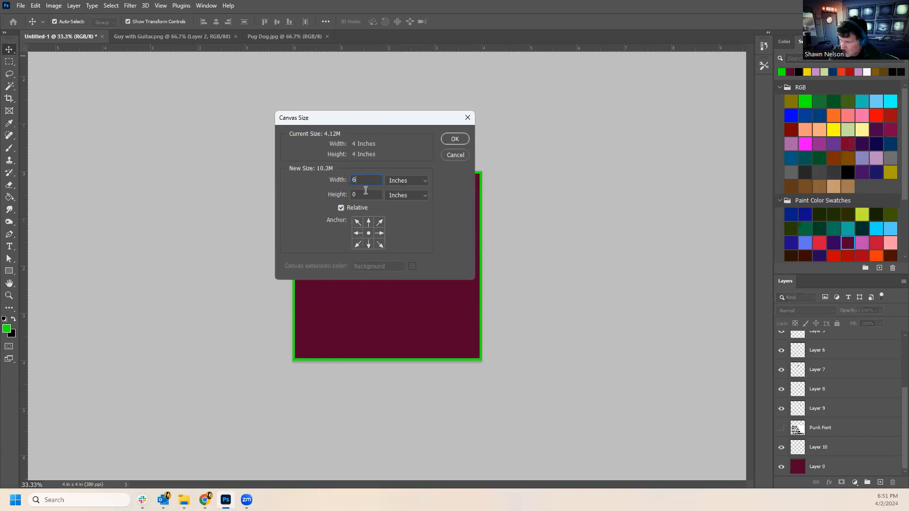
text(6)
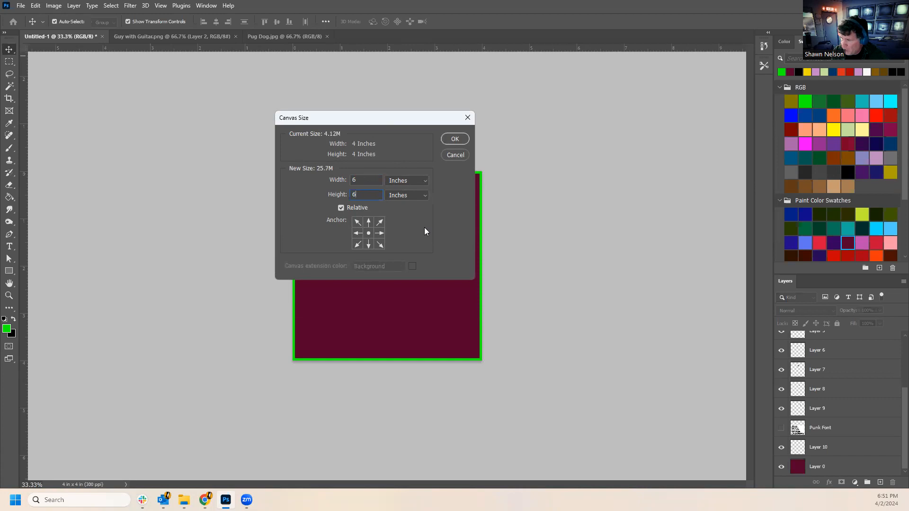
click(456, 139)
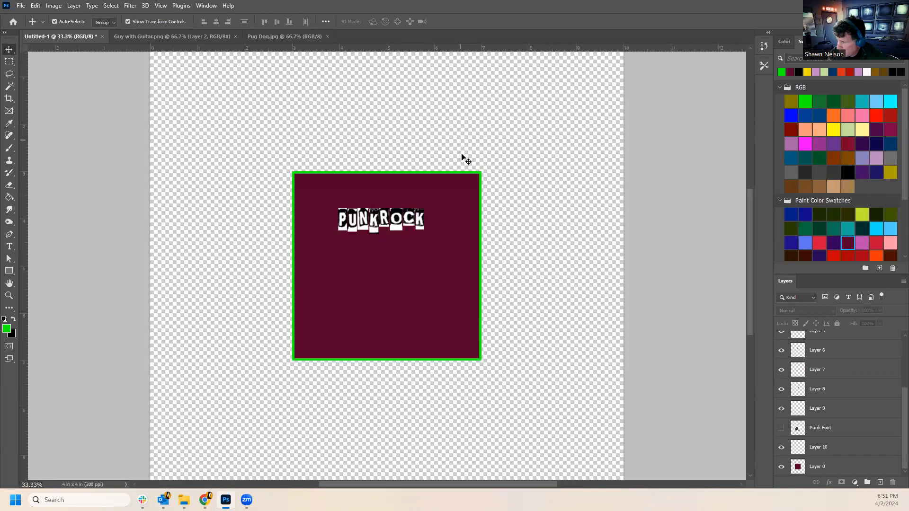
scroll(608, 255, down, 1)
scroll(608, 254, down, 1)
scroll(607, 254, up, 1)
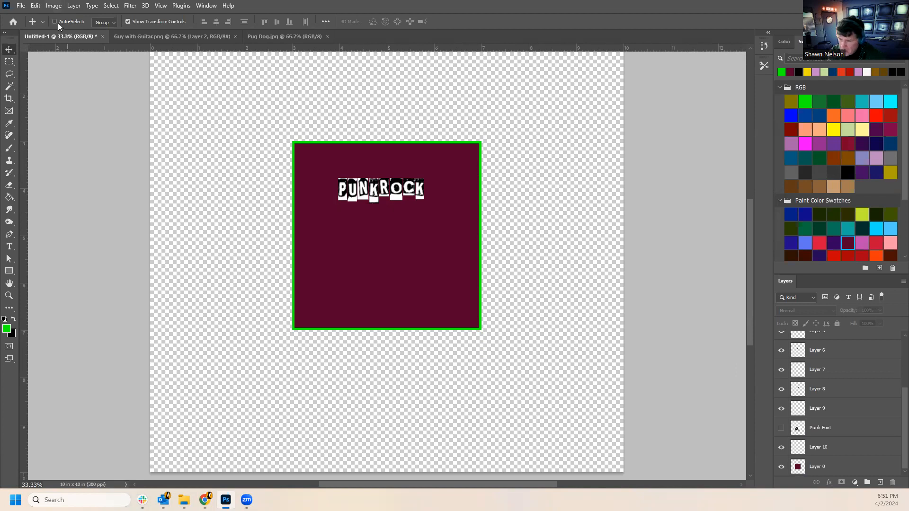
key(ctrl+z)
Extend the canvas by a relative 6 inches in width and 6 inches in height, keeping the anchor centered.
click(53, 6)
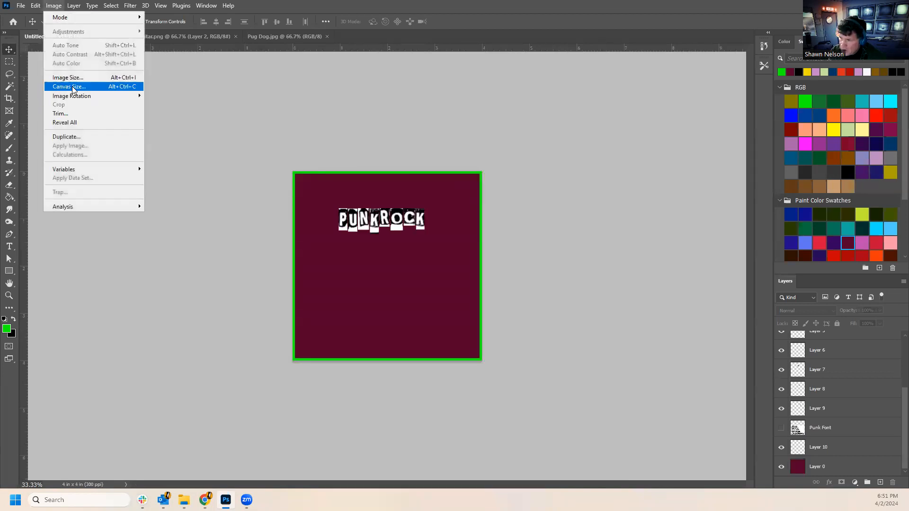
click(71, 87)
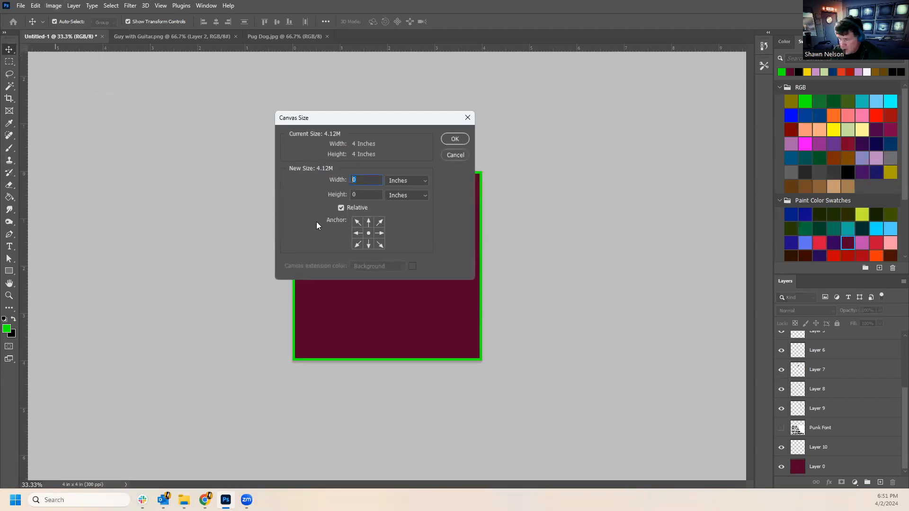
text(6)
key(Tab)
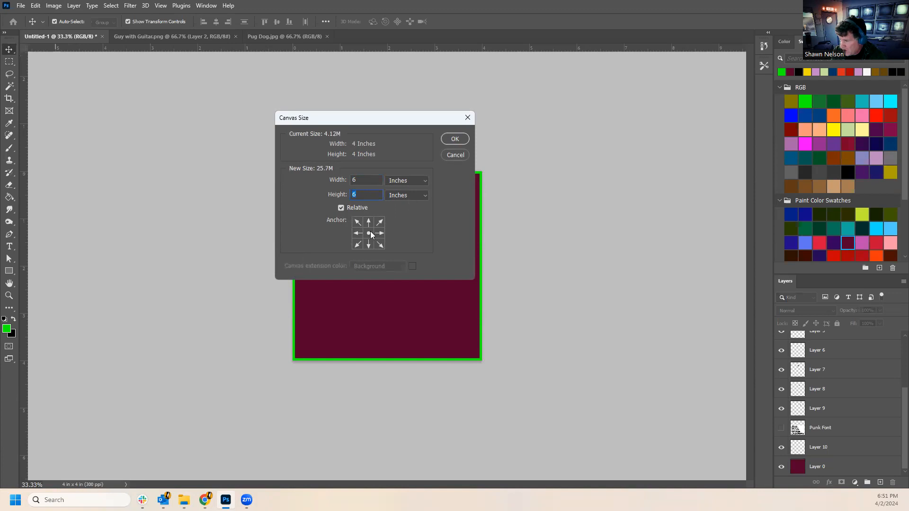
click(455, 139)
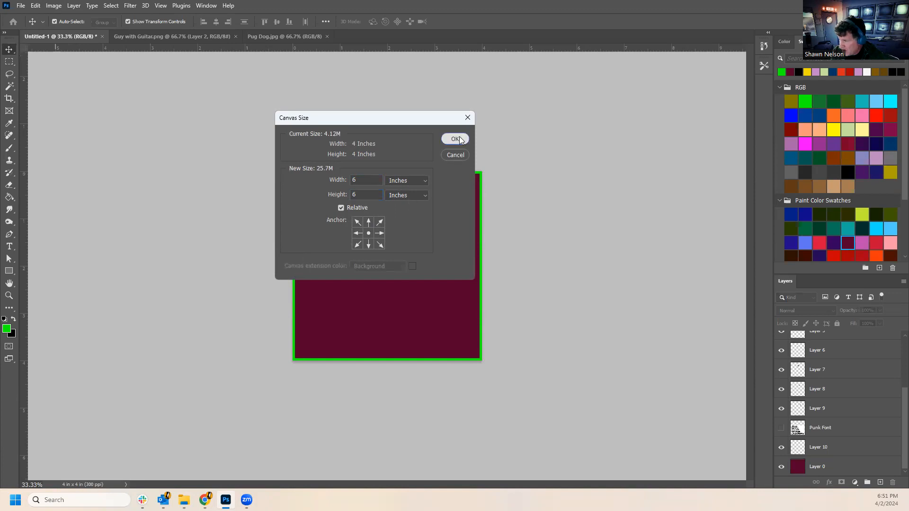
scroll(478, 206, down, 3)
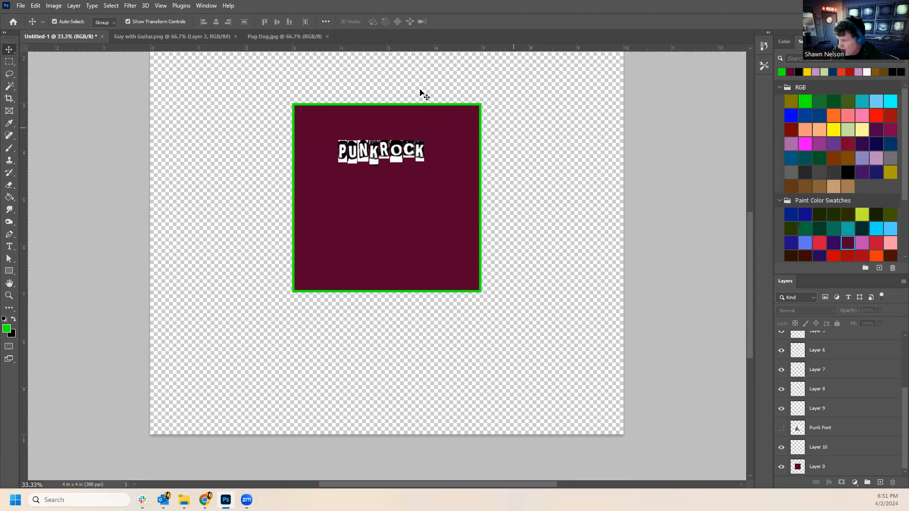
scroll(523, 278, up, 3)
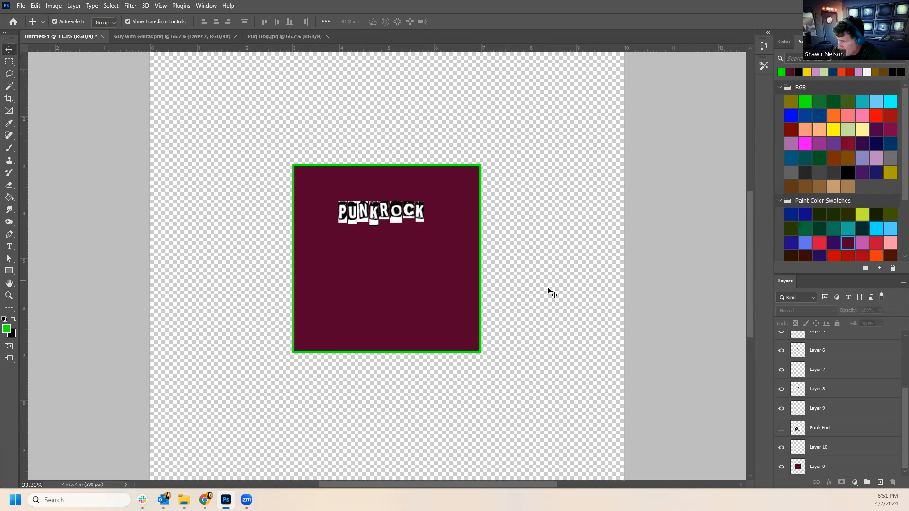
scroll(545, 289, up, 2)
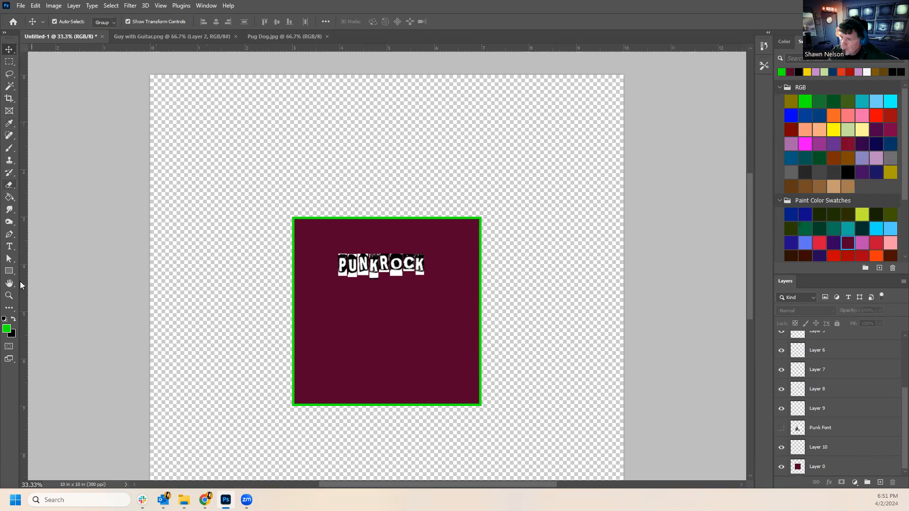
Add a new layer, place it beneath Layer 0, and fill it with light yellow.
click(10, 197)
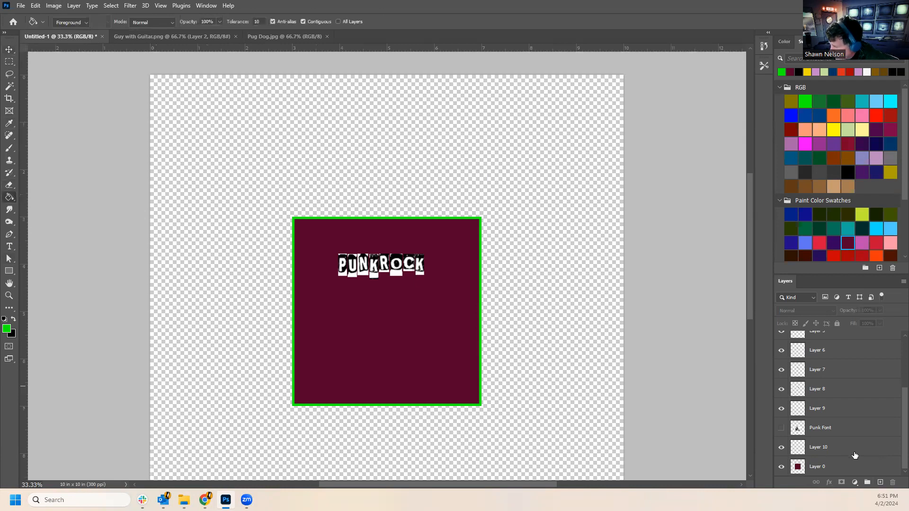
click(879, 483)
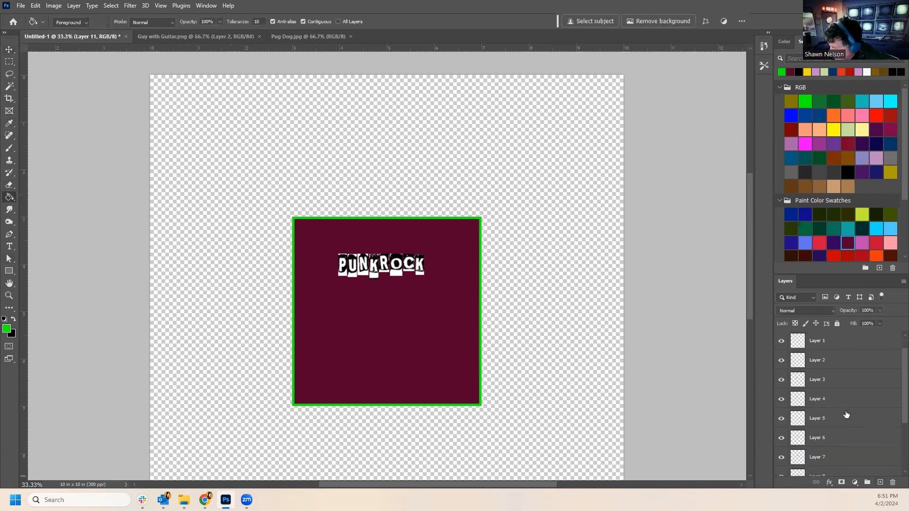
scroll(842, 433, up, 5)
drag(828, 349, 822, 441)
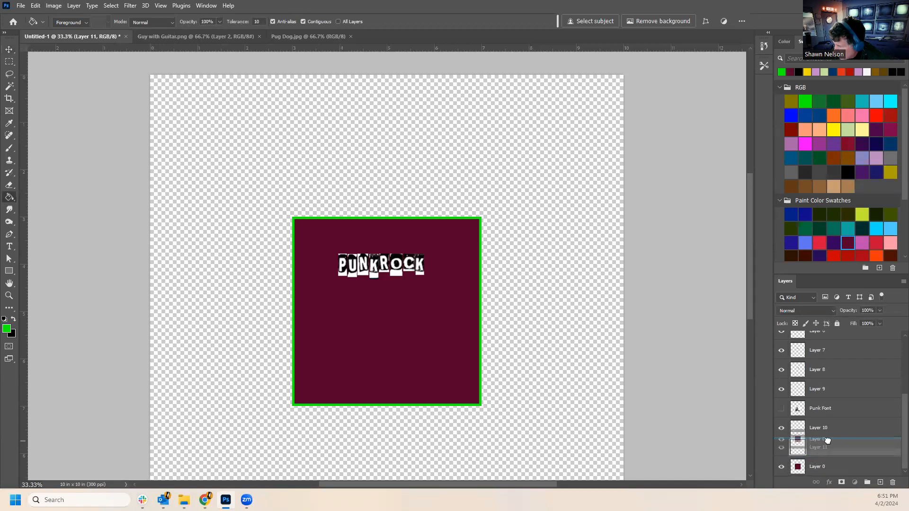
click(822, 464)
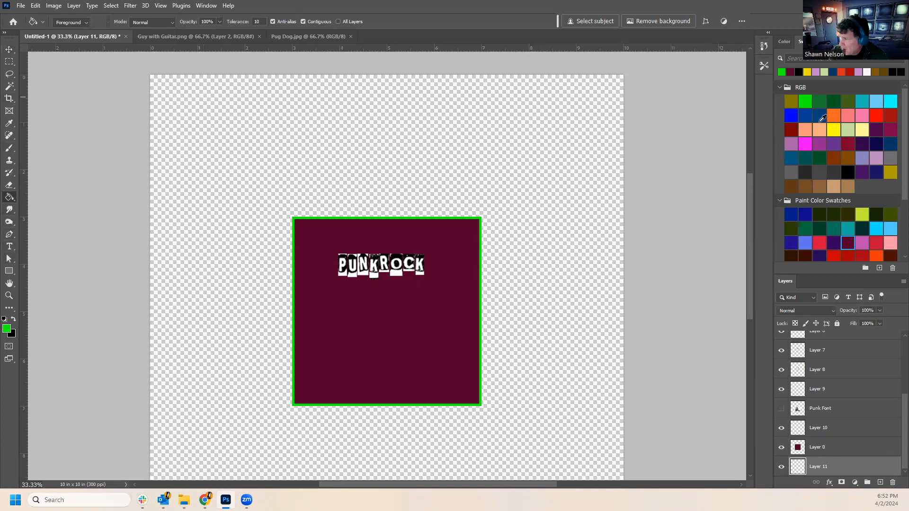
click(863, 128)
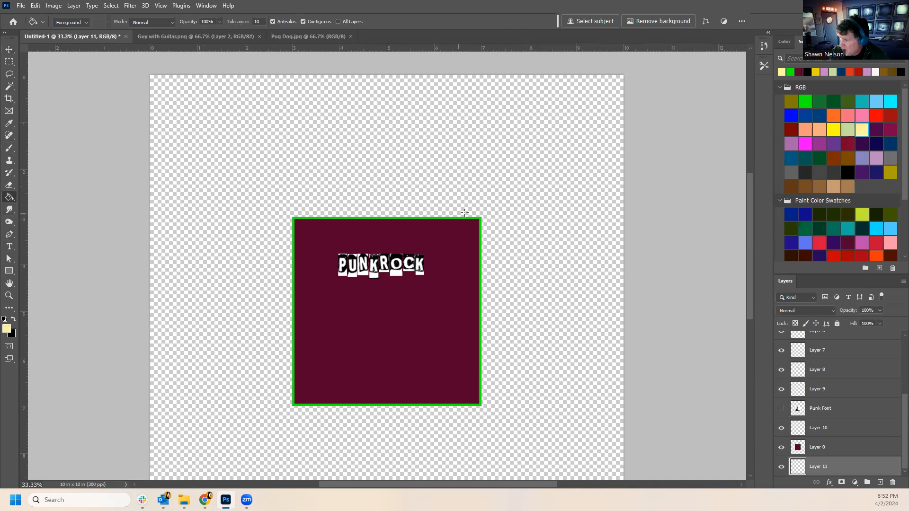
click(172, 339)
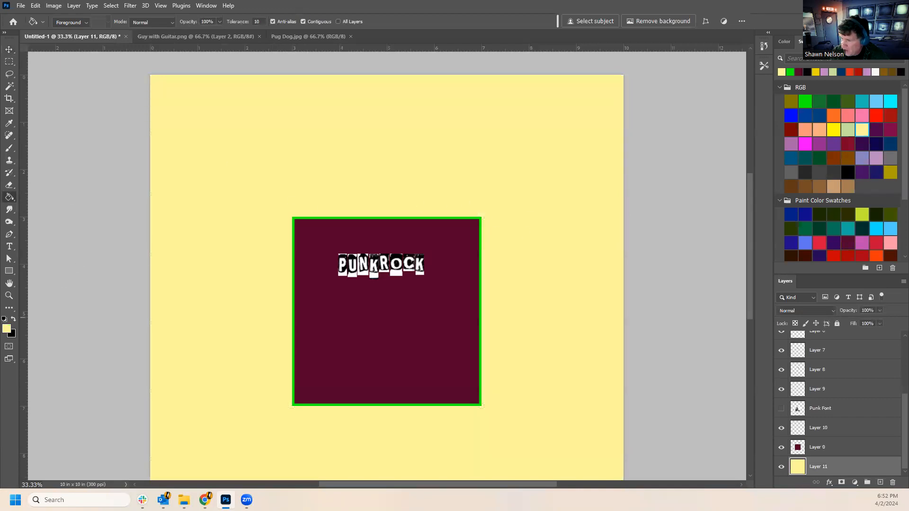
Draw a square about 3.55 inches wide above the yellow layer and set its X and Y positions to 4 in.
click(11, 274)
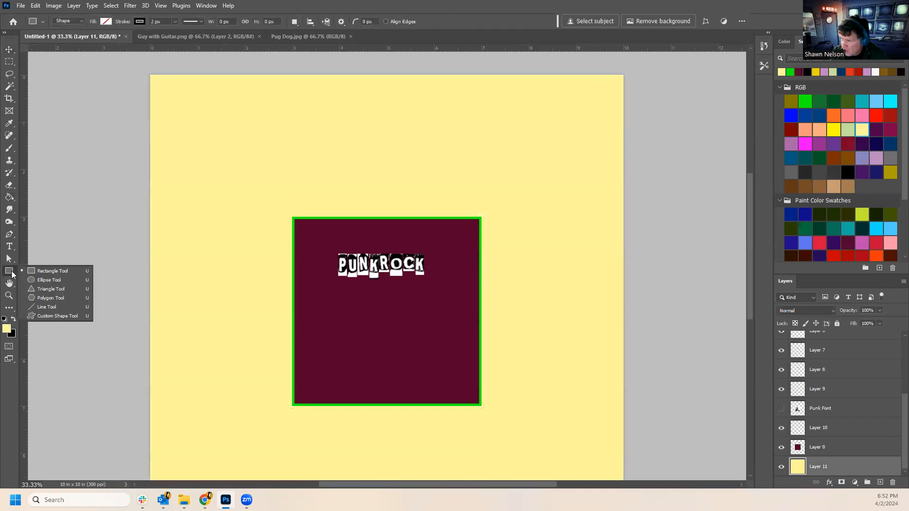
click(48, 274)
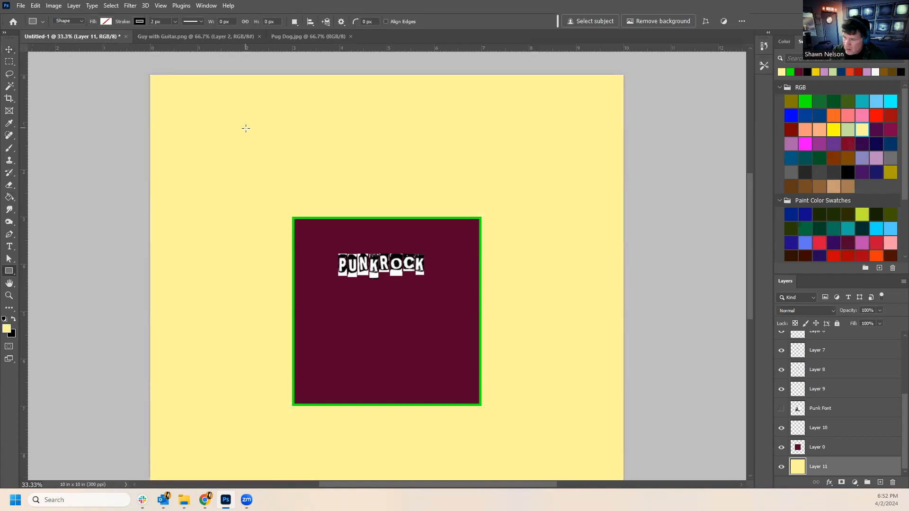
drag(202, 130, 368, 417)
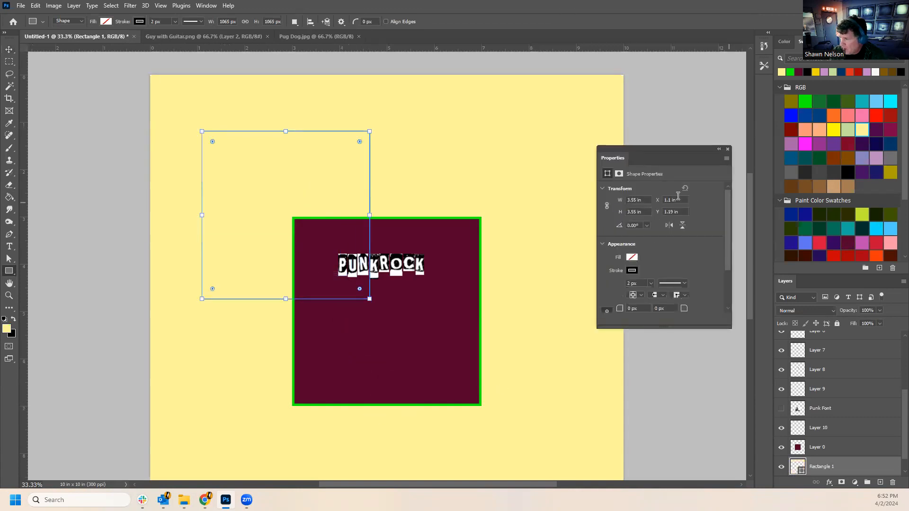
key(Return)
text(4in)
drag(674, 212, 657, 218)
text(4)
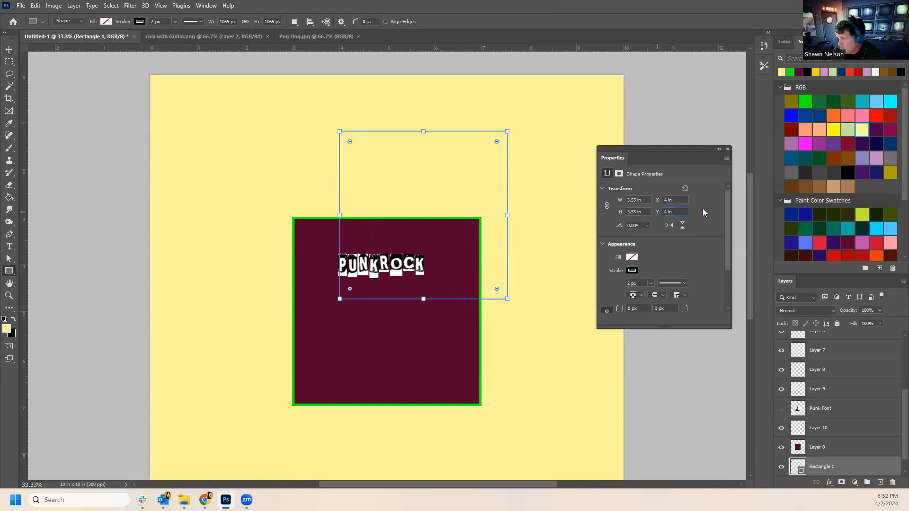
Fill the square with lavender and thicken its black stroke to 15.6 px.
click(635, 259)
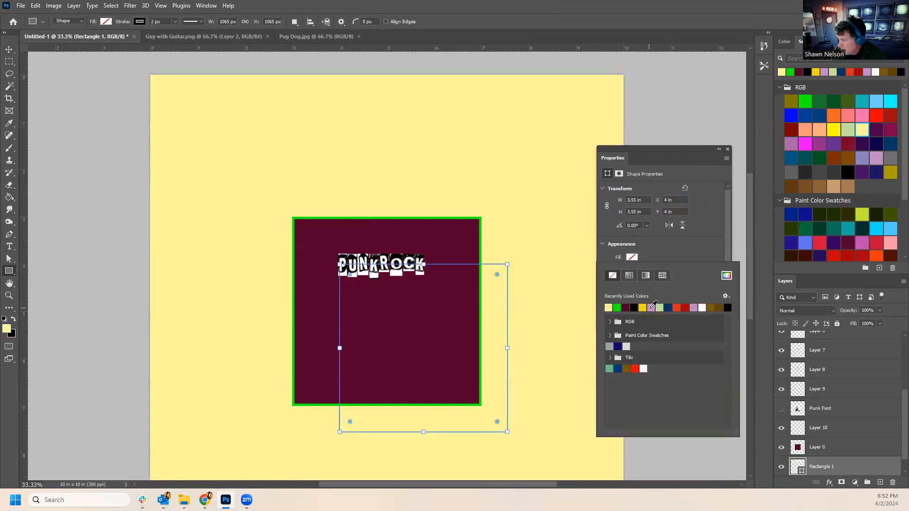
click(652, 308)
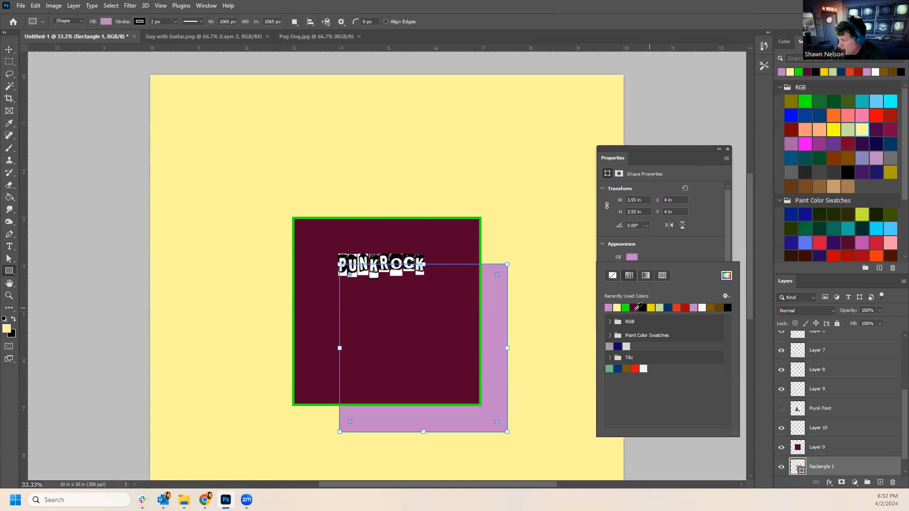
click(670, 255)
click(631, 271)
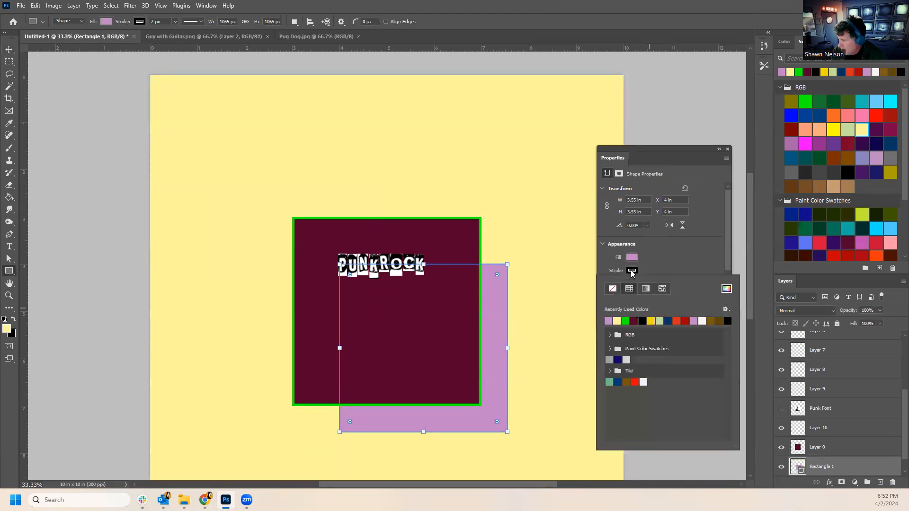
click(665, 266)
click(651, 285)
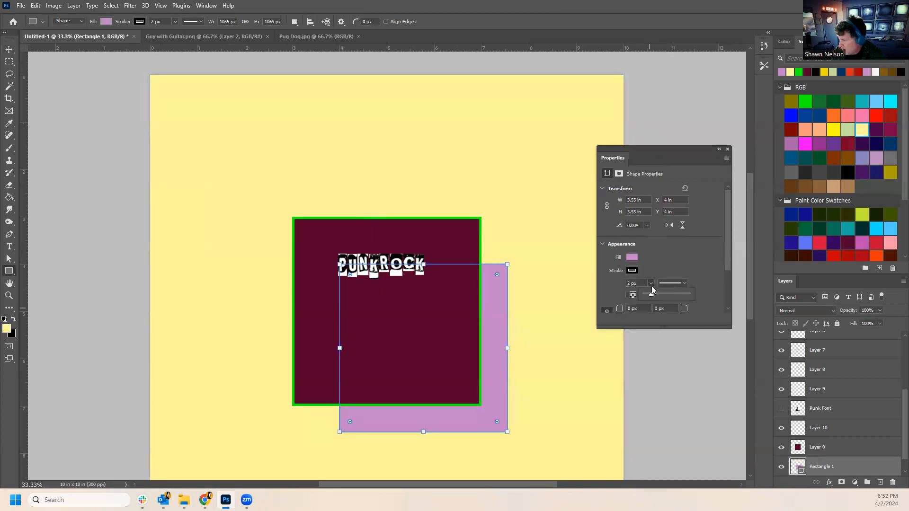
drag(665, 294, 654, 296)
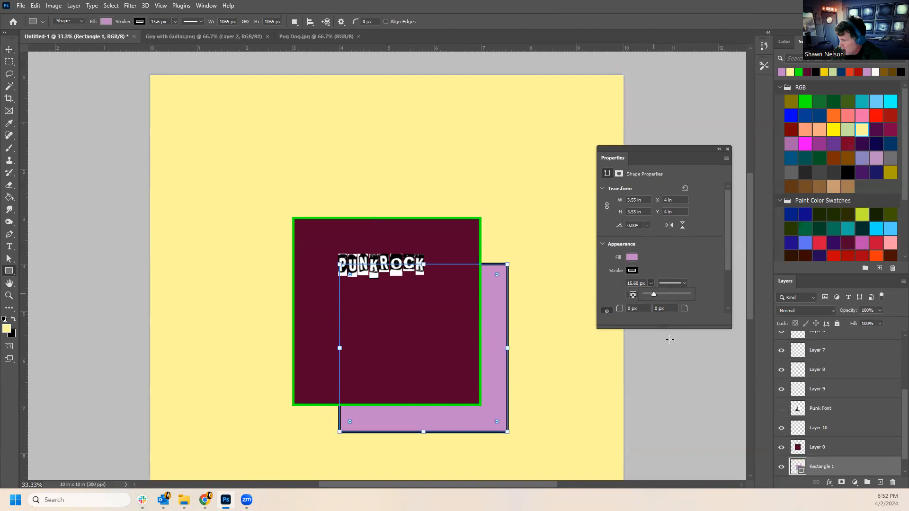
click(728, 149)
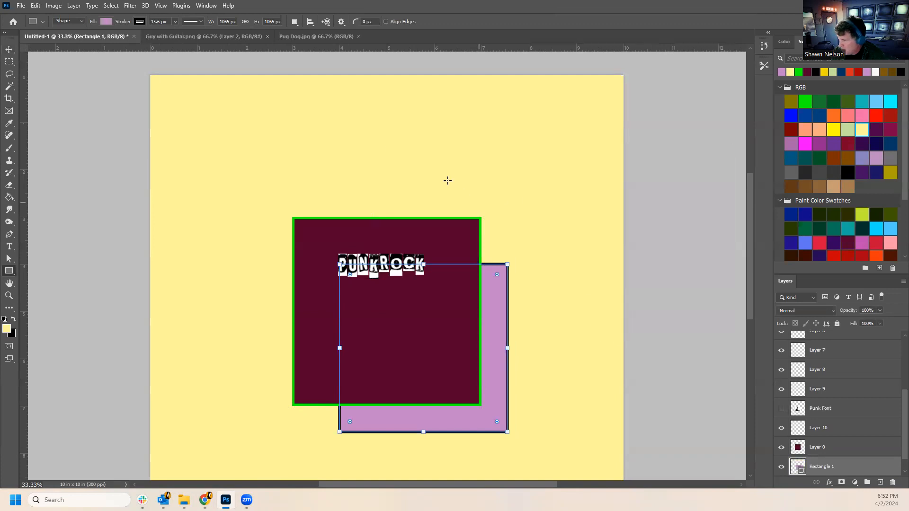
Raise the Rectangle 1 layer to directly above Layer 2 and move the lavender square to the canvas's upper-left area.
click(9, 49)
drag(499, 303, 429, 210)
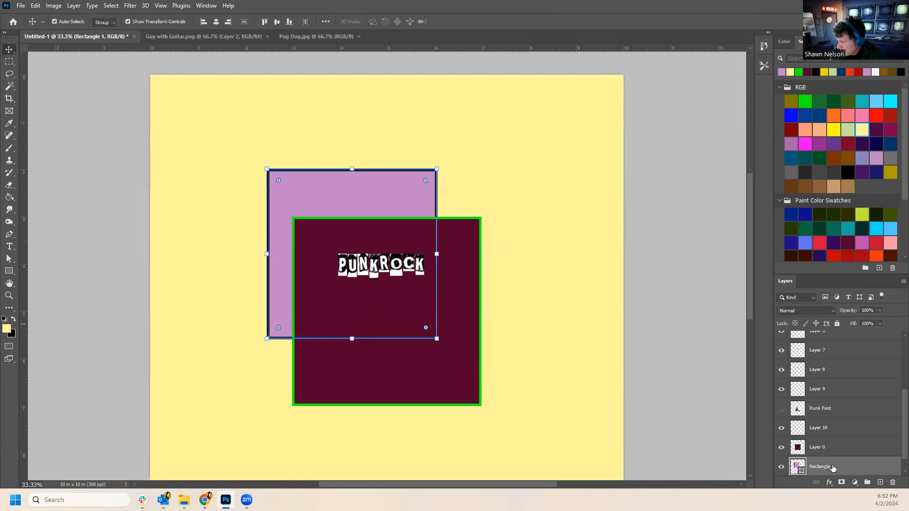
drag(835, 466, 856, 346)
drag(407, 271, 277, 214)
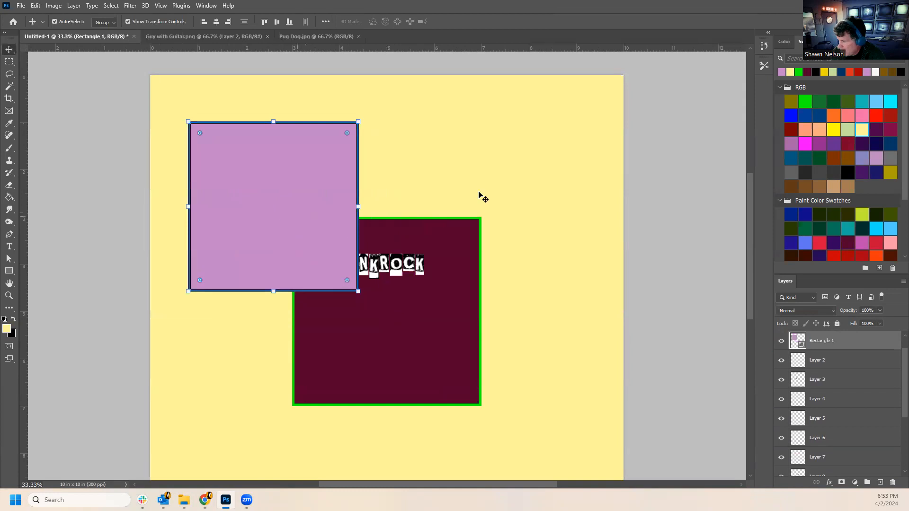
double_click(799, 340)
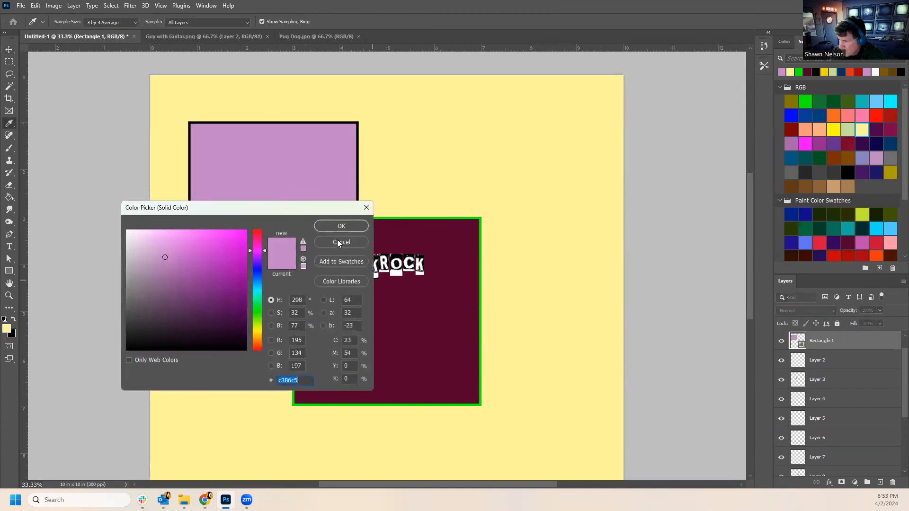
click(339, 243)
right_click(836, 340)
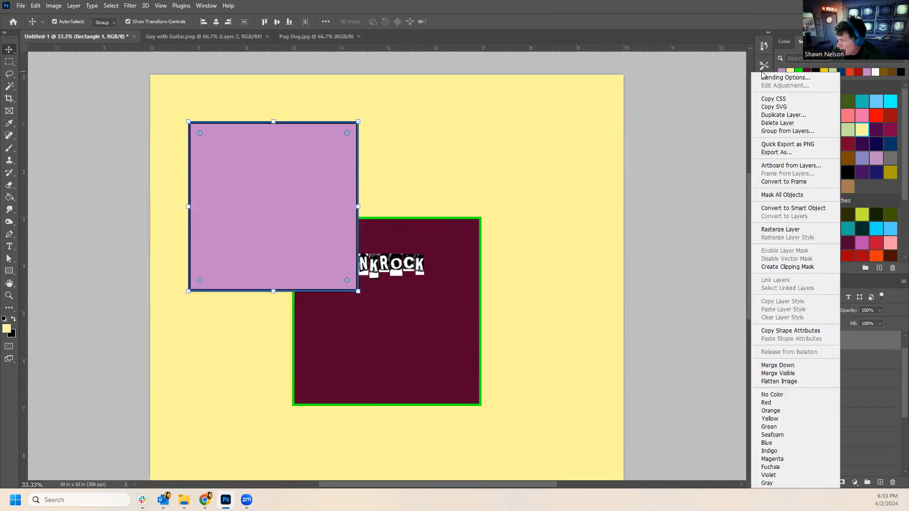
click(286, 194)
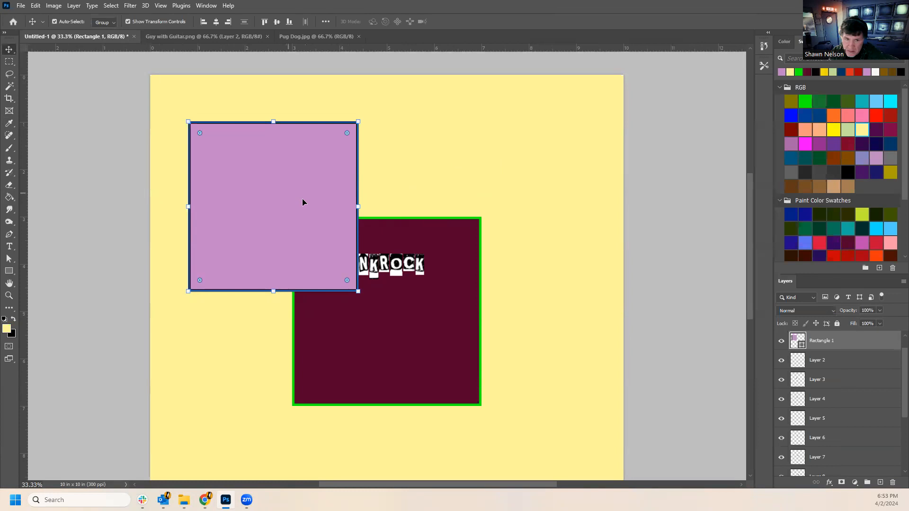
Move the lavender square so that it sits centered over the green-bordered maroon square.
drag(305, 190, 419, 299)
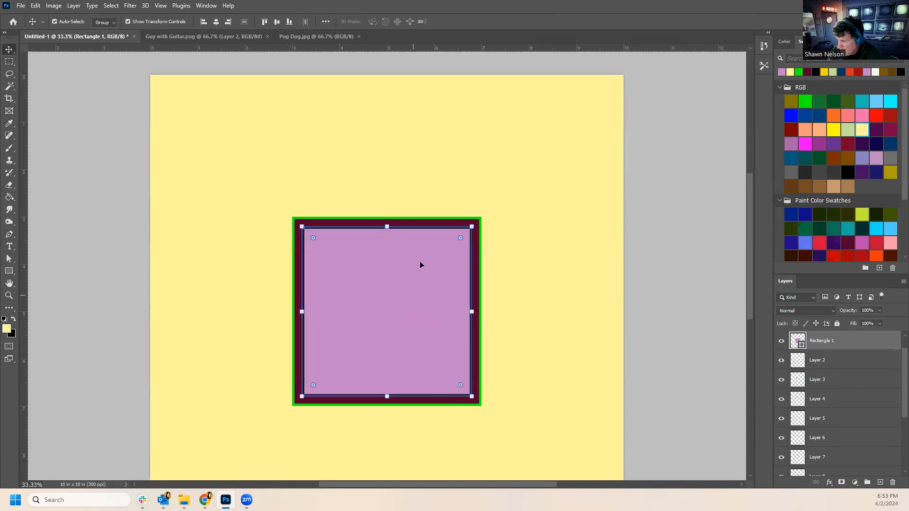
Rotate the lavender square about 42 degrees over the maroon square and apply the transform.
click(421, 220)
drag(422, 220, 315, 273)
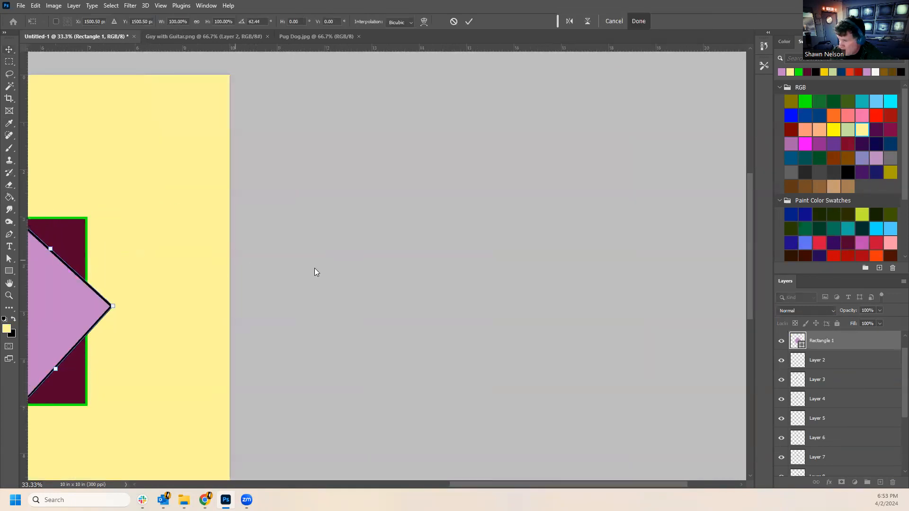
drag(500, 484, 377, 484)
click(9, 49)
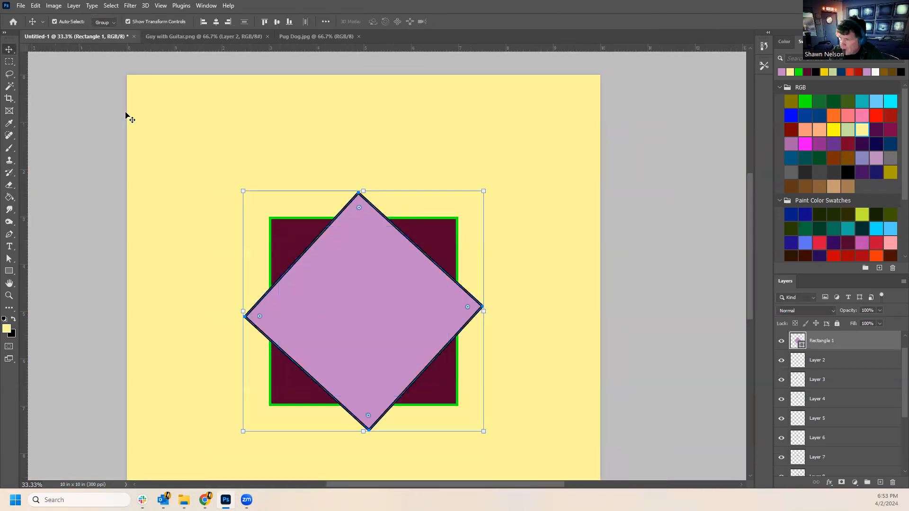
Delete the lavender square, the maroon square and the green border, leaving the lettering on the yellow background.
drag(346, 262, 401, 223)
key(Delete)
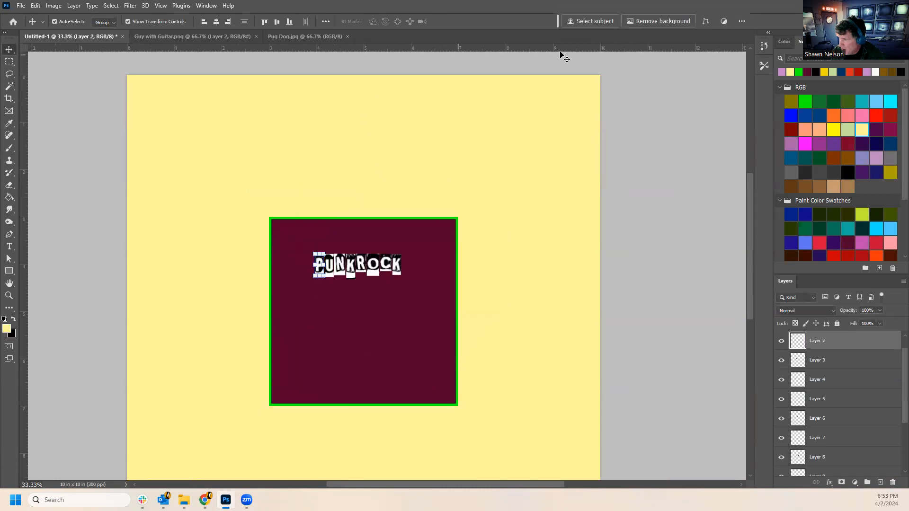
click(403, 245)
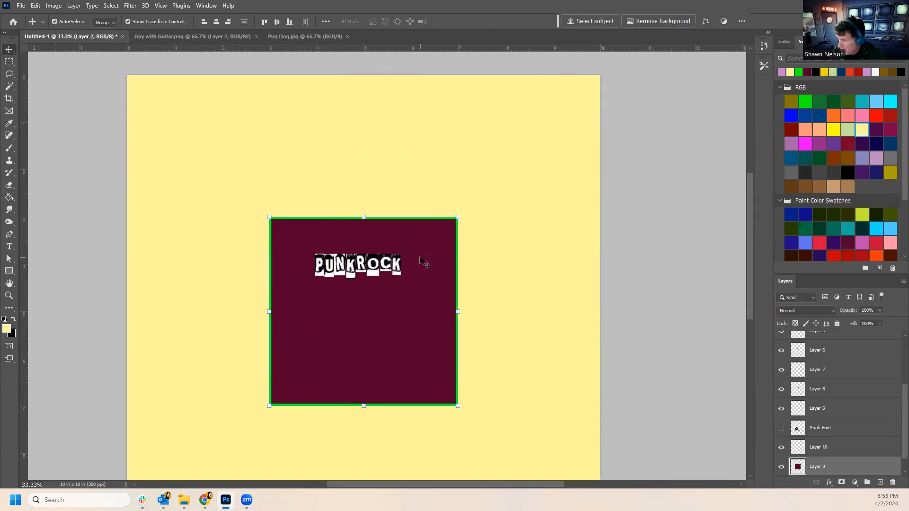
key(Delete)
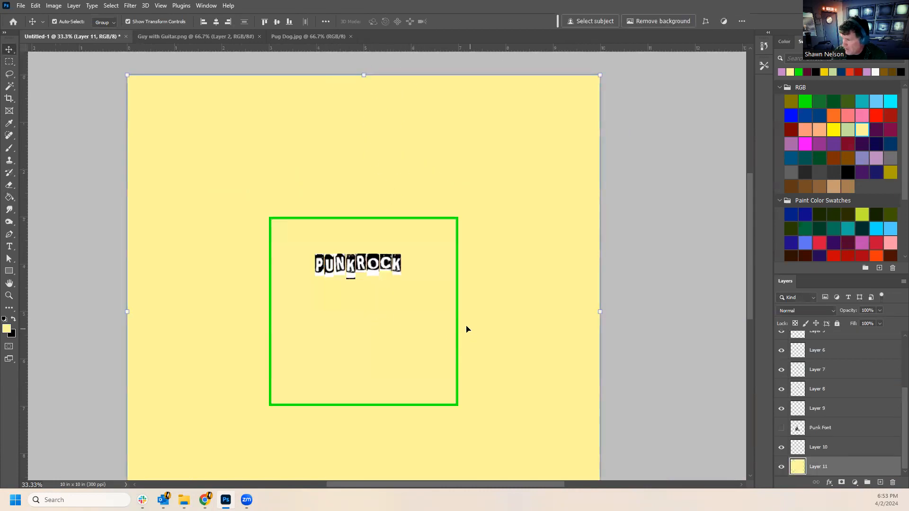
click(456, 318)
key(Delete)
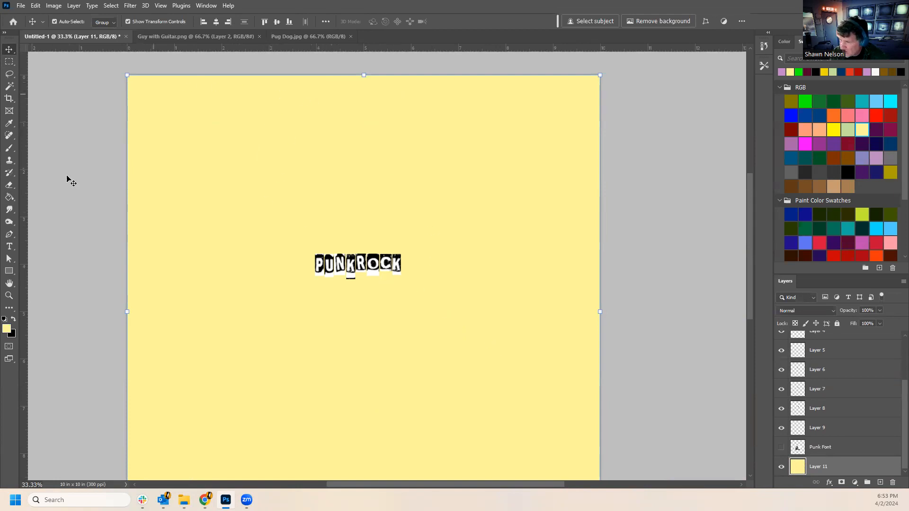
Check the document's dimensions and resolution in the Image Size settings.
click(60, 8)
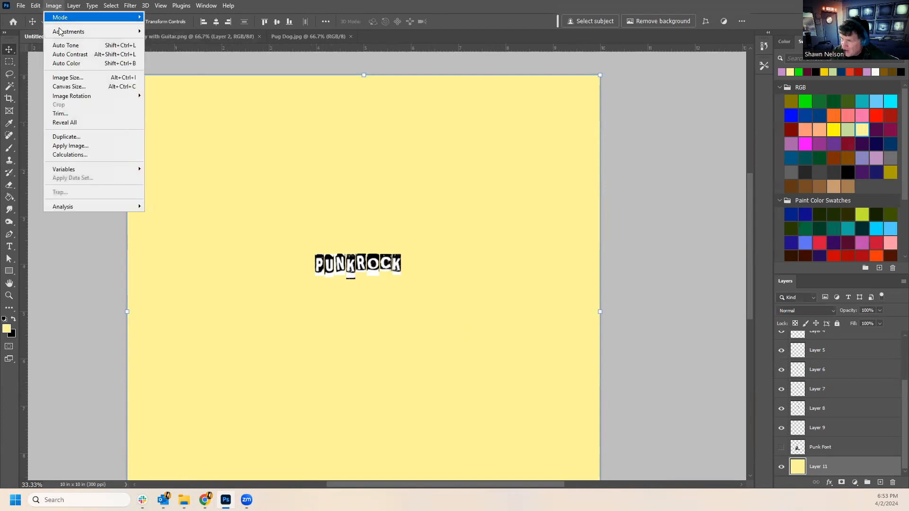
click(74, 78)
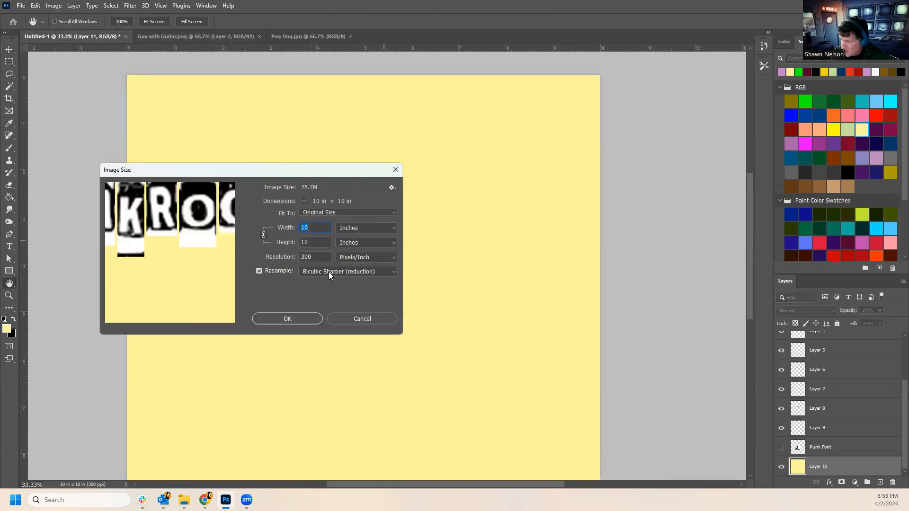
click(287, 319)
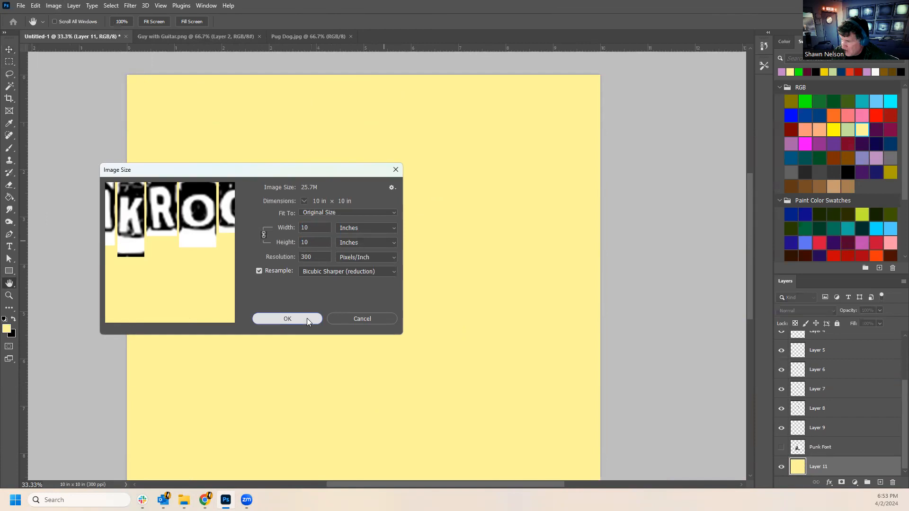
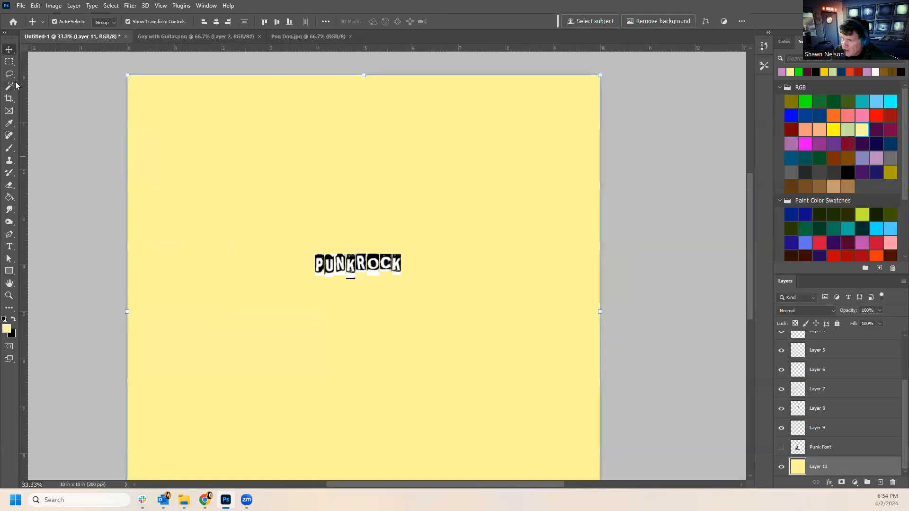
Draw a rectangle about 3.65 by 1.7 inches behind the PUNK ROCK lettering and fill it with lavender.
click(10, 62)
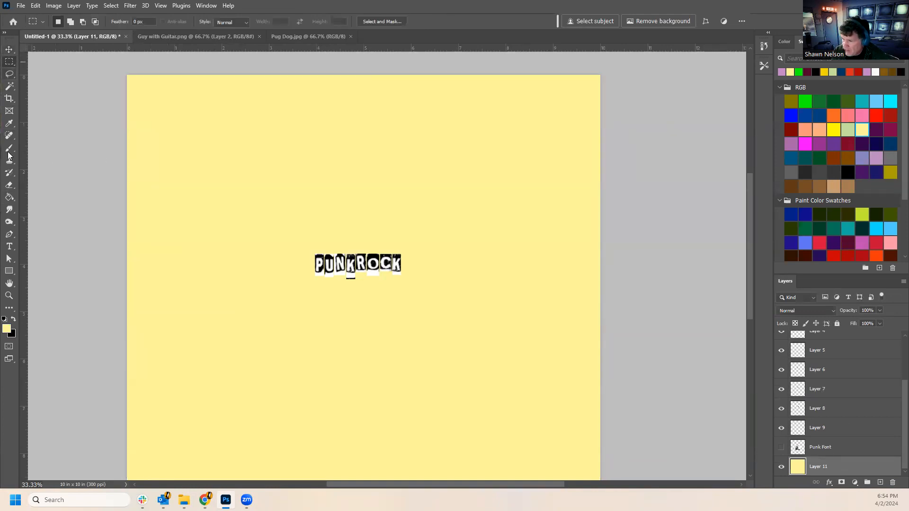
click(10, 271)
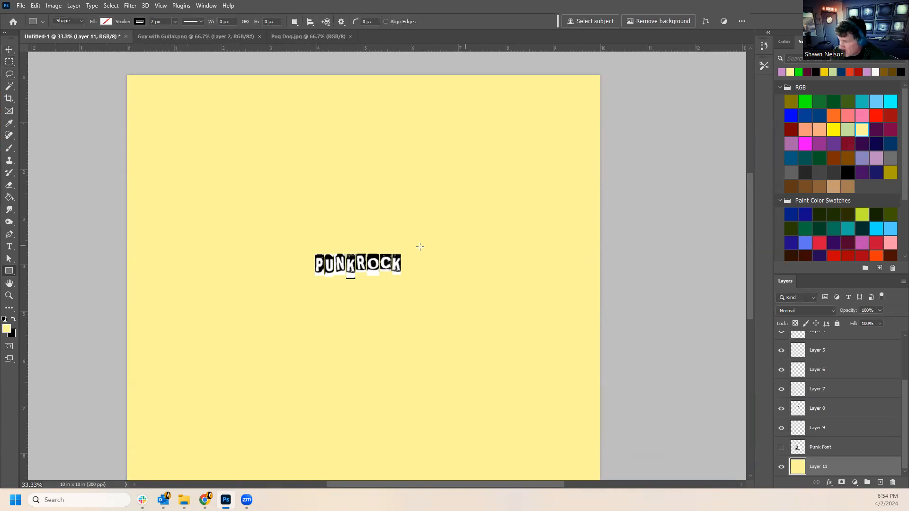
drag(279, 223, 450, 303)
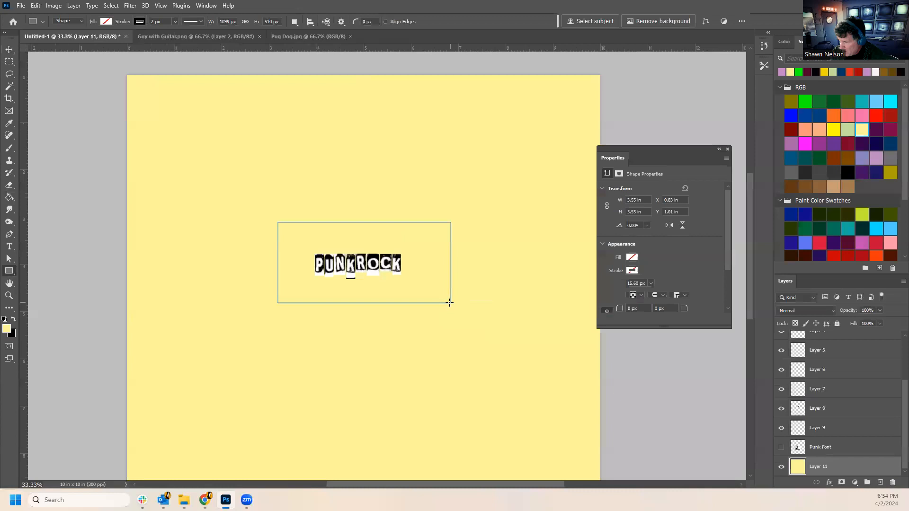
click(633, 258)
click(609, 307)
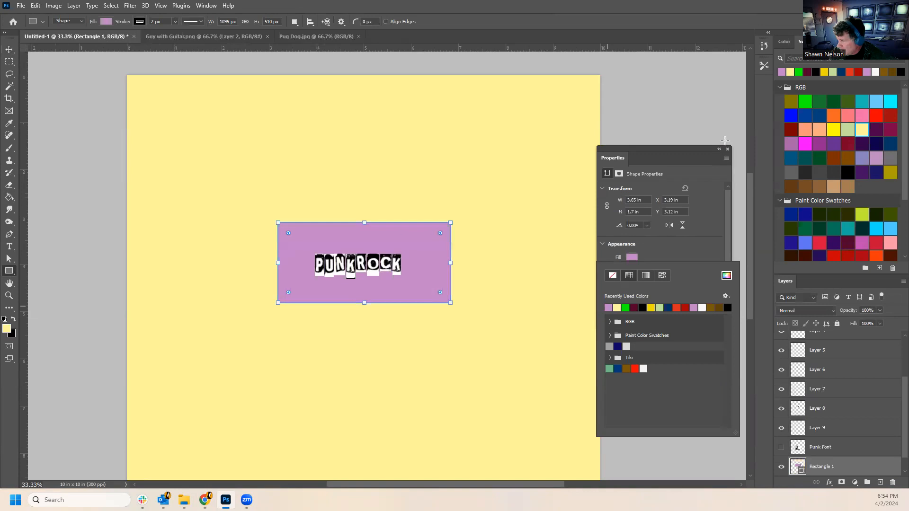
click(657, 21)
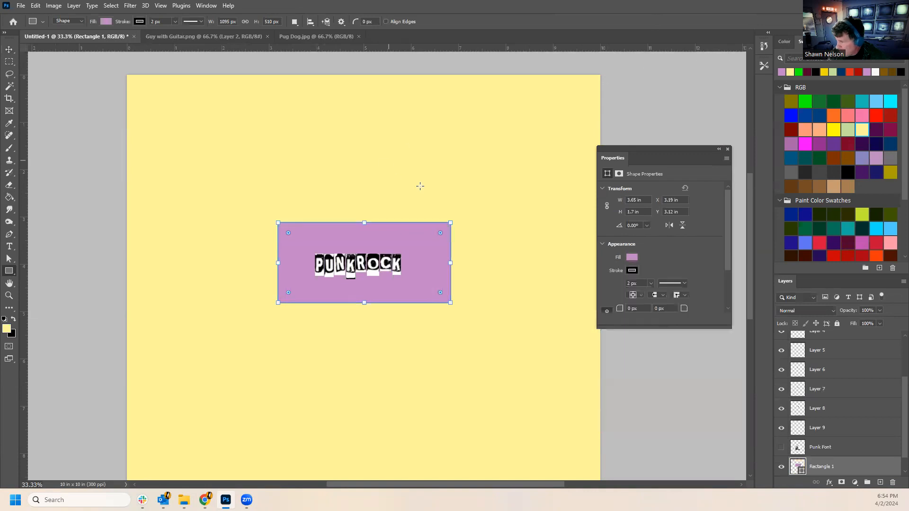
Rasterize the Rectangle 1 layer and add a white outside stroke of 87 px as a layer effect.
right_click(824, 471)
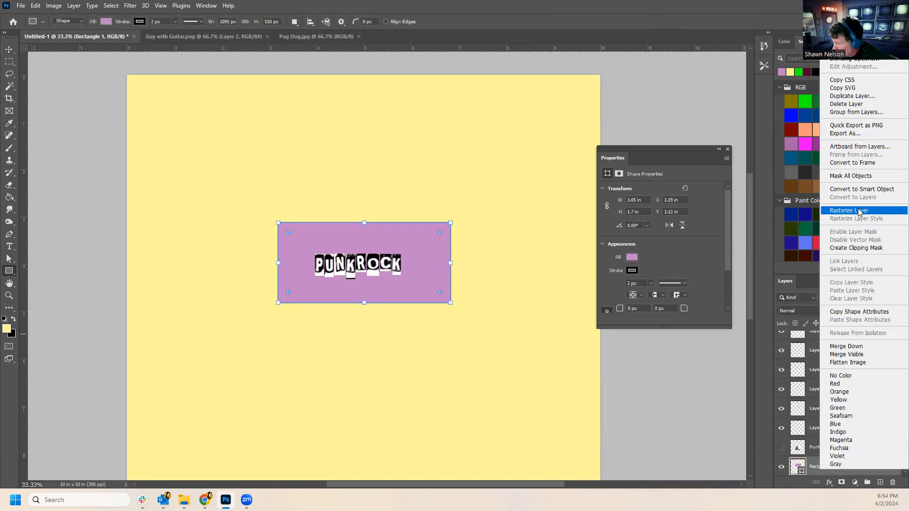
click(861, 212)
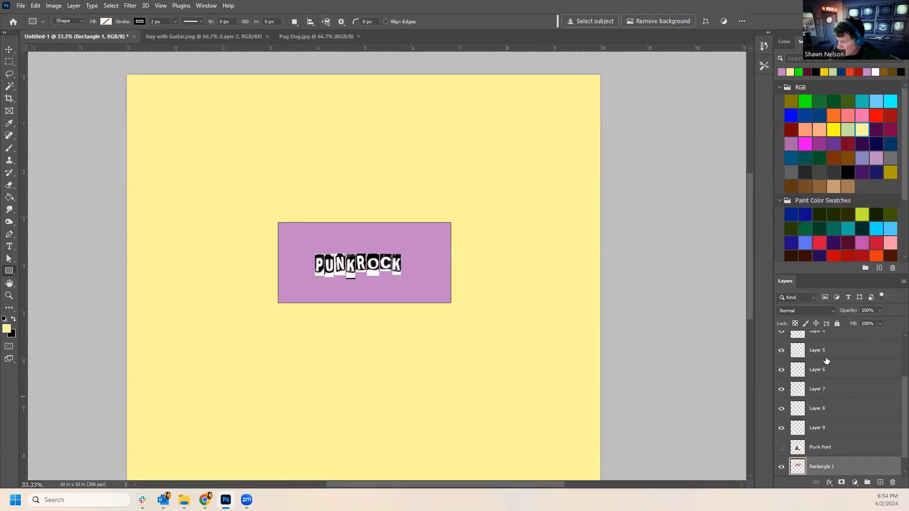
right_click(824, 466)
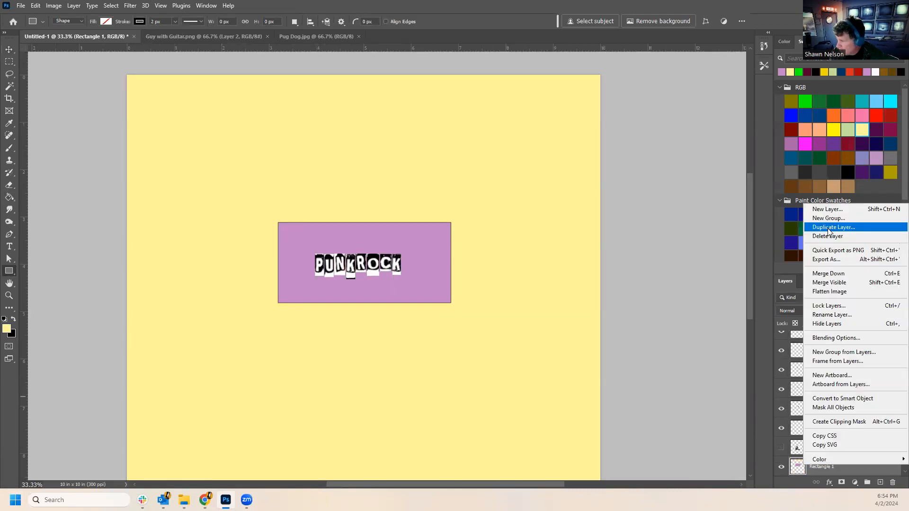
click(829, 338)
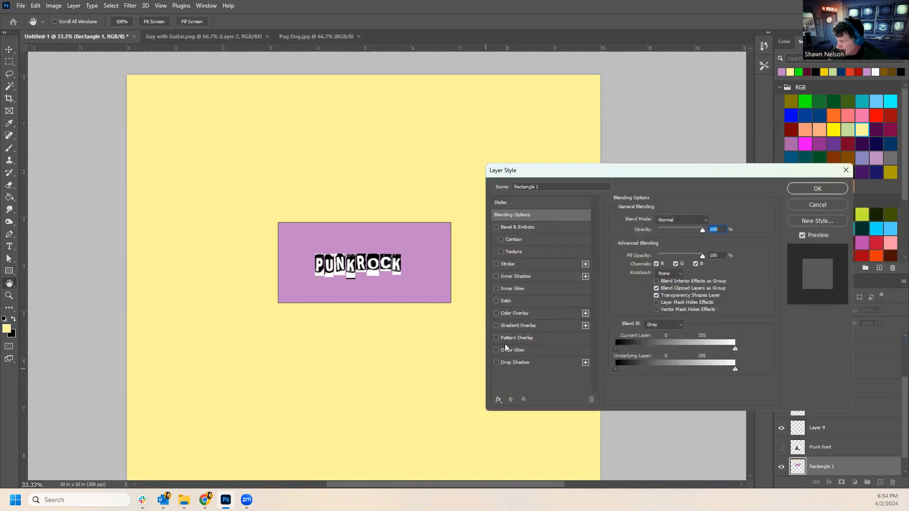
click(505, 266)
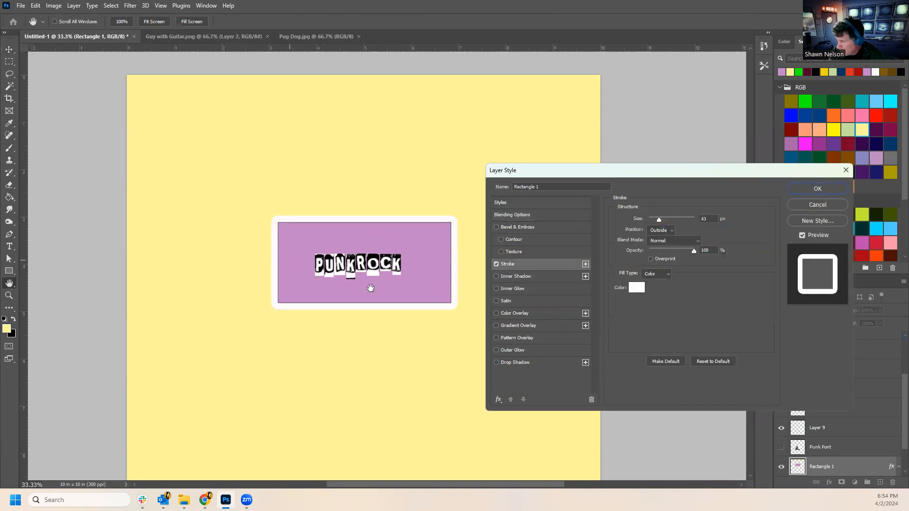
mouse_move(659, 220)
mouse_down()
mouse_move(677, 222)
mouse_move(667, 224)
mouse_up()
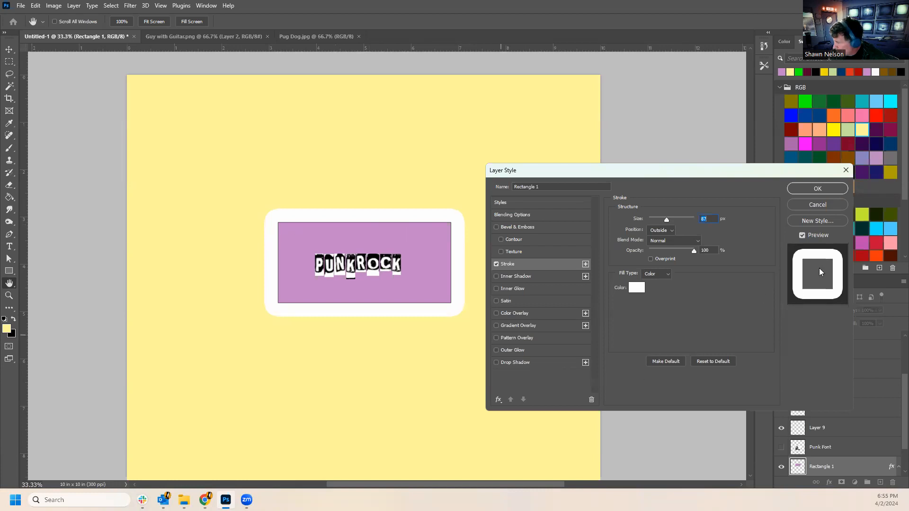
Examine the New Style options without saving a style, and toggle the layer effect preview off and on.
click(818, 221)
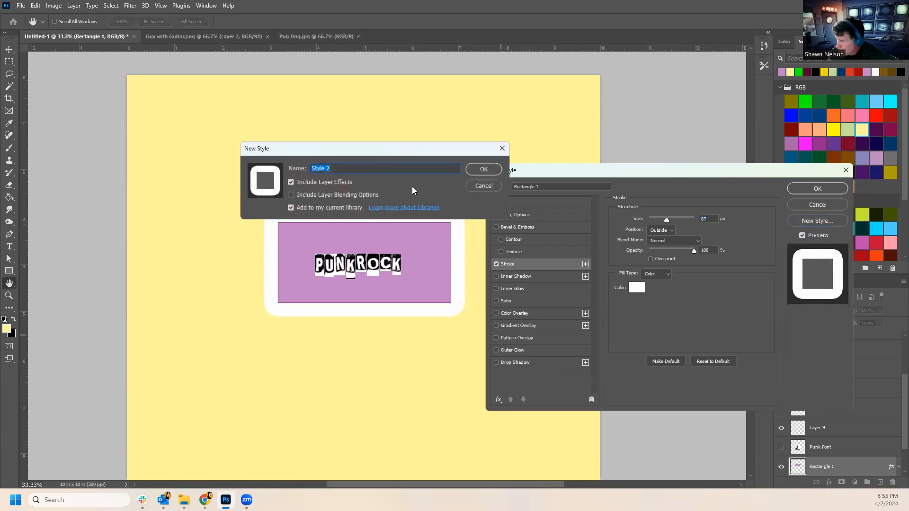
click(484, 186)
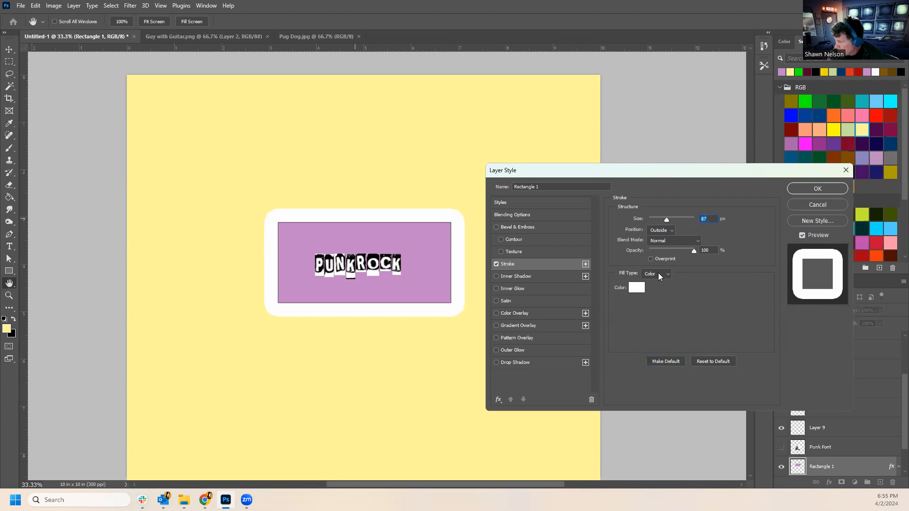
click(802, 235)
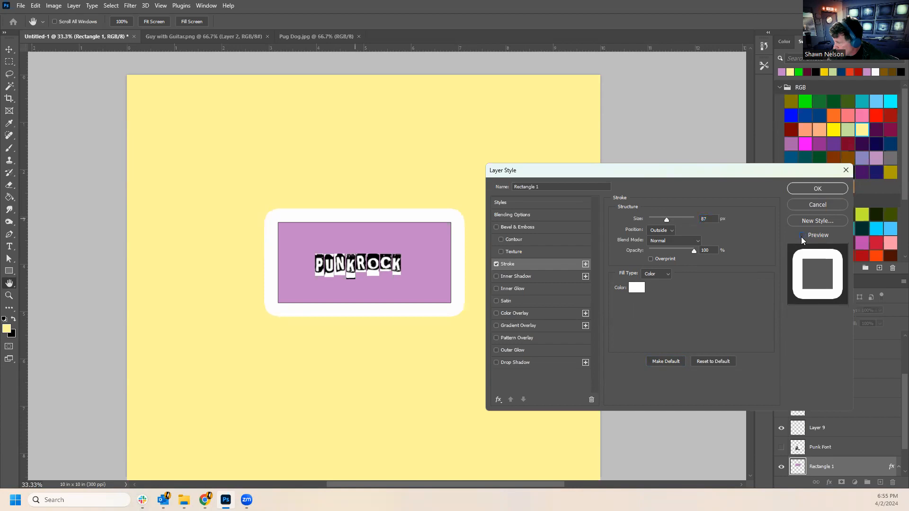
click(802, 235)
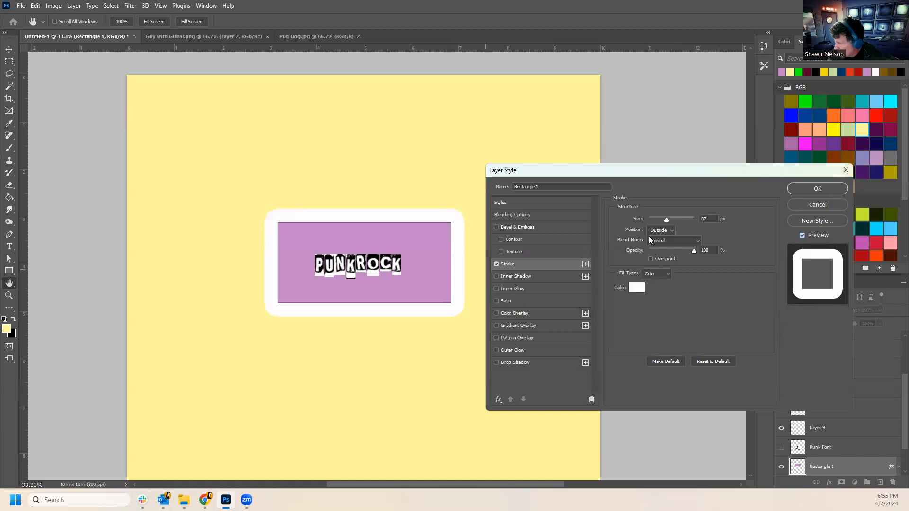
Reduce the rectangle's white stroke to 70 px and apply the layer style.
mouse_move(667, 220)
mouse_down()
mouse_move(655, 220)
mouse_move(664, 221)
mouse_up()
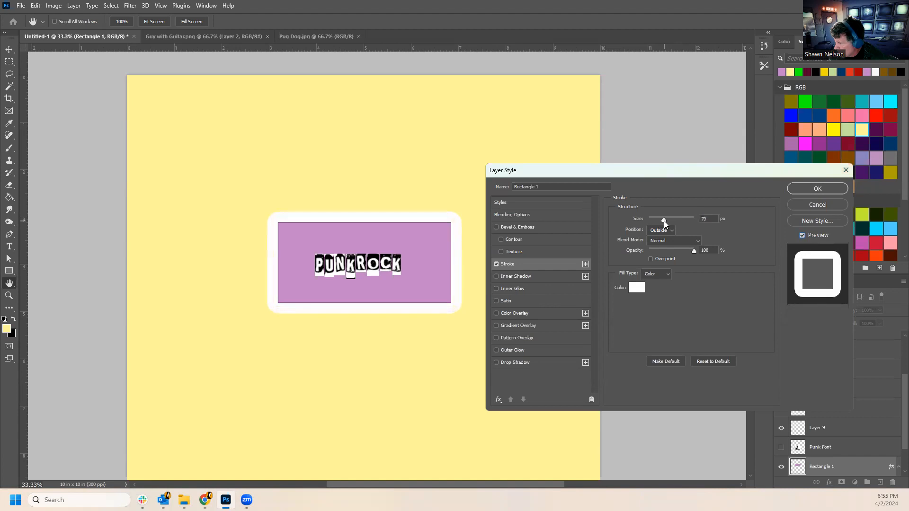
click(828, 187)
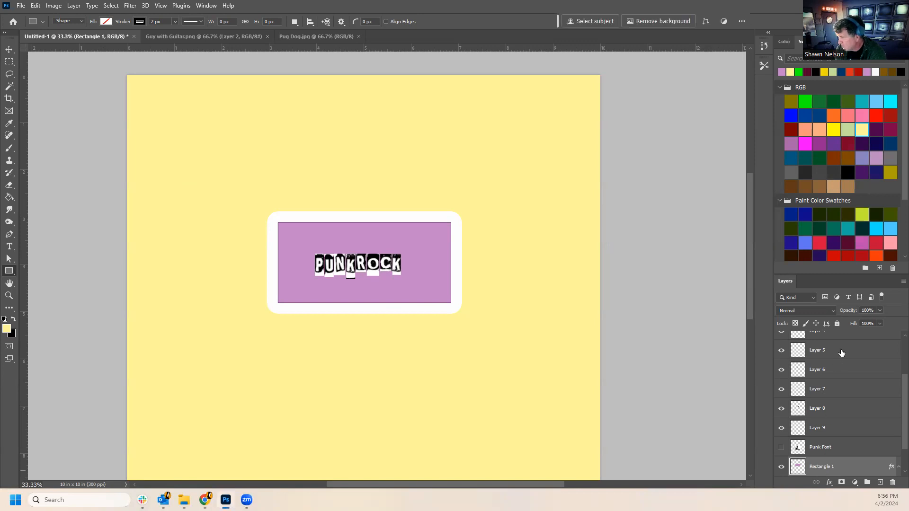
Reopen the Layer Style settings of the Rectangle 1 layer.
double_click(840, 468)
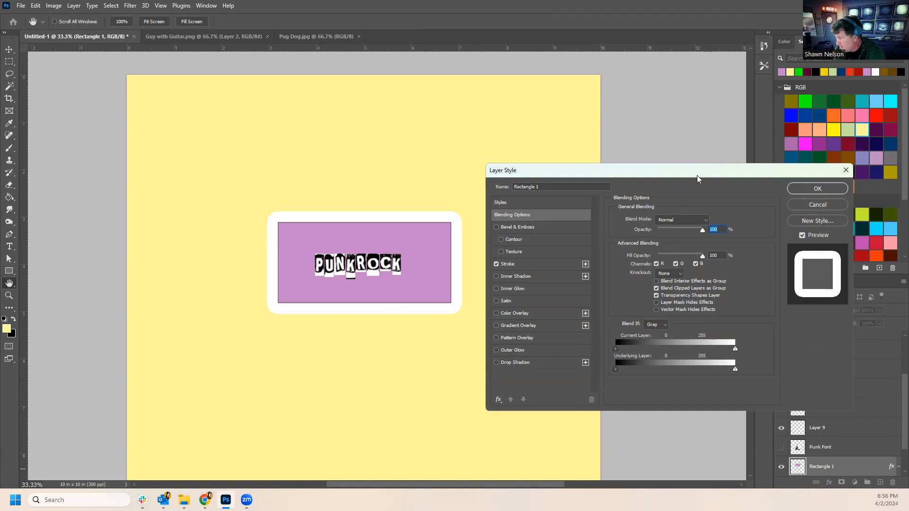
drag(694, 176, 566, 164)
click(691, 211)
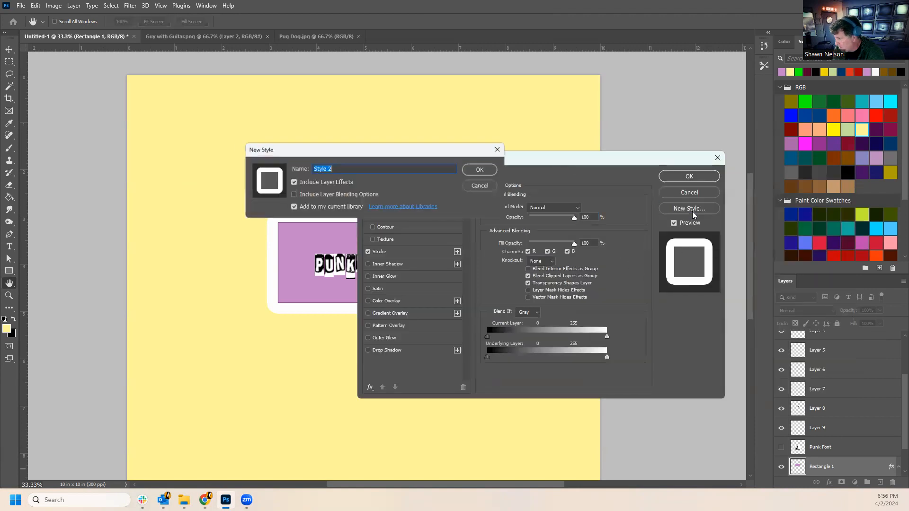
drag(343, 169, 326, 181)
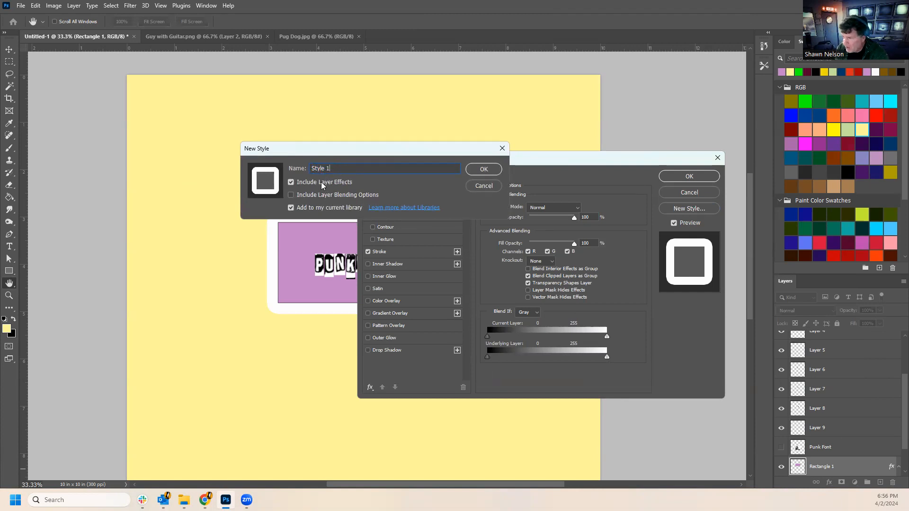
click(467, 185)
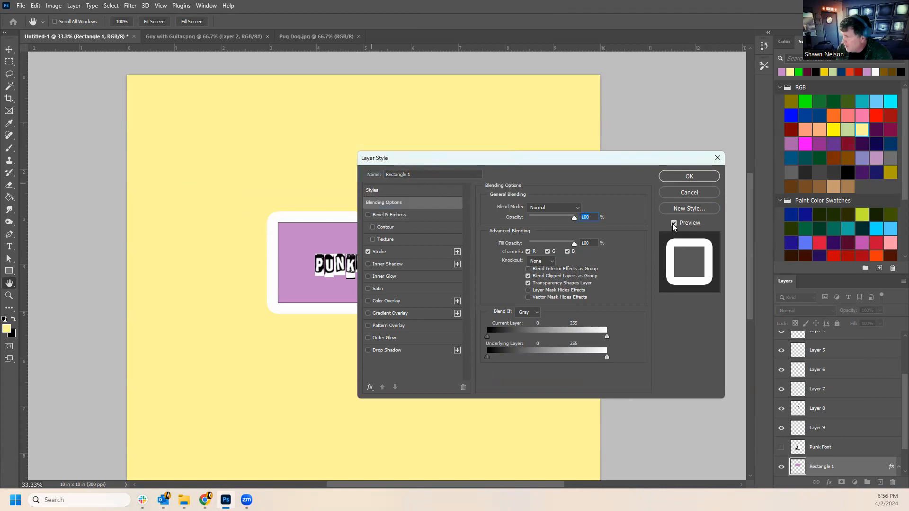
click(457, 173)
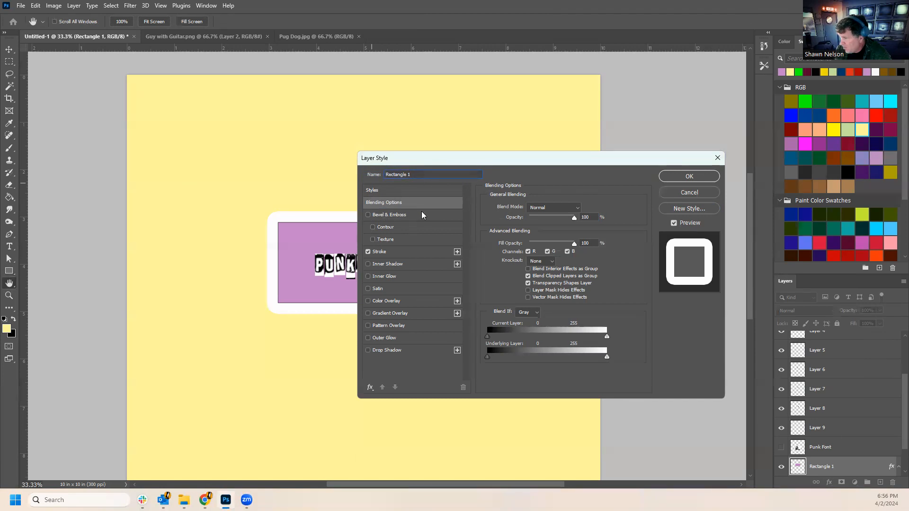
Add four more Stroke effects to the rectangle's layer style and select the lowest one in the stack.
click(457, 252)
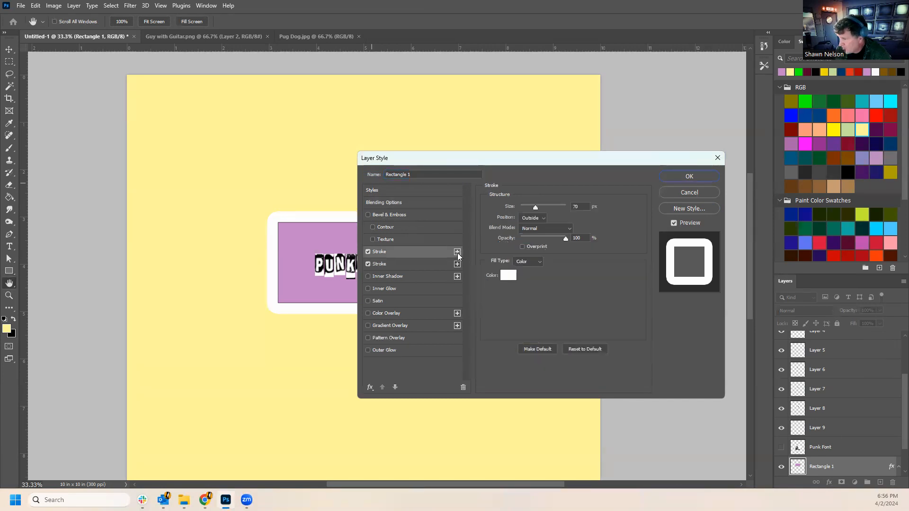
click(458, 252)
click(458, 252)
click(458, 252)
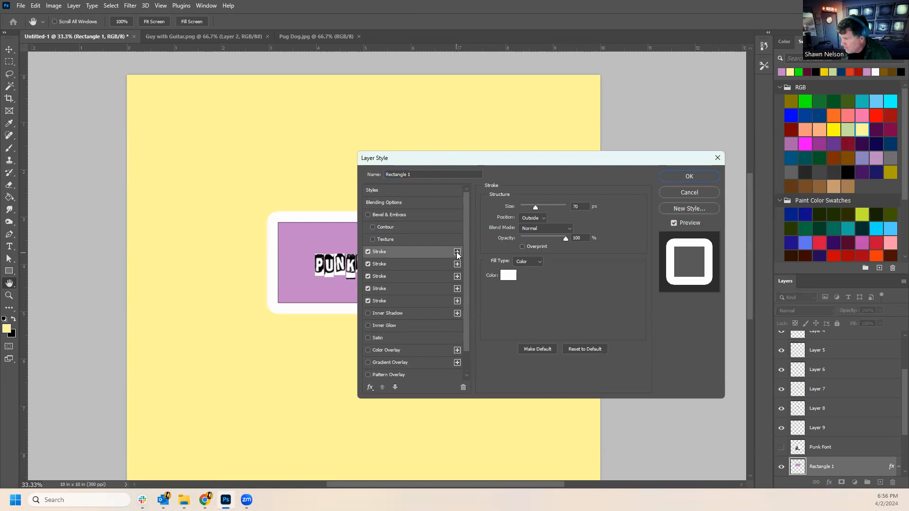
click(407, 300)
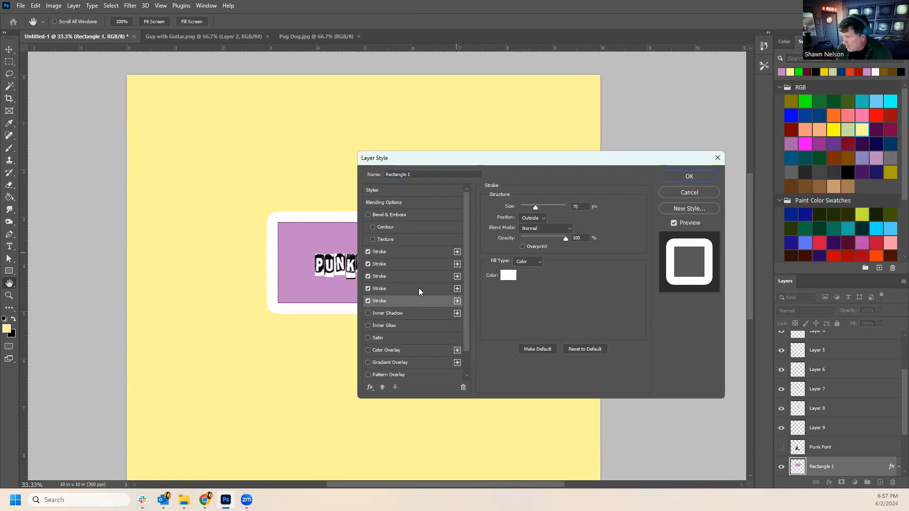
Widen the lowest stroke to 95 px, and make the fourth stroke olive green #7e9705 and wider than the lowest one.
drag(534, 209, 541, 213)
click(412, 290)
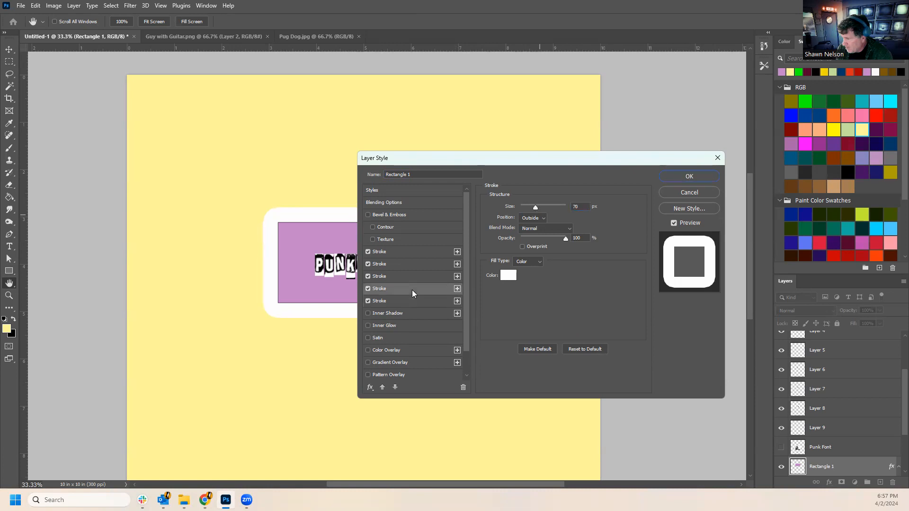
click(508, 276)
click(242, 302)
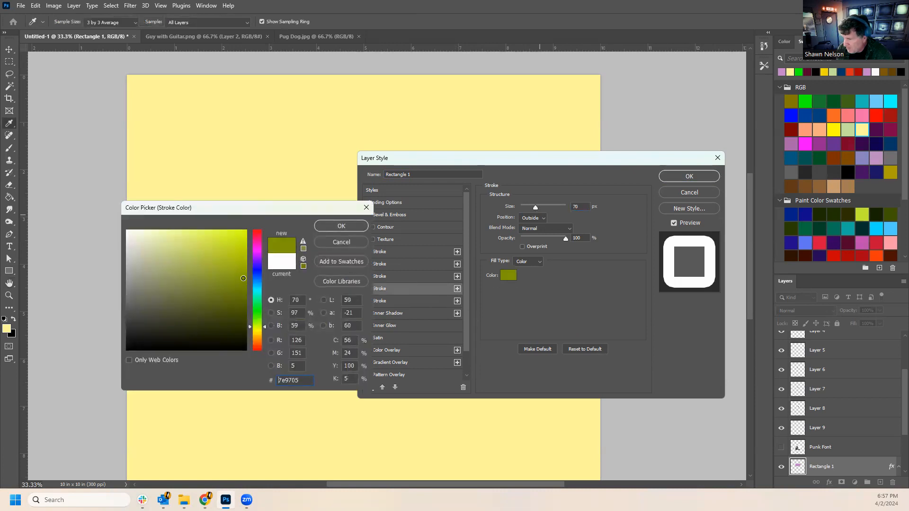
click(339, 227)
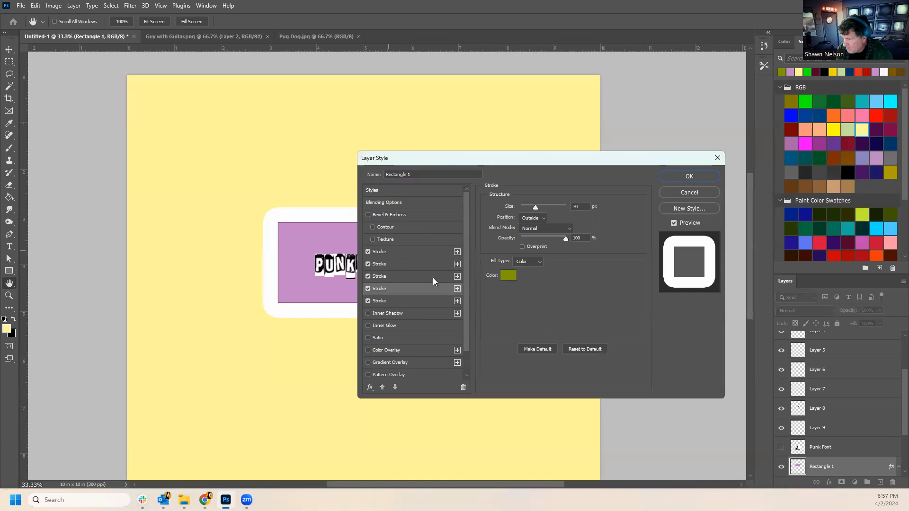
drag(536, 206, 544, 207)
Set the third stroke's color to bright red and its size to 90 px.
click(405, 278)
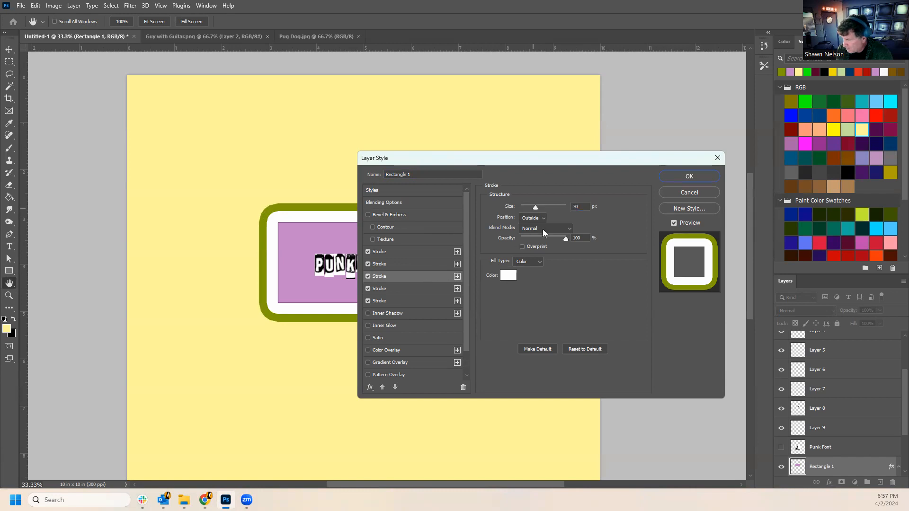
click(509, 275)
drag(262, 257, 260, 233)
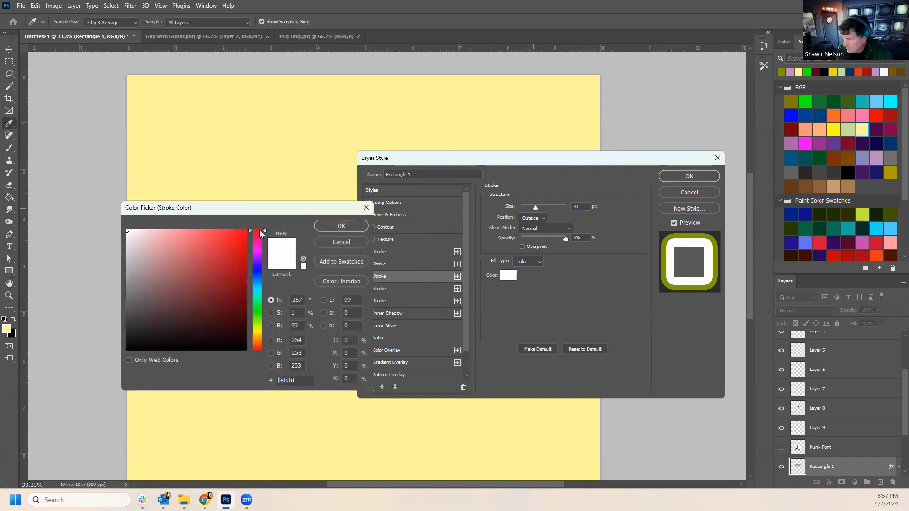
click(236, 235)
click(341, 226)
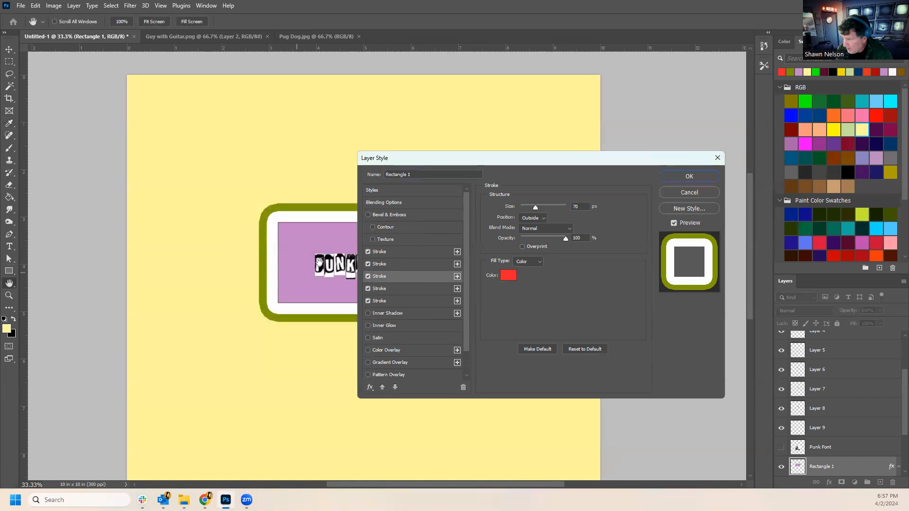
drag(535, 207, 538, 205)
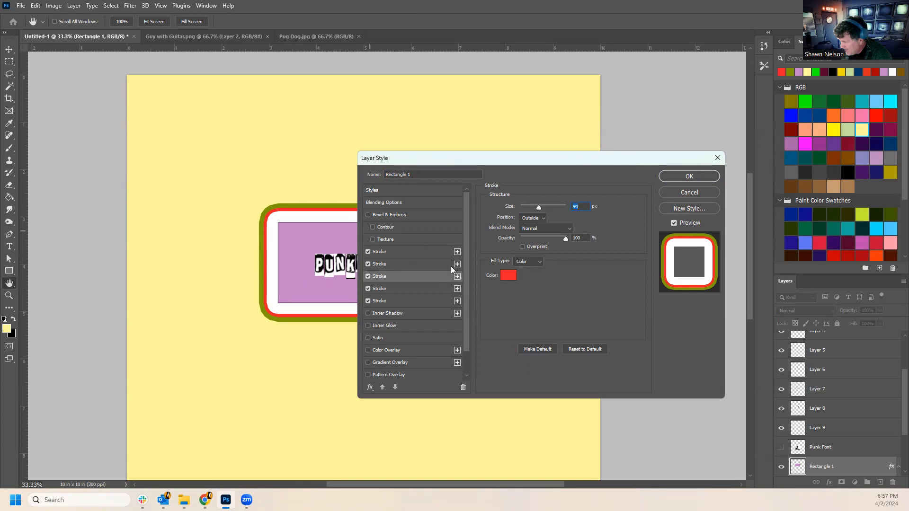
Make the lowest stroke's white 95 px settings the default for Stroke effects.
click(399, 252)
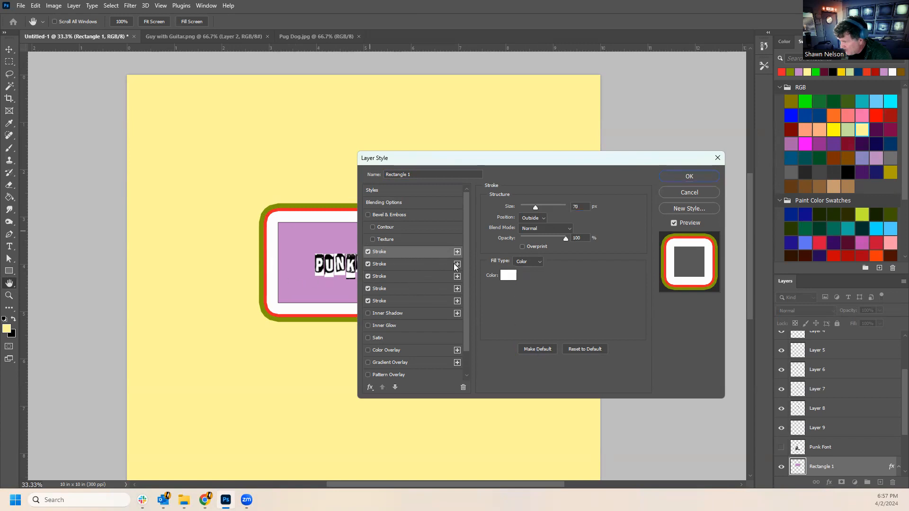
click(408, 301)
click(531, 351)
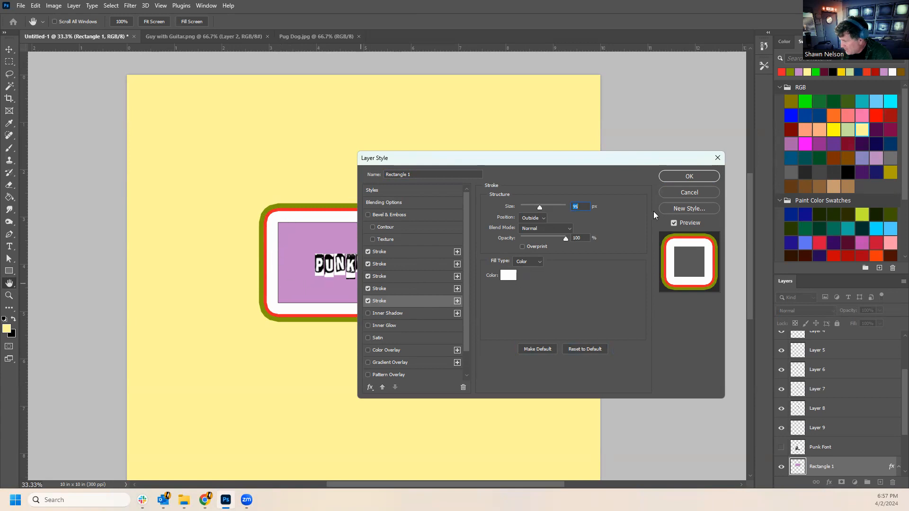
click(696, 194)
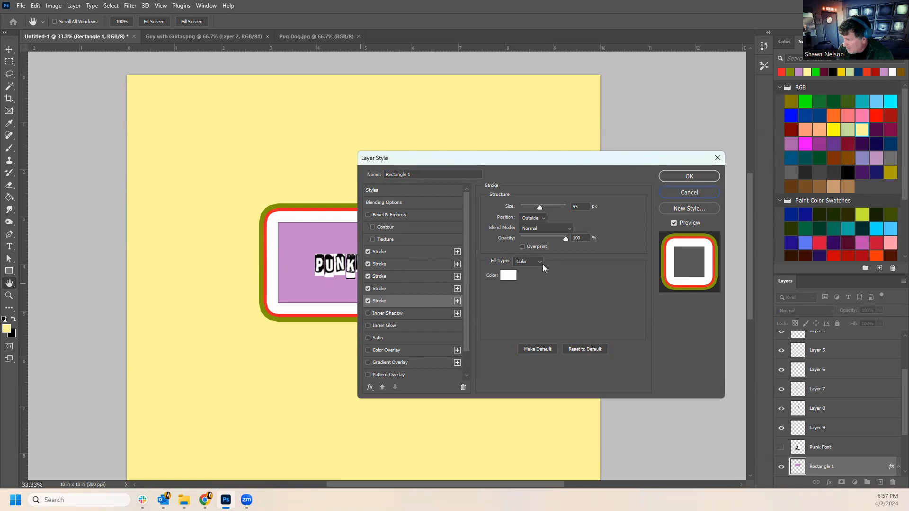
Examine the New Style options, switching Include Layer Effects off and on, without saving a style.
click(694, 208)
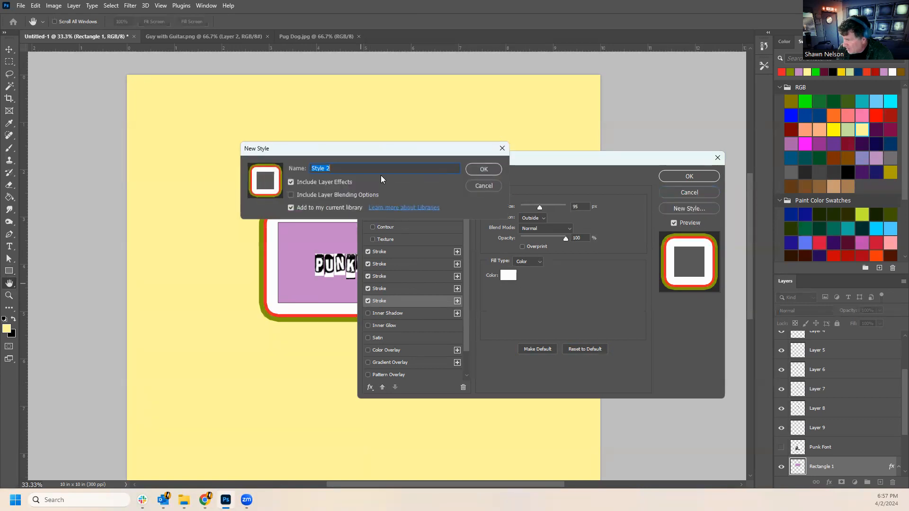
click(291, 183)
click(291, 183)
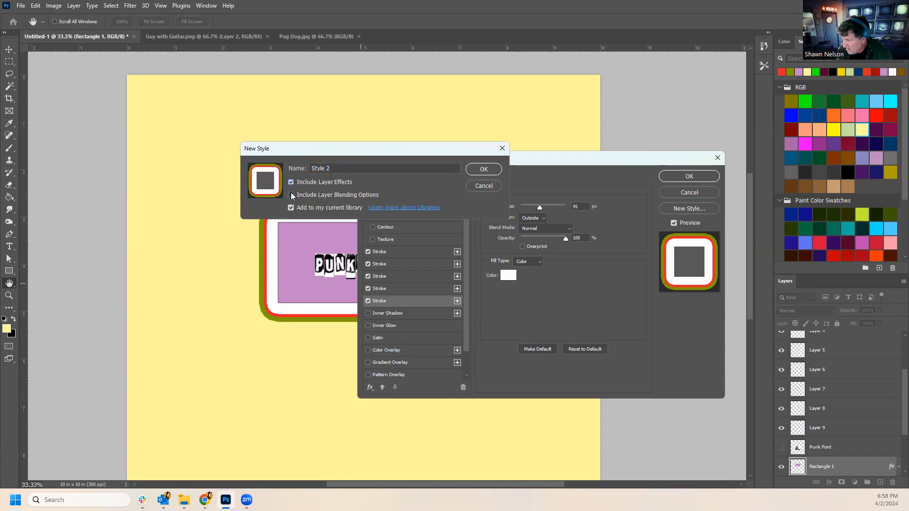
click(484, 186)
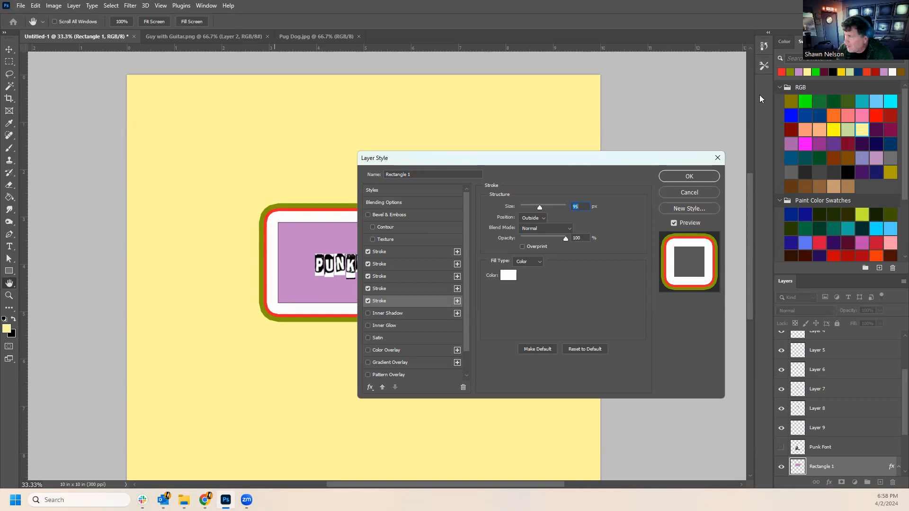
Show the layer's Properties beside the Layer Style settings and look through the transform, align and distribute options.
click(197, 7)
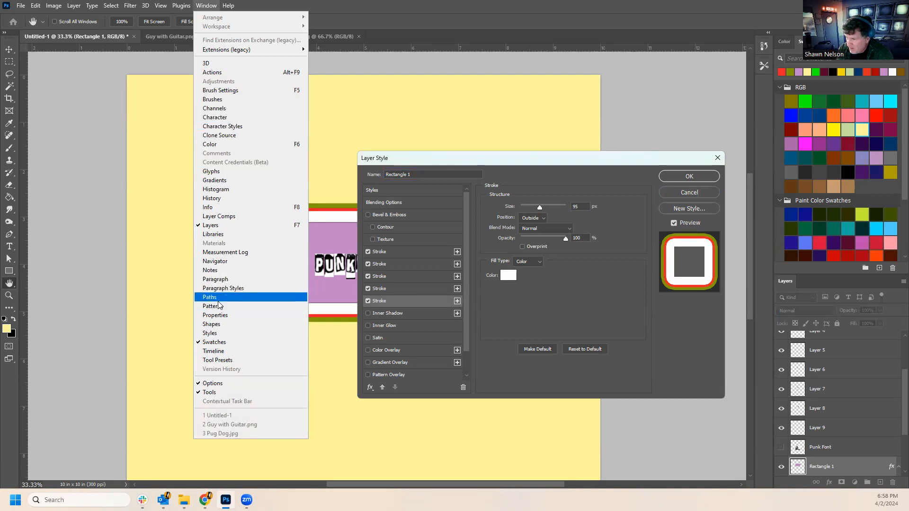
click(215, 314)
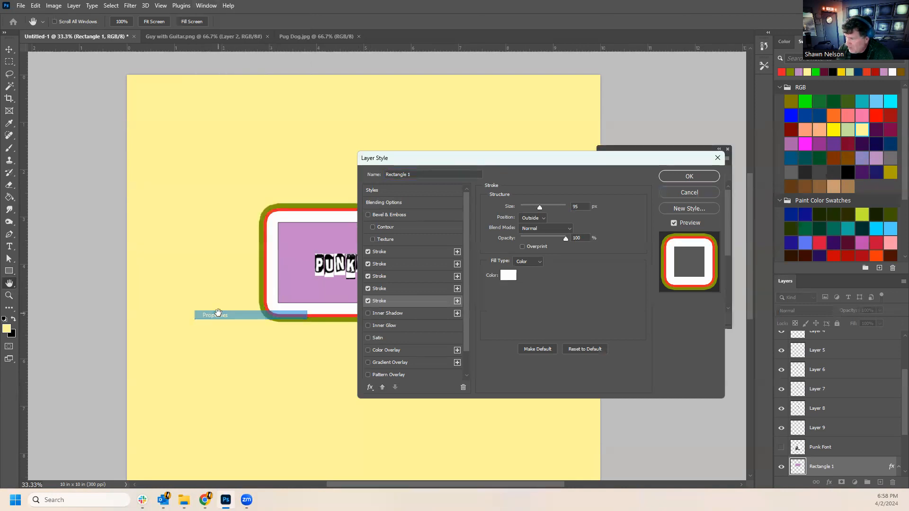
drag(627, 161, 481, 140)
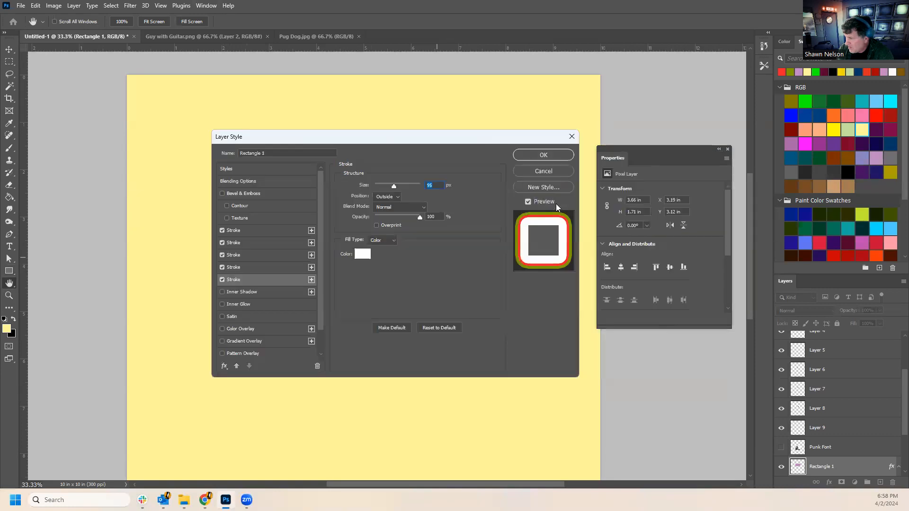
scroll(717, 254, down, 5)
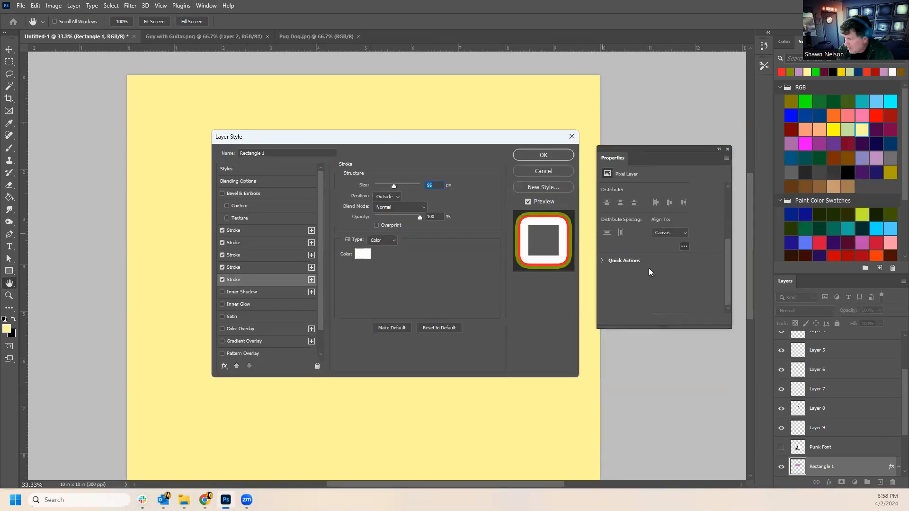
scroll(667, 241, up, 5)
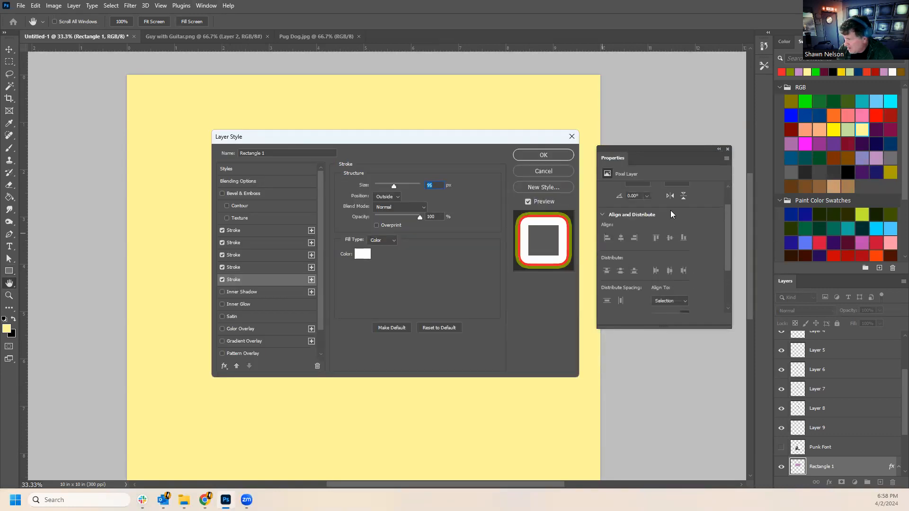
Disable the upper four strokes and make the lowest stroke's settings the default again.
click(249, 230)
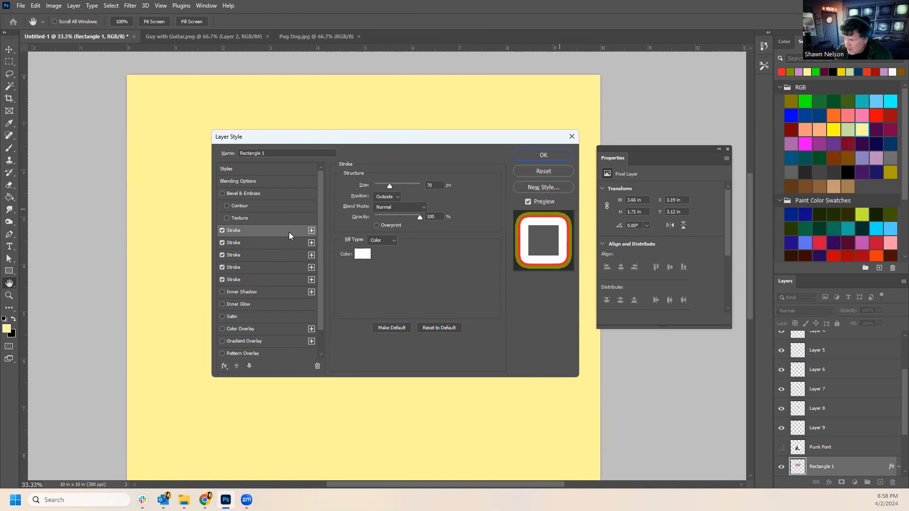
click(223, 230)
click(222, 243)
click(222, 255)
click(222, 267)
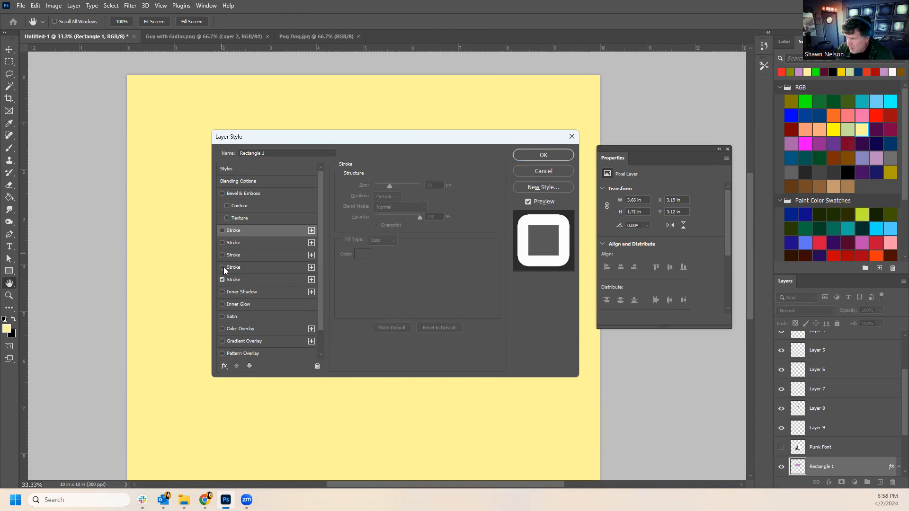
click(240, 280)
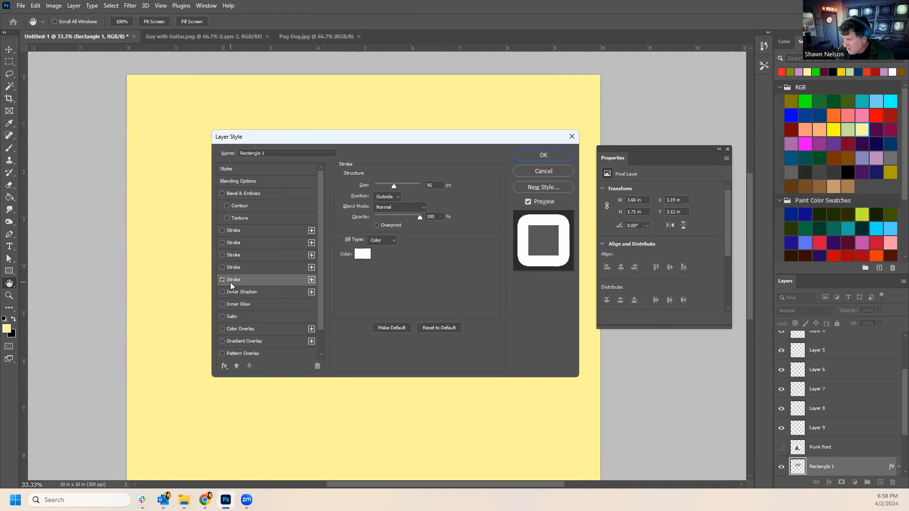
click(402, 328)
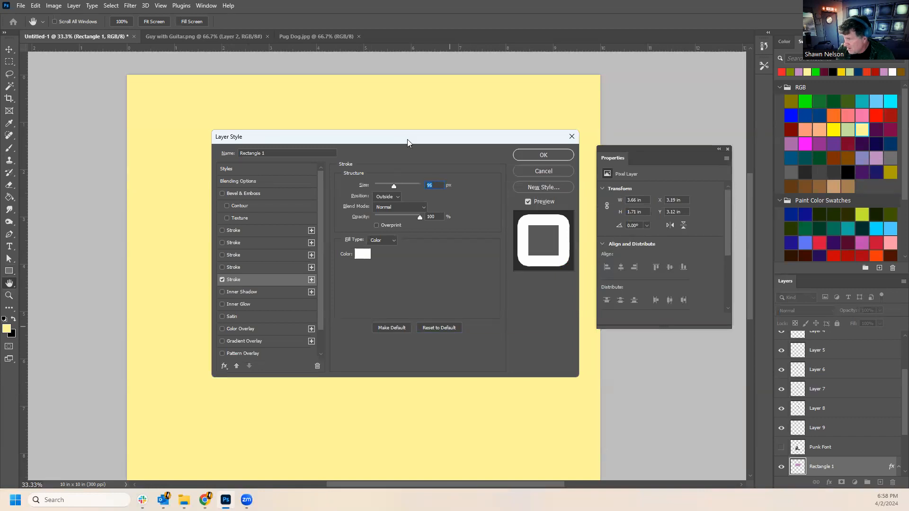
Try a 40 px size on the lowest stroke, and close the Layer Style settings without applying the changes.
drag(410, 142, 599, 183)
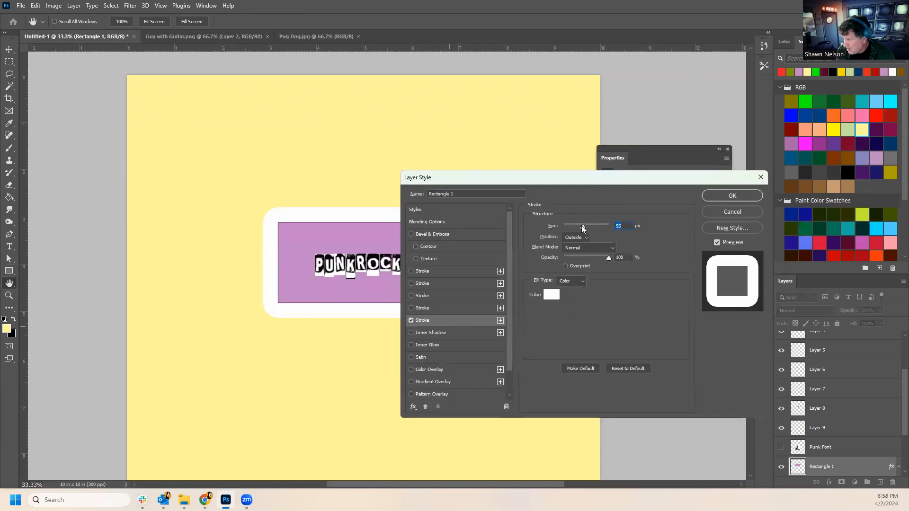
drag(582, 225, 574, 226)
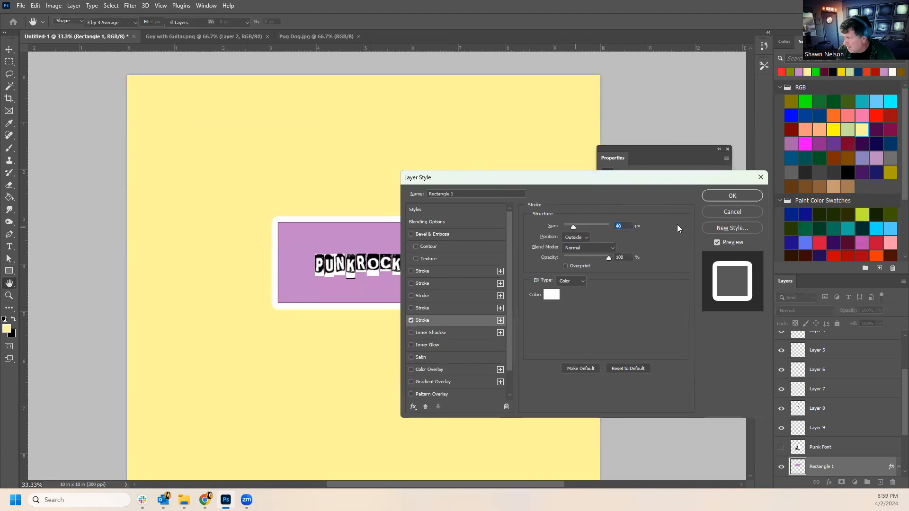
key(Return)
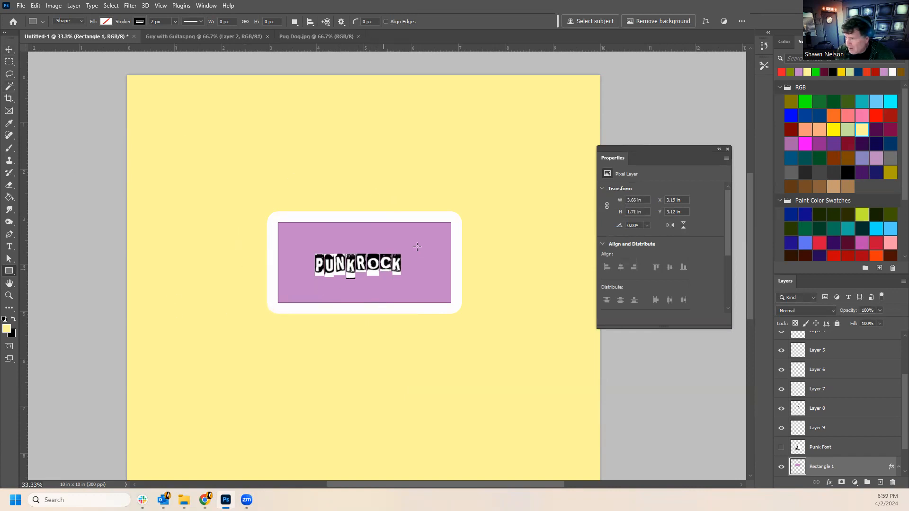
Activate the Move tool, check the available libraries and close them again.
click(9, 49)
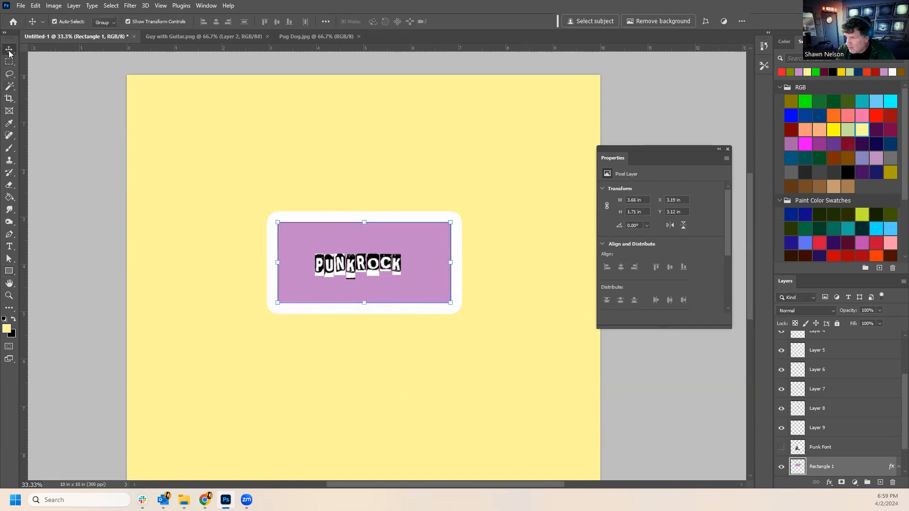
mouse_move(576, 266)
mouse_down()
mouse_move(596, 270)
mouse_move(585, 274)
mouse_up()
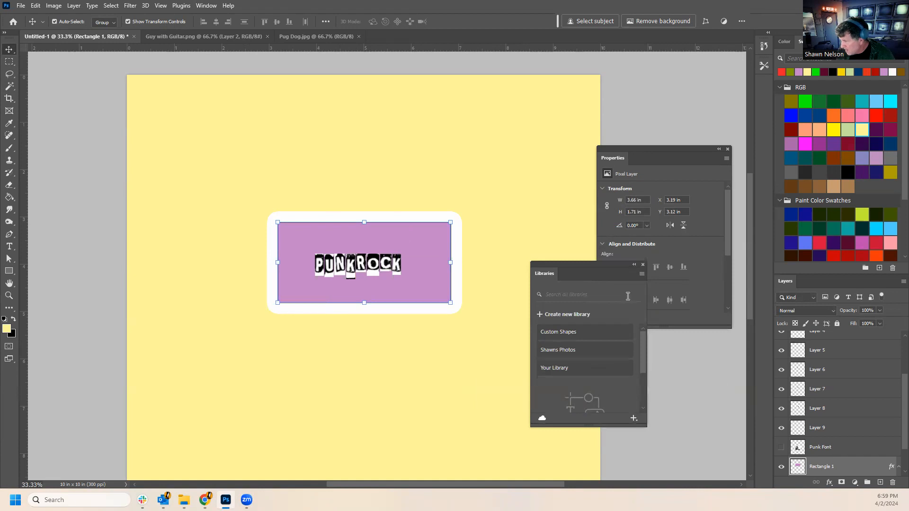
click(644, 265)
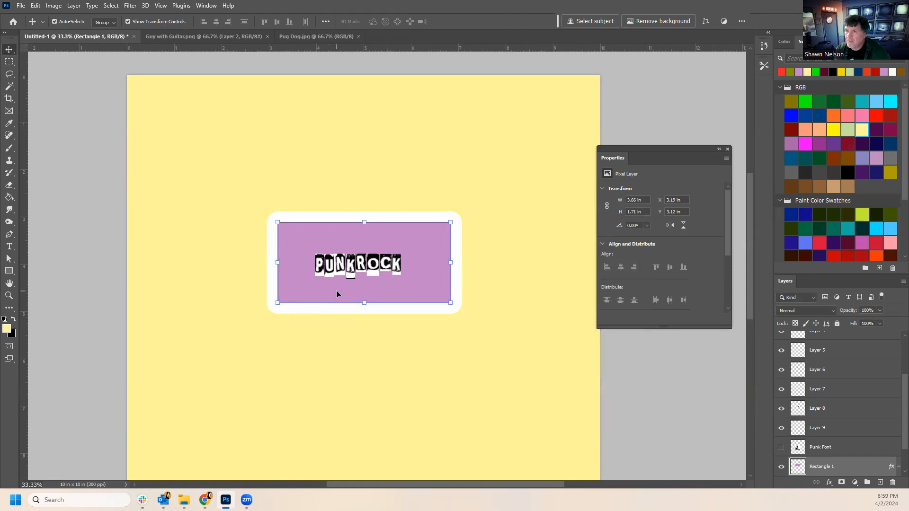
Move the Rectangle 1 layer slightly down to about Y 3.29 in, and place a duplicate directly above it at about Y 1.3 in.
click(720, 402)
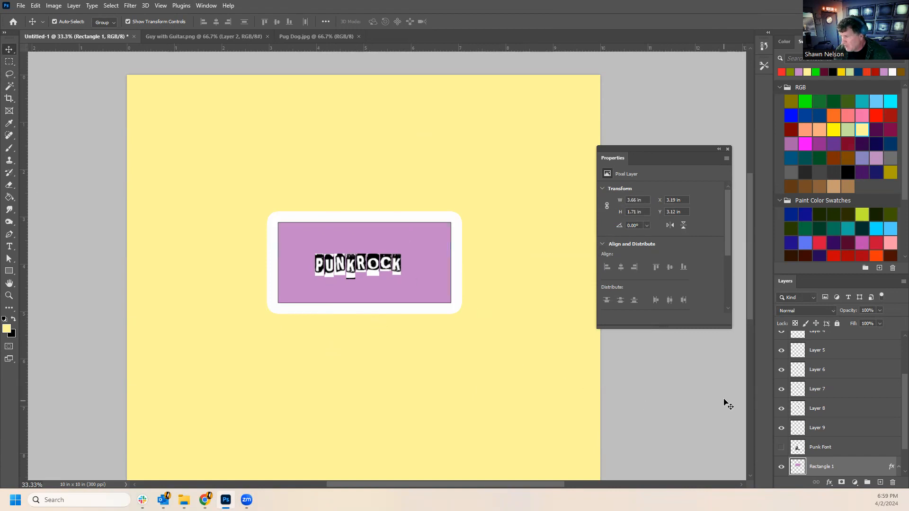
click(826, 465)
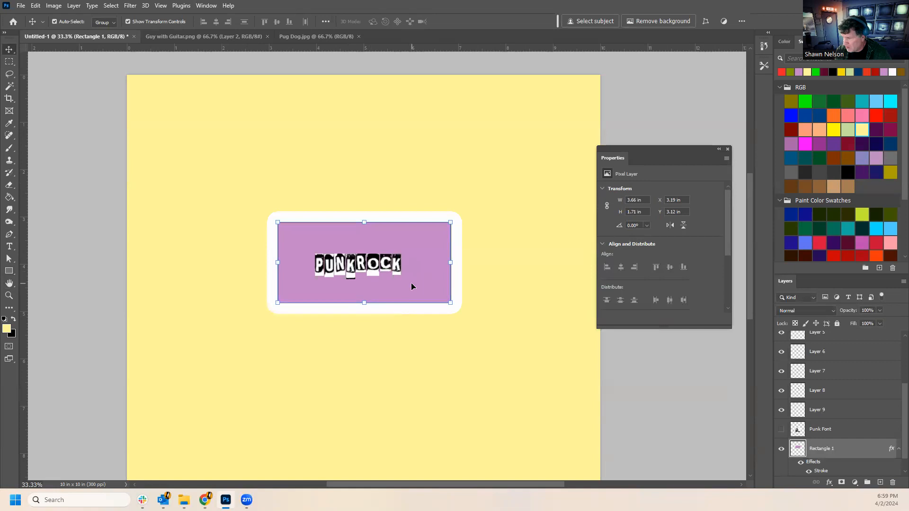
mouse_move(411, 282)
mouse_down()
mouse_move(406, 233)
mouse_move(406, 288)
mouse_up()
key(ctrl)
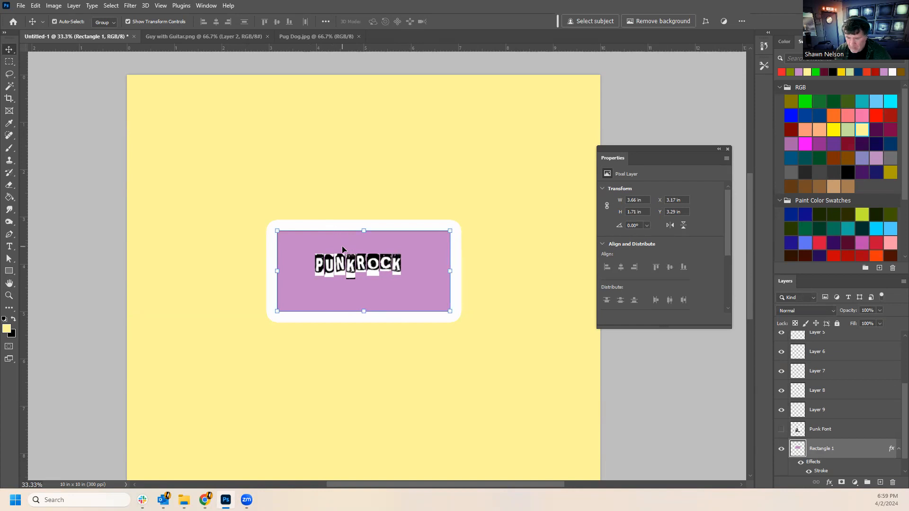
drag(396, 290, 394, 191)
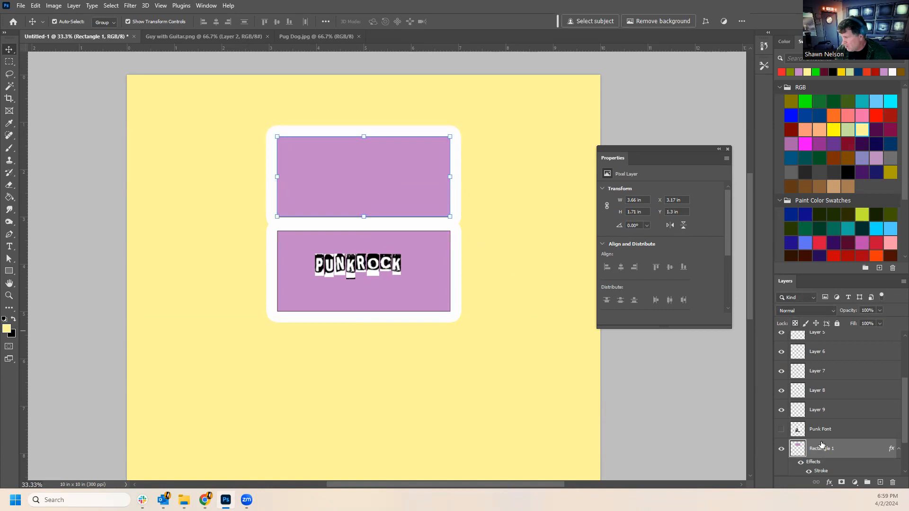
Hide the Stroke effect of the lower Rectangle 1 layer, the one behind the PUNK ROCK lettering.
scroll(830, 438, down, 3)
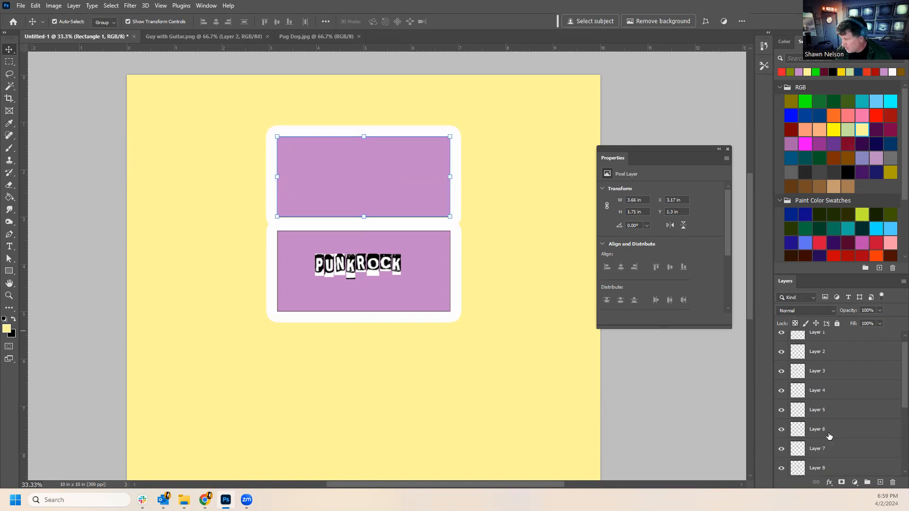
scroll(823, 431, down, 1)
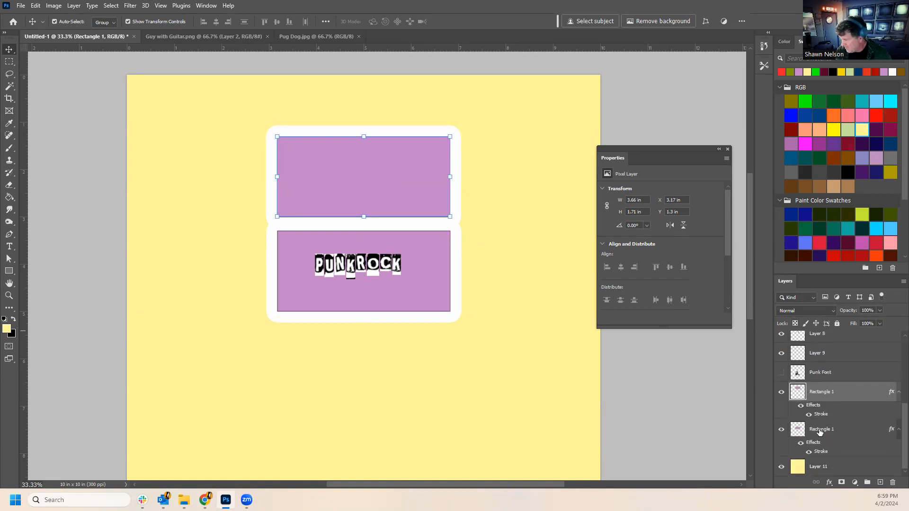
click(809, 452)
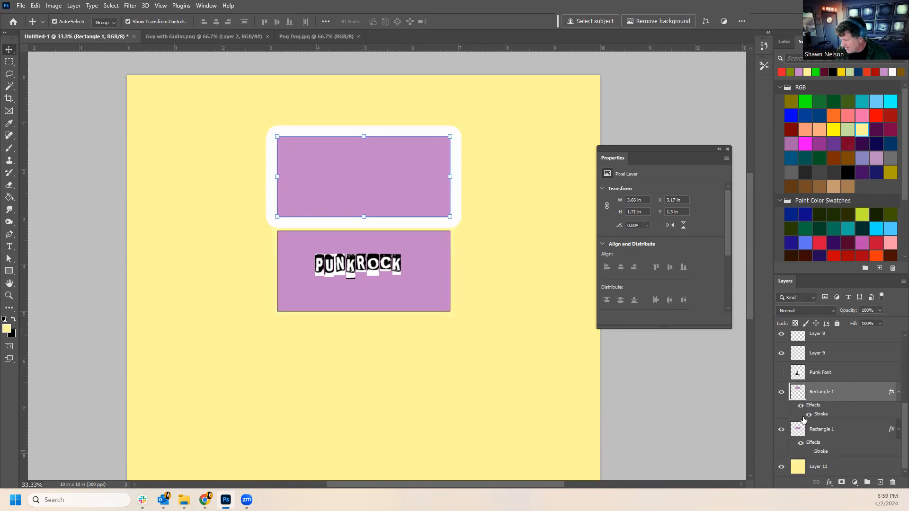
Hide the Stroke effect of the upper Rectangle 1 layer and add a Drop Shadow effect to it.
click(809, 415)
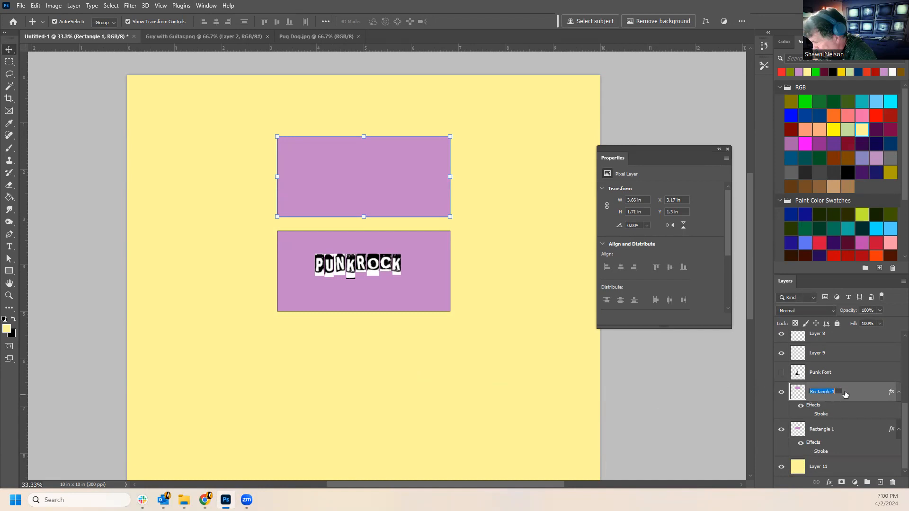
double_click(850, 395)
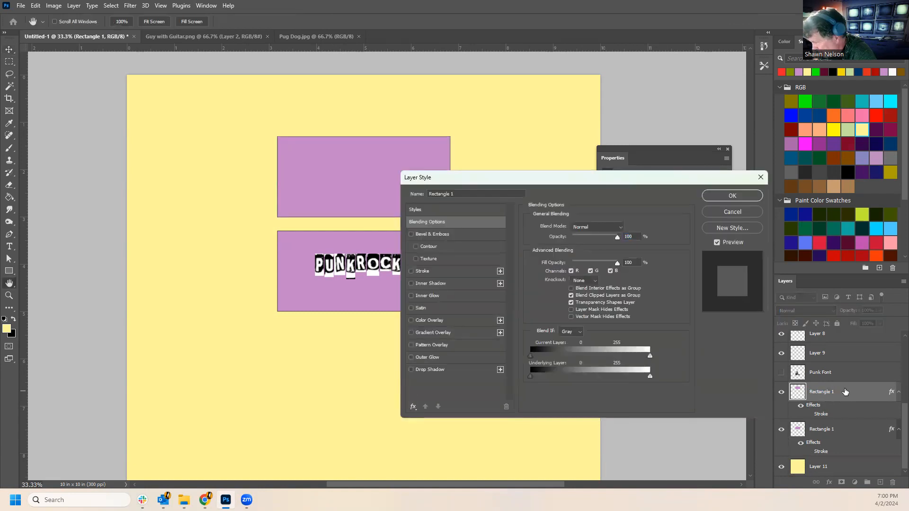
click(412, 373)
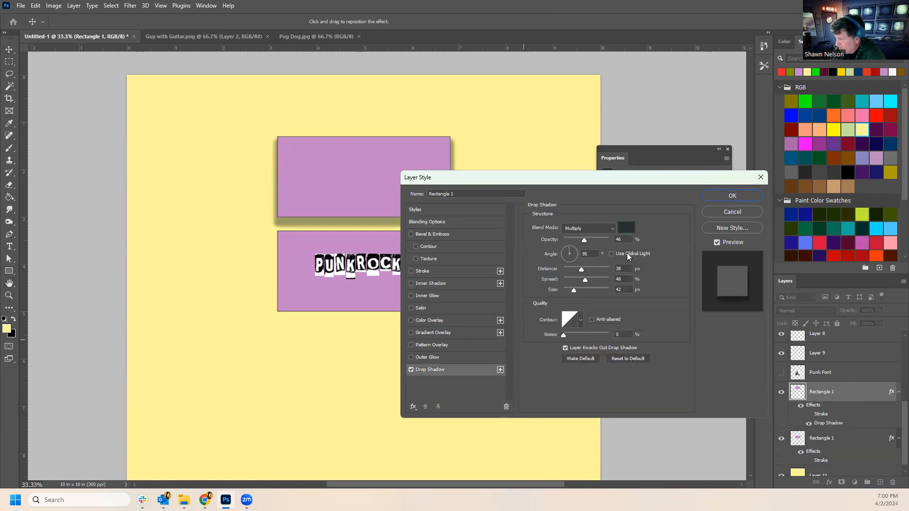
Shape the drop shadow into a hard border with opacity 100%, distance 0 px, spread 100% and size 32 px.
drag(575, 291, 587, 296)
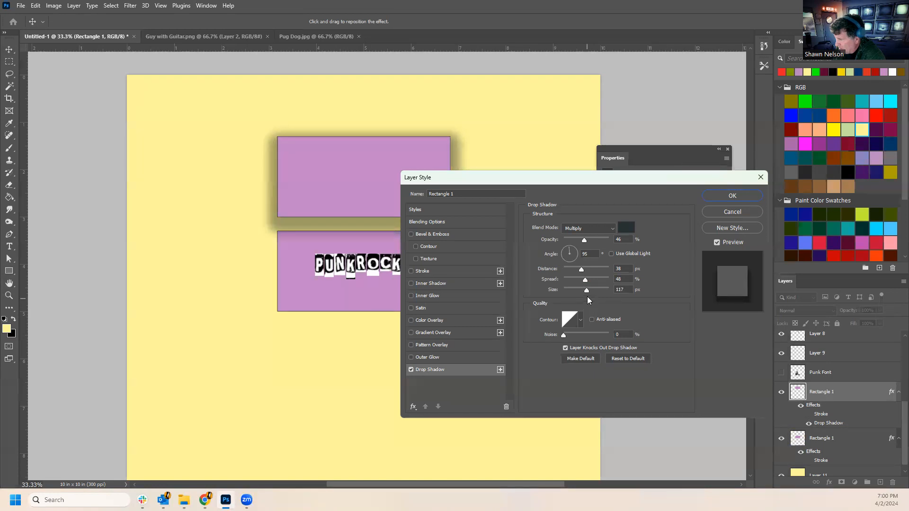
drag(584, 239, 683, 250)
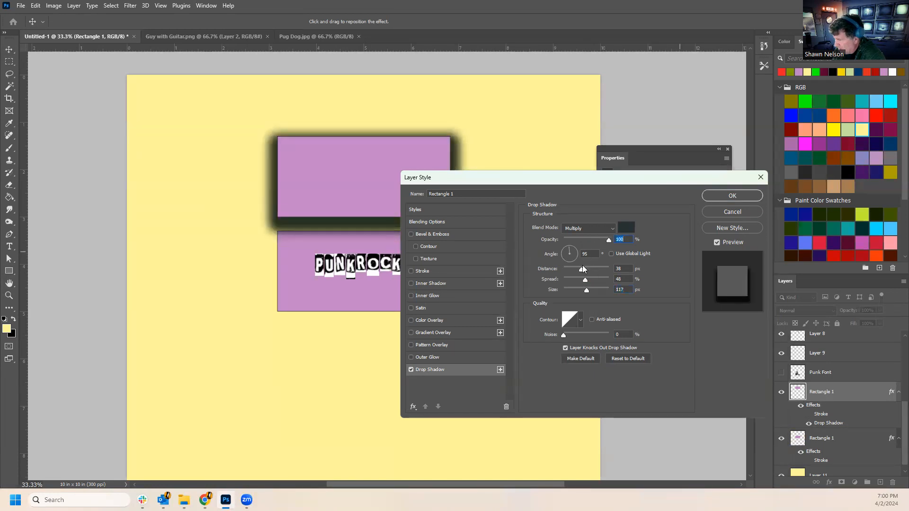
drag(583, 266, 518, 270)
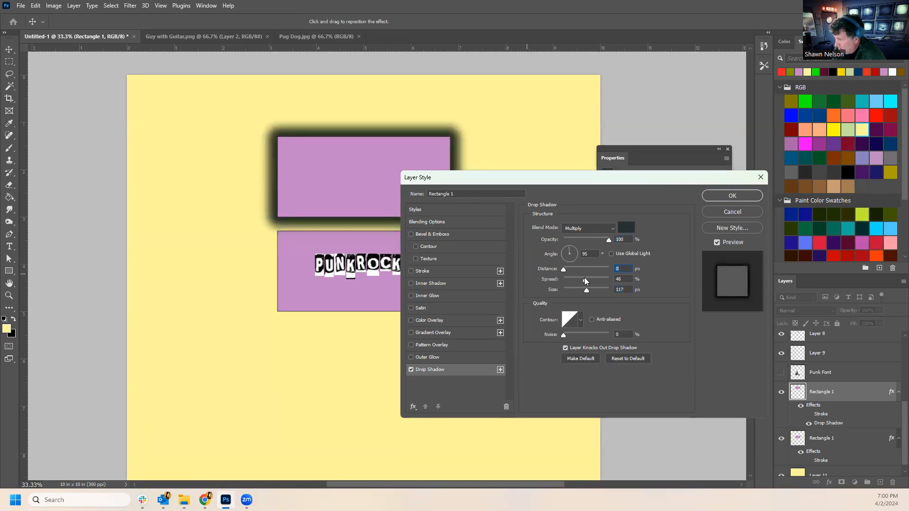
drag(586, 280, 542, 288)
drag(629, 286, 706, 293)
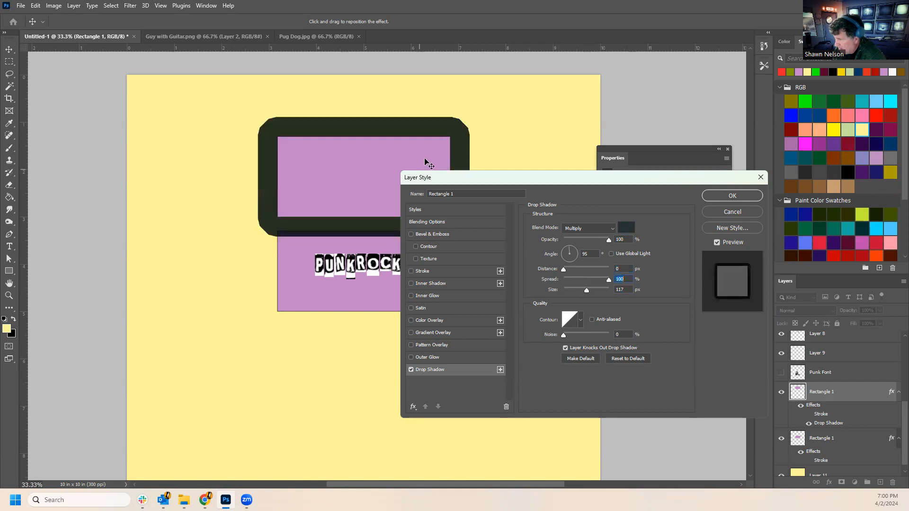
drag(588, 289, 573, 324)
key(Tab)
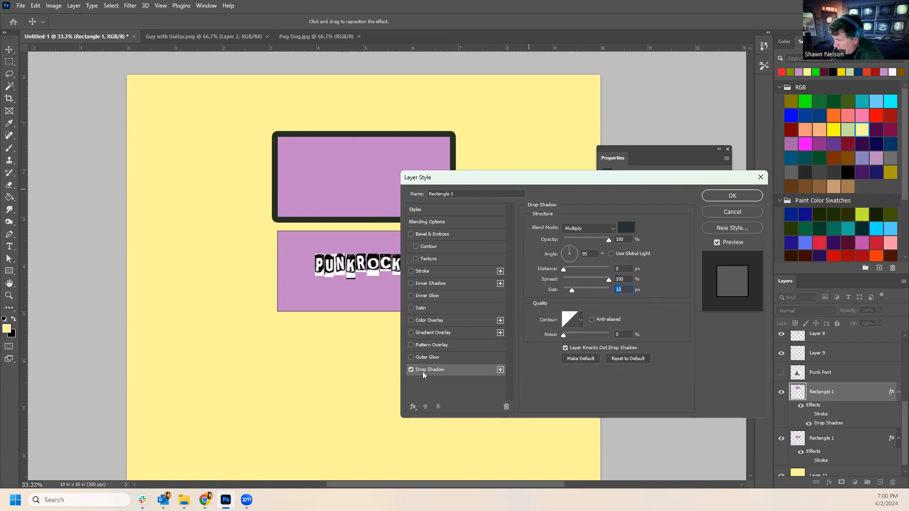
Add an Inner Shadow to the upper rectangle and set its color to red ff1d1d.
click(412, 283)
click(425, 285)
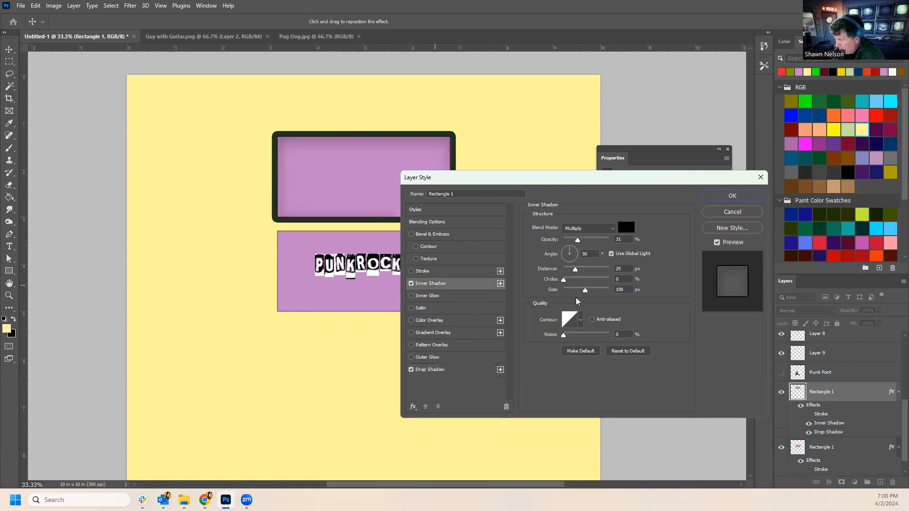
click(626, 227)
click(233, 230)
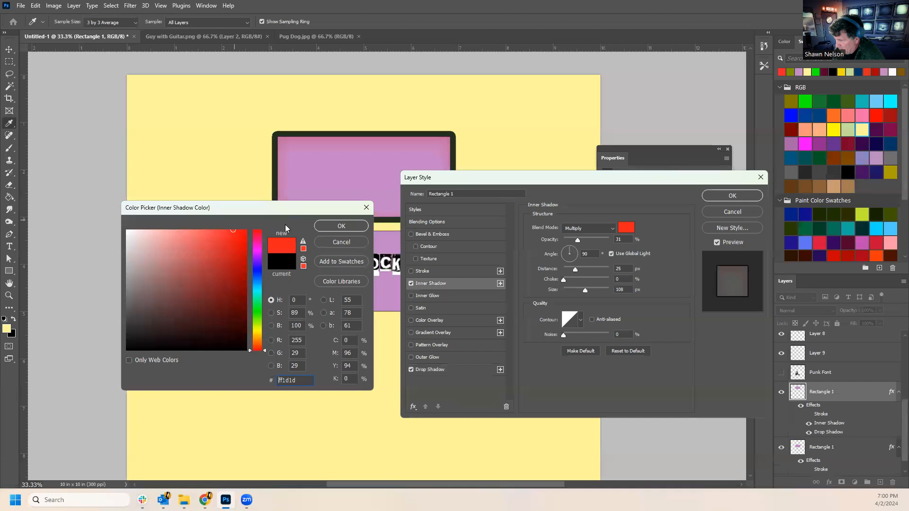
click(332, 227)
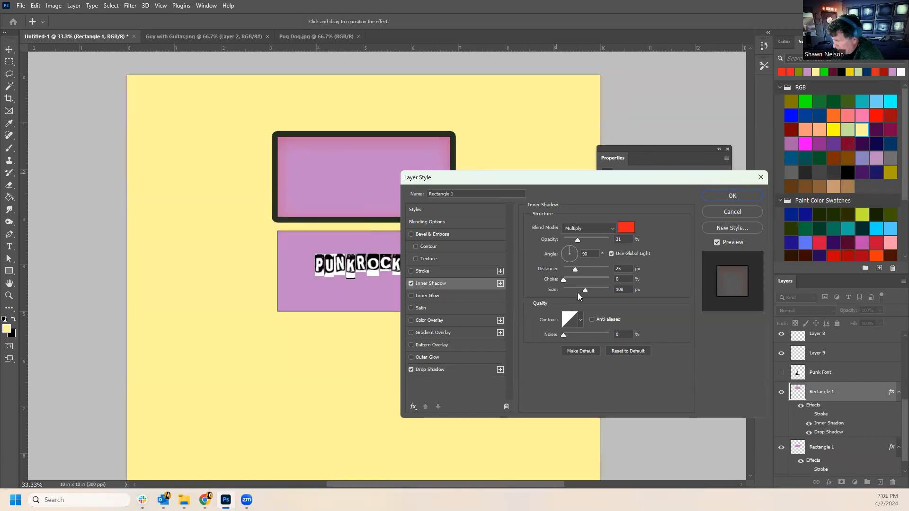
Set the inner shadow's choke to 95%, size to 57 px and distance to 4 px, and apply the layer style.
drag(564, 277, 756, 294)
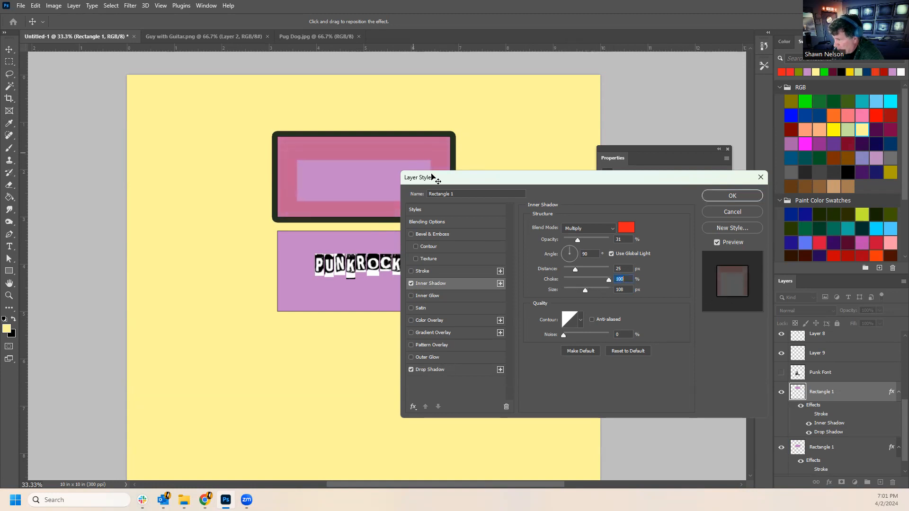
drag(575, 269, 576, 290)
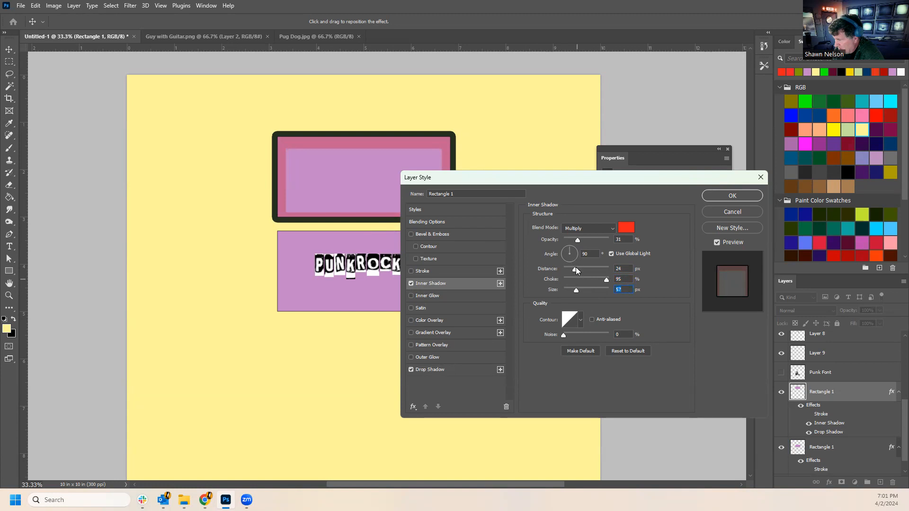
mouse_move(575, 269)
mouse_down()
mouse_move(547, 279)
mouse_move(565, 271)
mouse_up()
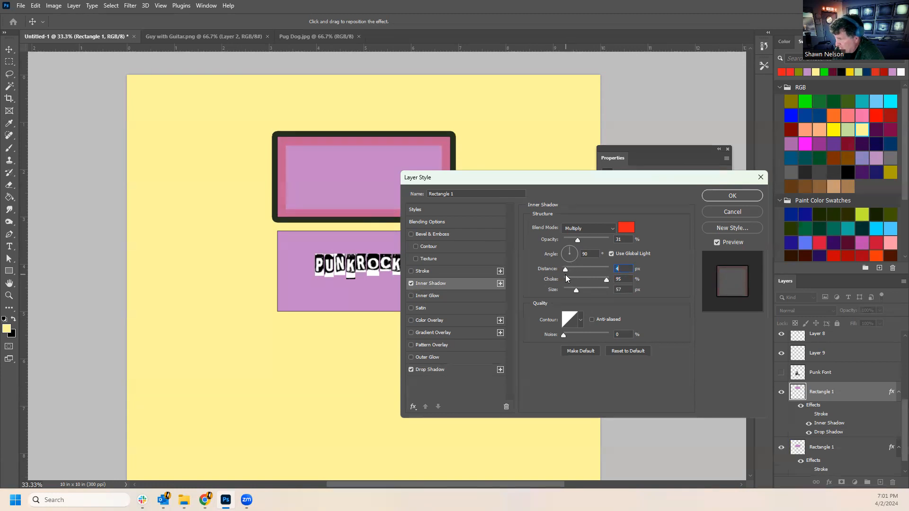
drag(629, 179, 705, 140)
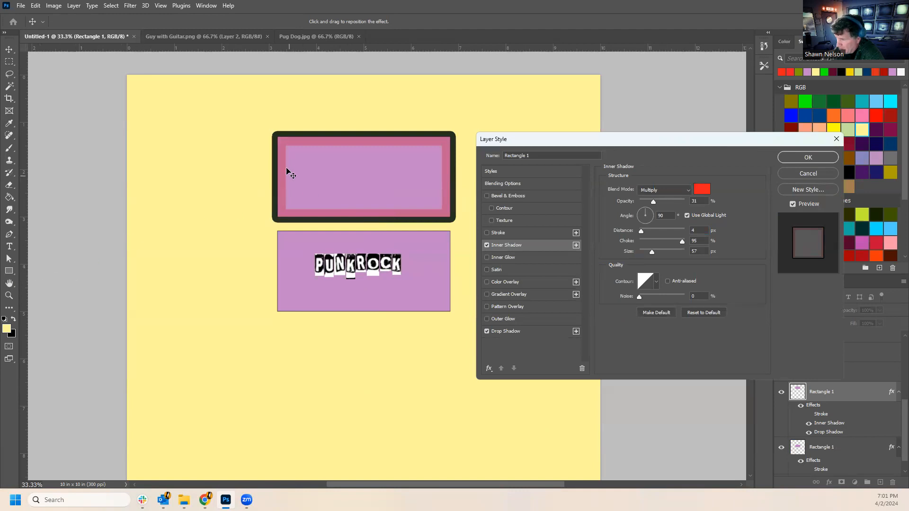
click(814, 161)
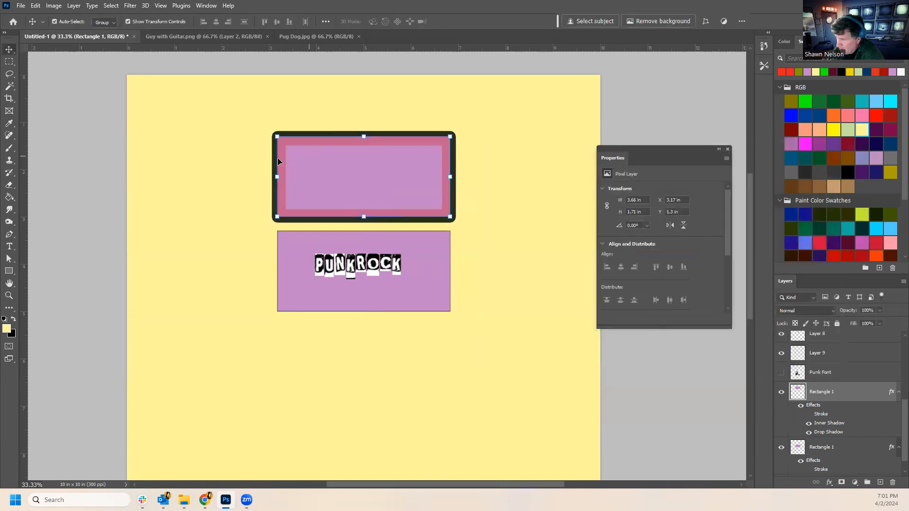
Draw a rectangle about 3.26 by 1.36 in inside the pink inner border and fill it with olive green.
click(12, 272)
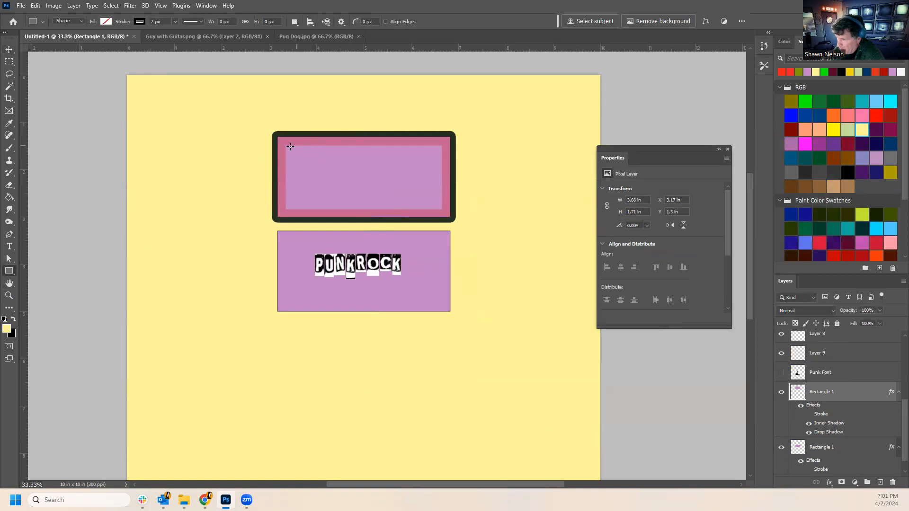
drag(287, 144, 441, 209)
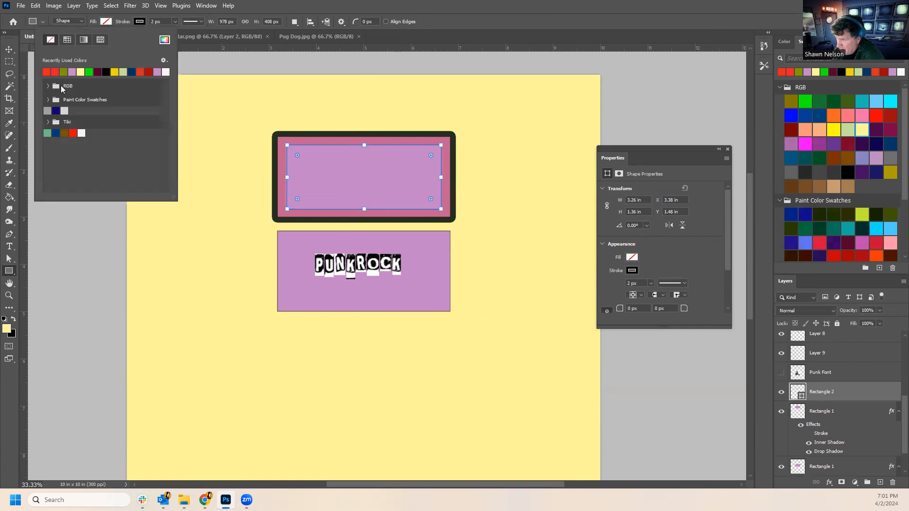
click(65, 71)
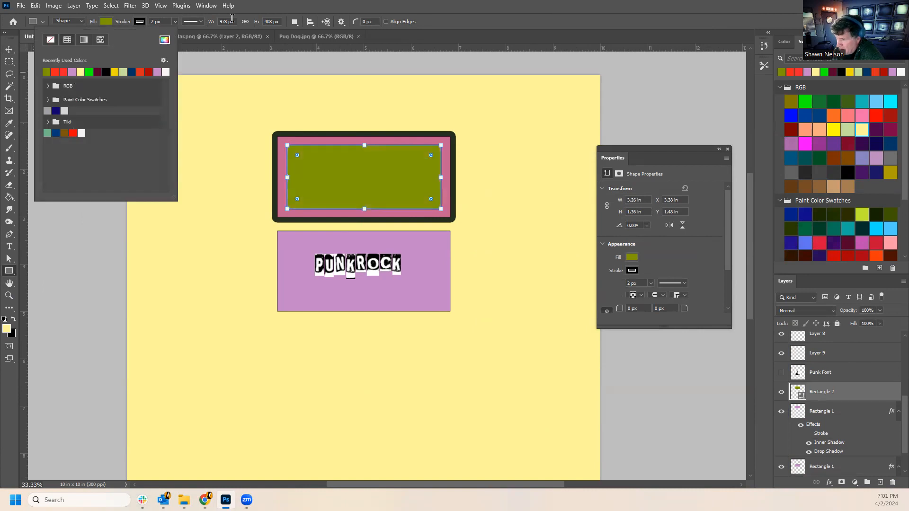
click(528, 11)
click(9, 49)
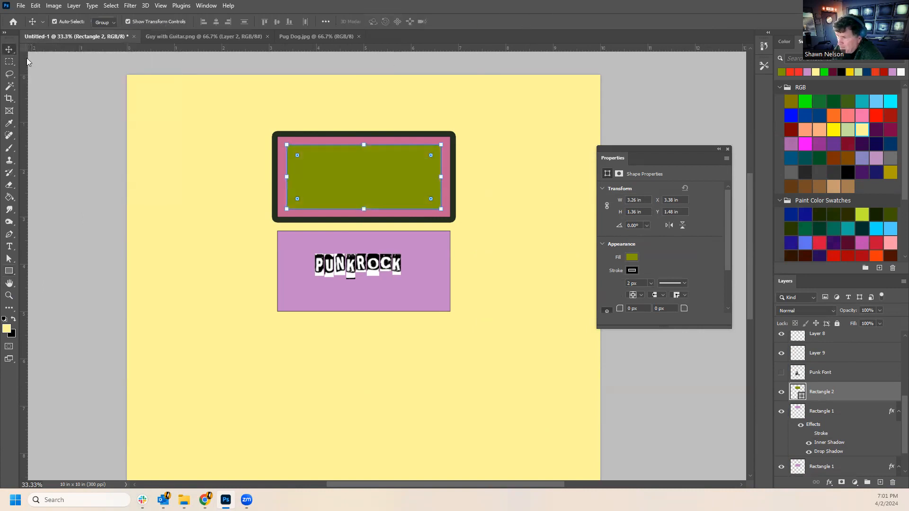
click(624, 129)
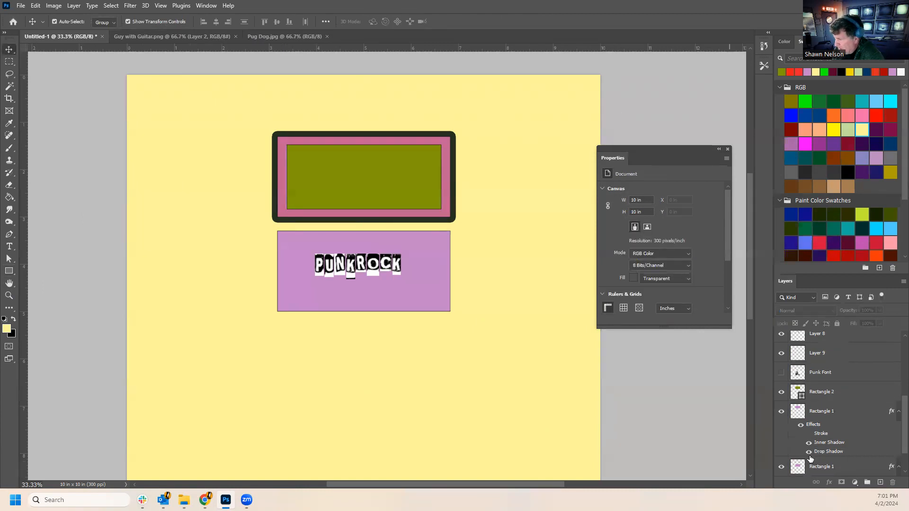
Hide the purple rectangle's Inner Shadow, and align the green and purple rectangles to each other on their horizontal and vertical centers.
click(809, 442)
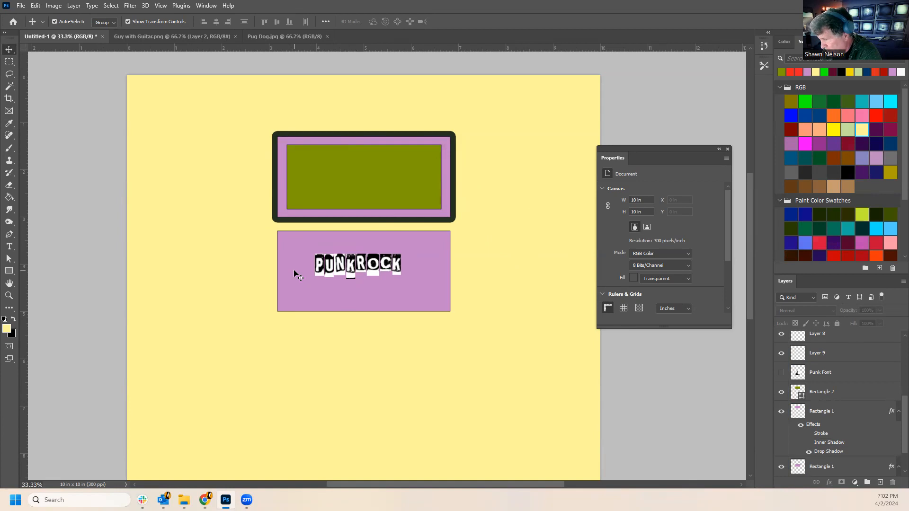
drag(392, 180, 231, 161)
shift+click(372, 197)
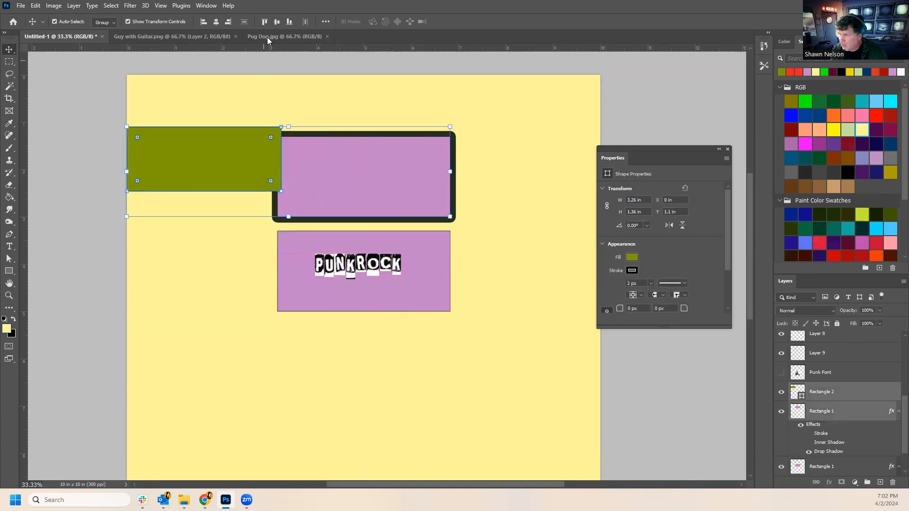
click(216, 22)
click(277, 21)
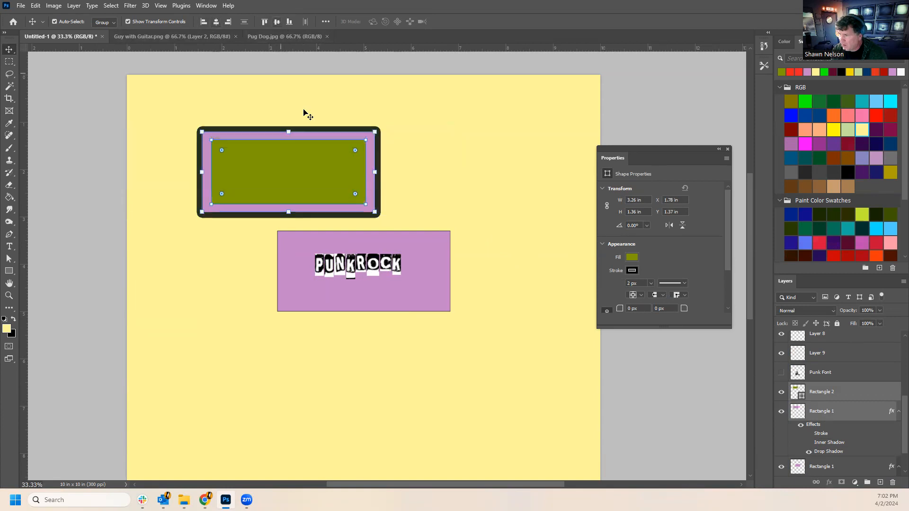
click(486, 188)
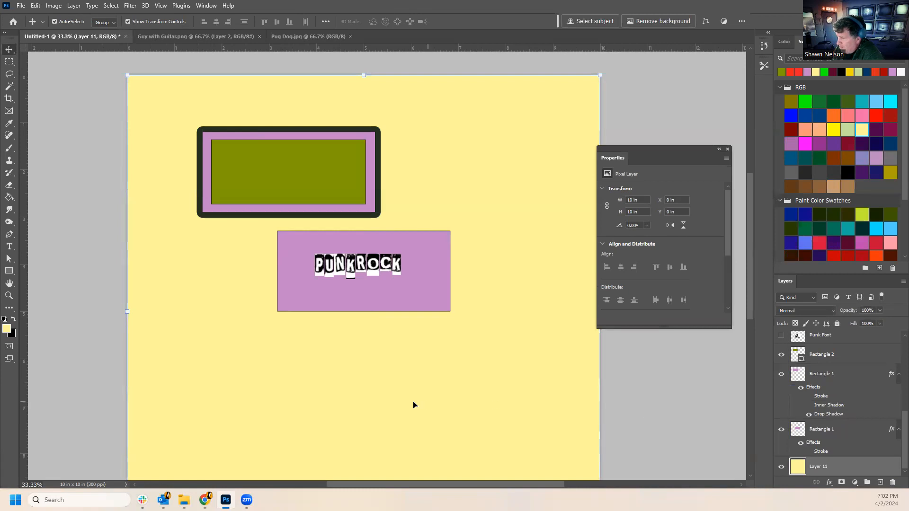
Delete the green rectangle and both purple Rectangle 1 layers, keeping only the PUNK ROCK lettering on the yellow background.
click(355, 162)
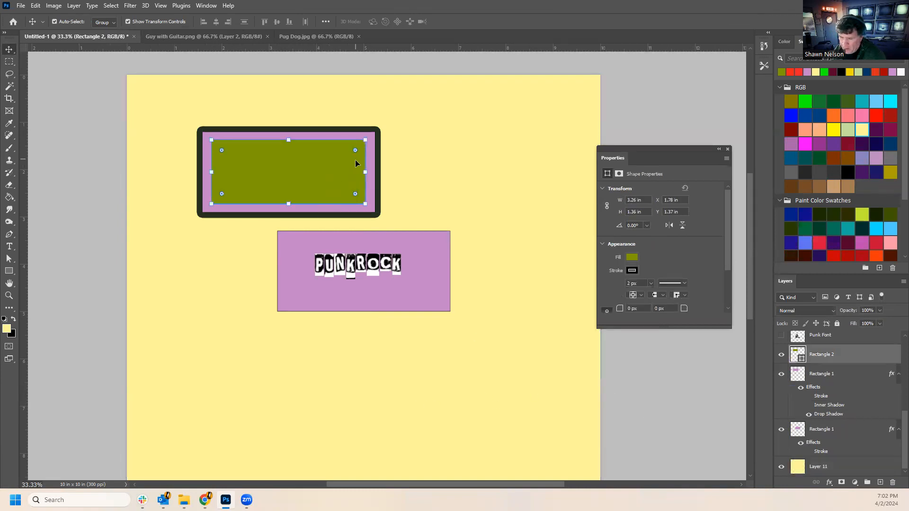
key(Delete)
key(Delete)
click(427, 270)
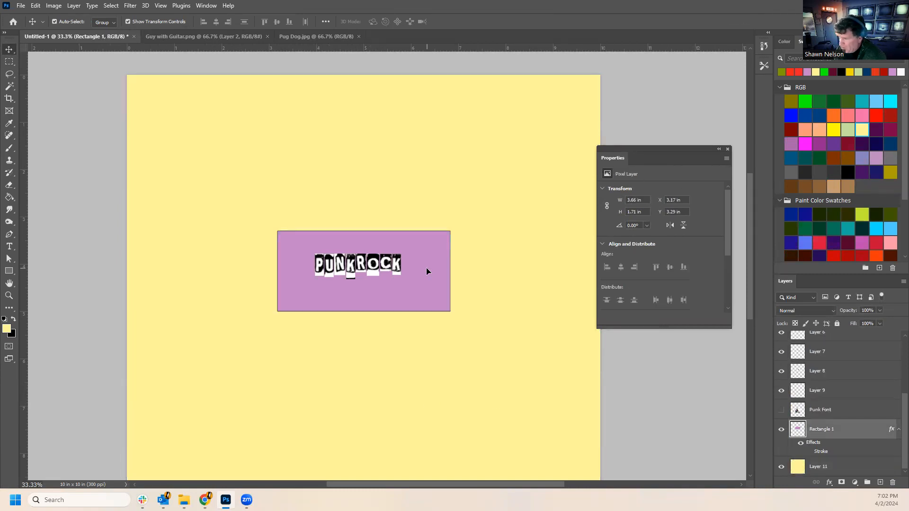
key(Delete)
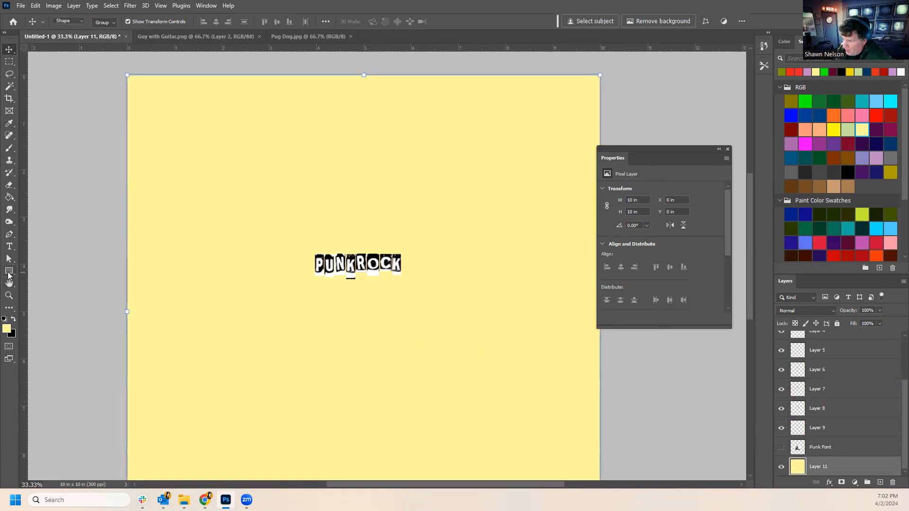
Activate the Ellipse tool, and duplicate the lettering layers Layer 1 through Layer 9 within the Untitled-1 document.
click(10, 273)
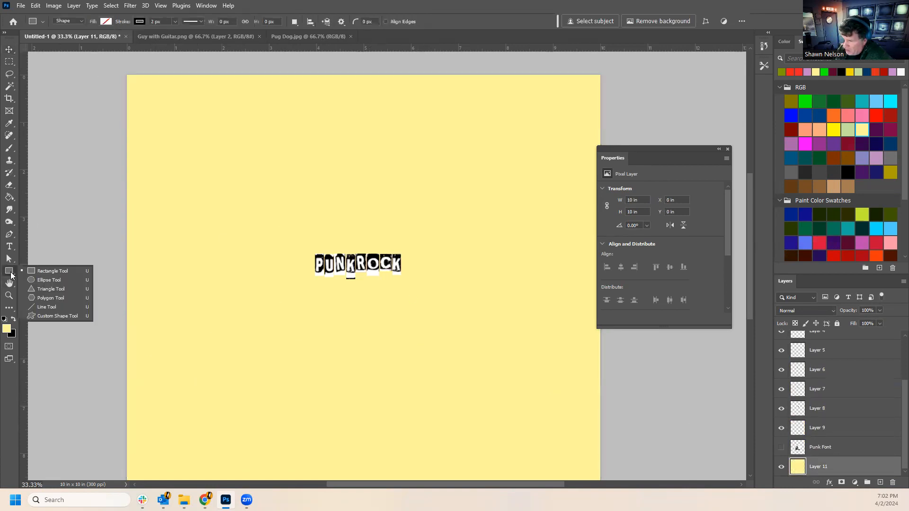
click(51, 282)
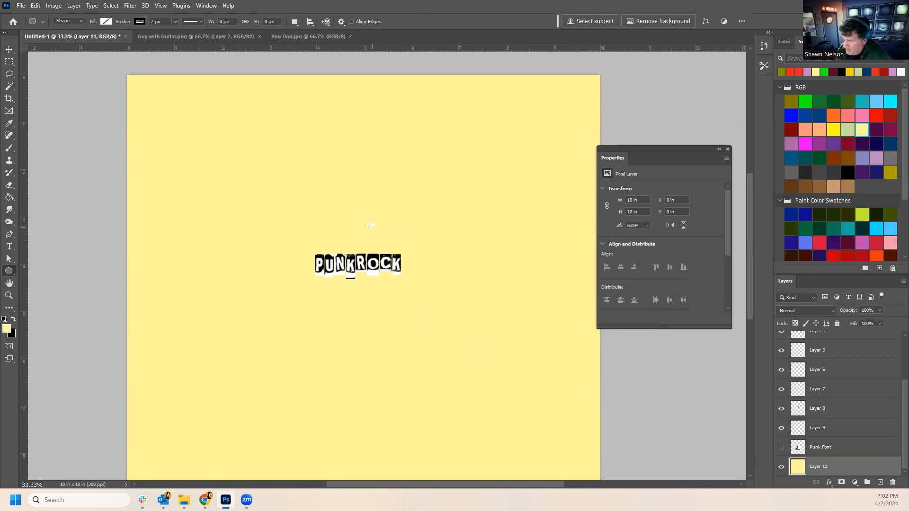
click(849, 428)
scroll(849, 401, up, 3)
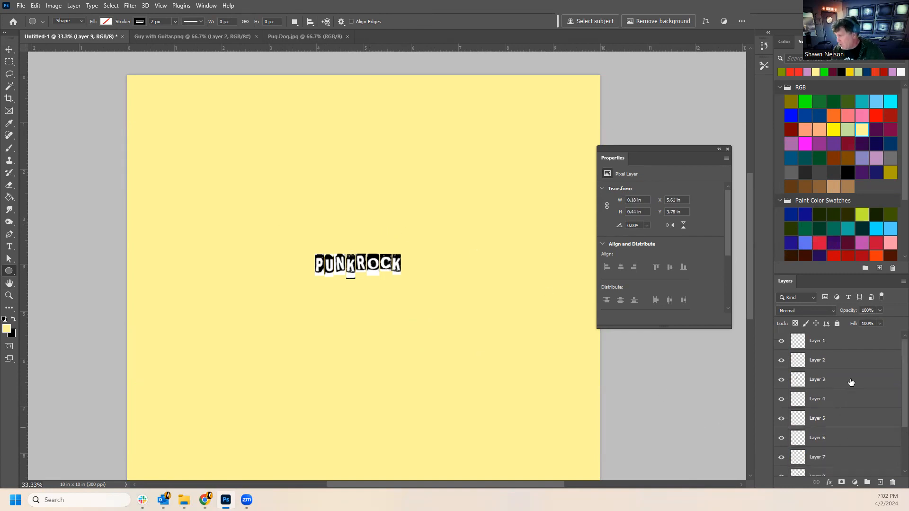
shift+click(842, 342)
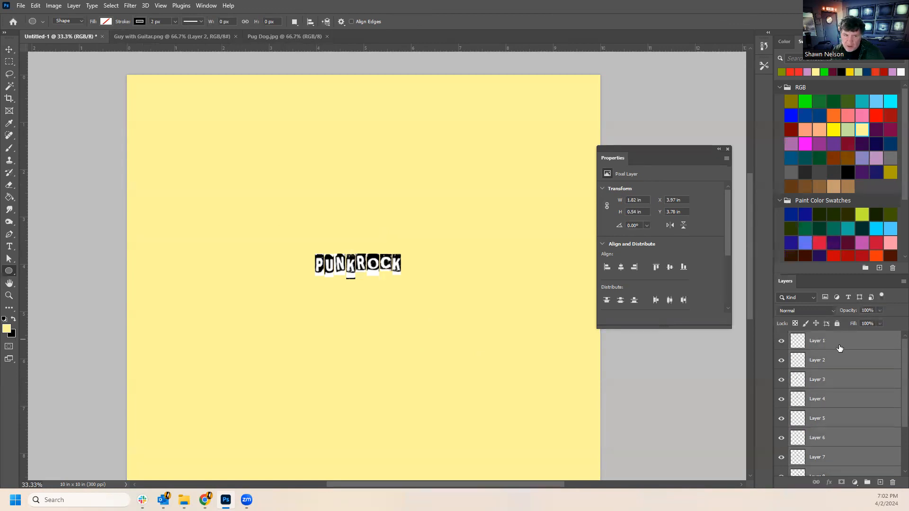
right_click(839, 346)
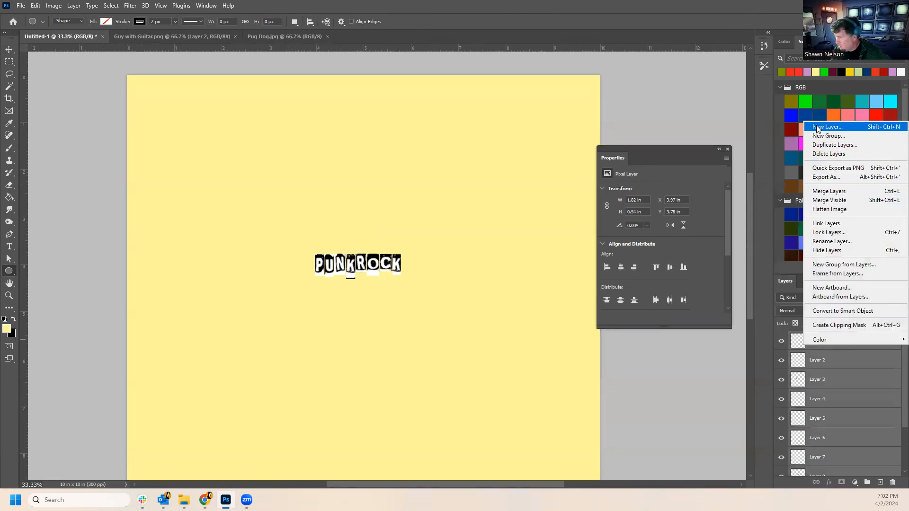
click(835, 145)
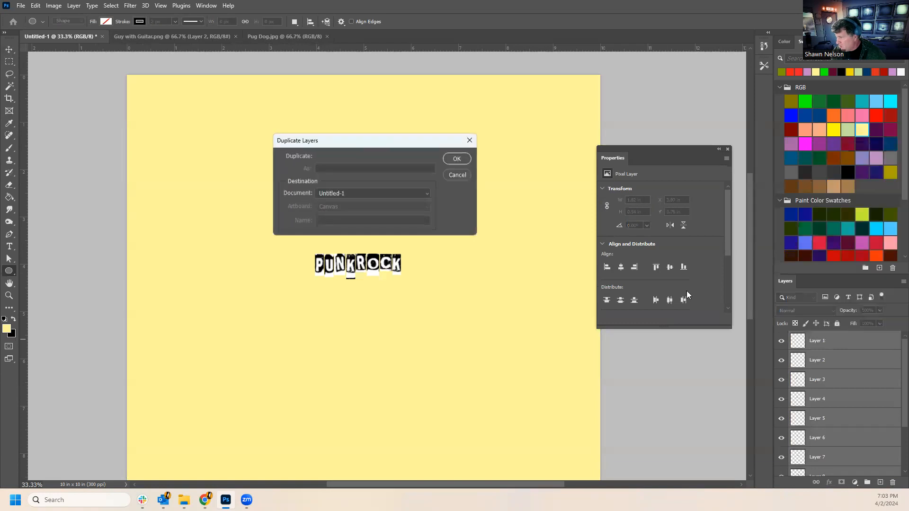
click(456, 160)
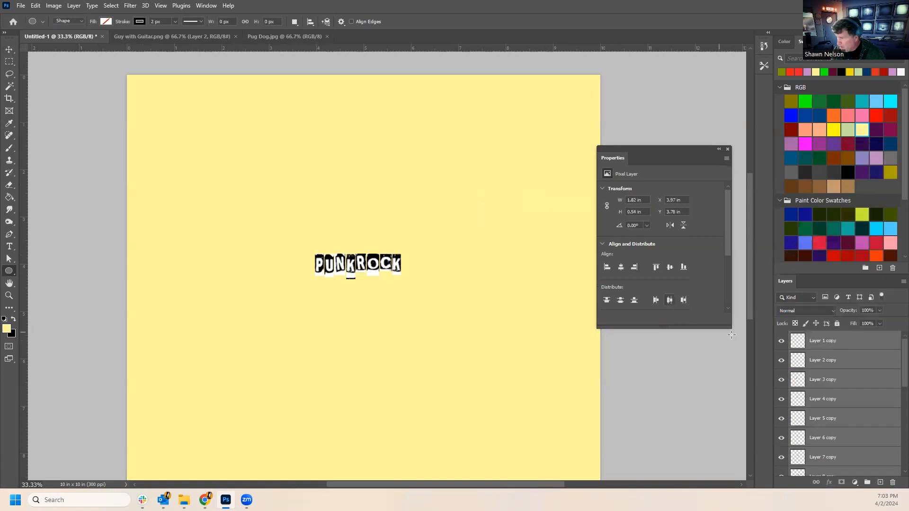
Merge the selected copies of the lettering layers into a single layer.
right_click(831, 345)
click(828, 188)
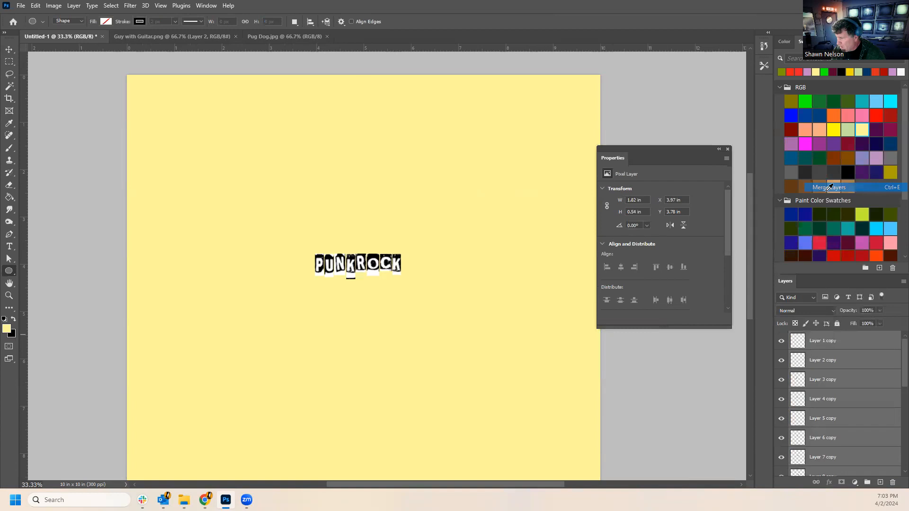
Warp the merged PUNK ROCK copy into an arch, bowing its upper and lower edges upward and pulling the lower corners inward.
click(35, 6)
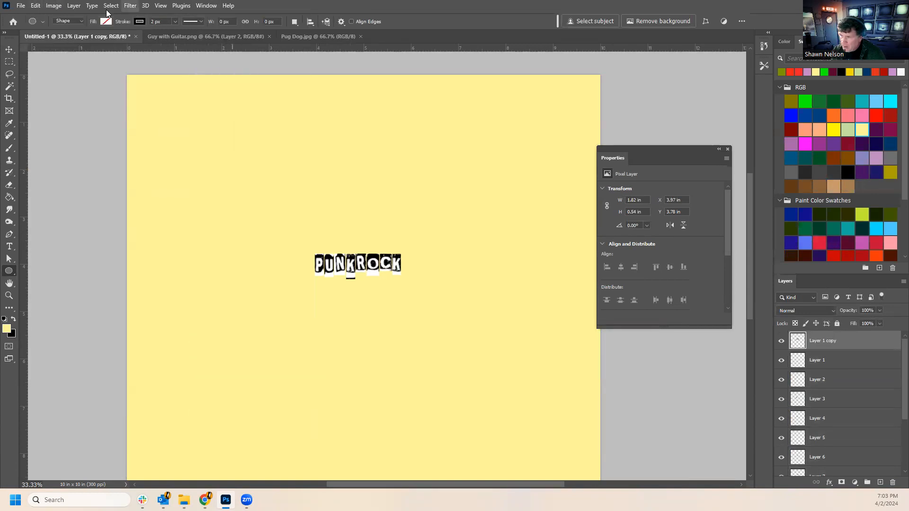
mouse_move(36, 6)
mouse_move(109, 233)
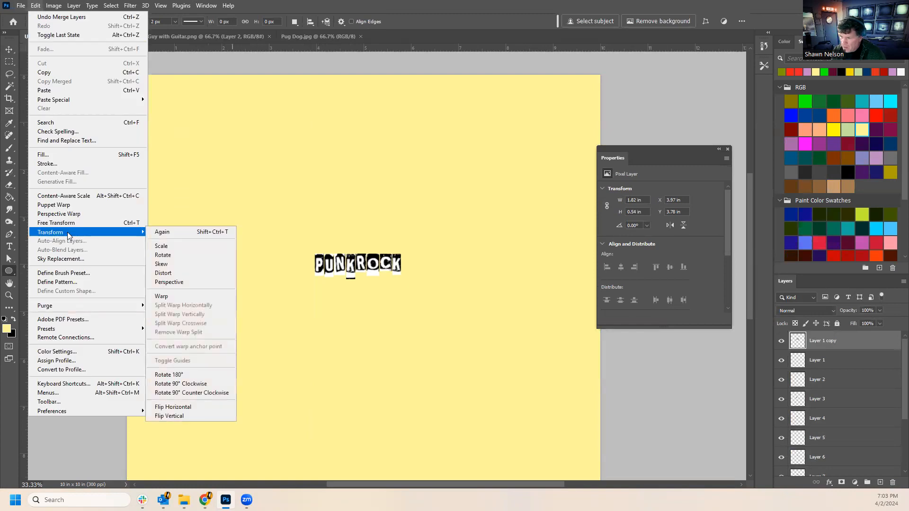
click(198, 296)
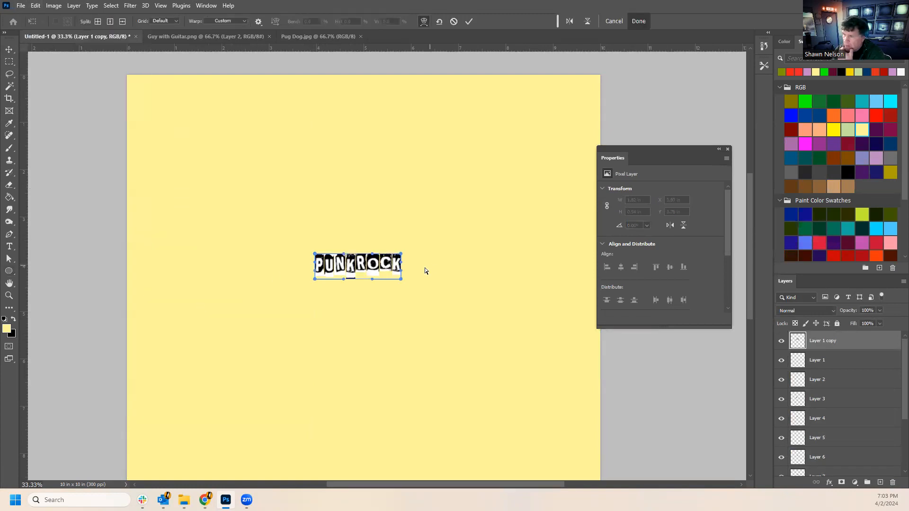
drag(382, 245, 343, 239)
drag(344, 280, 370, 264)
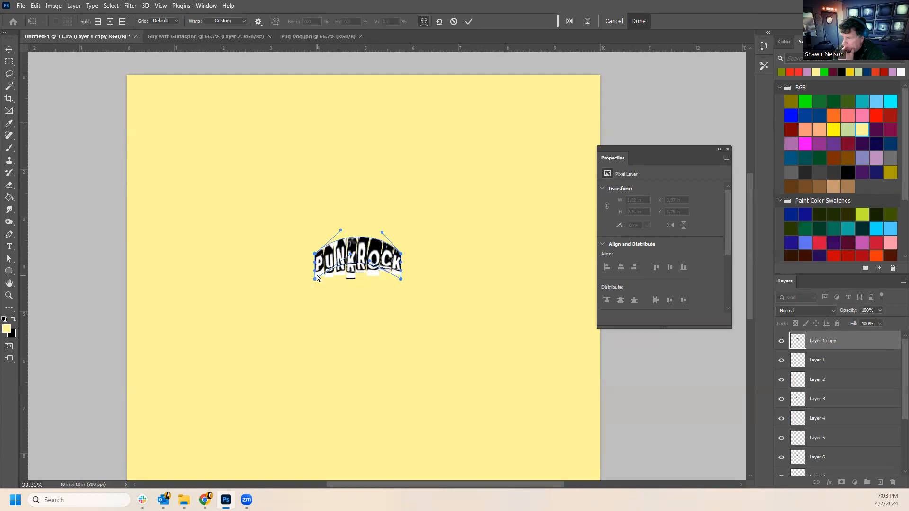
drag(316, 280, 328, 283)
drag(401, 281, 392, 282)
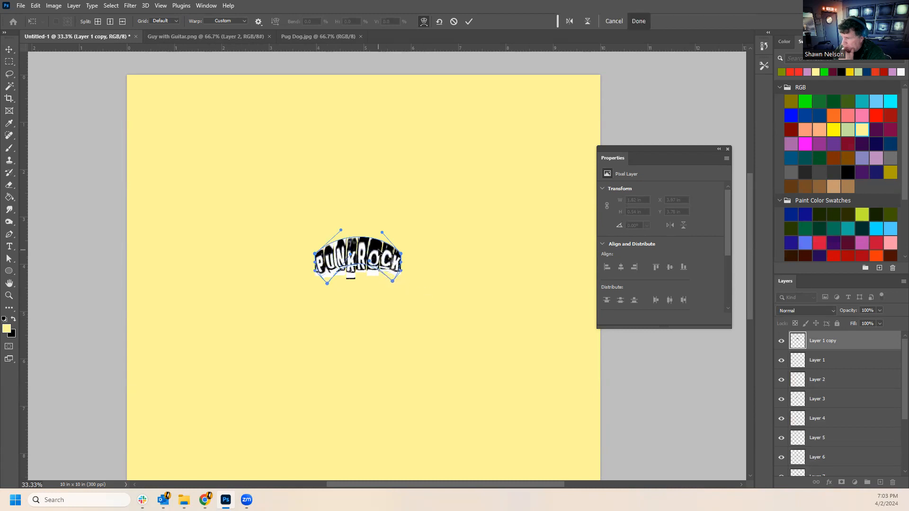
Hide the original lettering layers, Layer 1 through Layer 7, and undo the arch warp on the merged copy.
click(781, 360)
scroll(791, 428, down, 1)
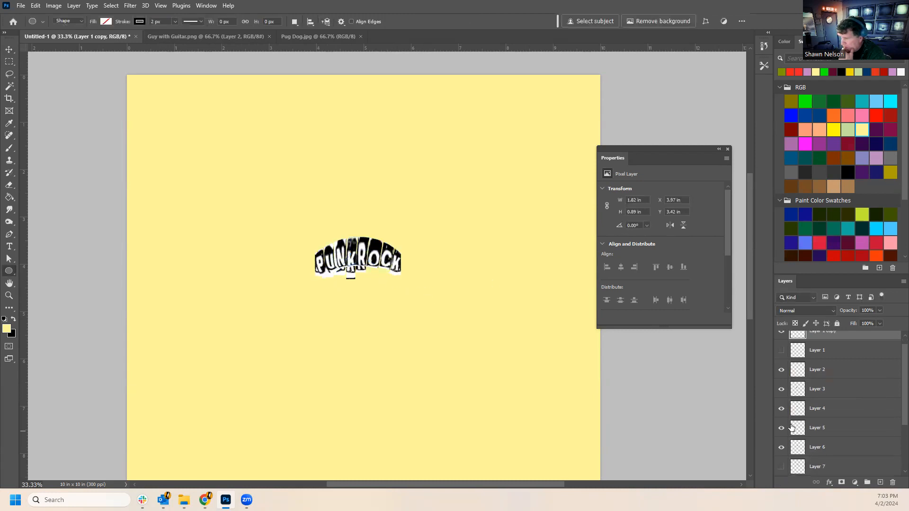
drag(782, 370, 781, 449)
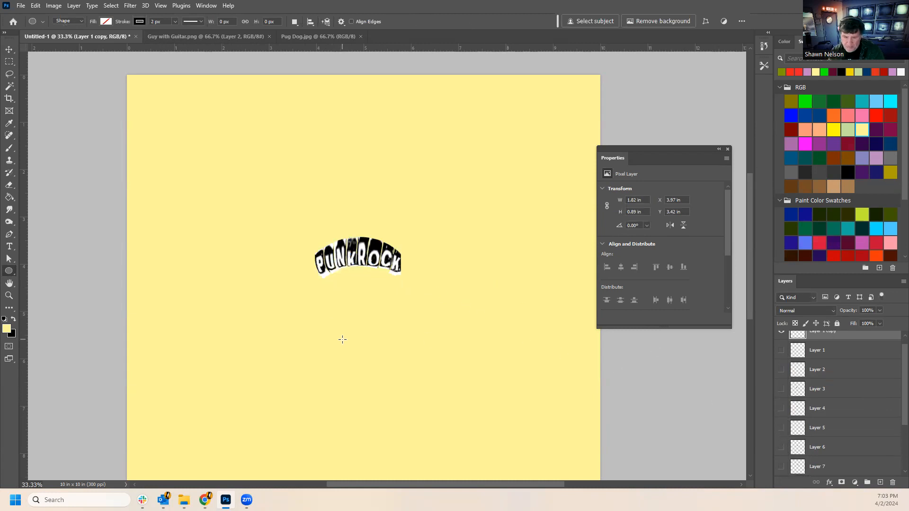
key(ctrl+z)
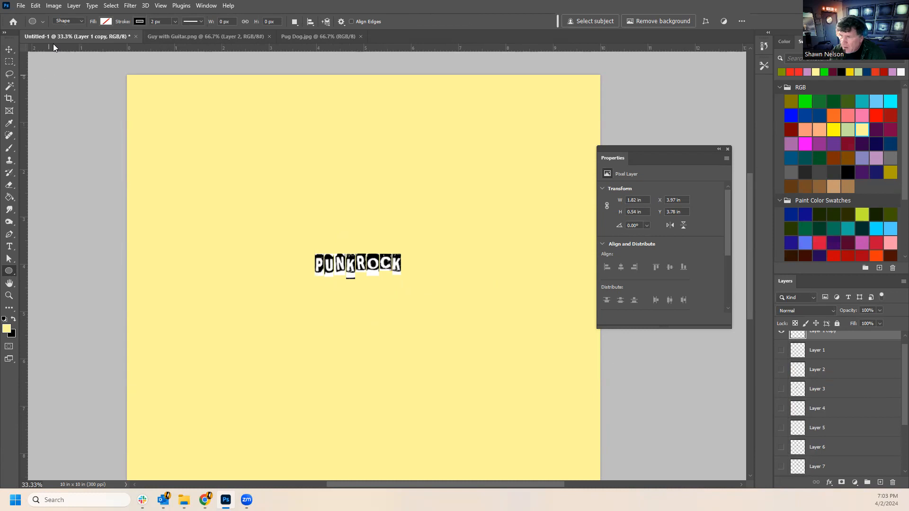
click(26, 5)
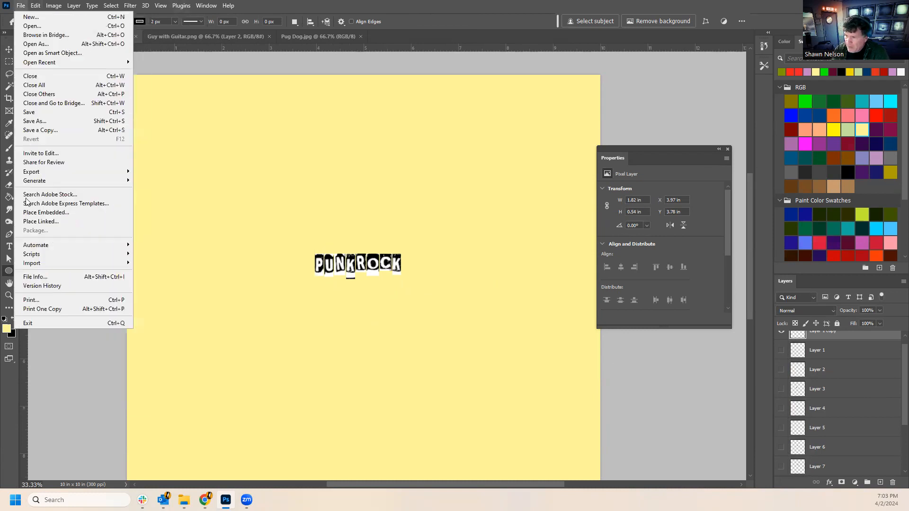
mouse_move(36, 6)
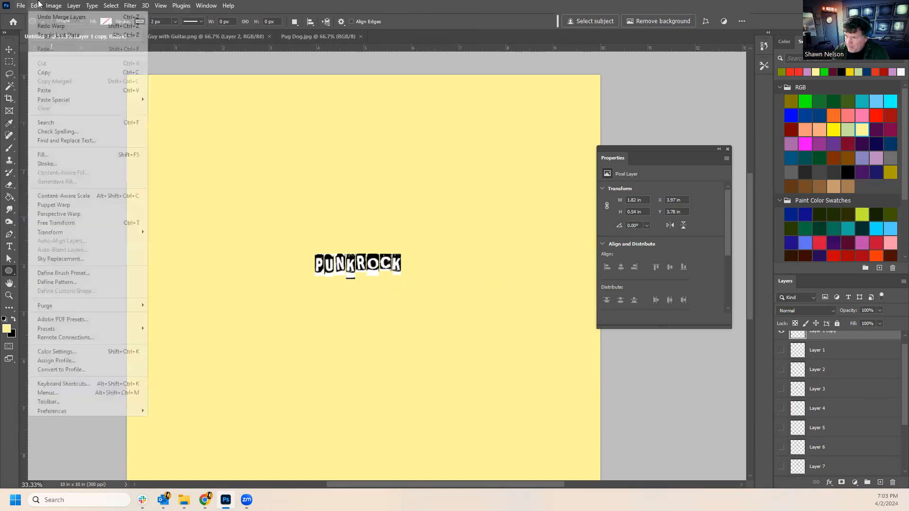
mouse_move(56, 233)
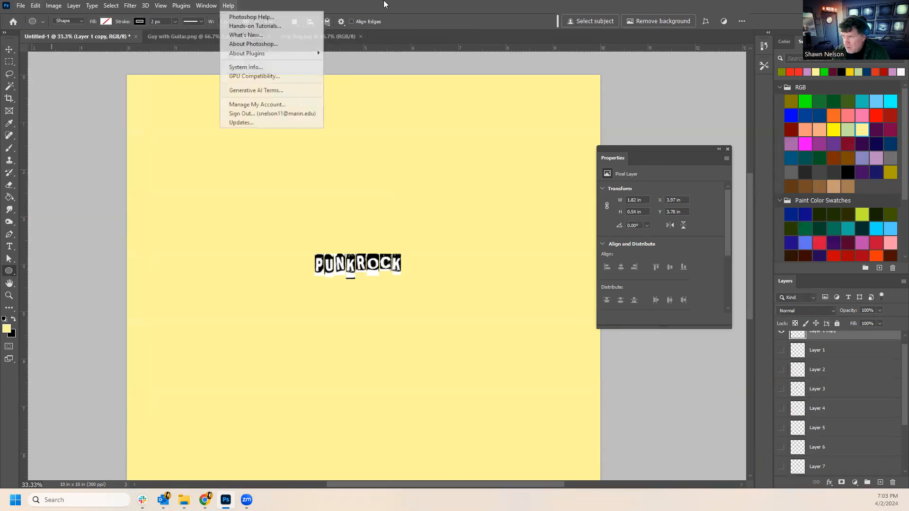
mouse_move(140, 5)
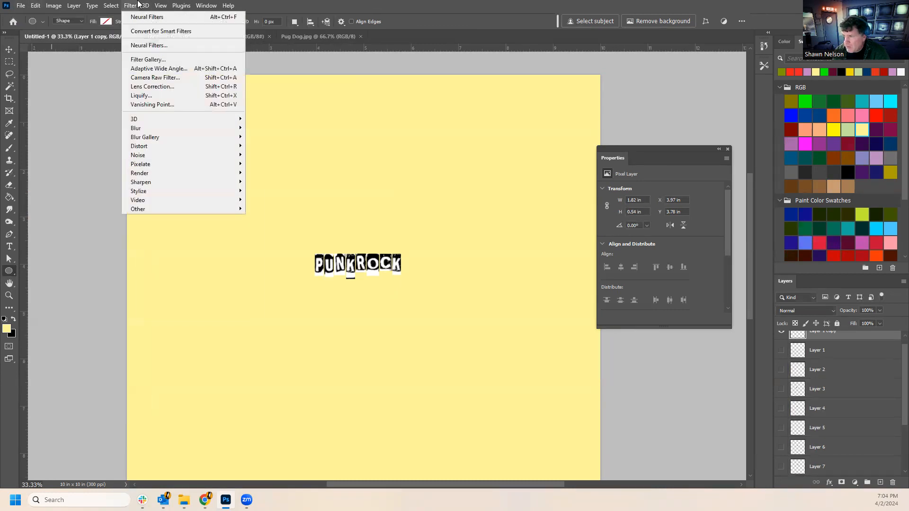
Try the Spherize filter at 100% on the merged lettering layer, previewing the letters at 50% zoom, and cancel it.
click(135, 5)
click(133, 5)
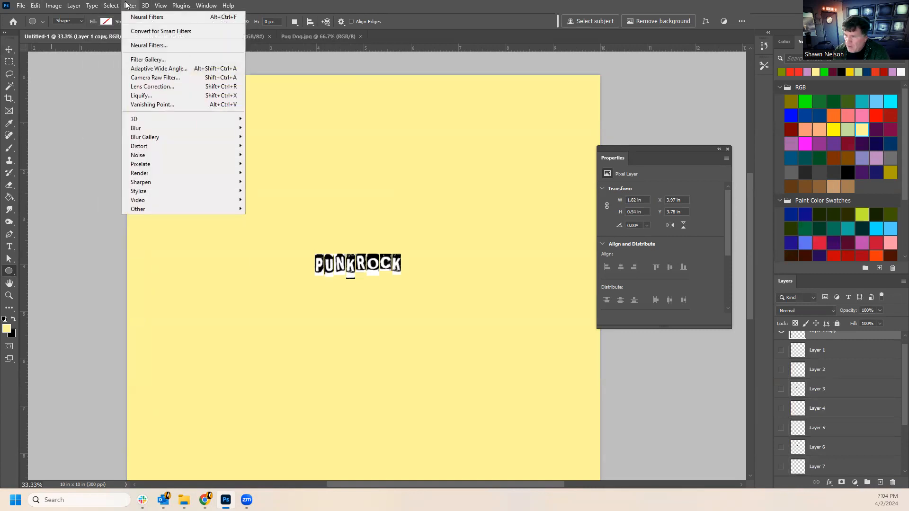
mouse_move(158, 185)
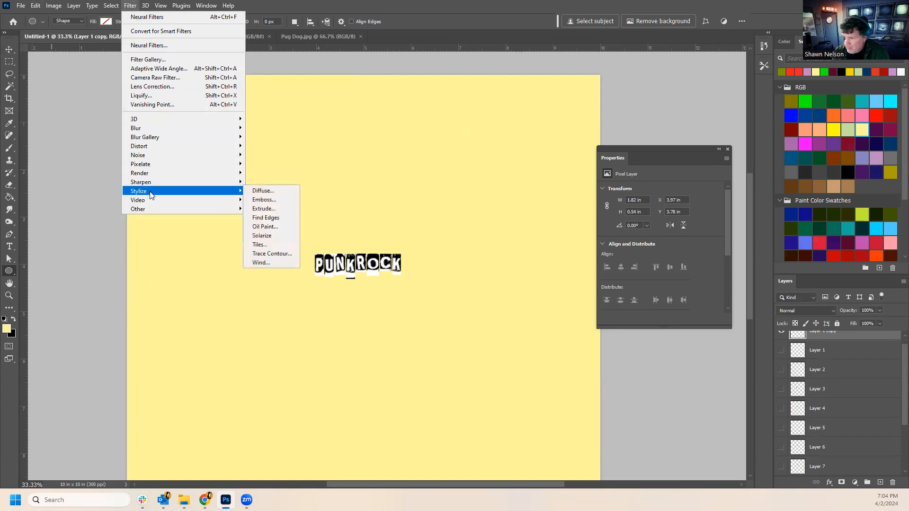
mouse_move(152, 147)
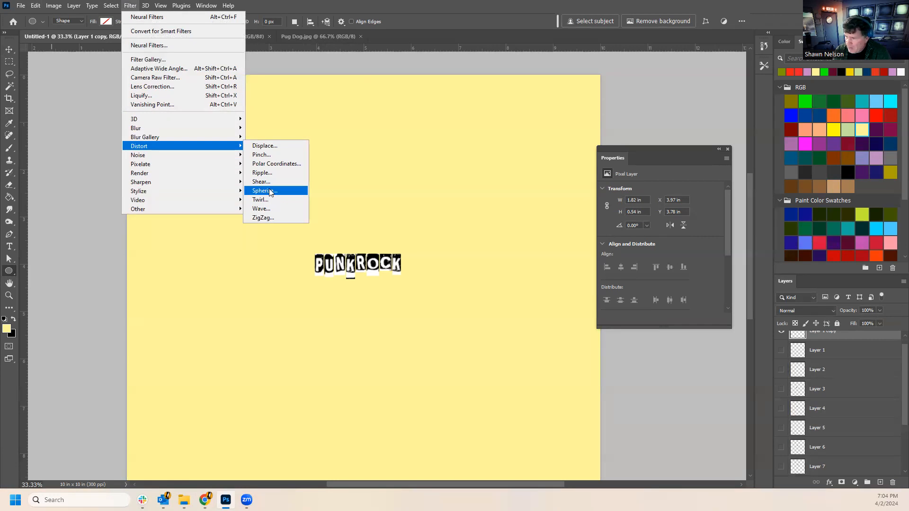
click(270, 190)
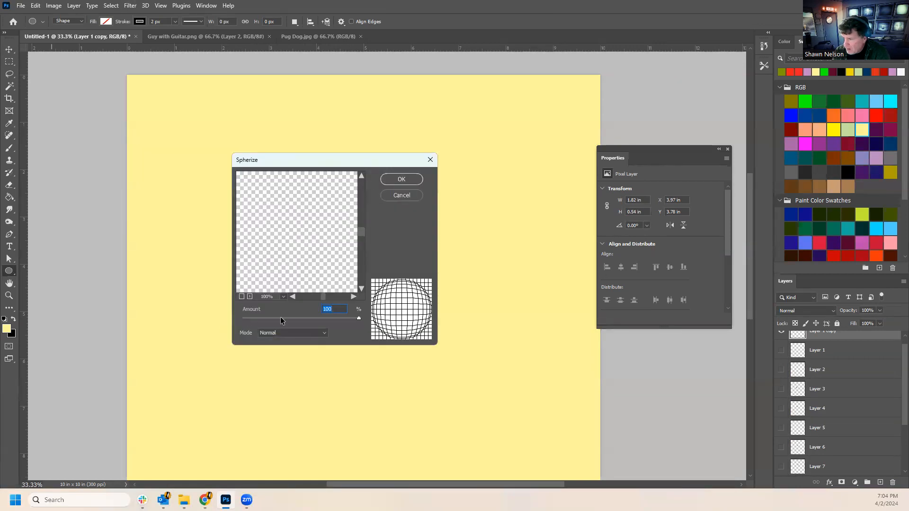
click(284, 297)
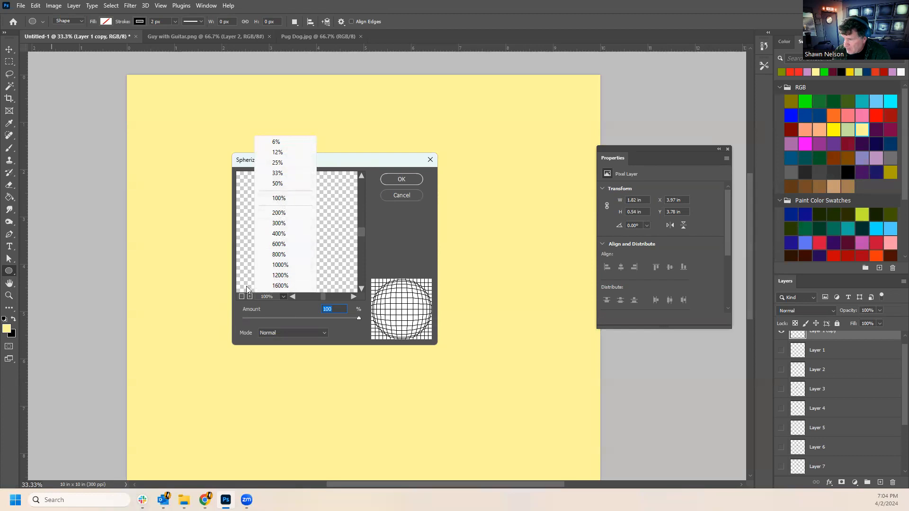
click(240, 323)
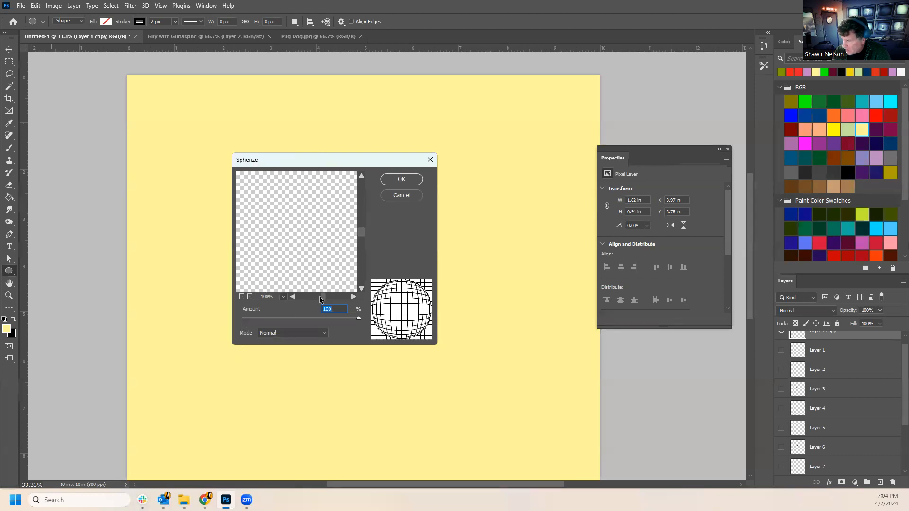
click(271, 299)
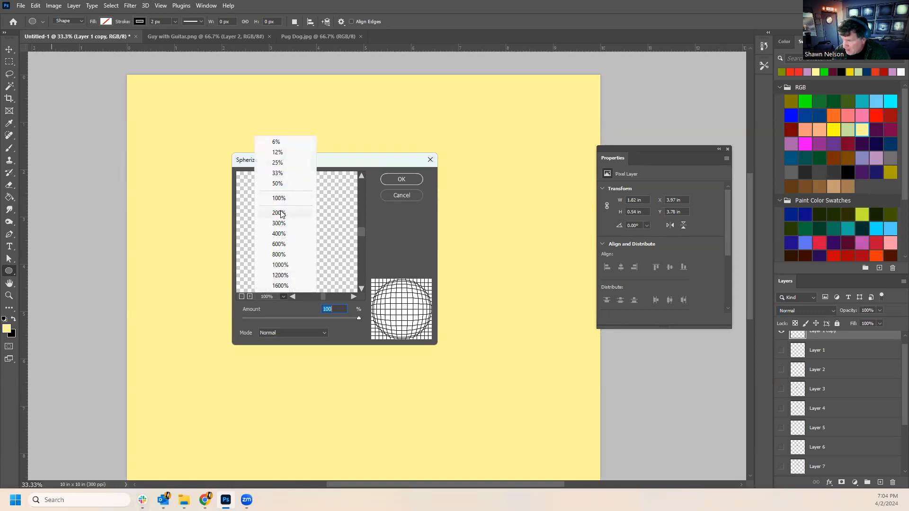
click(279, 184)
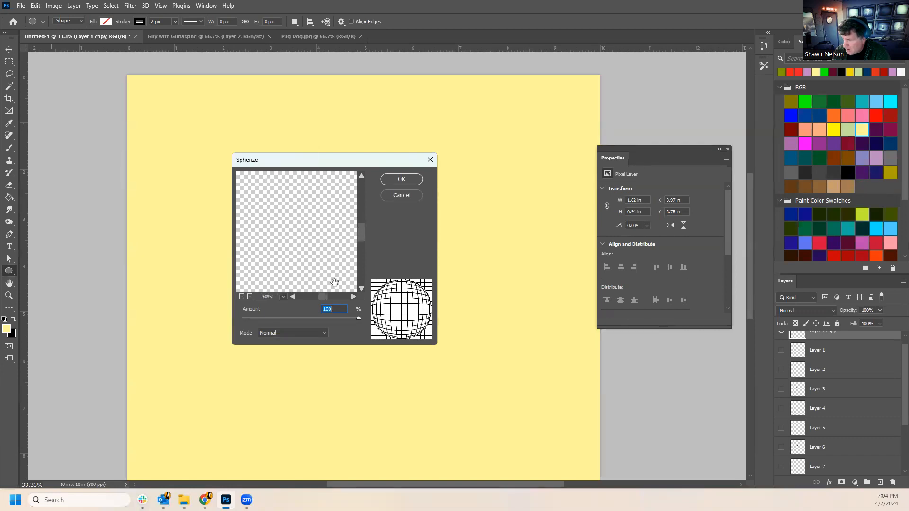
mouse_move(360, 232)
mouse_down()
mouse_move(369, 283)
mouse_move(374, 232)
mouse_move(363, 218)
mouse_up()
drag(322, 295, 319, 295)
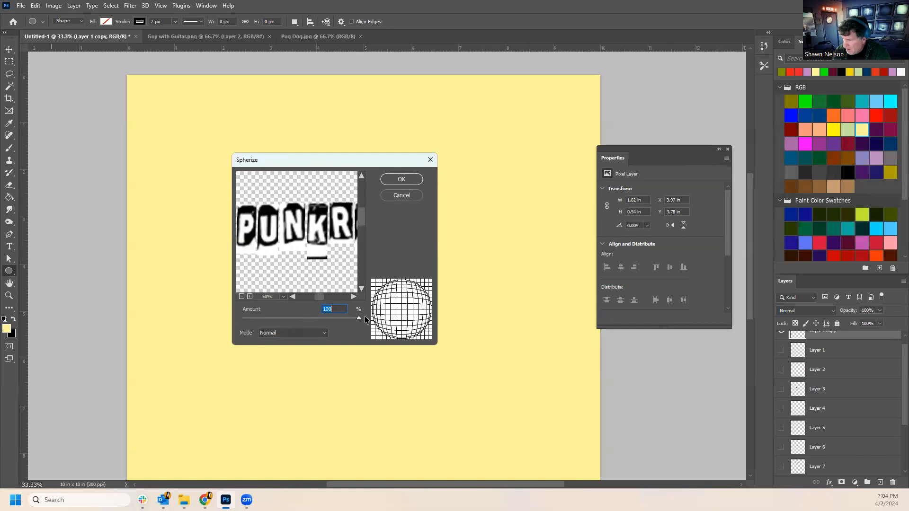
mouse_move(359, 318)
mouse_down()
mouse_move(333, 314)
mouse_move(367, 314)
mouse_move(327, 315)
mouse_move(361, 315)
mouse_up()
click(417, 195)
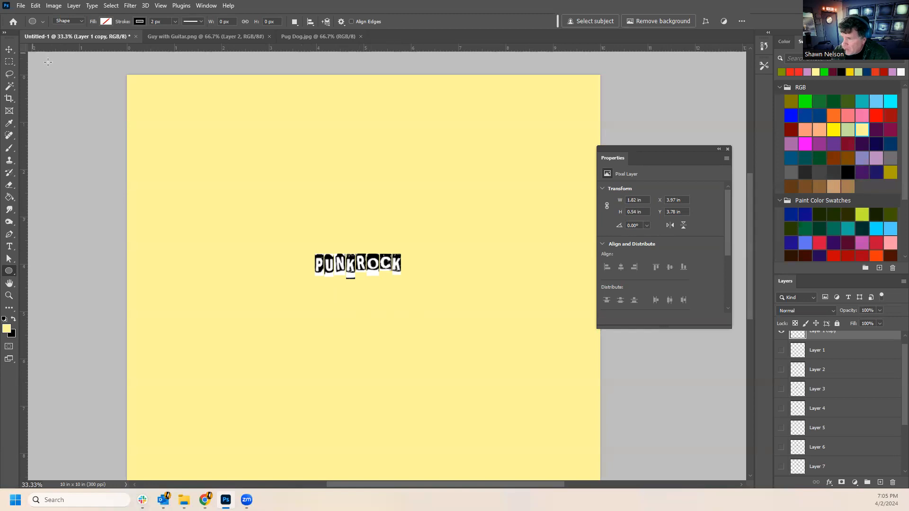
Select a rectangular area about 2.49 by 1.61 in around the lettering and try the Spherize filter at 100% on it.
click(9, 62)
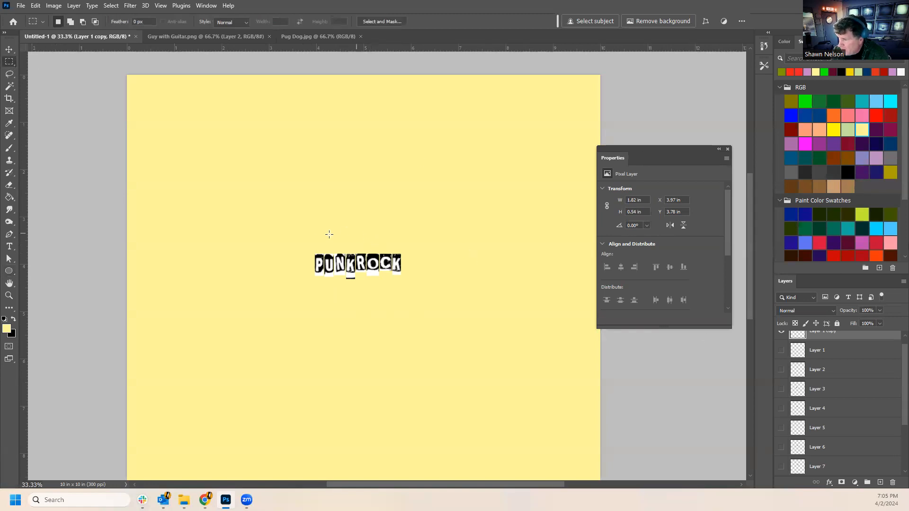
drag(302, 224, 420, 297)
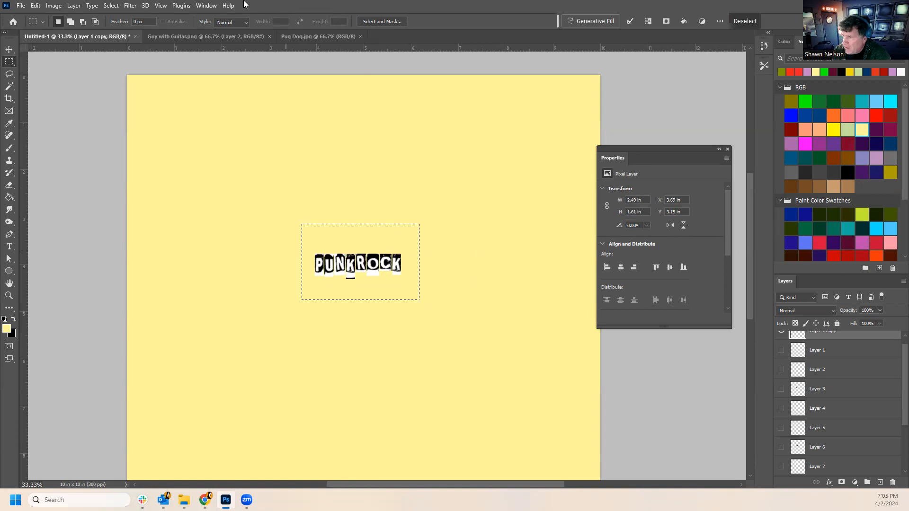
click(130, 5)
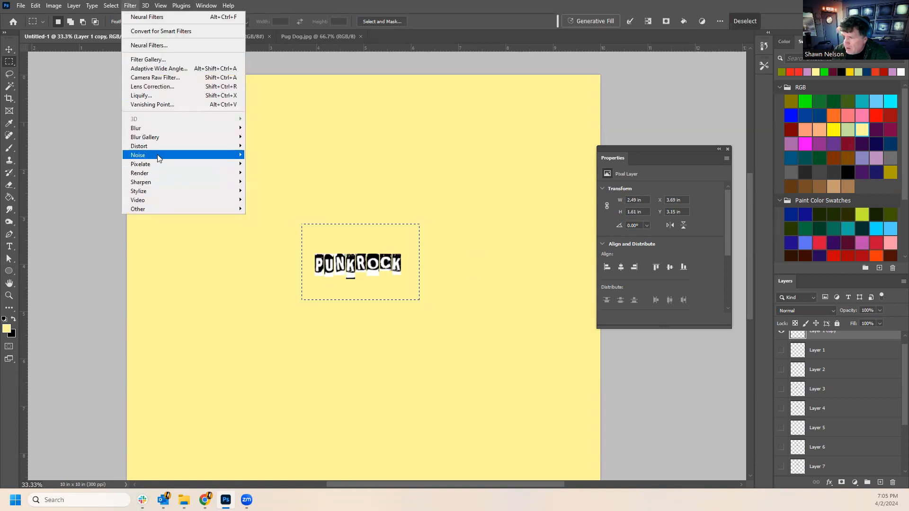
mouse_move(157, 146)
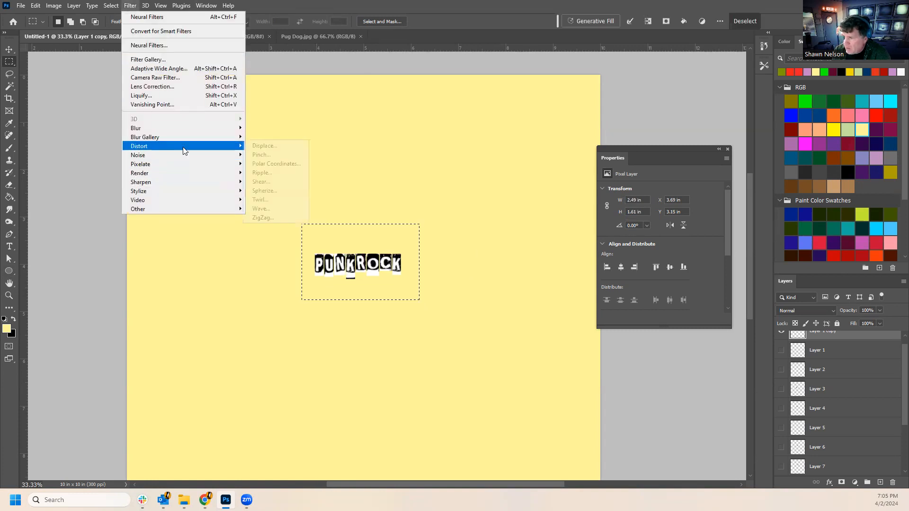
click(277, 191)
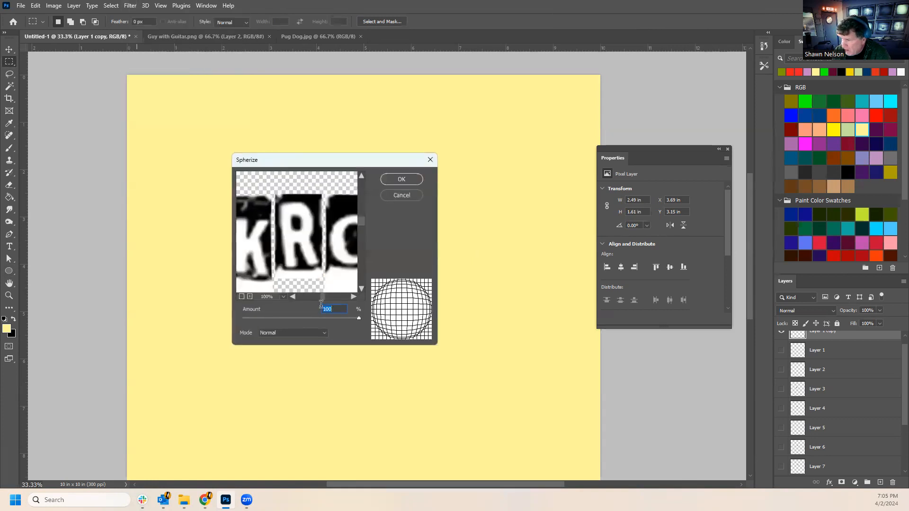
click(283, 296)
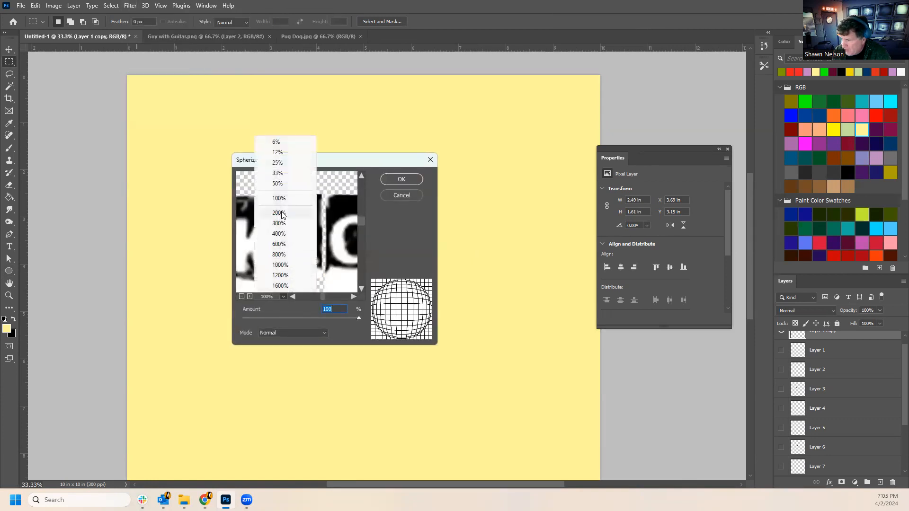
click(279, 174)
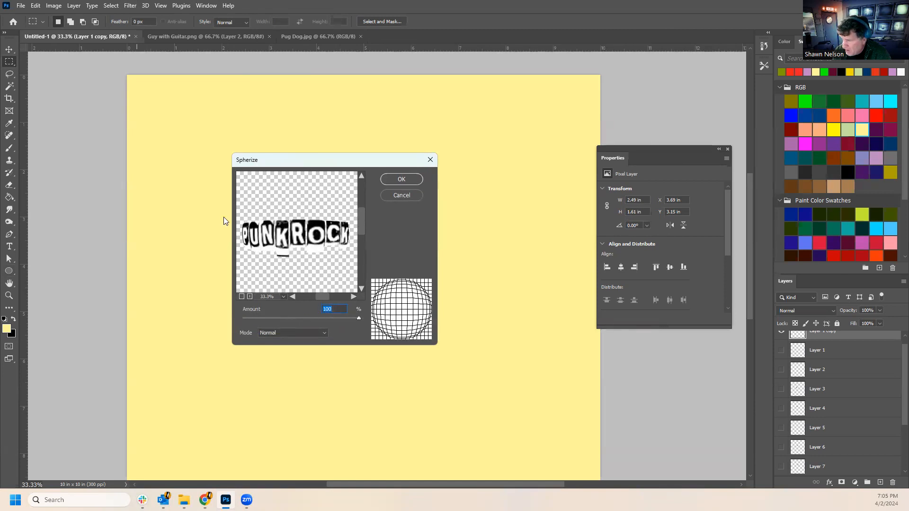
key(Return)
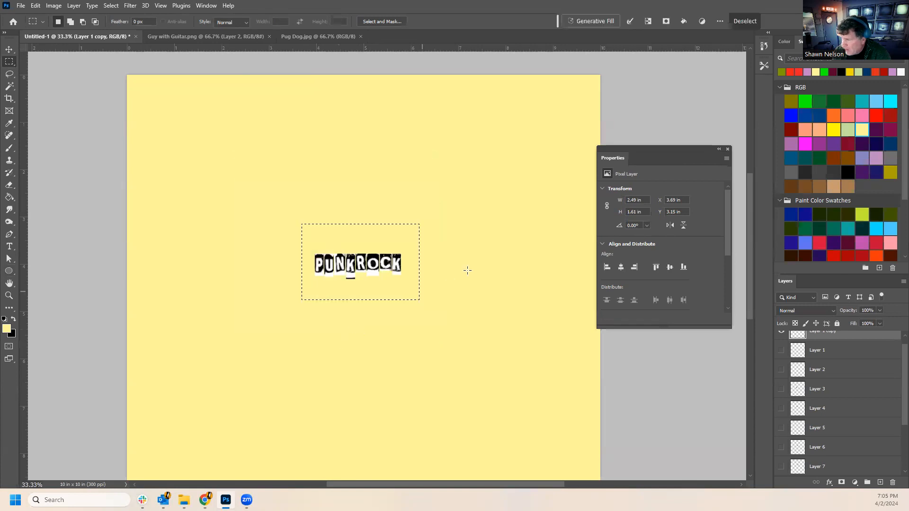
Replace the selection with a tighter rectangular one, about 1.98 by 0.65 in, close around the PUNK ROCK lettering.
click(54, 5)
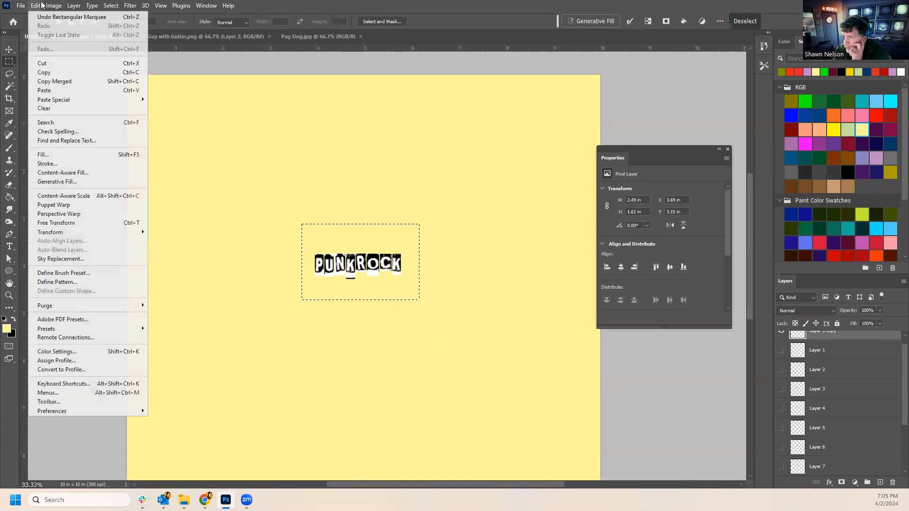
click(392, 182)
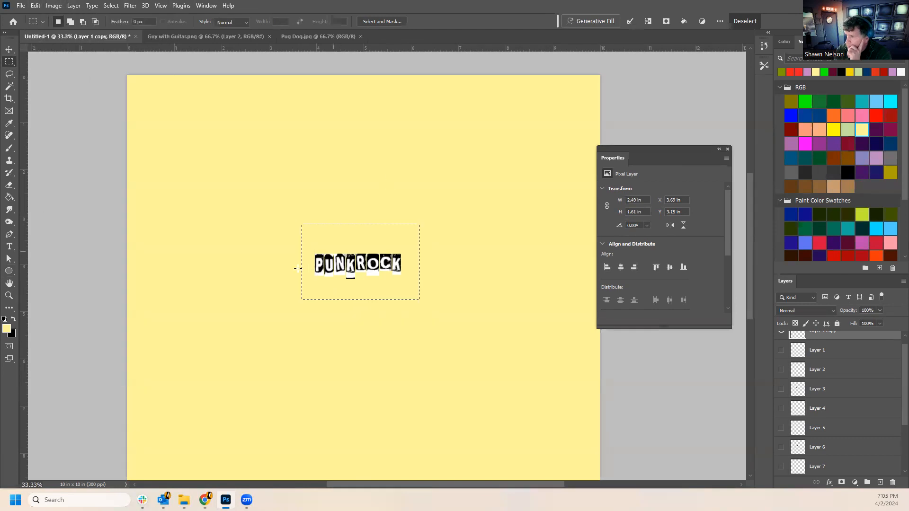
click(317, 235)
drag(310, 249, 404, 280)
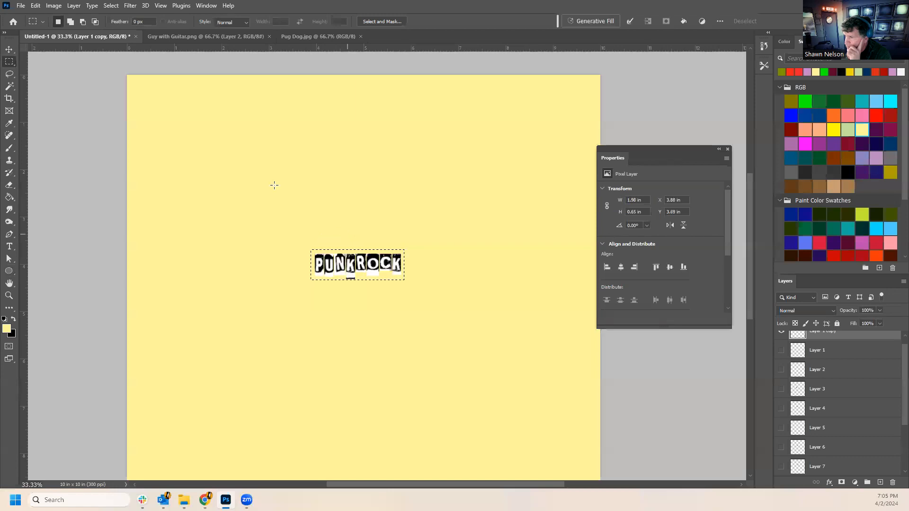
click(53, 6)
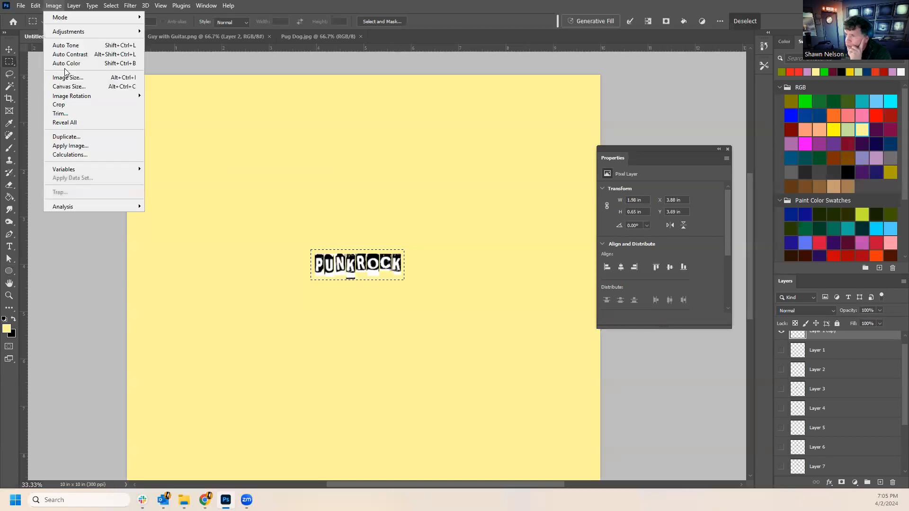
Warp the selected PUNK ROCK lettering, trying the Arc preset and the Cylinder preset.
mouse_move(58, 31)
mouse_move(36, 6)
mouse_move(61, 232)
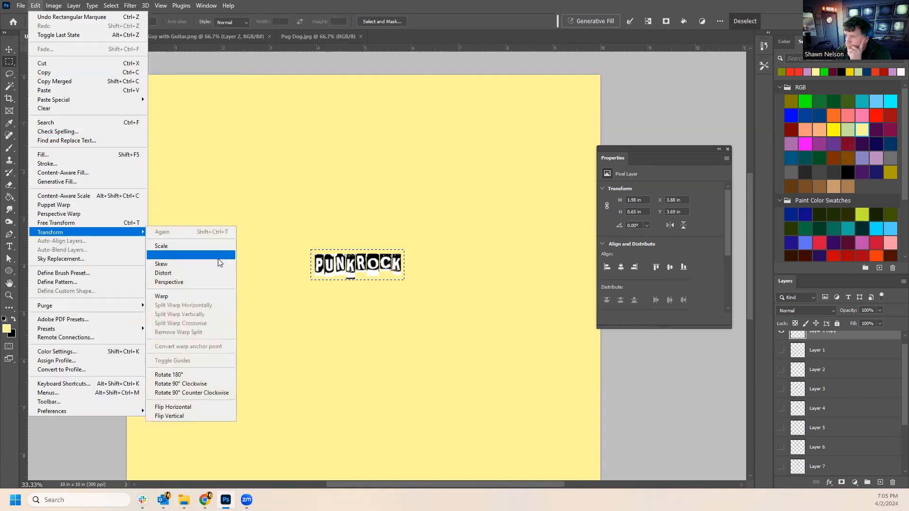
click(212, 296)
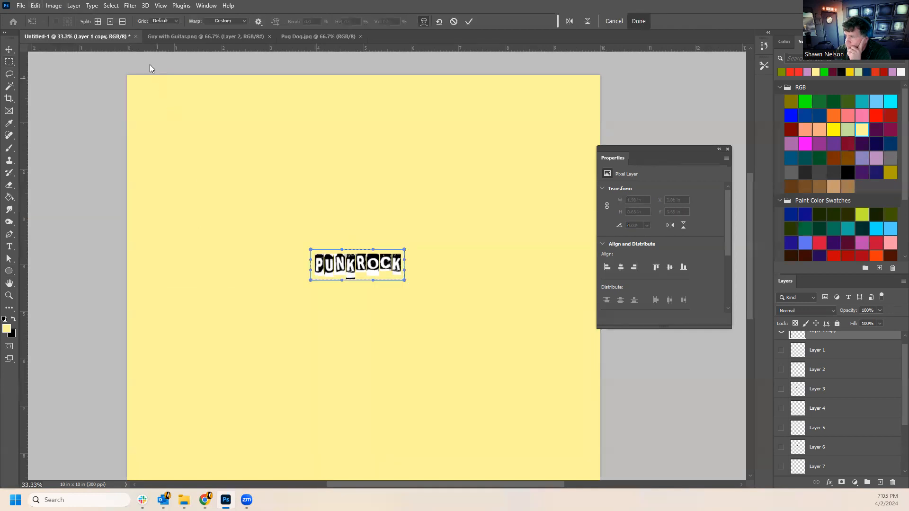
click(225, 20)
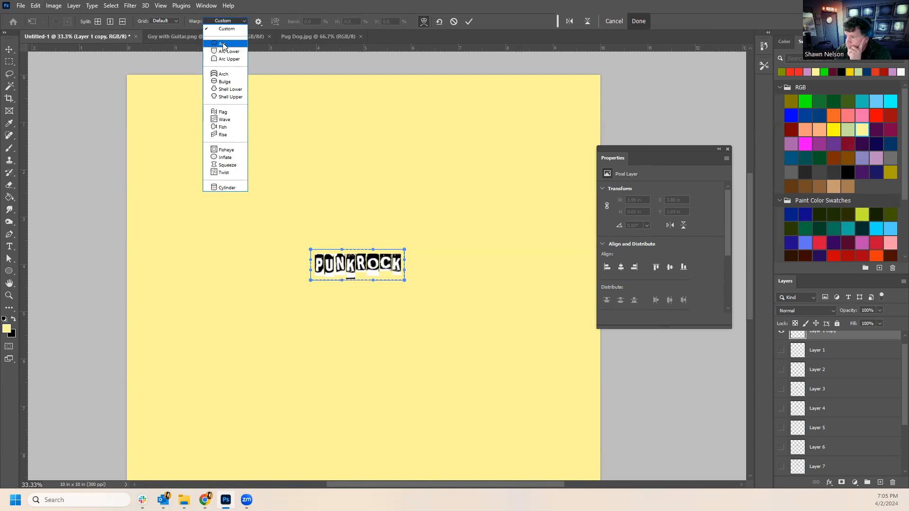
click(223, 45)
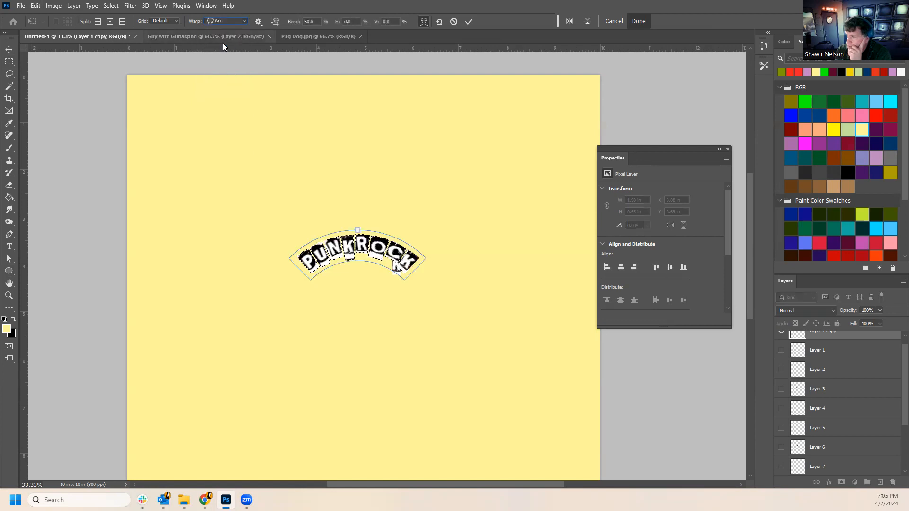
click(225, 20)
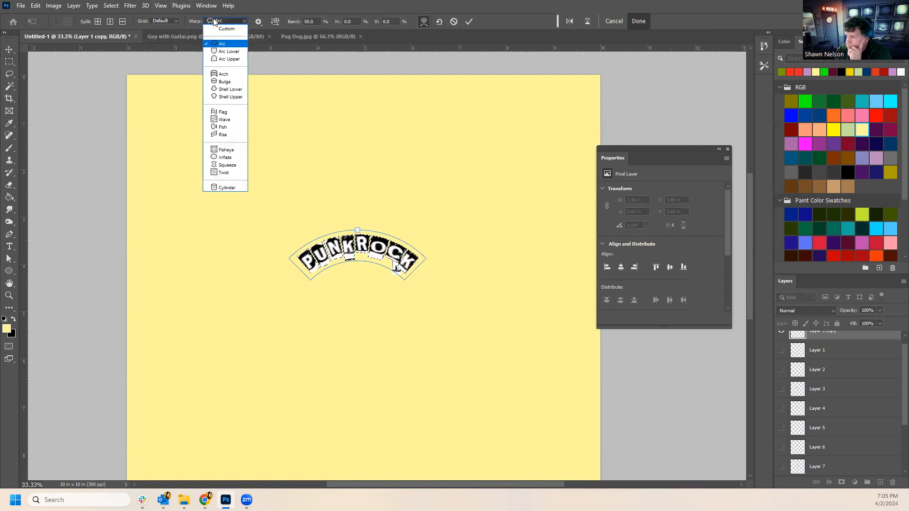
click(227, 188)
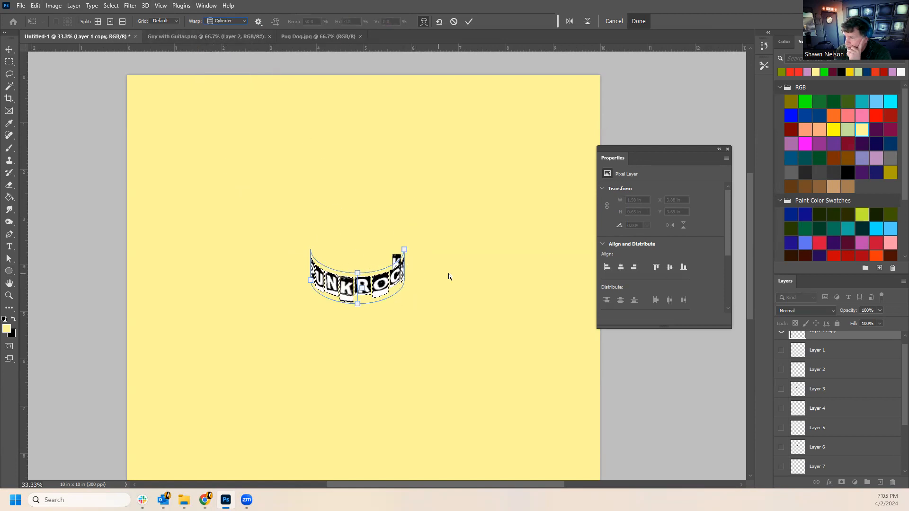
Apply the Flag warp preset with a 50% bend to the merged lettering and deselect it.
click(213, 22)
click(221, 114)
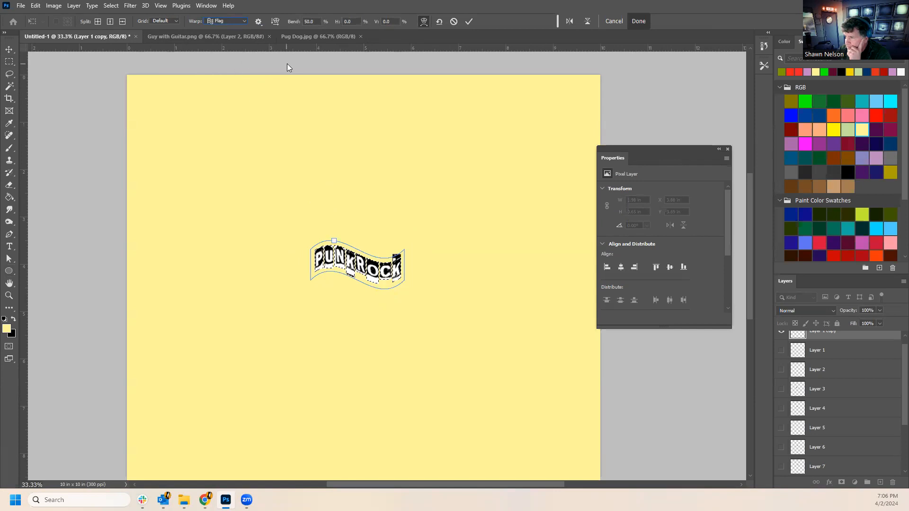
key(Return)
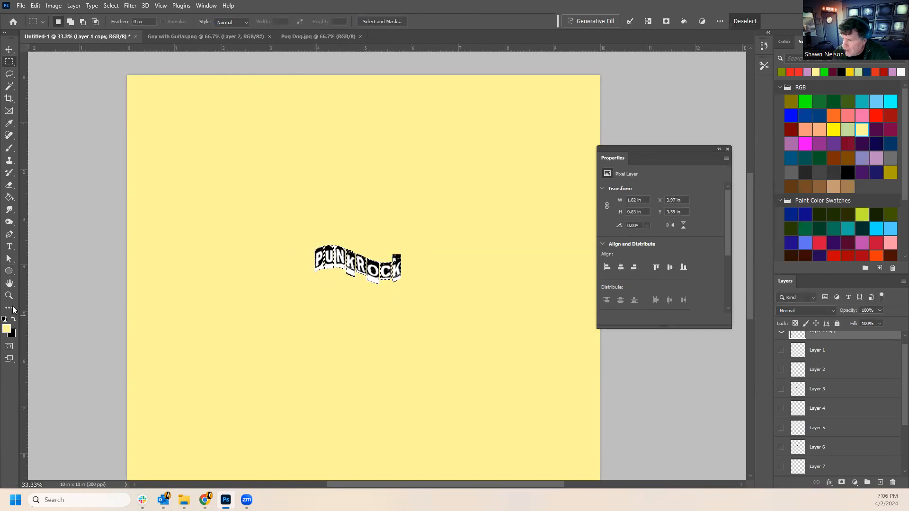
key(z)
click(375, 325)
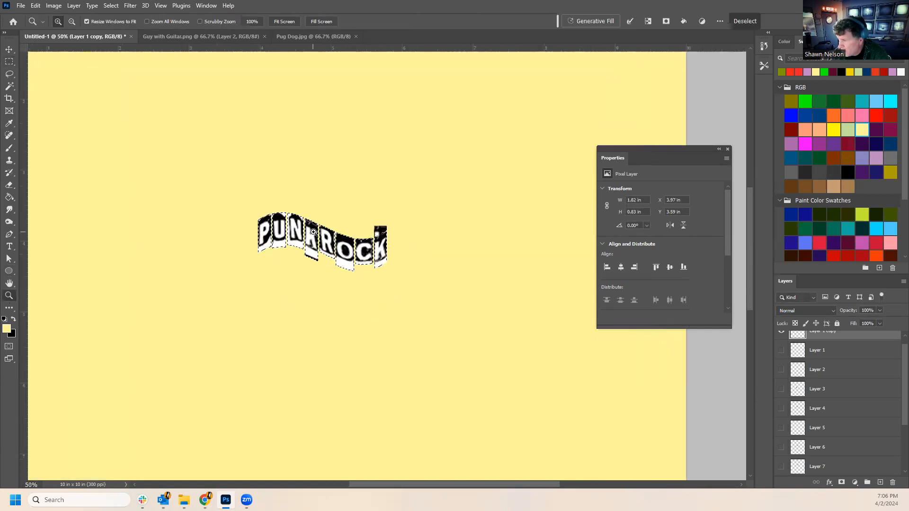
key(v)
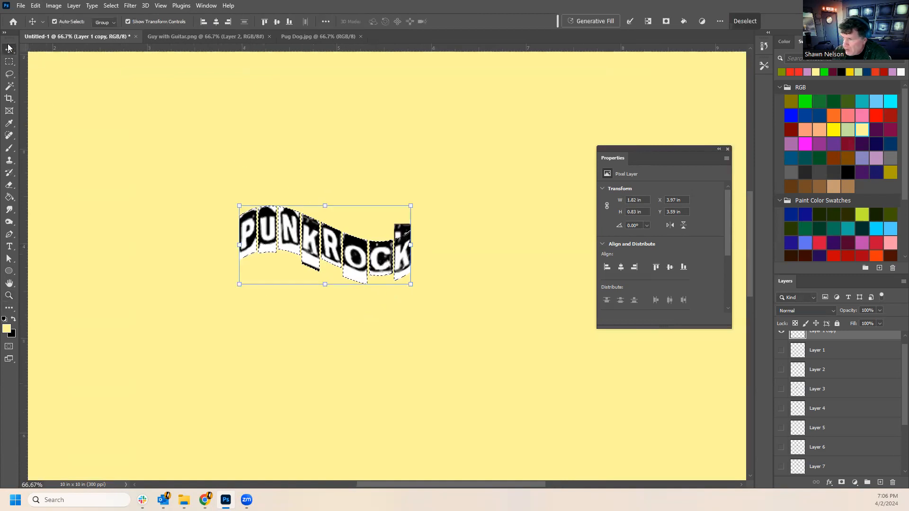
click(316, 165)
click(111, 5)
click(114, 26)
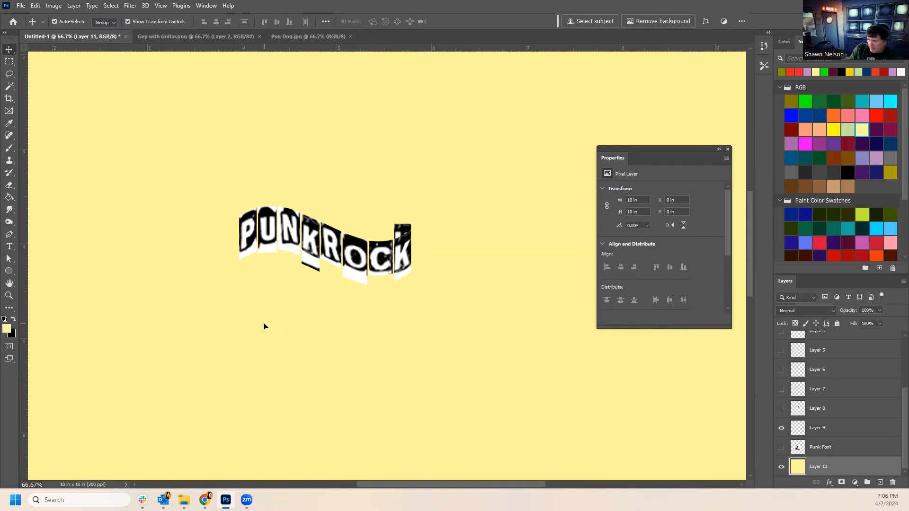
Undo the deselection and the Flag warp on the merged lettering.
key(ctrl+z)
key(ctrl+z)
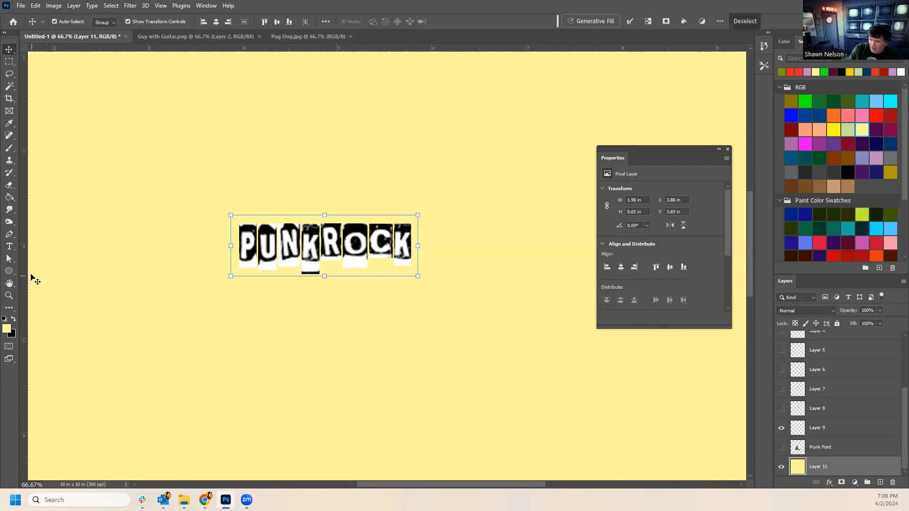
click(9, 271)
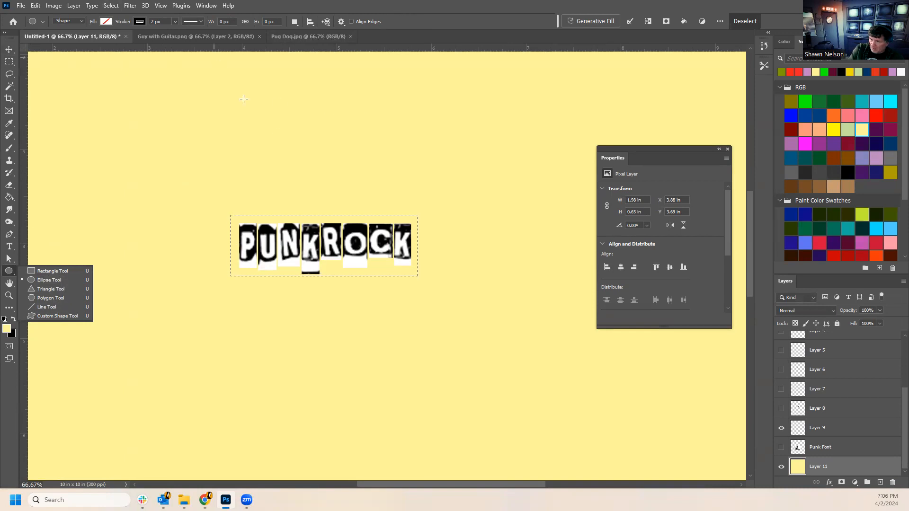
Hide the merged Layer 1 copy and show the separate letter layers, Layer 1 through Layer 8, alongside Layer 9.
scroll(836, 445, up, 3)
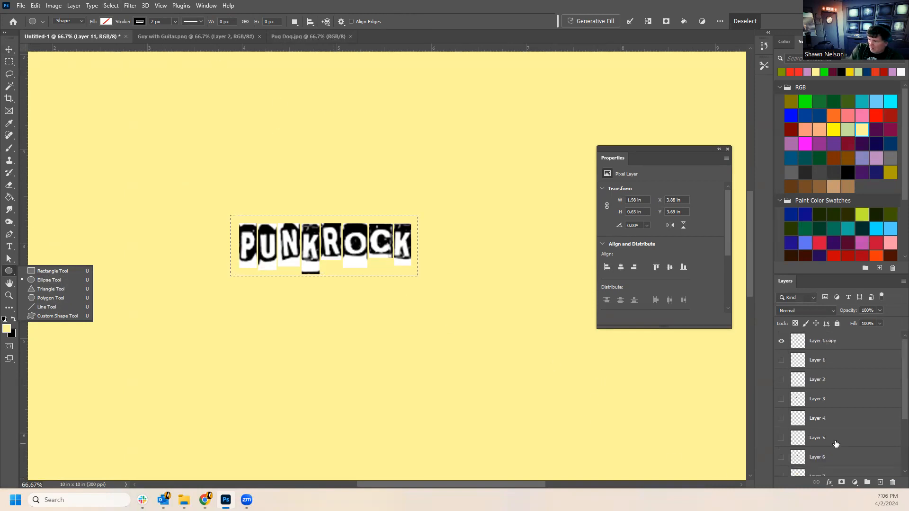
click(782, 341)
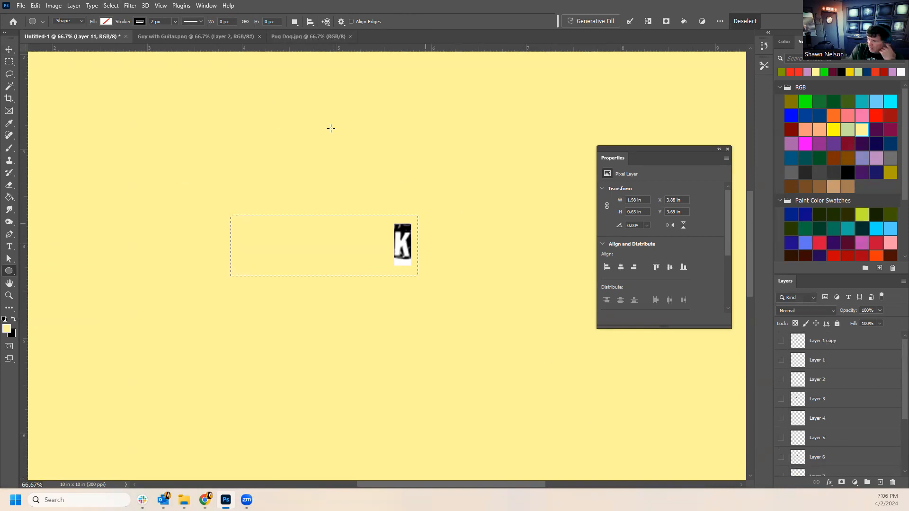
click(7, 53)
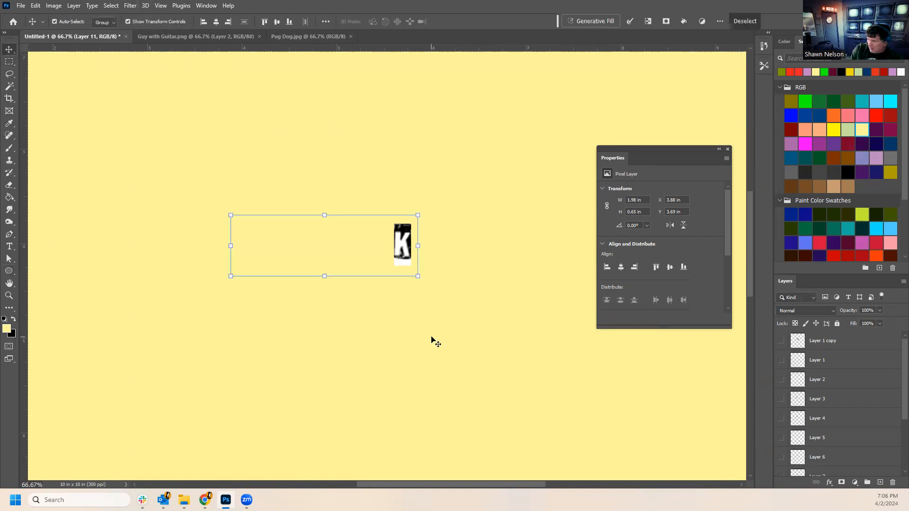
click(381, 243)
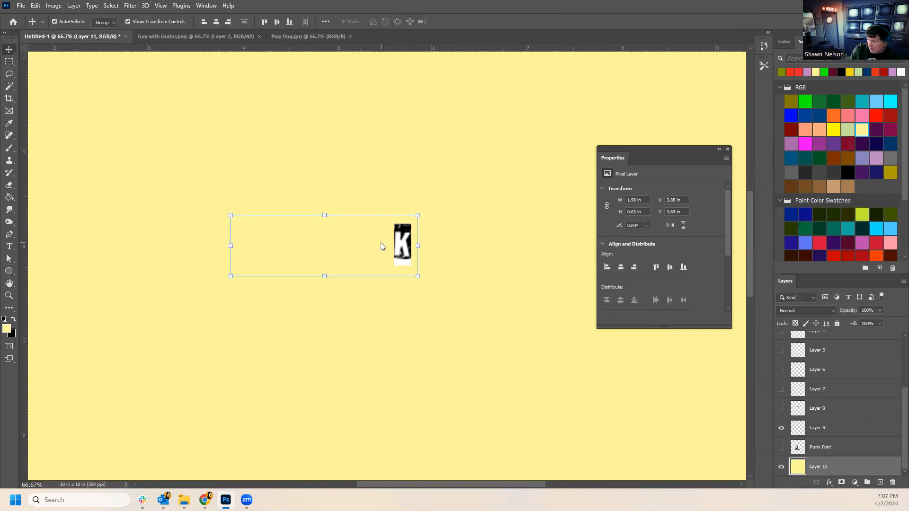
click(782, 431)
click(782, 431)
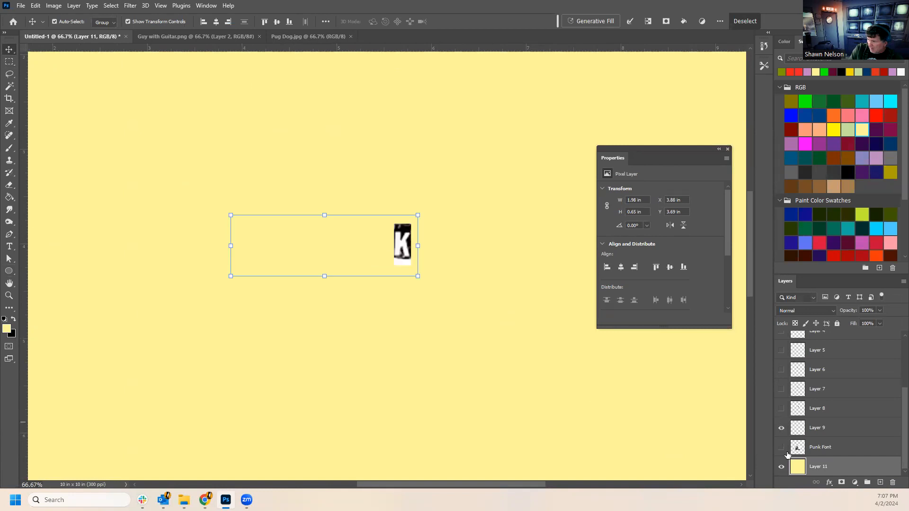
click(782, 409)
click(782, 389)
click(781, 369)
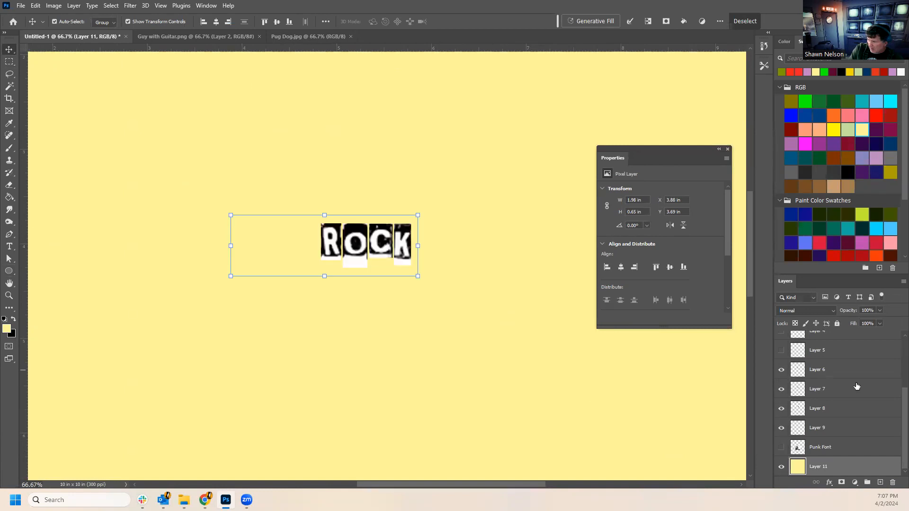
scroll(811, 399, up, 3)
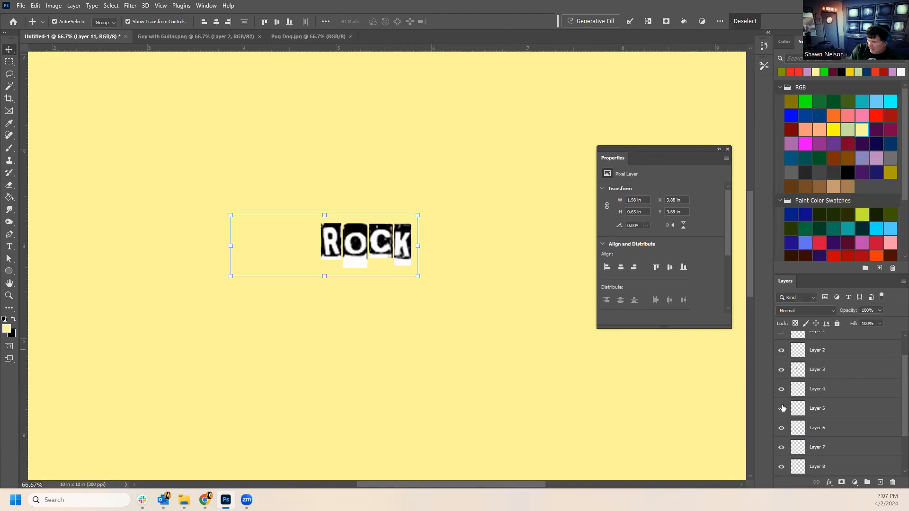
drag(782, 409, 782, 350)
scroll(825, 383, up, 2)
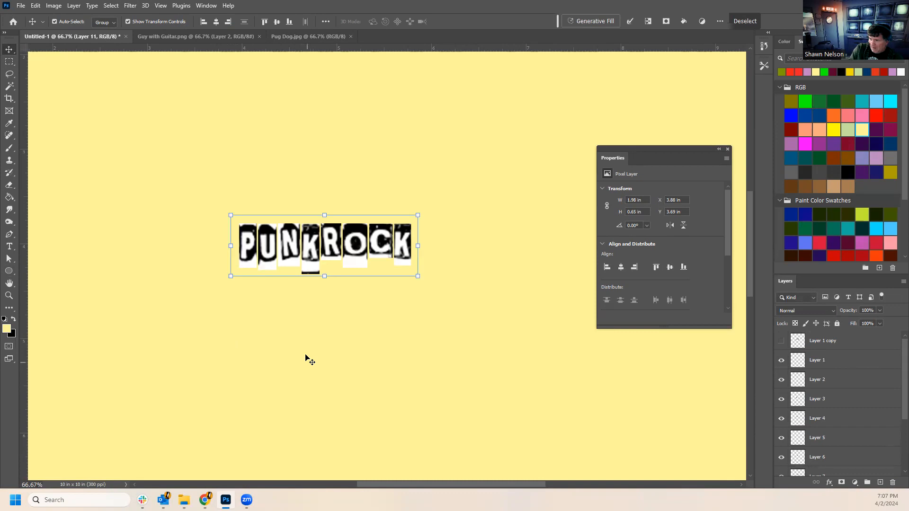
Remove the rectangular selection around the PUNK ROCK lettering.
drag(498, 318, 493, 318)
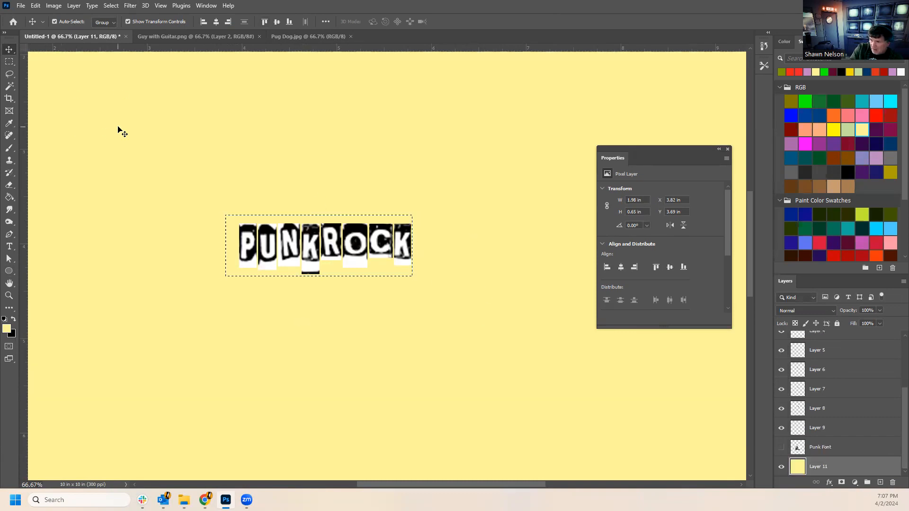
click(116, 5)
click(119, 27)
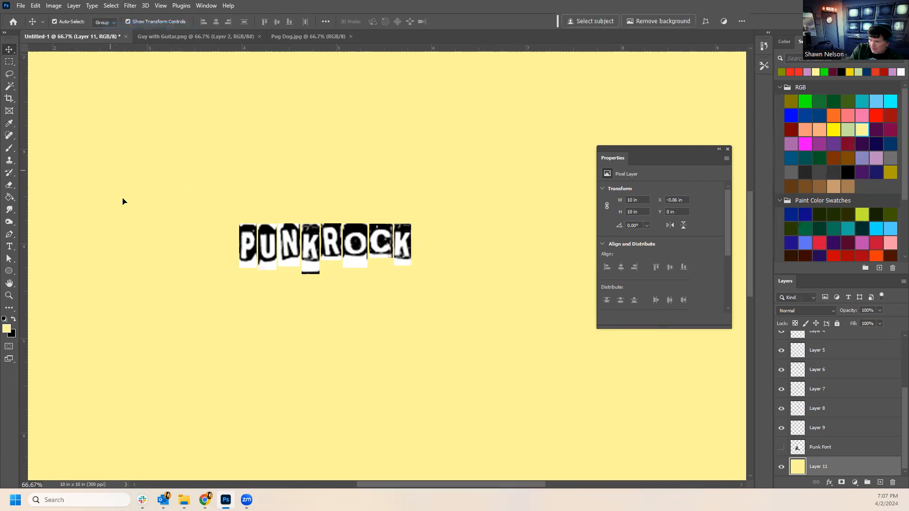
Draw a closed, wavy hill shape about 1166 by 448 px below the lettering with the Pen tool, filled dark blue.
click(9, 236)
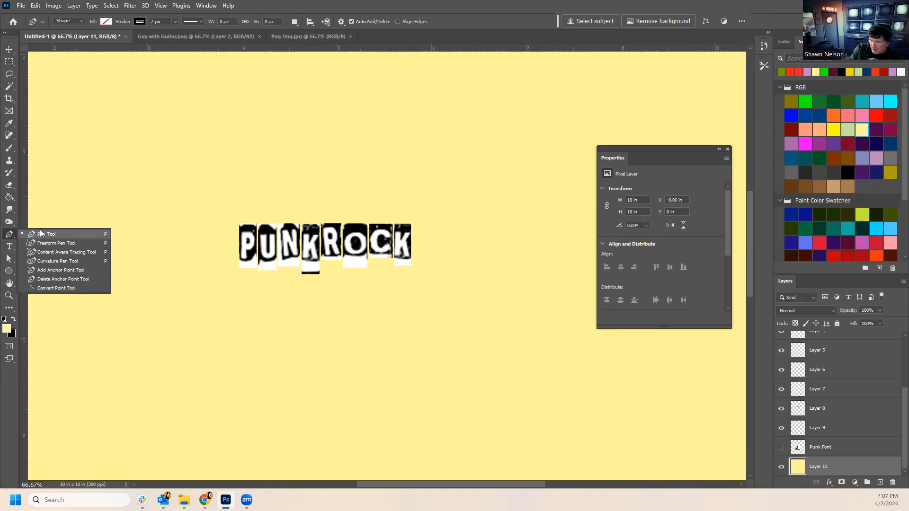
click(41, 232)
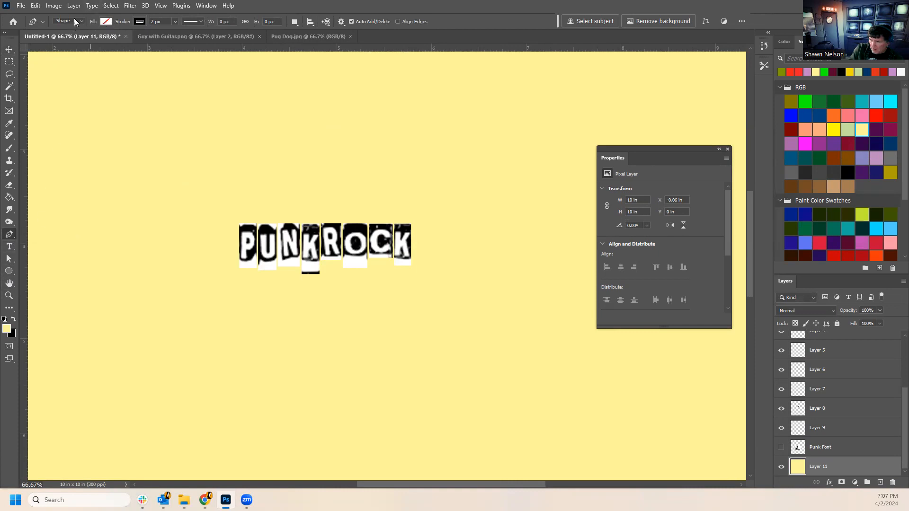
click(106, 21)
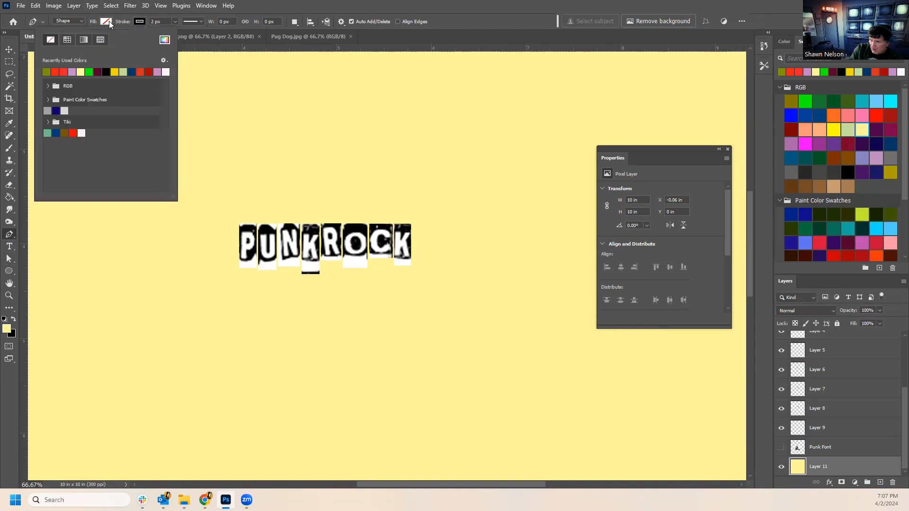
click(90, 71)
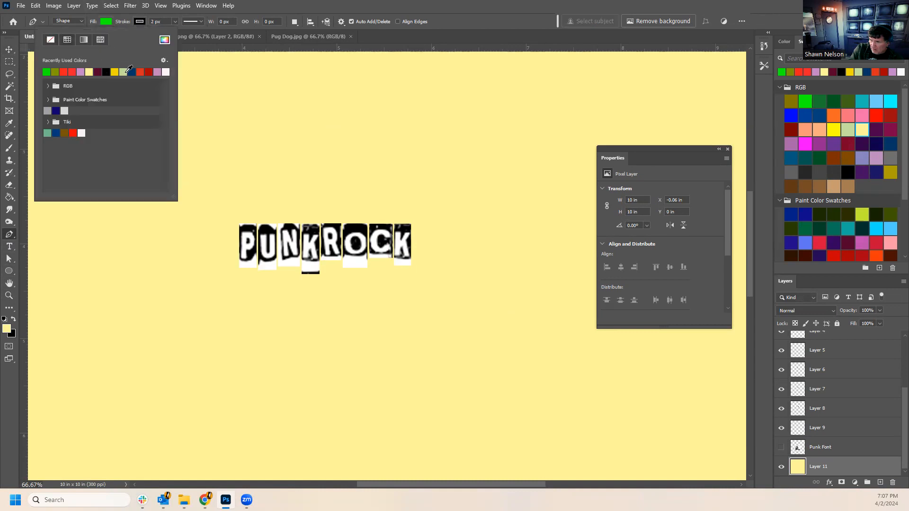
click(132, 72)
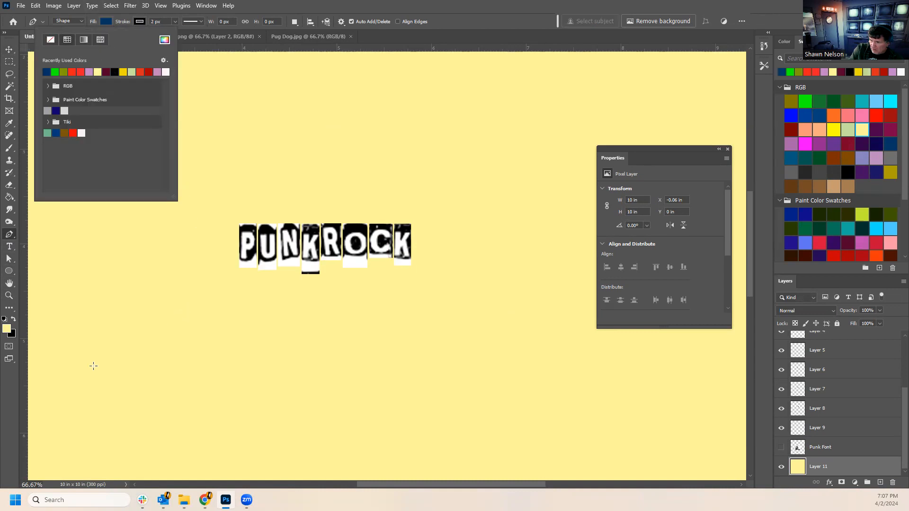
mouse_move(92, 386)
mouse_down()
mouse_move(99, 367)
mouse_move(101, 378)
mouse_up()
drag(144, 321, 189, 295)
drag(258, 286, 384, 302)
drag(448, 307, 463, 329)
click(460, 421)
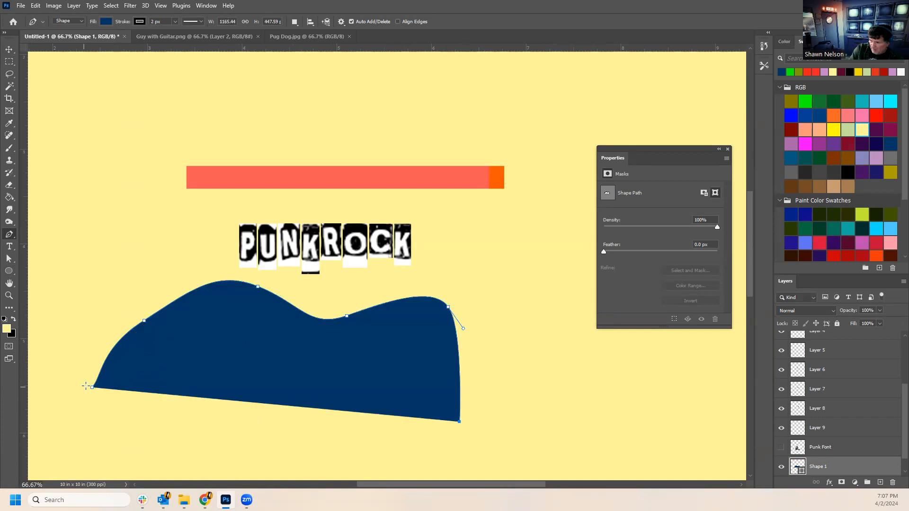
click(92, 389)
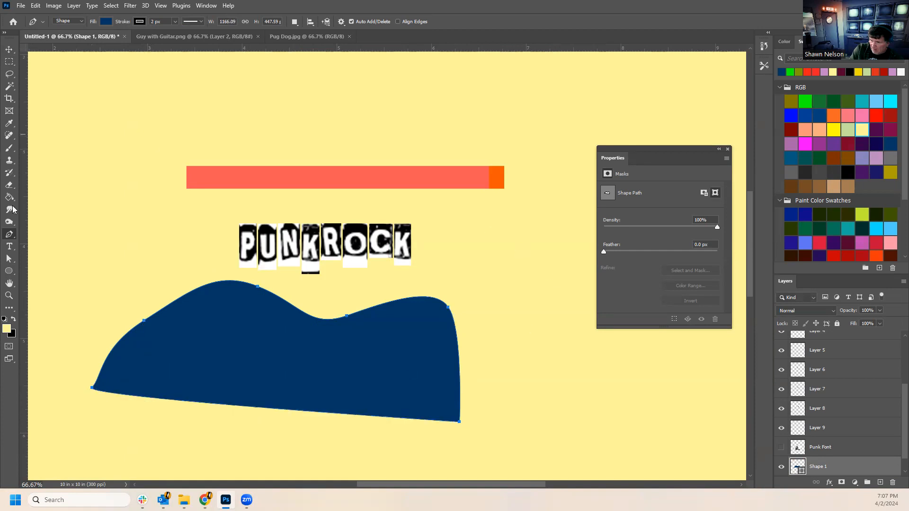
Reposition the PUNK ROCK letters one by one along the wavy upper edge of the blue shape, leaving a gap between the words.
click(9, 49)
click(585, 260)
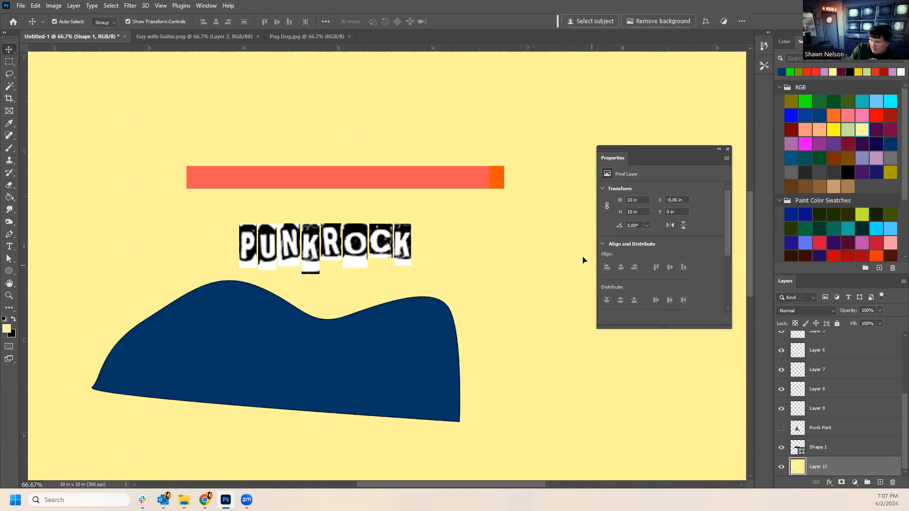
drag(249, 245, 179, 280)
drag(276, 250, 209, 281)
drag(291, 249, 257, 271)
drag(331, 244, 284, 285)
drag(359, 241, 354, 300)
click(330, 305)
drag(289, 285, 301, 299)
drag(403, 244, 383, 292)
click(497, 331)
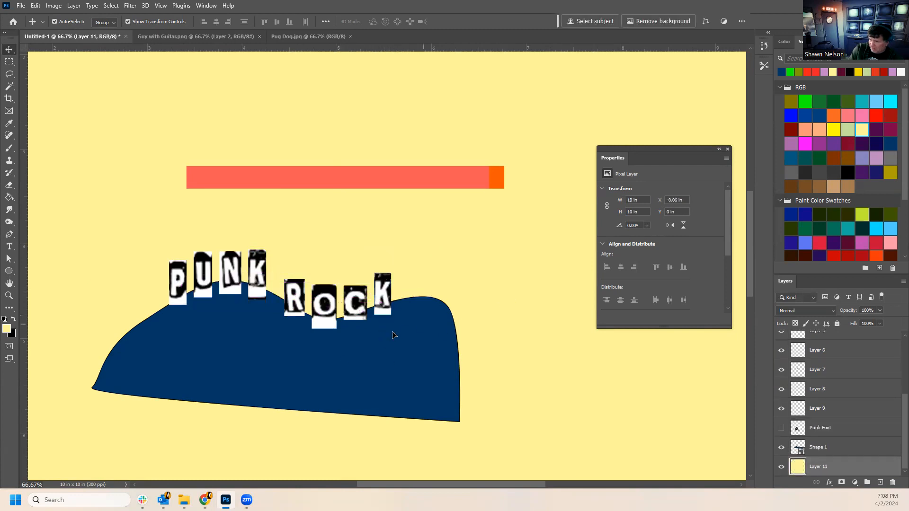
Delete the blue hill shape and the yellow background layer, Layer 11.
click(318, 396)
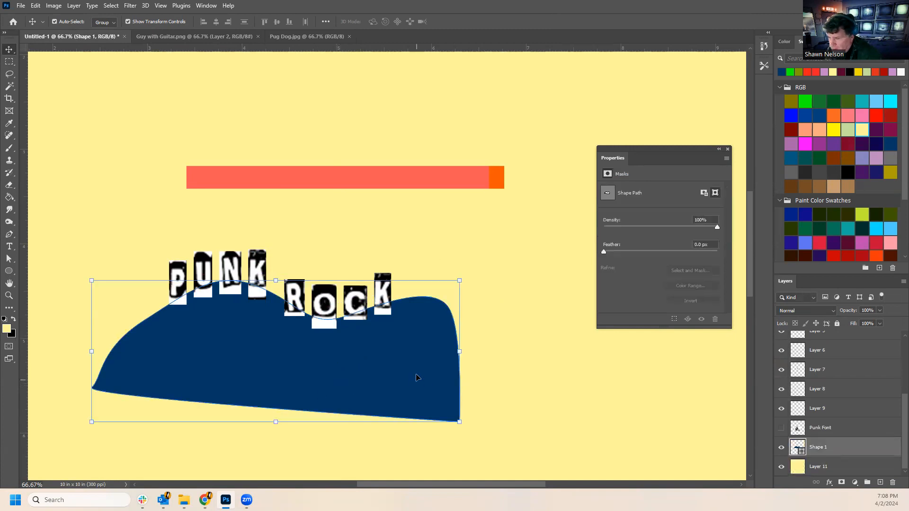
key(Delete)
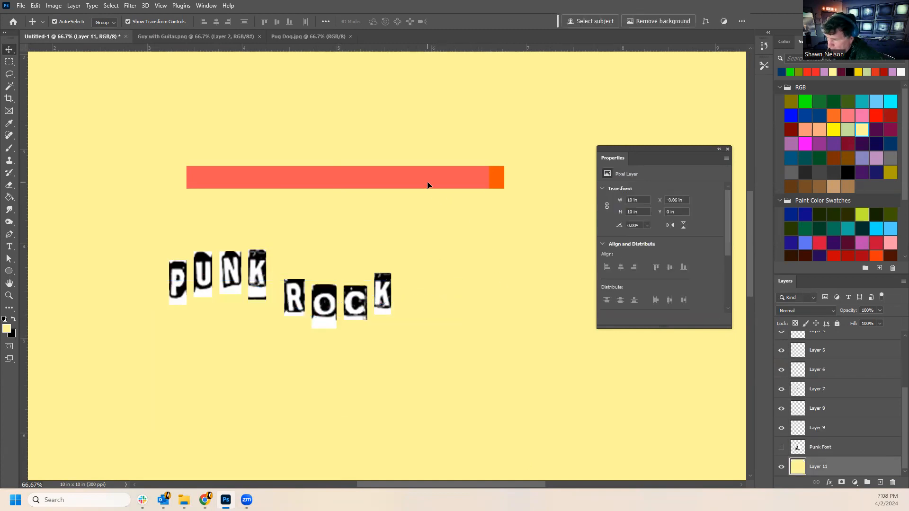
key(Delete)
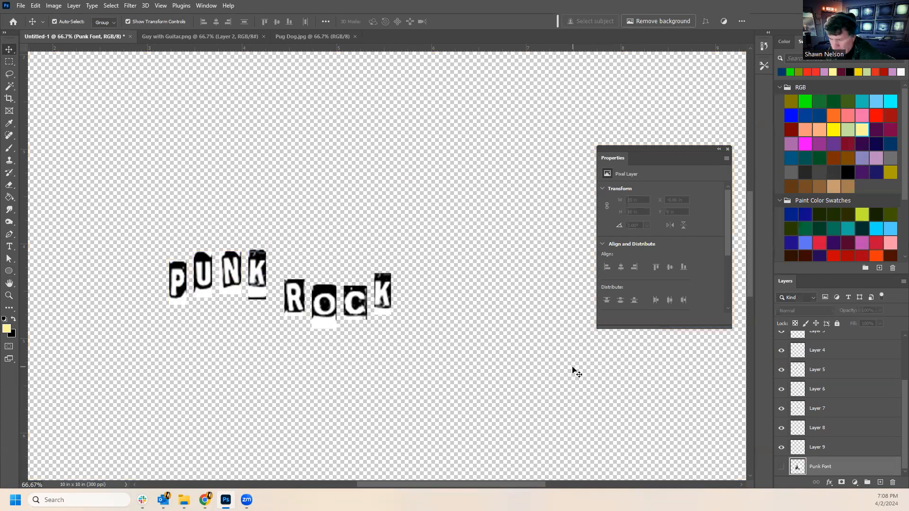
Undo the deletion of the yellow background layer, Layer 11.
key(ctrl+z)
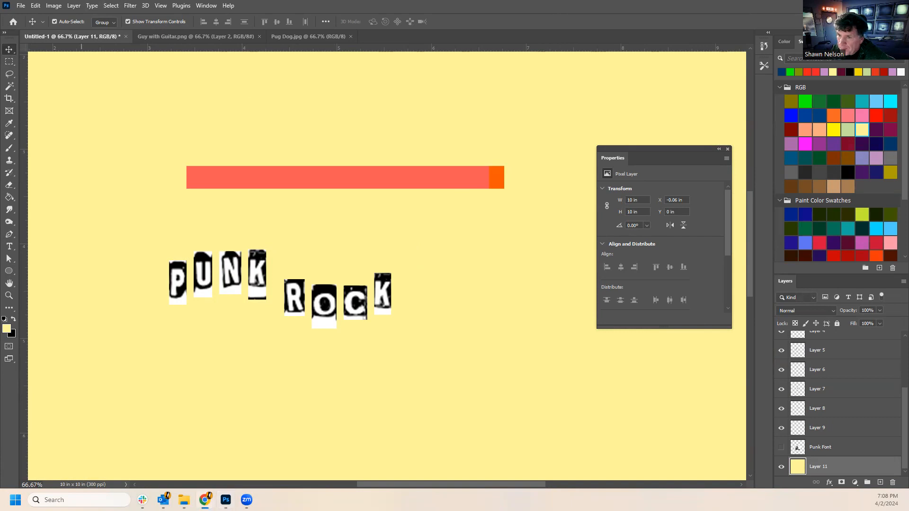
drag(226, 500, 393, 191)
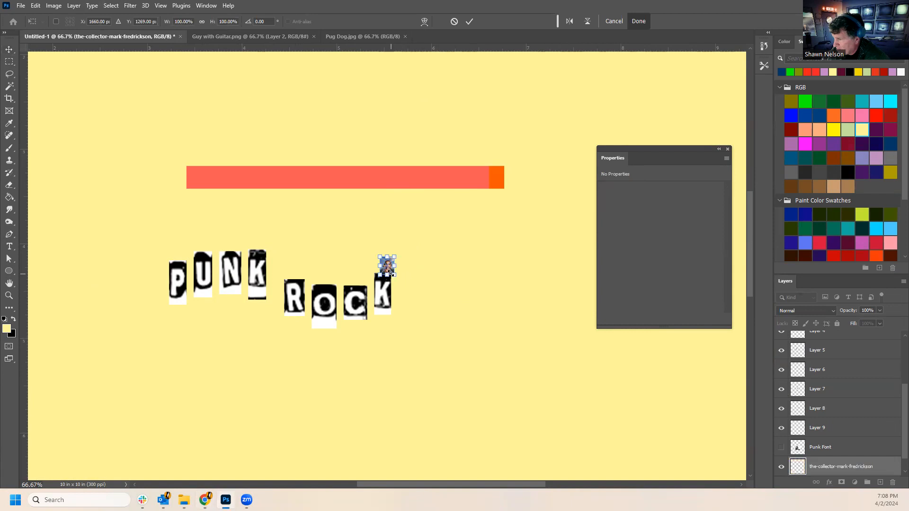
drag(393, 273, 601, 462)
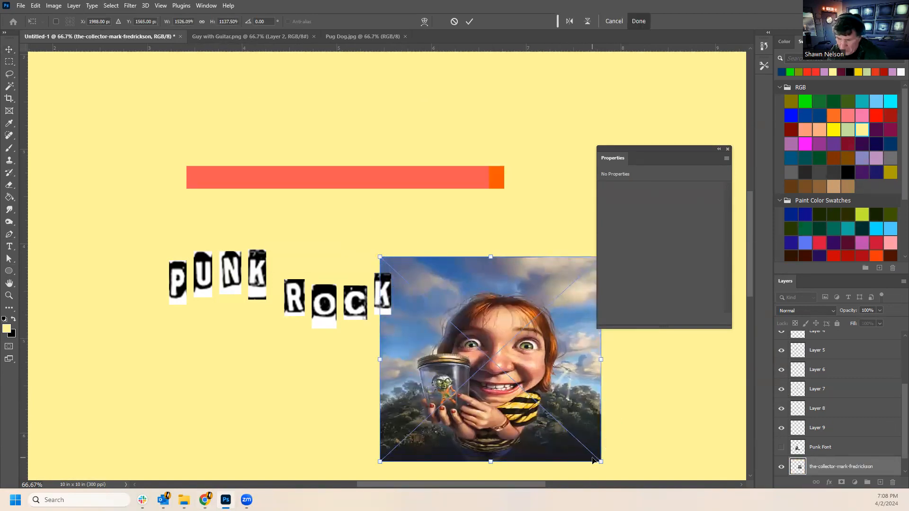
key(Escape)
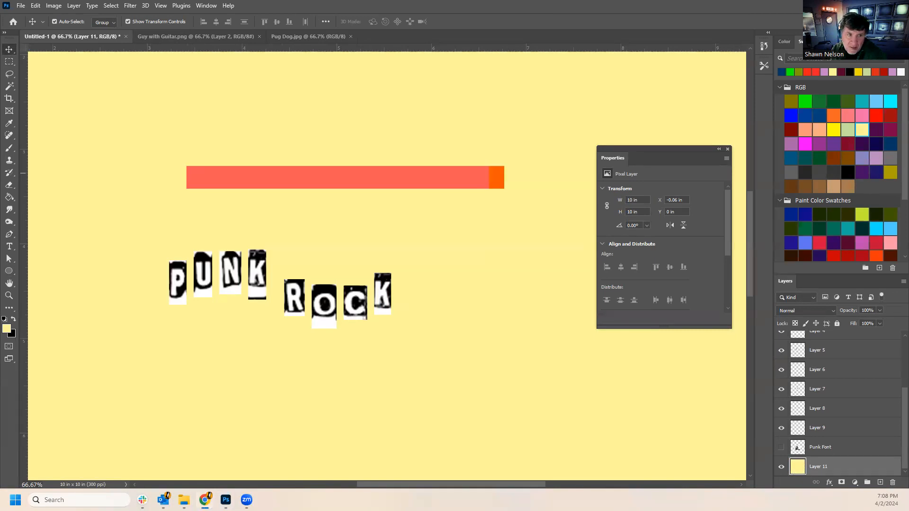
Place the Amber.png portrait photo behind the PUNK ROCK letters, shift it slightly down and to the left, and commit it.
drag(207, 190, 377, 154)
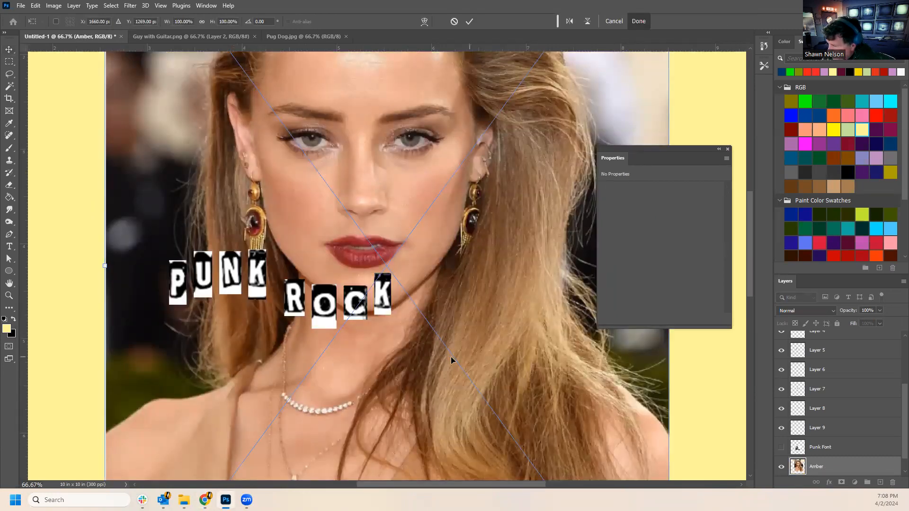
drag(379, 296, 359, 310)
key(Return)
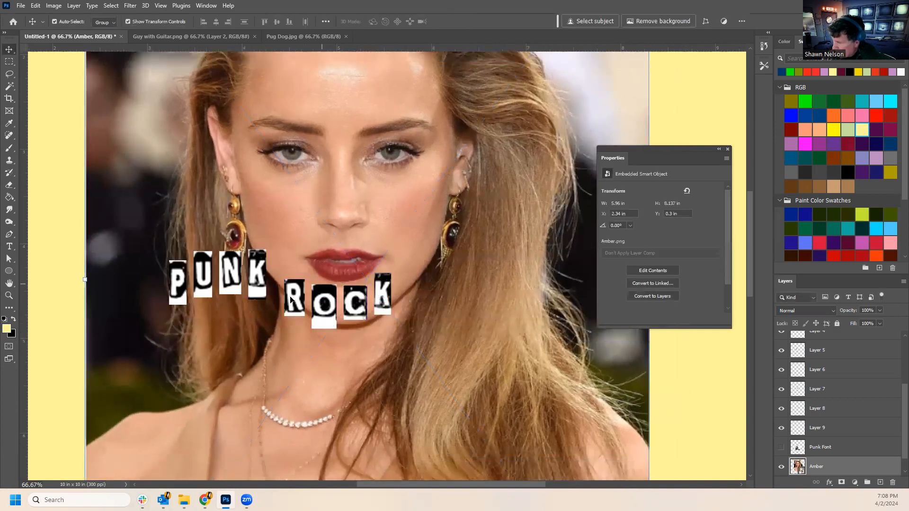
Move the PUNK ROCK letters one by one off the face into a loose row across the neck below the chin.
drag(294, 298, 239, 377)
drag(325, 298, 355, 357)
drag(317, 314, 317, 368)
drag(378, 295, 381, 370)
drag(252, 273, 260, 368)
drag(239, 282, 217, 370)
drag(203, 280, 183, 372)
drag(181, 284, 154, 367)
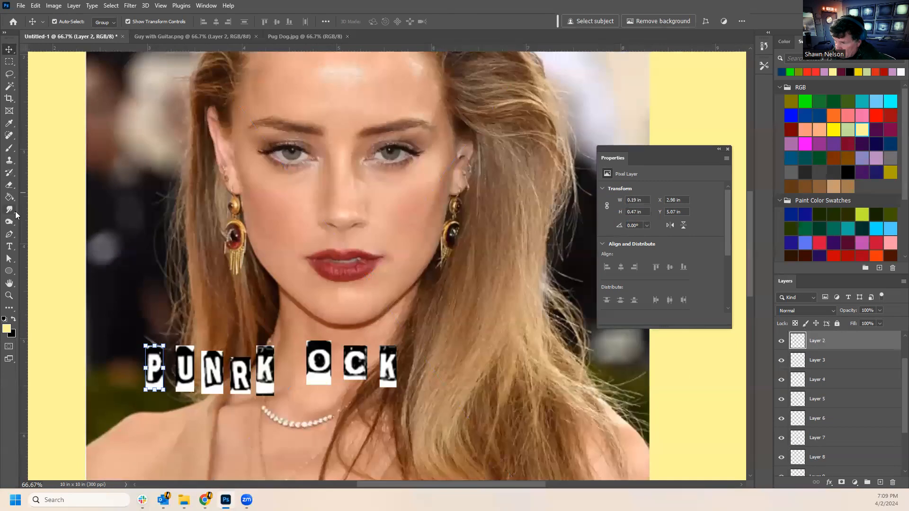
Draw a closed dark blue shape about 669 by 427 px along the portrait's jawline from earring to earring with the Pen tool.
click(8, 237)
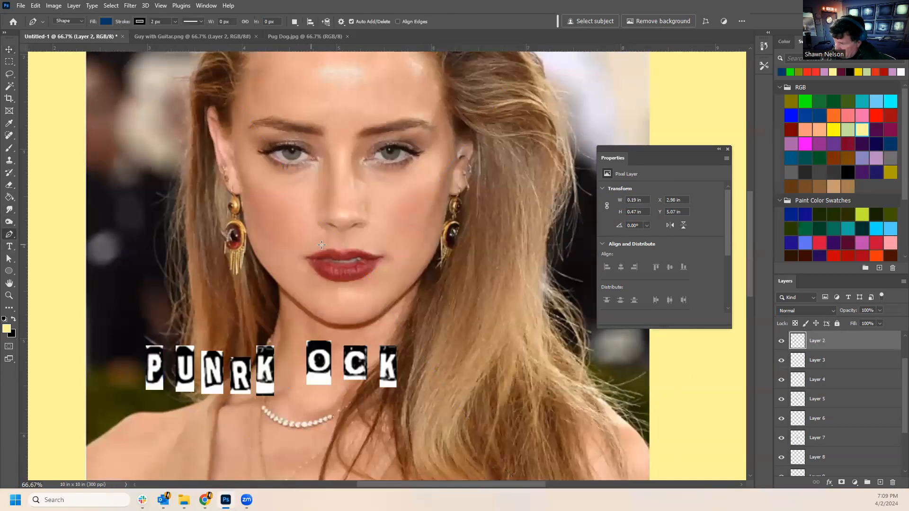
click(241, 192)
click(240, 234)
click(249, 250)
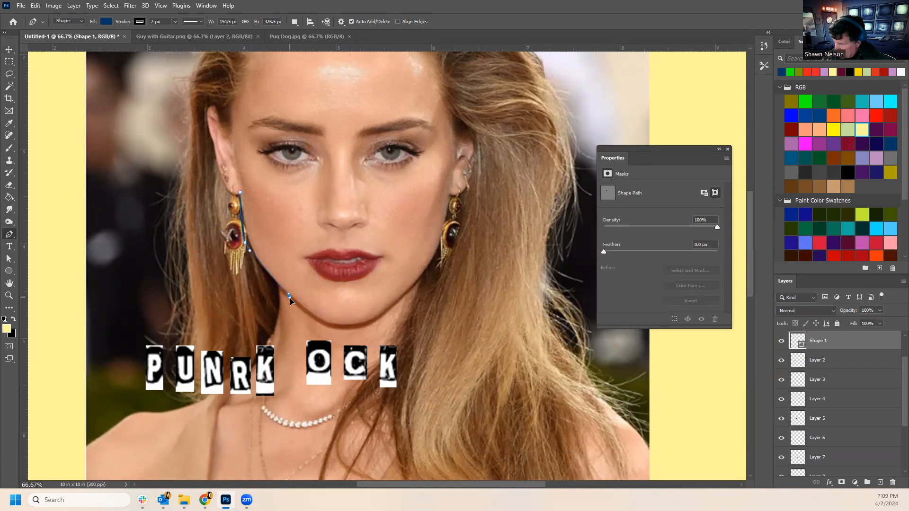
drag(295, 302, 297, 302)
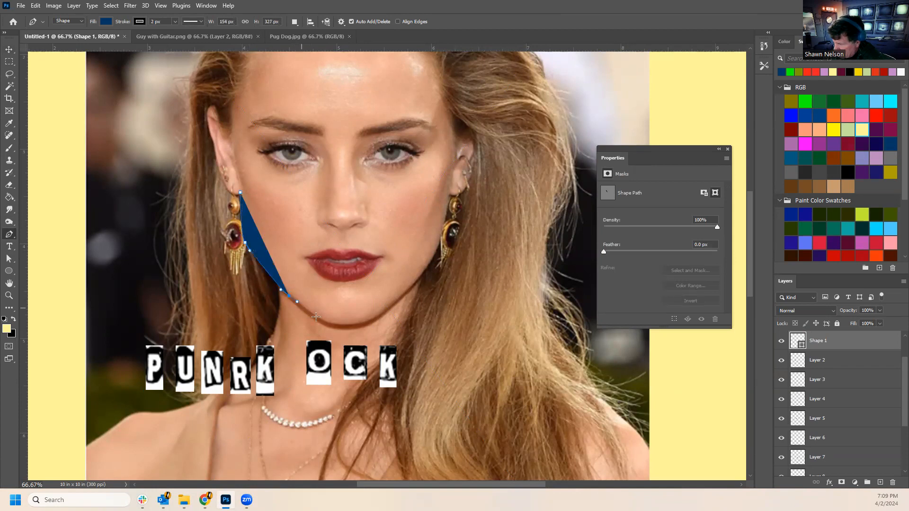
drag(336, 325, 374, 321)
click(339, 327)
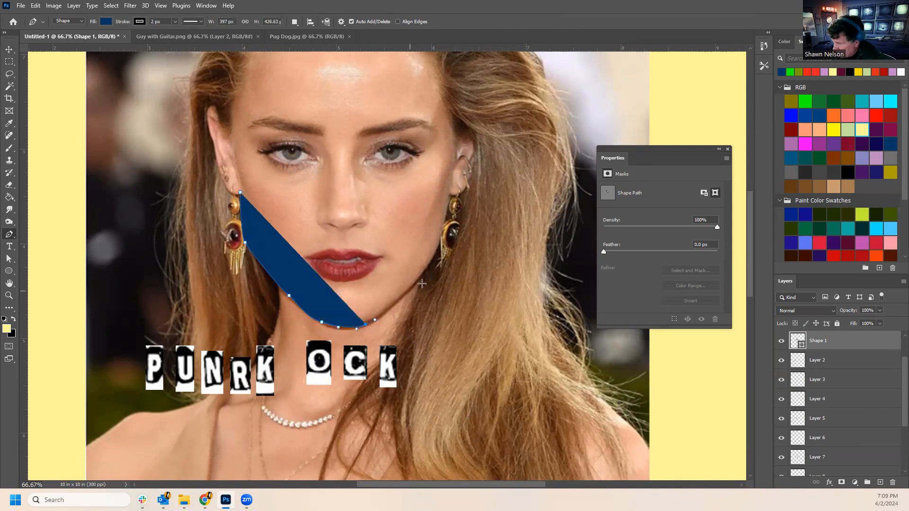
drag(426, 274, 430, 267)
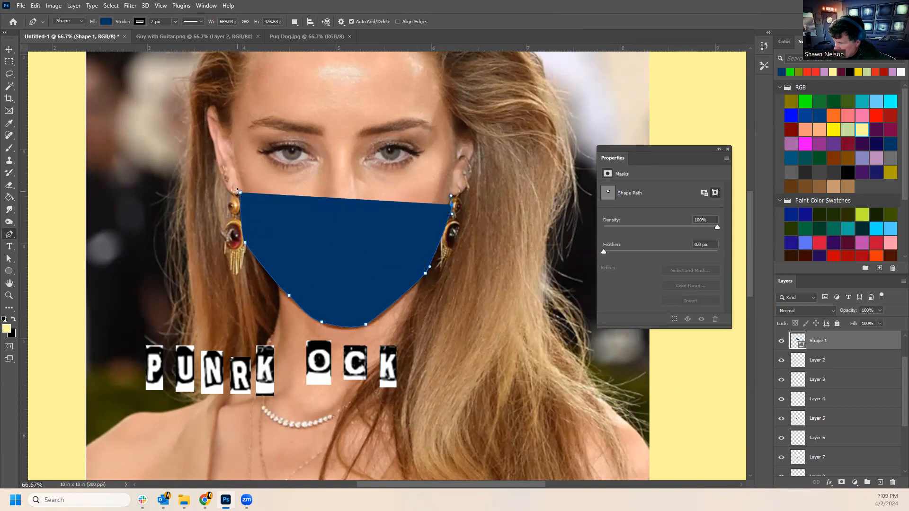
click(240, 195)
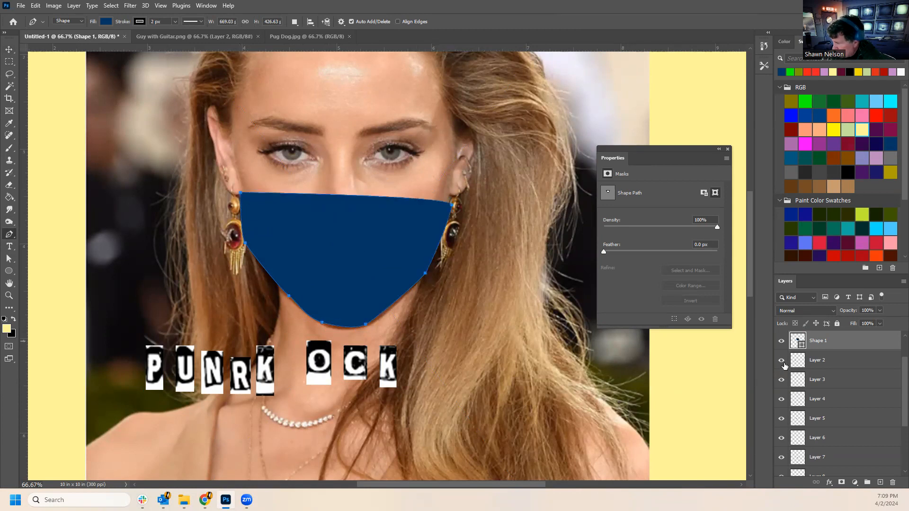
Hide the Amber photo layer and switch to the Move tool.
scroll(801, 385, down, 3)
click(781, 447)
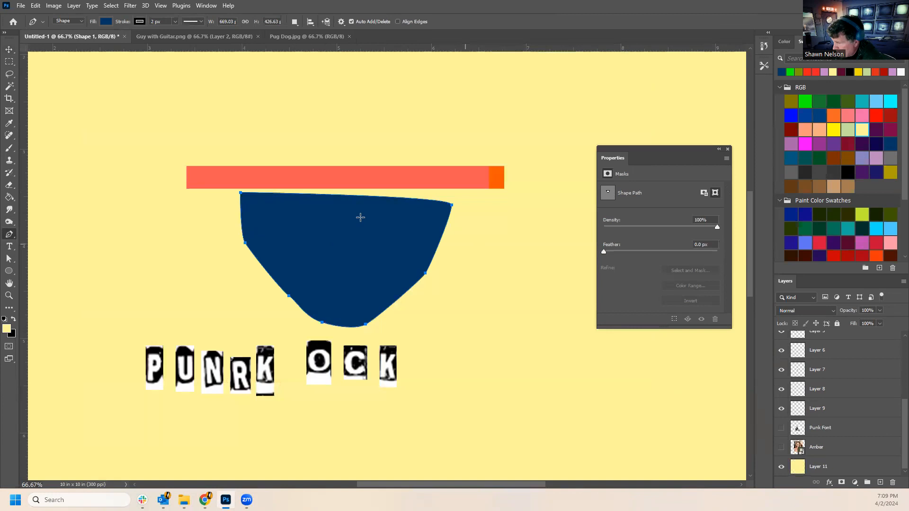
click(8, 51)
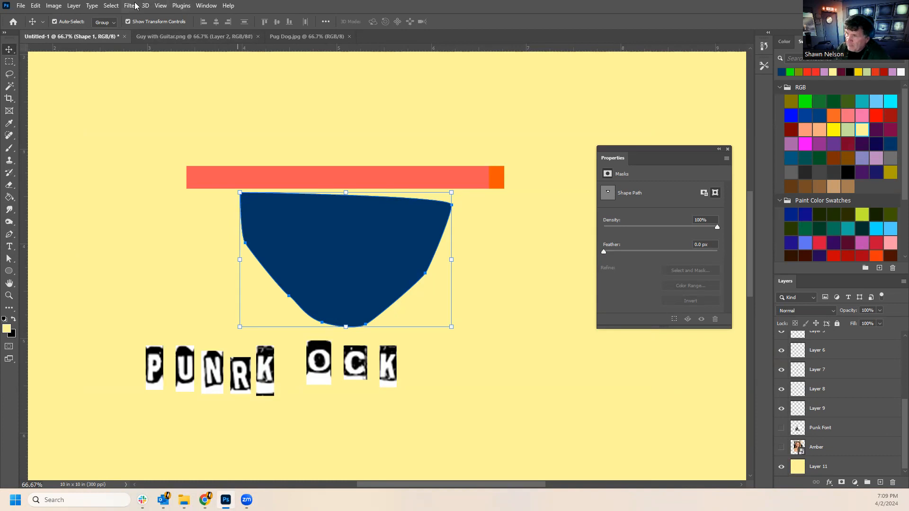
click(160, 6)
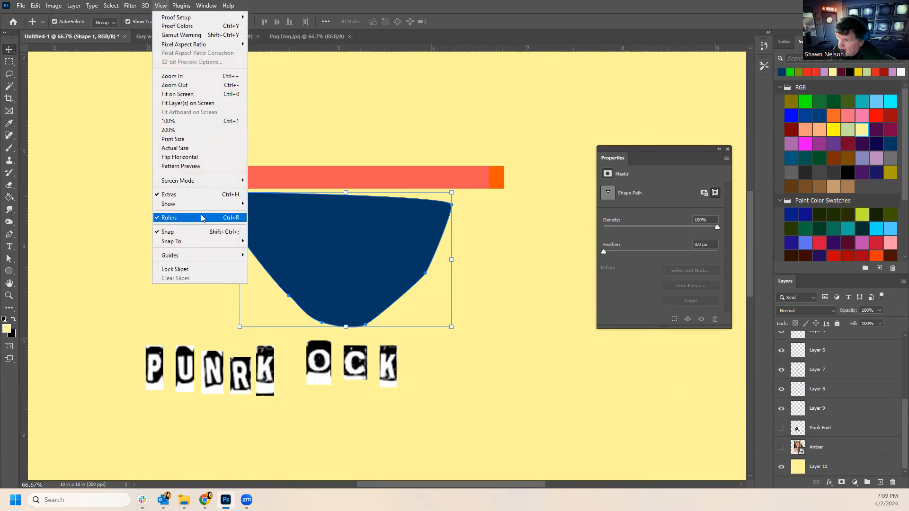
mouse_move(205, 208)
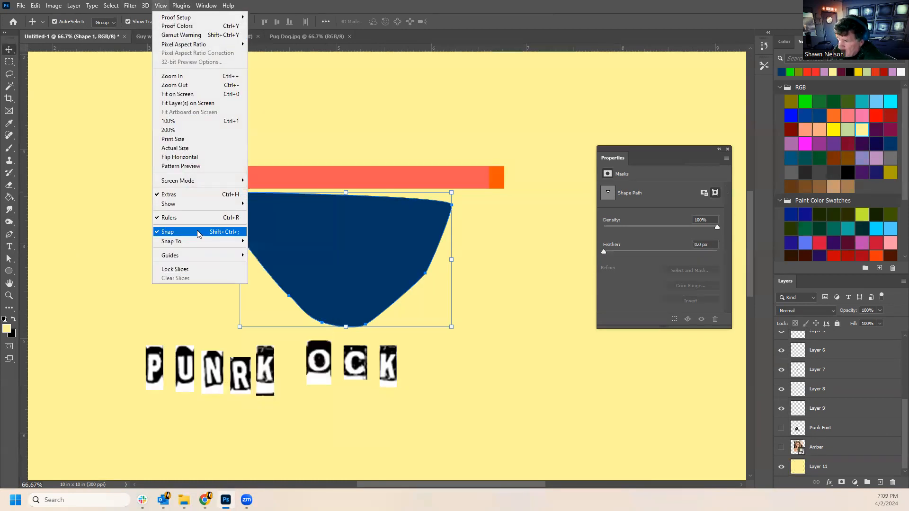
mouse_move(199, 242)
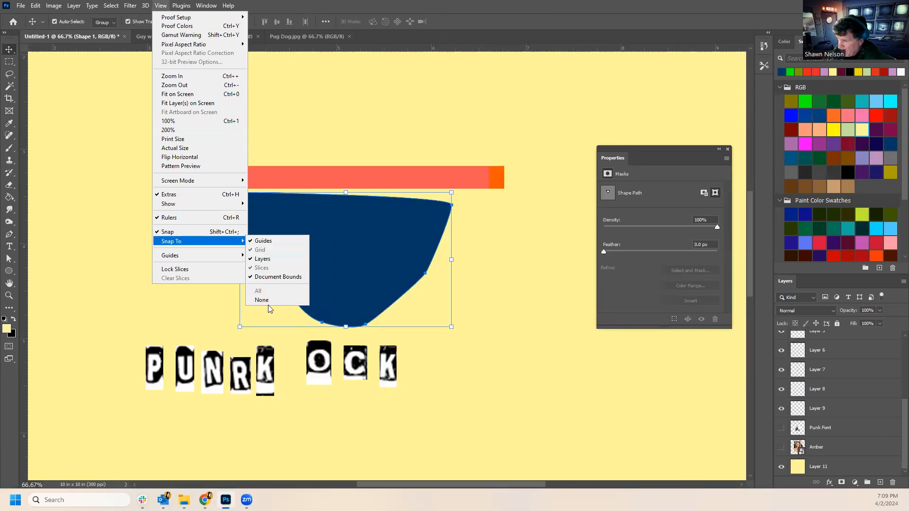
click(521, 17)
Move the letter P onto the blue shape's left edge and reorder the Shape 1 layer below the letter layers.
drag(157, 352, 257, 245)
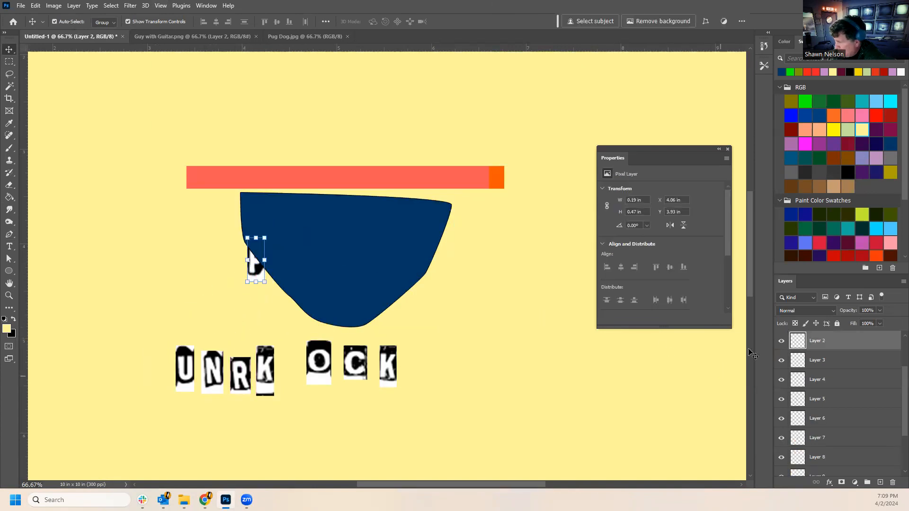
scroll(867, 351, up, 3)
drag(849, 382, 854, 415)
Position the letters P, U, N and K down the blue shape's left curve, and move the O out to its right.
mouse_move(253, 264)
mouse_down()
mouse_move(231, 287)
mouse_move(248, 262)
mouse_up()
drag(186, 370, 276, 282)
drag(211, 370, 302, 302)
click(242, 379)
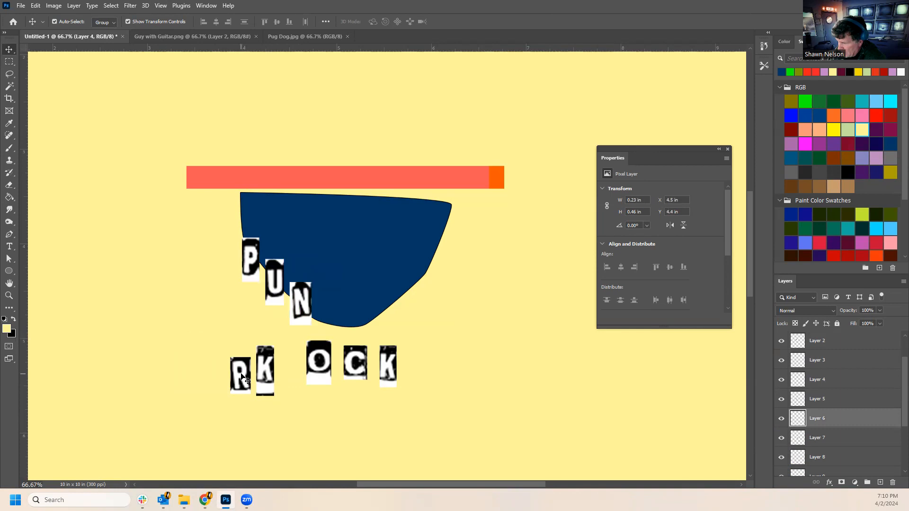
click(258, 365)
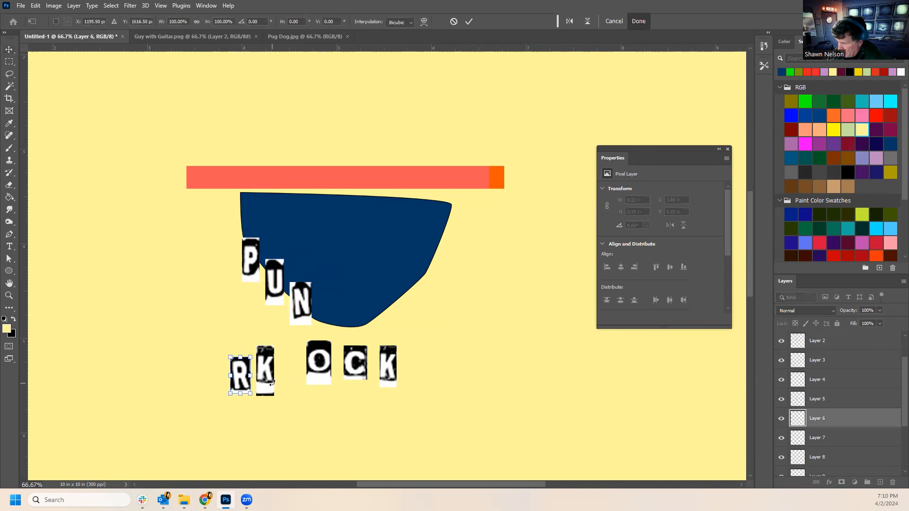
key(Return)
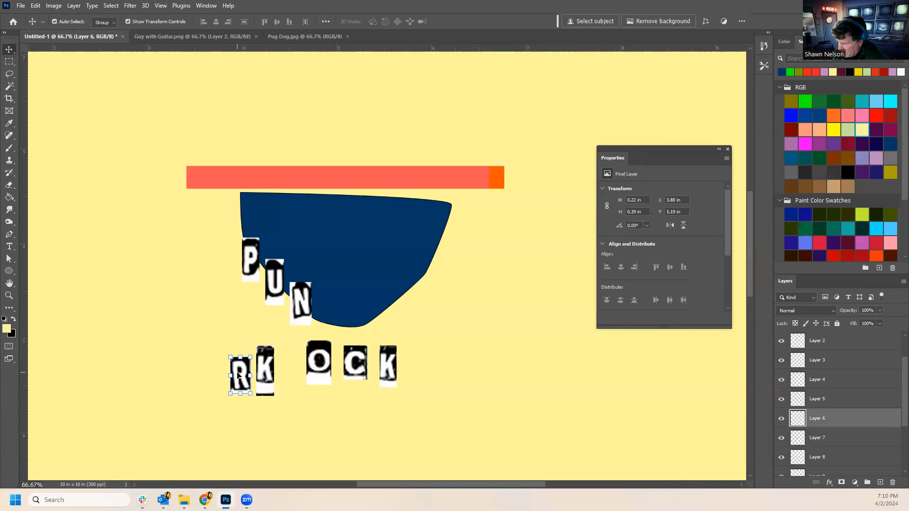
click(277, 403)
drag(267, 376, 451, 282)
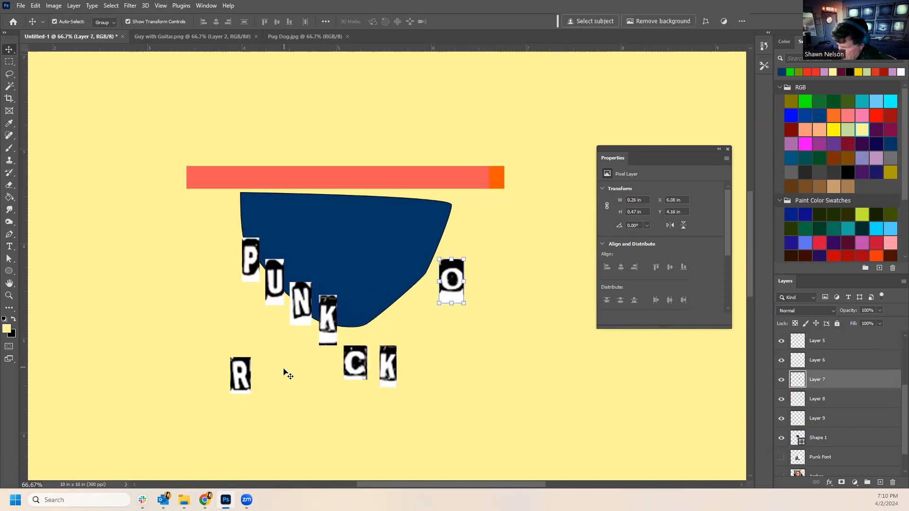
Position the letters R, O, C and K along the blue shape's bottom and up its right curve.
drag(247, 376, 359, 328)
drag(357, 363, 490, 365)
drag(452, 281, 383, 304)
drag(389, 365, 523, 277)
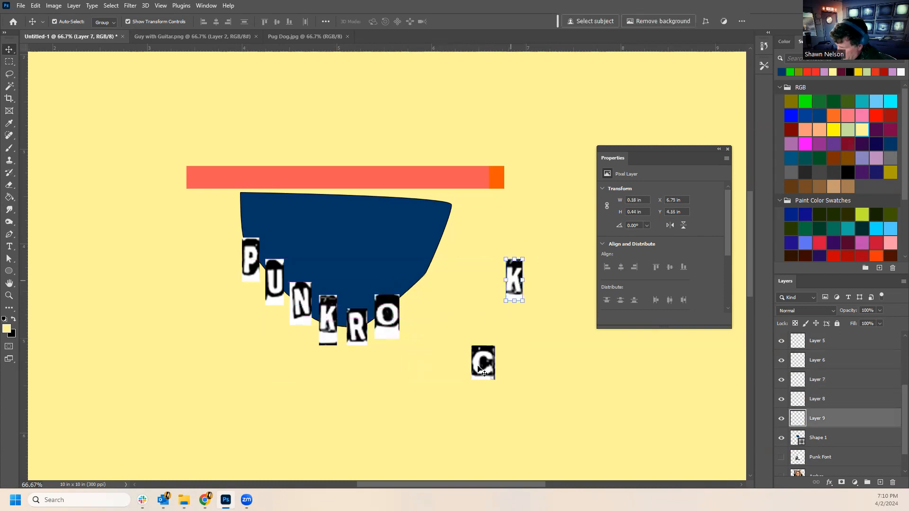
click(484, 363)
drag(484, 362, 413, 287)
drag(514, 279, 442, 252)
click(510, 301)
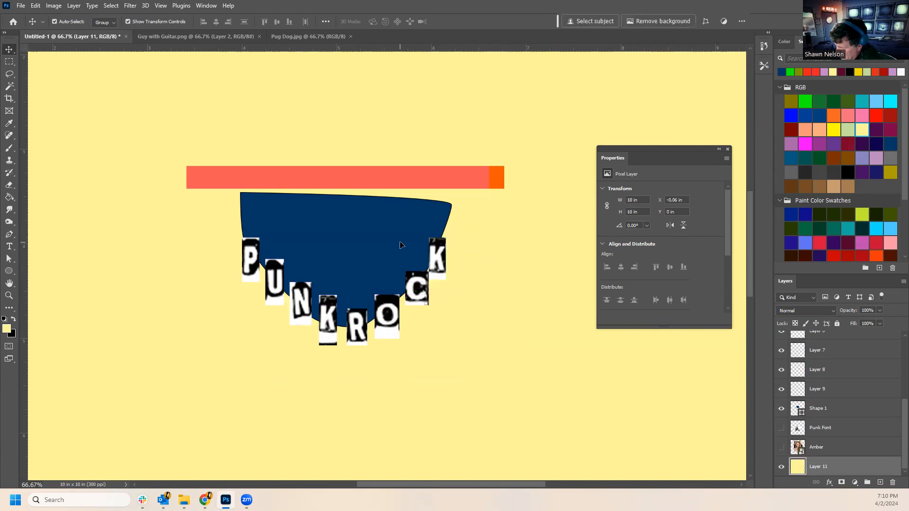
Hide the blue Shape 1 layer and briefly show the Amber photo to check the letters against the jawline.
click(402, 246)
click(782, 409)
click(782, 447)
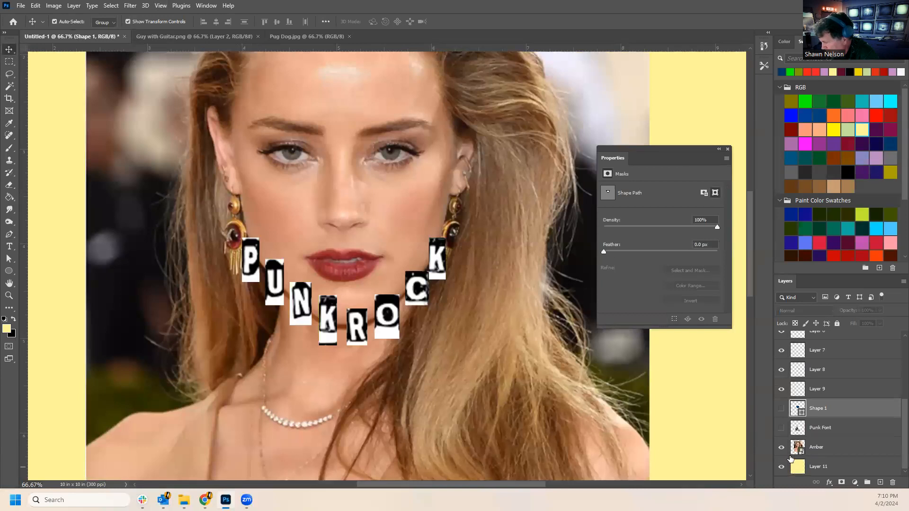
click(782, 447)
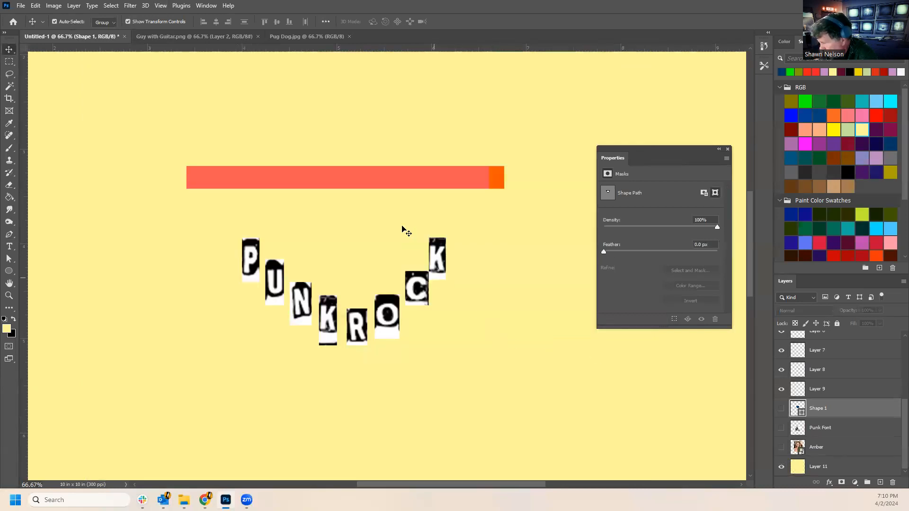
Remove the red bar from above the letters and move the floating Properties panel higher.
drag(402, 185, 411, 175)
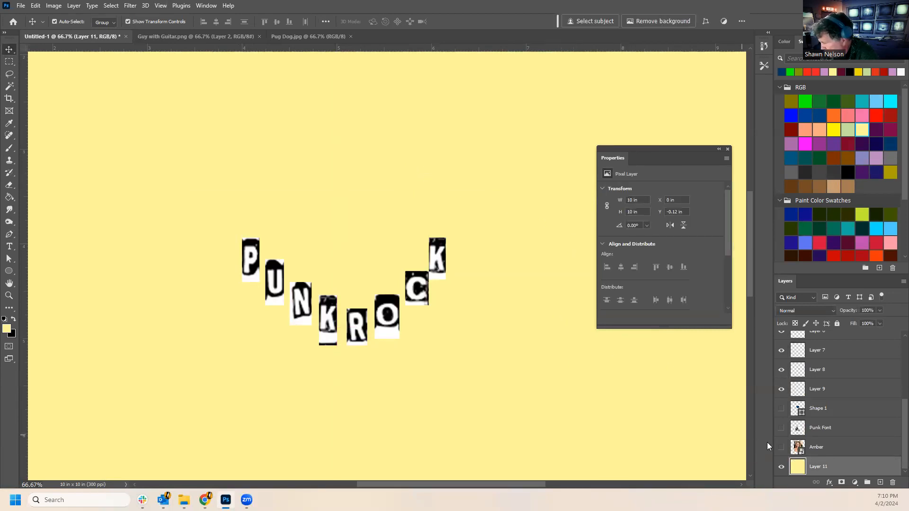
drag(682, 153, 681, 99)
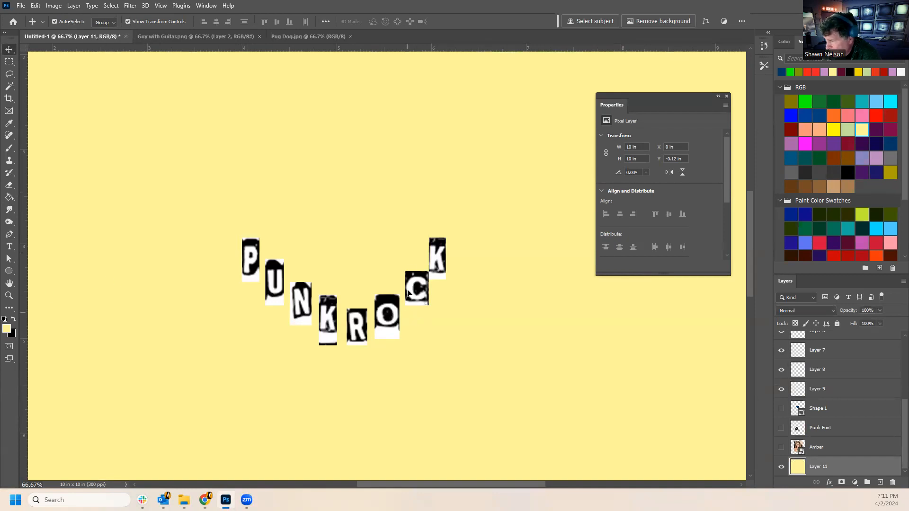
Rearrange the letters so that PUNK descends diagonally from the upper left and ROCK continues in a roughly level row.
drag(250, 258, 235, 242)
drag(278, 290, 201, 300)
drag(304, 311, 308, 292)
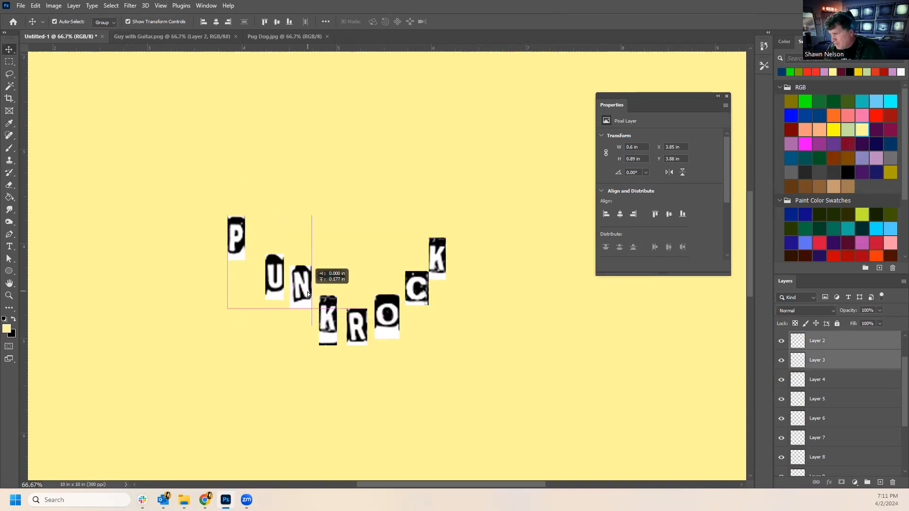
drag(331, 326, 417, 320)
click(472, 296)
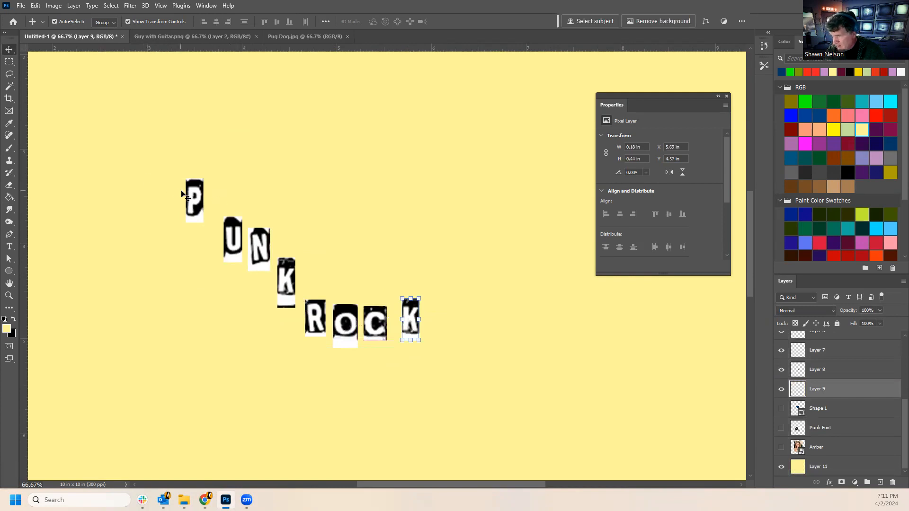
Bring the PUNK ROCK letters into one evenly spaced, roughly horizontal row.
drag(192, 196, 176, 330)
drag(232, 239, 211, 340)
drag(260, 250, 249, 337)
drag(290, 283, 418, 334)
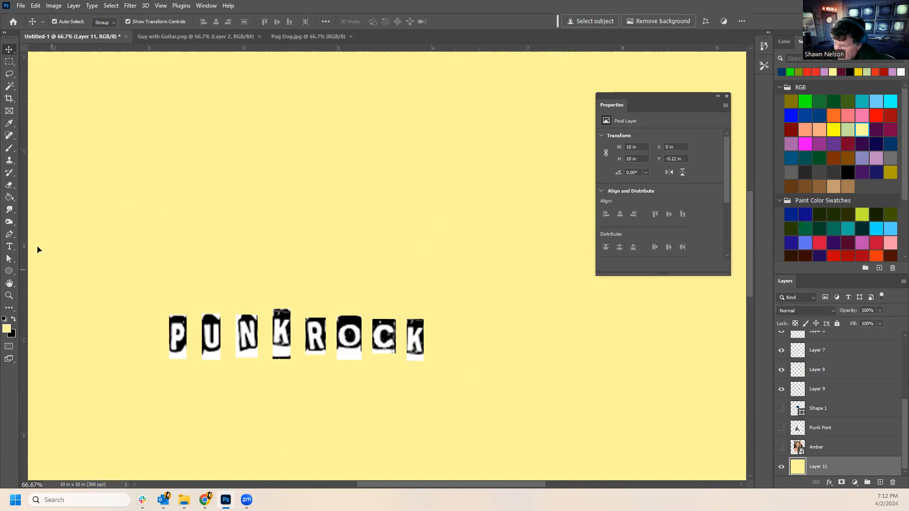
Create an 18 pt Komika Axis text layer with the Lorem Ipsum placeholder above the lettering, and hide the rulers.
click(9, 246)
click(162, 180)
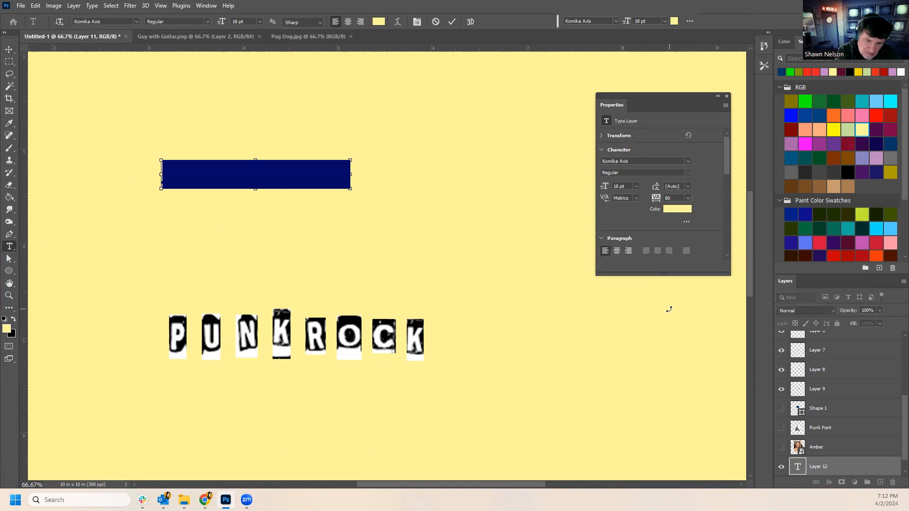
key(ctrl+r)
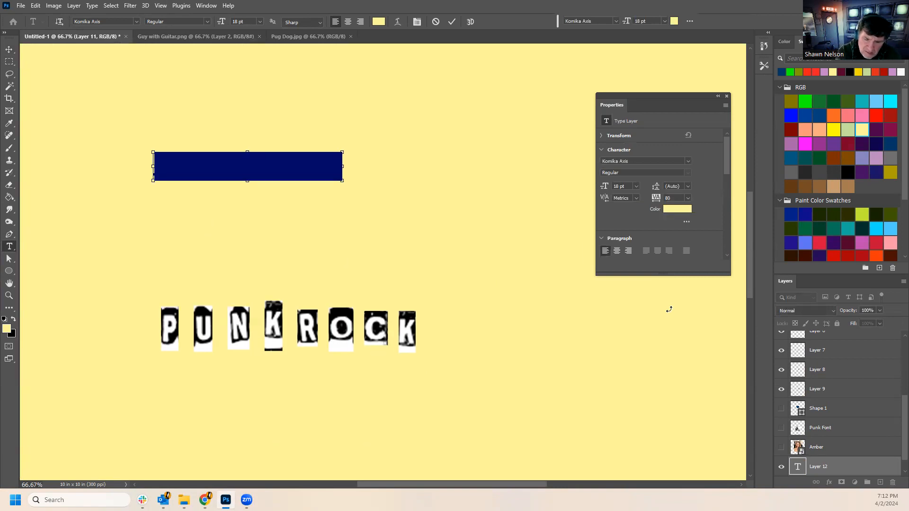
key(ctrl+Return)
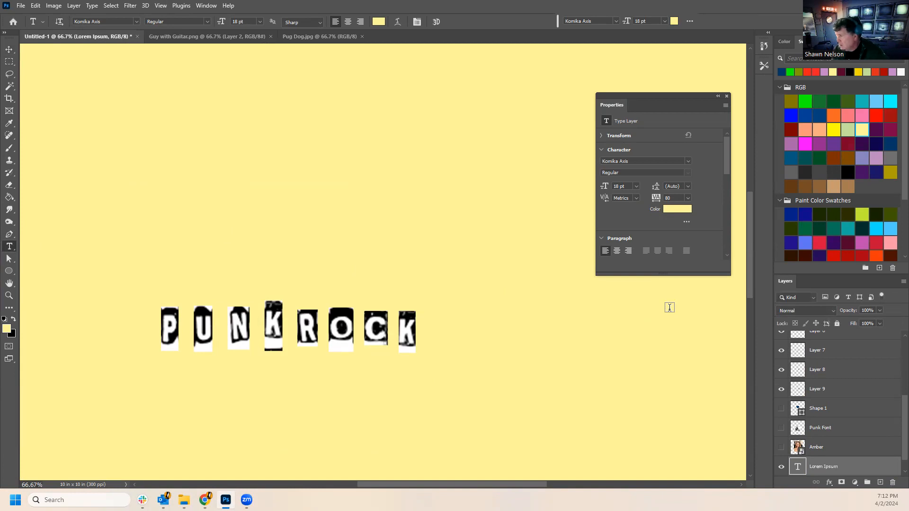
Move the Lorem Ipsum text layer to the very top of the layer stack.
drag(834, 467, 841, 334)
scroll(837, 374, up, 4)
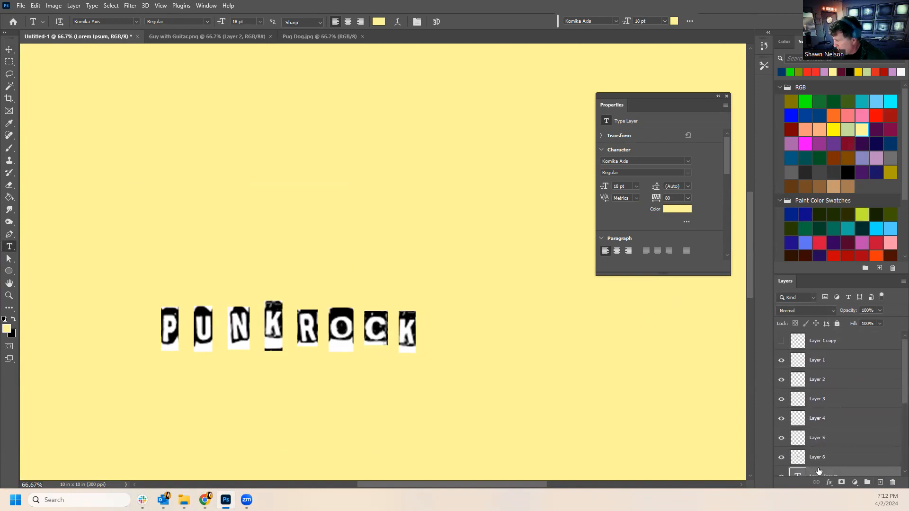
key(ctrl+shift+bracketright)
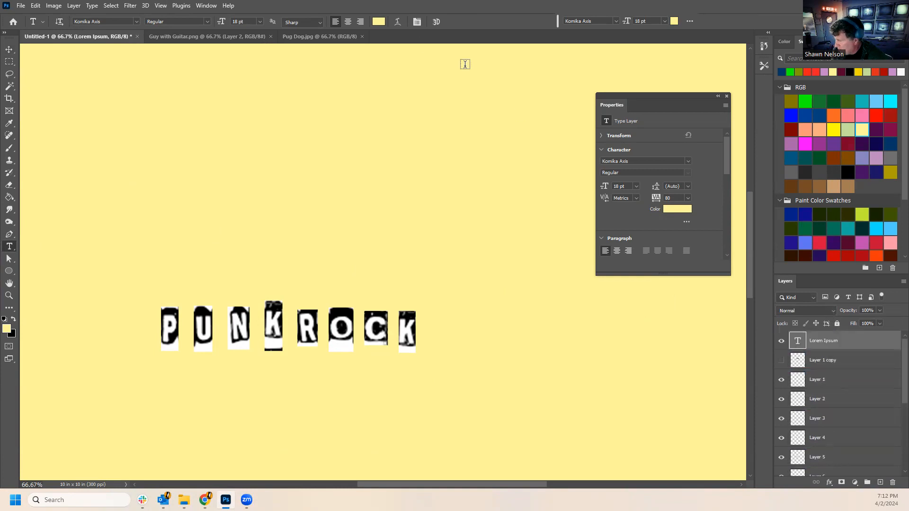
Recolor the Lorem Ipsum text black (000000).
click(266, 169)
drag(340, 167, 110, 152)
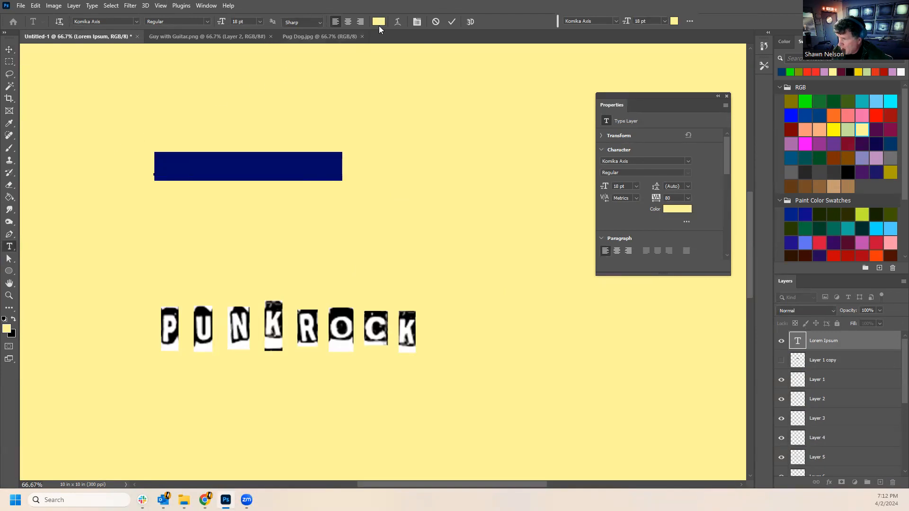
click(378, 23)
drag(221, 254, 146, 351)
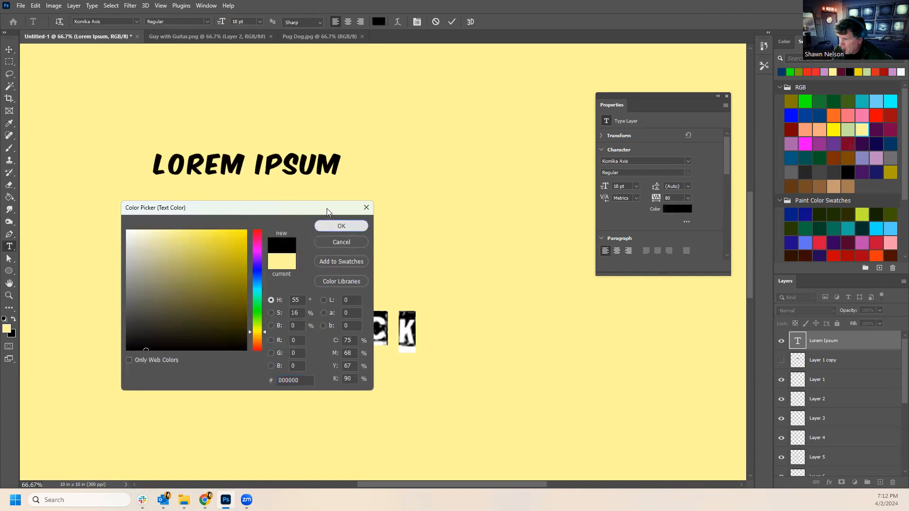
click(341, 226)
Replace the placeholder text with PUNK ROCK and set it in the Hit me, punk! 01 font.
drag(340, 166, 101, 165)
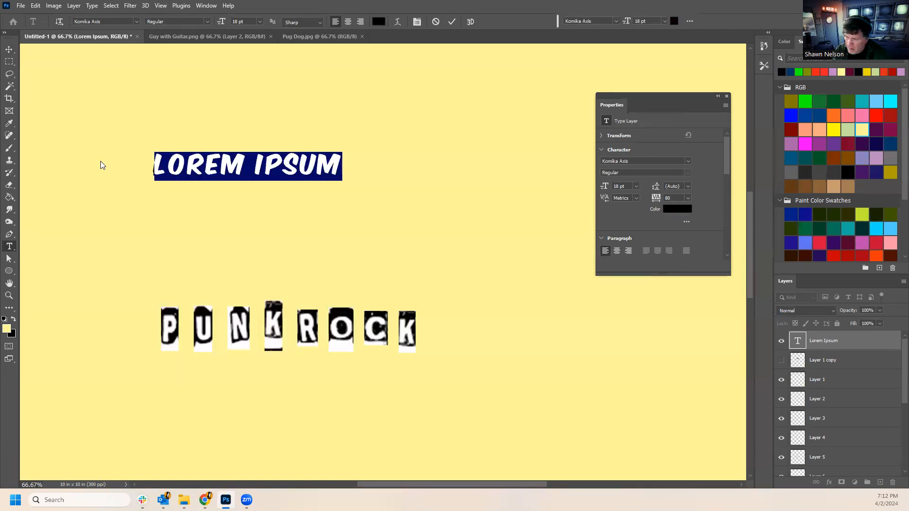
text(PUNK ROCK)
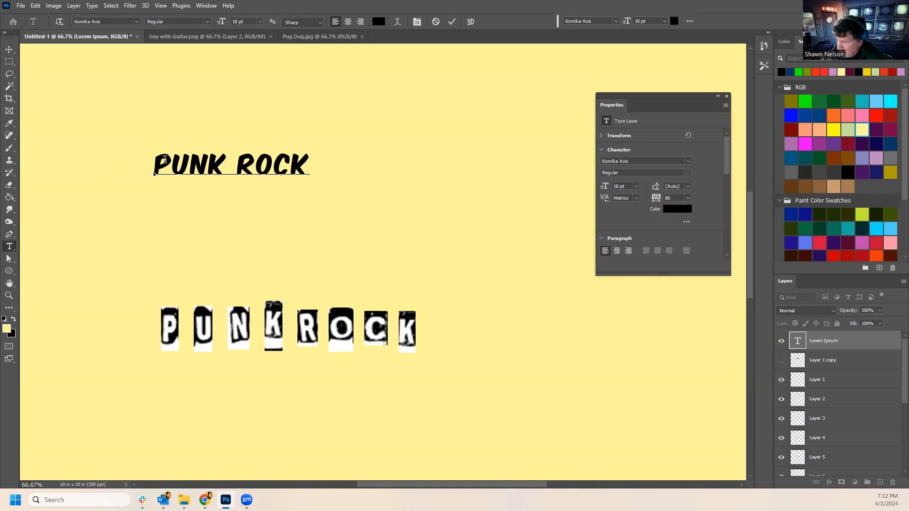
key(ctrl+a)
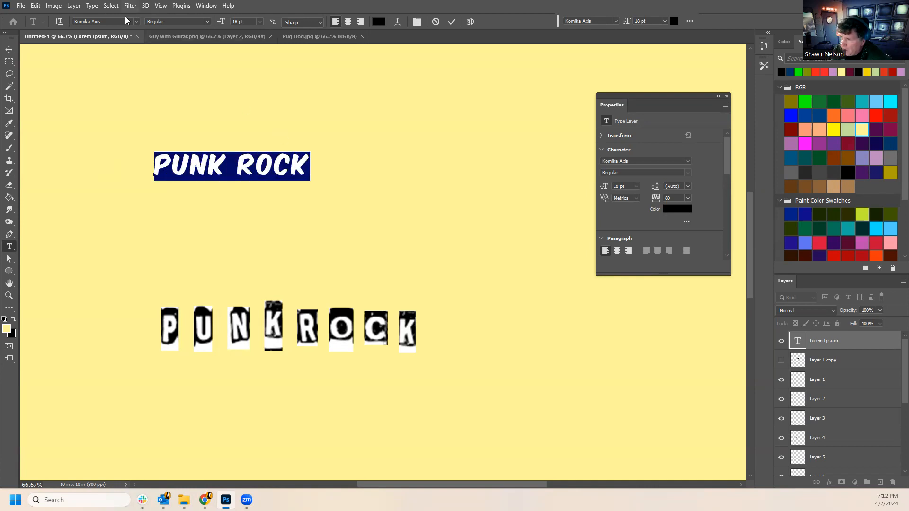
click(137, 21)
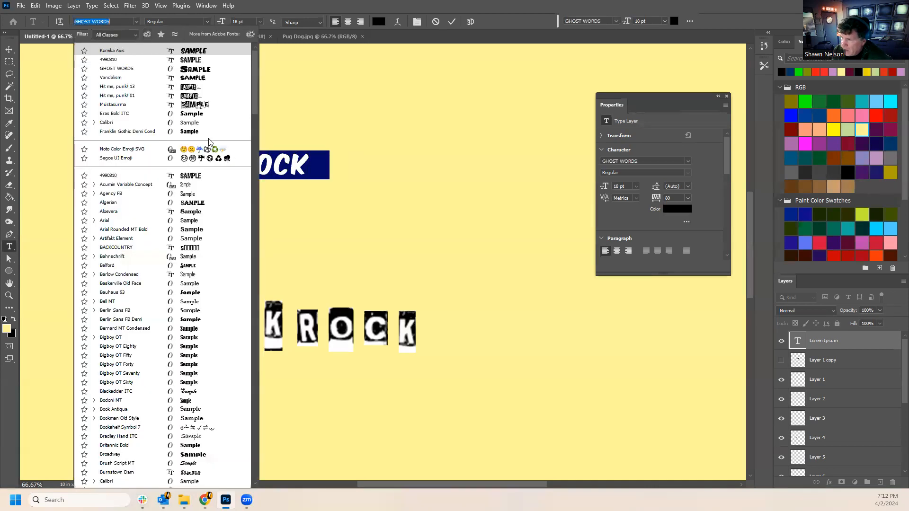
click(193, 97)
click(217, 165)
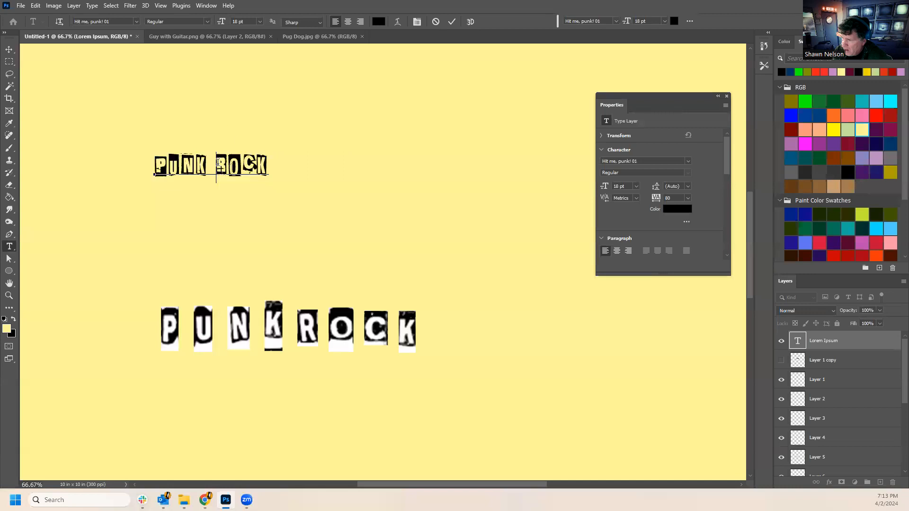
Enlarge the PUNK ROCK text to about 42.65 pt and place it just above the row of cut-out letters.
drag(268, 182, 490, 221)
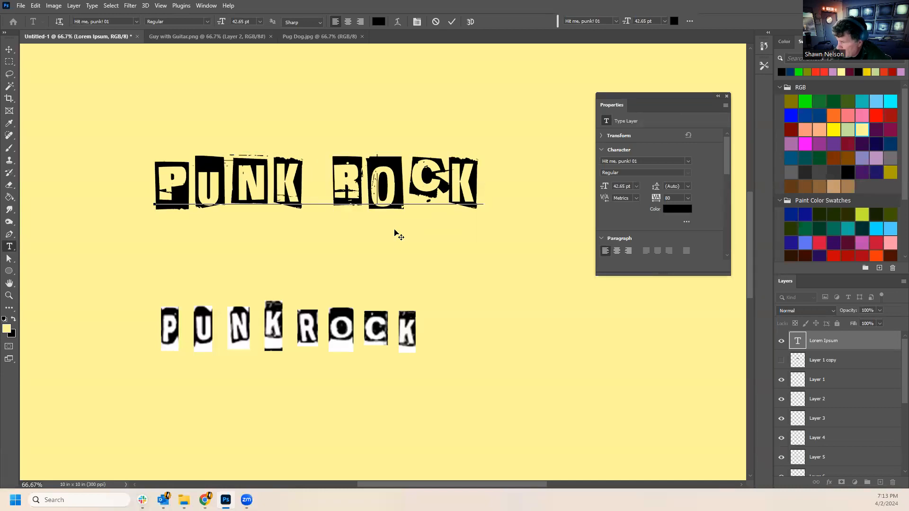
drag(398, 242, 380, 295)
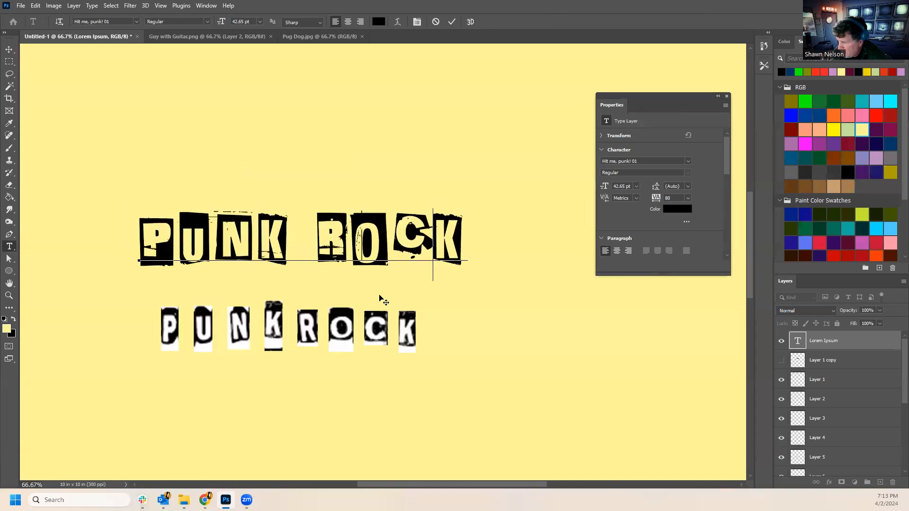
click(355, 318)
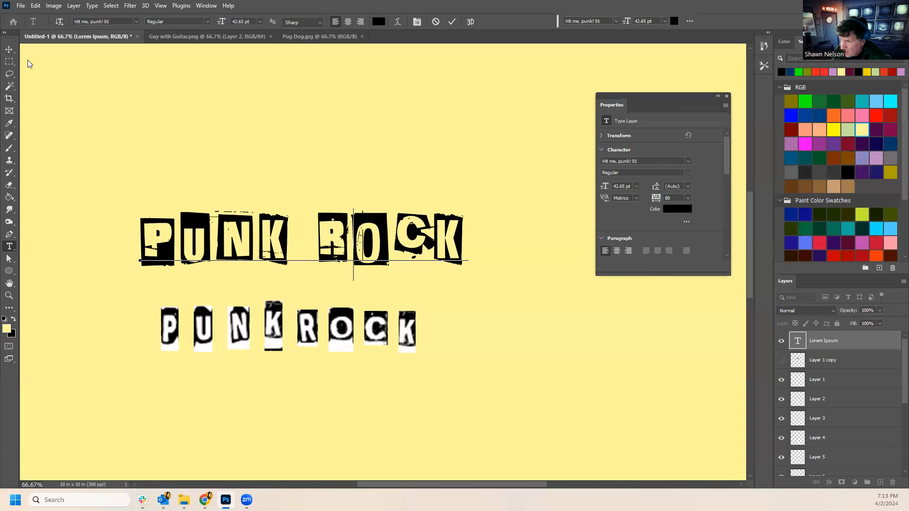
Nudge the live text slightly right and shift the cut-out letters below it to form two words, PUNK and ROCK, separated by a gap.
click(8, 53)
mouse_move(166, 240)
mouse_down()
mouse_move(205, 277)
mouse_move(264, 301)
mouse_move(197, 262)
mouse_move(185, 322)
mouse_move(191, 380)
mouse_move(170, 238)
mouse_up()
drag(176, 332, 184, 333)
drag(242, 334, 314, 331)
drag(375, 334, 398, 337)
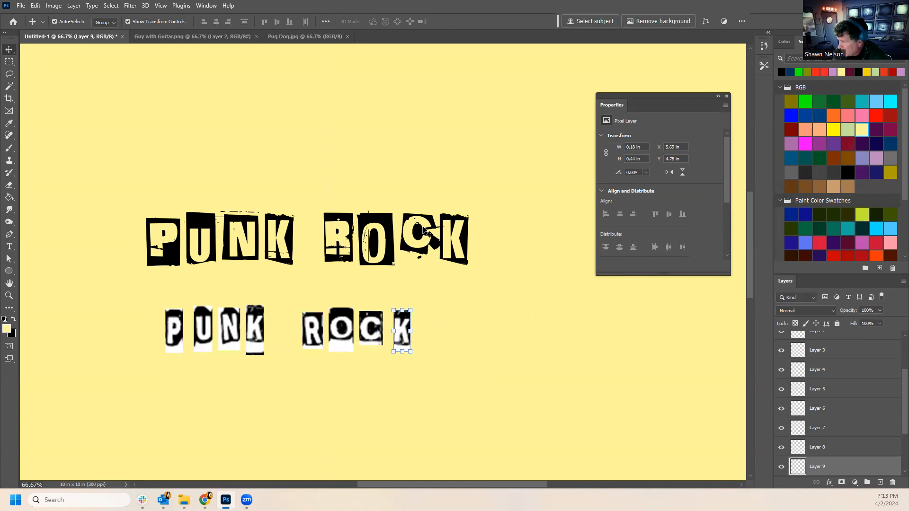
Set the live PUNK ROCK text's tracking to 0 and center it closely above the cut-out letters.
click(424, 231)
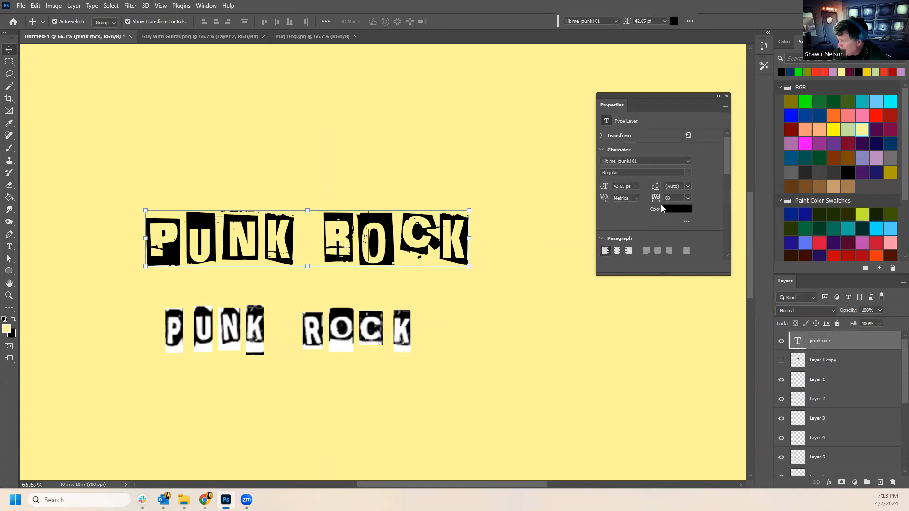
mouse_move(654, 198)
mouse_down()
mouse_move(663, 199)
mouse_move(653, 202)
mouse_up()
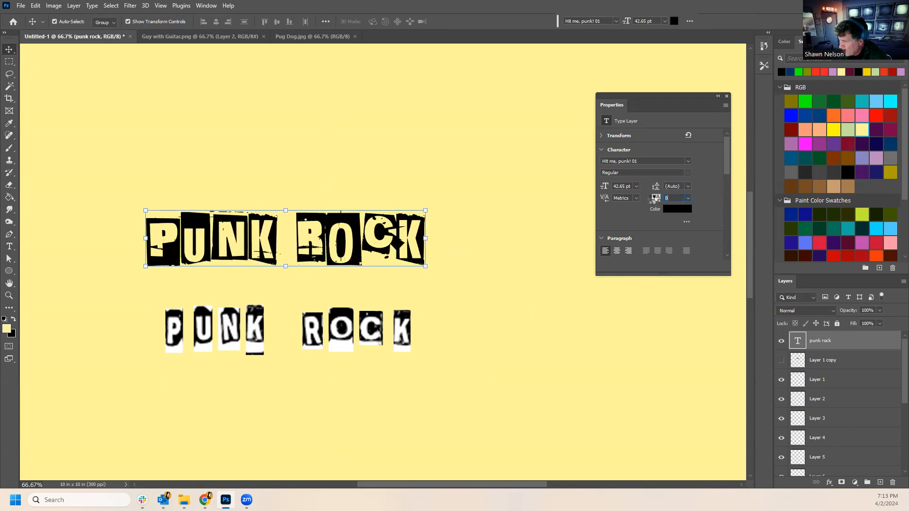
click(530, 256)
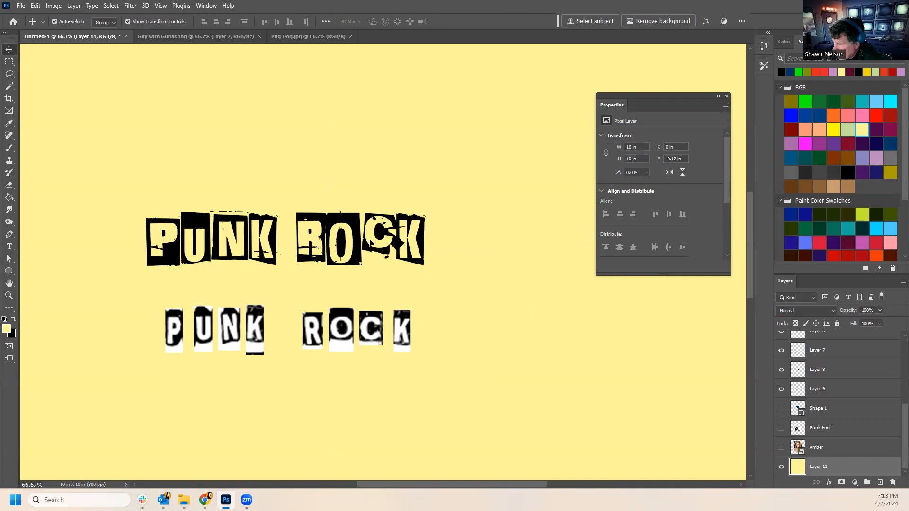
mouse_move(351, 258)
mouse_down()
mouse_move(362, 286)
mouse_move(360, 250)
mouse_up()
click(518, 340)
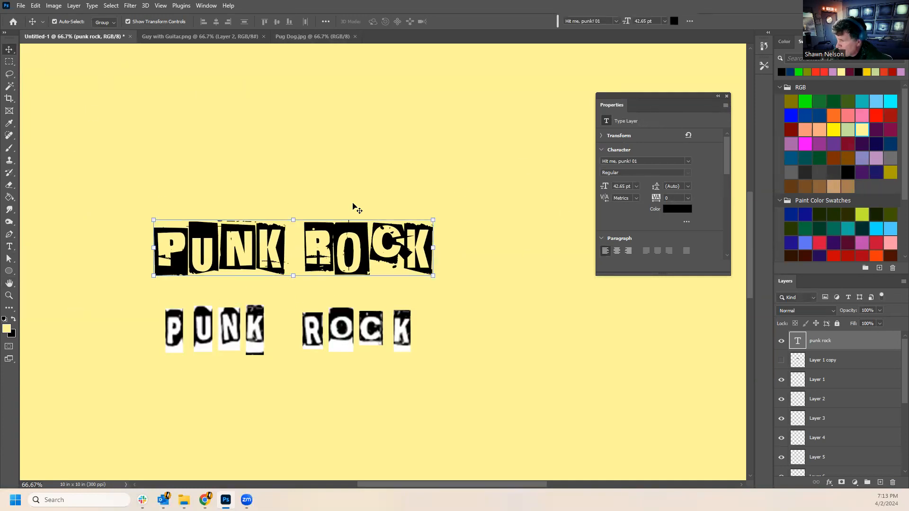
Warp the live PUNK ROCK text with a horizontal Arc style and a moderate upward bend.
click(9, 247)
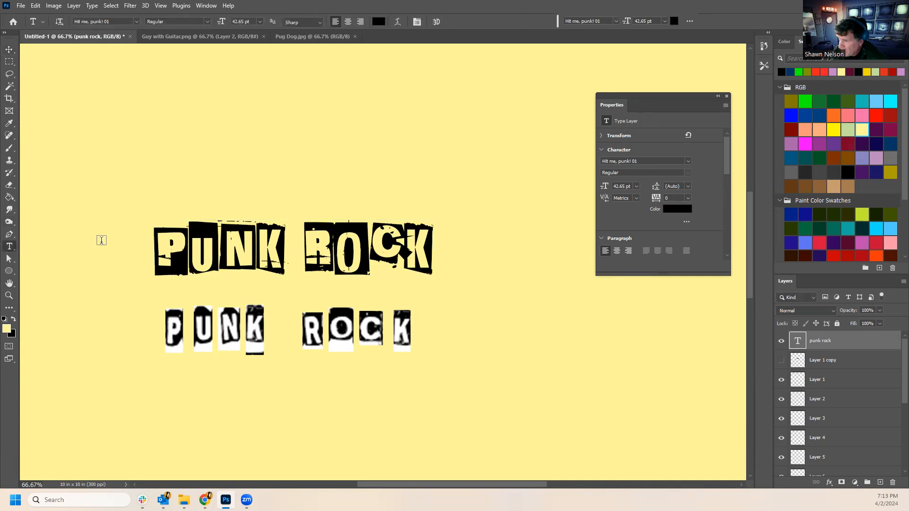
click(397, 21)
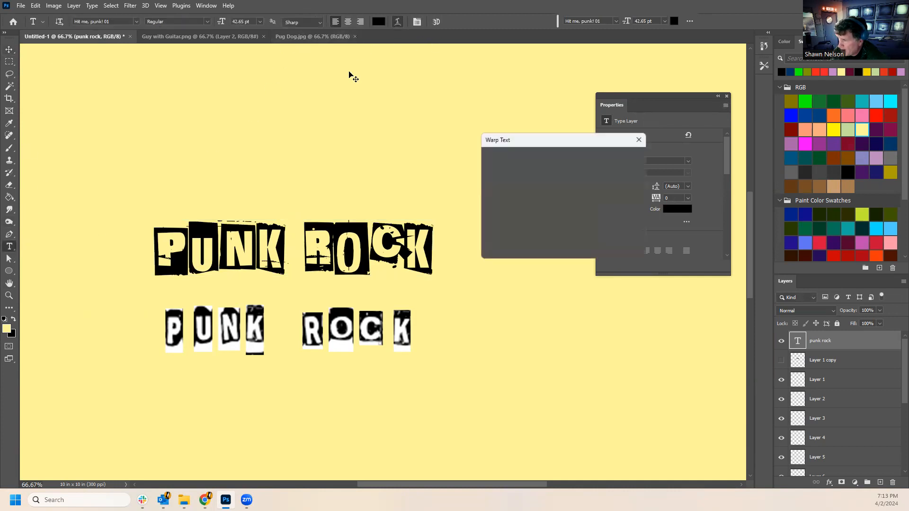
click(532, 155)
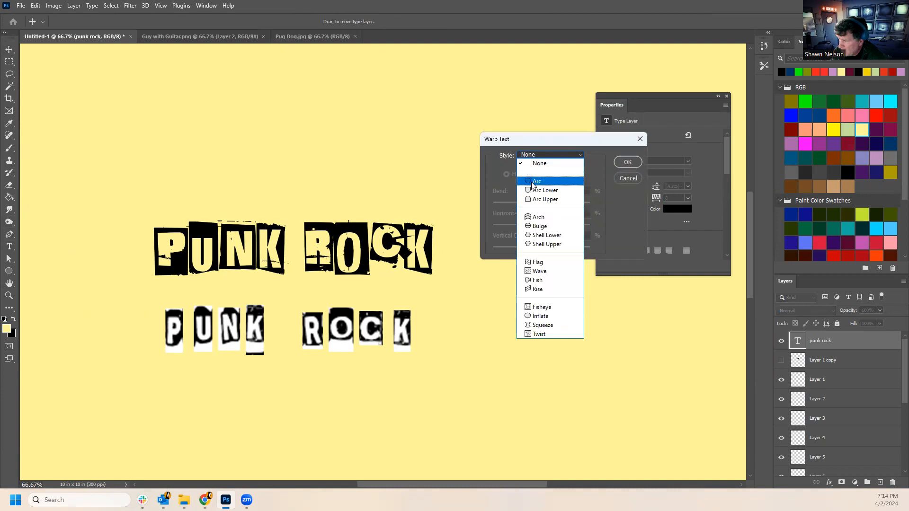
click(535, 176)
mouse_move(564, 203)
mouse_down()
mouse_move(526, 207)
mouse_move(556, 211)
mouse_up()
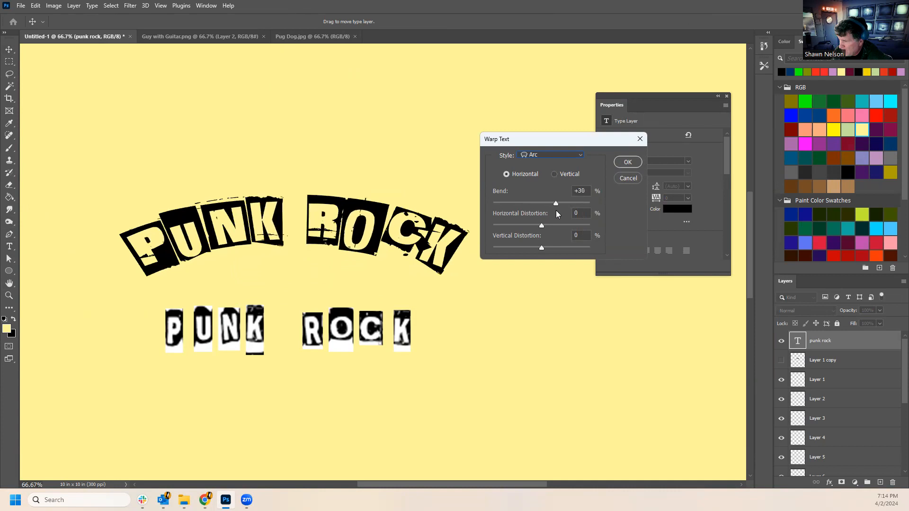
click(628, 162)
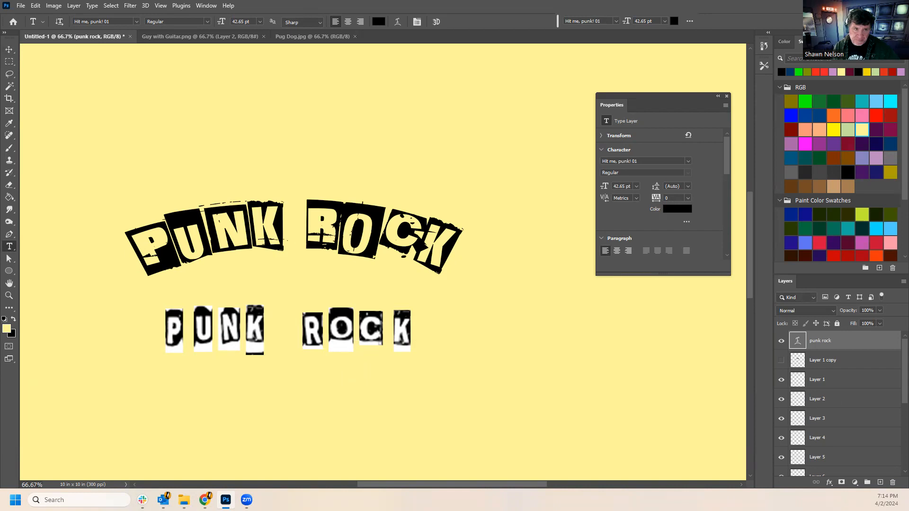
Switch to the browser to review the course page 11.1 Other Ways to Align Elements in Photoshop, and return to Photoshop.
key(alt+Tab)
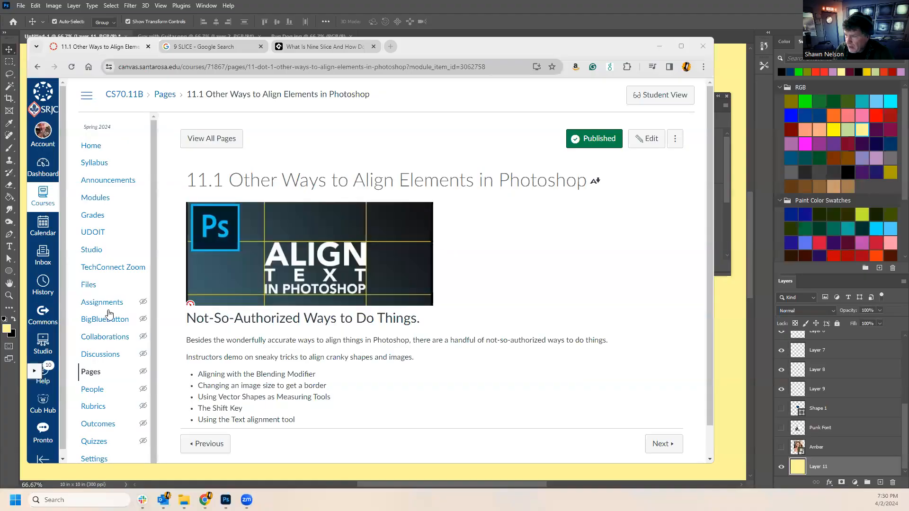
scroll(336, 379, down, 1)
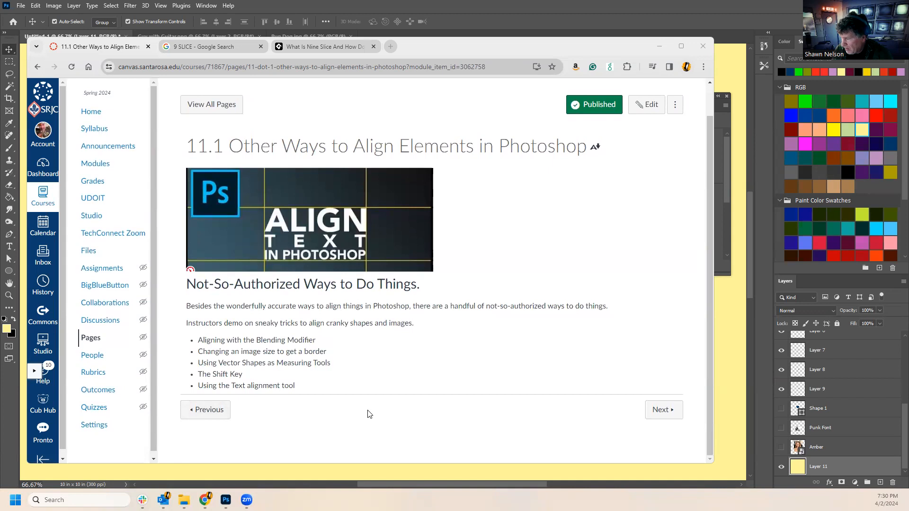
scroll(368, 414, up, 1)
drag(586, 49, 553, 52)
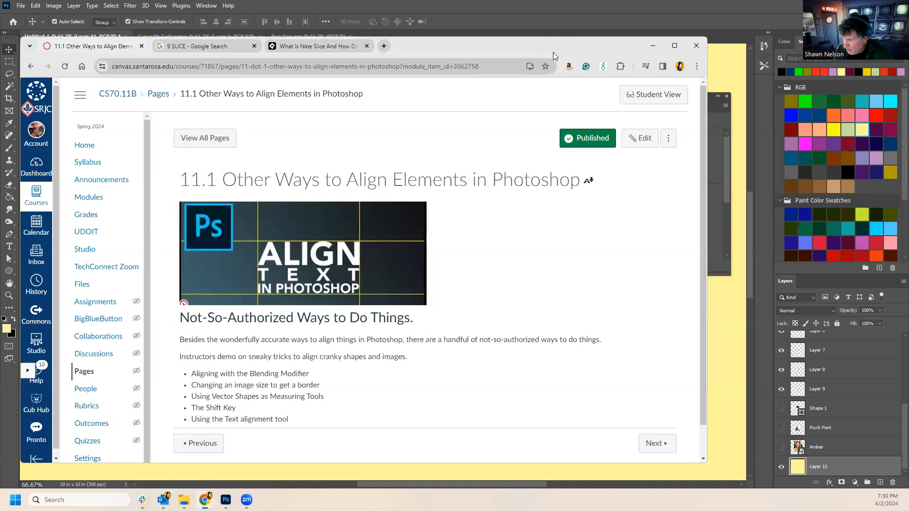
click(884, 271)
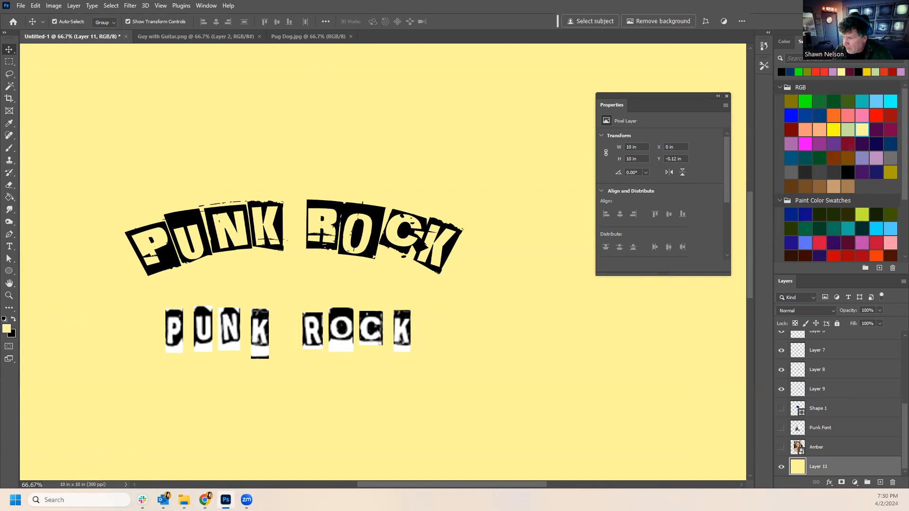
Show the Amber photo layer above the yellow background, with most of the canvas in view.
click(9, 295)
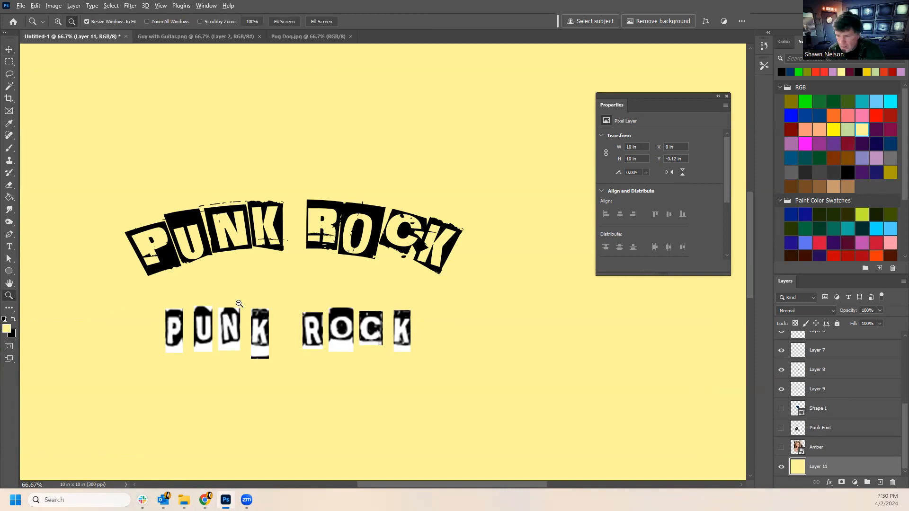
alt+click(239, 304)
alt+click(239, 303)
alt+click(236, 301)
alt+click(241, 305)
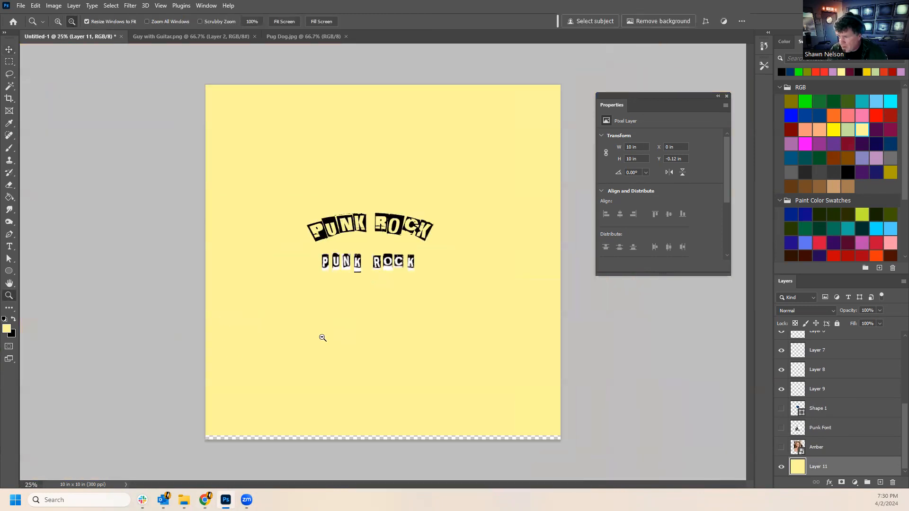
click(365, 284)
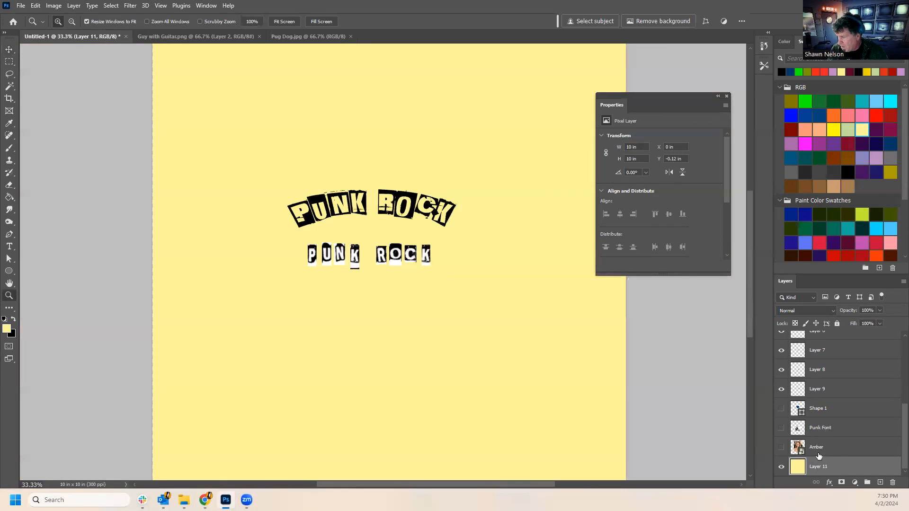
click(782, 447)
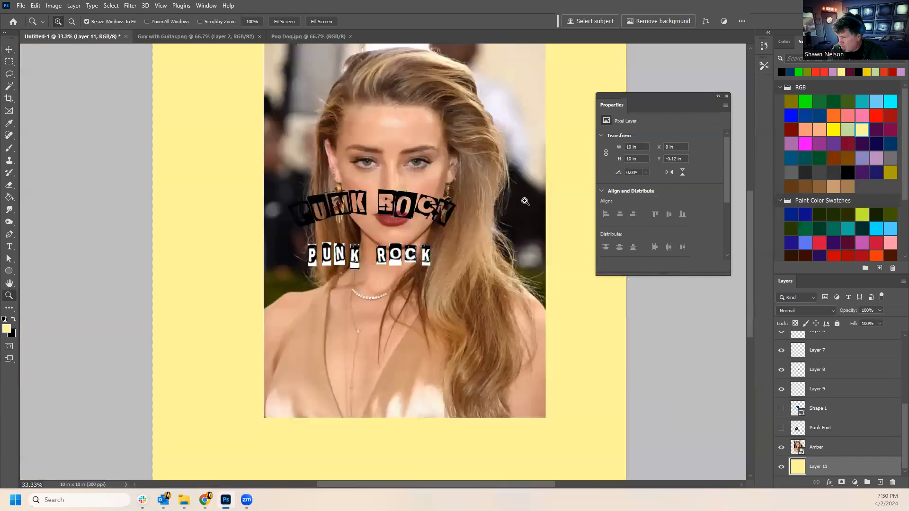
Hide the live text and all cut-out letter layers over the photo, and close the floating Properties panel.
drag(780, 389, 781, 331)
scroll(784, 372, up, 3)
drag(782, 439, 787, 328)
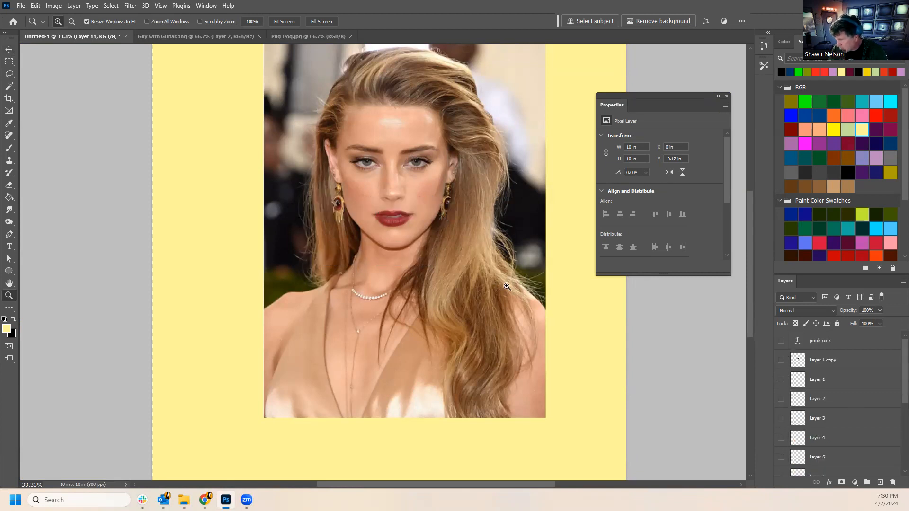
click(717, 97)
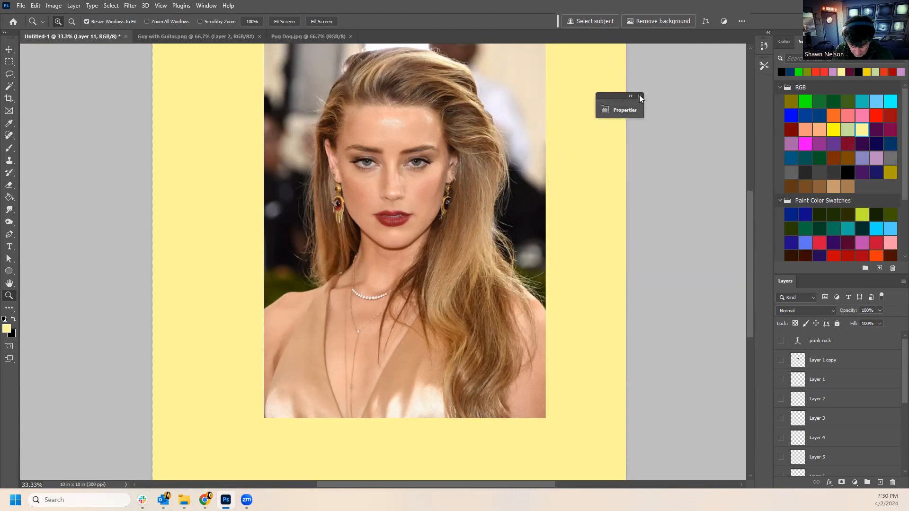
click(640, 97)
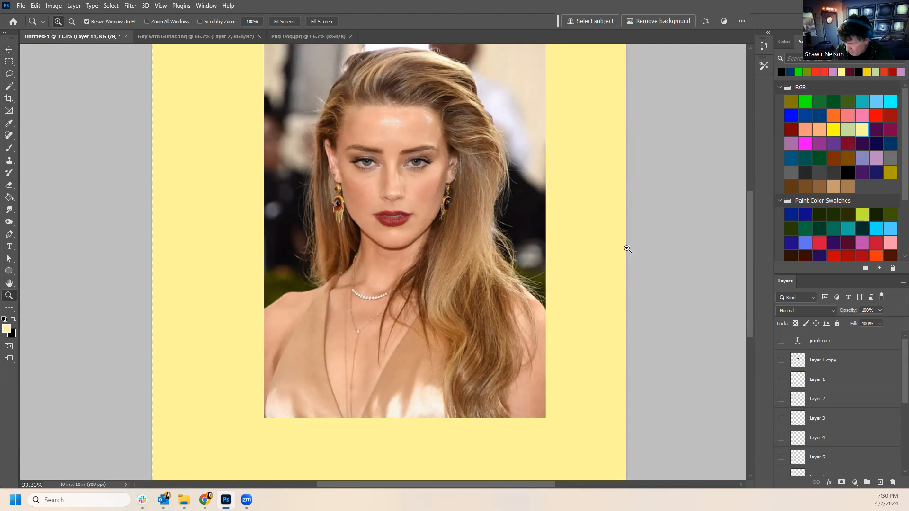
Enlarge the portrait photo proportionally and position it to fill the canvas height and reach past the right edge.
key(v)
click(356, 254)
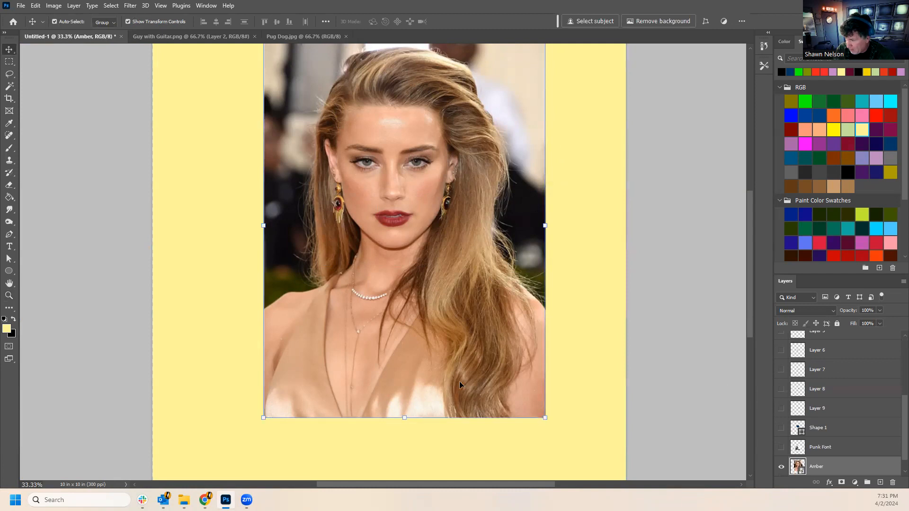
scroll(475, 380, down, 3)
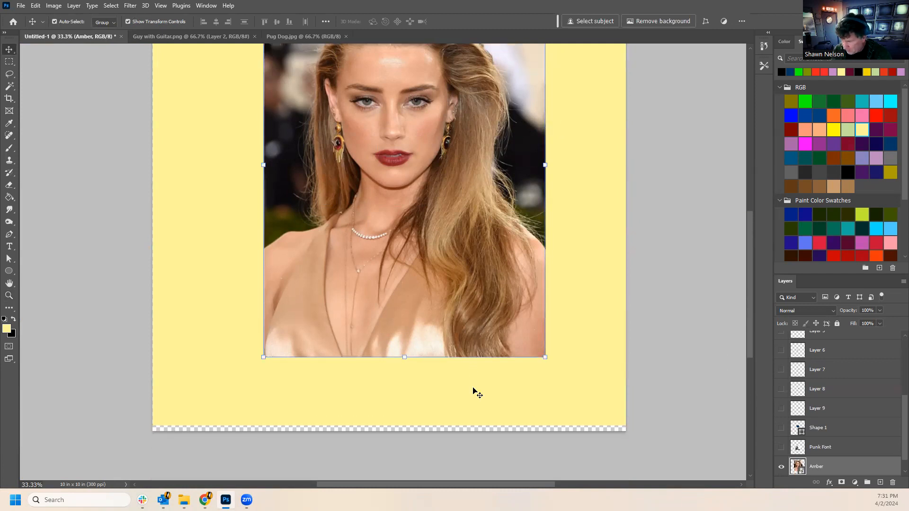
drag(545, 358, 603, 436)
scroll(551, 354, up, 5)
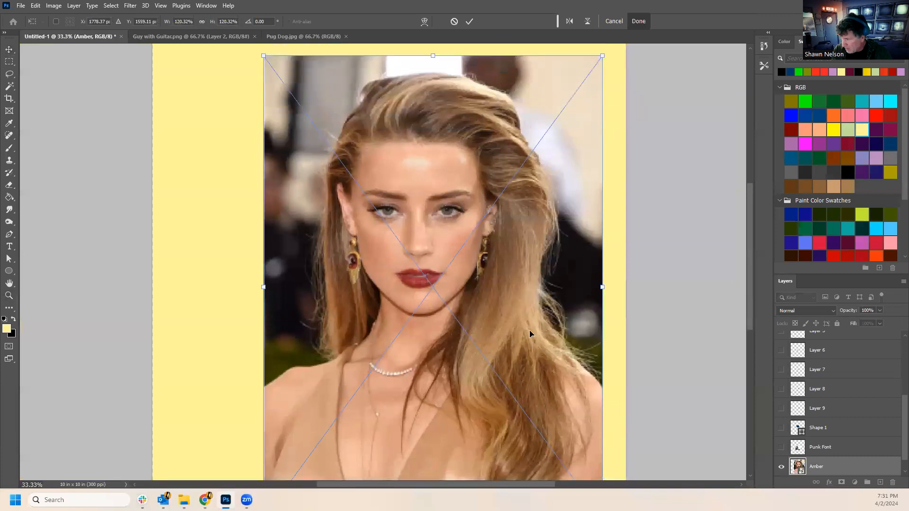
drag(602, 143, 638, 124)
drag(525, 254, 531, 257)
key(Return)
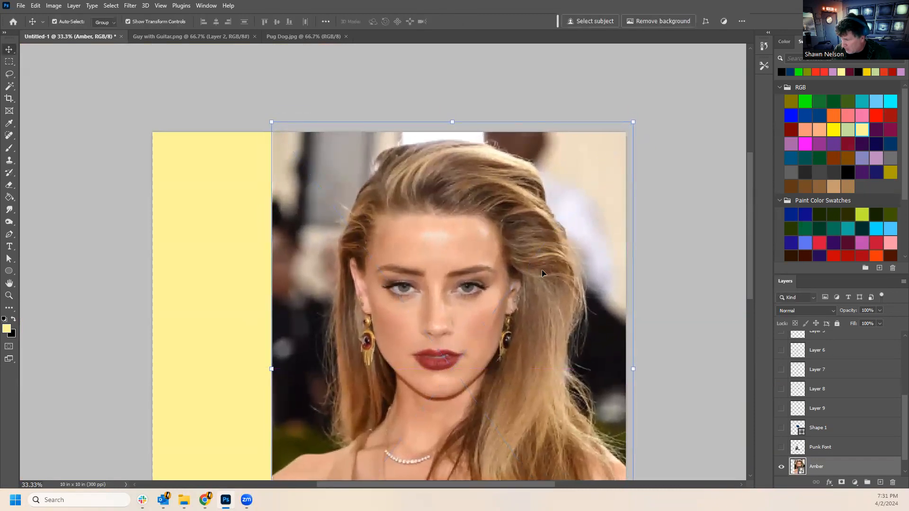
scroll(89, 145, down, 3)
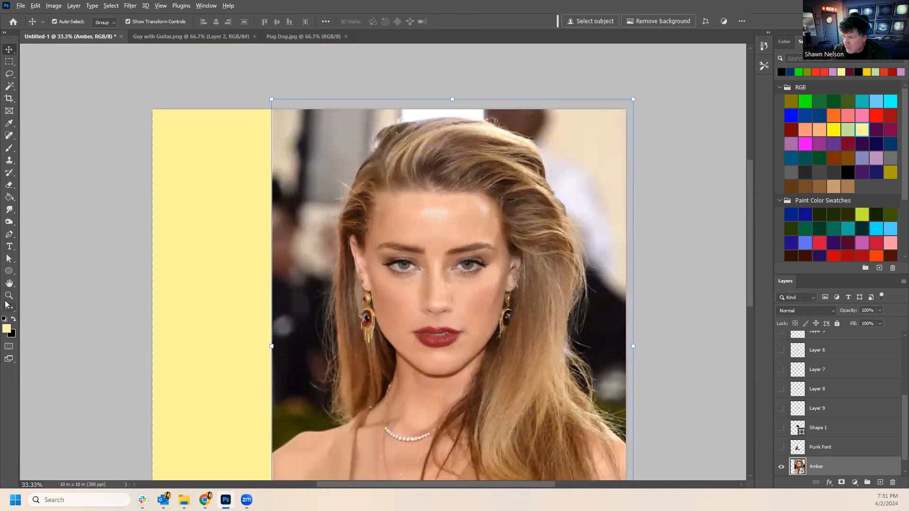
Crop the canvas to about 7.3 × 10.1 in, cutting off the yellow strip beside the portrait.
click(9, 296)
alt+click(92, 310)
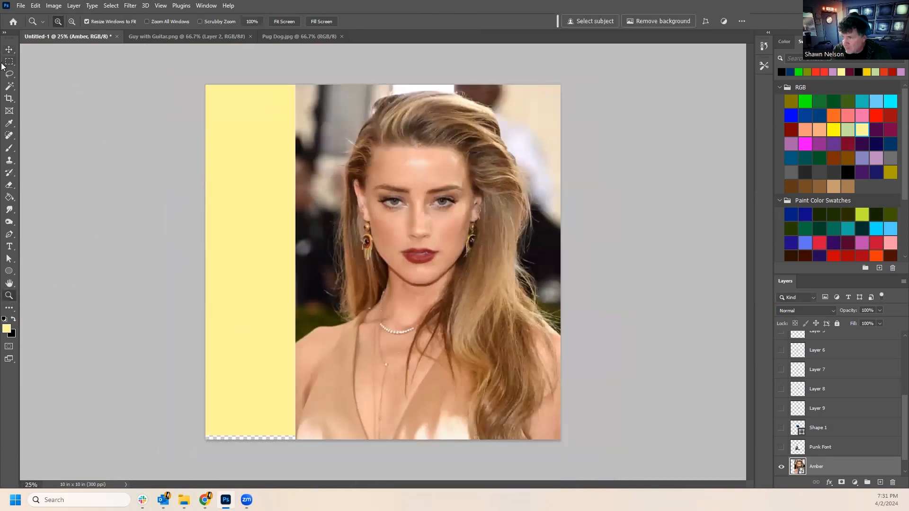
click(9, 98)
drag(204, 261, 251, 274)
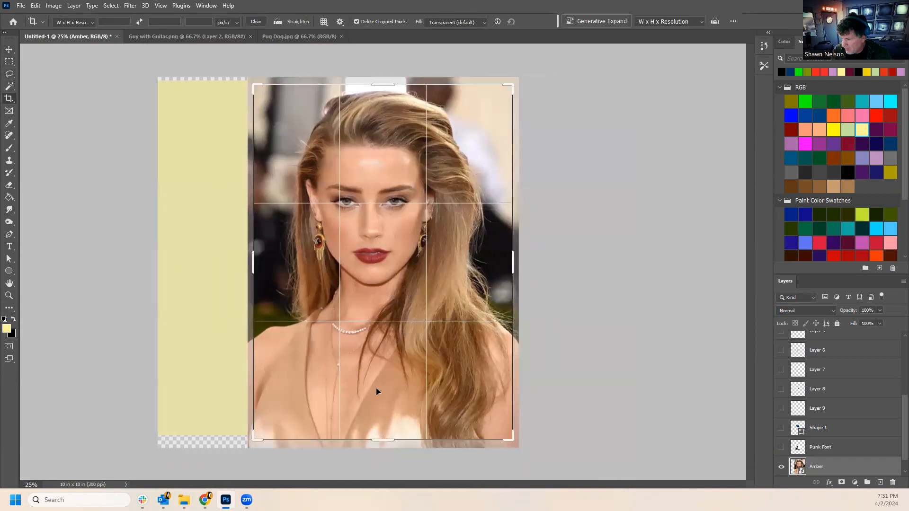
drag(388, 439, 389, 445)
key(Return)
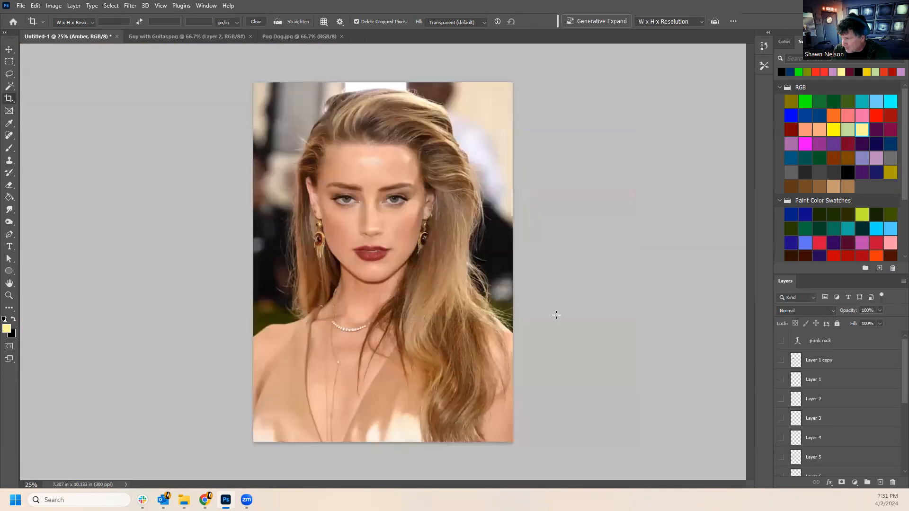
Rasterize the portrait smart object layer and duplicate it.
click(9, 295)
scroll(884, 385, down, 5)
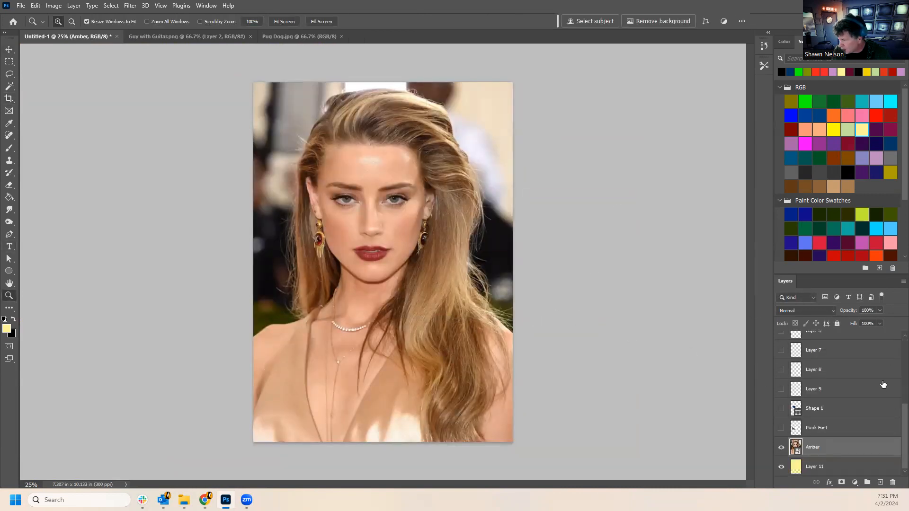
right_click(832, 445)
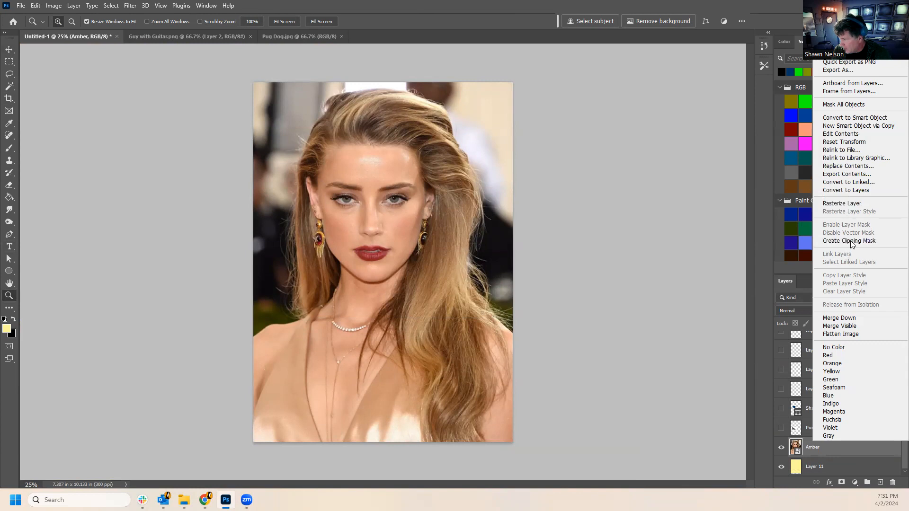
click(861, 203)
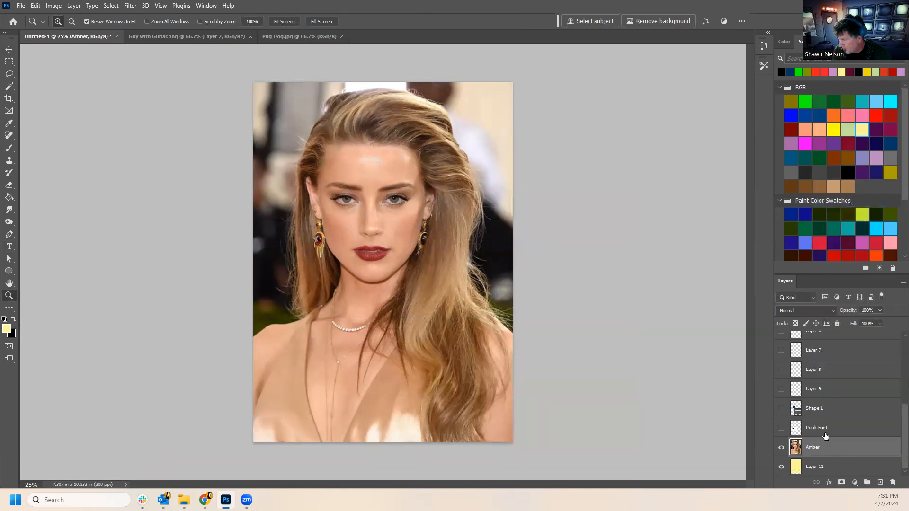
right_click(835, 451)
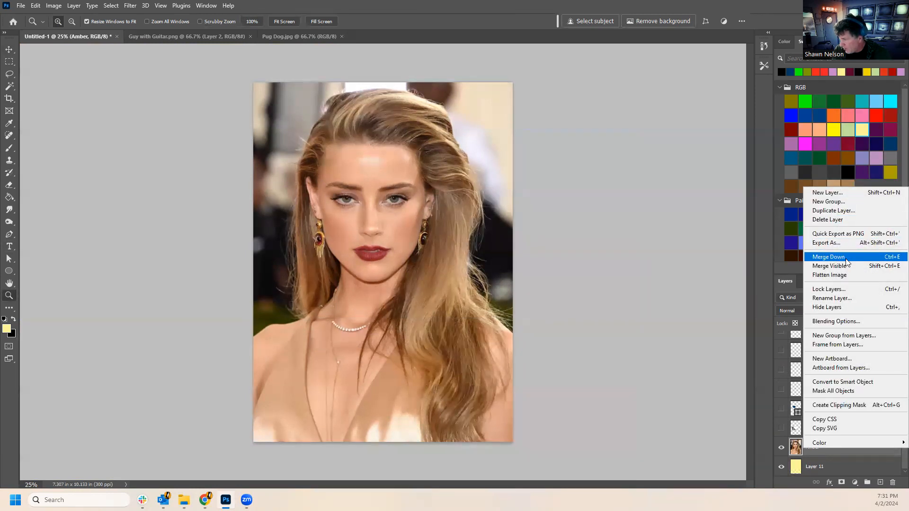
click(834, 210)
click(455, 159)
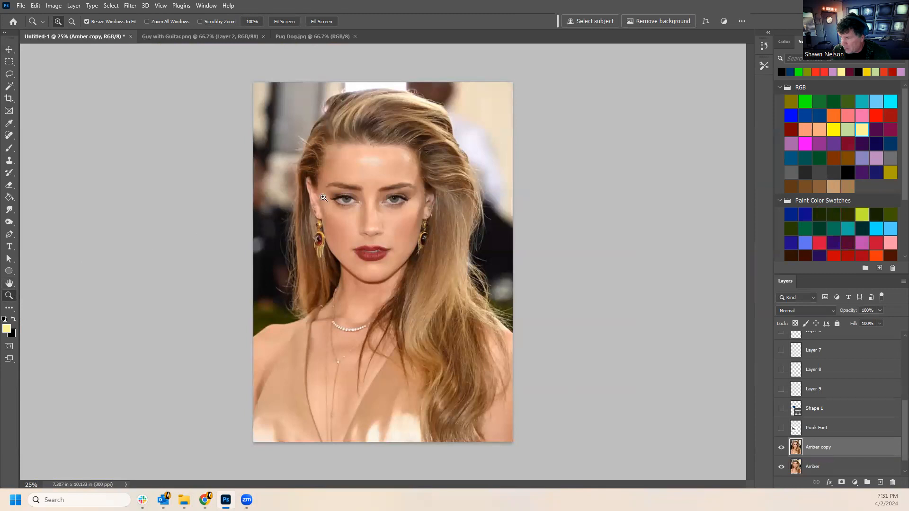
Lasso the eye on the image's right side in the duplicated portrait and copy it to a new layer.
click(351, 183)
click(414, 163)
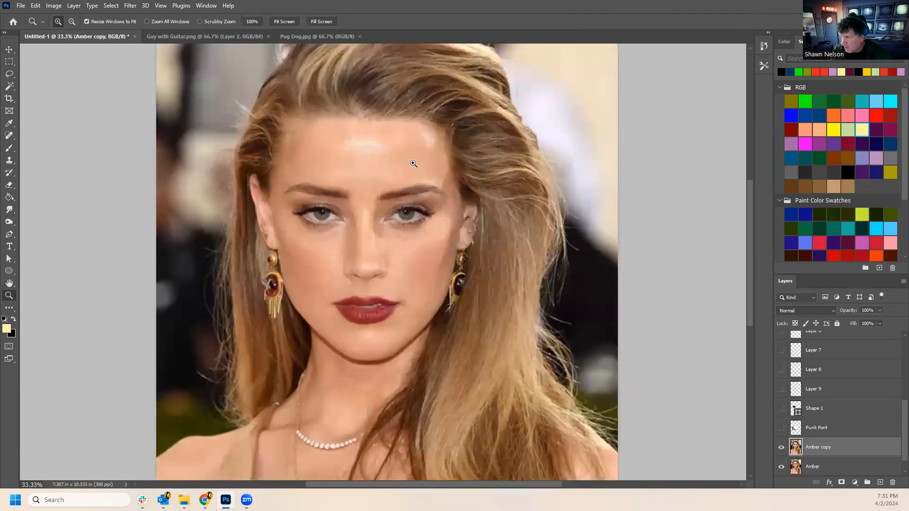
click(413, 166)
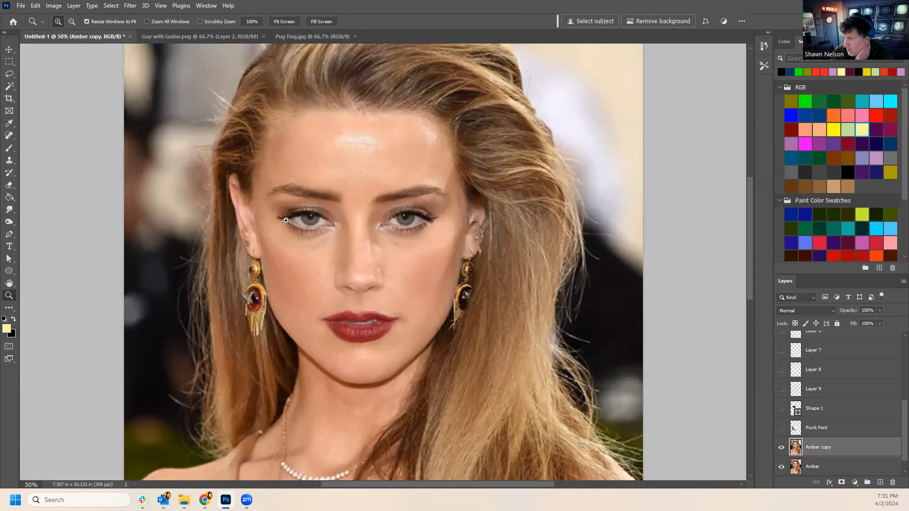
click(12, 76)
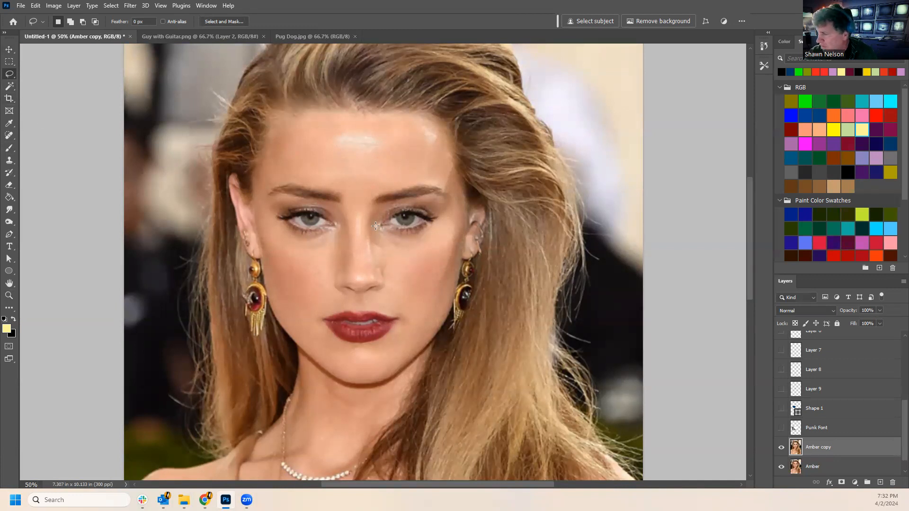
mouse_move(374, 229)
mouse_down()
mouse_move(397, 203)
mouse_move(419, 199)
mouse_move(439, 223)
mouse_move(409, 240)
mouse_move(376, 234)
mouse_up()
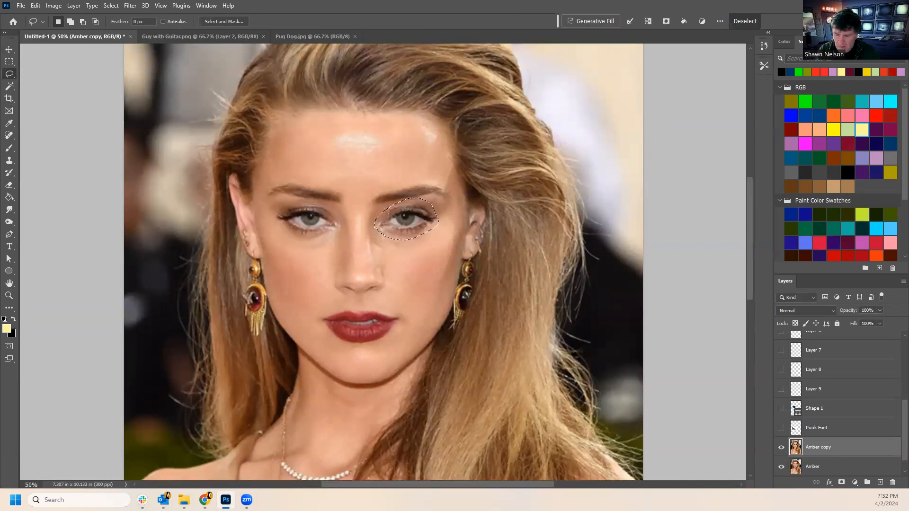
key(ctrl+j)
Scale the copied eye up to an exaggerated size and centre it over the original eye.
key(ctrl+t)
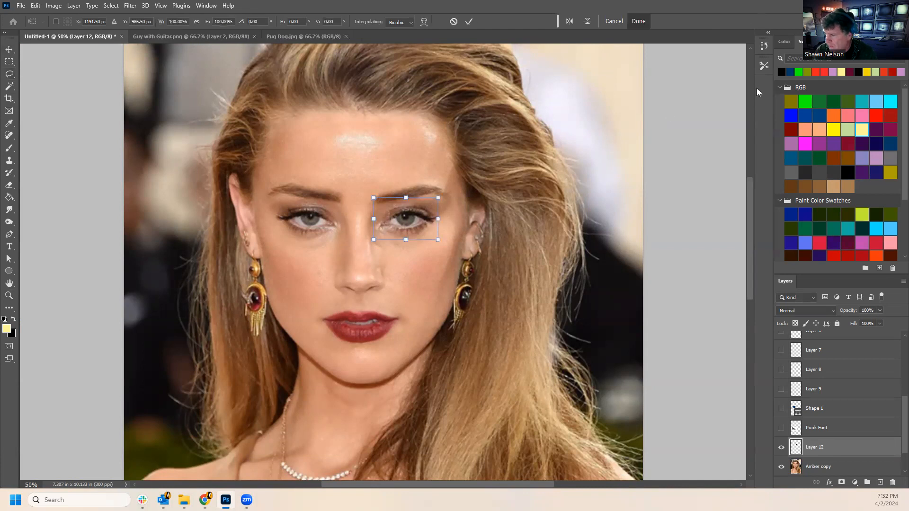
drag(436, 240, 479, 290)
drag(460, 230, 449, 200)
key(Return)
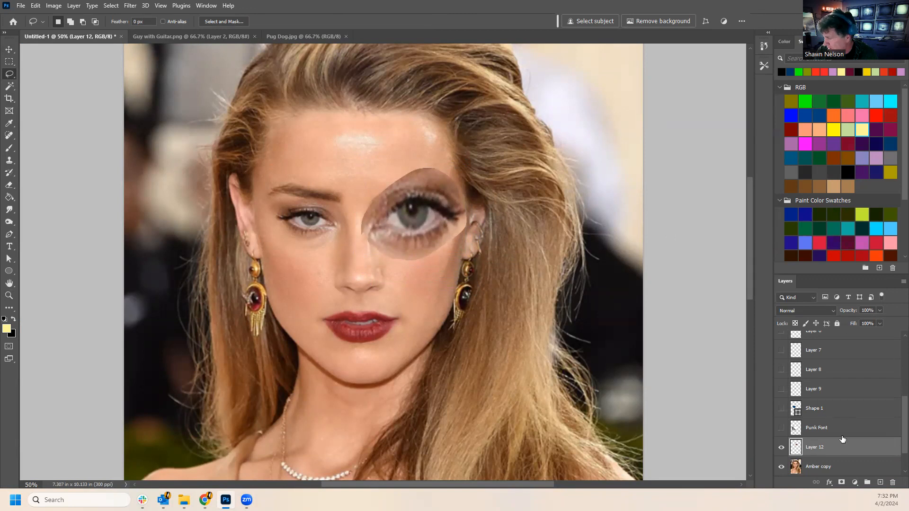
Lasso the eye on the image's left side in the duplicated portrait and copy it to its own layer.
click(836, 466)
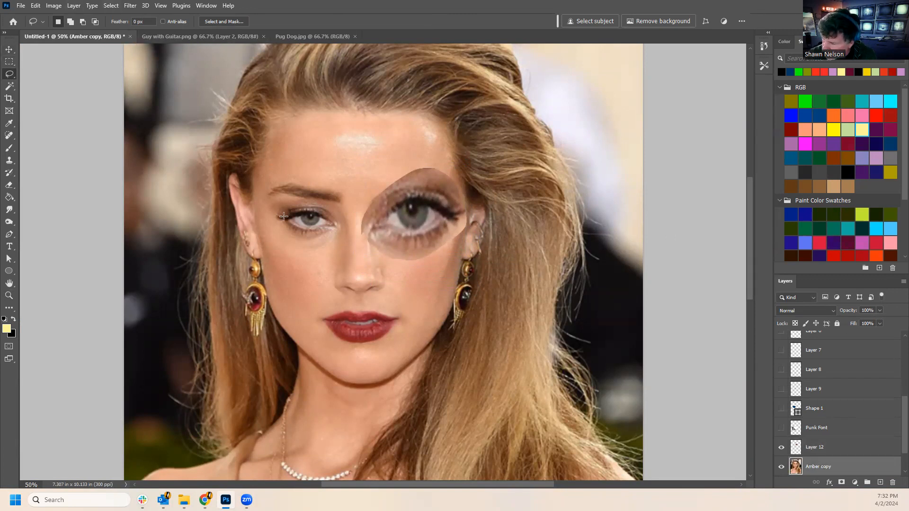
mouse_move(273, 216)
mouse_down()
mouse_move(293, 236)
mouse_move(337, 229)
mouse_move(334, 214)
mouse_move(312, 201)
mouse_move(274, 216)
mouse_up()
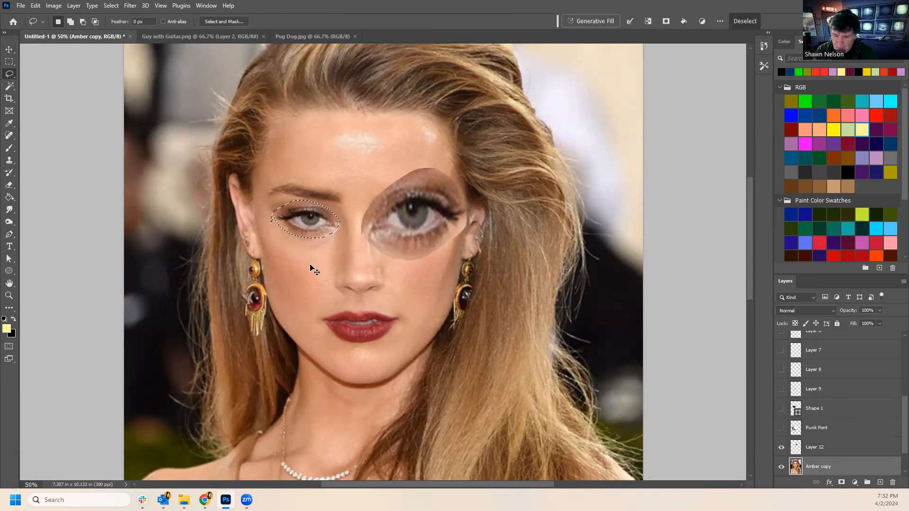
key(ctrl+j)
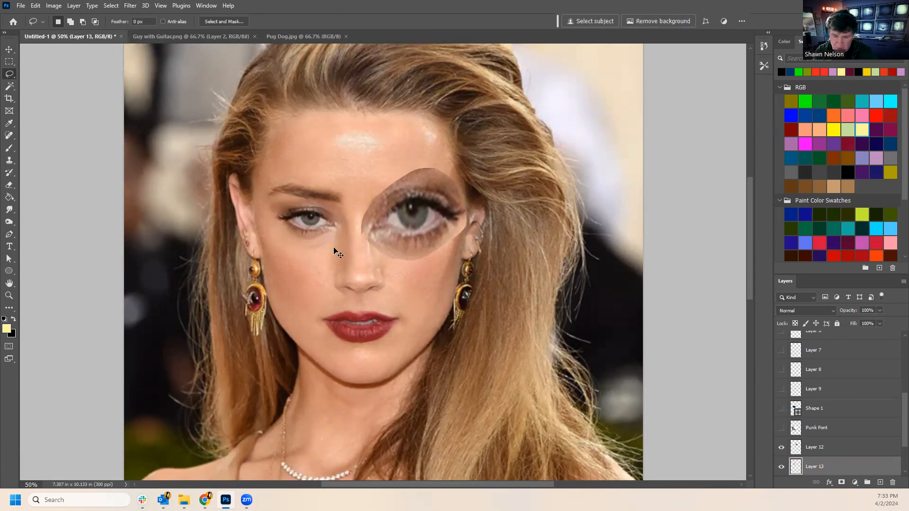
Scale the copied left-side eye to about 174% width and 237% height to match the other enlarged eye.
key(ctrl+t)
mouse_move(340, 199)
mouse_down()
mouse_move(411, 161)
mouse_move(331, 197)
mouse_move(342, 190)
mouse_move(338, 199)
mouse_up()
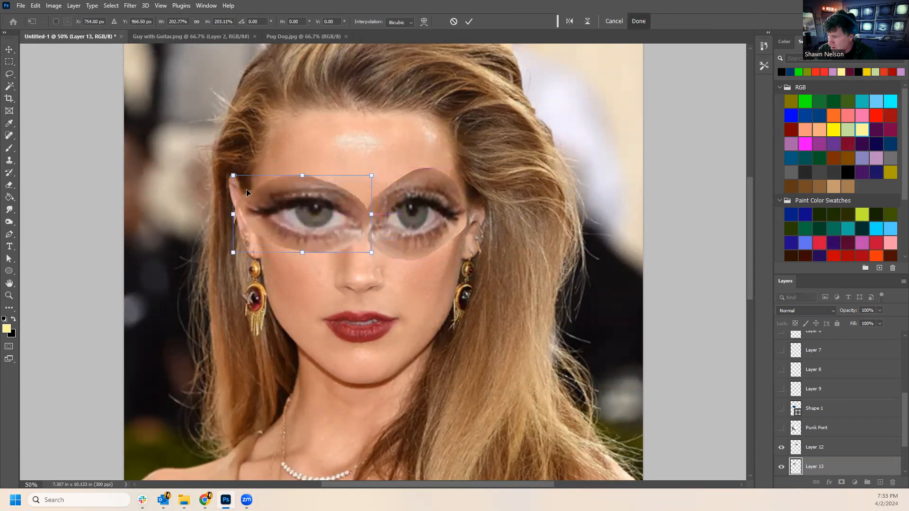
drag(232, 215, 252, 222)
drag(333, 203, 322, 203)
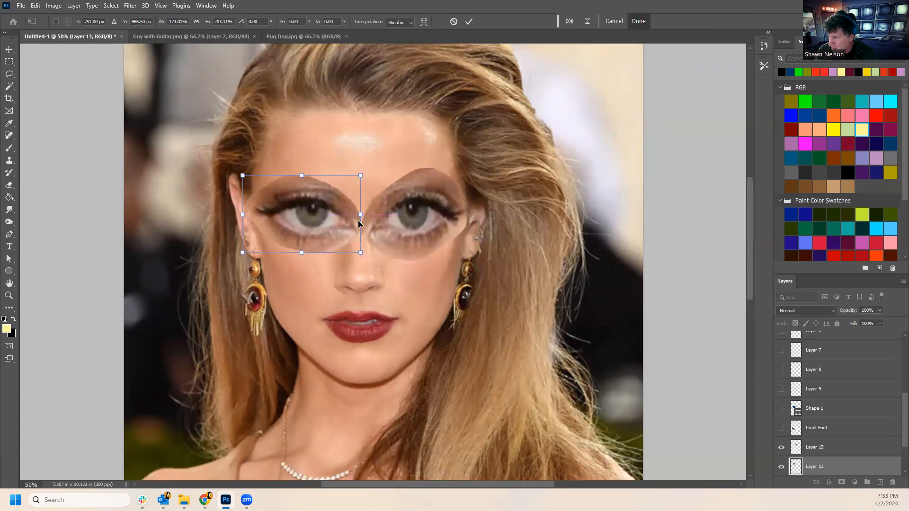
drag(361, 216, 352, 216)
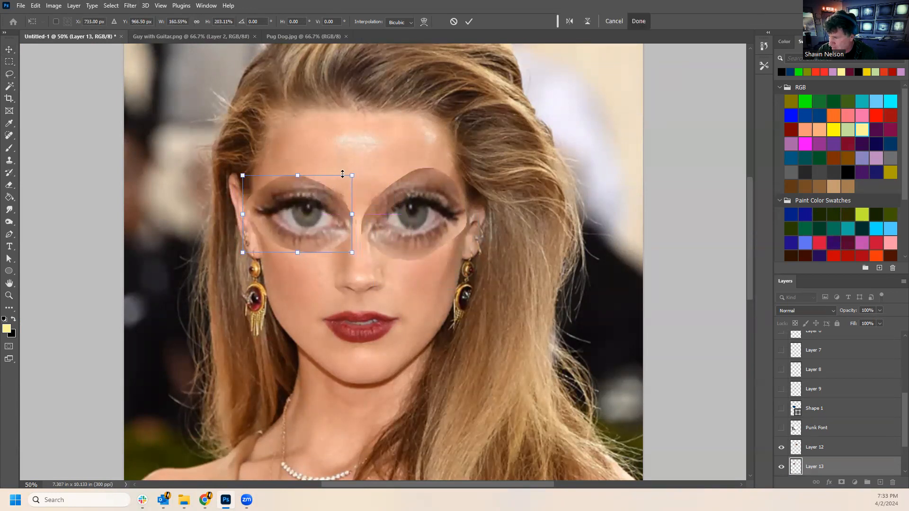
drag(353, 176, 361, 168)
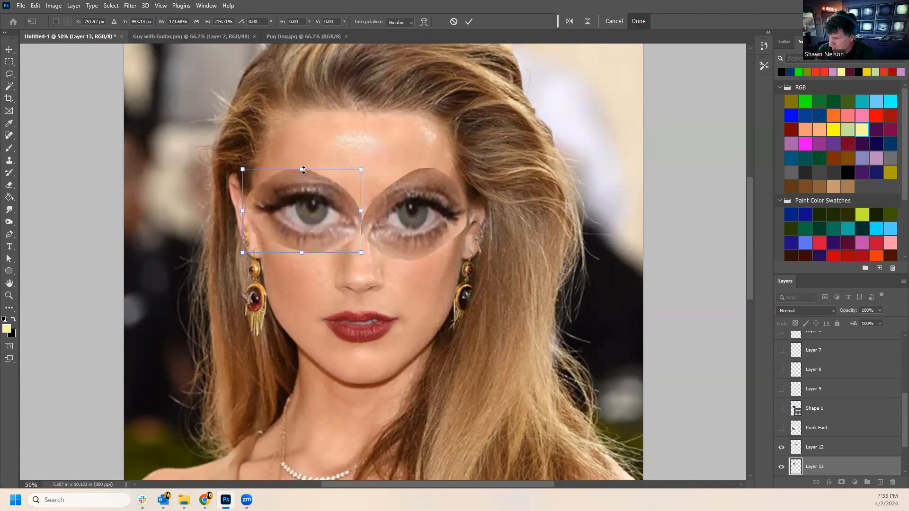
drag(301, 169, 301, 164)
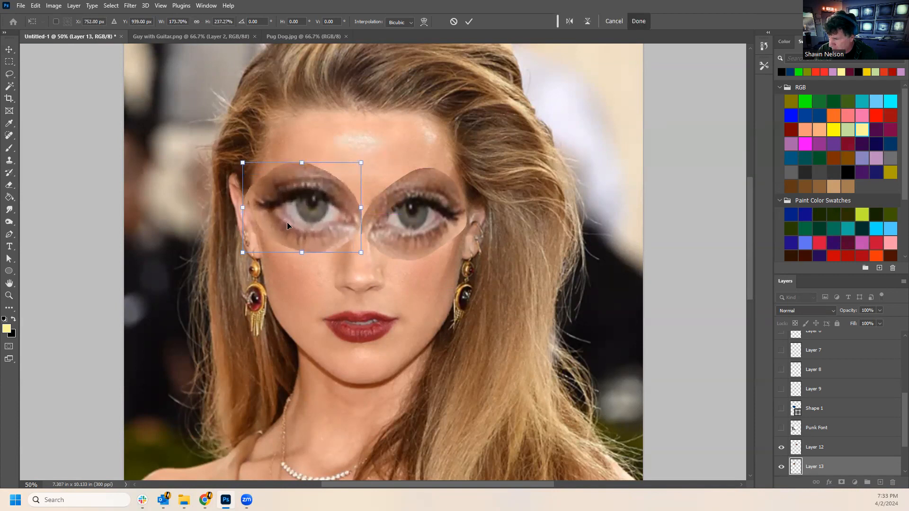
key(Return)
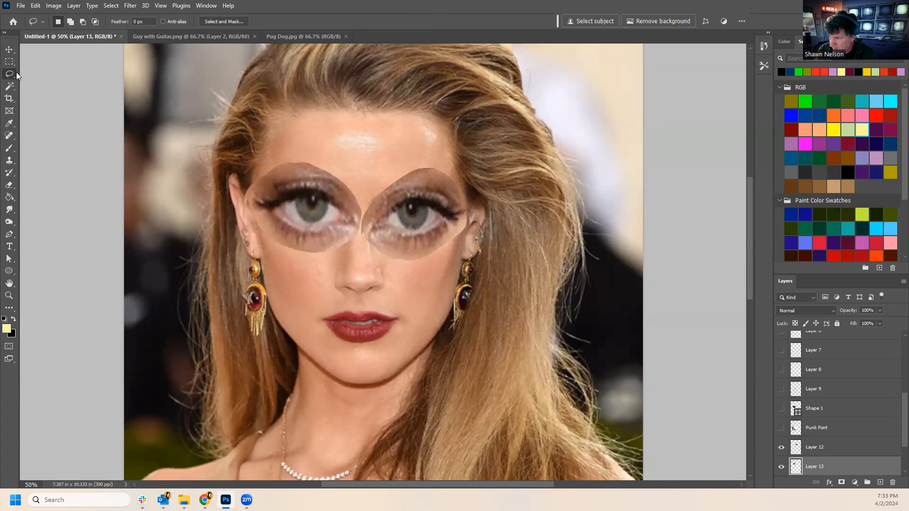
Nudge the enlarged right-side eye upward and stretch its height to about 106% to match the left-side eye.
click(10, 49)
drag(410, 217, 410, 209)
drag(415, 253, 415, 258)
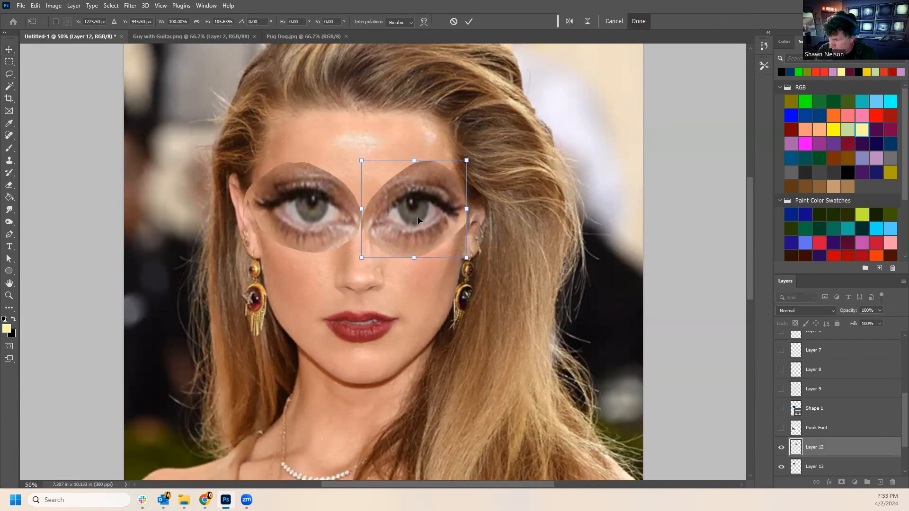
key(Return)
Select both enlarged eye layers and merge them into one layer.
click(715, 319)
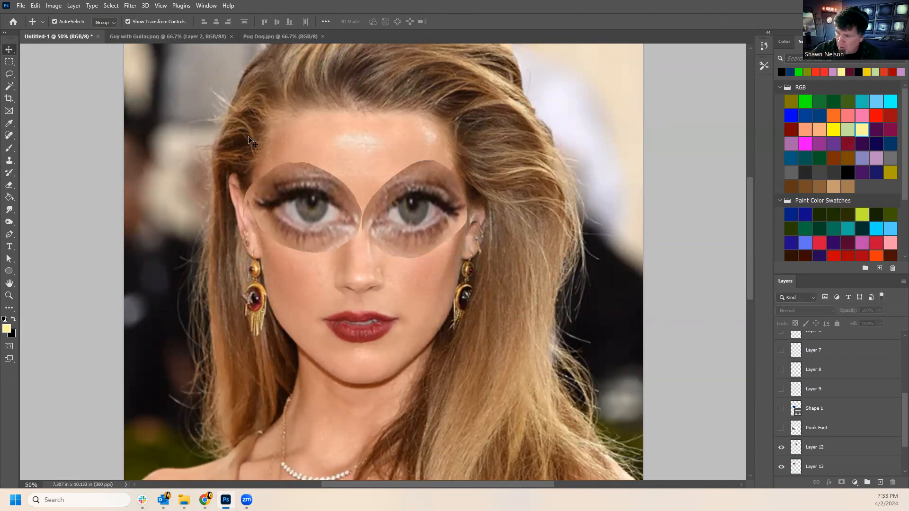
click(331, 215)
shift+click(444, 222)
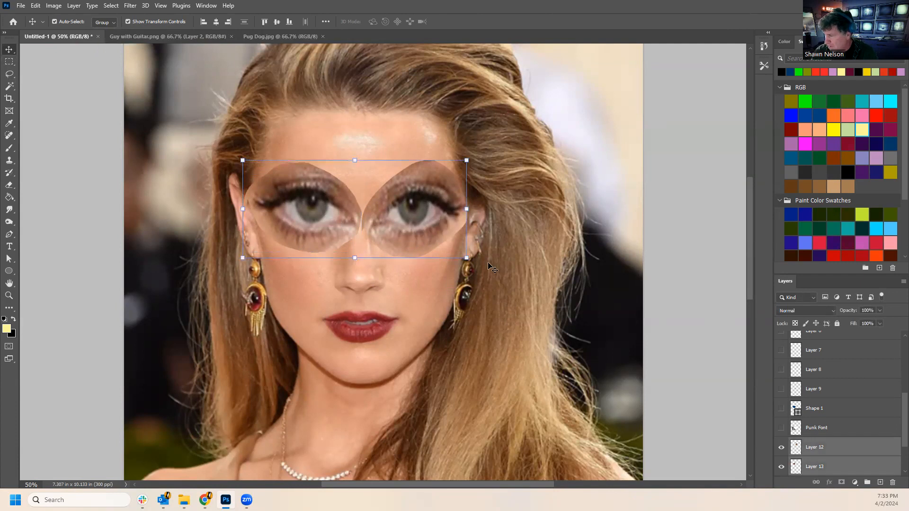
right_click(869, 452)
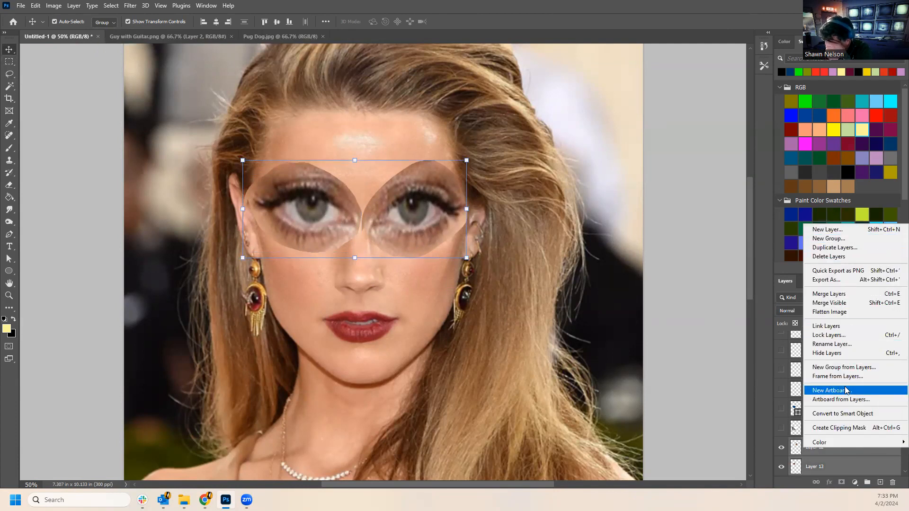
click(839, 296)
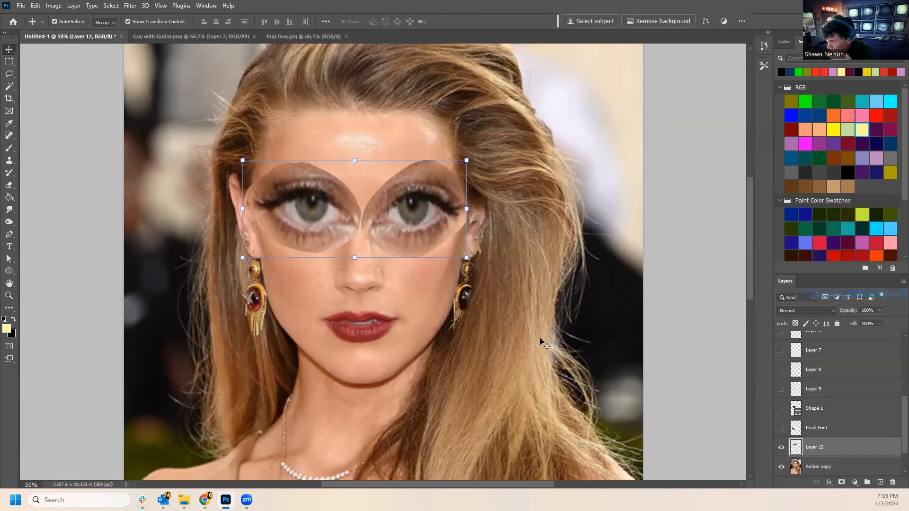
Set up the Eraser with a soft brush edge and 35% opacity.
click(9, 296)
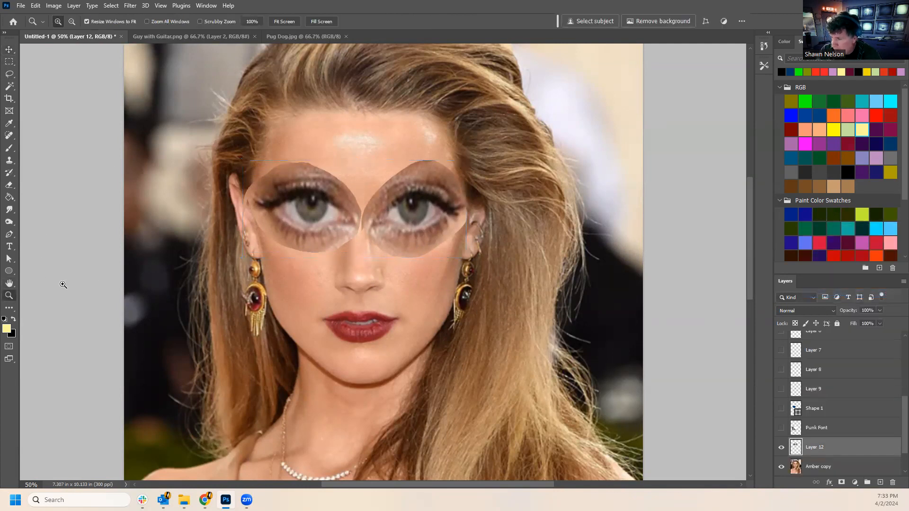
click(10, 185)
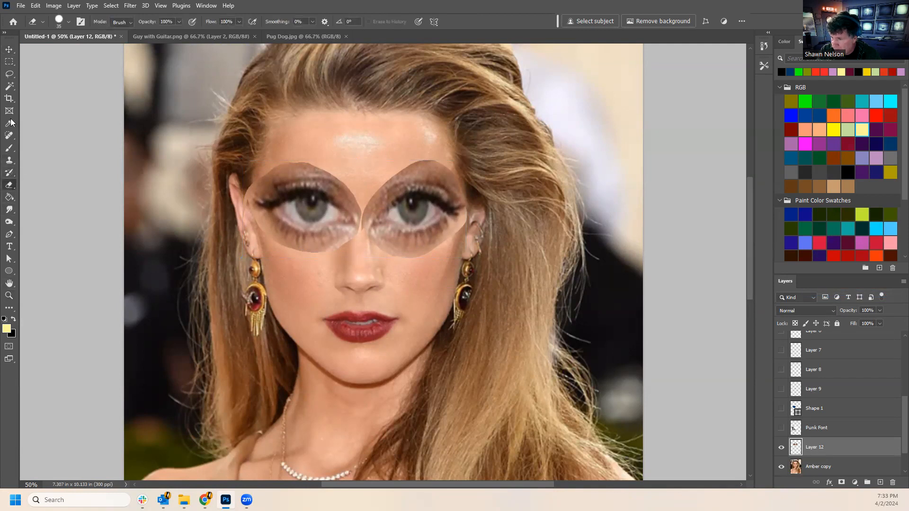
click(67, 21)
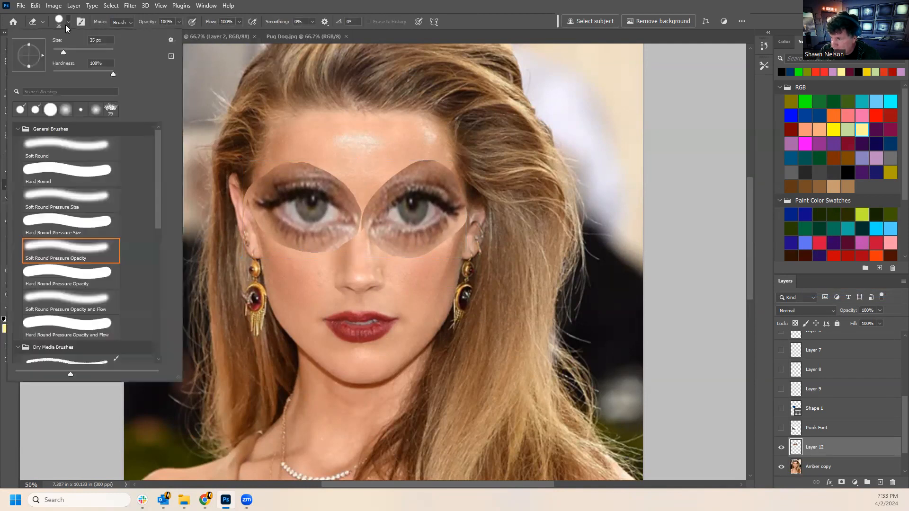
drag(54, 73, 46, 72)
click(327, 4)
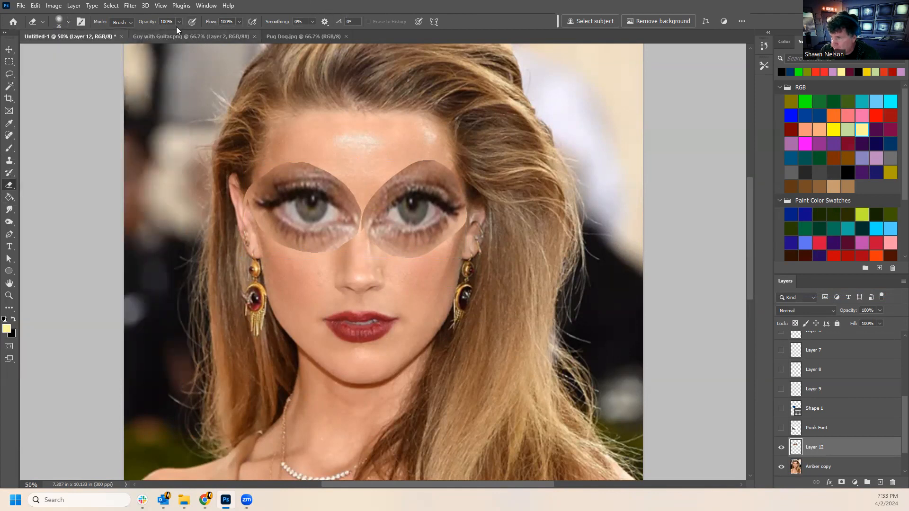
drag(179, 22, 146, 30)
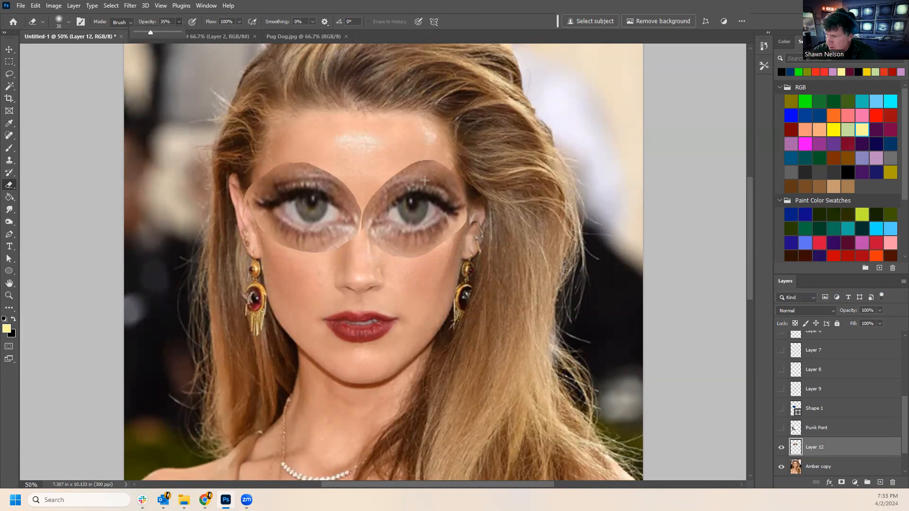
Enlarge the eraser to 90 px and erase the hard edges around the enlarged eye on the image's right side.
key(bracketright)
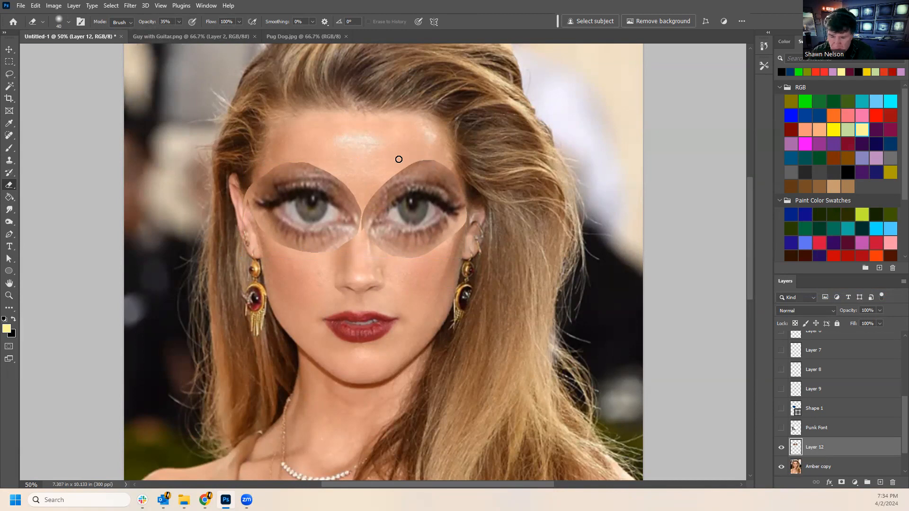
key(bracketright)
key(bracketright)
key(bracketright)
key(bracketright)
key(bracketright)
mouse_move(362, 229)
mouse_down()
mouse_move(362, 206)
mouse_move(362, 238)
mouse_move(378, 184)
mouse_move(366, 211)
mouse_move(390, 176)
mouse_move(362, 209)
mouse_move(417, 156)
mouse_move(360, 206)
mouse_move(428, 158)
mouse_move(360, 224)
mouse_move(371, 192)
mouse_up()
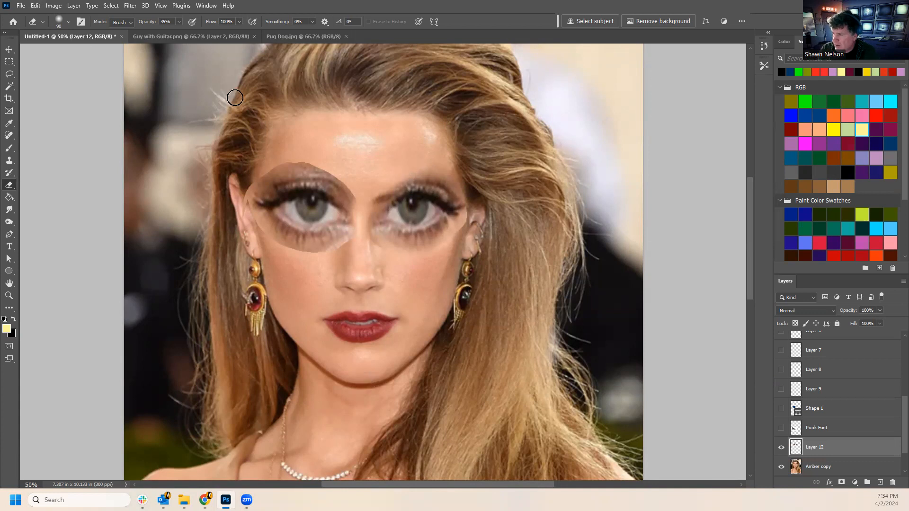
Nudge the merged eyes layer slightly upward and to the right on the face.
click(9, 51)
drag(434, 223, 430, 217)
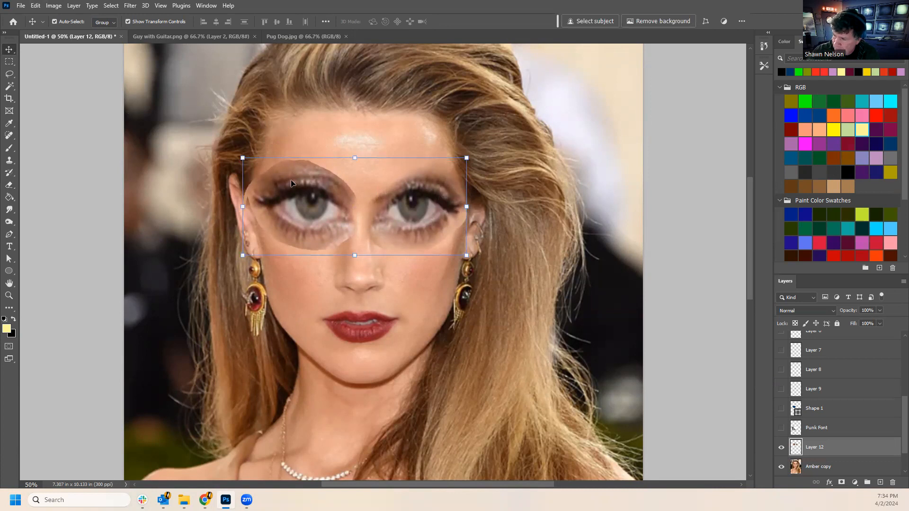
click(39, 204)
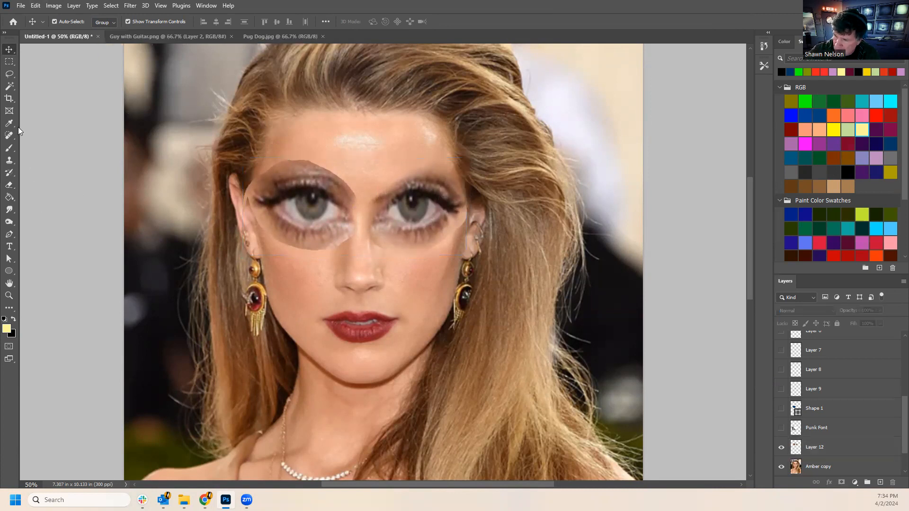
click(9, 185)
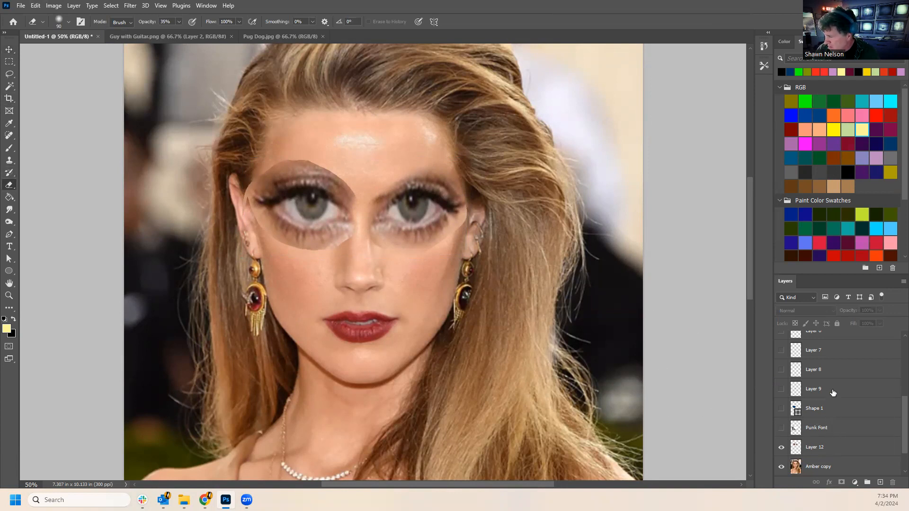
click(11, 52)
click(418, 224)
drag(436, 243, 439, 244)
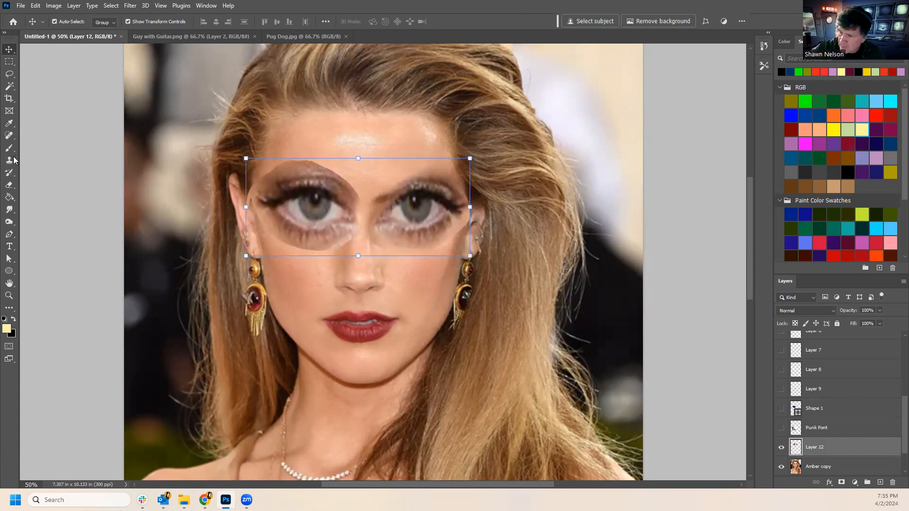
Erase the hard edges around the enlarged eye on the image's left side to blend it into the skin.
click(9, 185)
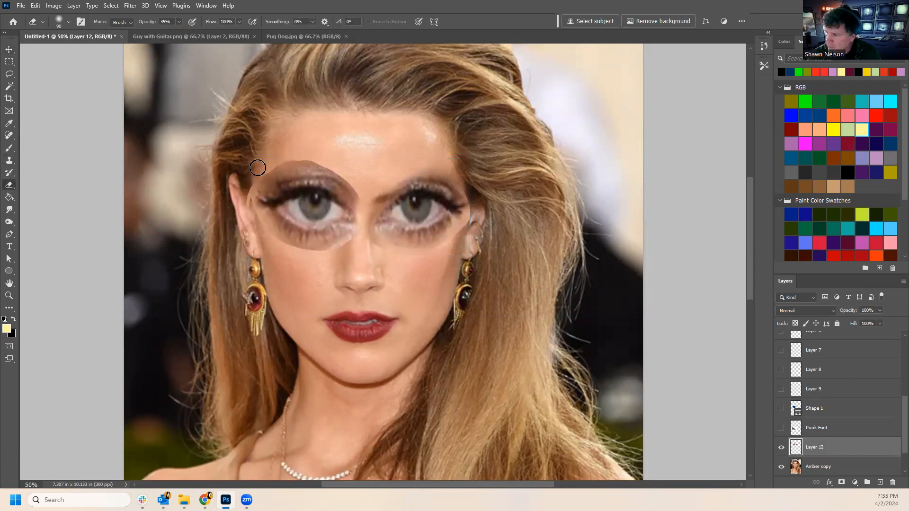
mouse_move(256, 223)
mouse_down()
mouse_move(277, 172)
mouse_move(267, 168)
mouse_move(247, 192)
mouse_move(256, 180)
mouse_up()
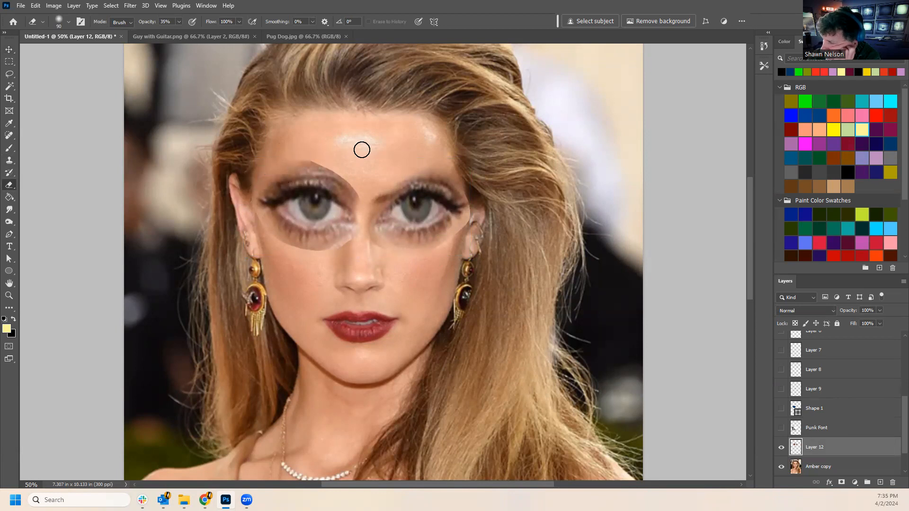
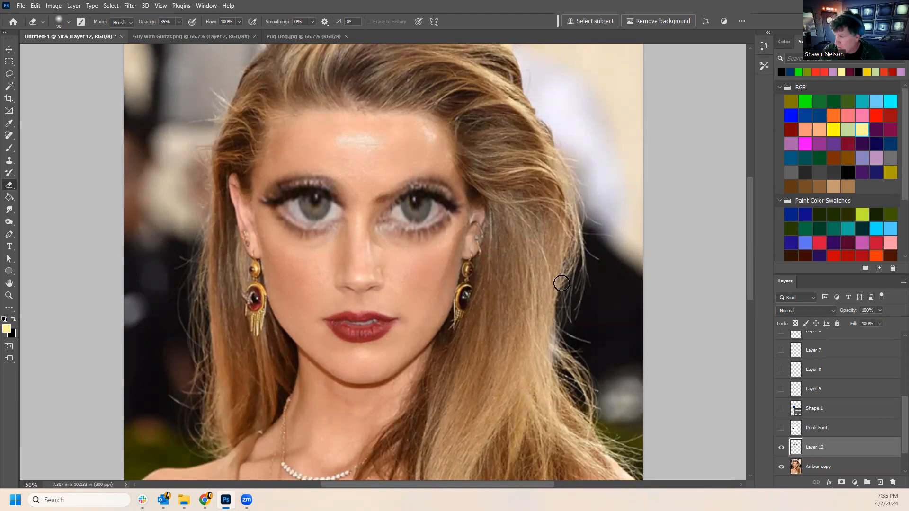
Compare the whole portrait with and without the enlarged eyes by toggling the visibility of Layer 12.
click(8, 295)
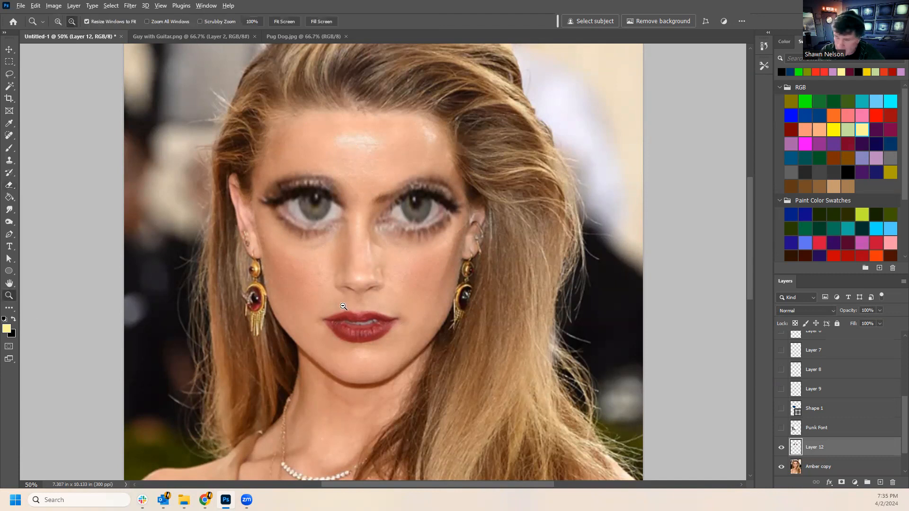
alt+click(342, 306)
alt+click(342, 306)
alt+click(342, 305)
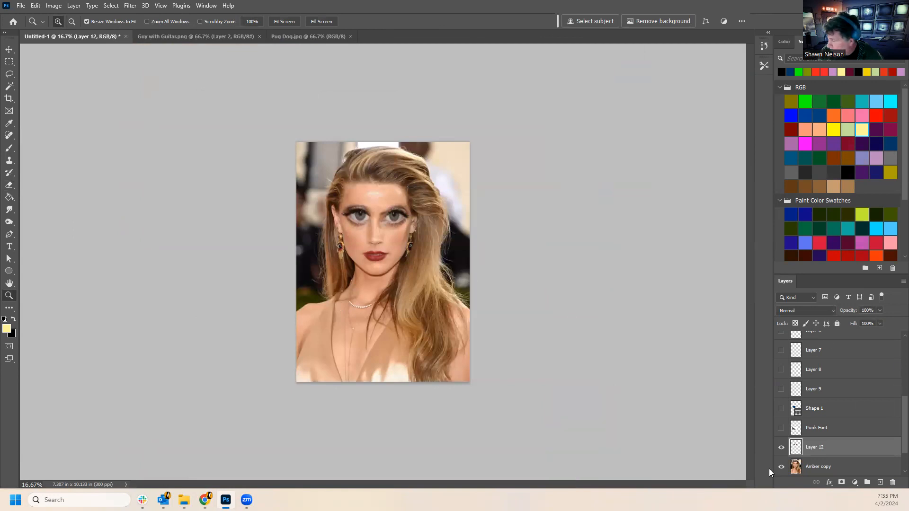
click(781, 448)
click(780, 448)
click(781, 448)
click(781, 448)
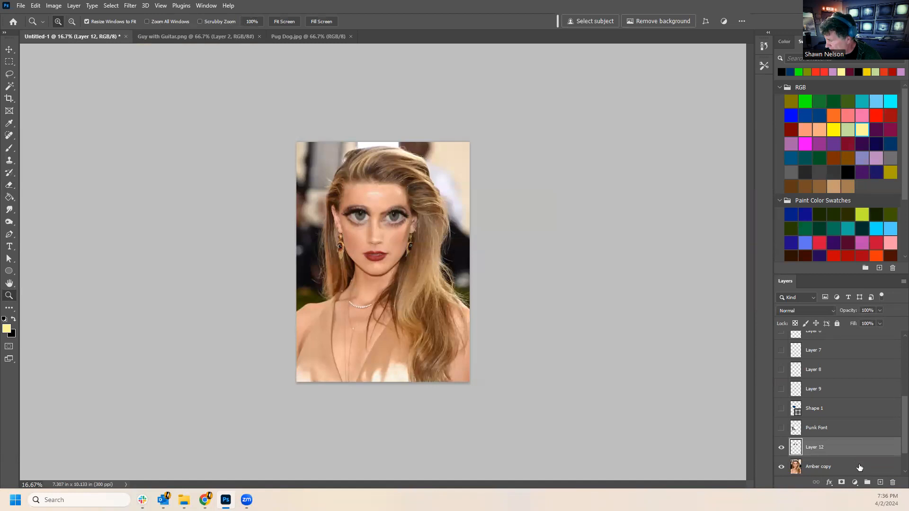
Hide Layer 12, then lasso the left-side eye in the duplicated portrait and copy it to its own layer.
click(782, 447)
click(848, 467)
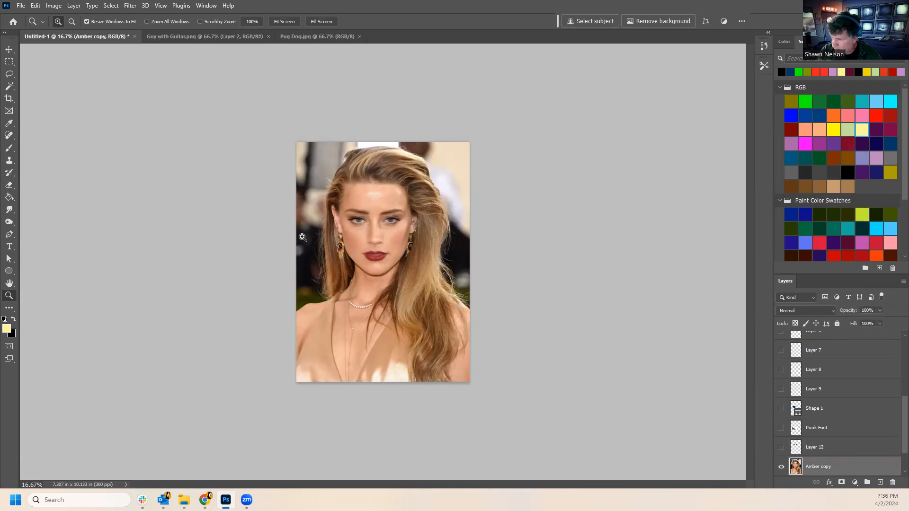
click(363, 218)
click(363, 219)
click(339, 169)
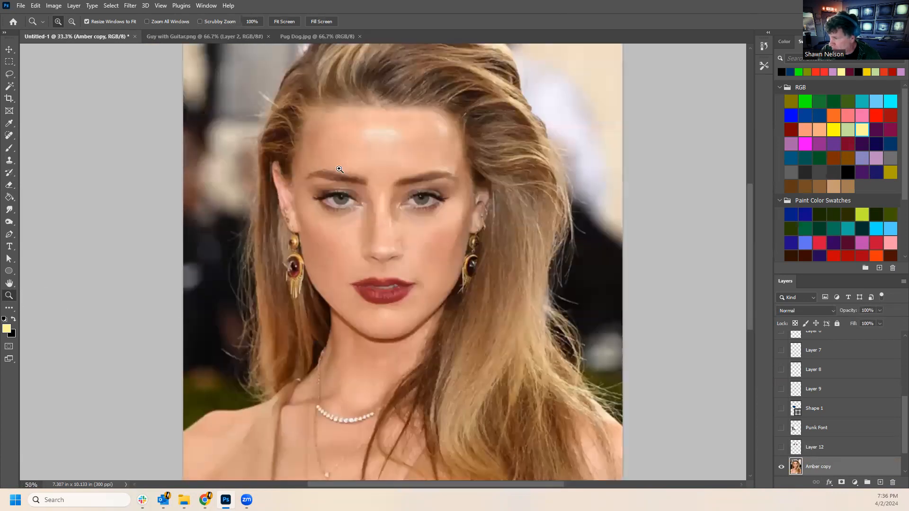
click(340, 169)
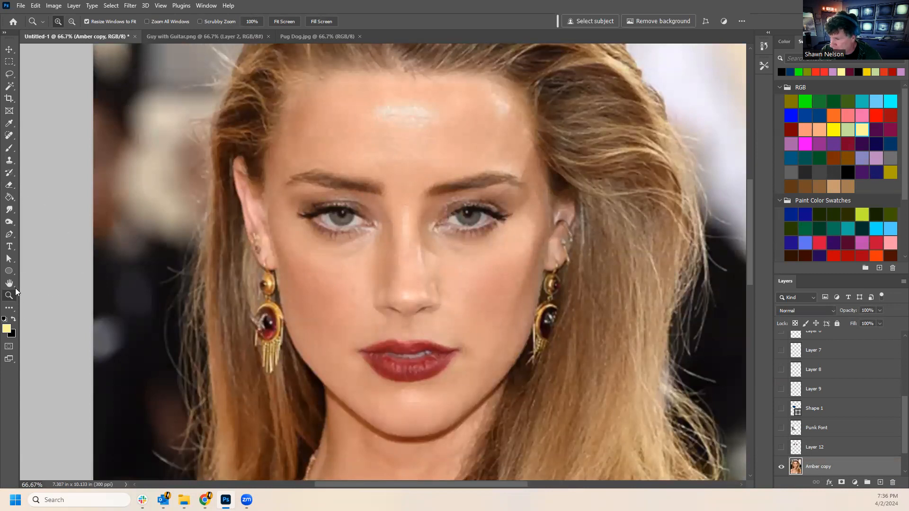
click(10, 75)
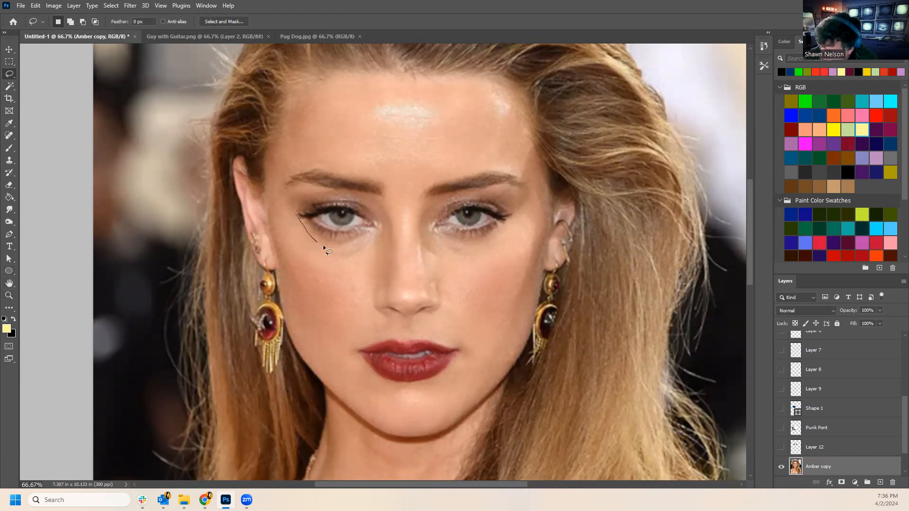
drag(310, 200, 303, 208)
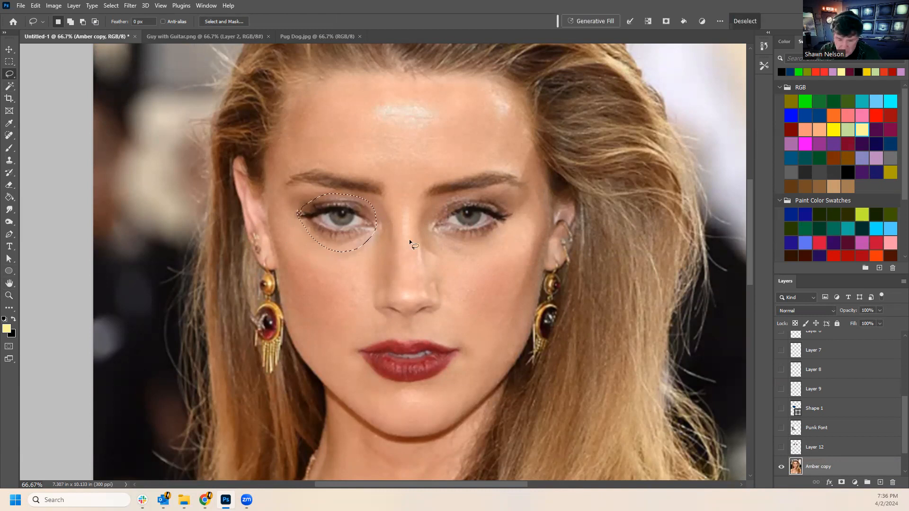
key(ctrl+j)
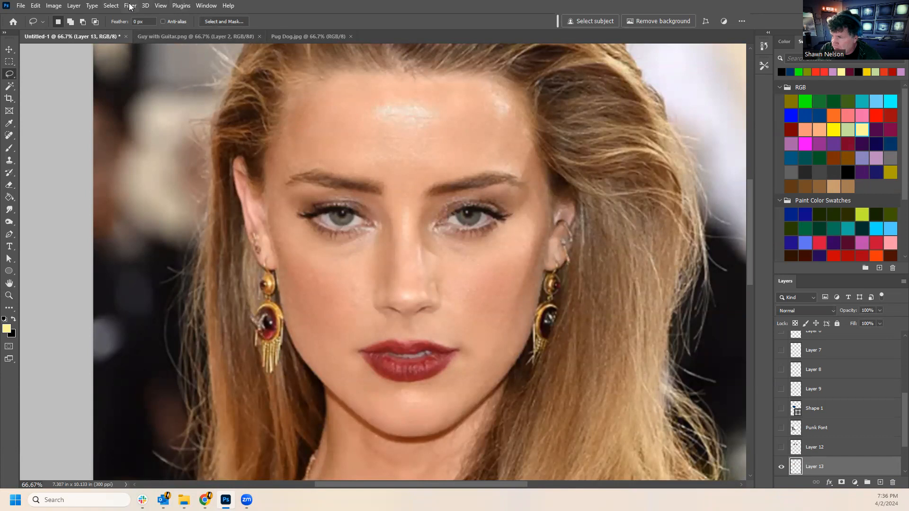
click(129, 6)
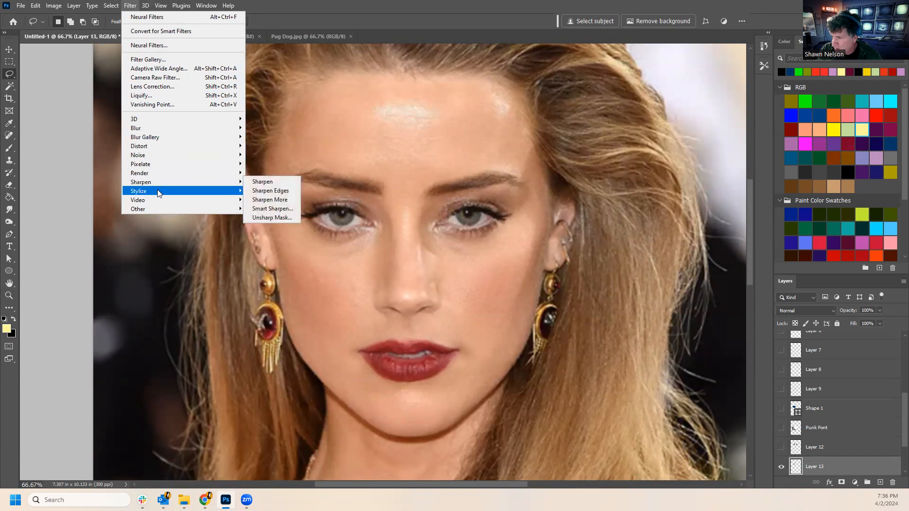
mouse_move(158, 191)
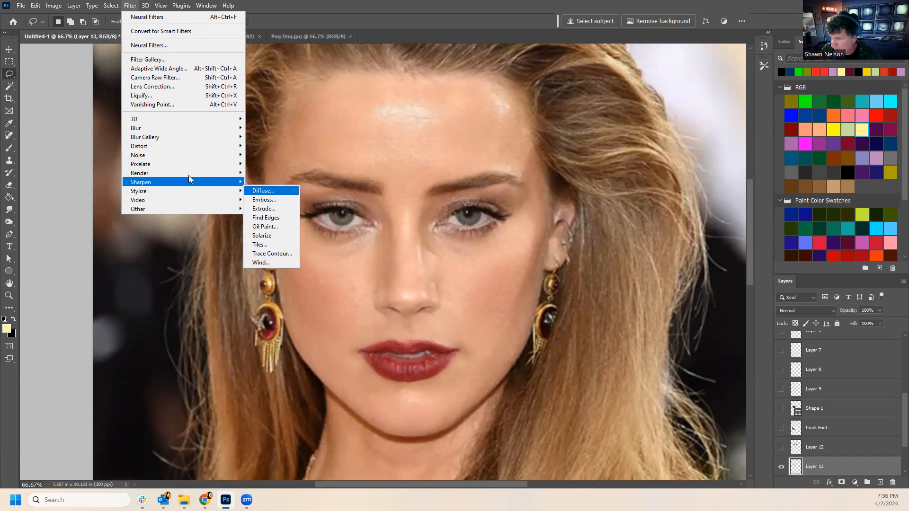
mouse_move(190, 146)
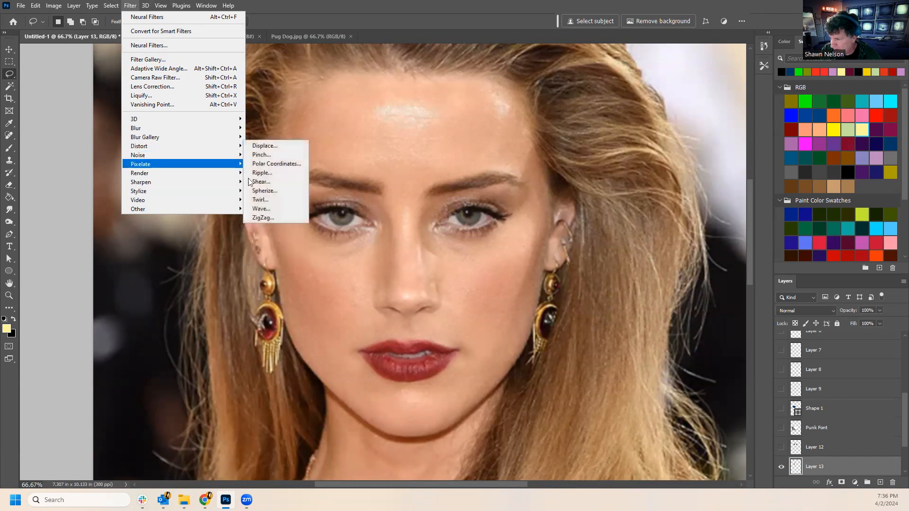
click(265, 192)
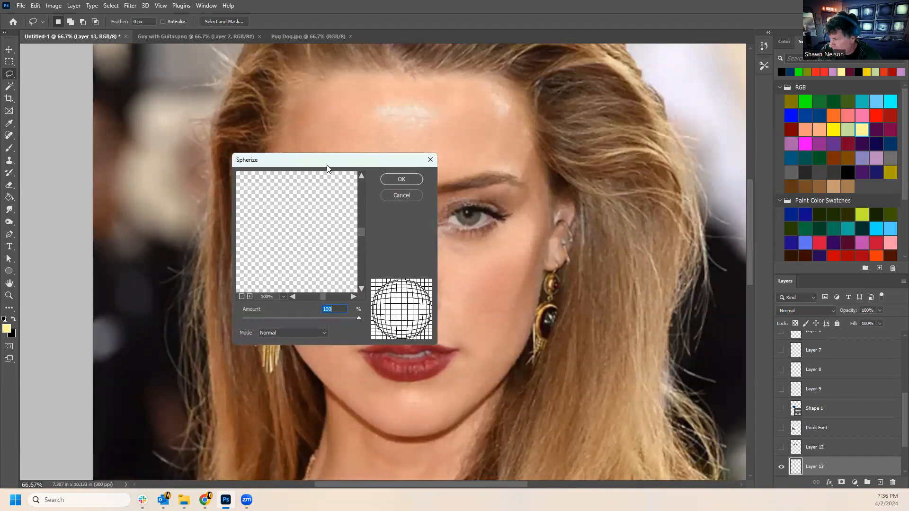
drag(327, 166, 622, 142)
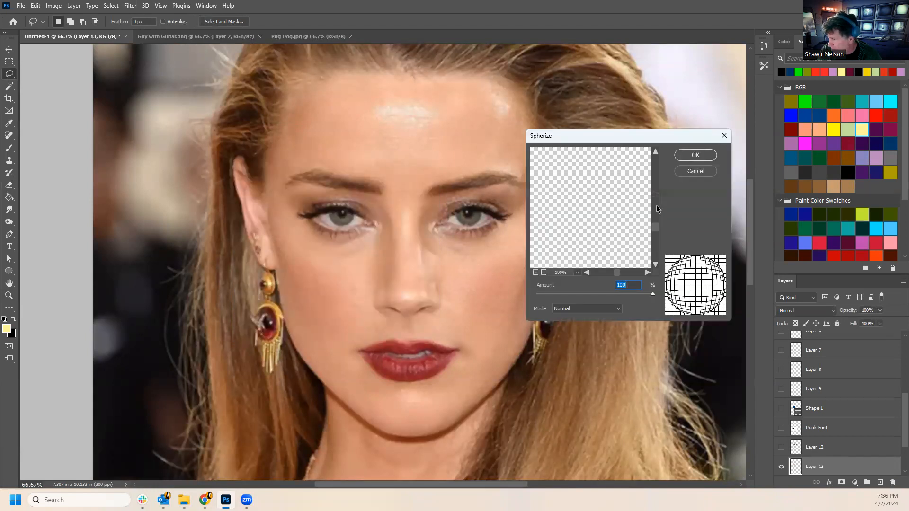
click(705, 172)
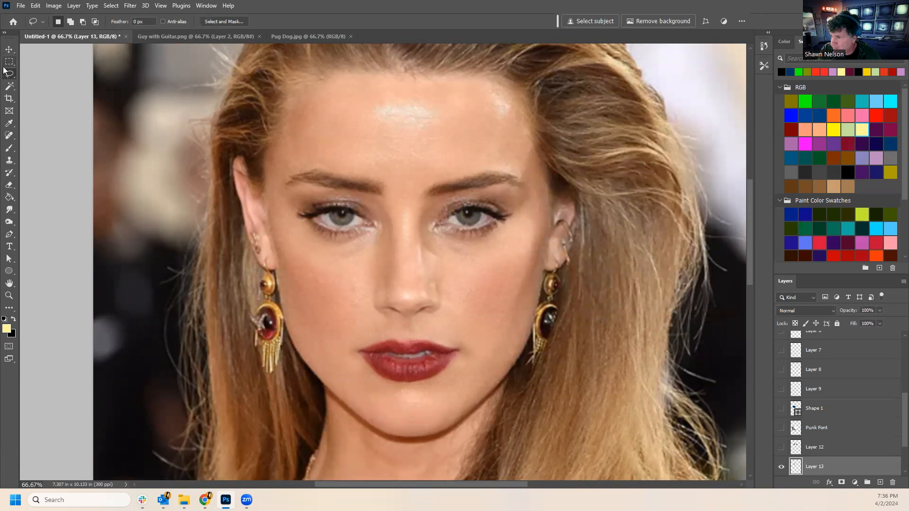
Select the copied eye on Layer 13 by selecting the transparent area around it and inverting the selection.
click(11, 87)
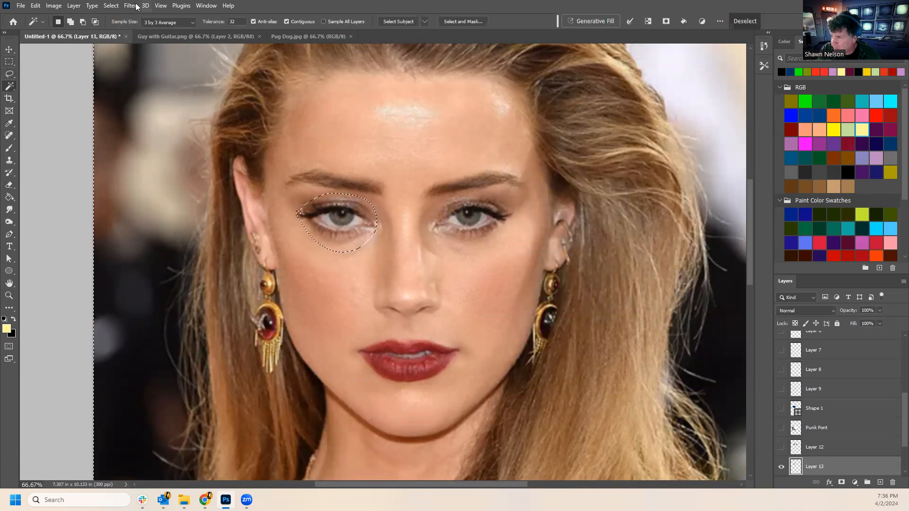
click(112, 5)
click(119, 44)
Apply the Spherize distortion at 100% in Normal mode to the selected eye on Layer 13.
click(130, 6)
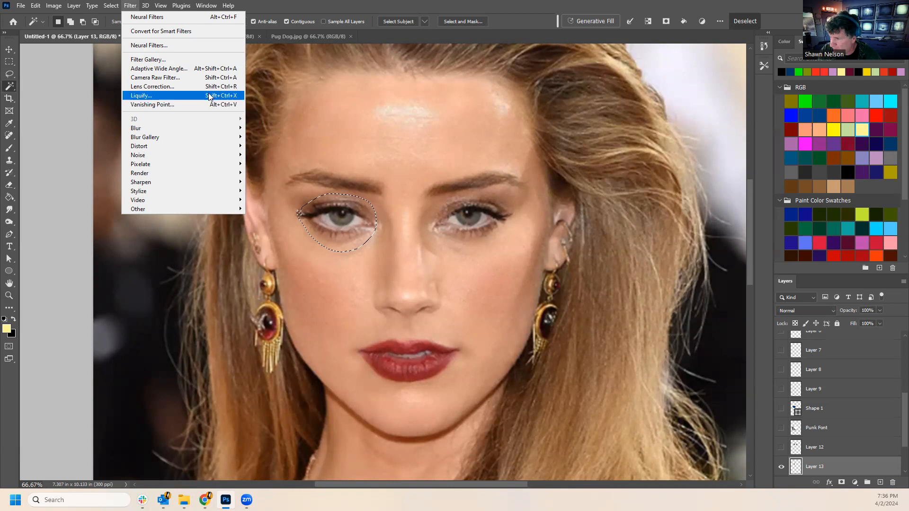
mouse_move(159, 127)
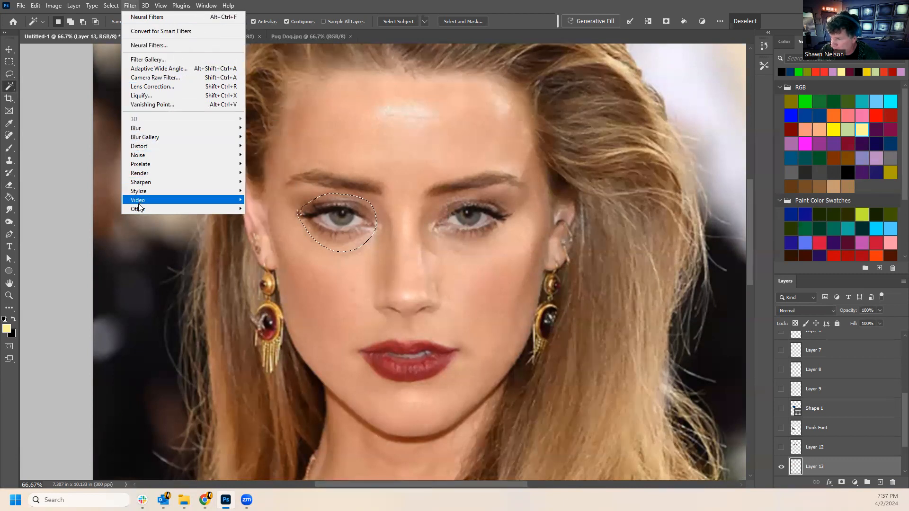
mouse_move(137, 146)
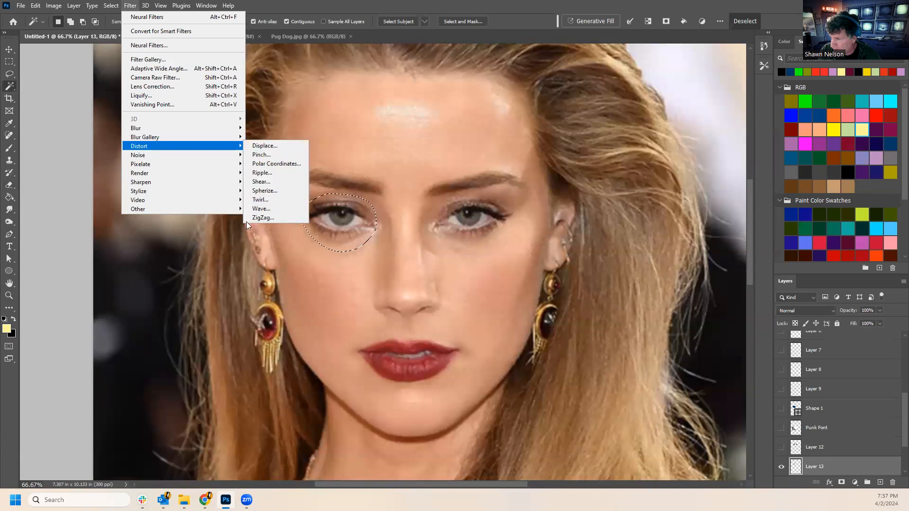
click(264, 191)
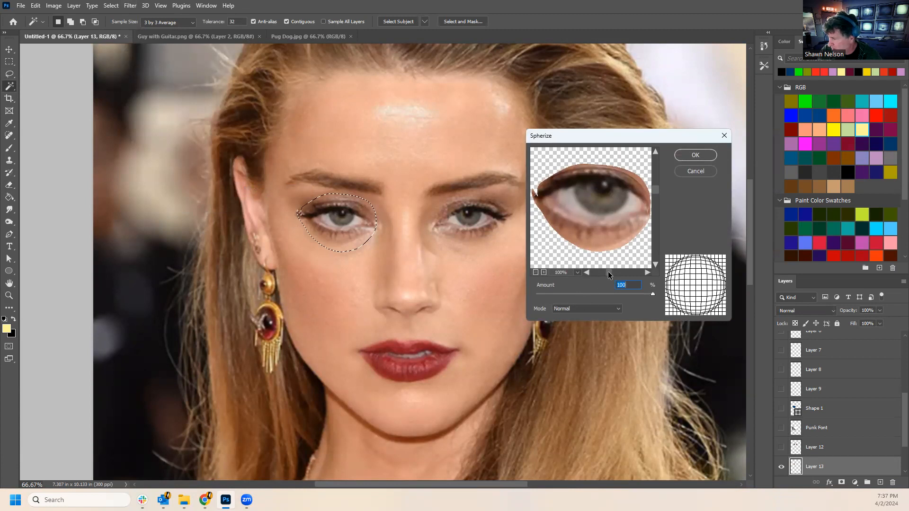
drag(609, 272, 608, 272)
drag(653, 294, 680, 282)
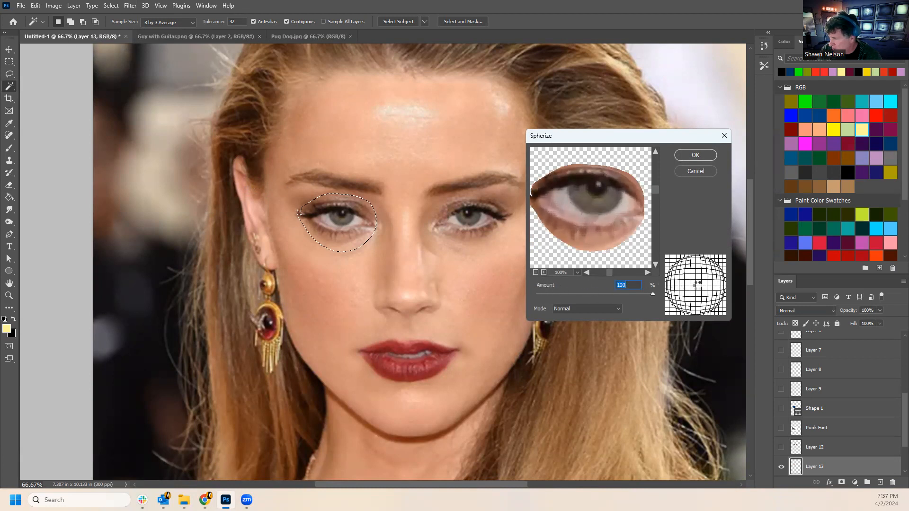
click(696, 155)
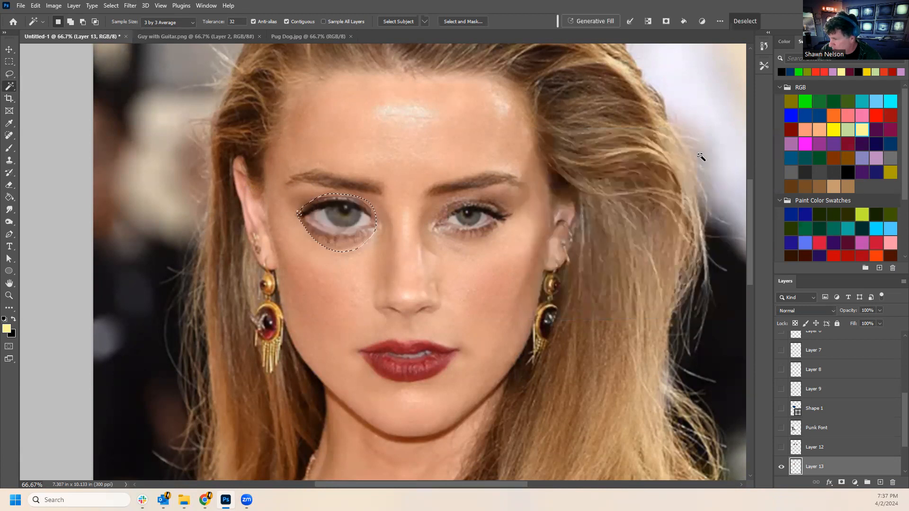
click(10, 50)
click(161, 134)
click(163, 137)
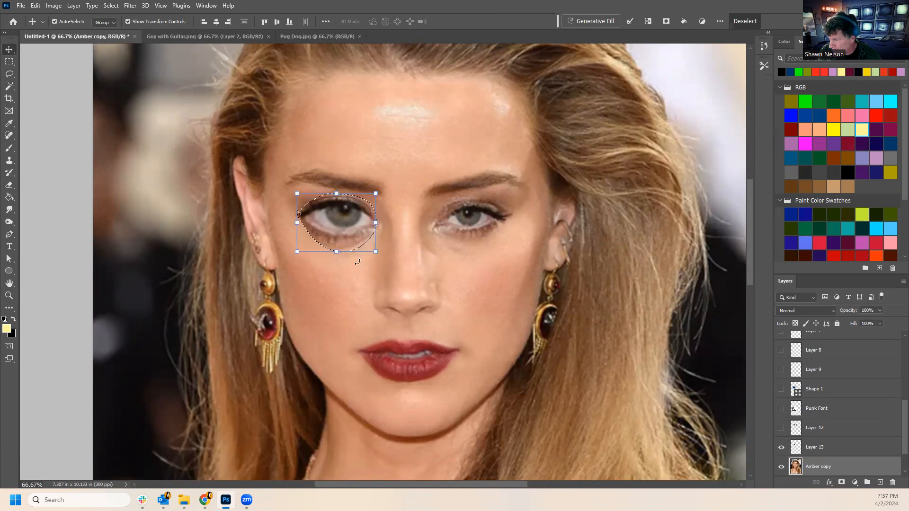
drag(374, 252, 397, 286)
key(ctrl+z)
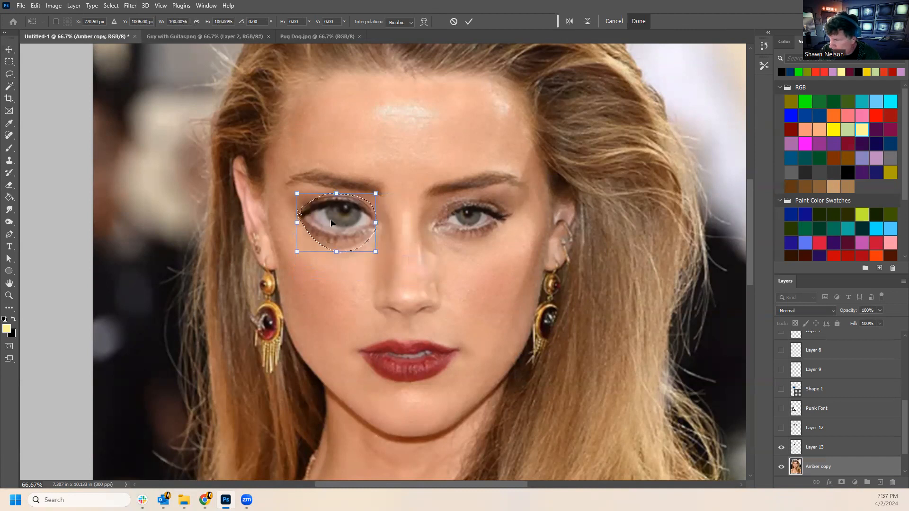
key(Escape)
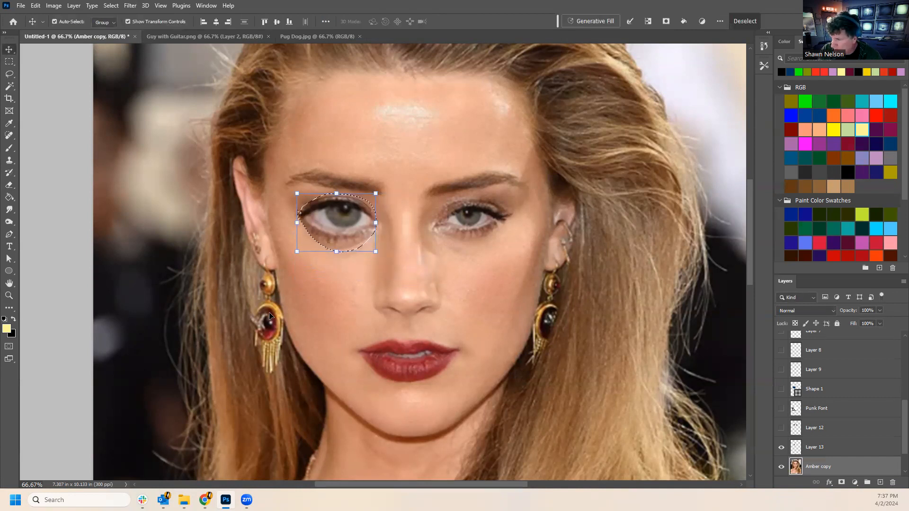
drag(335, 233, 466, 252)
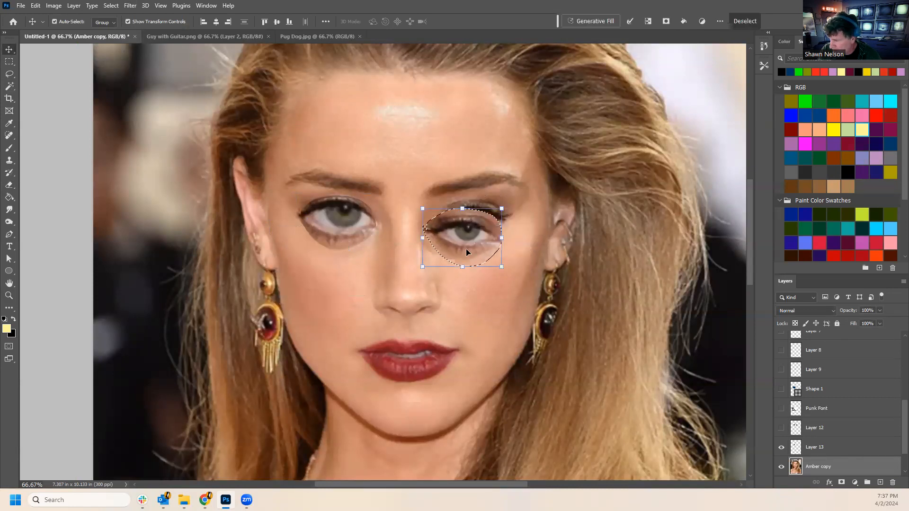
Clear the selection and scale up the spherized eye on Layer 13 so it reaches the eyebrow.
key(ctrl+d)
click(347, 226)
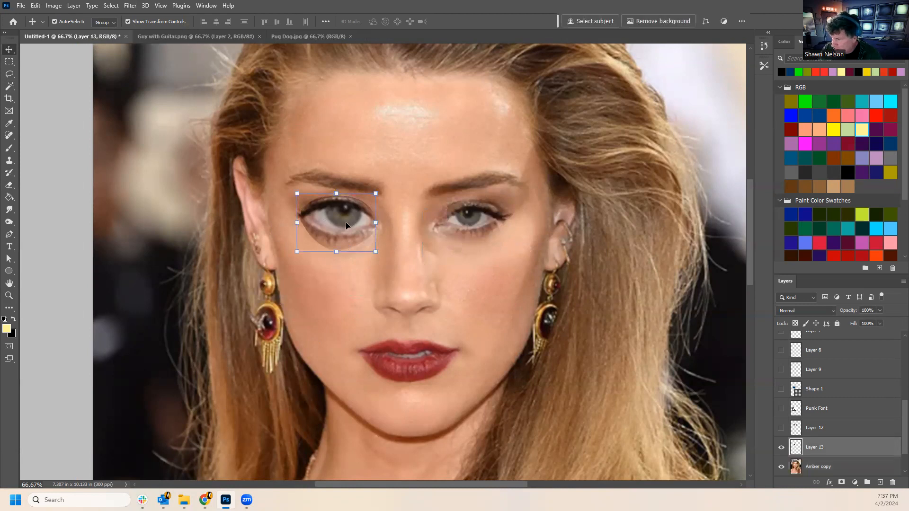
drag(375, 252, 409, 292)
drag(375, 251, 362, 230)
key(Return)
click(668, 350)
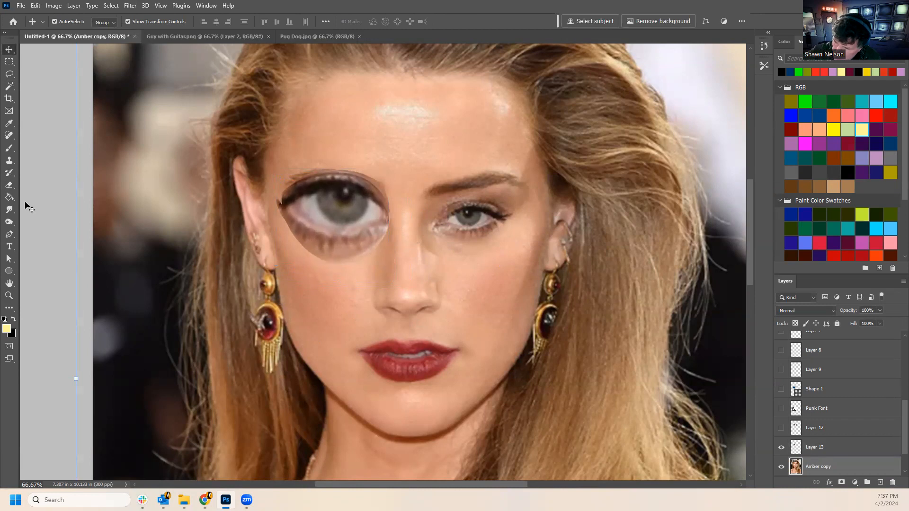
Erase the hard edges around the enlarged eye on Layer 13 at 35% opacity to blend it into the skin.
key(e)
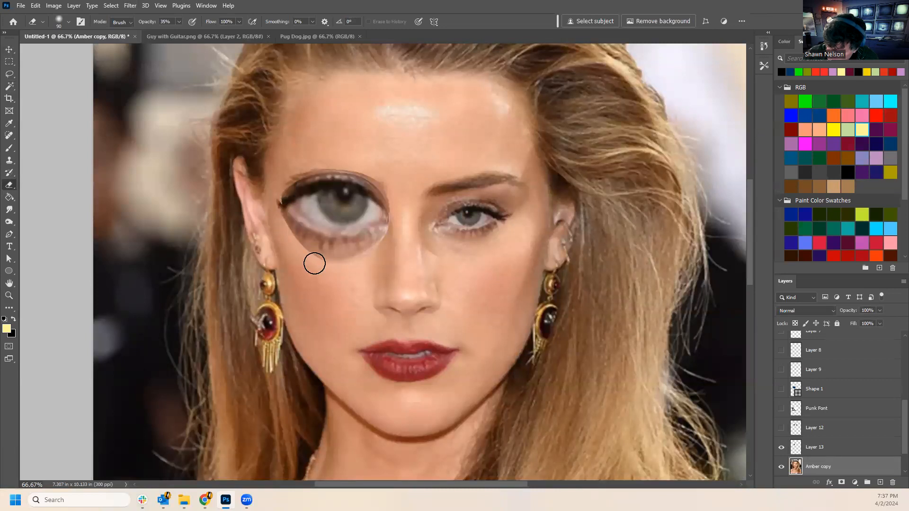
click(840, 451)
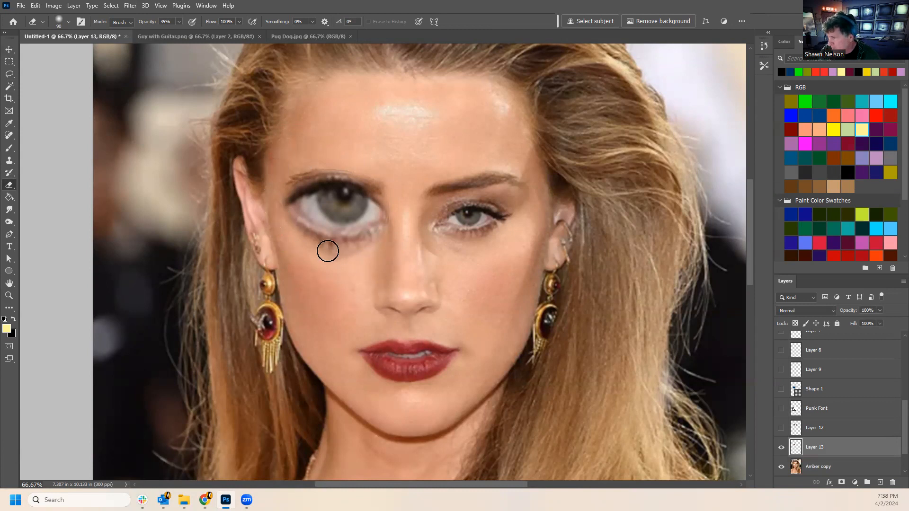
Lasso the eye on the face's right-hand side in the Amber copy layer and copy it to its own layer.
click(821, 470)
click(9, 74)
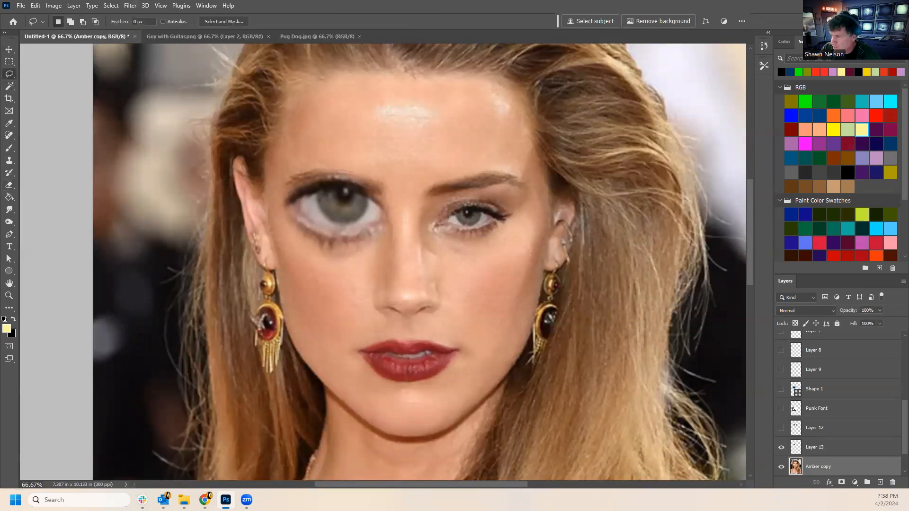
mouse_move(432, 221)
mouse_down()
mouse_move(466, 202)
mouse_move(515, 211)
mouse_up()
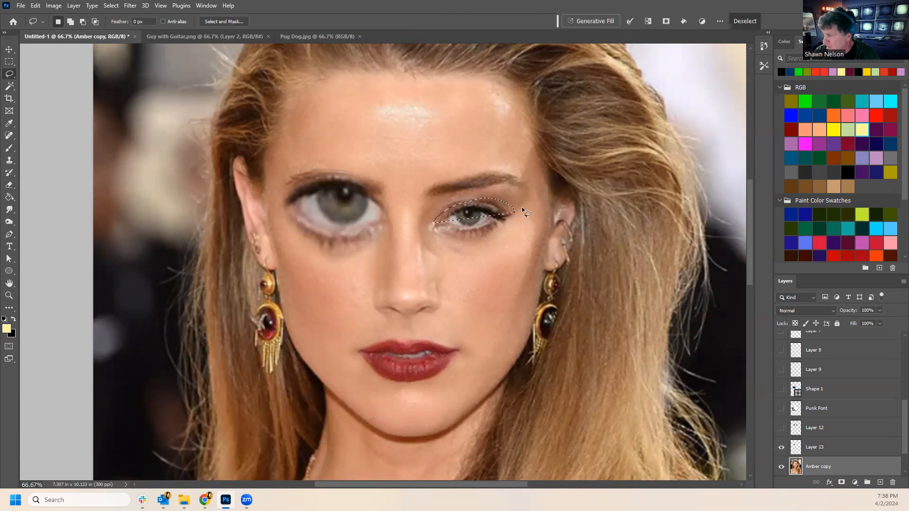
mouse_move(429, 219)
mouse_down()
mouse_move(452, 197)
mouse_move(481, 192)
mouse_up()
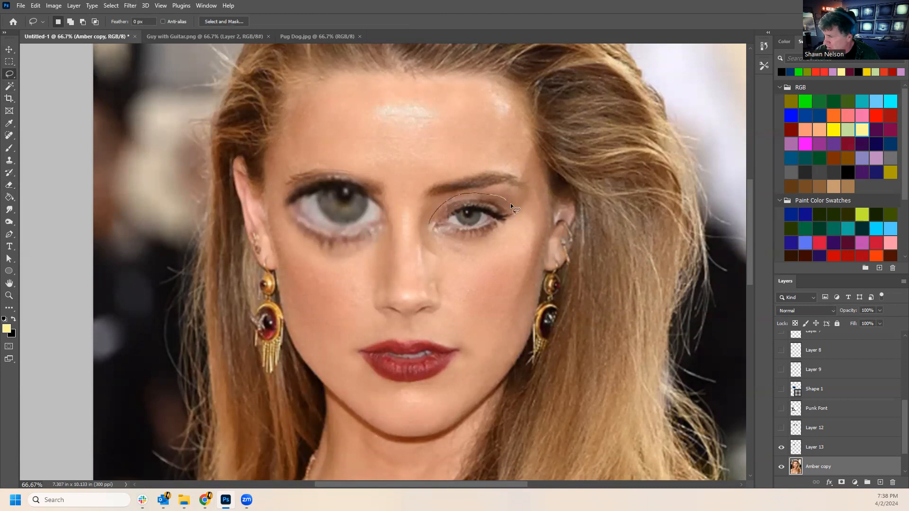
drag(430, 228, 431, 229)
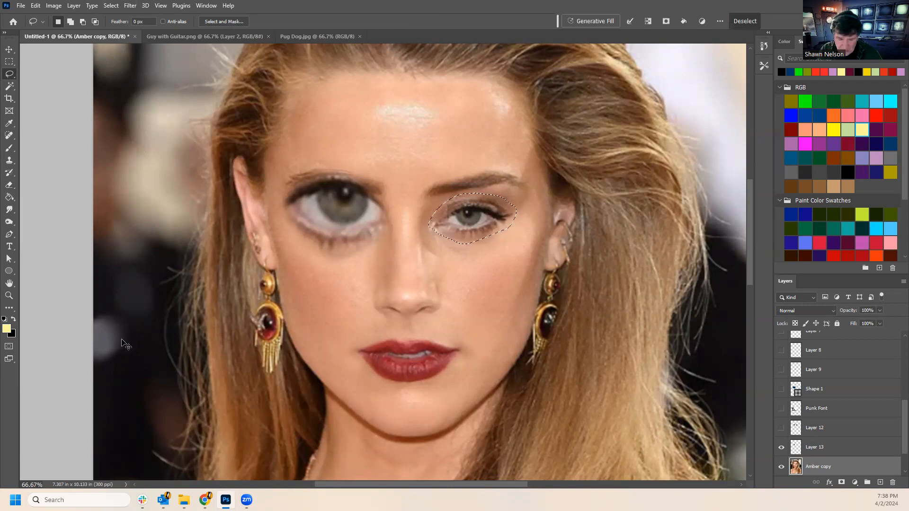
key(ctrl+j)
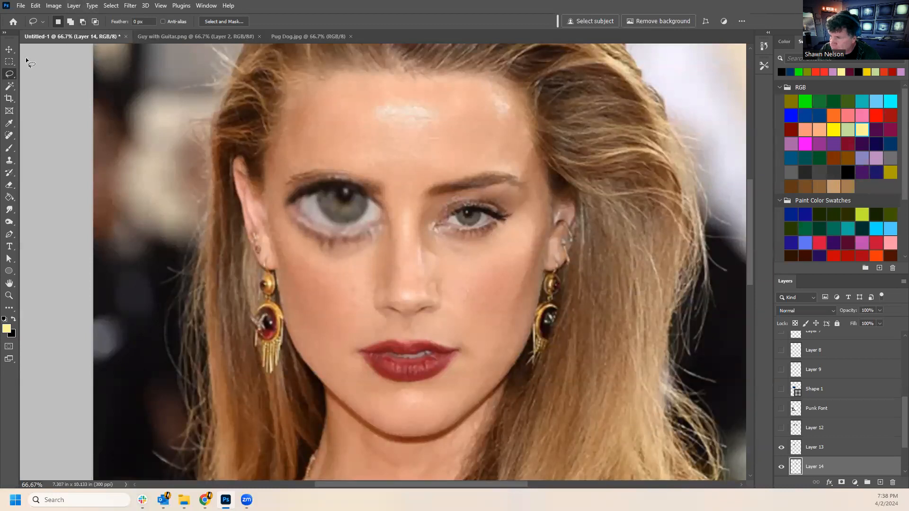
Select the transparent area around the newly copied eye on Layer 14.
click(6, 88)
click(524, 213)
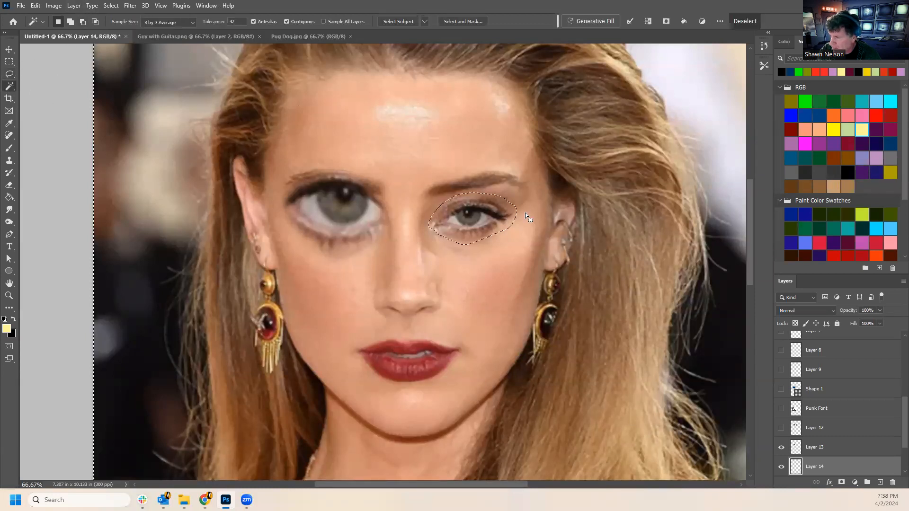
click(130, 6)
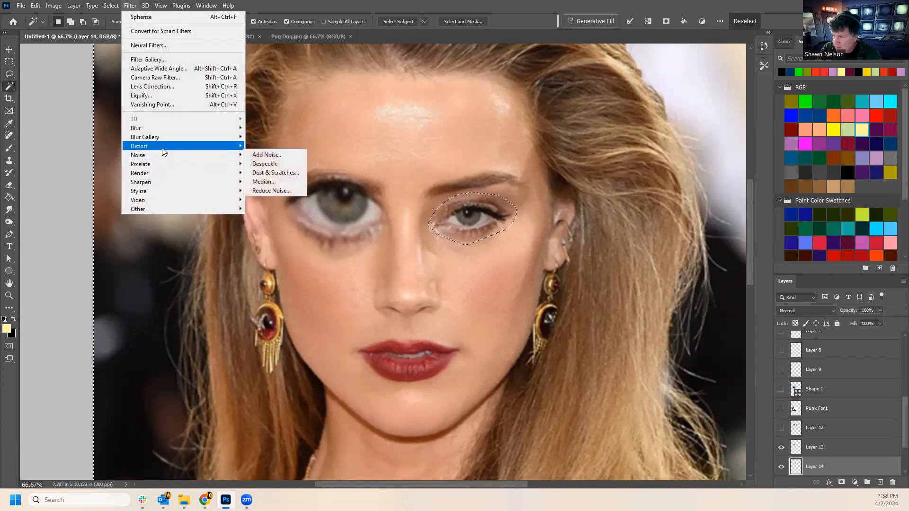
mouse_move(162, 148)
click(266, 191)
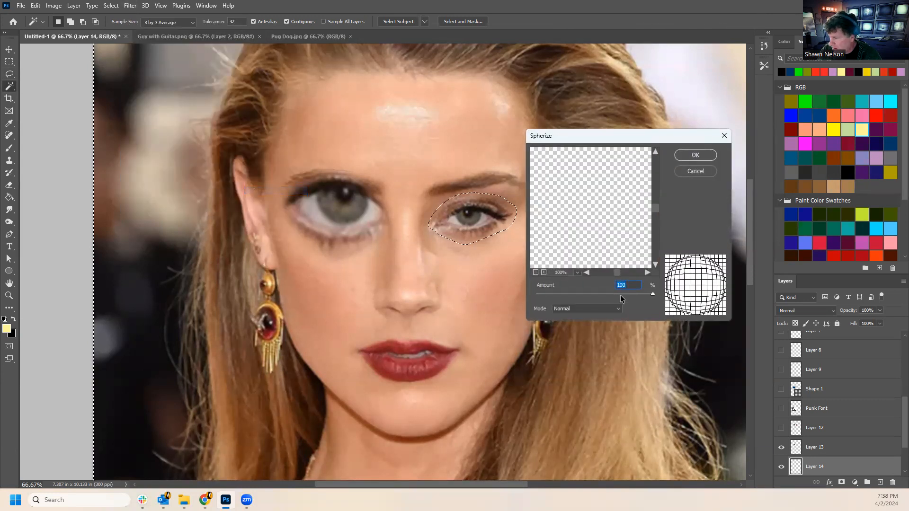
click(696, 171)
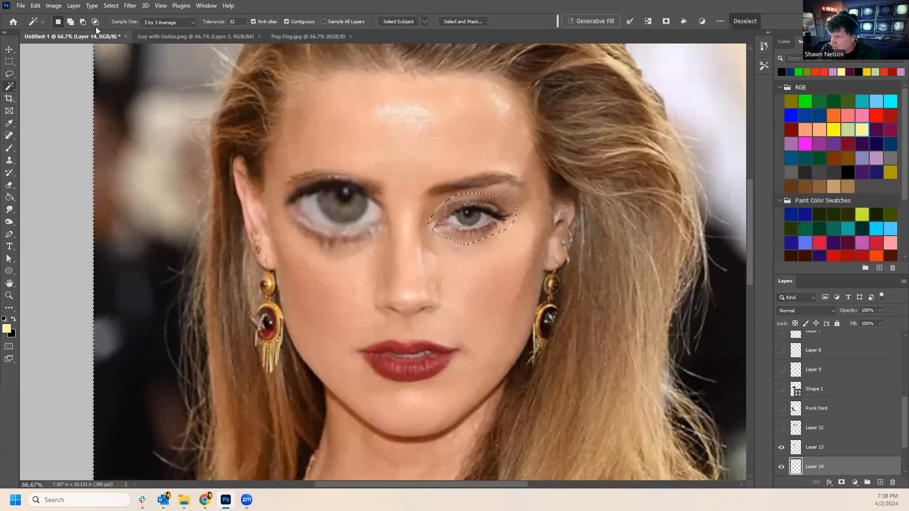
Invert the selection to target the copied eye on Layer 14 and apply the Spherize distortion at 100%.
click(111, 5)
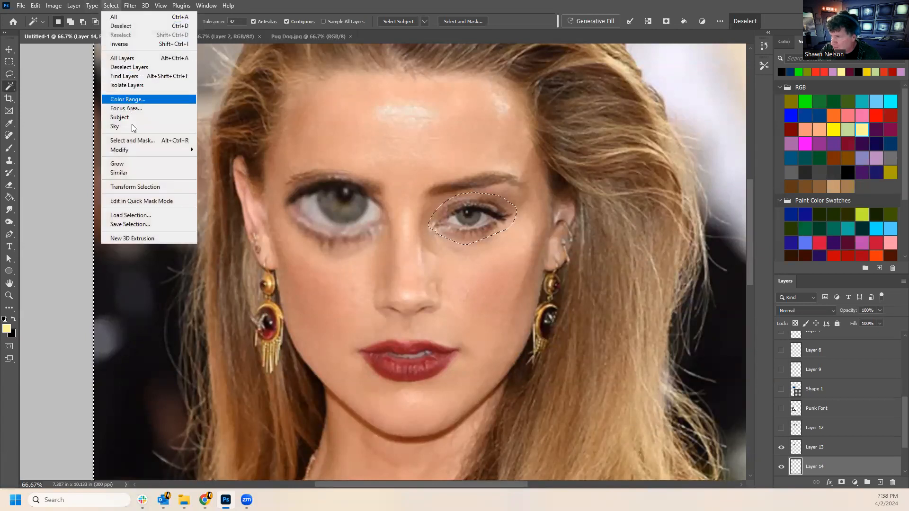
click(119, 43)
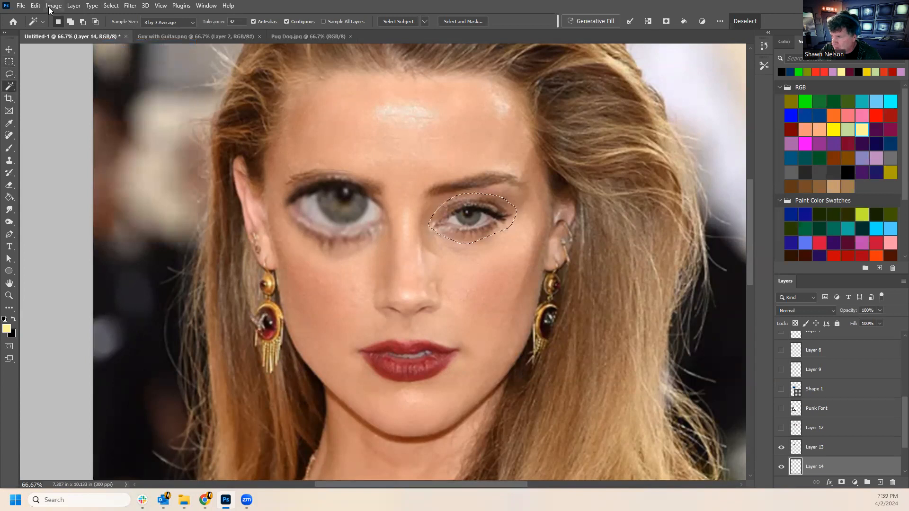
click(132, 6)
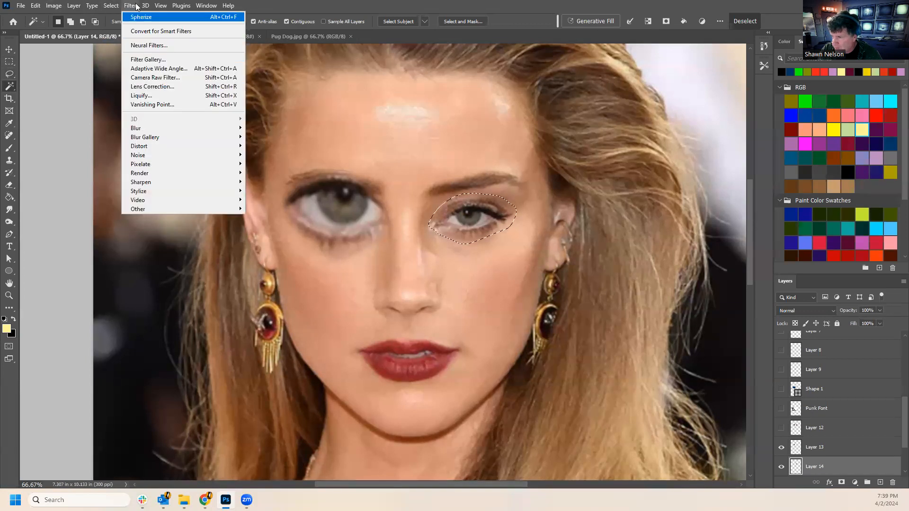
mouse_move(153, 175)
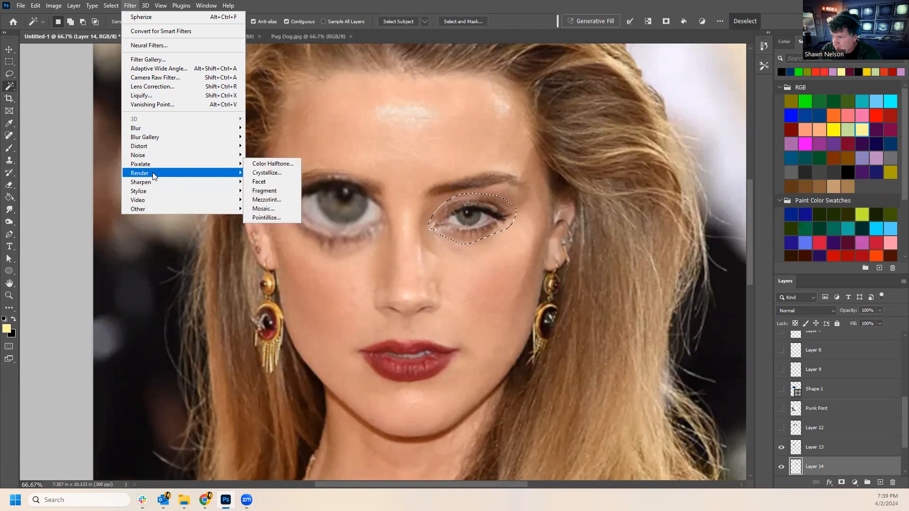
mouse_move(151, 137)
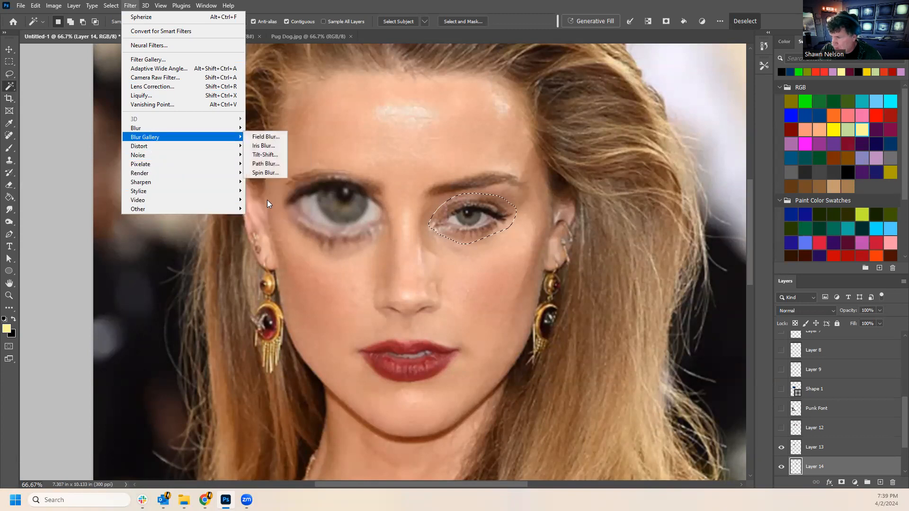
mouse_move(221, 146)
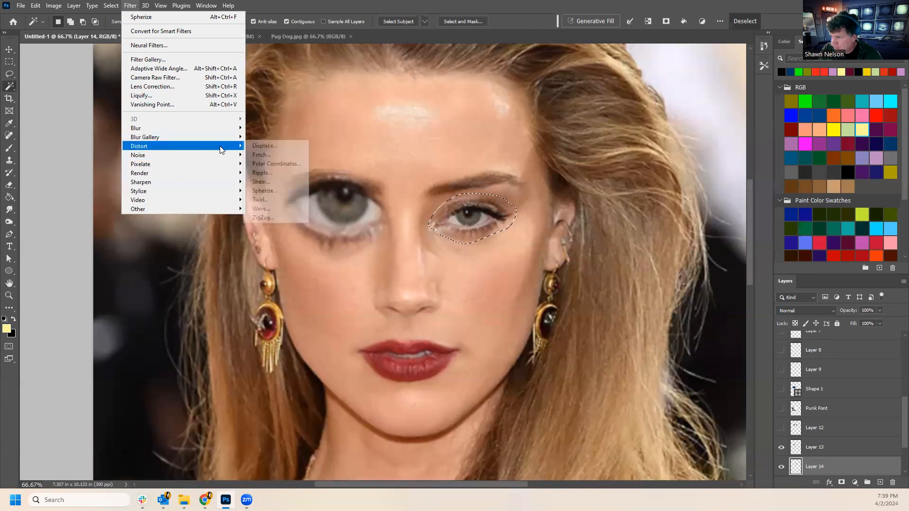
click(269, 192)
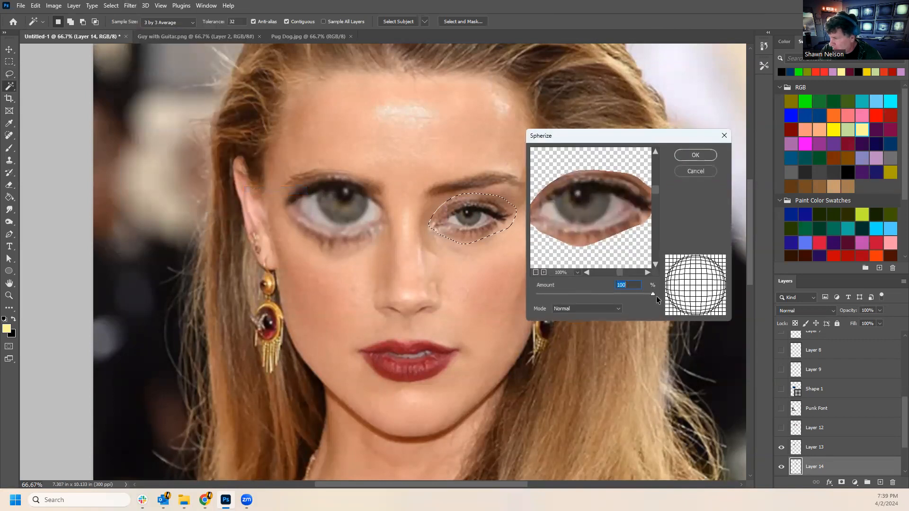
mouse_move(653, 294)
mouse_down()
mouse_move(566, 292)
mouse_move(659, 293)
mouse_up()
click(695, 155)
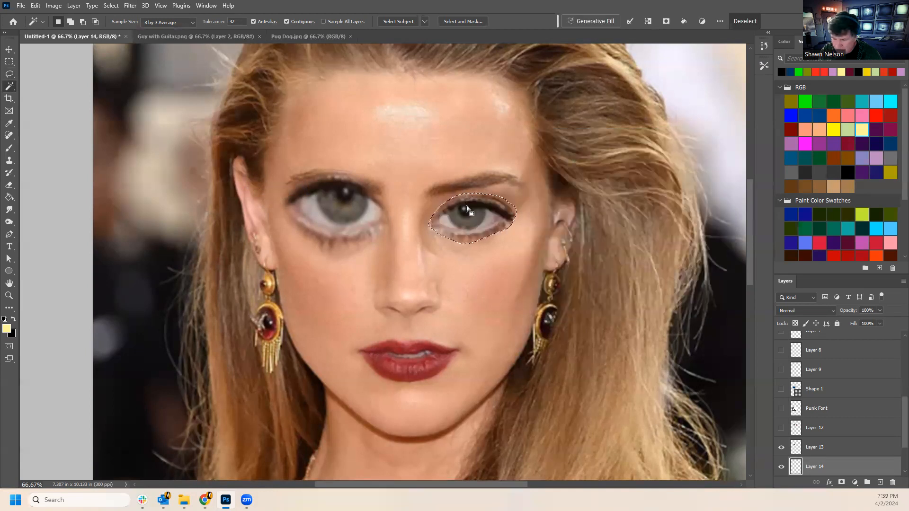
Scale up the spherized eye on Layer 14 to match the other enlarged eye and clear the selection.
key(ctrl+t)
mouse_move(517, 193)
mouse_down()
mouse_move(544, 176)
mouse_move(505, 193)
mouse_up()
key(Return)
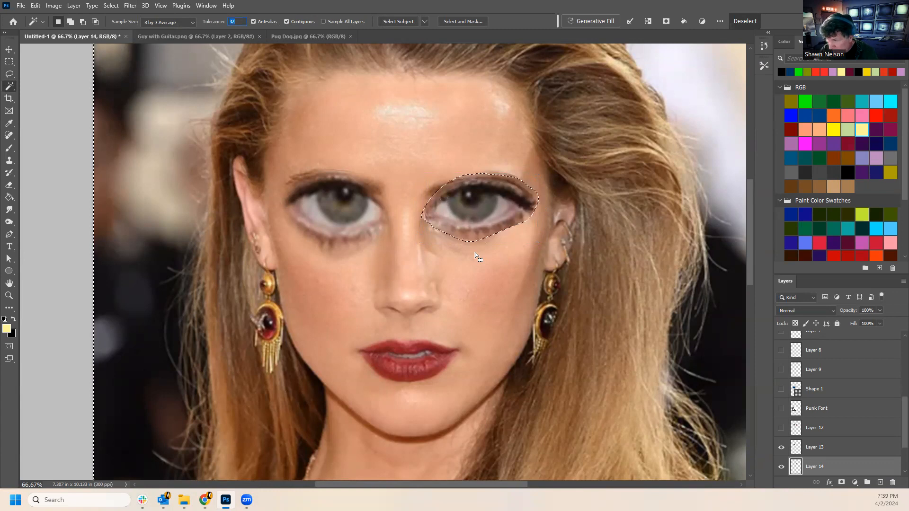
key(Return)
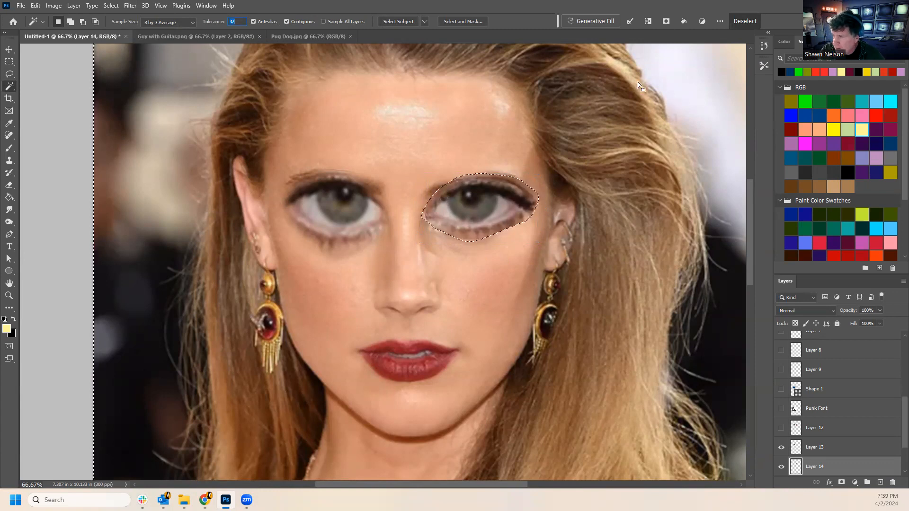
click(114, 5)
click(109, 25)
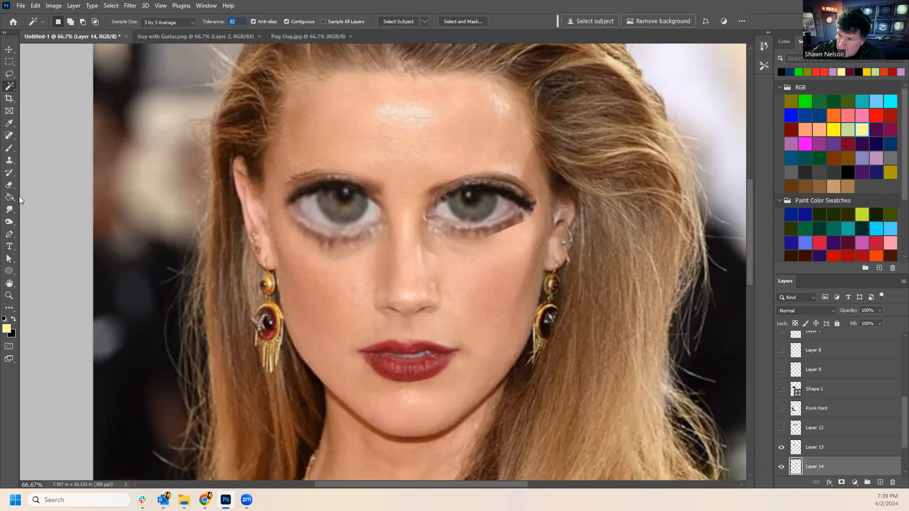
Erase the hard lower and side edges of the enlarged eye on Layer 14 so it blends into the skin.
click(10, 185)
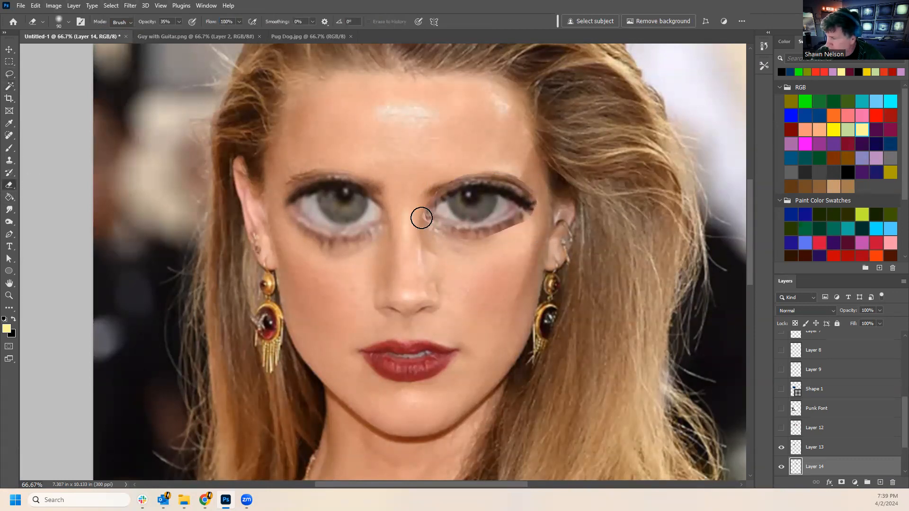
mouse_move(425, 234)
mouse_down()
mouse_move(467, 250)
mouse_move(524, 224)
mouse_move(497, 240)
mouse_move(503, 247)
mouse_up()
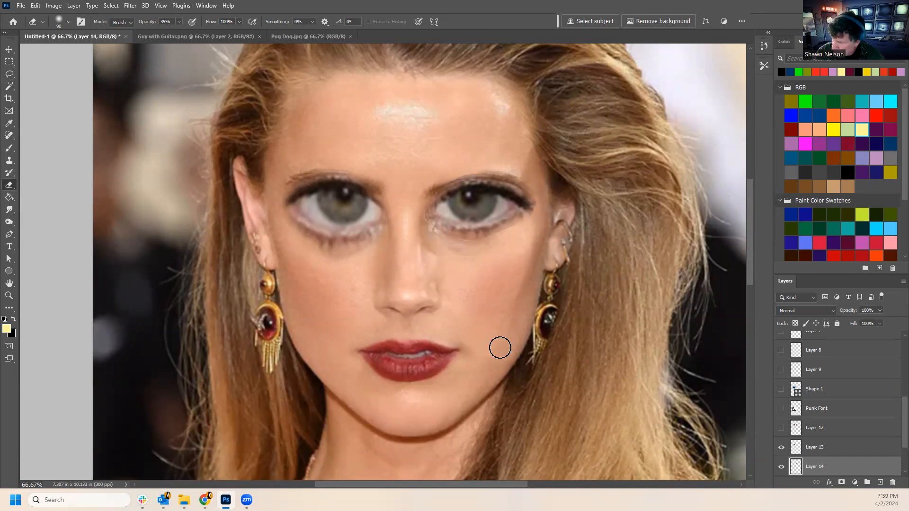
Compare the whole portrait with and without the enlarged eyes by hiding and showing Layer 13 and Layer 14.
click(9, 295)
alt+click(426, 279)
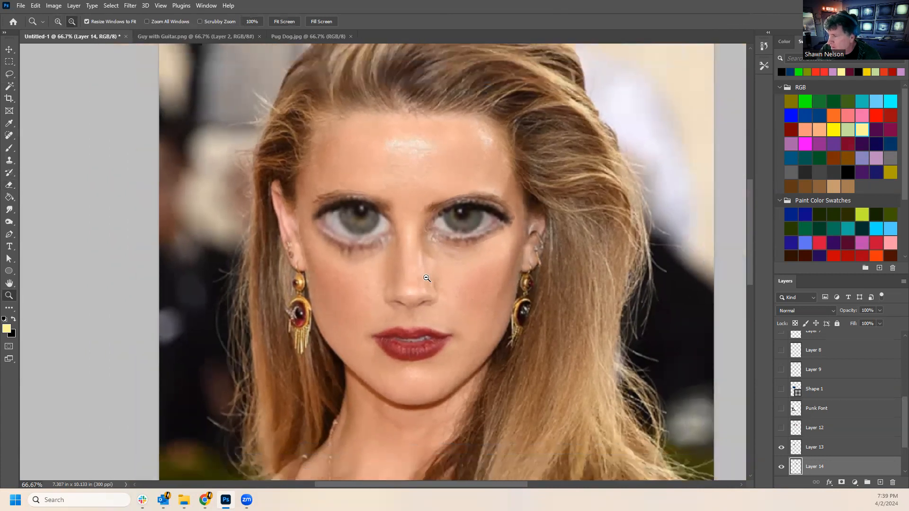
alt+click(426, 278)
alt+click(426, 279)
alt+click(426, 279)
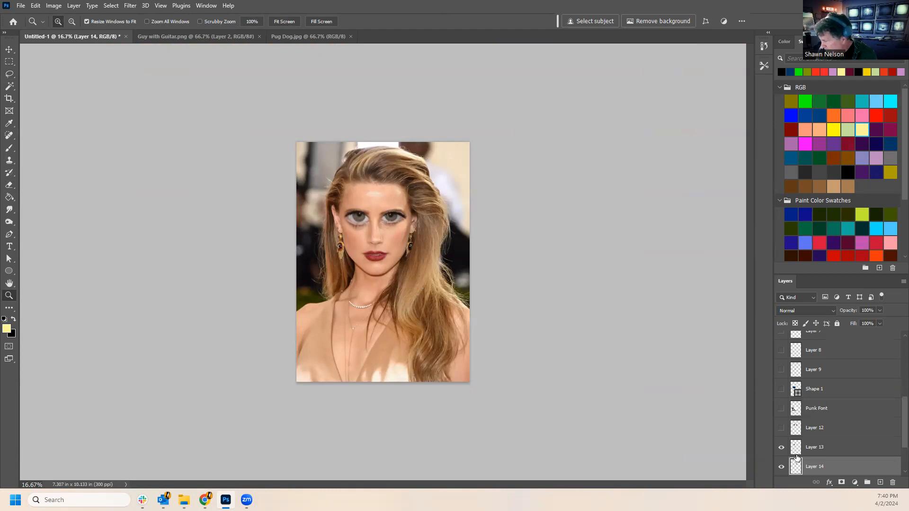
scroll(842, 458, down, 3)
click(783, 390)
click(782, 390)
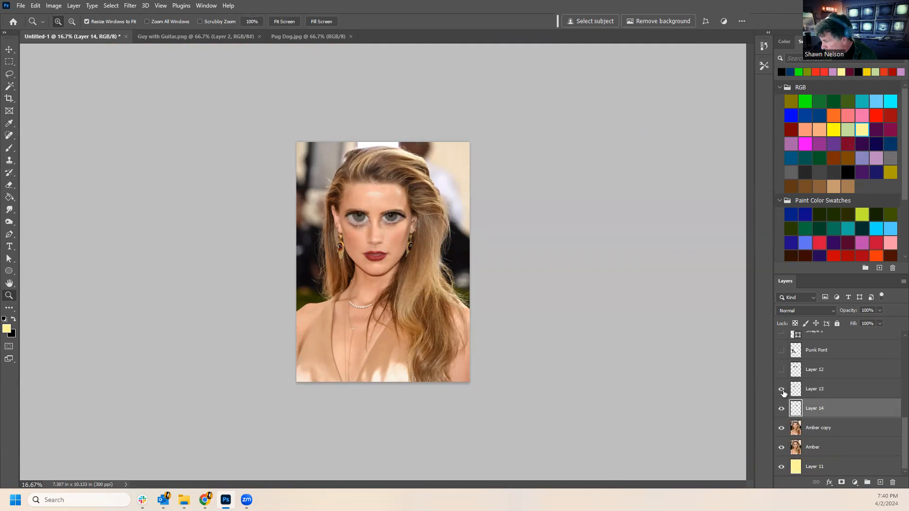
click(782, 409)
click(782, 391)
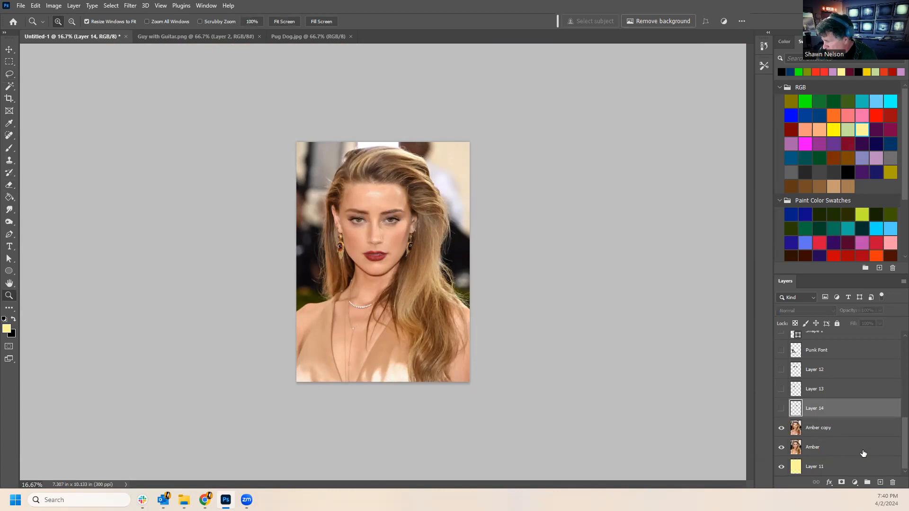
click(781, 408)
click(781, 389)
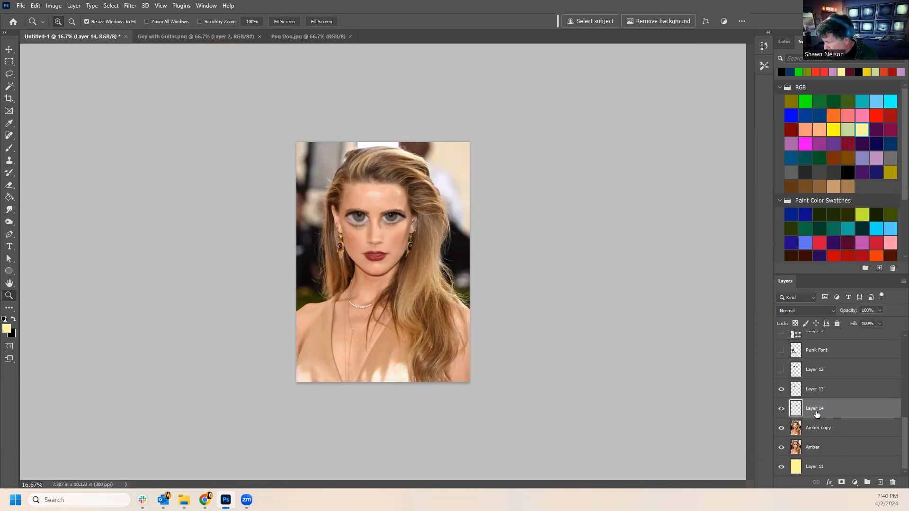
Merge Layer 13, Layer 14 and Amber copy into a single layer.
click(838, 392)
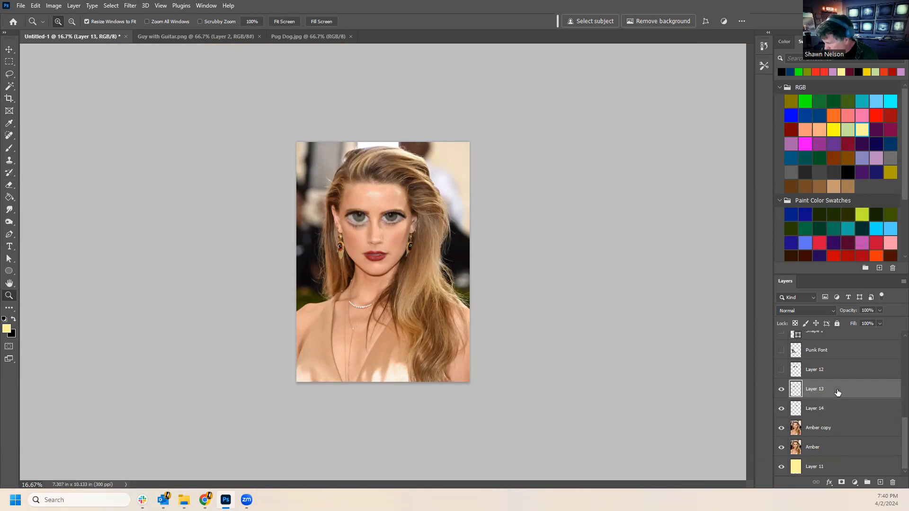
shift+click(830, 428)
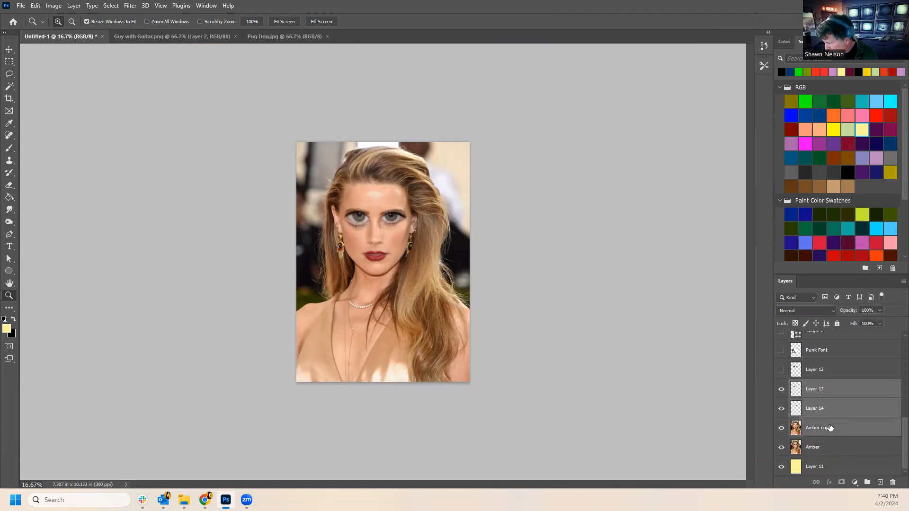
right_click(827, 429)
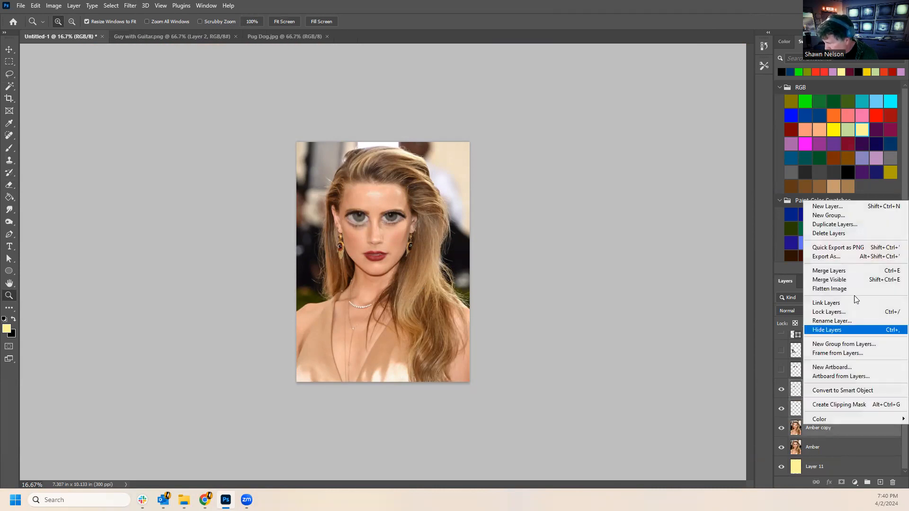
click(820, 273)
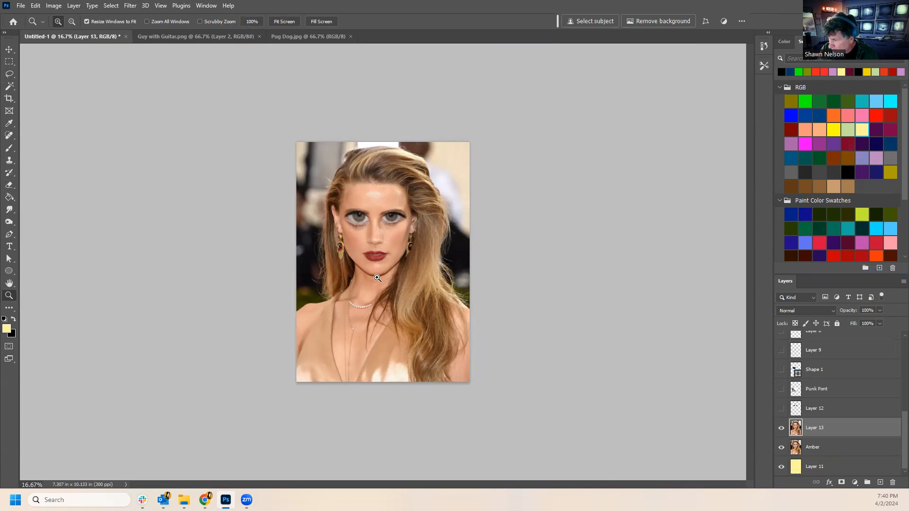
Try to extend the hair over the neck on the face's left-hand side with the Clone Stamp, and undo the strokes that duplicate the earring.
click(368, 290)
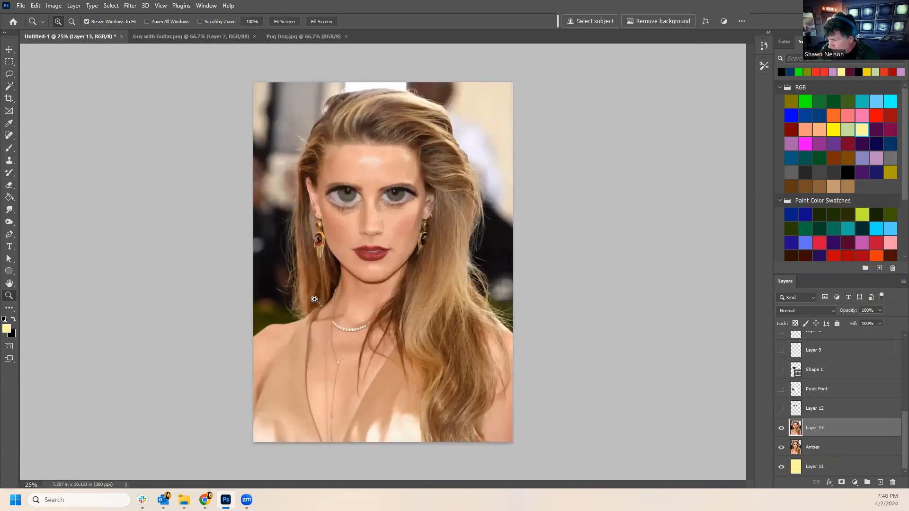
click(339, 287)
click(347, 289)
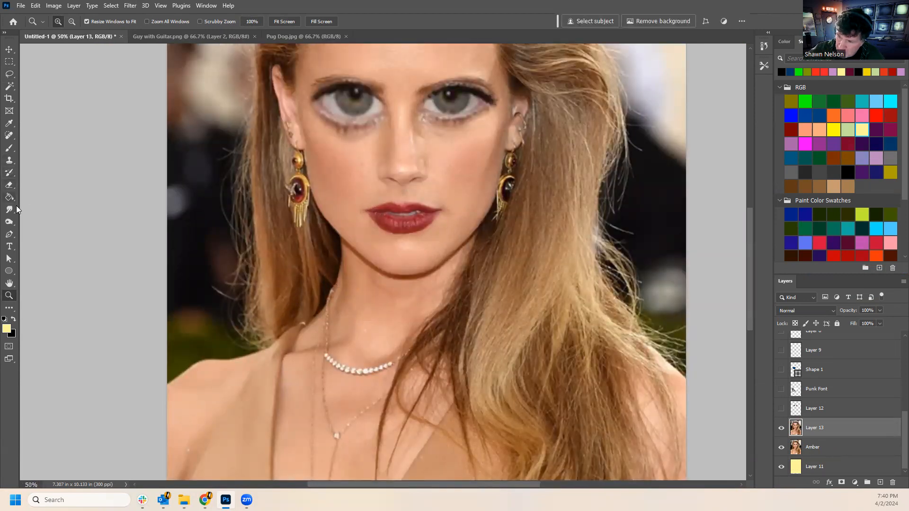
click(10, 161)
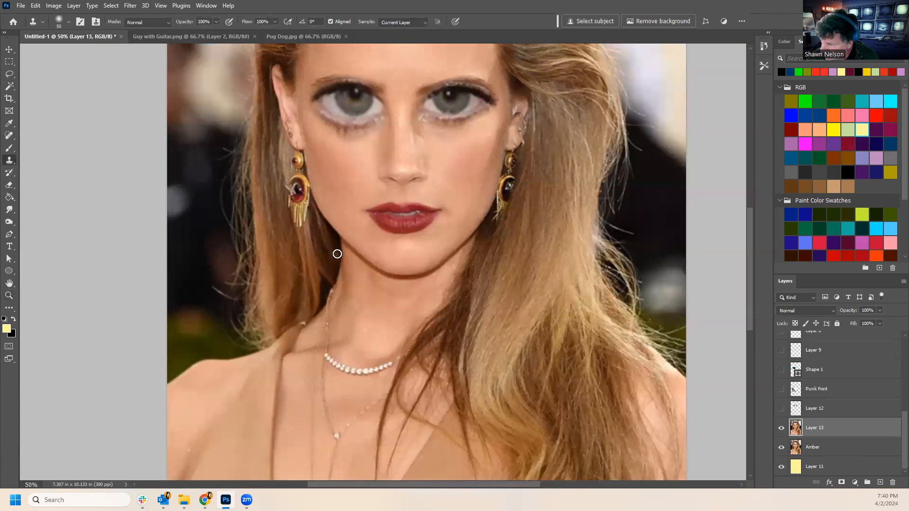
mouse_move(338, 251)
mouse_down()
mouse_move(338, 285)
mouse_move(322, 234)
mouse_up()
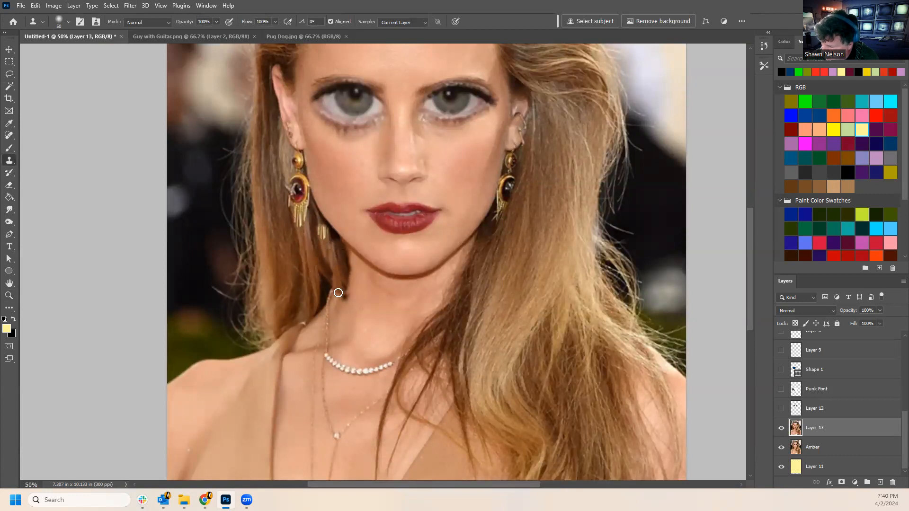
alt+click(327, 293)
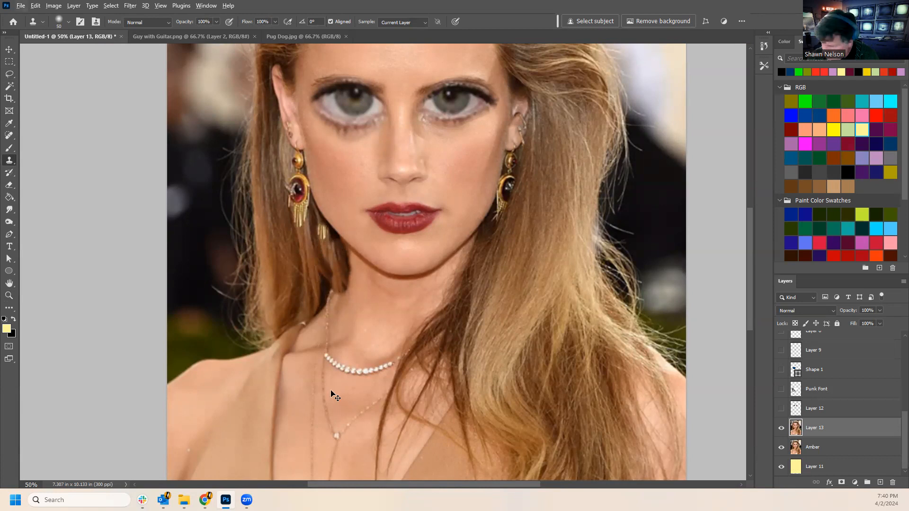
key(ctrl+z)
key(ctrl+z)
Clone fresh hair samples over the jaw and neck edge beneath the earring on the face's left-hand side to narrow them.
alt+click(317, 220)
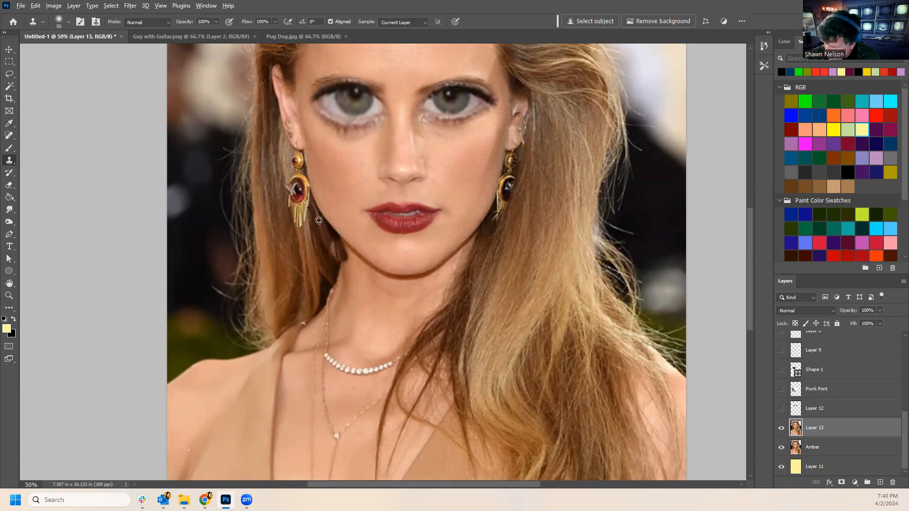
mouse_move(335, 238)
mouse_down()
mouse_move(351, 256)
mouse_move(321, 215)
mouse_move(355, 259)
mouse_move(340, 270)
mouse_move(350, 270)
mouse_move(343, 295)
mouse_move(312, 324)
mouse_move(330, 282)
mouse_move(329, 301)
mouse_move(307, 248)
mouse_up()
alt+click(327, 222)
alt+click(321, 216)
drag(326, 283, 314, 243)
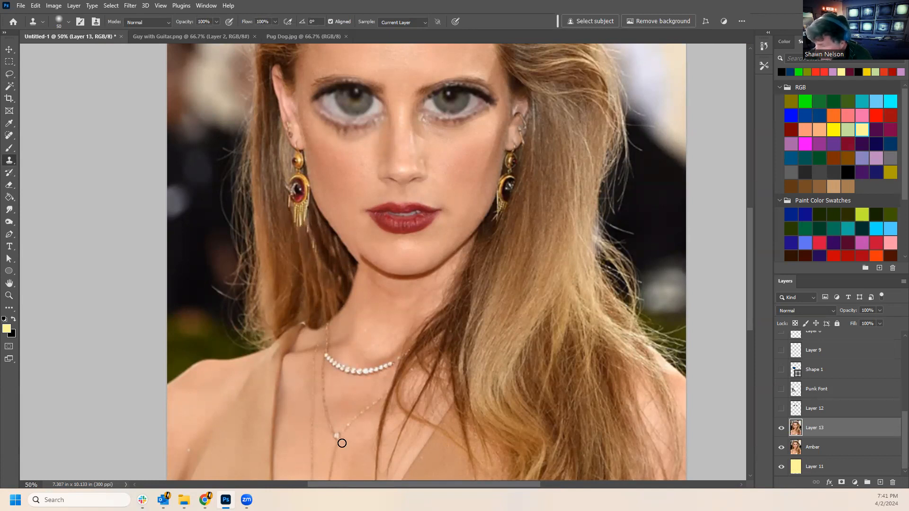
Clone hair over the lower ends of the left-hand hair down to the shoulder.
mouse_move(311, 319)
mouse_down()
mouse_move(306, 315)
mouse_move(266, 342)
mouse_move(286, 313)
mouse_up()
alt+click(278, 288)
alt+click(266, 295)
mouse_move(261, 351)
mouse_down()
mouse_move(266, 310)
mouse_move(254, 349)
mouse_up()
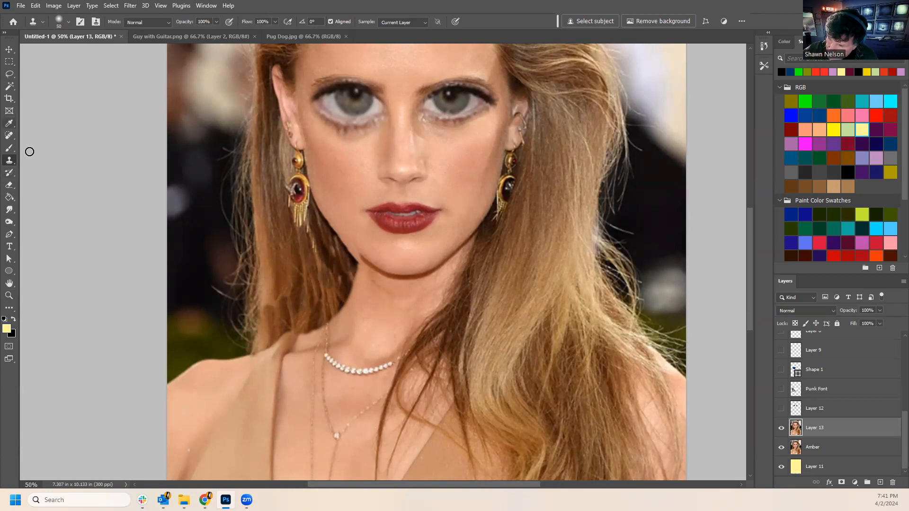
Try painting a sampled brown along the left-hand jawline, set the brush opacity to 12%, and undo the last stroke.
click(9, 148)
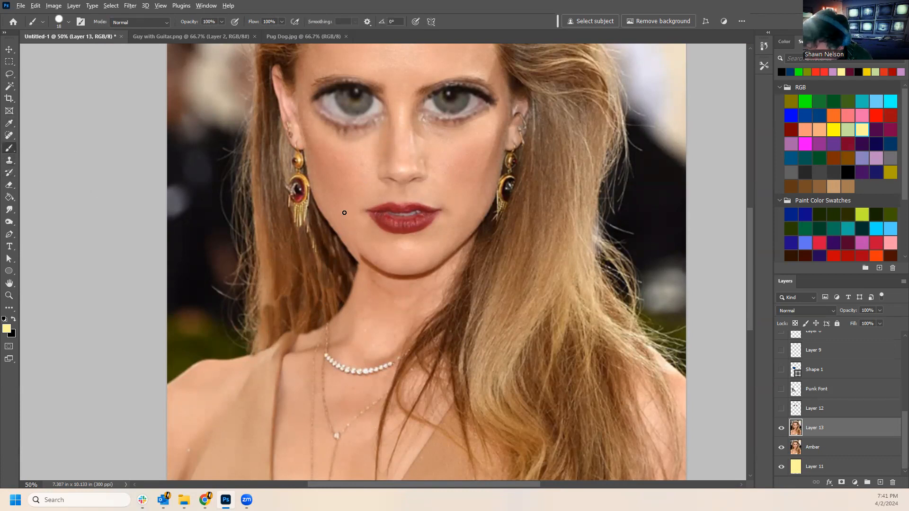
alt+click(353, 247)
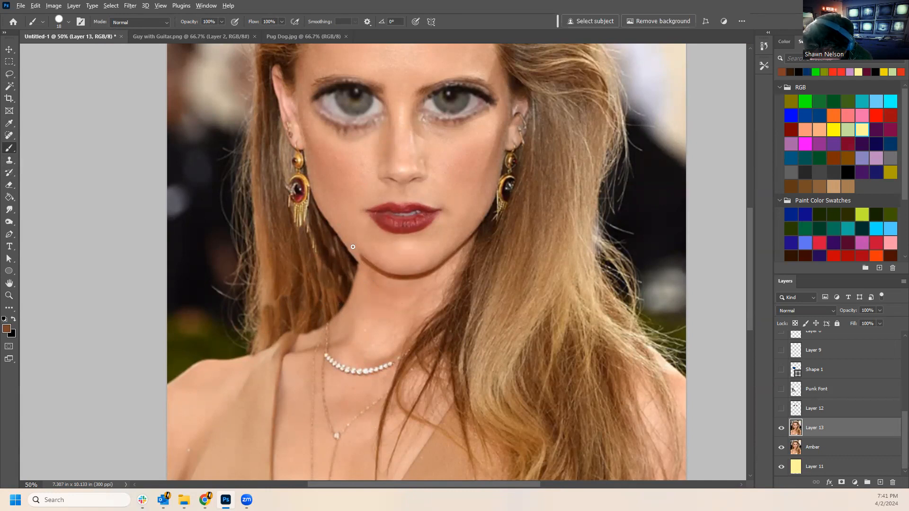
drag(318, 209, 335, 230)
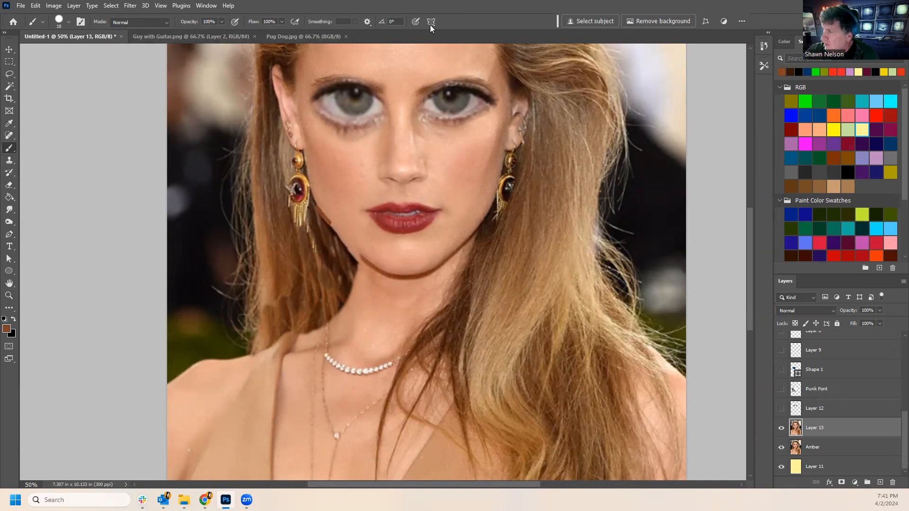
click(219, 23)
click(183, 33)
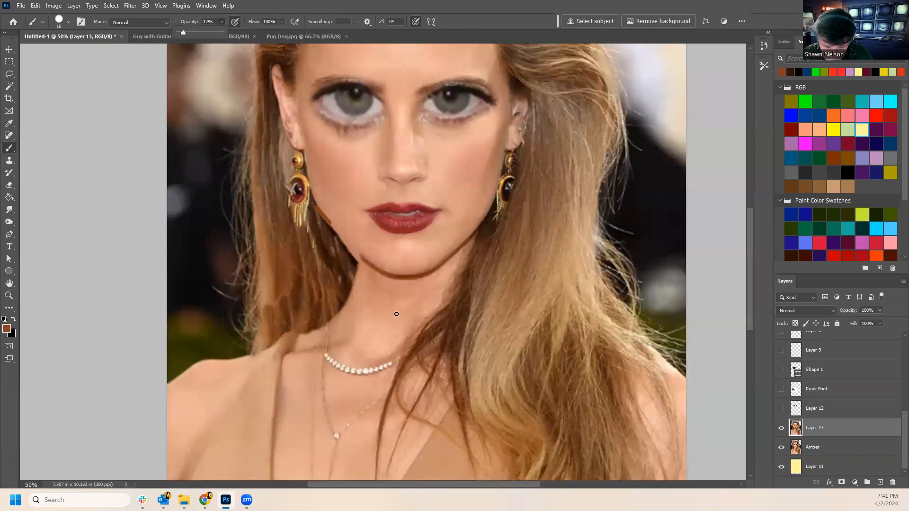
key(ctrl+z)
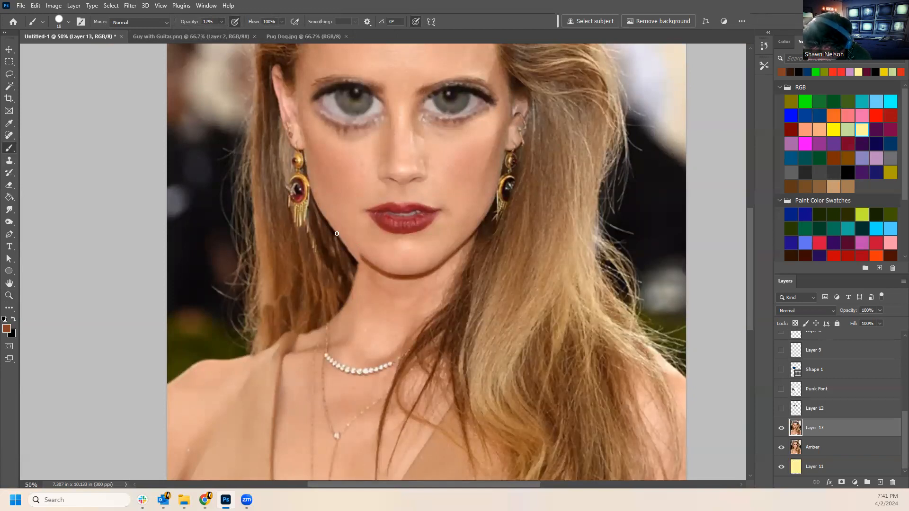
Smooth the left-hand jawline with low-opacity brush strokes, using dark shadow and skin tones sampled beside it.
alt+click(353, 255)
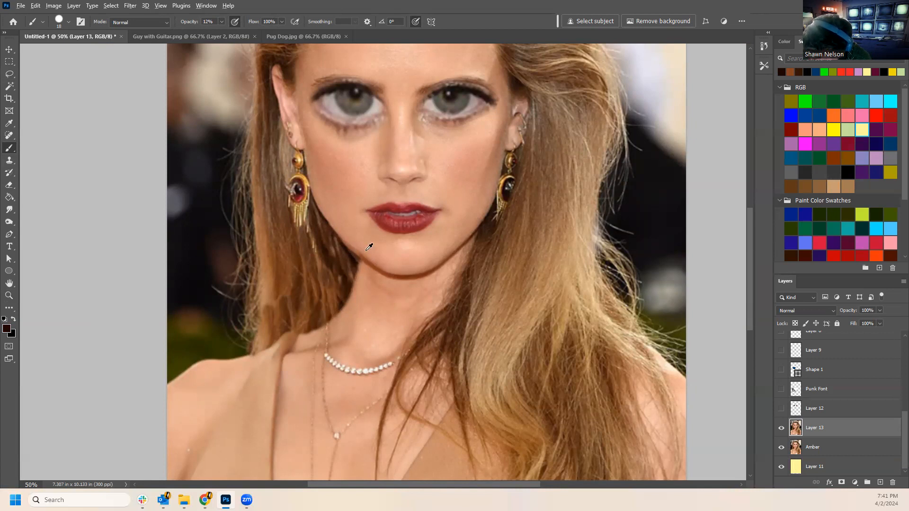
alt+click(355, 246)
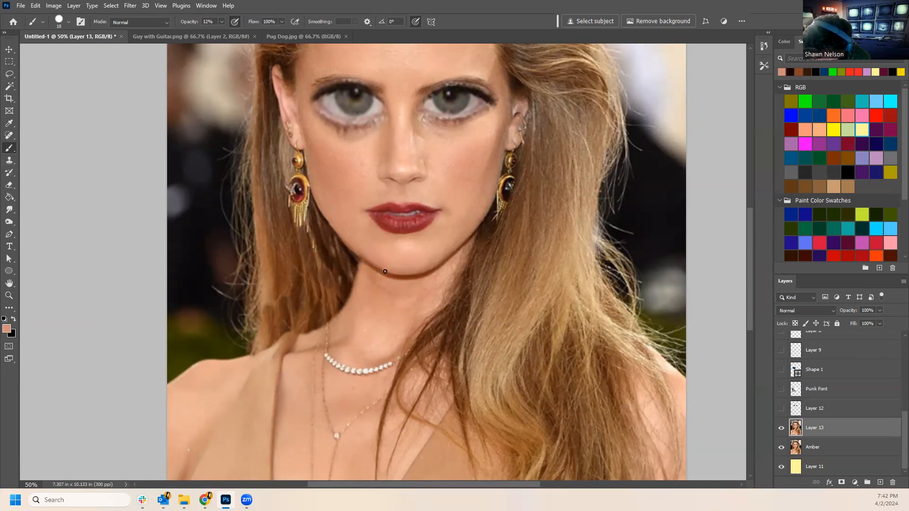
alt+click(356, 252)
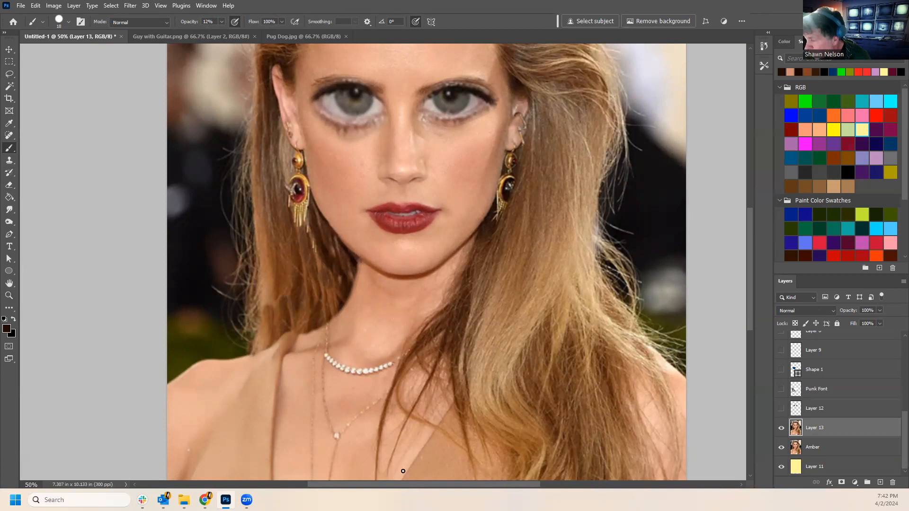
Paint a solid dark shadow over the left-hand side of the neck from jaw to shoulder, using a sampled dark brown at 100% opacity.
alt+click(349, 295)
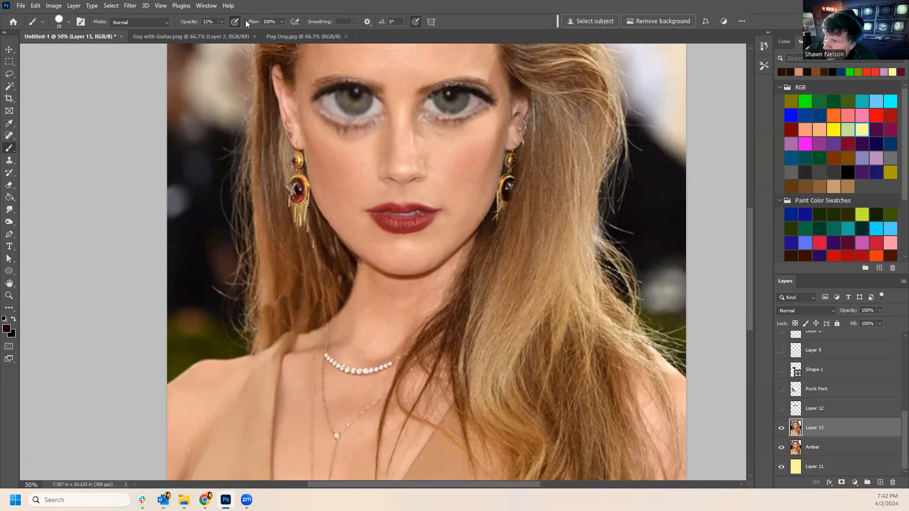
click(221, 21)
drag(220, 32, 265, 33)
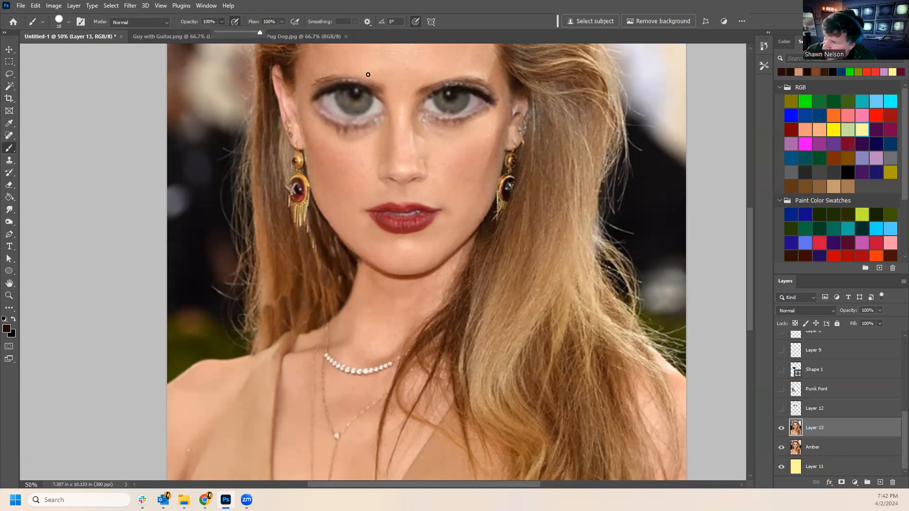
alt+click(357, 264)
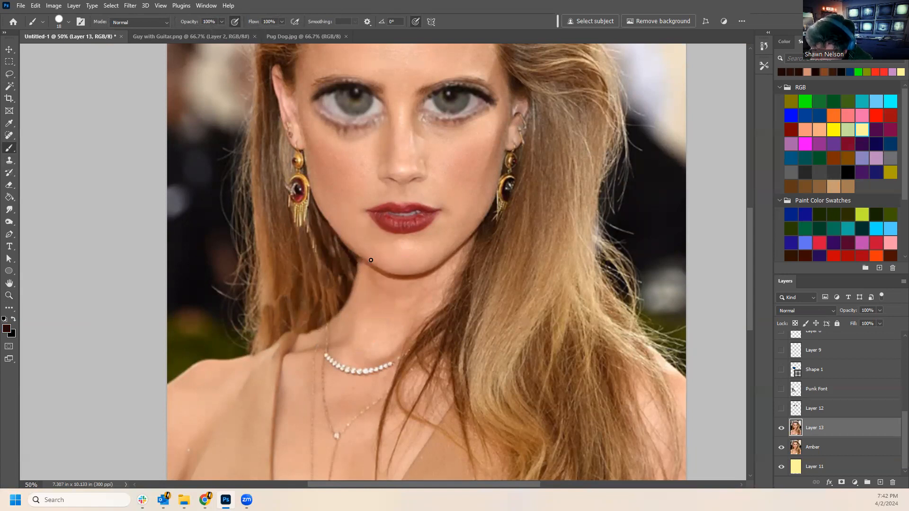
mouse_move(357, 259)
mouse_down()
mouse_move(369, 269)
mouse_move(351, 316)
mouse_move(302, 336)
mouse_move(348, 318)
mouse_move(363, 266)
mouse_move(342, 317)
mouse_move(313, 331)
mouse_move(329, 323)
mouse_up()
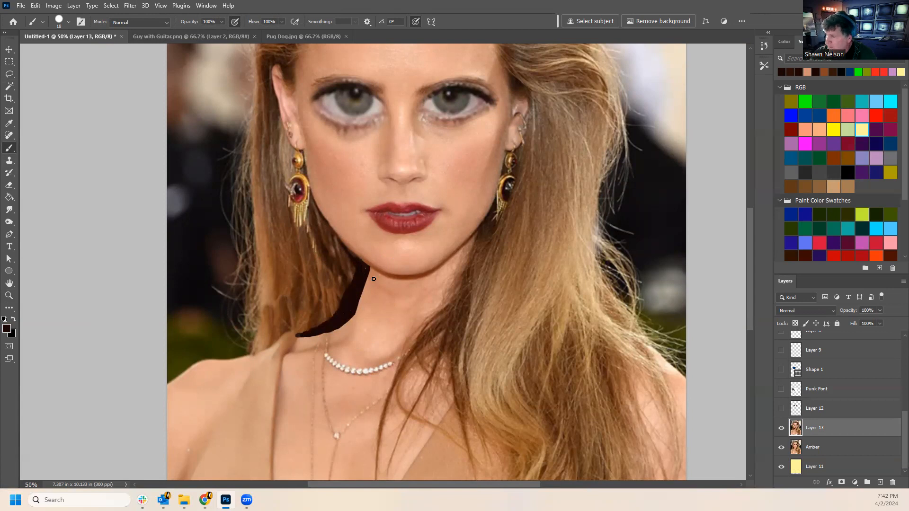
drag(367, 269, 356, 319)
mouse_move(366, 271)
mouse_down()
mouse_move(364, 317)
mouse_move(304, 333)
mouse_up()
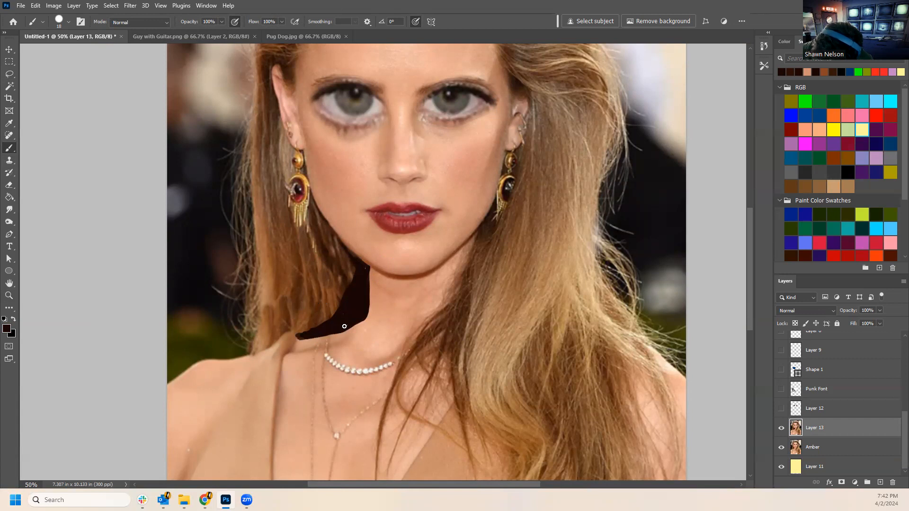
Touch up the edge between the dark shadow and the neck just below the jaw with sampled skin tones.
alt+click(377, 277)
drag(364, 263, 376, 299)
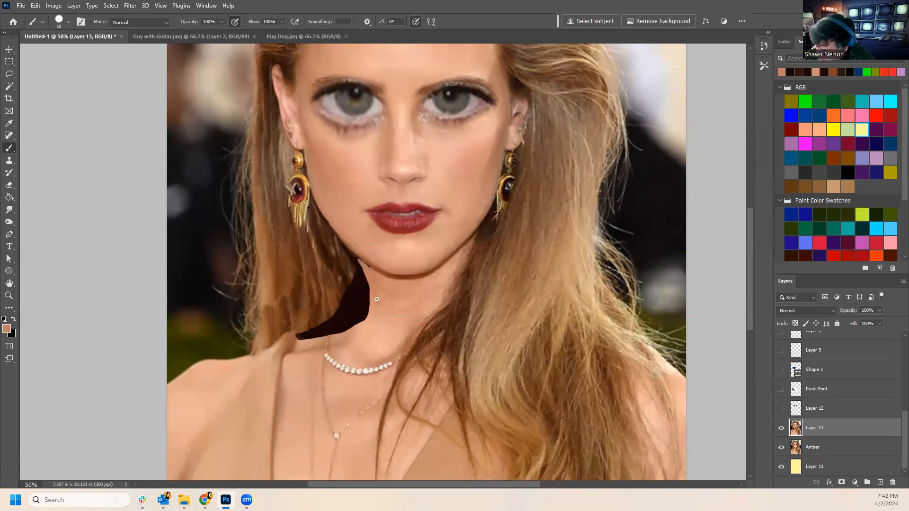
alt+click(379, 306)
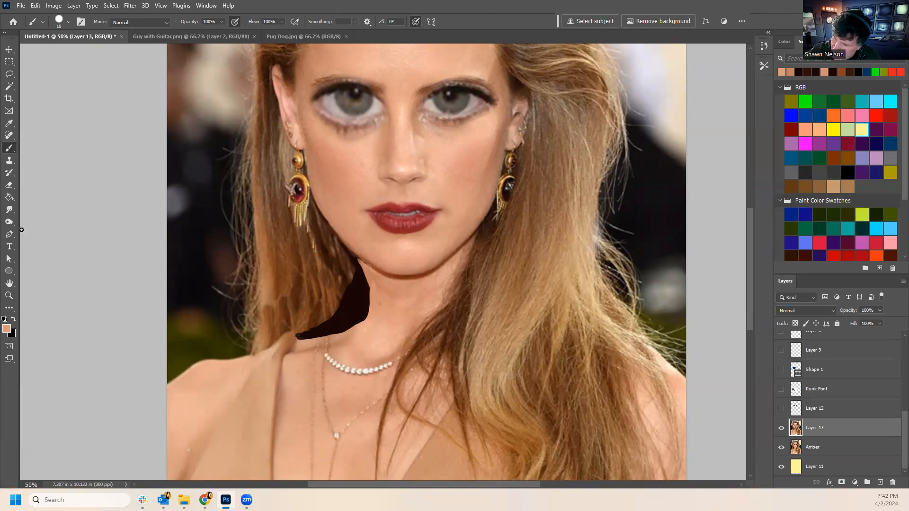
Cover the solid dark shadow beside the left-hand side of the neck with hair texture cloned from the strands below the earring.
click(10, 160)
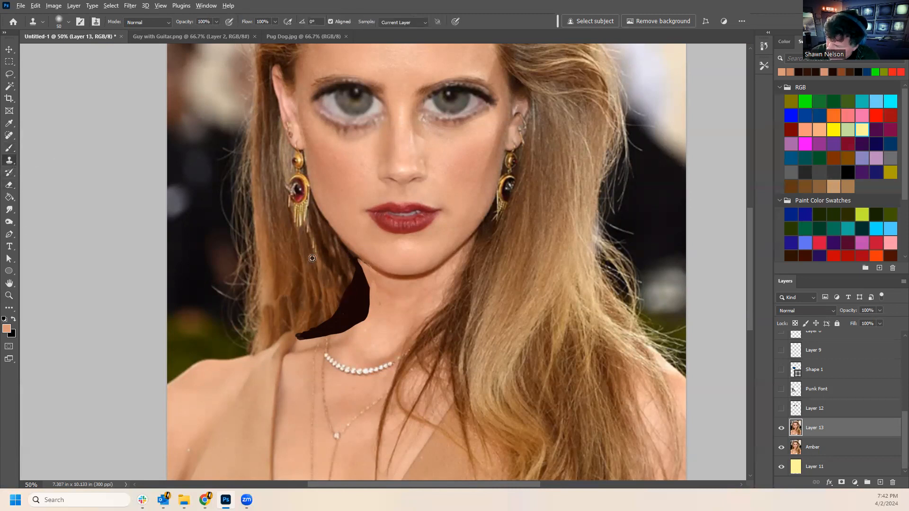
alt+click(284, 223)
mouse_move(309, 332)
mouse_down()
mouse_move(326, 315)
mouse_move(343, 320)
mouse_move(337, 298)
mouse_up()
alt+click(299, 249)
alt+click(286, 236)
mouse_move(334, 261)
mouse_down()
mouse_move(358, 283)
mouse_move(349, 315)
mouse_move(345, 283)
mouse_move(360, 305)
mouse_move(341, 324)
mouse_move(363, 293)
mouse_move(335, 252)
mouse_move(347, 268)
mouse_move(334, 280)
mouse_move(331, 323)
mouse_up()
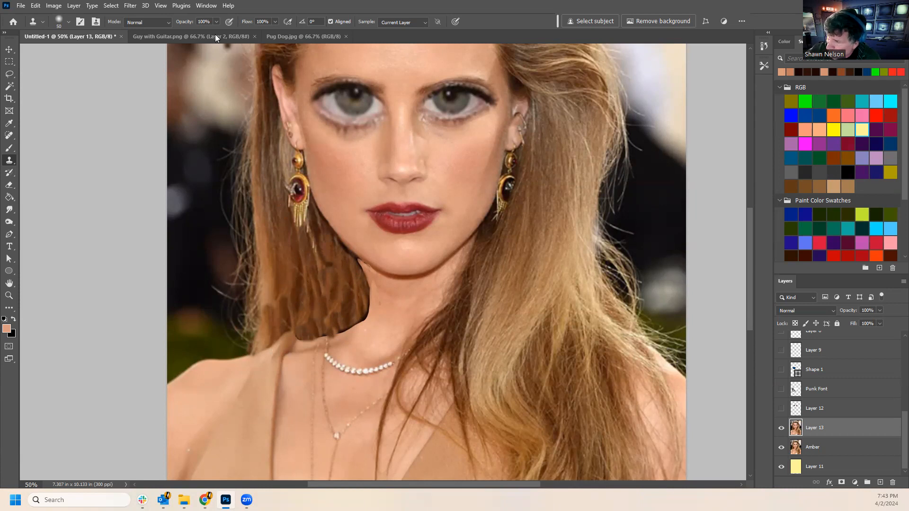
Blend the cloned hair beside the neck with further Clone Stamp strokes at 39% opacity, sampling nearby strands.
click(216, 21)
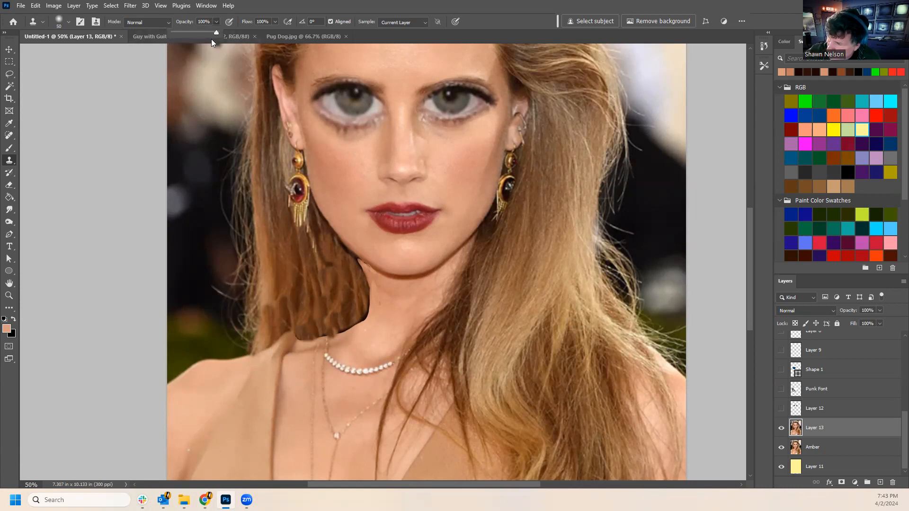
click(285, 259)
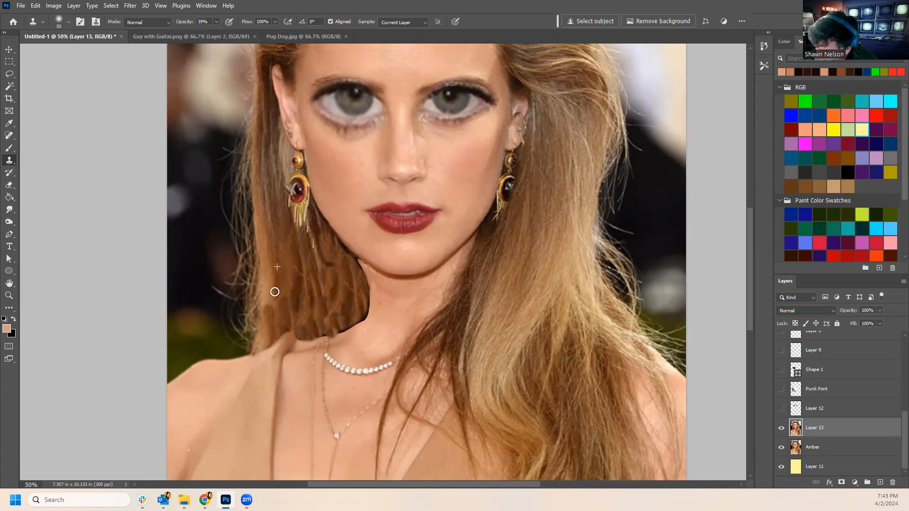
alt+click(283, 254)
drag(316, 266, 317, 315)
drag(321, 250, 333, 297)
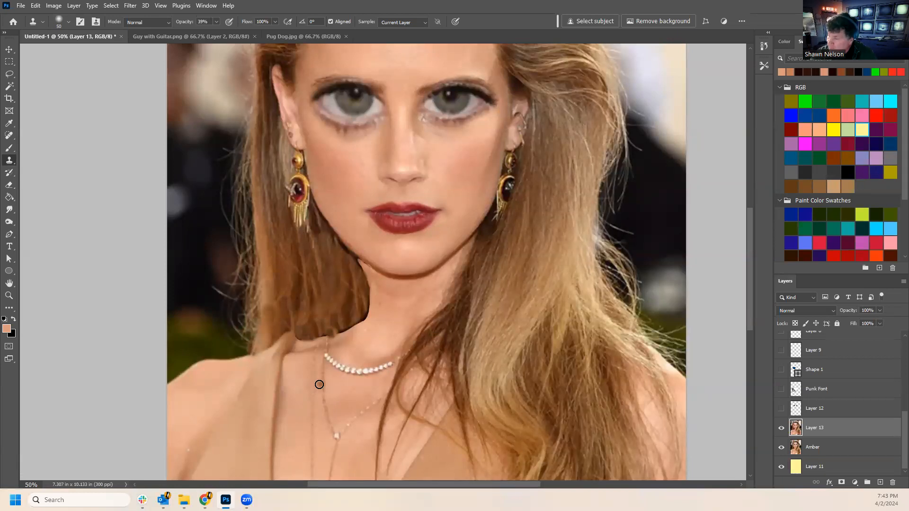
mouse_move(338, 328)
mouse_down()
mouse_move(363, 313)
mouse_move(335, 332)
mouse_up()
alt+click(330, 276)
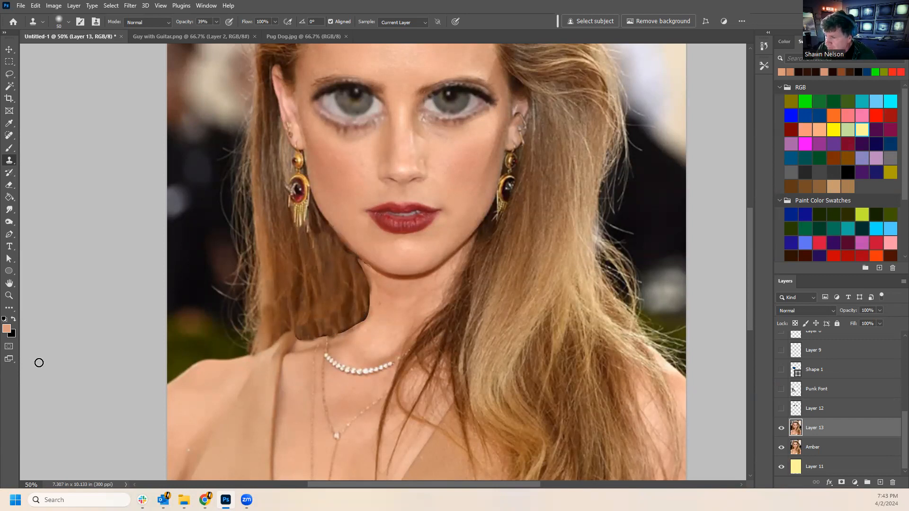
Clone smooth neck skin over the blotches on the left-hand side of the neck and the ragged patch just under the jaw.
click(9, 296)
alt+click(377, 286)
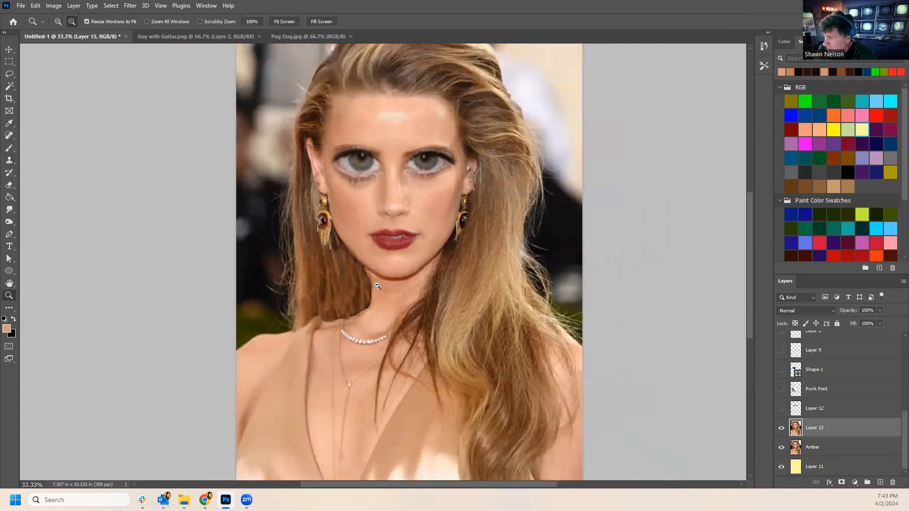
alt+click(377, 286)
alt+click(384, 330)
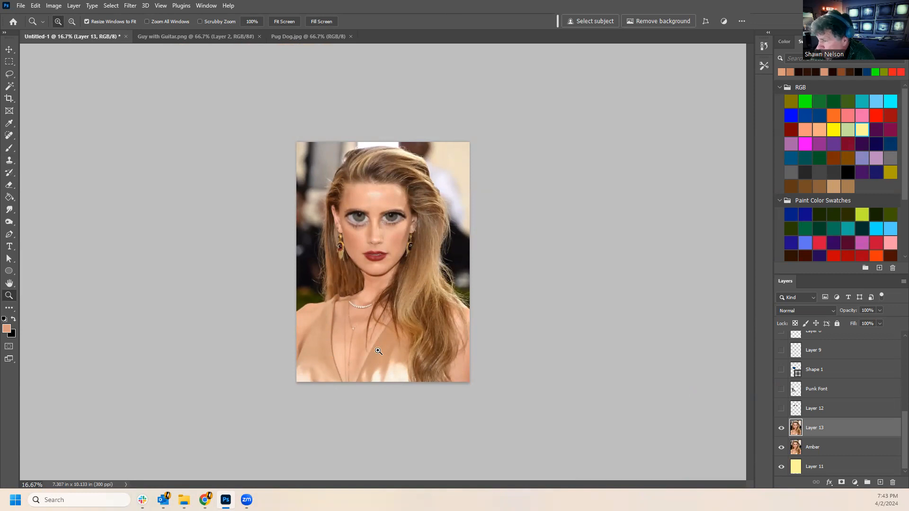
drag(374, 297, 403, 316)
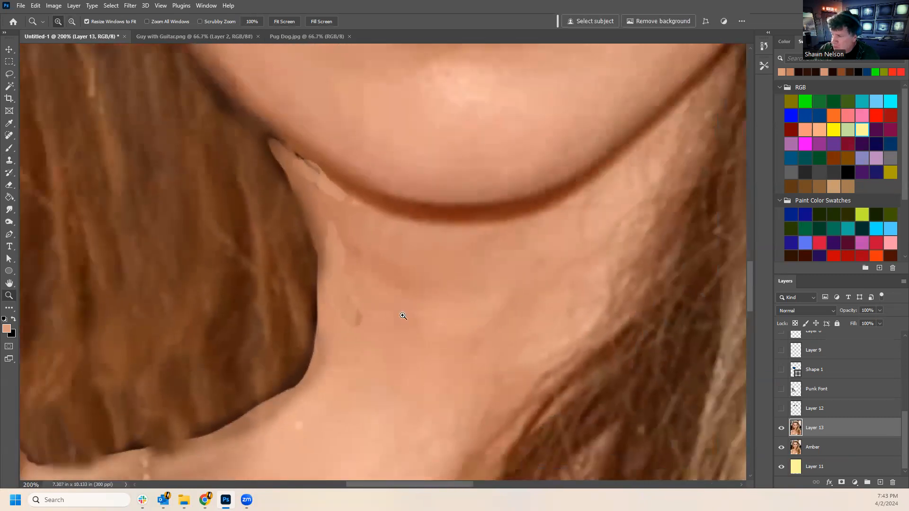
click(9, 161)
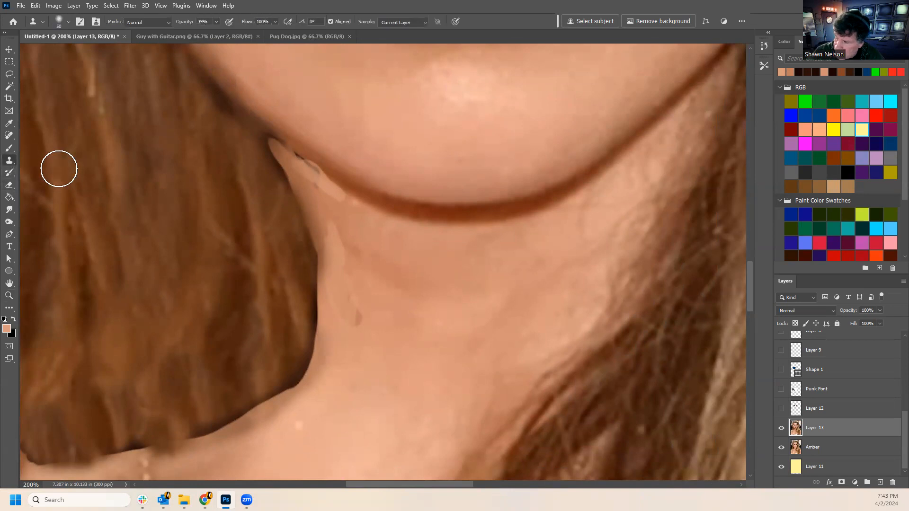
alt+click(442, 296)
mouse_move(339, 247)
mouse_down()
mouse_move(346, 311)
mouse_move(336, 227)
mouse_move(354, 321)
mouse_up()
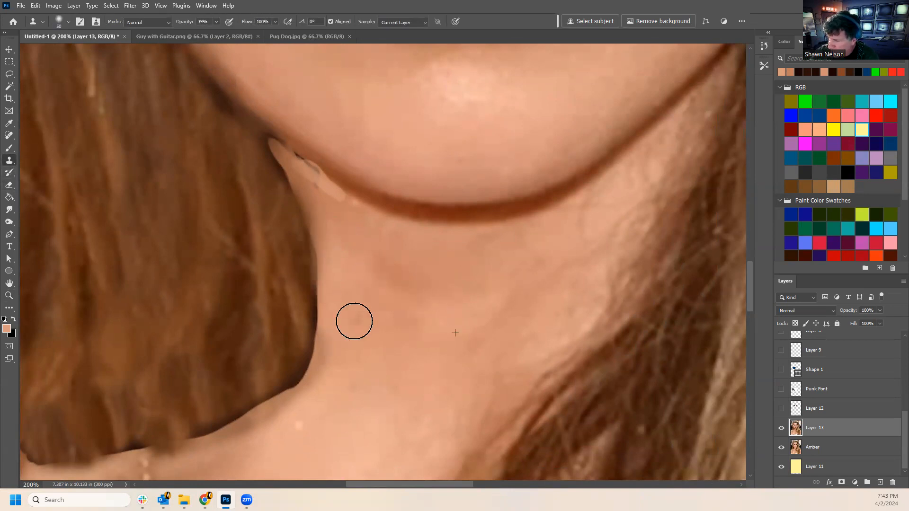
alt+click(385, 272)
mouse_move(303, 180)
mouse_down()
mouse_move(285, 160)
mouse_move(348, 216)
mouse_up()
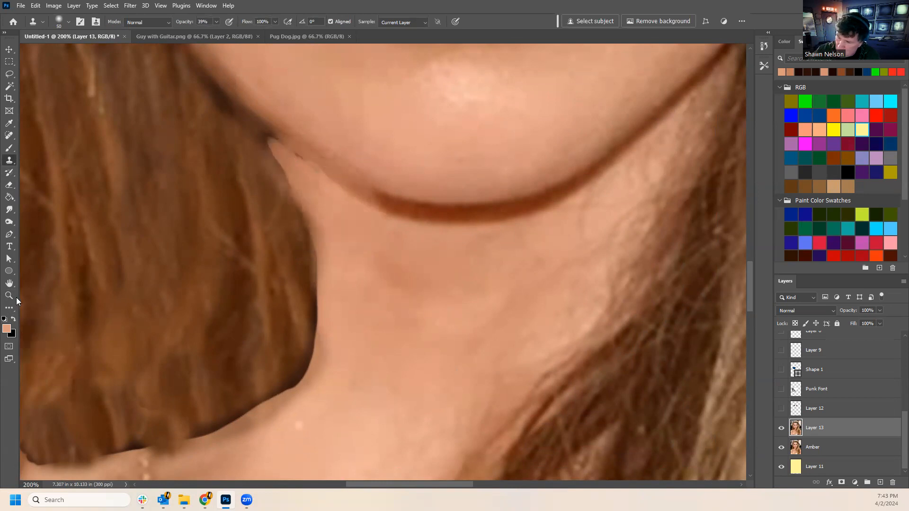
Examine the retouched neck and jaw in the whole portrait and close up.
key(z)
alt+click(383, 323)
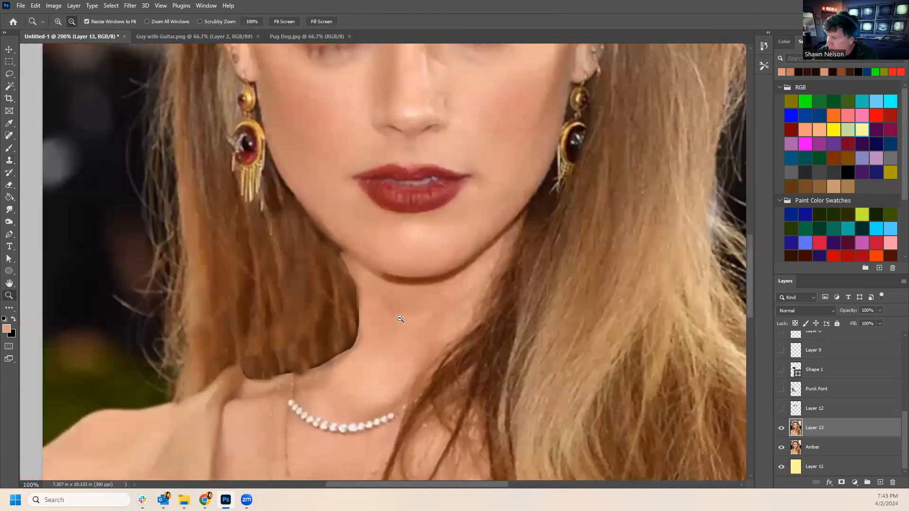
alt+click(405, 343)
alt+click(416, 360)
alt+click(425, 372)
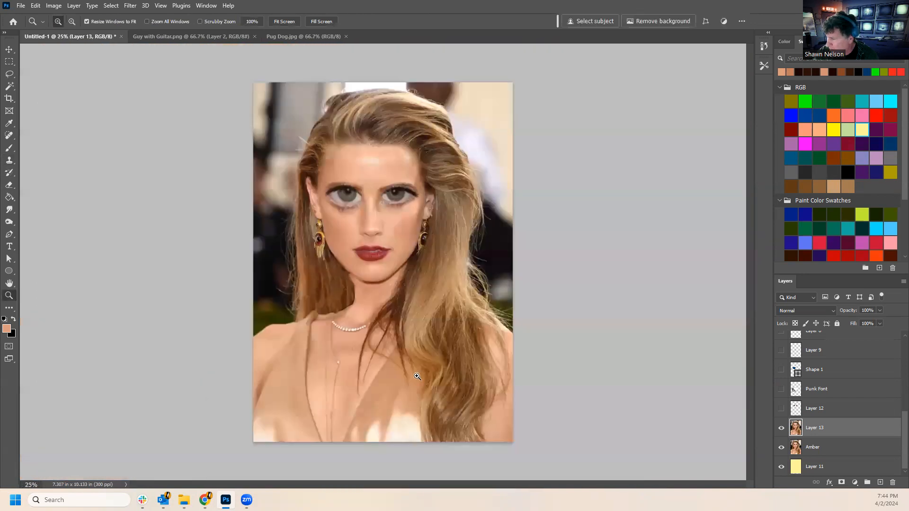
click(380, 297)
click(381, 295)
click(350, 294)
click(320, 278)
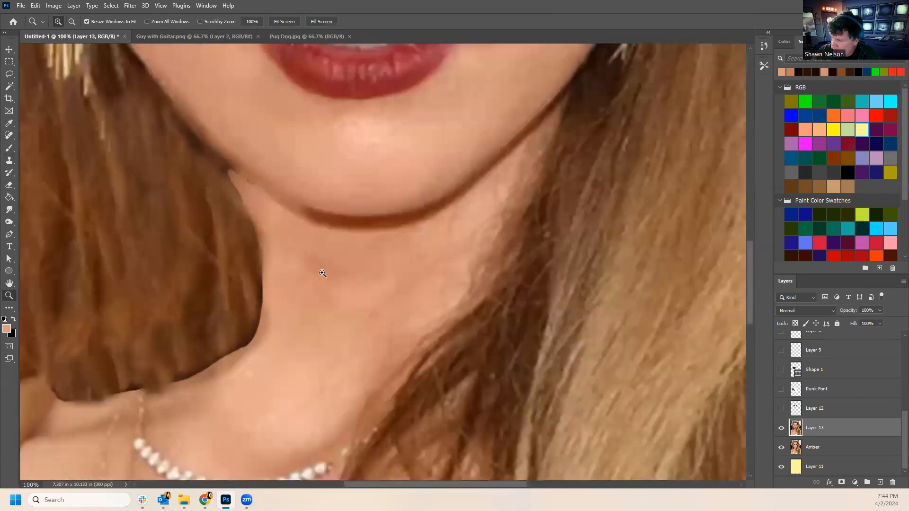
click(286, 267)
Paint fine dark strands along the hair's edge beside the left-hand neck, using a smaller brush and a sampled dark brown.
click(14, 150)
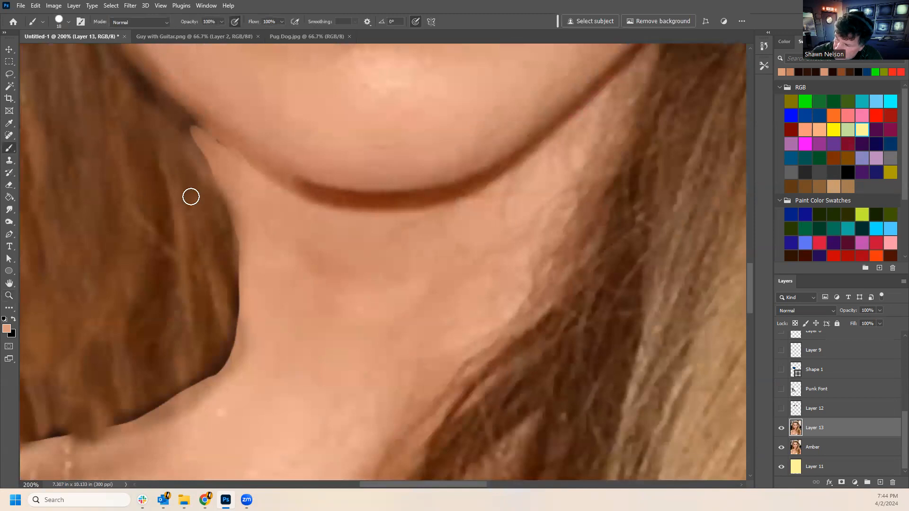
alt+click(233, 292)
key(bracketleft)
key(bracketleft)
key(bracketleft)
key(bracketleft)
key(bracketleft)
key(bracketleft)
key(bracketleft)
key(bracketleft)
key(bracketleft)
key(bracketleft)
key(bracketleft)
key(bracketleft)
drag(187, 122, 218, 196)
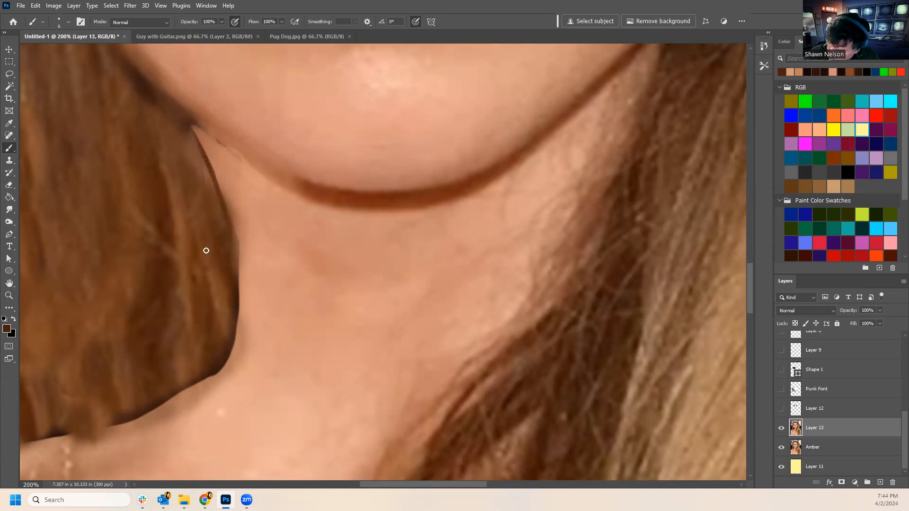
drag(208, 155, 233, 306)
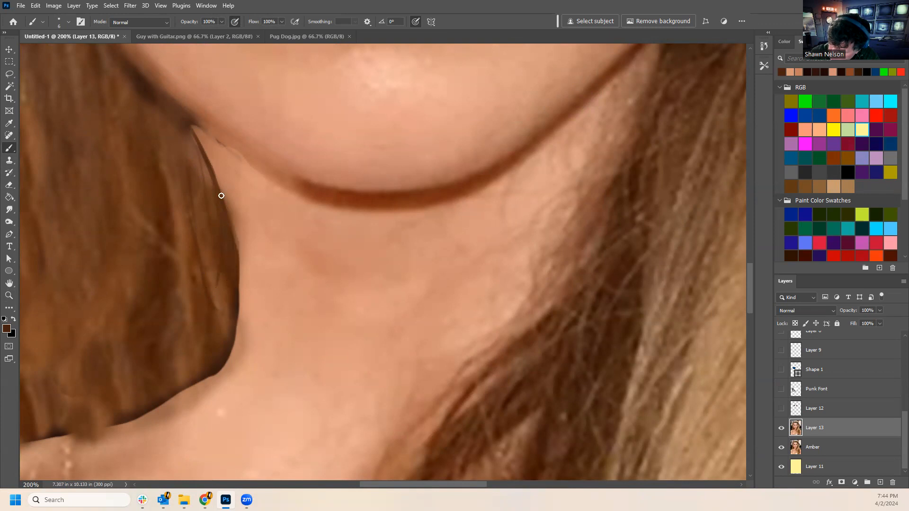
drag(191, 132, 206, 182)
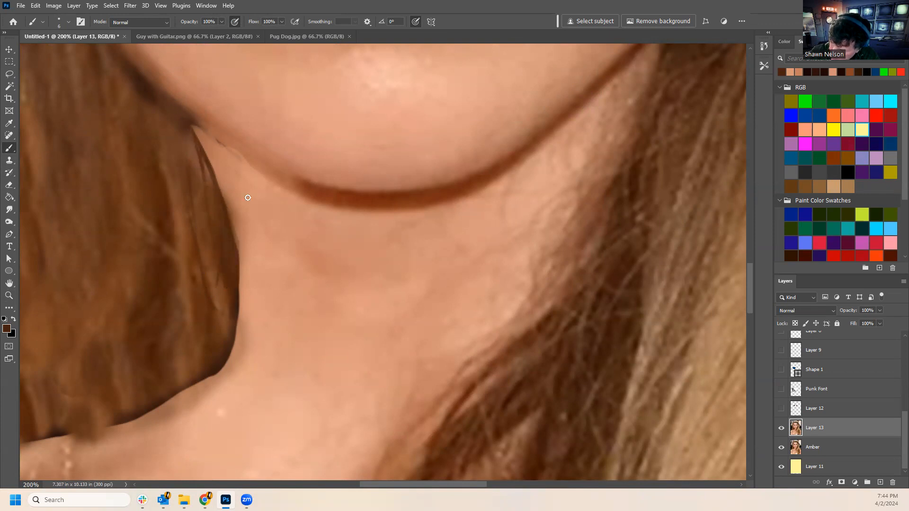
Extend the reddish-brown chin shadow along the left-hand jawline, lowering brush opacity to 26%, and clean the hair's edge above the shoulder with sampled tones.
alt+click(319, 188)
drag(221, 138, 243, 157)
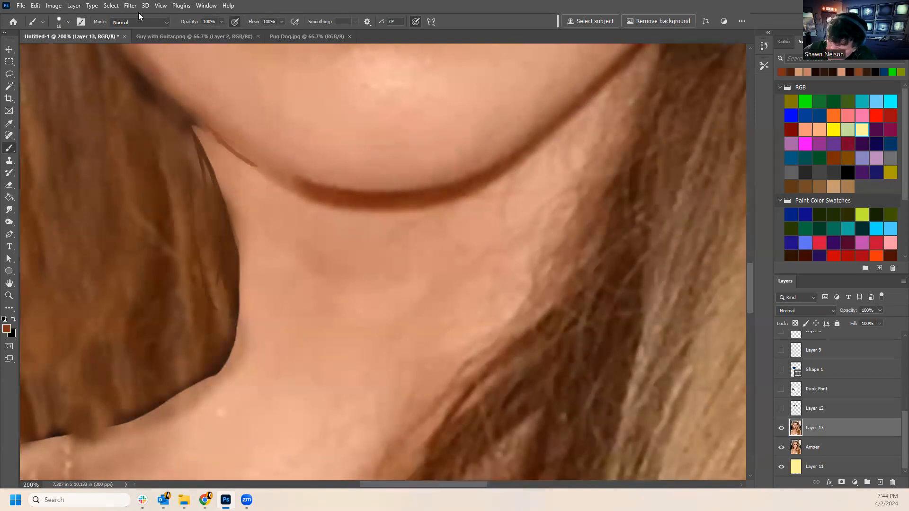
click(221, 22)
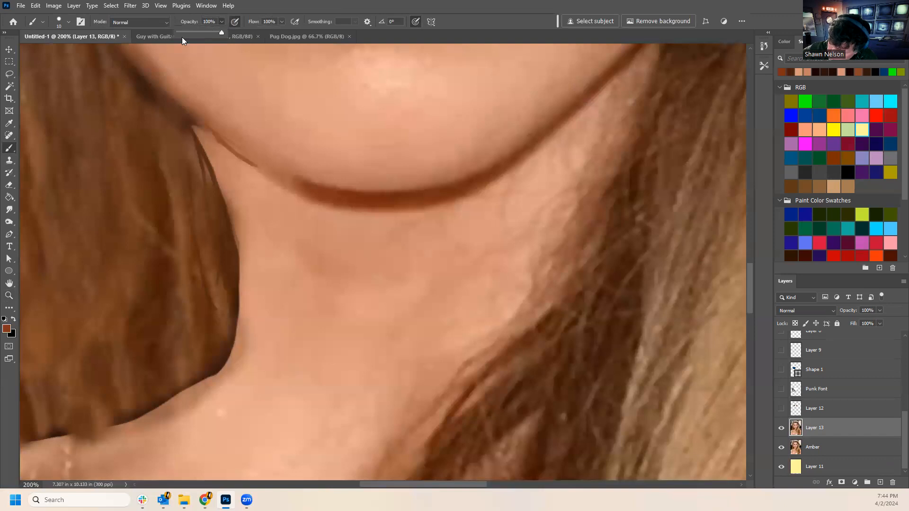
click(197, 120)
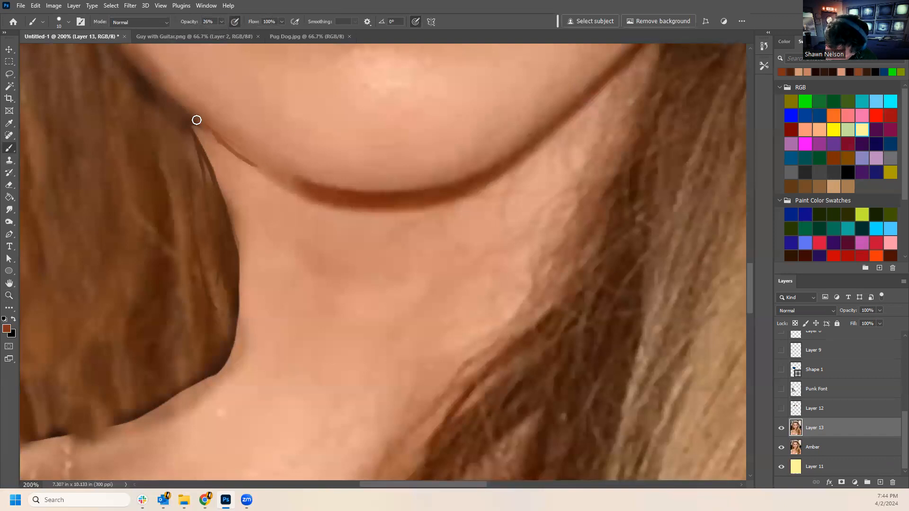
drag(195, 125, 287, 184)
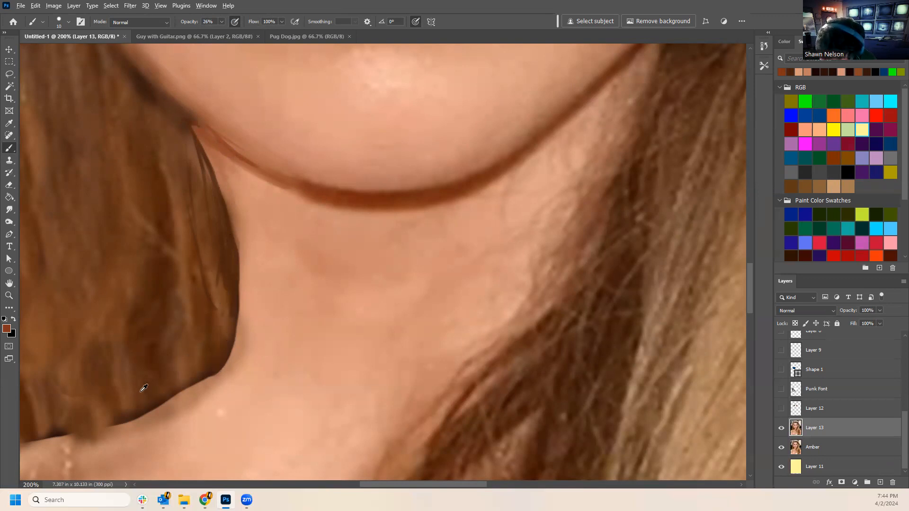
alt+click(127, 404)
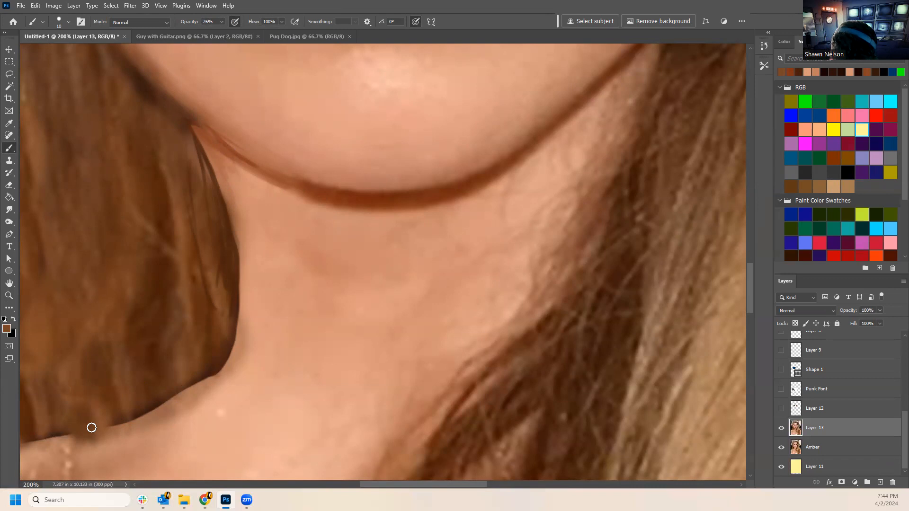
alt+click(62, 440)
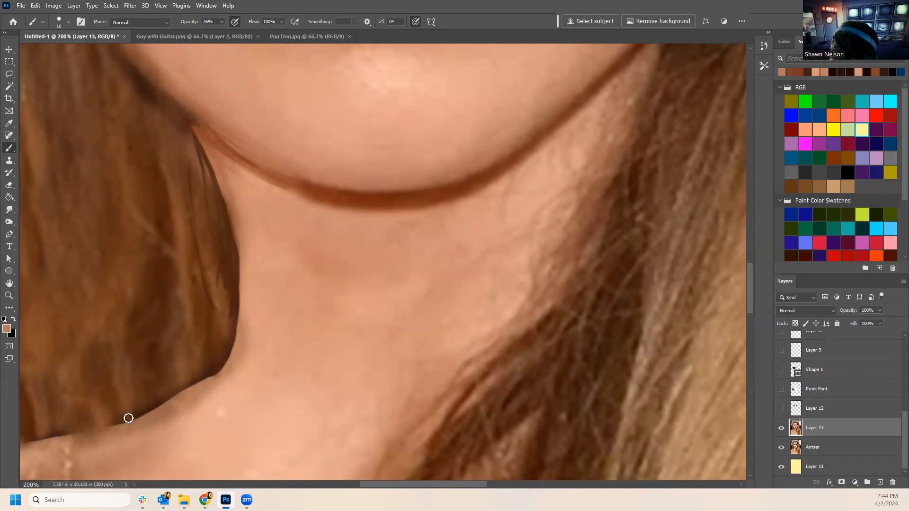
Review the whole portrait and toggle the original photo layer's visibility to check what the retouched Layer 13 covers.
click(9, 296)
alt+click(374, 332)
alt+click(462, 362)
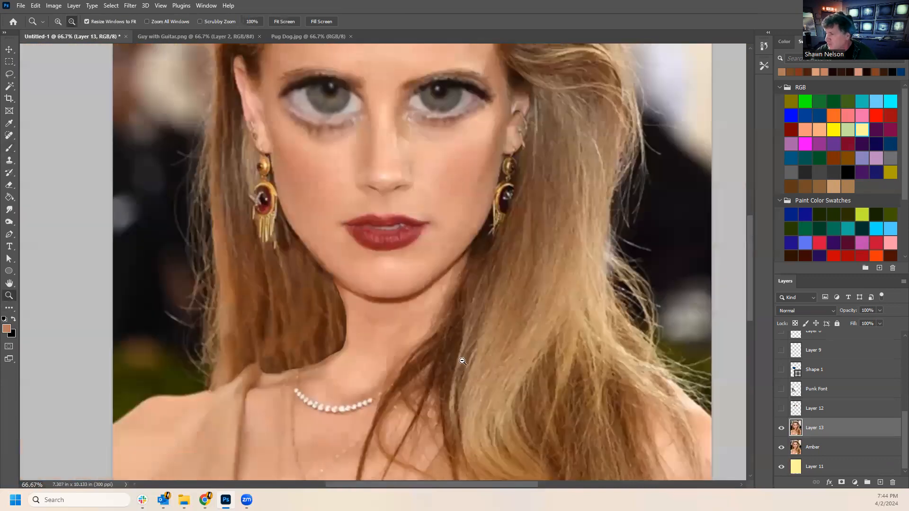
alt+click(456, 376)
alt+click(457, 377)
alt+click(464, 381)
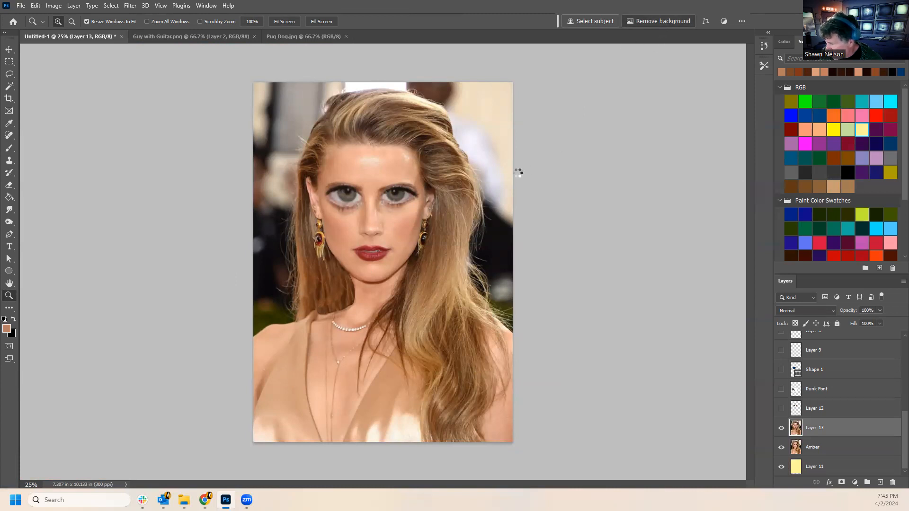
click(782, 448)
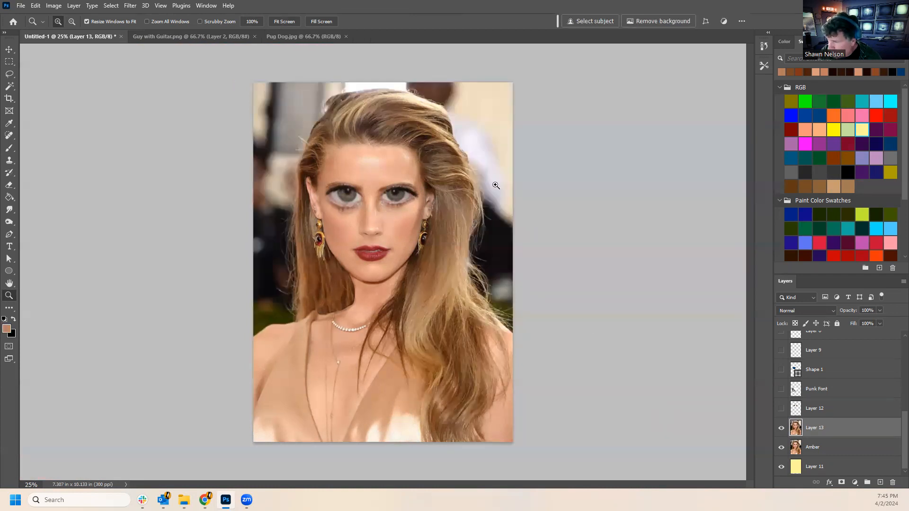
click(782, 448)
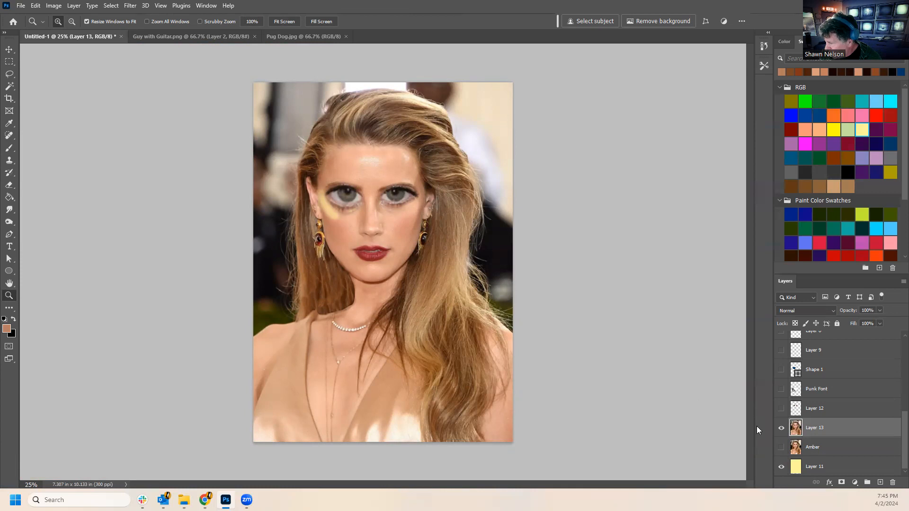
click(782, 448)
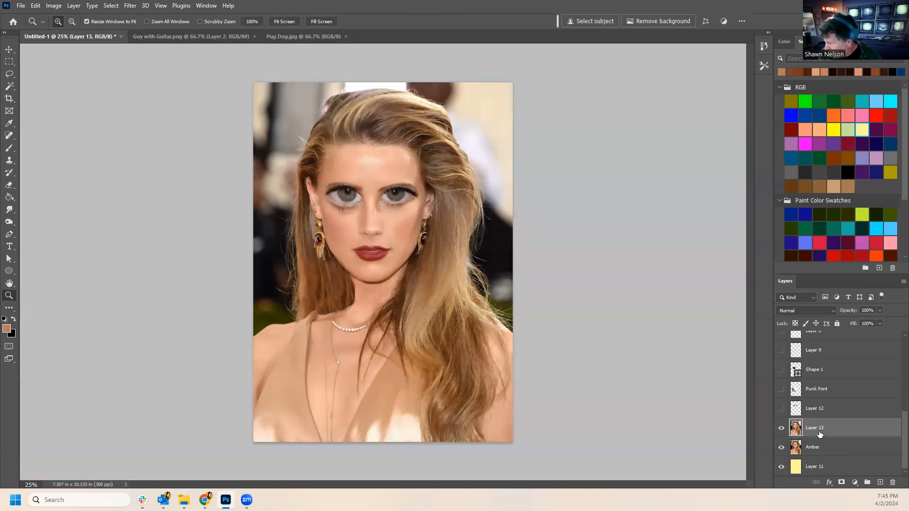
Merge Layer 13 with the original photo layer directly below it.
shift+click(826, 449)
right_click(826, 448)
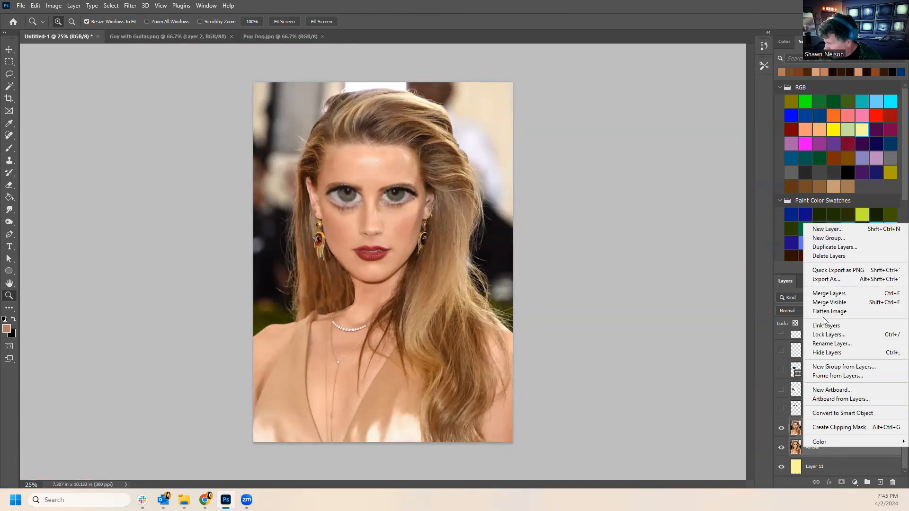
click(829, 293)
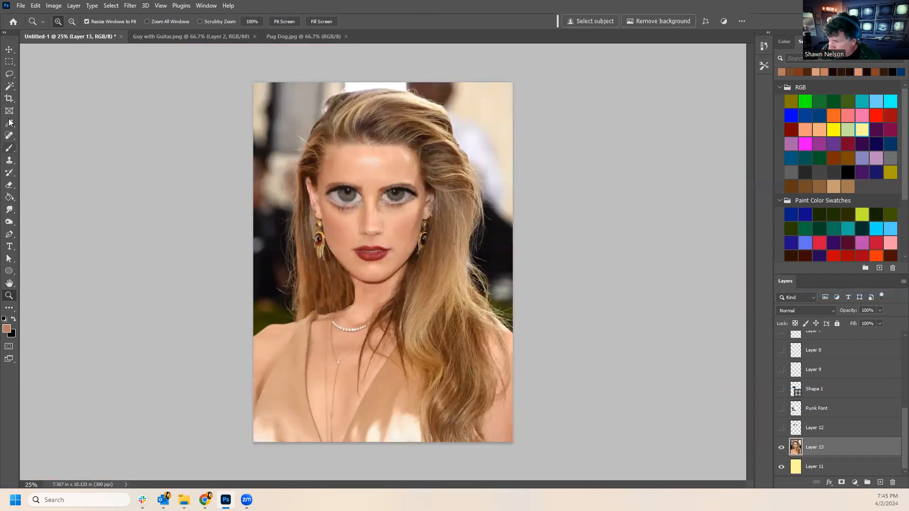
Select the subject on Layer 13, invert the selection, delete the photo background, and check the cutout against the yellow Layer 11.
click(9, 87)
click(112, 6)
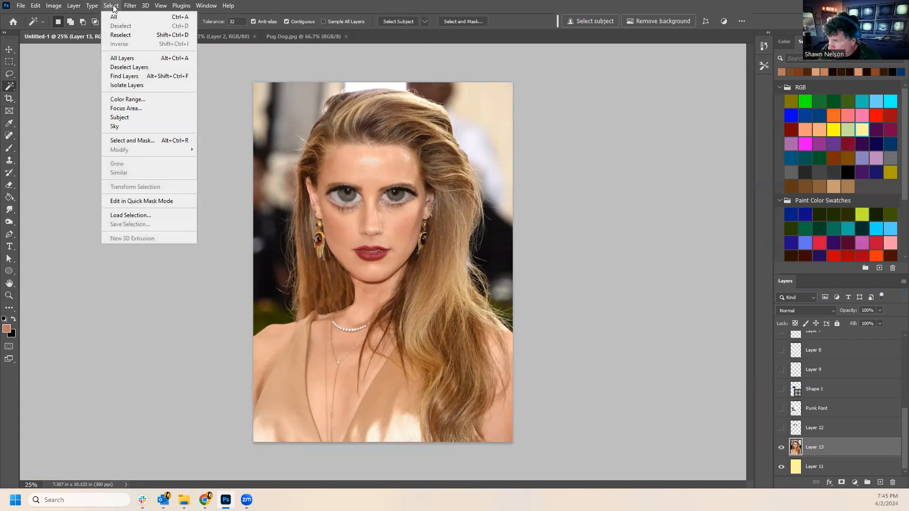
click(128, 119)
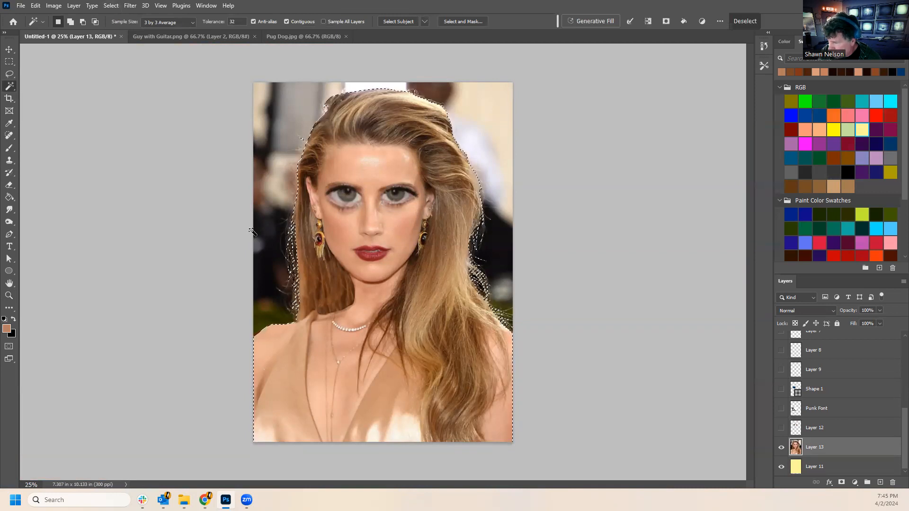
click(112, 6)
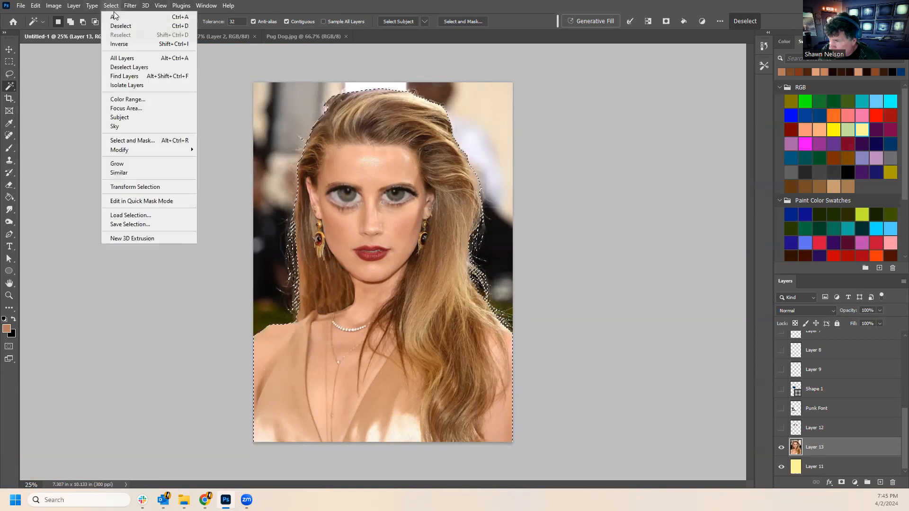
click(120, 44)
key(Delete)
key(ctrl+d)
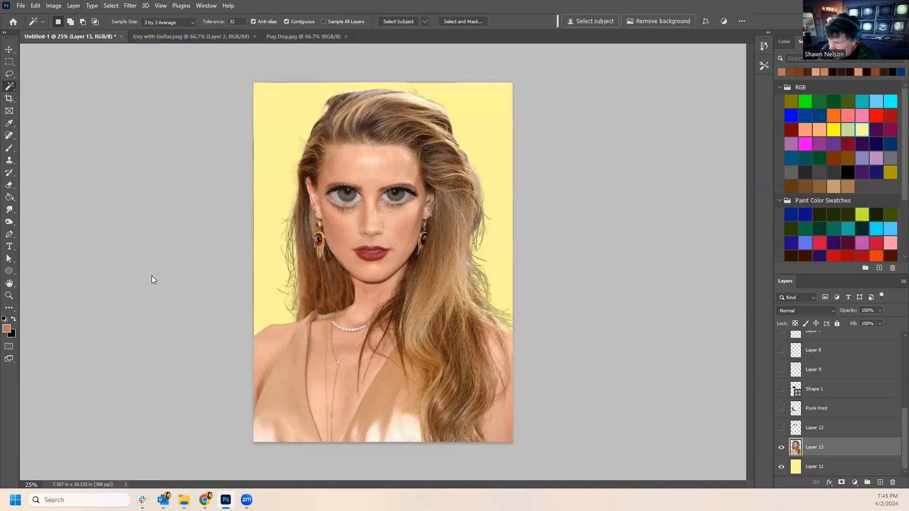
click(780, 468)
click(778, 466)
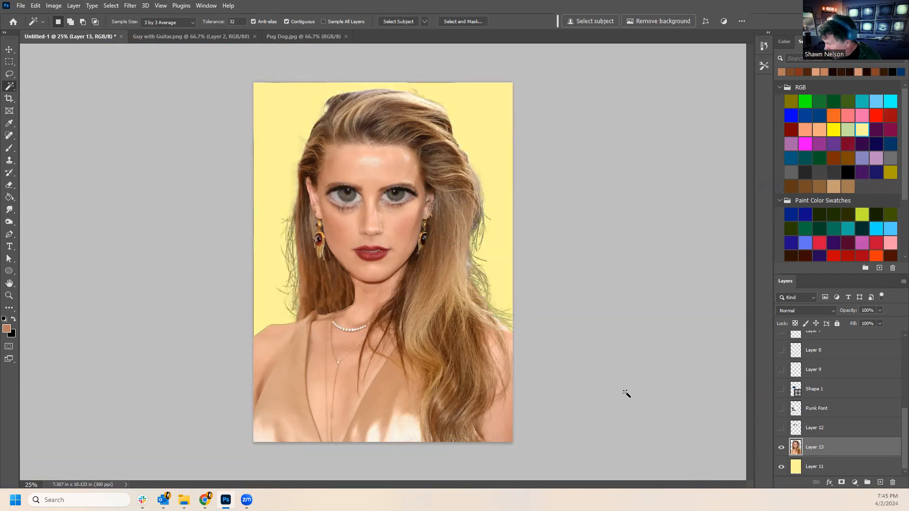
Turn on visibility for the lettering layers, Layer 1 through Layer 9, leaving Layer 1 copy hidden.
scroll(829, 400, up, 4)
scroll(861, 381, up, 2)
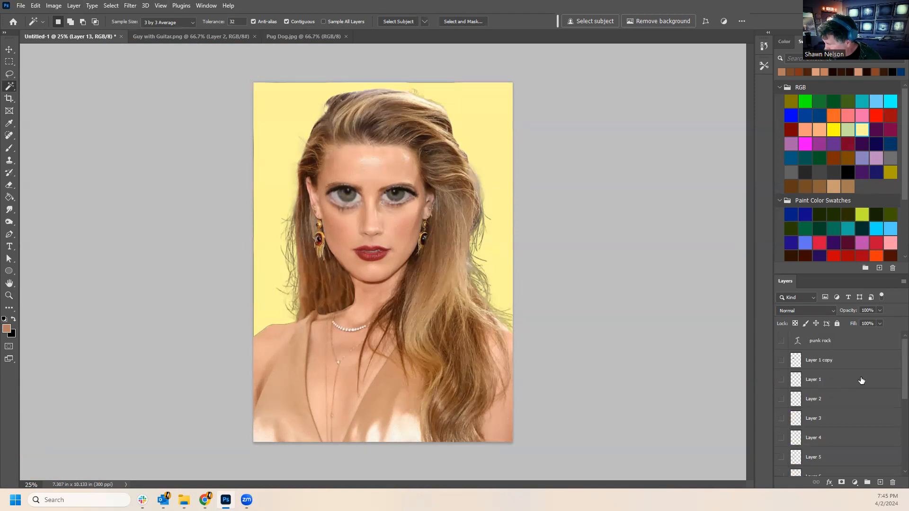
drag(782, 361, 781, 455)
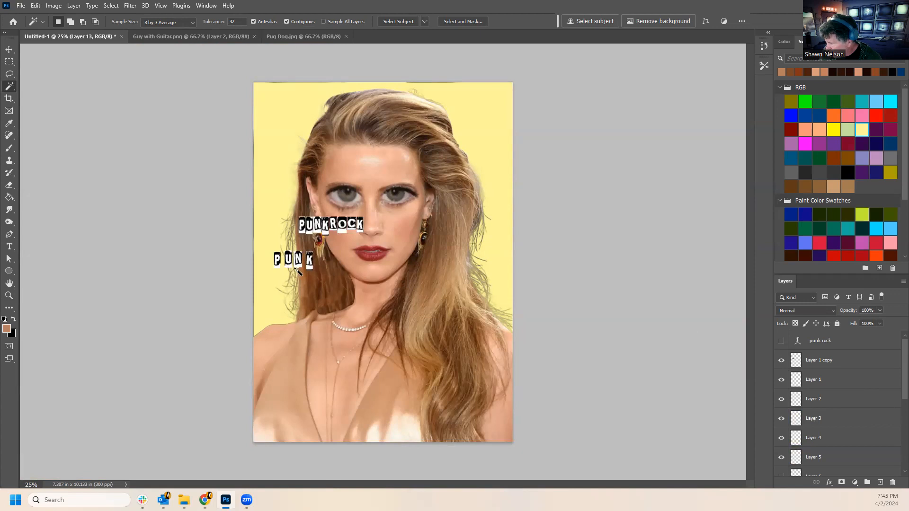
scroll(800, 372, down, 1)
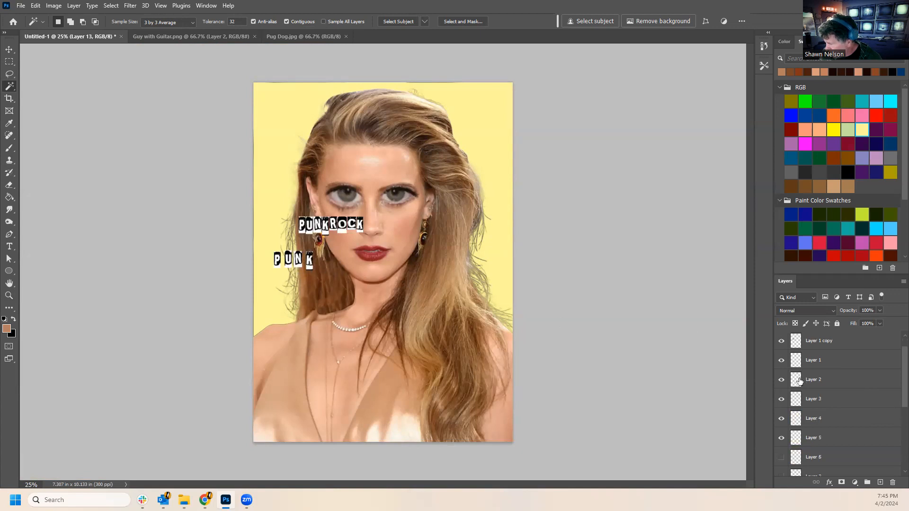
click(781, 345)
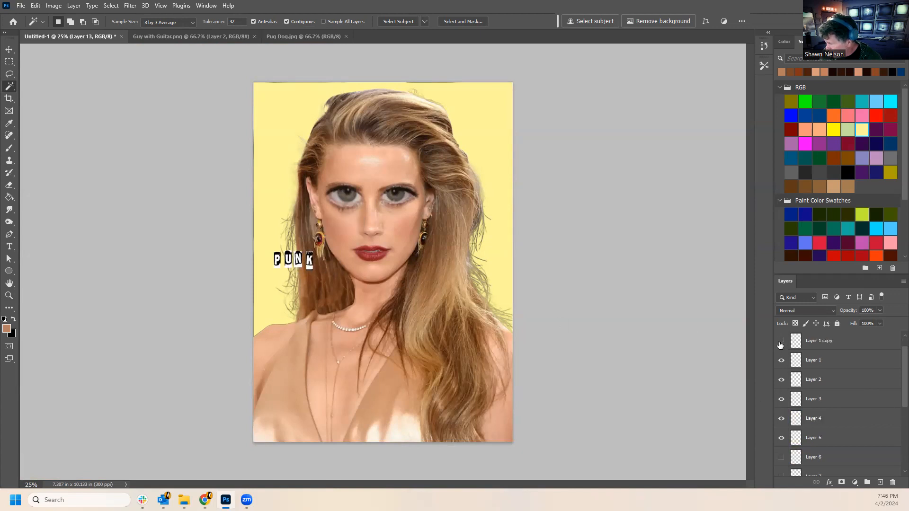
scroll(794, 417, down, 4)
drag(781, 381, 780, 459)
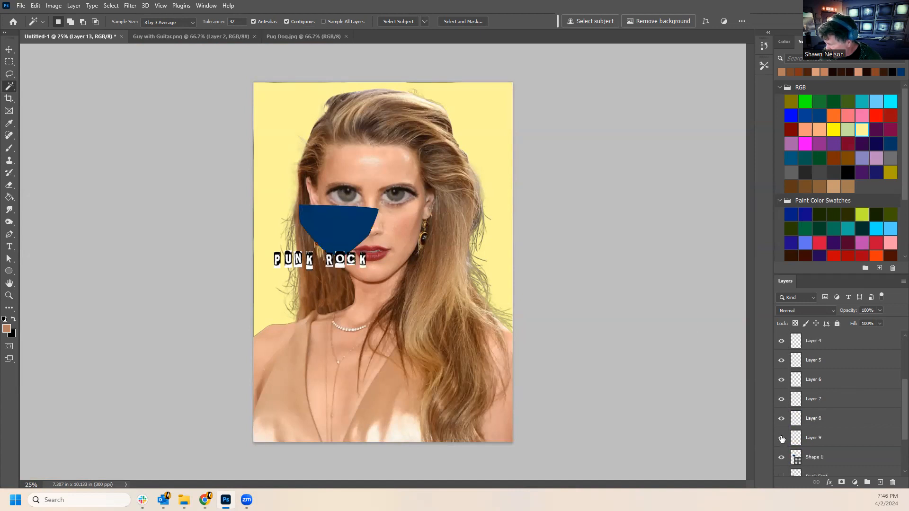
Hide the blue Shape 1 layer and delete it from the document.
click(781, 457)
click(797, 462)
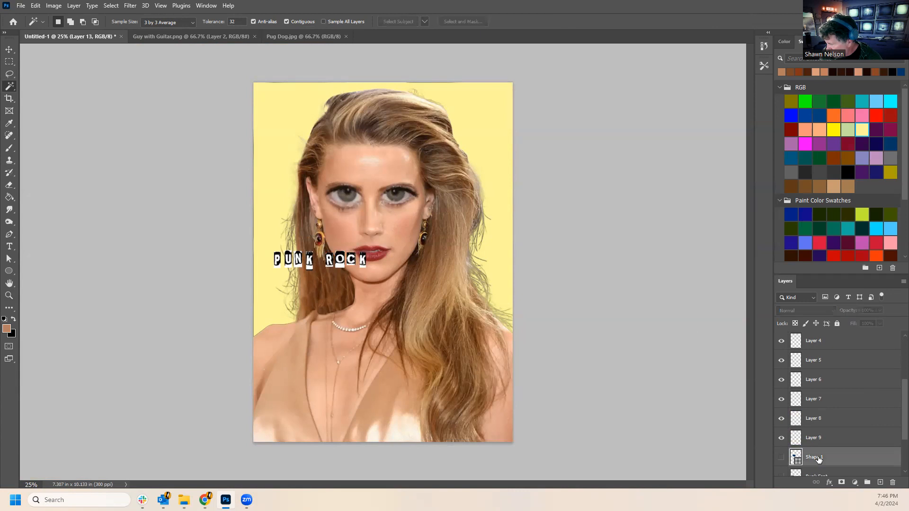
click(891, 484)
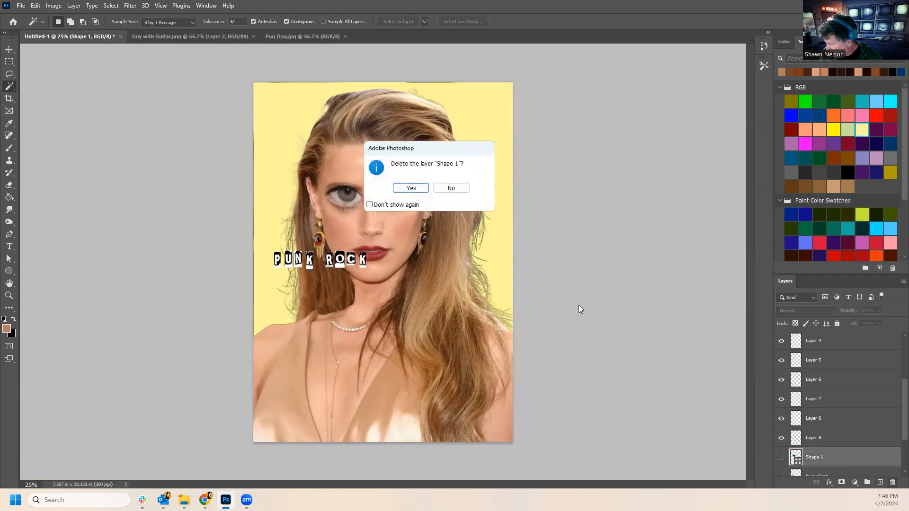
click(411, 189)
Toggle Layer 12 to see its eye makeup, and delete that layer.
scroll(831, 423, down, 1)
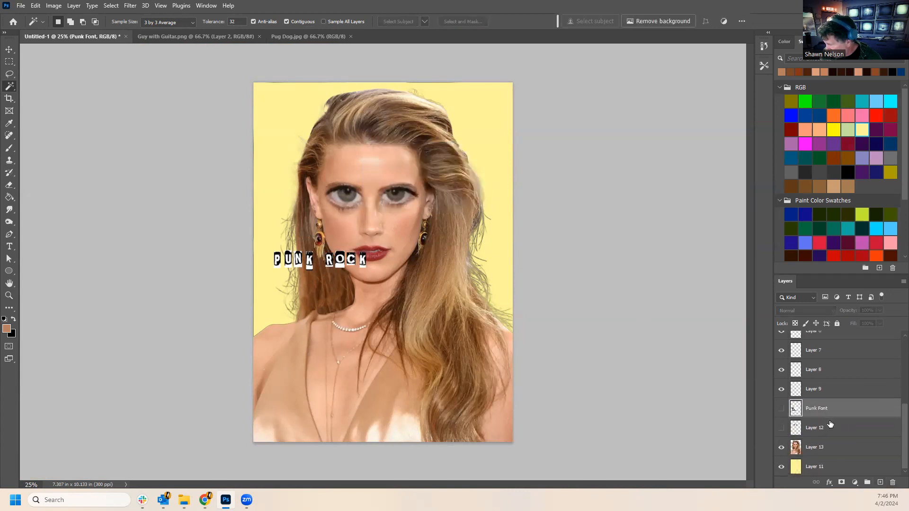
click(780, 429)
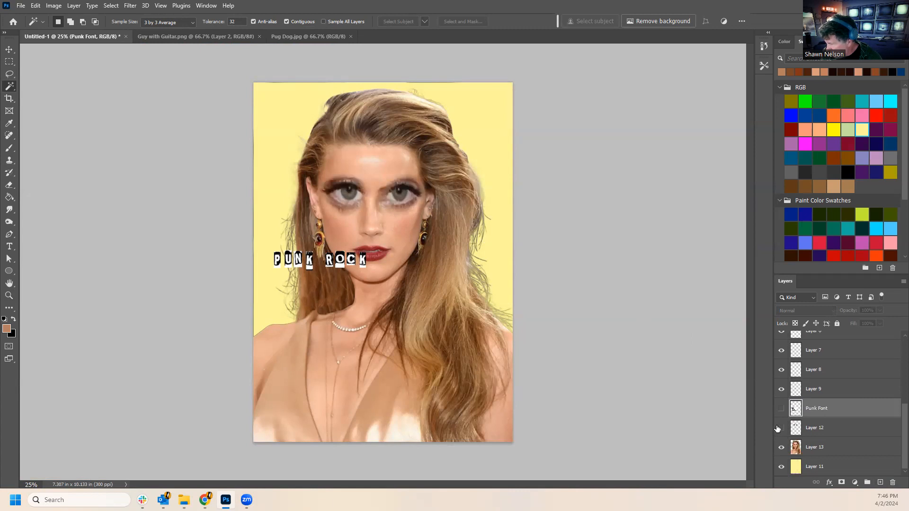
click(779, 428)
click(829, 427)
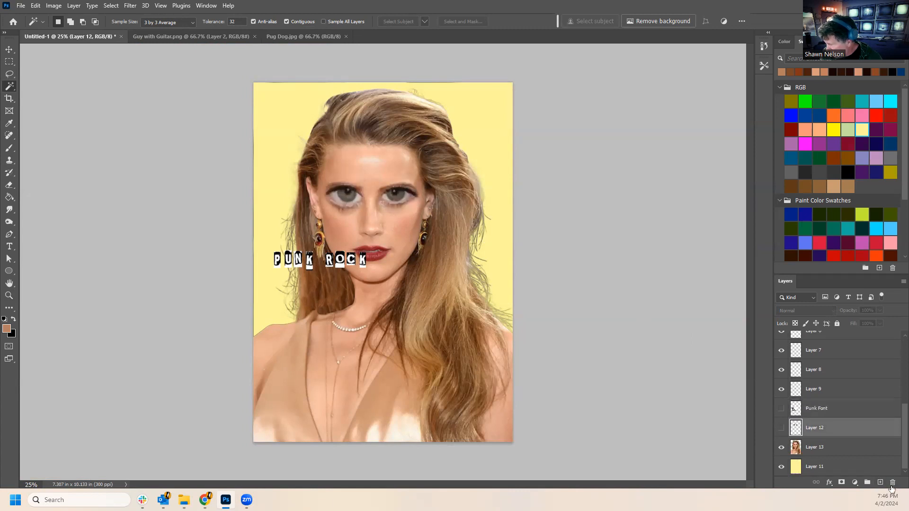
click(892, 484)
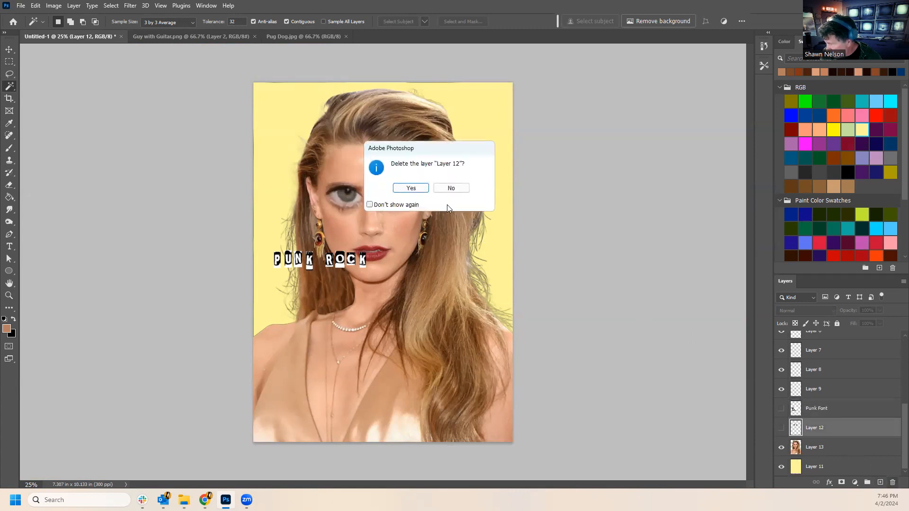
click(413, 187)
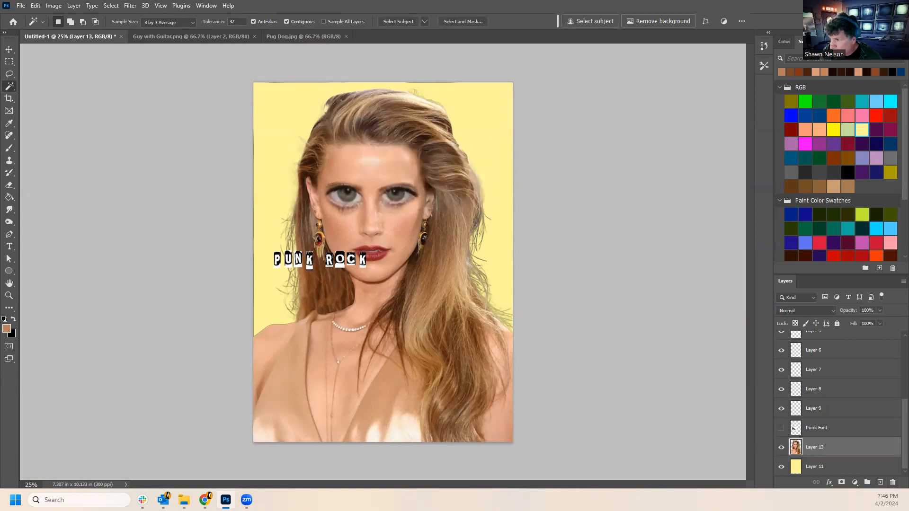
Scale the Layer 13 portrait to about 52% toward the canvas's lower-right corner, and hide the yellow Layer 11.
click(9, 49)
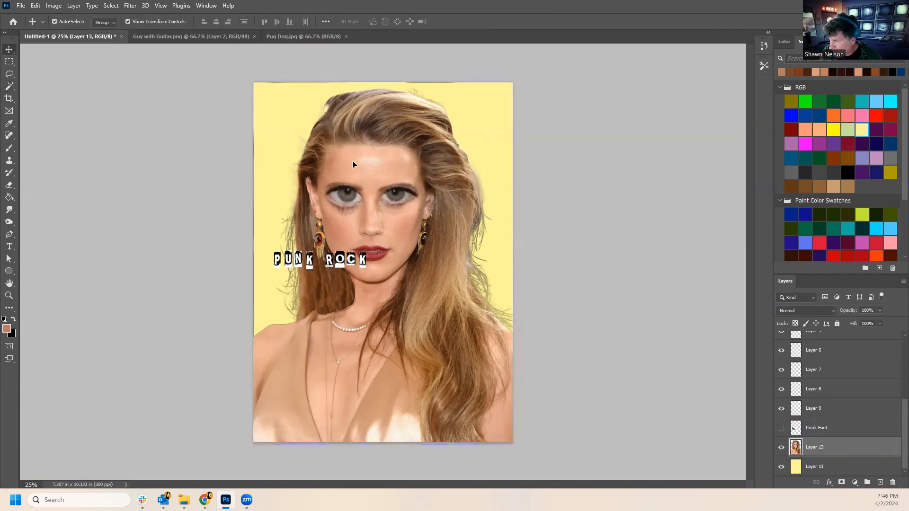
drag(247, 75, 399, 271)
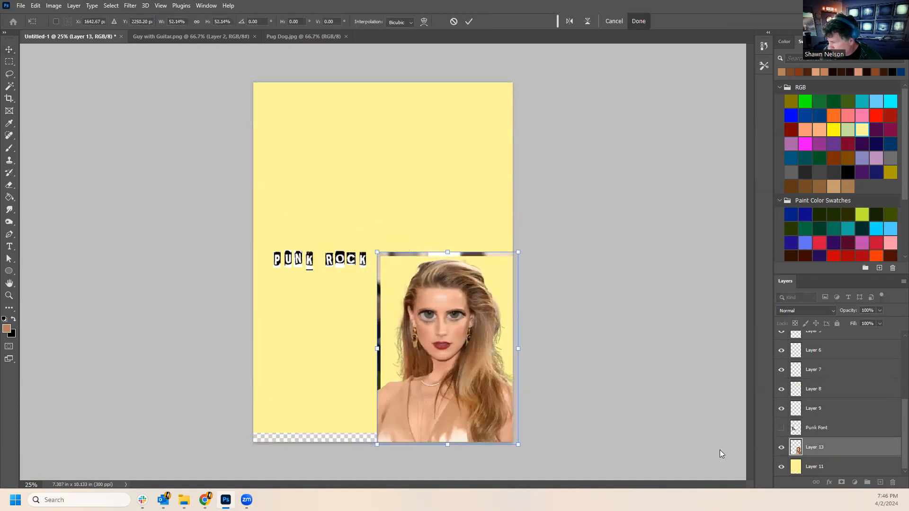
click(862, 468)
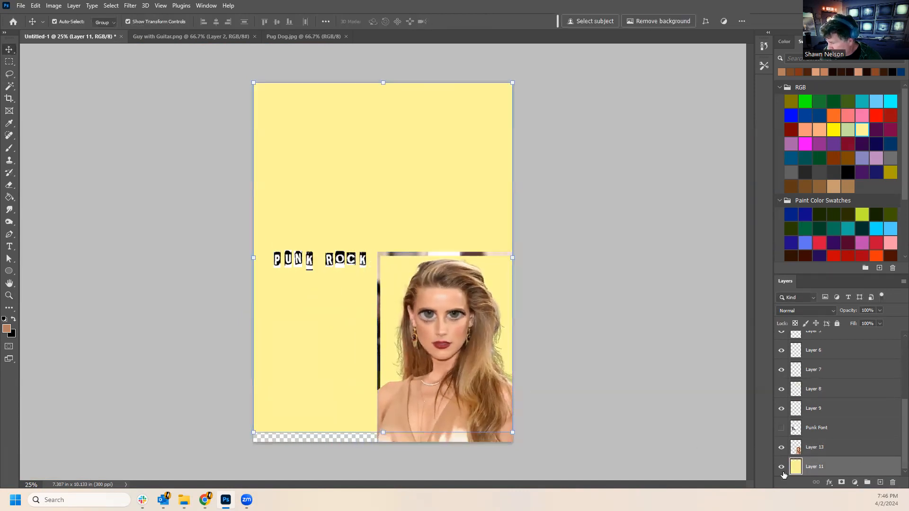
click(782, 468)
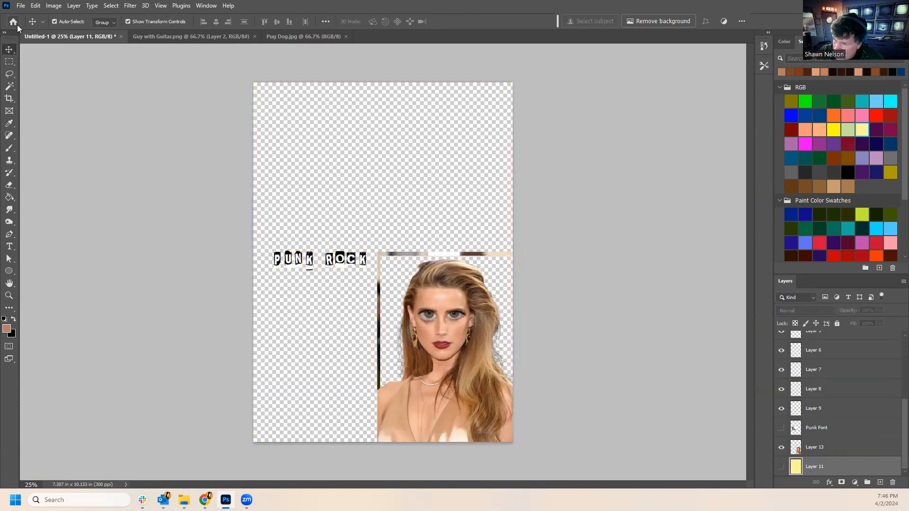
click(10, 74)
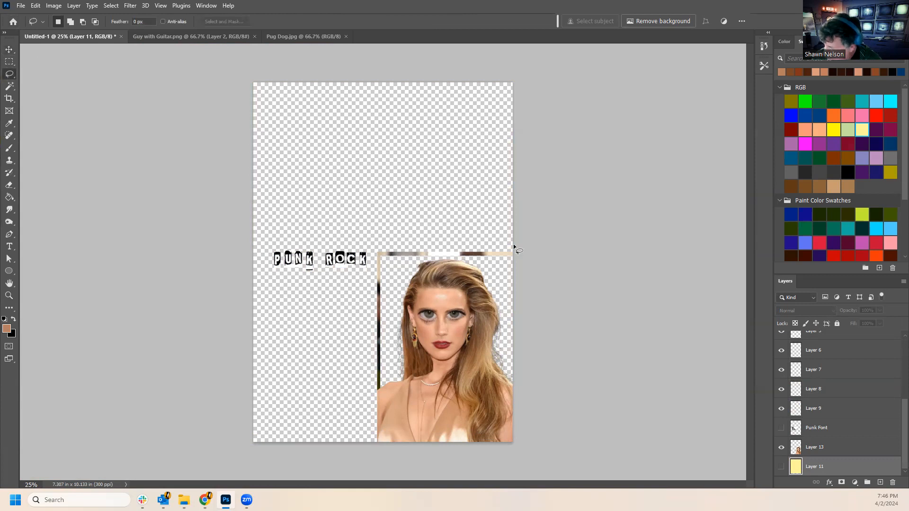
mouse_move(523, 259)
mouse_down()
mouse_move(498, 267)
mouse_move(470, 259)
mouse_up()
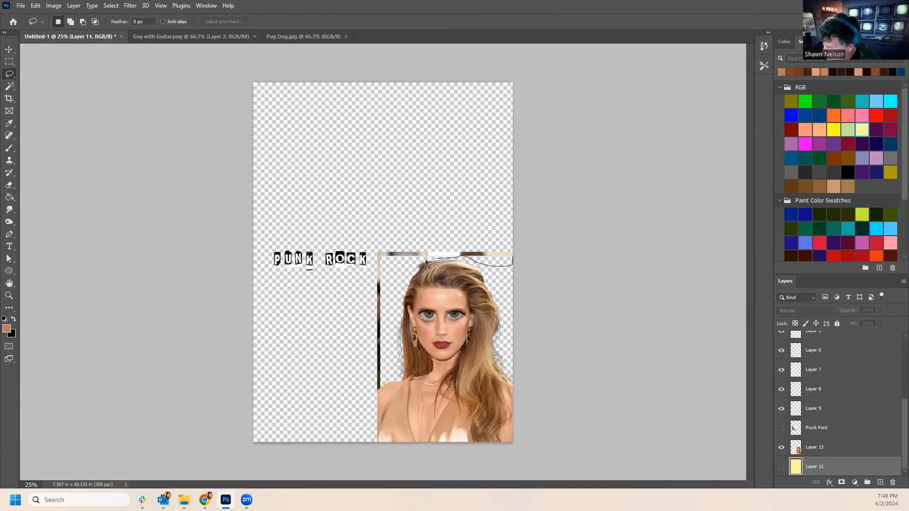
mouse_move(386, 318)
mouse_down()
mouse_move(379, 387)
mouse_move(346, 377)
mouse_move(351, 266)
mouse_move(402, 181)
mouse_up()
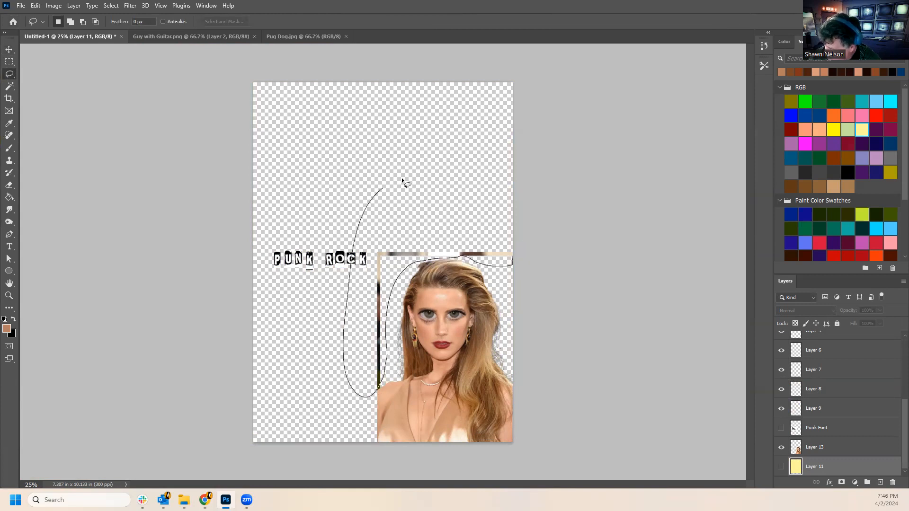
drag(510, 276, 511, 280)
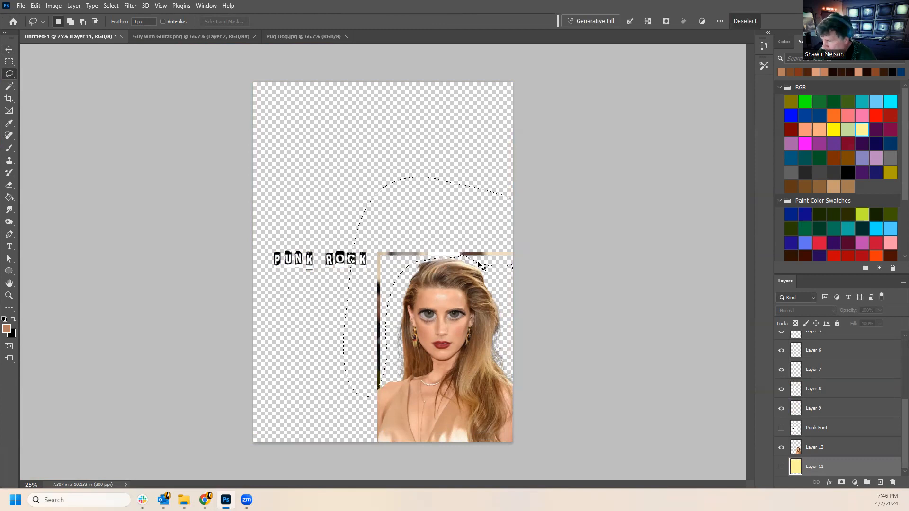
On Layer 13, lasso the leftover photo border strips above and beside the portrait and delete them.
click(819, 447)
key(ctrl+d)
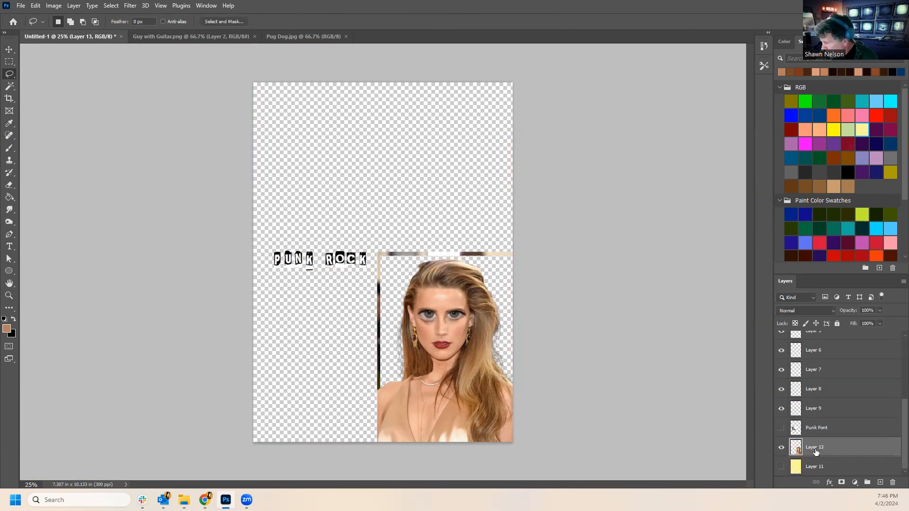
click(782, 447)
click(782, 448)
drag(524, 235, 523, 267)
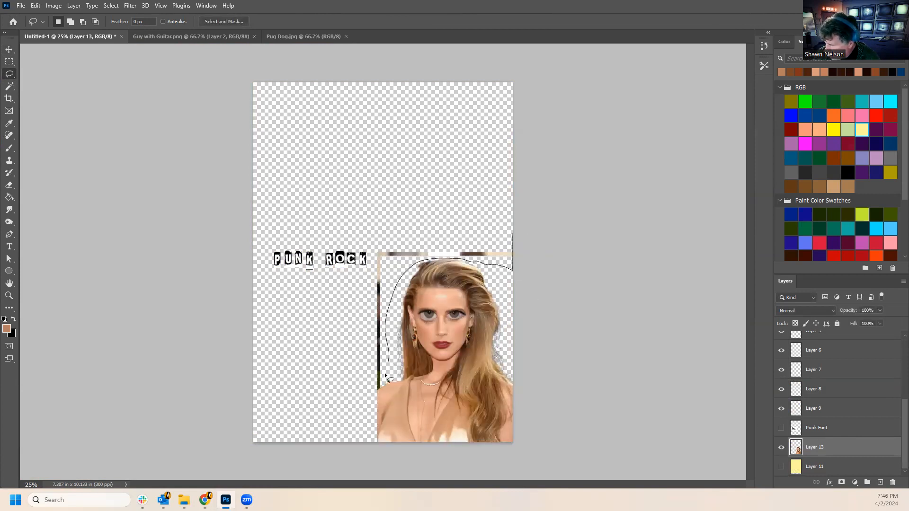
mouse_move(360, 269)
mouse_down()
mouse_move(423, 195)
mouse_move(522, 216)
mouse_move(469, 282)
mouse_up()
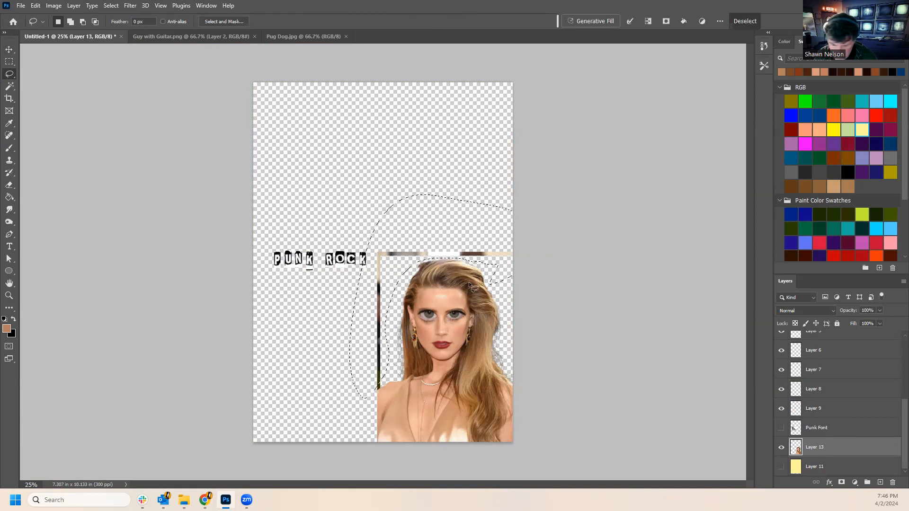
key(Delete)
key(ctrl+d)
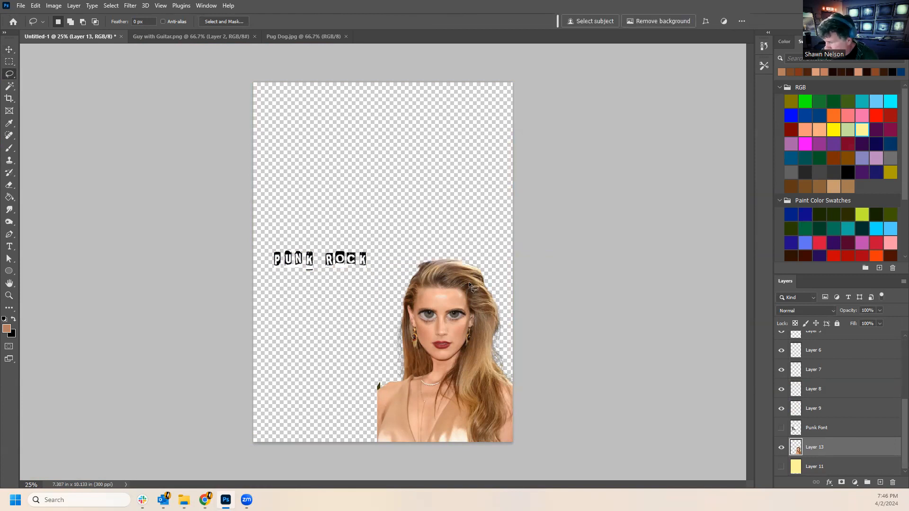
Erase the dark remnant beside the portrait's left-hand shoulder and set the Eraser's opacity to 100%.
click(9, 160)
click(14, 184)
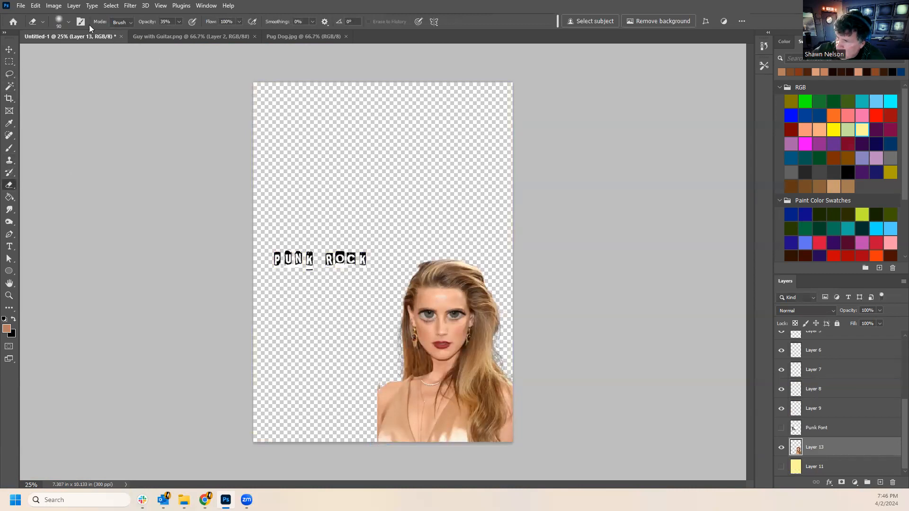
click(69, 22)
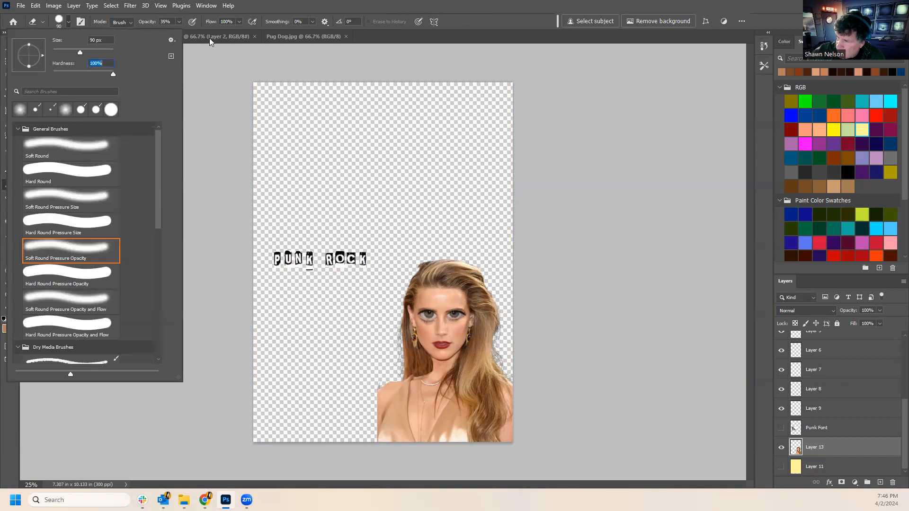
click(209, 38)
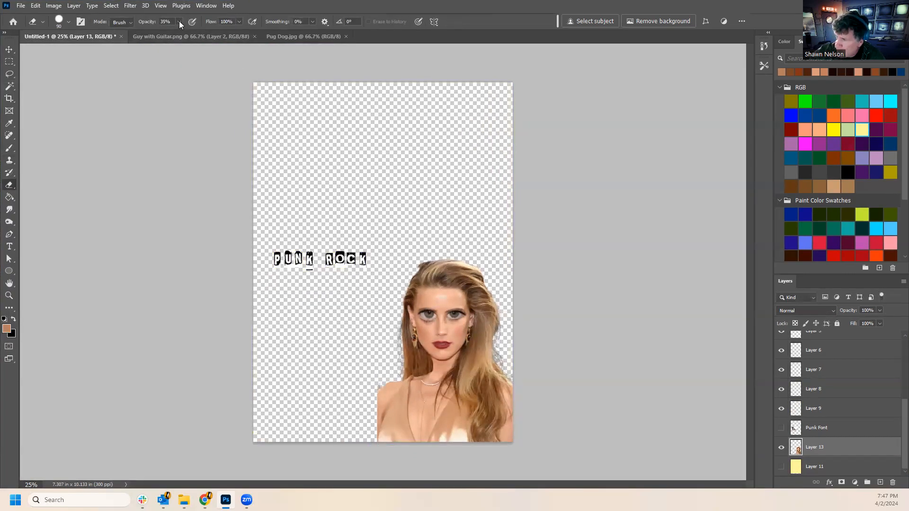
key(0)
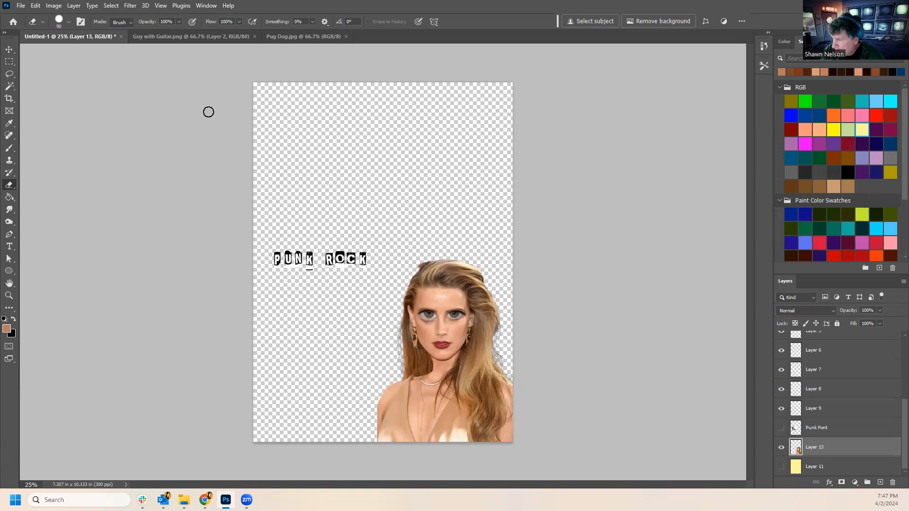
Select Layers 1 through 9 and scale their widely spaced PUNK ROCK lettering to 233.20% across the top of the canvas.
click(9, 50)
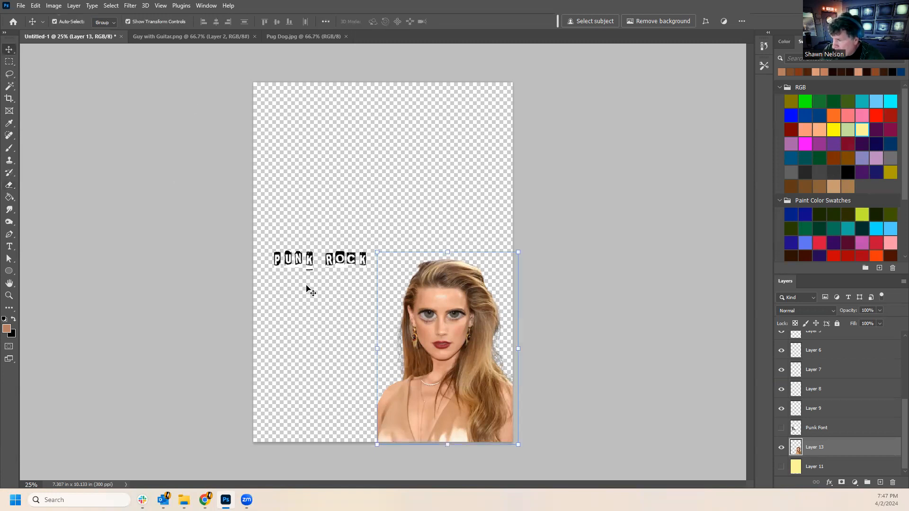
click(147, 137)
click(9, 62)
drag(270, 247, 367, 271)
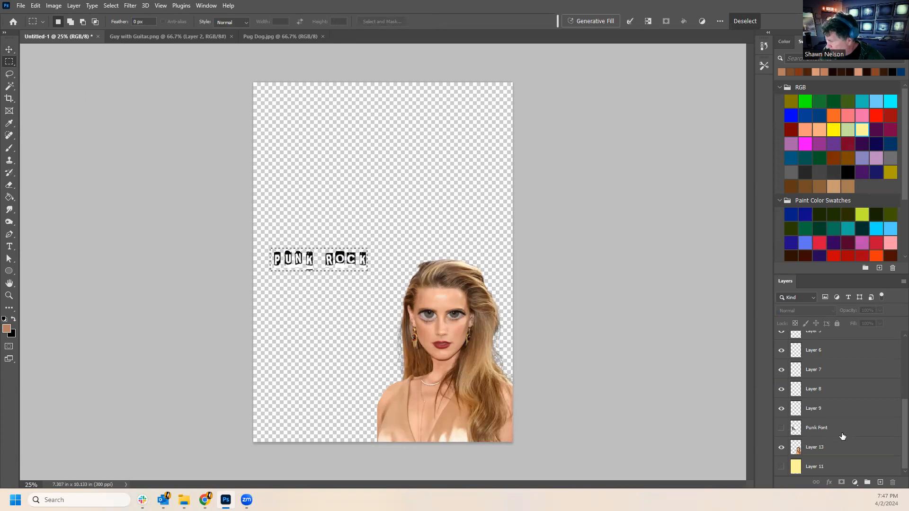
click(847, 411)
scroll(852, 410, up, 5)
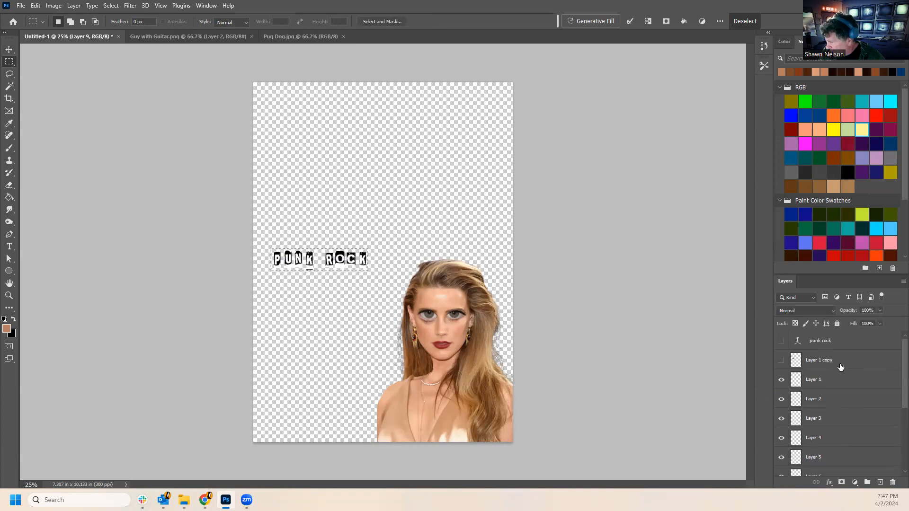
shift+click(842, 379)
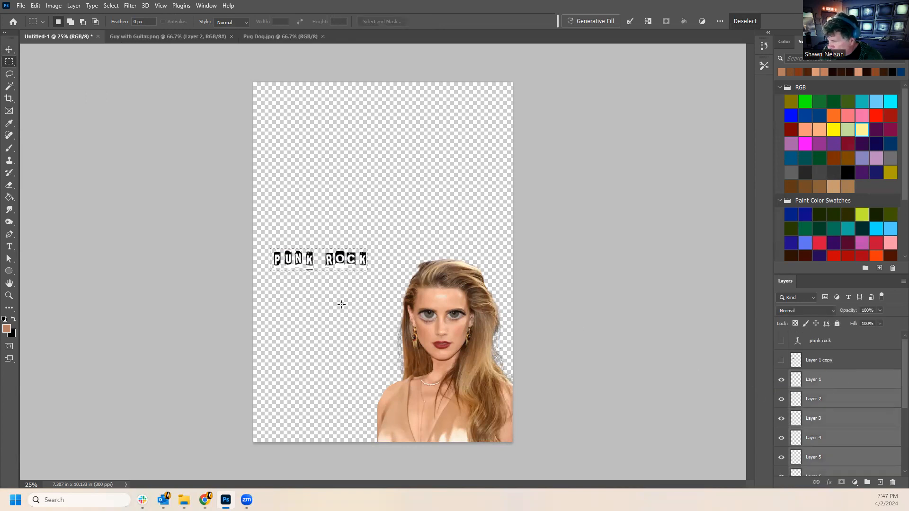
key(ctrl+t)
drag(366, 250, 481, 111)
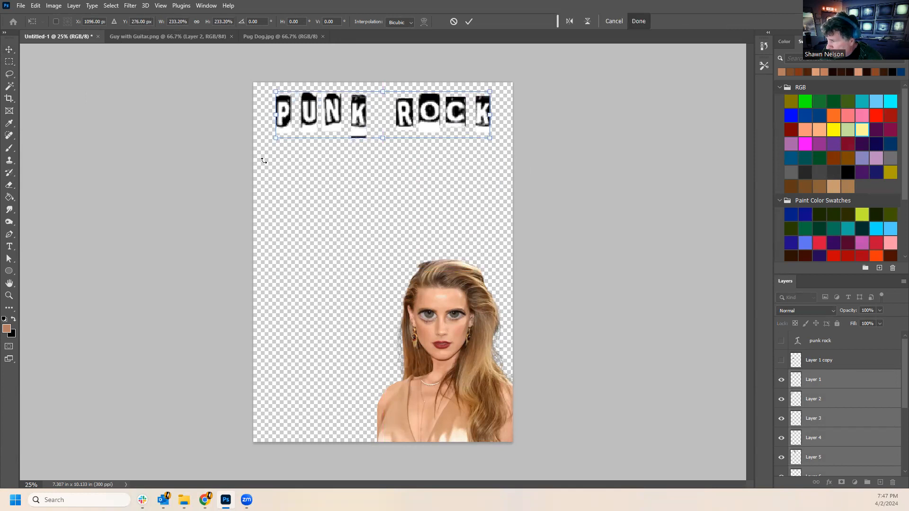
click(413, 23)
click(307, 11)
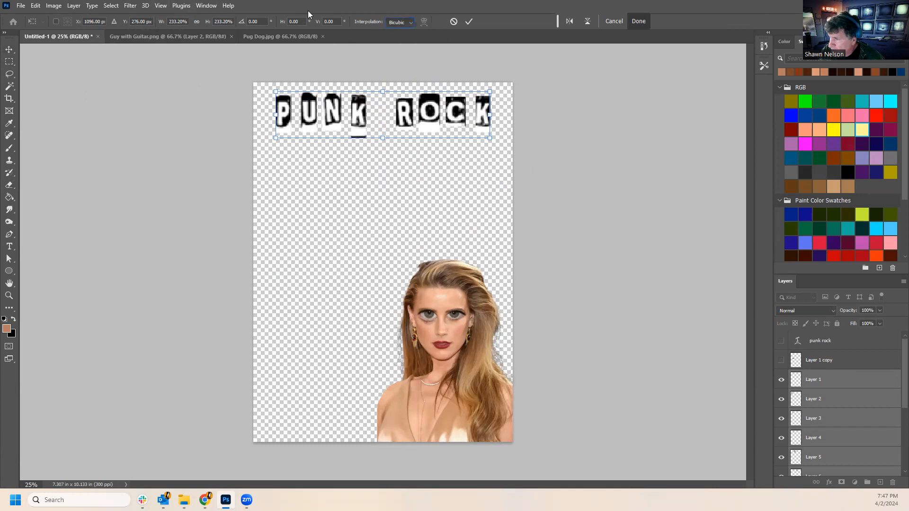
key(Return)
Show Layer 1 copy with the tight PUNKROCK lettering and delete Layers 1 through 9.
click(782, 364)
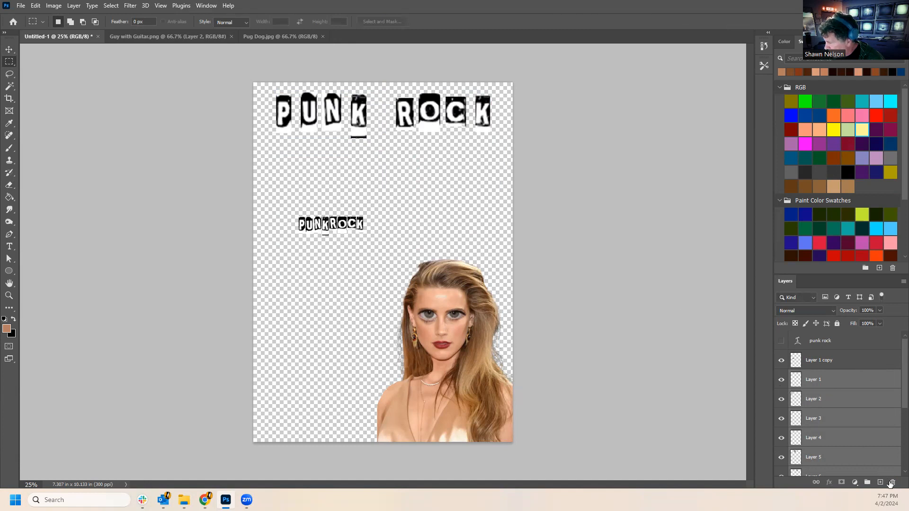
click(891, 483)
click(408, 188)
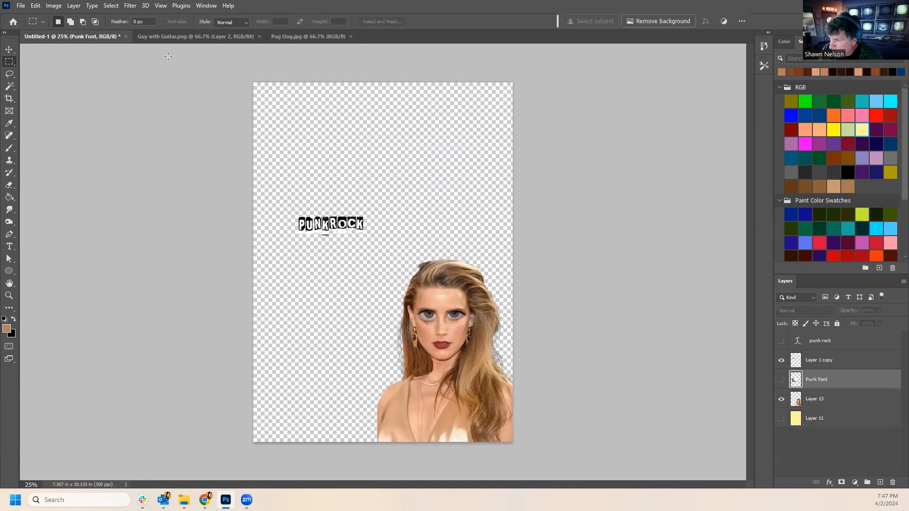
Enlarge the tight PUNKROCK lettering on Layer 1 copy to about 364% and center it along the top of the canvas.
click(10, 50)
drag(314, 226, 535, 261)
key(ctrl)
drag(443, 169, 386, 122)
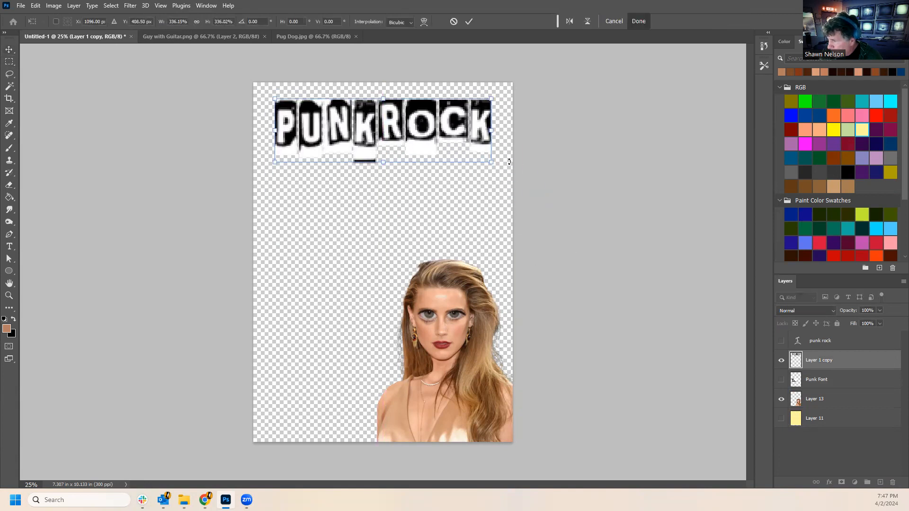
drag(492, 164, 468, 131)
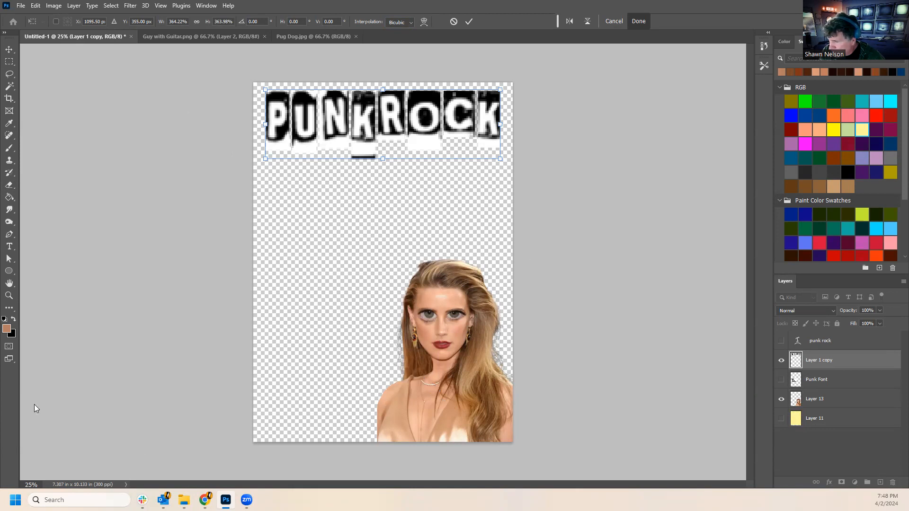
Draw a rectangle shape covering the whole canvas, about 2196 by 3044 px.
click(11, 272)
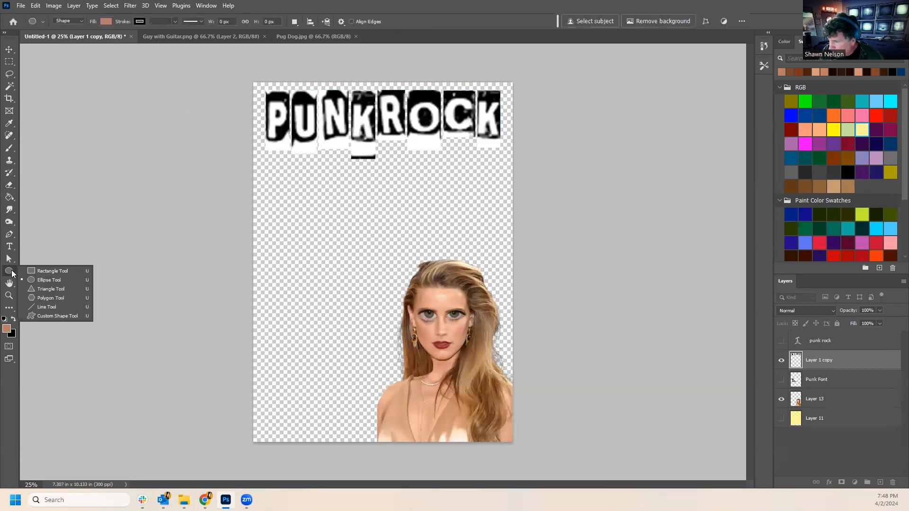
click(36, 6)
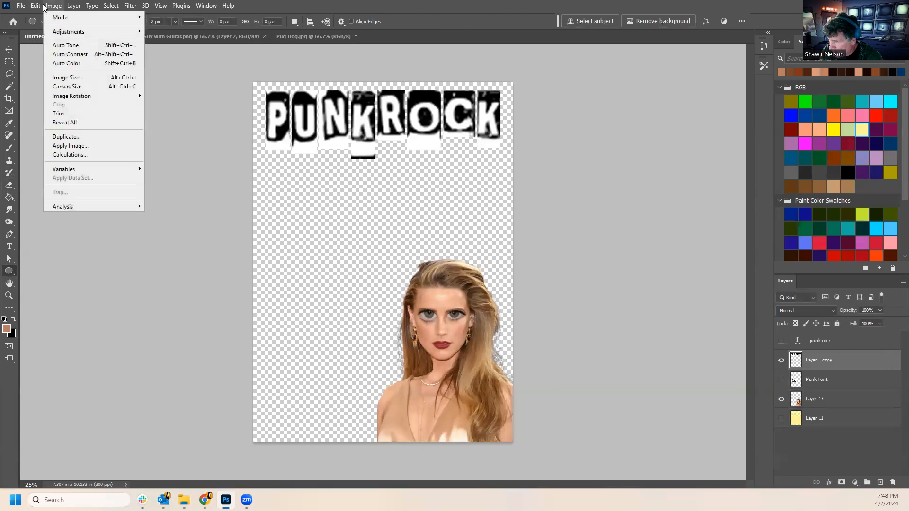
click(17, 268)
right_click(14, 270)
click(48, 271)
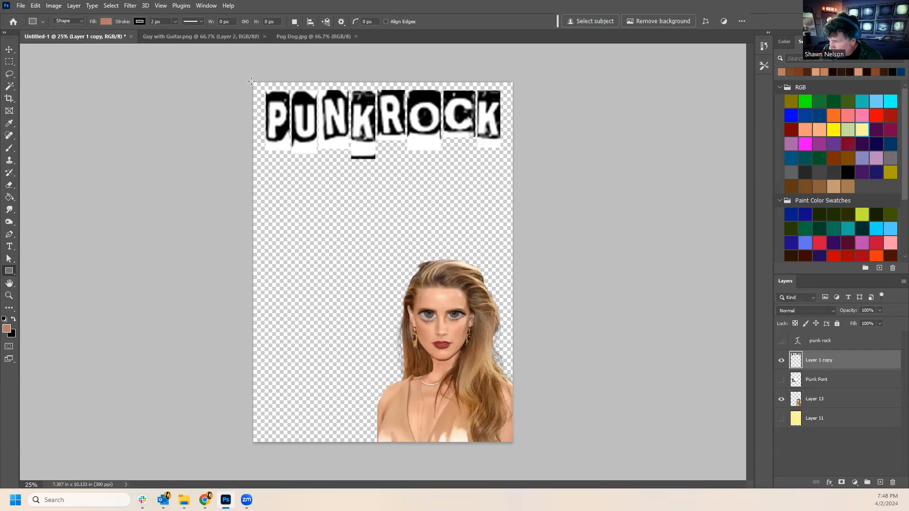
drag(252, 81, 513, 442)
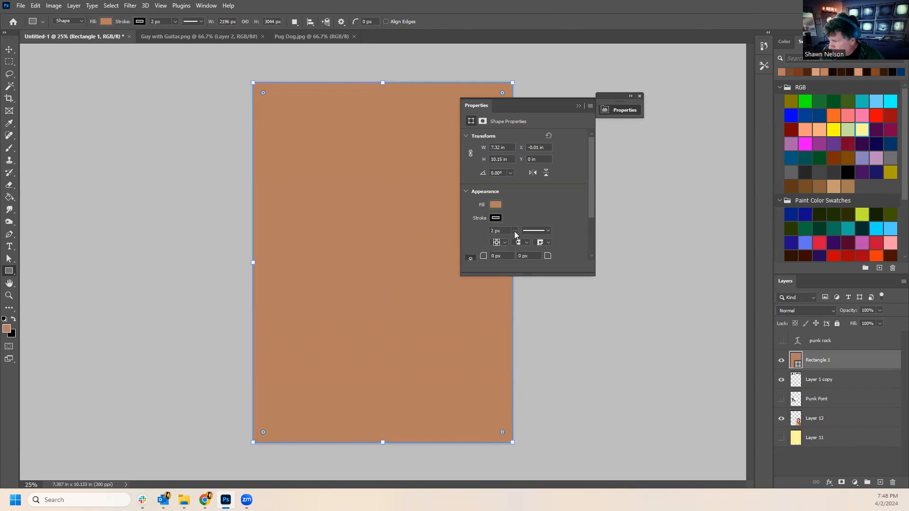
Set the rectangle's black stroke to about 230.77 px and remove its fill, leaving only a border.
click(515, 231)
drag(518, 243, 530, 249)
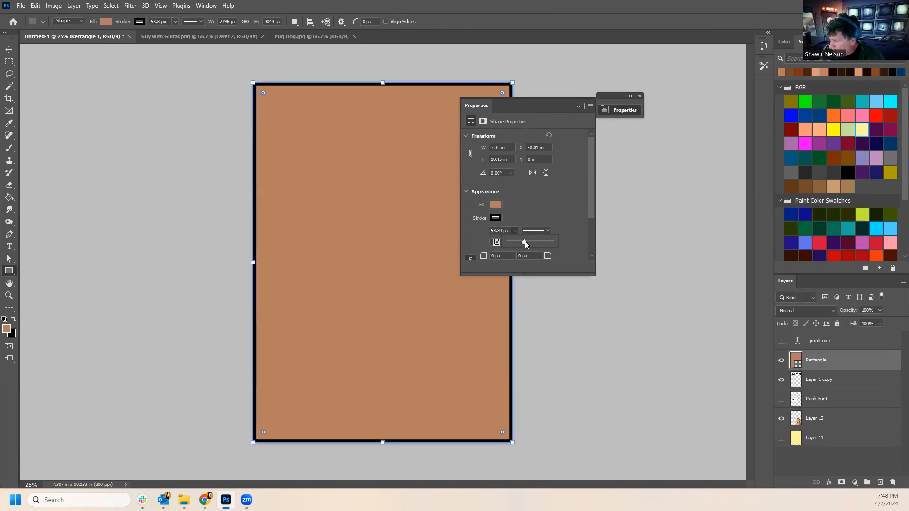
drag(532, 241, 545, 245)
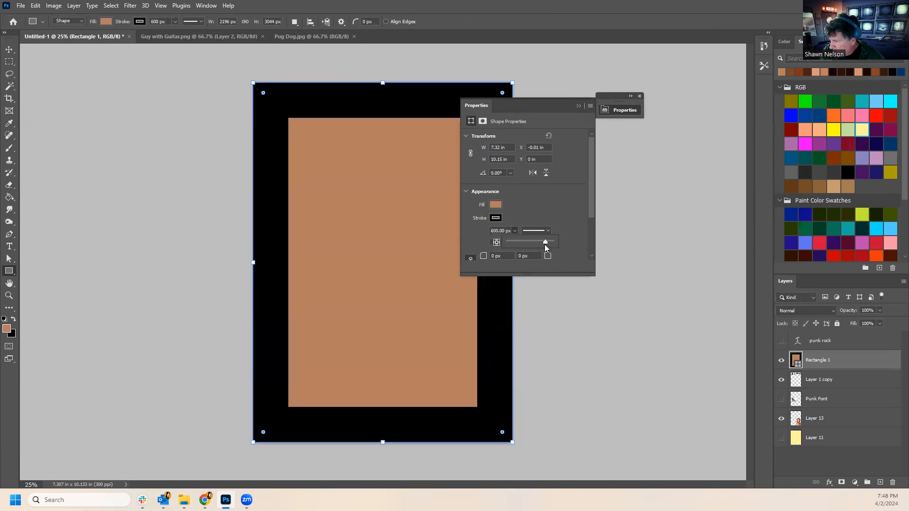
drag(542, 243, 542, 240)
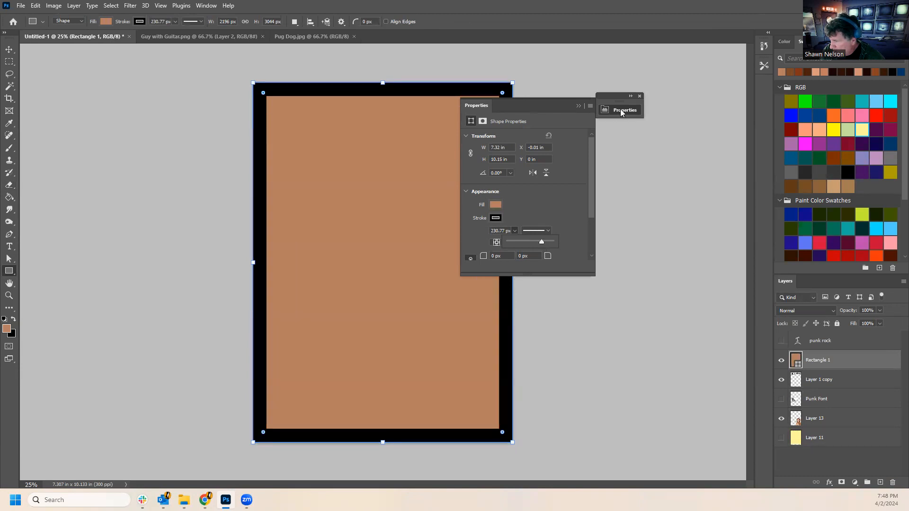
click(578, 106)
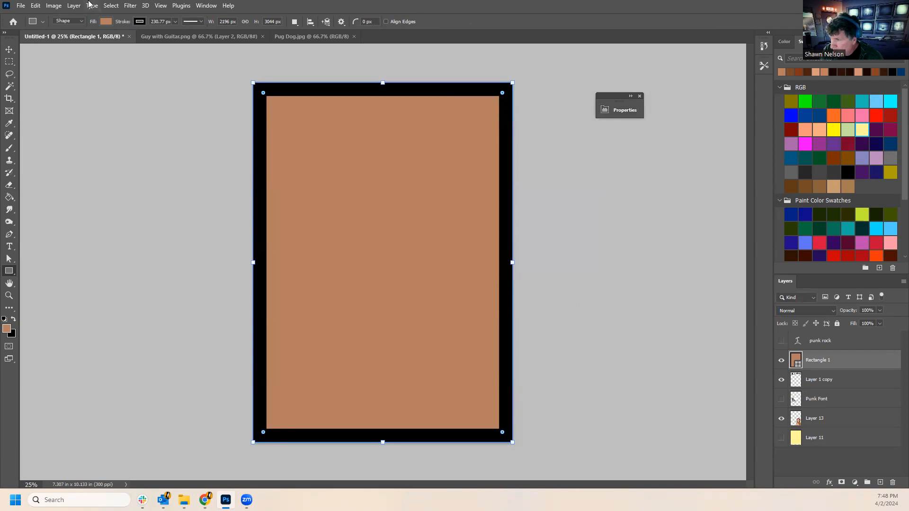
click(107, 21)
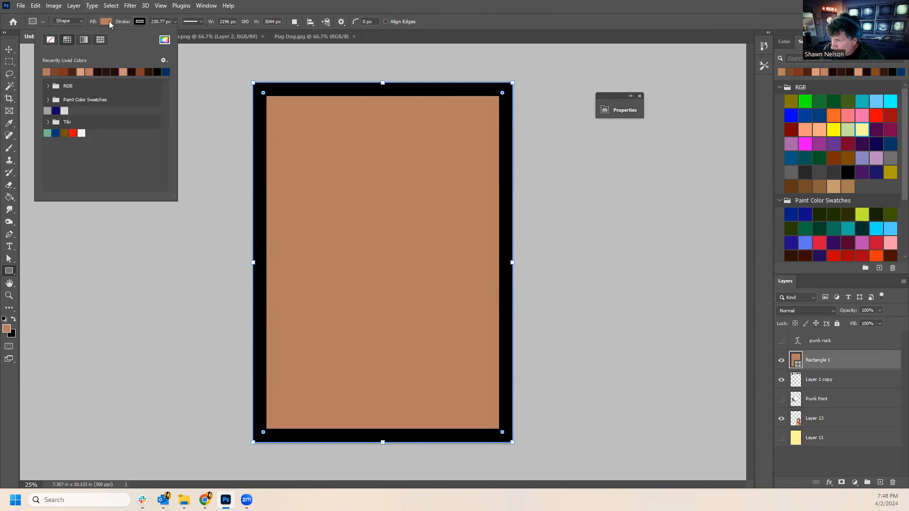
click(49, 41)
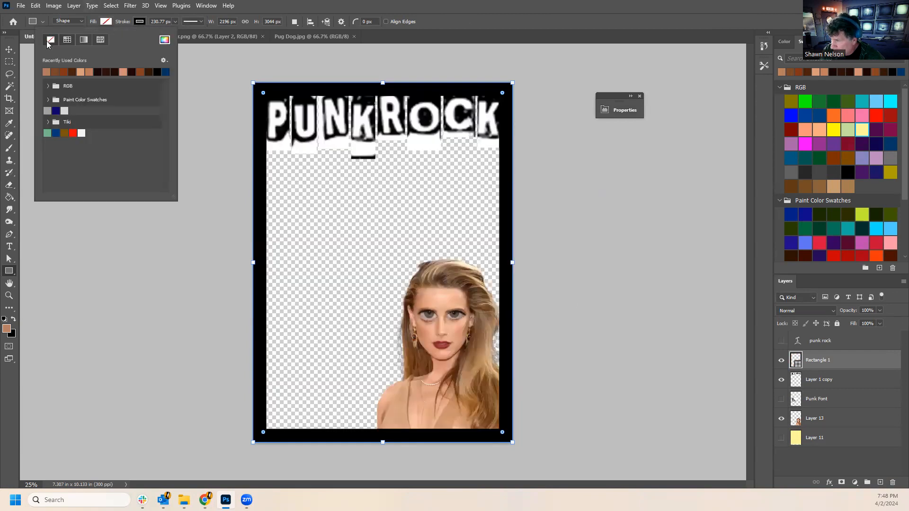
Move the PUNKROCK lettering slightly downward and lock the Rectangle 1 border layer.
click(11, 50)
mouse_move(338, 137)
mouse_down()
mouse_move(343, 157)
mouse_move(342, 148)
mouse_up()
click(834, 367)
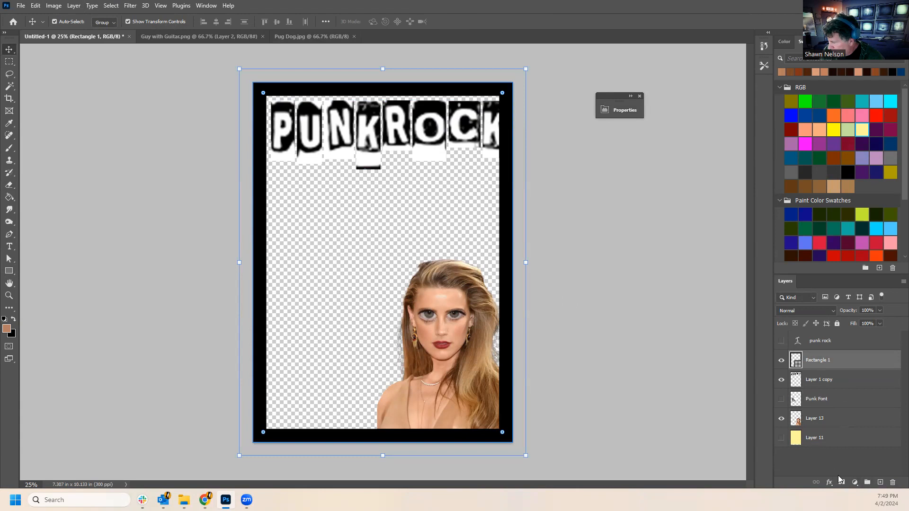
click(837, 324)
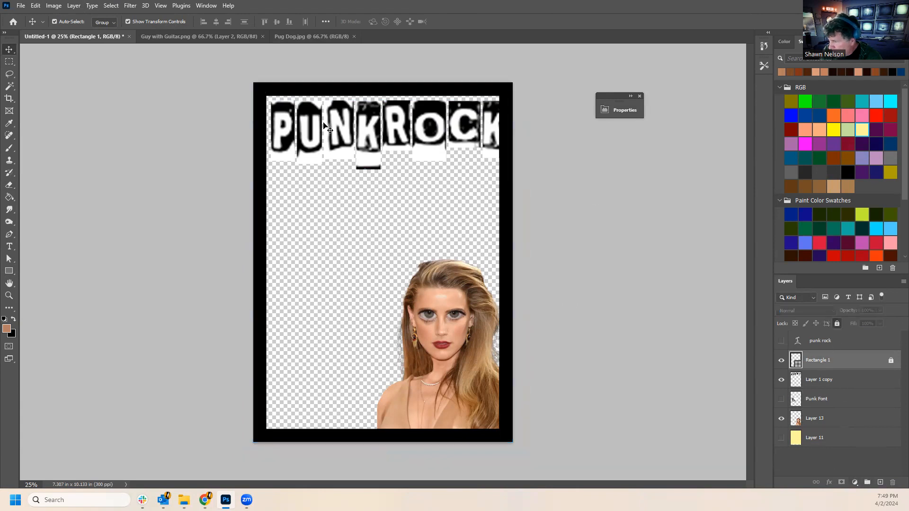
Center the PUNKROCK lettering between the border's sides and scale it to 94.41% to fit inside the frame.
drag(343, 123, 337, 124)
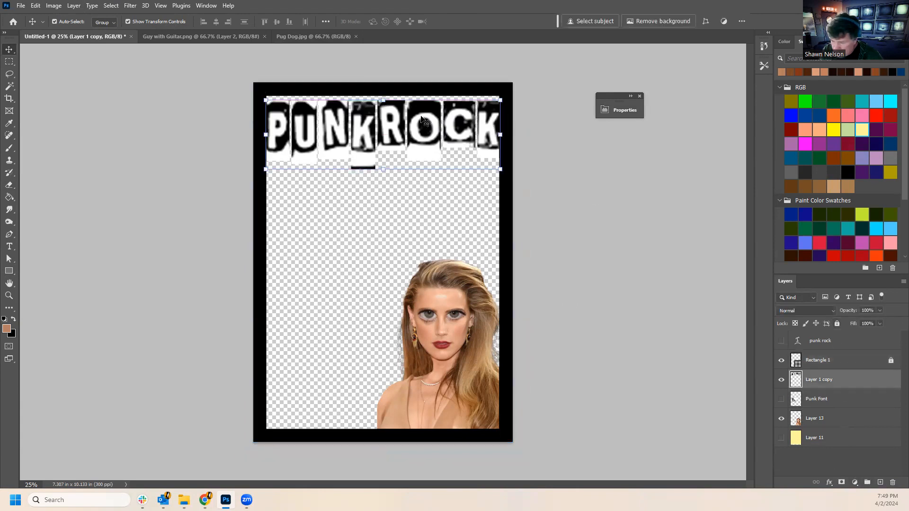
drag(501, 100, 455, 120)
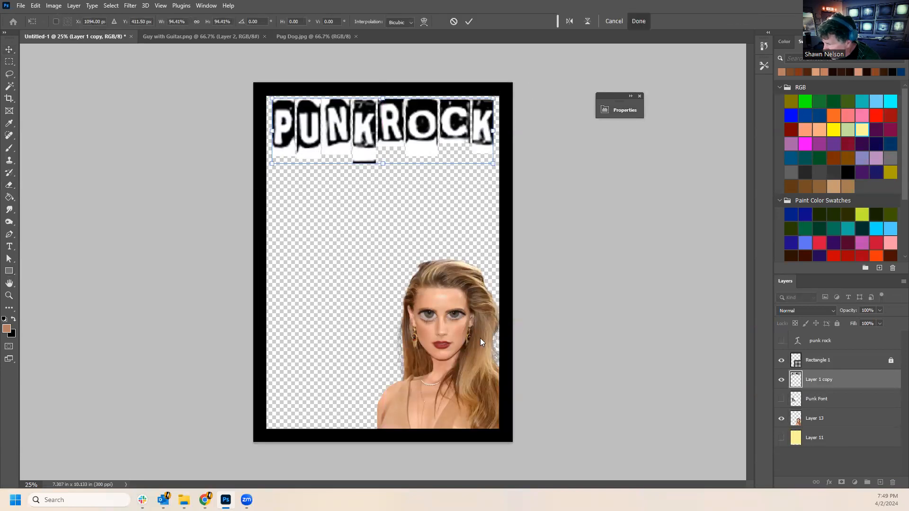
key(Return)
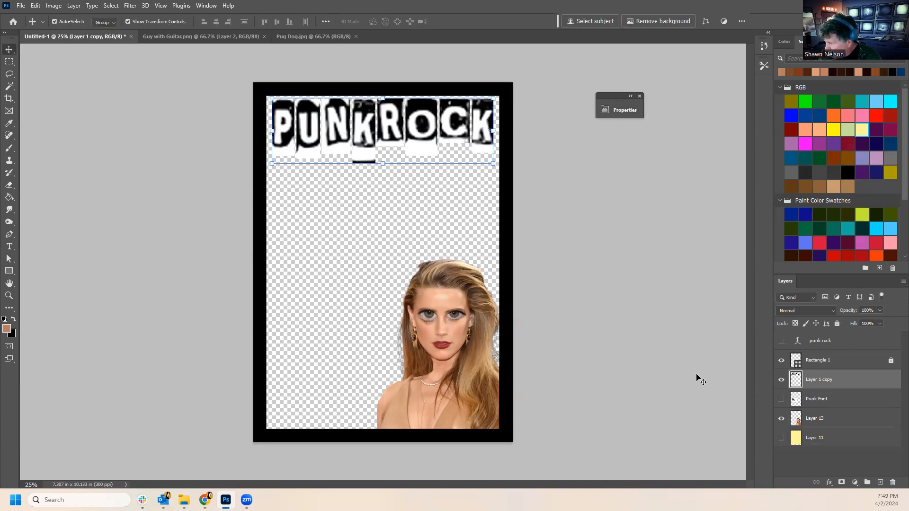
Move Layer 13 above Rectangle 1 and position the portrait over the border at the canvas's lower-right corner.
click(835, 422)
drag(463, 349, 442, 316)
drag(836, 423, 835, 354)
drag(444, 348, 451, 365)
click(621, 336)
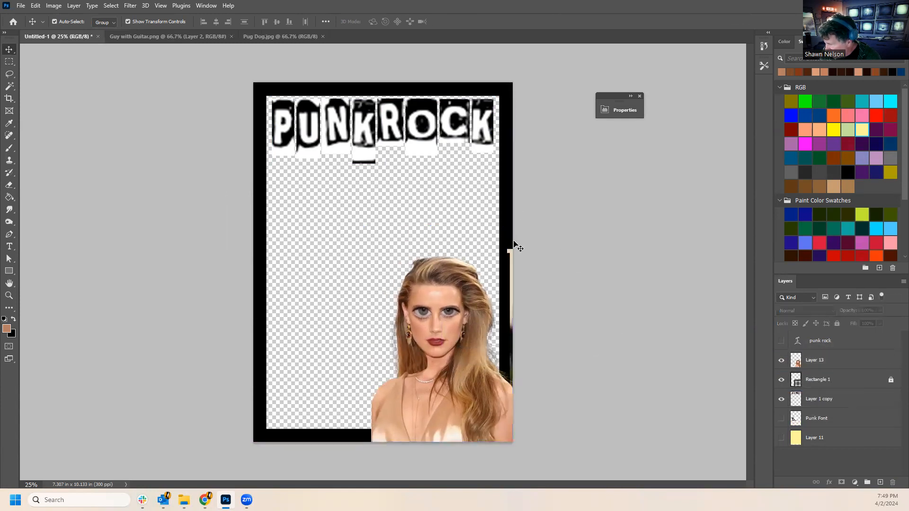
Move the portrait to the canvas's middle, delete the leftover strip along its right side, and erase the dark remnant by the shoulder.
drag(445, 367, 365, 270)
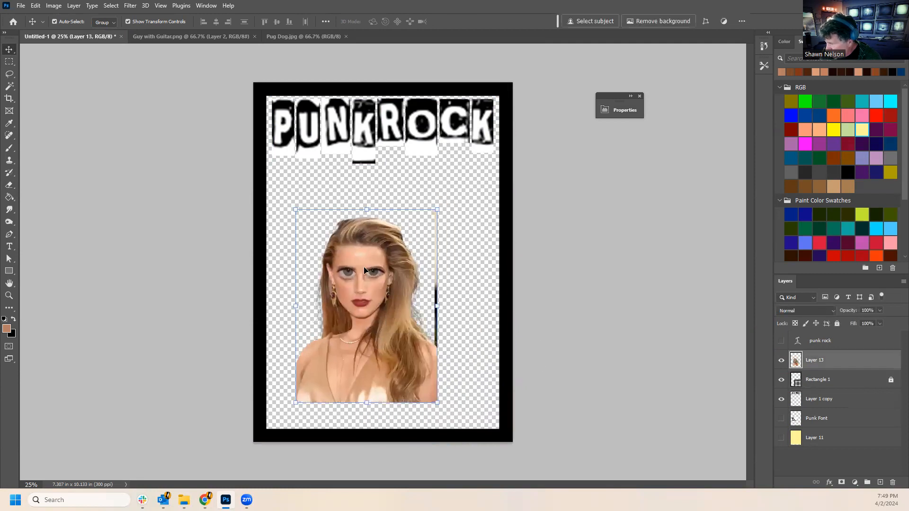
click(10, 62)
drag(457, 195, 434, 345)
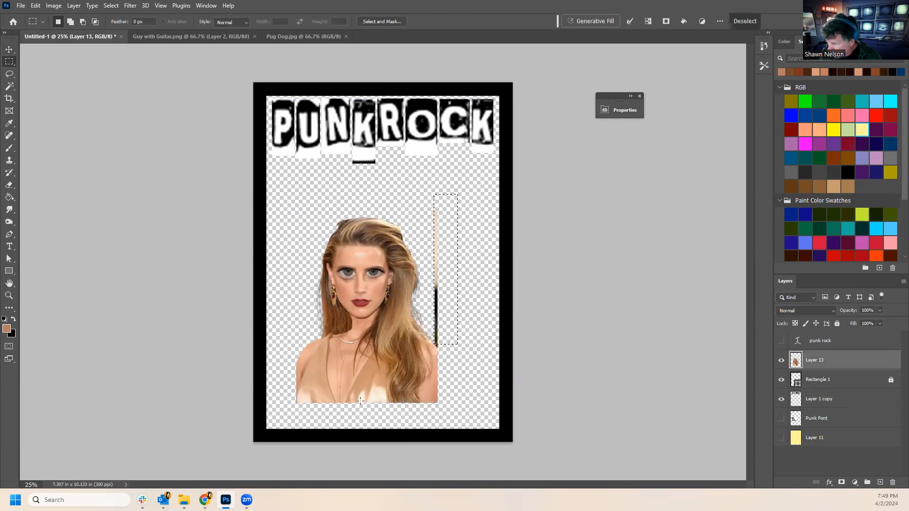
key(Delete)
key(ctrl+d)
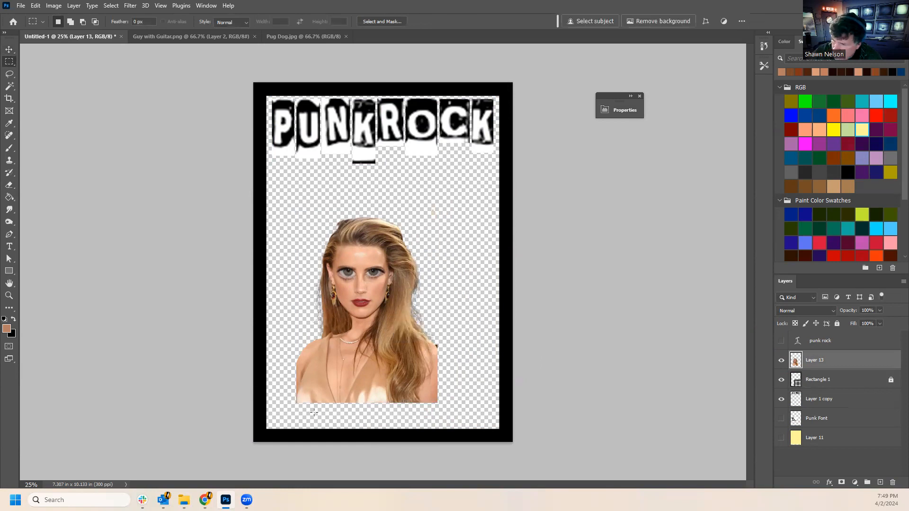
click(9, 185)
drag(440, 339, 442, 346)
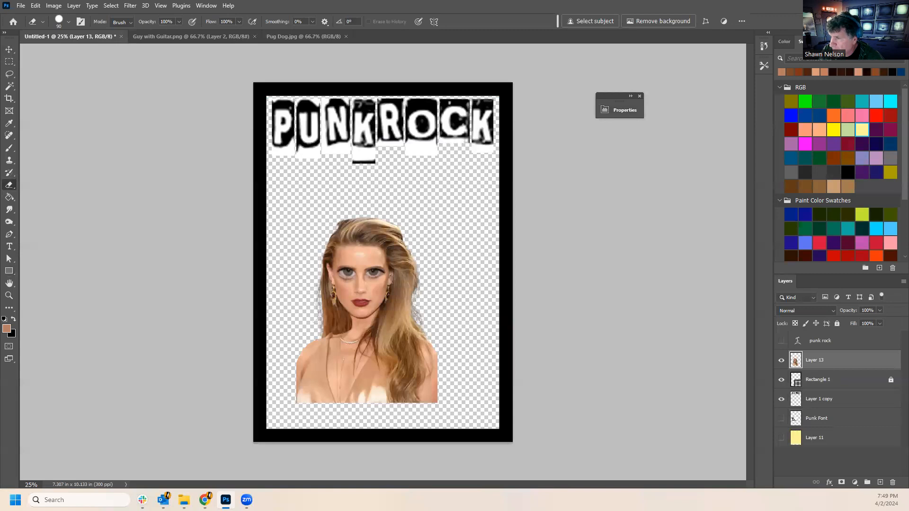
Return the portrait to the canvas's lower-right corner and scale it to 104.97%.
click(9, 50)
drag(367, 270, 433, 303)
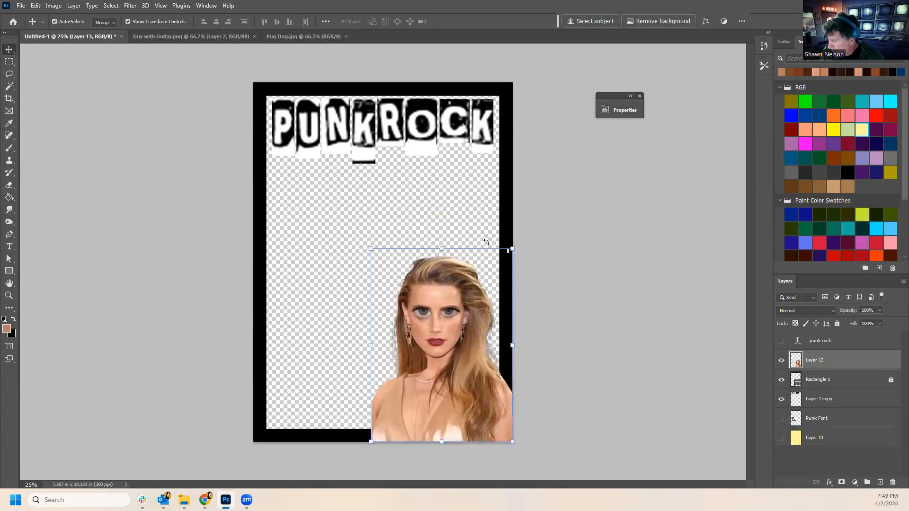
mouse_move(372, 249)
mouse_down()
mouse_move(353, 213)
mouse_move(374, 253)
mouse_move(364, 240)
mouse_up()
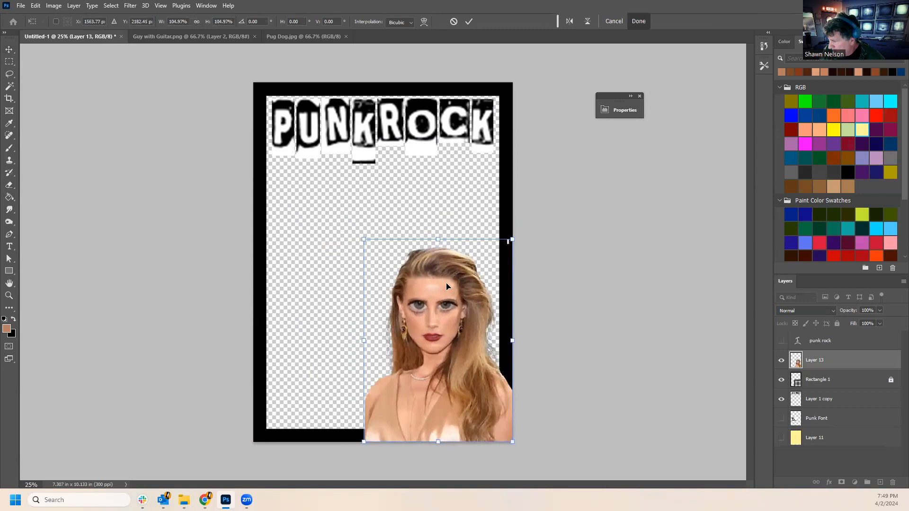
click(639, 21)
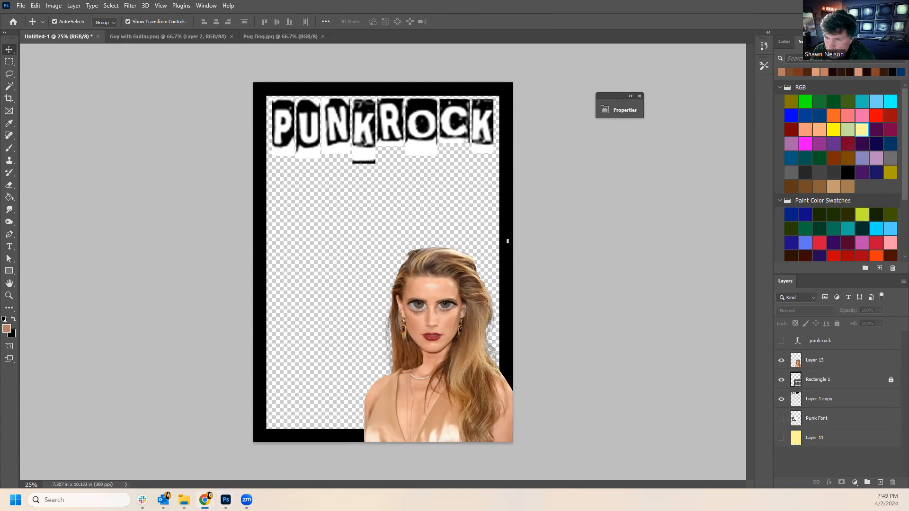
Place the the-collector-mark-fredrickson artwork on the canvas and enlarge it to nearly fill the area below the PUNKROCK lettering.
drag(19, 284, 319, 274)
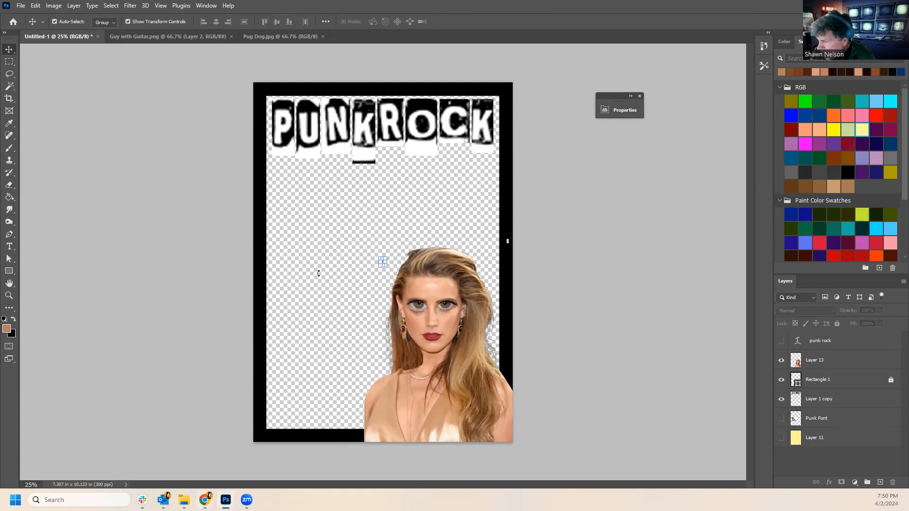
drag(375, 265, 241, 414)
drag(333, 304, 364, 206)
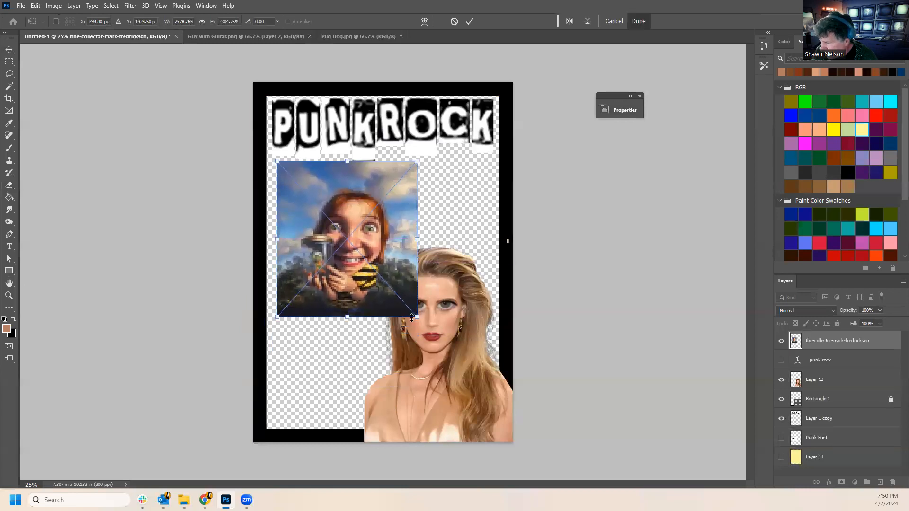
drag(415, 317, 484, 422)
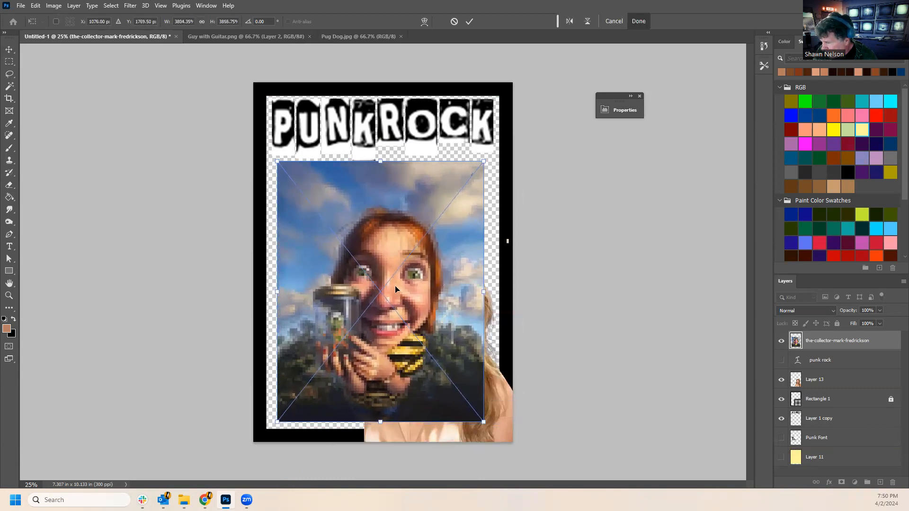
key(Return)
Shift the placed the-collector-mark-fredrickson artwork up over the lettering and delete it.
drag(414, 226, 416, 187)
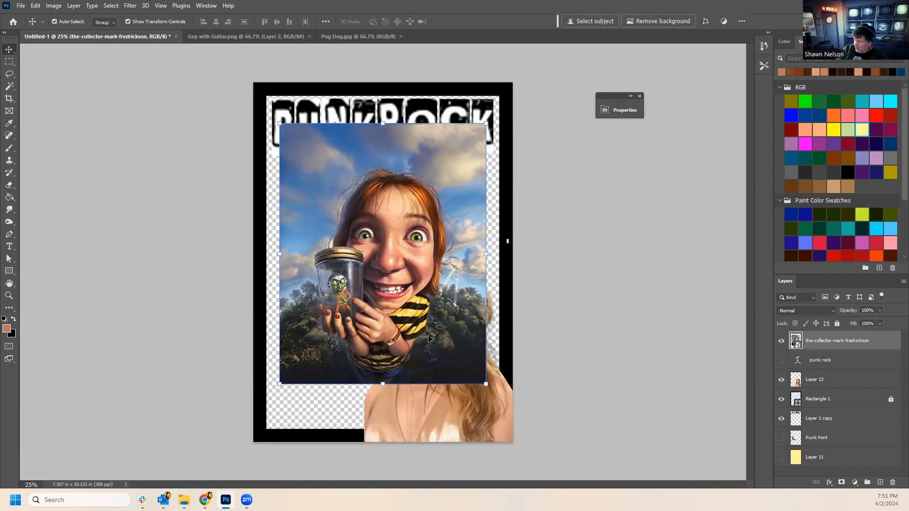
drag(446, 185, 446, 186)
drag(429, 226, 420, 242)
key(Delete)
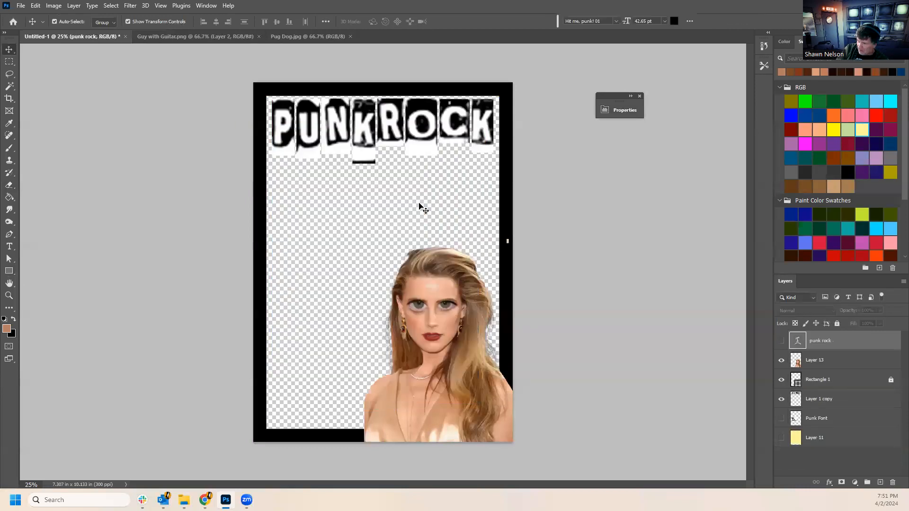
Move the portrait on Layer 13 from the corner toward the canvas's middle and select the whole canvas.
click(439, 343)
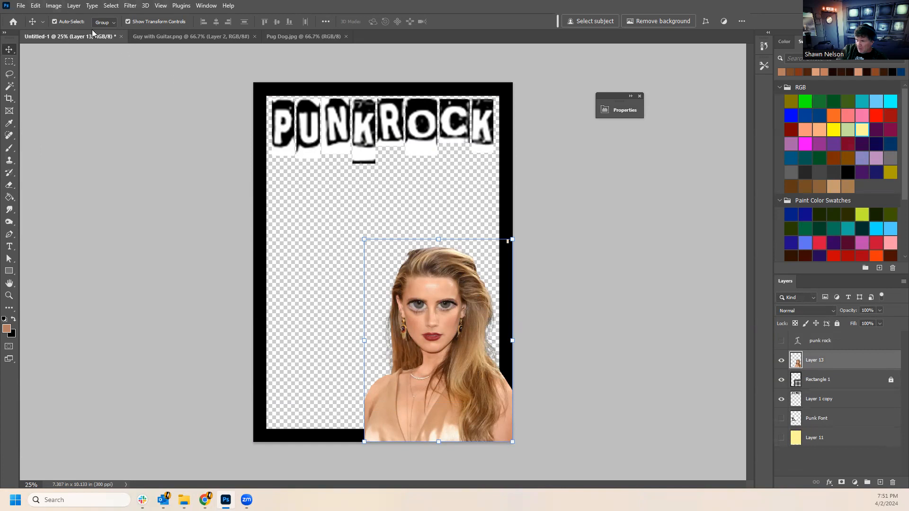
drag(429, 297, 396, 263)
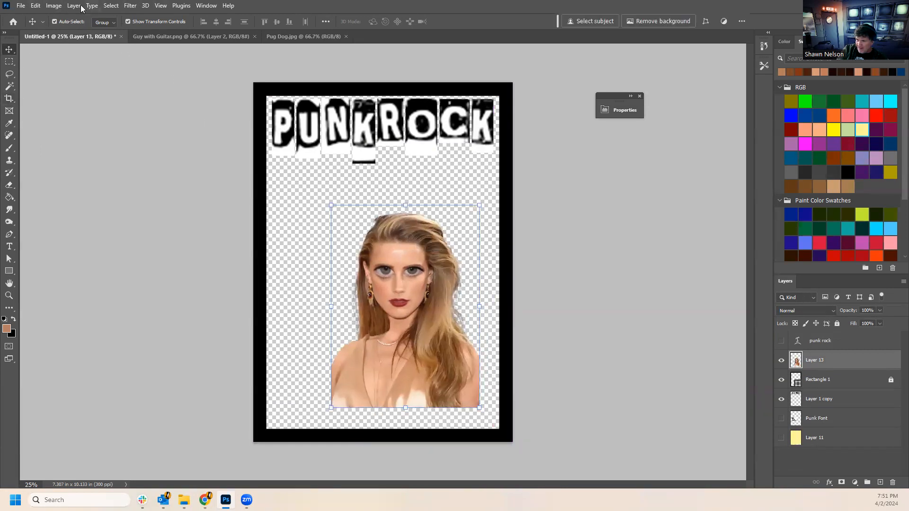
click(119, 5)
click(118, 16)
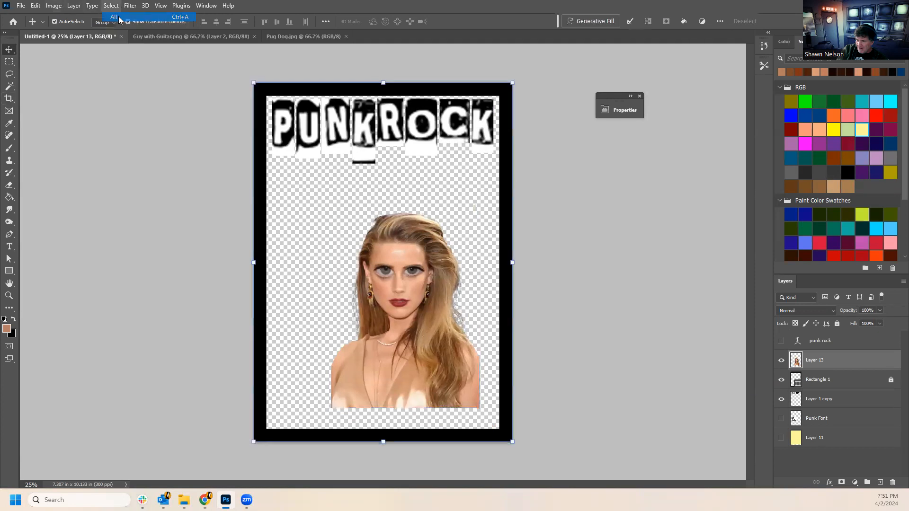
click(819, 364)
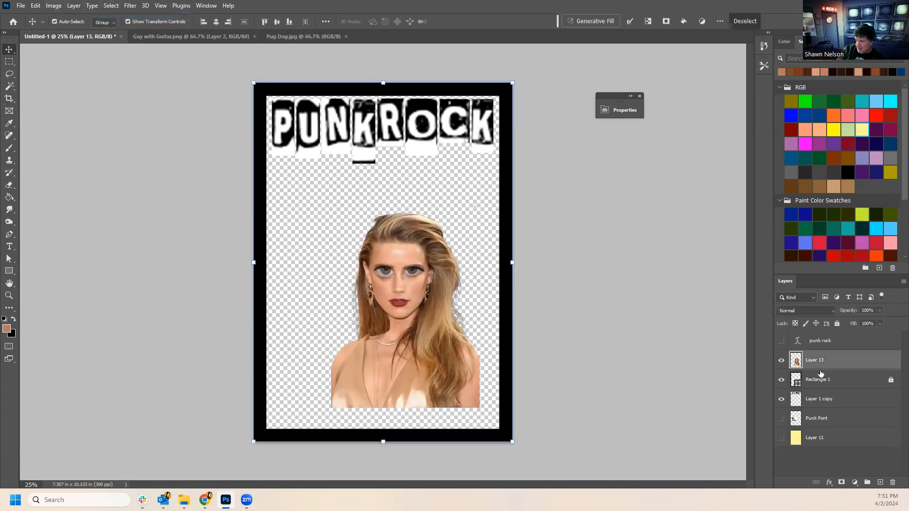
Replace the full-canvas selection with a Magic Wand selection of Layer 13's transparent surroundings, and invert it to outline the portrait.
click(9, 87)
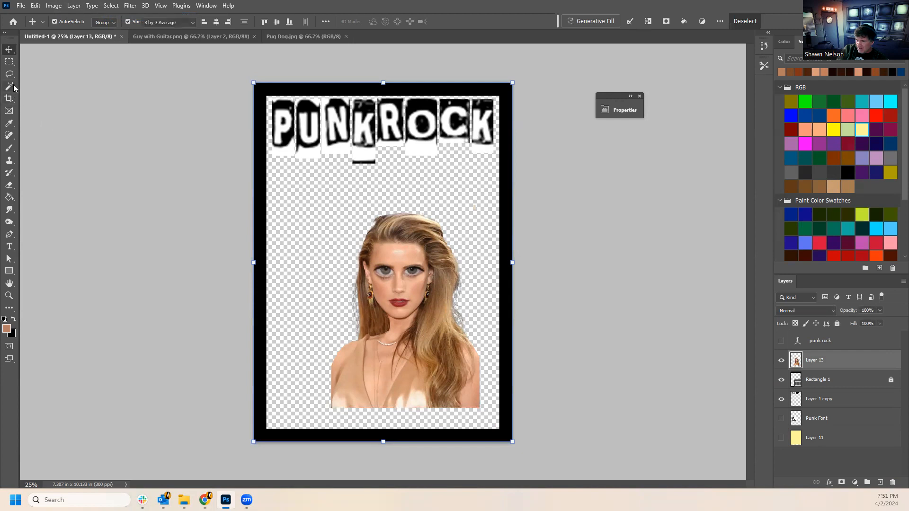
click(374, 204)
key(ctrl+d)
click(353, 199)
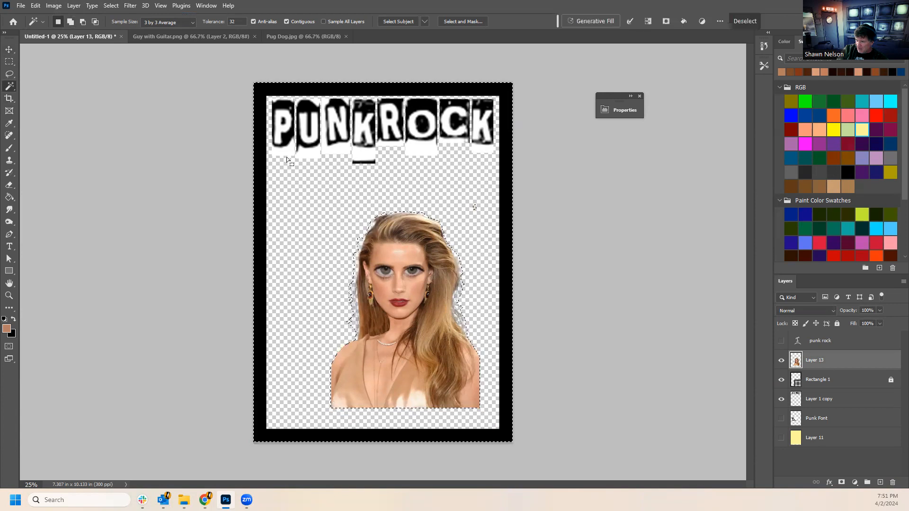
click(97, 8)
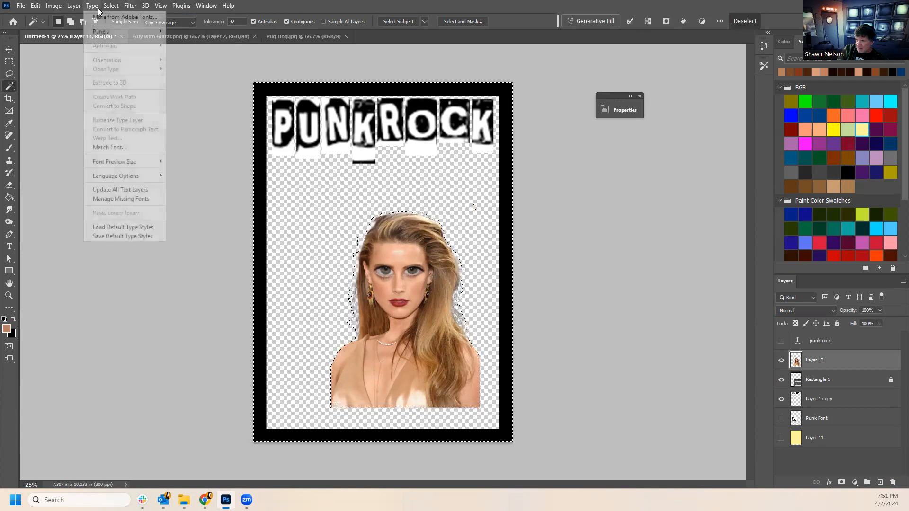
mouse_move(111, 7)
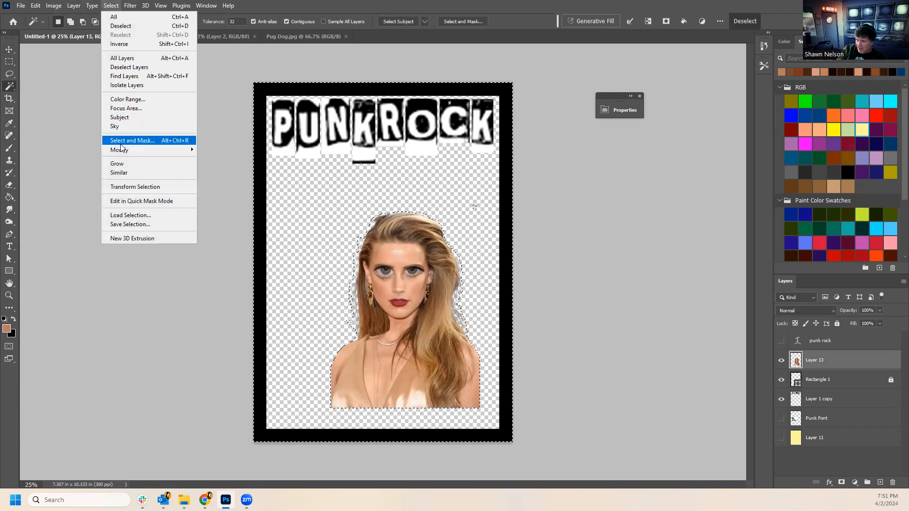
click(119, 43)
Start the Spherize filter on the selected portrait at 100% amount, with its preview at 25% zoom showing the face.
click(113, 6)
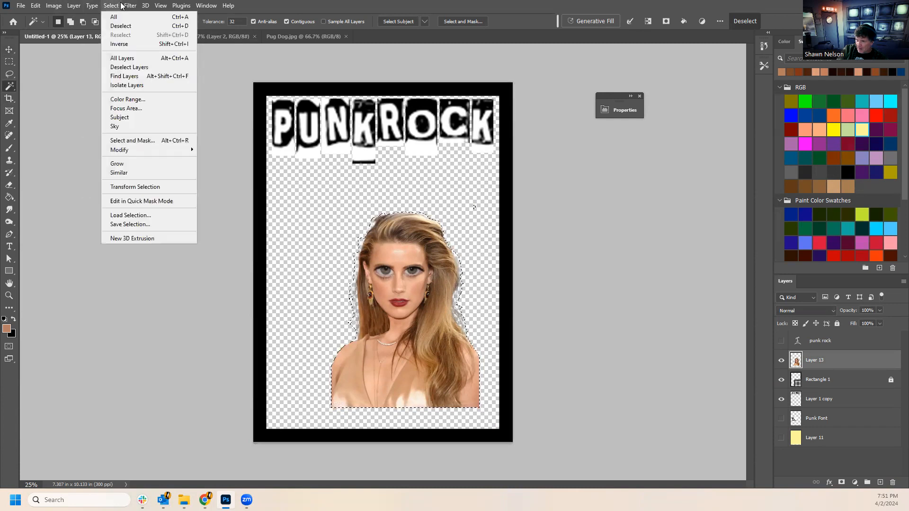
mouse_move(130, 5)
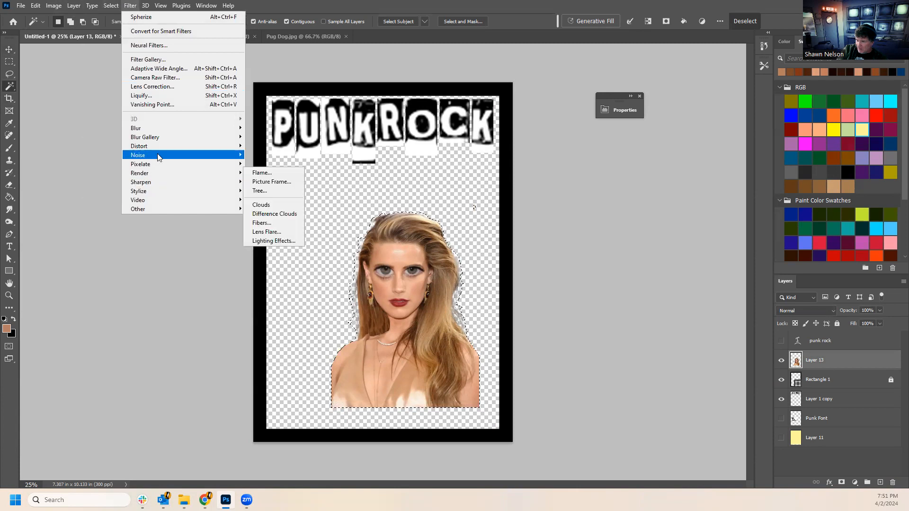
mouse_move(232, 146)
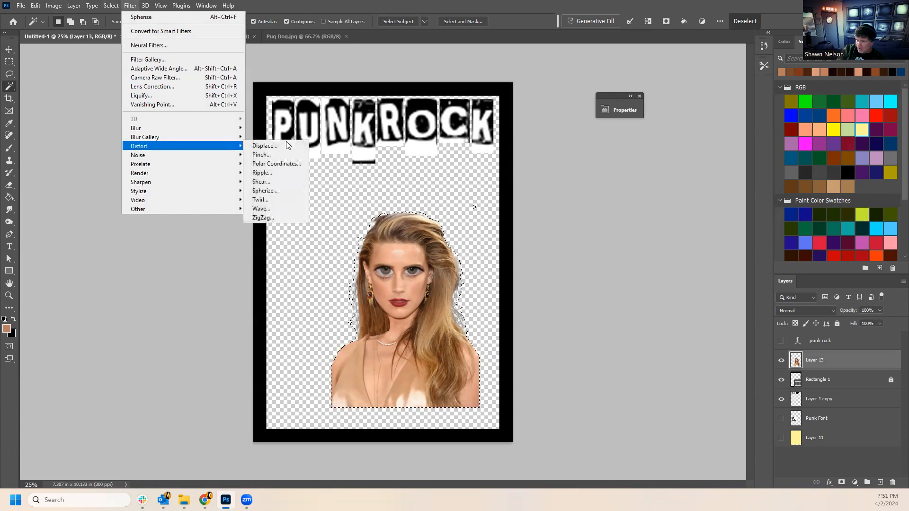
click(275, 191)
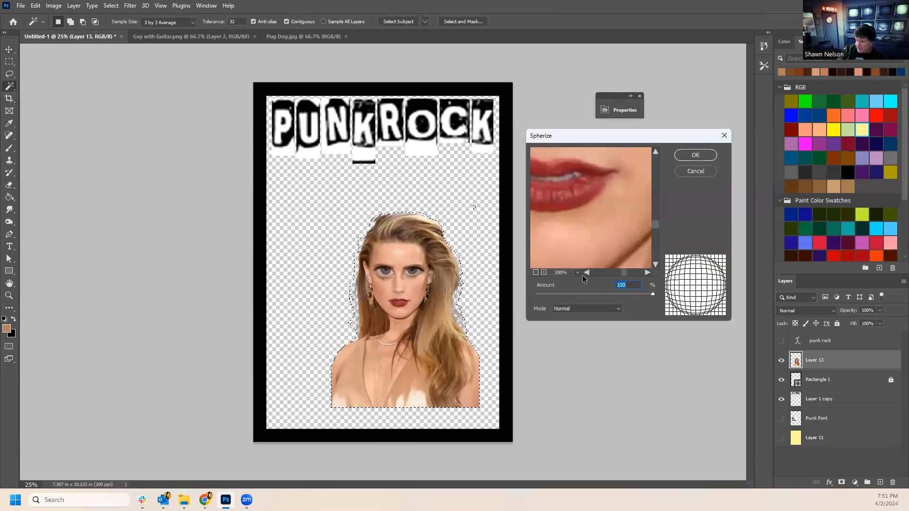
click(584, 273)
click(584, 272)
click(585, 273)
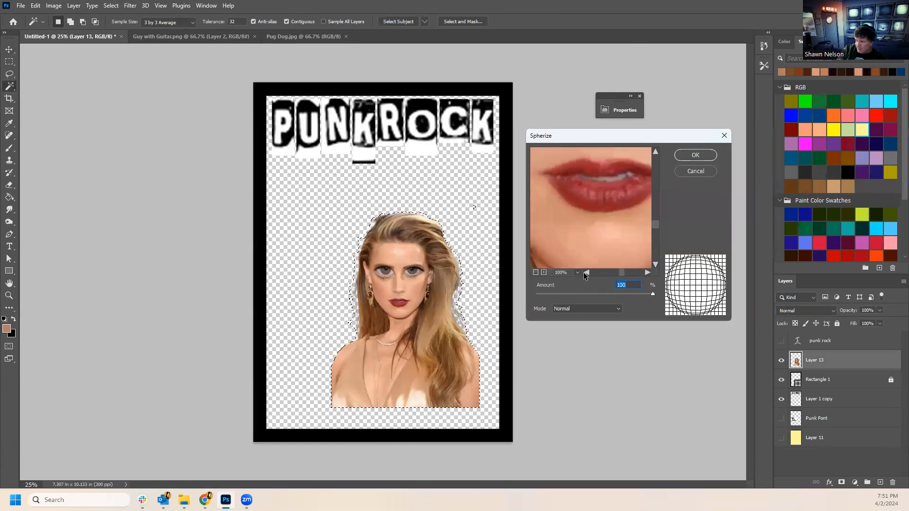
click(577, 272)
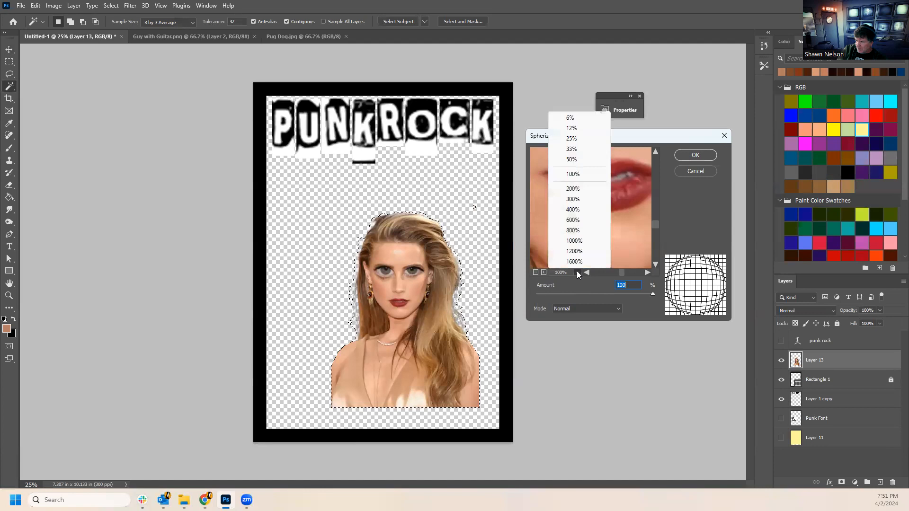
click(571, 140)
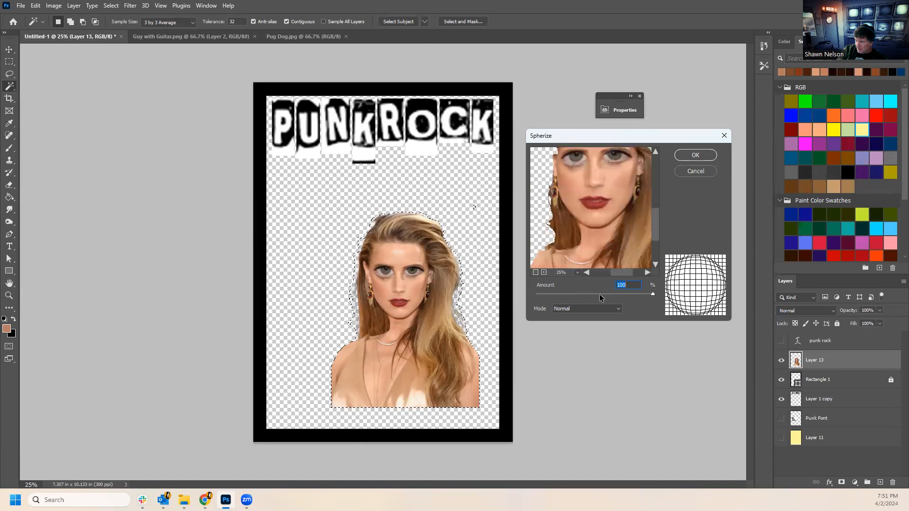
drag(625, 236, 611, 263)
mouse_move(594, 230)
mouse_down()
mouse_move(602, 239)
mouse_move(601, 230)
mouse_up()
drag(604, 184, 606, 194)
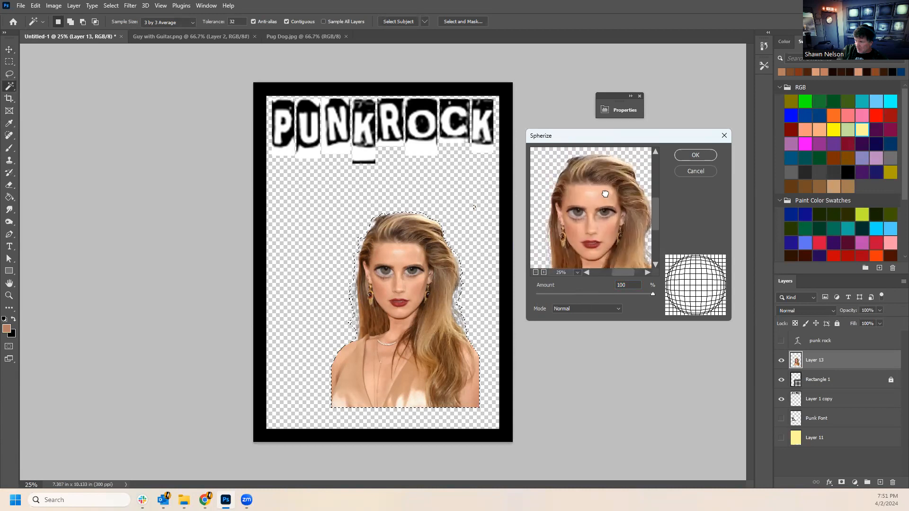
mouse_move(653, 296)
mouse_down()
mouse_move(616, 293)
mouse_move(656, 291)
mouse_up()
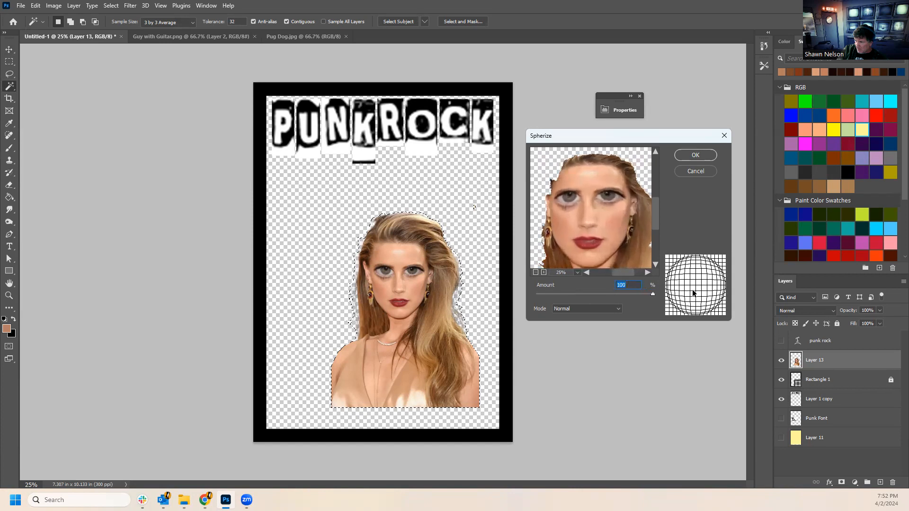
drag(609, 222, 608, 243)
Preview the portrait with Spherize in Horizontal Only and Vertical Only modes, and set the mode back to Normal.
click(587, 311)
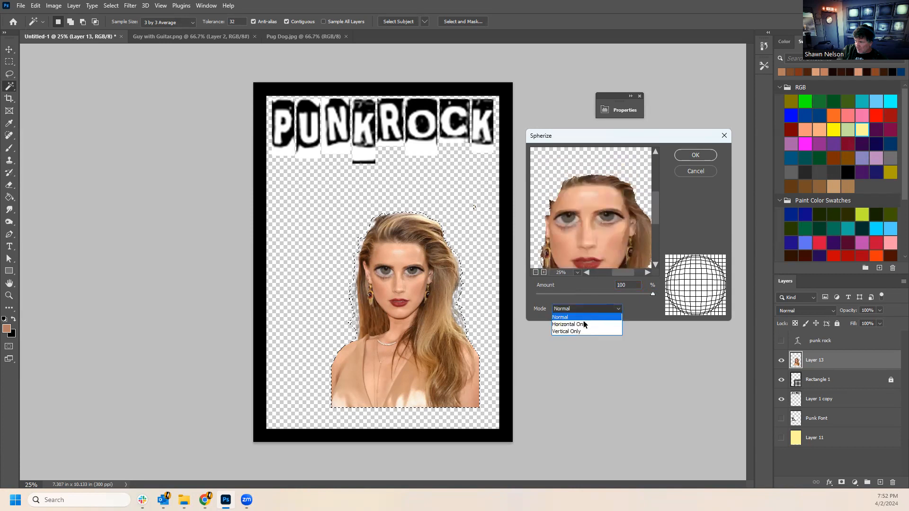
click(581, 322)
click(584, 309)
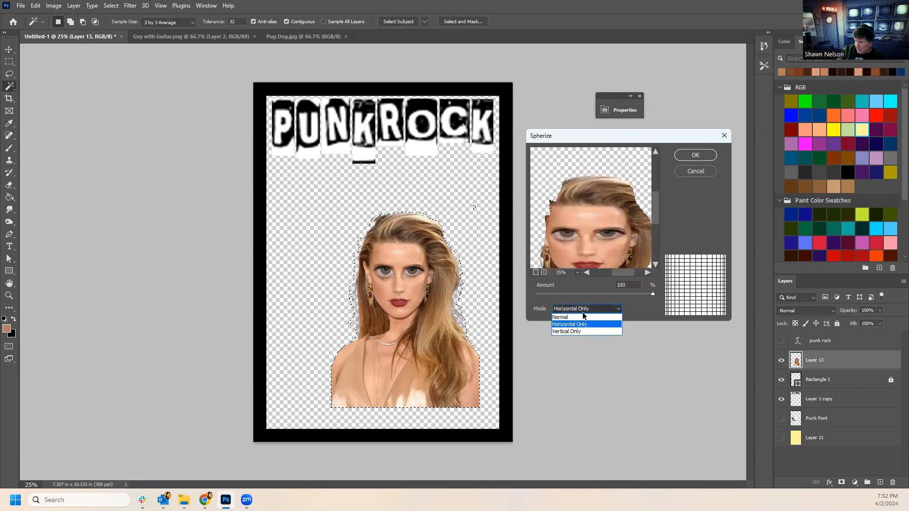
click(582, 328)
drag(583, 247, 590, 228)
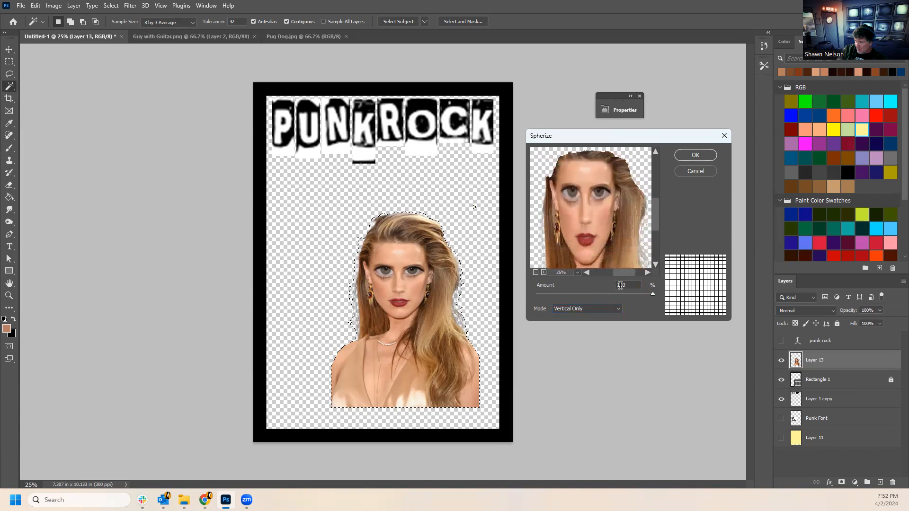
click(584, 308)
click(584, 317)
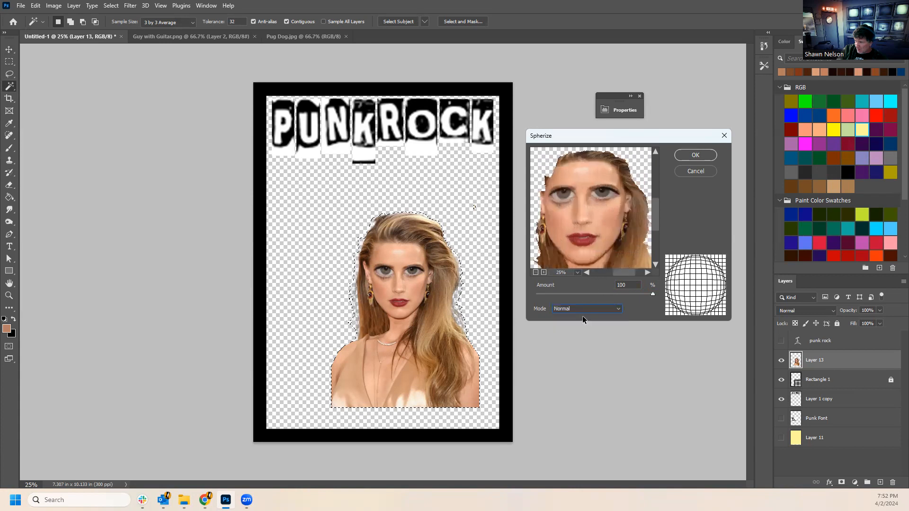
Apply Spherize to the portrait at 100% in Normal mode.
click(576, 274)
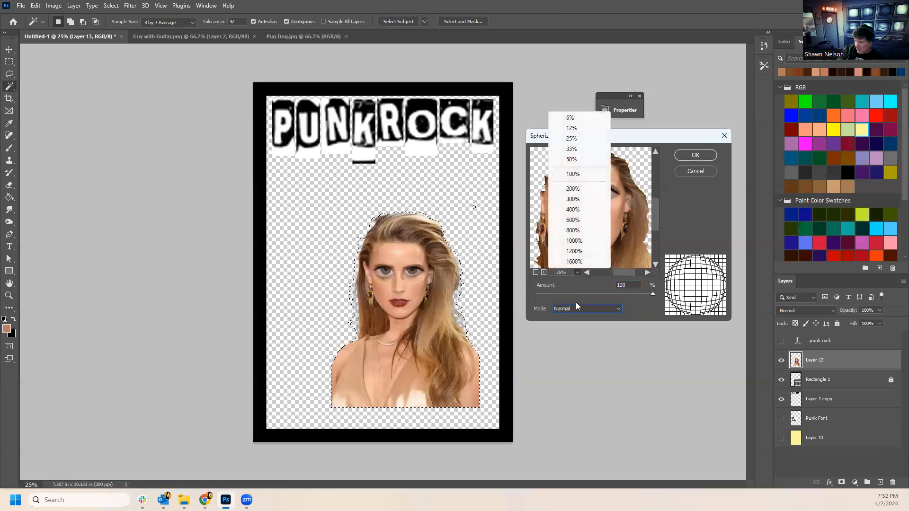
click(578, 286)
drag(657, 217, 658, 216)
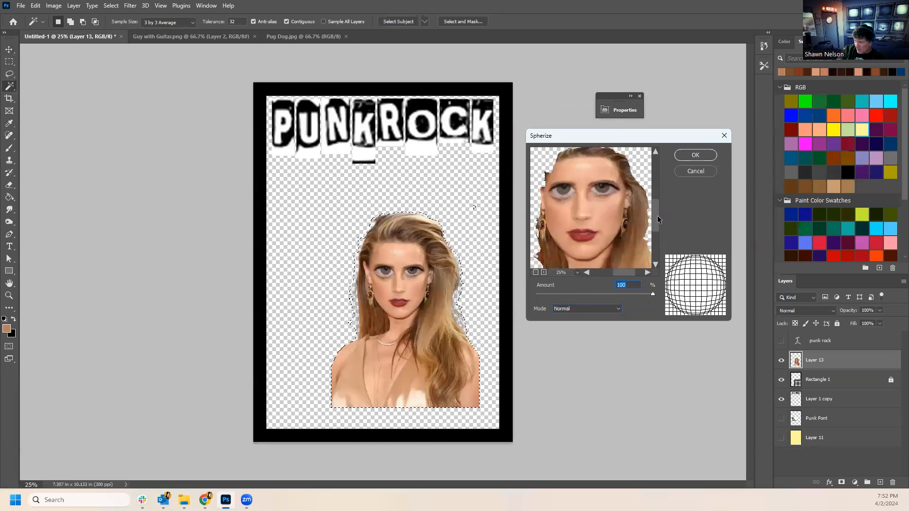
click(703, 156)
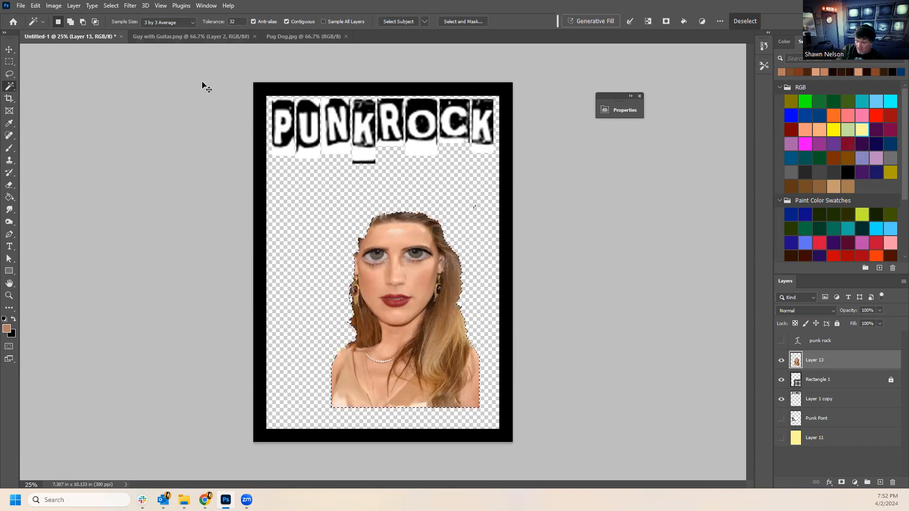
Undo the Spherize distortion, clear the selection, and return the portrait to the canvas's lower-right corner.
key(ctrl+z)
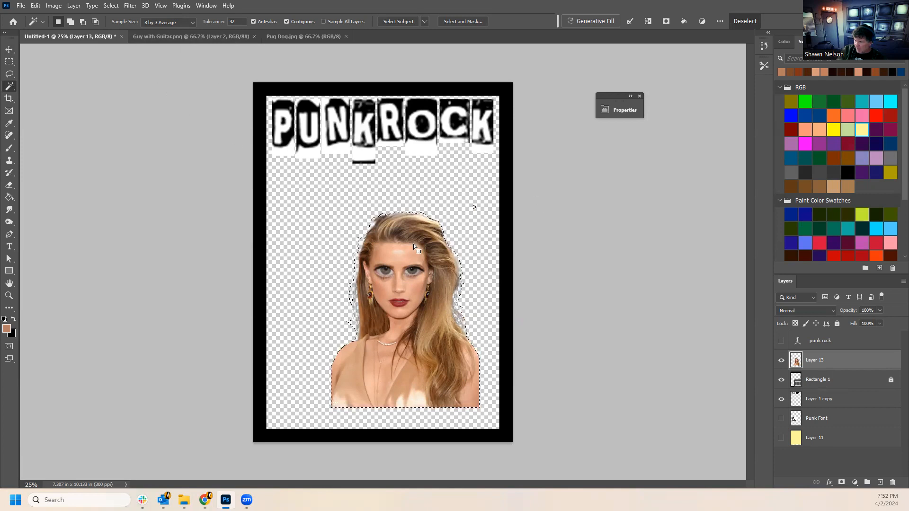
click(111, 5)
click(121, 26)
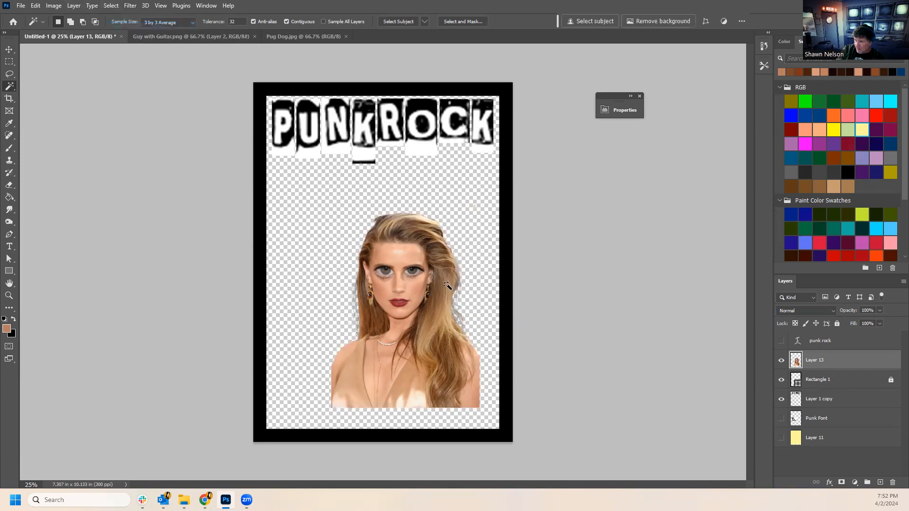
click(9, 49)
drag(405, 240, 439, 274)
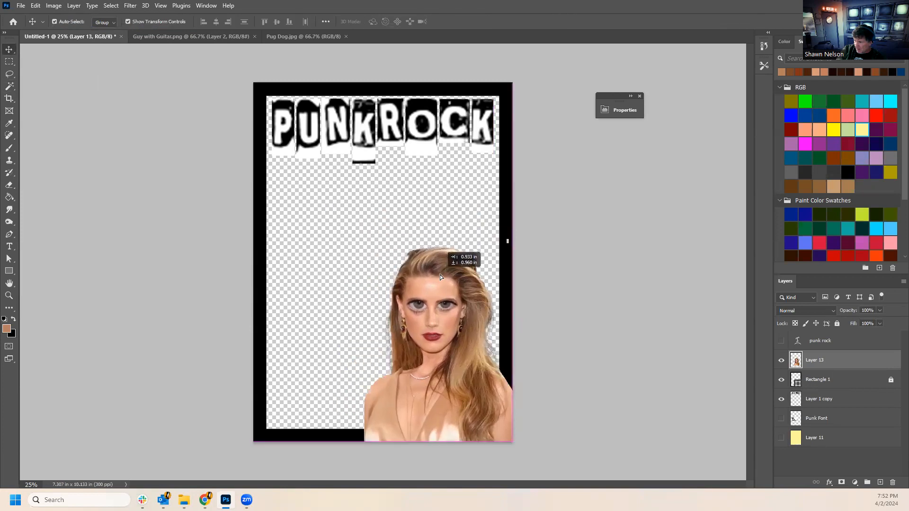
Place the Pug Dog image on the canvas, scale it to about 36%, and position it just below the PUNKROCK lettering.
click(610, 293)
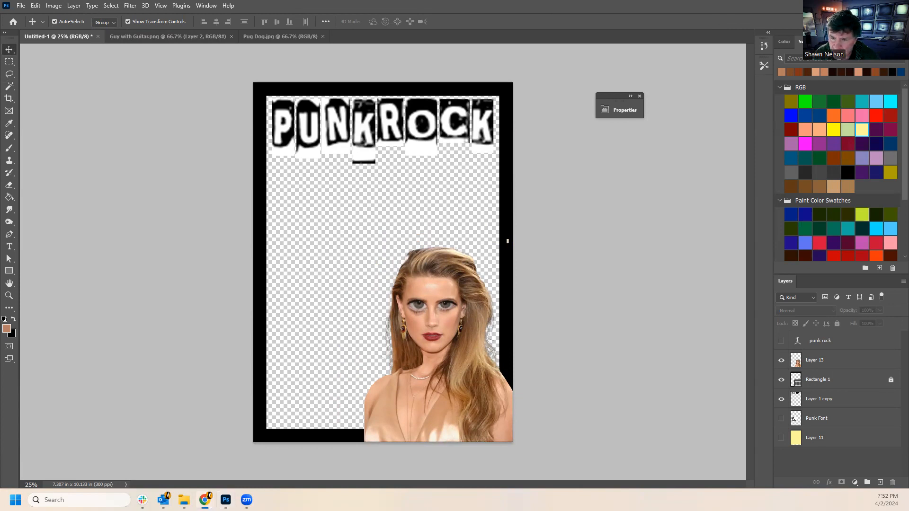
drag(318, 298, 361, 265)
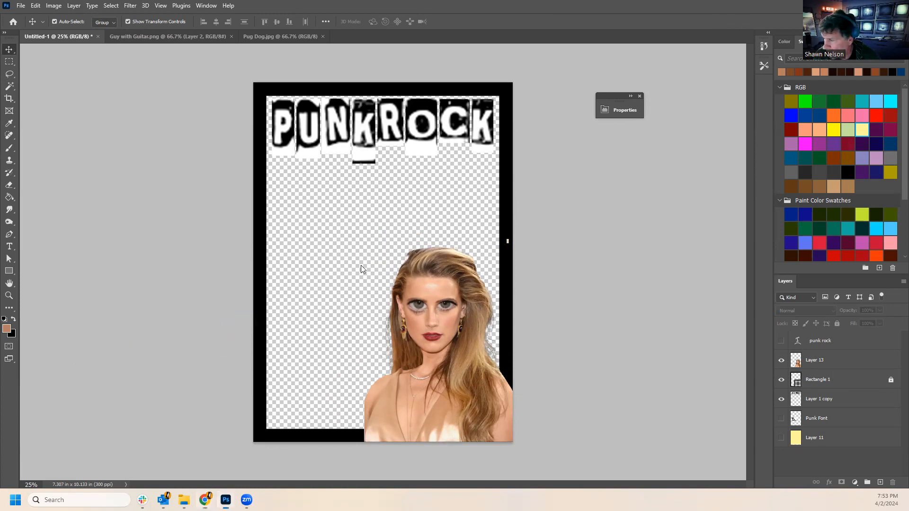
drag(448, 270, 430, 275)
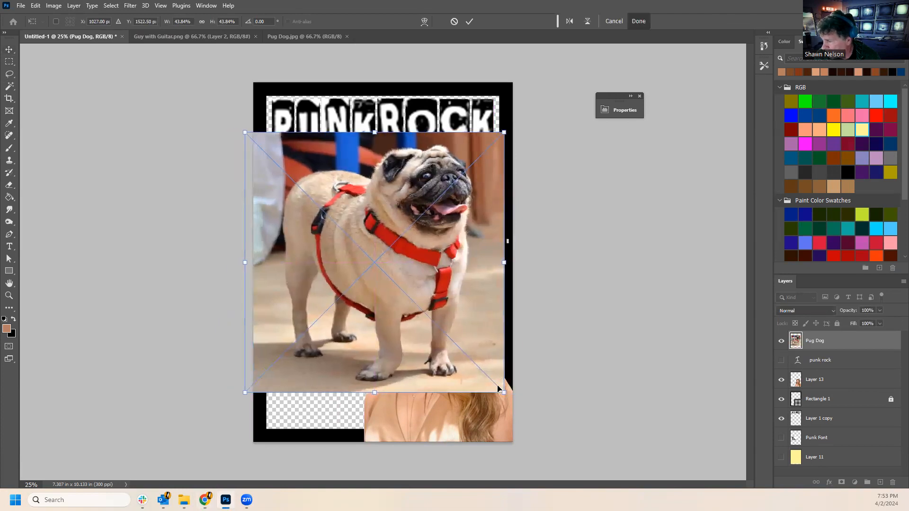
drag(504, 394, 456, 341)
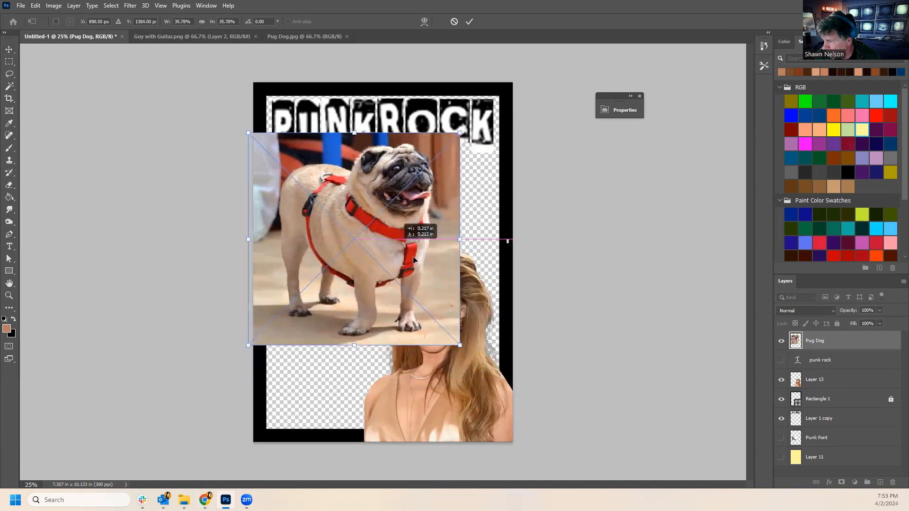
drag(395, 240, 419, 256)
key(Return)
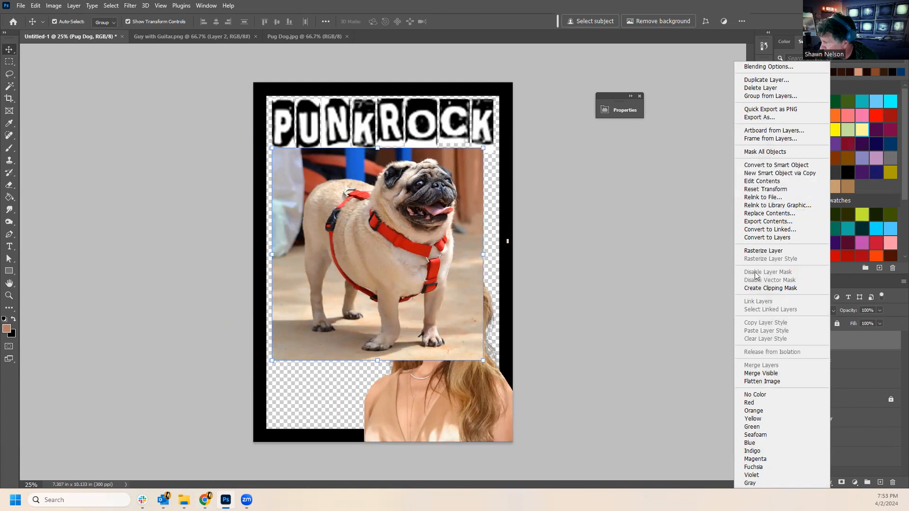
Rasterize the Pug Dog layer, mask out its background, and move the pug to the canvas's lower-left corner.
click(763, 251)
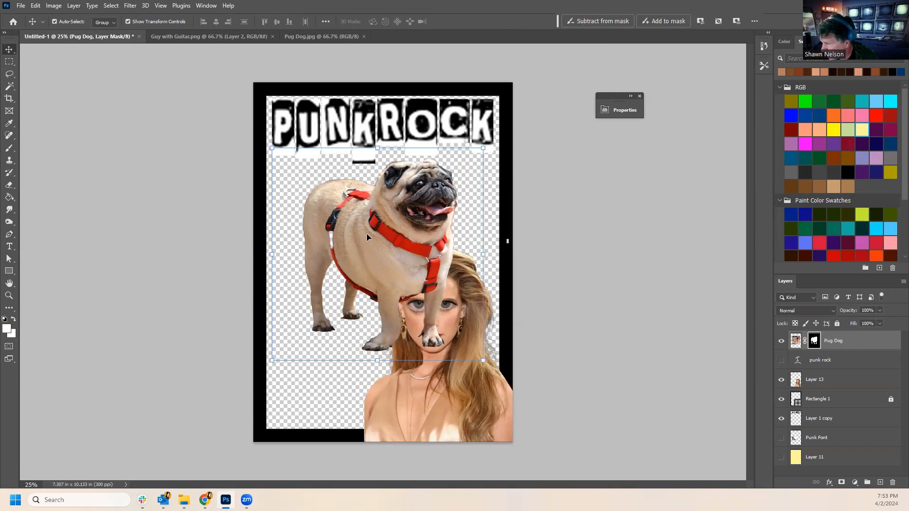
drag(405, 221, 378, 229)
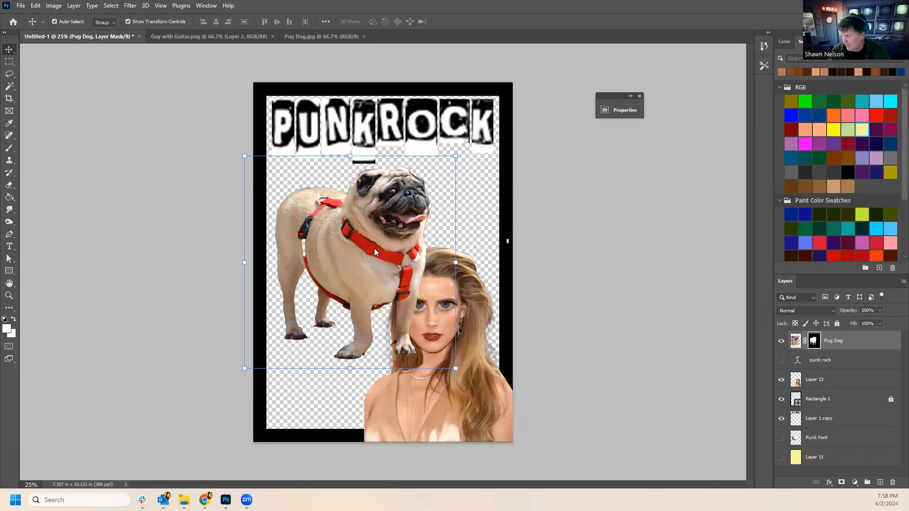
drag(379, 252, 337, 416)
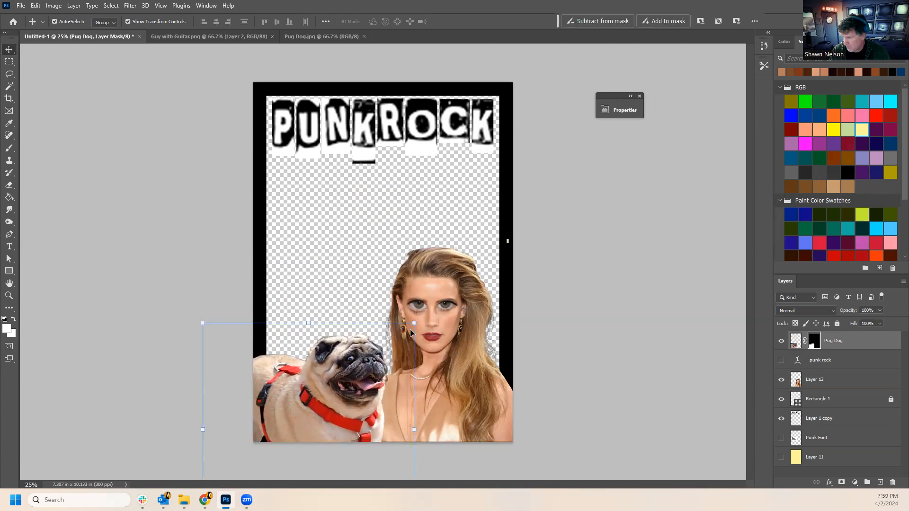
Scale the pug down to about 95% and fine-tune its position in the canvas's lower-left corner beside the portrait.
drag(415, 324, 397, 331)
mouse_move(356, 395)
mouse_down()
mouse_move(363, 388)
mouse_move(355, 400)
mouse_up()
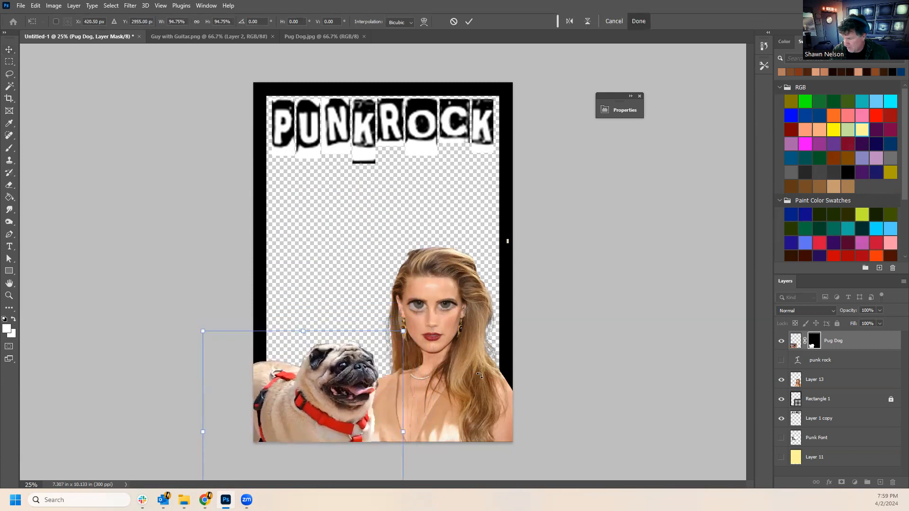
key(Return)
drag(342, 396, 345, 392)
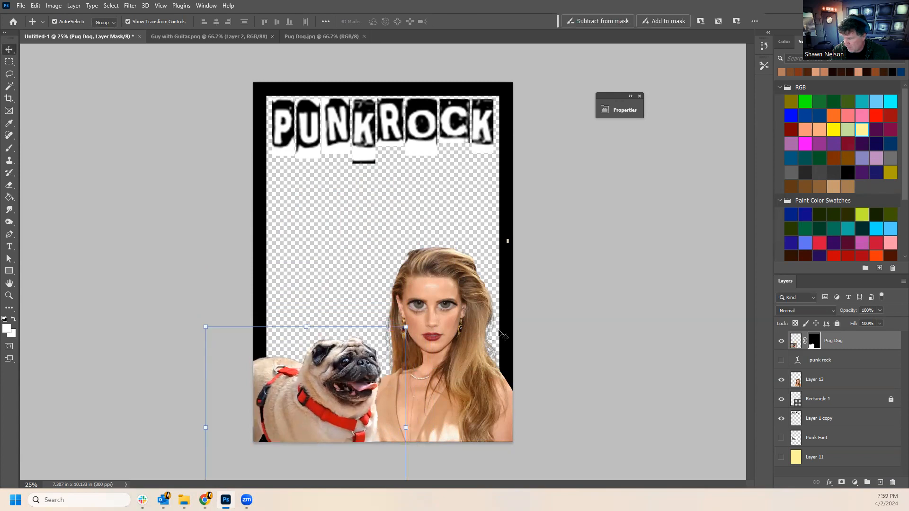
click(68, 325)
Draw a freehand Lasso selection around the pug's head, following the edge of the red collar.
click(9, 296)
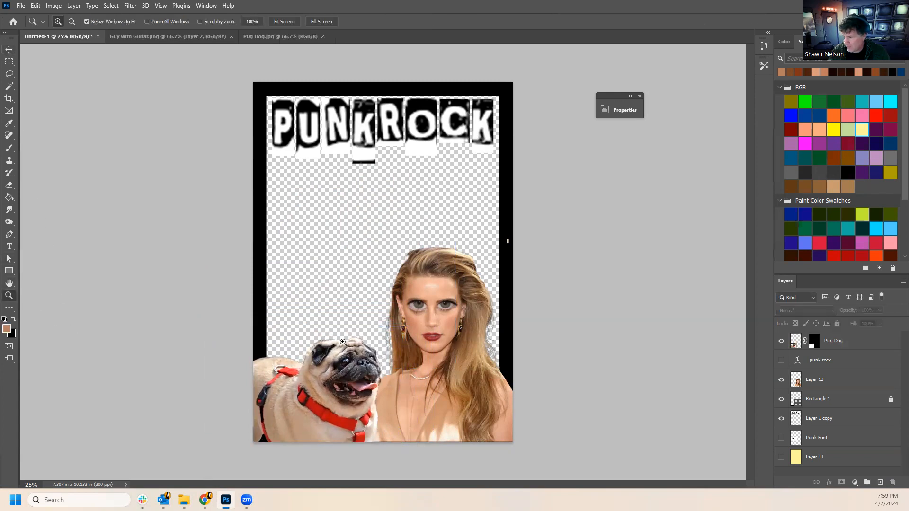
click(400, 391)
click(358, 426)
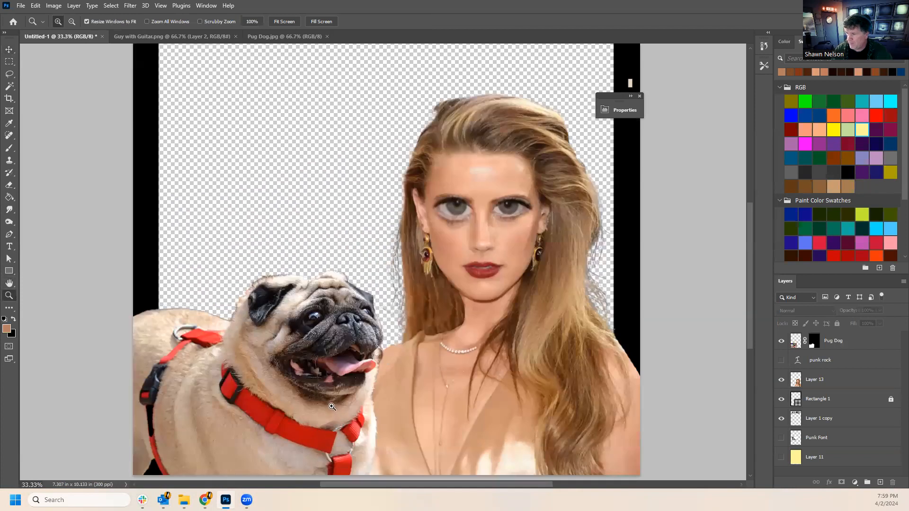
click(335, 410)
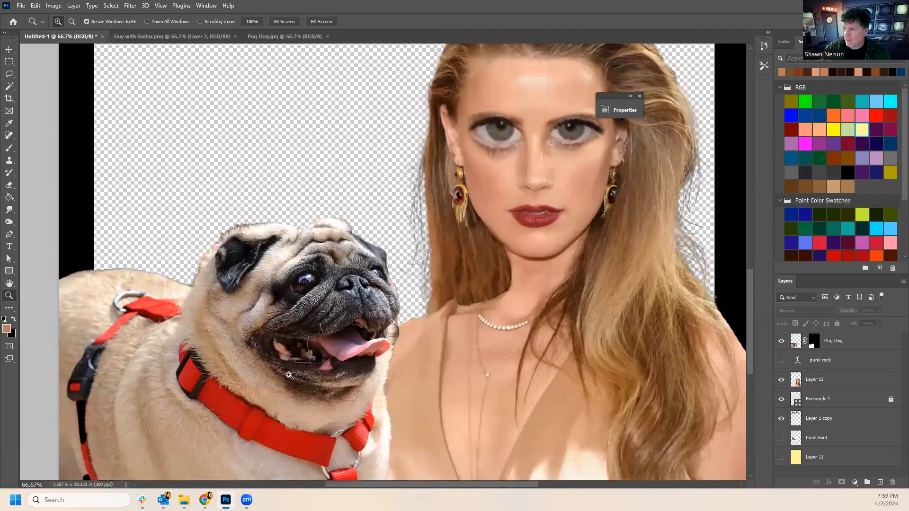
click(9, 74)
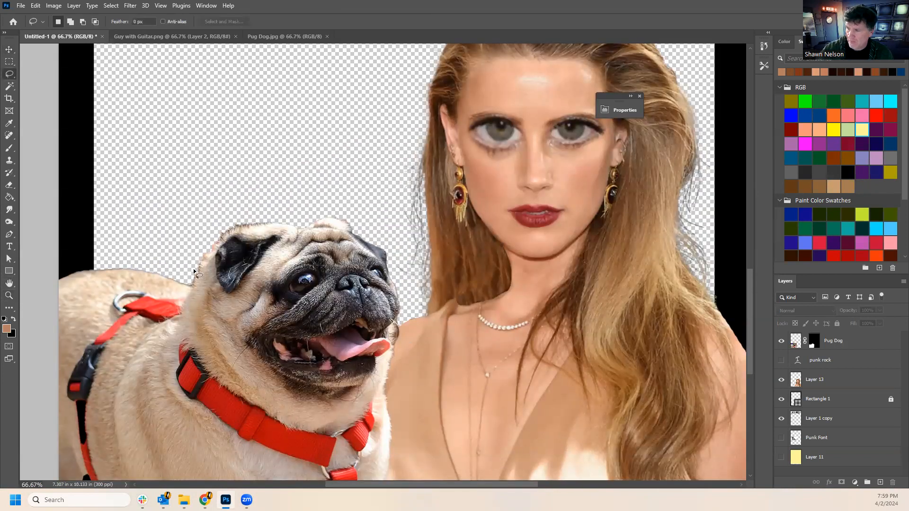
mouse_move(184, 313)
mouse_down()
mouse_move(199, 359)
mouse_move(241, 395)
mouse_up()
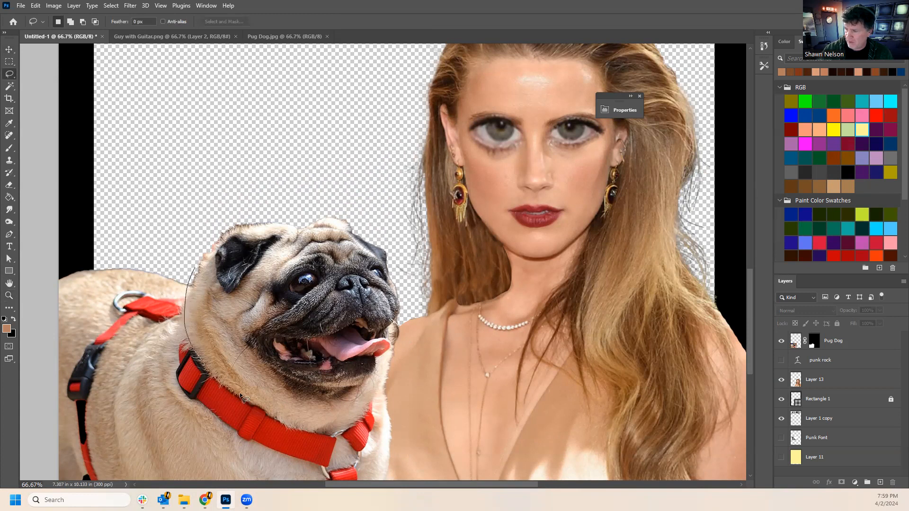
drag(285, 418, 309, 429)
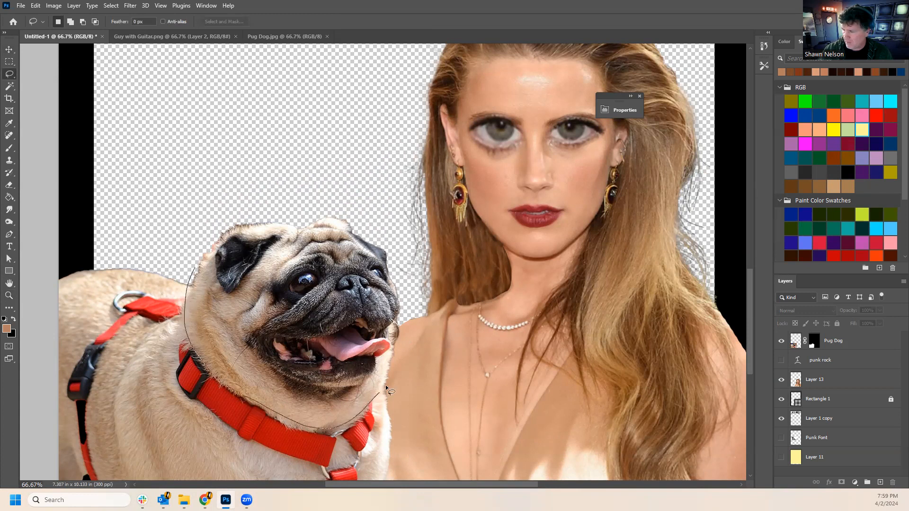
drag(403, 299, 375, 241)
drag(217, 236, 221, 230)
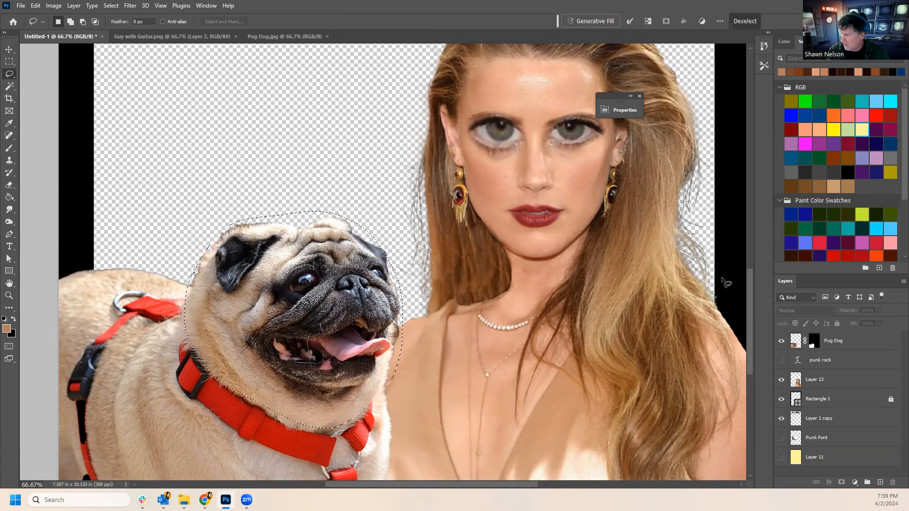
Add an empty layer directly below Pug Dog and merge the two layers to bake in the pug's mask.
right_click(871, 340)
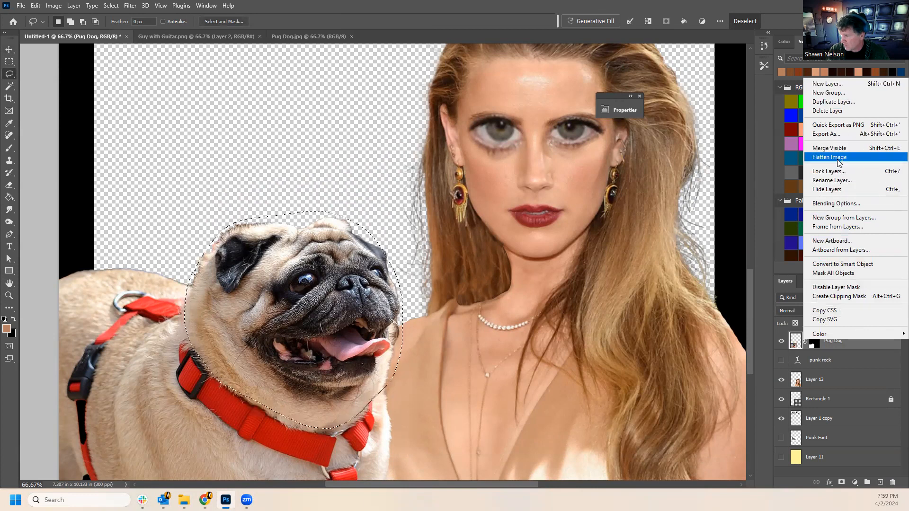
click(830, 363)
click(837, 364)
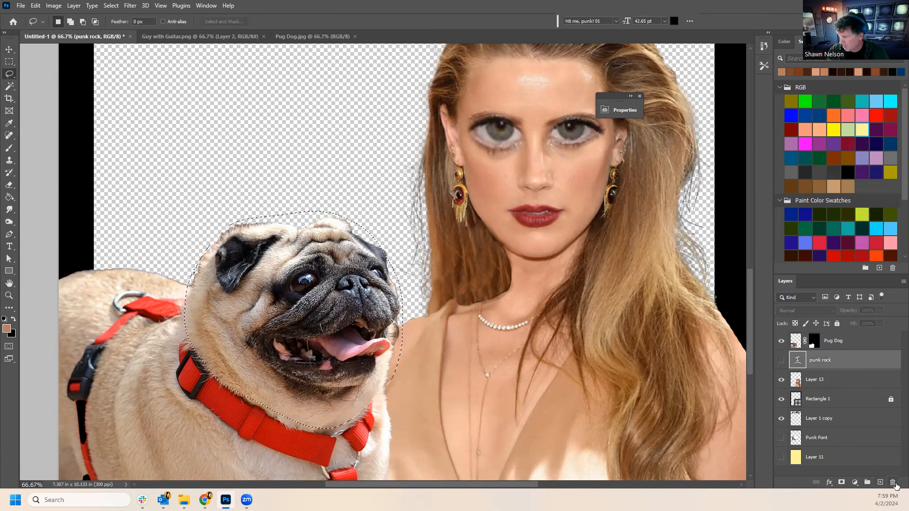
click(880, 482)
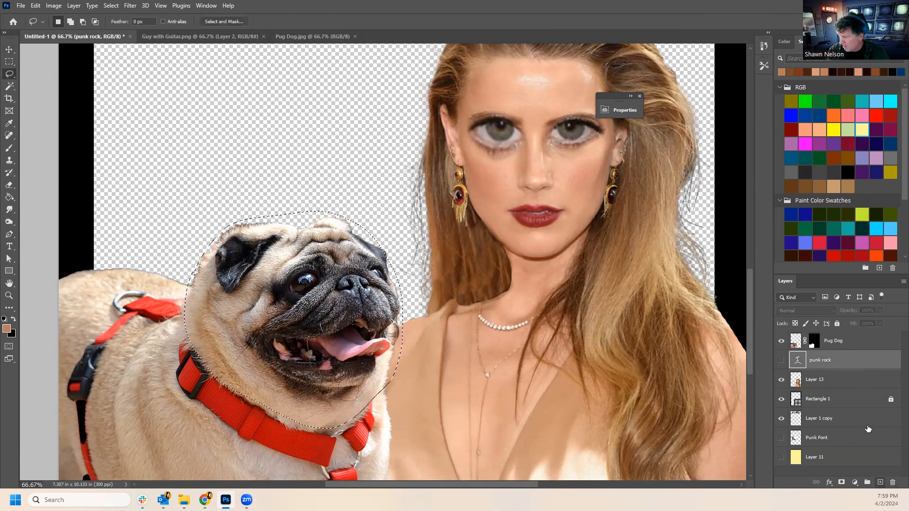
shift+click(852, 345)
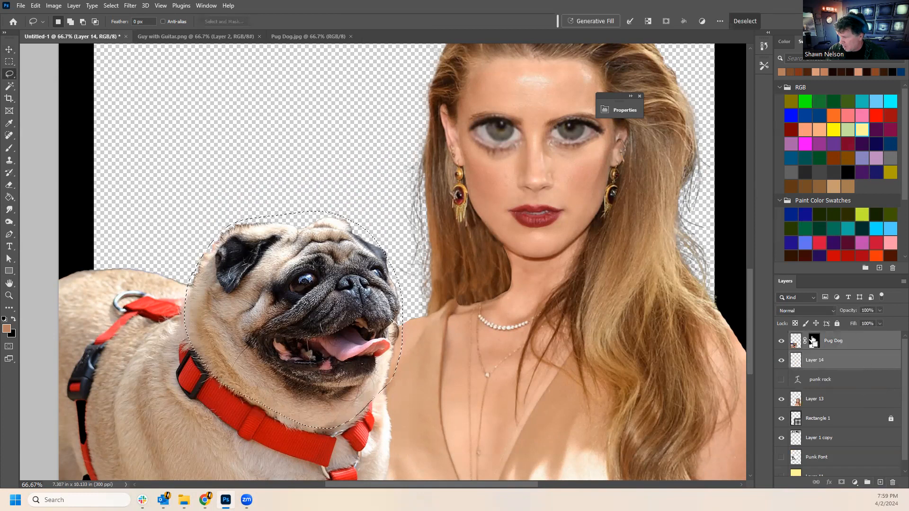
right_click(838, 343)
click(836, 184)
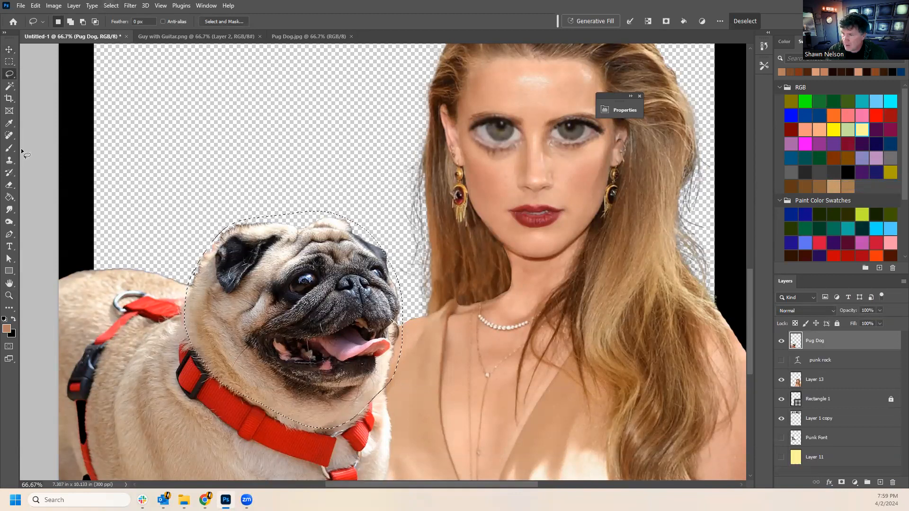
Start the Spherize filter on the selected pug head, with its preview at 25% zoom.
click(9, 295)
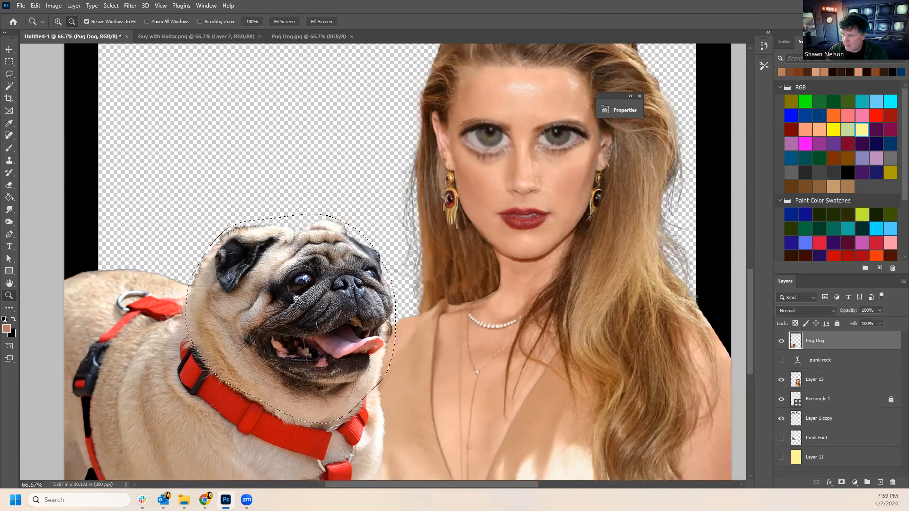
alt+click(308, 300)
alt+click(308, 300)
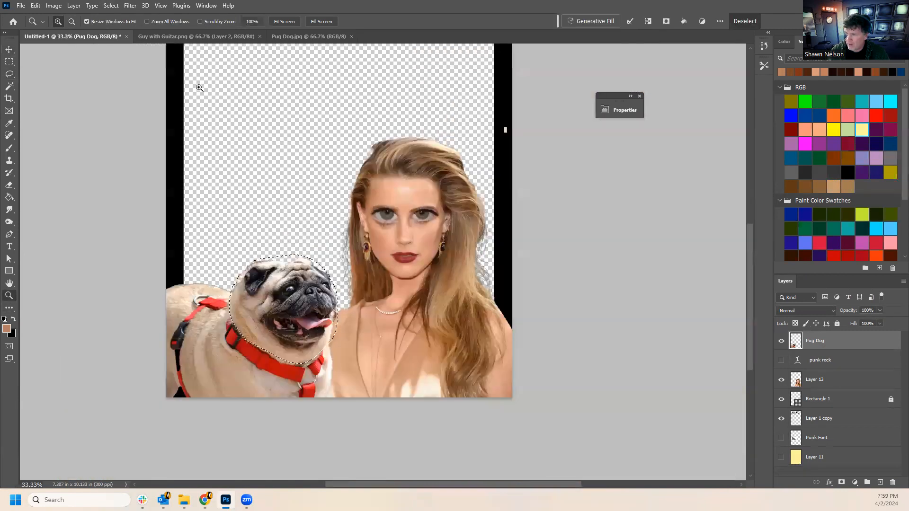
click(110, 7)
click(120, 6)
click(129, 5)
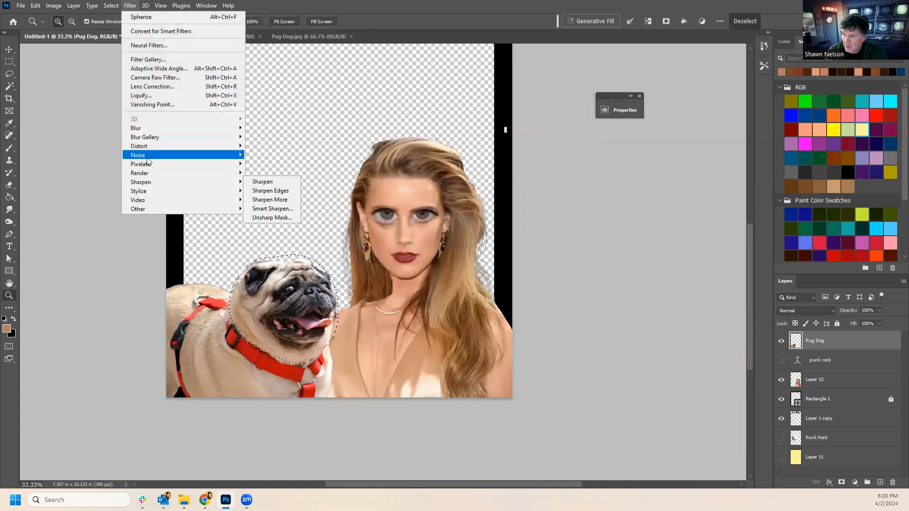
mouse_move(148, 151)
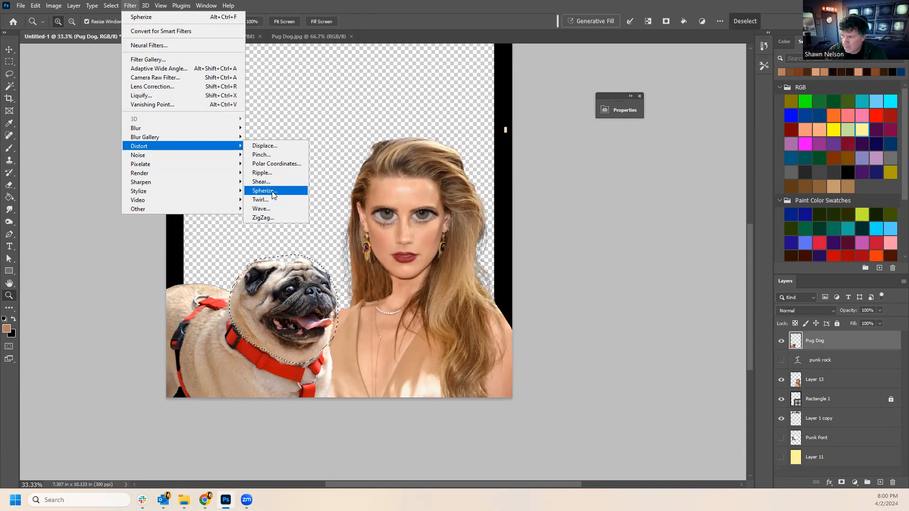
click(265, 190)
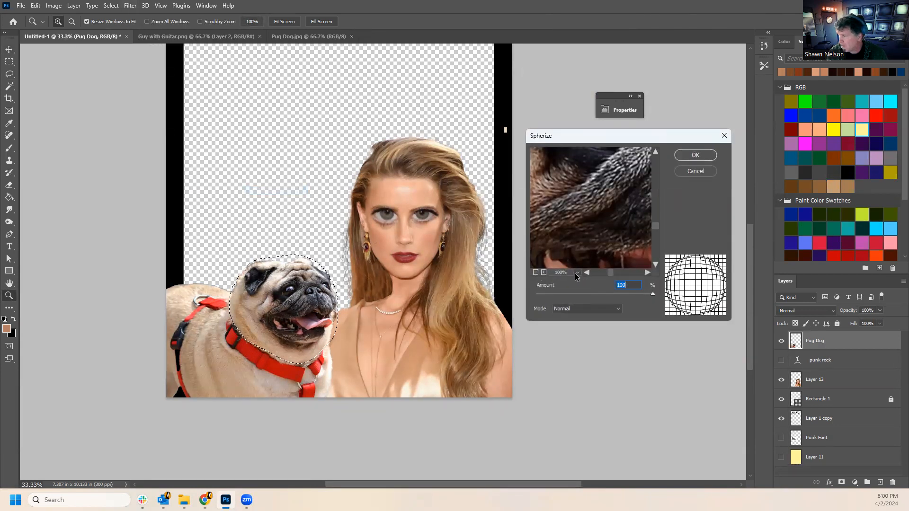
click(575, 274)
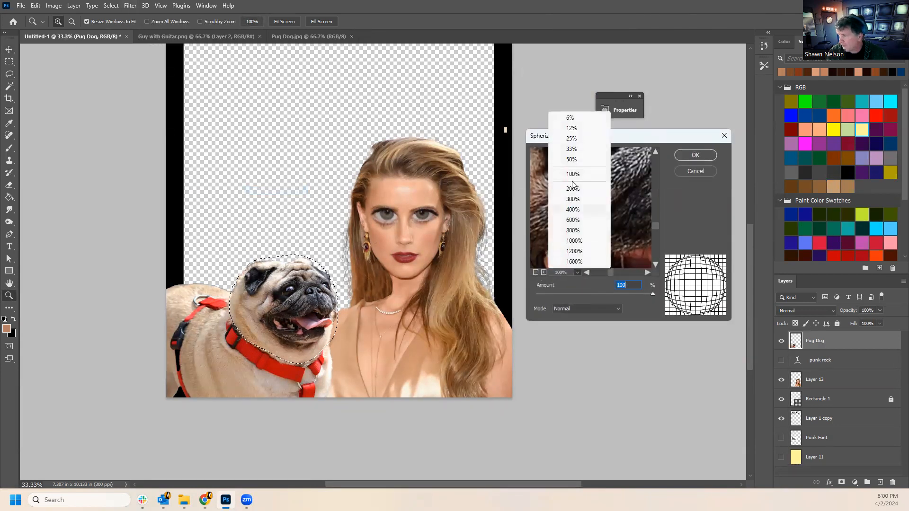
click(576, 141)
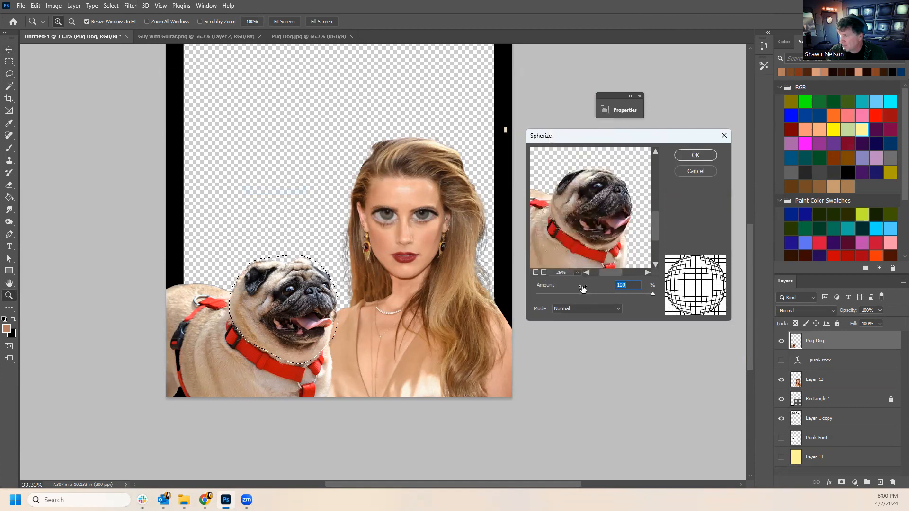
Apply Spherize to the pug's head at 84% in Normal mode, and deselect the Pug Dog layer.
mouse_move(653, 294)
mouse_down()
mouse_move(604, 294)
mouse_move(640, 294)
mouse_up()
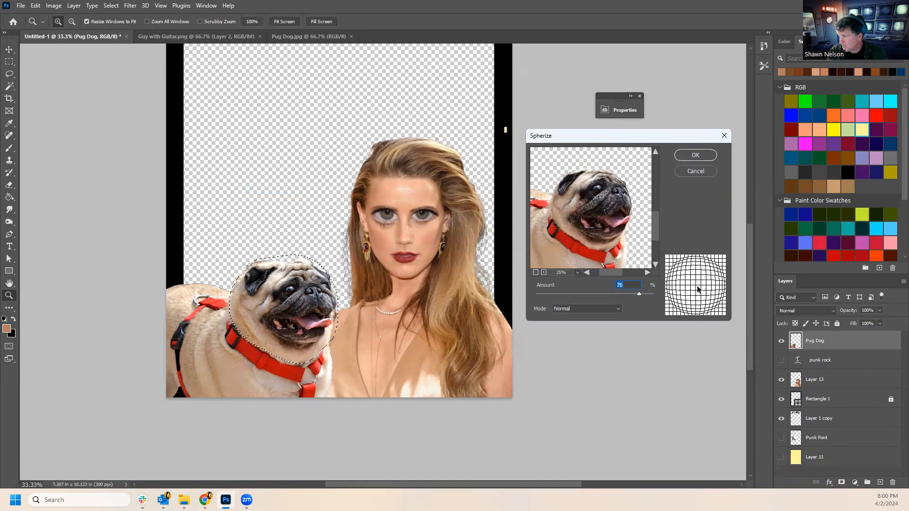
mouse_move(656, 234)
mouse_down()
mouse_move(655, 248)
mouse_move(656, 229)
mouse_up()
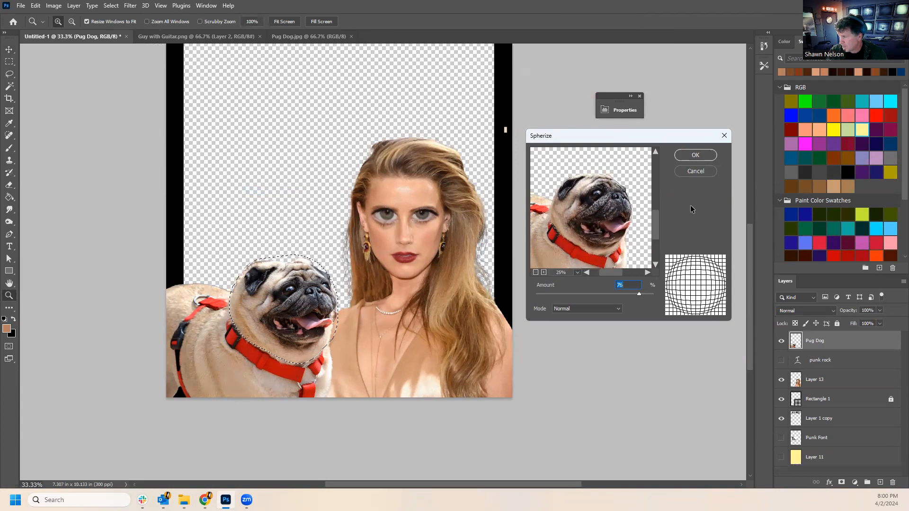
drag(657, 228, 659, 229)
click(637, 294)
mouse_move(638, 295)
mouse_down()
mouse_move(451, 306)
mouse_move(645, 290)
mouse_up()
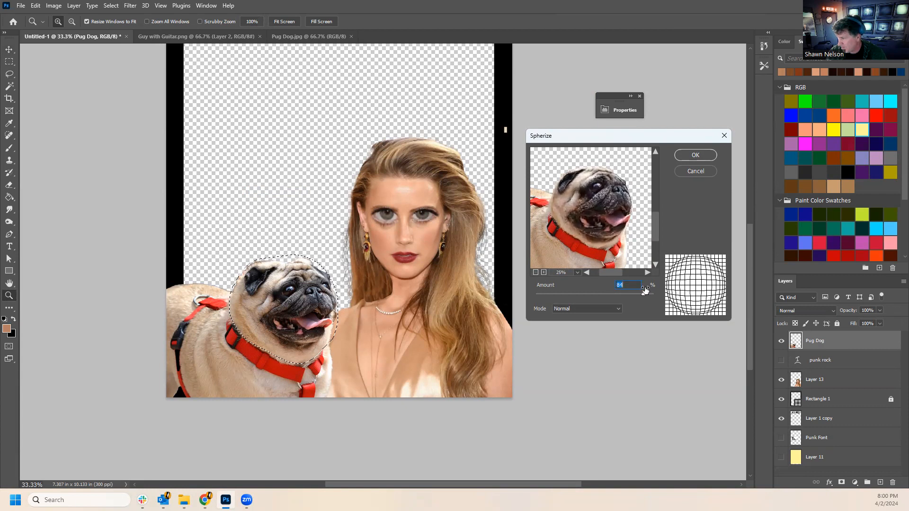
click(707, 156)
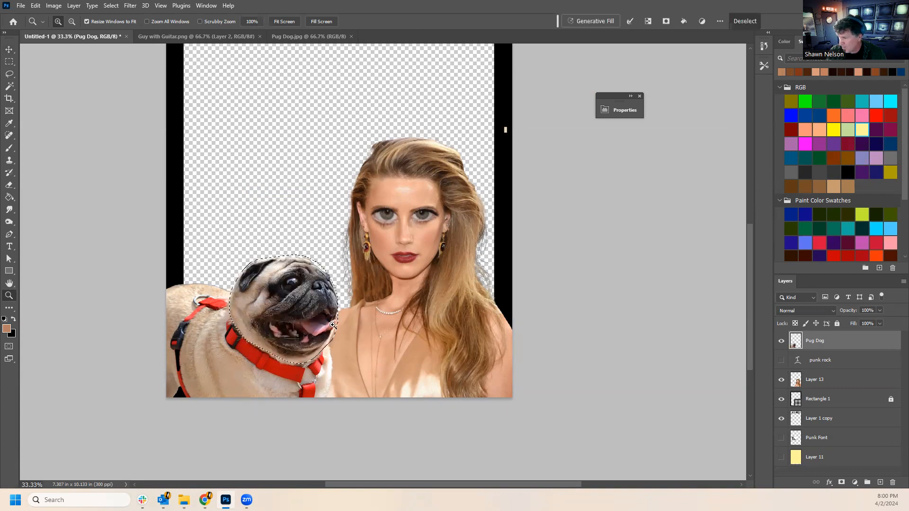
click(9, 49)
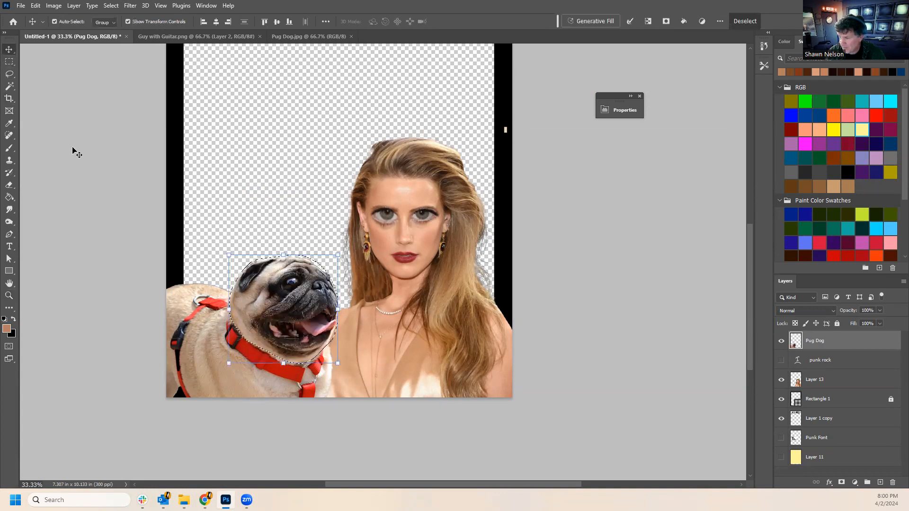
click(548, 325)
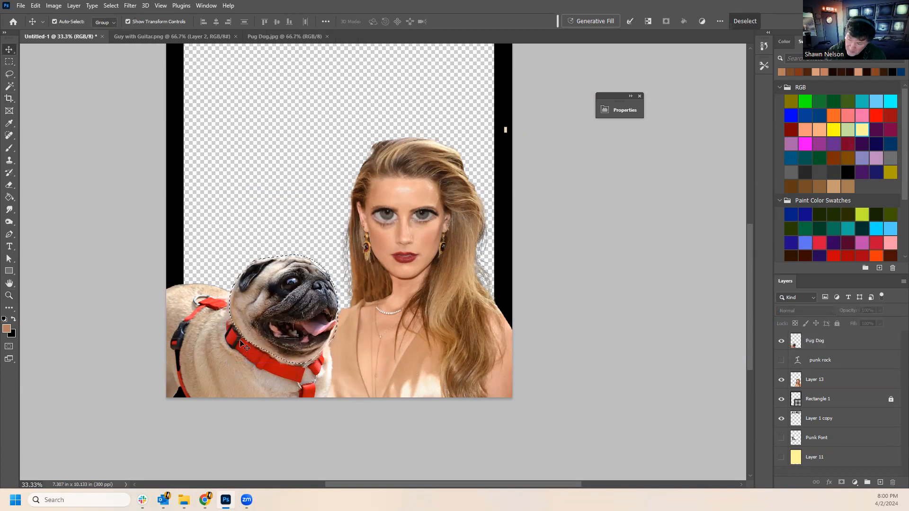
Clear the selection around the pug's head and leave the Pug Dog layer deselected.
click(107, 7)
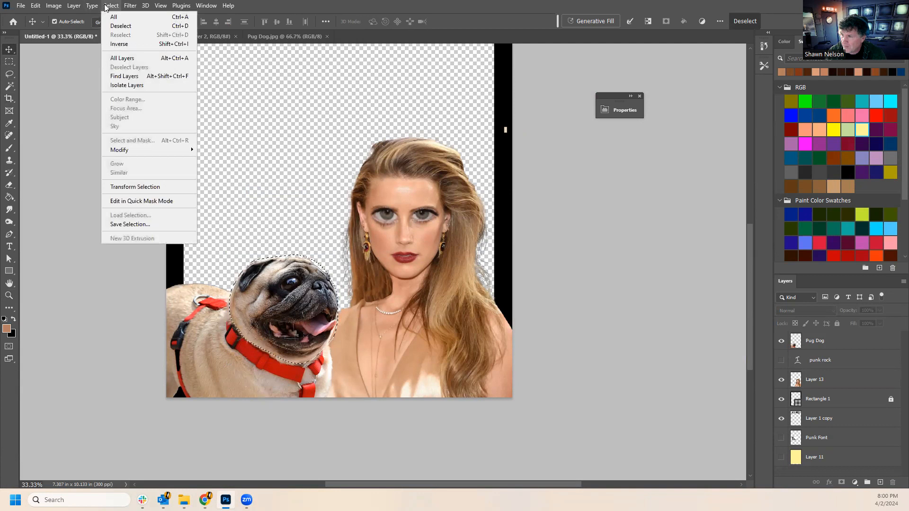
click(121, 26)
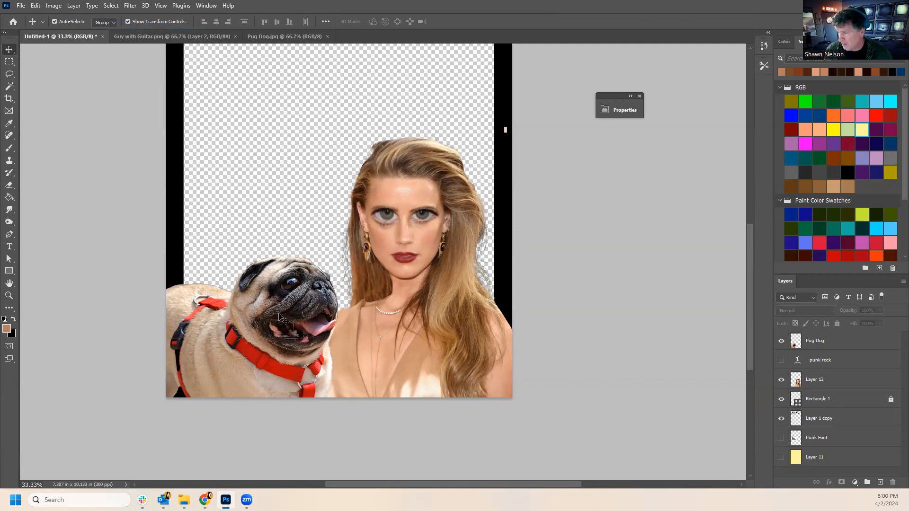
drag(298, 302, 299, 309)
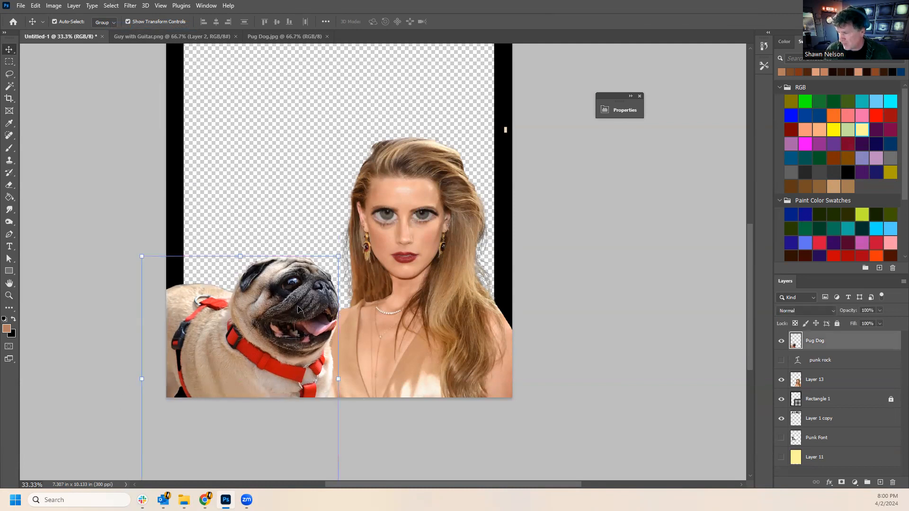
click(646, 419)
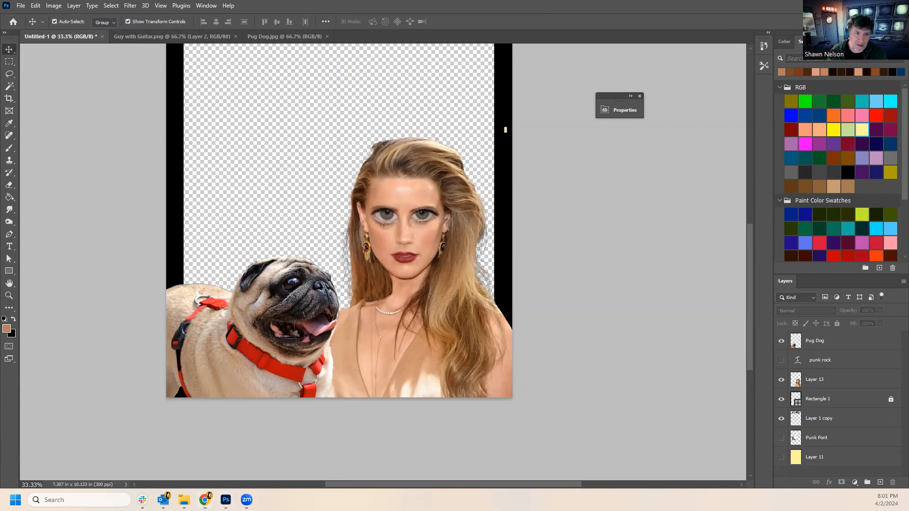
Place the Guy with Guitar image in the middle of the composition and rasterize its layer.
drag(336, 190, 338, 157)
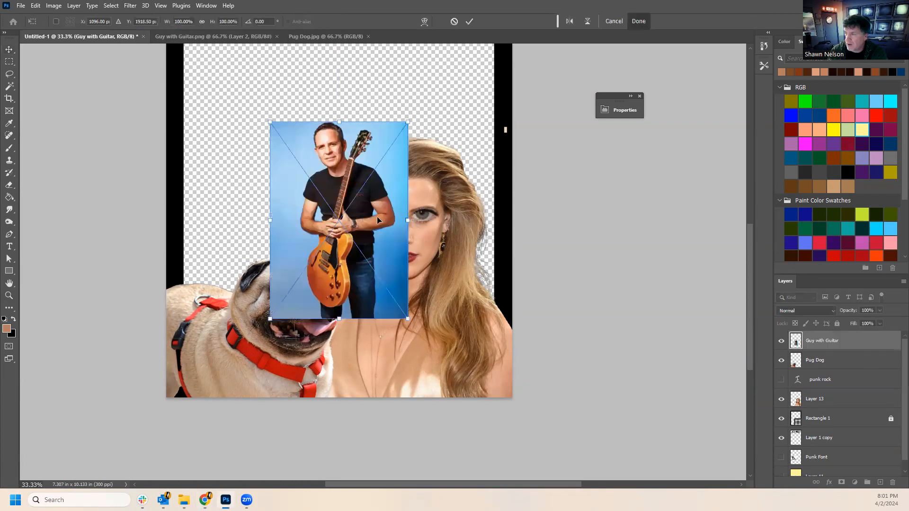
key(Return)
right_click(837, 342)
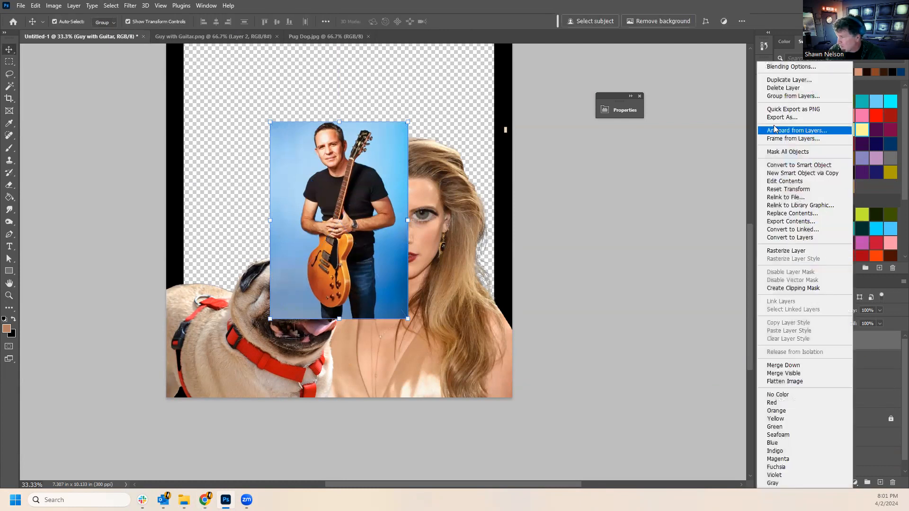
click(786, 252)
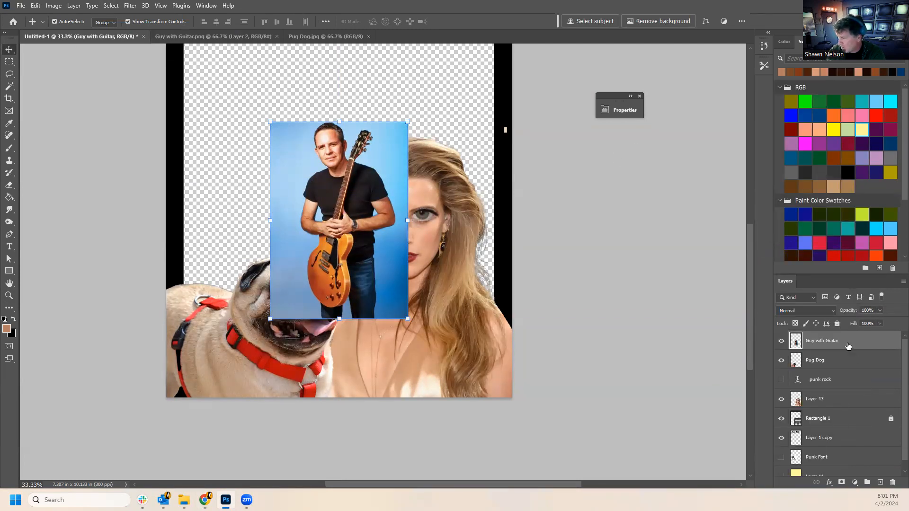
Move the Guy with Guitar layer directly below Rectangle 1 and enlarge it to about 158% width and 215% height, extending past the page's bottom edge.
drag(852, 341, 851, 435)
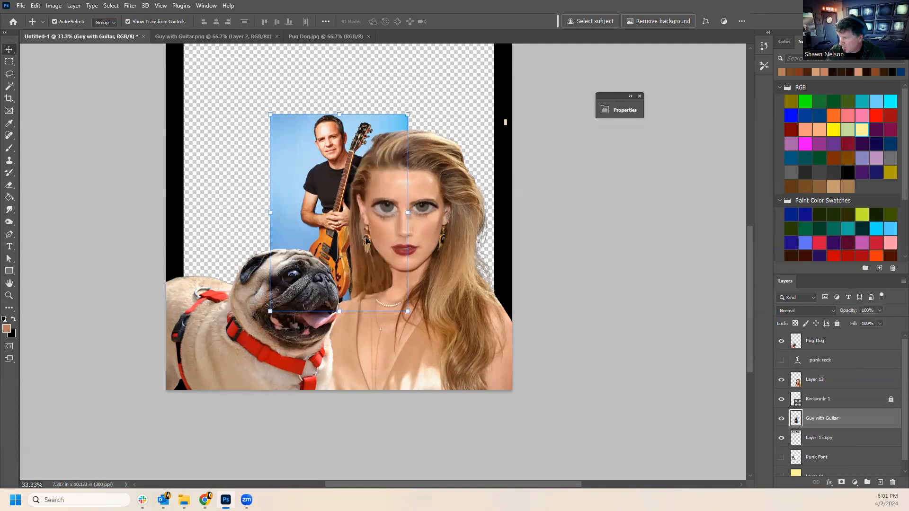
scroll(351, 232, up, 3)
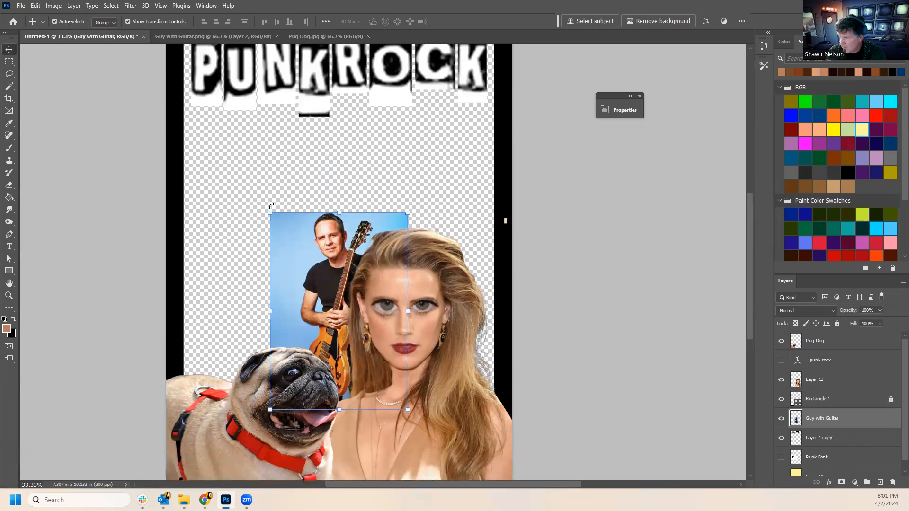
drag(271, 214, 182, 88)
scroll(326, 239, down, 2)
drag(405, 400, 361, 227)
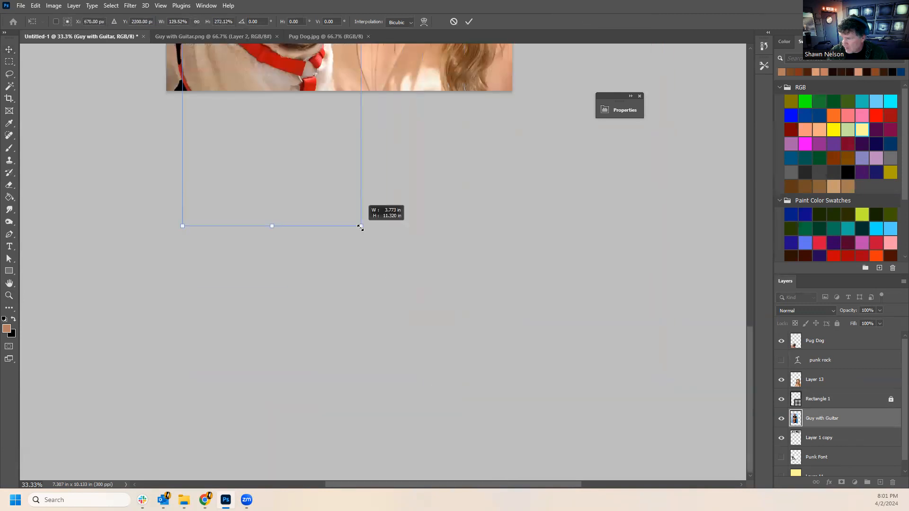
scroll(429, 240, up, 5)
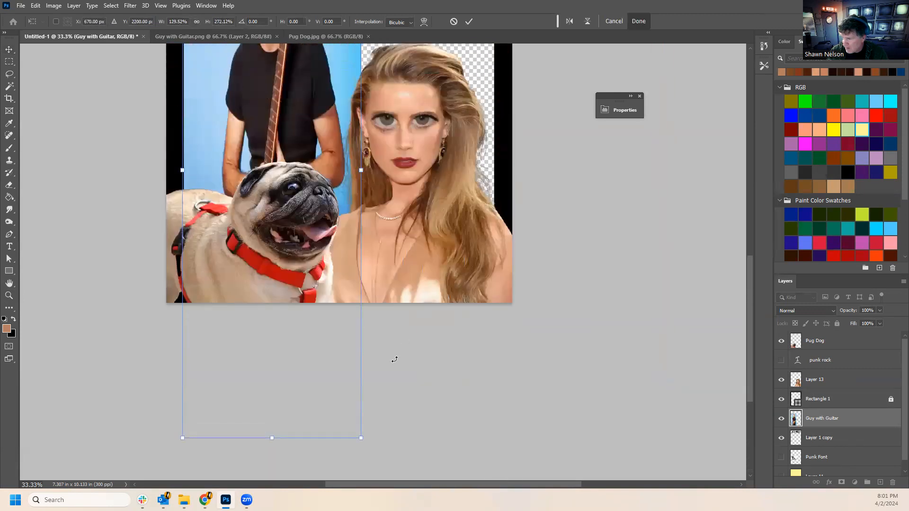
drag(361, 440, 458, 290)
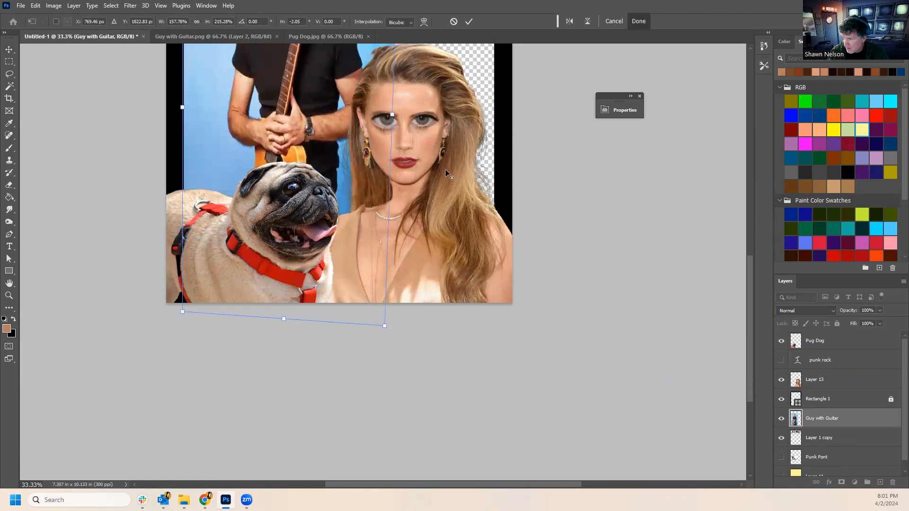
key(Return)
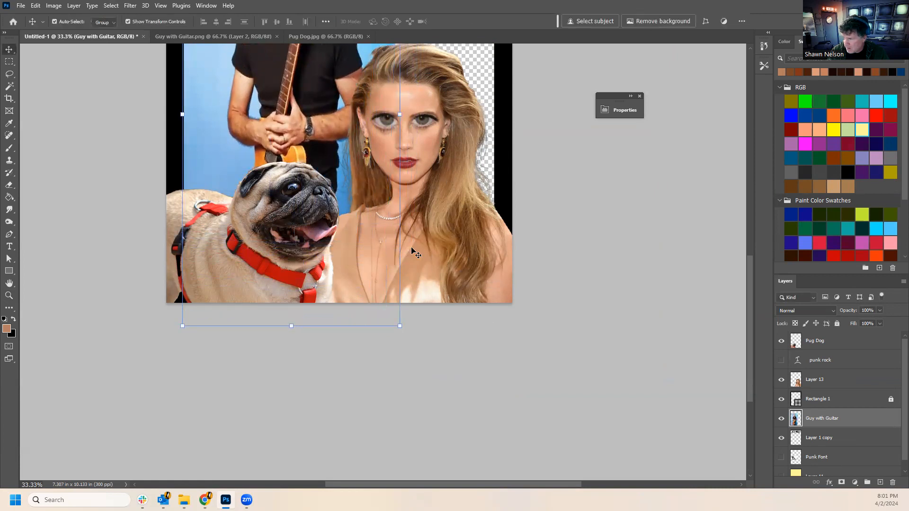
Widen the Guy with Guitar picture to about 140% so it nearly spans the inside of the black border.
scroll(408, 250, down, 2)
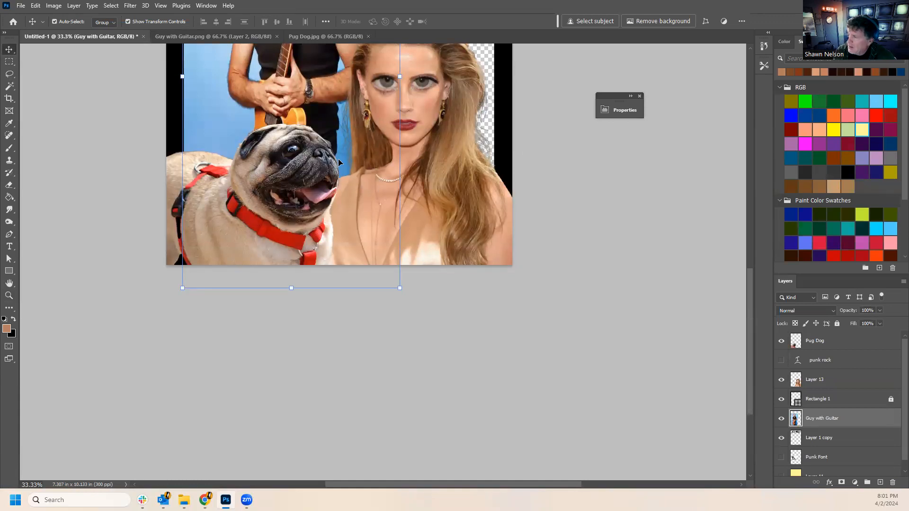
scroll(576, 253, up, 2)
scroll(568, 256, up, 5)
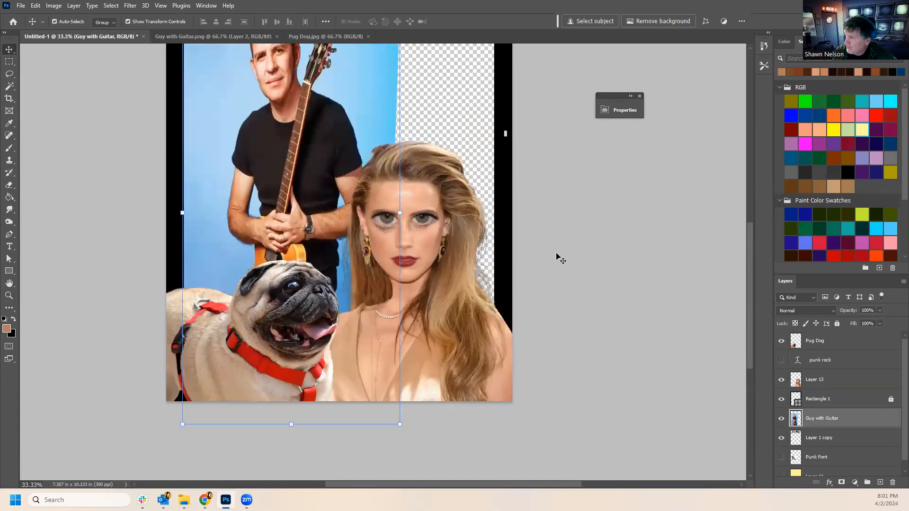
drag(402, 289, 487, 284)
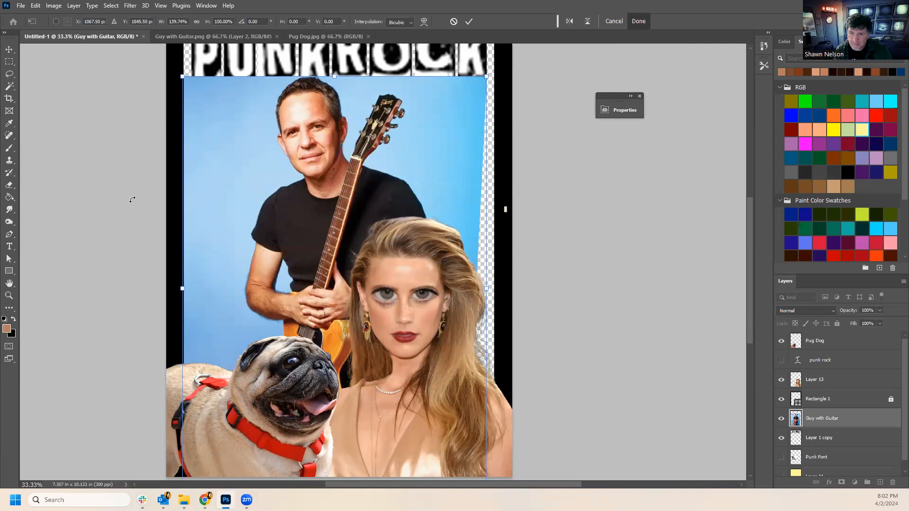
key(Return)
drag(354, 212, 384, 211)
Scale the Guy with Guitar picture proportionally to about 116% and position it beneath the PUNKROCK lettering, covering the frame's full width.
click(9, 296)
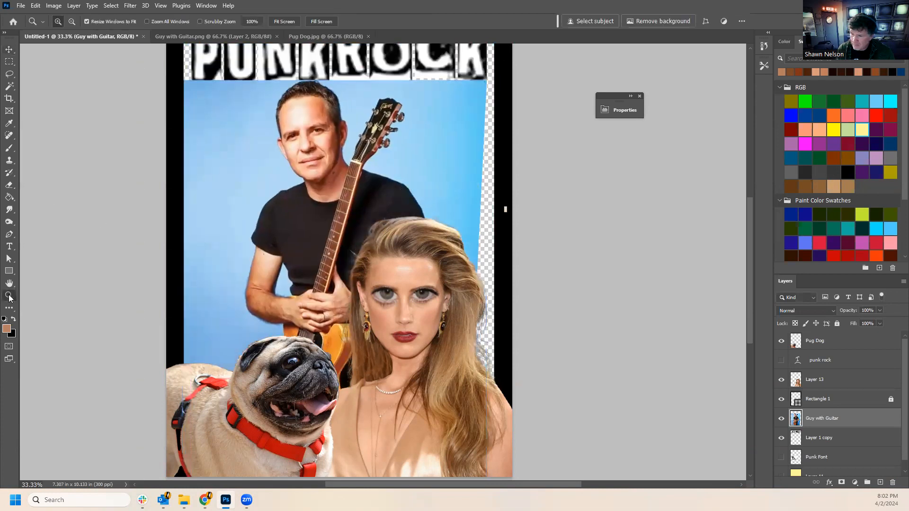
alt+click(438, 285)
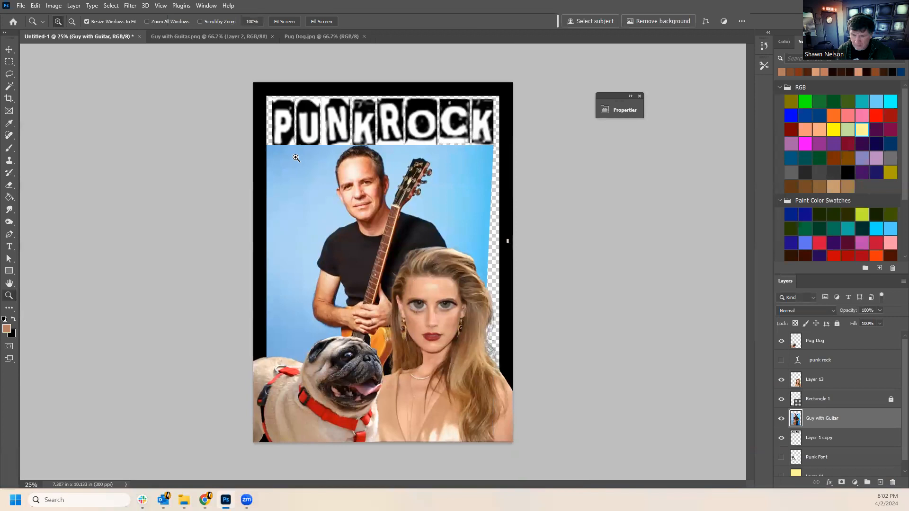
key(ctrl+t)
drag(265, 144, 228, 87)
drag(437, 228, 451, 245)
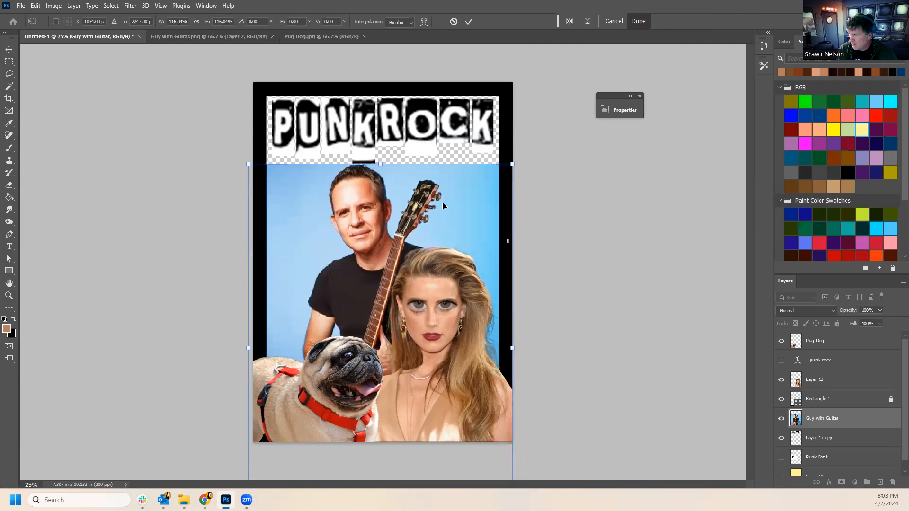
key(Return)
key(z)
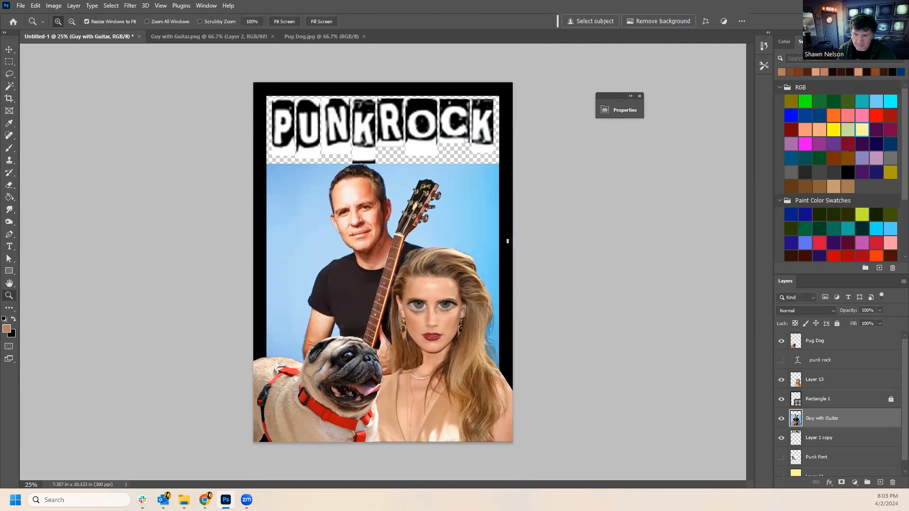
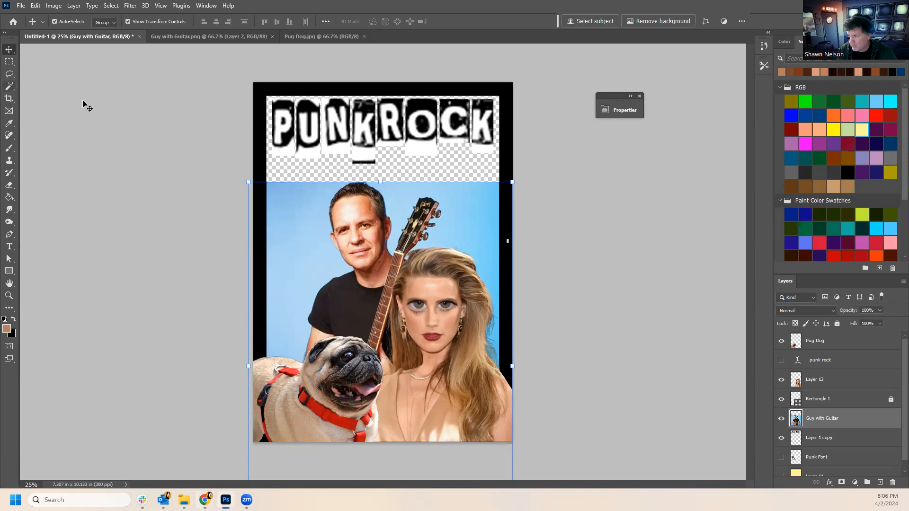
Remove the blue background from Guy with Guitar using the Sky selection, and clear the selection.
click(119, 6)
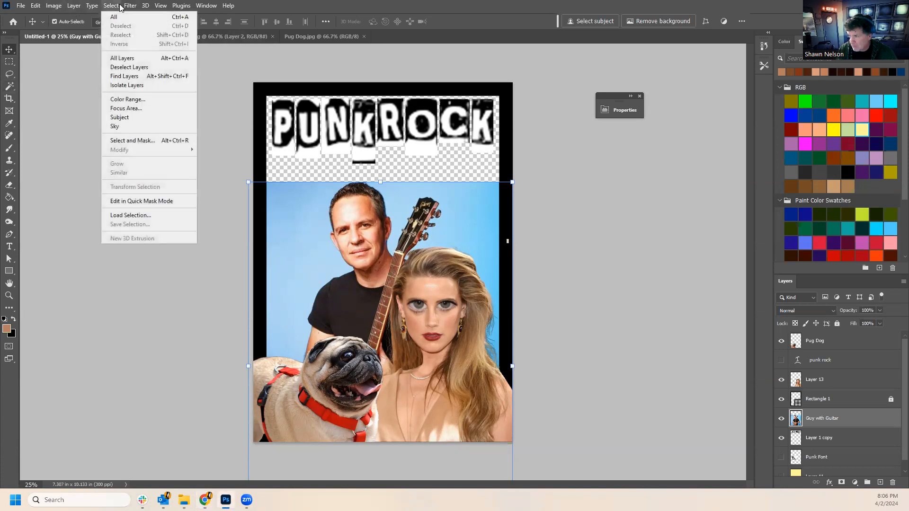
click(125, 127)
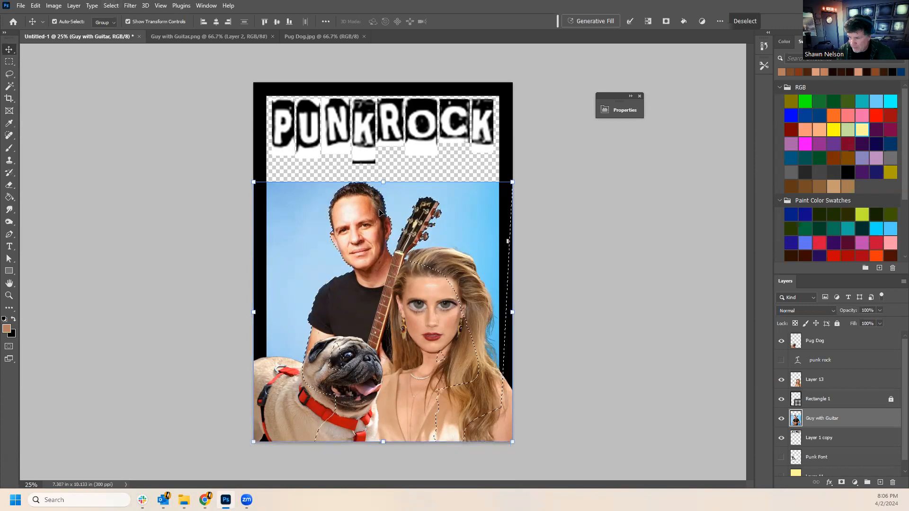
key(Delete)
key(ctrl+d)
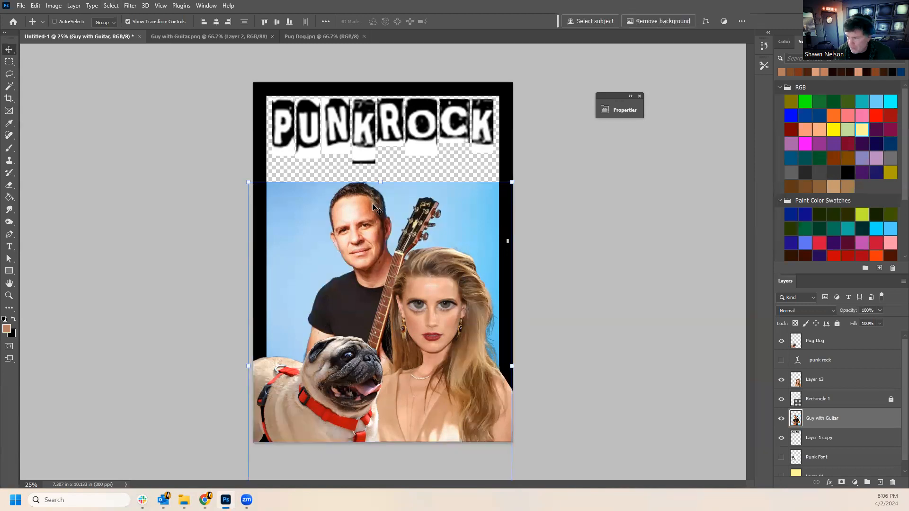
click(211, 186)
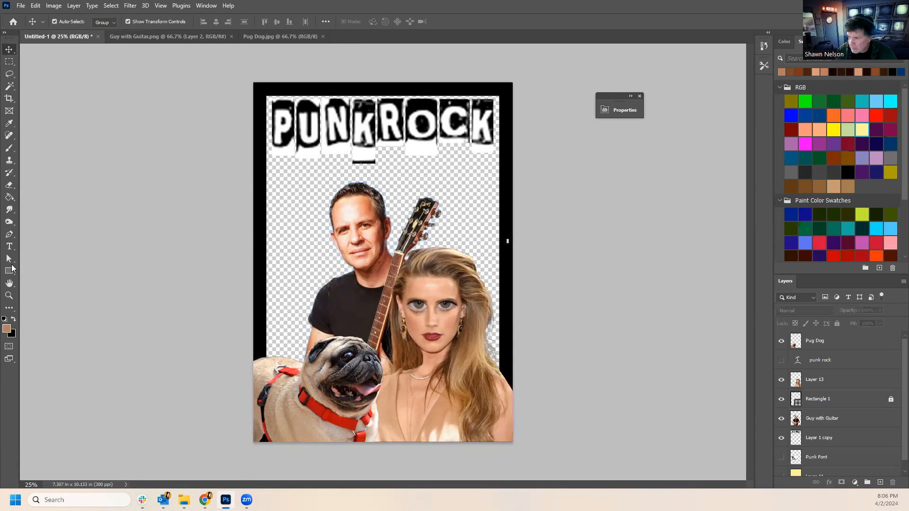
Lasso the guitarist's head on the Guy with Guitar layer along the jawline, and cut and paste it in place onto its own layer.
click(9, 296)
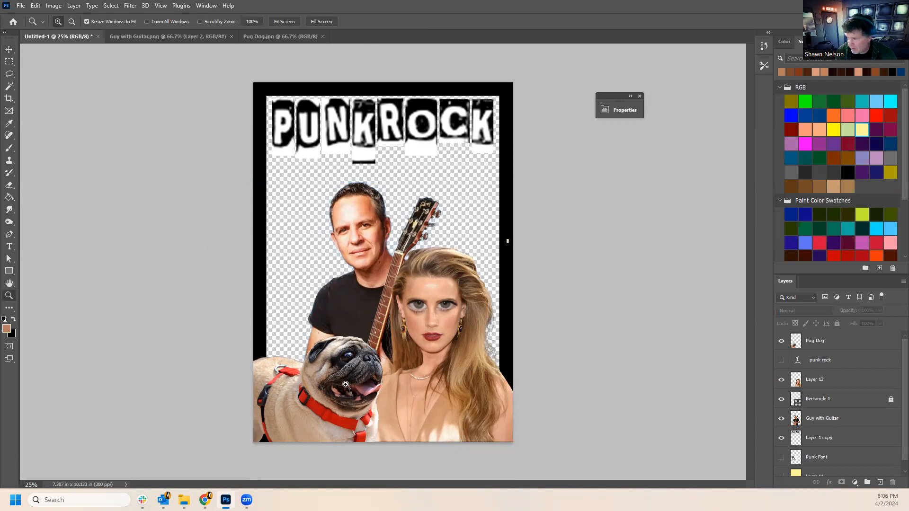
click(360, 210)
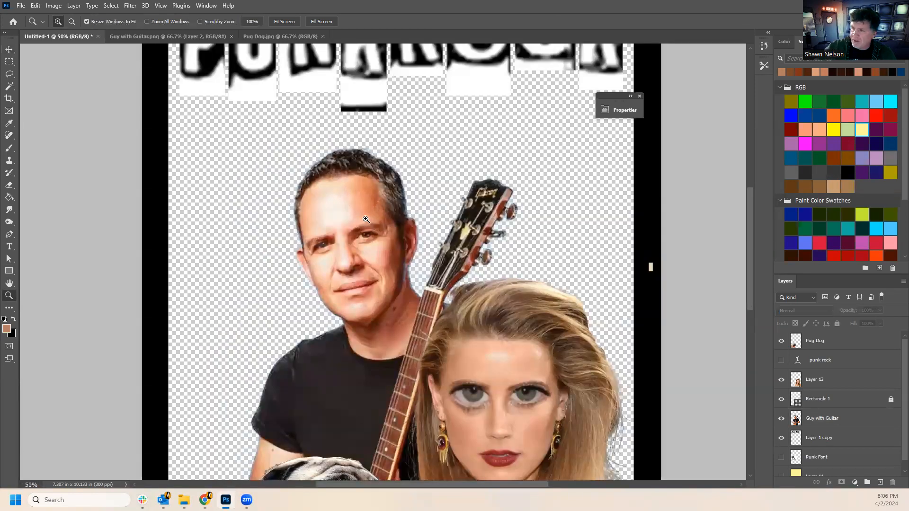
click(9, 74)
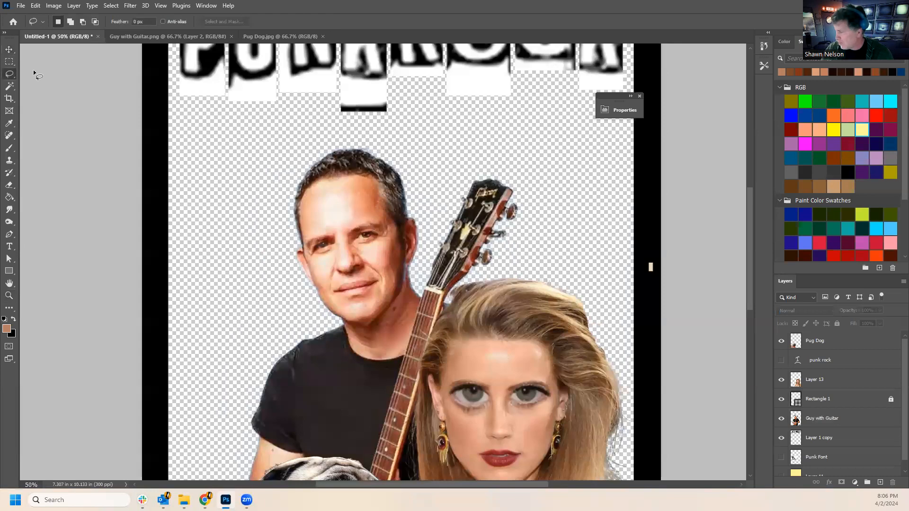
click(834, 429)
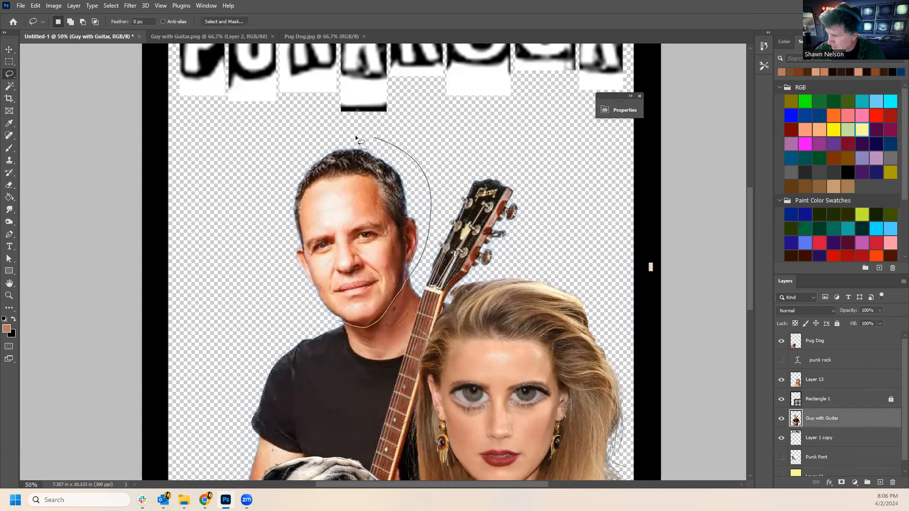
drag(340, 322, 342, 325)
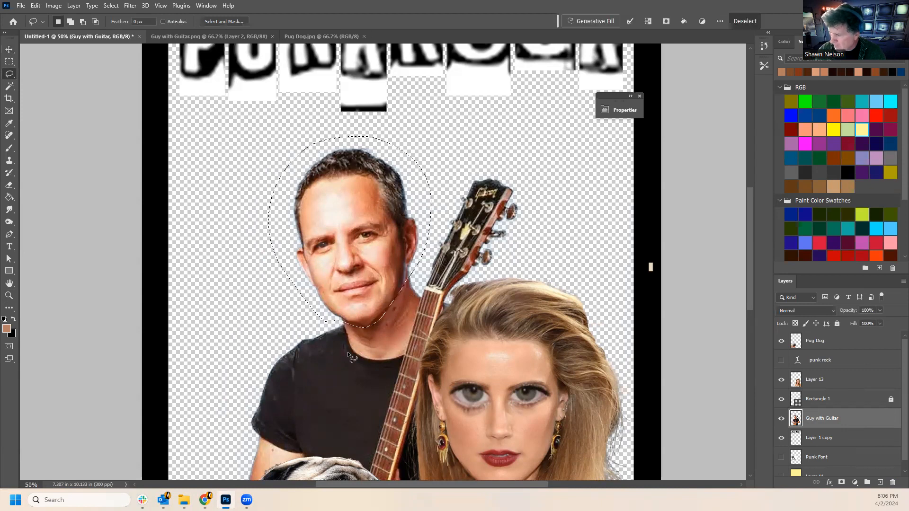
key(ctrl+x)
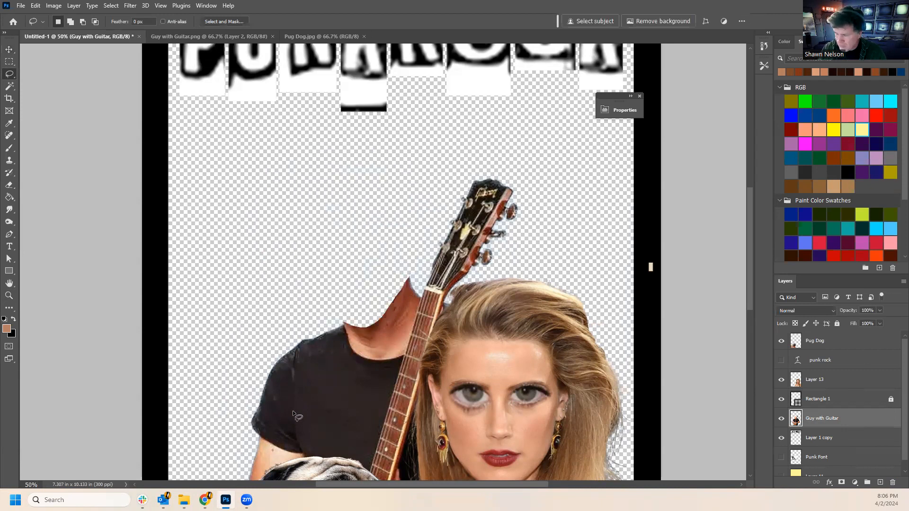
key(ctrl+v)
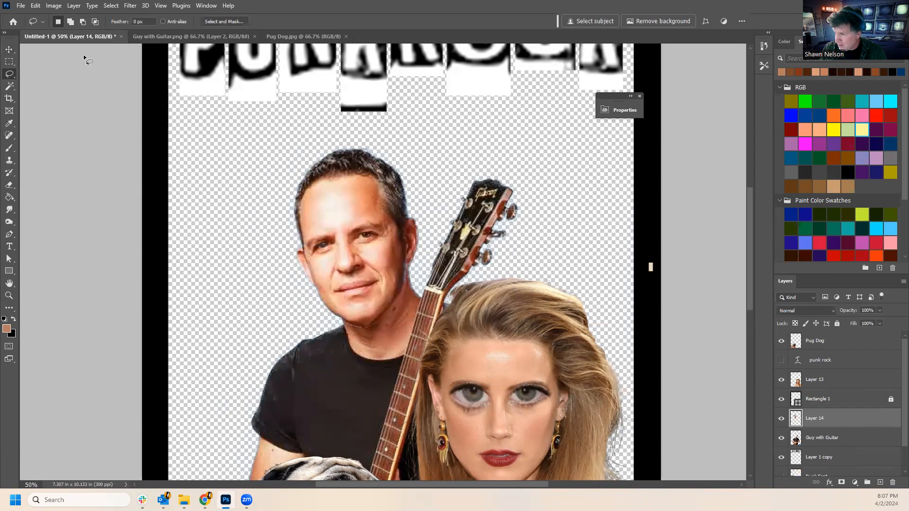
Merge the guitarist's head layer down into Guy with Guitar and deselect the layer.
click(9, 52)
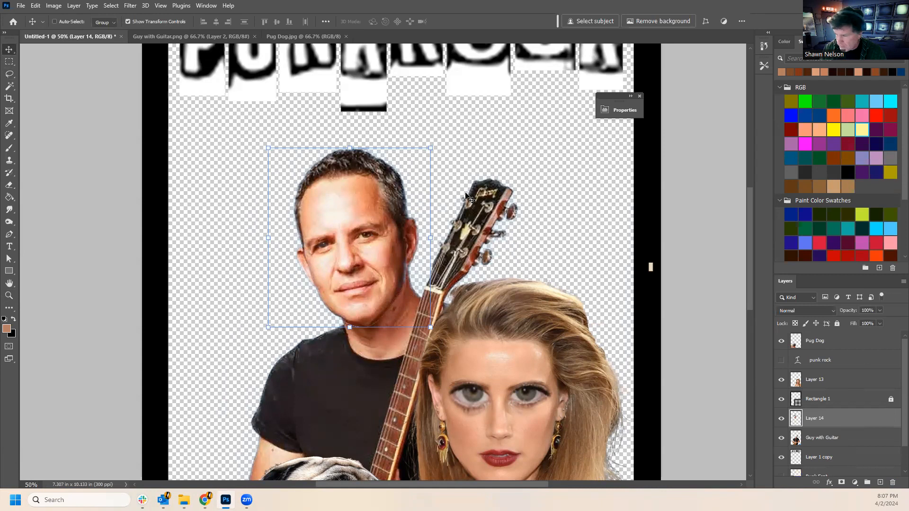
key(ctrl+e)
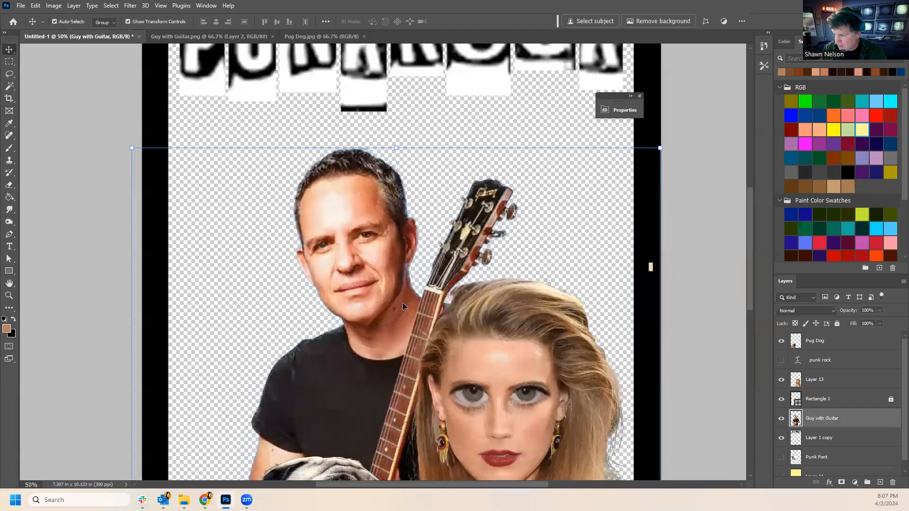
click(432, 228)
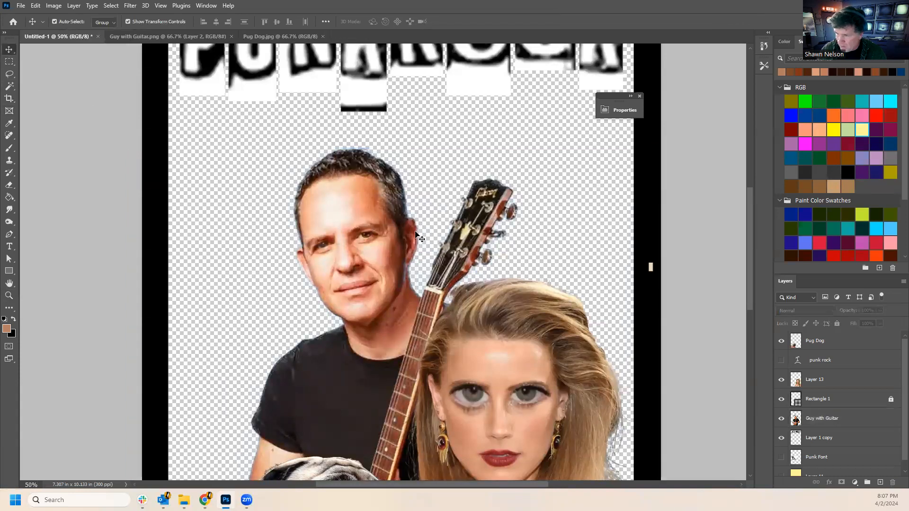
Lasso the guitarist's head along the jawline and duplicate it from Guy with Guitar onto a new layer.
click(12, 75)
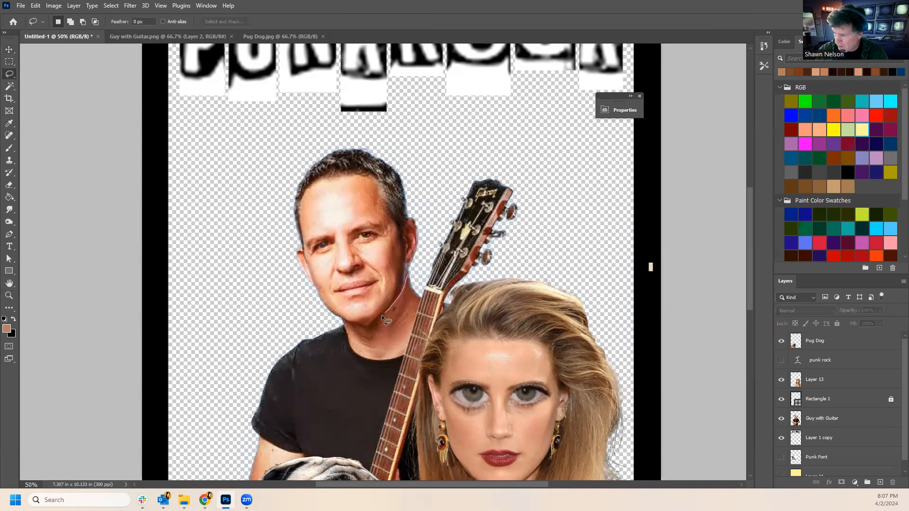
mouse_move(311, 317)
mouse_down()
mouse_move(266, 199)
mouse_move(348, 132)
mouse_up()
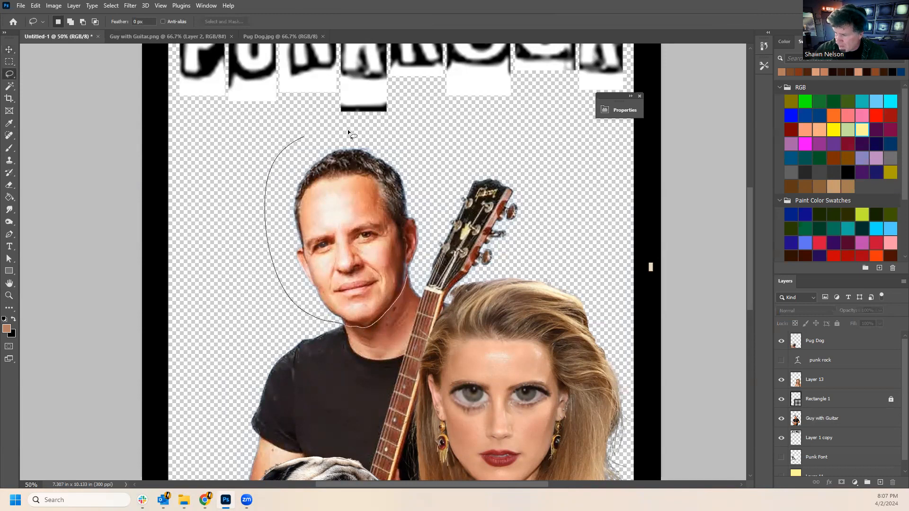
drag(410, 274, 410, 276)
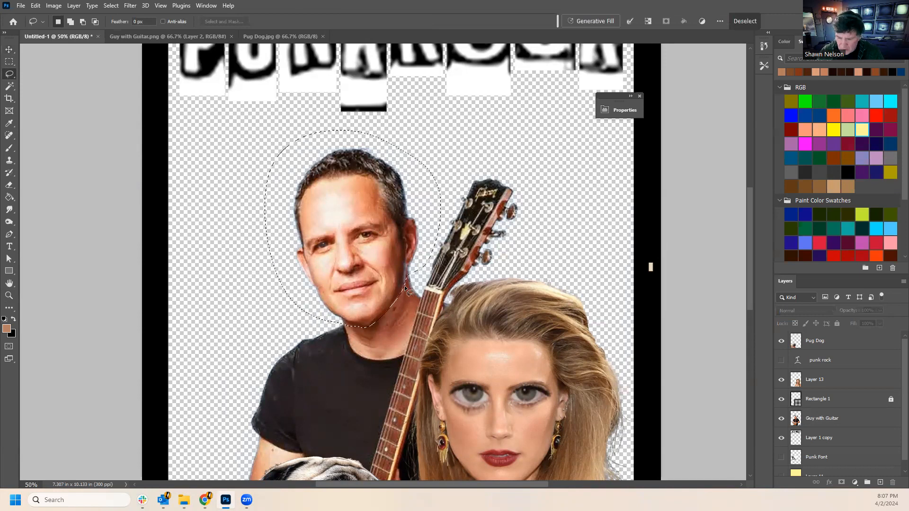
key(ctrl+c)
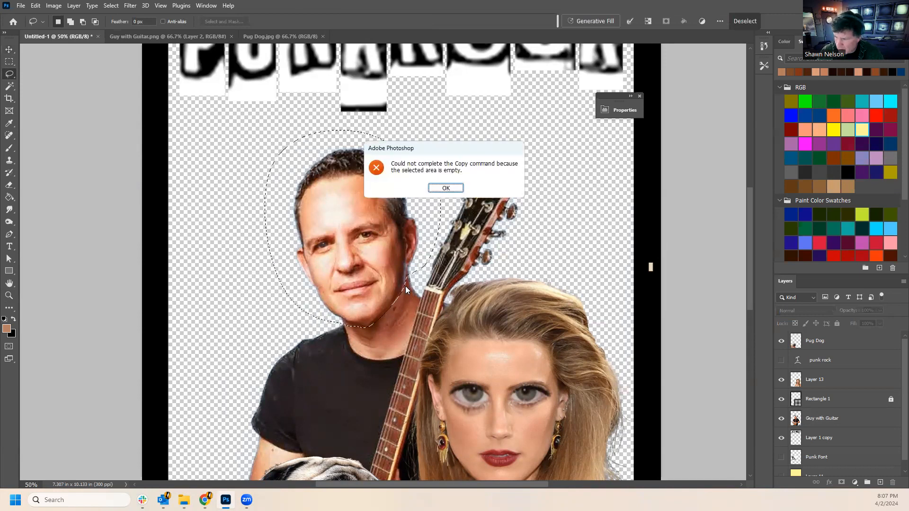
click(446, 188)
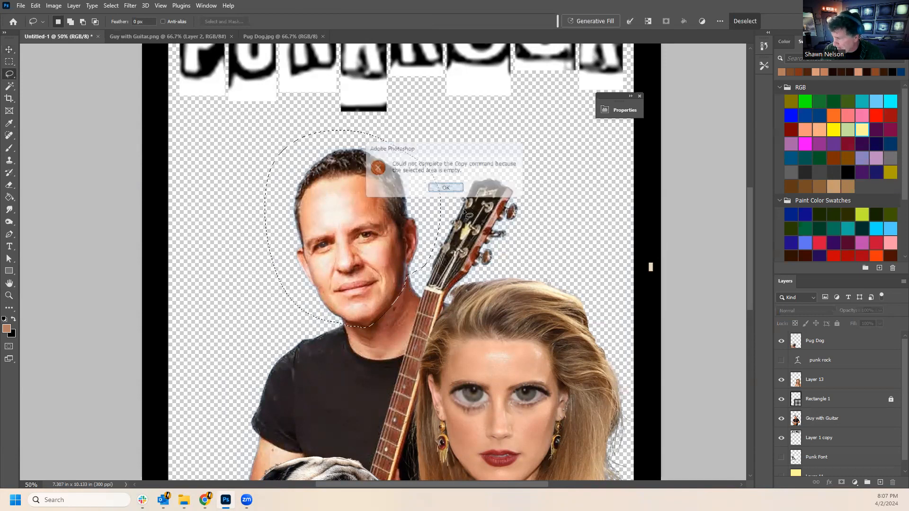
click(838, 419)
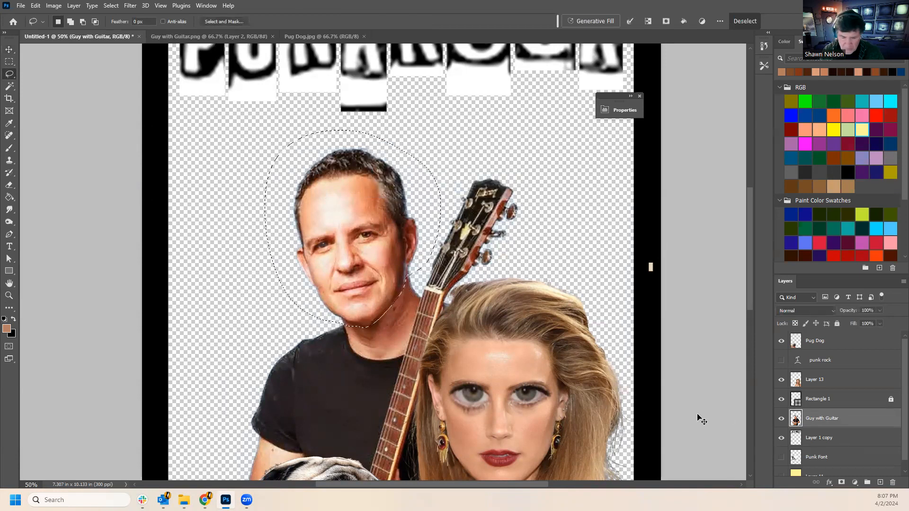
key(ctrl+j)
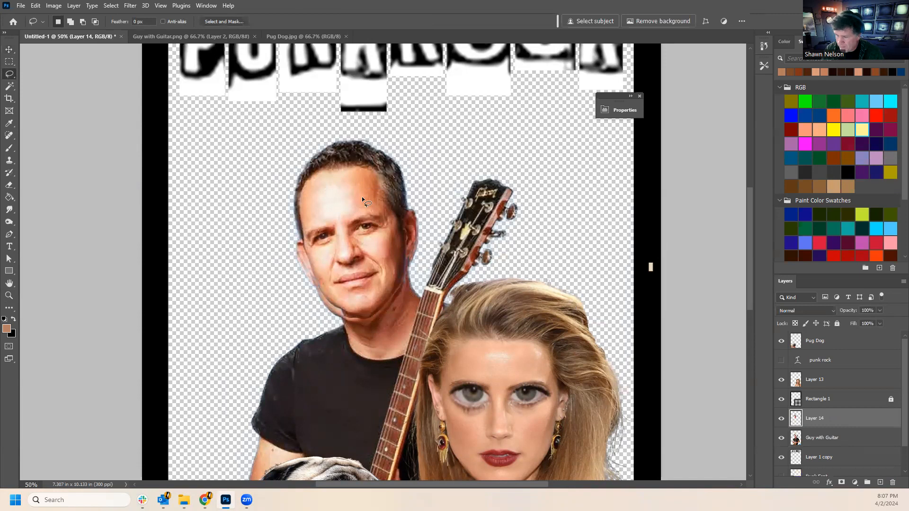
Enlarge the duplicated head proportionally to more than 145% and position it over the original head, with the chin just above the T-shirt's neckline.
key(ctrl+t)
drag(362, 212, 362, 218)
drag(441, 147, 516, 105)
drag(426, 179, 399, 183)
drag(467, 335, 494, 357)
drag(417, 300, 399, 281)
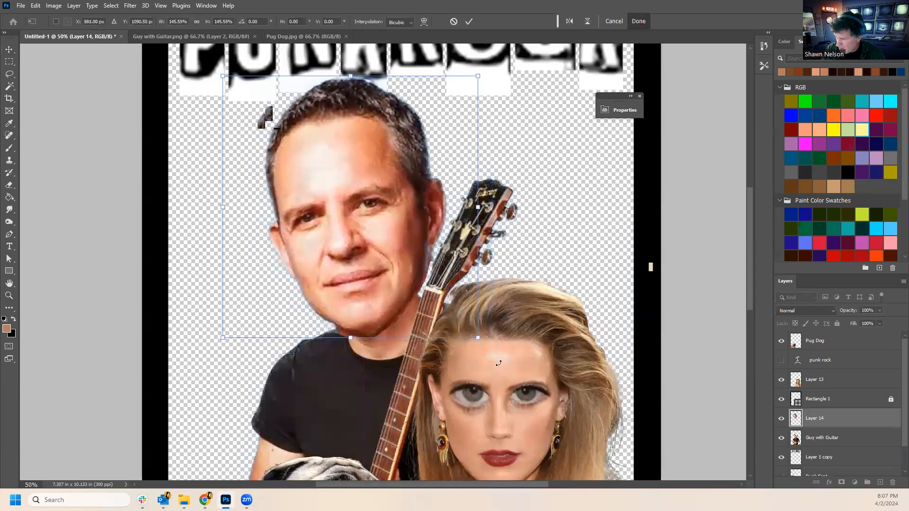
drag(479, 338, 491, 351)
drag(415, 277, 397, 271)
key(Return)
Try a Spherize distortion with an amount of 80% on the whole head layer, and undo it.
key(l)
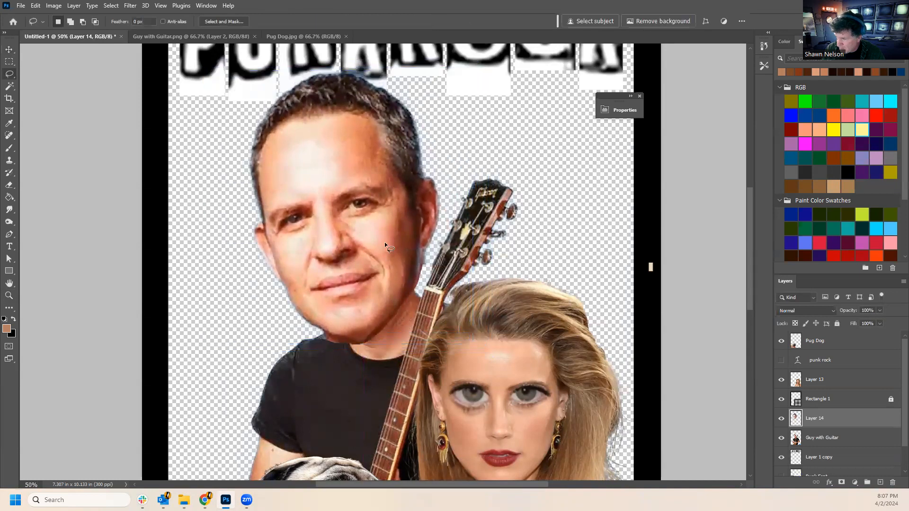
click(6, 296)
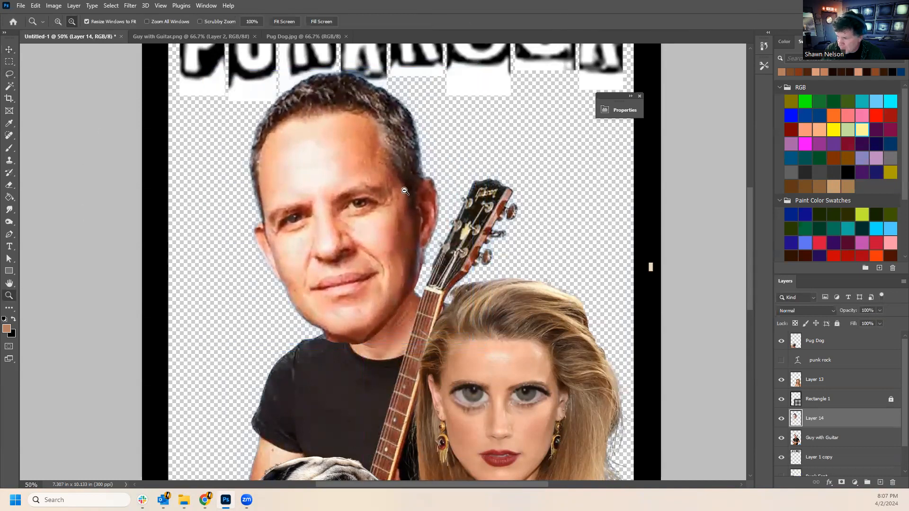
alt+click(379, 195)
alt+click(379, 195)
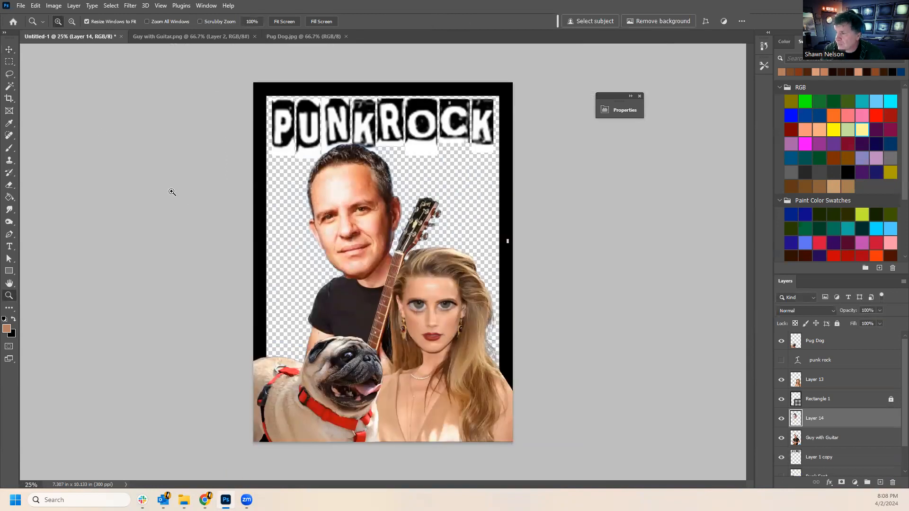
click(54, 7)
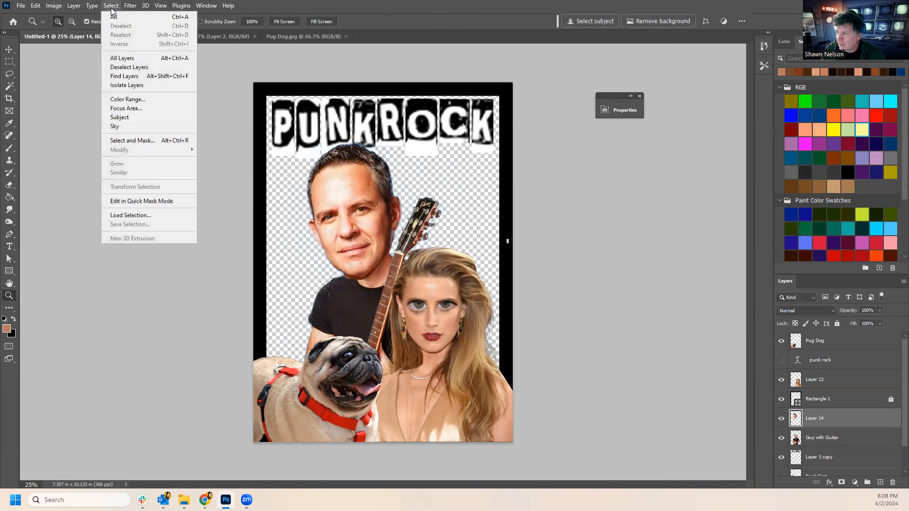
mouse_move(111, 6)
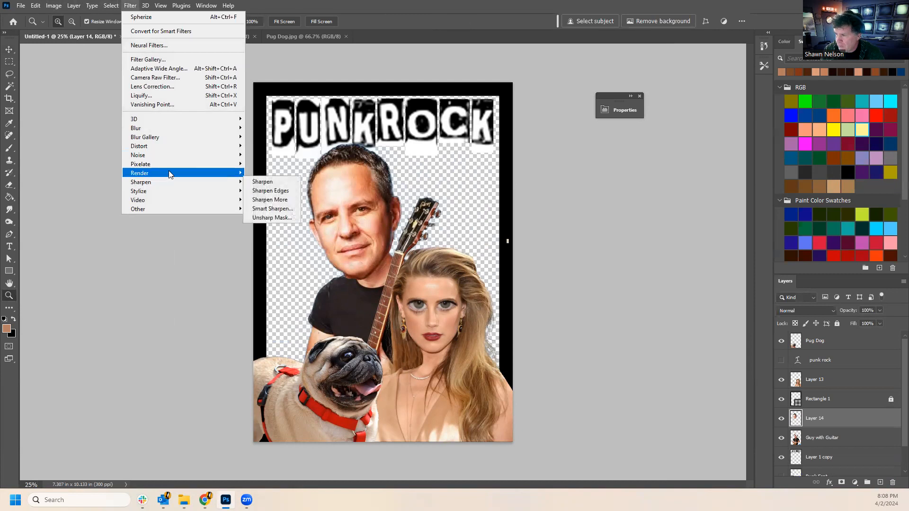
mouse_move(168, 147)
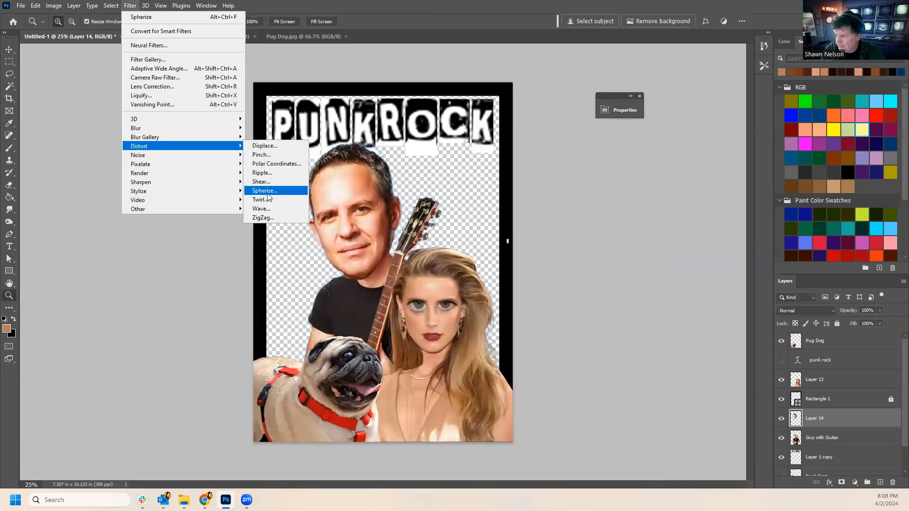
click(266, 191)
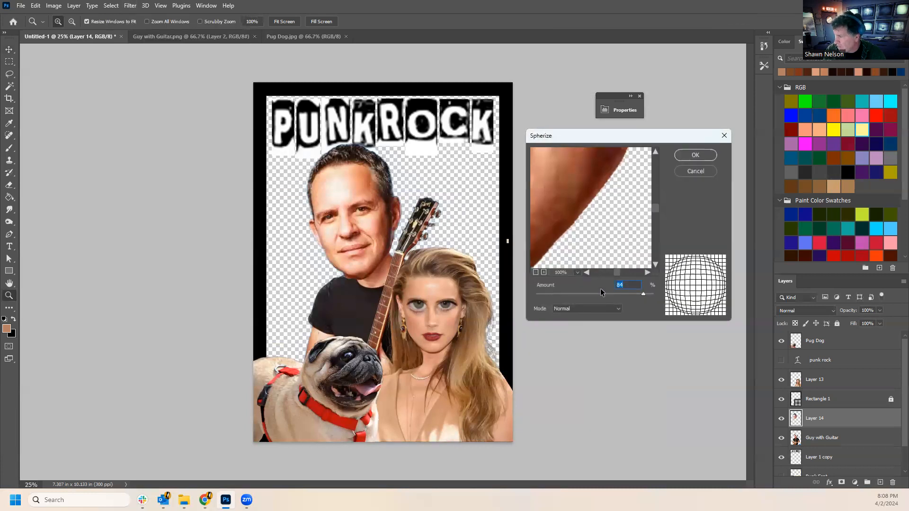
drag(643, 295, 606, 294)
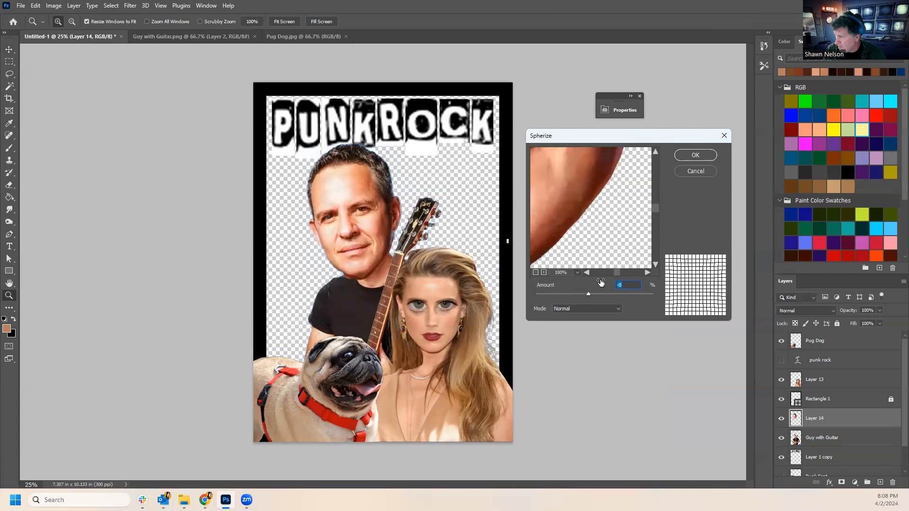
drag(564, 173, 583, 190)
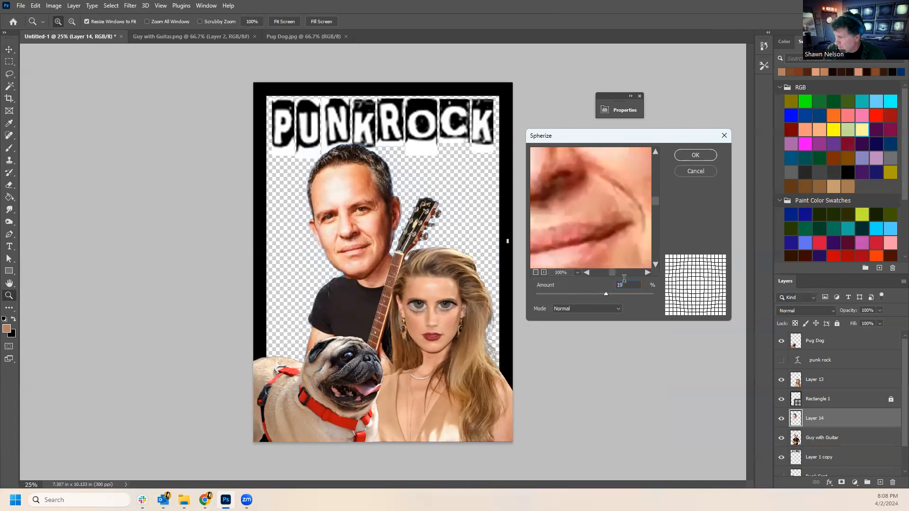
drag(606, 293, 642, 295)
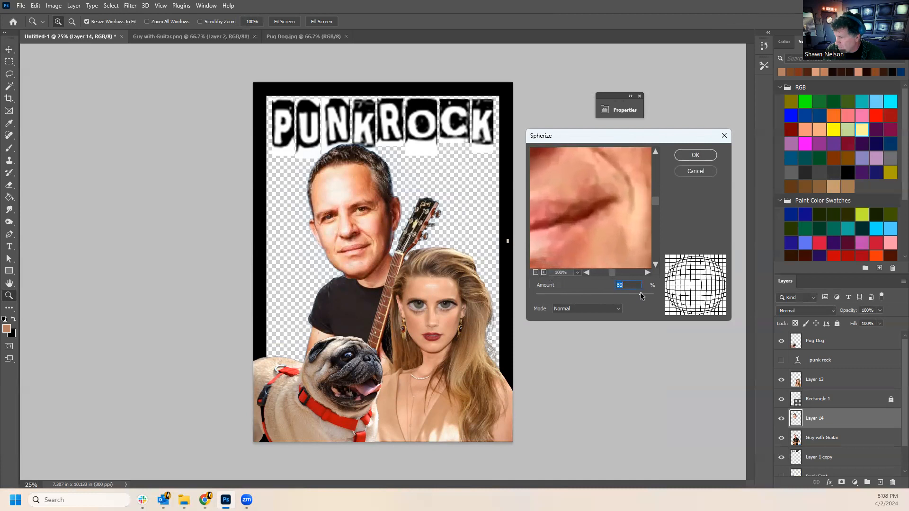
click(692, 155)
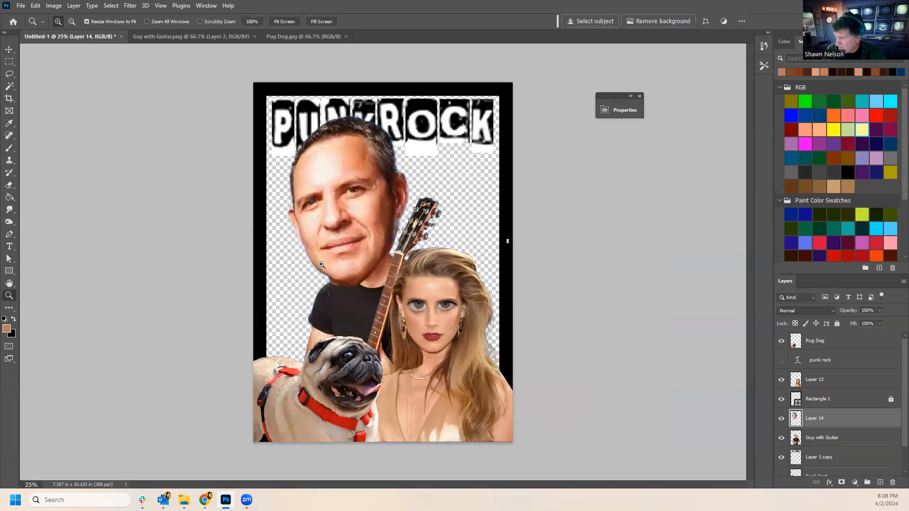
key(ctrl+z)
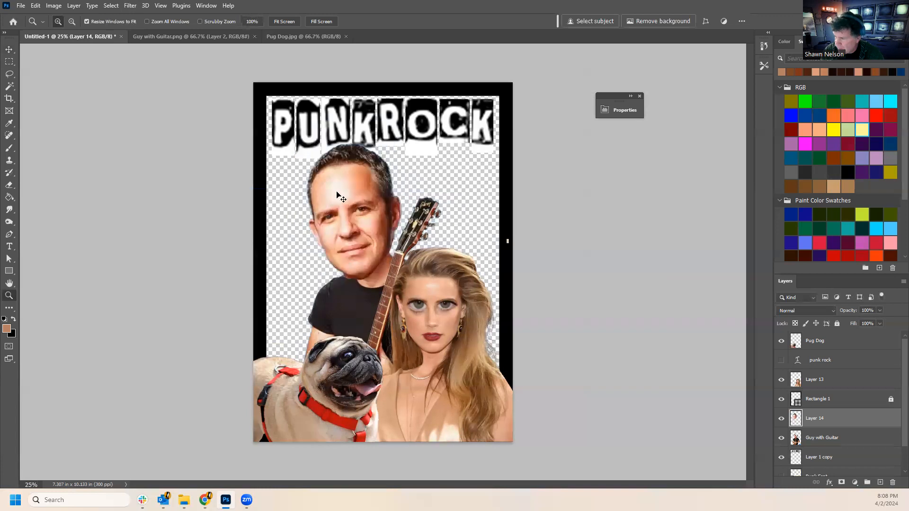
Draw a rectangular selection around the guitarist's enlarged head with some empty margin on every side.
click(7, 64)
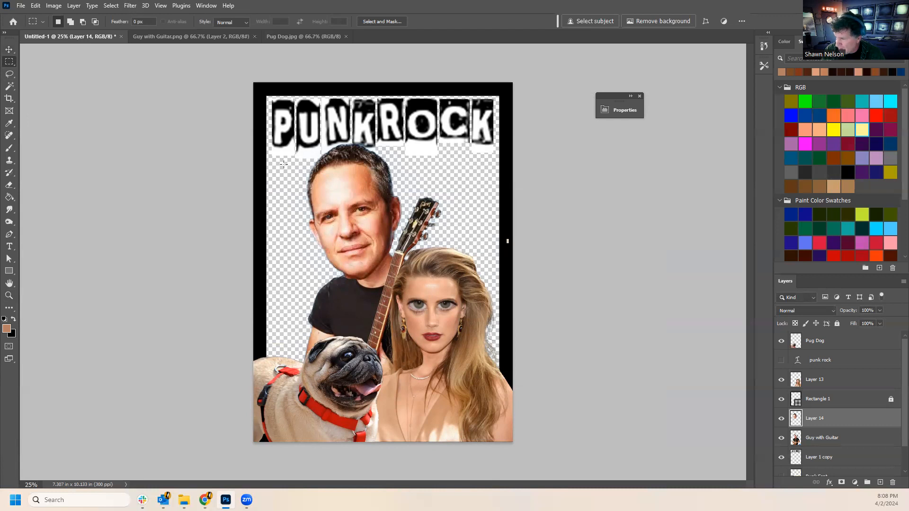
drag(276, 149, 413, 262)
Try a Spherize distortion with an amount of 100% on the selected head, with the filter preview zoomed out to 12%.
click(110, 5)
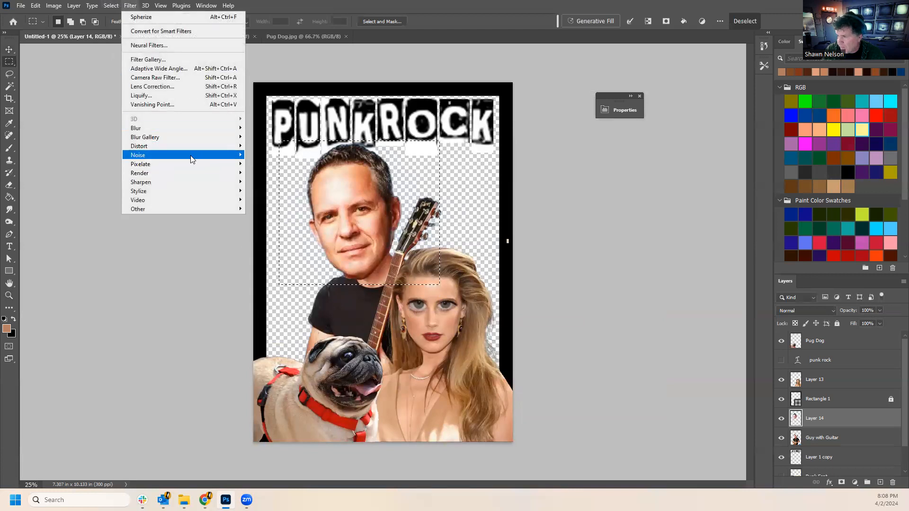
mouse_move(191, 146)
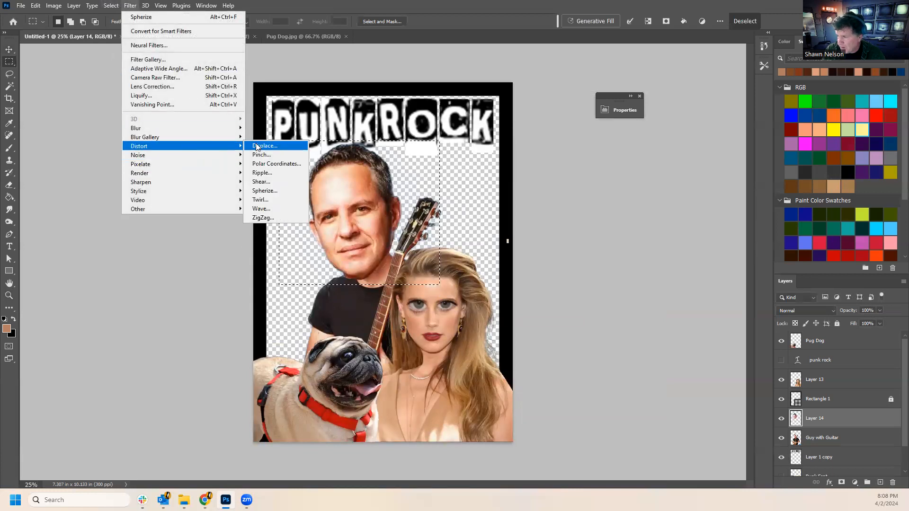
click(265, 191)
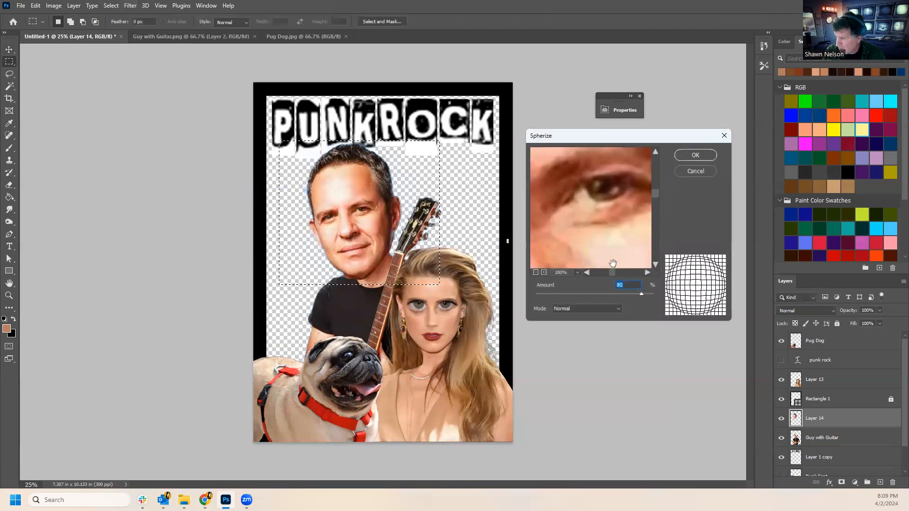
click(561, 273)
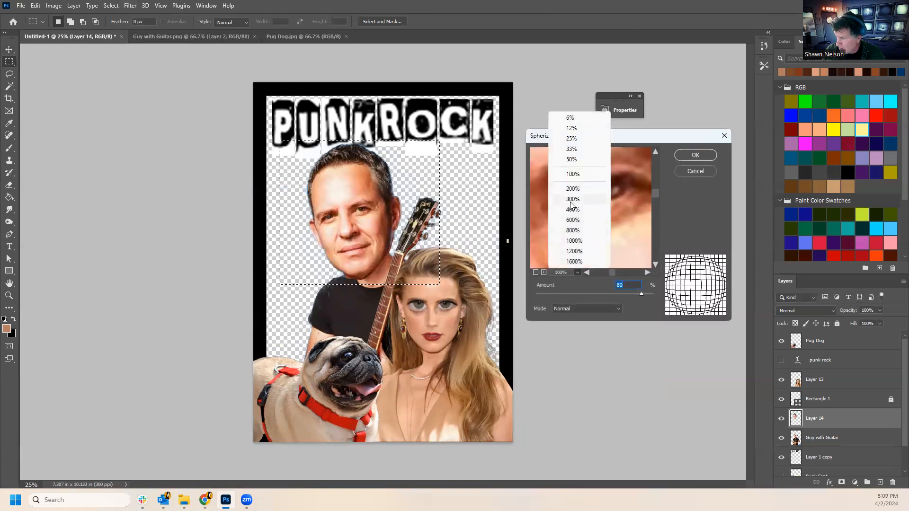
click(572, 160)
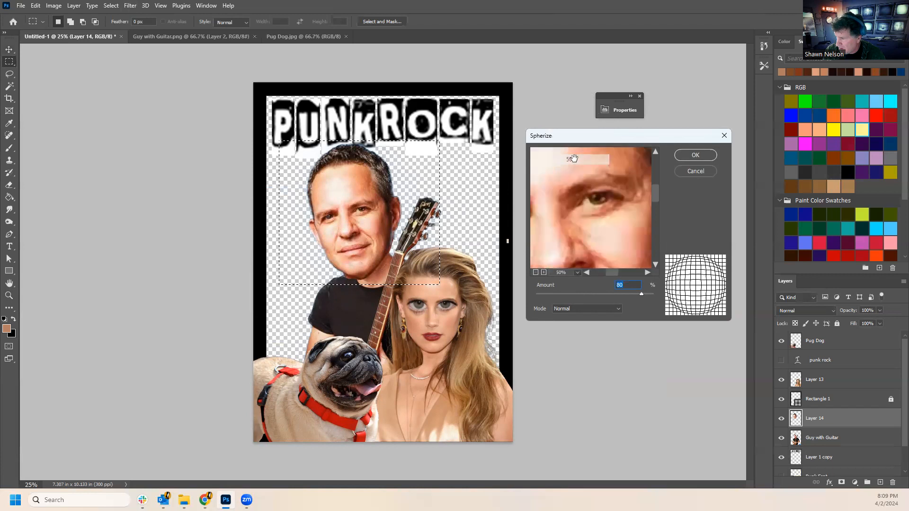
click(561, 273)
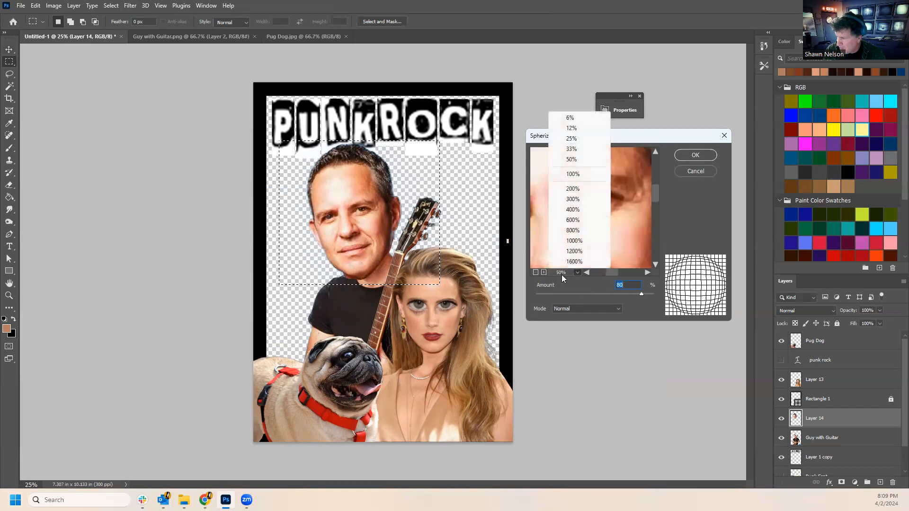
click(572, 128)
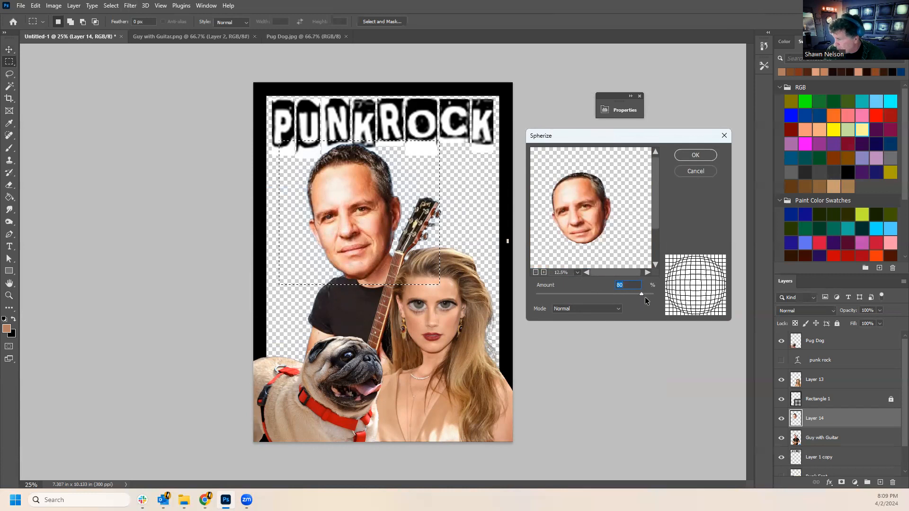
drag(643, 294, 656, 297)
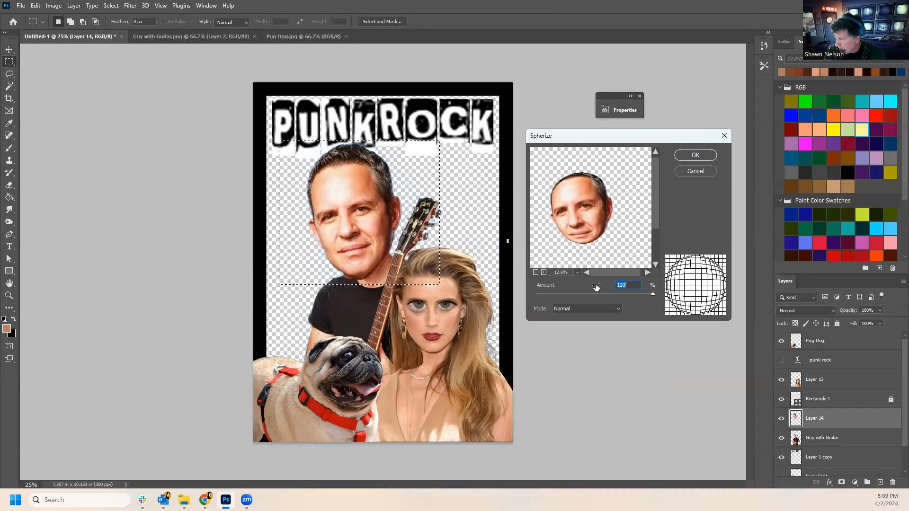
click(695, 157)
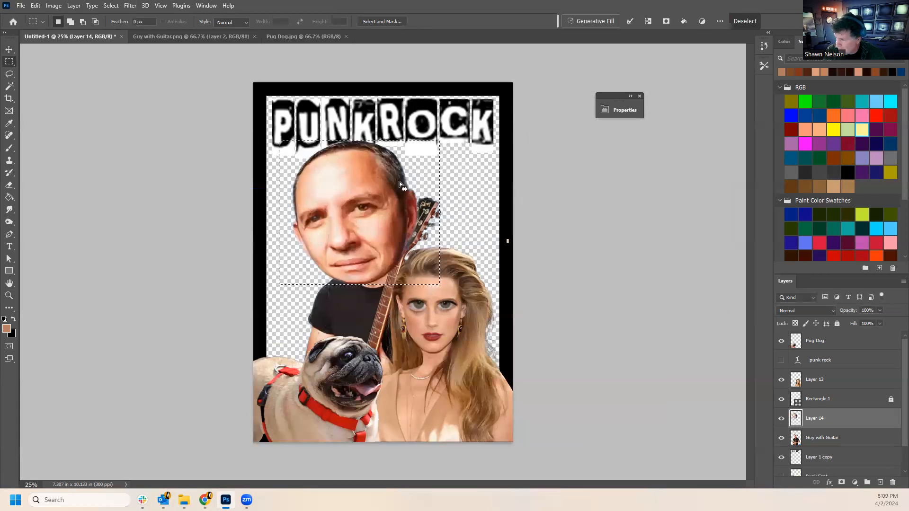
Move the spherized head slightly up and to the left, clear of the guitar's headstock.
click(11, 49)
drag(348, 229, 365, 215)
click(593, 293)
click(620, 253)
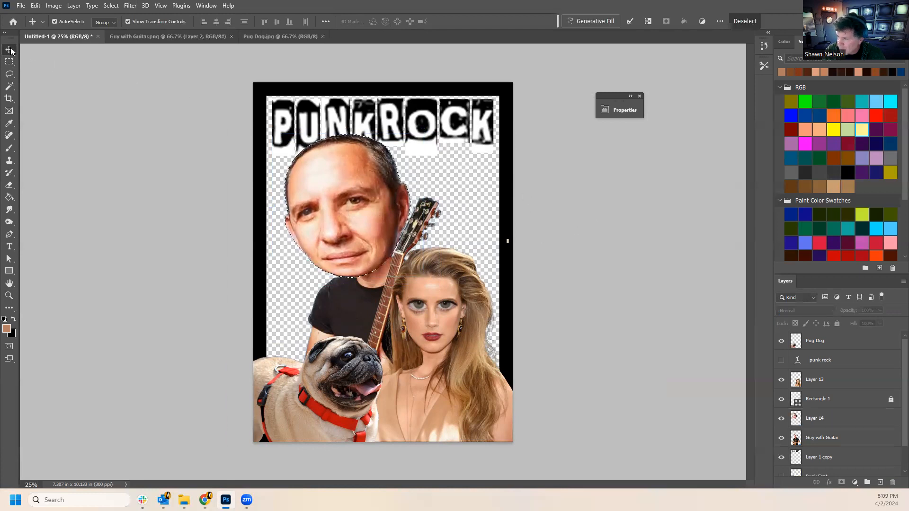
ctrl+click(443, 274)
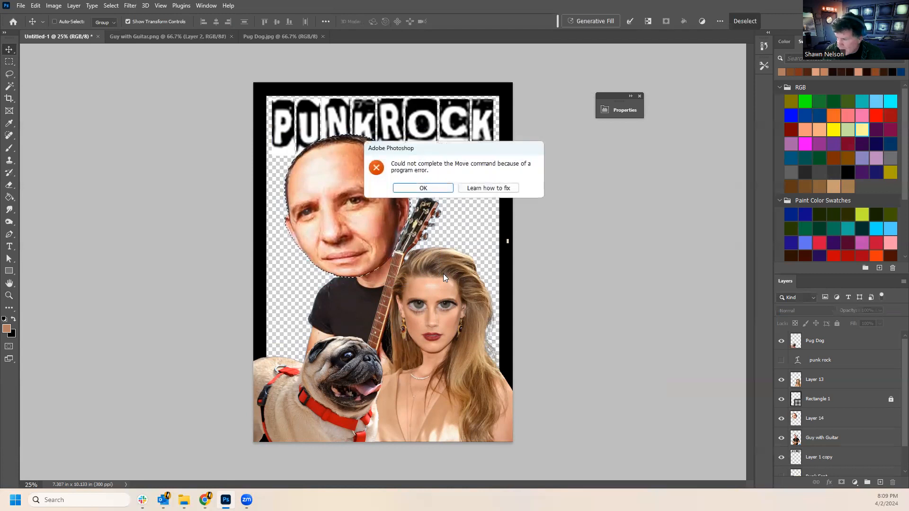
click(419, 188)
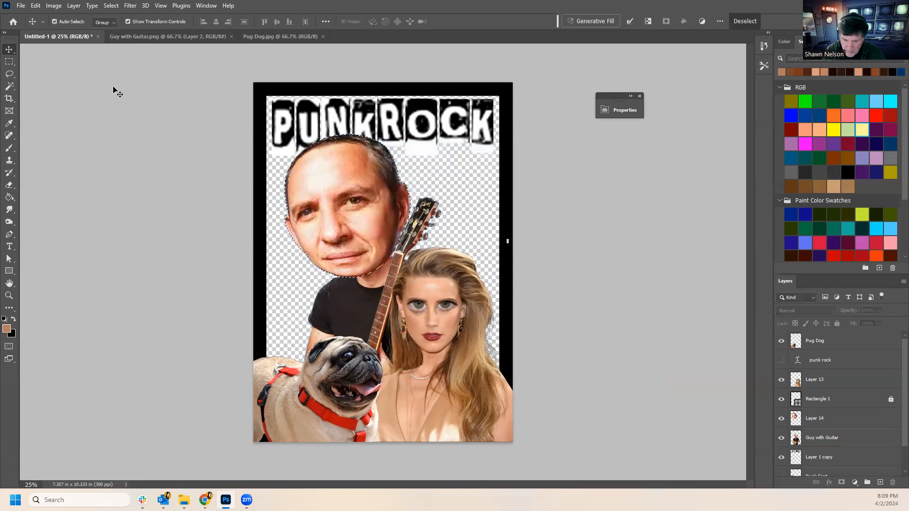
Undo the head's move and the 100% Spherize distortion, and return to the Rectangular Marquee tool.
key(ctrl+z)
key(ctrl+z)
key(ctrl+z)
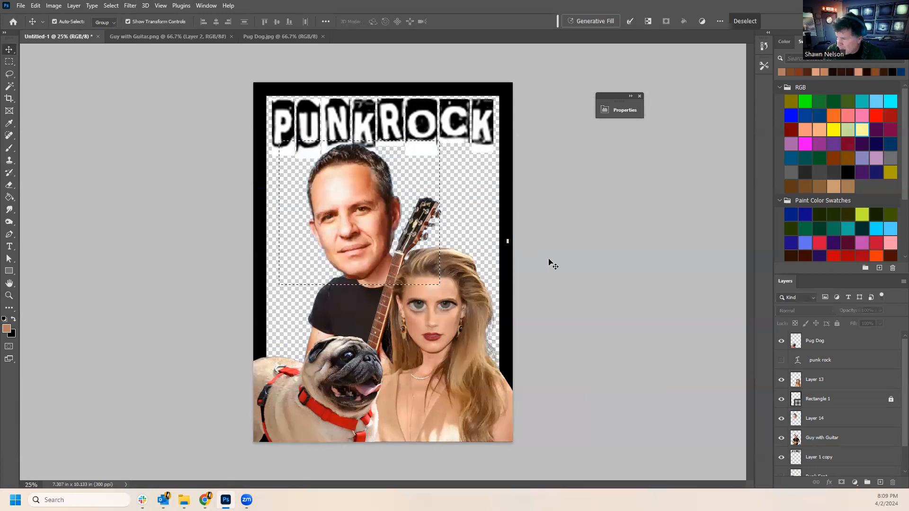
key(m)
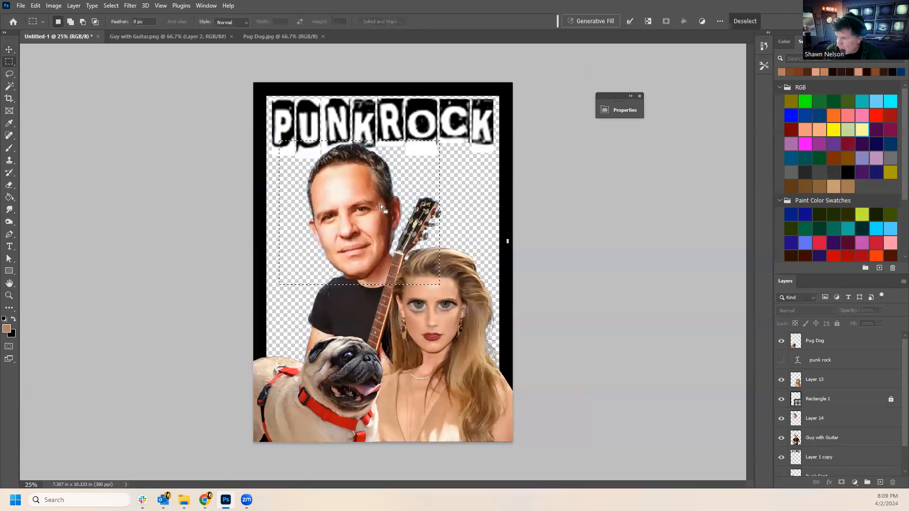
Replace the selection with a taller rectangle around the guitarist's head, from the PUNKROCK lettering to the neck, and make the Guy with Guitar layer active.
drag(358, 193, 356, 188)
click(237, 160)
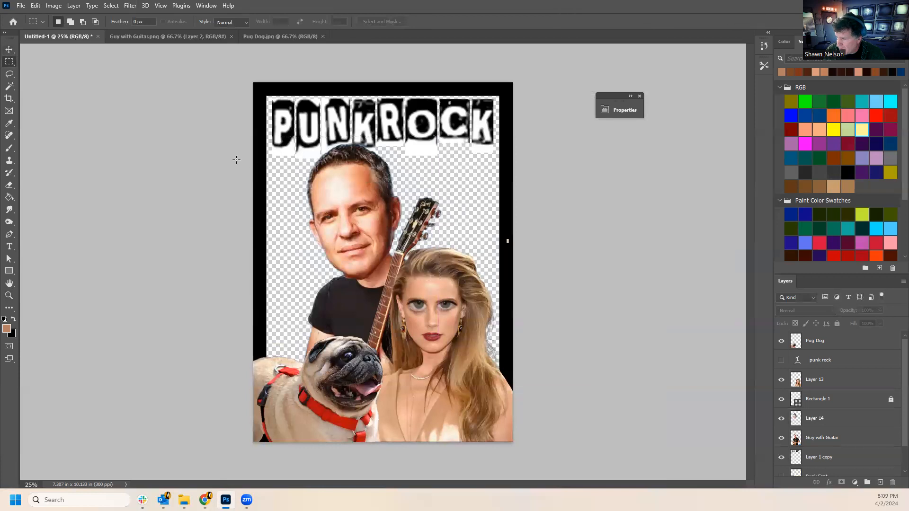
drag(296, 104, 428, 284)
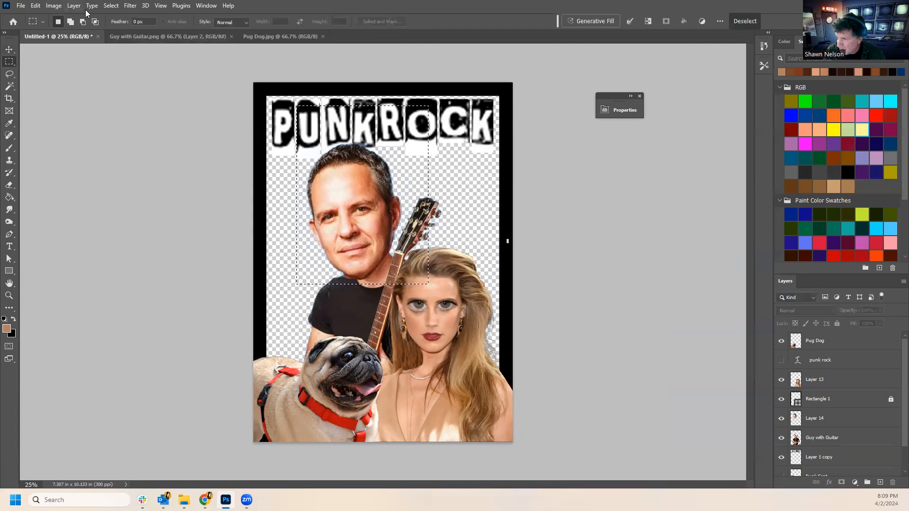
click(111, 5)
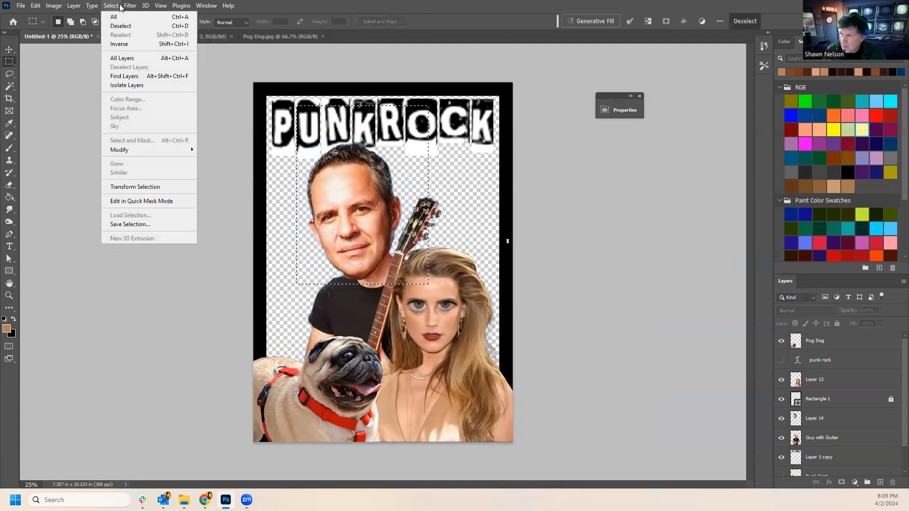
mouse_move(129, 6)
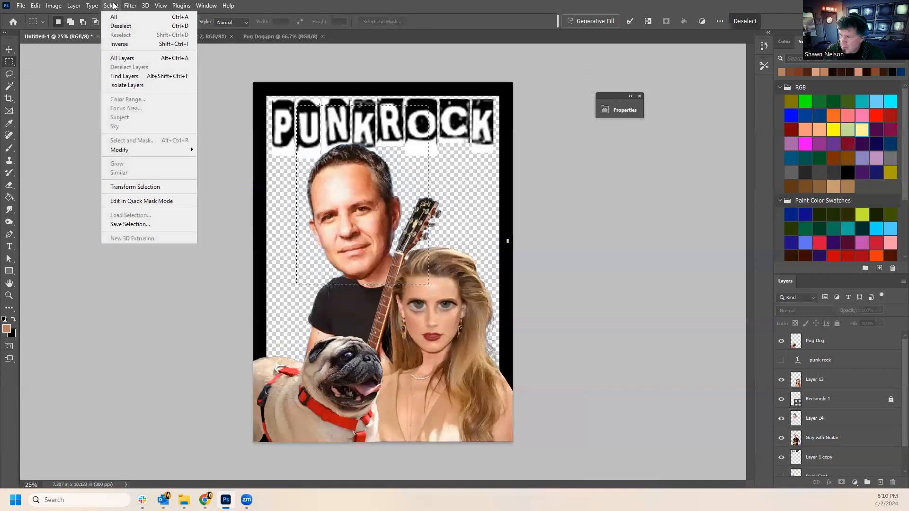
click(824, 440)
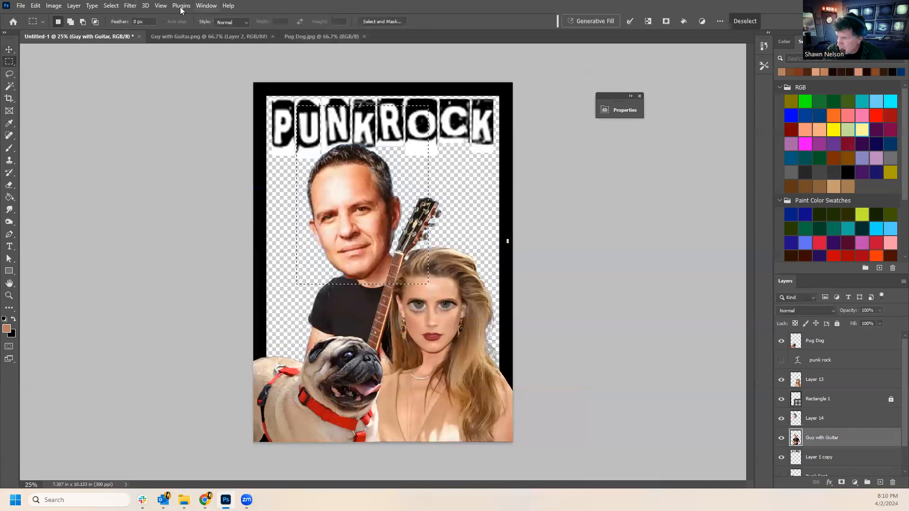
Set up a Spherize distortion of 86% for the selected head, with the filter preview zoomed to 25%.
click(129, 6)
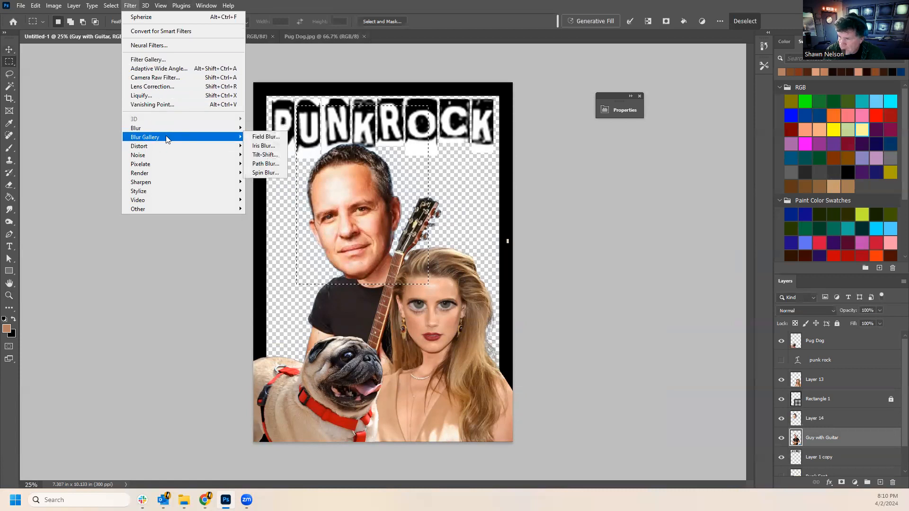
mouse_move(171, 146)
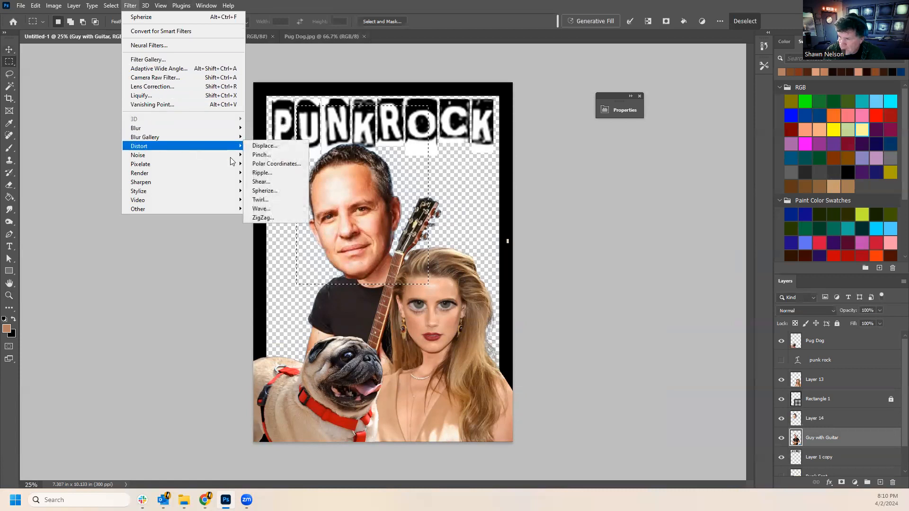
click(271, 195)
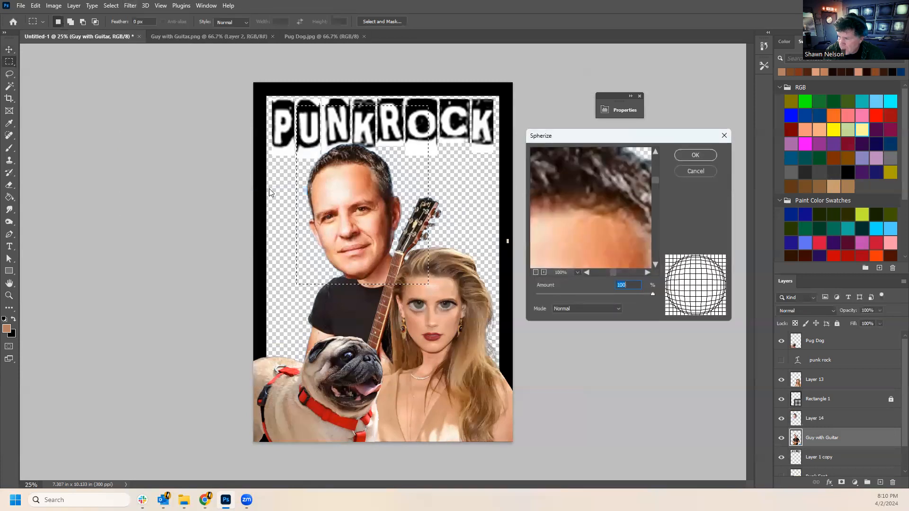
click(575, 273)
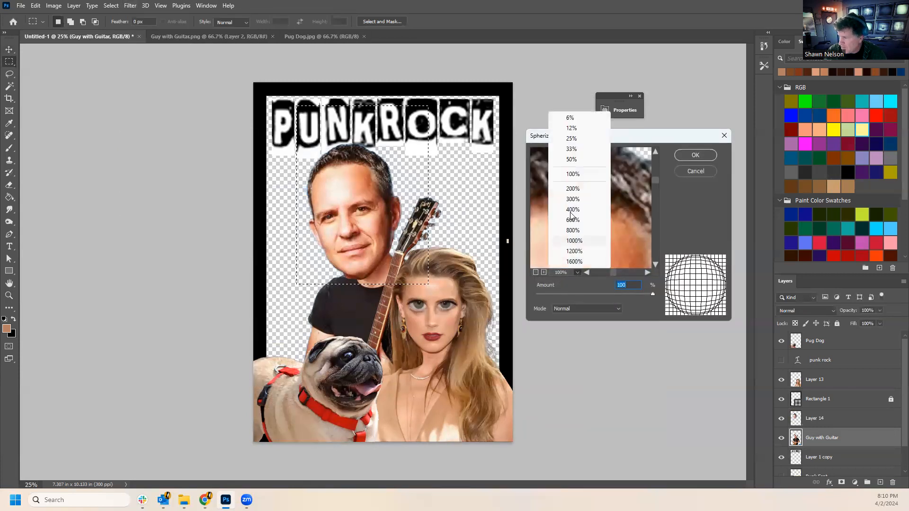
click(572, 139)
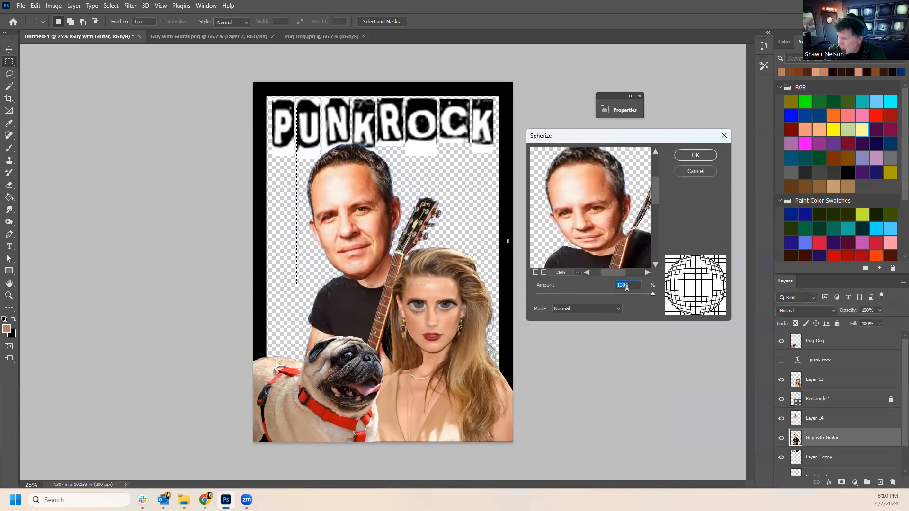
mouse_move(653, 296)
mouse_down()
mouse_move(624, 296)
mouse_move(644, 302)
mouse_up()
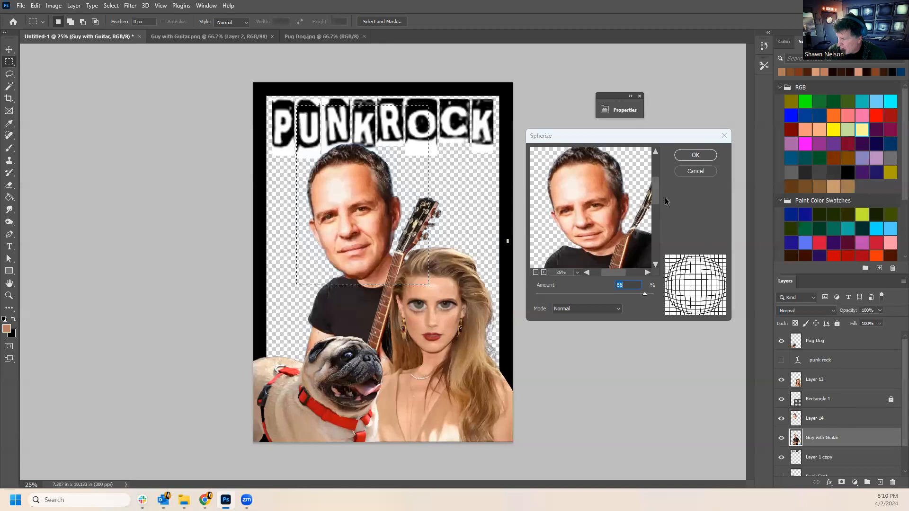
Cancel Spherize on the Guy with Guitar layer, then shift the marquee slightly down over the man's head on Layer 14.
click(692, 171)
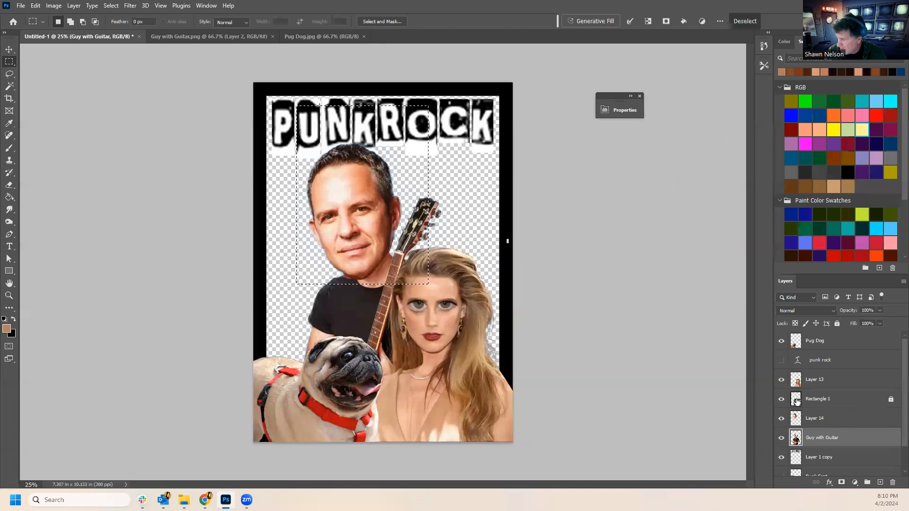
click(836, 421)
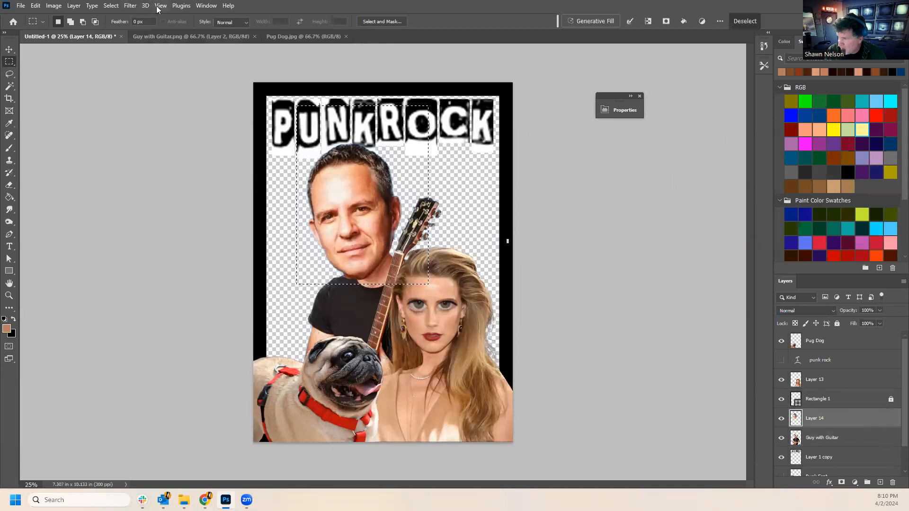
drag(405, 186, 405, 197)
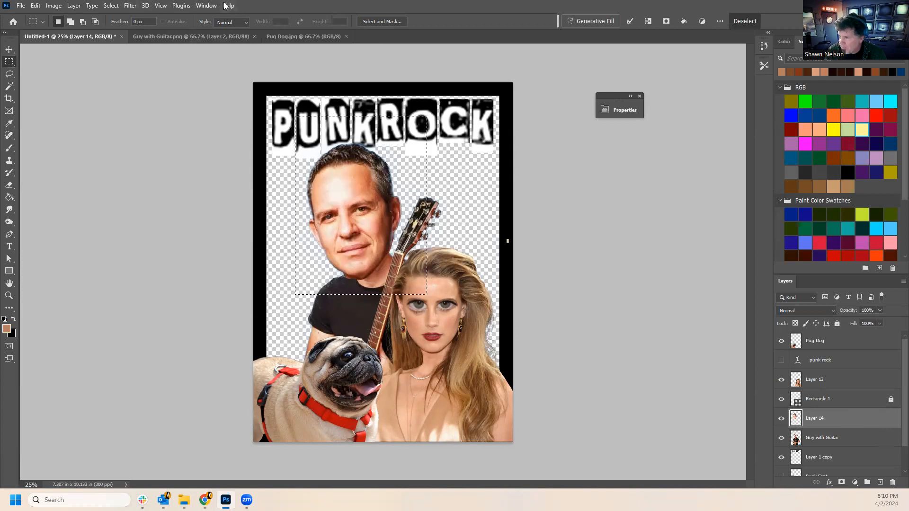
Apply the Spherize filter to the selected head on Layer 14 to make it bulge, using an amount below 100%.
click(111, 5)
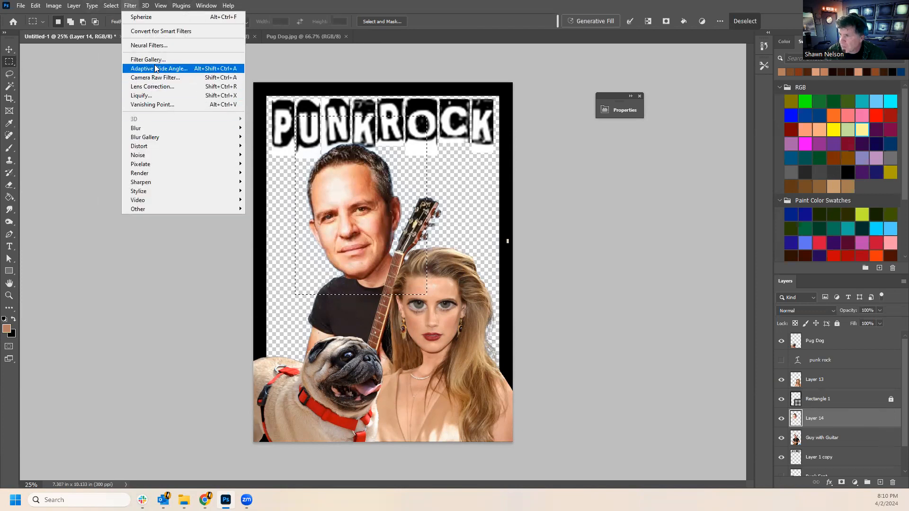
mouse_move(152, 146)
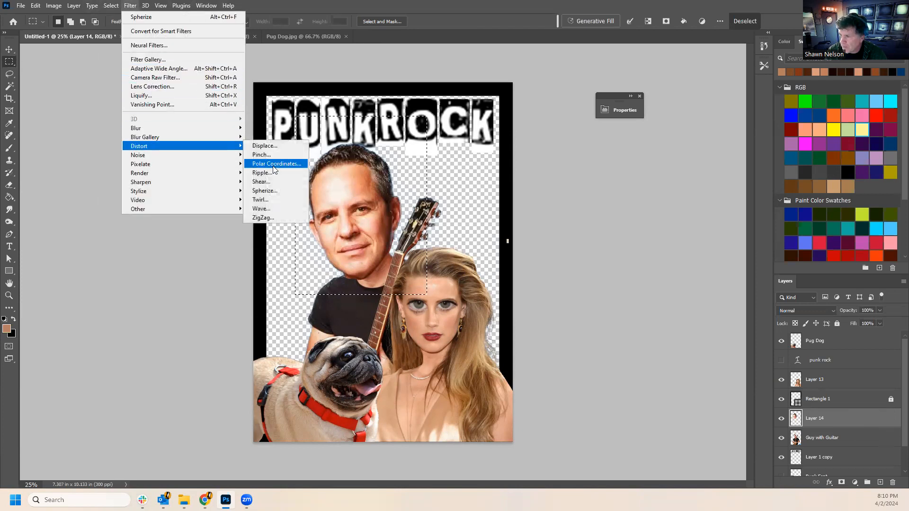
click(274, 191)
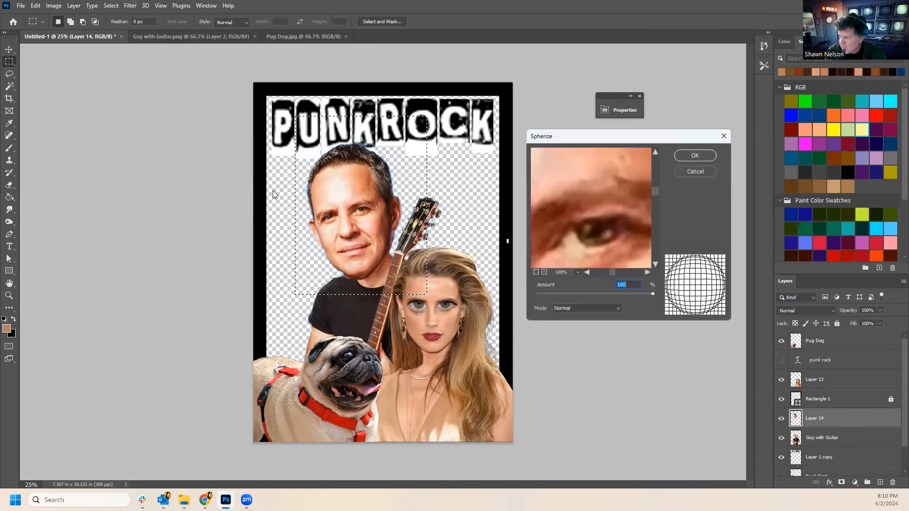
click(577, 272)
click(574, 134)
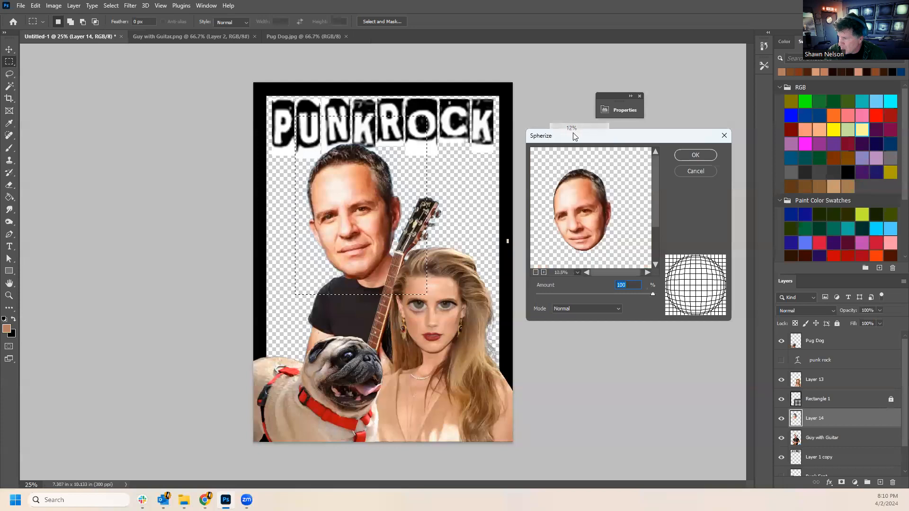
drag(652, 297, 640, 280)
click(695, 156)
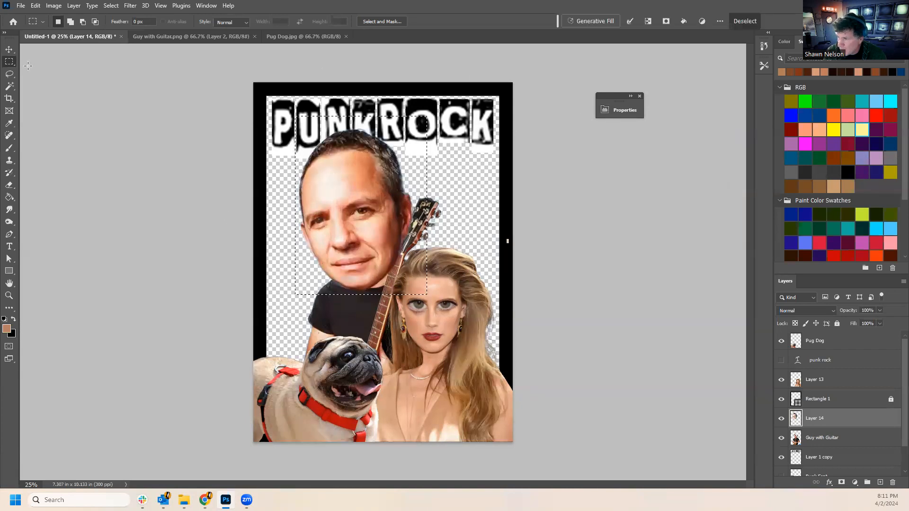
Shift the bulged head slightly left over the shoulders and clear the selection around it.
key(v)
drag(340, 198, 364, 204)
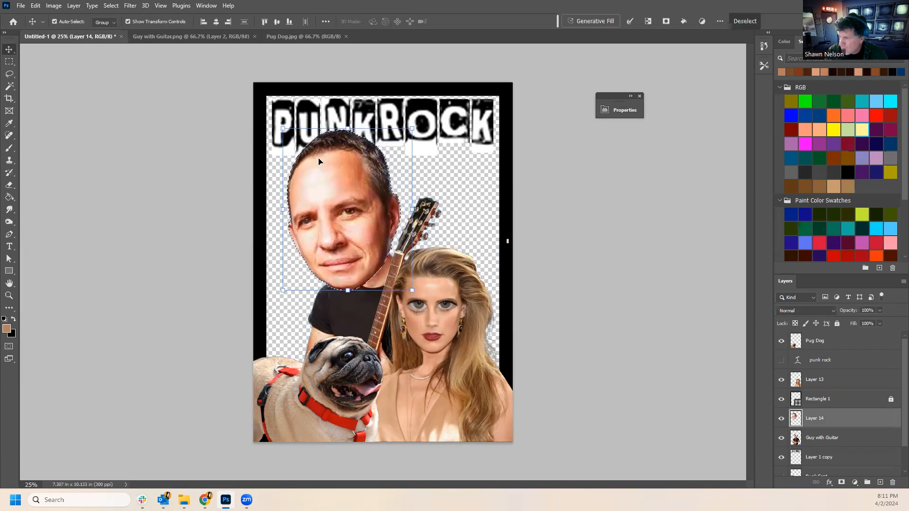
click(208, 136)
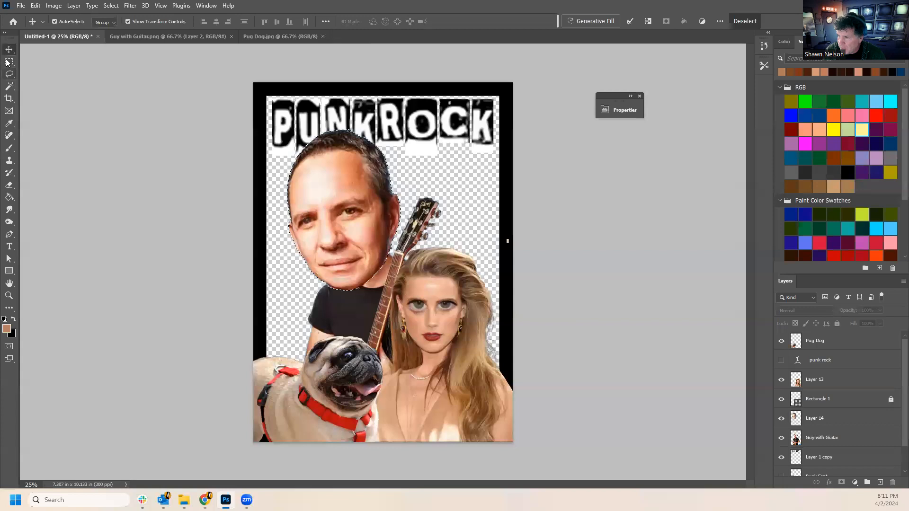
click(112, 5)
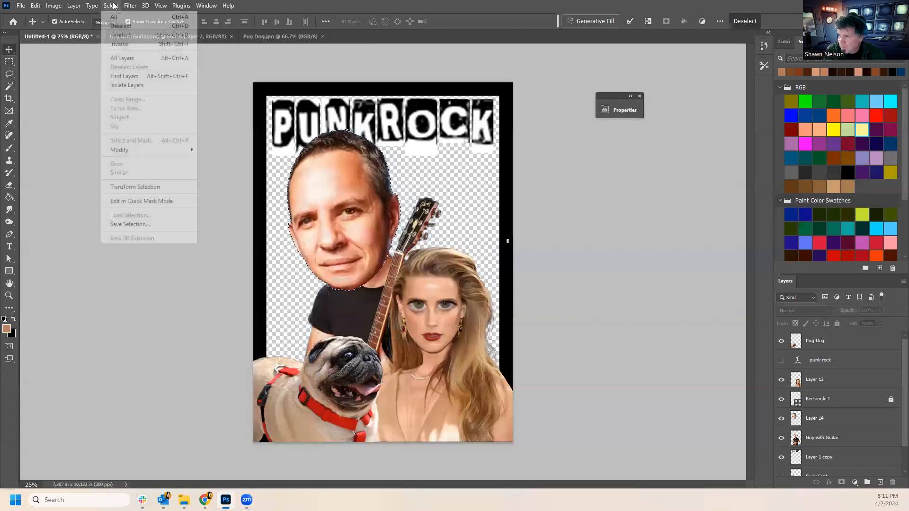
click(122, 25)
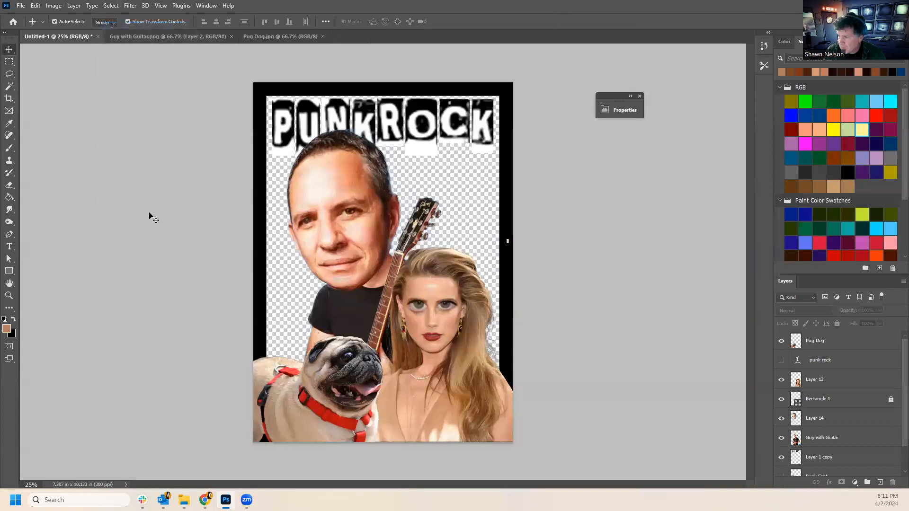
click(364, 183)
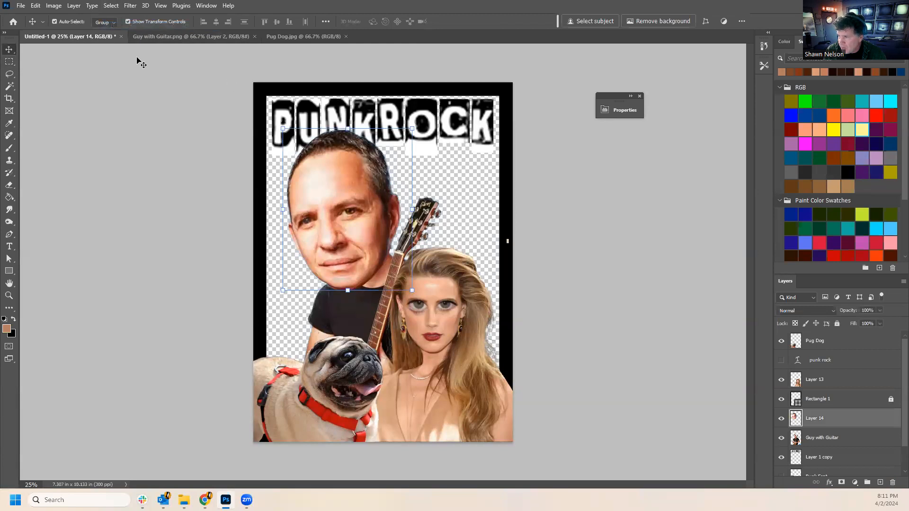
Undo the deselection, the head move and the Spherize distortion on Layer 14.
key(ctrl)
key(ctrl+z)
key(ctrl+z)
key(ctrl+z)
key(ctrl+z)
key(ctrl+z)
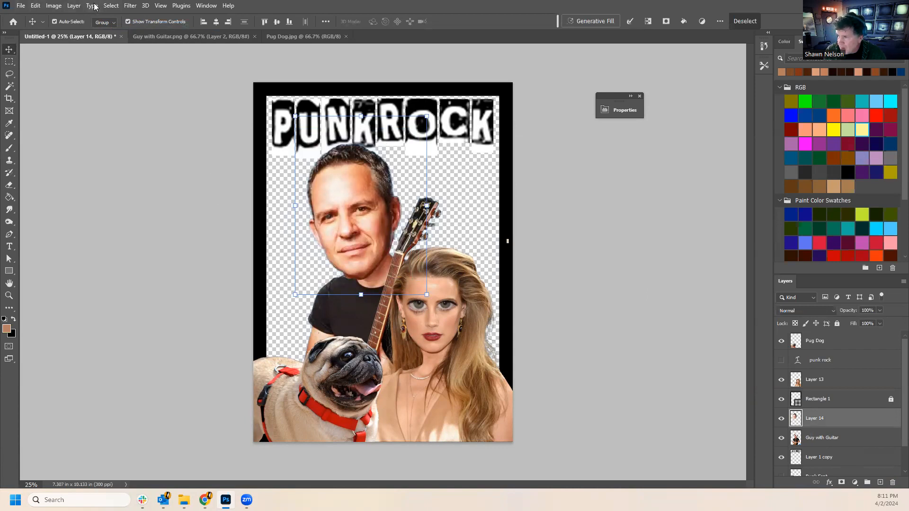
Apply the Pinch distortion filter to the selected head on Layer 14 with an amount of 100%.
click(110, 5)
mouse_move(130, 6)
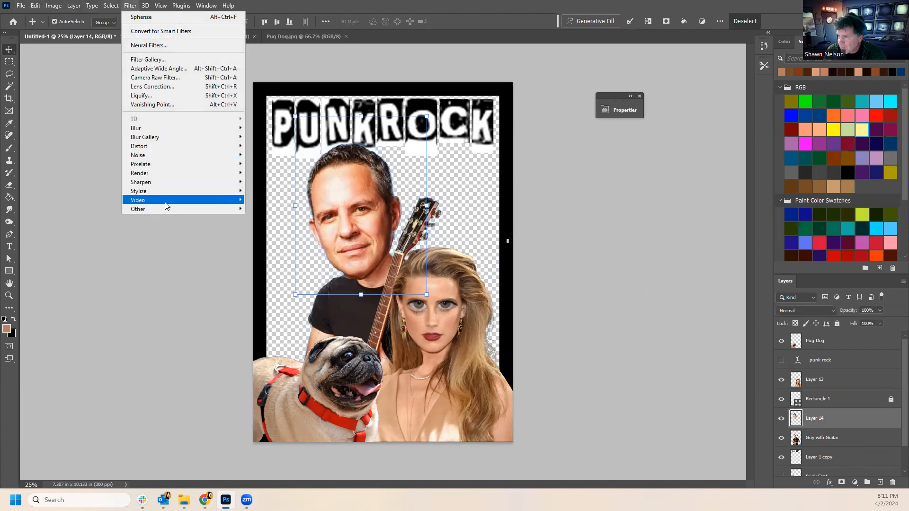
mouse_move(157, 137)
mouse_move(175, 148)
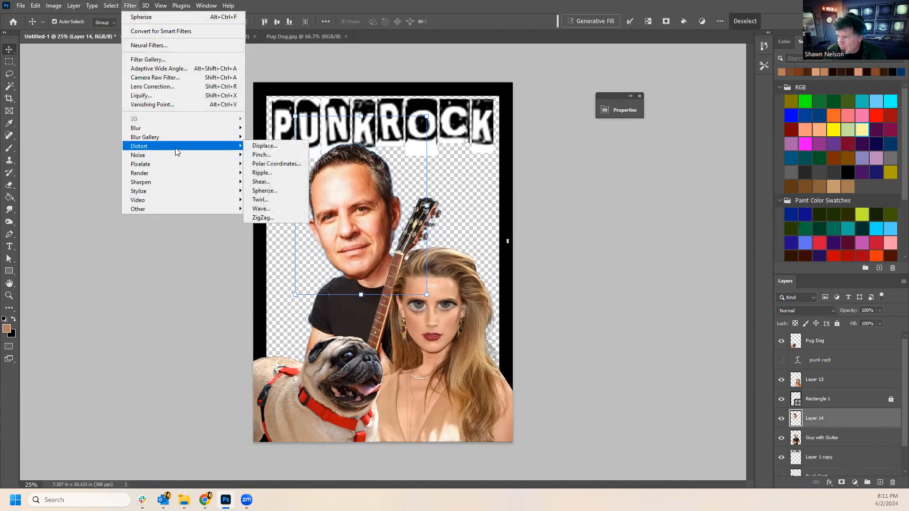
click(269, 156)
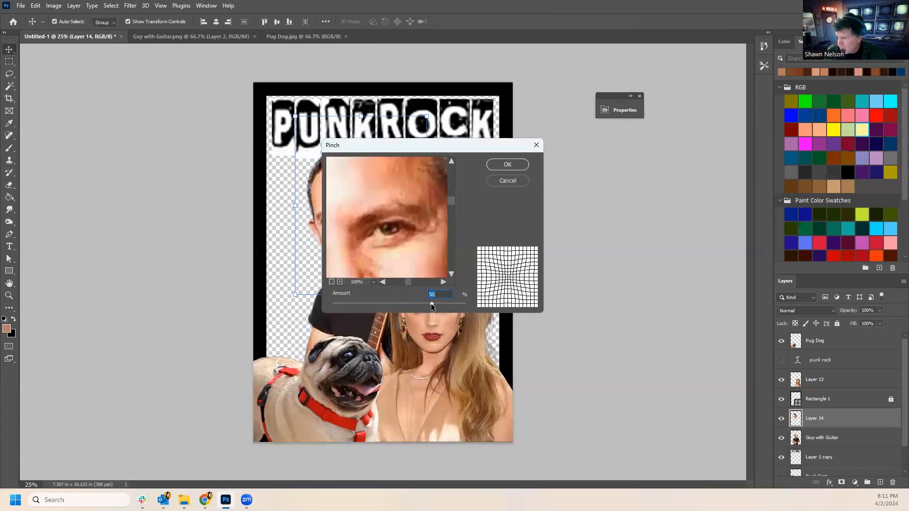
click(365, 283)
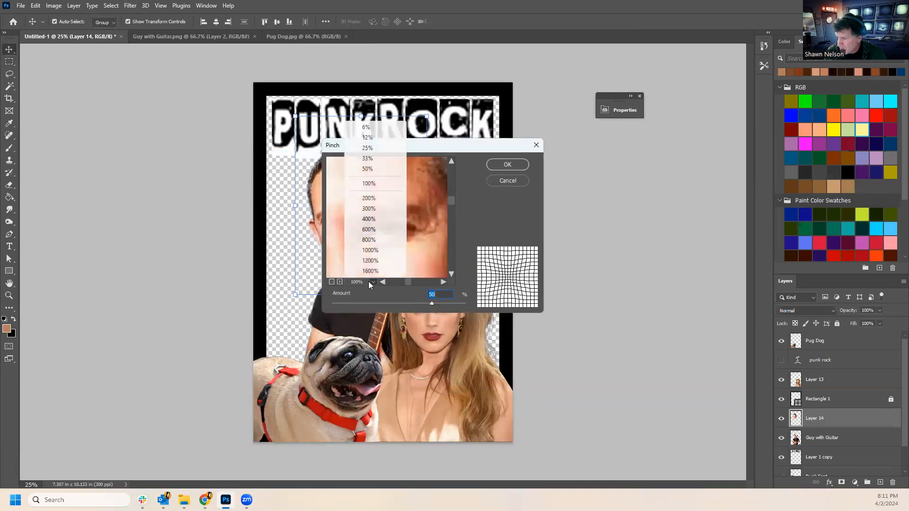
click(369, 142)
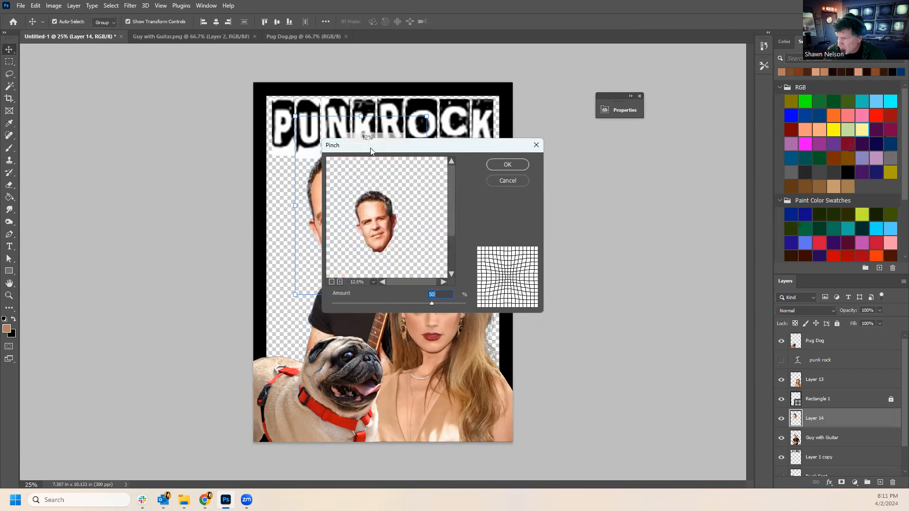
drag(434, 303, 474, 294)
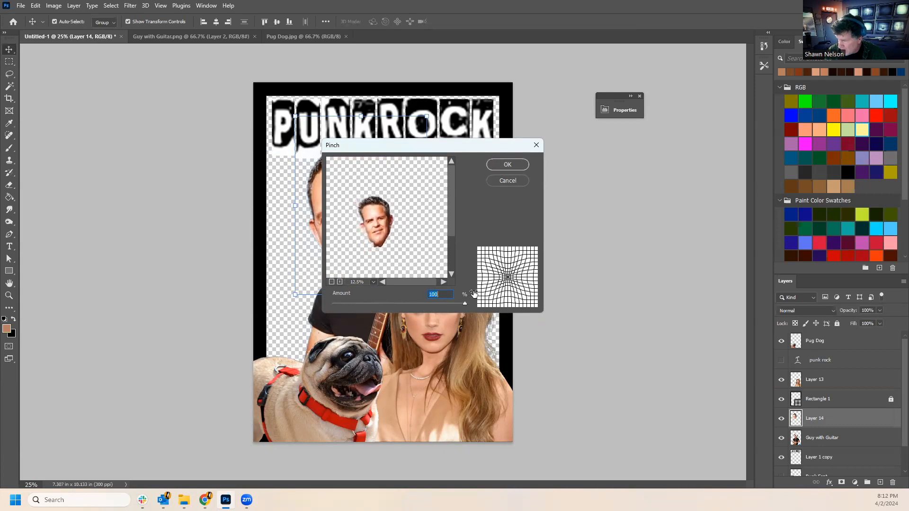
click(507, 164)
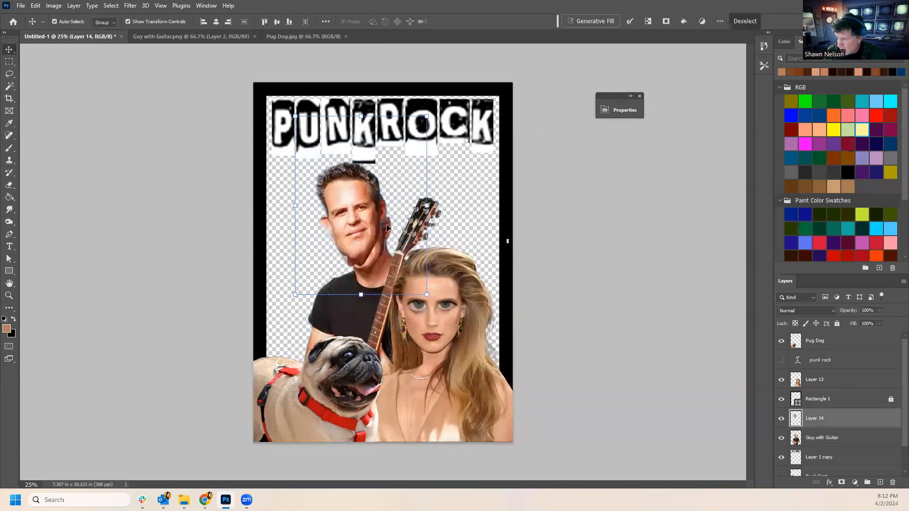
Move the pinched head slightly down and to the right so it sits on the guitarist's neck.
drag(356, 206, 361, 217)
click(585, 240)
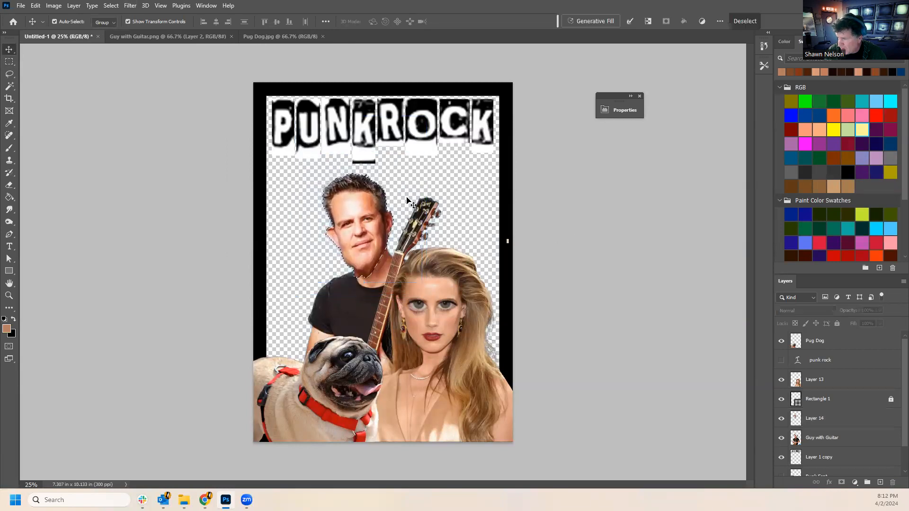
click(372, 200)
click(154, 85)
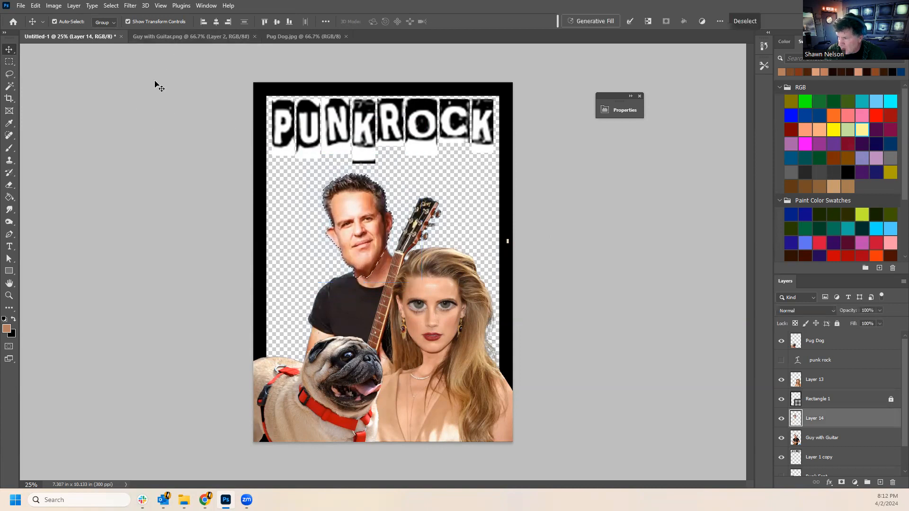
drag(351, 231, 350, 229)
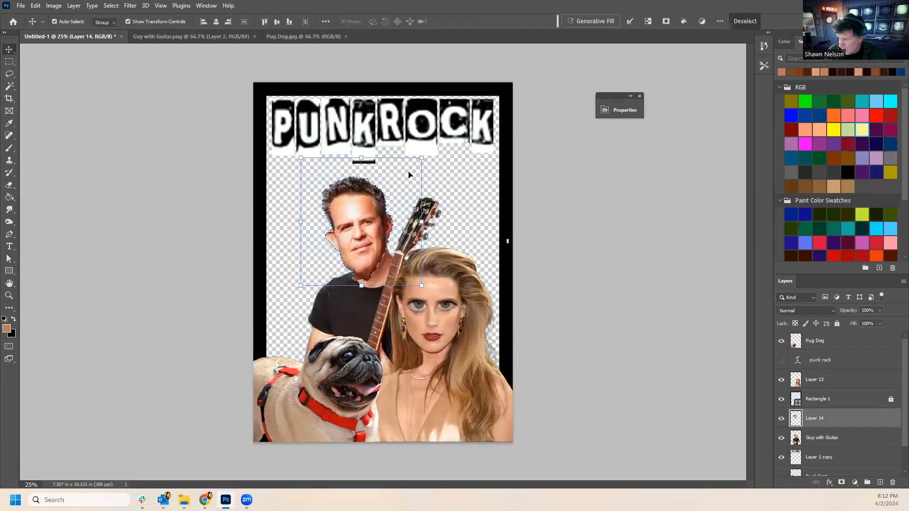
Rotate the pinched head about 1.8° counterclockwise, apply the transform and clear the selection around it.
key(ctrl+t)
drag(429, 154, 427, 150)
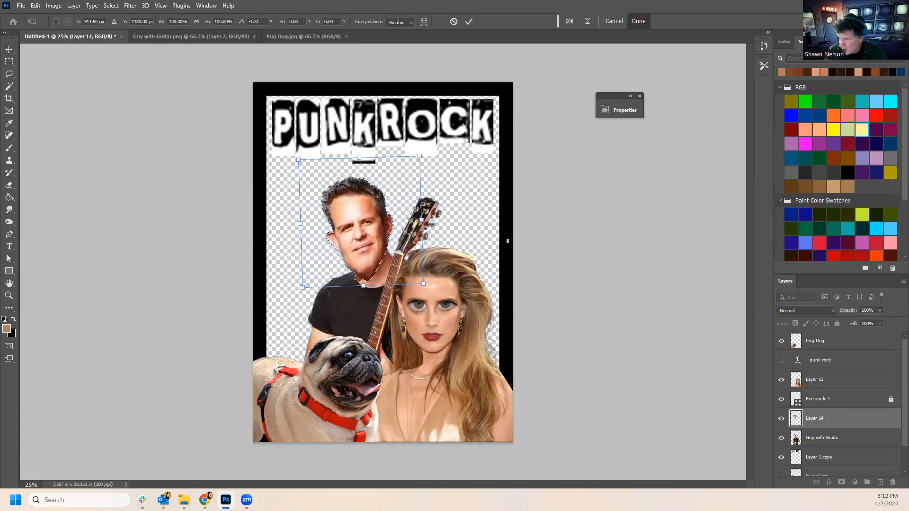
click(112, 6)
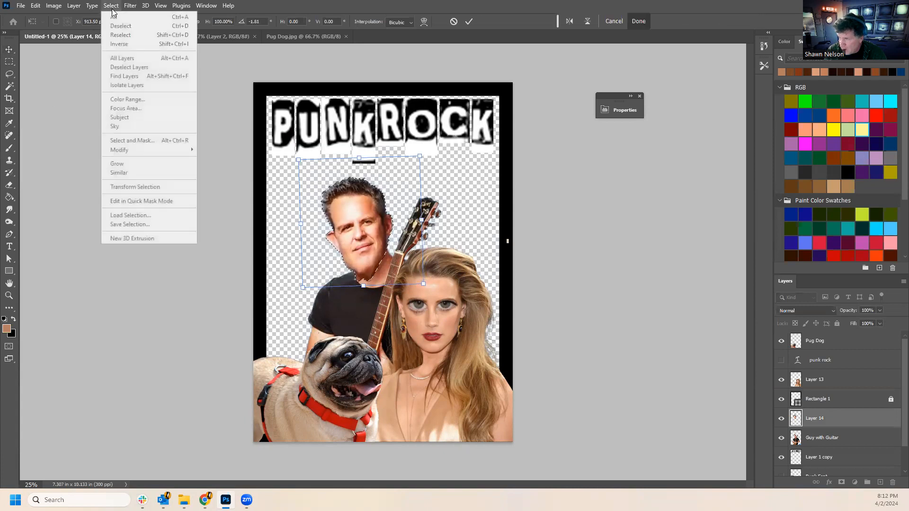
click(330, 215)
key(Return)
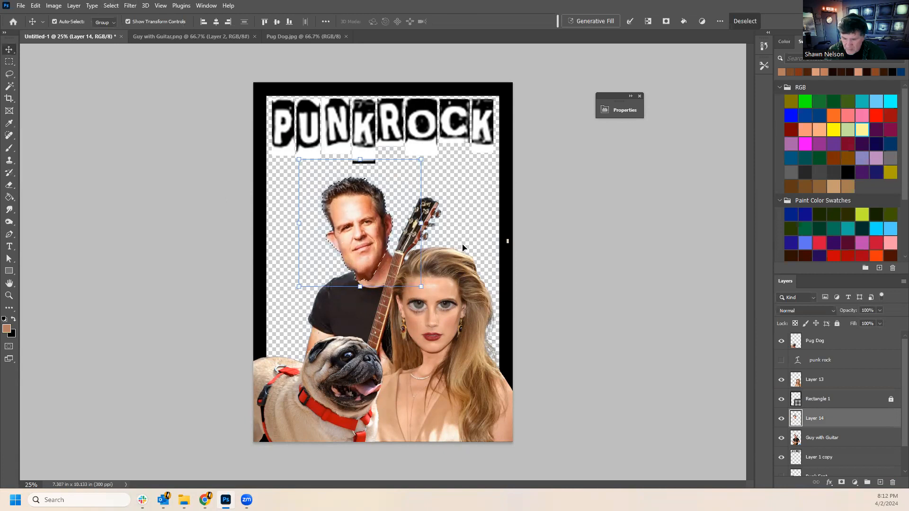
click(111, 6)
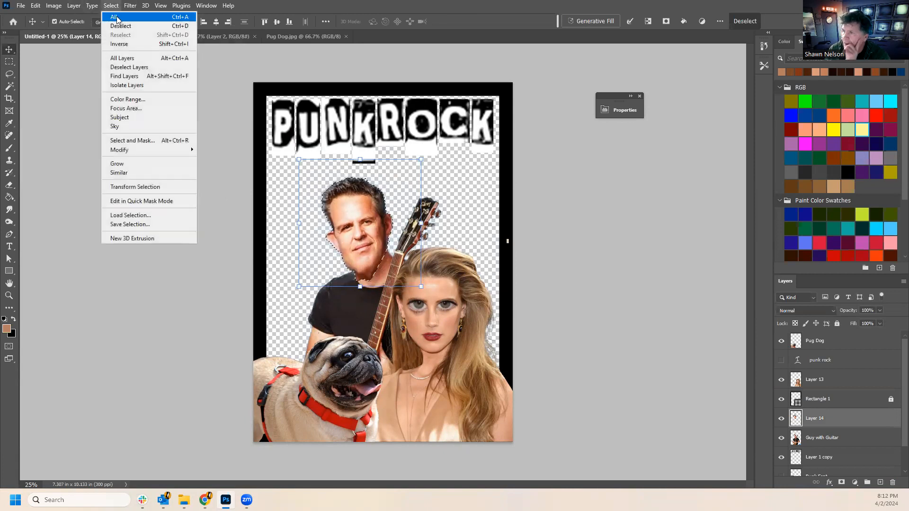
click(122, 27)
click(719, 277)
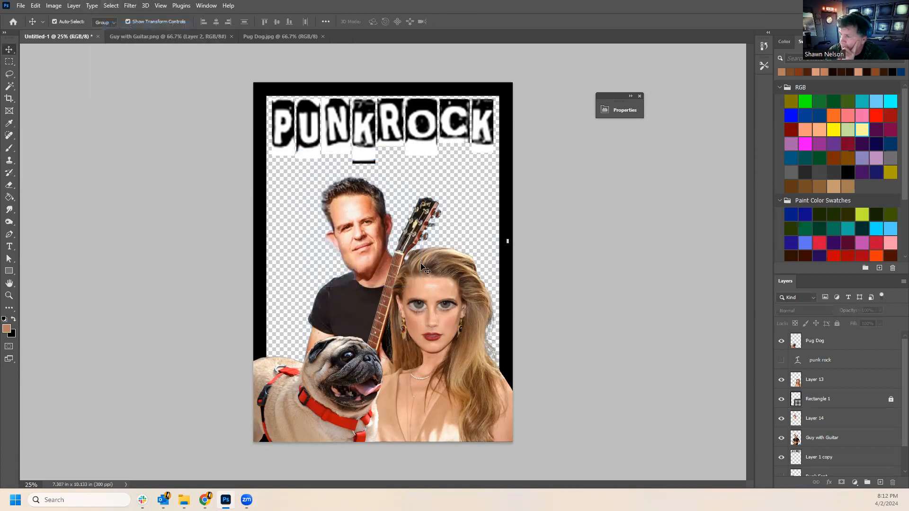
Rotate the head on Layer 14 about 6° counterclockwise, enlarge it and fit it onto the guitarist's neck.
drag(381, 243, 382, 238)
click(435, 152)
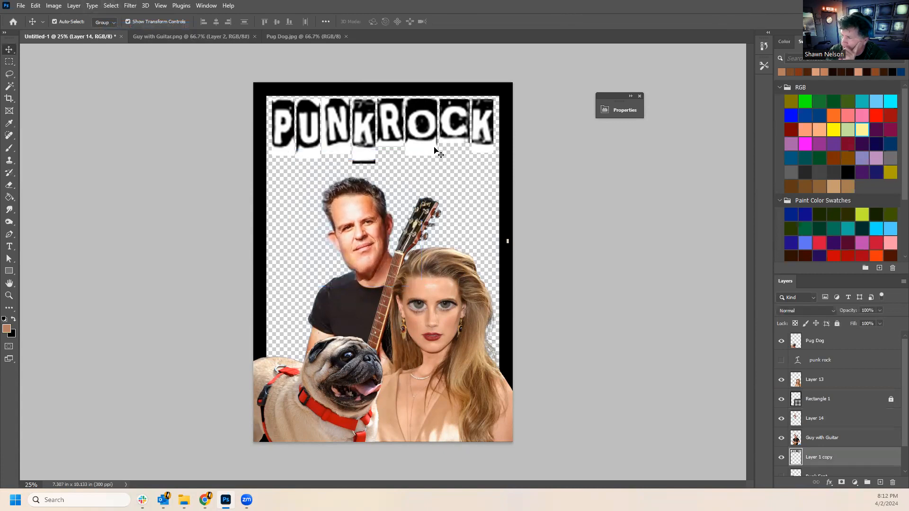
click(377, 203)
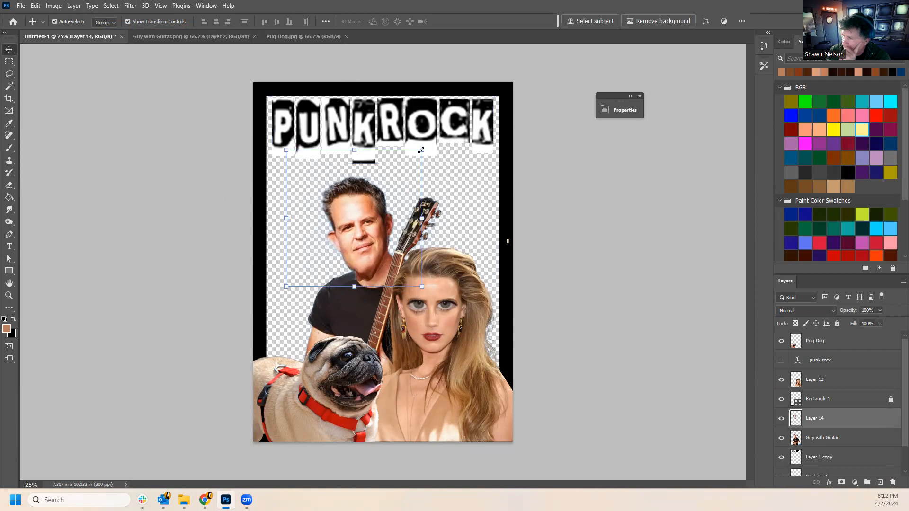
drag(429, 145, 421, 138)
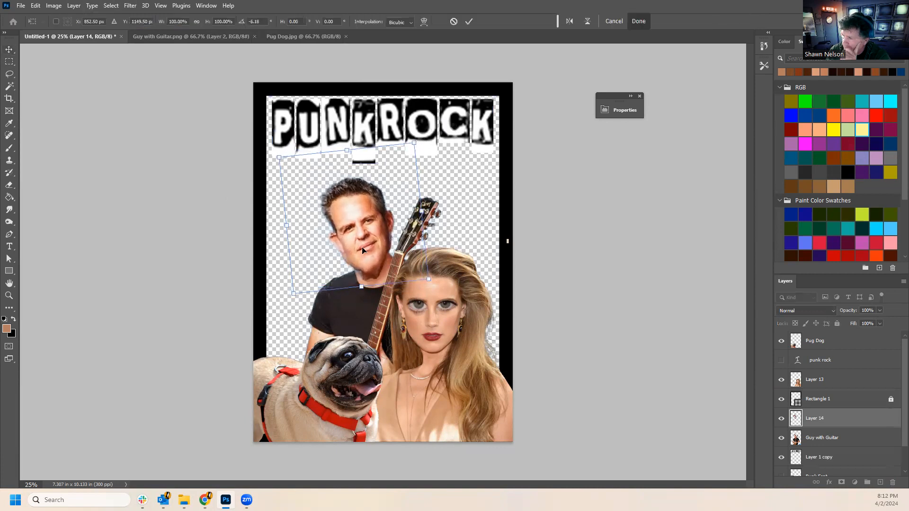
drag(280, 157, 239, 91)
mouse_move(358, 208)
mouse_down()
mouse_move(367, 217)
mouse_move(479, 222)
mouse_move(425, 222)
mouse_move(412, 234)
mouse_move(417, 209)
mouse_move(374, 196)
mouse_move(373, 204)
mouse_up()
key(Return)
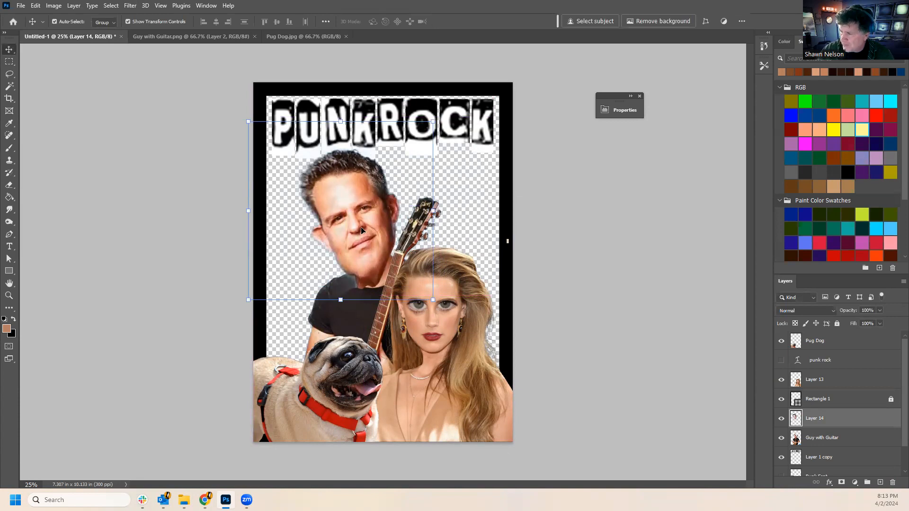
click(553, 251)
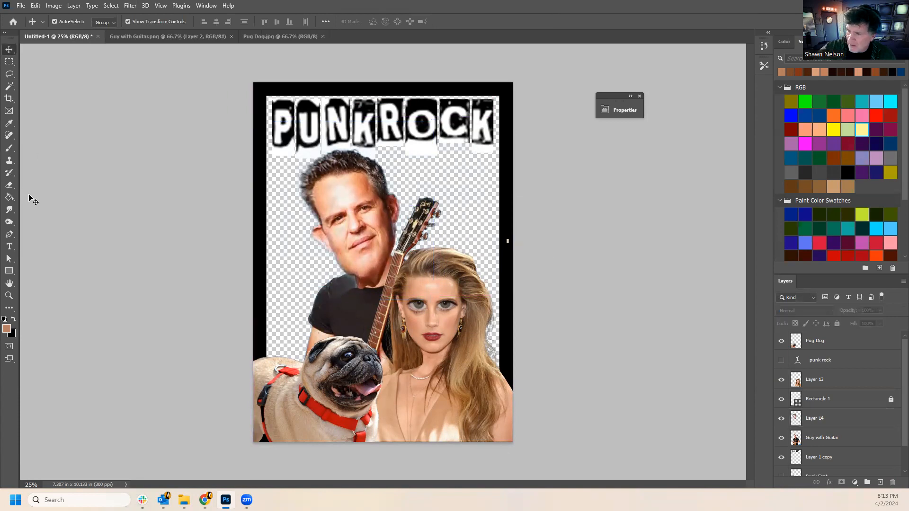
Erase the leftover fringe below the guitarist's jaw, over the shirt shoulder, on Layer 14.
click(9, 184)
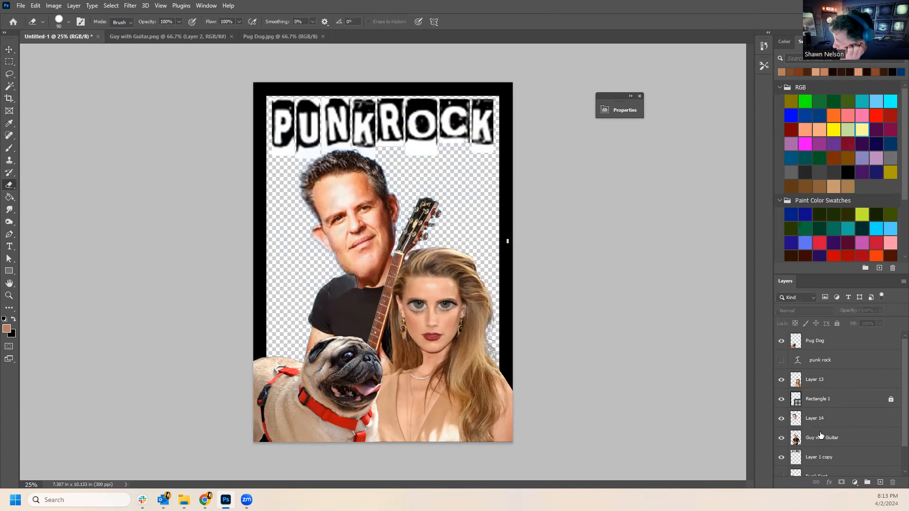
click(832, 423)
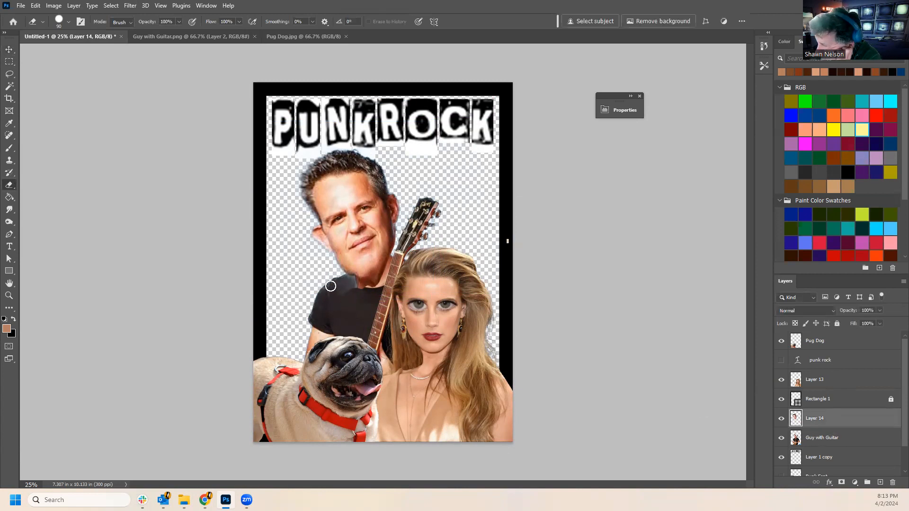
drag(345, 283, 358, 307)
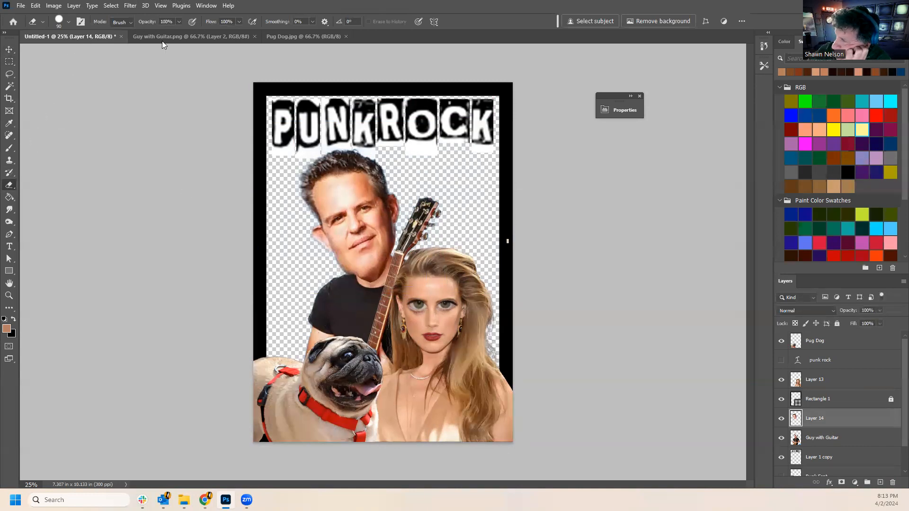
Set the eraser to 27% opacity and 0% hardness.
drag(179, 21, 156, 34)
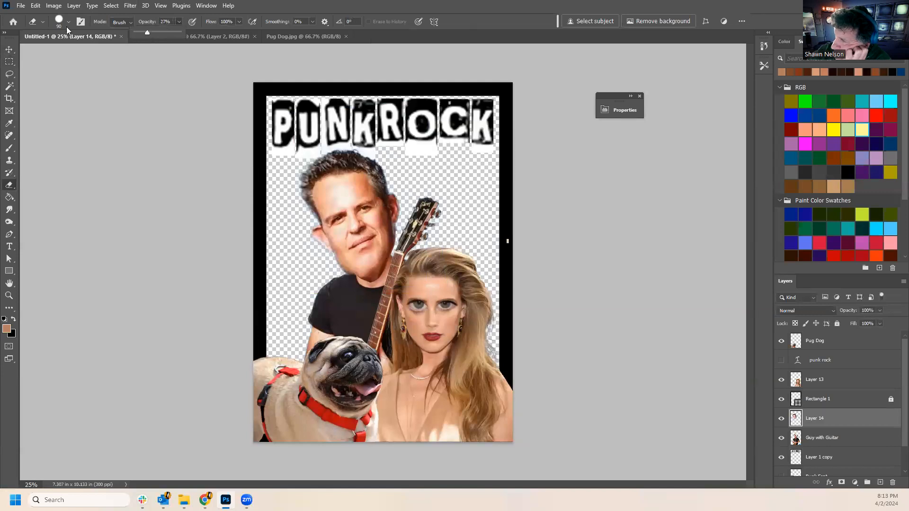
click(68, 21)
drag(113, 75, 51, 75)
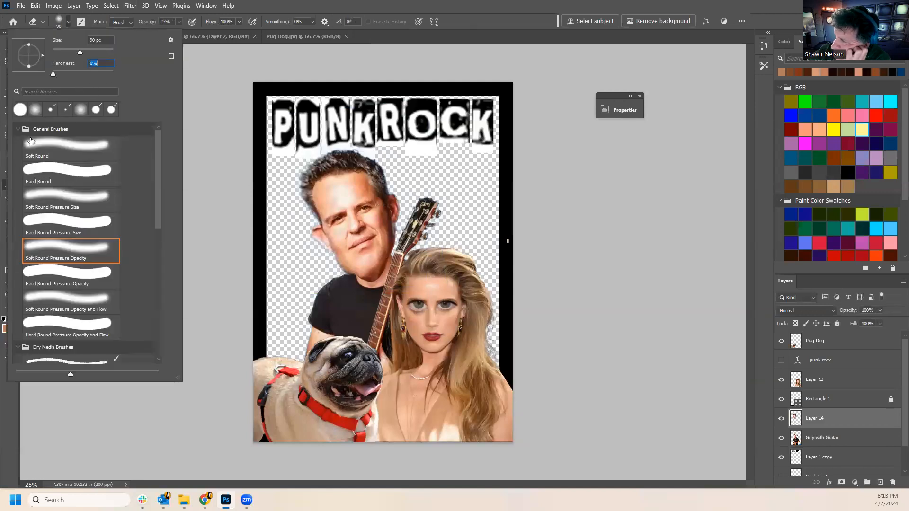
click(502, 41)
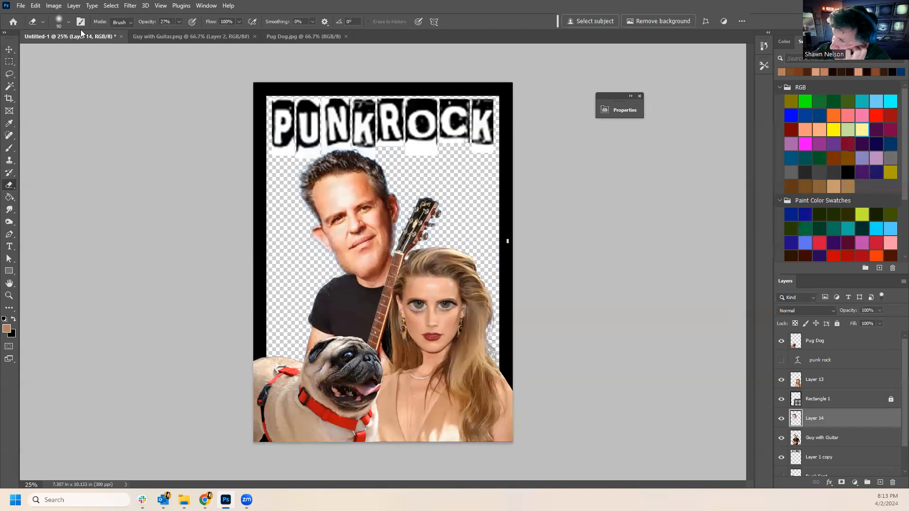
Set the eraser's hardness to 100% and trim the edge of the guitarist's head beside the guitar.
click(68, 22)
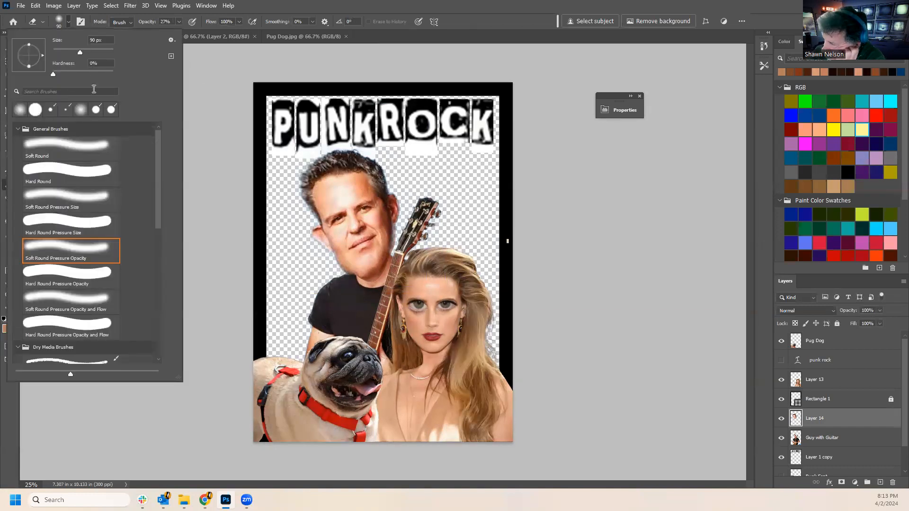
drag(95, 74, 116, 74)
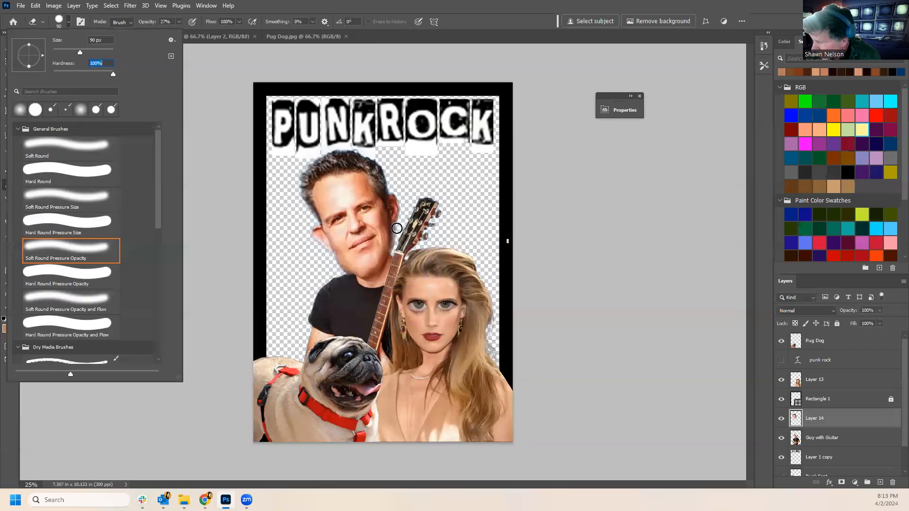
click(403, 224)
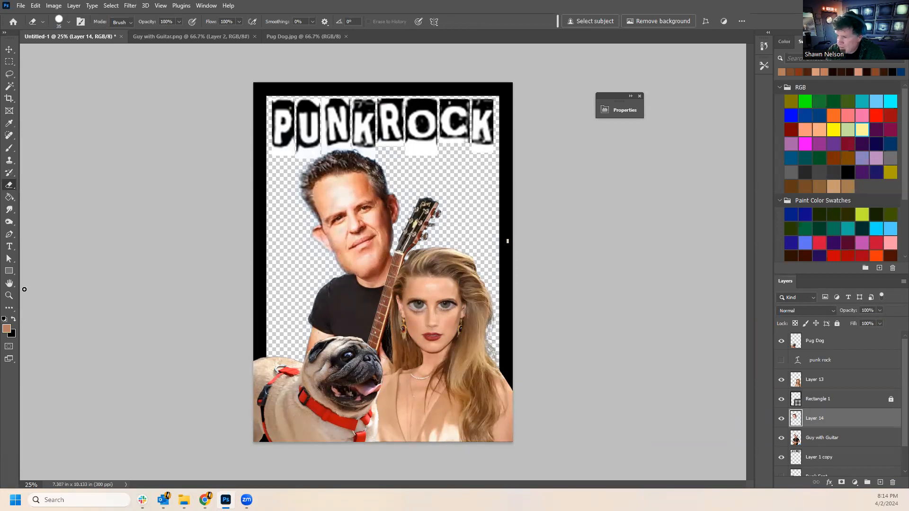
Lasso the guitarist's mouth on Layer 14 and copy it to a new layer.
click(8, 296)
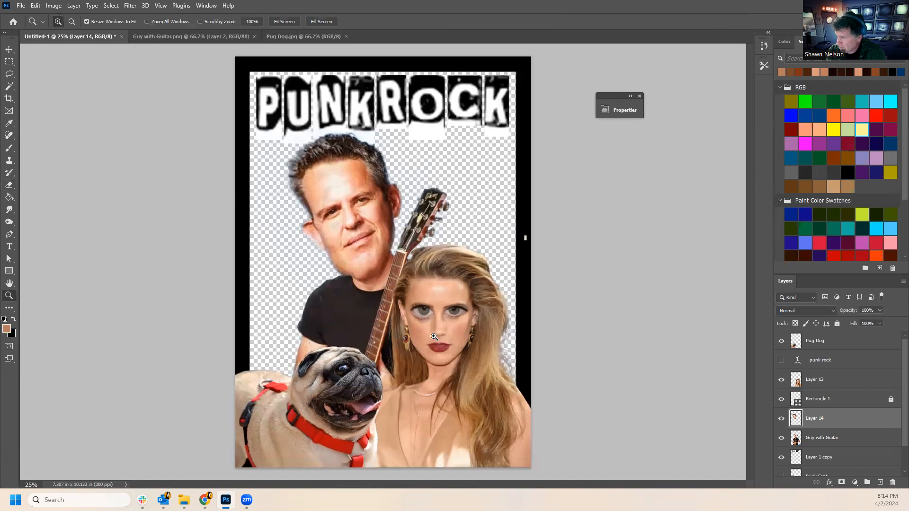
click(435, 337)
click(328, 205)
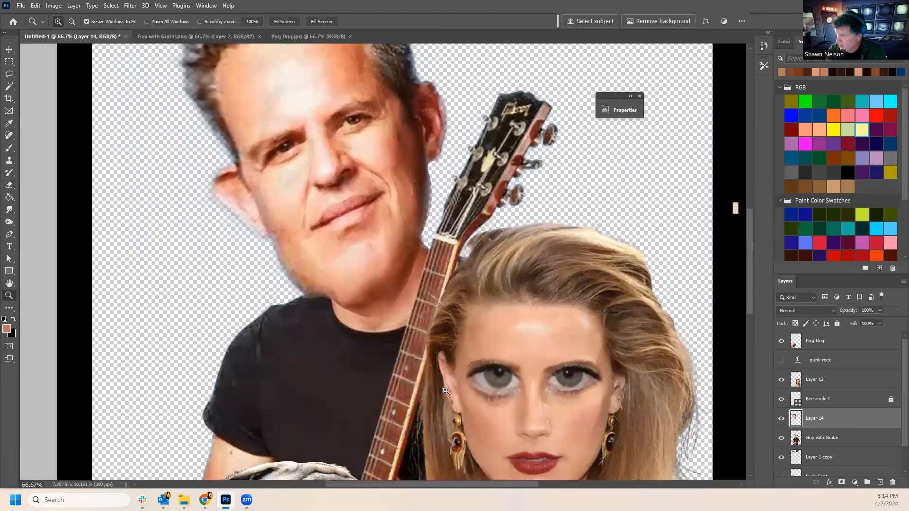
click(10, 74)
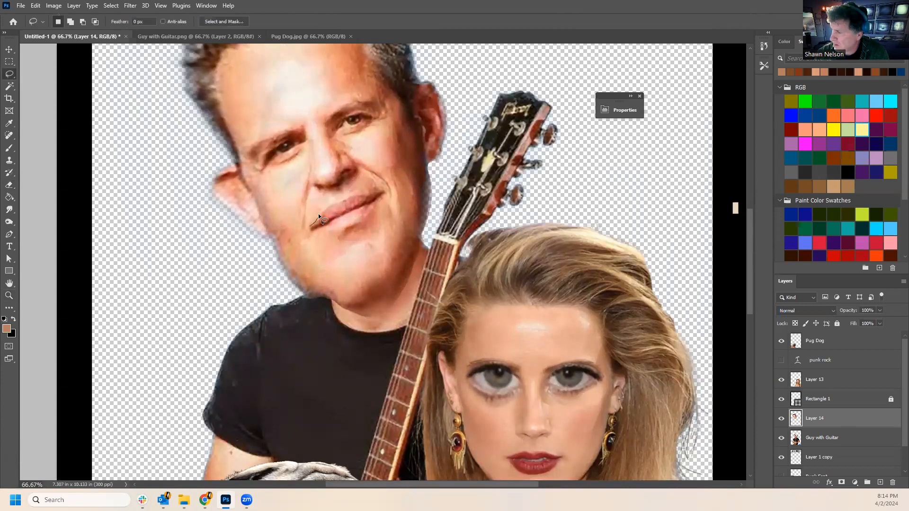
mouse_move(386, 195)
mouse_down()
mouse_move(342, 233)
mouse_move(305, 237)
mouse_up()
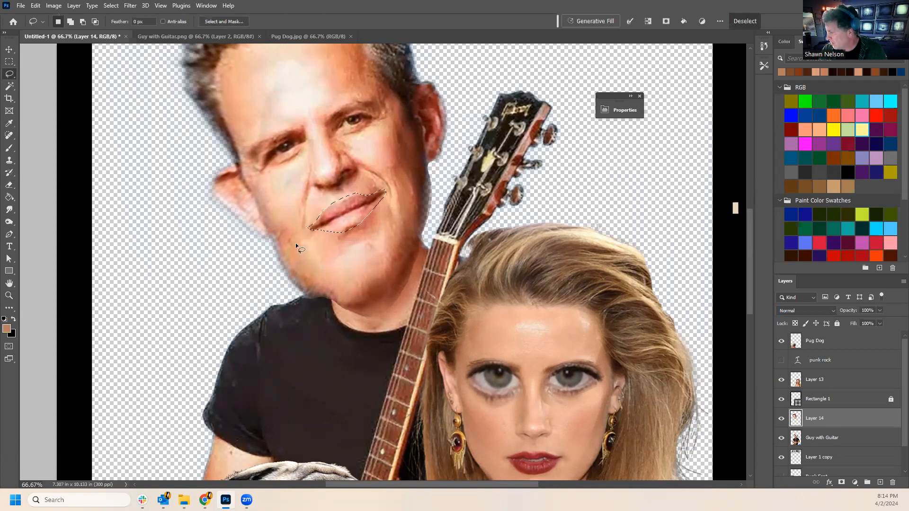
key(ctrl+j)
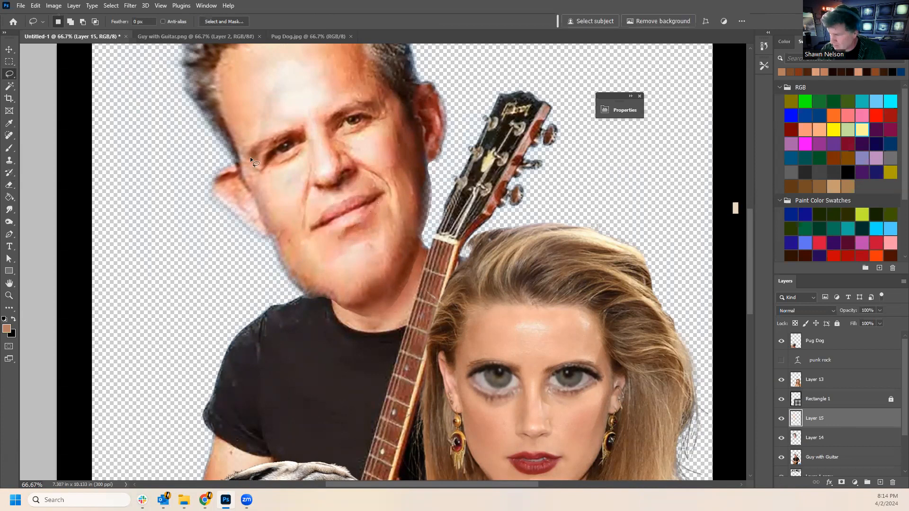
Enlarge the copied mouth to about 147% and center it over the original mouth.
key(ctrl+t)
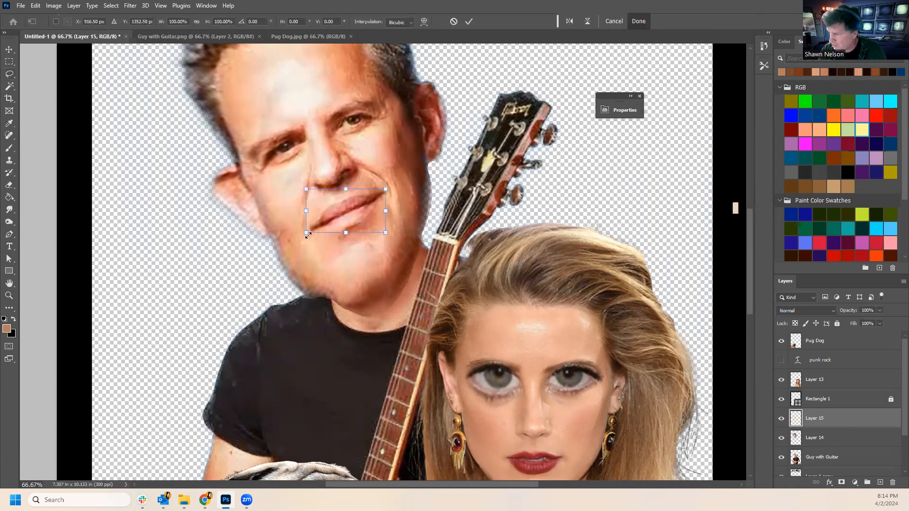
drag(307, 234, 302, 242)
drag(274, 256, 263, 263)
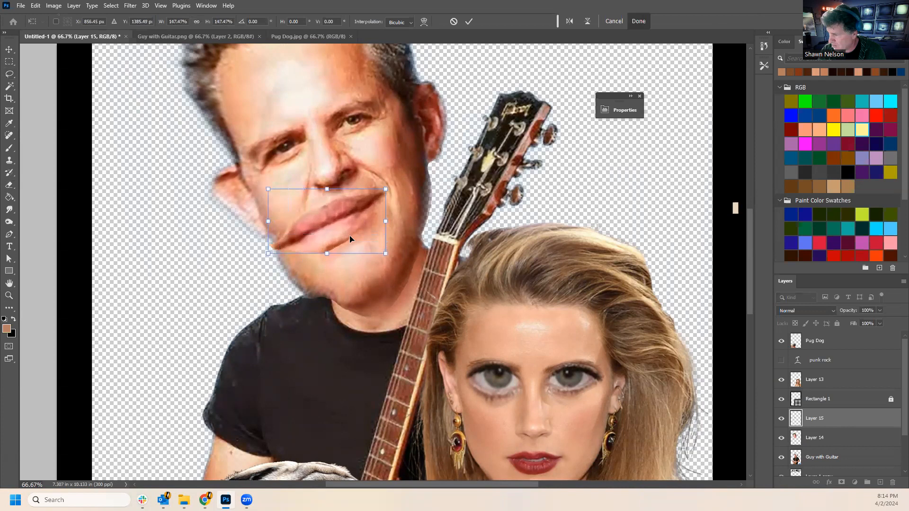
drag(344, 228, 365, 220)
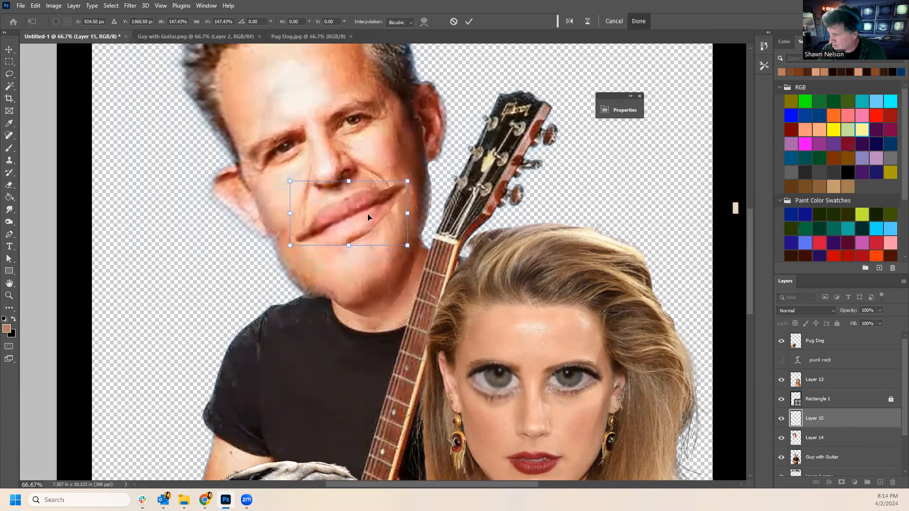
Distort the corners of the enlarged mouth so it narrows and skews to fit the tilted face.
drag(409, 182, 394, 184)
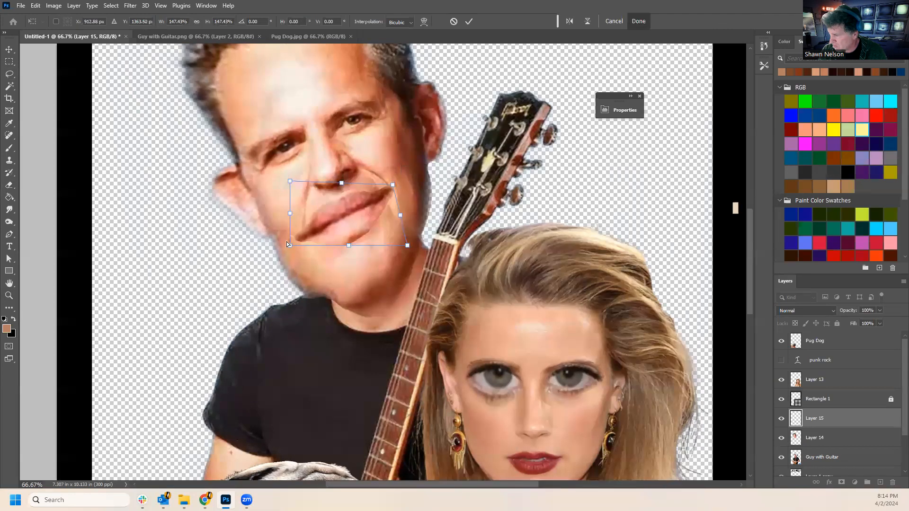
drag(290, 245, 286, 245)
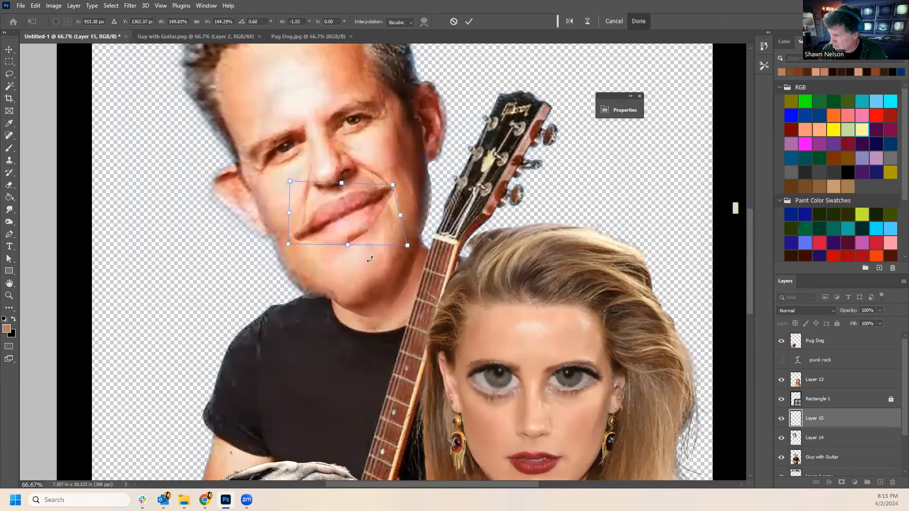
drag(347, 245, 351, 246)
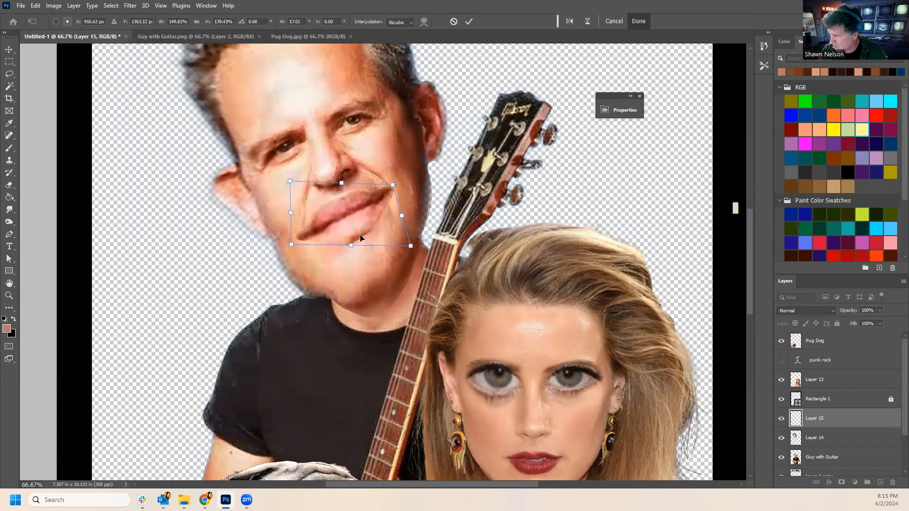
drag(394, 186, 387, 185)
drag(291, 245, 298, 239)
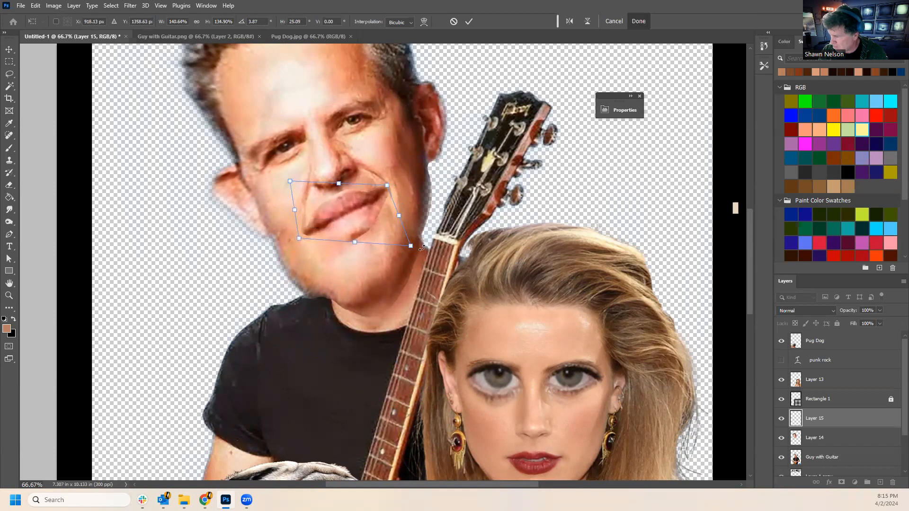
Rotate the distorted mouth to about -175.5° so it sits upside down, and apply the transform.
mouse_move(420, 255)
mouse_down()
mouse_move(466, 190)
mouse_move(291, 181)
mouse_move(345, 201)
mouse_up()
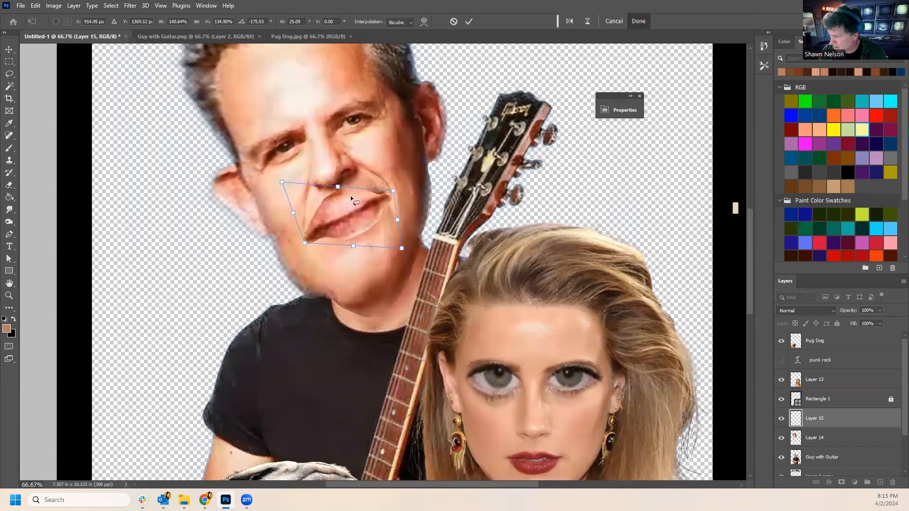
key(Return)
key(l)
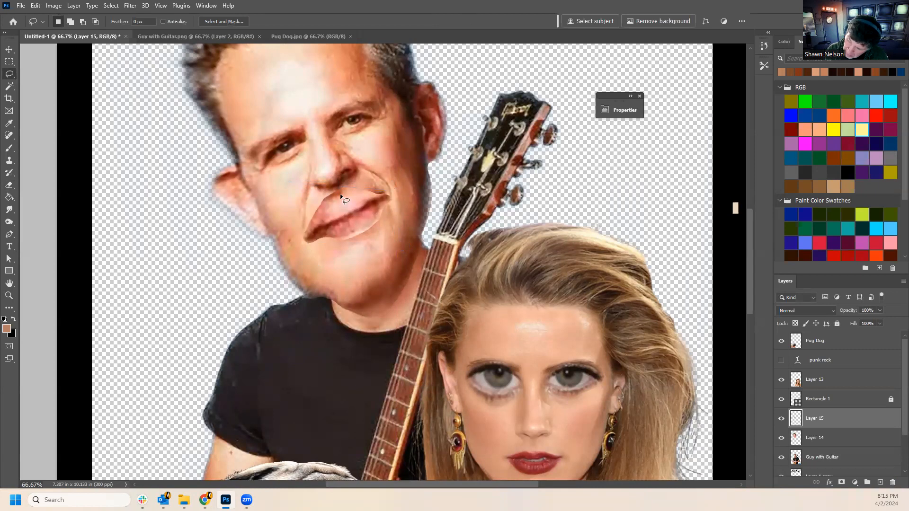
Nudge the upside-down mouth on Layer 15 slightly into place and deselect all layers.
click(9, 49)
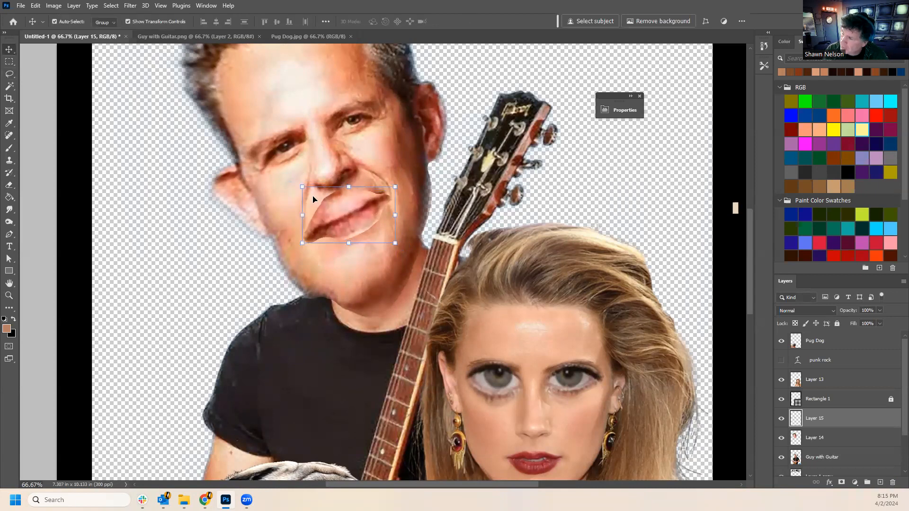
drag(350, 211, 346, 211)
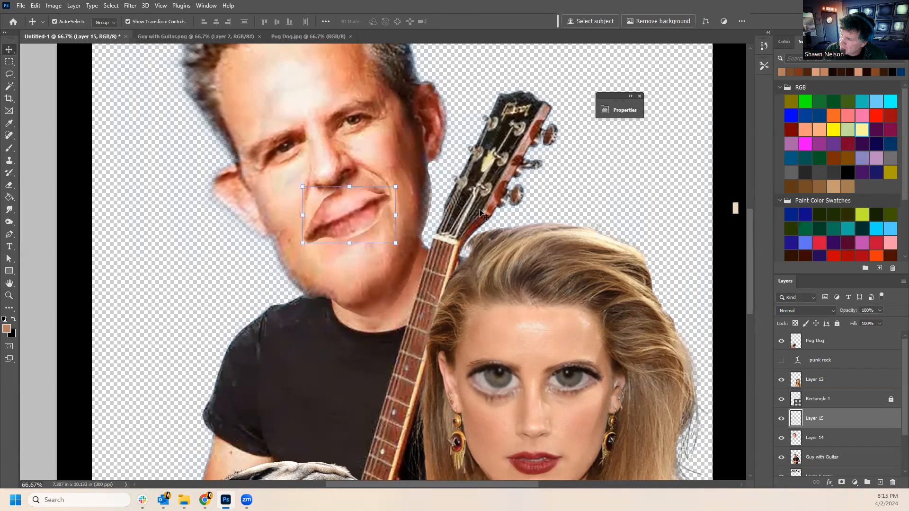
click(410, 251)
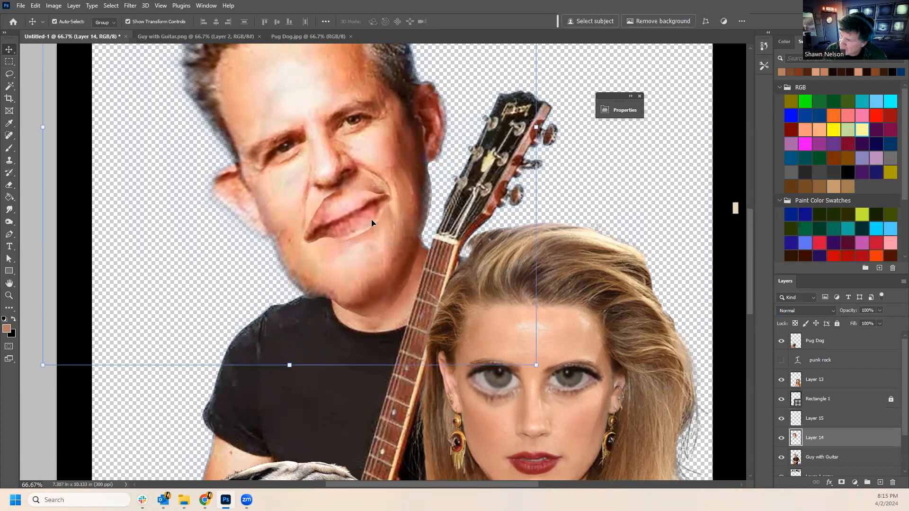
click(229, 270)
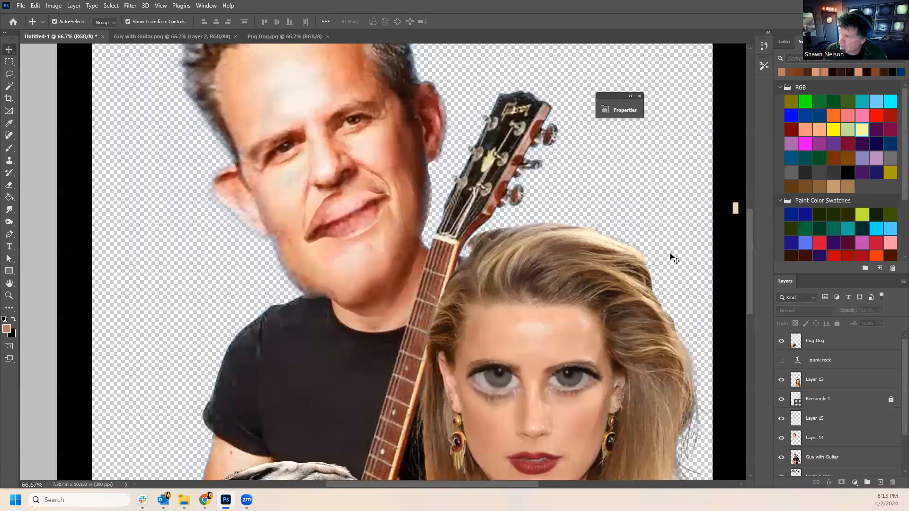
Set the eraser's hardness to 0% and blend the edges of the mouth on Layer 15 into the face.
click(9, 185)
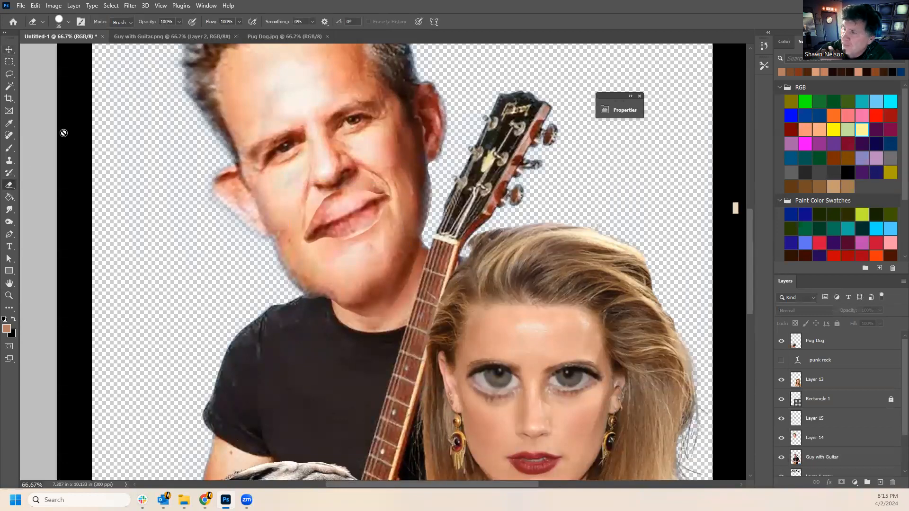
click(72, 27)
drag(91, 74, 53, 74)
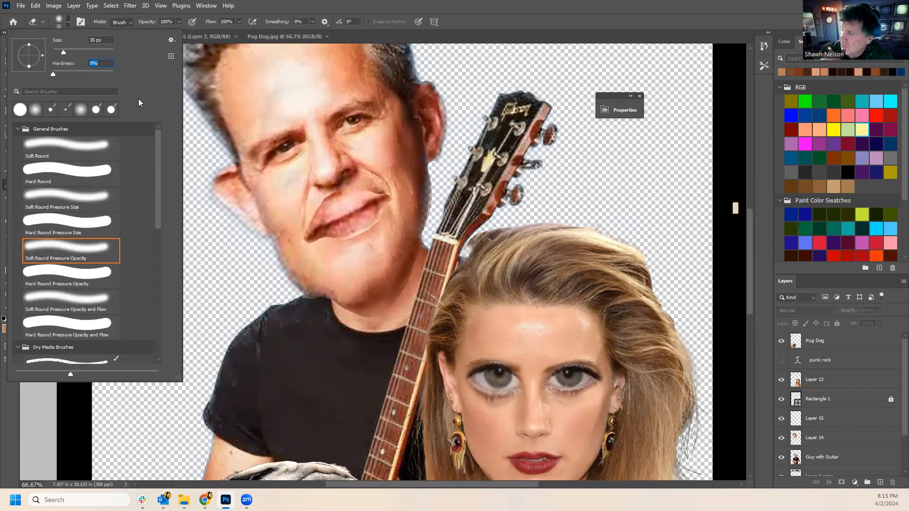
click(406, 261)
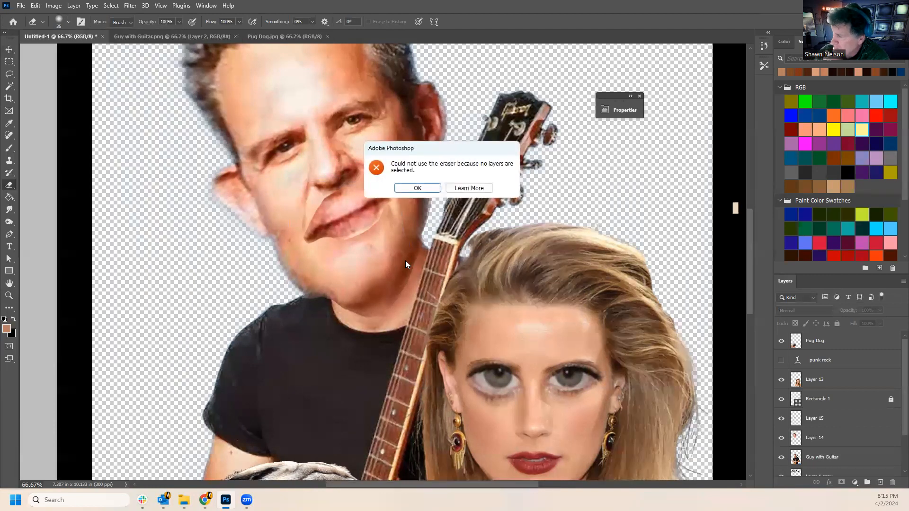
click(418, 188)
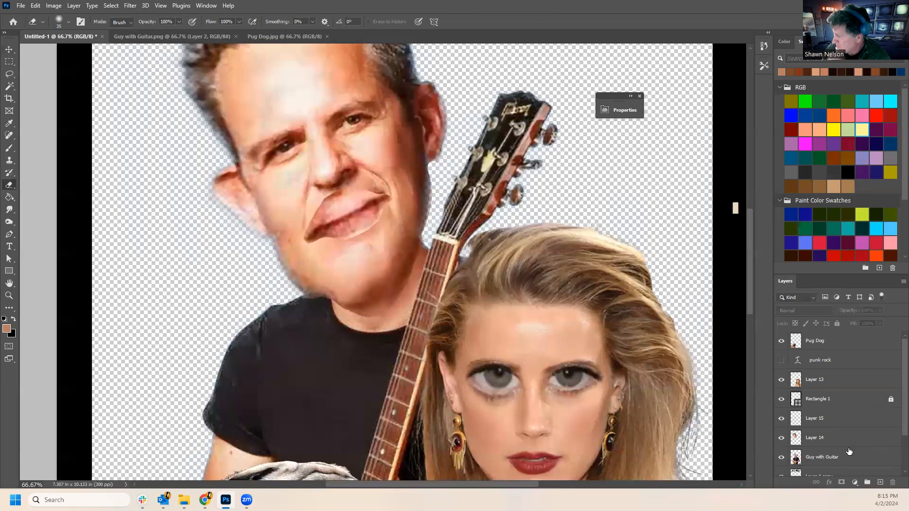
click(838, 419)
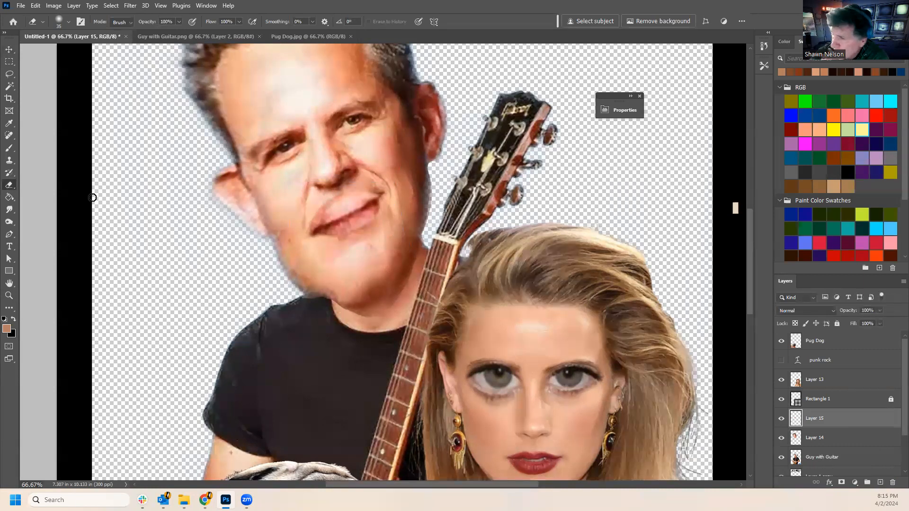
Paint white teeth with the Brush at the raised corner of the guitarist's mouth on Layer 15.
click(10, 149)
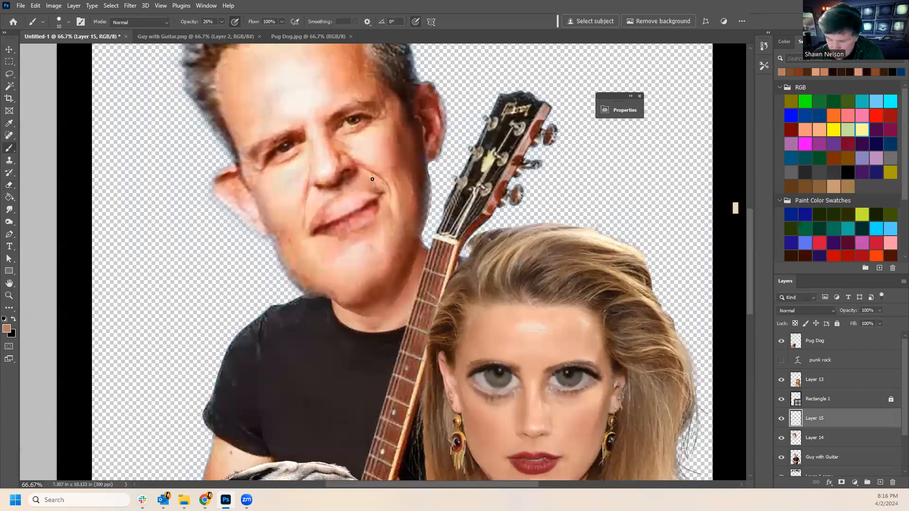
alt+click(374, 198)
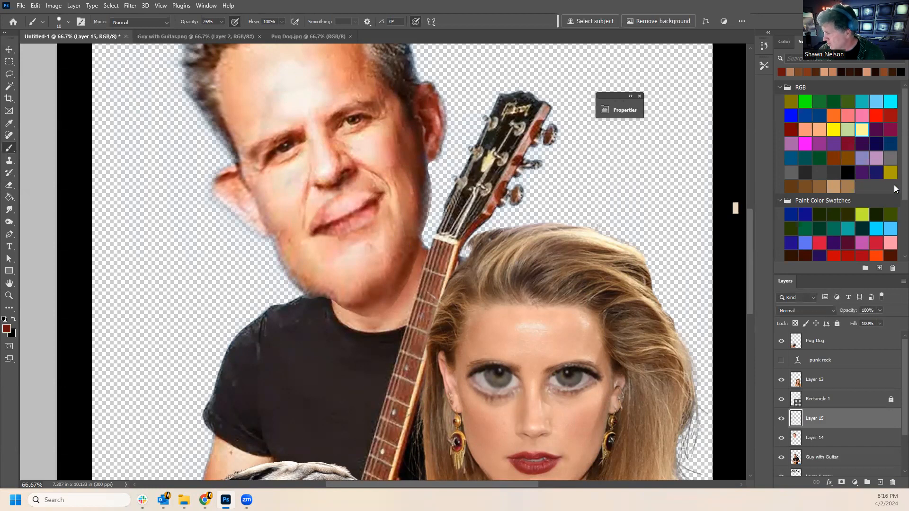
scroll(895, 149, down, 5)
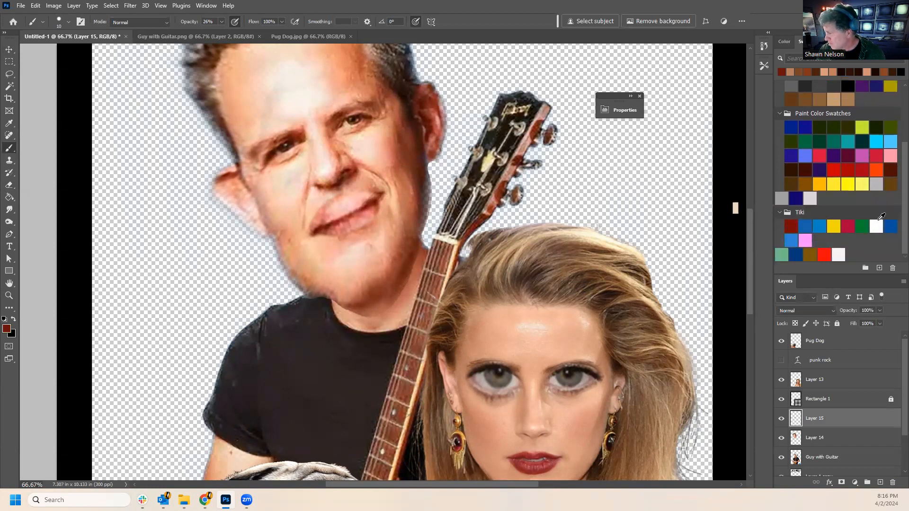
click(876, 227)
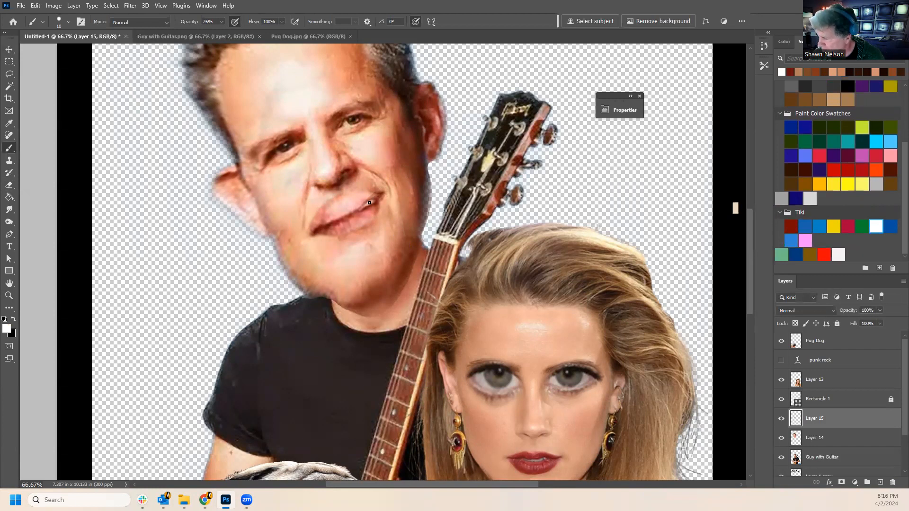
Sample dark red and skin tones from the face and retouch the lips around the mouth on Layer 15.
alt+click(319, 227)
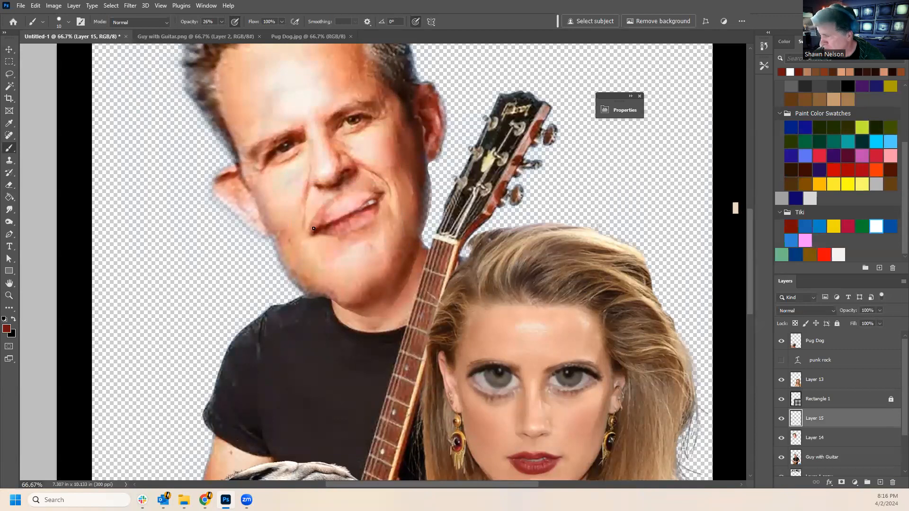
alt+click(334, 195)
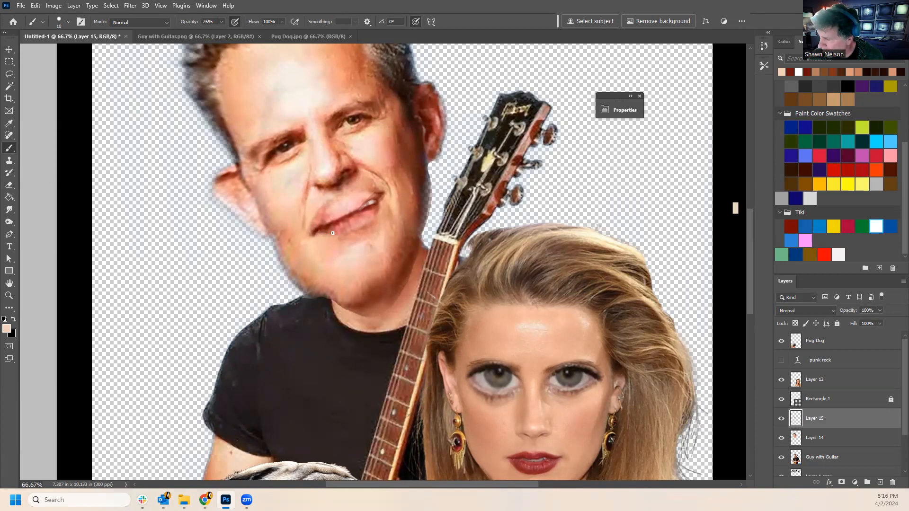
alt+click(374, 195)
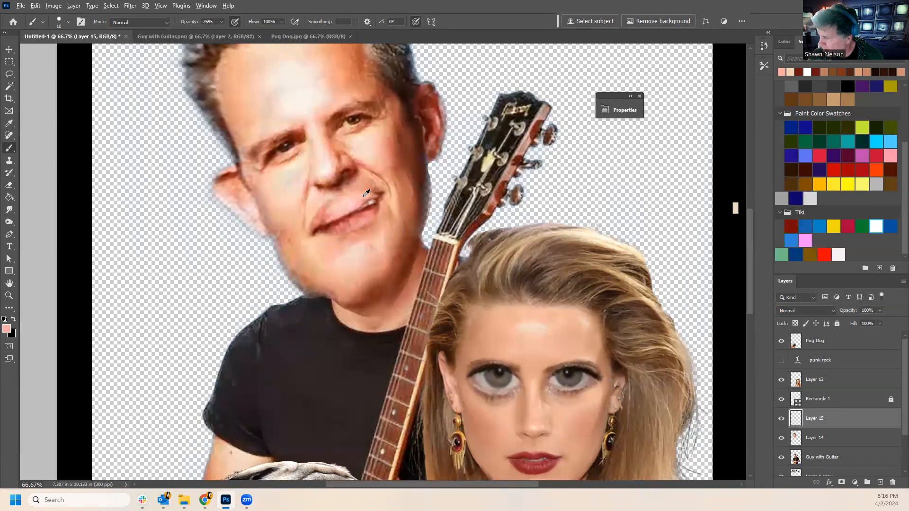
alt+click(364, 196)
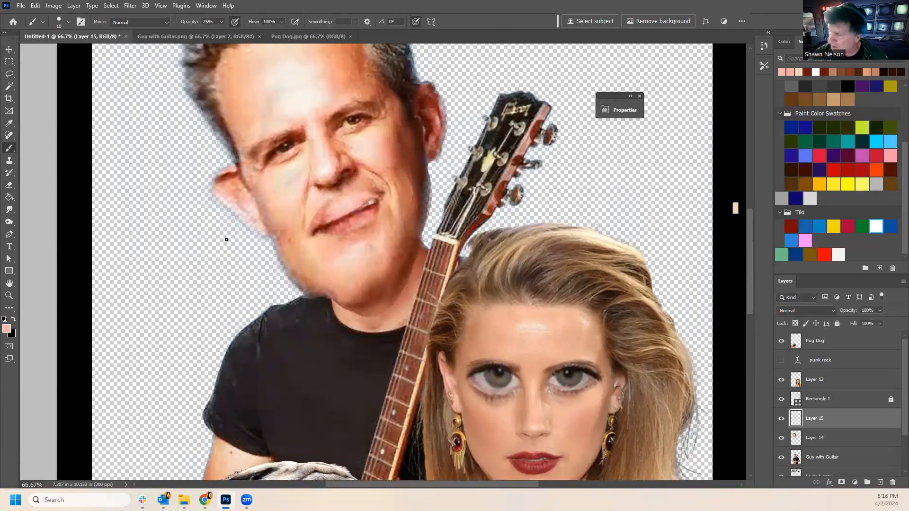
Examine the guitarist's retouched mouth up close and in the context of the whole poster.
click(9, 296)
alt+click(434, 264)
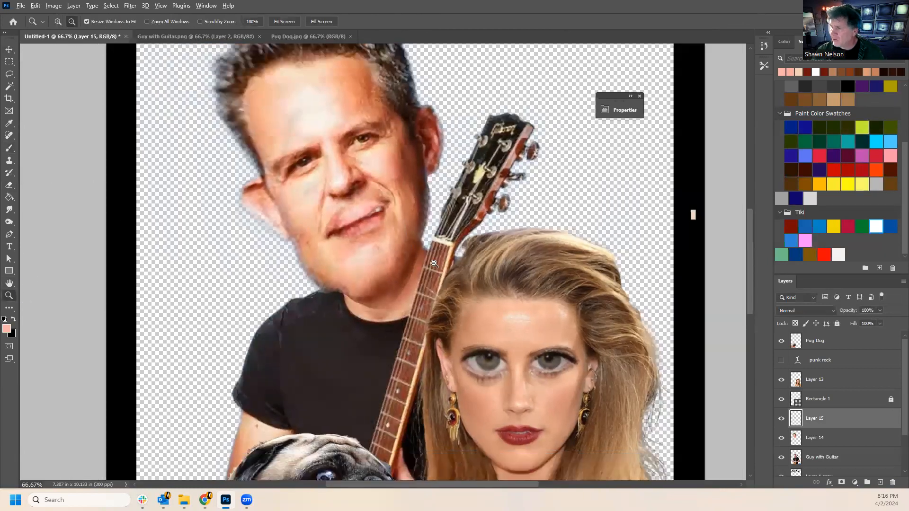
alt+click(434, 264)
alt+click(495, 356)
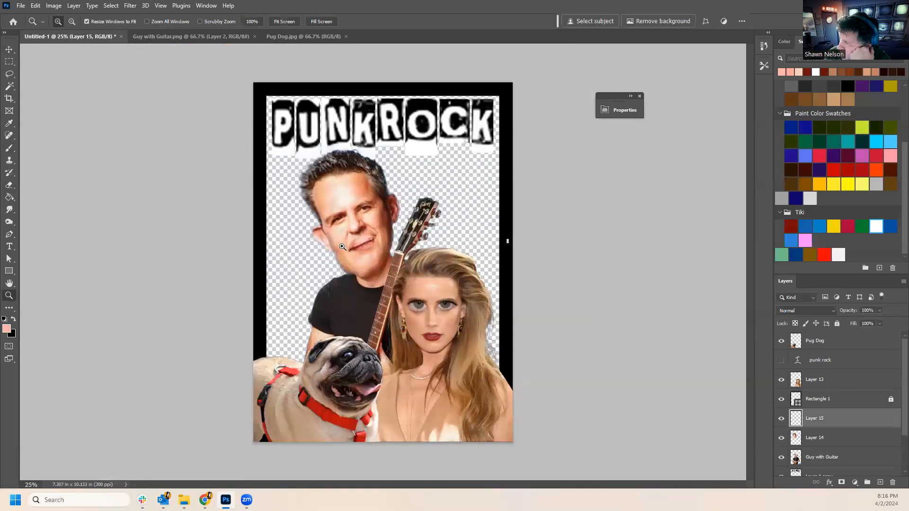
click(357, 255)
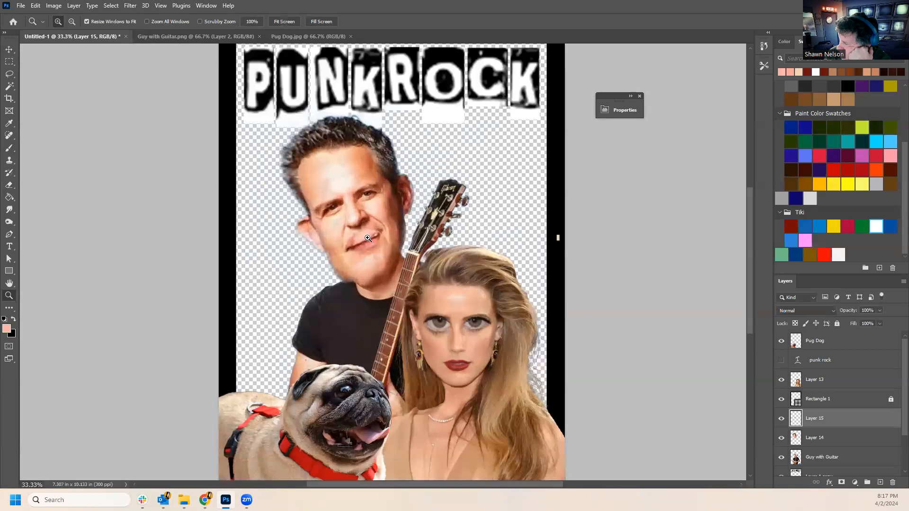
click(366, 273)
click(386, 264)
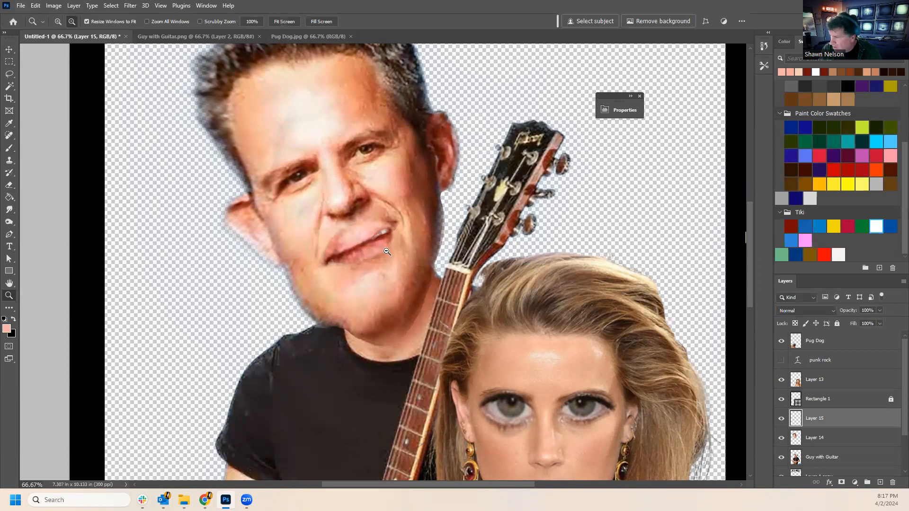
alt+click(386, 269)
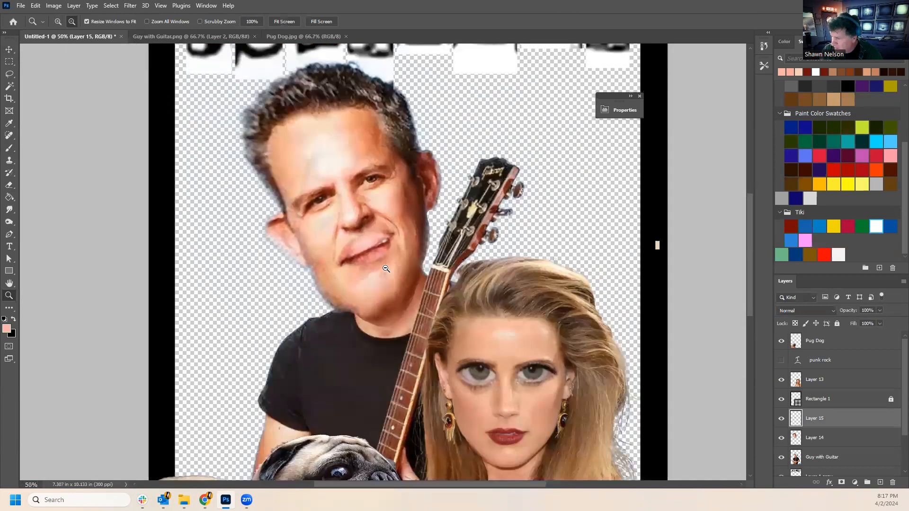
alt+click(369, 323)
alt+click(370, 323)
alt+click(364, 279)
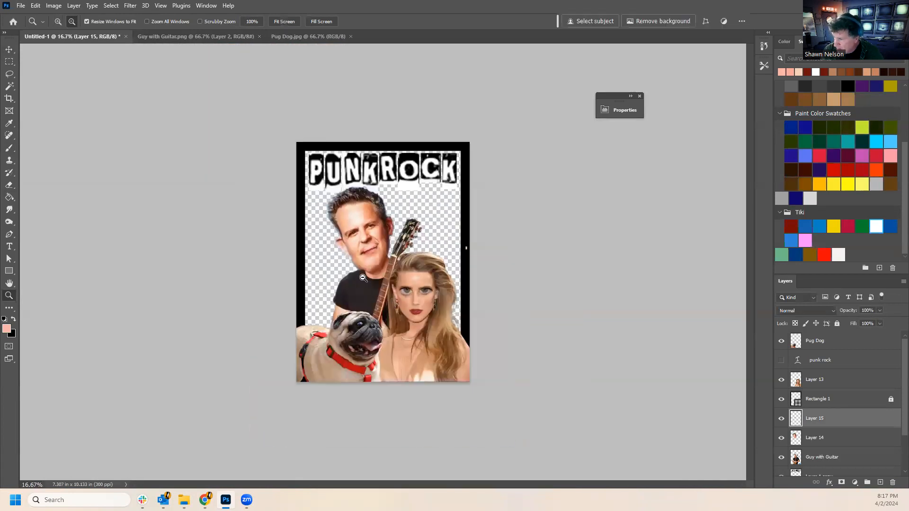
click(365, 248)
click(363, 249)
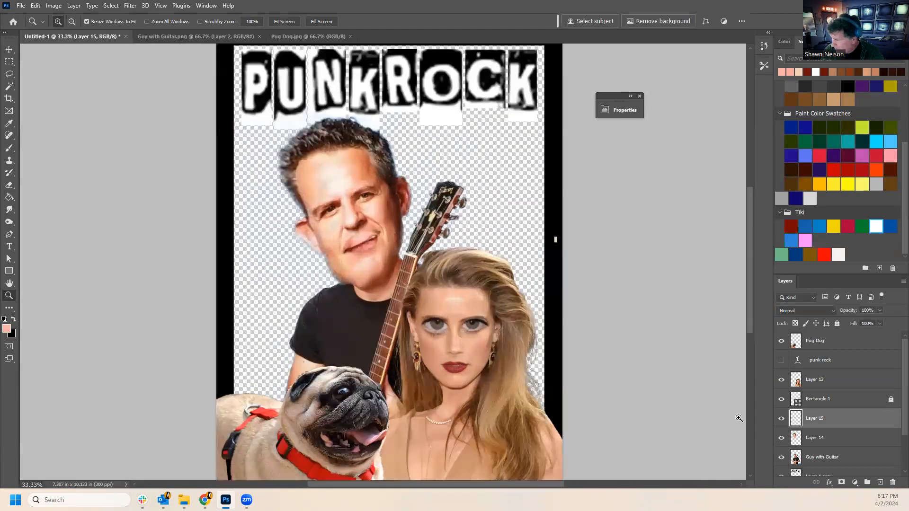
Compare the face with and without the altered mouth, and delete Layer 15.
click(781, 420)
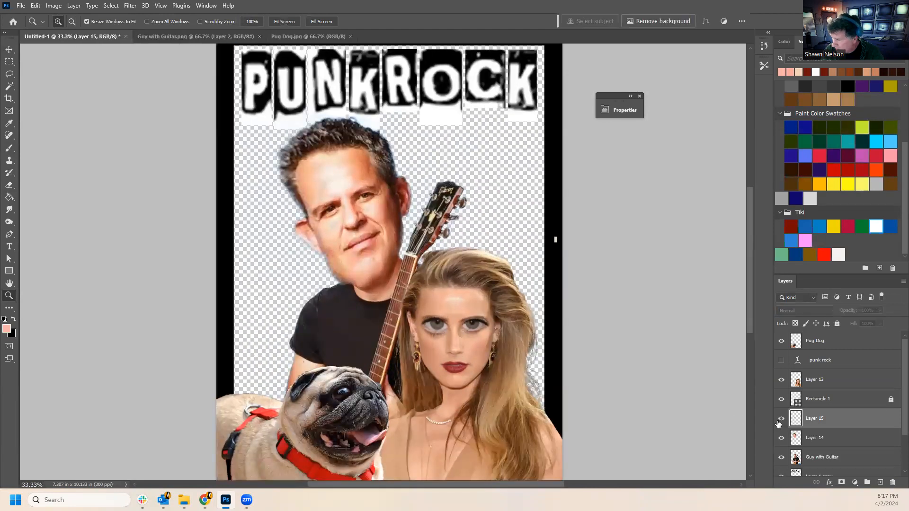
click(780, 421)
click(781, 420)
click(894, 483)
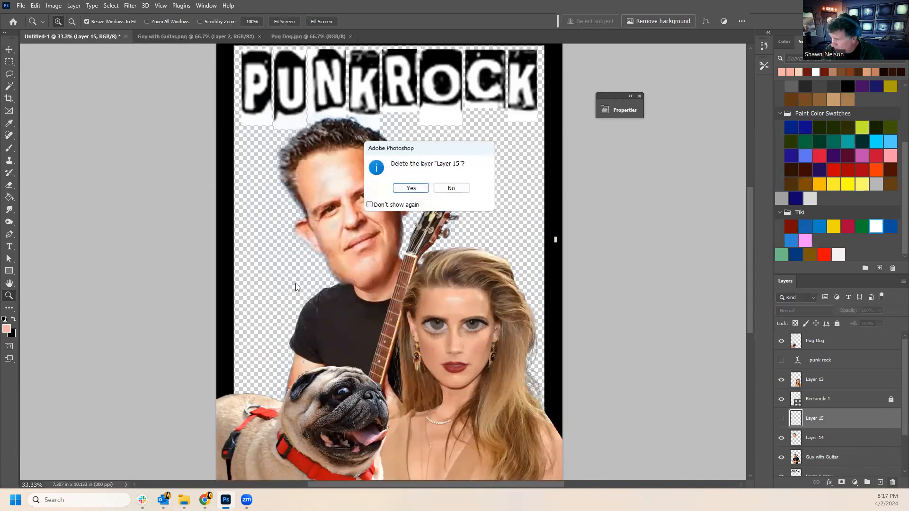
click(400, 188)
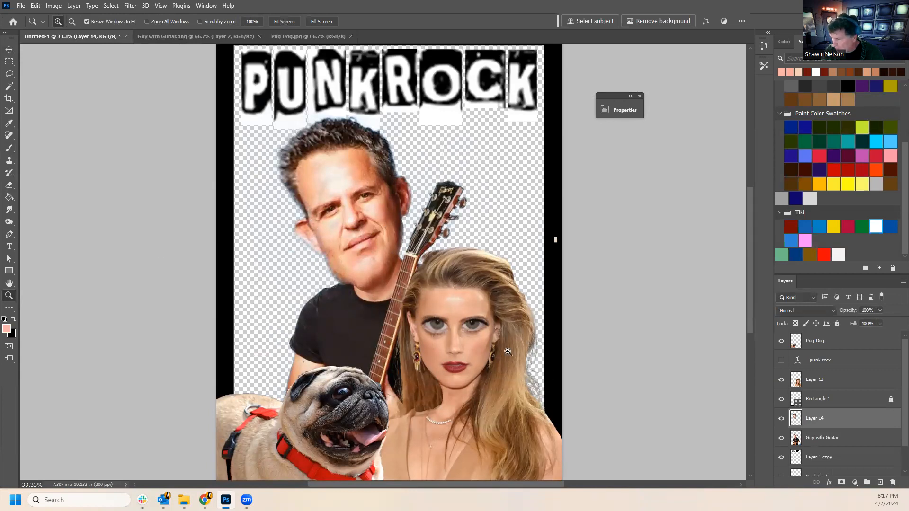
Select the hidden "punk rock" text layer and make it visible on the poster.
alt+click(437, 374)
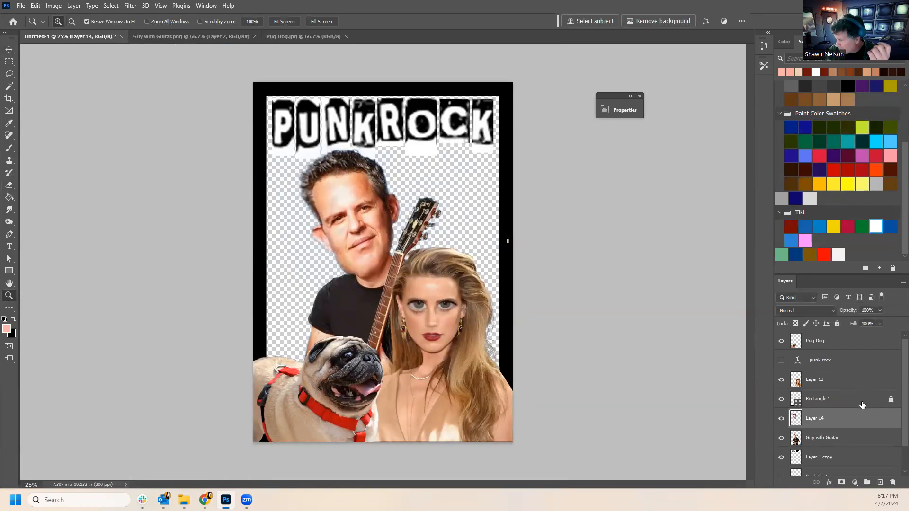
click(827, 360)
click(782, 361)
click(782, 361)
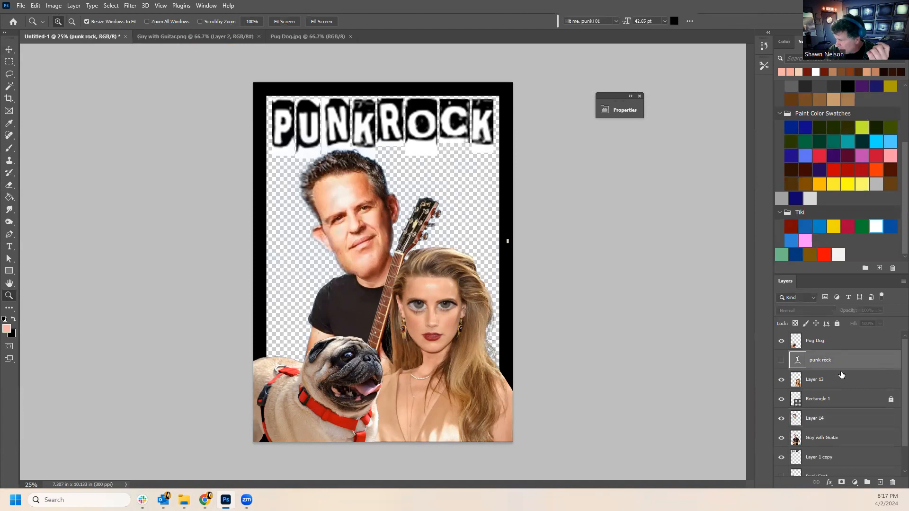
click(782, 361)
click(781, 361)
click(782, 361)
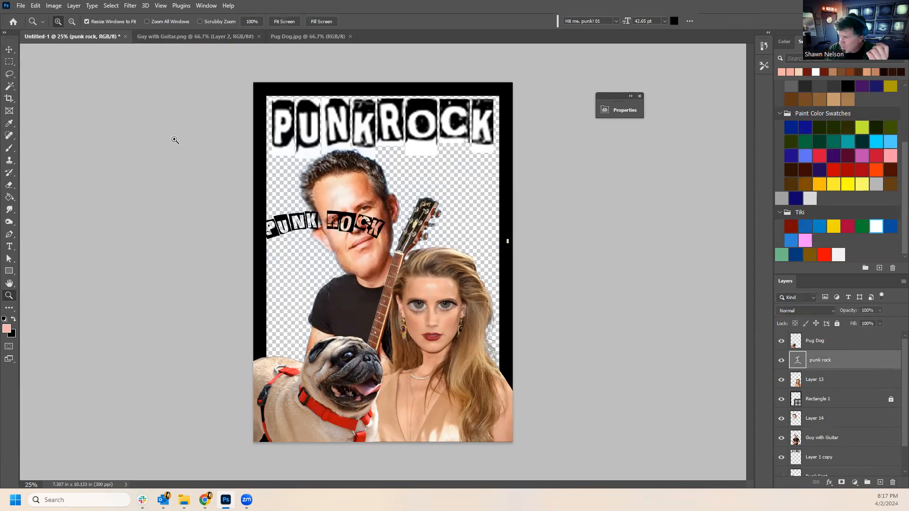
Move the arched "punk rock" text above the guitar headstock and scale it to 87.28% width and 59.10% height.
click(9, 49)
drag(312, 221, 429, 174)
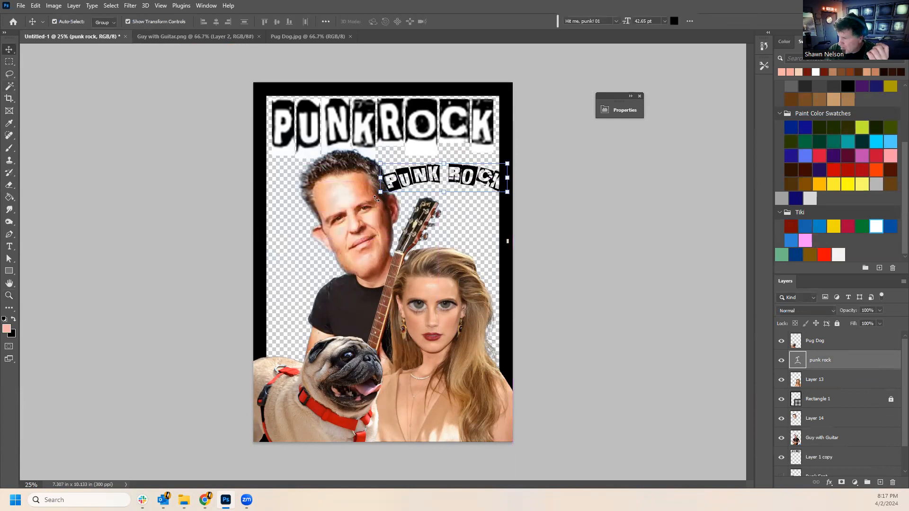
drag(381, 192, 395, 176)
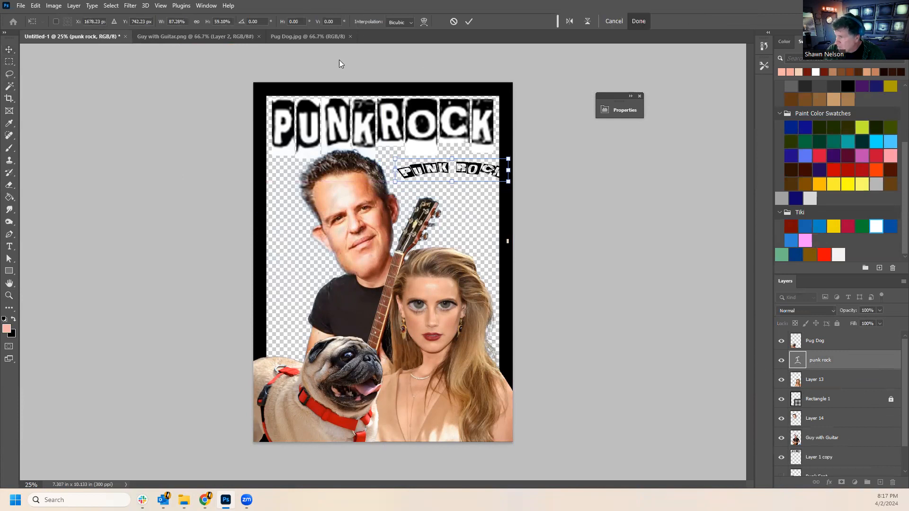
click(423, 22)
click(424, 22)
click(412, 22)
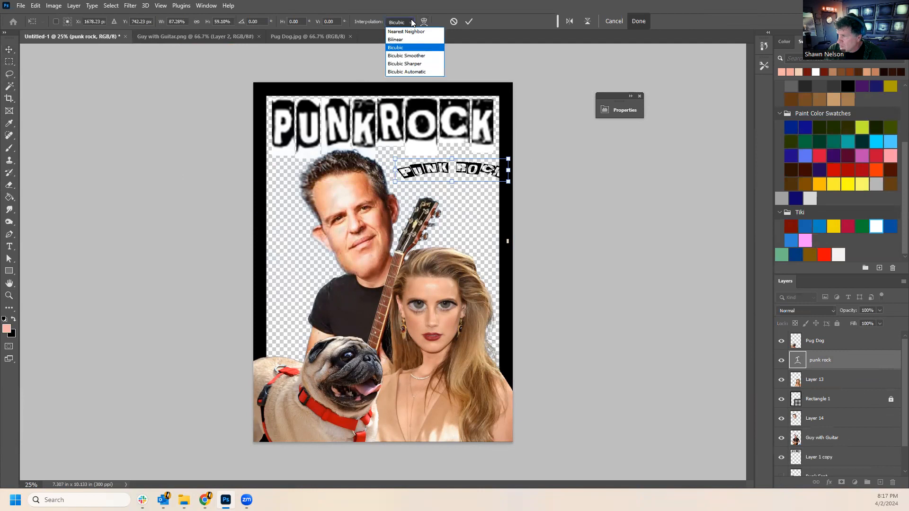
click(412, 22)
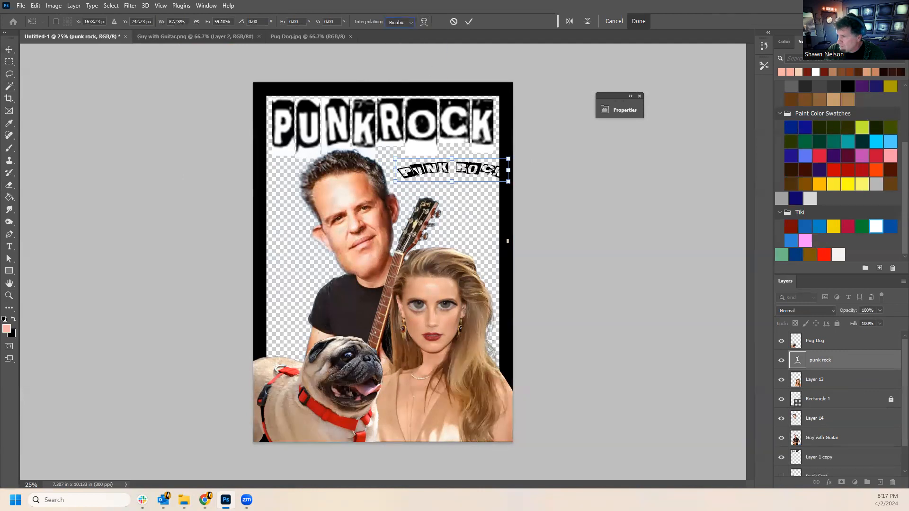
Remove the Arc warp from the small "punk rock" text by setting its warp style to None.
click(9, 247)
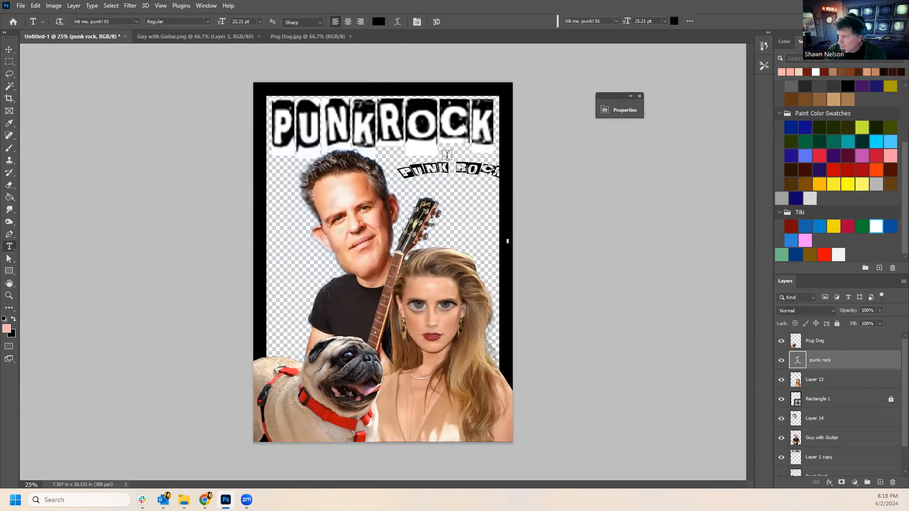
drag(401, 171, 509, 174)
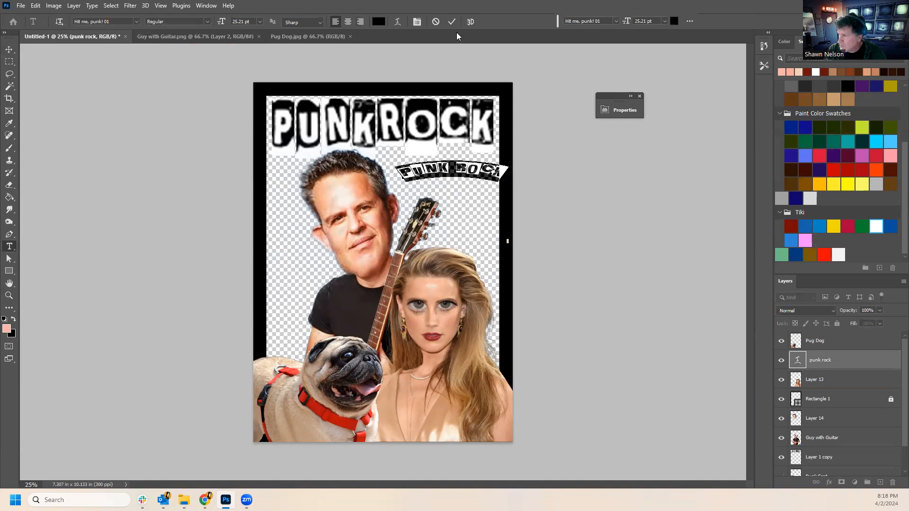
click(451, 24)
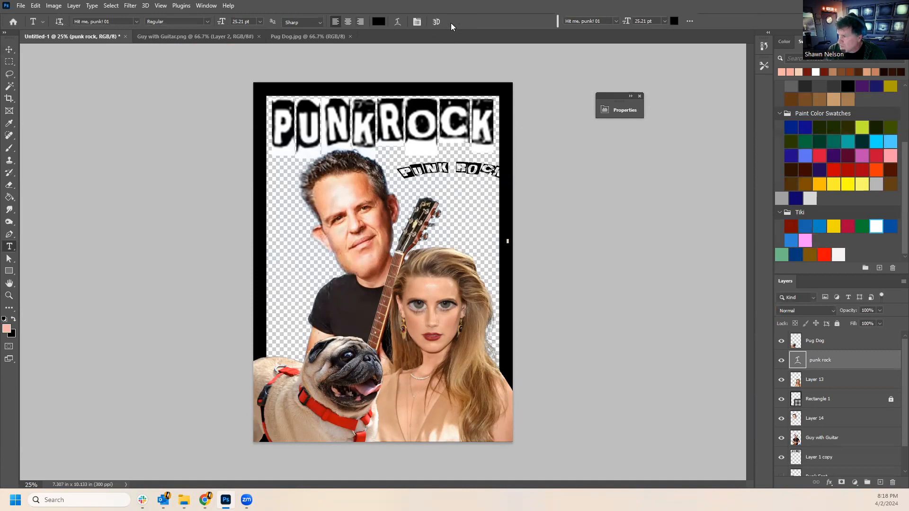
drag(400, 172, 554, 161)
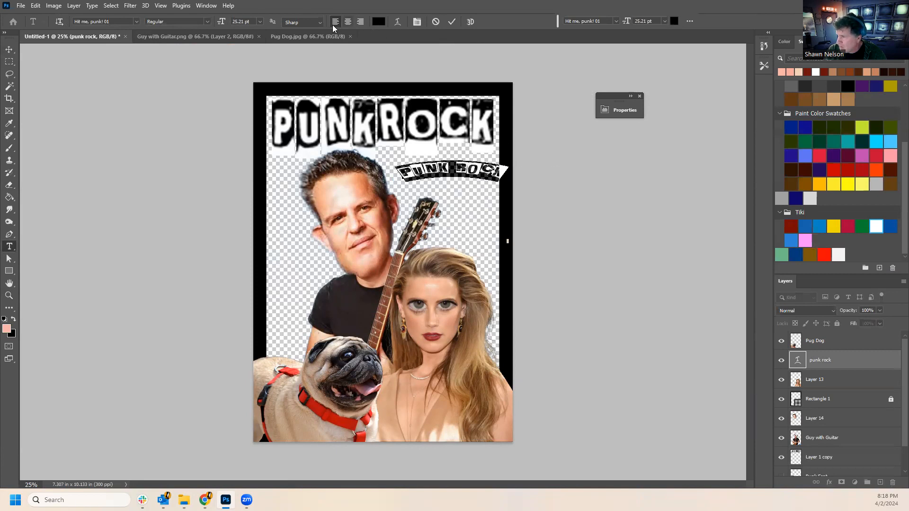
click(397, 23)
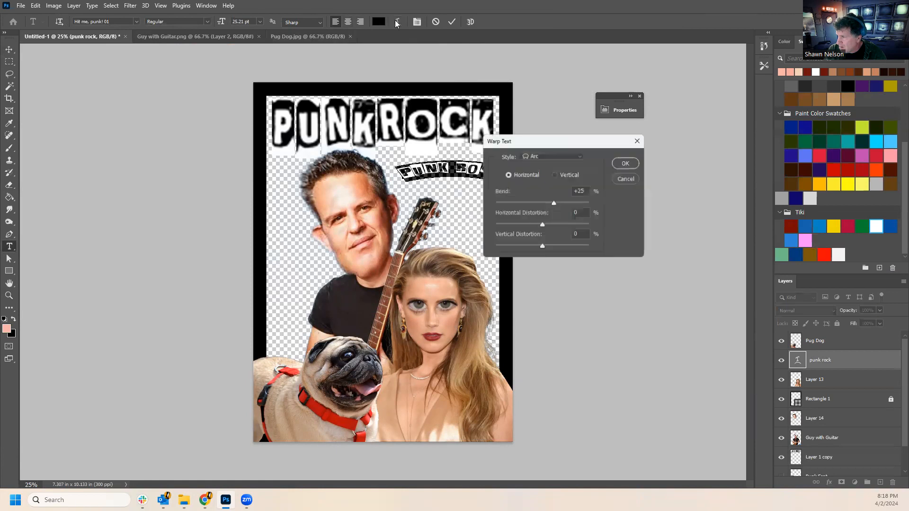
click(576, 157)
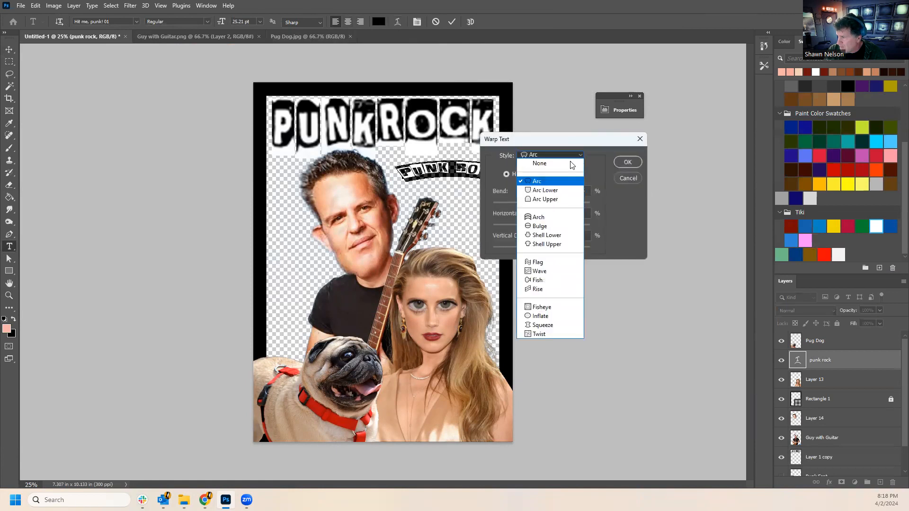
click(575, 163)
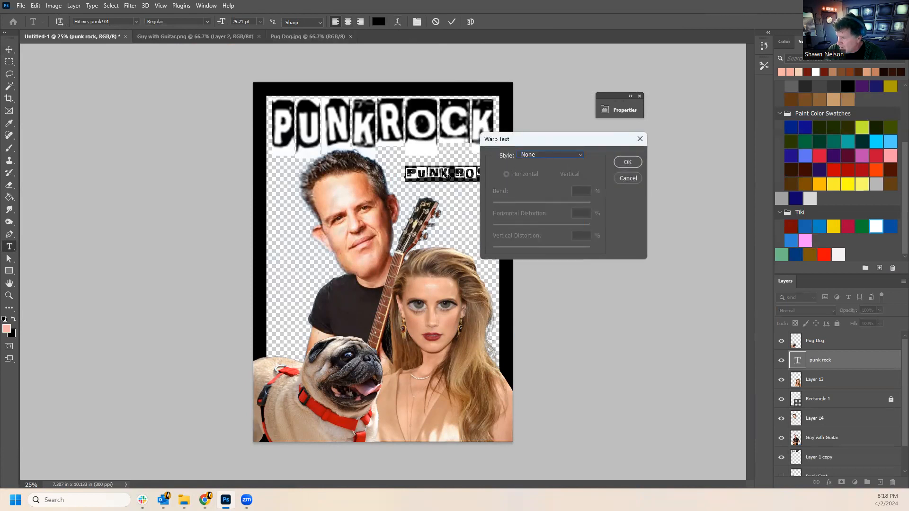
click(628, 162)
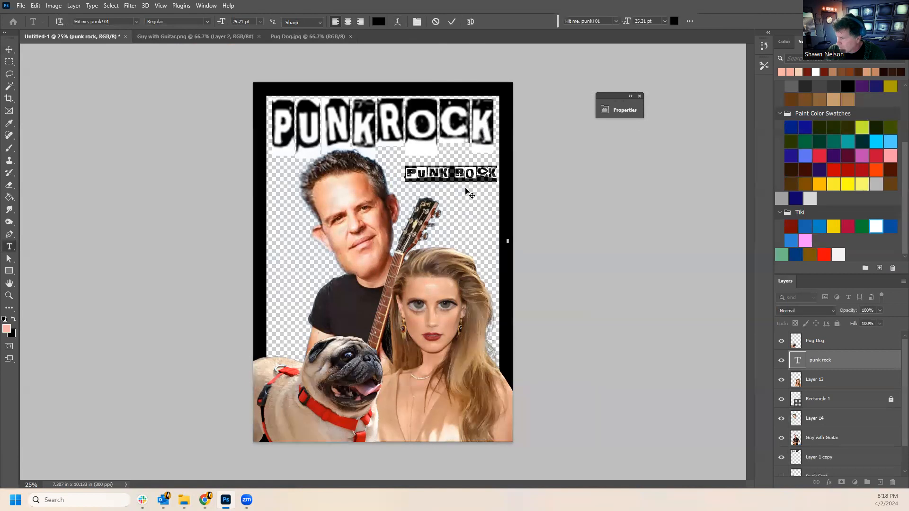
Replace the small "punk rock" text with "orama" and enlarge it to 81.23 pt beneath the "Rock" part of the title.
drag(406, 175, 526, 175)
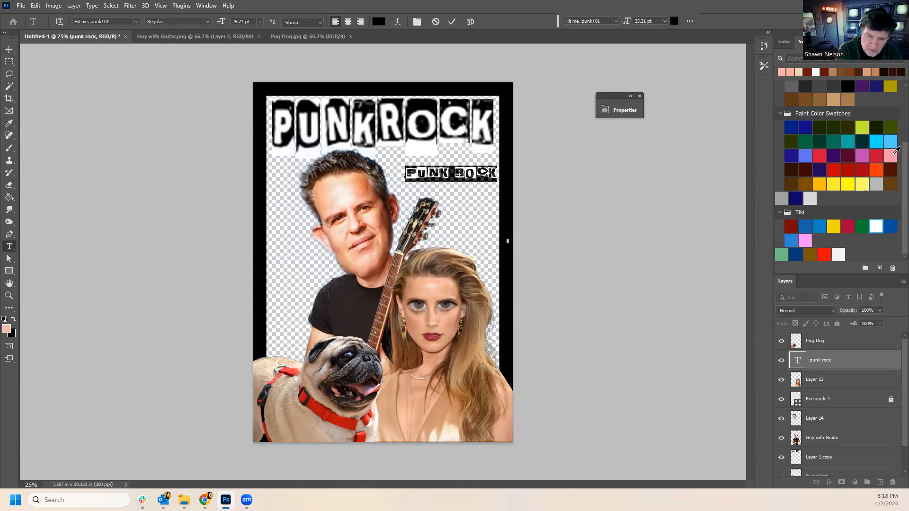
text(orama)
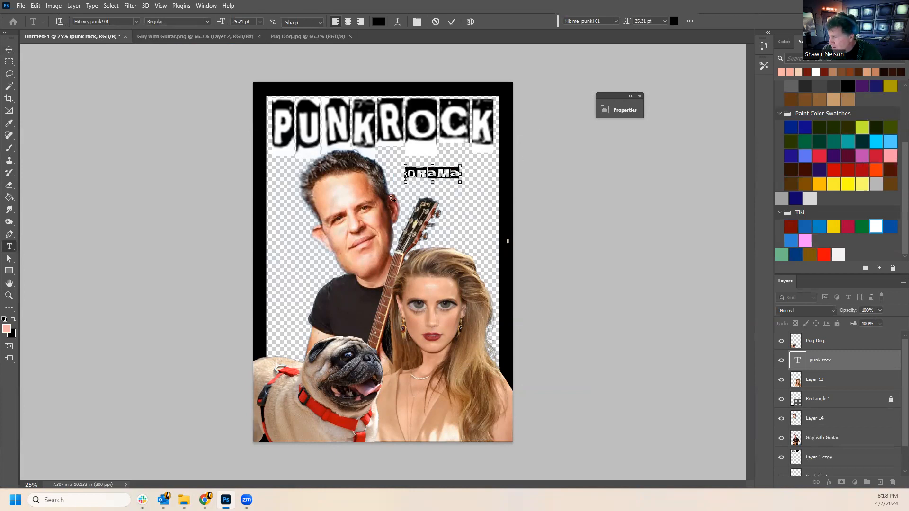
drag(459, 183, 503, 211)
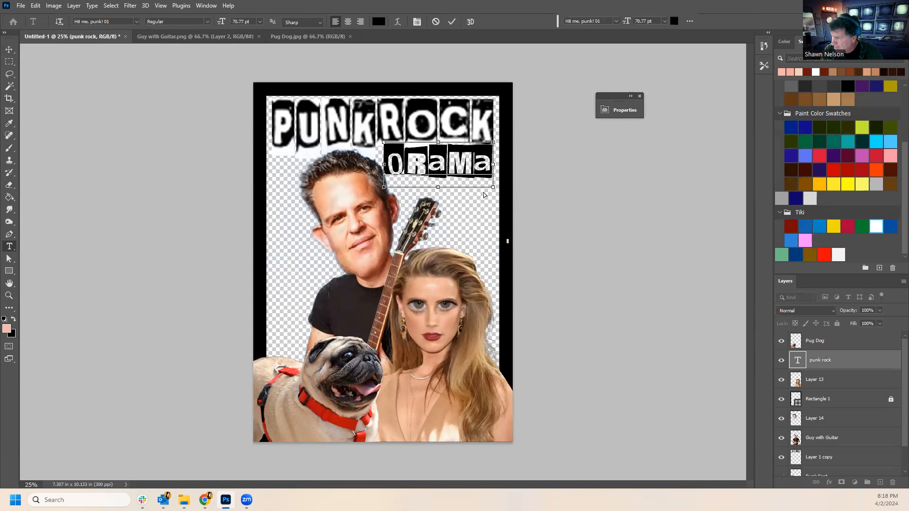
mouse_move(490, 190)
mouse_down()
mouse_move(506, 179)
mouse_move(497, 180)
mouse_up()
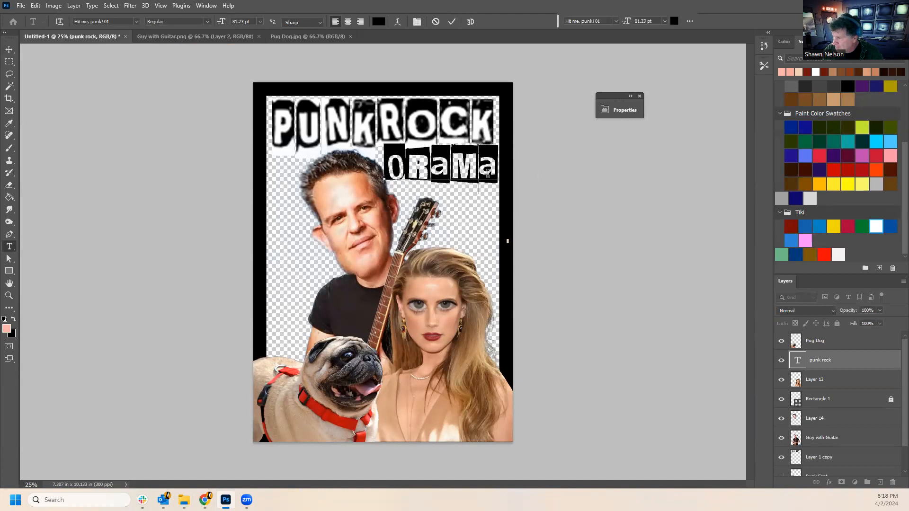
click(566, 219)
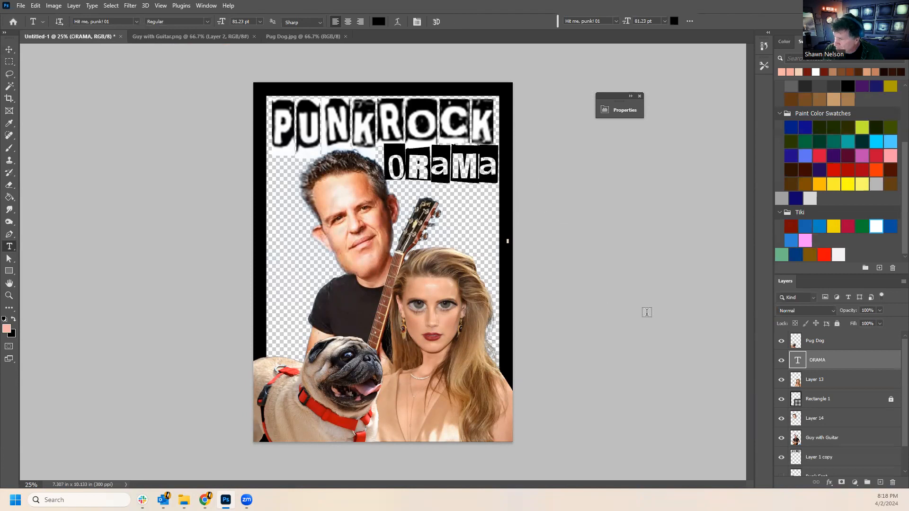
click(649, 315)
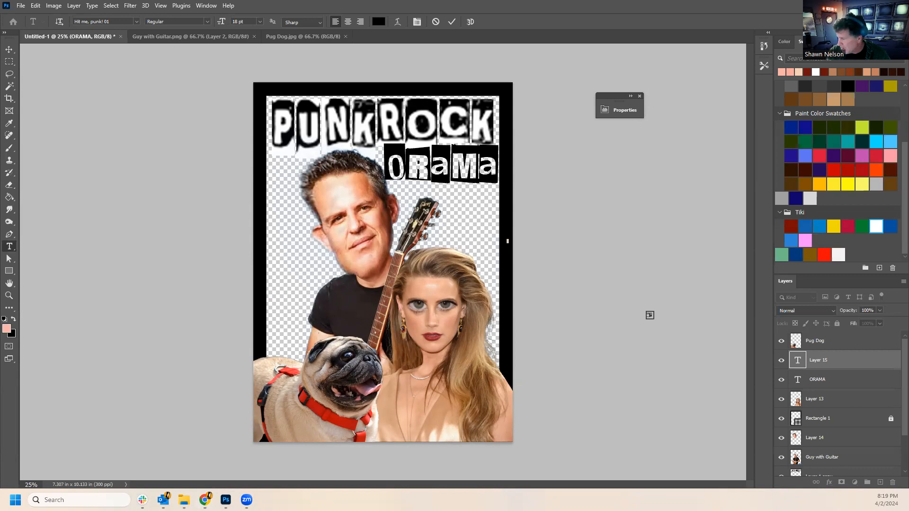
Place the "download" train photo directly above the Punk Font layer, scaled to 453.09% width and 409.88% height to fill the background.
scroll(882, 435, down, 1)
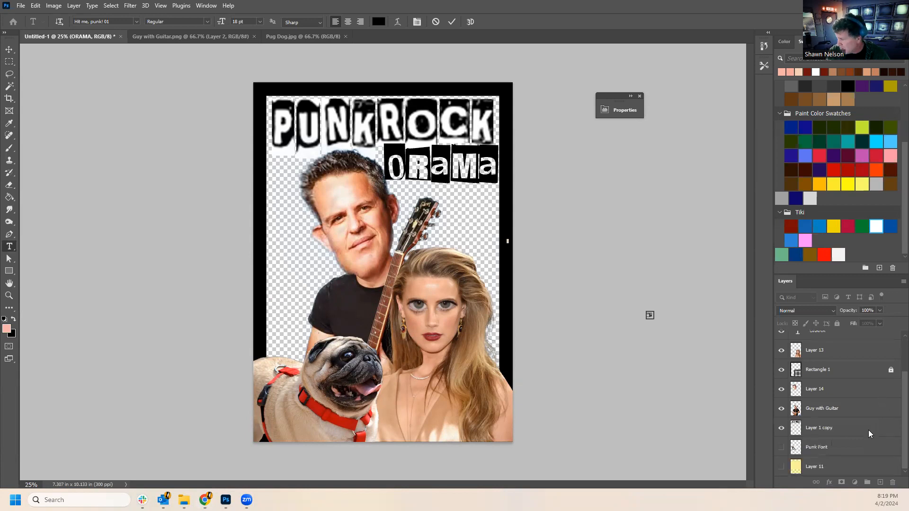
click(824, 464)
scroll(845, 465, down, 1)
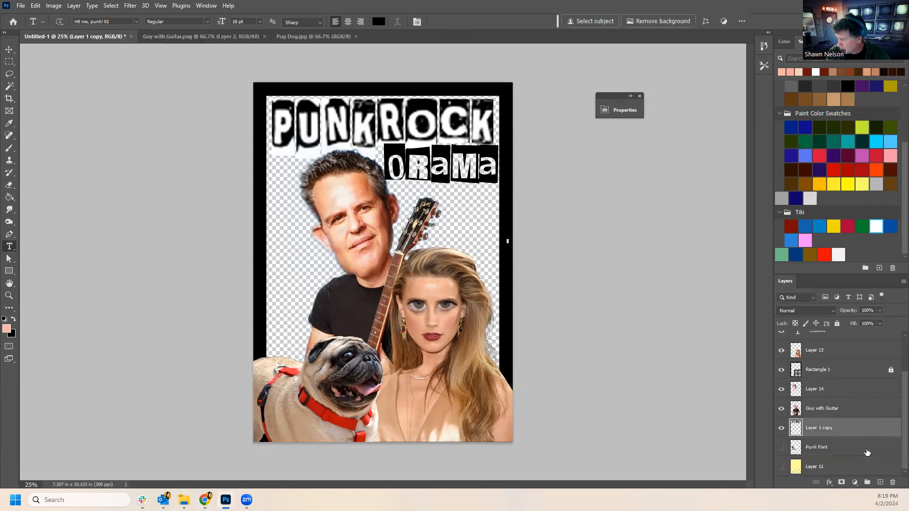
click(837, 450)
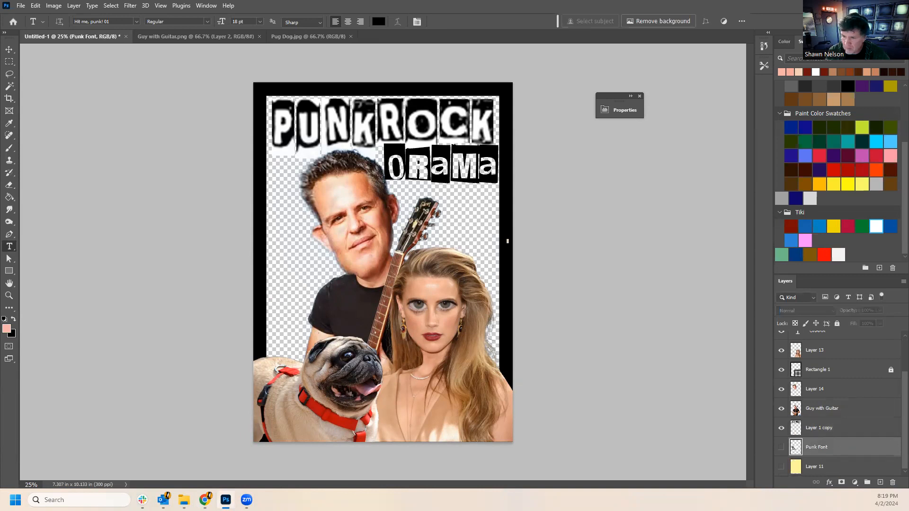
drag(350, 386, 436, 229)
drag(314, 216, 203, 82)
drag(448, 308, 795, 466)
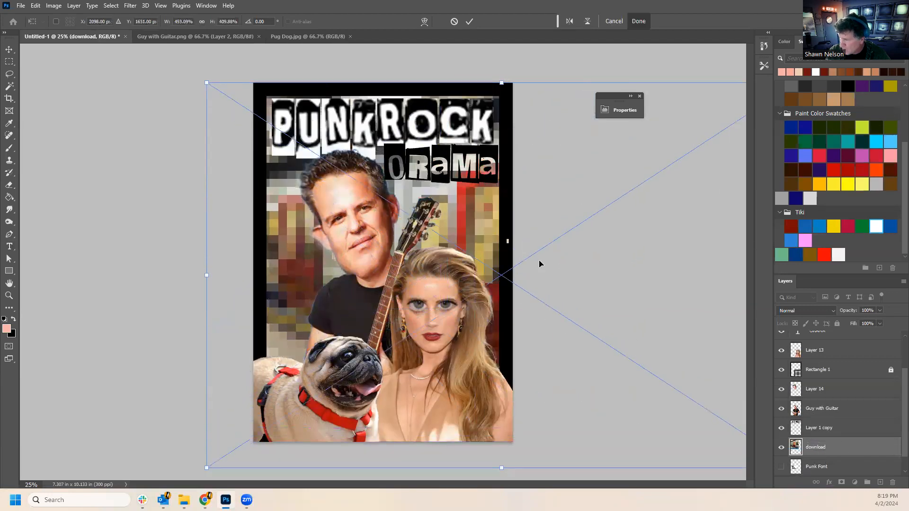
drag(481, 221, 439, 231)
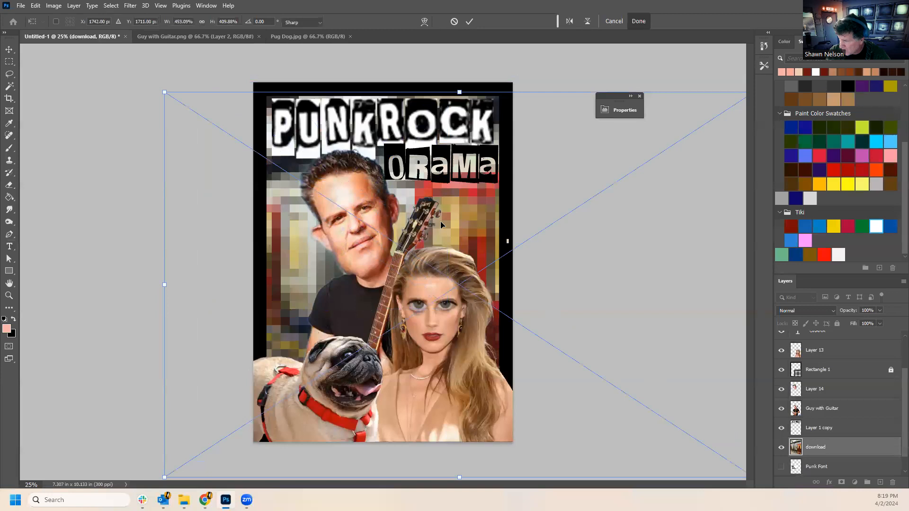
key(Return)
key(t)
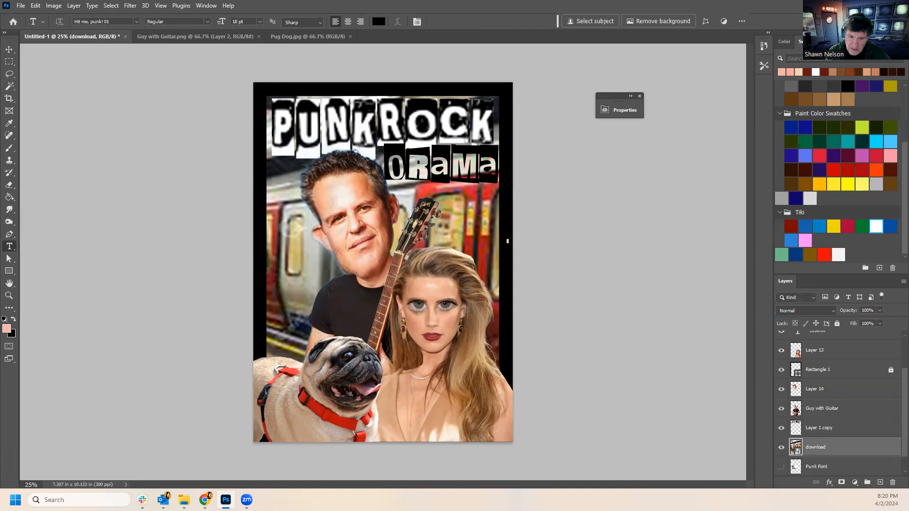
Place the black-and-white "images" tunnel photo above the train photo and enlarge it to cover the whole poster behind the figures.
key(alt+Tab)
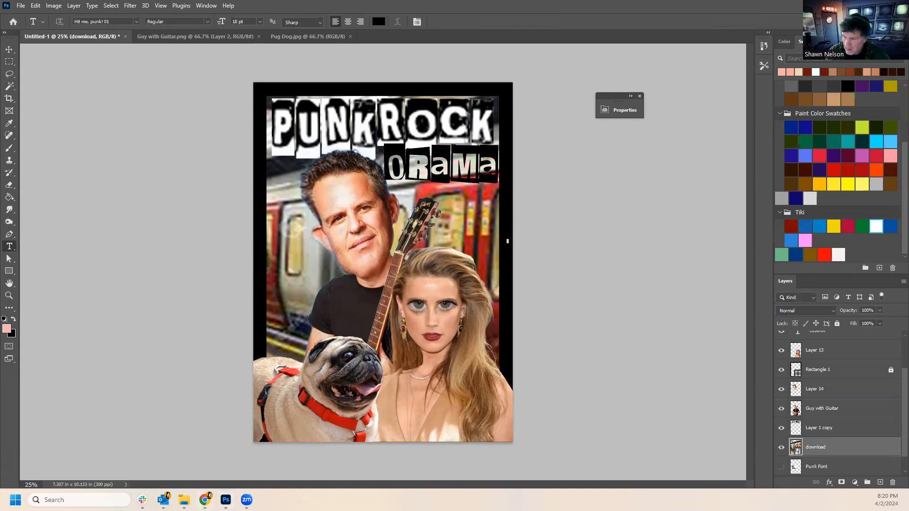
drag(264, 322, 304, 274)
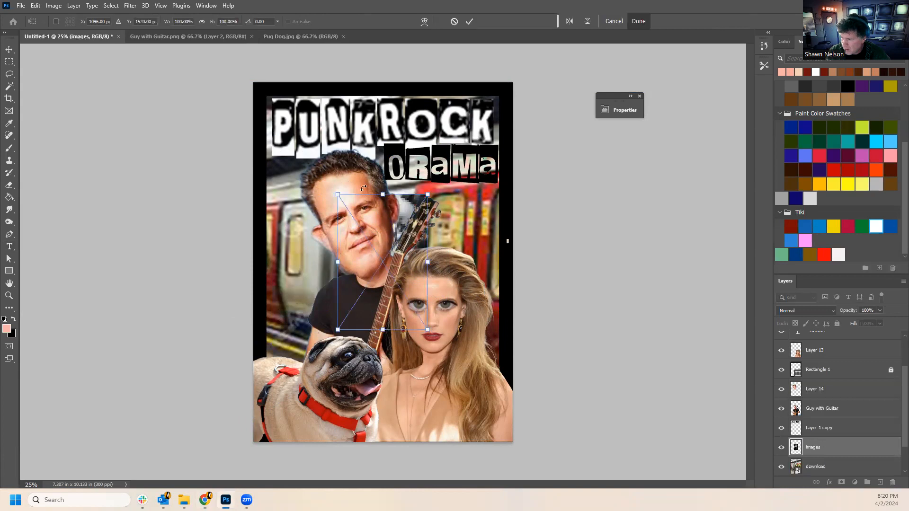
drag(338, 194, 248, 83)
drag(426, 329, 582, 471)
drag(489, 246, 458, 240)
key(Return)
key(t)
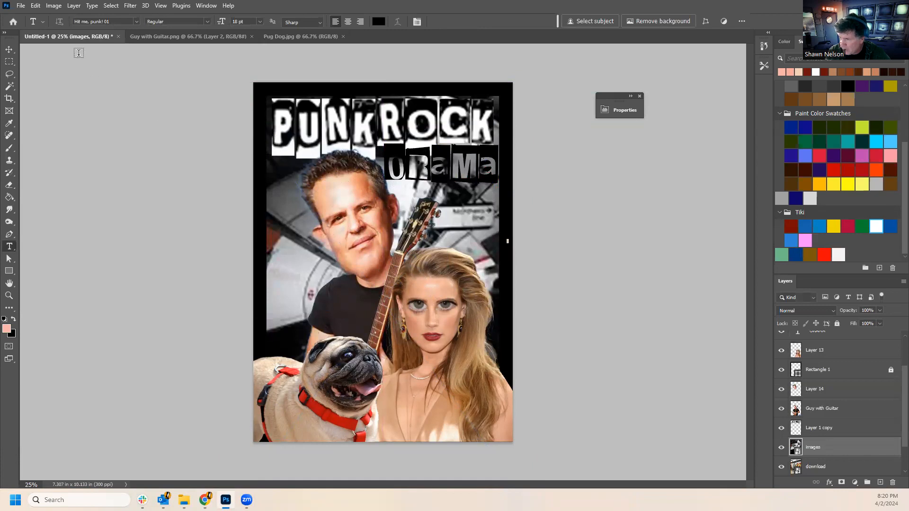
Shift the tunnel photo upward behind the figures and scale it to 389.25% width and 346.12% height.
click(10, 49)
drag(303, 260, 342, 193)
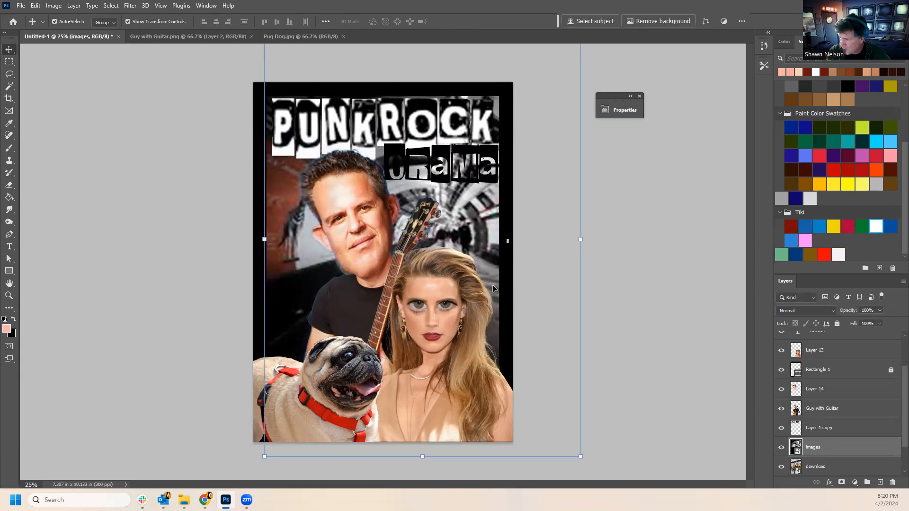
drag(579, 457, 613, 477)
drag(474, 249, 455, 222)
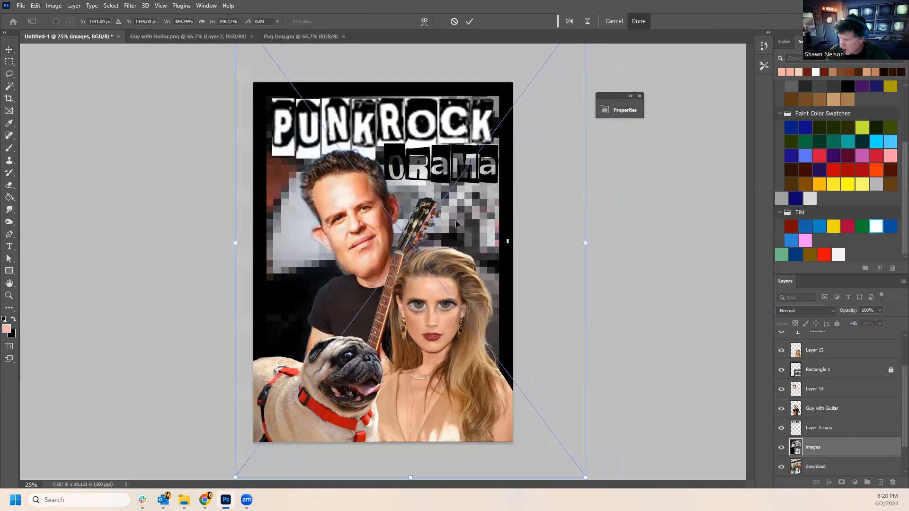
key(Return)
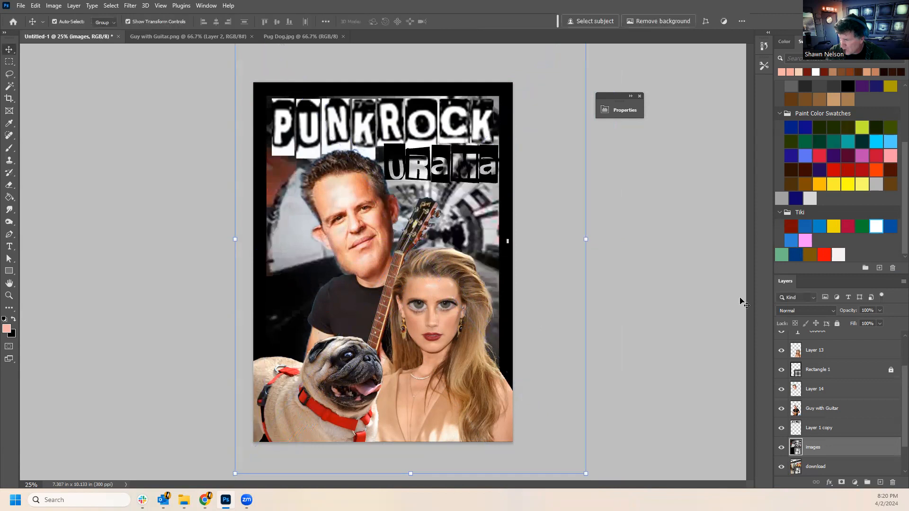
drag(482, 235, 482, 234)
click(589, 252)
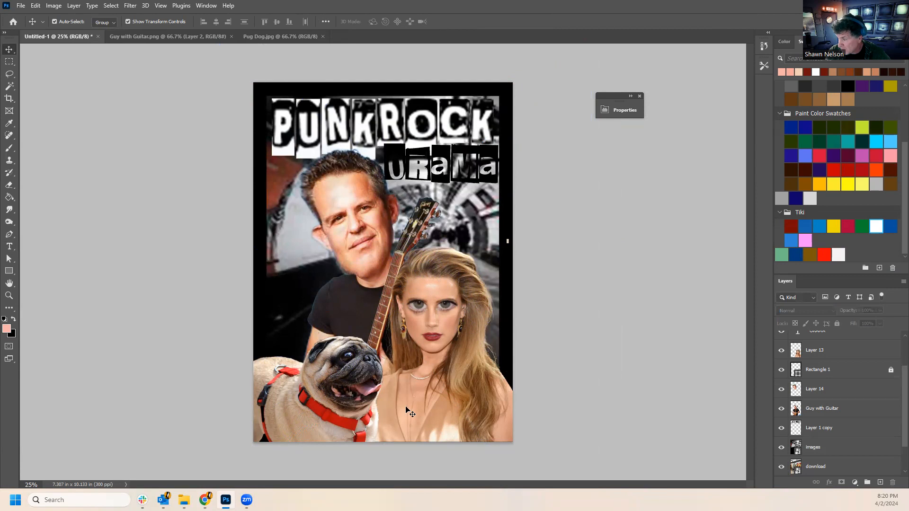
Check which layers hold the woman, the pug, the guitarist's head and his body.
click(429, 415)
click(319, 383)
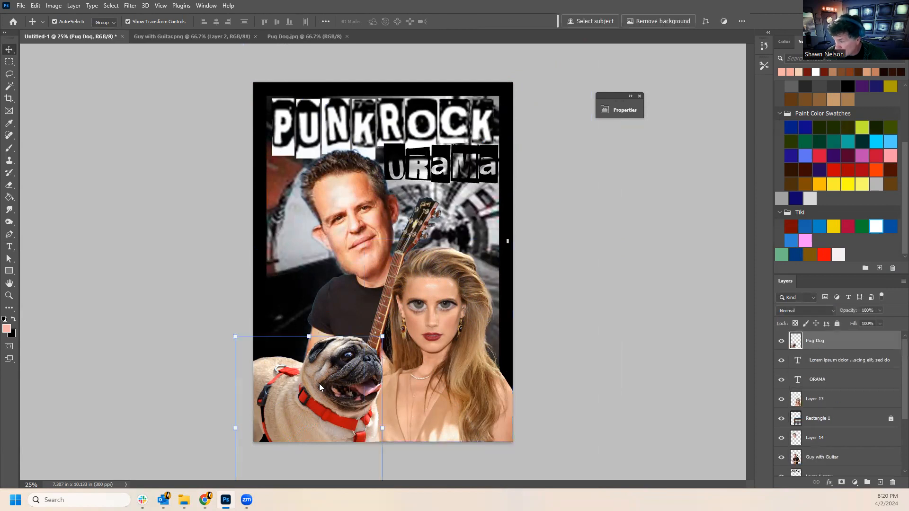
click(578, 374)
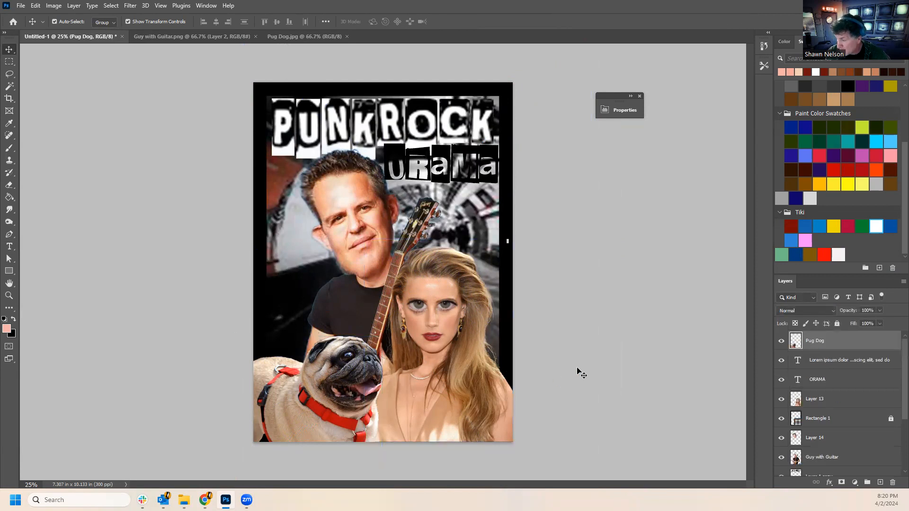
click(356, 239)
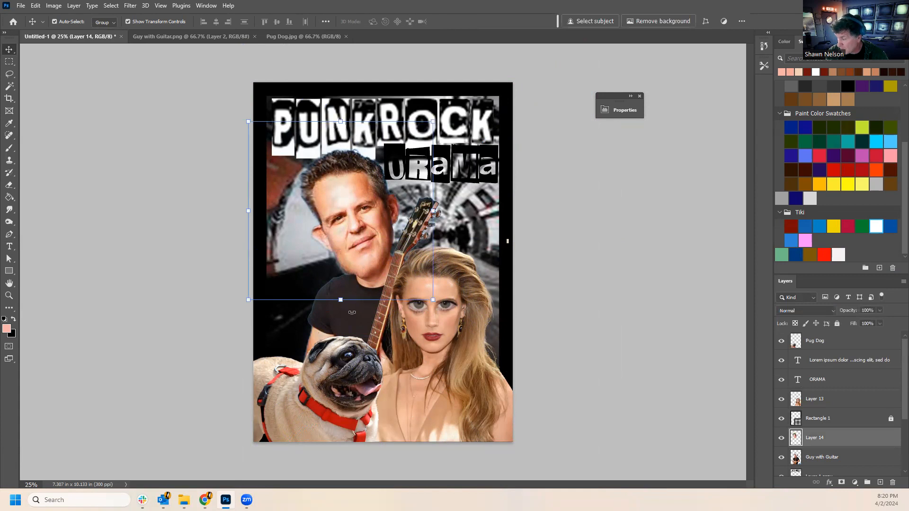
click(598, 378)
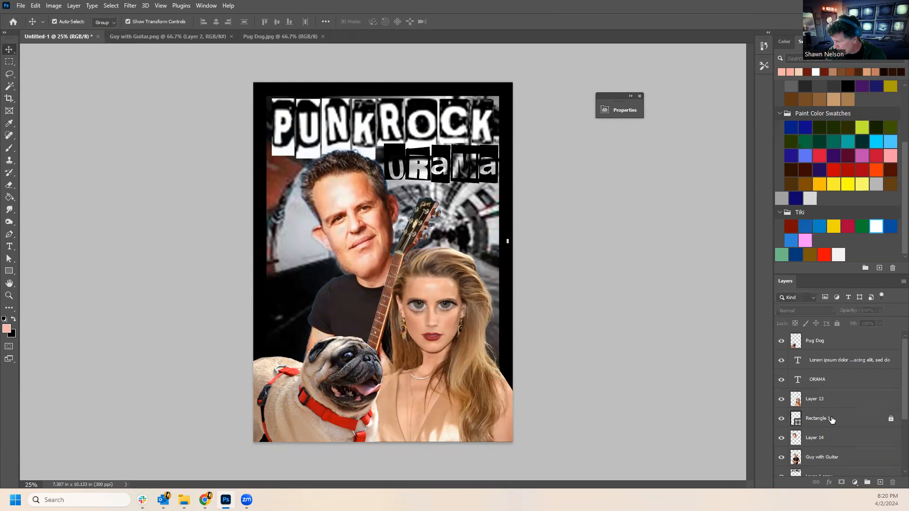
scroll(833, 421, down, 1)
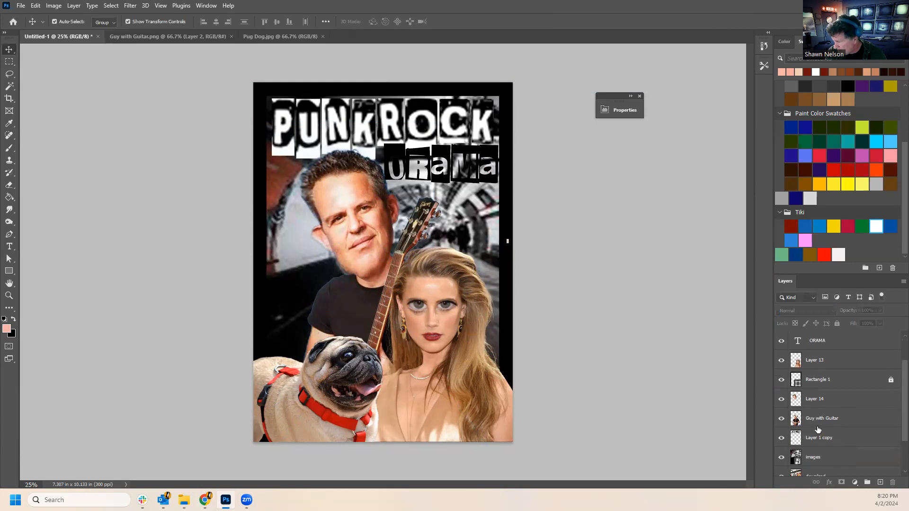
click(817, 420)
click(822, 443)
click(826, 422)
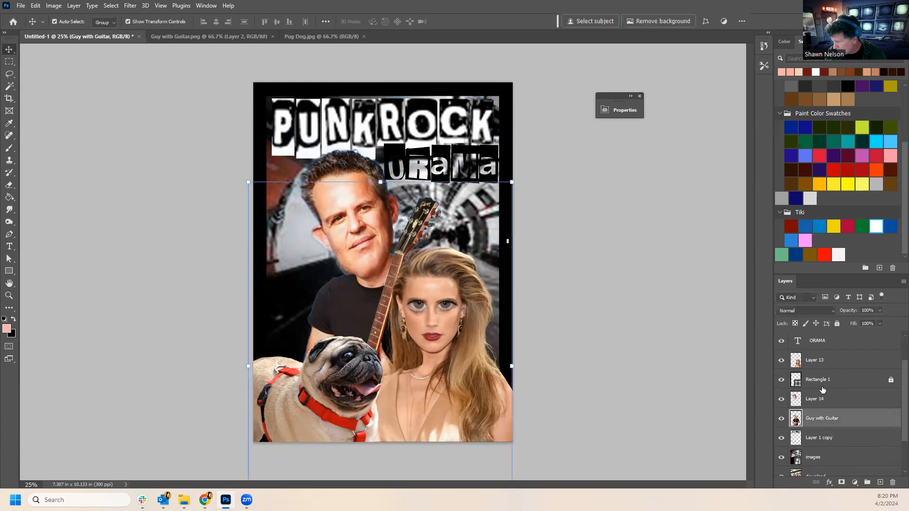
Move the Rectangle 1 border layer to the top of the layer stack, above Pug Dog.
scroll(834, 370, up, 1)
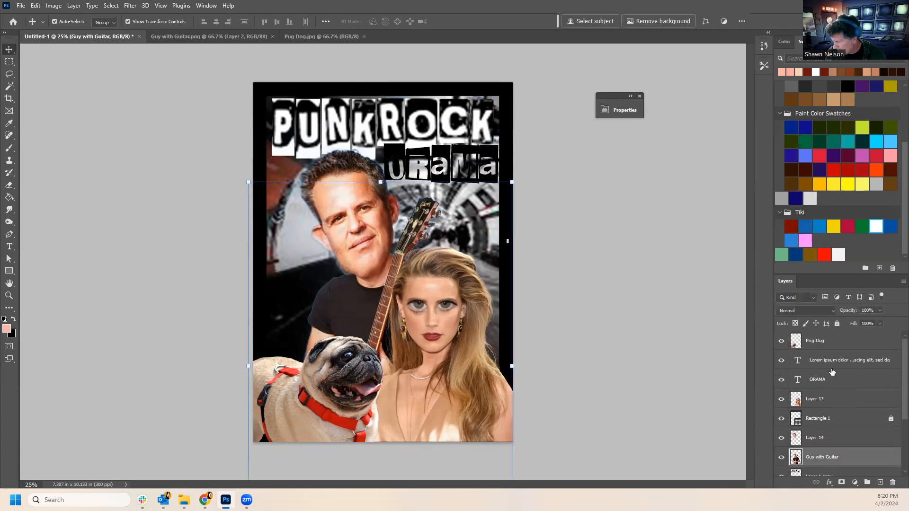
click(782, 419)
click(783, 419)
drag(819, 419, 810, 337)
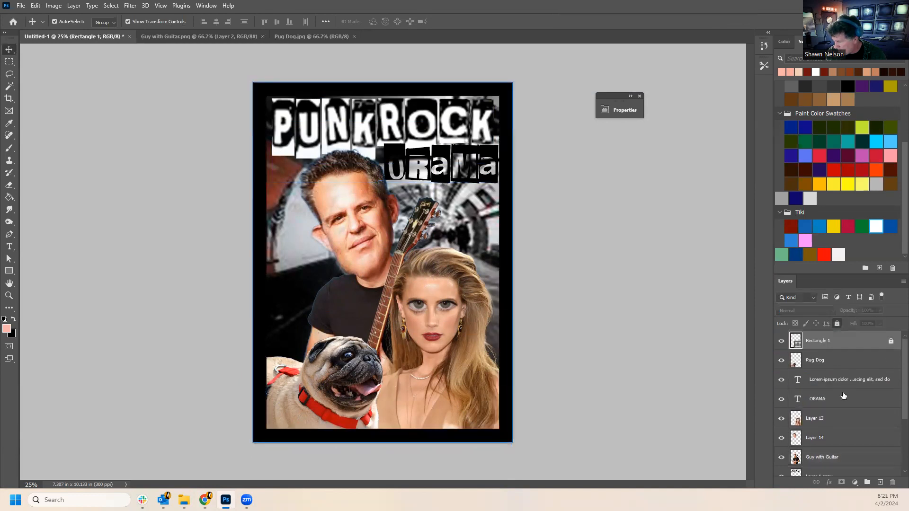
Move the Pug Dog layer below the ORAMA text layer, directly above Layer 13.
scroll(844, 398, down, 1)
click(824, 380)
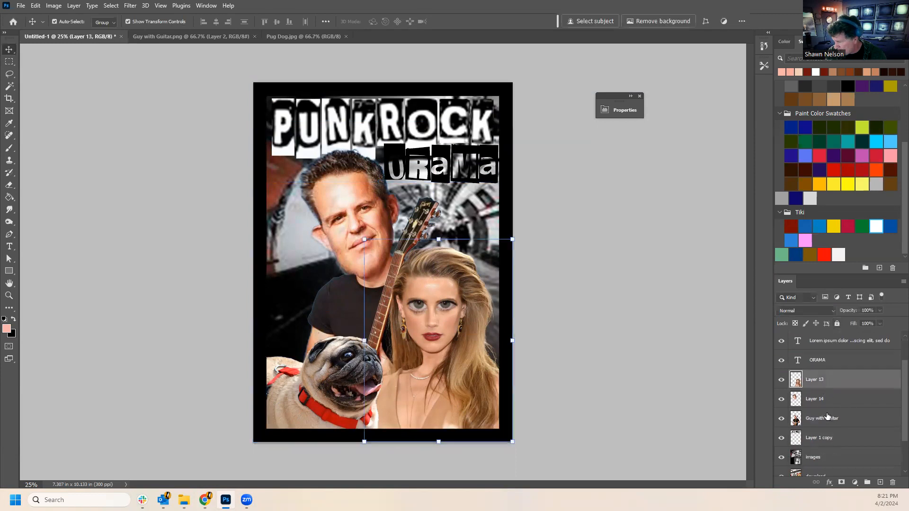
scroll(828, 417, down, 2)
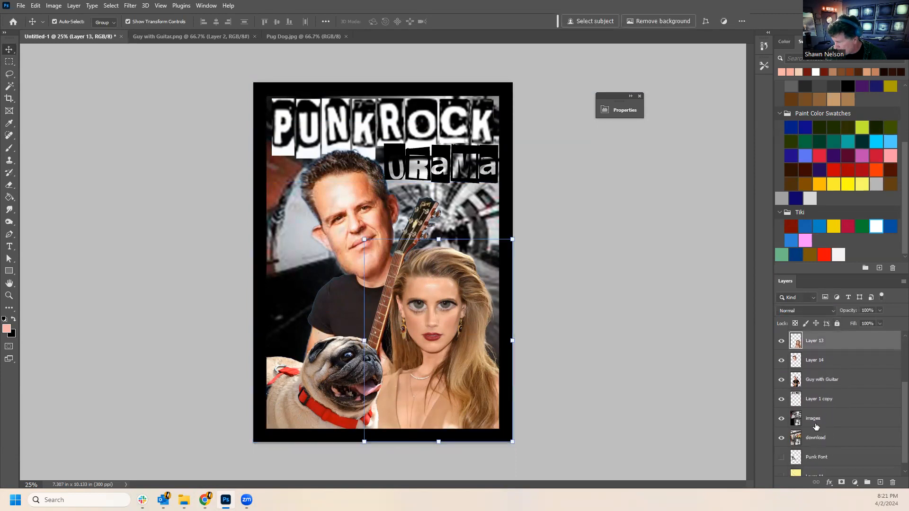
shift+click(821, 381)
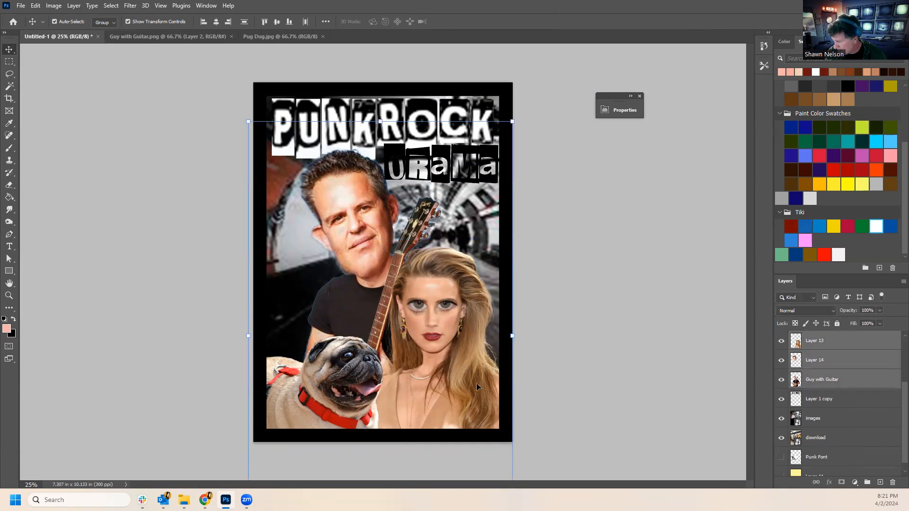
click(340, 375)
drag(834, 345, 829, 393)
Select the Guy with Guitar, Layer 14, Layer 13 and Pug Dog layers together, dismissing the Duplicate Layers dialog.
scroll(833, 419, down, 3)
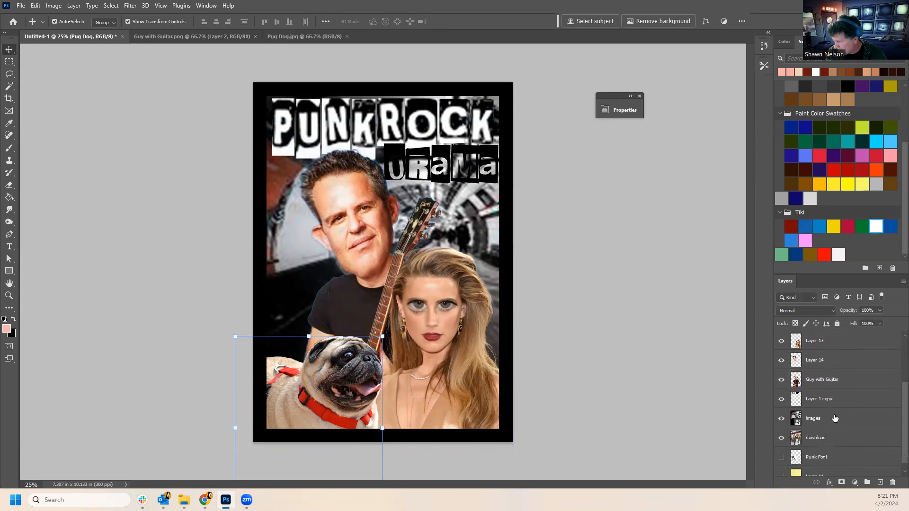
scroll(846, 409, up, 2)
click(836, 418)
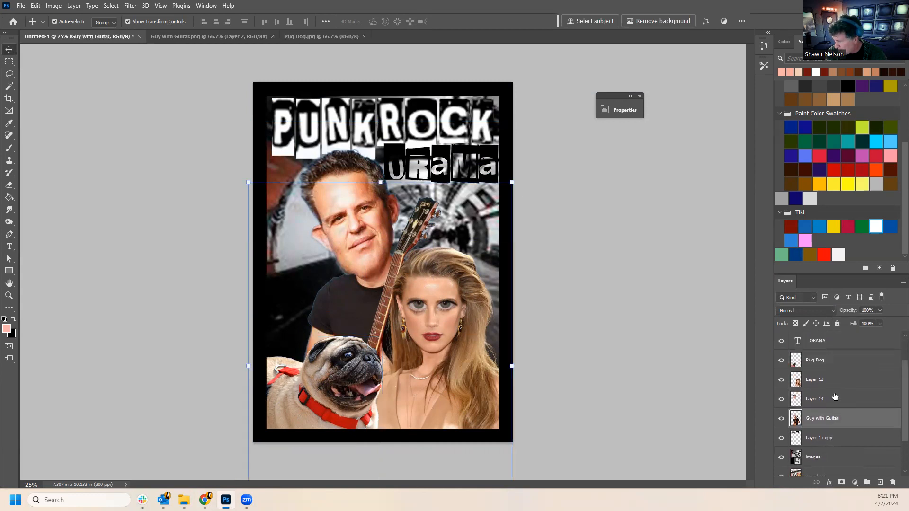
shift+click(827, 364)
right_click(824, 366)
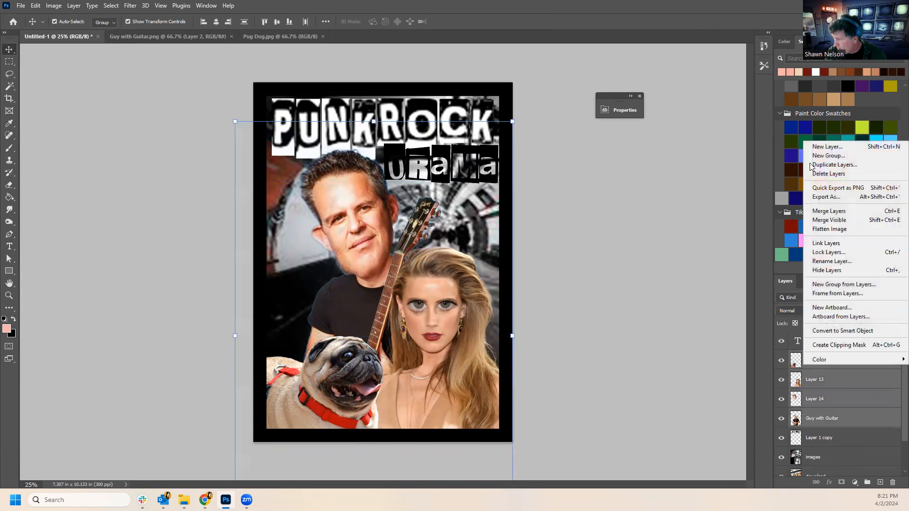
click(833, 165)
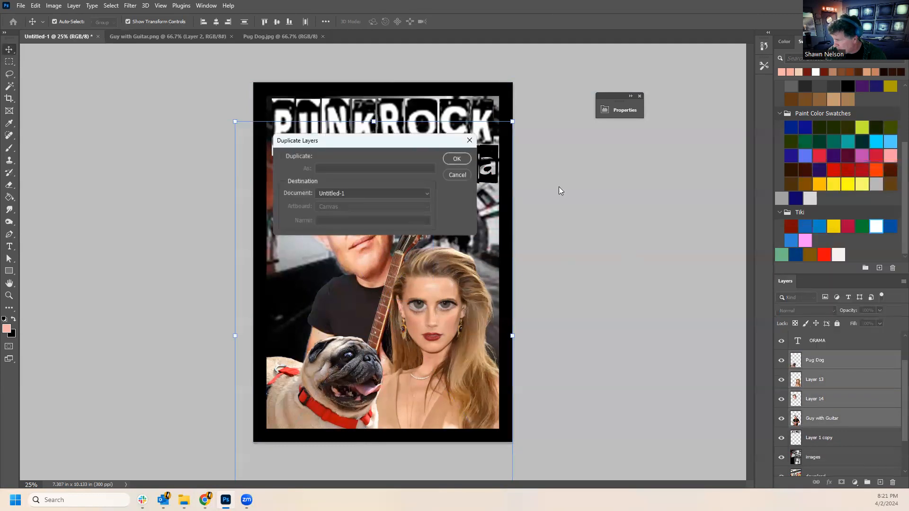
click(458, 175)
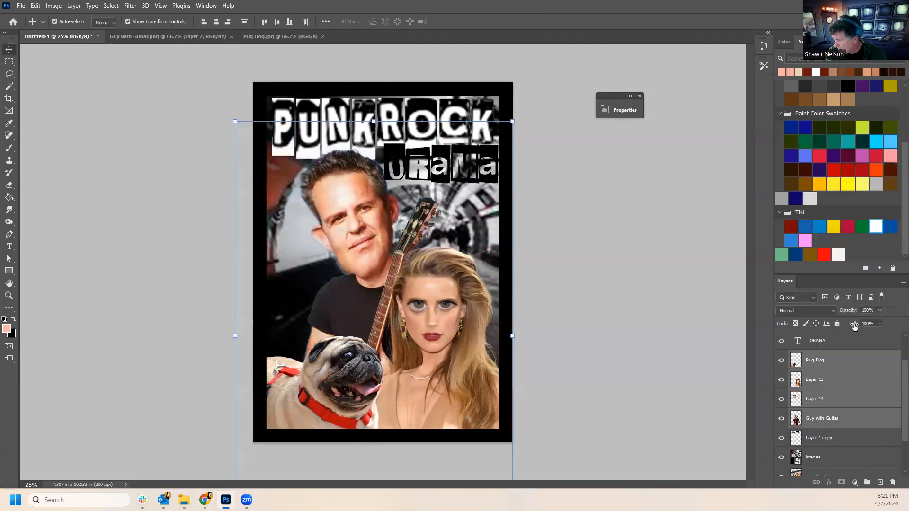
Duplicate the selected Pug Dog, Layer 13, Layer 14 and Guy with Guitar layers within Untitled-1 and merge the copies into one layer.
right_click(839, 358)
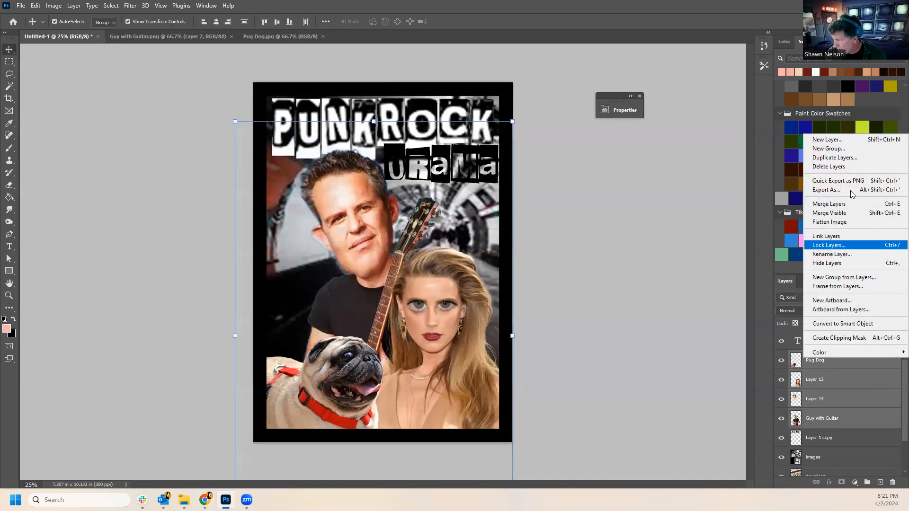
click(837, 158)
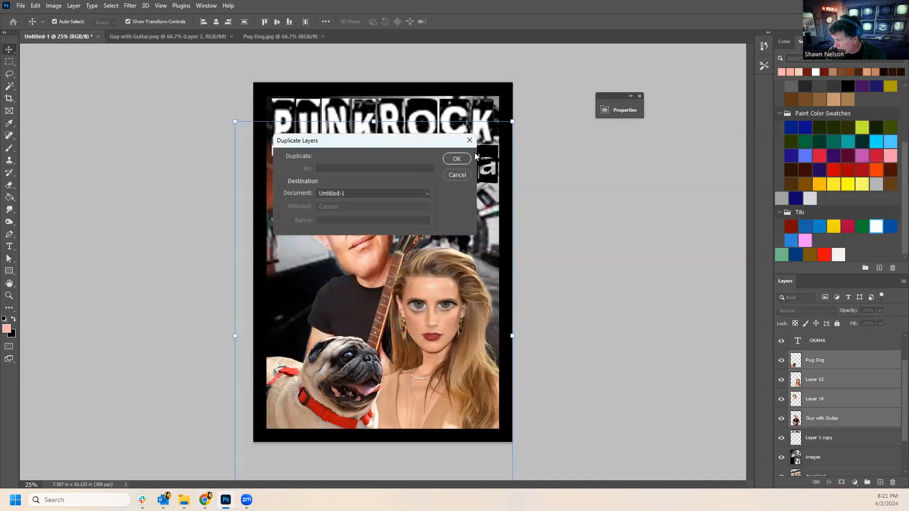
click(457, 159)
right_click(872, 370)
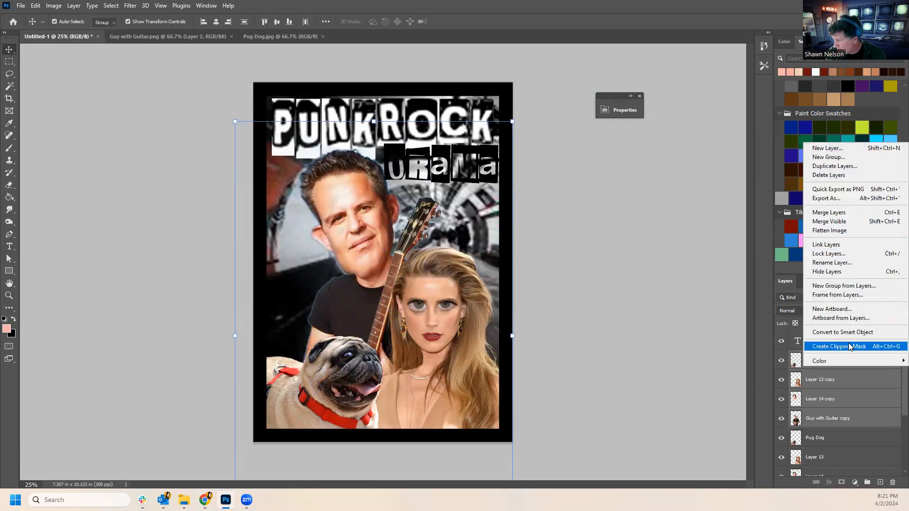
click(832, 213)
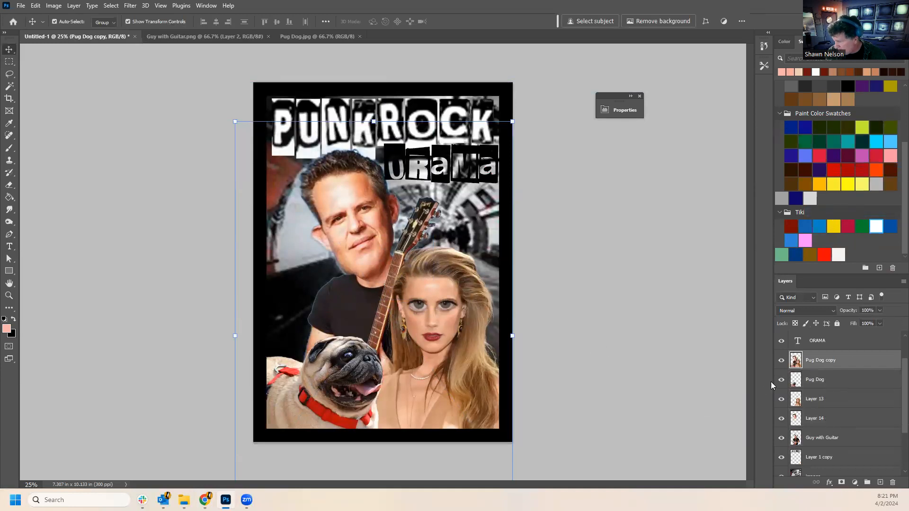
Preview blend modes such as Difference on the merged figures layer, leaving it on Normal.
click(799, 310)
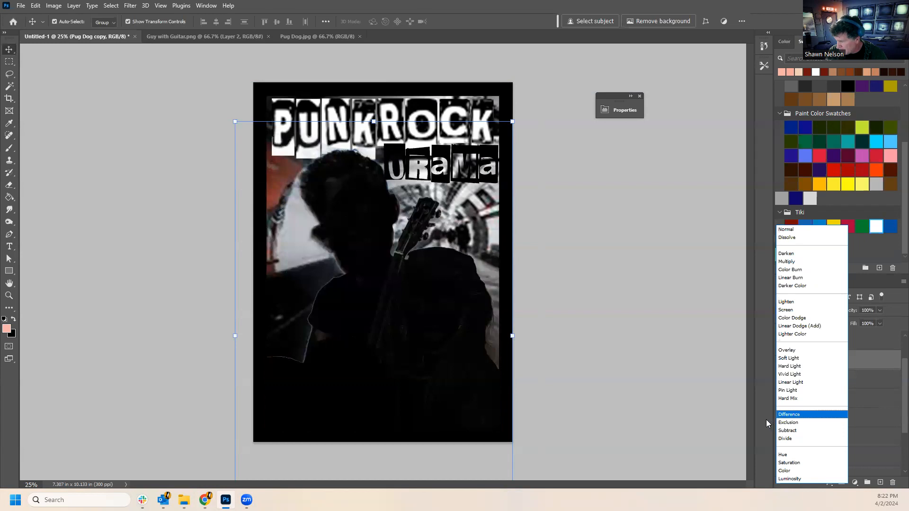
click(881, 452)
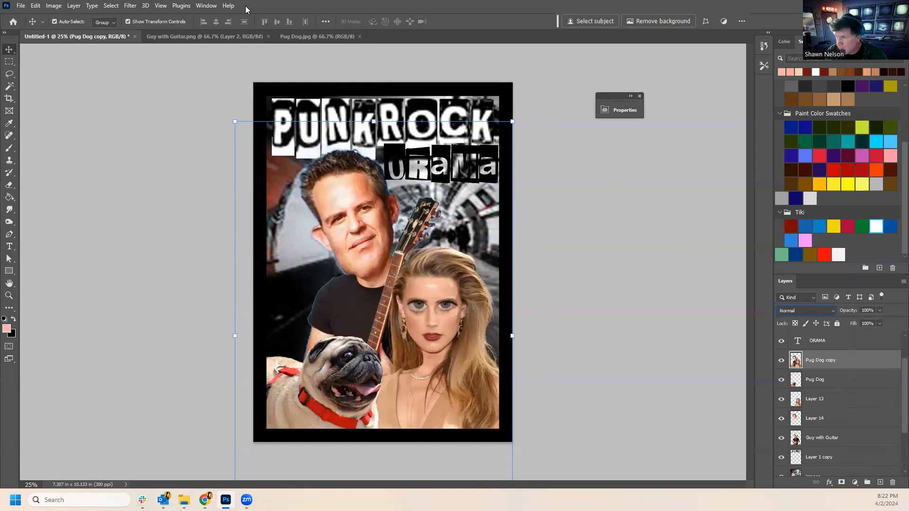
Try the Colorize neural filter on the merged figures layer with the Retro green profile.
click(128, 6)
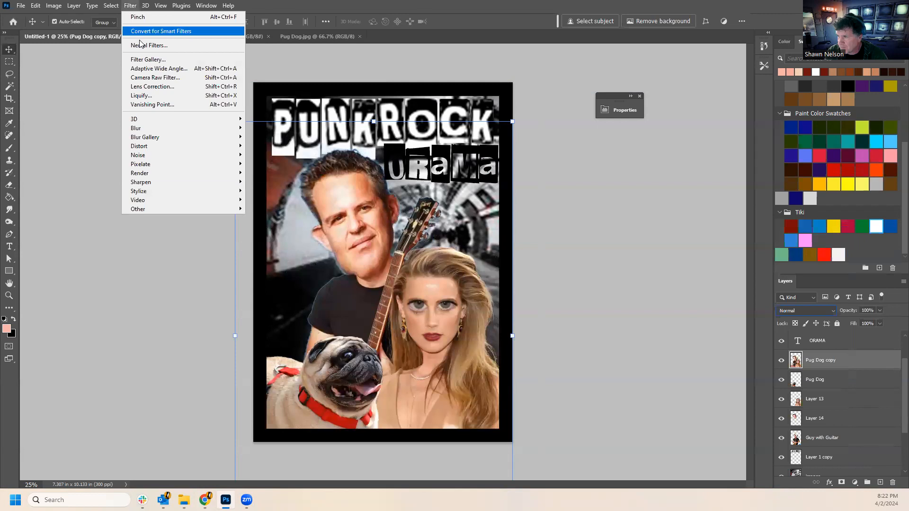
click(160, 46)
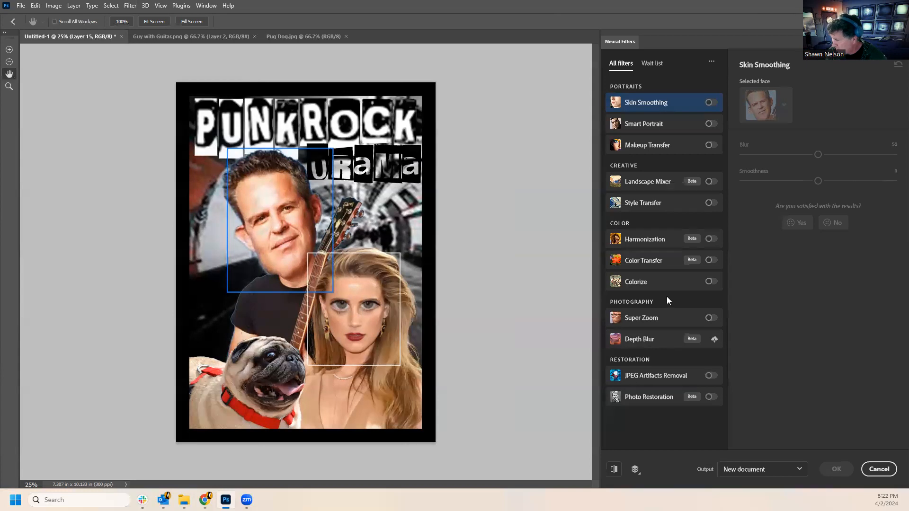
click(710, 283)
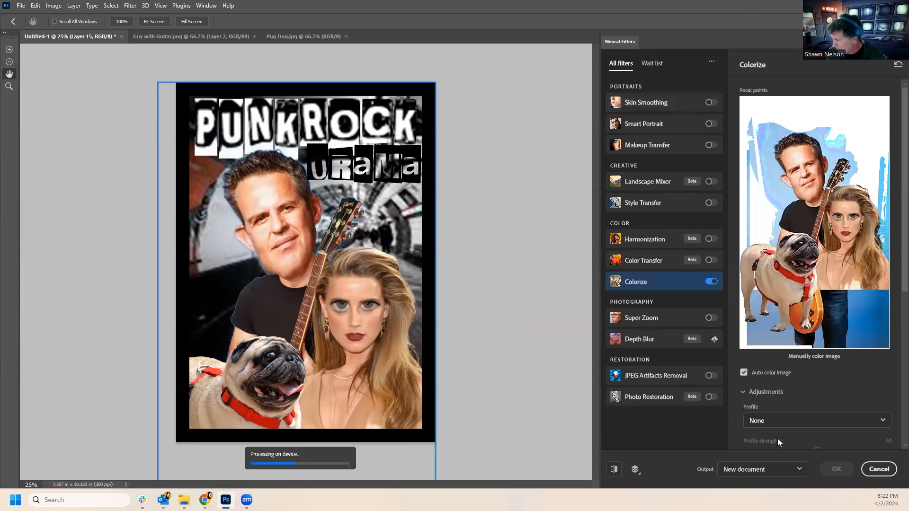
click(779, 423)
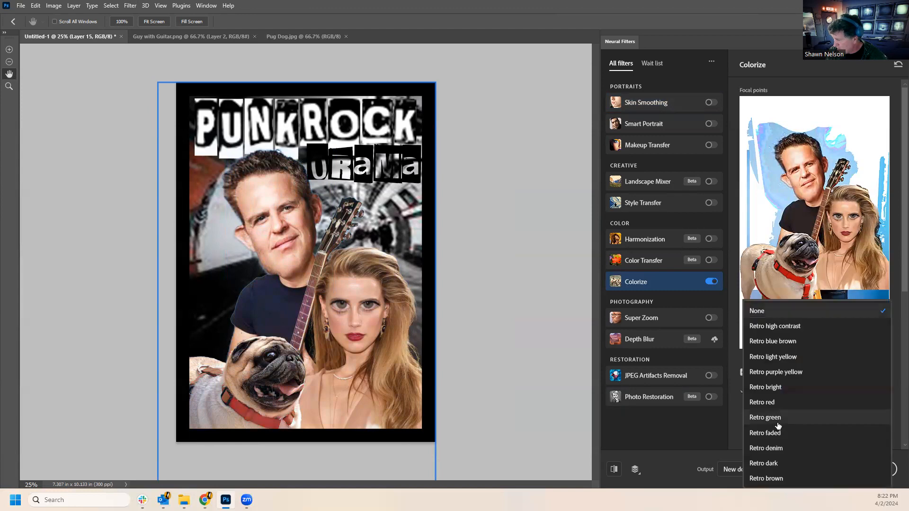
click(779, 418)
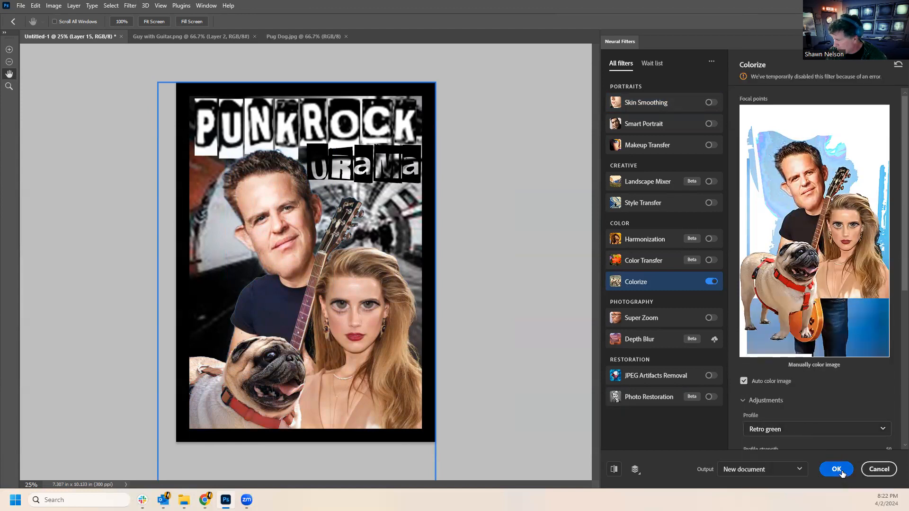
scroll(798, 344, down, 1)
scroll(798, 341, down, 3)
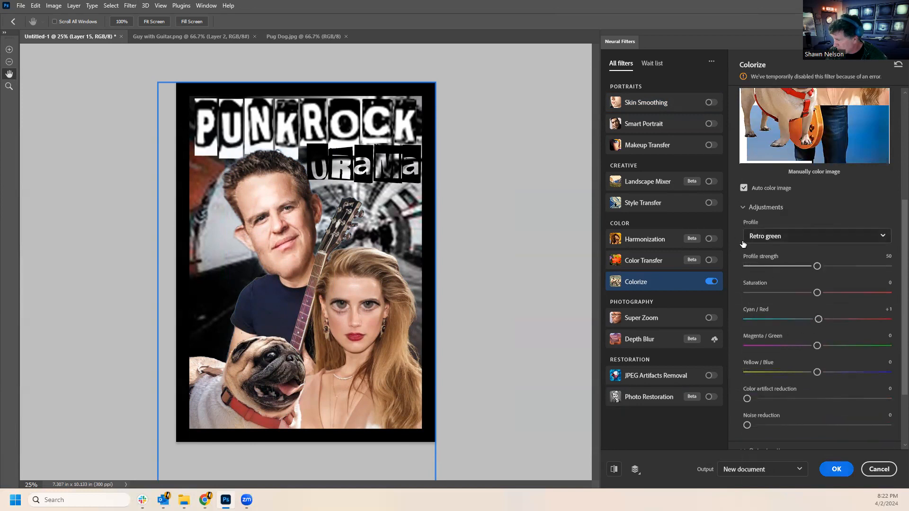
scroll(758, 258, up, 1)
click(777, 285)
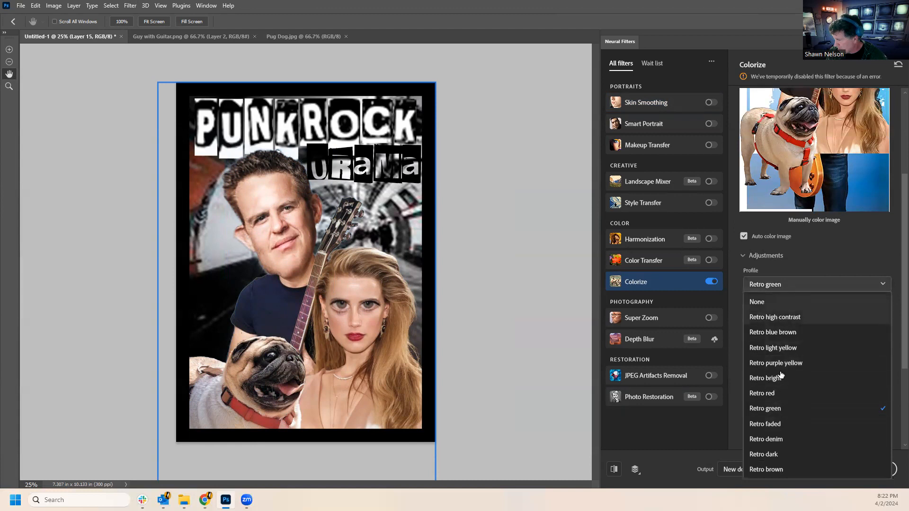
click(651, 429)
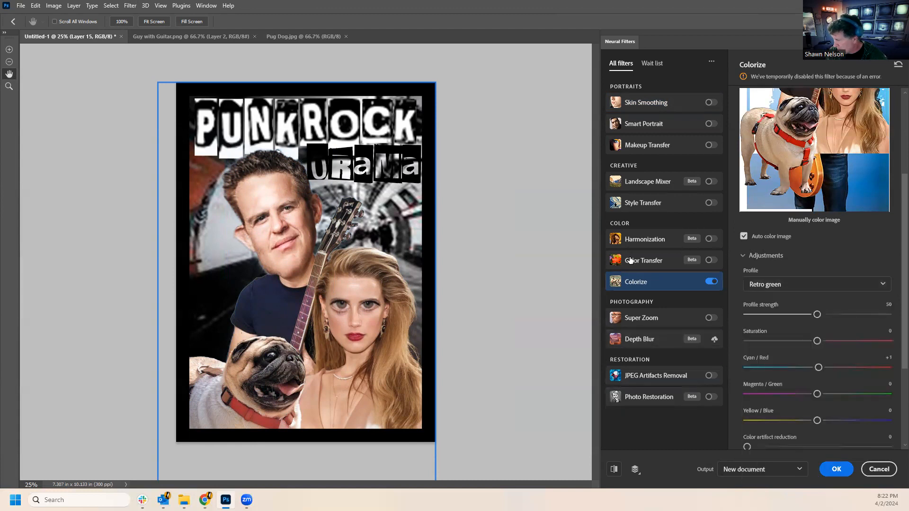
Try enabling the Harmonization neural filter, then cancel the Neural Filters session.
click(655, 240)
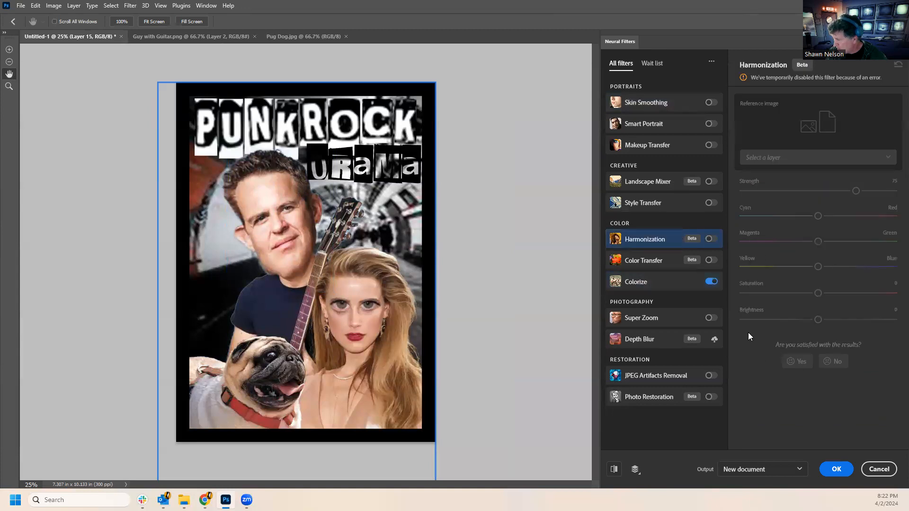
click(712, 239)
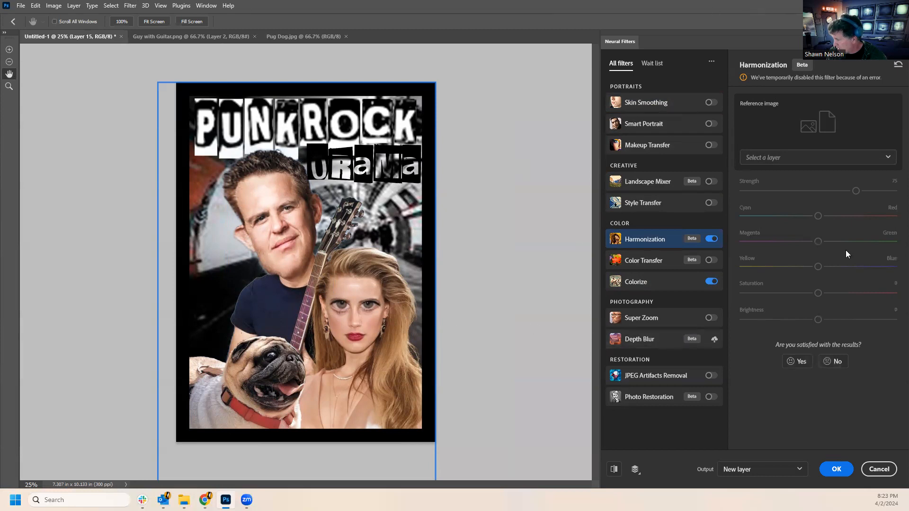
click(880, 469)
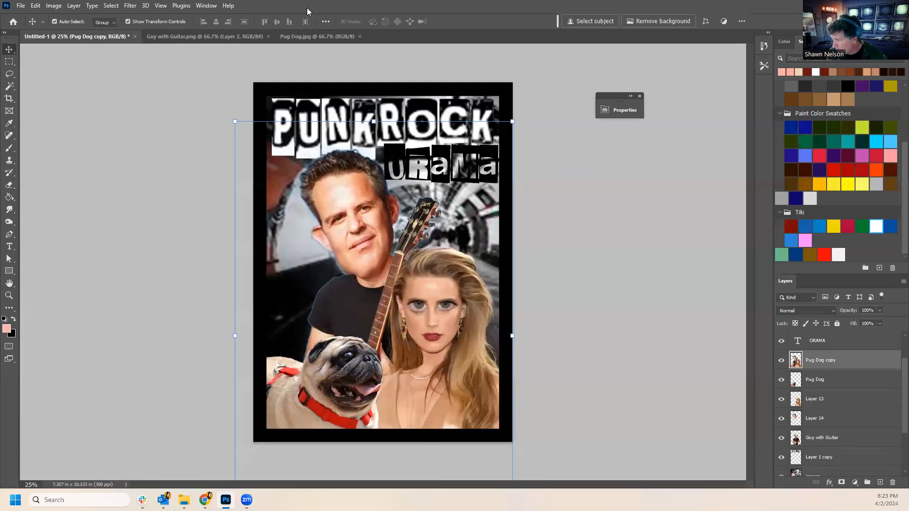
Reopen Neural Filters for the merged figures layer and examine the available and wait-listed filters.
click(134, 6)
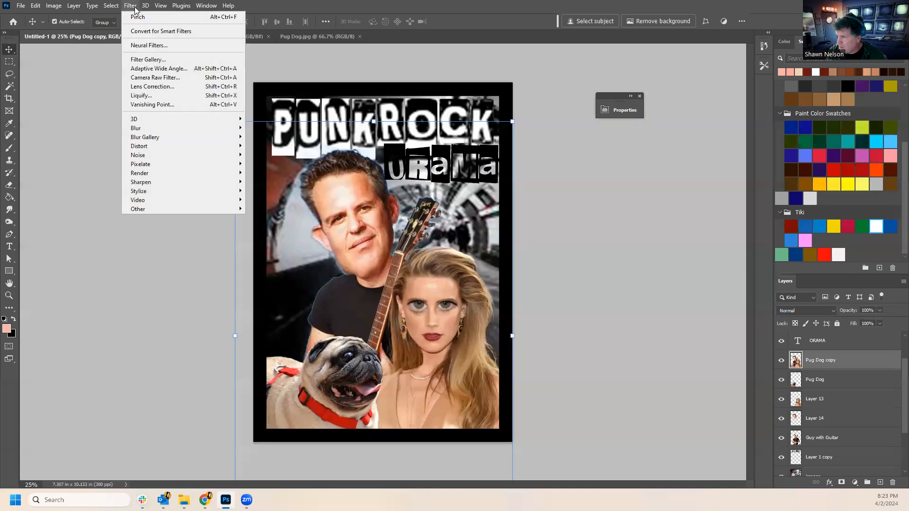
click(160, 47)
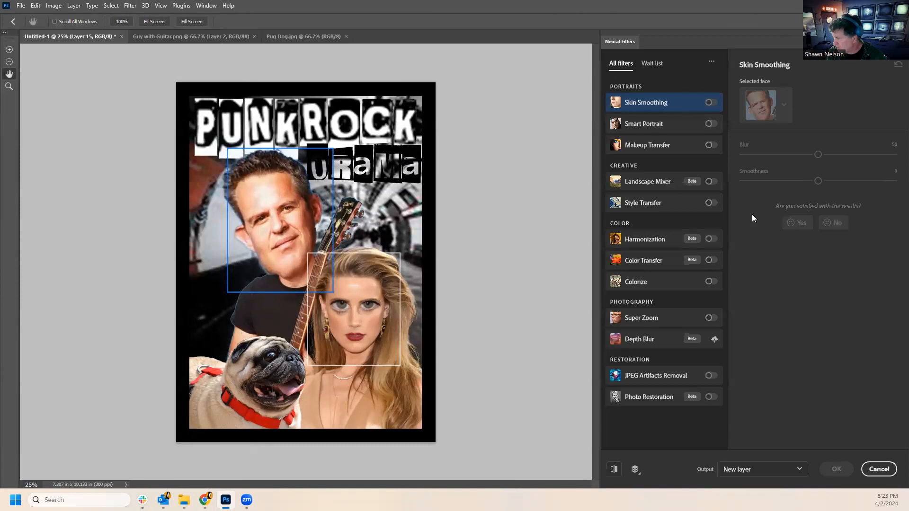
mouse_move(663, 204)
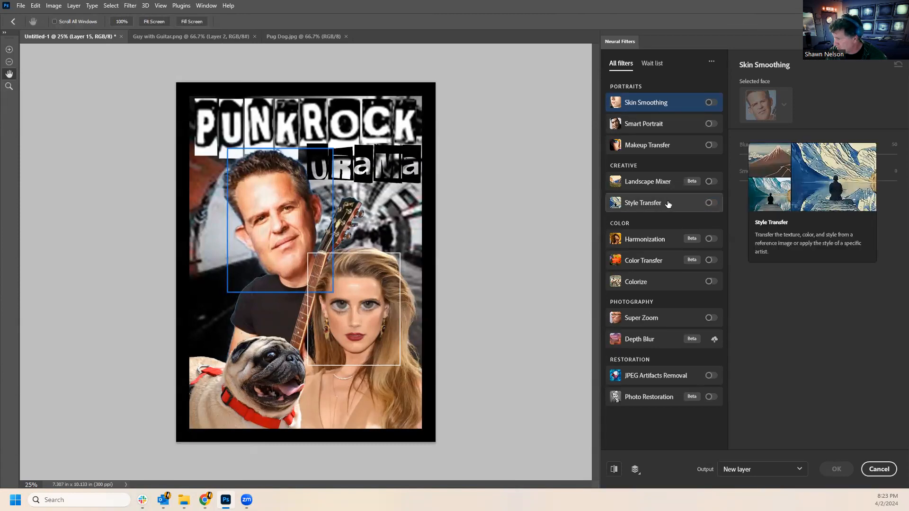
mouse_move(674, 262)
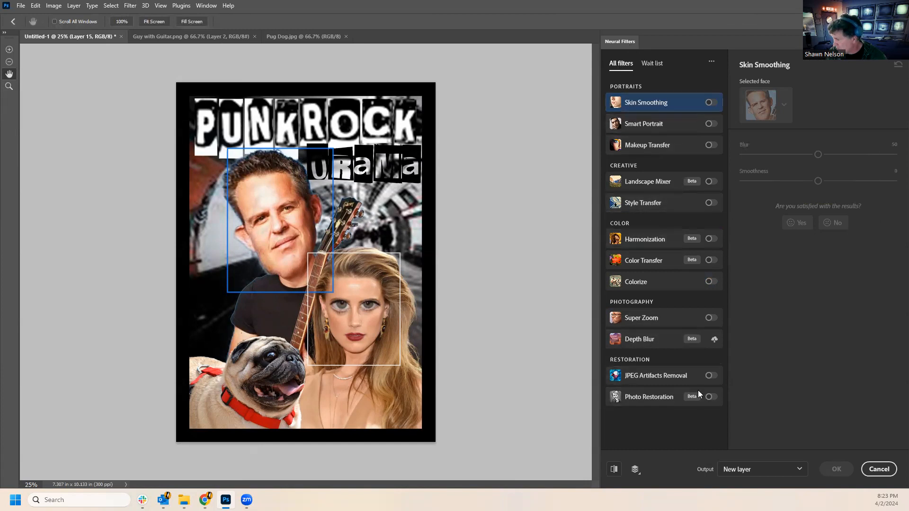
click(655, 63)
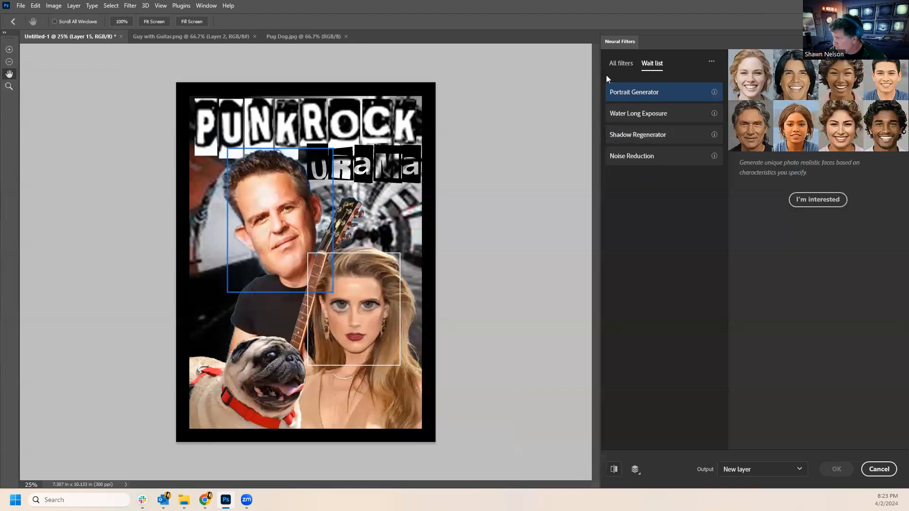
click(619, 64)
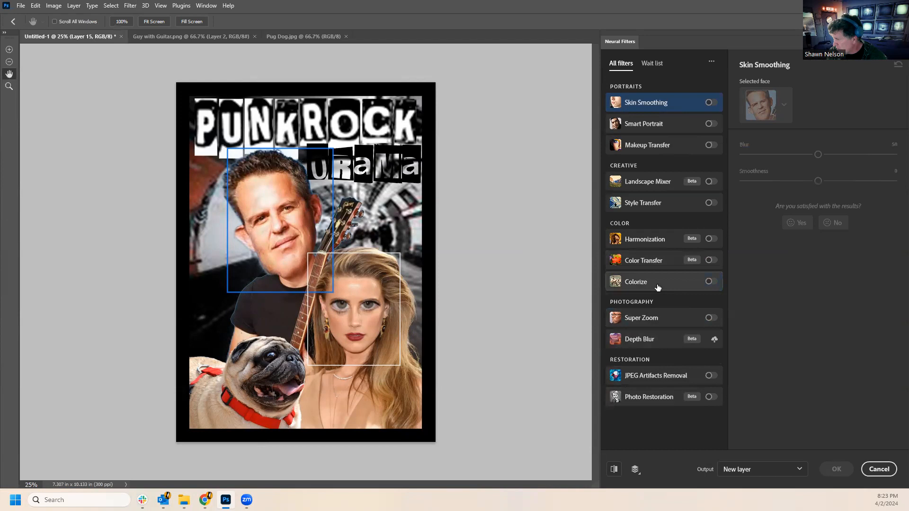
Enable the Color Transfer neural filter and choose the black-and-white archway preset.
click(710, 260)
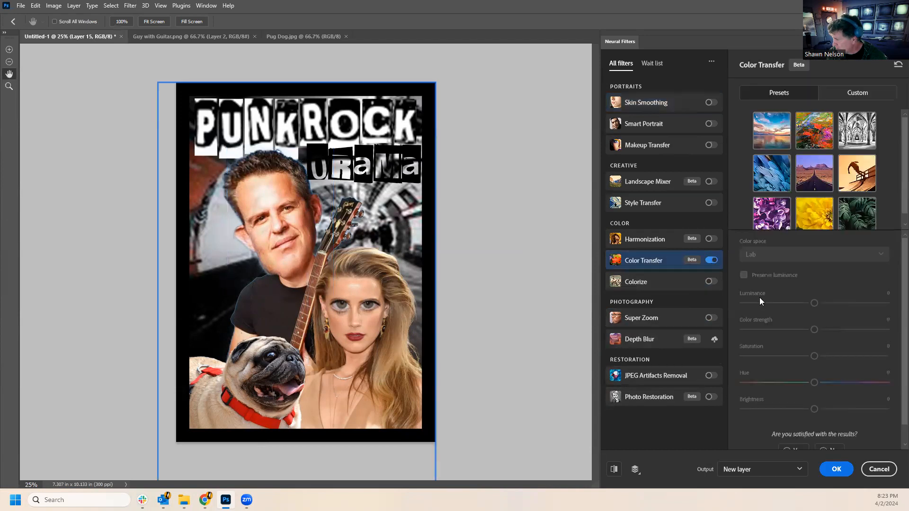
click(858, 146)
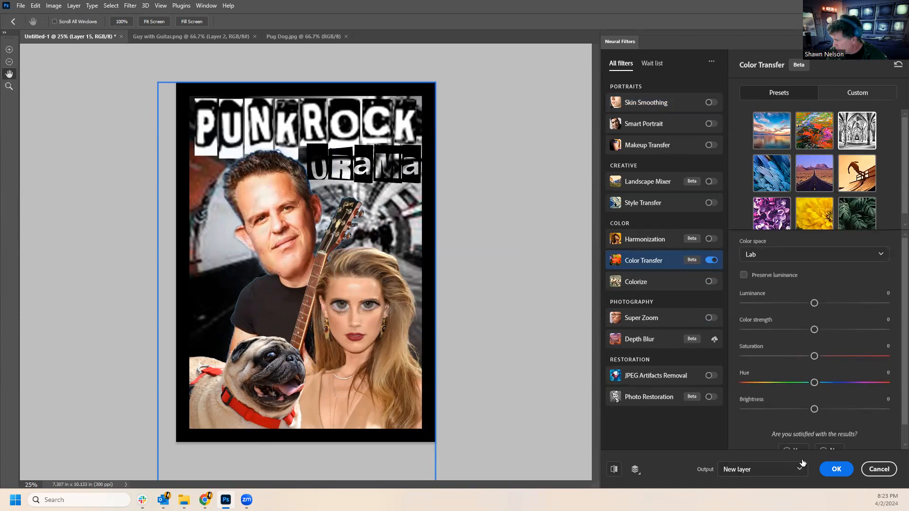
scroll(841, 427, down, 1)
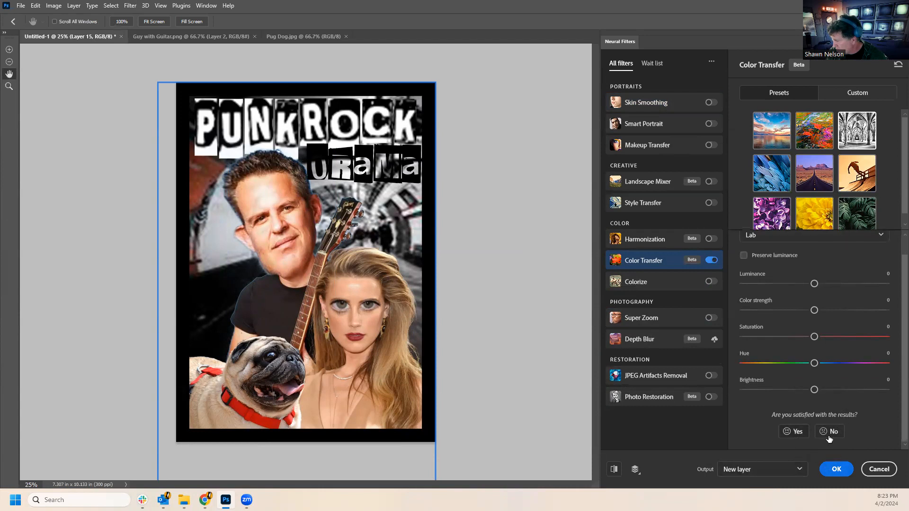
Try the purple, blue, yellow, orange, desert road and flower field Color Transfer presets on the figures.
click(783, 227)
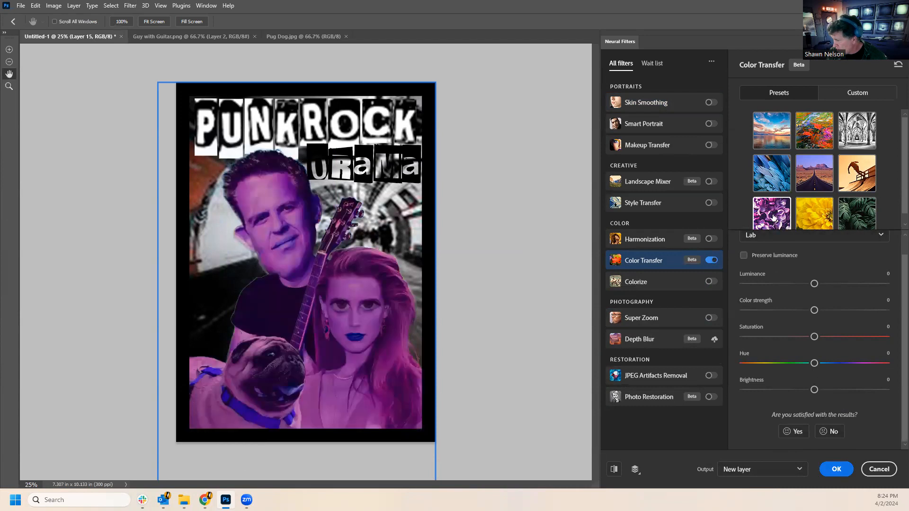
click(780, 183)
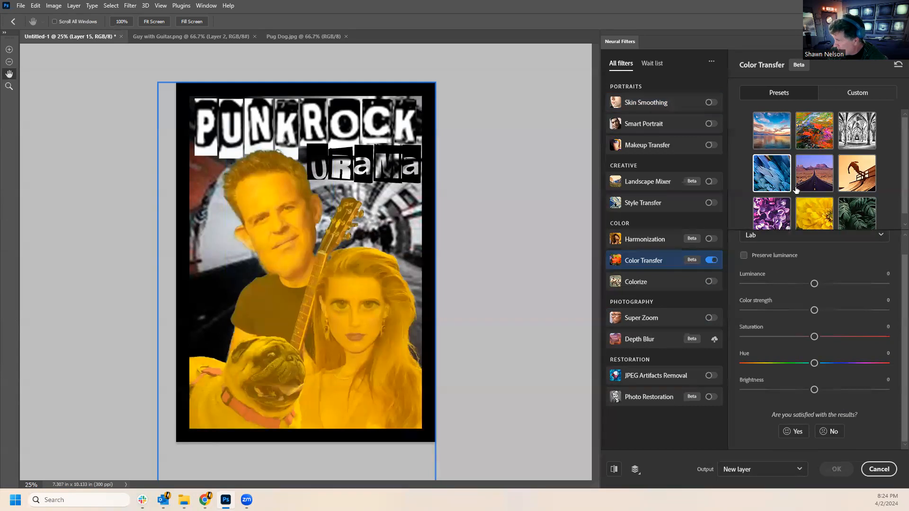
click(829, 203)
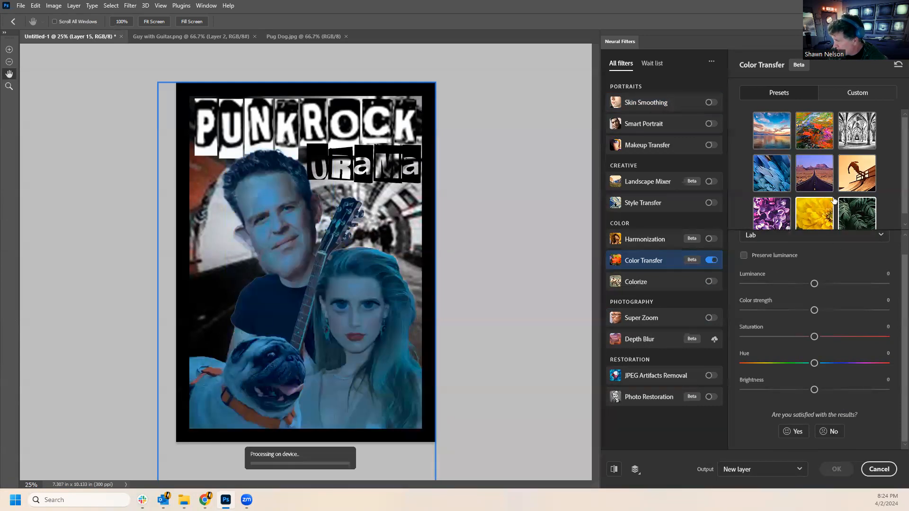
click(798, 147)
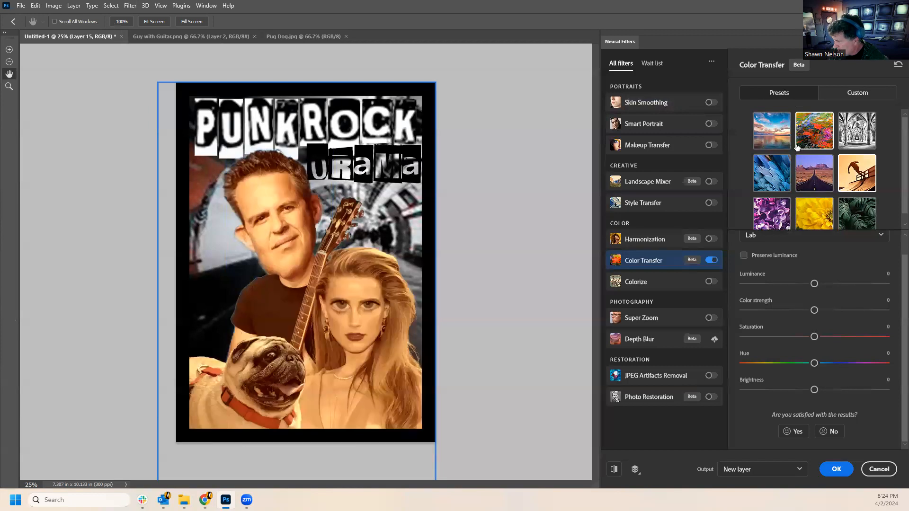
click(812, 162)
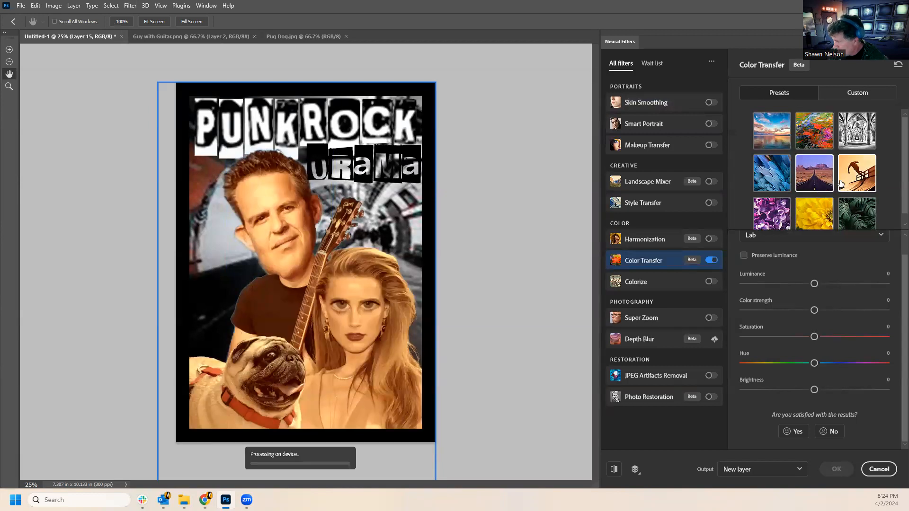
click(811, 132)
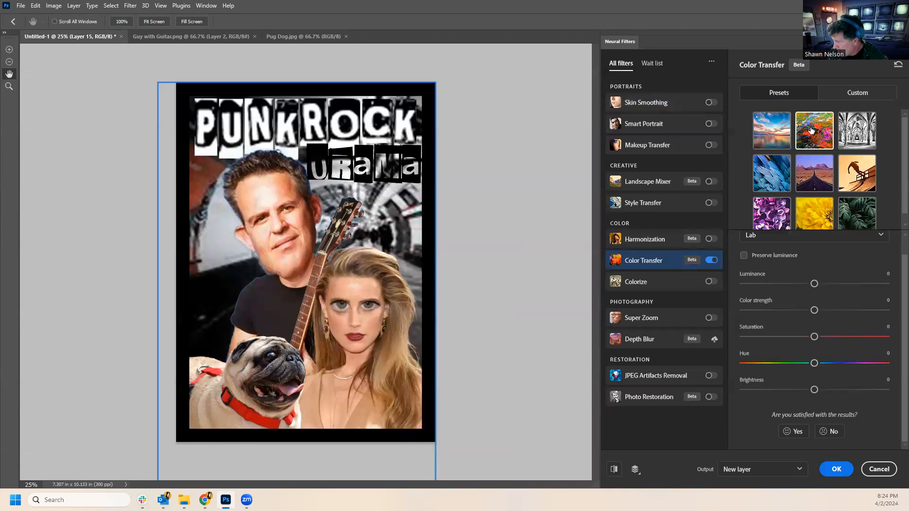
Reselect the black-and-white archway Color Transfer preset and check the Custom reference and color adjustment options.
click(851, 136)
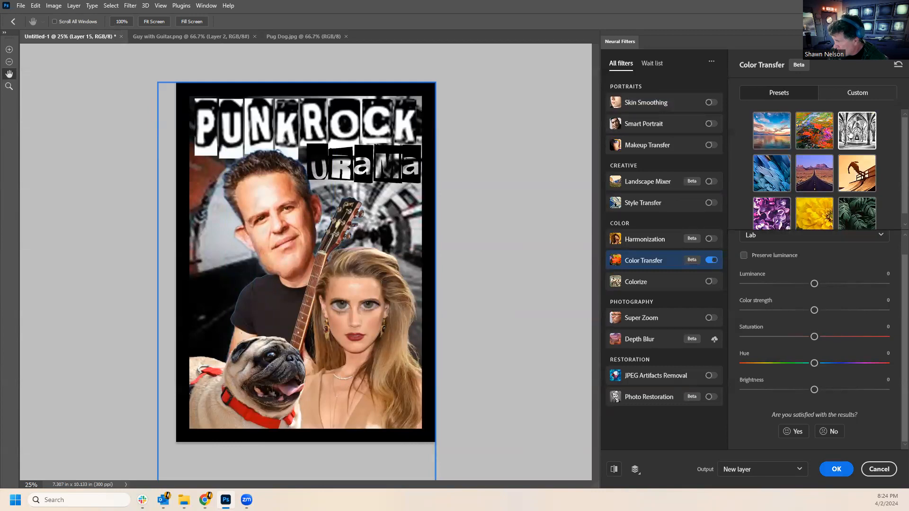
click(851, 96)
click(779, 92)
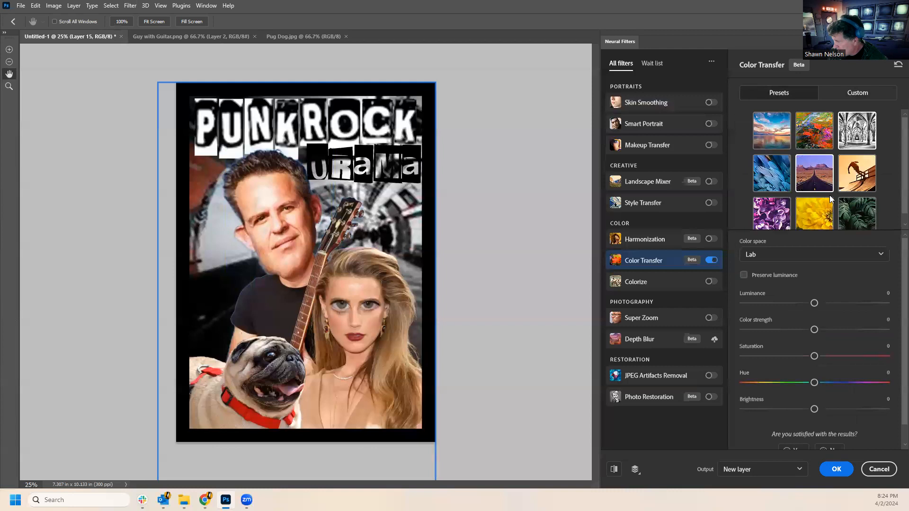
scroll(830, 244, down, 1)
scroll(834, 240, up, 1)
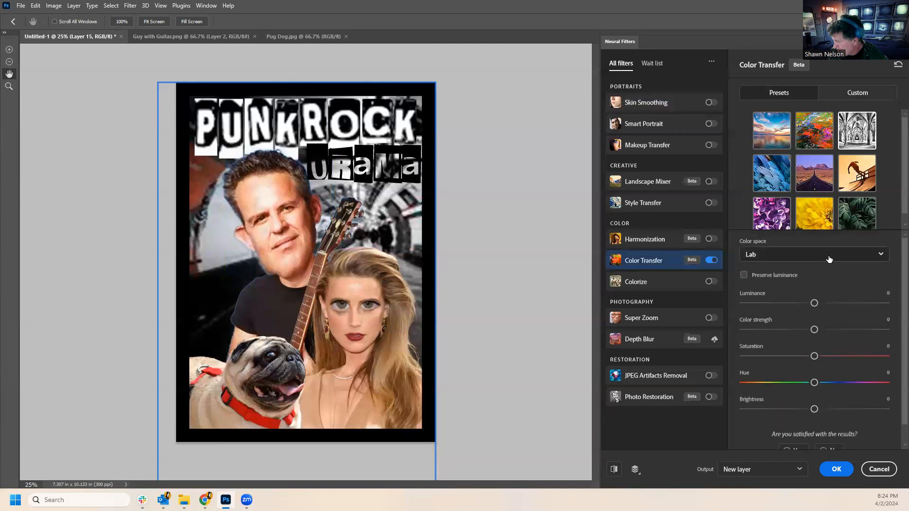
Try the RGB color space for Color Transfer and check the remaining color presets.
click(829, 258)
click(798, 294)
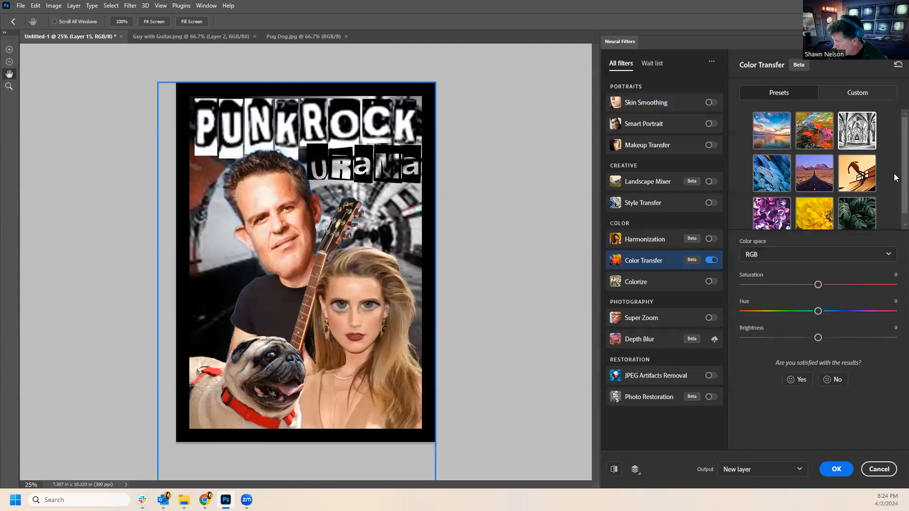
scroll(895, 202, down, 1)
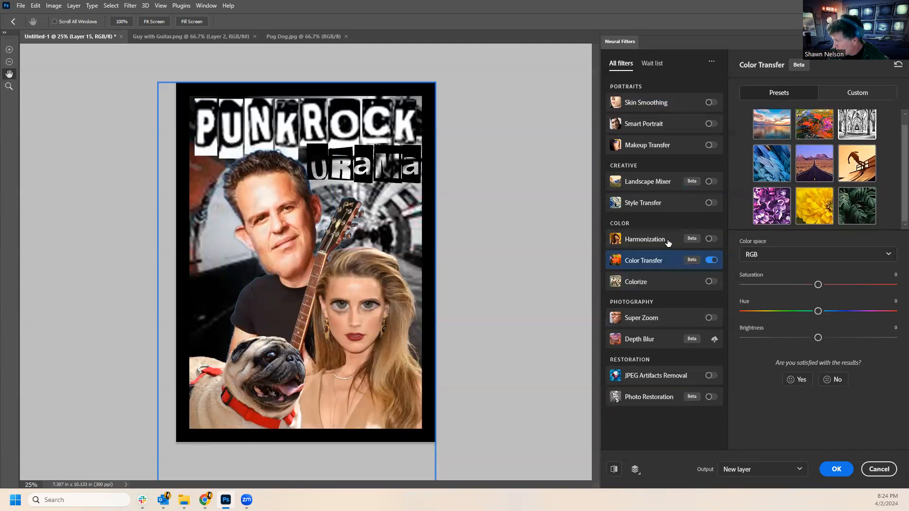
Check the Harmonization, Colorize and Super Zoom neural filters, and leave Neural Filters without applying anything.
click(711, 239)
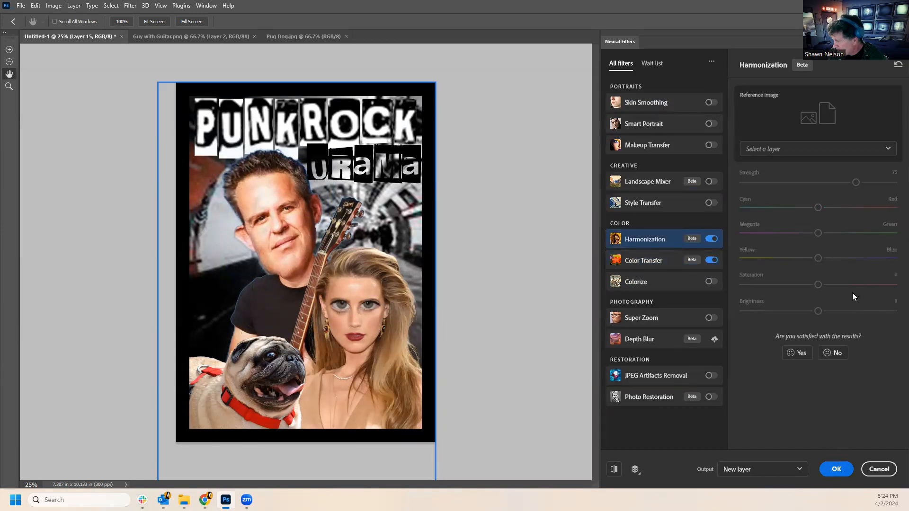
click(670, 286)
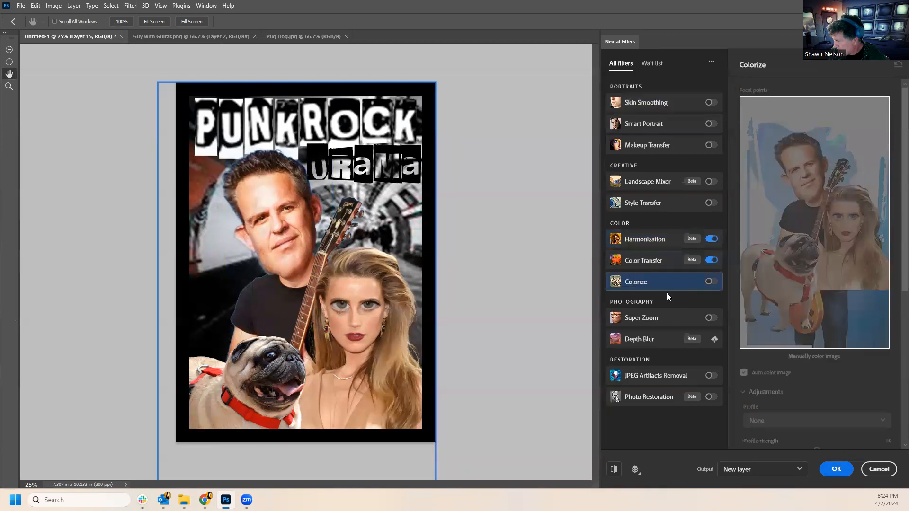
click(663, 324)
click(879, 470)
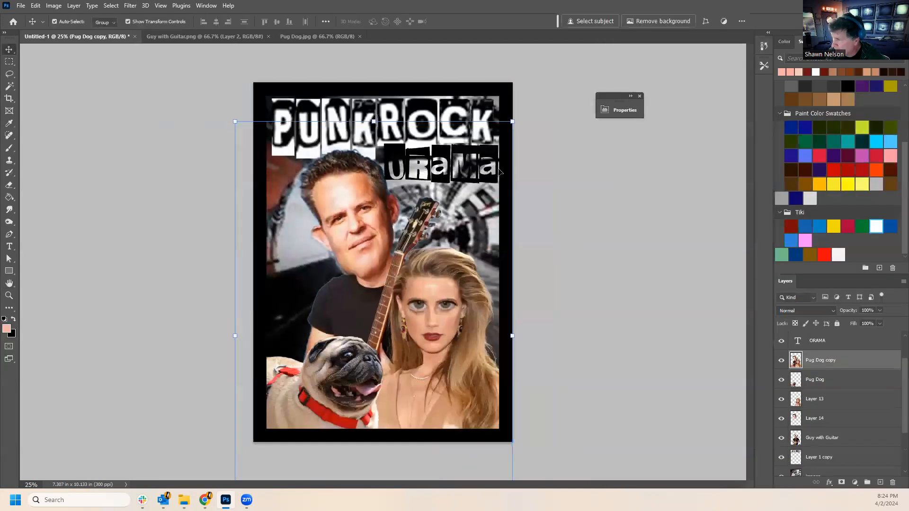
Try the Filter Gallery's Cutout effect on the merged figures layer with Edge Fidelity 1, and cancel it.
click(135, 6)
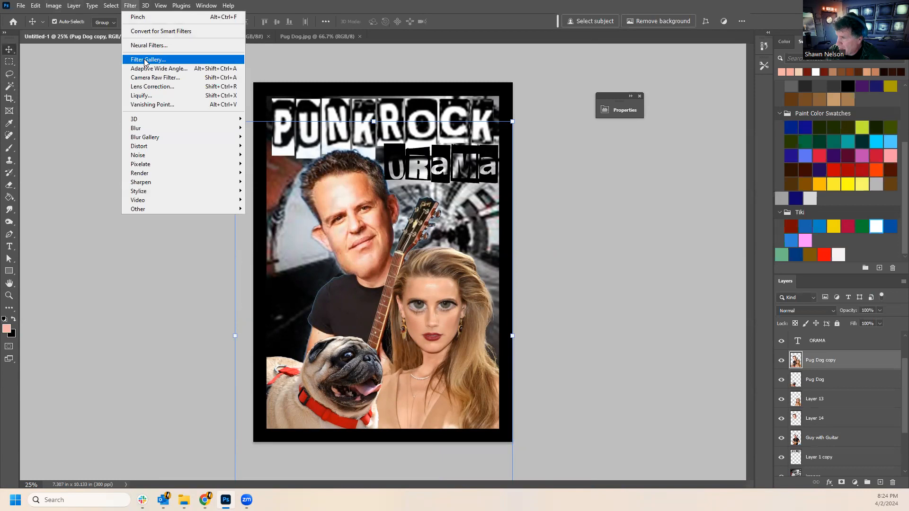
click(143, 60)
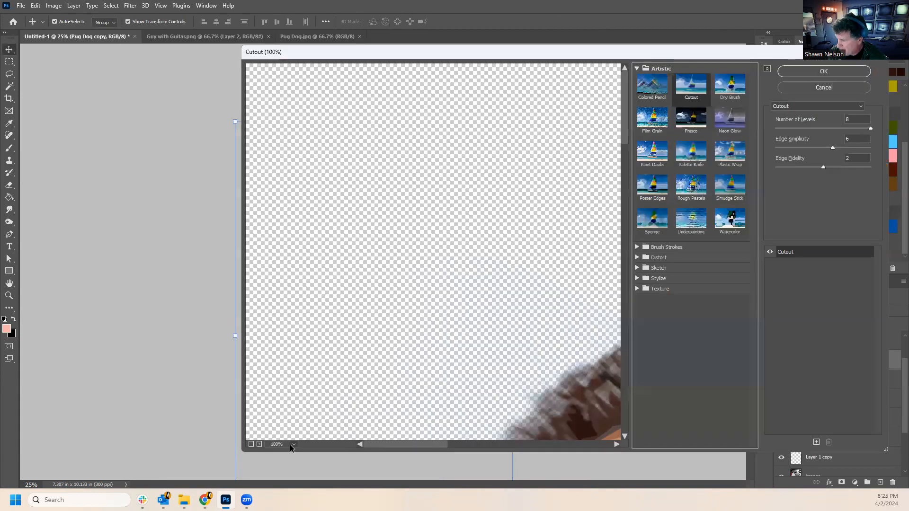
click(292, 446)
click(294, 423)
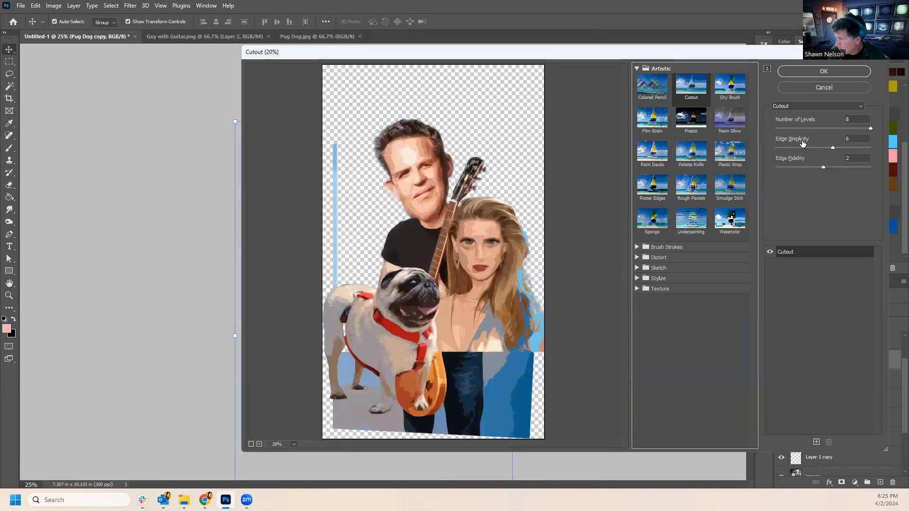
drag(823, 166, 792, 169)
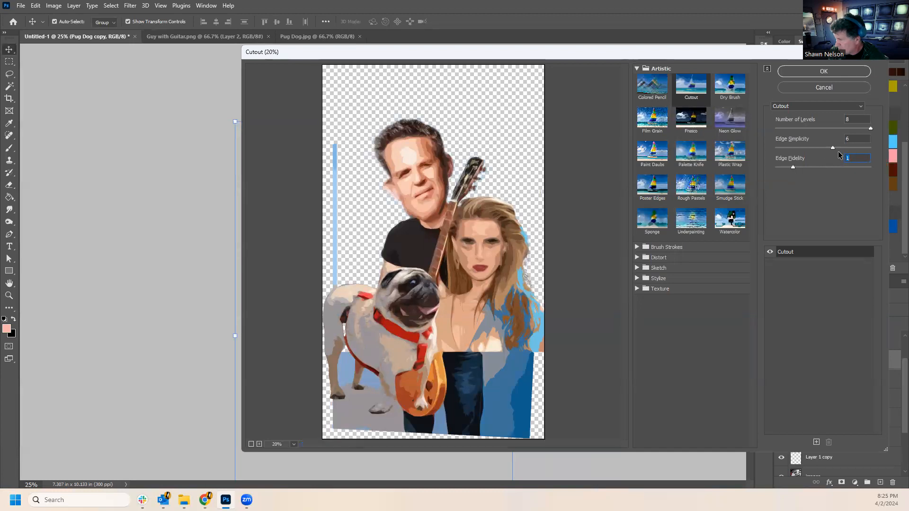
click(824, 87)
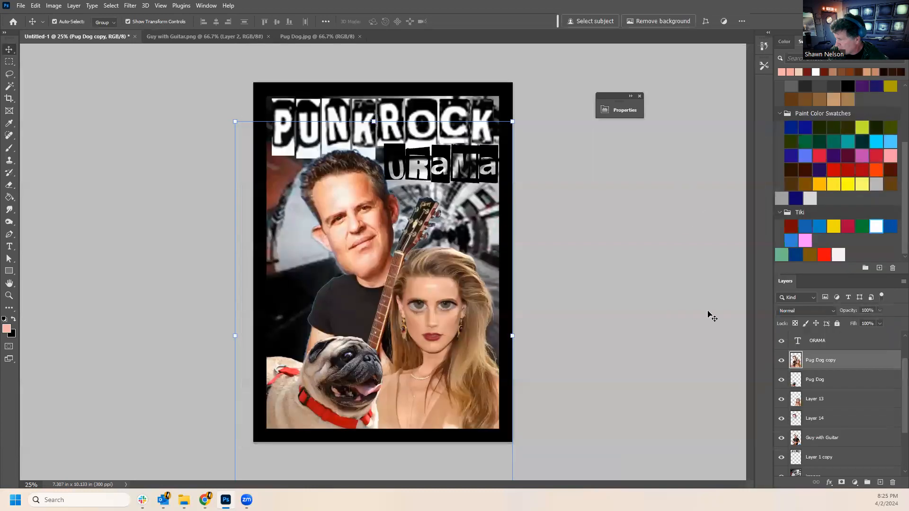
Open the Filter Gallery for the merged figures layer and preview the Halftone Pattern sketch filter on the whole image.
click(130, 6)
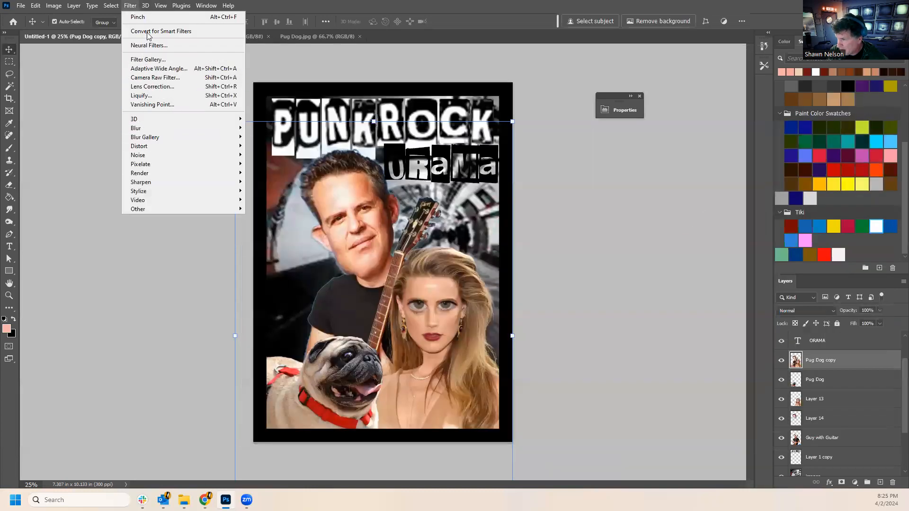
click(154, 59)
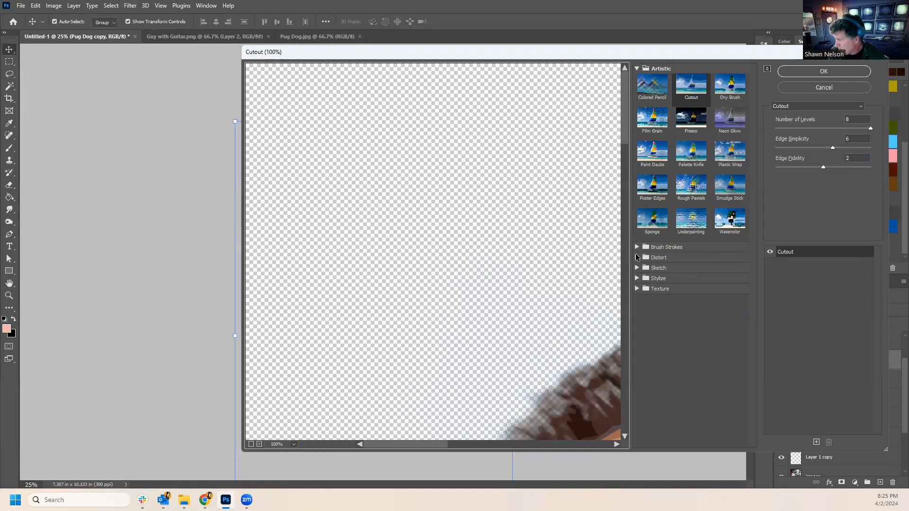
click(638, 279)
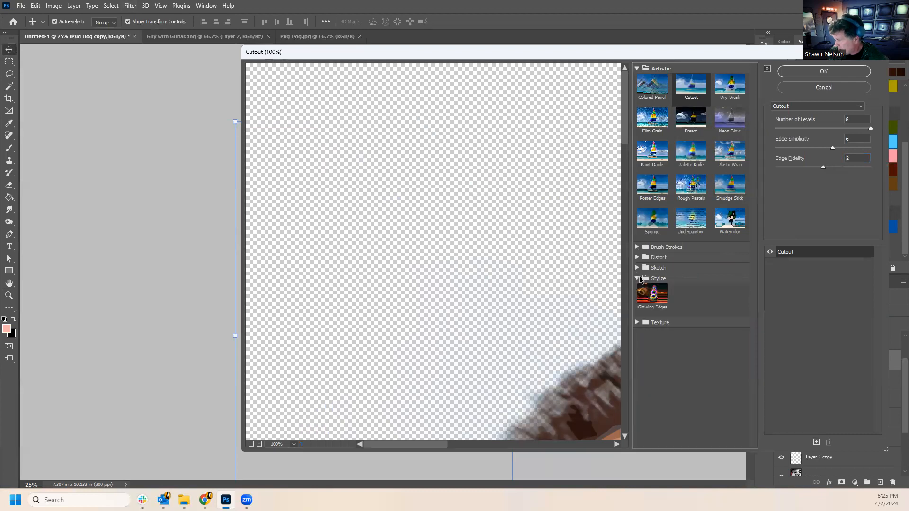
click(637, 268)
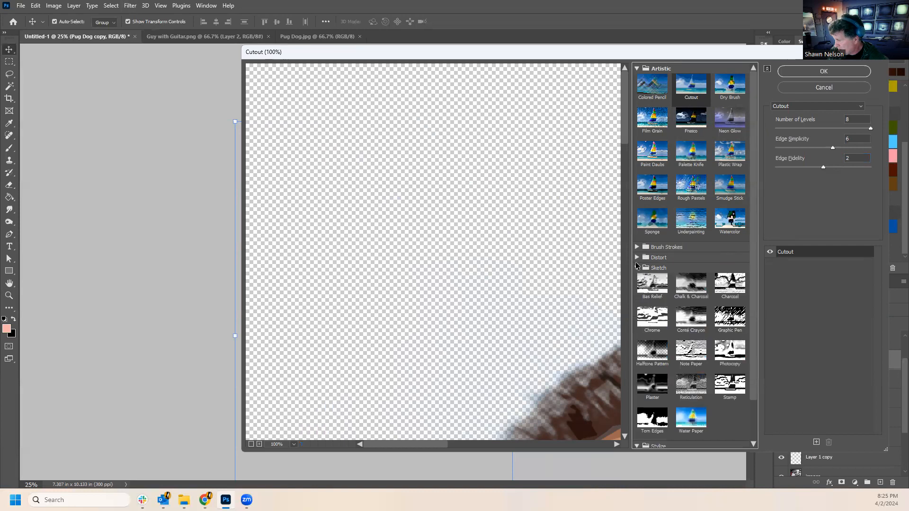
click(653, 351)
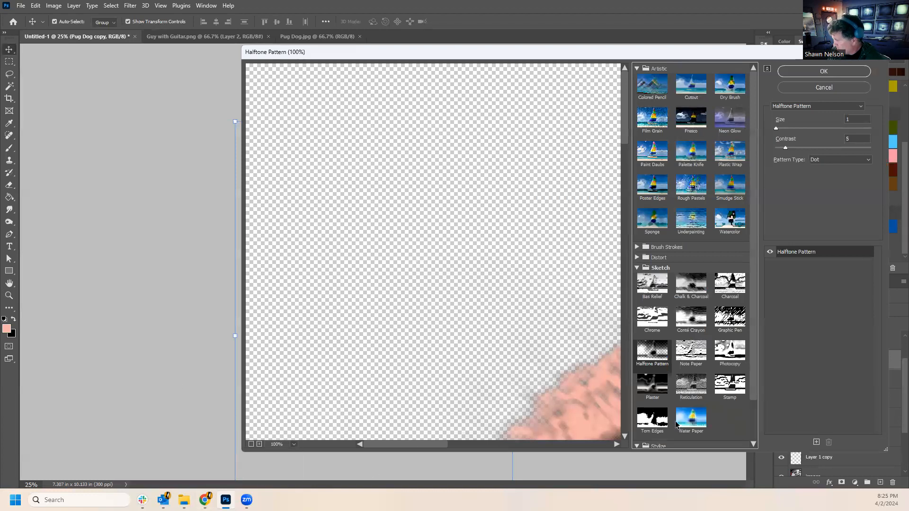
scroll(731, 410, down, 2)
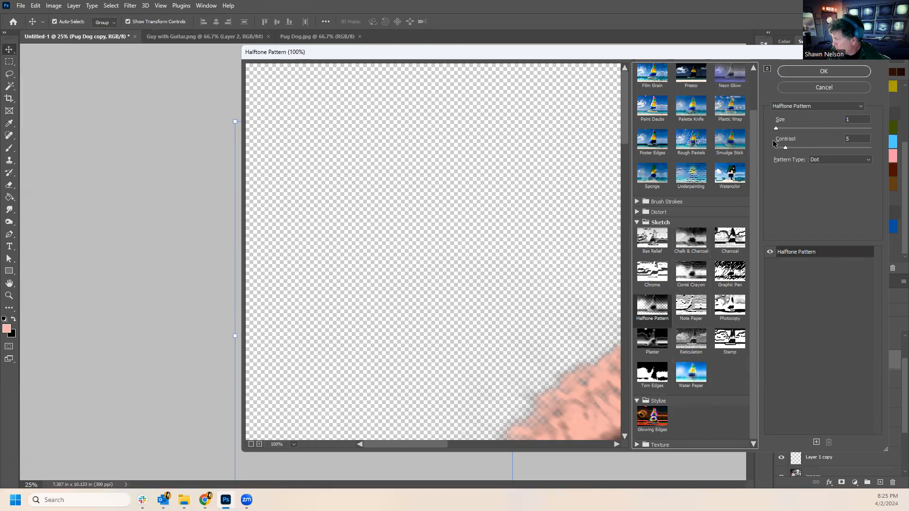
click(292, 445)
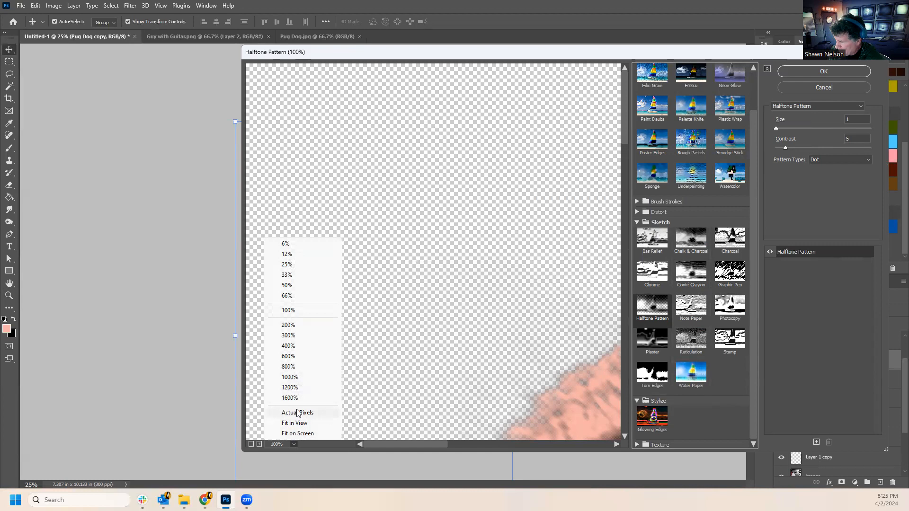
click(295, 423)
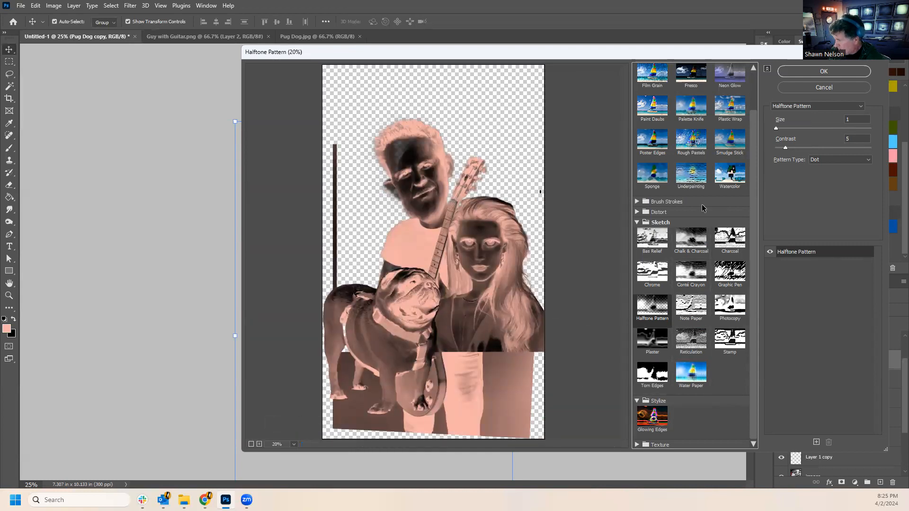
Try the Plaster and Stamp sketch filters, and apply Note Paper to the merged figures layer.
click(701, 342)
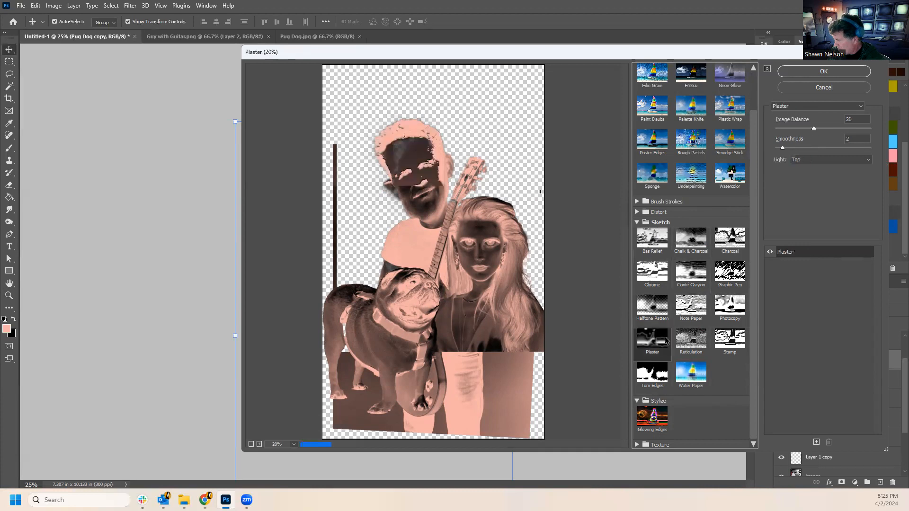
click(729, 339)
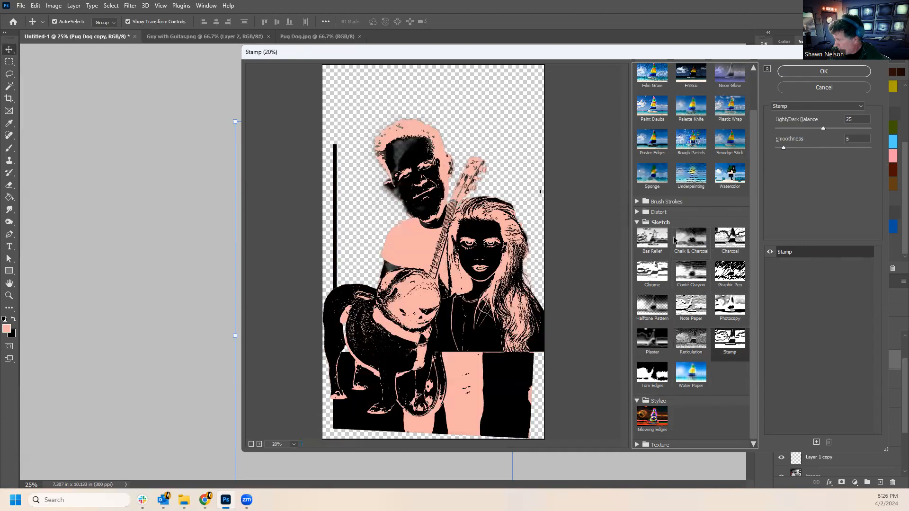
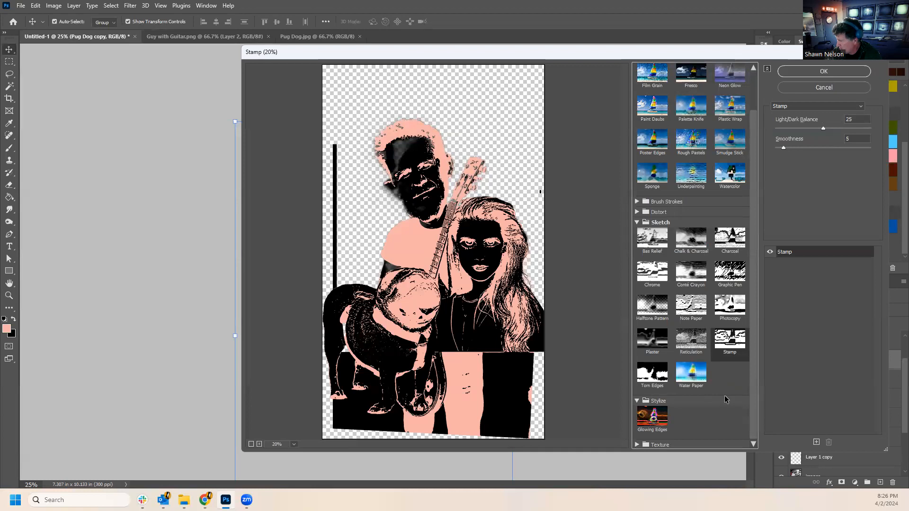
click(703, 304)
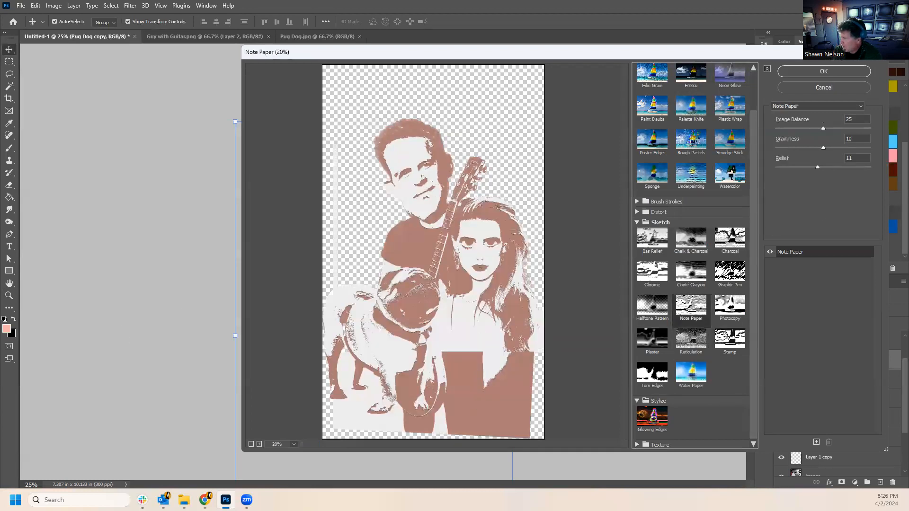
click(836, 73)
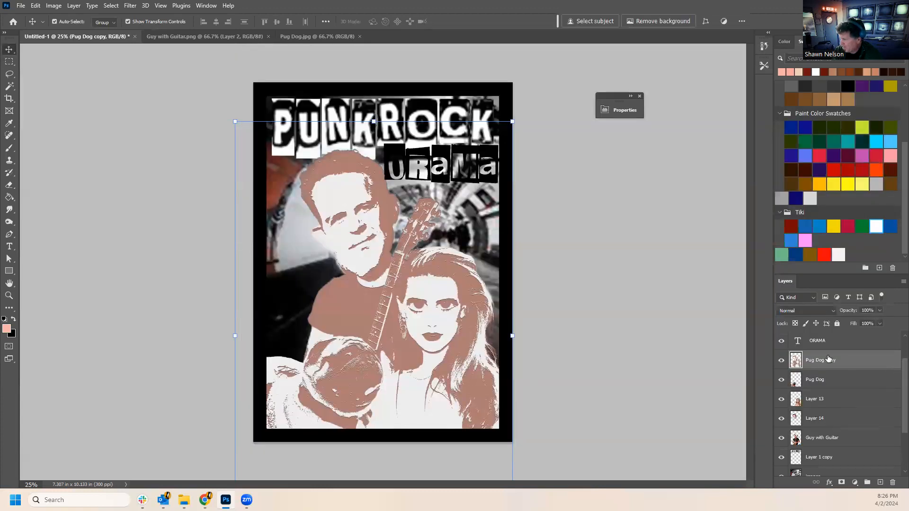
Set the Pug Dog copy layer's blend mode to Lighten and its opacity to 57%.
click(800, 308)
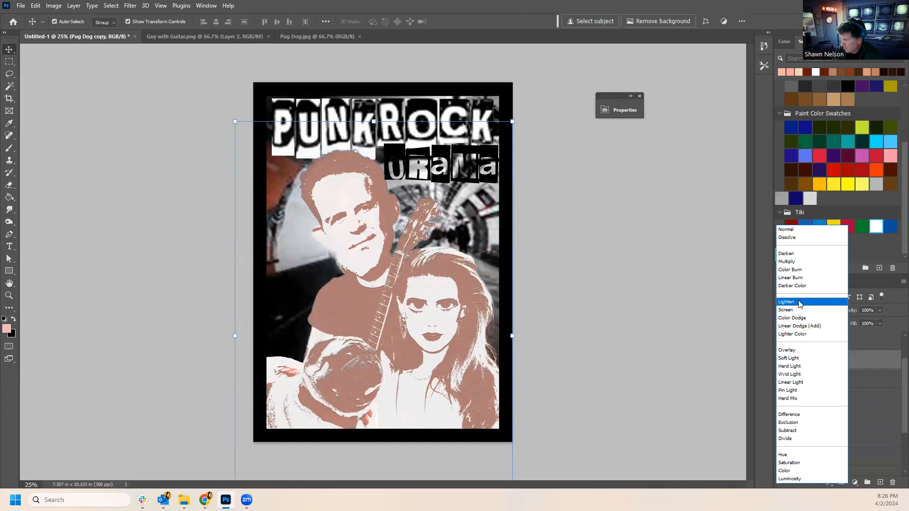
click(799, 304)
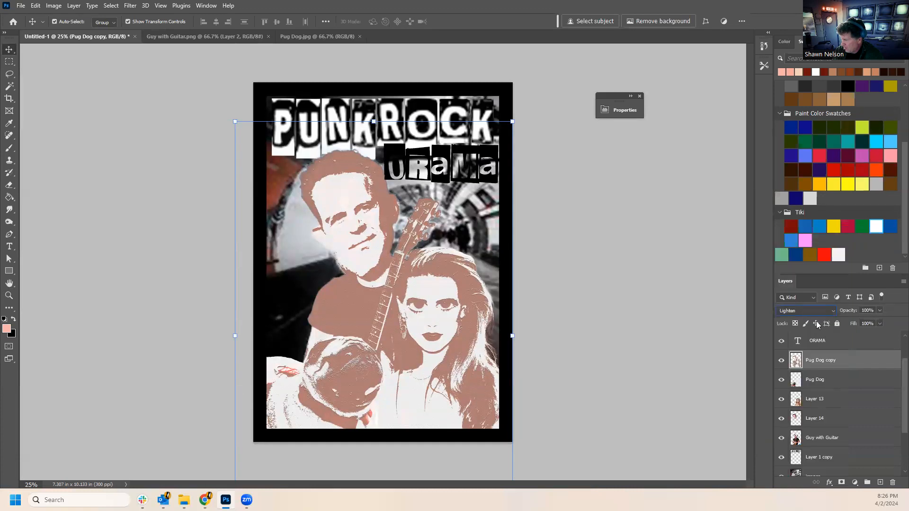
click(880, 311)
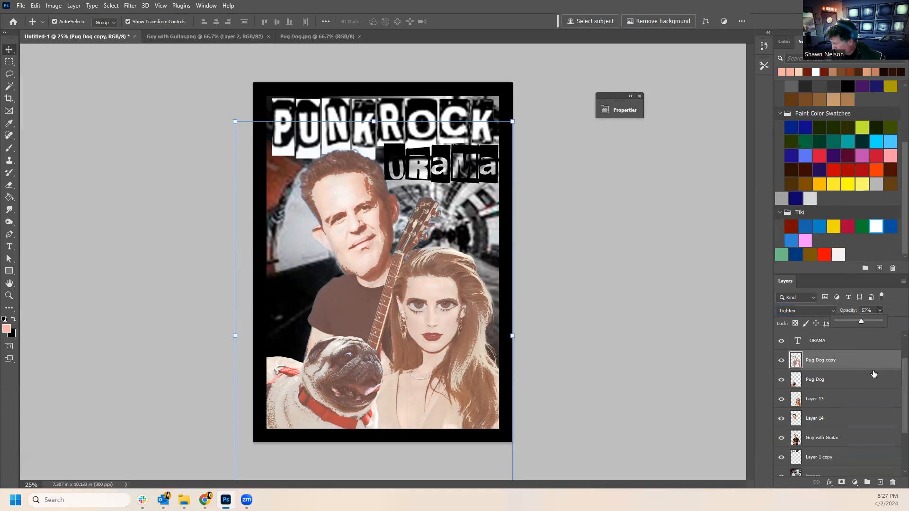
Duplicate the original figure layers together, from Guy with Guitar up through Layer 14, Layer 13 and Pug Dog.
scroll(870, 378, down, 1)
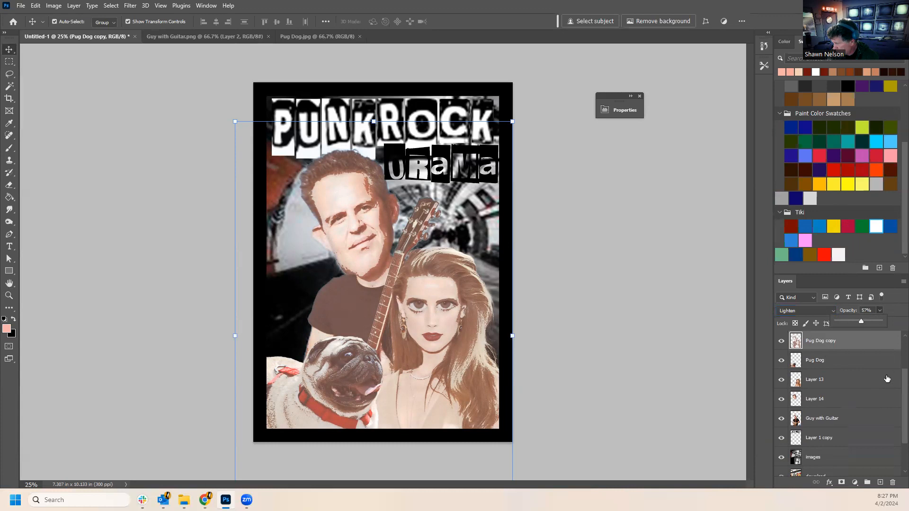
scroll(895, 379, up, 3)
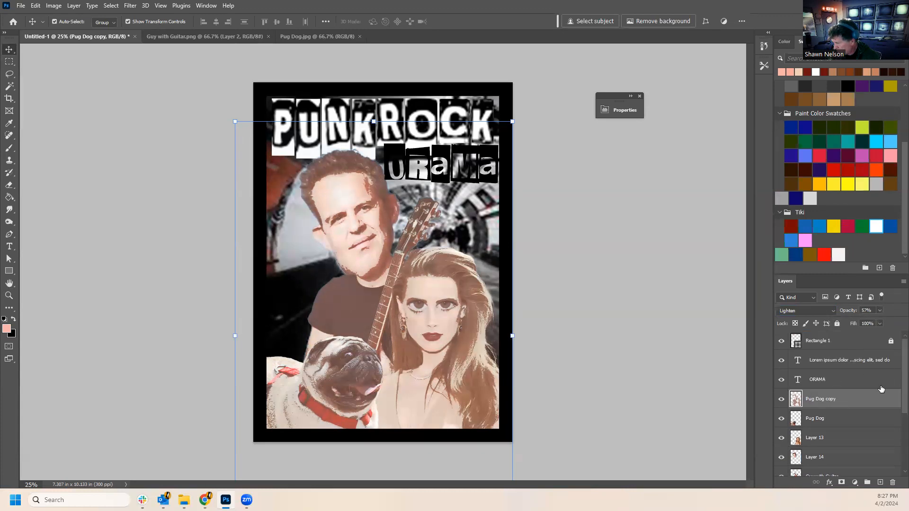
scroll(882, 389, down, 2)
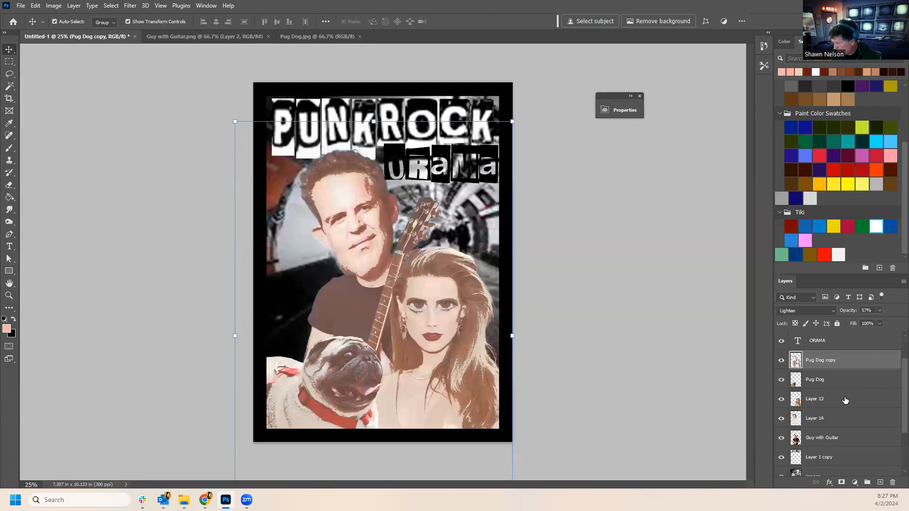
mouse_move(782, 380)
mouse_down()
mouse_move(779, 443)
mouse_move(801, 432)
mouse_move(782, 410)
mouse_move(781, 381)
mouse_up()
click(830, 440)
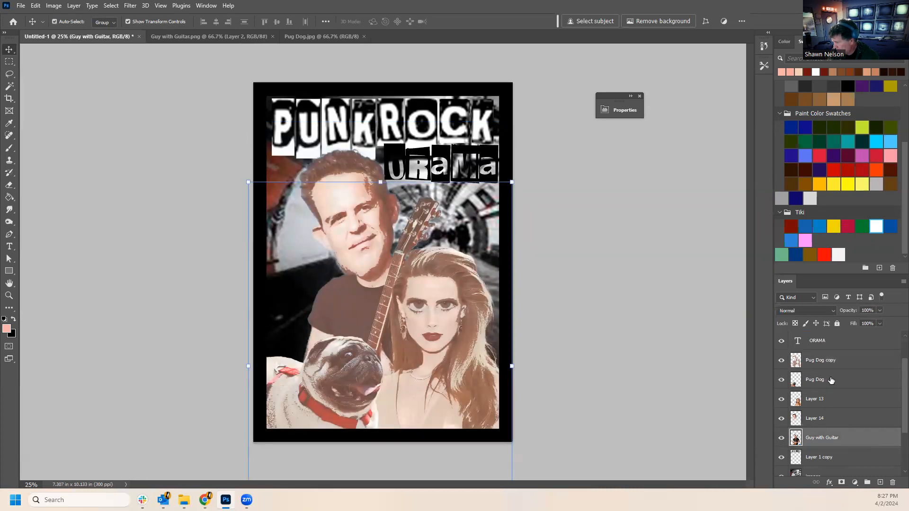
shift+click(831, 380)
right_click(831, 379)
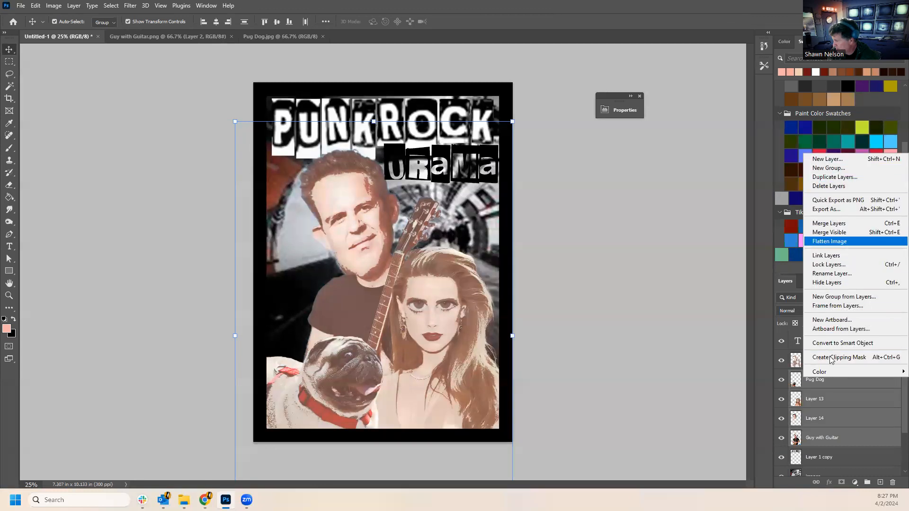
right_click(819, 398)
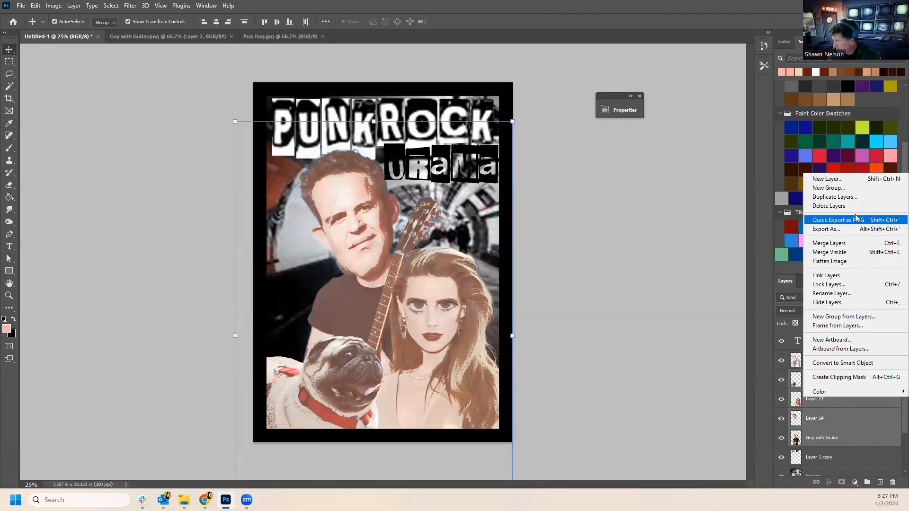
click(835, 197)
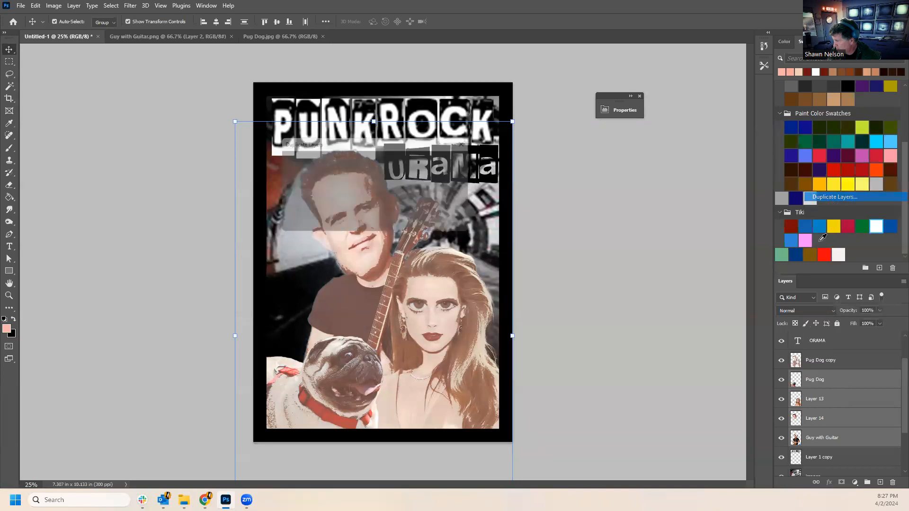
click(462, 160)
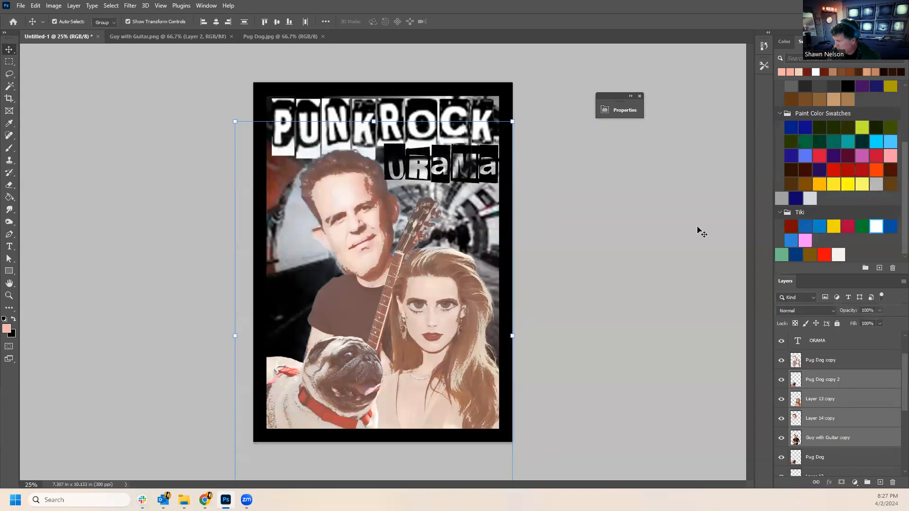
Merge the duplicated figure layers into one layer and hide the original Pug Dog, Layer 13, Layer 14 and Guy with Guitar layers.
right_click(835, 390)
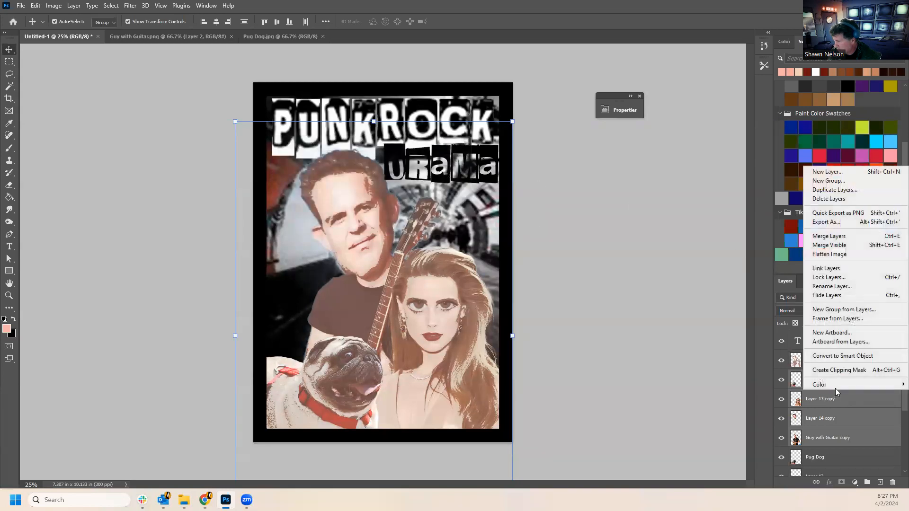
click(829, 236)
drag(783, 410, 781, 458)
scroll(839, 419, down, 2)
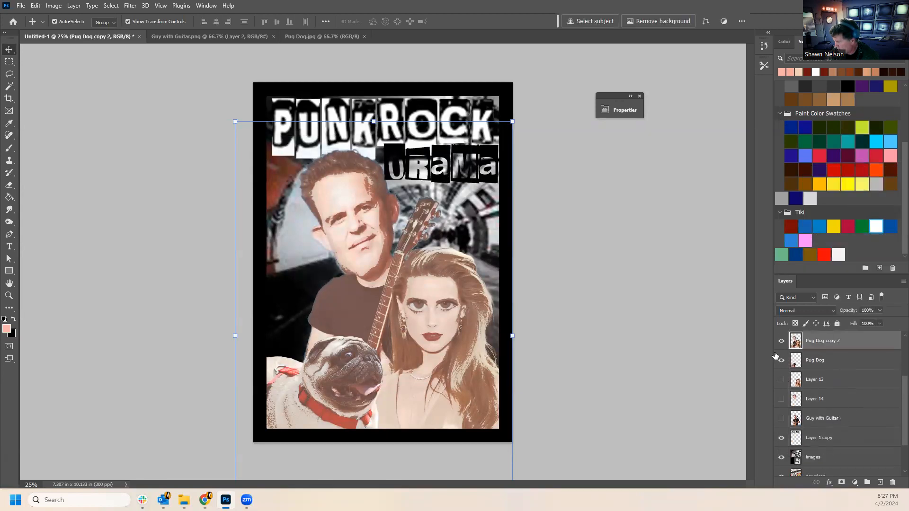
click(782, 363)
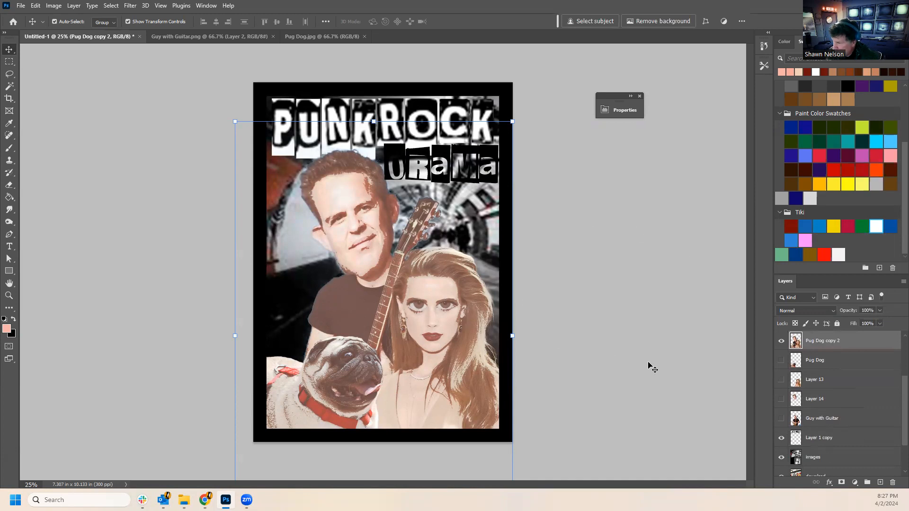
Set the Pug Dog copy layer's opacity to 83%.
scroll(857, 383, up, 2)
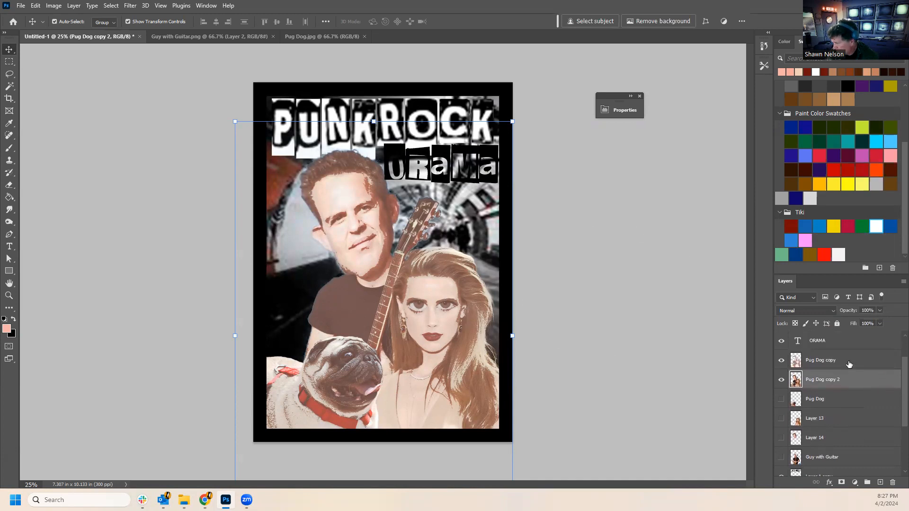
click(849, 363)
drag(884, 321, 895, 330)
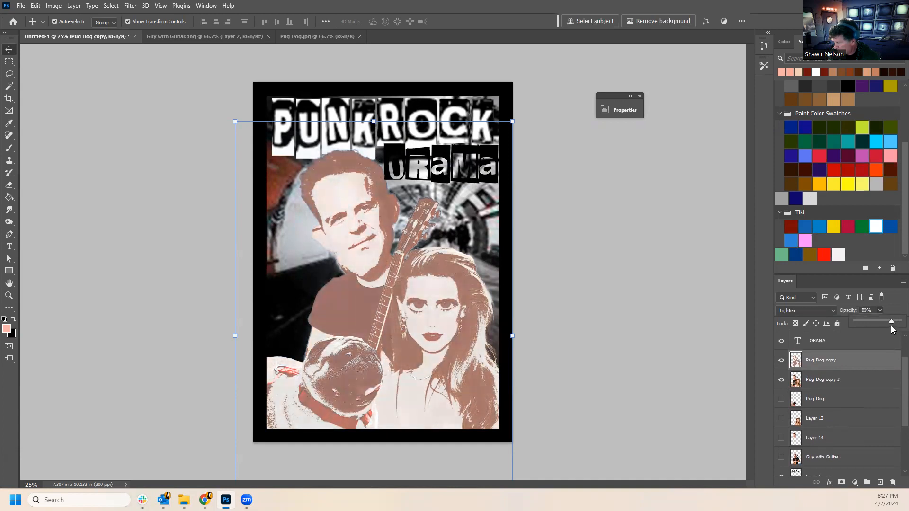
Apply a Hue/Saturation adjustment with Colorize to the Pug Dog copy layer.
click(54, 6)
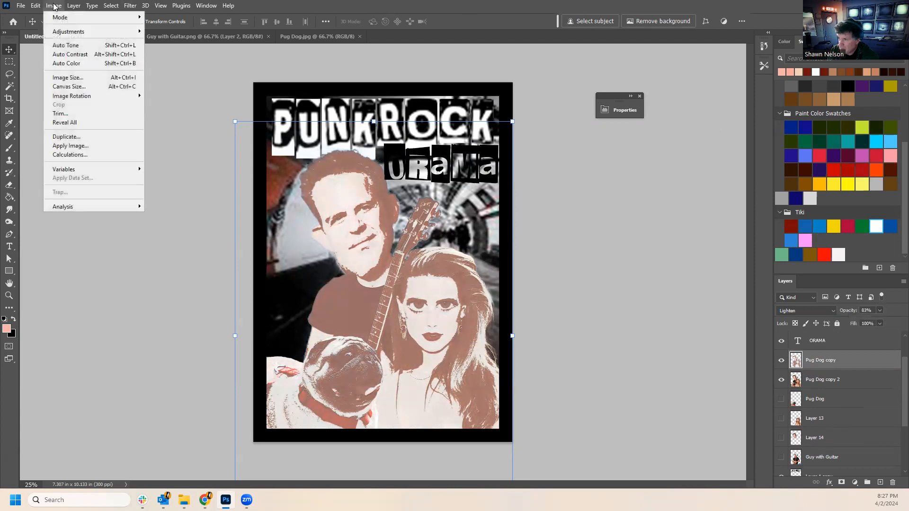
mouse_move(109, 33)
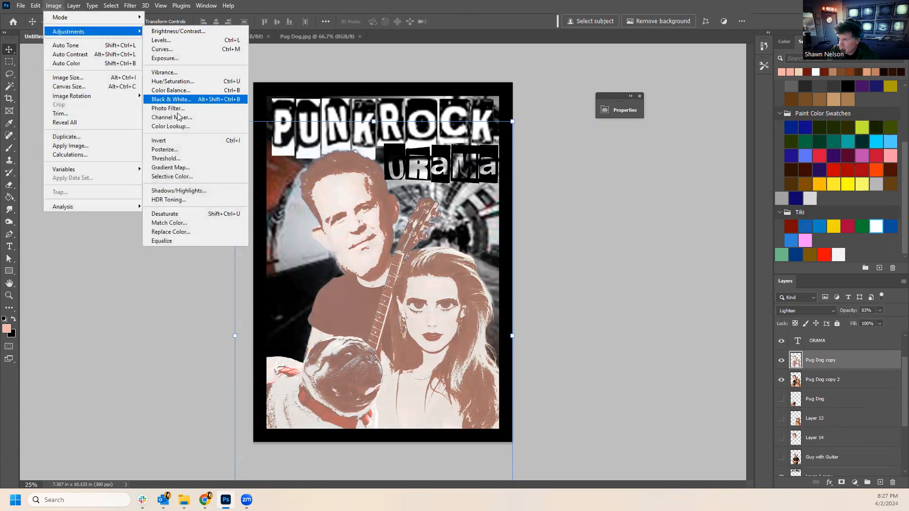
click(171, 81)
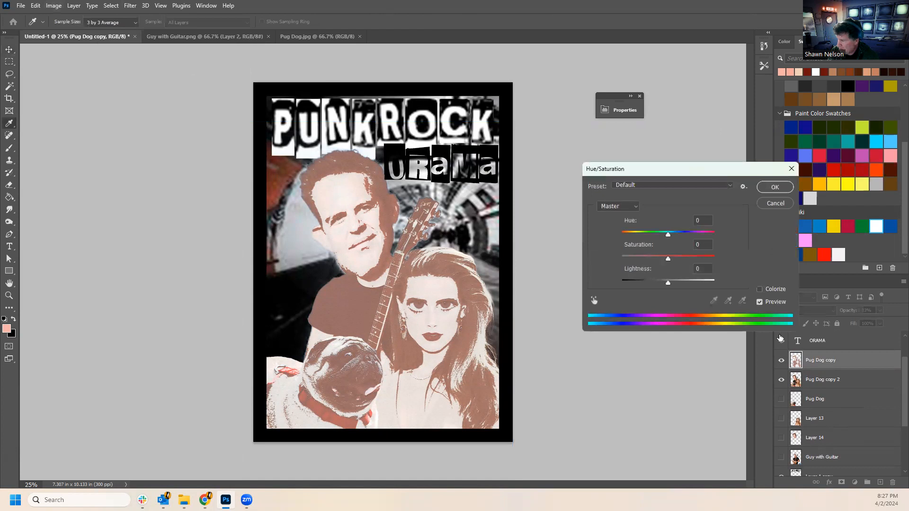
click(760, 290)
click(775, 188)
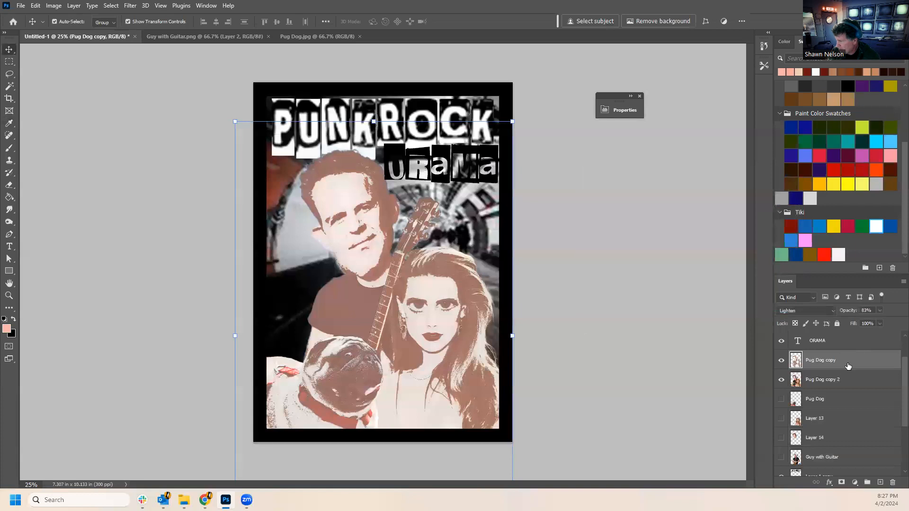
Merge the Pug Dog copy and Pug Dog copy 2 layers into a single figures layer.
shift+click(822, 381)
right_click(822, 379)
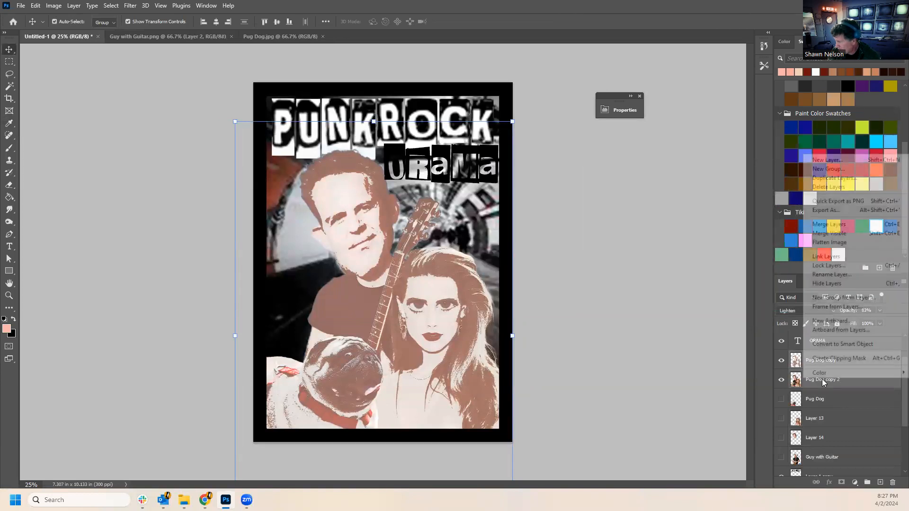
click(829, 224)
Apply a legacy Brightness/Contrast adjustment to the merged figures layer with brightness -22 and contrast 95.
click(61, 10)
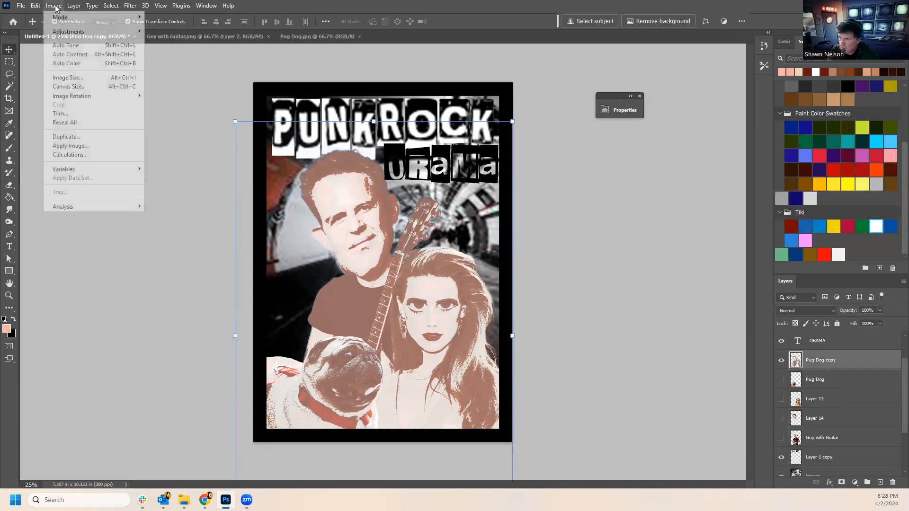
mouse_move(63, 31)
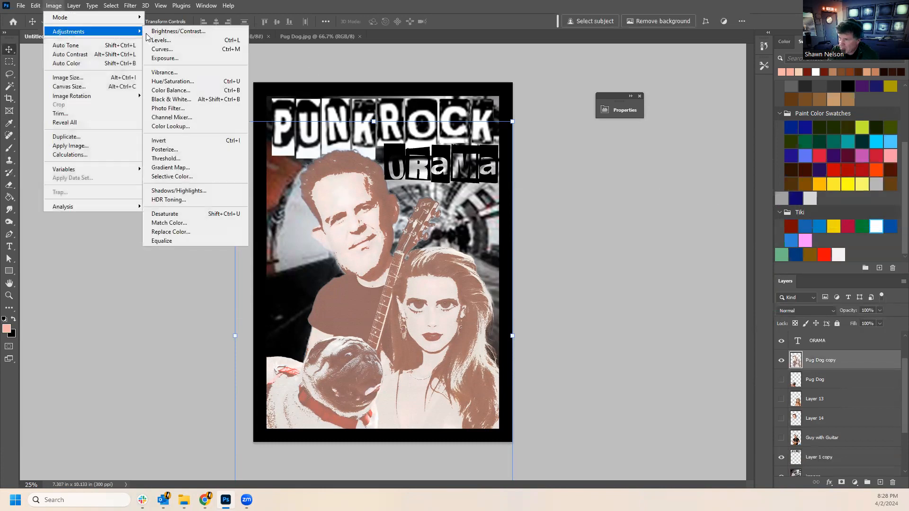
click(197, 31)
click(65, 169)
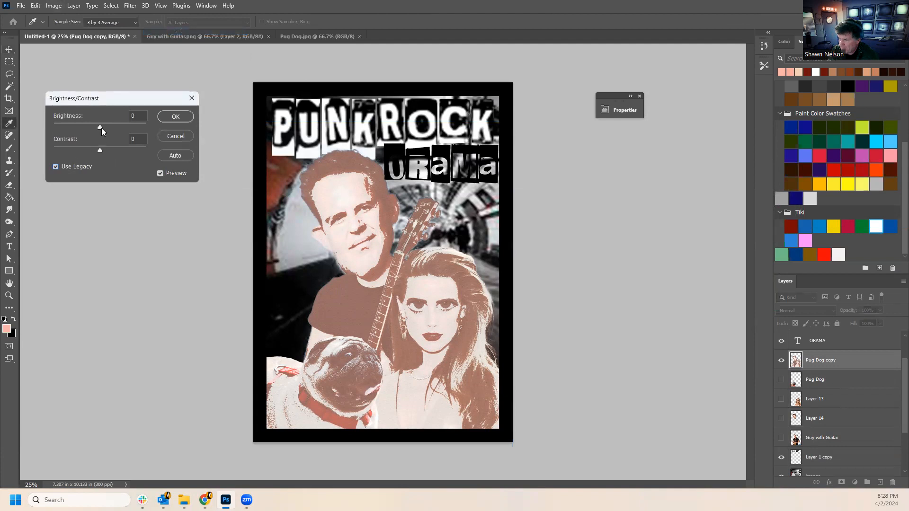
click(102, 127)
drag(124, 156, 157, 168)
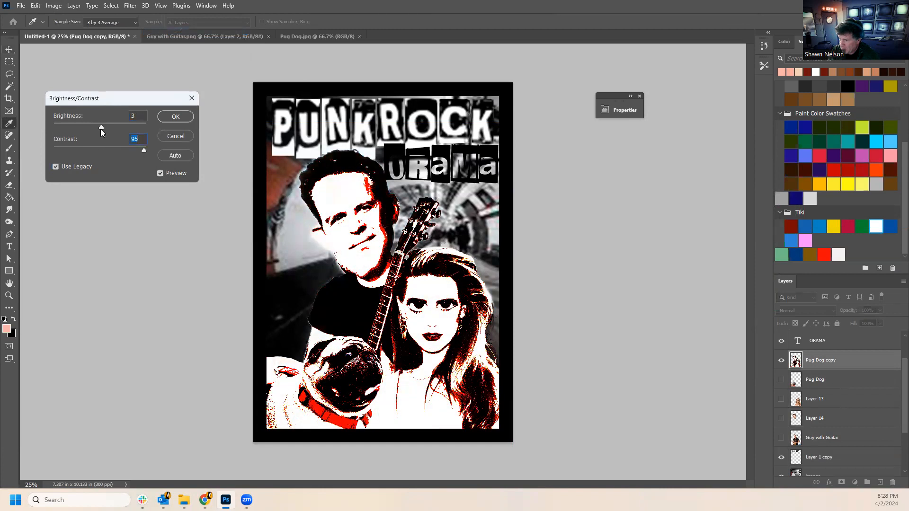
mouse_move(101, 127)
mouse_down()
mouse_move(143, 145)
mouse_move(89, 134)
mouse_up()
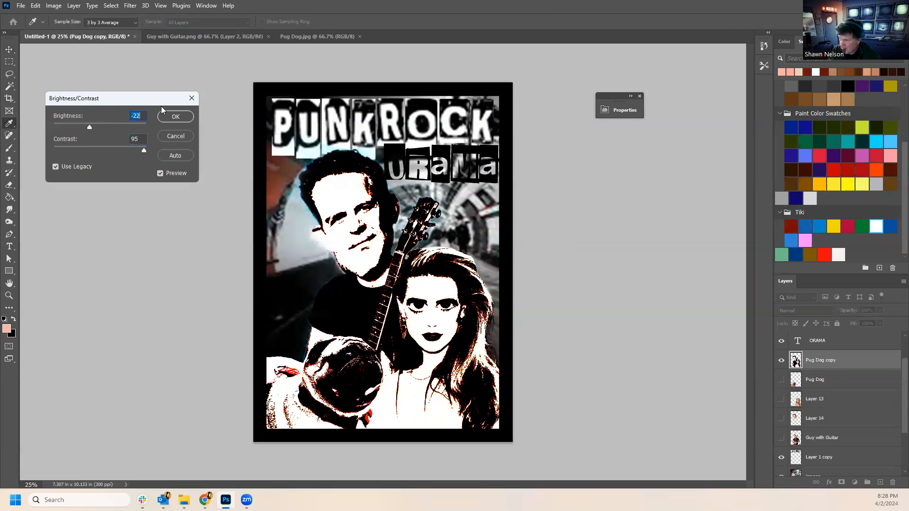
click(175, 117)
Desaturate the merged figures layer to black and white.
click(54, 6)
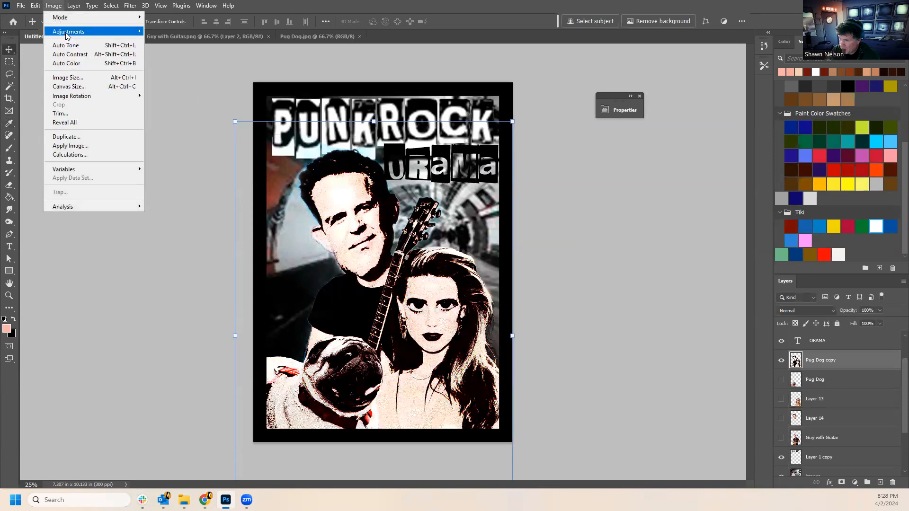
mouse_move(69, 34)
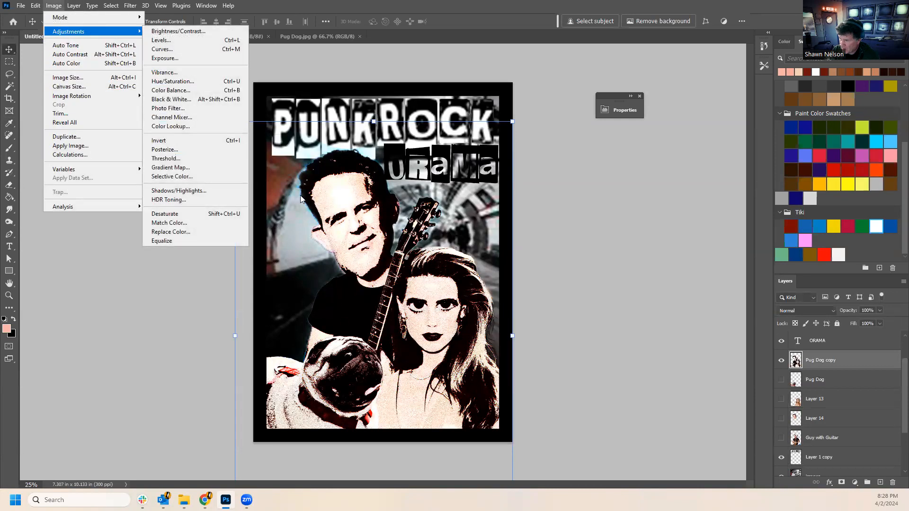
mouse_move(80, 210)
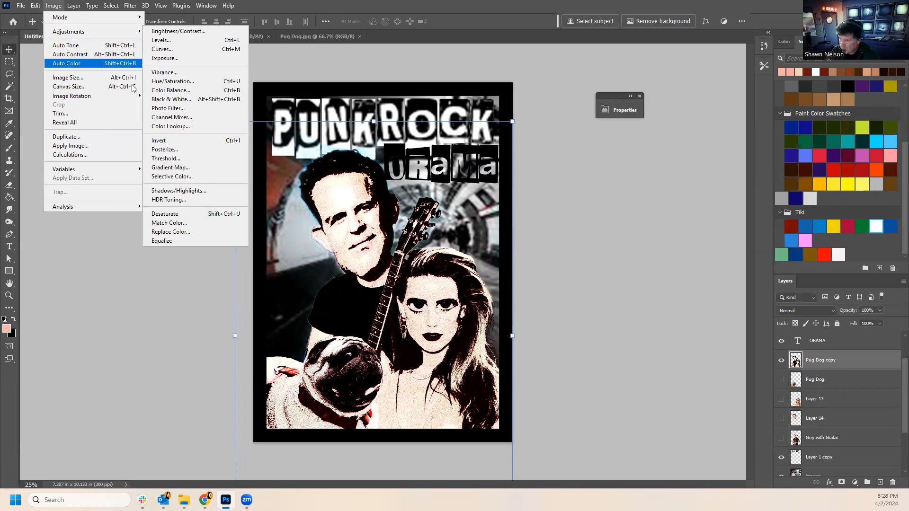
click(173, 216)
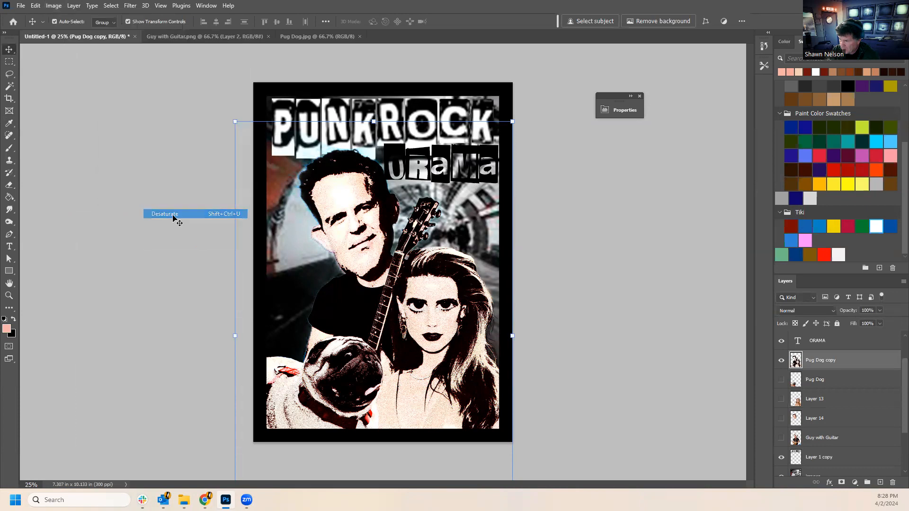
Increase the desaturated figures' contrast by 22 with a legacy Brightness/Contrast adjustment and deselect the layer.
click(50, 7)
mouse_move(71, 31)
click(176, 31)
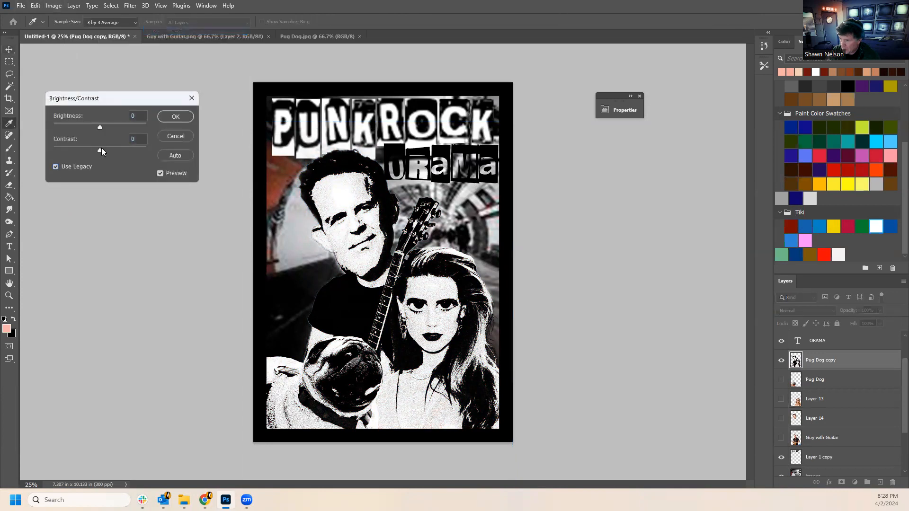
mouse_move(102, 149)
mouse_down()
mouse_move(127, 152)
mouse_move(99, 139)
mouse_move(108, 144)
mouse_up()
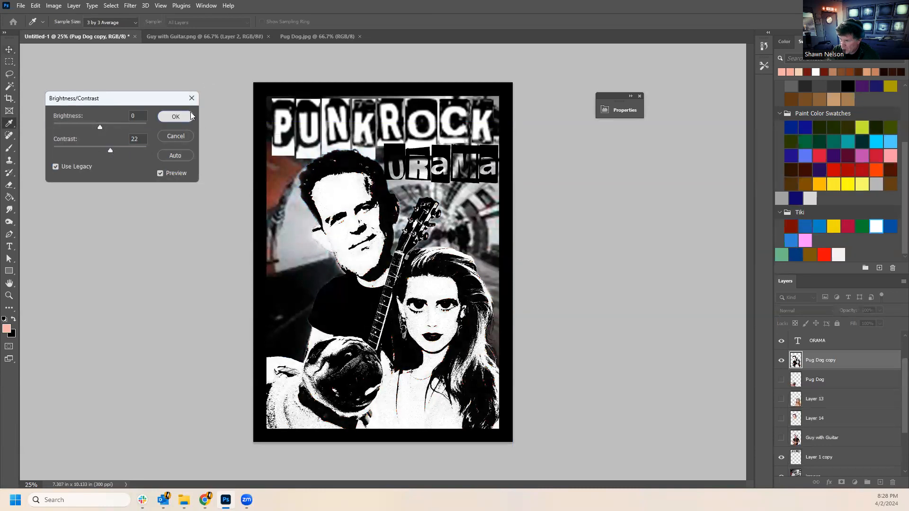
click(175, 117)
click(598, 338)
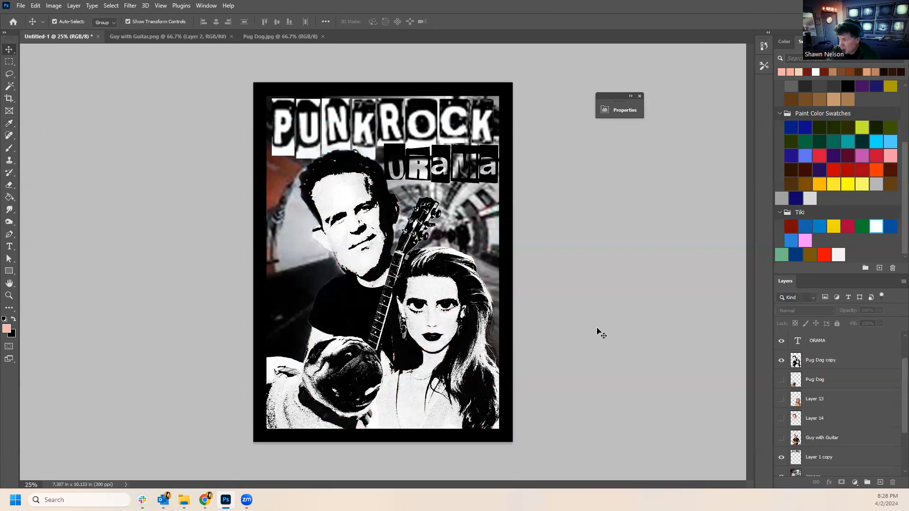
Move the ORAMA title down about 0.16 in and give it a pink Color Overlay.
drag(424, 173, 421, 174)
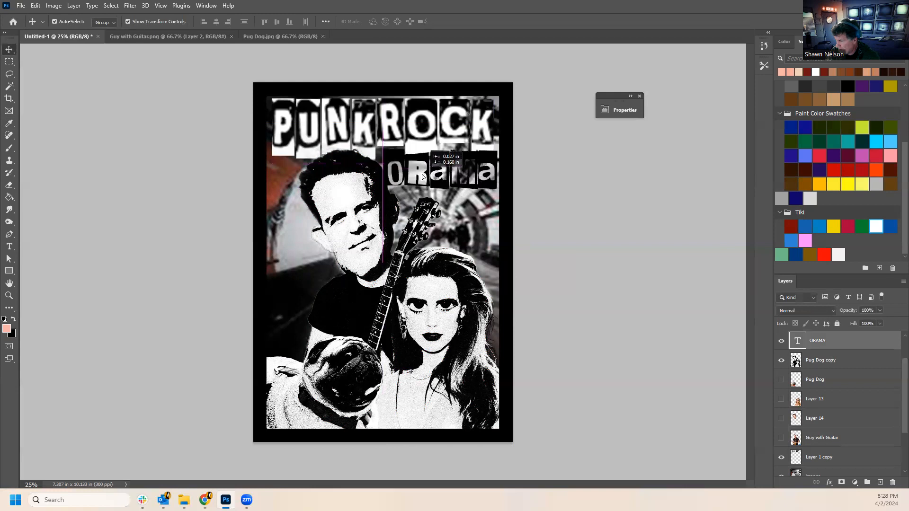
right_click(833, 345)
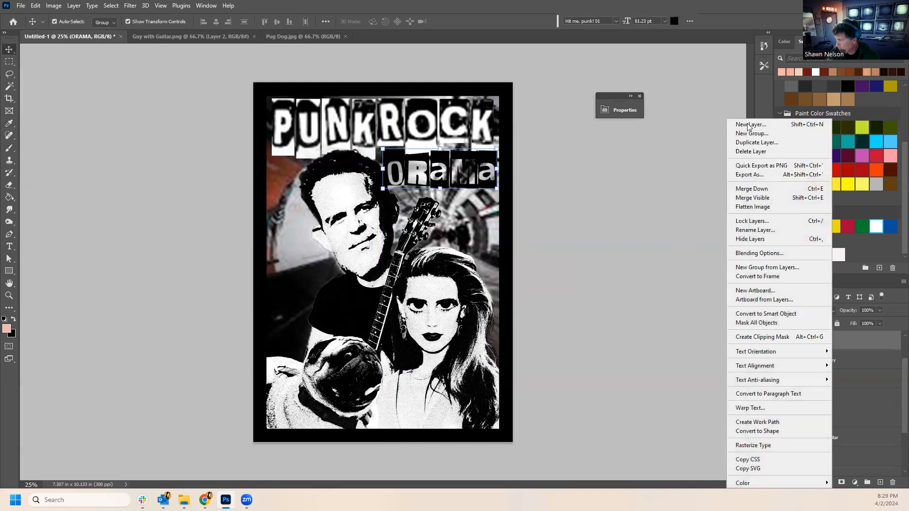
click(757, 254)
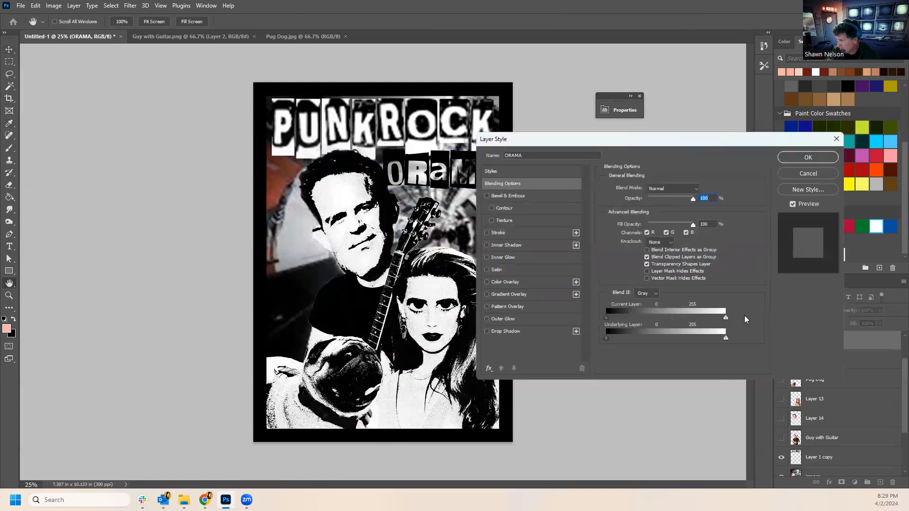
click(487, 283)
click(490, 281)
click(490, 281)
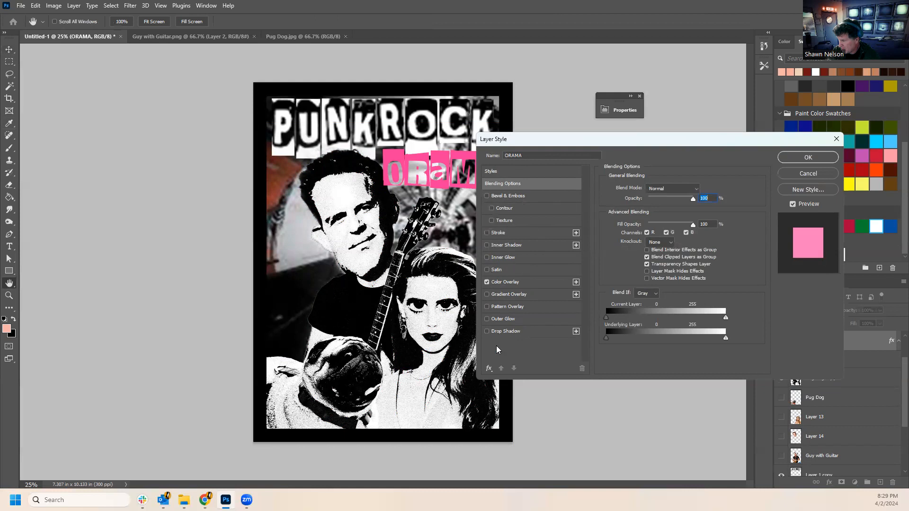
Enable a drop shadow on the ORAMA title and set its color to white (ffffff).
click(486, 331)
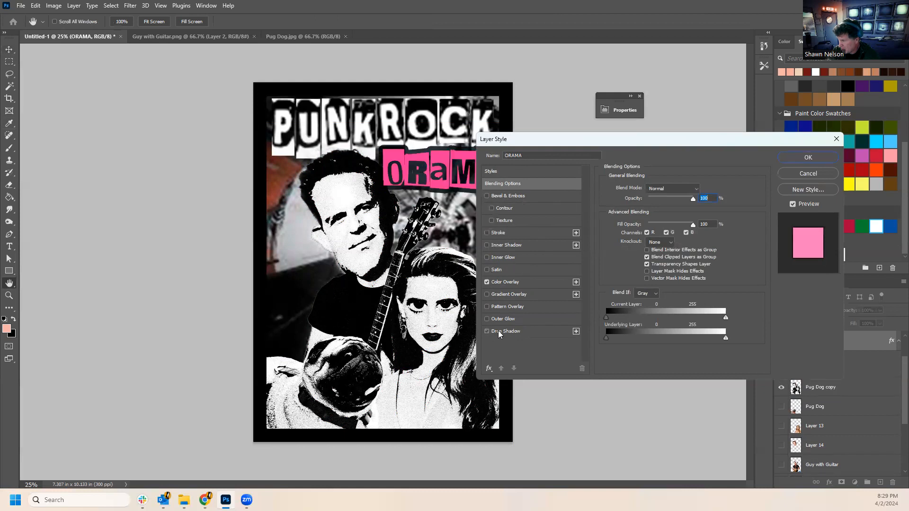
click(502, 332)
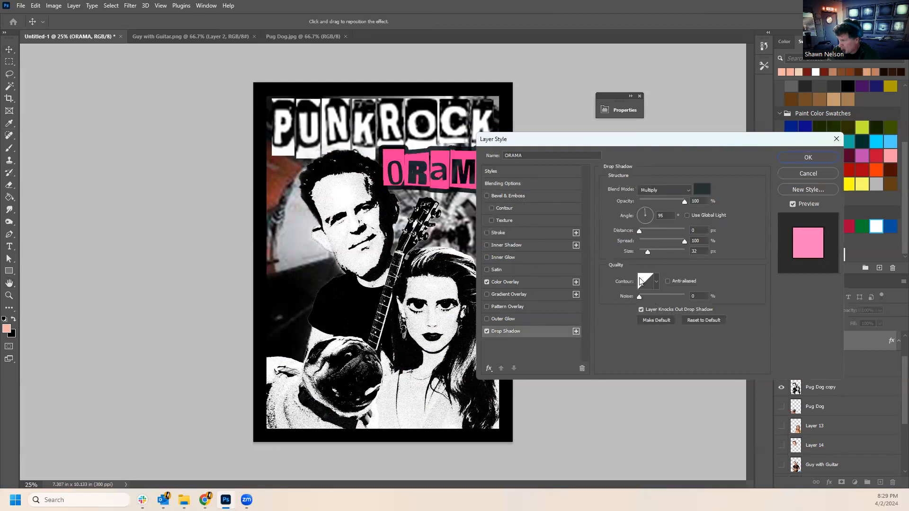
click(702, 189)
drag(163, 325, 114, 204)
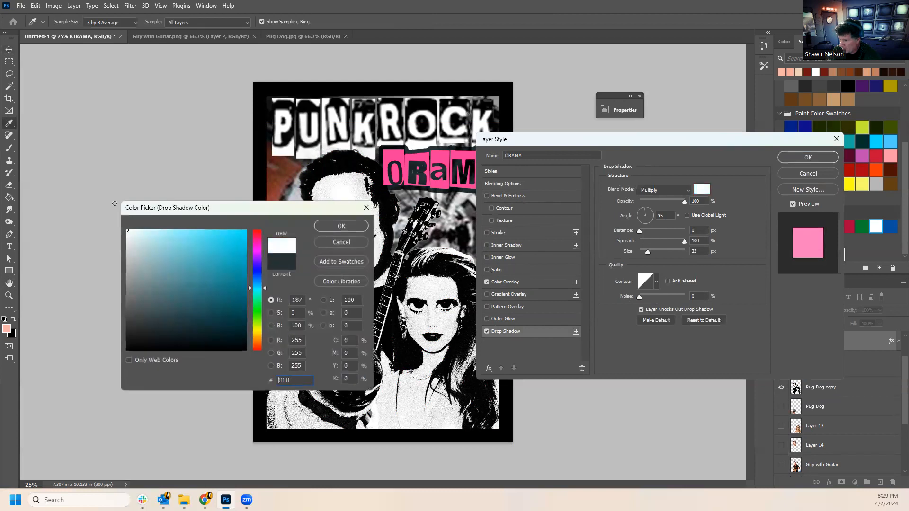
drag(156, 243, 112, 219)
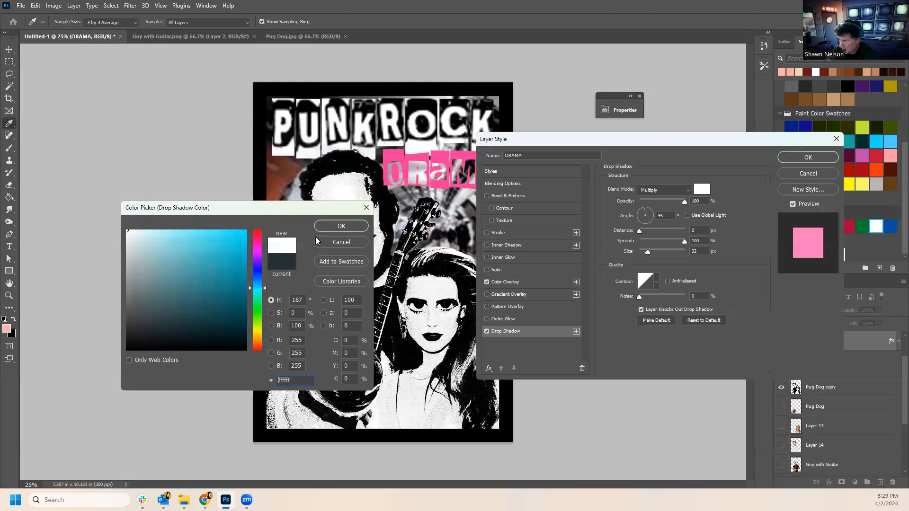
click(354, 228)
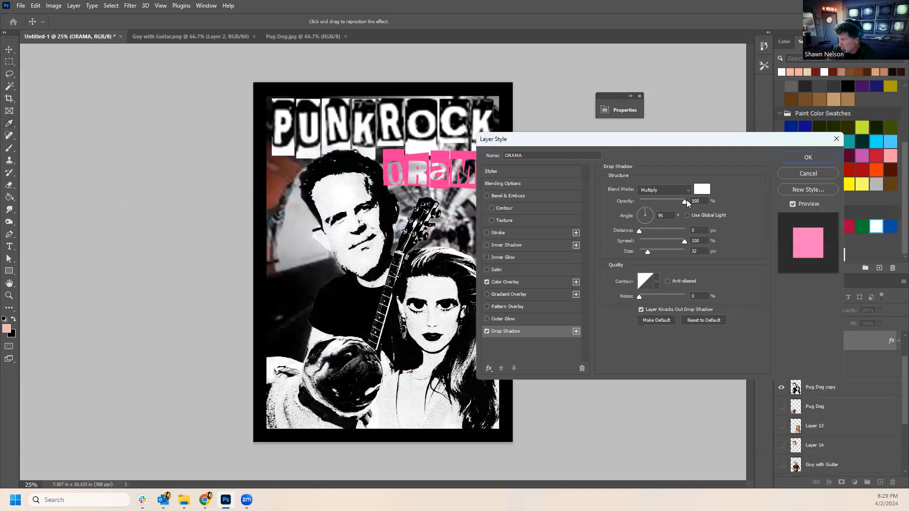
Set the ORAMA drop shadow's blend mode to Normal with 8 px distance and 100% spread, and apply the layer style.
drag(686, 201, 776, 198)
drag(640, 230, 643, 230)
click(674, 190)
click(656, 190)
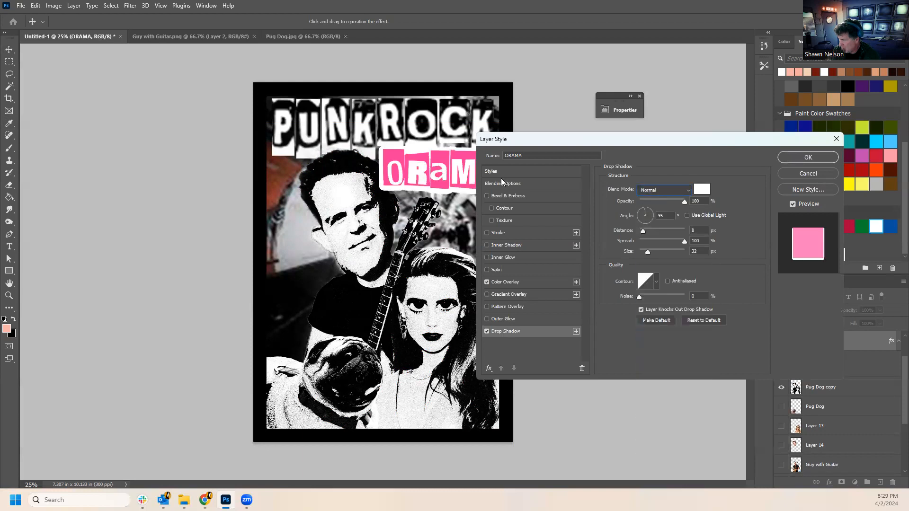
mouse_move(682, 242)
mouse_down()
mouse_move(664, 242)
mouse_move(691, 248)
mouse_up()
click(804, 172)
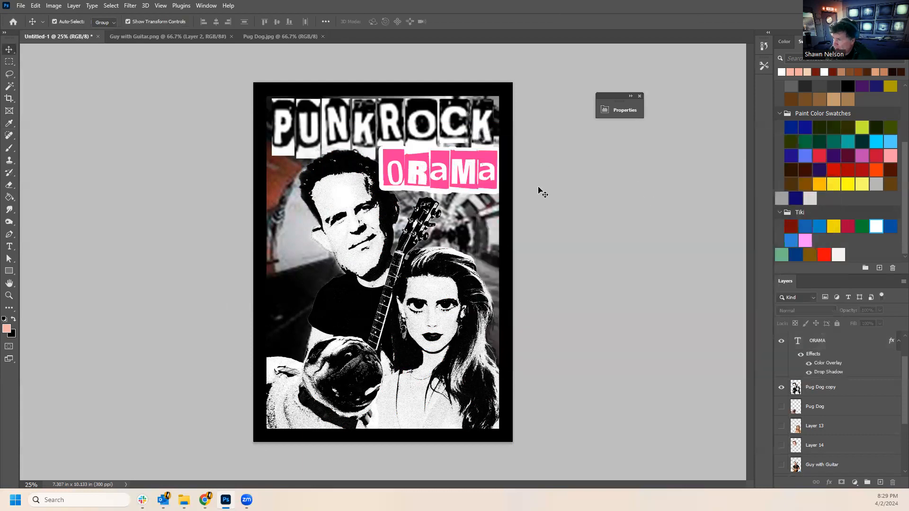
Add the text "Tuesday at the Met 11PM" in the 4990810 font at 18 pt over the guitarist's dark shirt.
click(9, 296)
alt+click(331, 291)
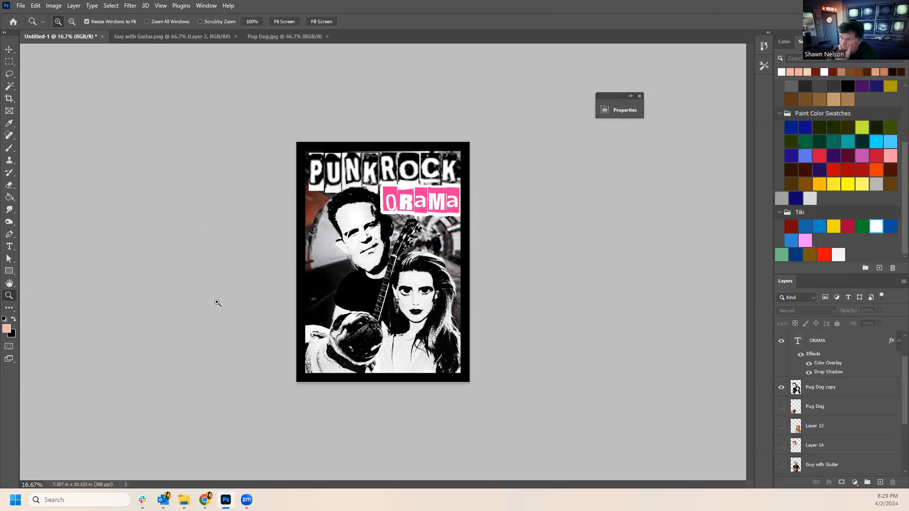
click(9, 246)
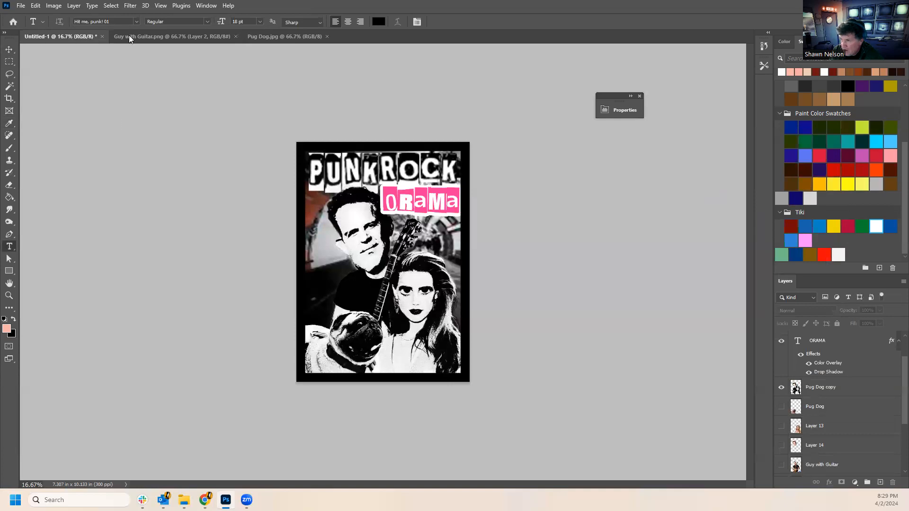
click(135, 21)
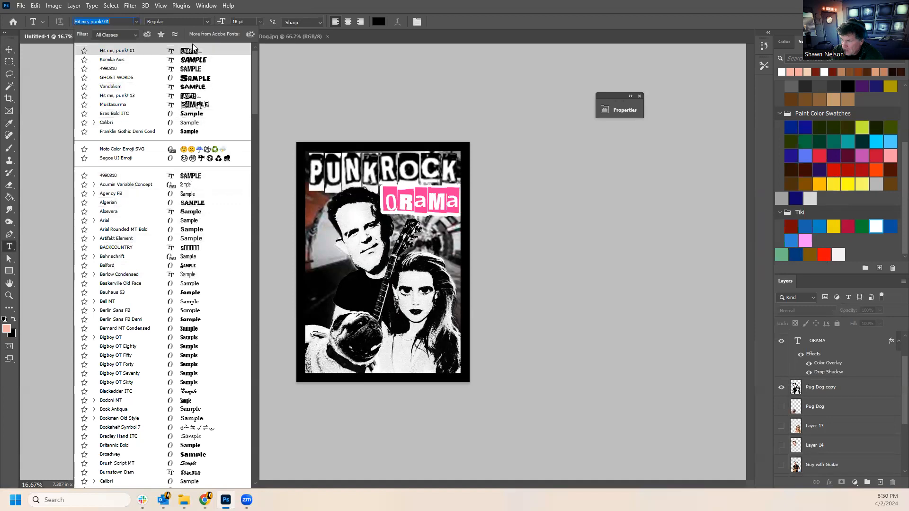
click(198, 68)
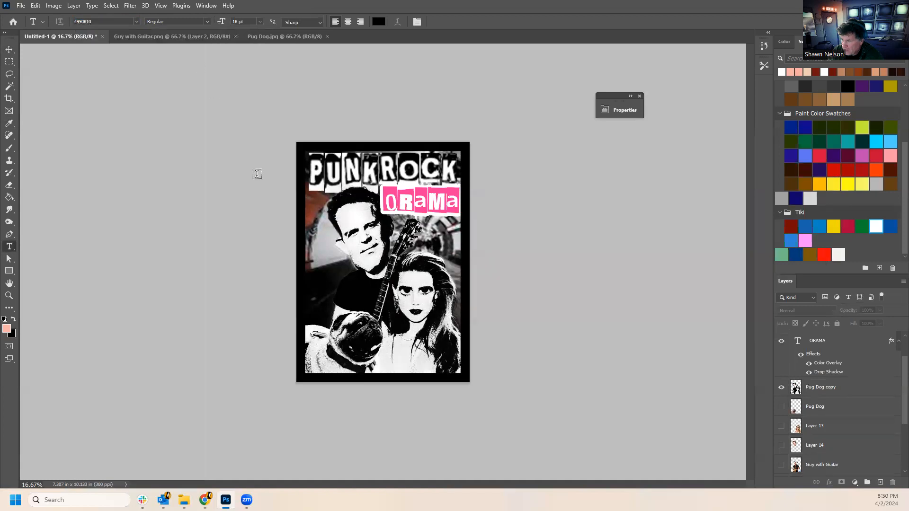
click(320, 282)
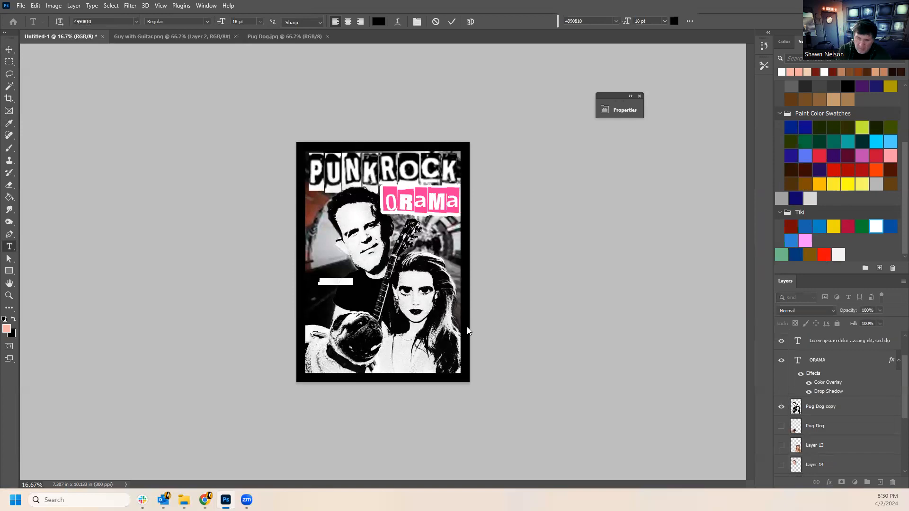
text(April 2)
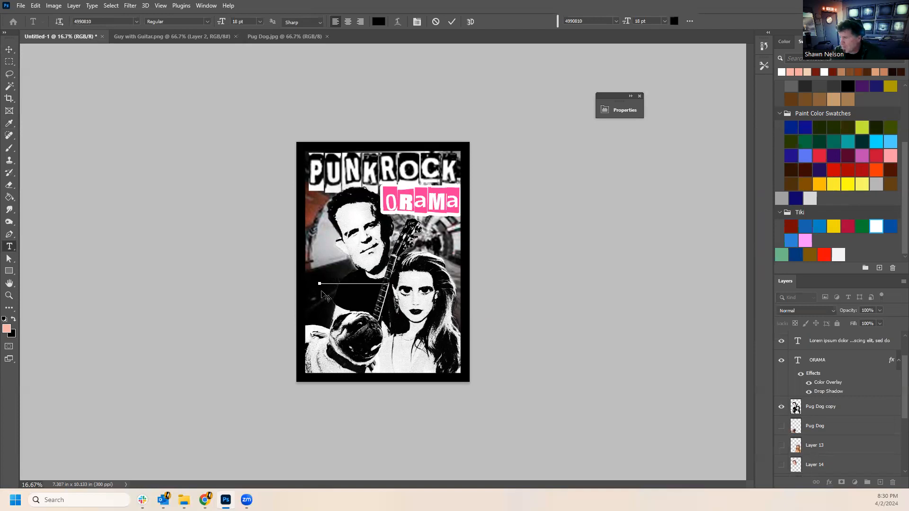
Select the new date line's text and set its color to off-white (fff4f4).
scroll(879, 396, down, 1)
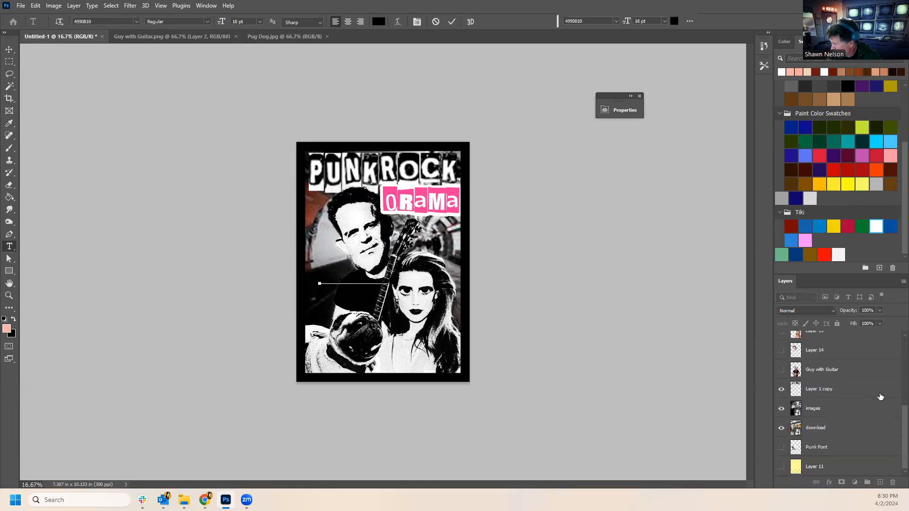
scroll(871, 398, up, 2)
scroll(847, 382, up, 1)
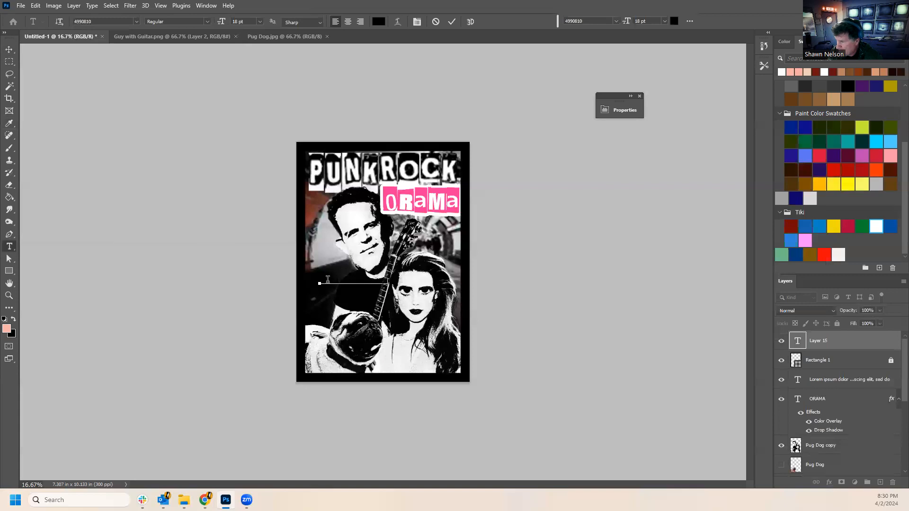
drag(370, 282, 389, 283)
key(ctrl+a)
click(378, 21)
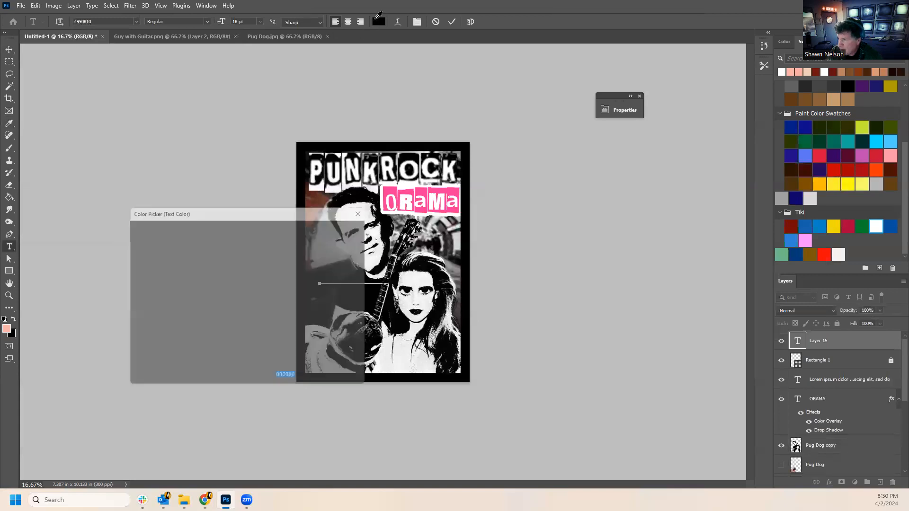
drag(189, 239, 131, 176)
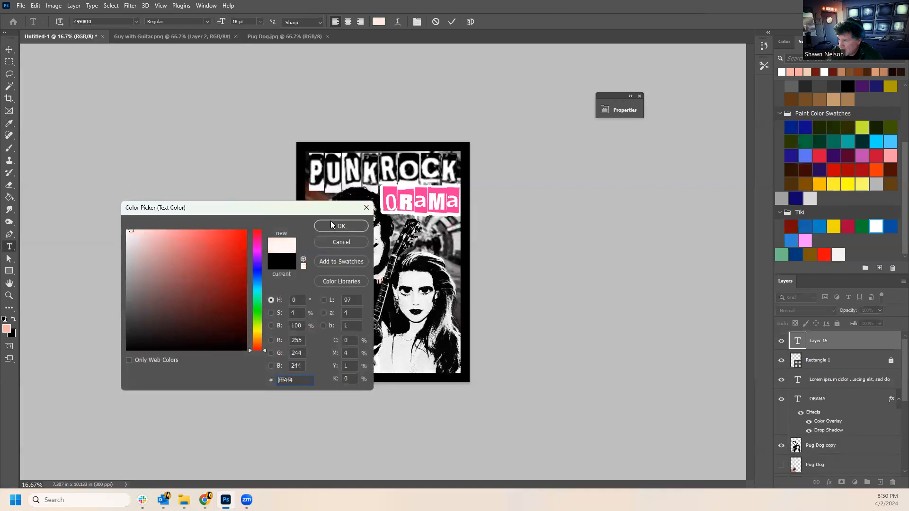
click(332, 223)
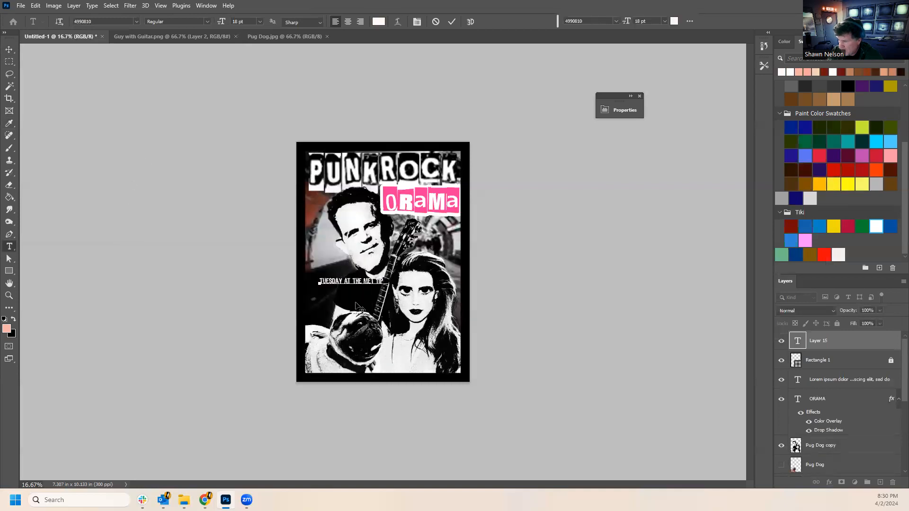
Move the date text to the picture's left edge and break it into two lines after "Tuesday at".
drag(362, 310, 346, 270)
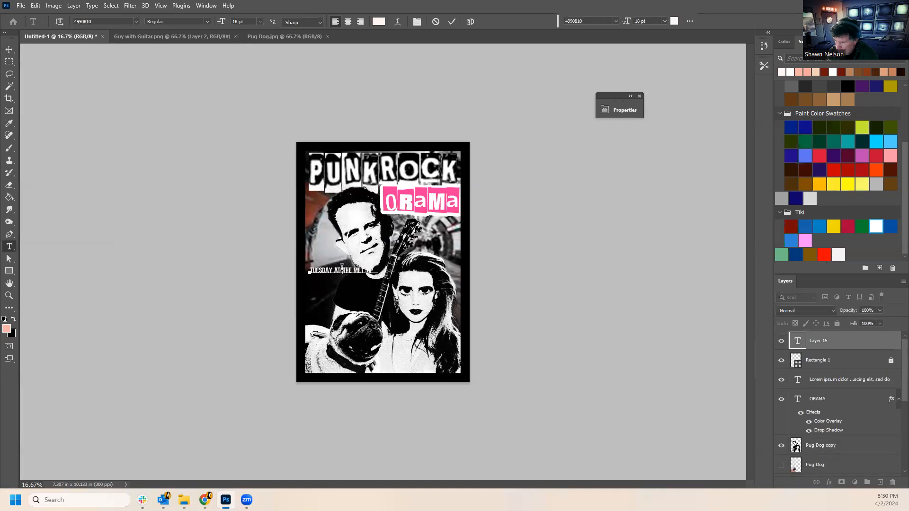
key(Return)
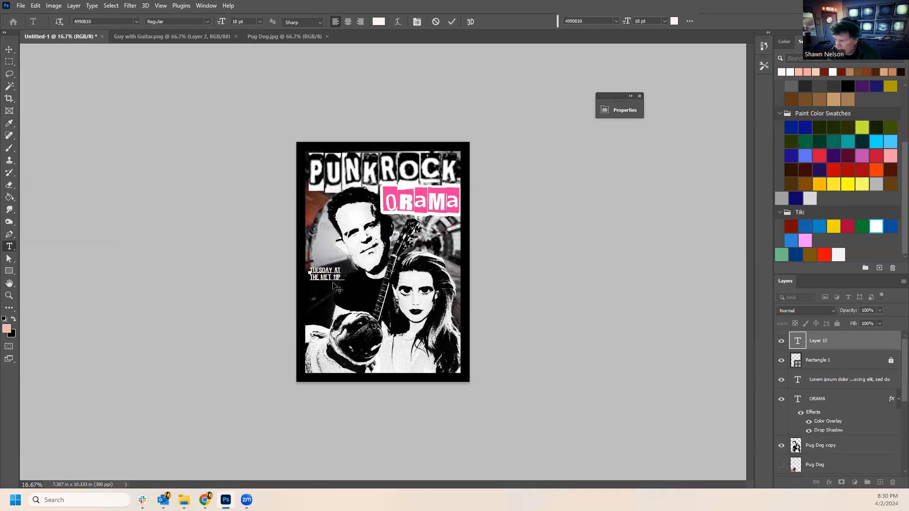
click(10, 296)
Scale the date text to about 202% and place it between the picture's left edge and the guitar neck, above the pug.
click(295, 298)
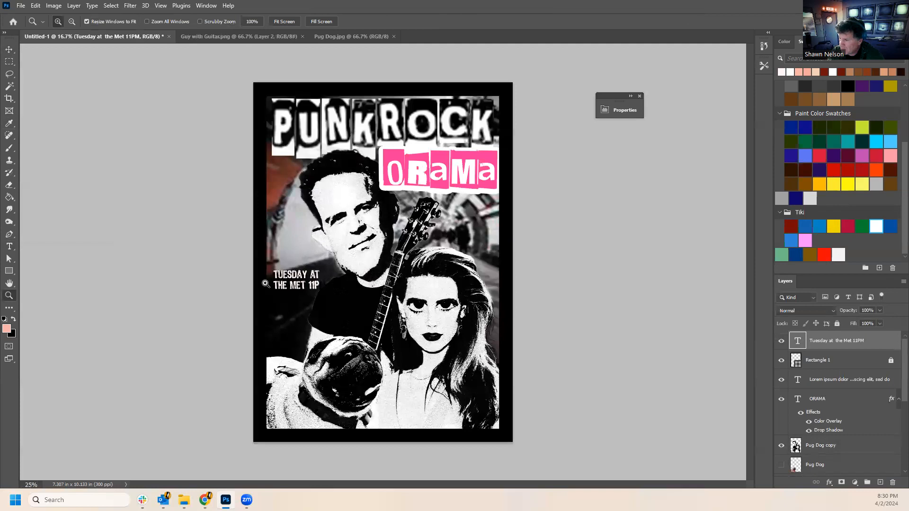
click(266, 284)
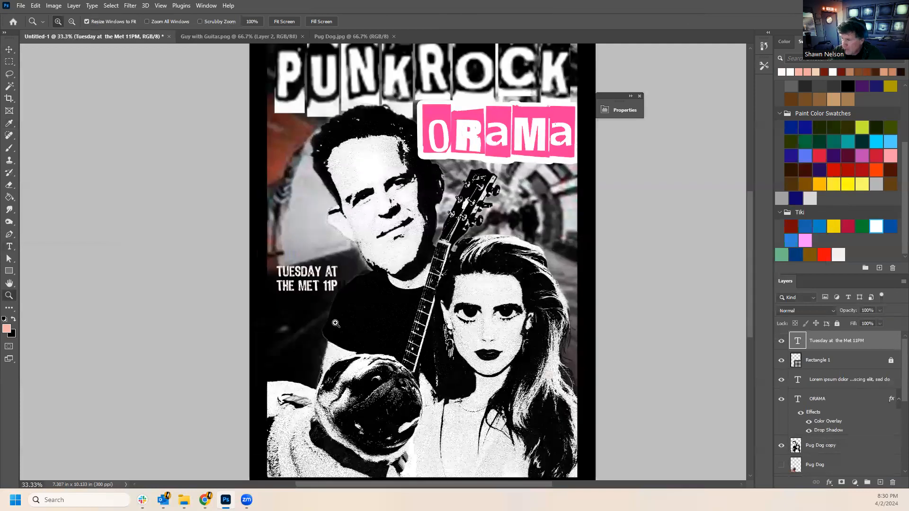
click(290, 298)
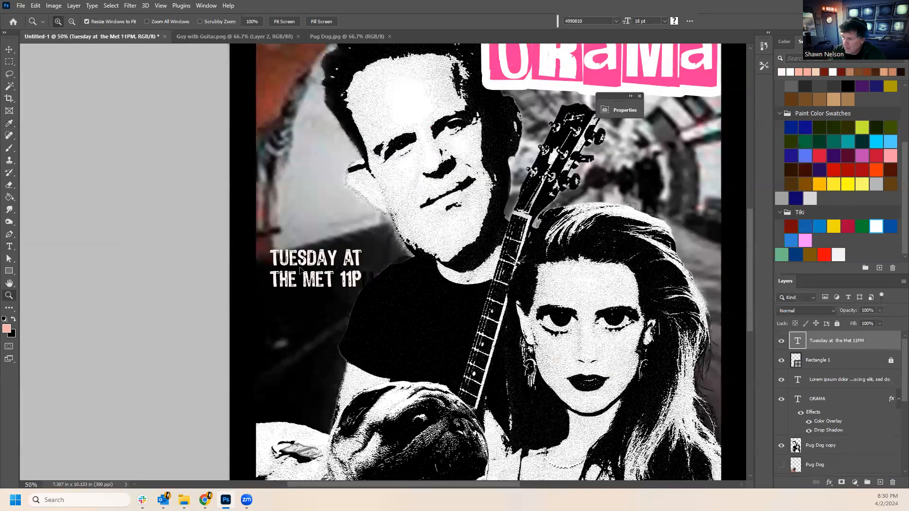
key(v)
drag(300, 263, 311, 238)
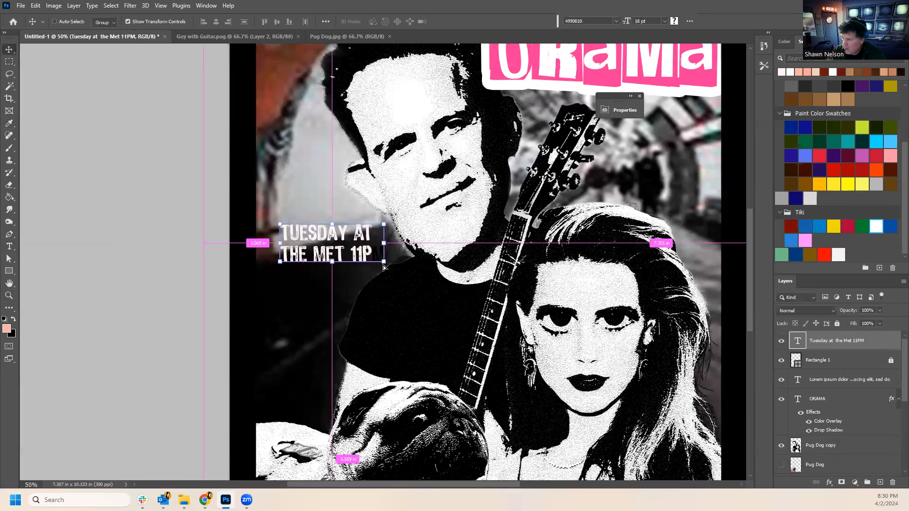
drag(383, 262, 473, 350)
drag(399, 305, 378, 363)
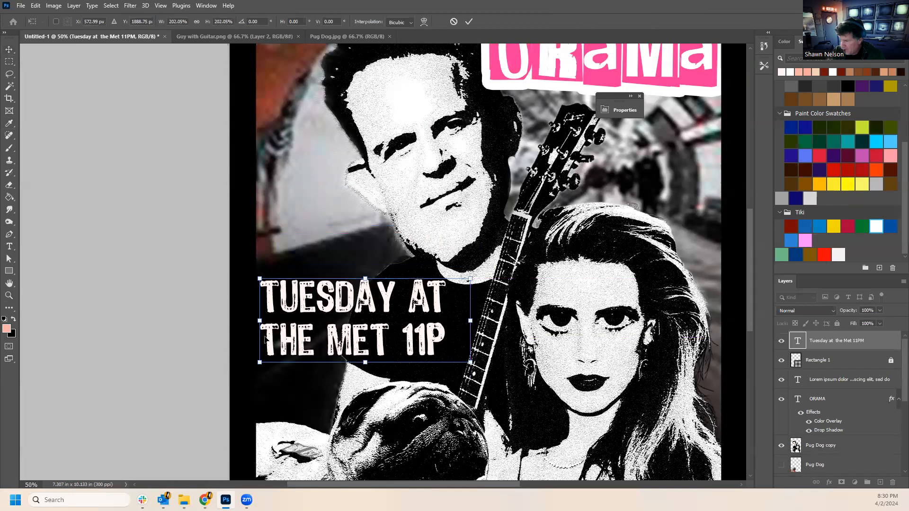
key(Return)
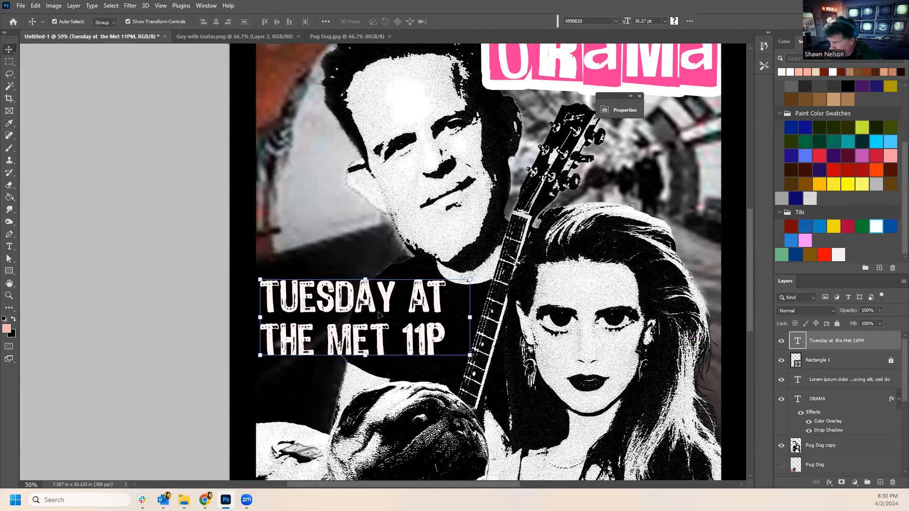
Re-enter the line break before "the Met" and right-align both lines of the date text.
click(9, 247)
click(262, 339)
key(BackSpace)
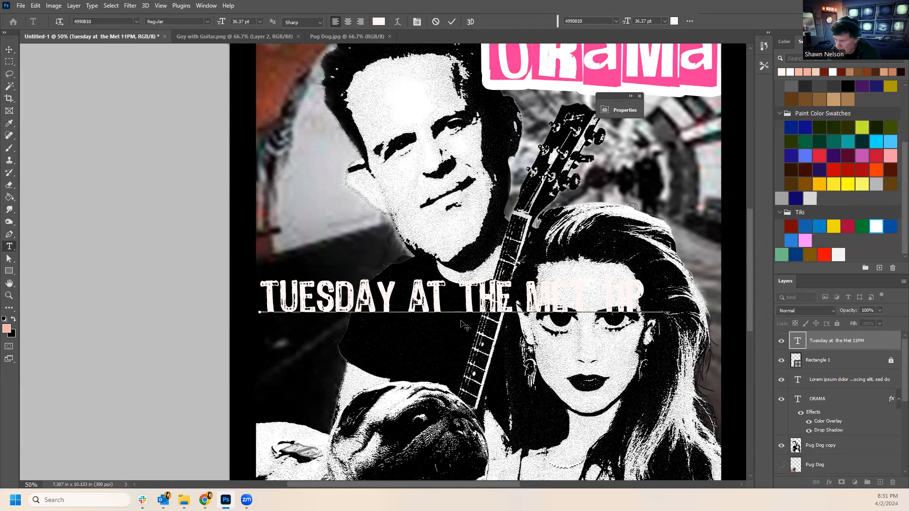
key(Return)
drag(447, 334, 248, 292)
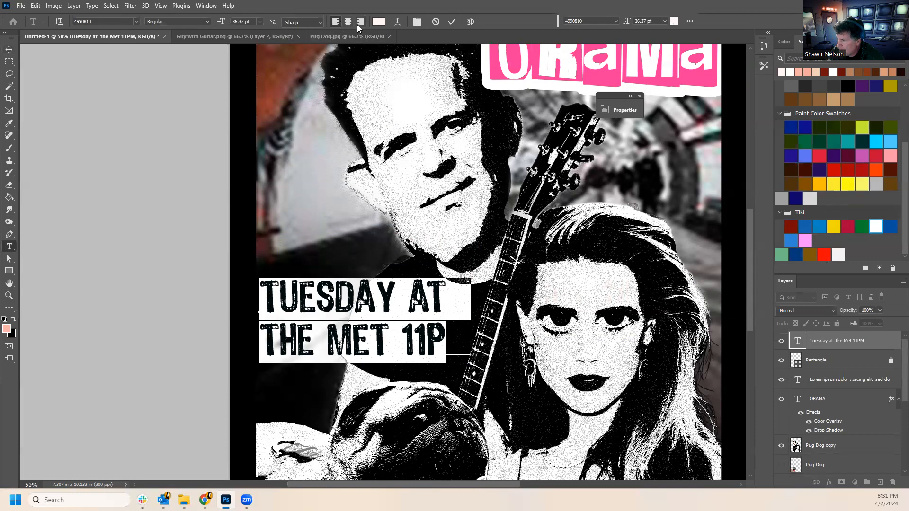
click(360, 22)
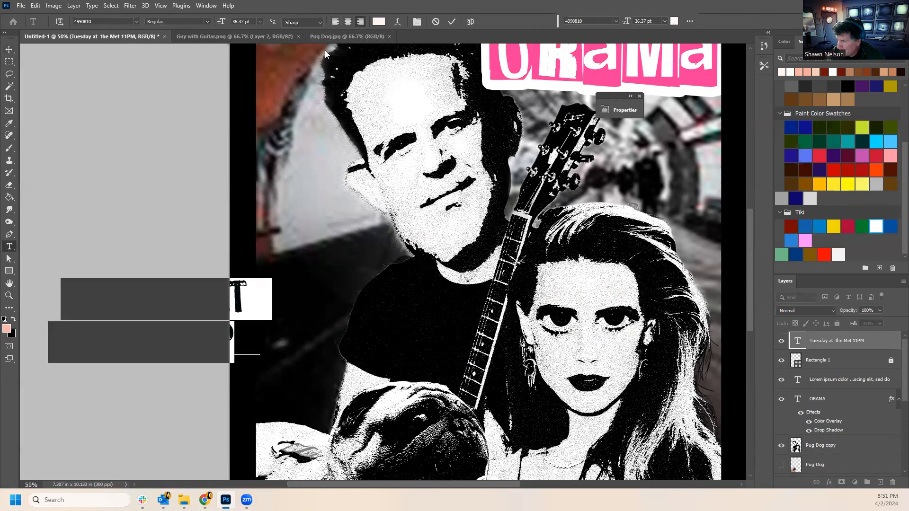
Move the right-aligned text back beside the guitar neck and delete the black M after "11P" and the trailing space after "at".
click(250, 307)
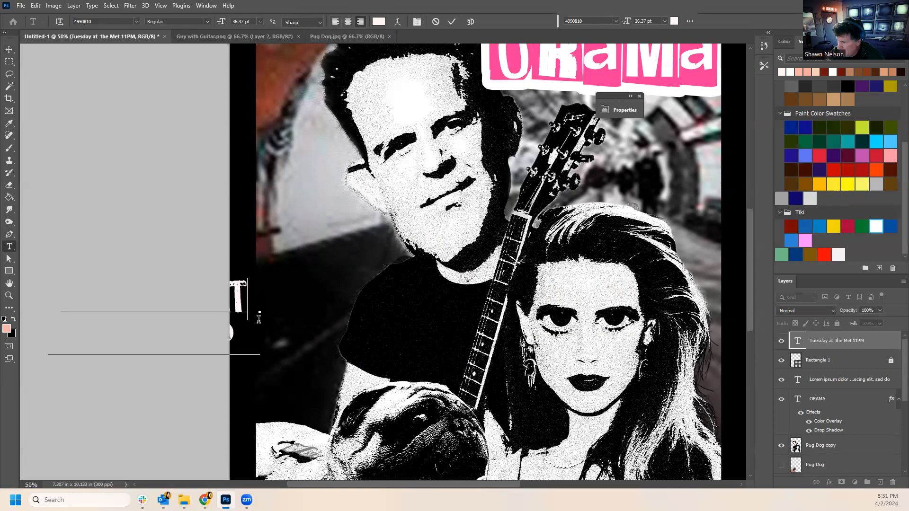
drag(267, 375, 487, 394)
click(456, 354)
click(457, 354)
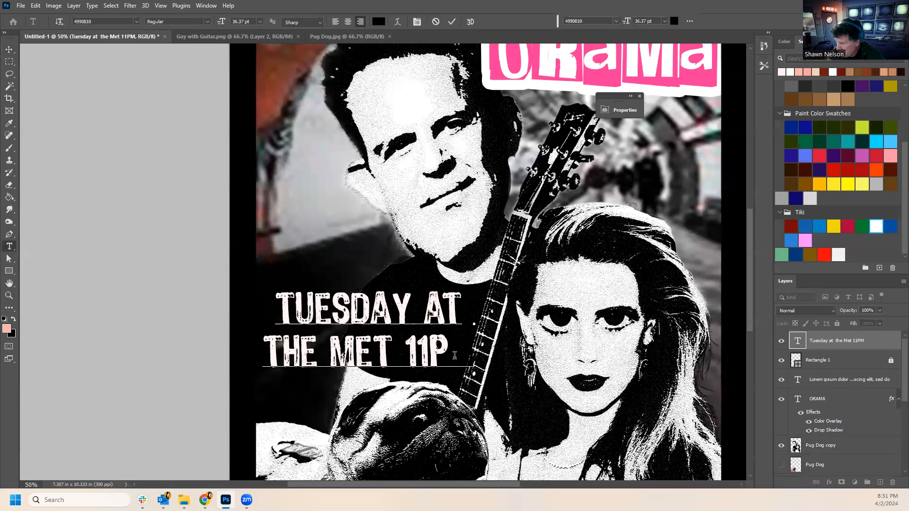
key(BackSpace)
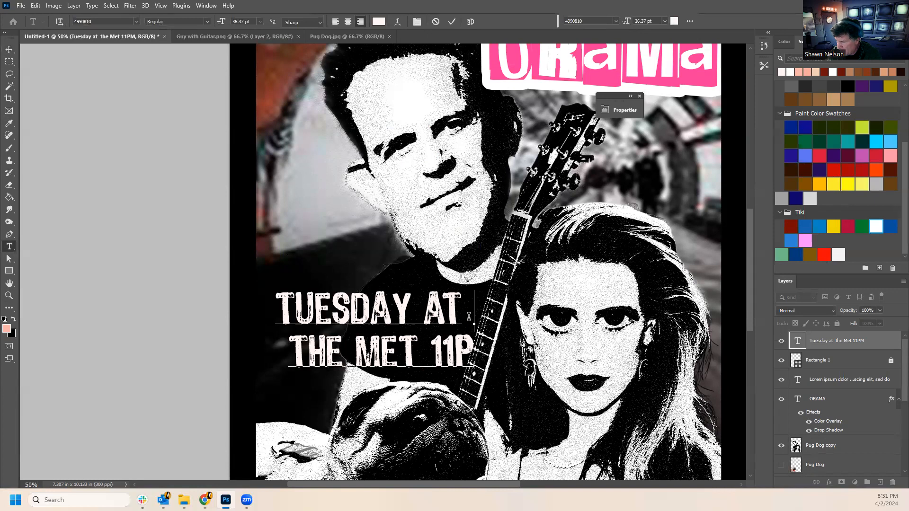
key(BackSpace)
drag(438, 396, 419, 397)
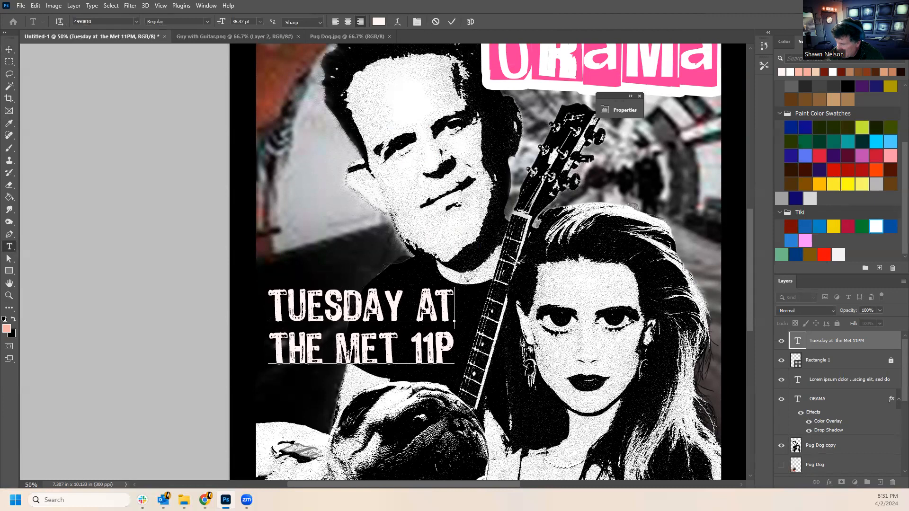
Move the date text slightly up above the pug and add the price "$3.00" after "11P".
click(384, 405)
click(394, 355)
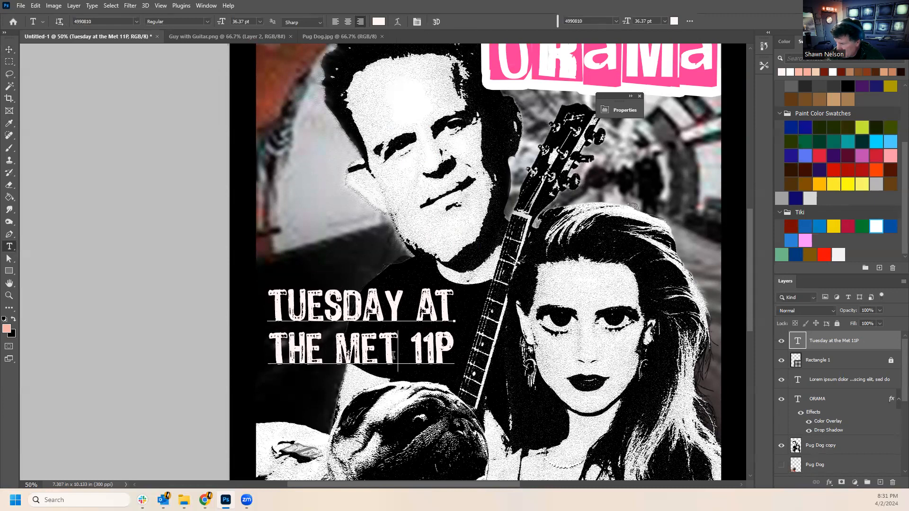
drag(452, 385, 449, 363)
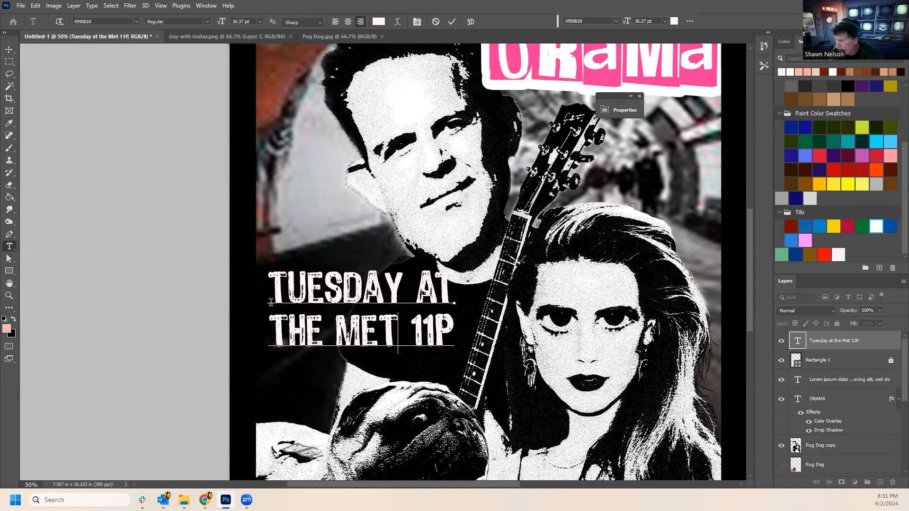
click(452, 332)
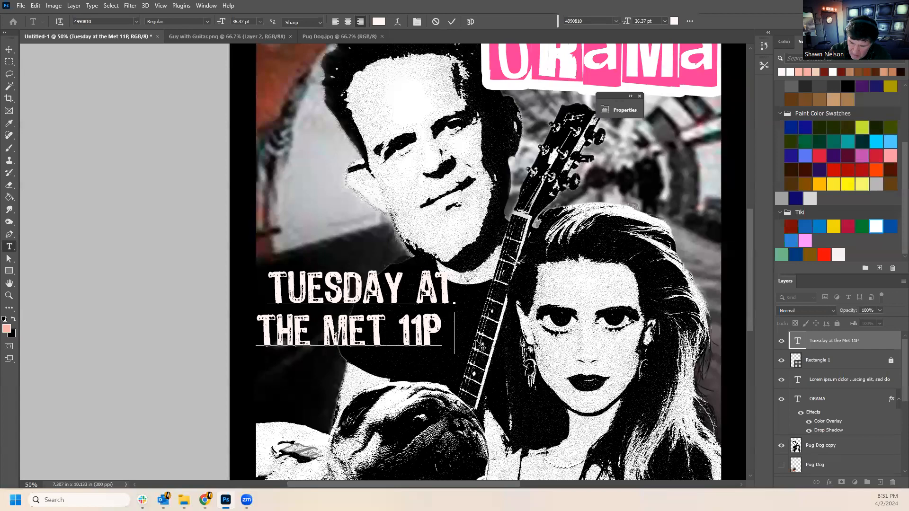
text(3.)
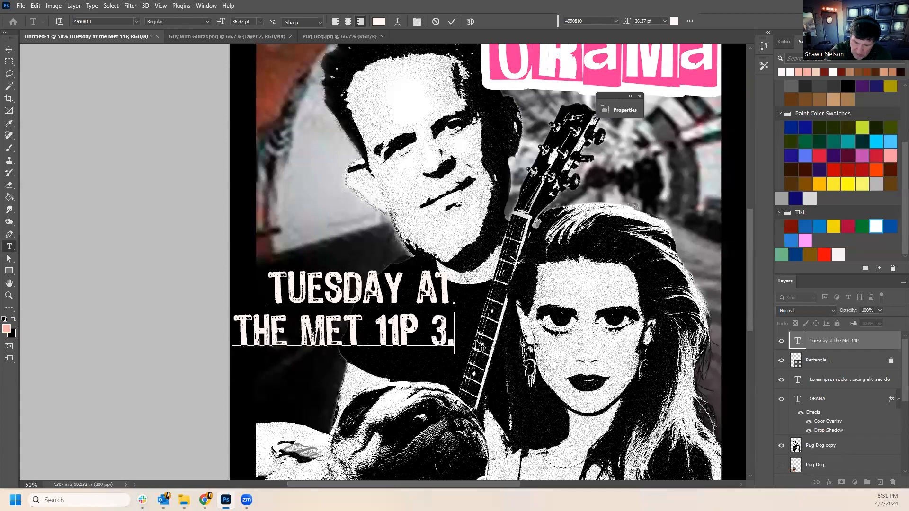
text(00)
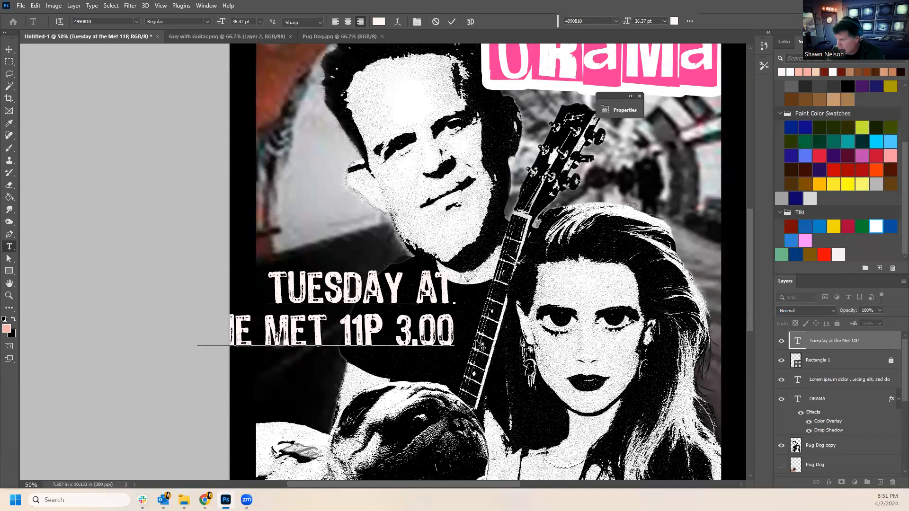
click(397, 335)
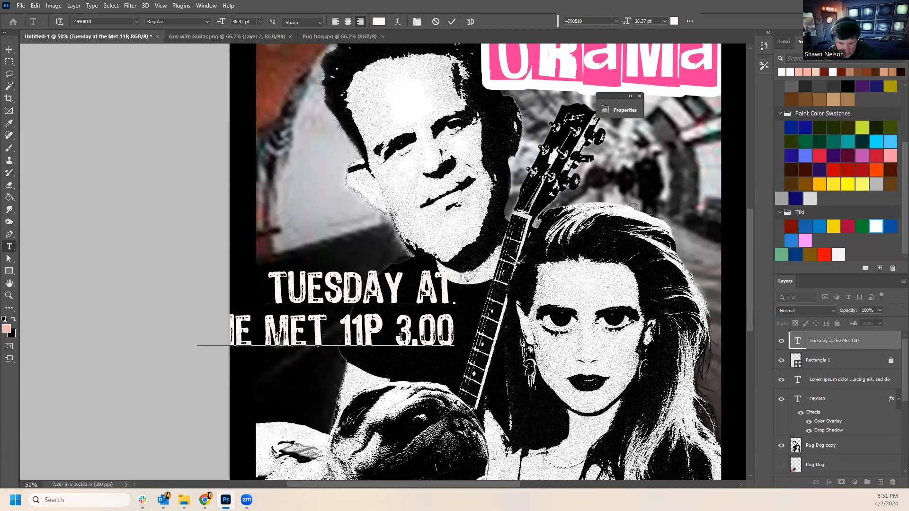
text($)
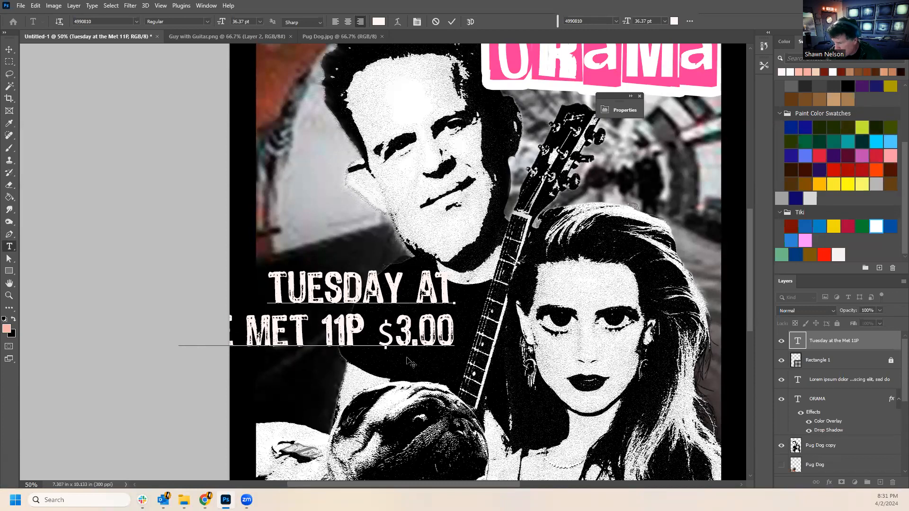
Left-align both lines of the date text and place the block against the picture's left edge, across the man's shoulder.
drag(412, 366, 682, 313)
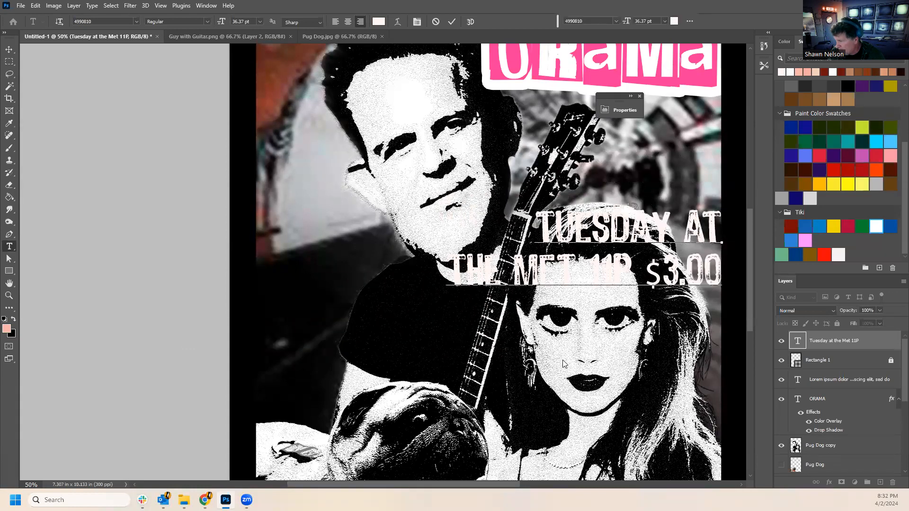
drag(603, 308, 607, 246)
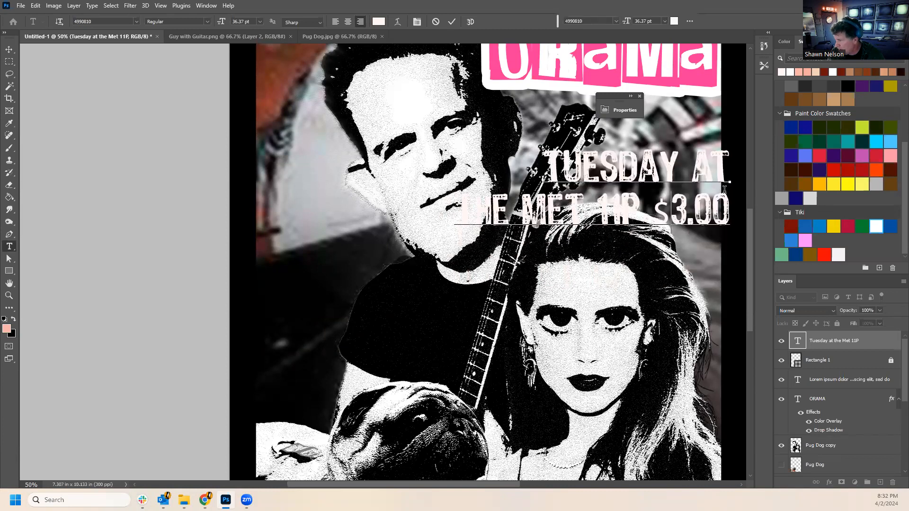
key(ctrl+a)
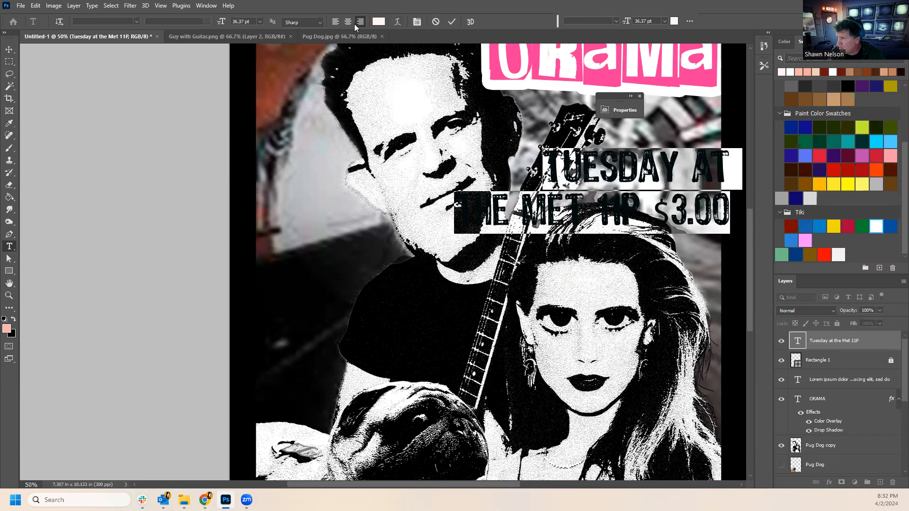
click(336, 22)
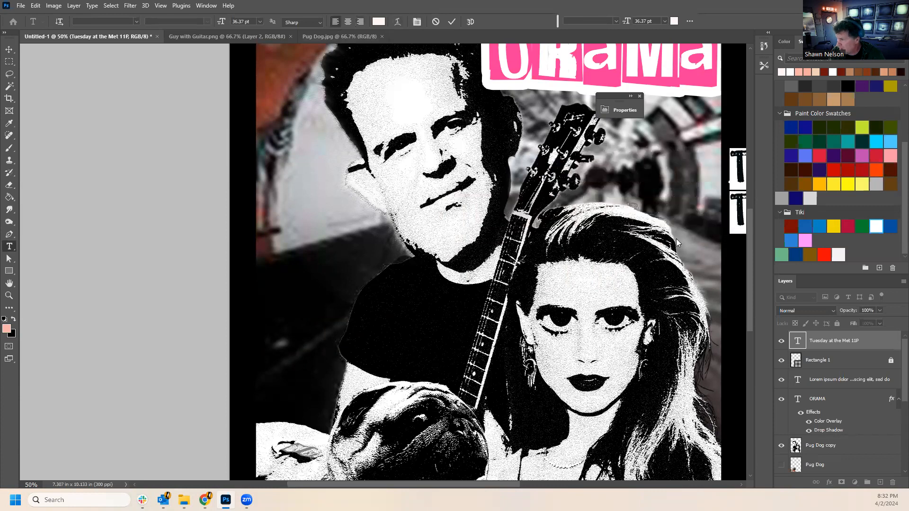
drag(741, 242, 268, 333)
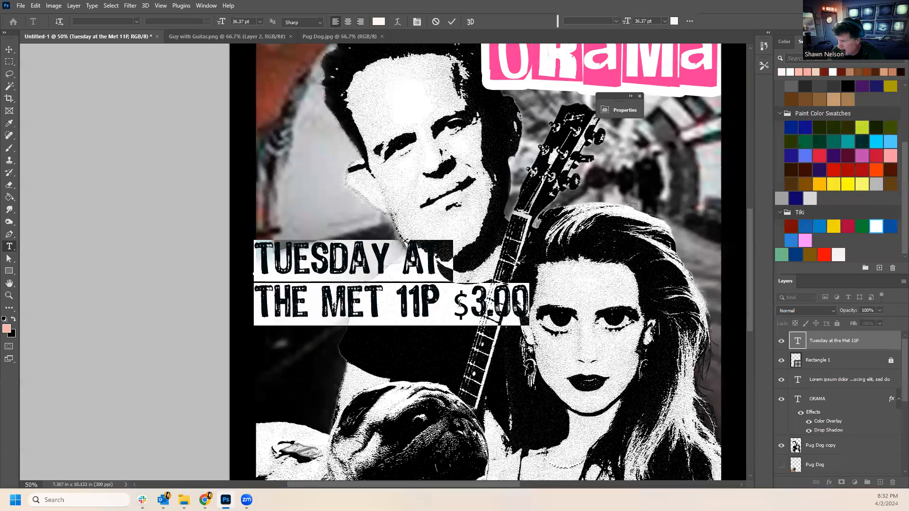
Replace the dollar sign and its preceding space with a "$" in the date text's font and put "$3.00" on its own third line.
click(457, 304)
key(Delete)
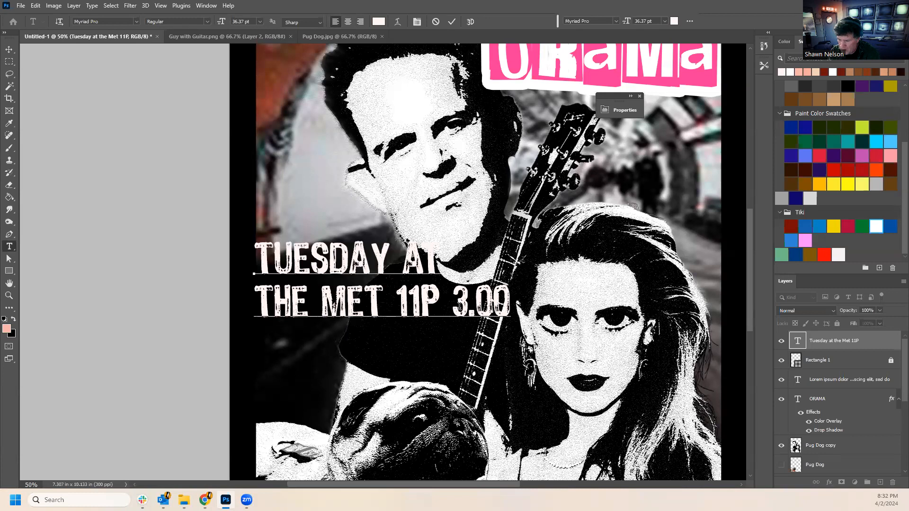
key(BackSpace)
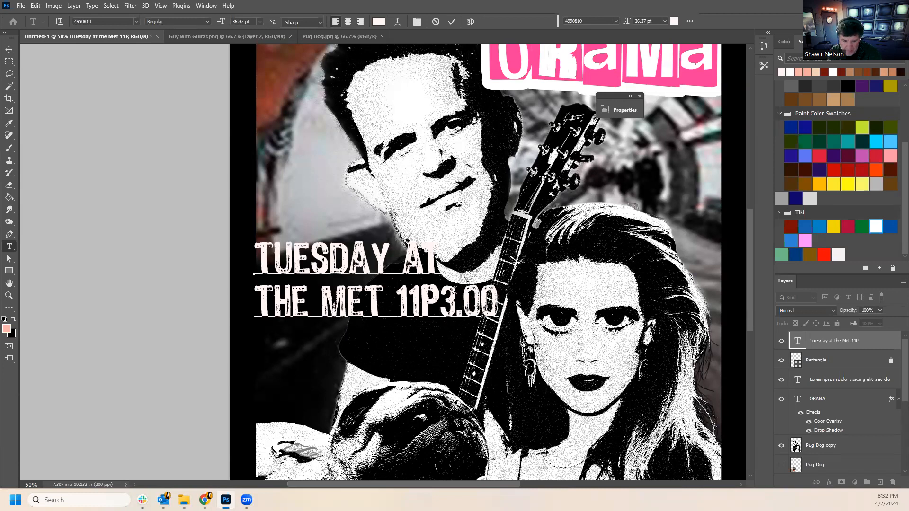
text($)
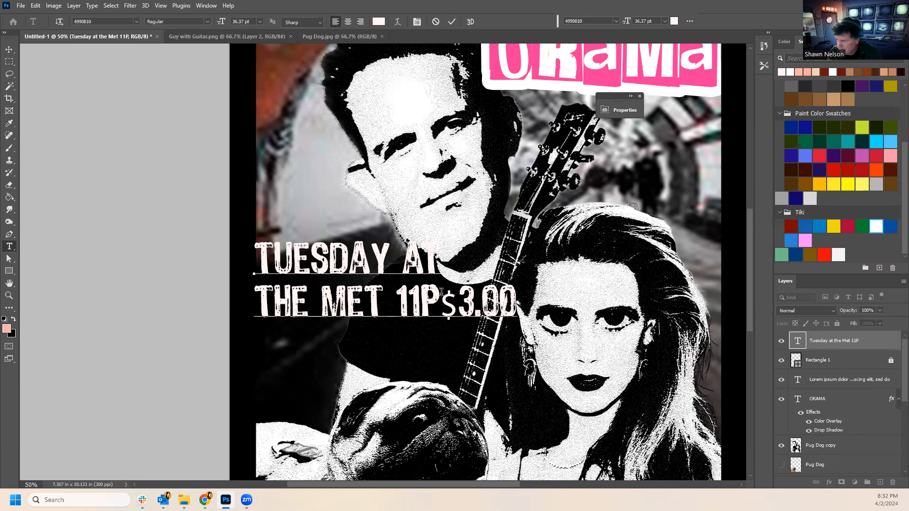
key(Return)
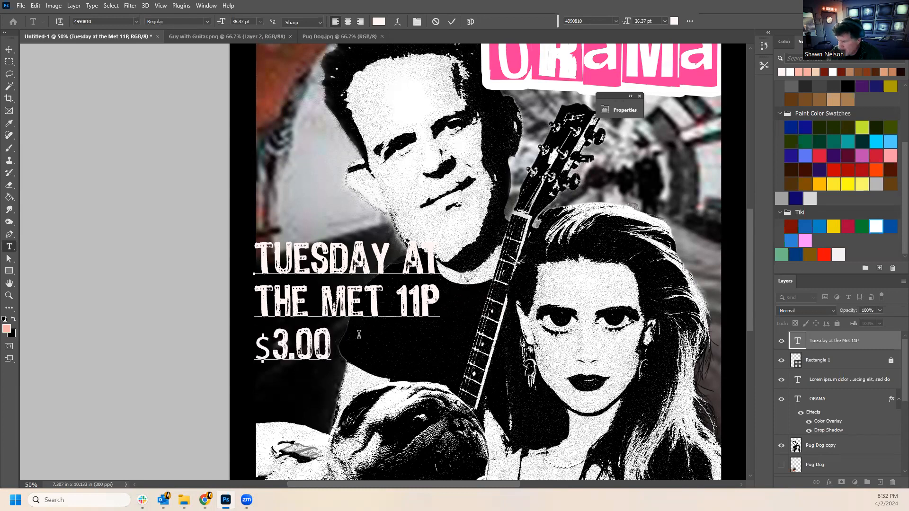
Recolor all three lines of the date text with the pink ff349a sampled from the ORAMA title.
drag(335, 350, 197, 239)
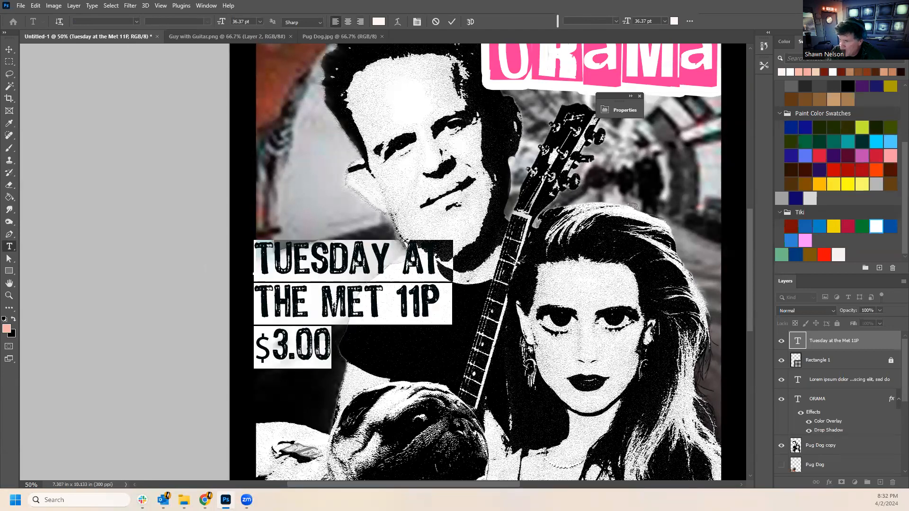
click(383, 20)
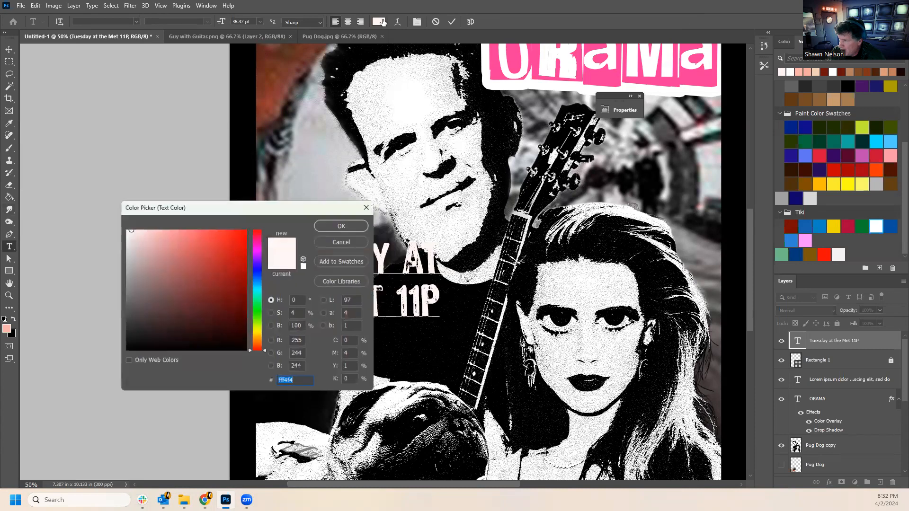
click(518, 49)
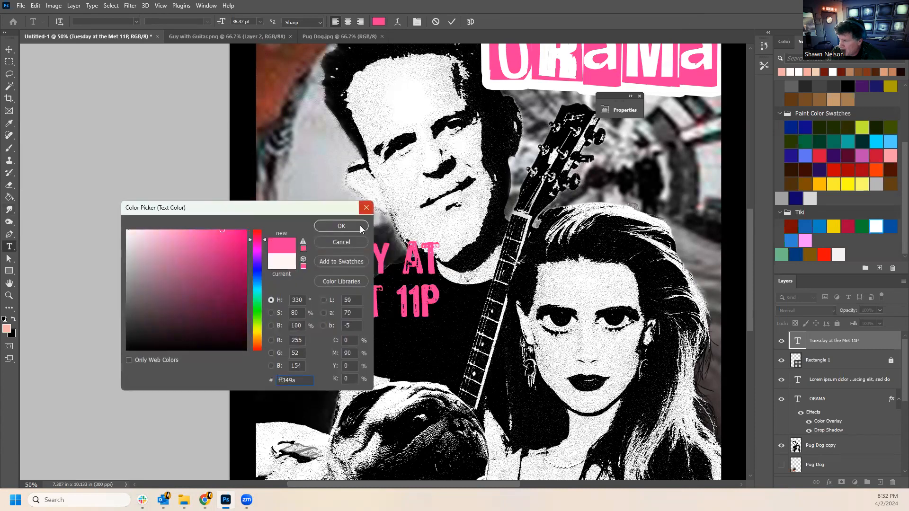
click(342, 226)
click(274, 255)
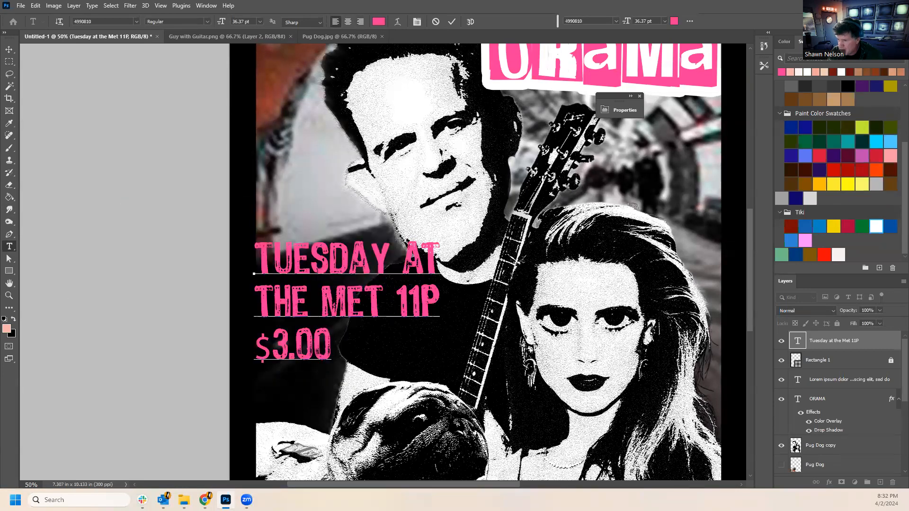
Move the date text slightly up, widen it to about 109% and skew it vertically about 25.8° so it slopes down toward the guitar neck.
click(8, 296)
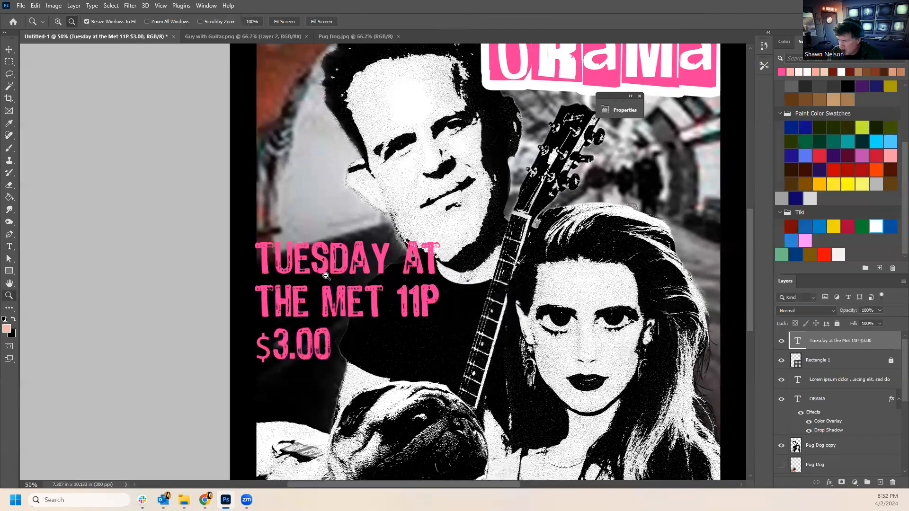
alt+click(392, 280)
alt+click(434, 267)
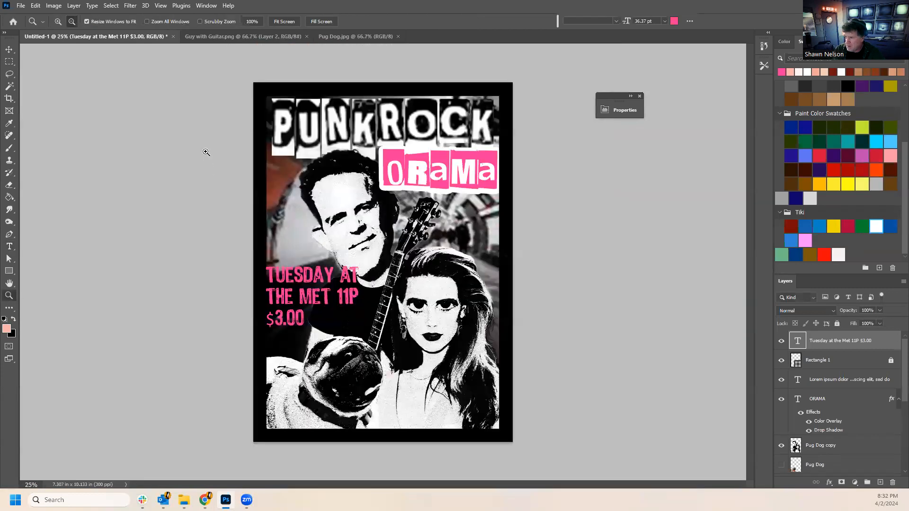
click(9, 49)
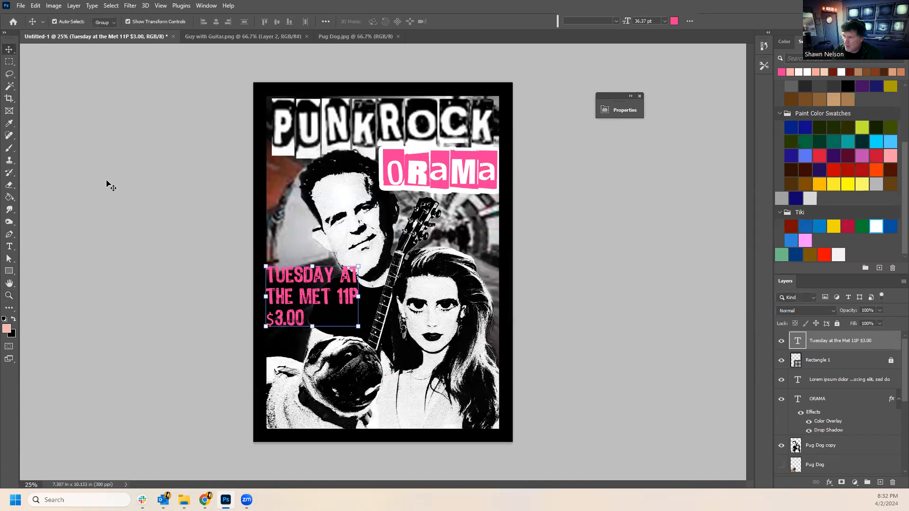
mouse_move(302, 279)
mouse_down()
mouse_move(312, 287)
mouse_move(299, 268)
mouse_up()
drag(357, 297, 373, 326)
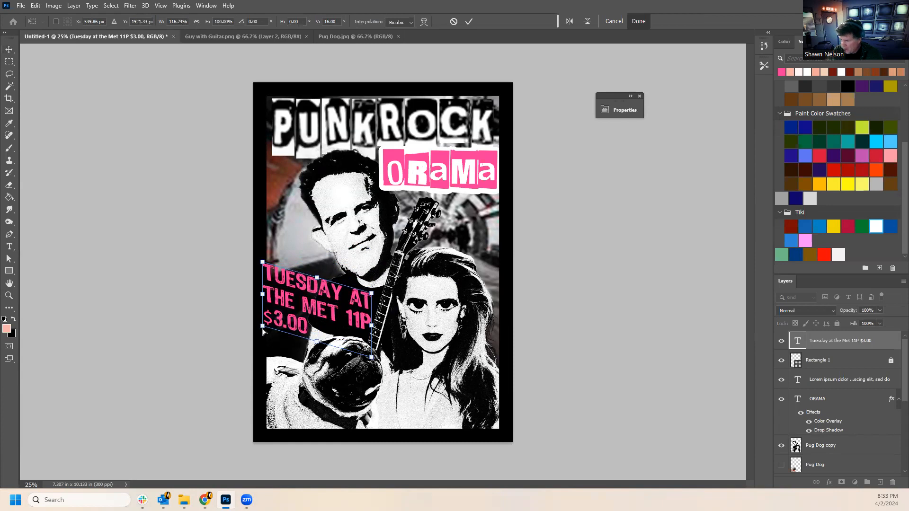
drag(263, 328, 263, 322)
drag(262, 258, 264, 264)
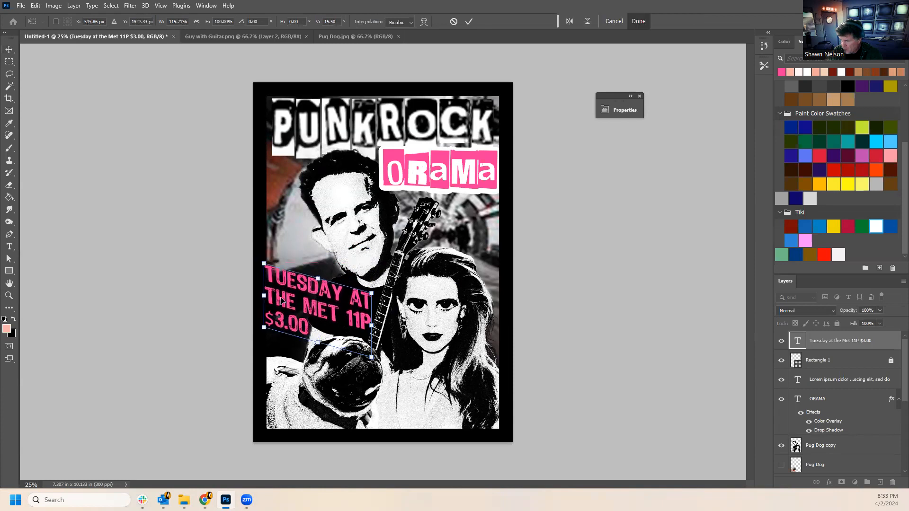
drag(266, 296, 272, 277)
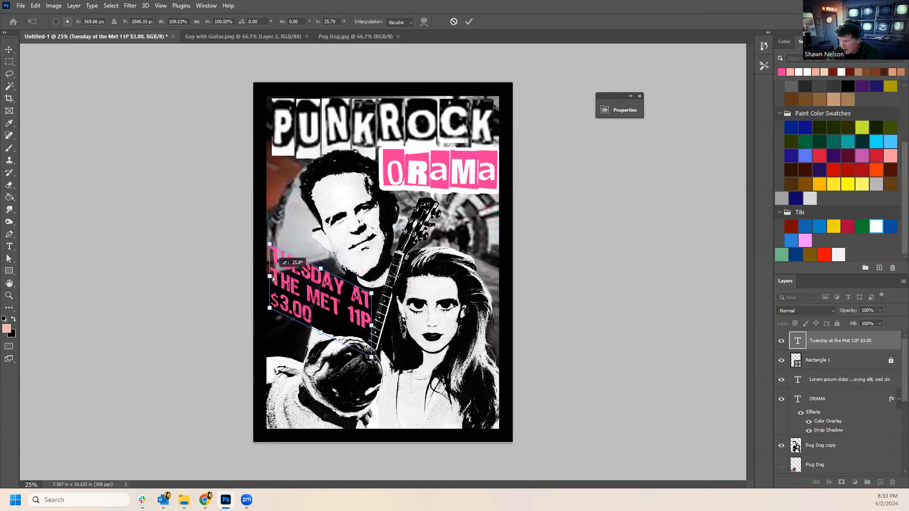
key(Return)
click(592, 368)
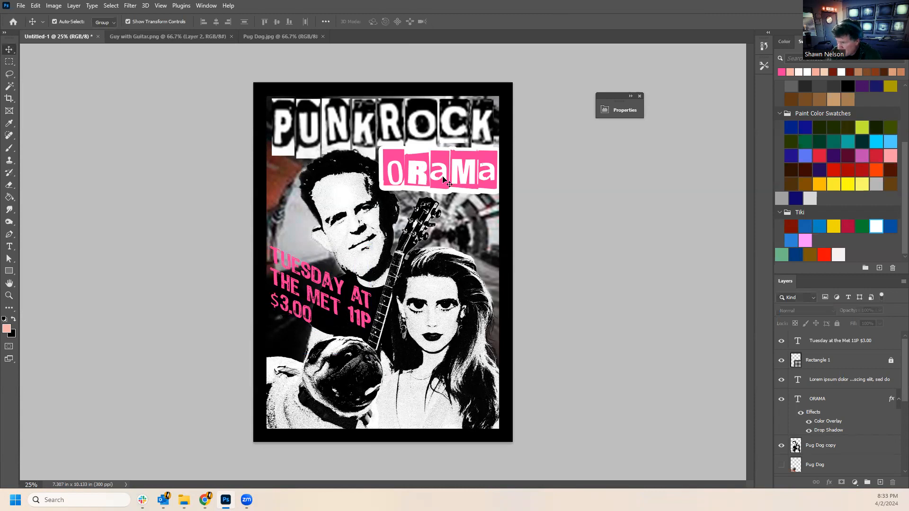
Add the pink text "21 and Over Only" along the picture's lower edge beside the pug and enlarge it to about 25.54 pt.
click(11, 246)
click(379, 421)
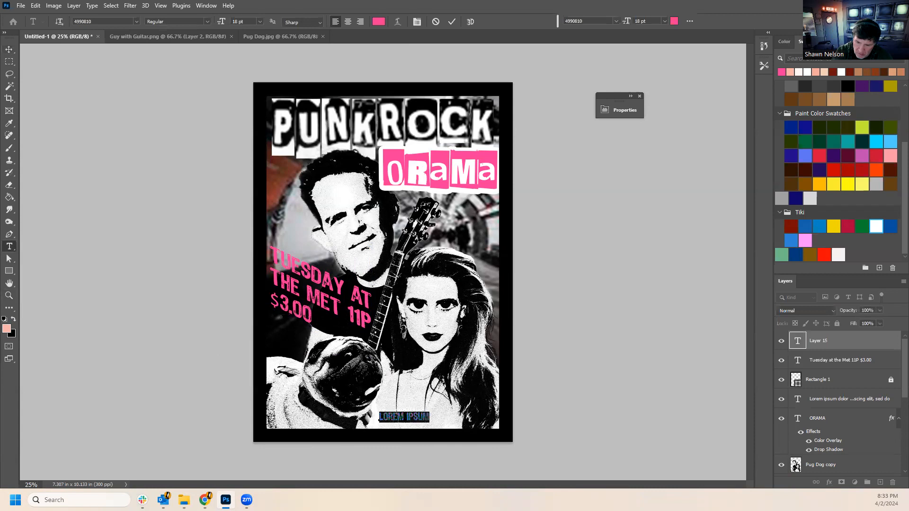
text(21 A)
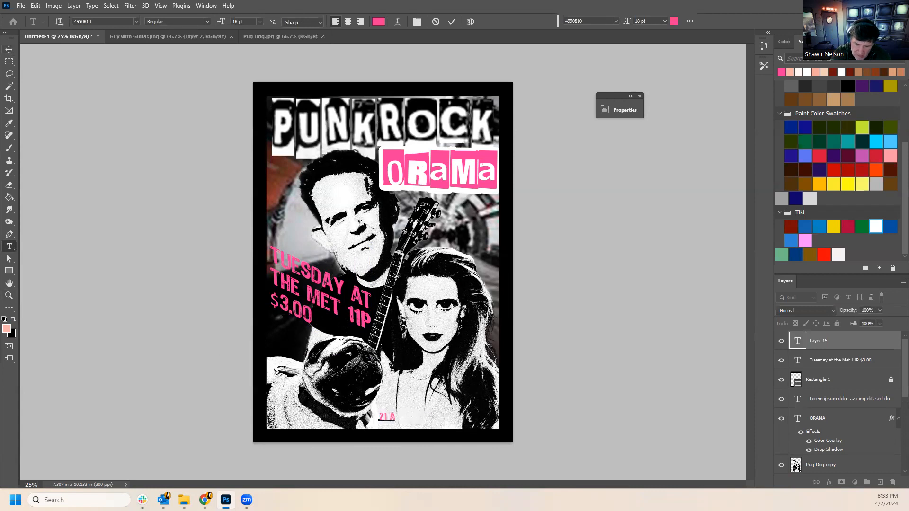
text(ND OVER)
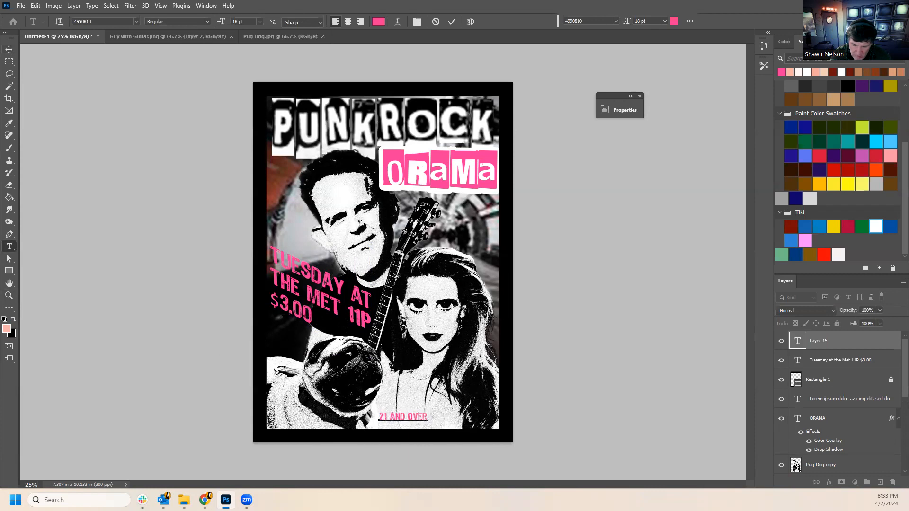
text( ONLY)
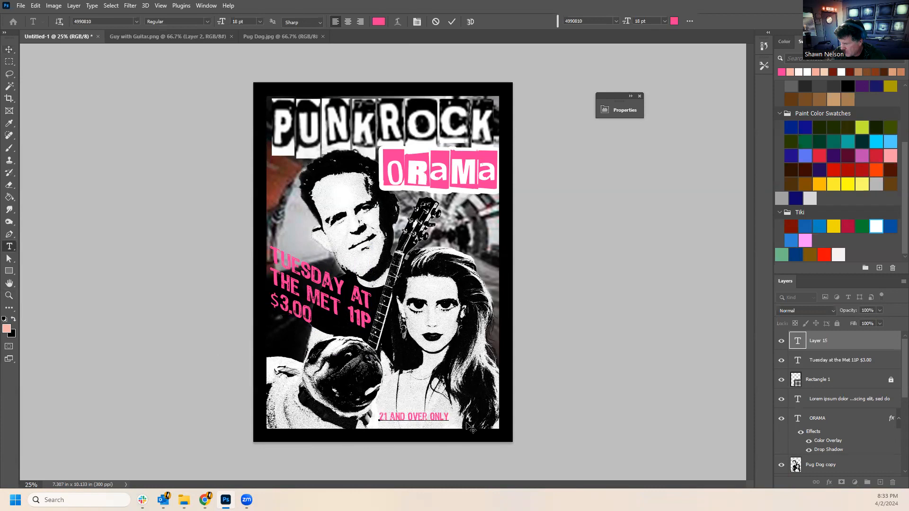
drag(469, 429, 494, 421)
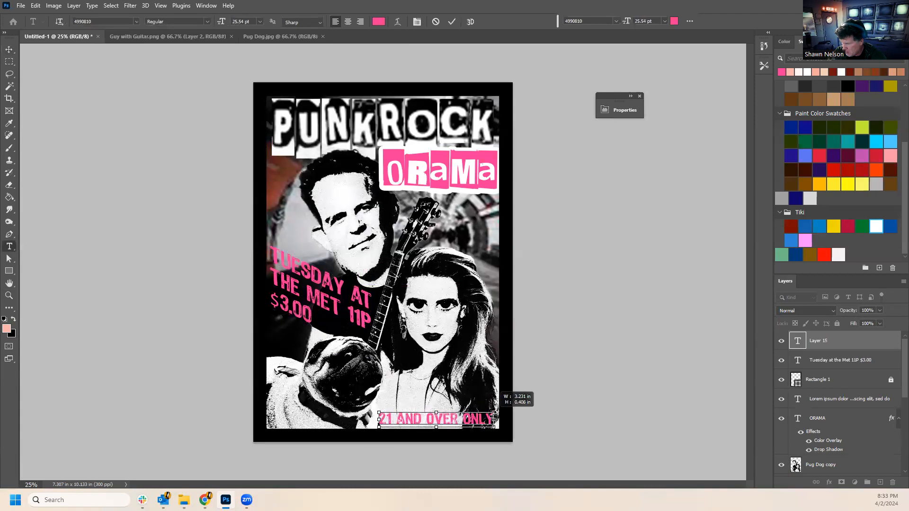
click(566, 433)
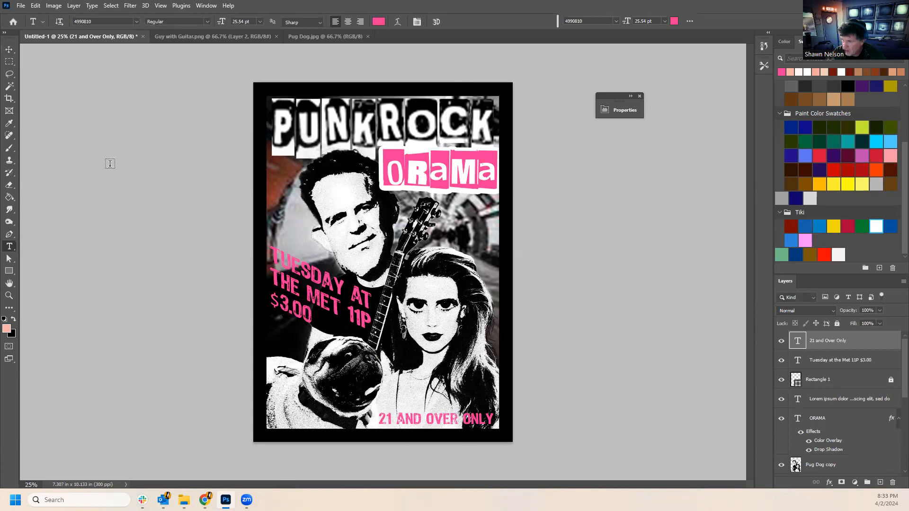
Find the layer that holds the poster's black border by hiding and re-showing Rectangle 1.
click(9, 50)
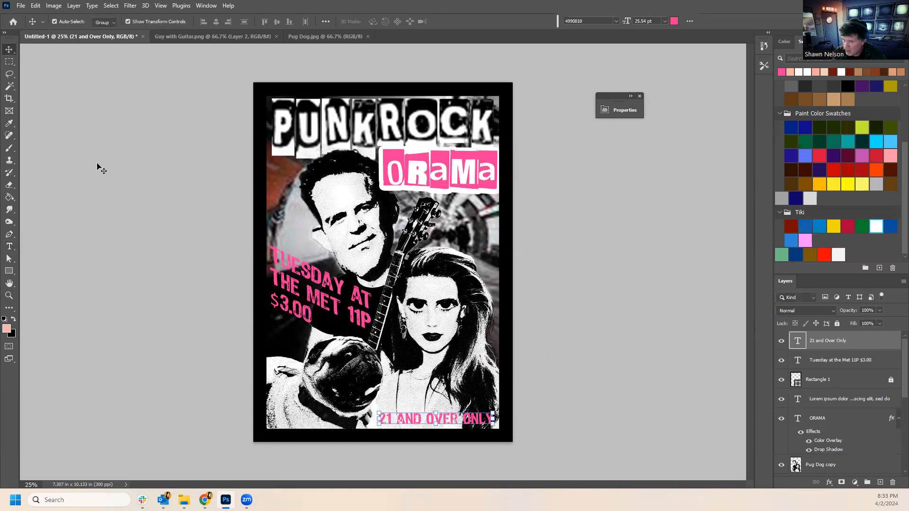
click(256, 438)
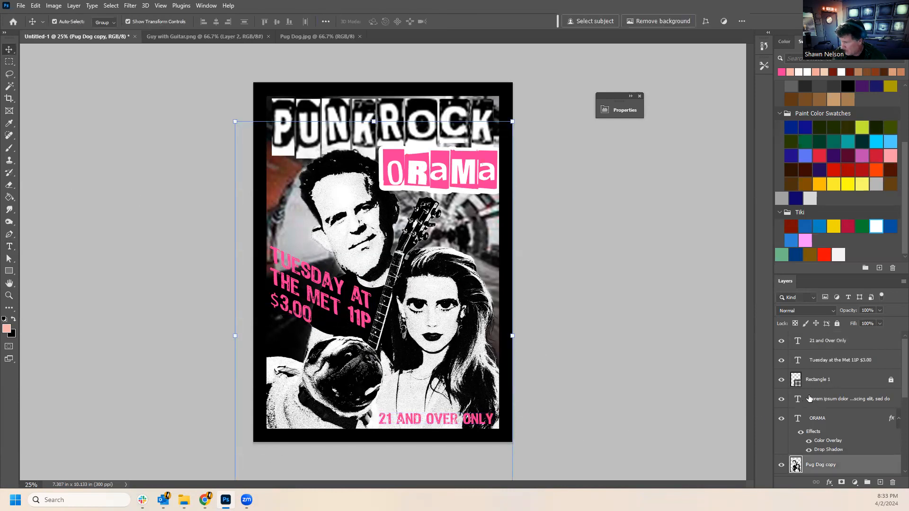
scroll(895, 367, down, 5)
scroll(895, 341, up, 5)
click(820, 383)
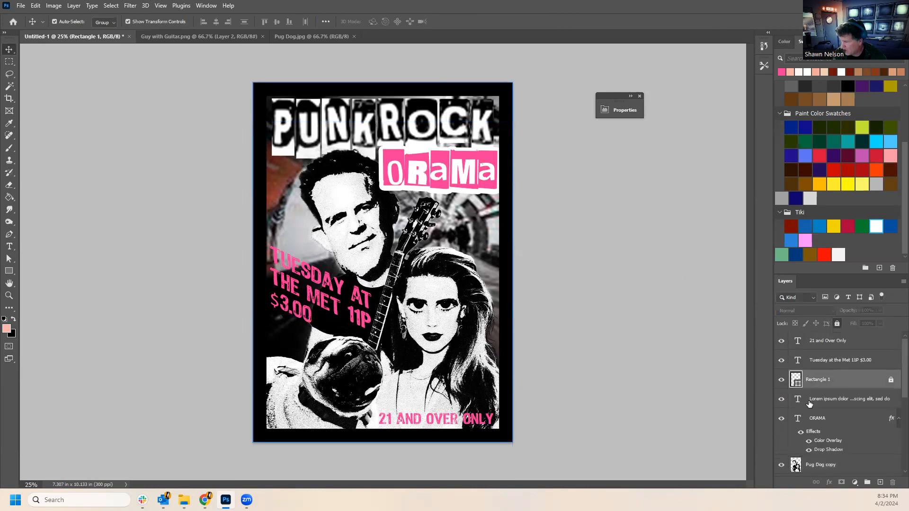
click(808, 378)
click(782, 382)
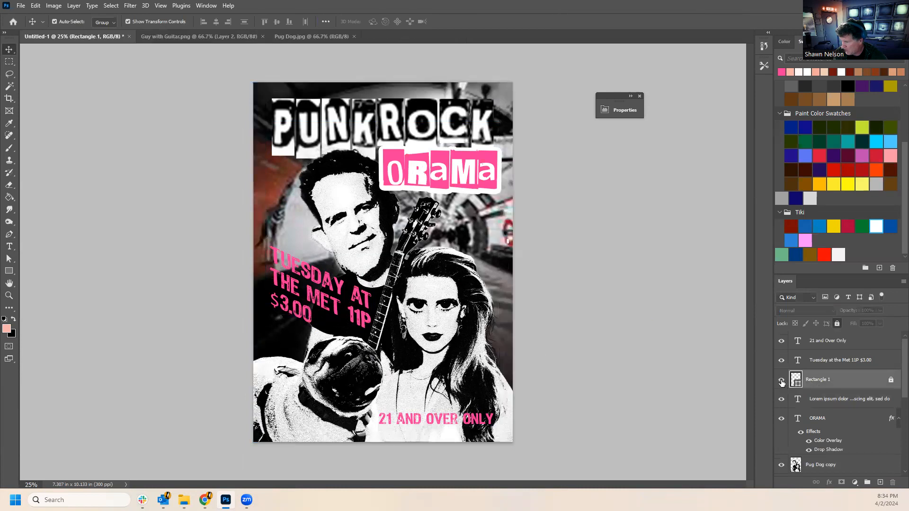
click(782, 382)
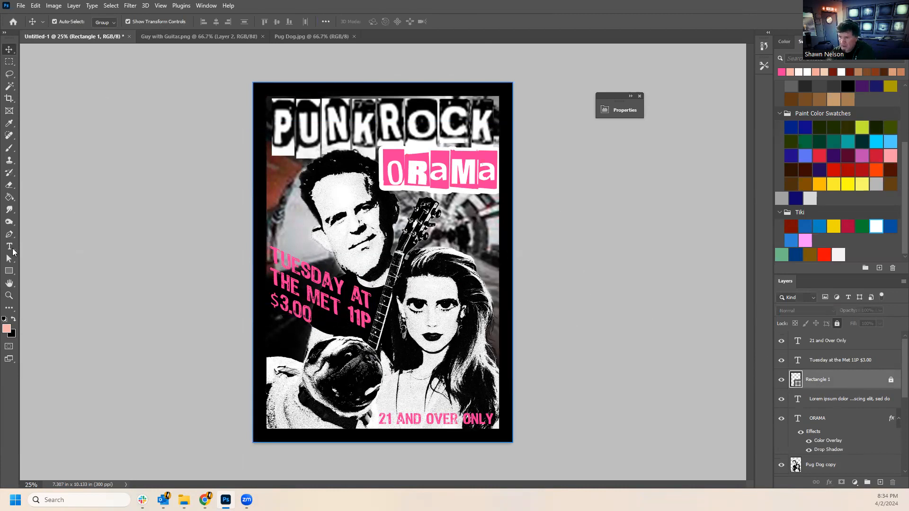
Unlock the Rectangle 1 border layer and recolor its stroke with the white sampled from the title lettering.
click(10, 270)
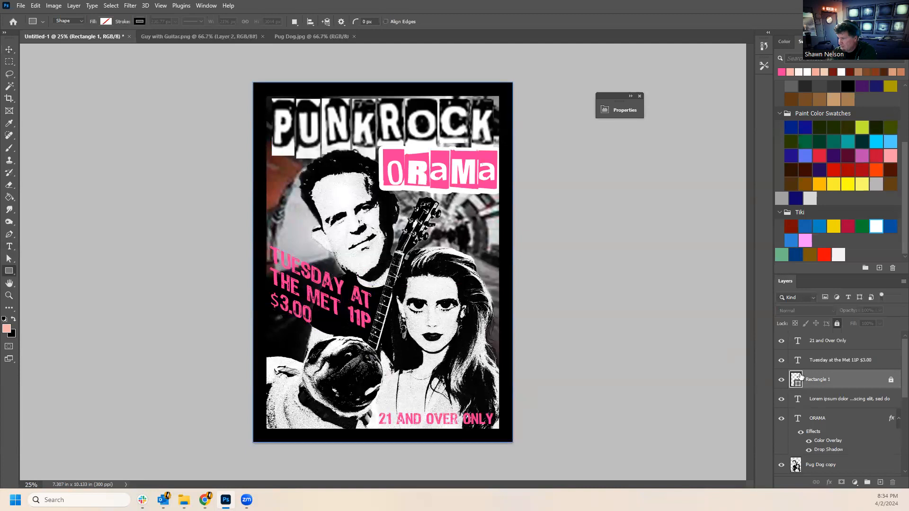
click(892, 384)
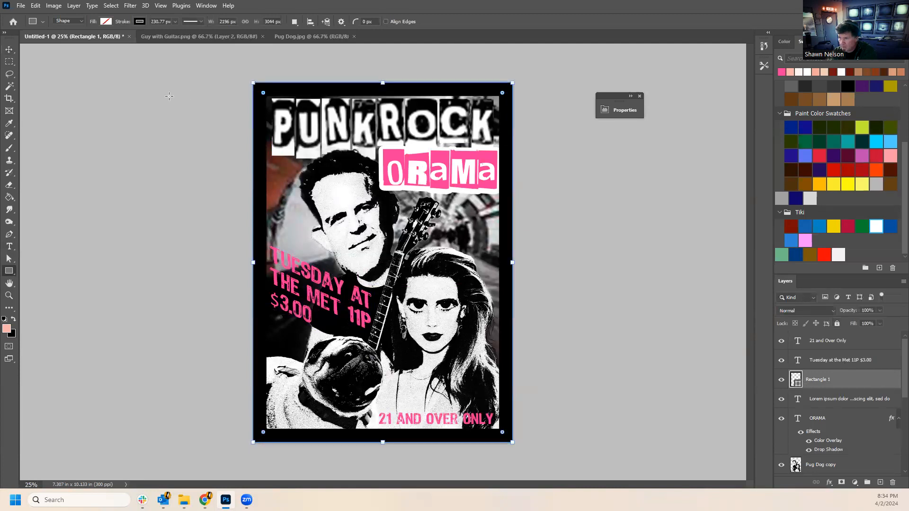
click(139, 22)
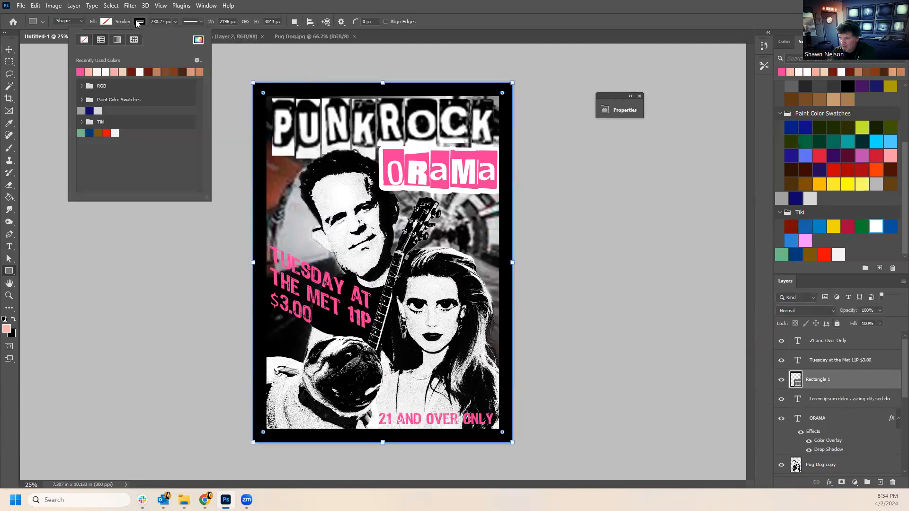
click(194, 43)
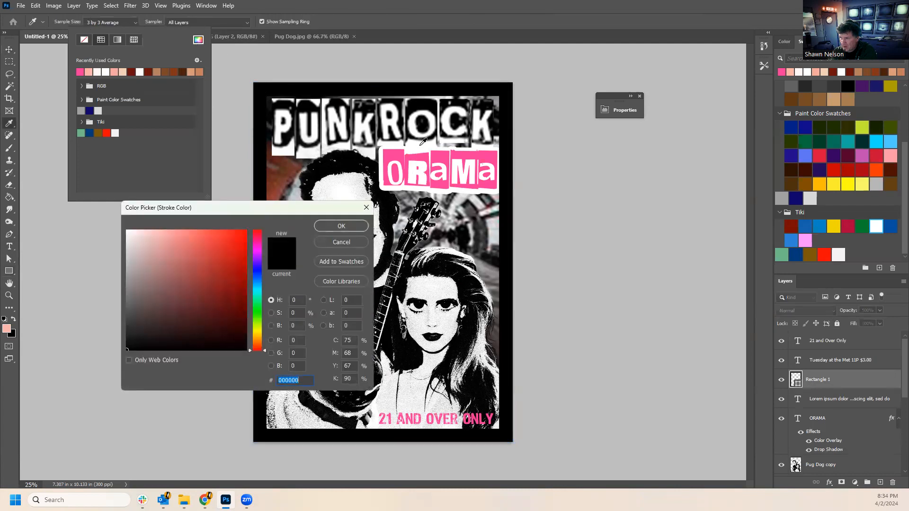
click(423, 142)
click(347, 225)
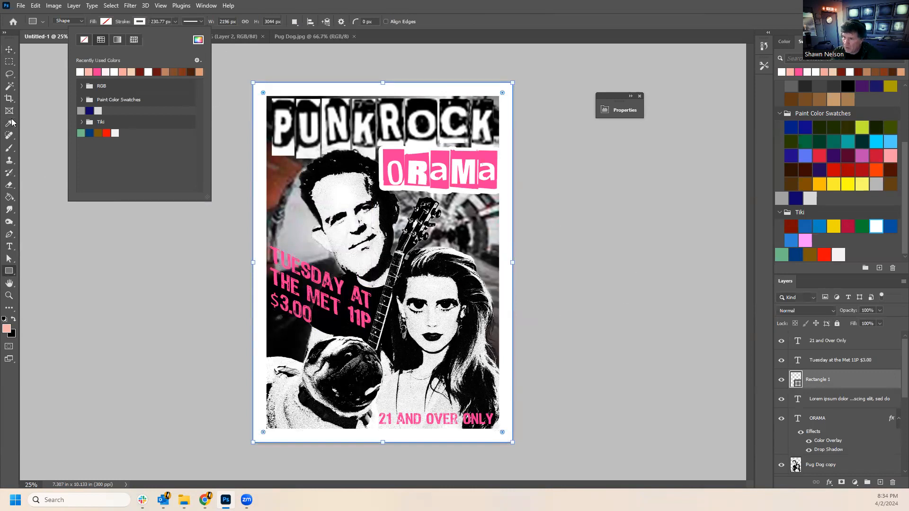
click(9, 49)
click(565, 221)
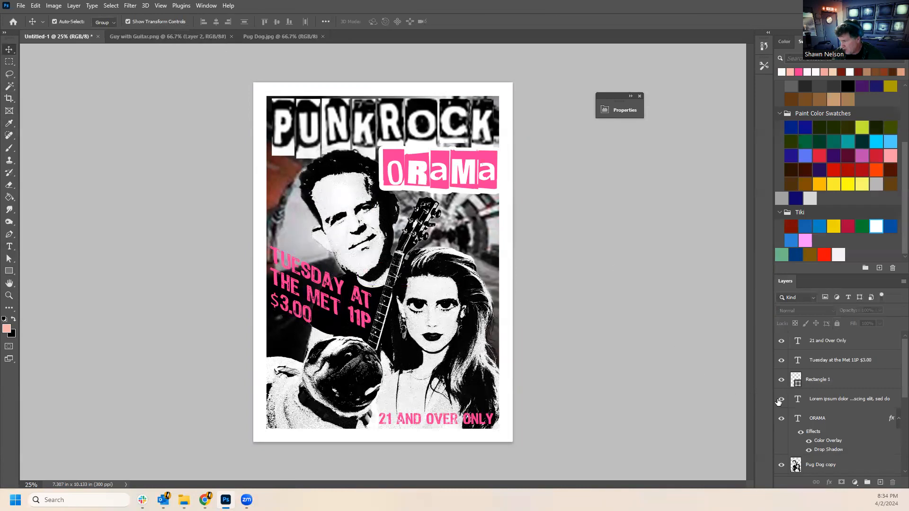
click(846, 385)
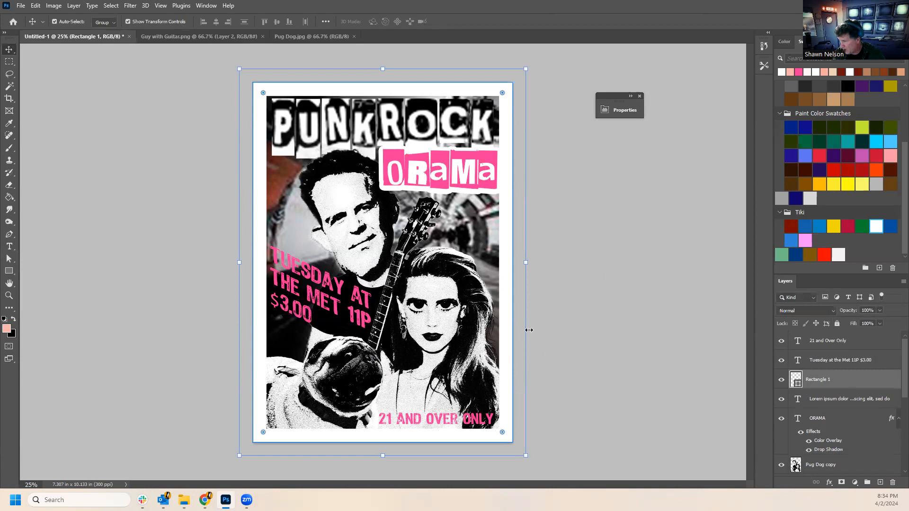
drag(507, 327, 588, 341)
key(ctrl+z)
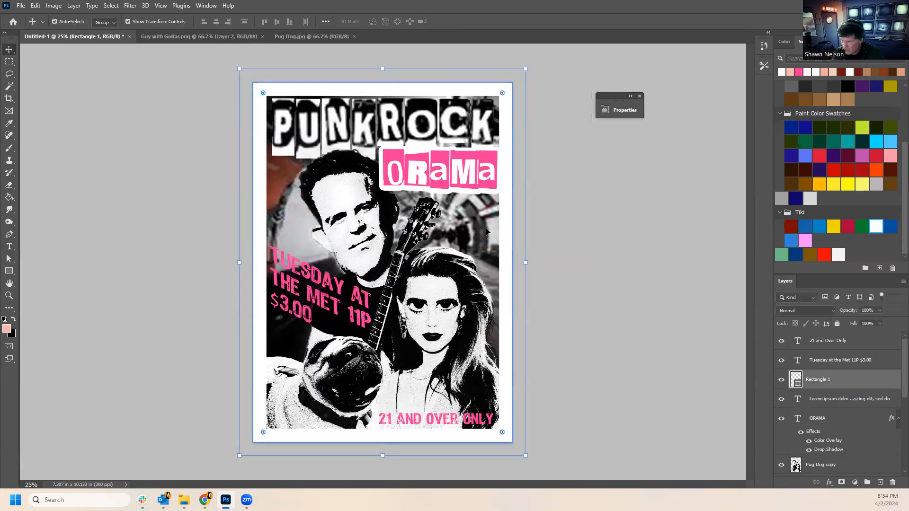
click(637, 294)
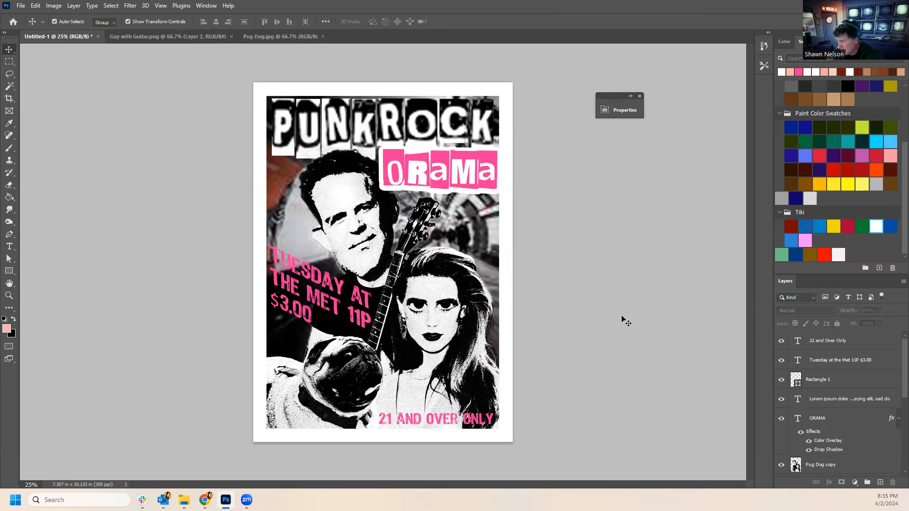
Add a blank layer above Rectangle 1 and merge the two into a single layer.
click(845, 382)
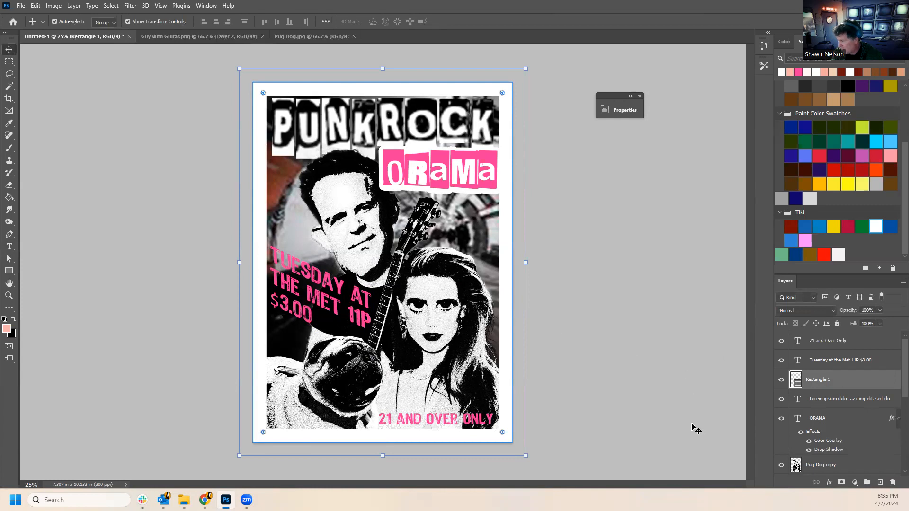
click(882, 483)
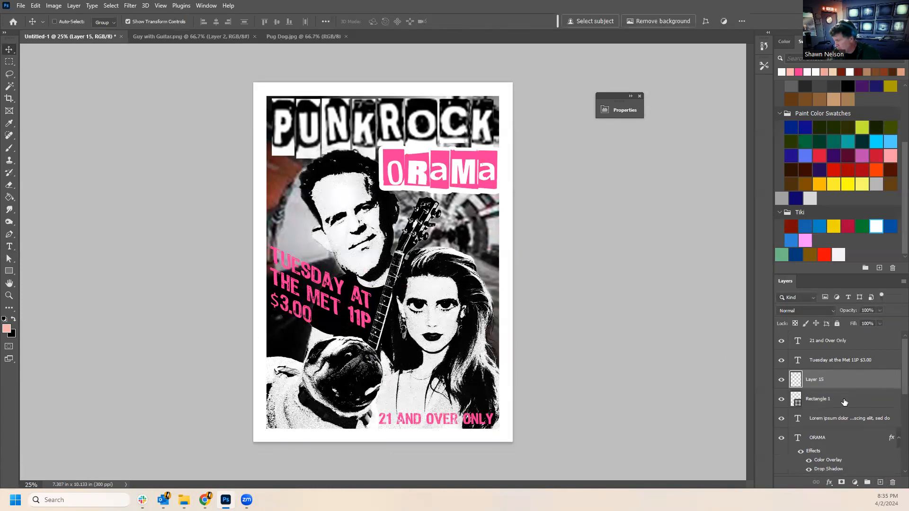
ctrl+click(844, 399)
right_click(844, 399)
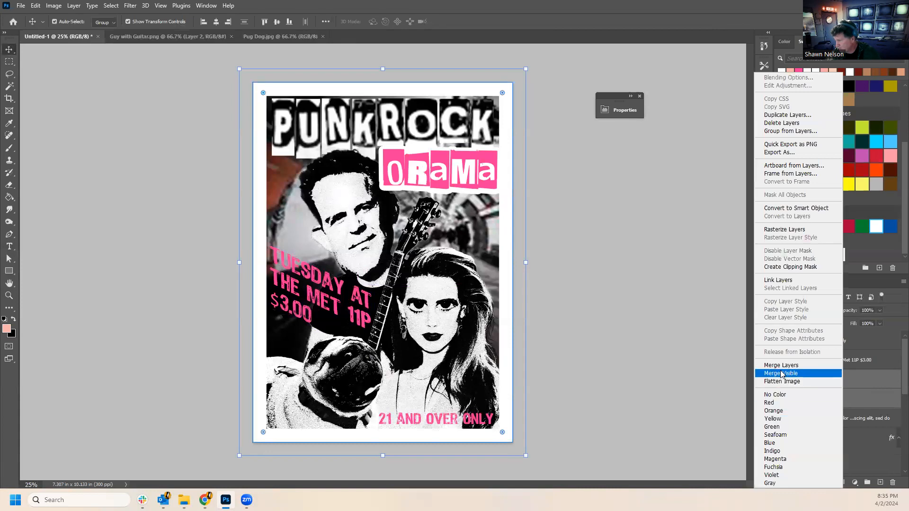
click(796, 365)
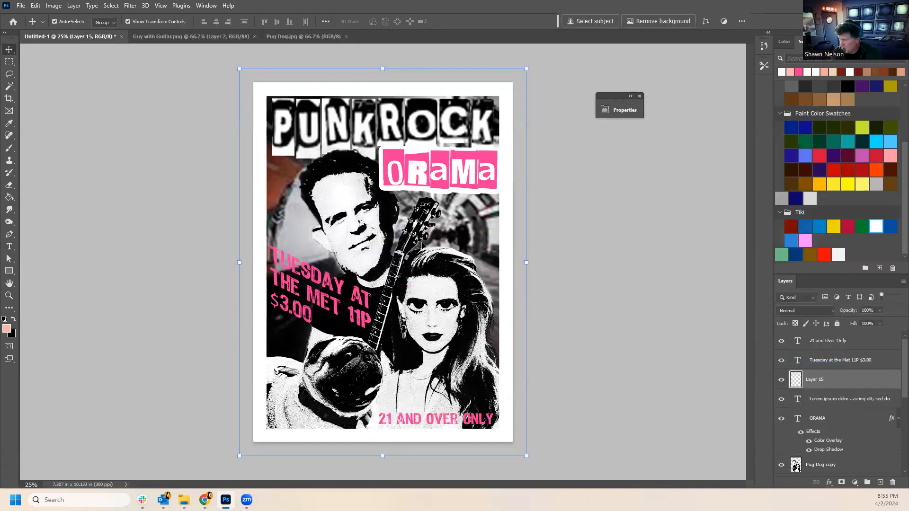
Select the whole white border area on Layer 15 with the Magic Wand at tolerance 32.
click(9, 86)
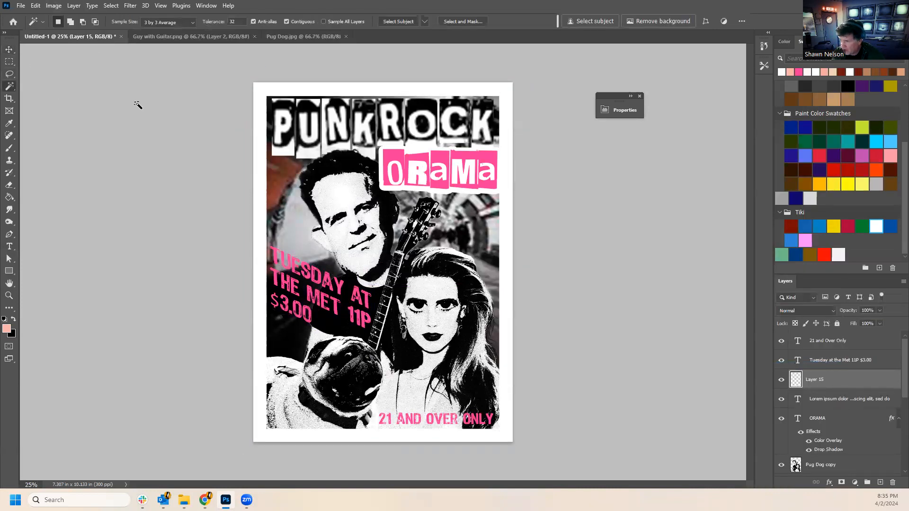
click(261, 90)
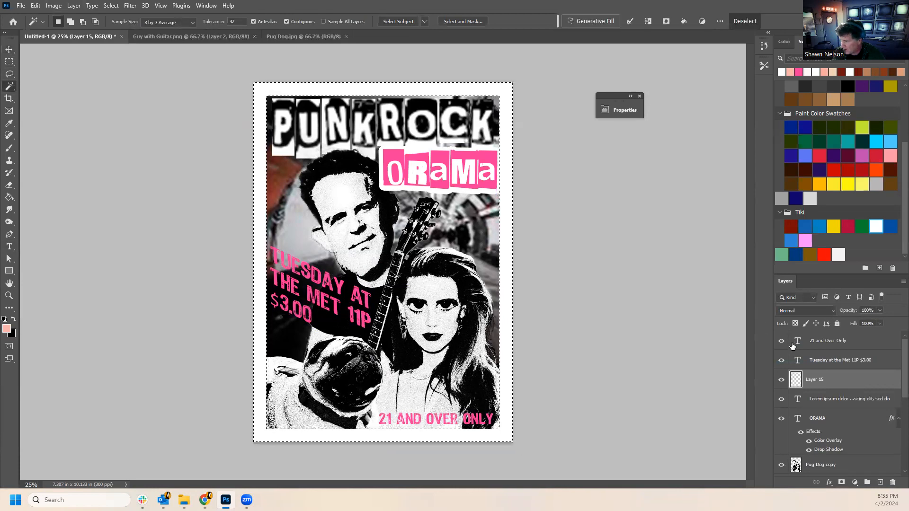
key(ctrl+d)
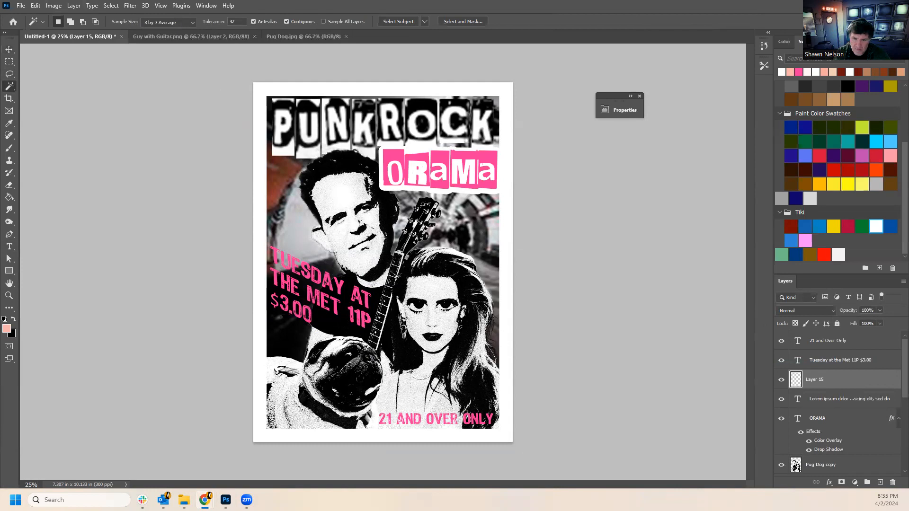
Open the orange sunburst image download.jpg and rotate its canvas 90° clockwise.
drag(0, 311, 107, 269)
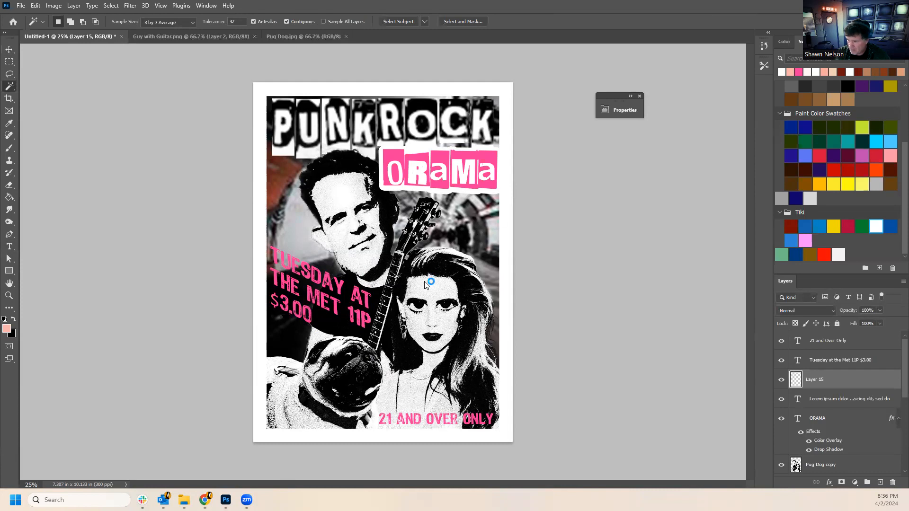
click(110, 5)
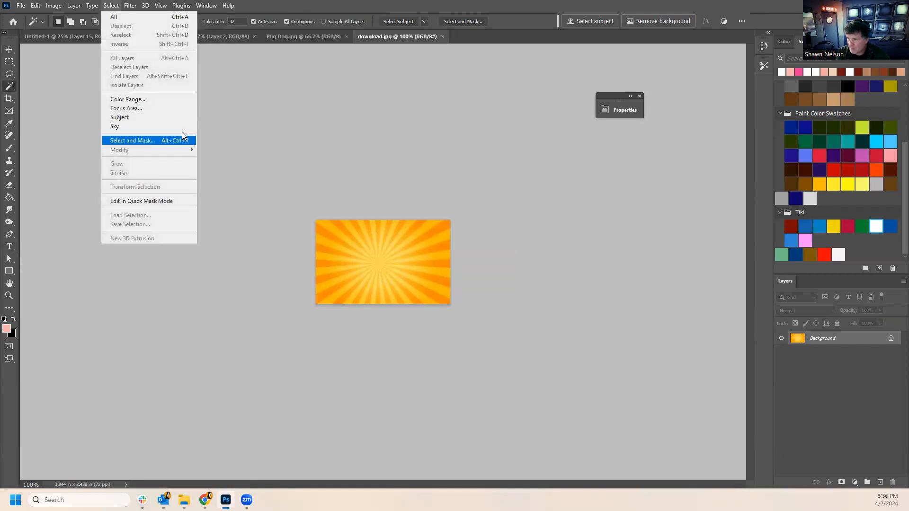
mouse_move(61, 7)
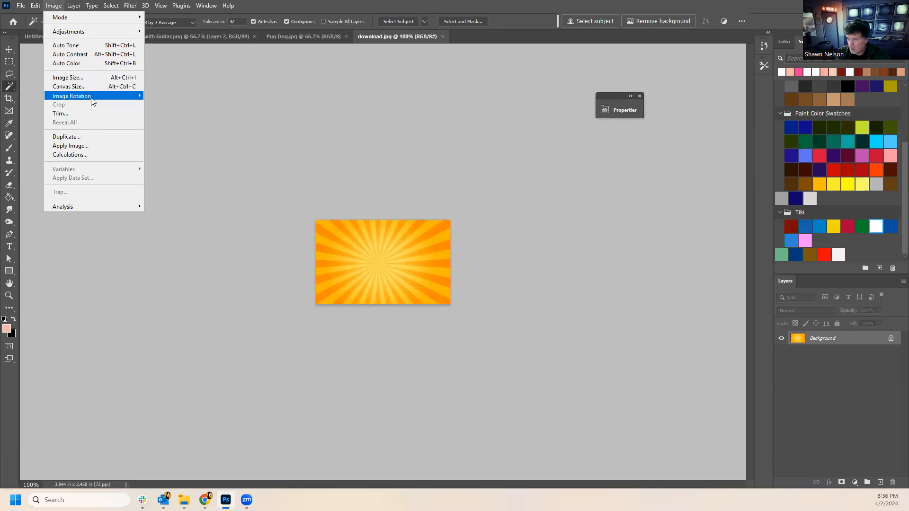
mouse_move(91, 101)
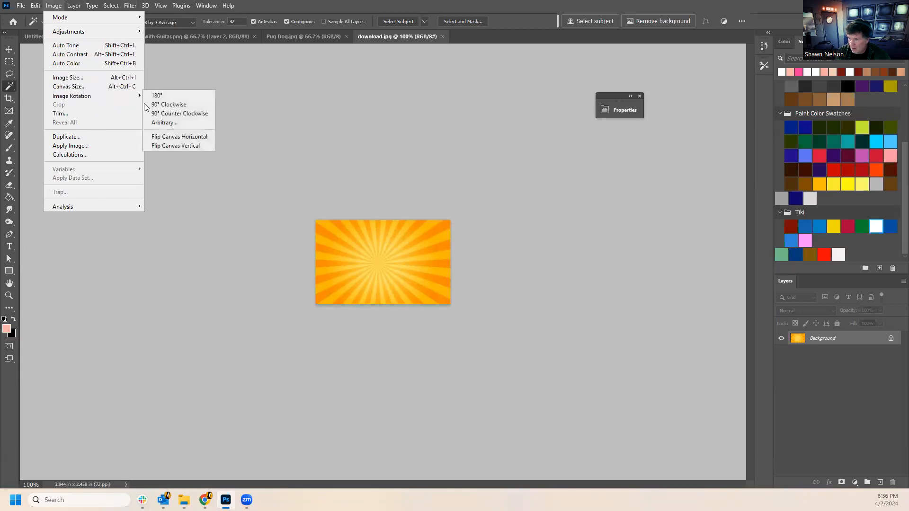
click(189, 106)
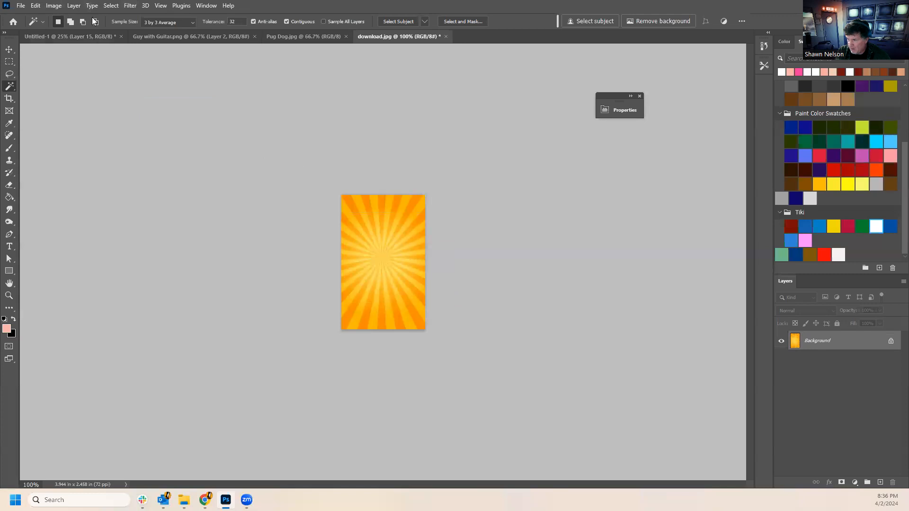
Copy the entire rotated sunburst image and paste it into the selected border area of the poster as a masked layer.
click(111, 6)
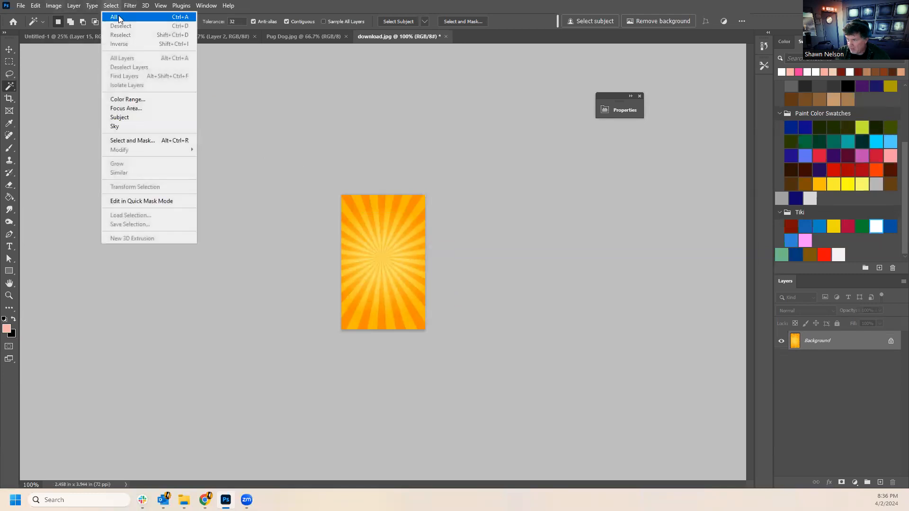
click(120, 20)
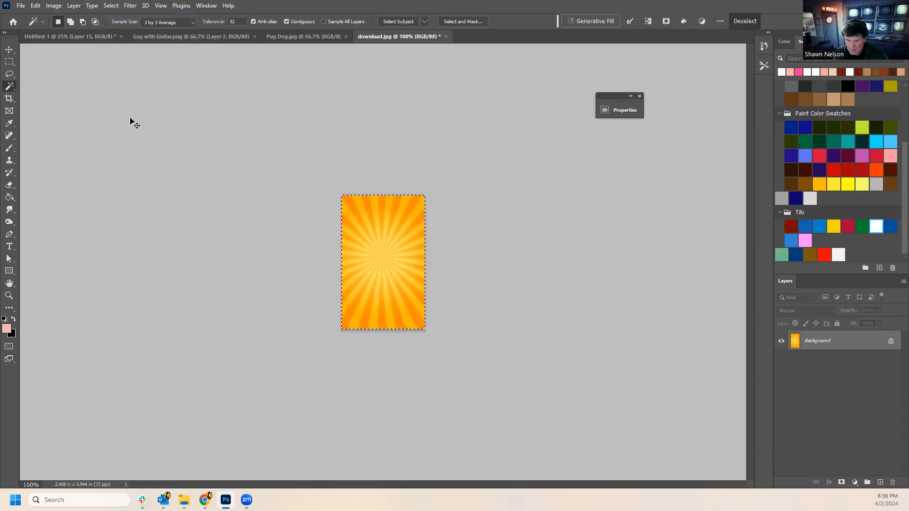
click(316, 36)
click(169, 37)
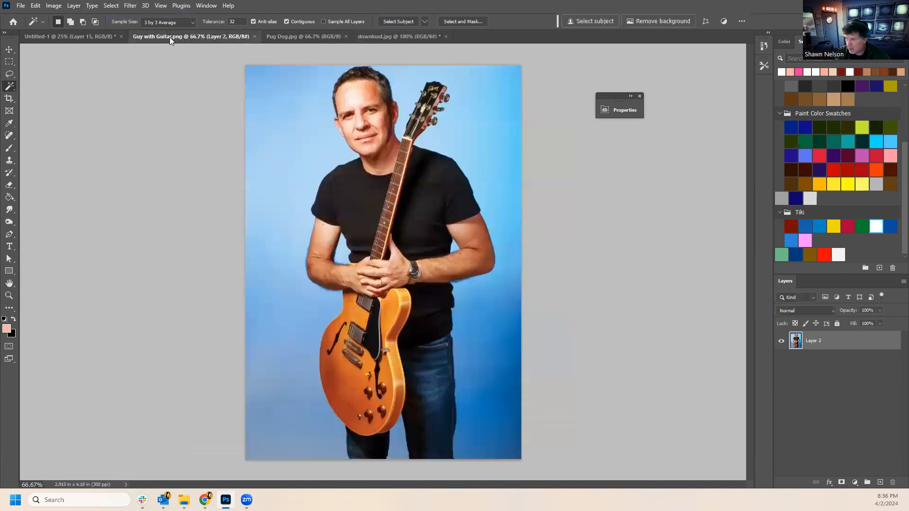
click(83, 34)
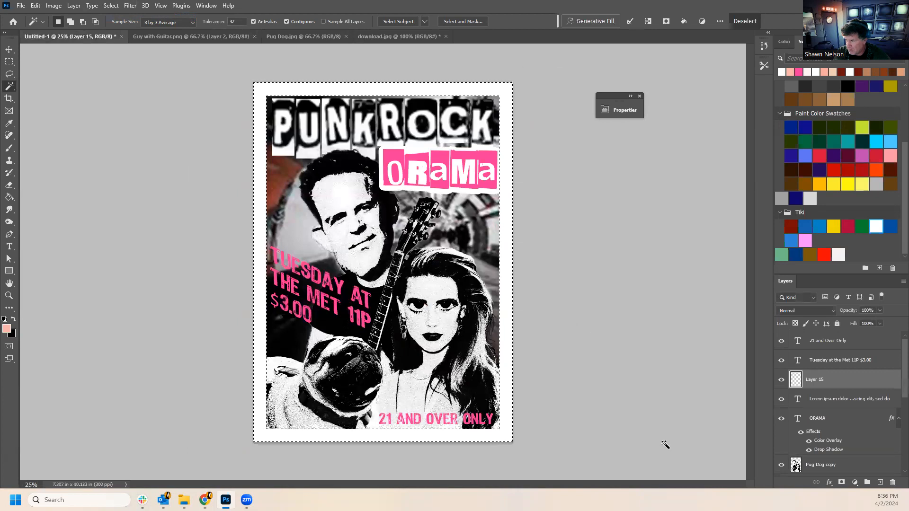
key(ctrl+alt+shift+v)
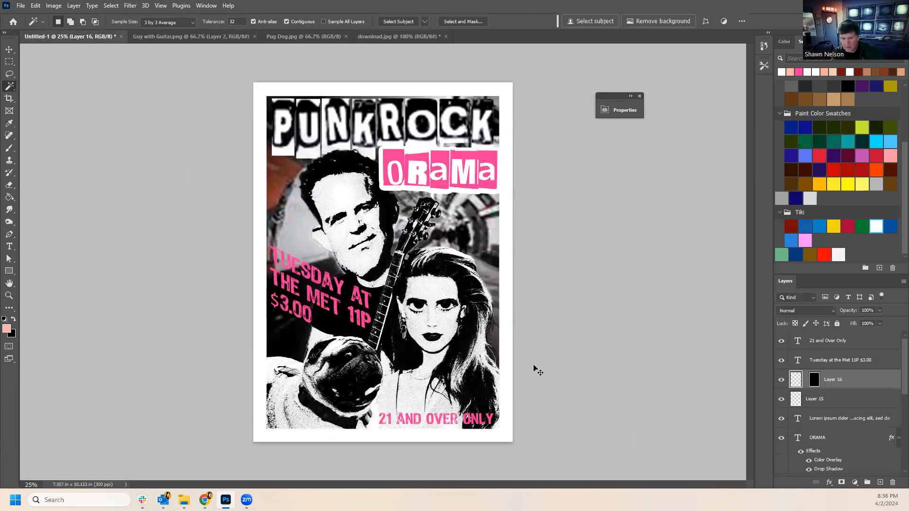
Stretch the pasted sunburst slightly past all four poster edges so it fills the entire border.
key(ctrl+t)
drag(393, 245, 518, 82)
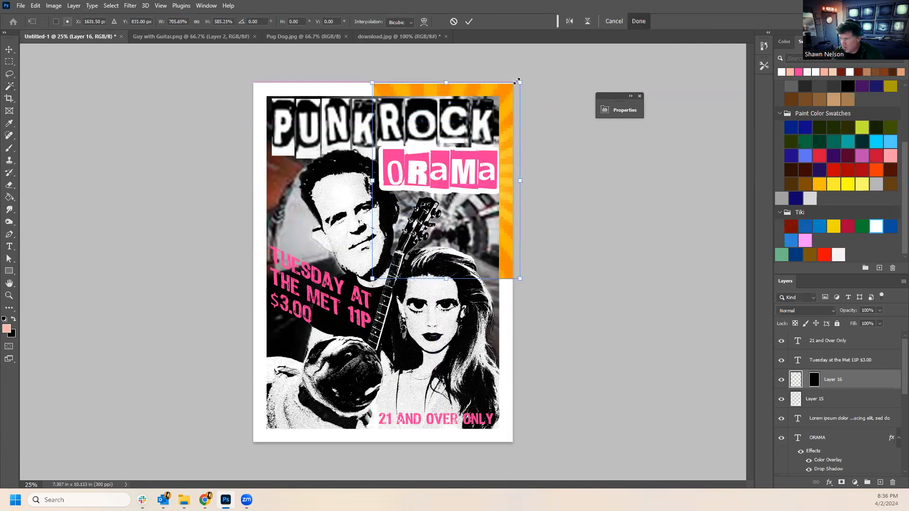
drag(373, 179, 254, 180)
drag(388, 79, 384, 78)
drag(256, 178, 246, 178)
drag(382, 281, 383, 448)
key(Return)
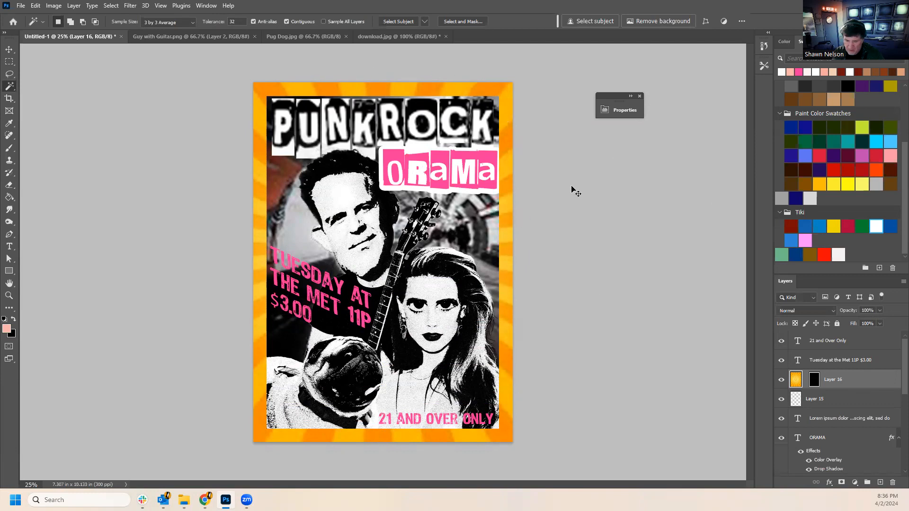
Enlarge the sunburst toward its upper-left corner to about 152.33% width and 119.57% height, shifting the rays off-center.
click(10, 49)
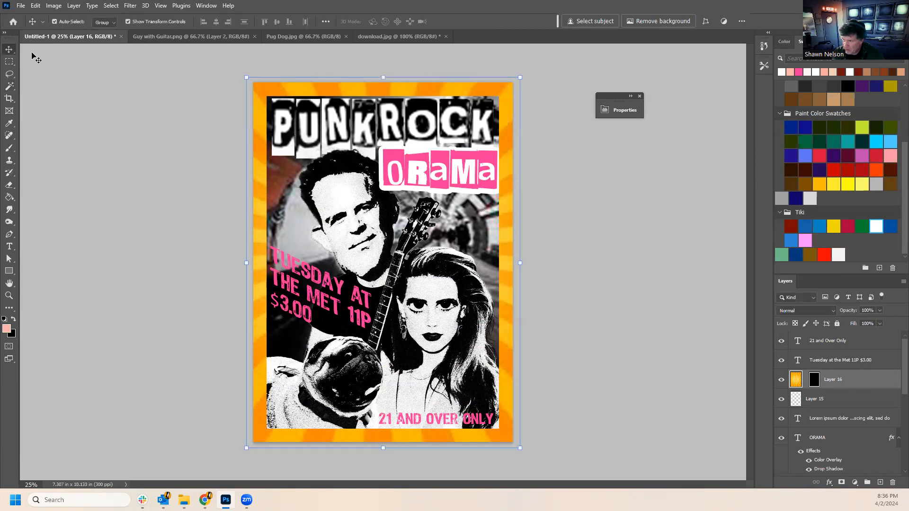
drag(243, 74, 100, 6)
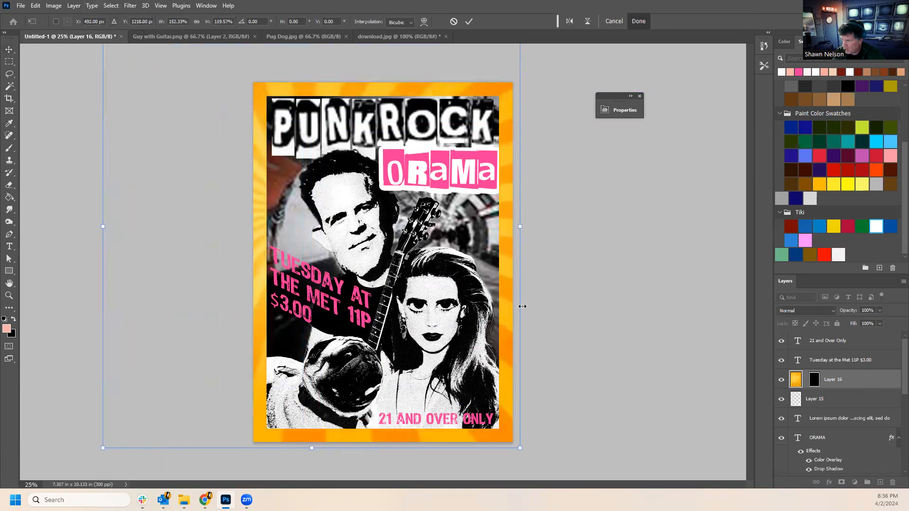
click(639, 21)
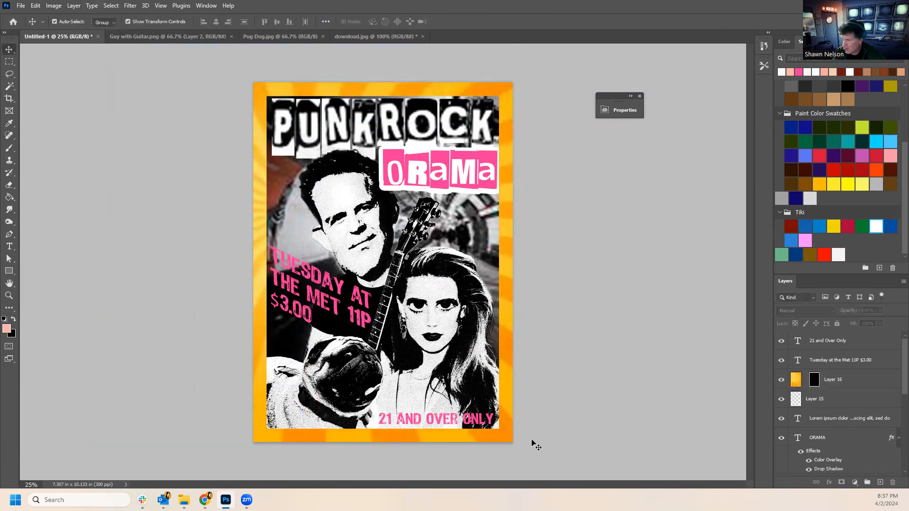
Recolor the sunburst border on Layer 16 to pink using Hue/Saturation with hue -75, saturation -34 and lightness +11.
click(53, 7)
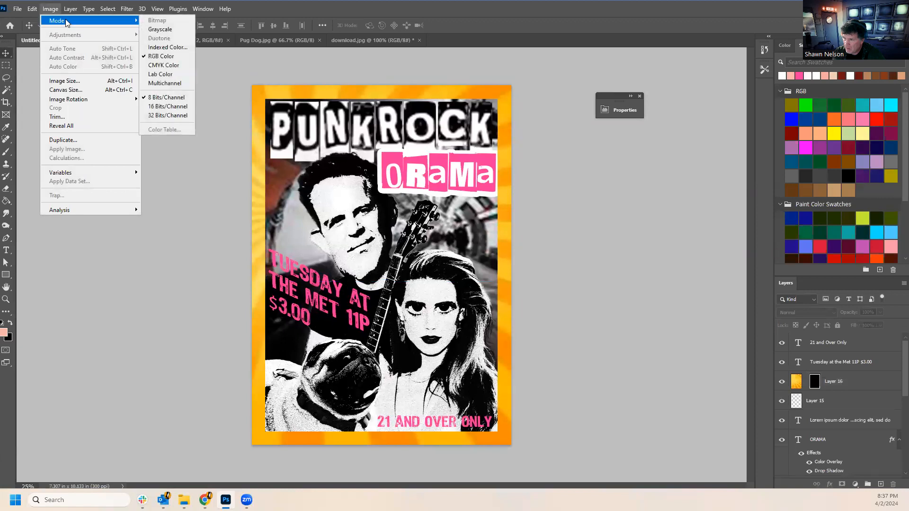
click(52, 9)
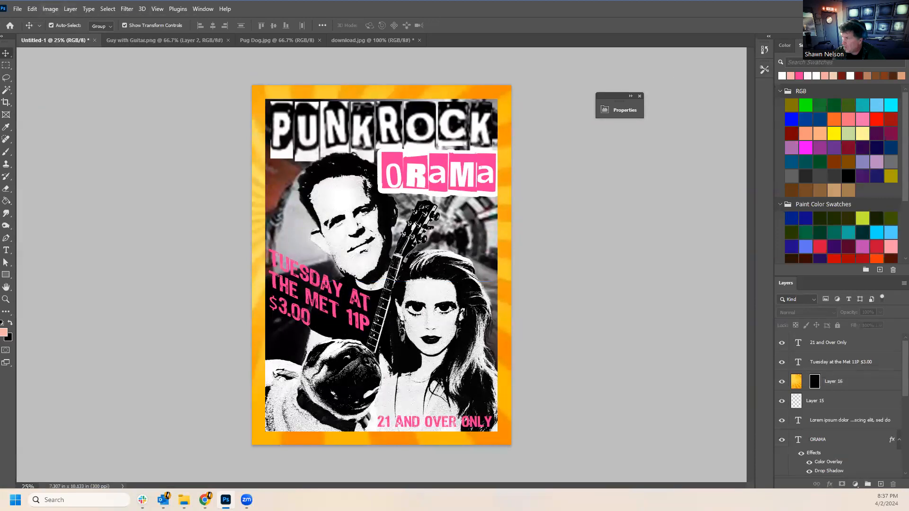
click(57, 9)
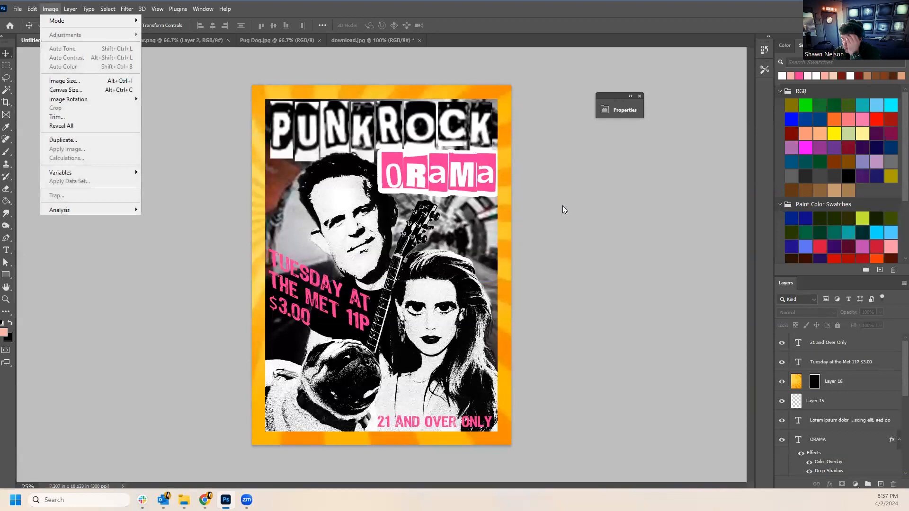
click(719, 268)
click(852, 382)
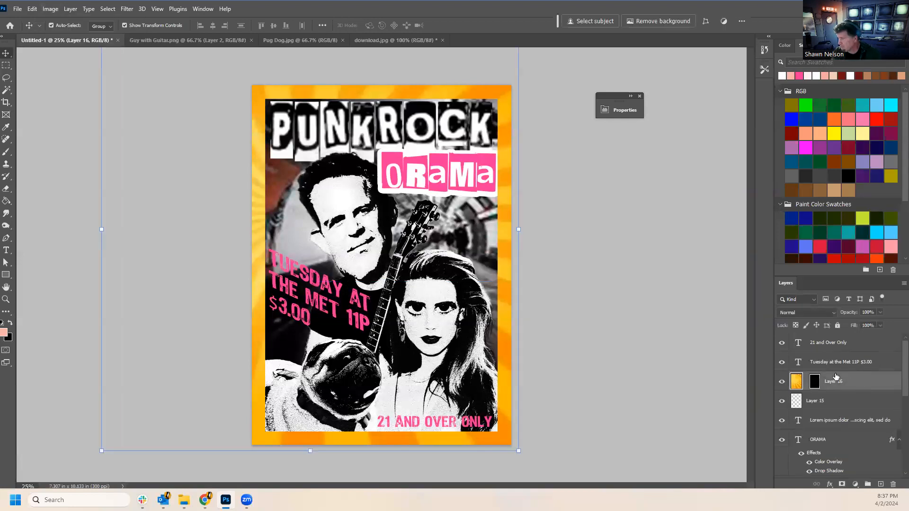
click(50, 9)
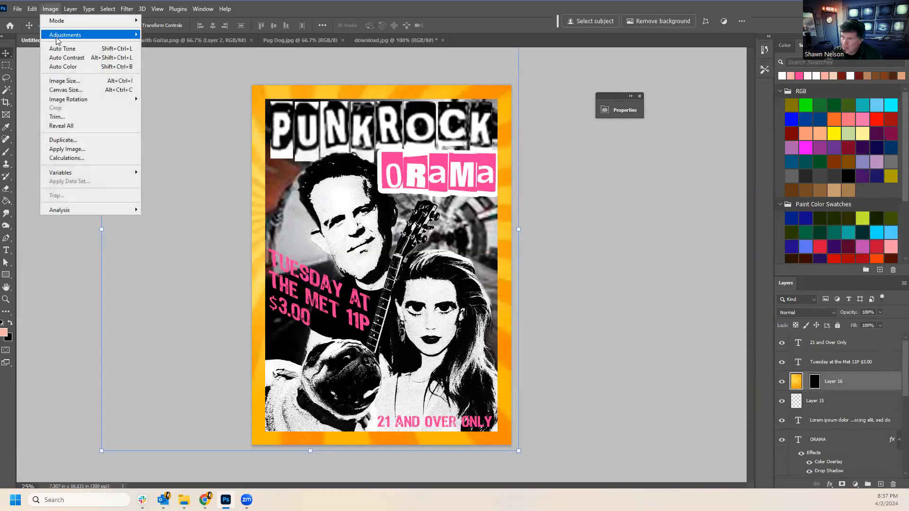
mouse_move(66, 35)
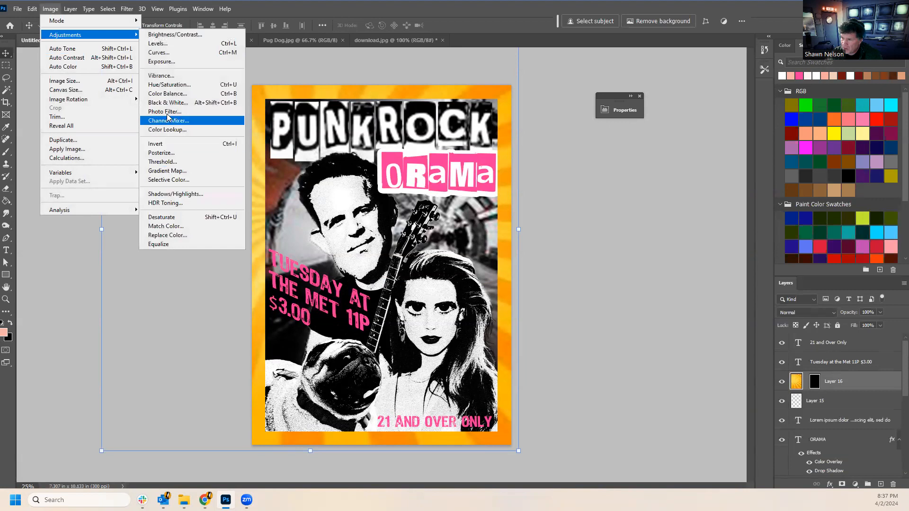
click(170, 86)
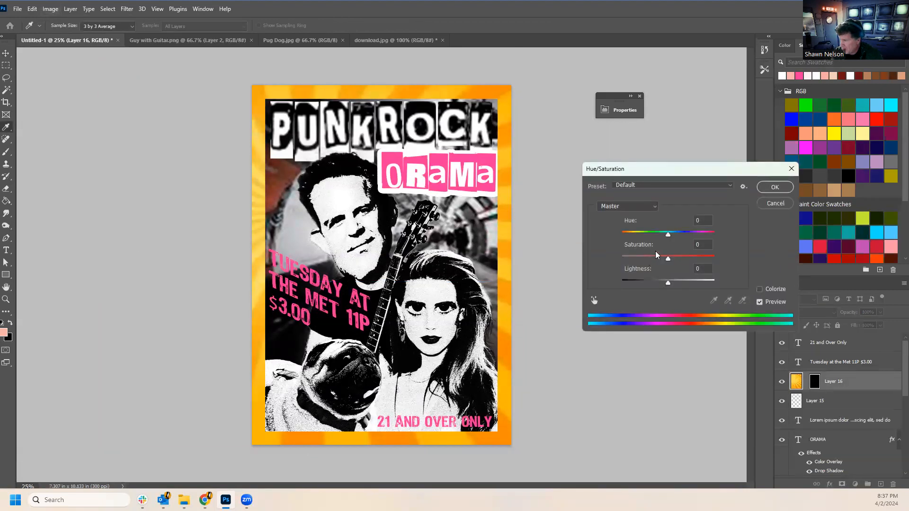
mouse_move(668, 260)
mouse_down()
mouse_move(571, 254)
mouse_move(695, 243)
mouse_move(652, 244)
mouse_move(705, 285)
mouse_move(662, 288)
mouse_move(673, 283)
mouse_move(672, 261)
mouse_up()
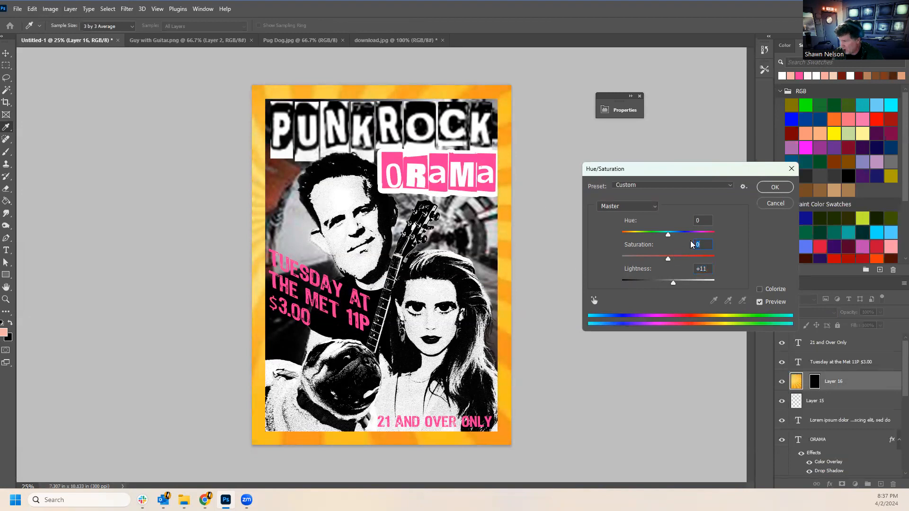
drag(670, 238, 643, 237)
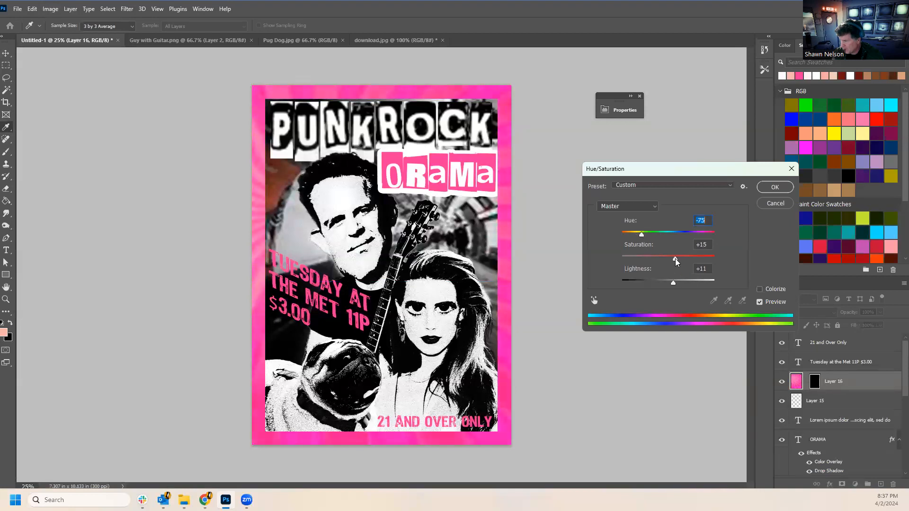
drag(666, 257, 648, 251)
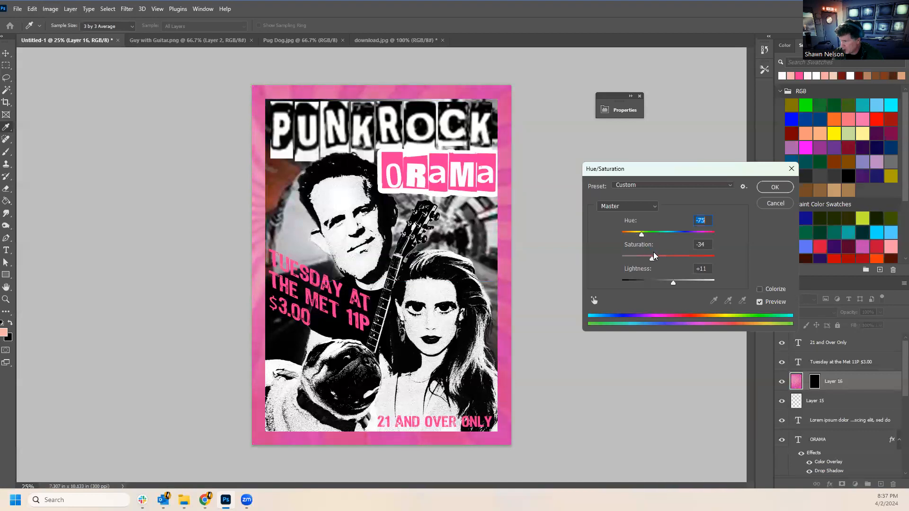
click(770, 191)
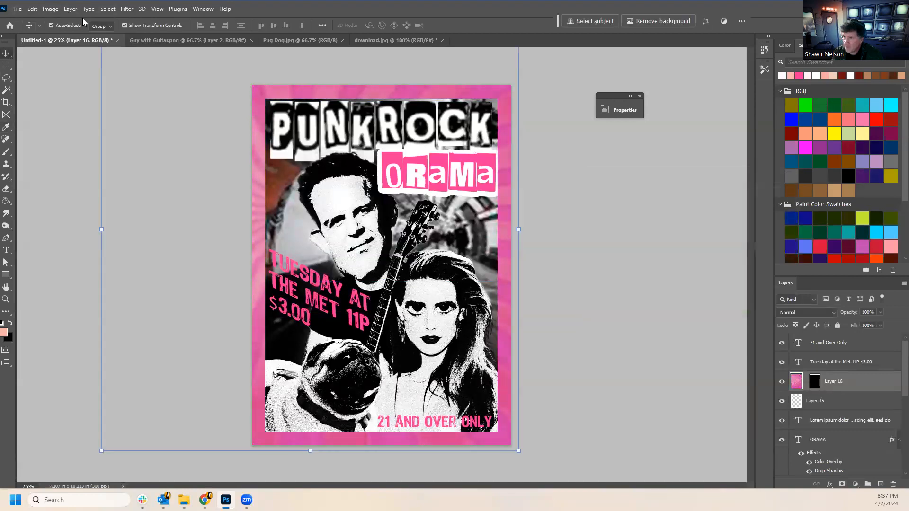
Apply legacy Brightness/Contrast to the pink sunburst with brightness 70 and contrast 83, turning it into pink and white rays.
click(51, 9)
mouse_move(66, 35)
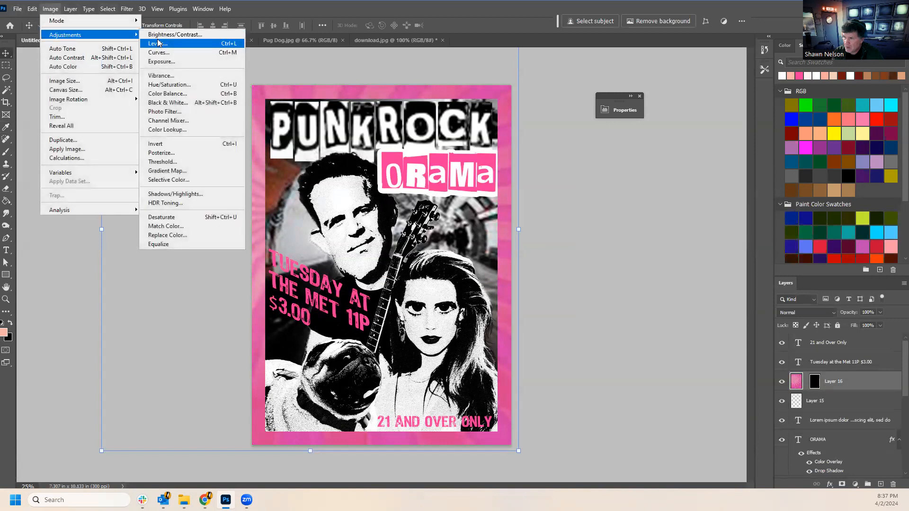
click(161, 35)
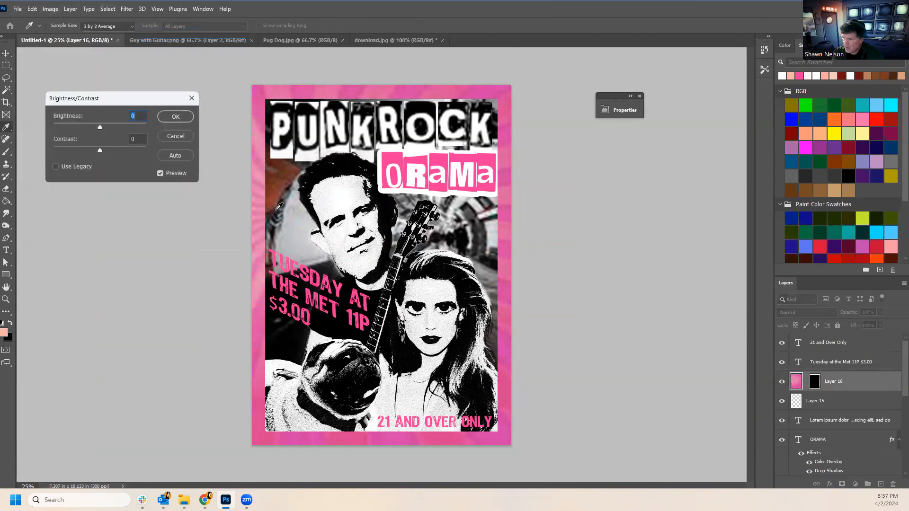
click(73, 166)
drag(103, 150, 137, 159)
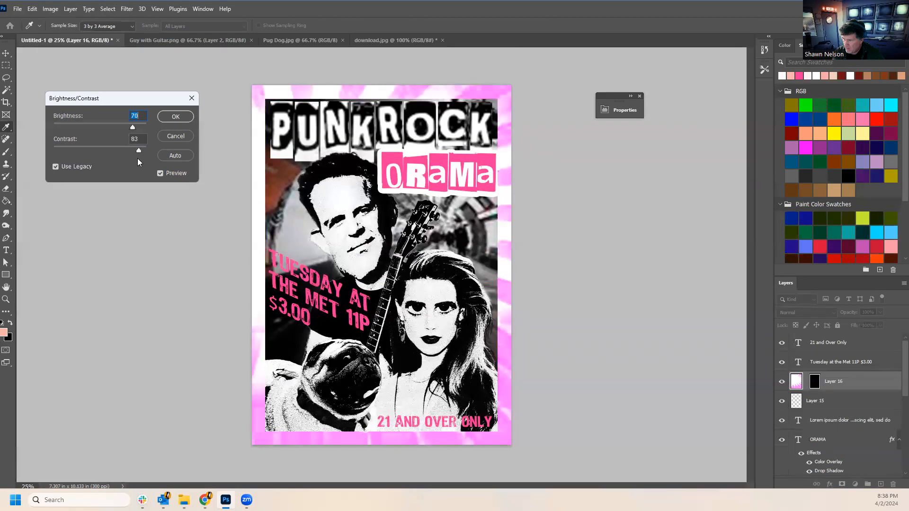
click(175, 117)
drag(152, 119, 170, 140)
click(167, 137)
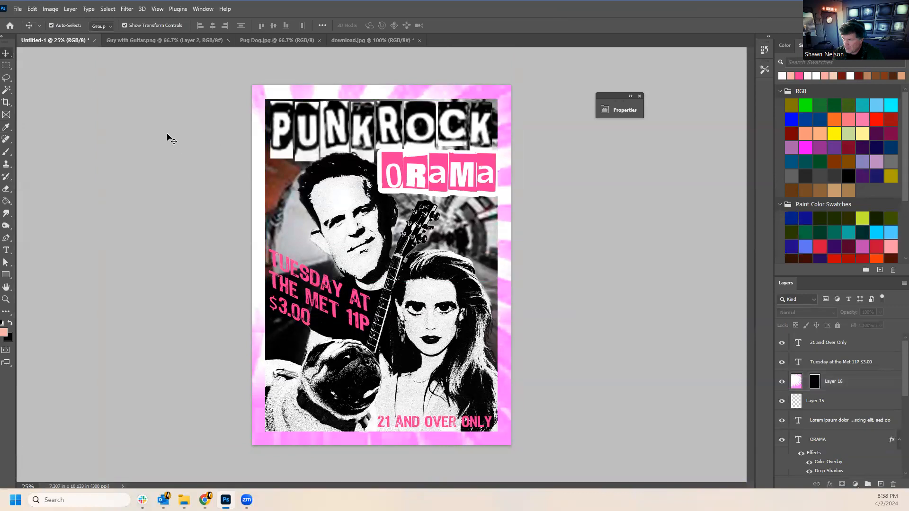
click(862, 395)
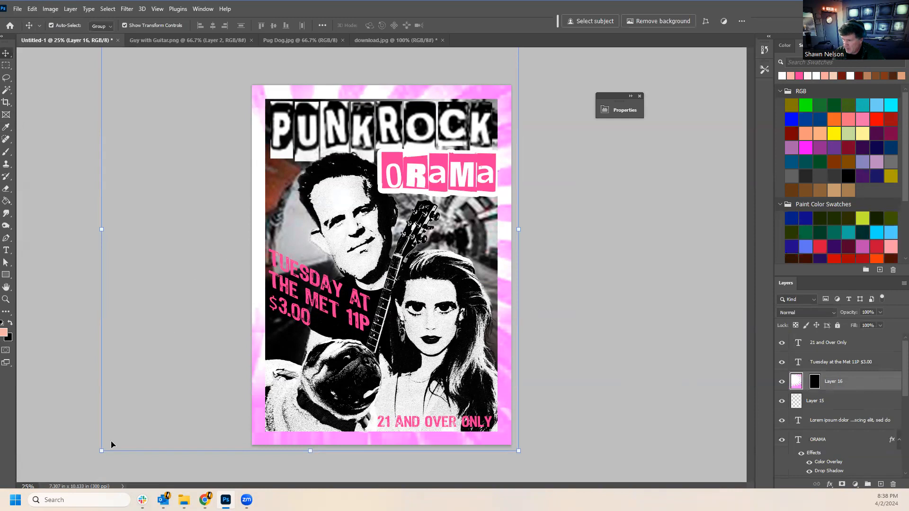
drag(140, 134, 215, 196)
click(547, 346)
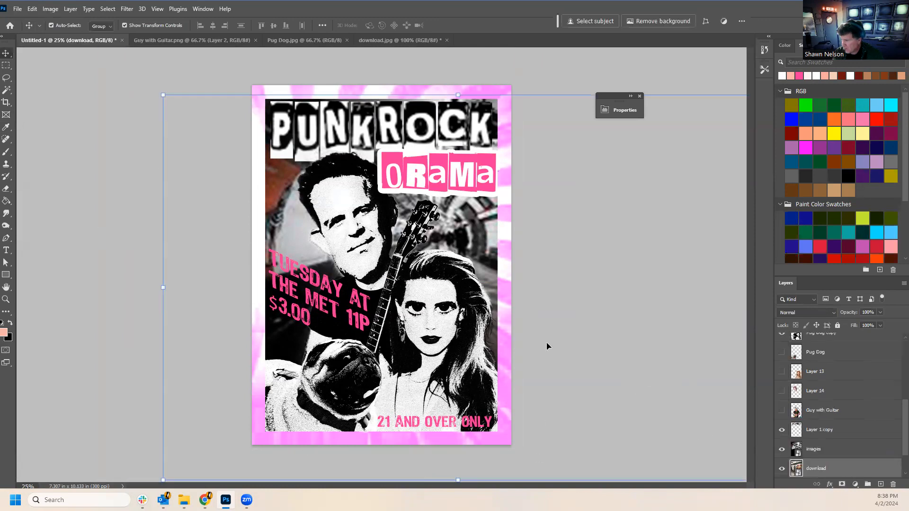
Select the sunburst border layer, Layer 16, and check the border with Layer 15 hidden and shown again.
click(6, 299)
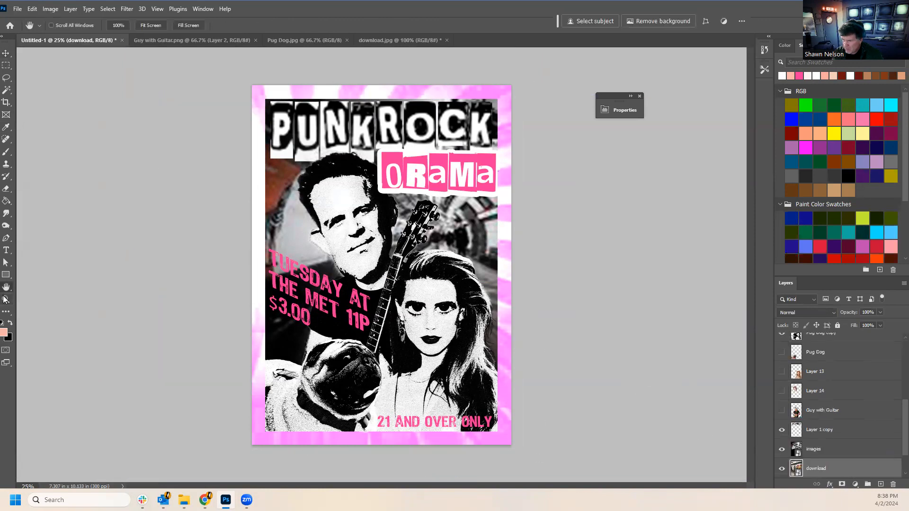
alt+click(413, 391)
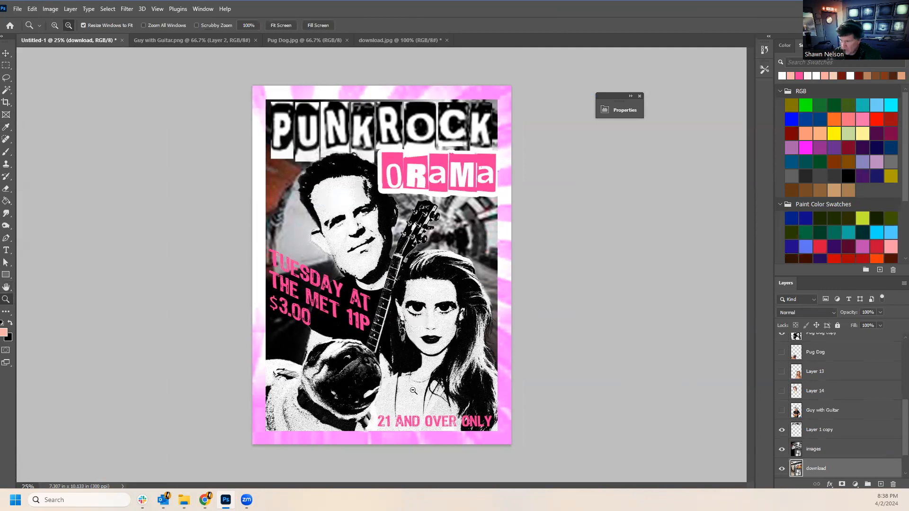
alt+click(412, 390)
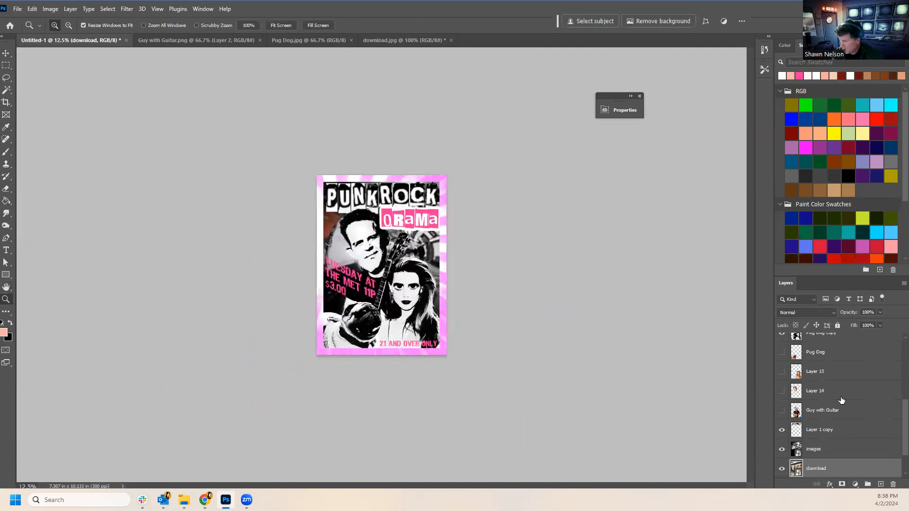
scroll(847, 432, up, 10)
click(836, 383)
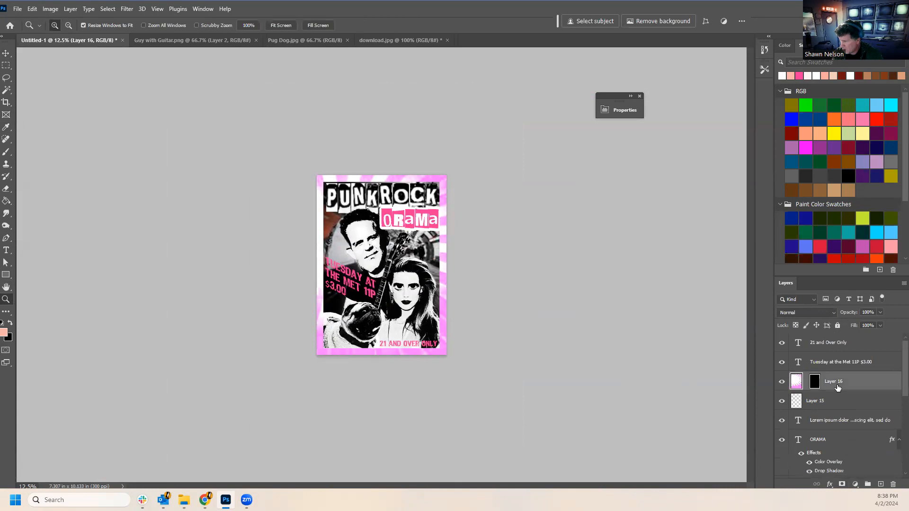
click(7, 54)
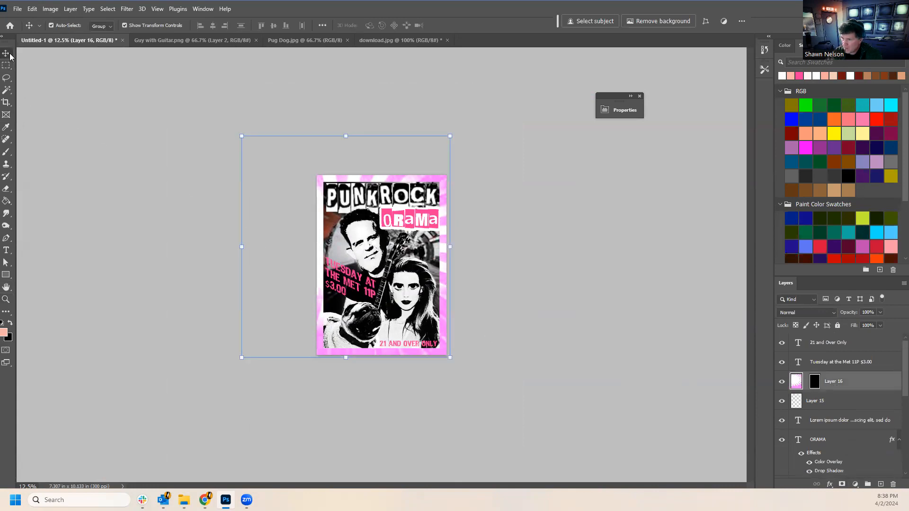
click(266, 149)
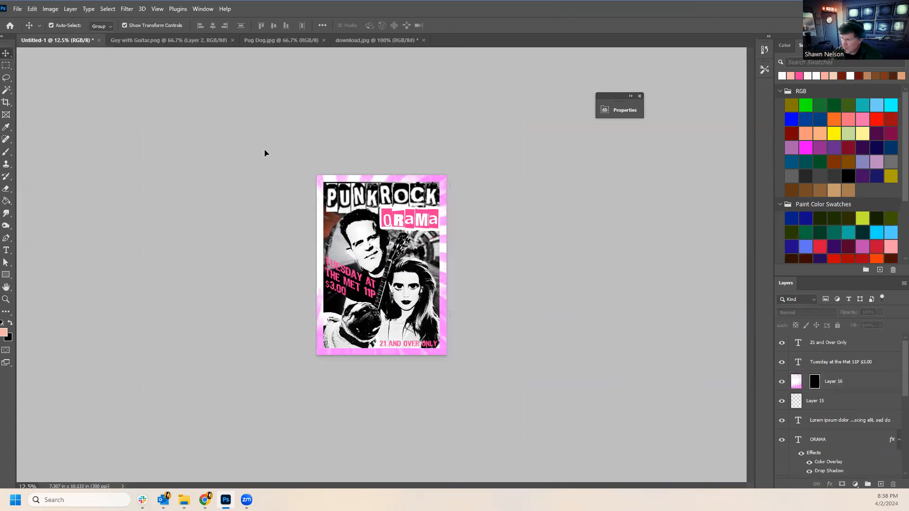
click(851, 383)
click(781, 402)
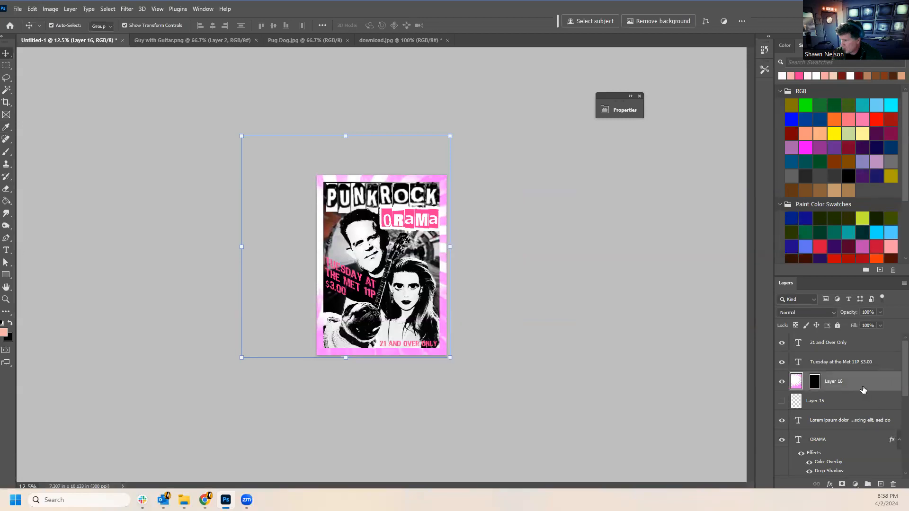
click(782, 401)
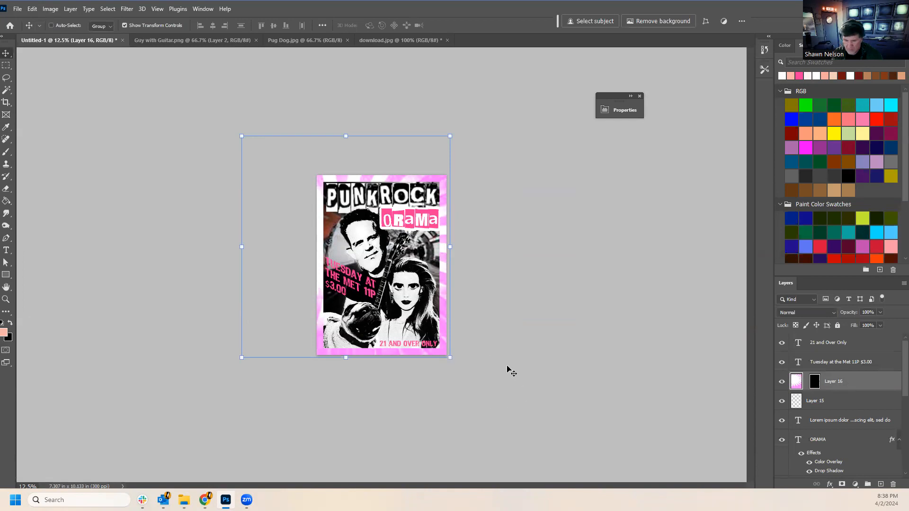
Free-transform the sunburst over the poster, narrowing it and pulling its two left corners outward far above and below the canvas.
key(ctrl+t)
drag(250, 251, 289, 274)
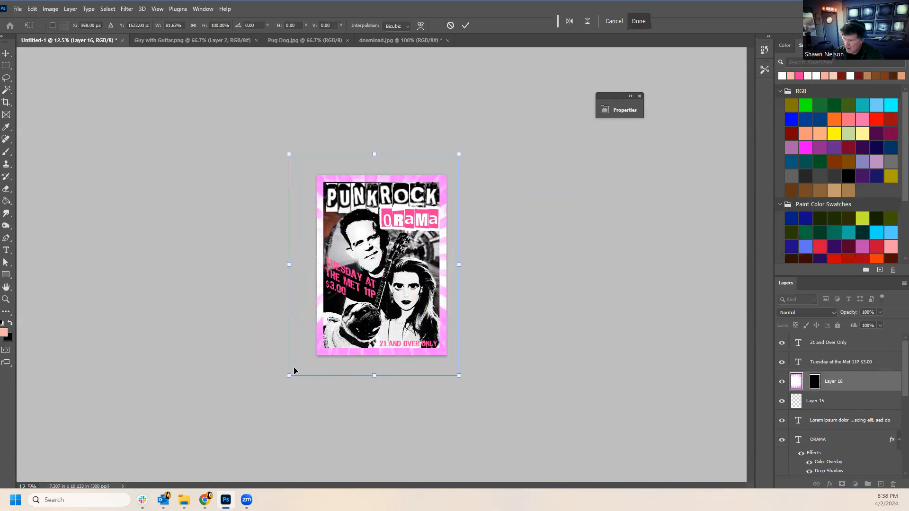
drag(286, 376, 305, 455)
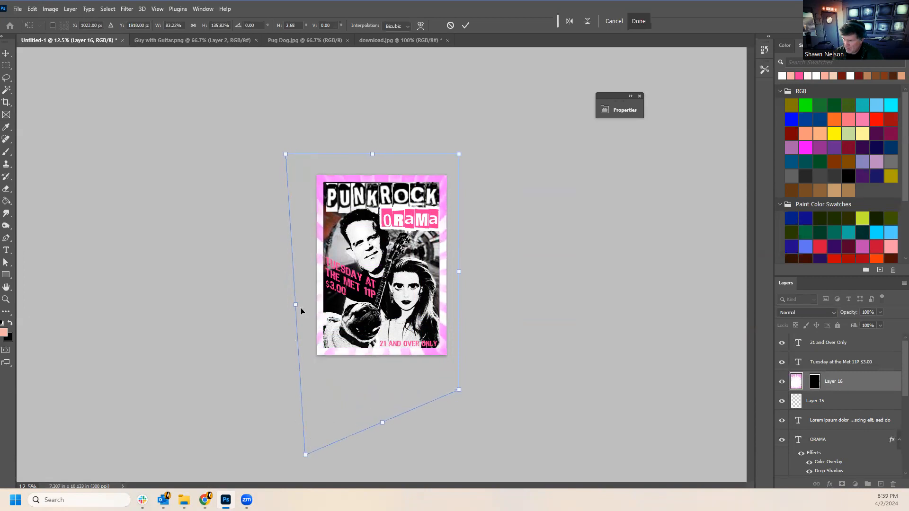
drag(286, 156, 265, 33)
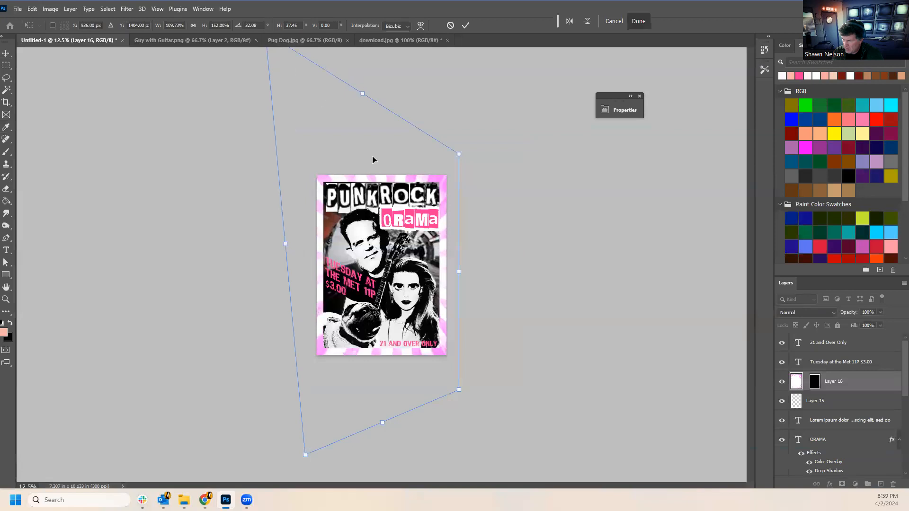
key(Return)
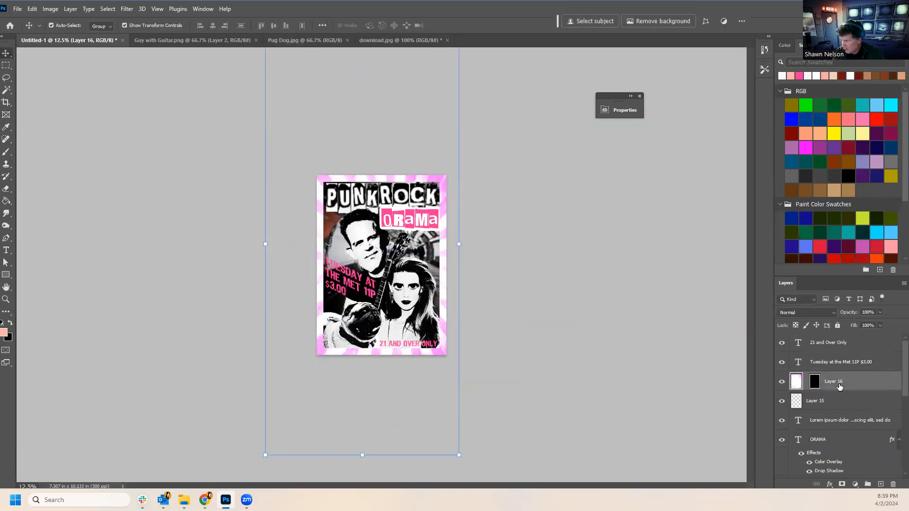
click(517, 345)
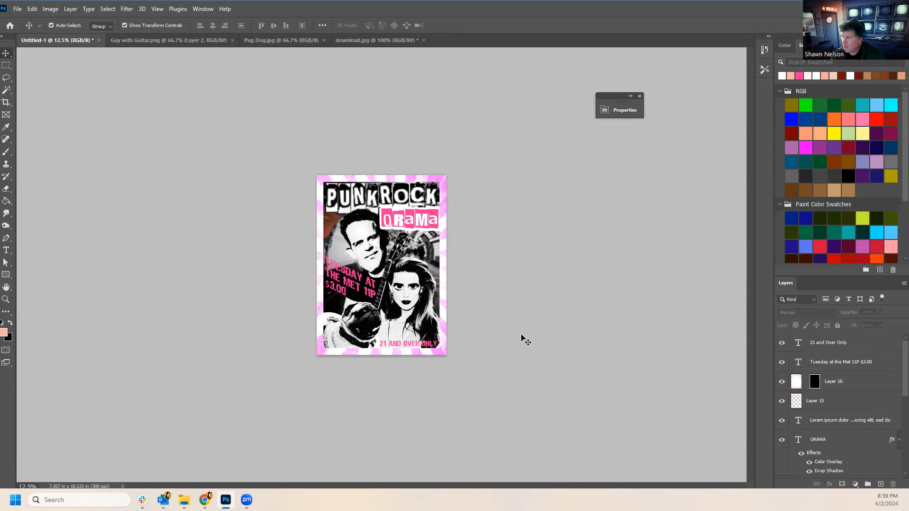
click(5, 299)
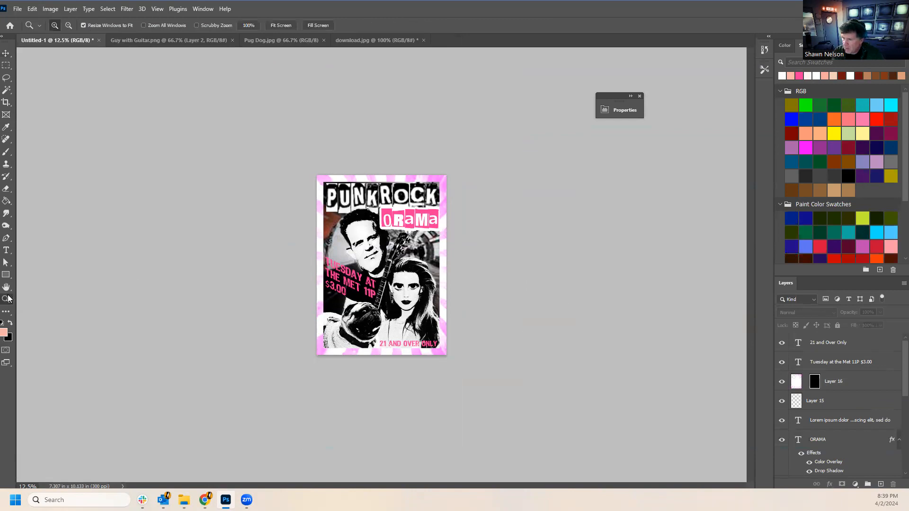
click(383, 270)
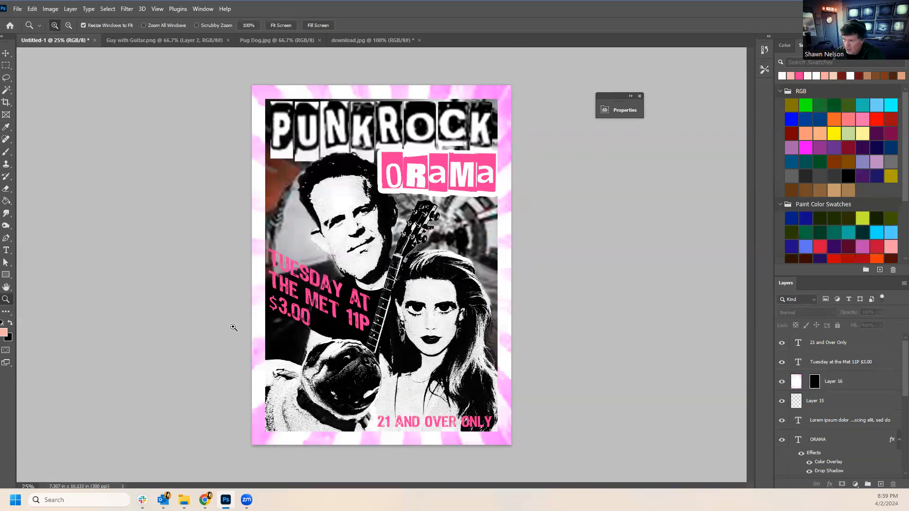
click(17, 9)
mouse_move(32, 9)
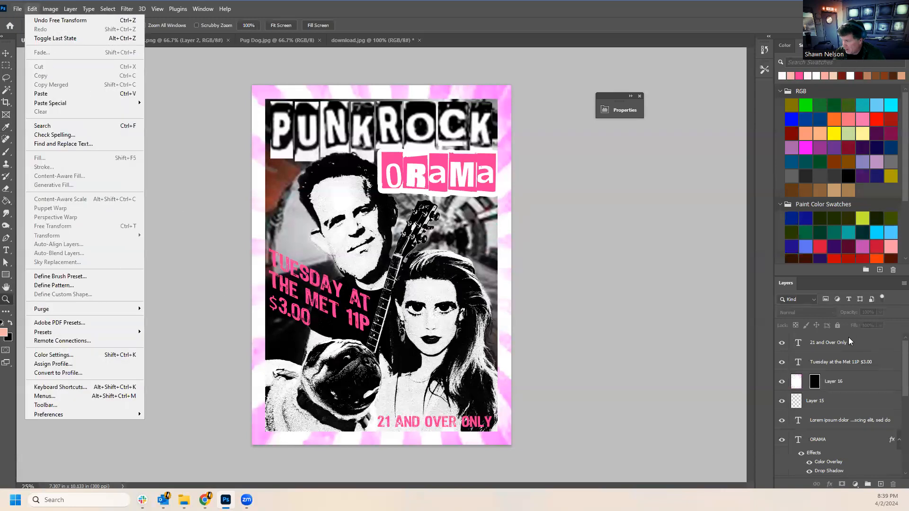
scroll(894, 375, down, 10)
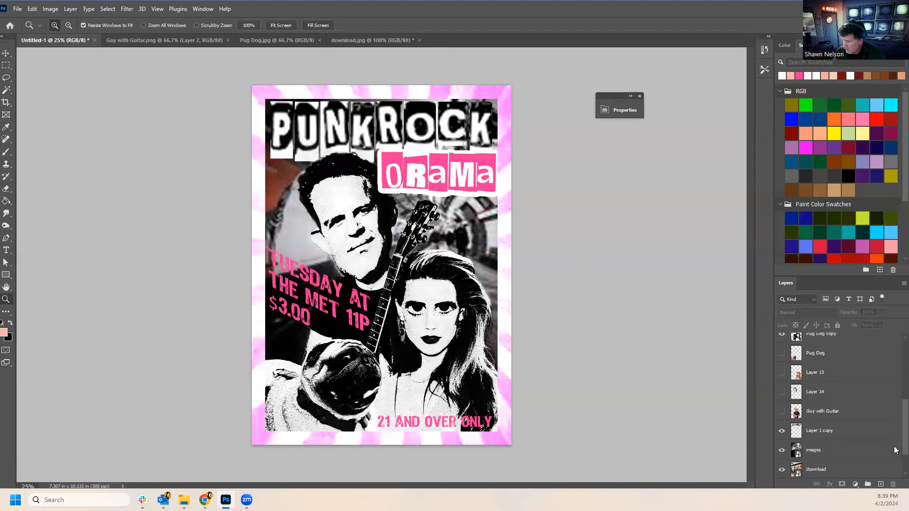
scroll(894, 436, up, 10)
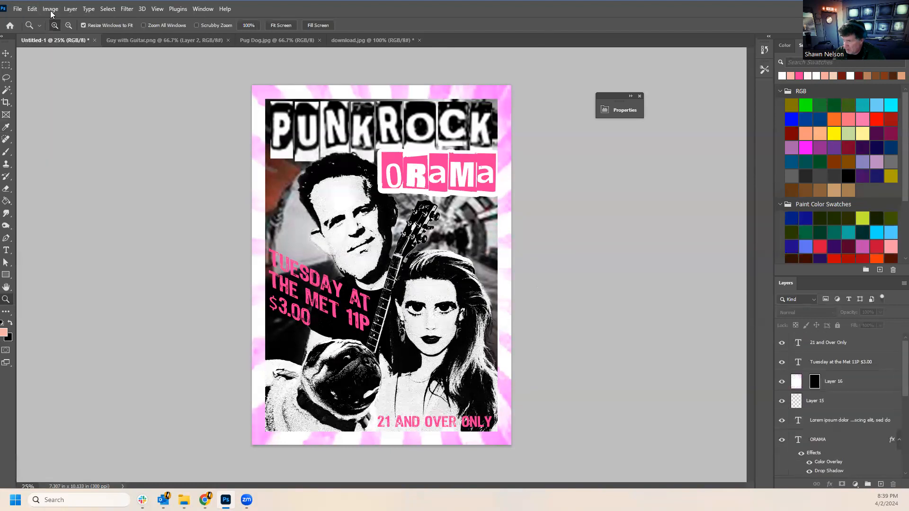
Save a copy of the poster to the Desktop as a PNG named PunkRock, using the large file size (fastest saving) option.
click(17, 9)
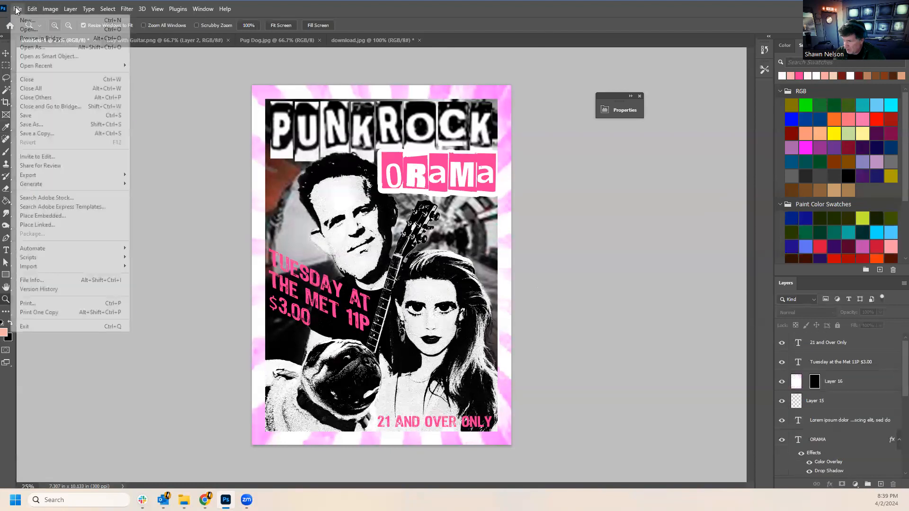
click(32, 134)
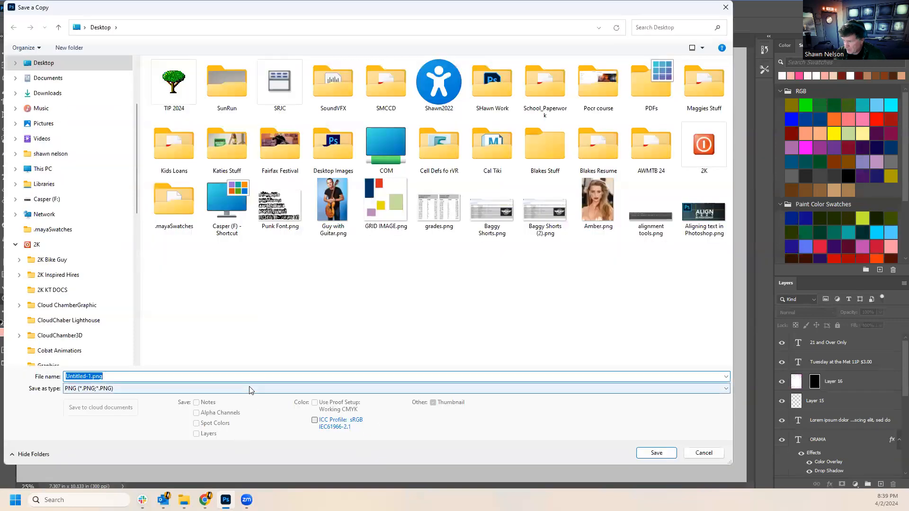
click(251, 390)
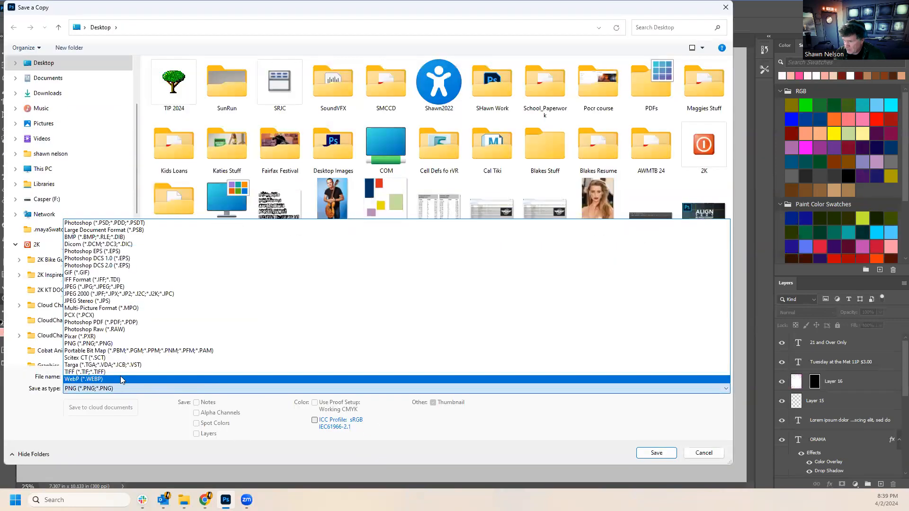
click(110, 343)
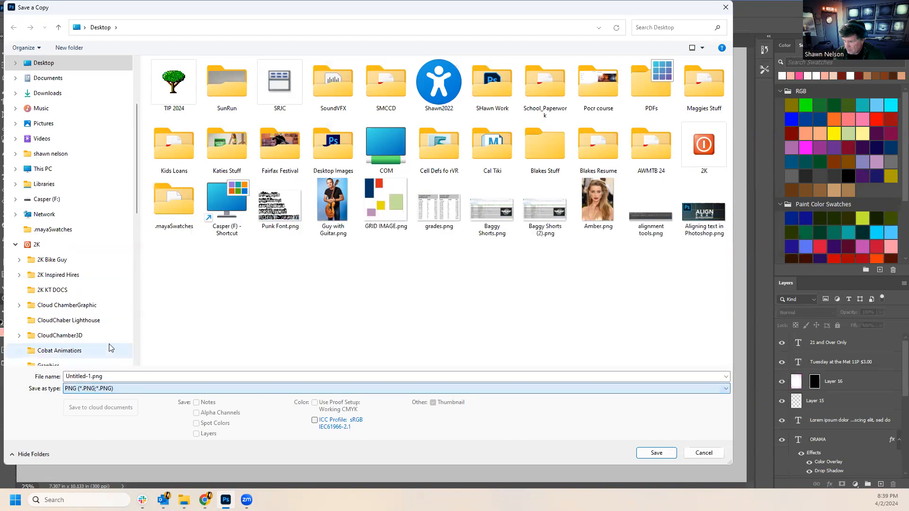
click(127, 377)
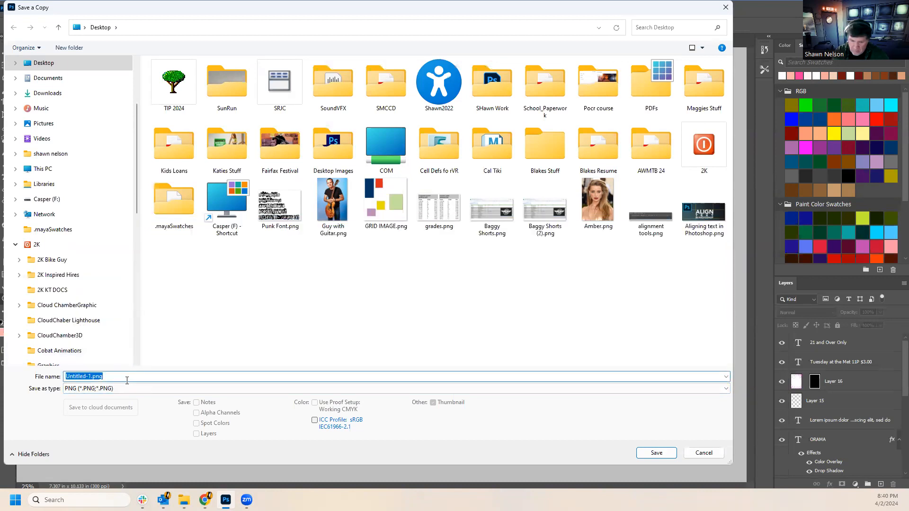
text(Pun)
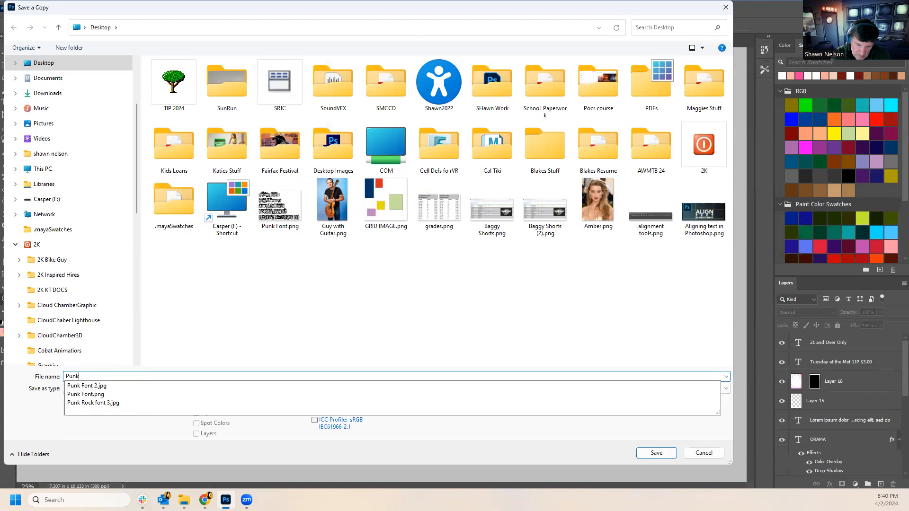
text(kRock)
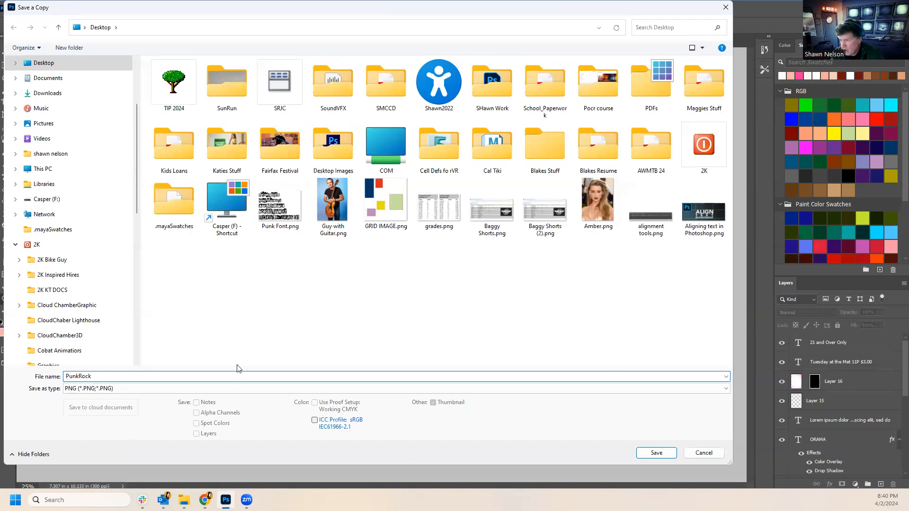
click(45, 63)
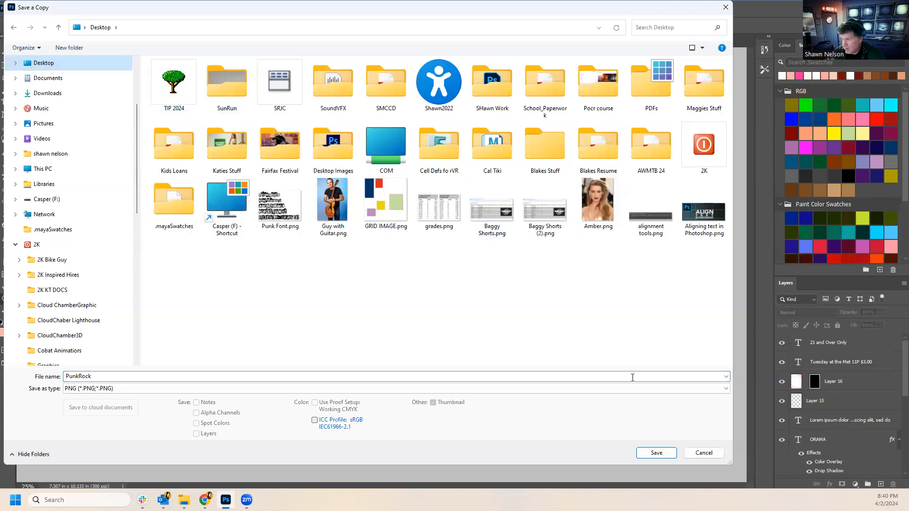
click(655, 450)
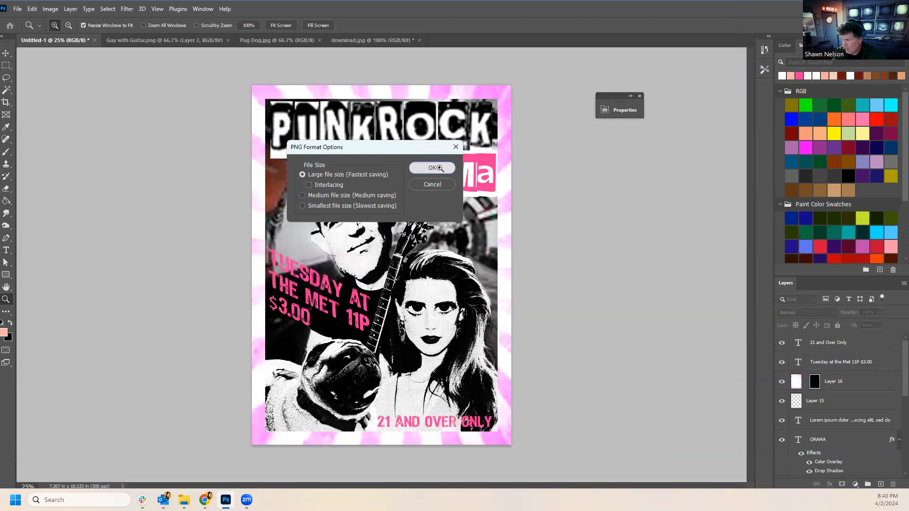
click(432, 168)
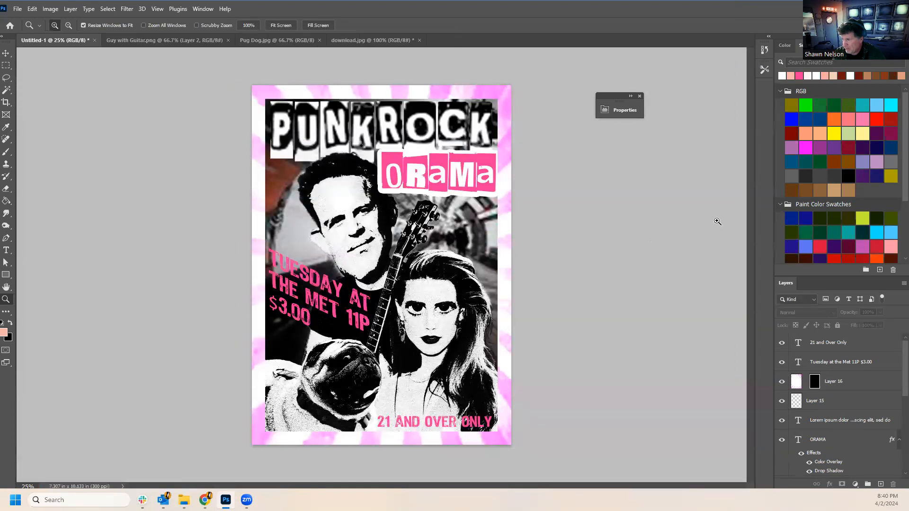